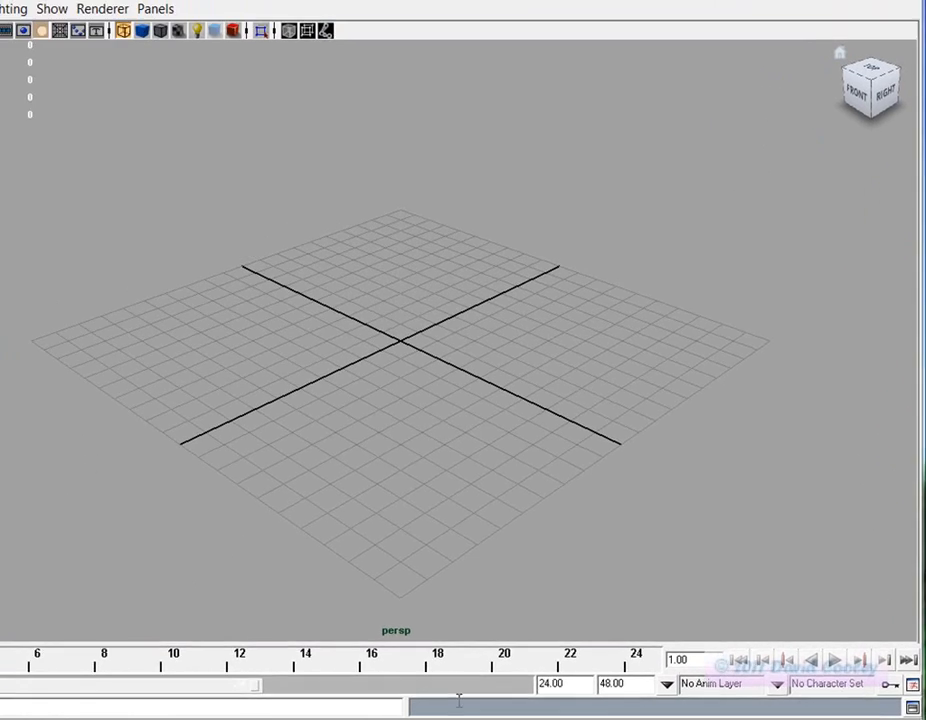
Review the Vehicle.jpg concept sketch in Windows Photo Viewer and return to the empty Maya scene
key("alt+Tab")
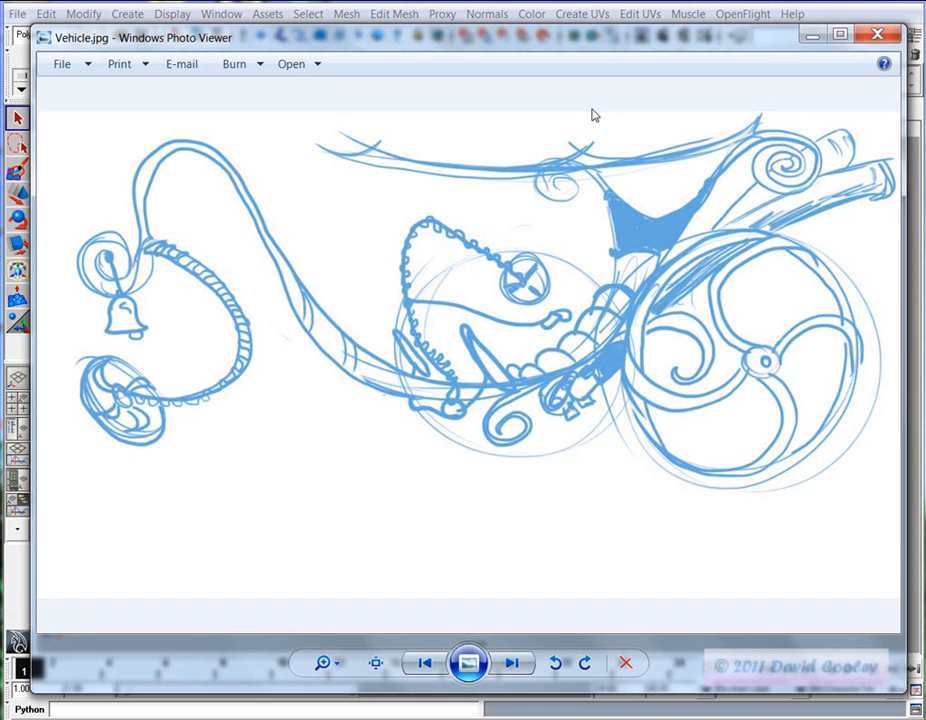
left_click_drag(604, 45, 592, 58)
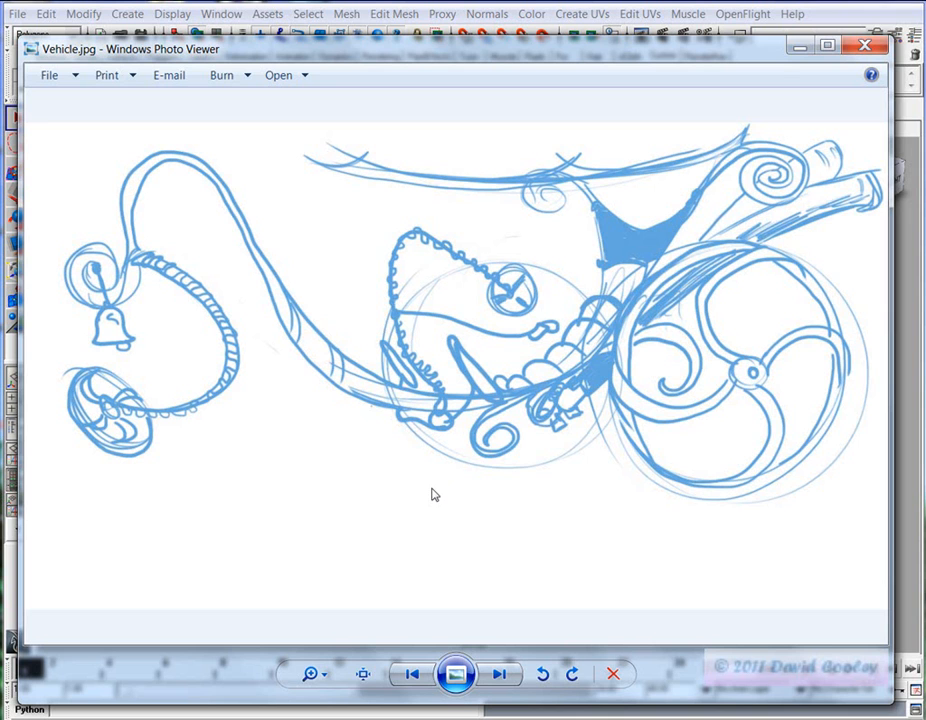
left_click(799, 45)
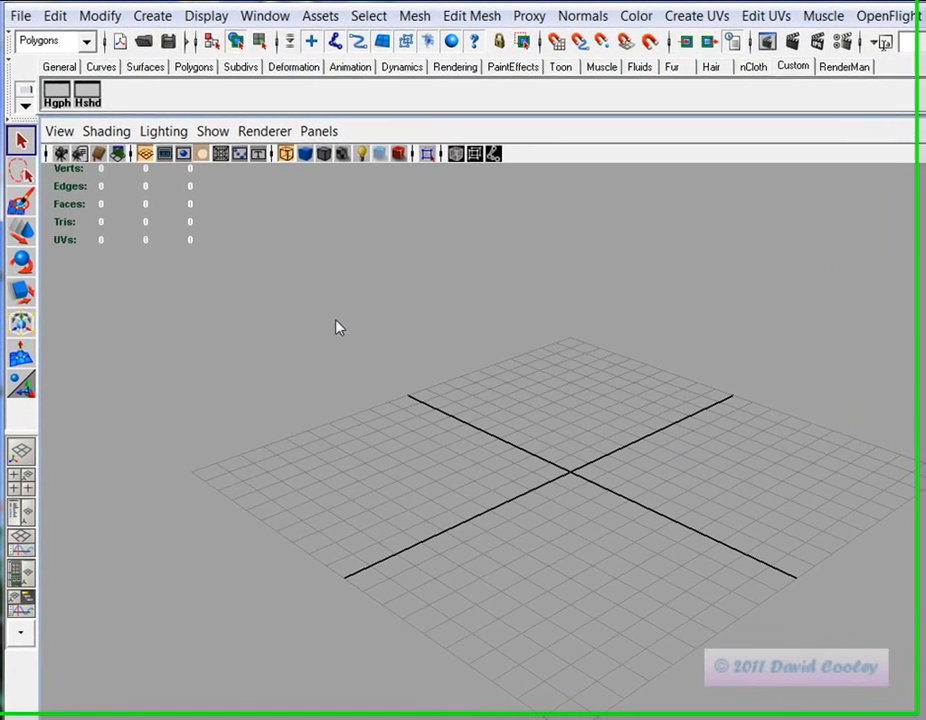
Start a new project and name it Week_03
left_click(20, 15)
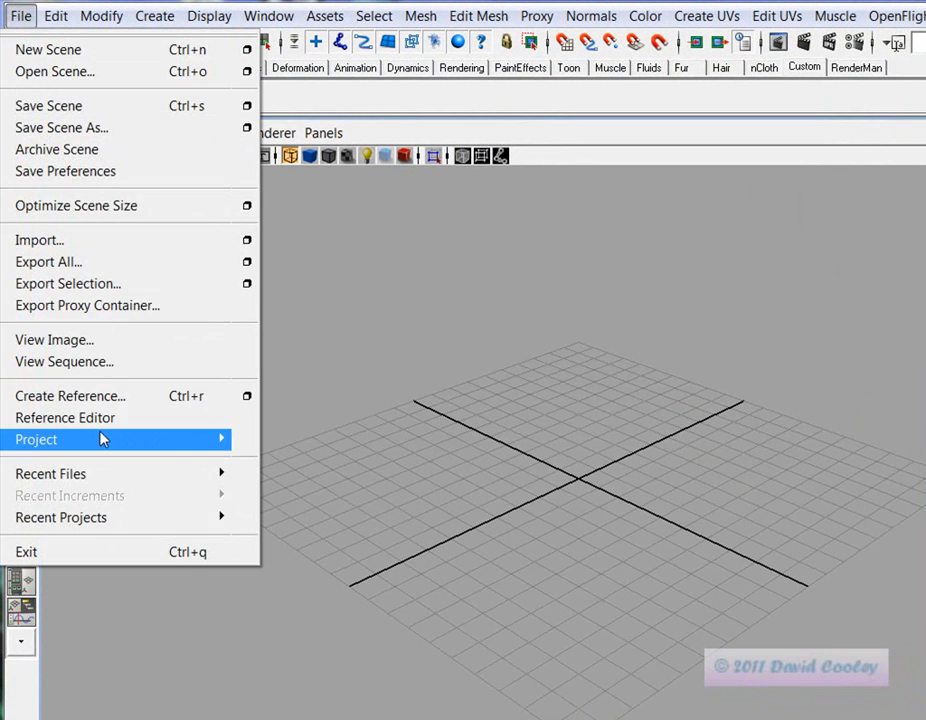
mouse_move(100, 439)
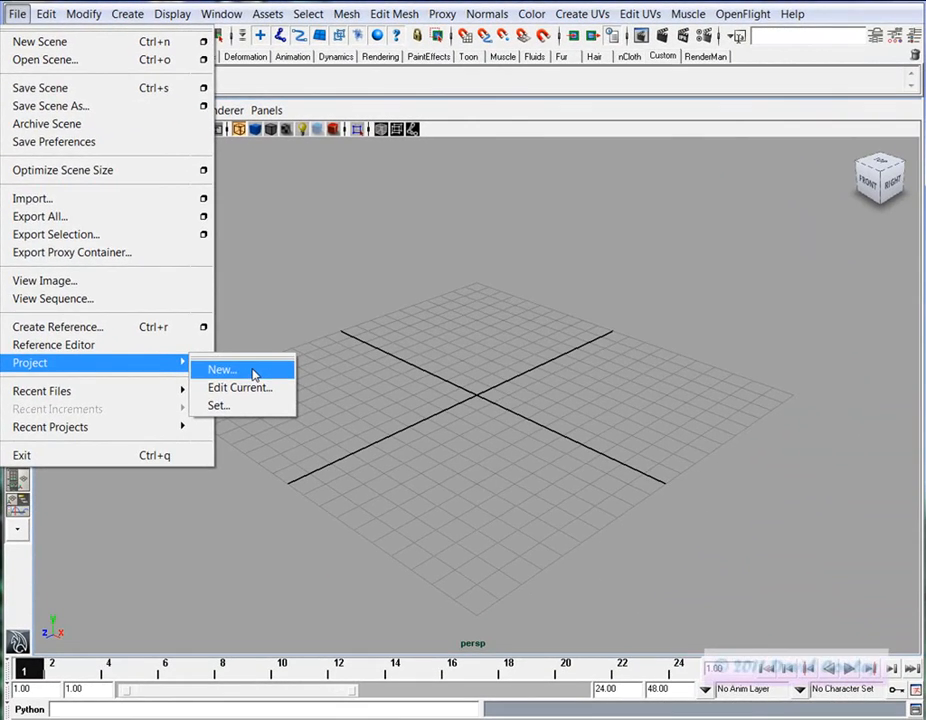
left_click(254, 375)
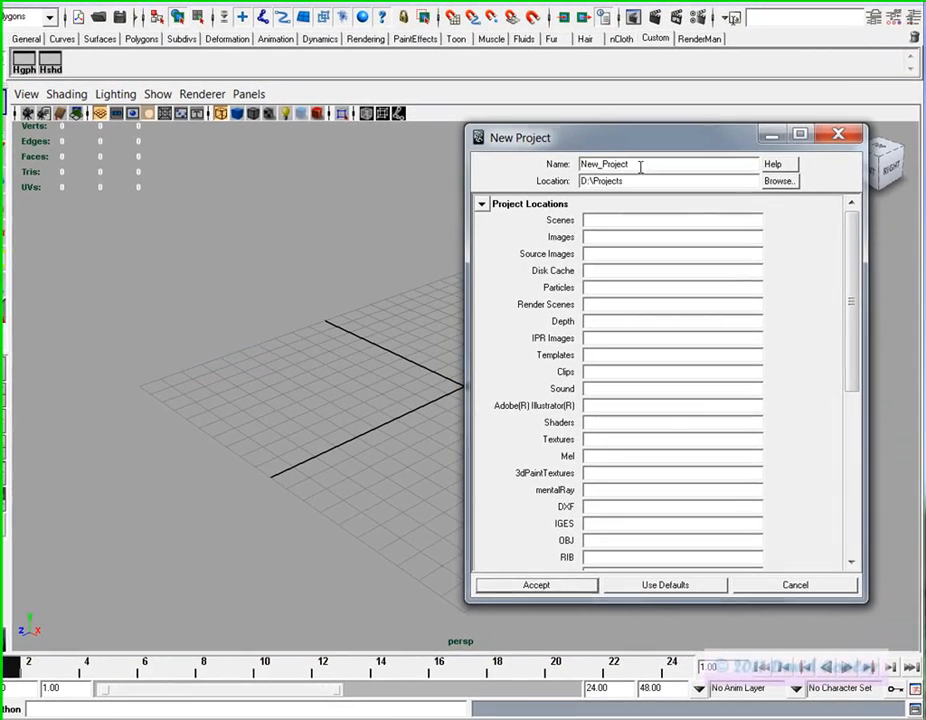
left_click_drag(640, 167, 561, 168)
key("BackSpace")
type("Week_03")
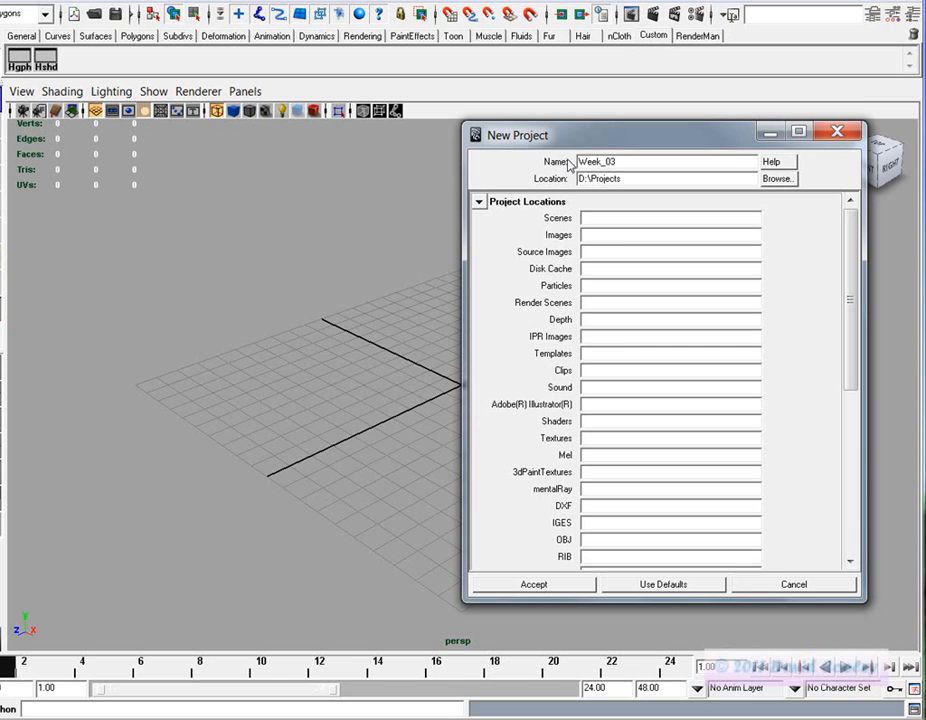
Set the new project's location to the AI_3DModeling folder on the DATA (D:) drive
left_click(777, 179)
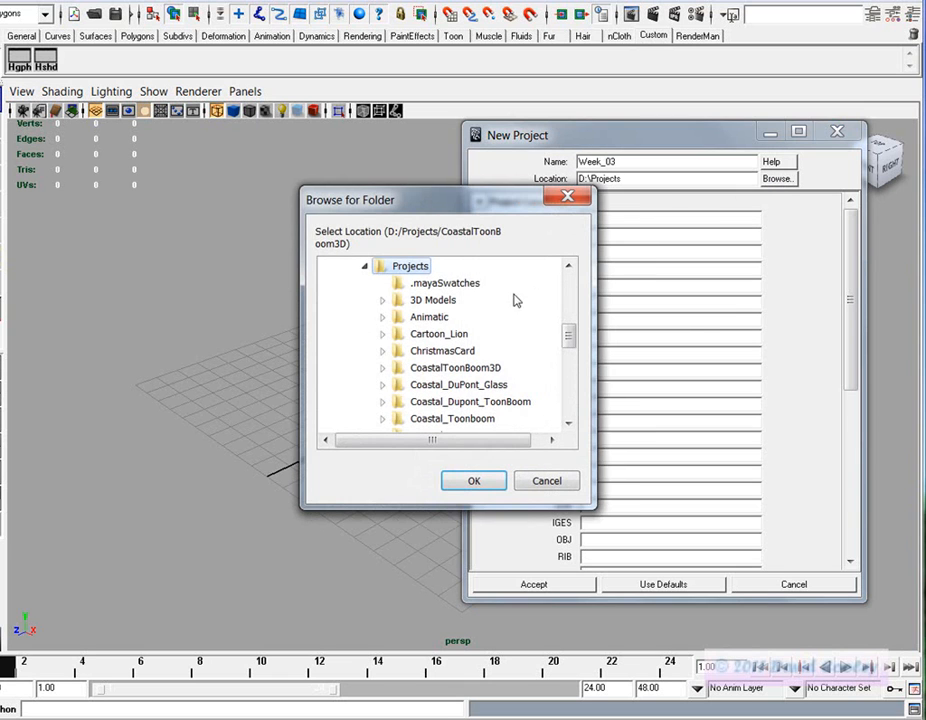
mouse_move(570, 341)
left_mouse_down()
mouse_move(570, 321)
mouse_move(569, 362)
left_mouse_up()
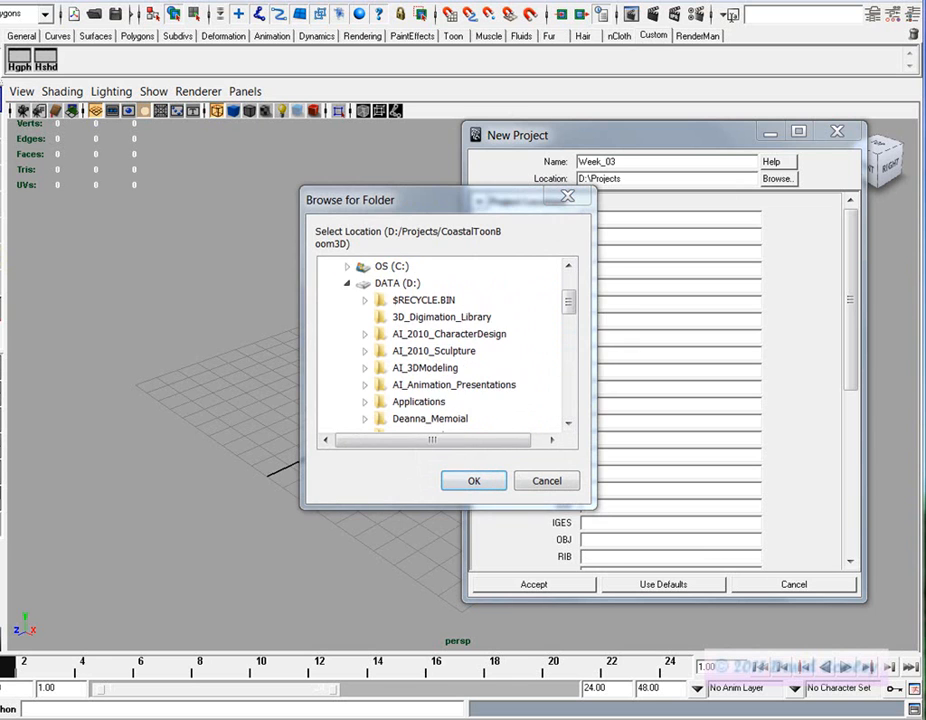
left_click(365, 367)
left_click(420, 353)
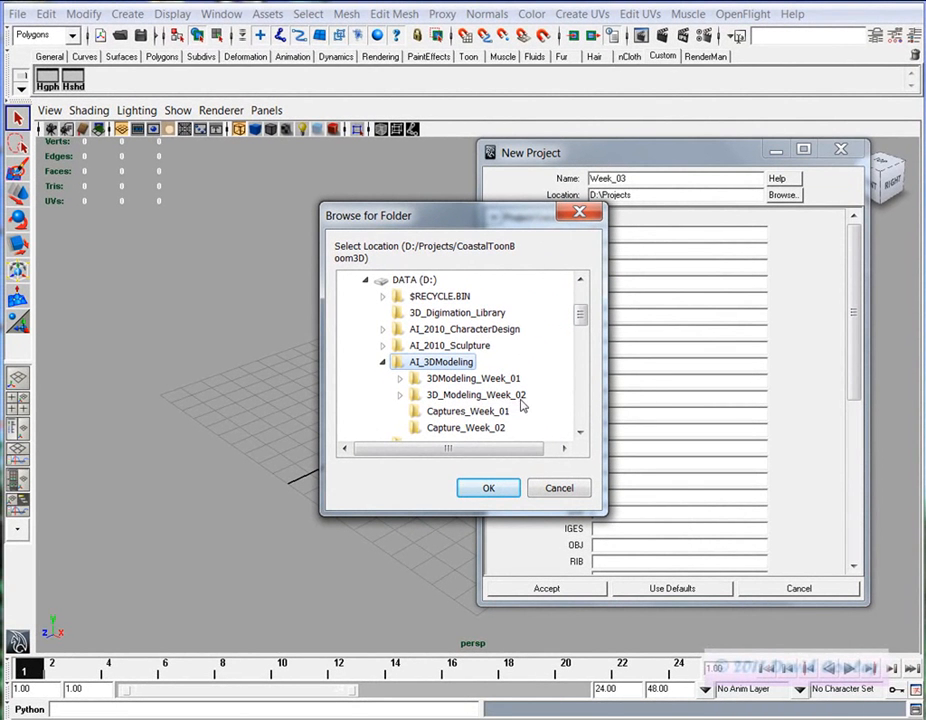
left_click(500, 488)
Extend the project name to 3D_Modeling_Week_03 and fill in the project locations with the default folders
left_click(594, 178)
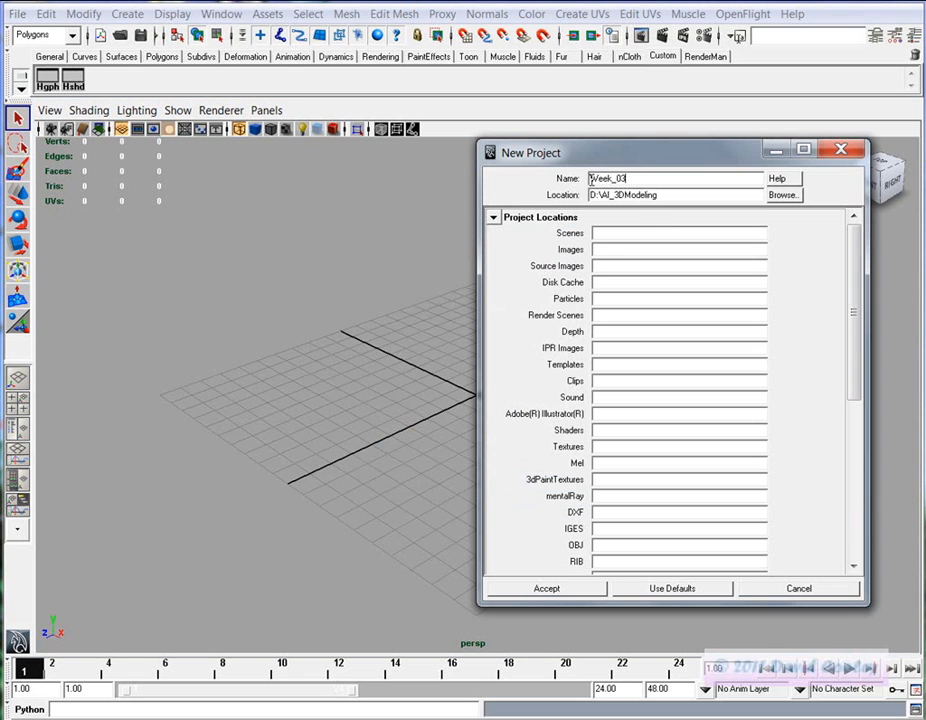
type("3D_Modeling_")
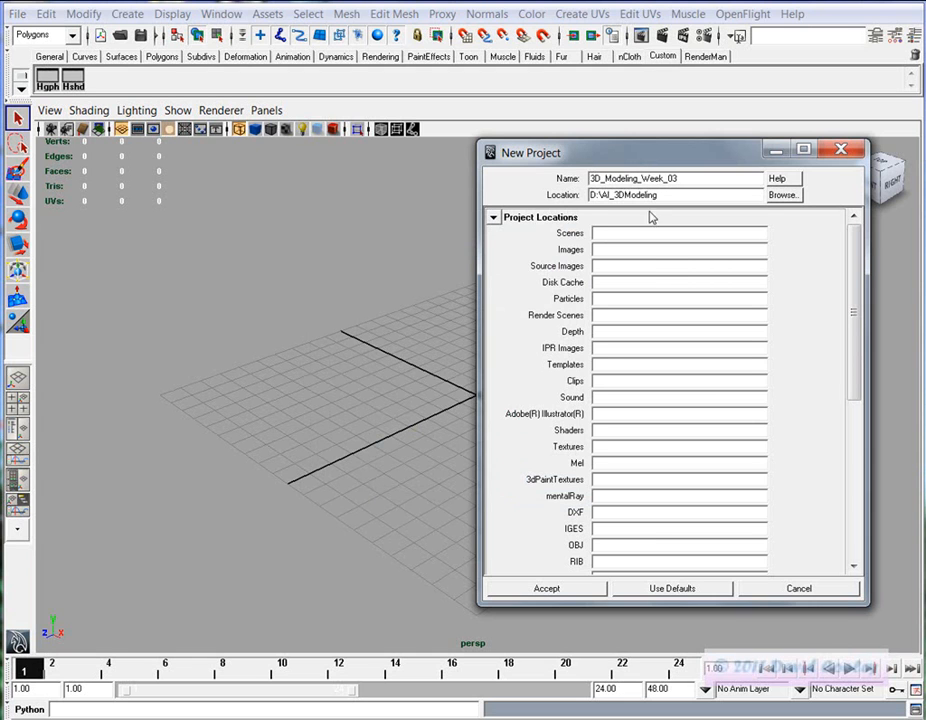
left_click(709, 589)
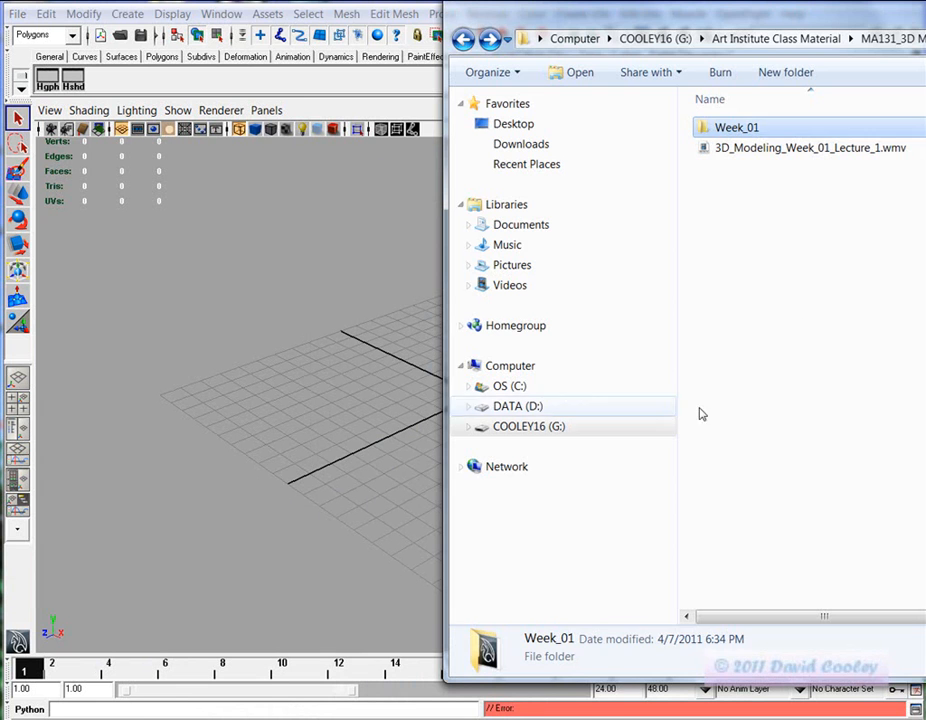
Switch to Windows Explorer, inspect the 3D_Modeling_Week_03 folder inside D:\AI_3DModeling, and dismiss the New Project dialog back in Maya
left_click(779, 244)
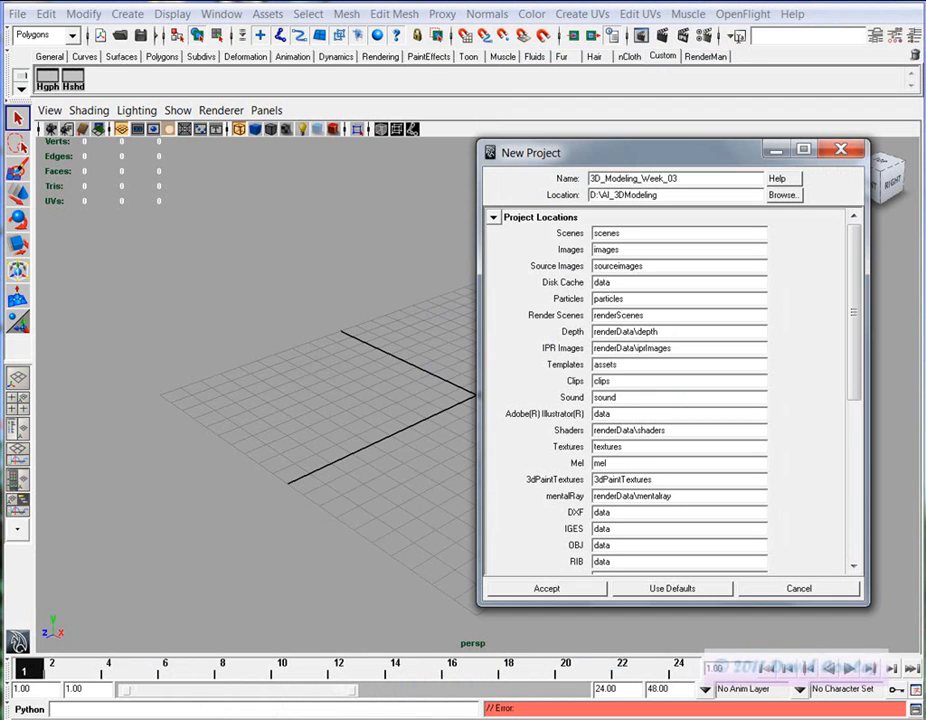
mouse_move(708, 712)
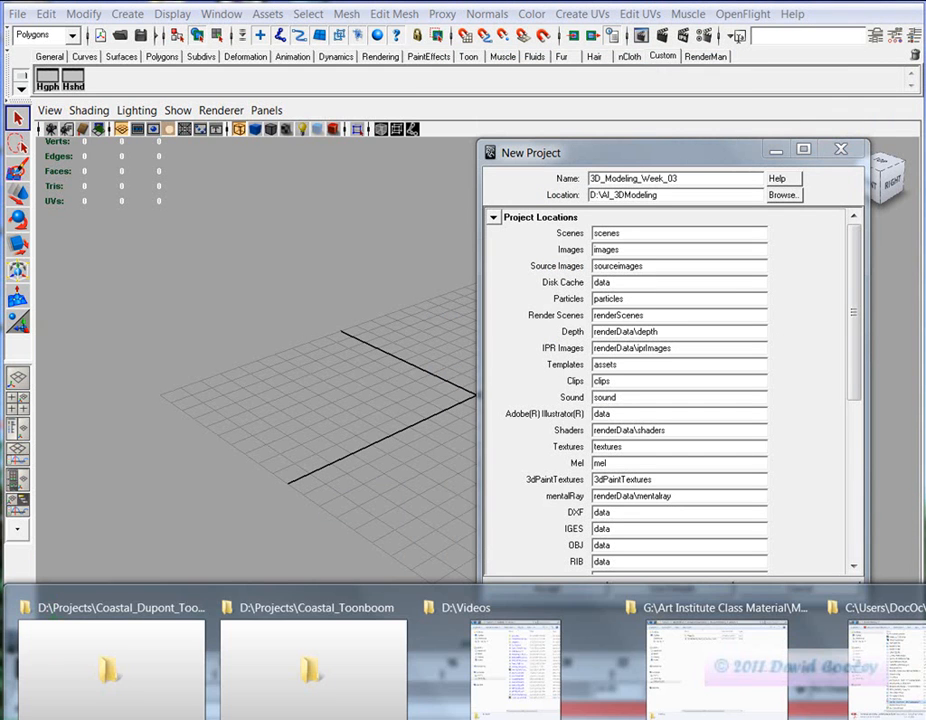
left_click(708, 709)
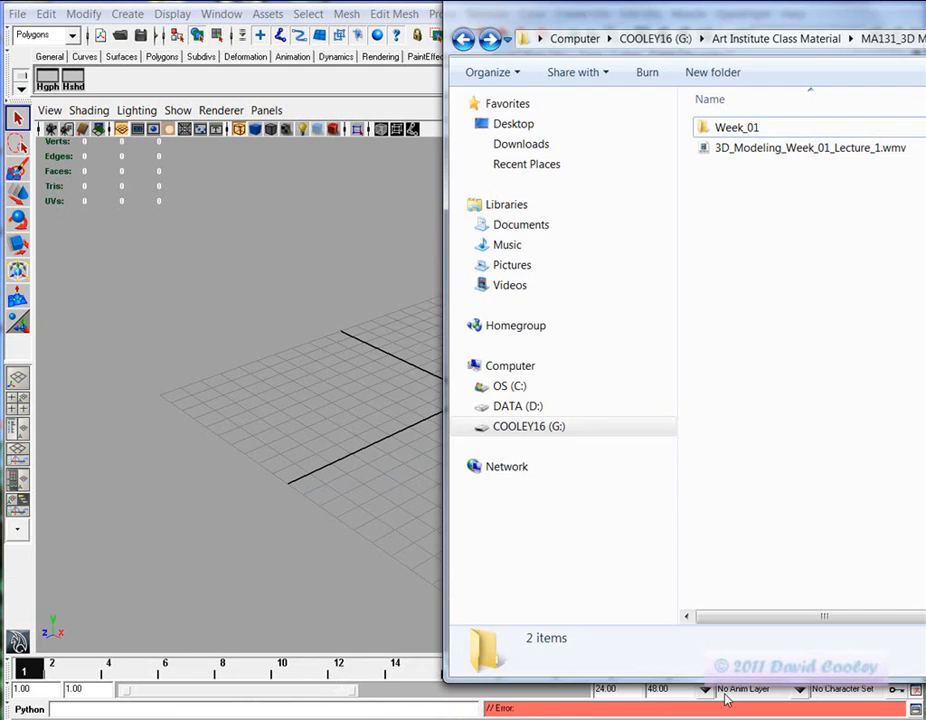
mouse_move(708, 718)
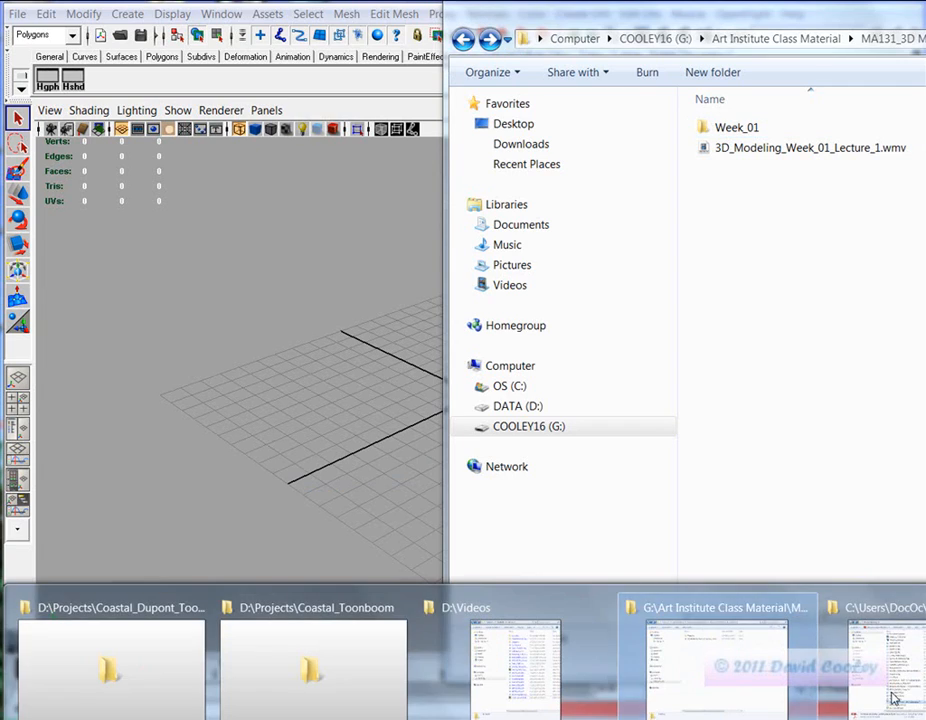
mouse_move(893, 699)
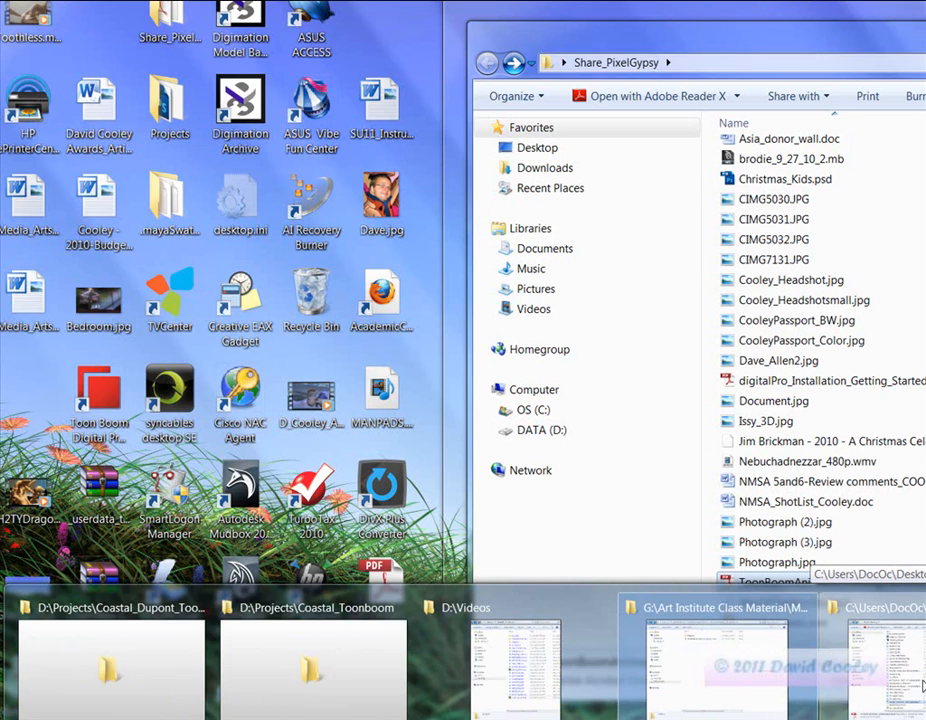
left_click(922, 685)
left_click(530, 432)
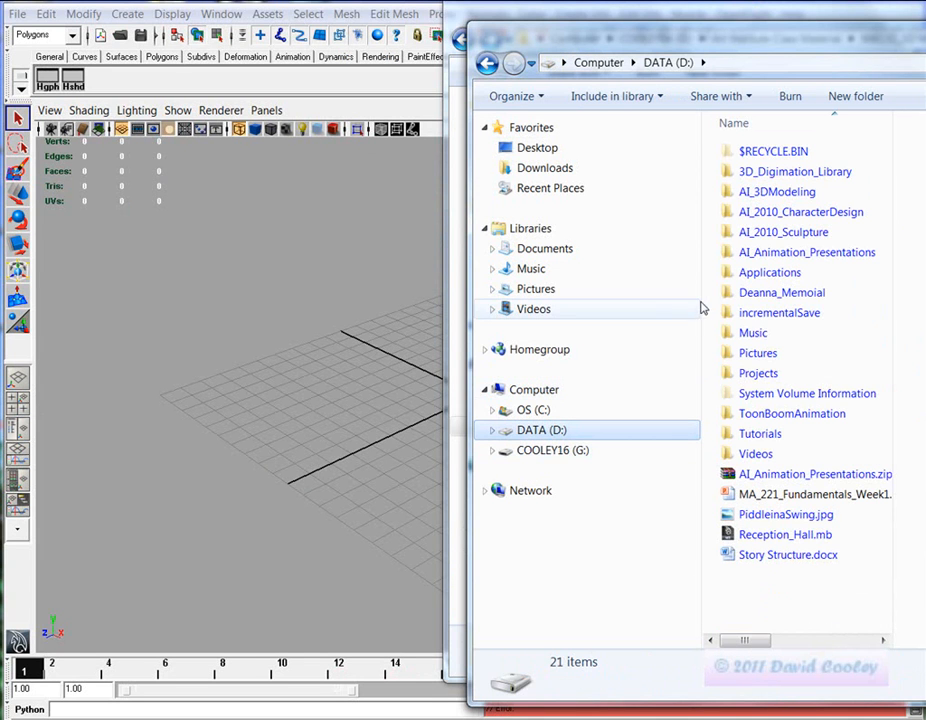
double_click(730, 196)
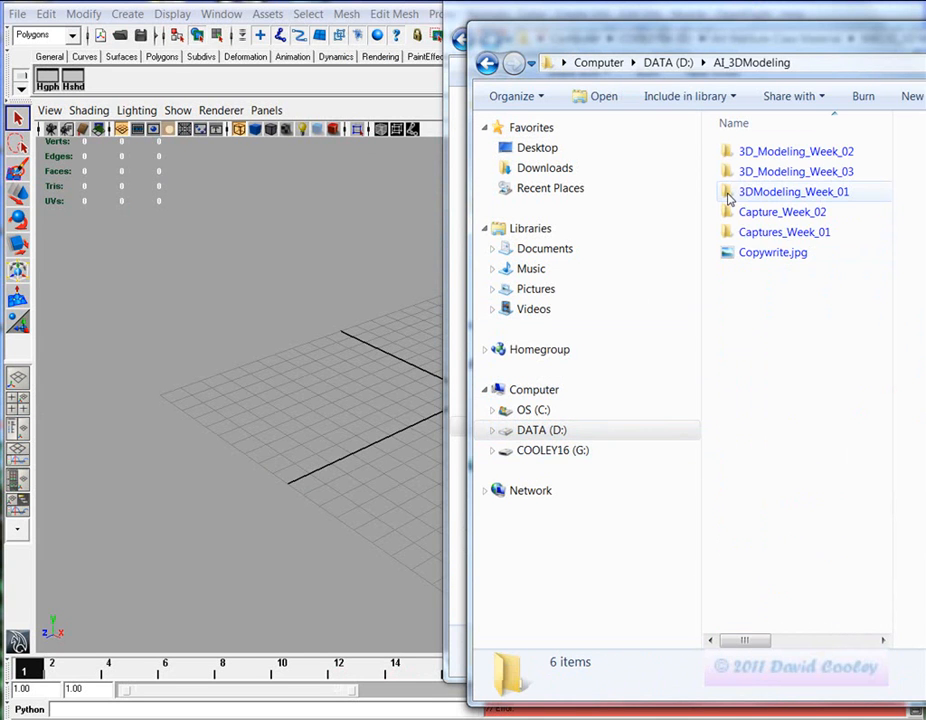
double_click(728, 173)
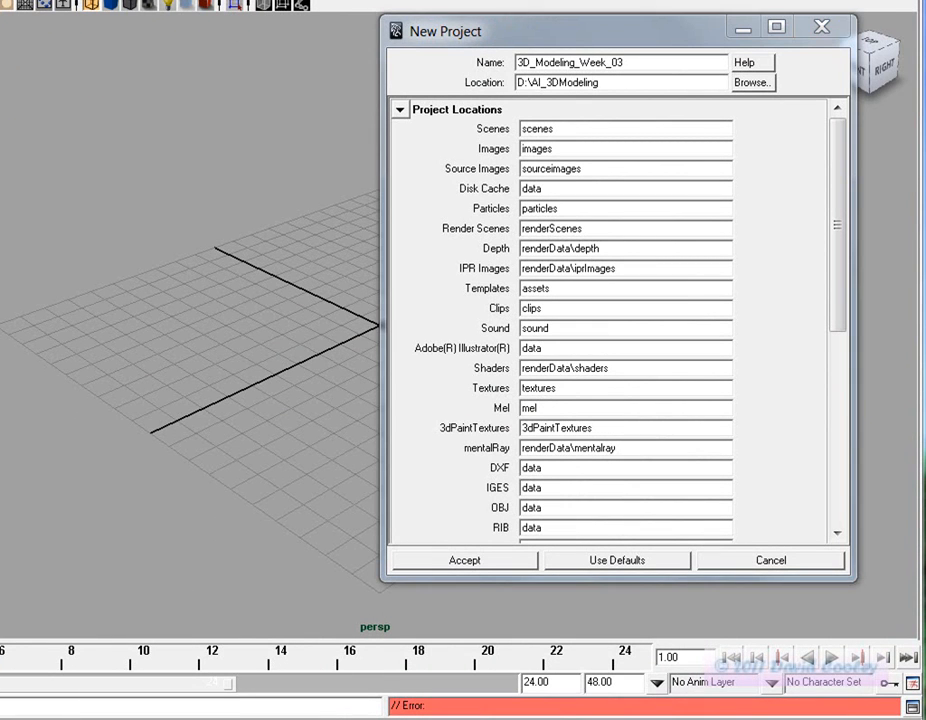
left_click(772, 561)
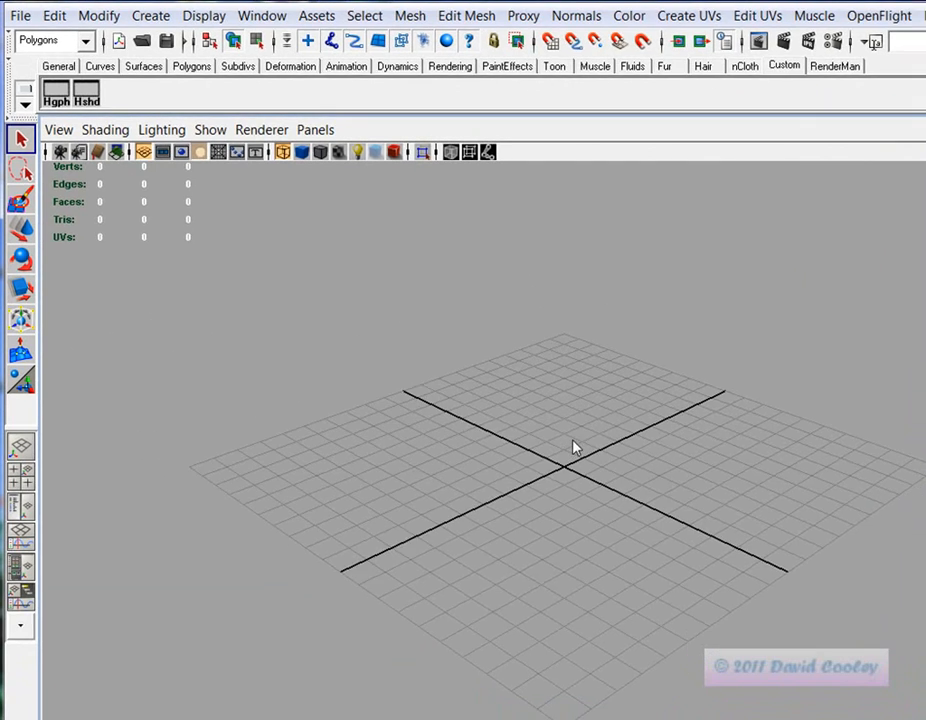
Save the scene as Week_03_MOT_SeussBike in Maya binary format in the project's scenes folder
left_click(17, 14)
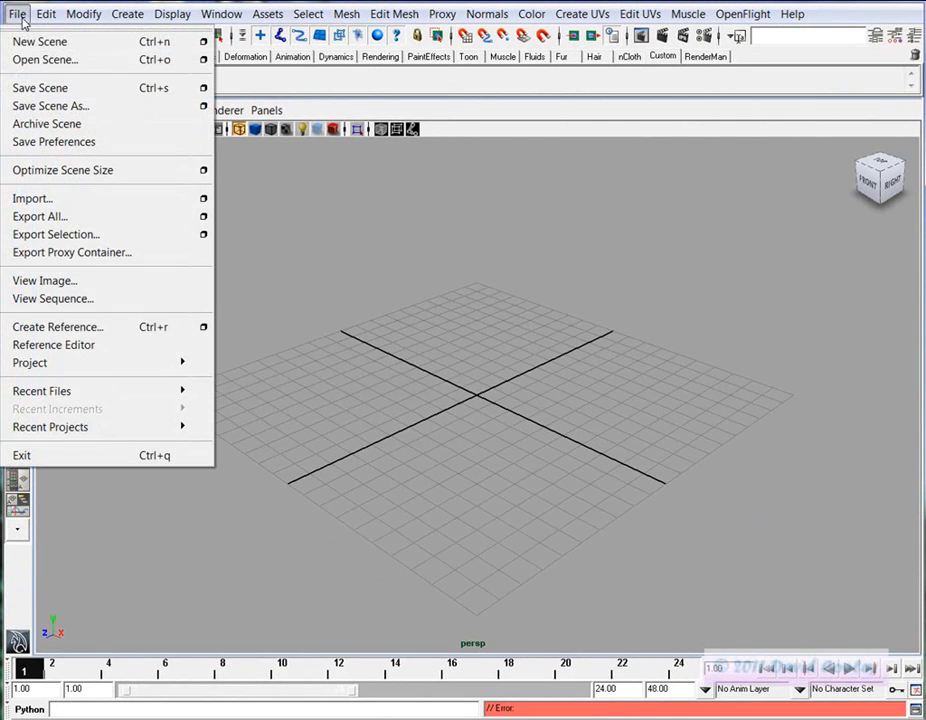
left_click(37, 106)
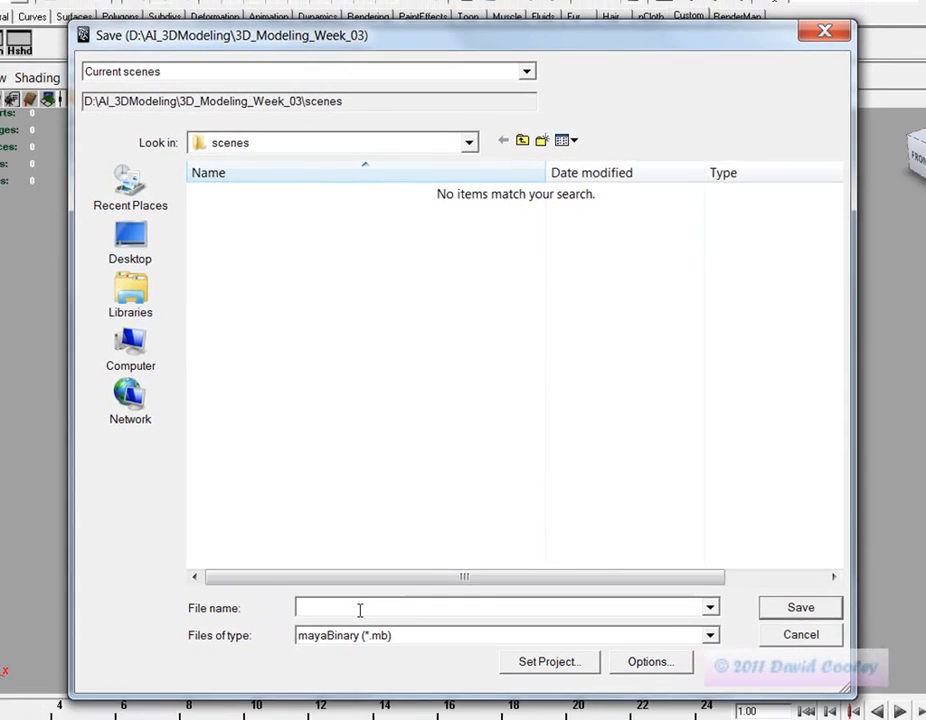
type("Week_03_")
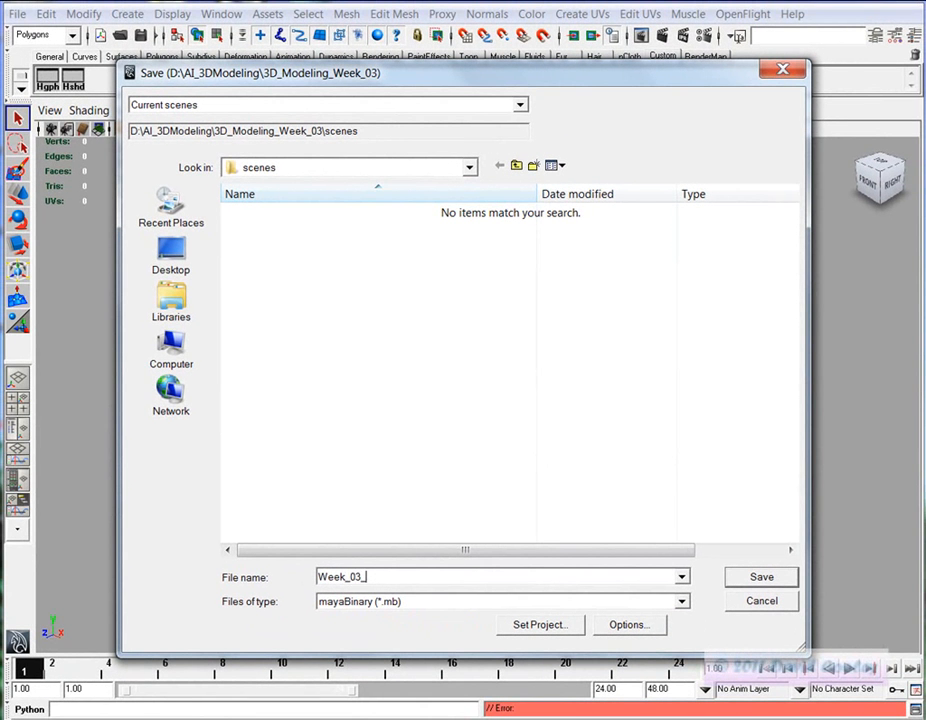
type("MOT_SeussBike")
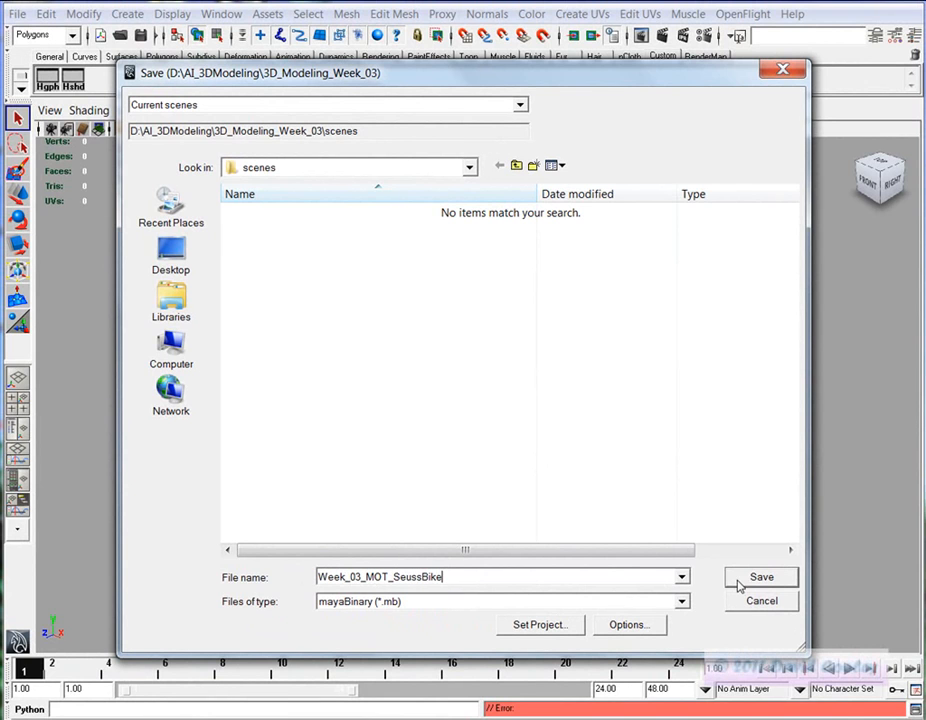
left_click(740, 580)
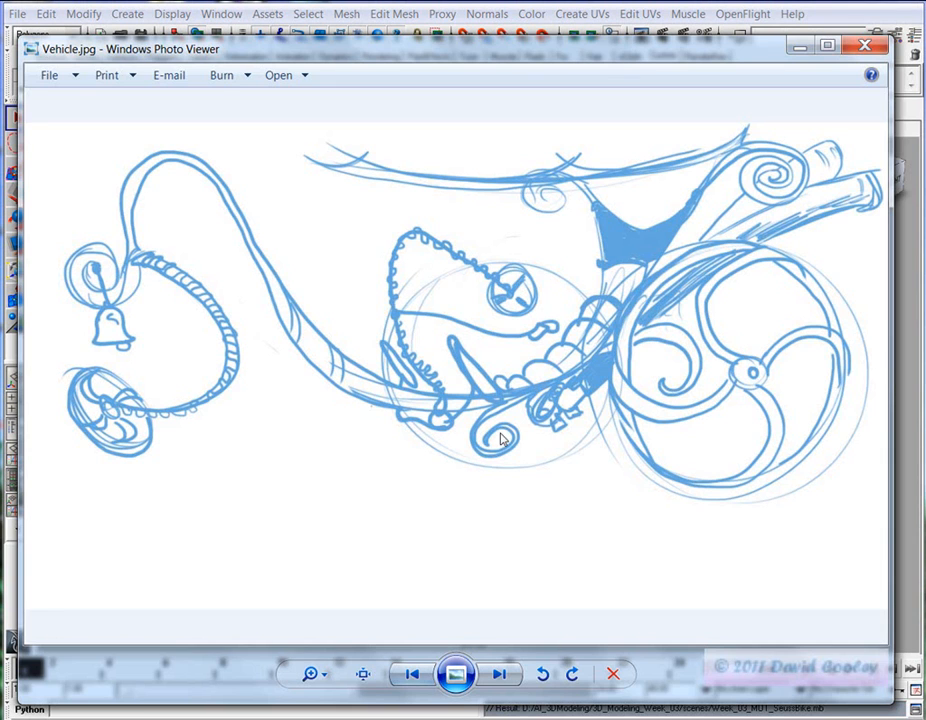
Put the sketch viewer away, create a NURBS plane at the origin, and scale it up uniformly to cover most of the grid
left_click(796, 47)
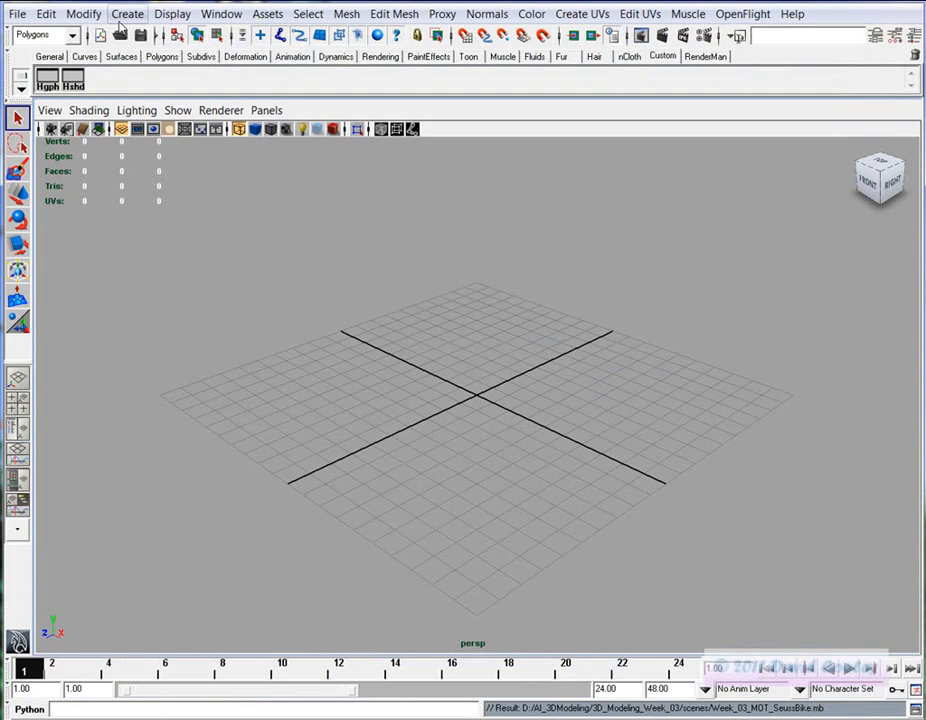
left_click(125, 14)
mouse_move(120, 42)
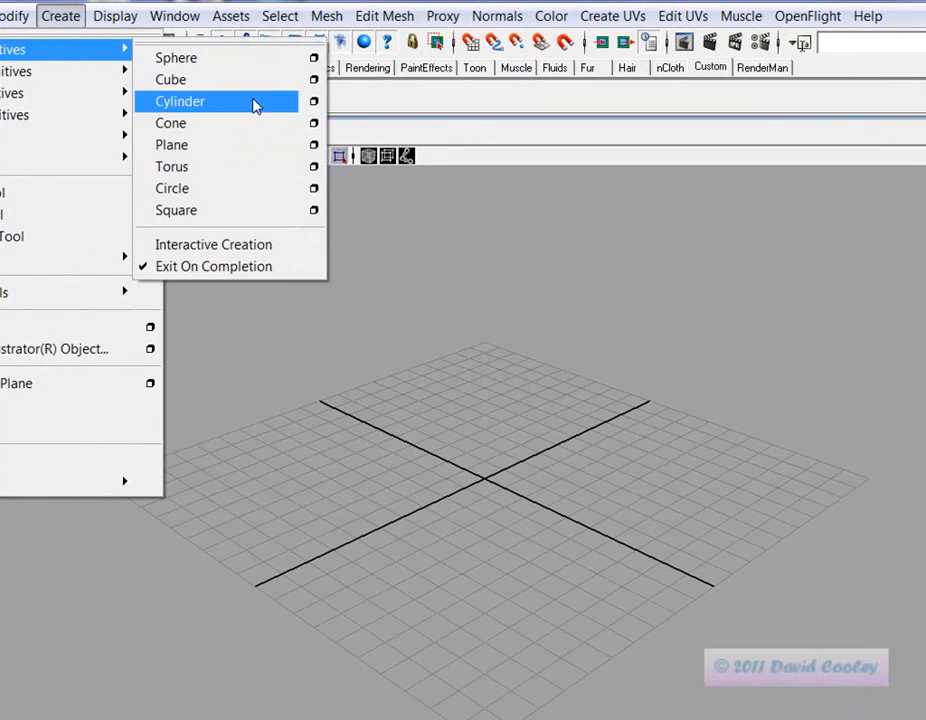
left_click(225, 150)
key("r")
left_click_drag(486, 479, 759, 509)
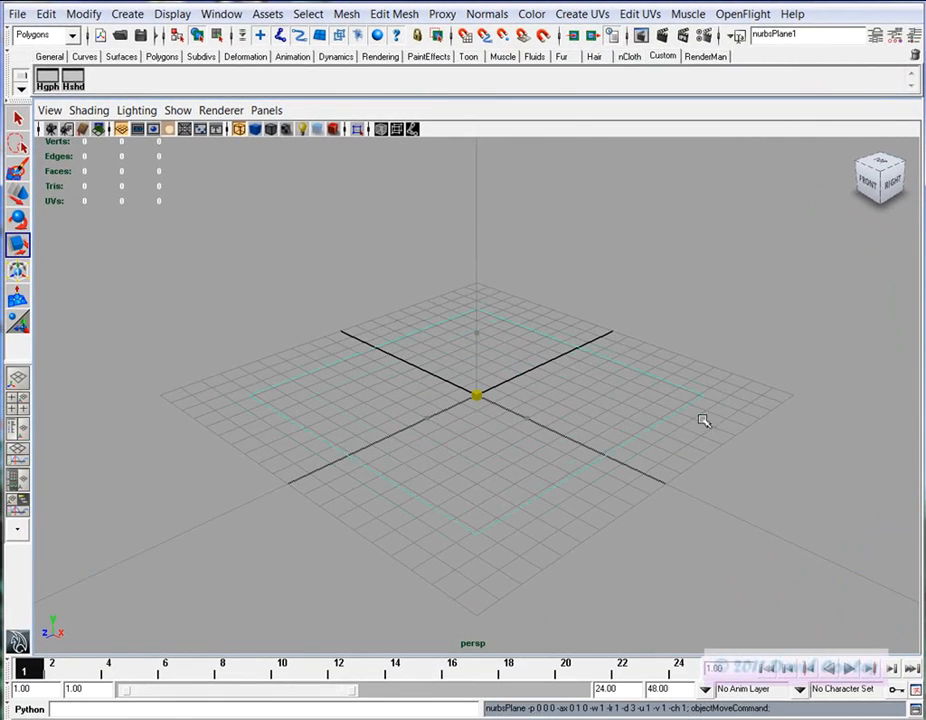
left_click_drag(703, 420, 731, 423)
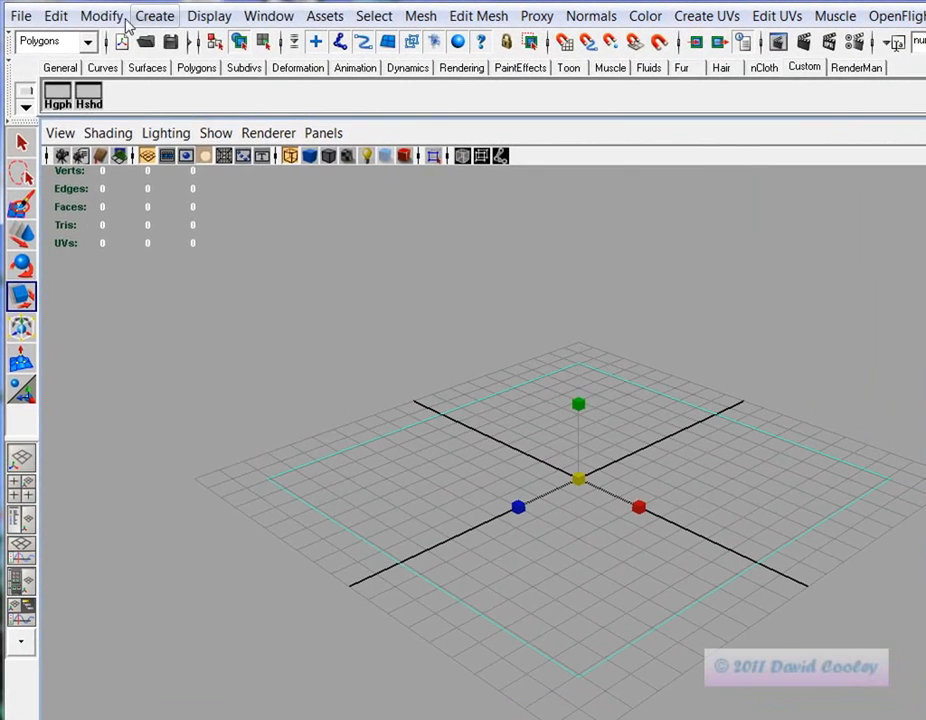
Open the Hypershade and reposition its window so the material library and work area are accessible
left_click(186, 17)
mouse_move(237, 21)
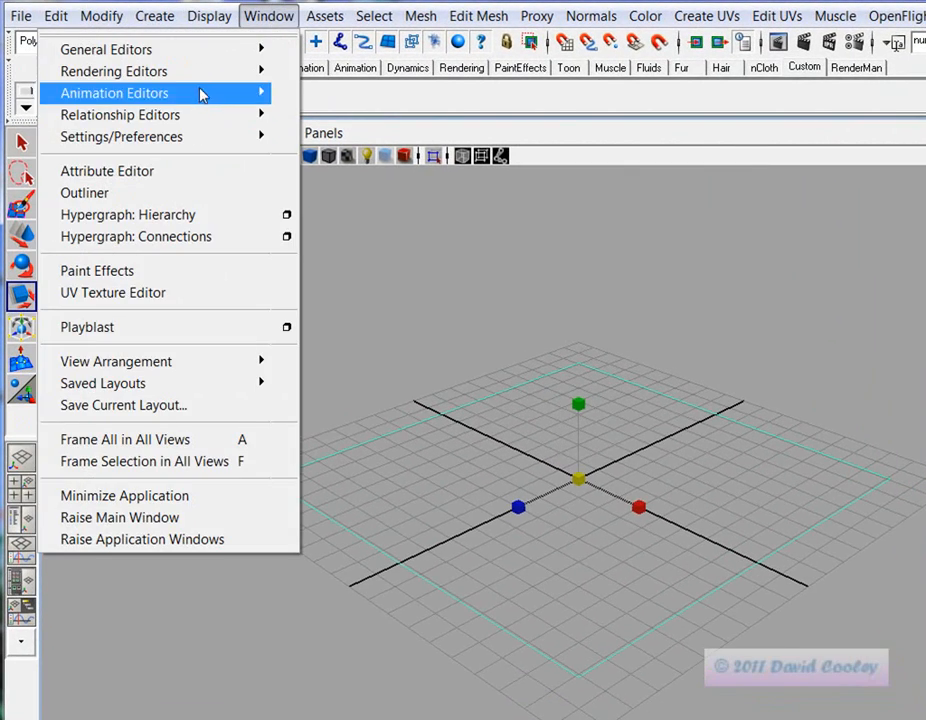
mouse_move(190, 71)
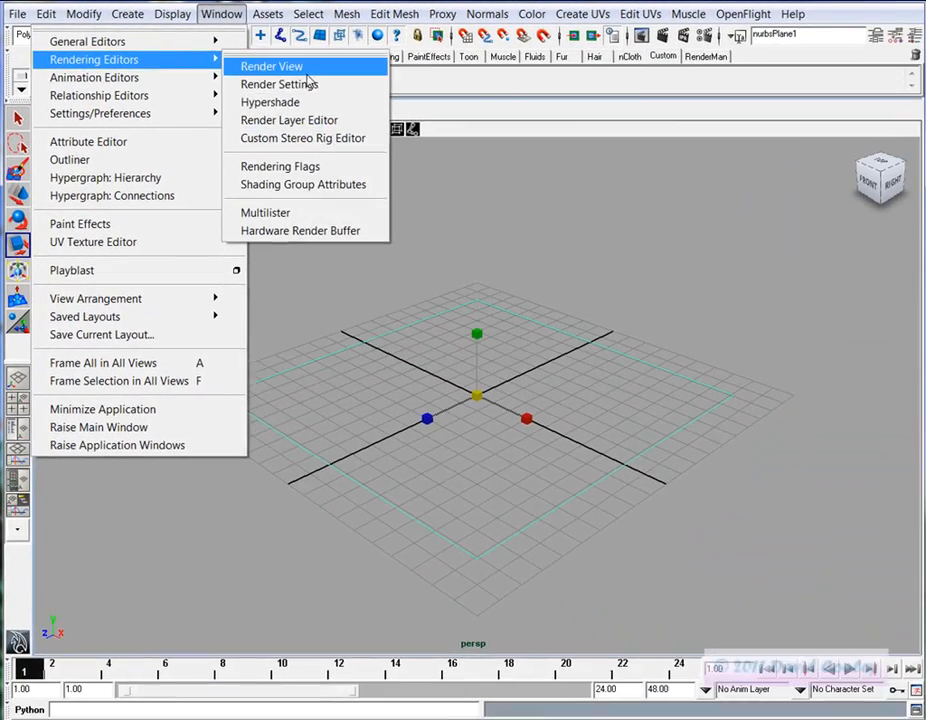
left_click(272, 102)
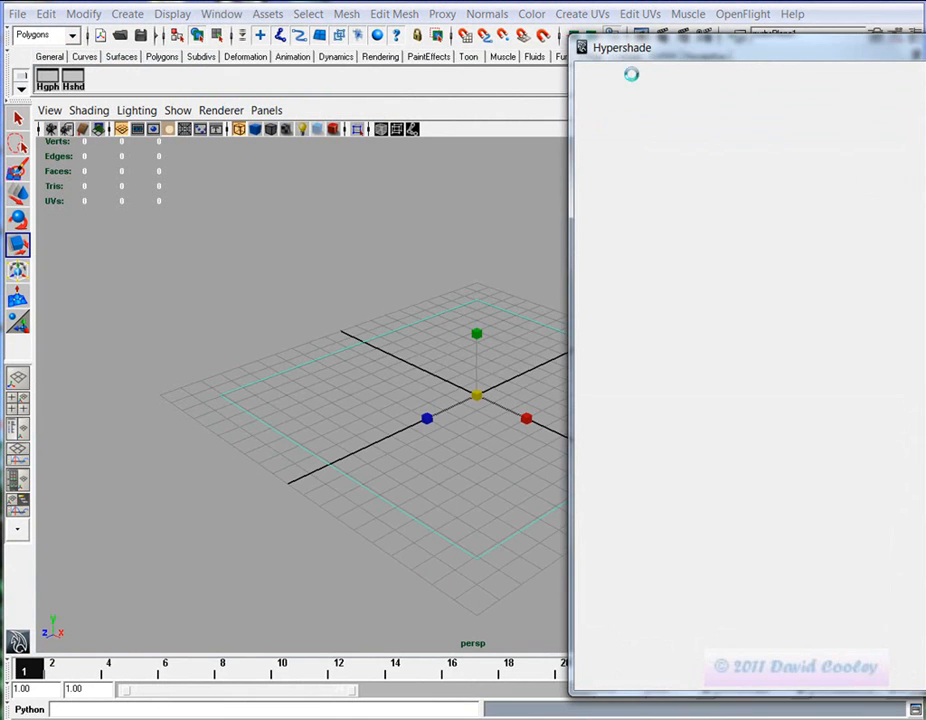
left_click_drag(680, 60, 476, 58)
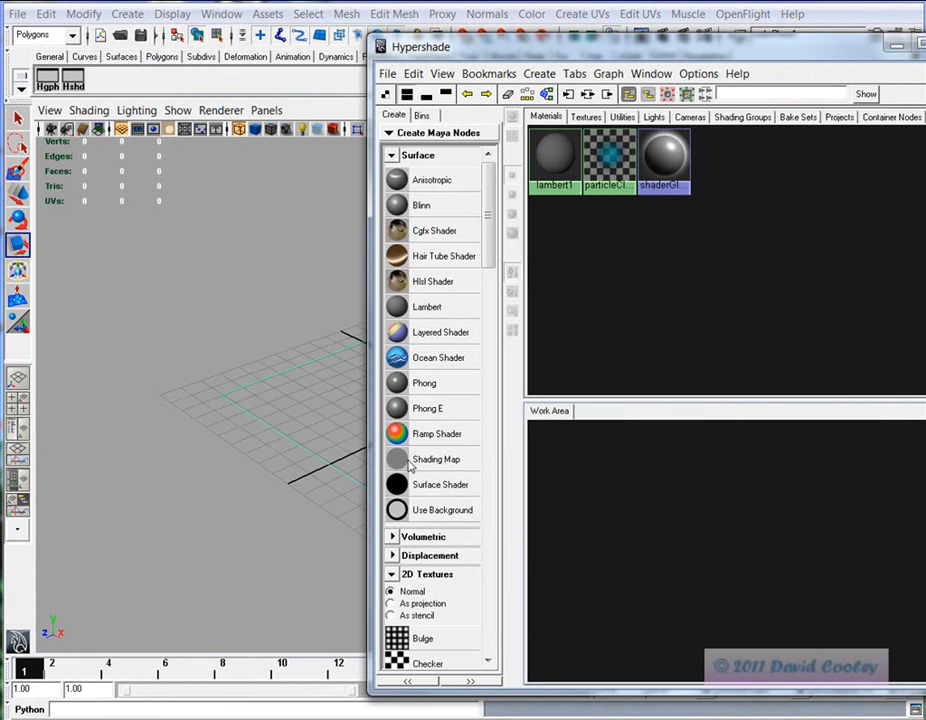
Create a Surface Shader material and map a File texture to its Out Color
left_click(440, 484)
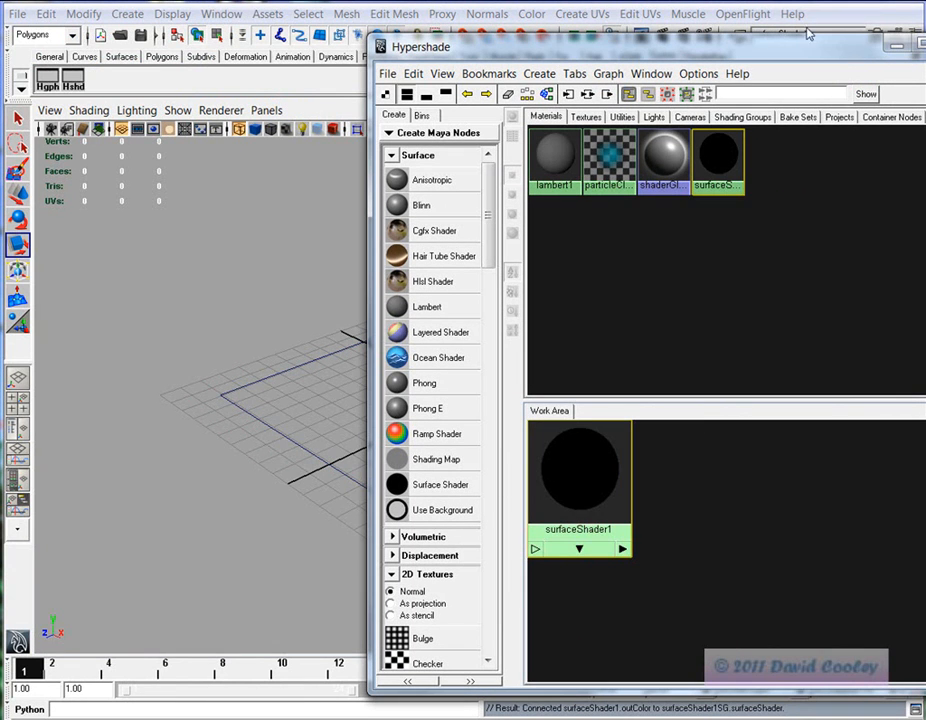
left_click(895, 46)
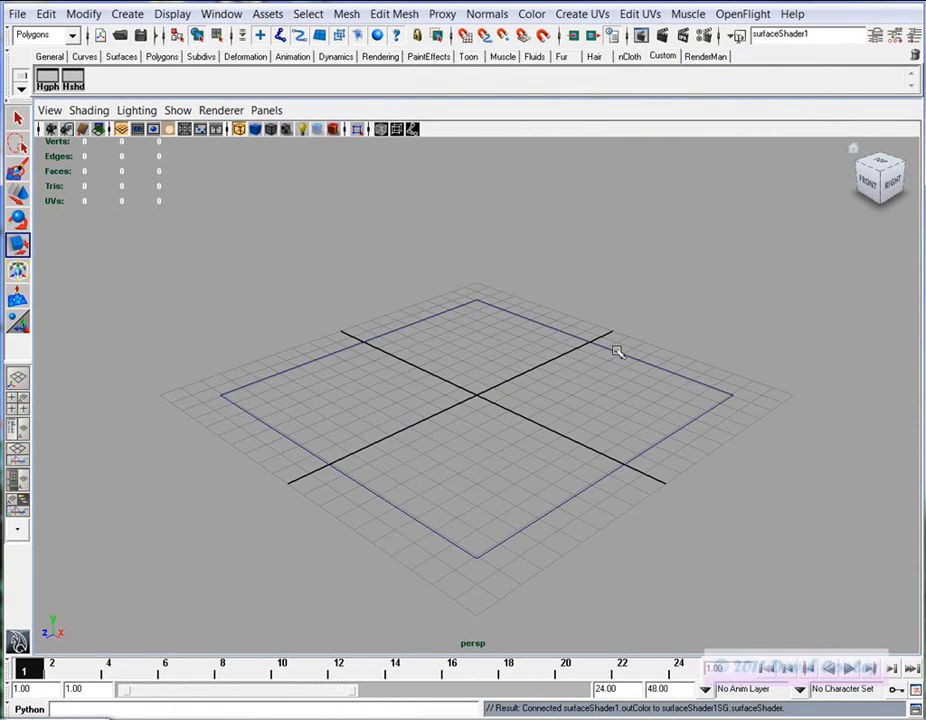
key("ctrl+a")
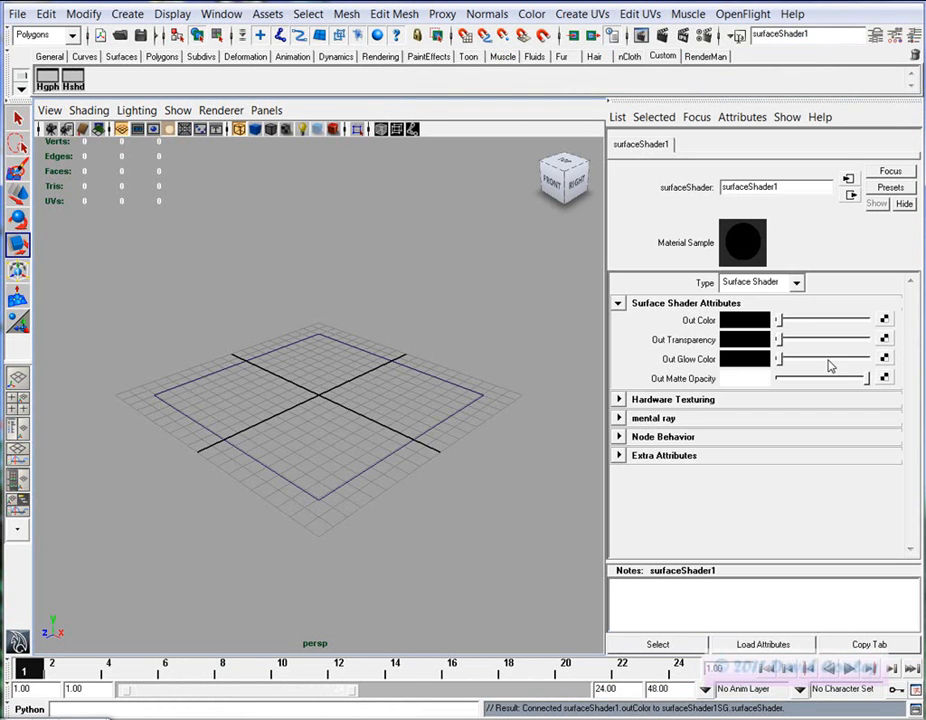
left_click(884, 324)
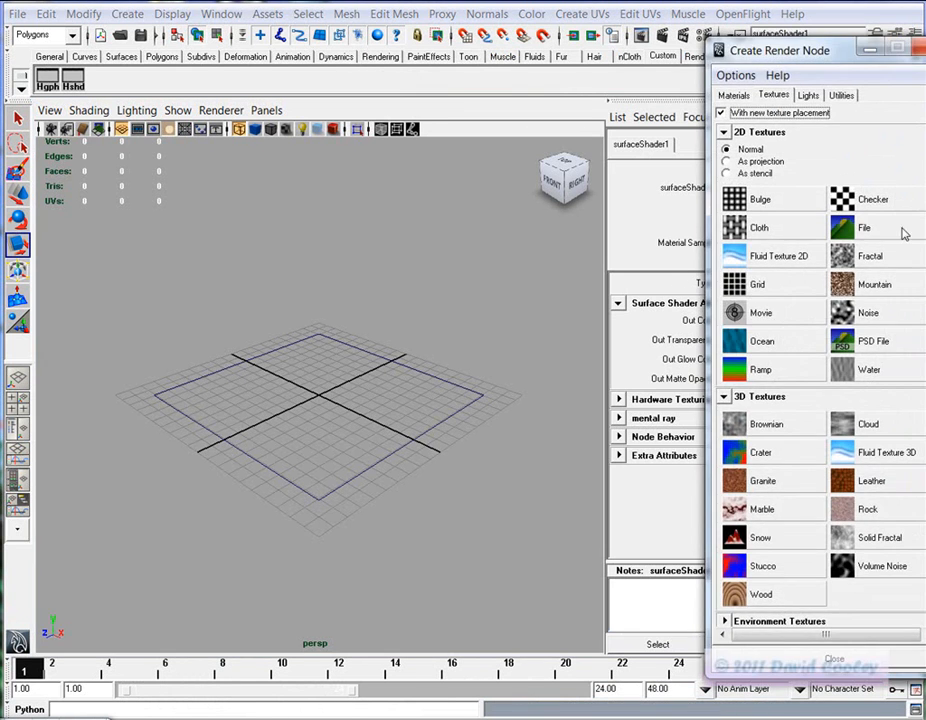
left_click(886, 240)
Copy Vehicle.jpg from the MA131_3D Modeling Projects folder into the project's sourceimages folder and load it as the file texture's image
left_click(884, 357)
left_click(396, 718)
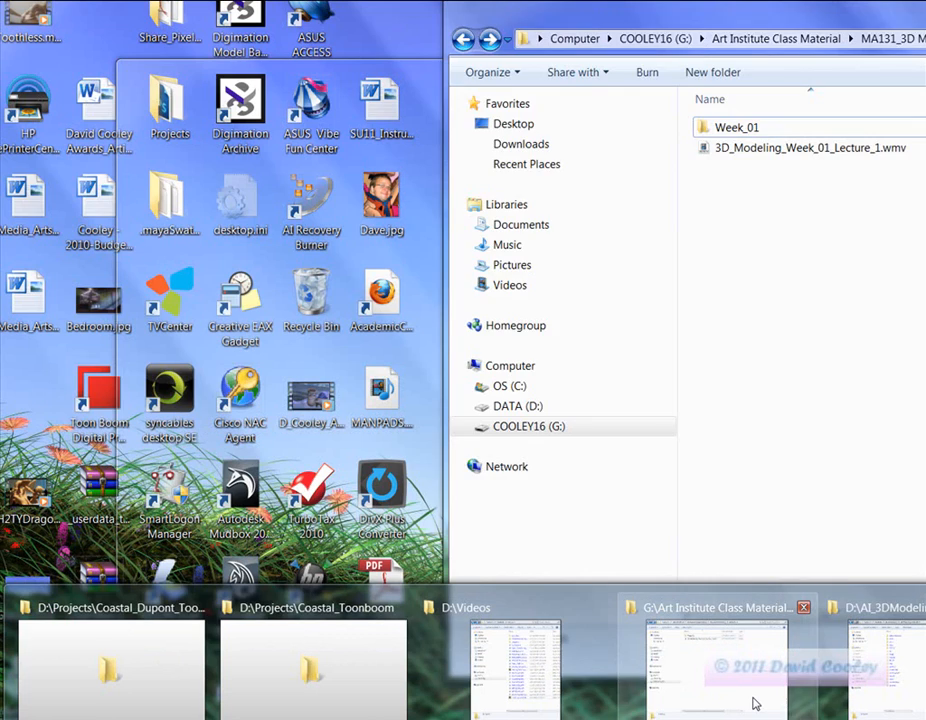
mouse_move(889, 693)
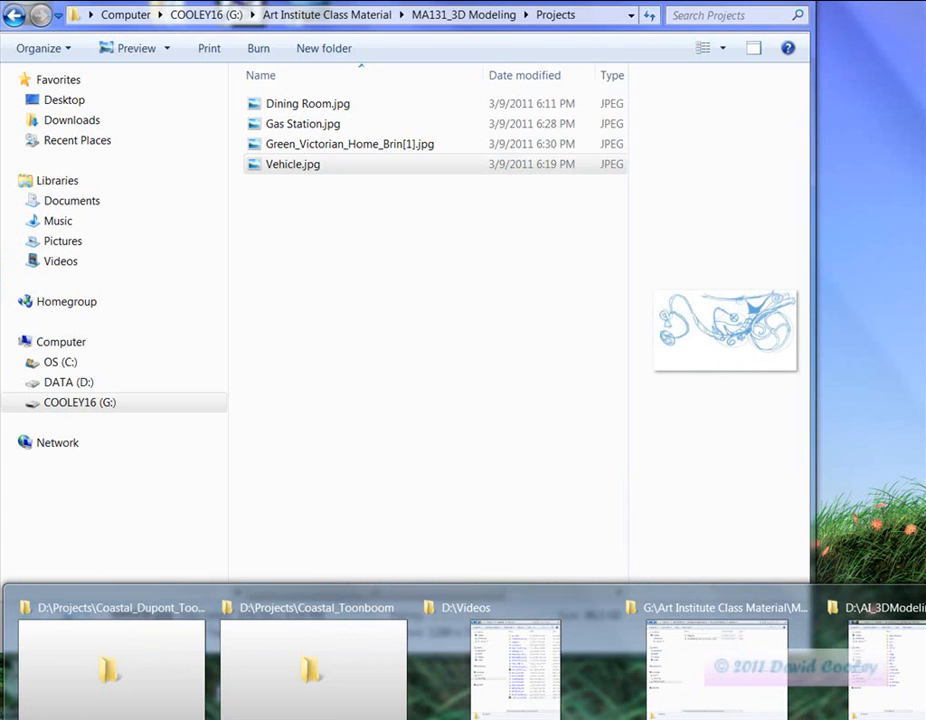
left_click(716, 668)
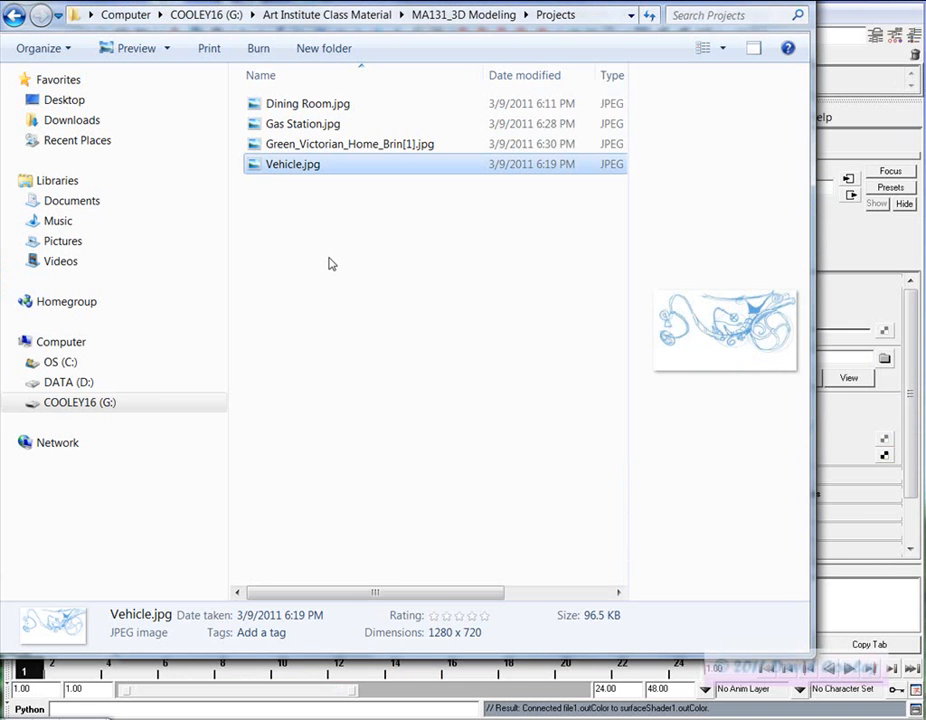
left_click(715, 1)
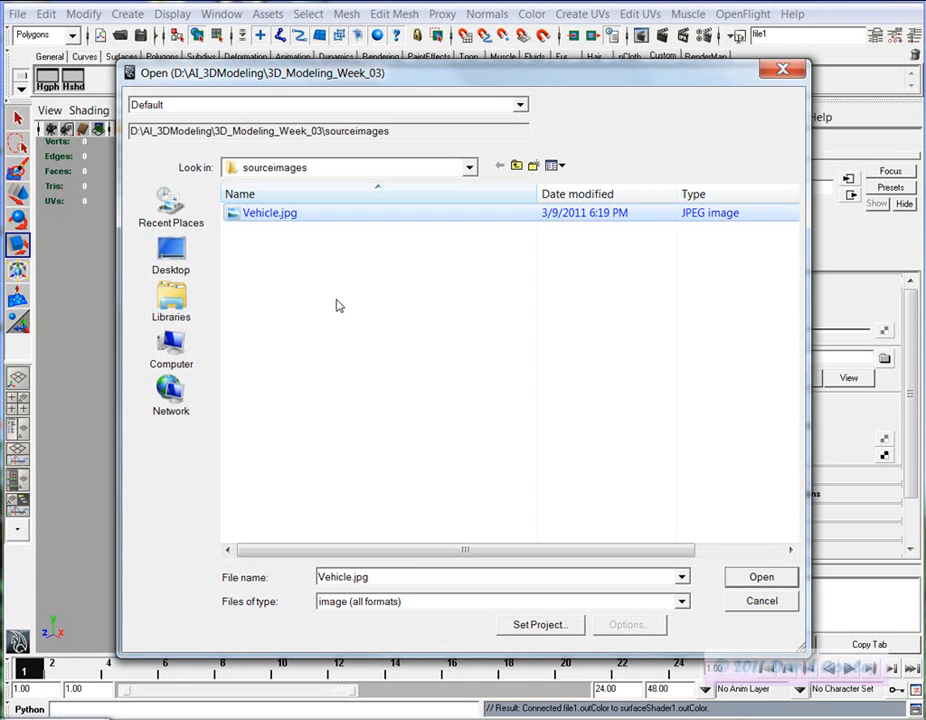
left_click(750, 579)
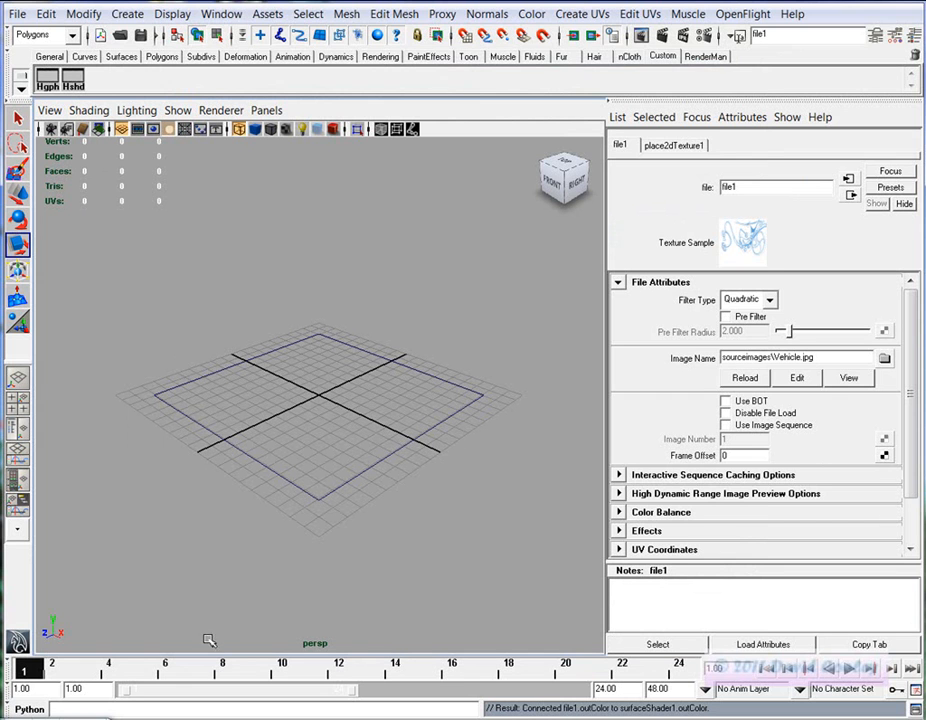
Assign the new surface shader to the NURBS plane, display it textured in the viewport, and put the Hypershade away
left_click(62, 718)
left_click_drag(222, 325, 290, 437)
key("5")
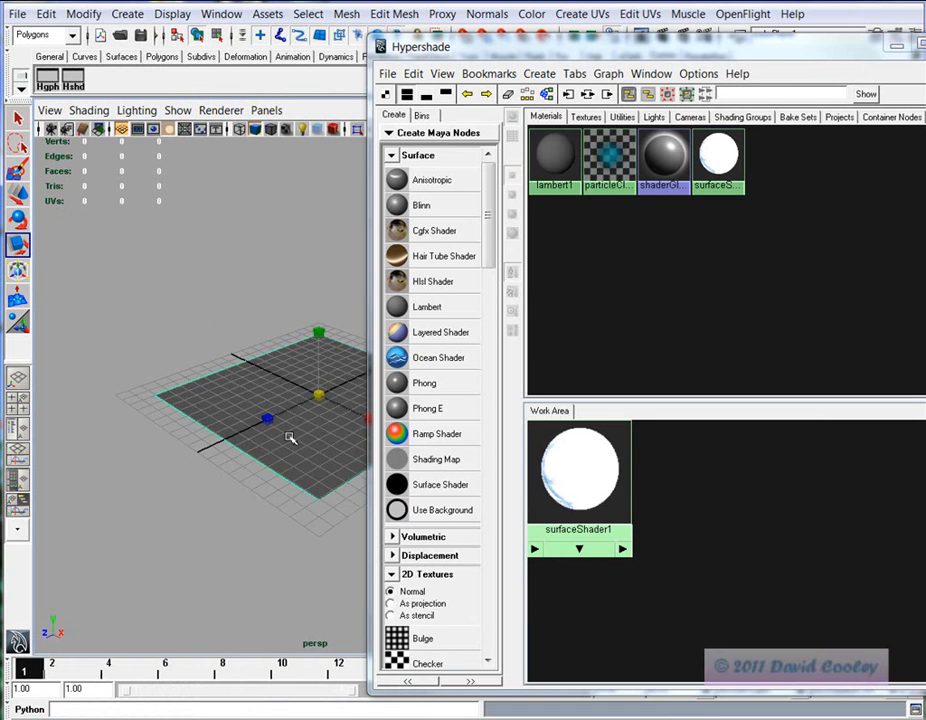
right_click_drag(567, 473, 566, 432)
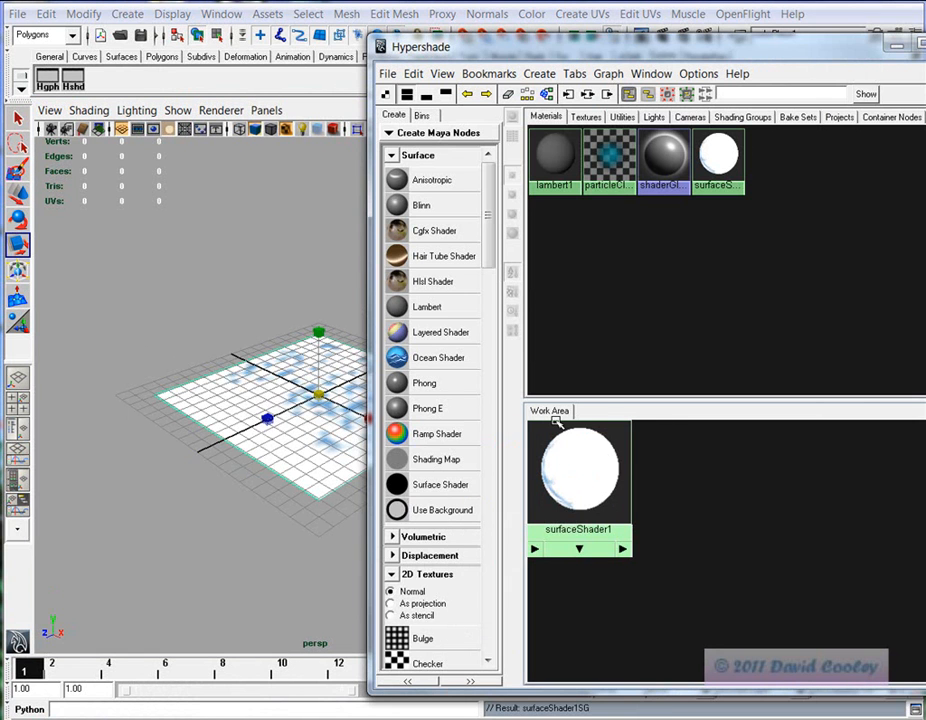
left_click(898, 48)
Expand the surface shader's hardware texturing settings and set the texture resolution to Medium (64x64)
left_click_drag(306, 384, 230, 439, "alt")
key("w")
left_click_drag(335, 444, 322, 345, "alt")
left_click_drag(292, 408, 304, 440, "alt")
right_click_drag(304, 440, 358, 457, "alt")
left_click_drag(358, 457, 237, 489, "alt")
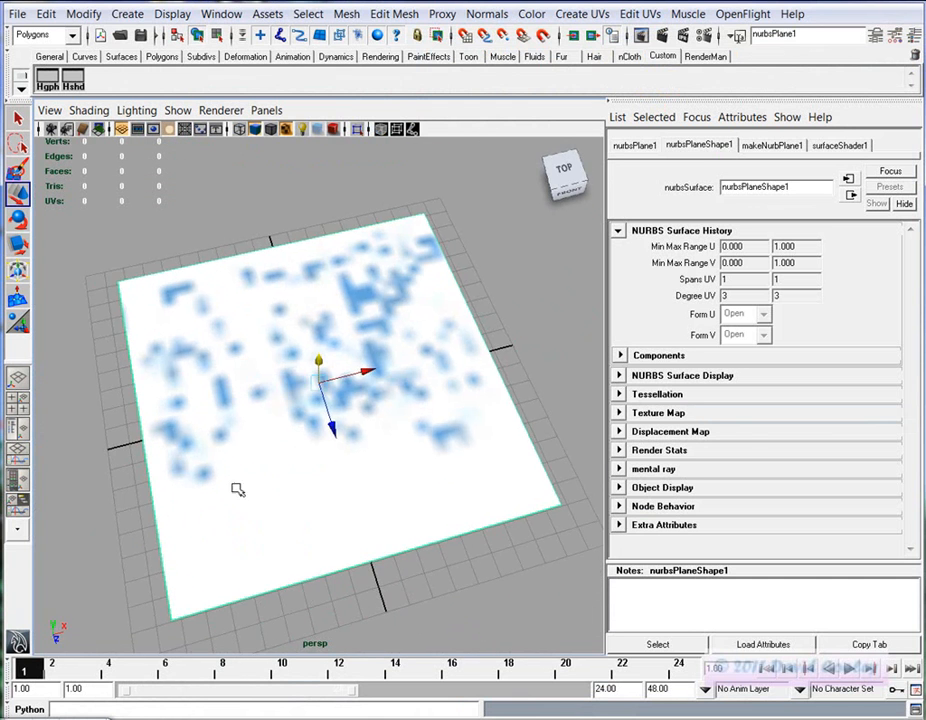
left_click(841, 146)
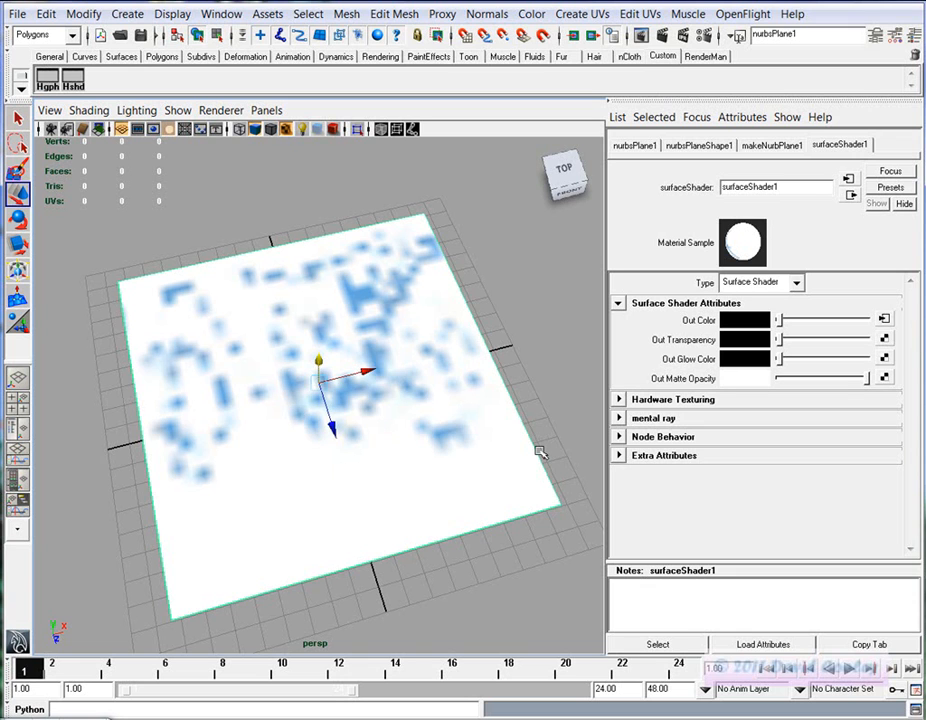
left_click(618, 400)
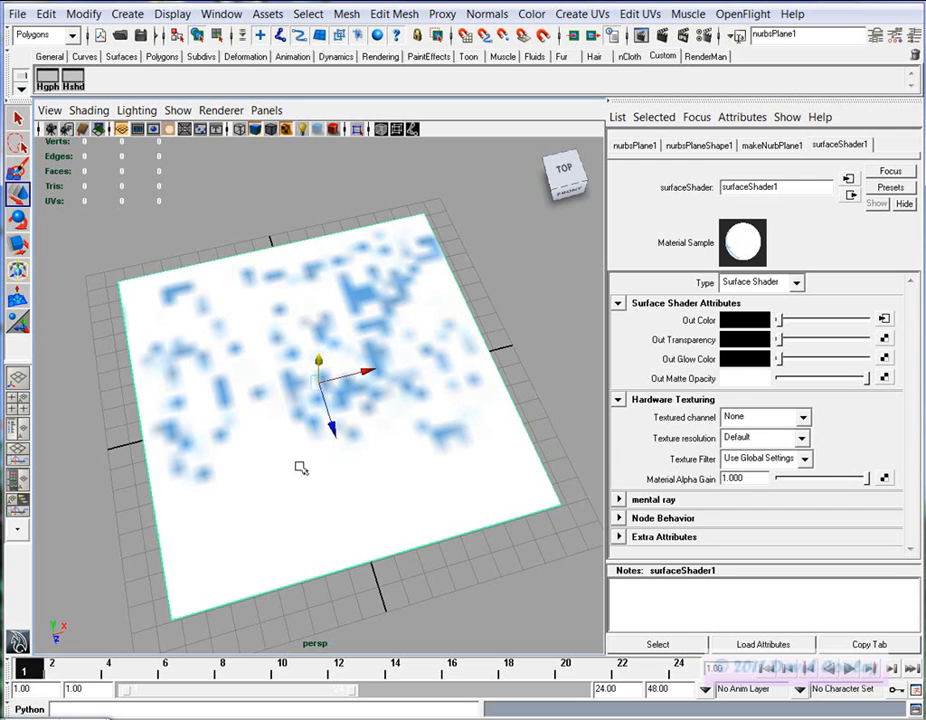
left_click(801, 441)
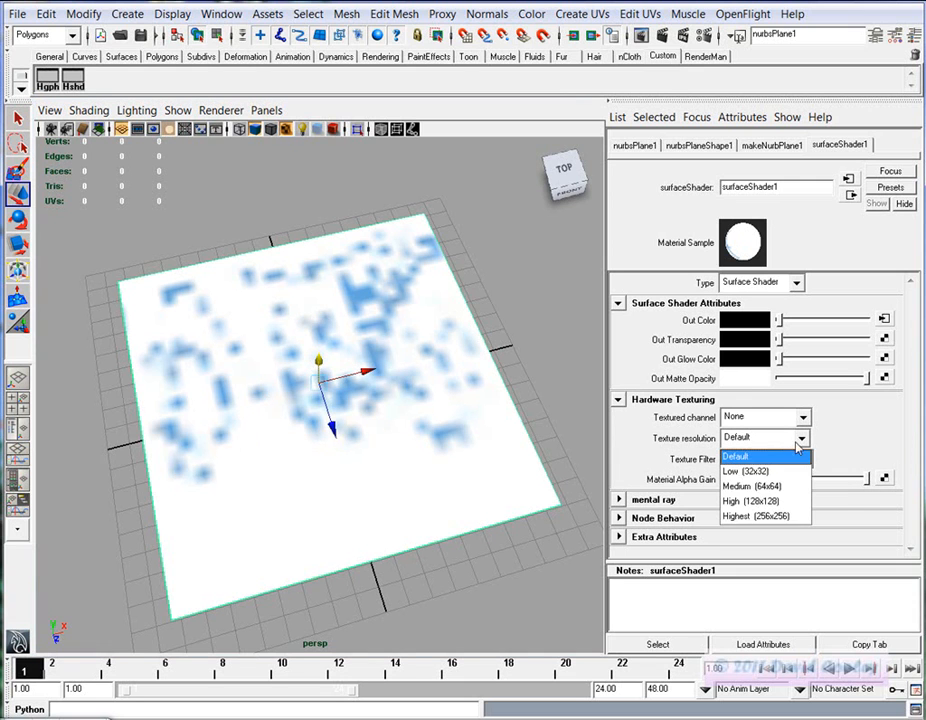
left_click(768, 486)
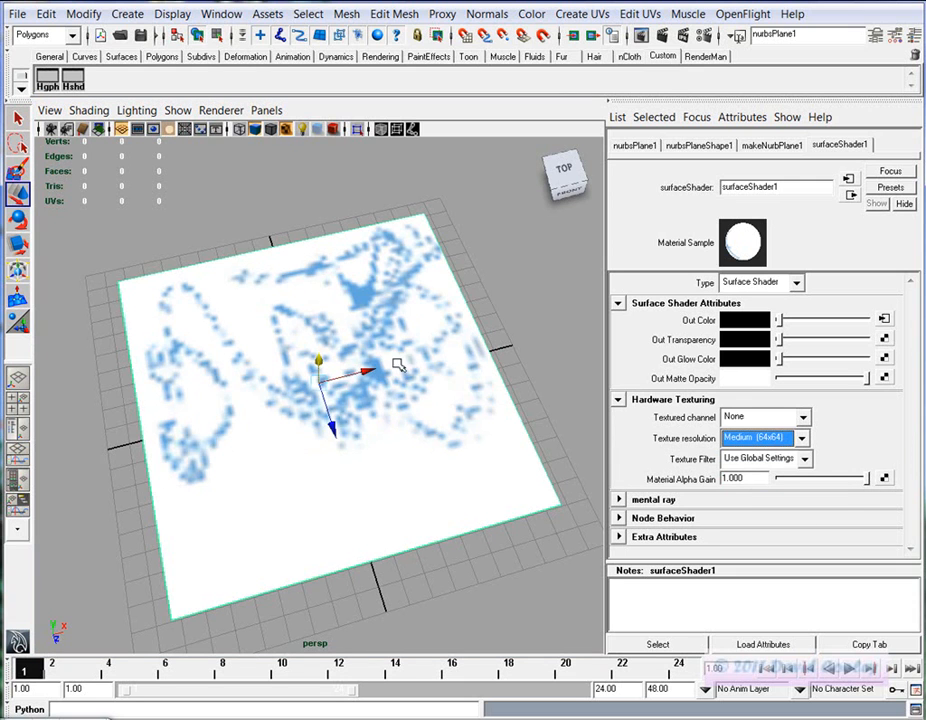
Raise the surface shader's hardware texture resolution to High (128x128) and on to Highest (256x256)
left_click(801, 438)
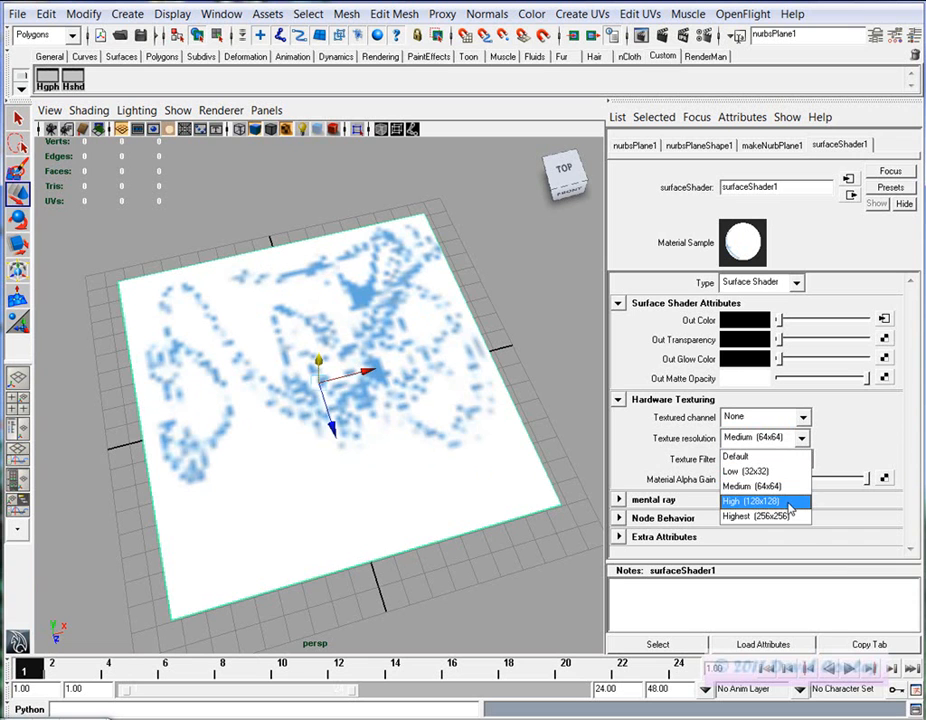
left_click(790, 502)
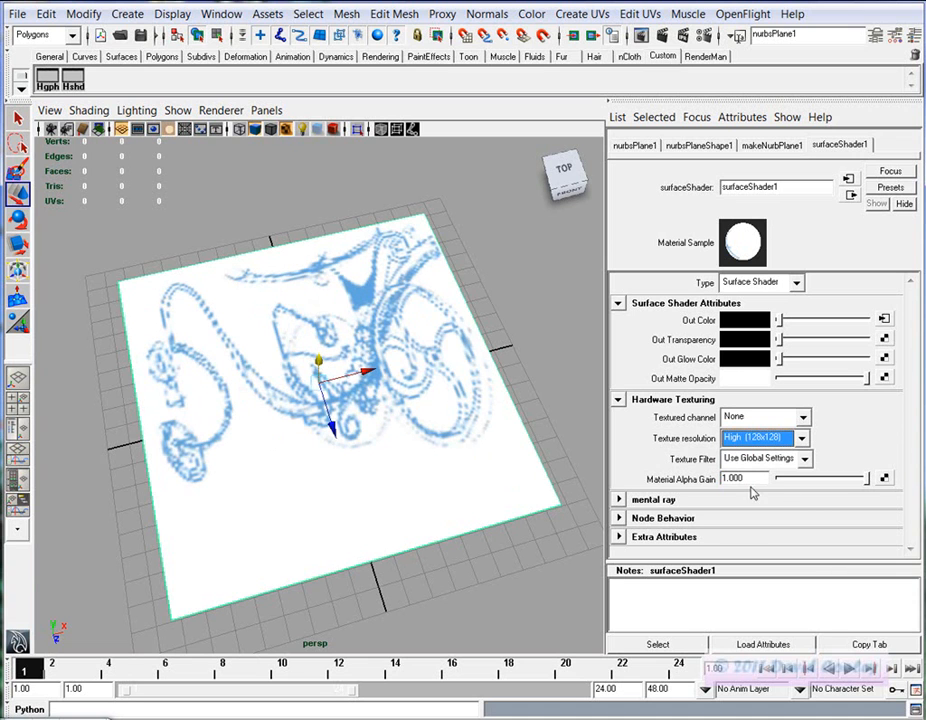
left_click(801, 440)
left_click(786, 517)
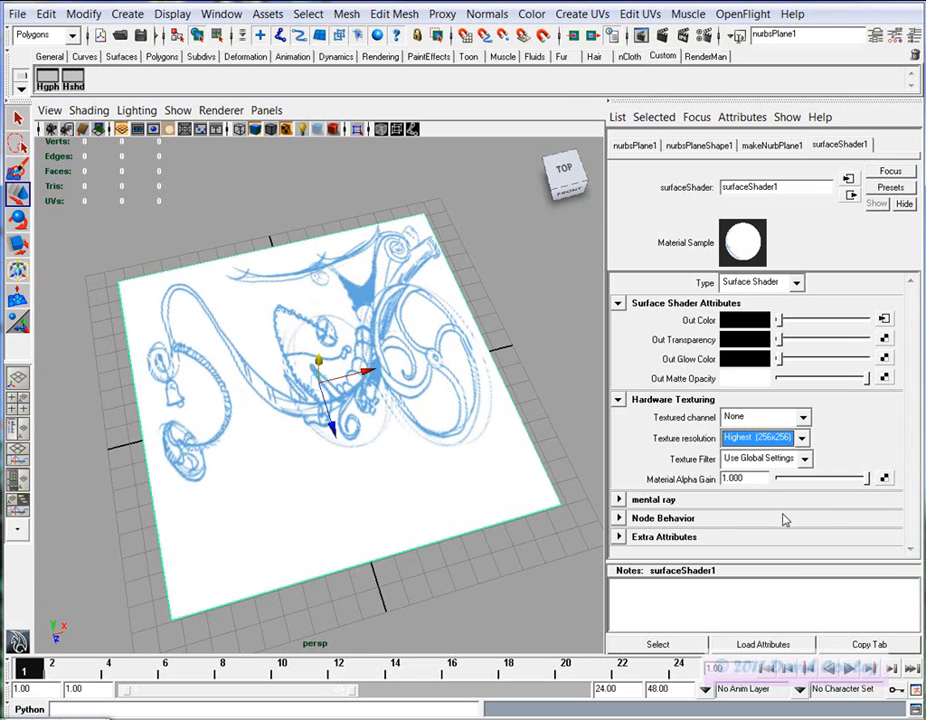
Compare the plane with Vehicle.jpg in Windows Photo Viewer and stretch it along X to a scale of about 25.25 to match the sketch's proportions
left_click_drag(356, 406, 322, 438, "alt")
mouse_move(322, 438)
right_mouse_down("alt")
mouse_move(525, 463)
mouse_move(341, 467)
right_mouse_up("alt")
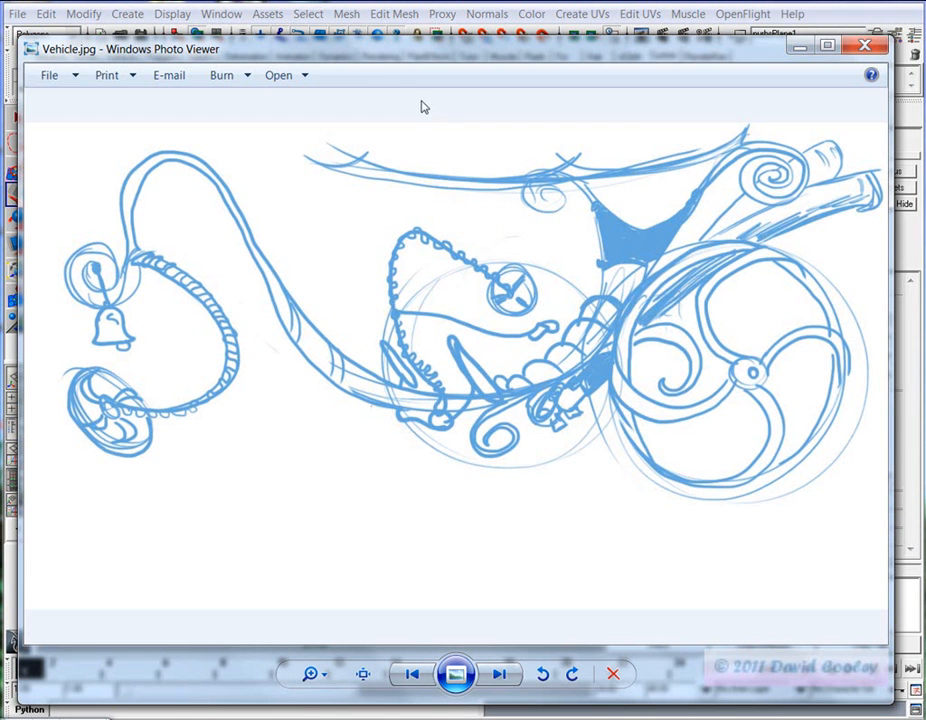
left_click_drag(371, 62, 355, 568)
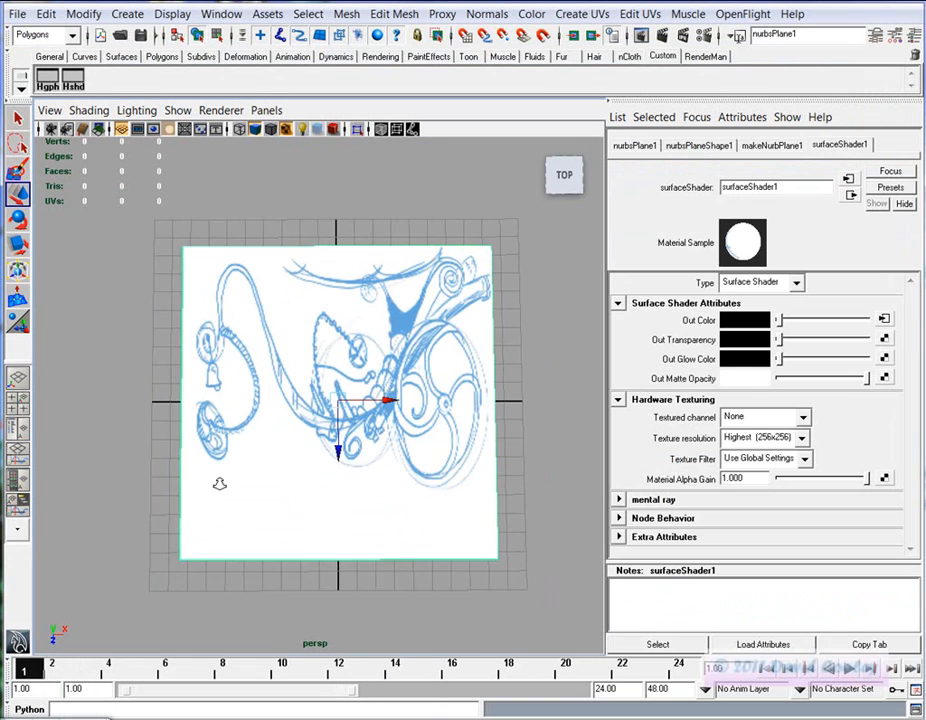
key("r")
left_click_drag(341, 465, 320, 510, "alt")
key("5")
key("6")
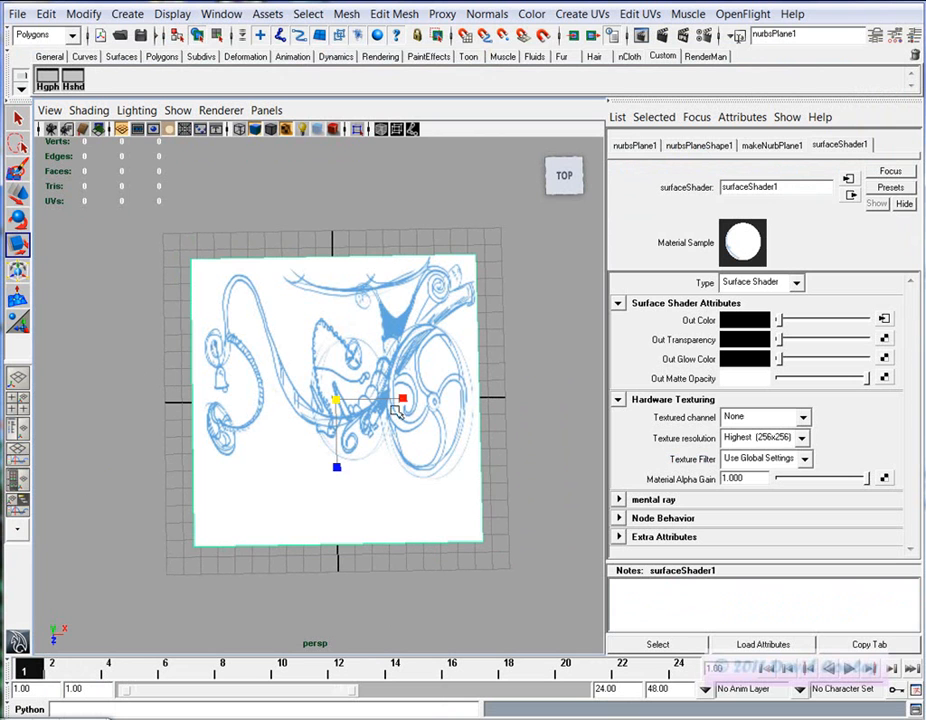
left_click_drag(402, 399, 446, 400)
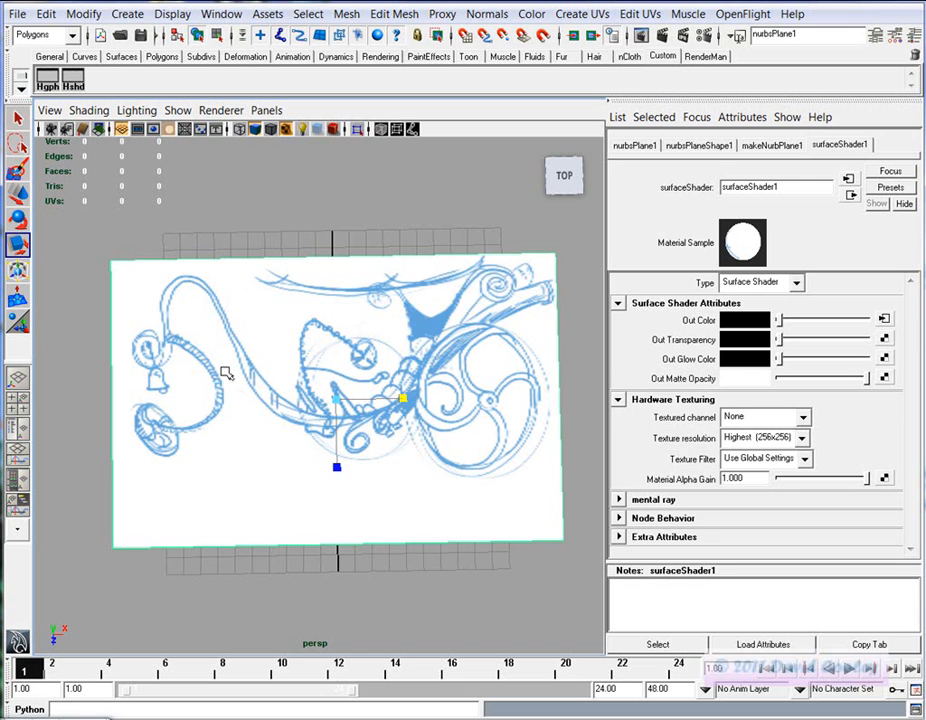
Rotate the plane about X by about 75 degrees and move it behind the grid to about Y 1.3, Z -11.4
left_click_drag(308, 455, 373, 421, "alt")
key("e")
left_click_drag(413, 382, 435, 325, "alt")
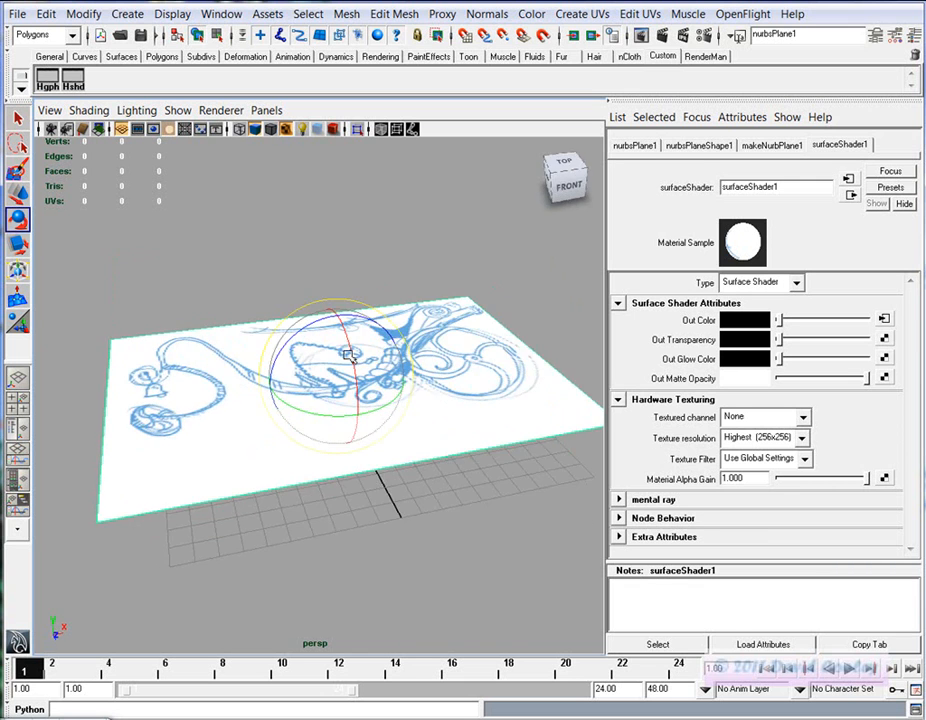
left_click_drag(347, 327, 313, 355)
key("w")
key("ctrl+a")
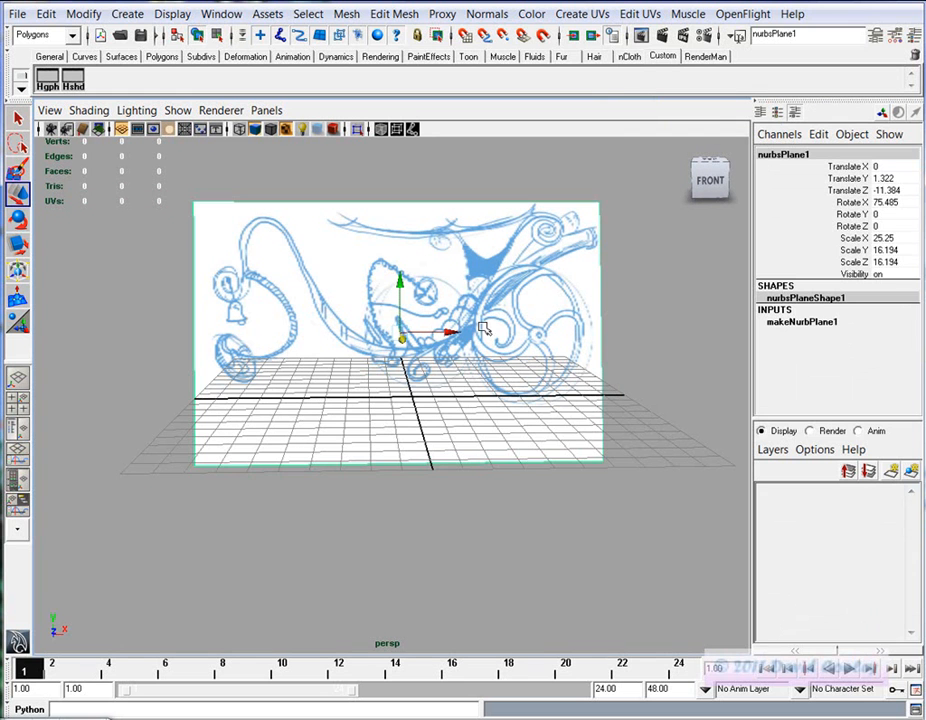
left_click_drag(582, 359, 567, 365, "alt")
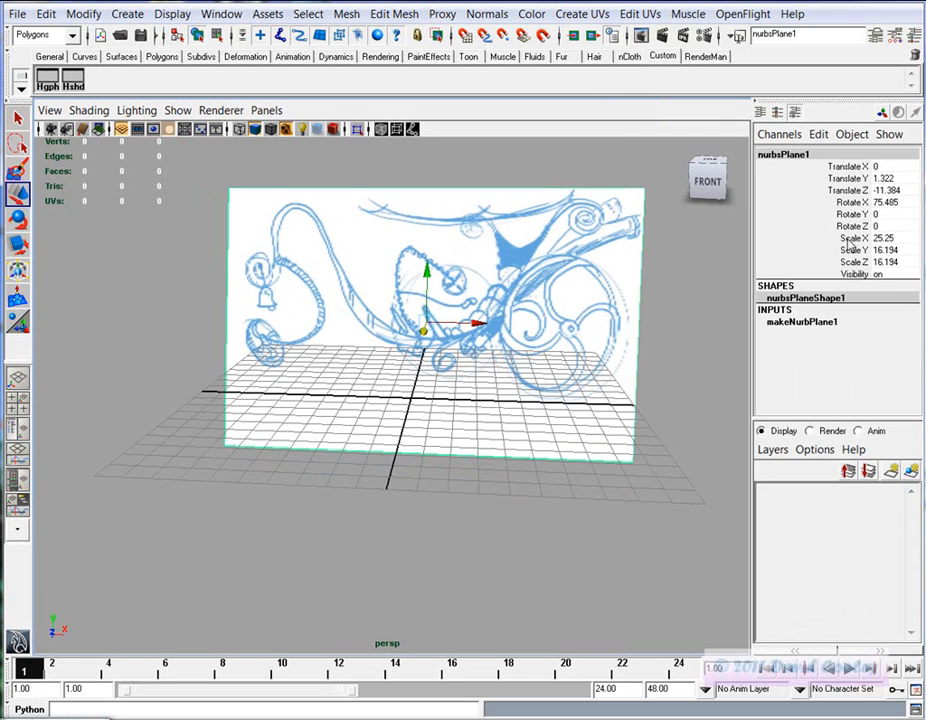
Set the plane's Rotate X to 90 so it stands exactly vertical
double_click(885, 203)
type("90")
key("Return")
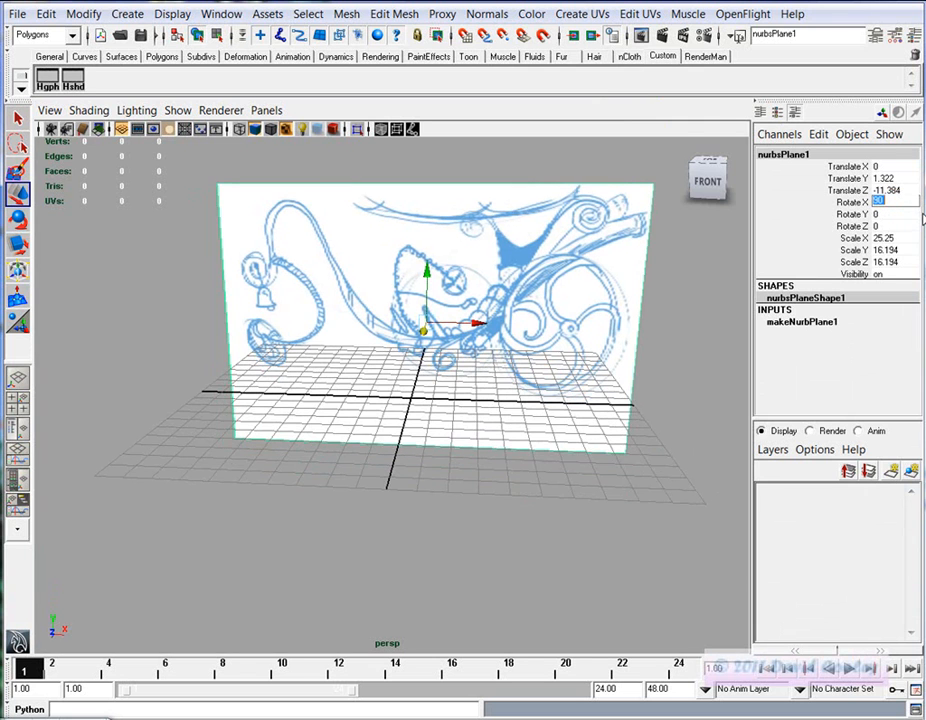
mouse_move(290, 205)
left_mouse_down("alt")
mouse_move(243, 274)
mouse_move(398, 310)
left_mouse_up("alt")
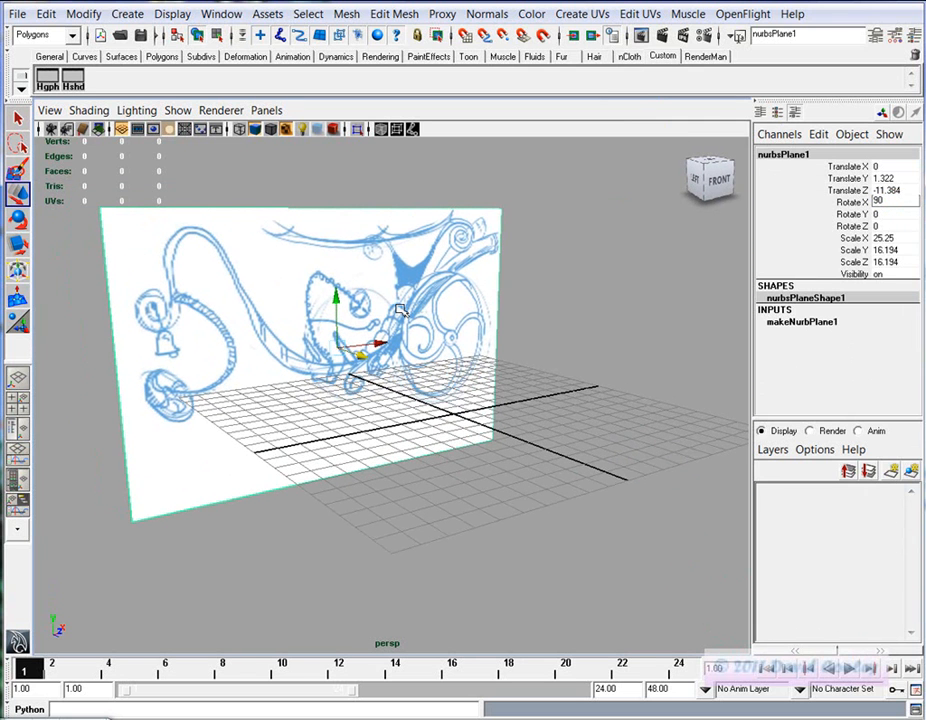
Create a display layer from the selected plane and toggle the layer's visibility off and on
left_click(912, 473)
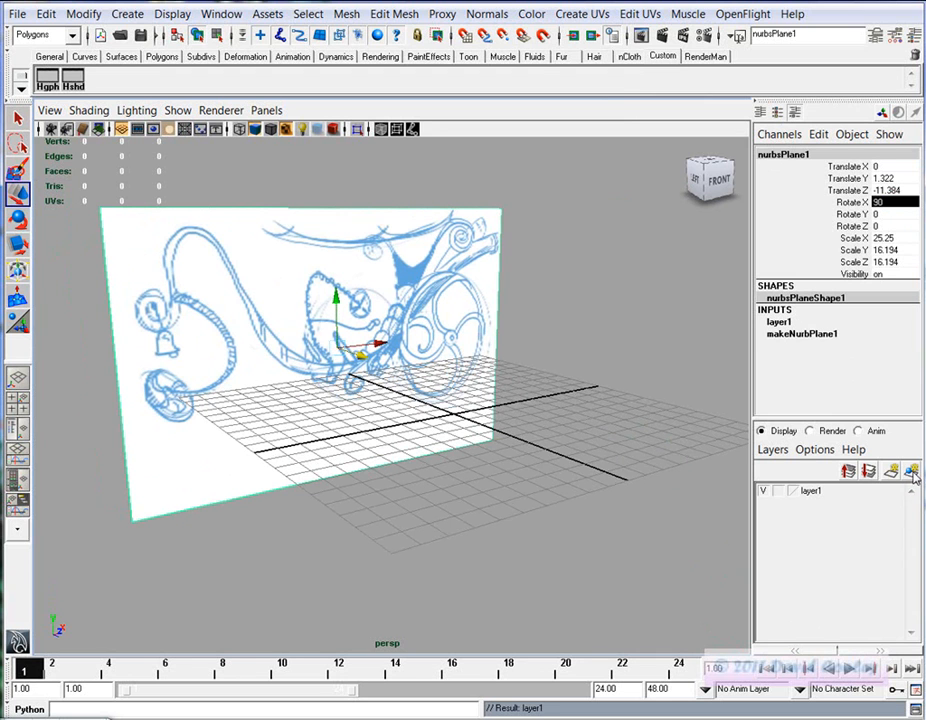
left_click(765, 492)
left_click(765, 492)
left_click(765, 492)
left_click(765, 492)
Set the plane's layer to Reference mode and try to select the plane in the perspective view
left_click(778, 493)
left_click(778, 493)
left_click(473, 391)
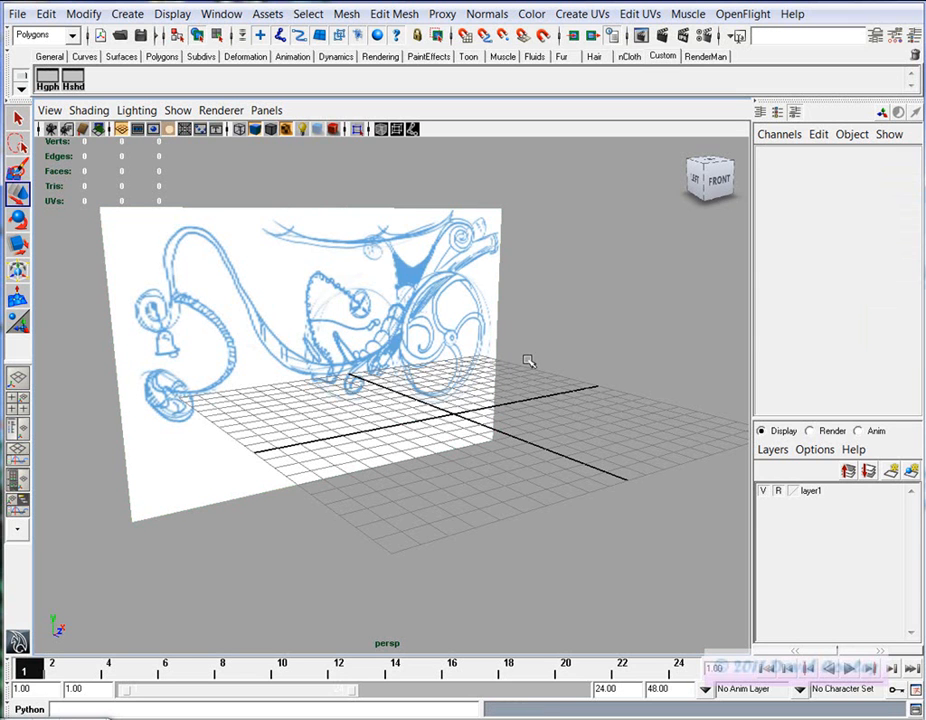
left_click_drag(267, 281, 382, 444)
left_click_drag(415, 308, 311, 396)
mouse_move(392, 418)
left_mouse_down("alt")
mouse_move(308, 405)
mouse_move(410, 405)
left_mouse_up("alt")
Return the layer to normal display mode and delete the sketch plane from the scene
left_click(778, 490)
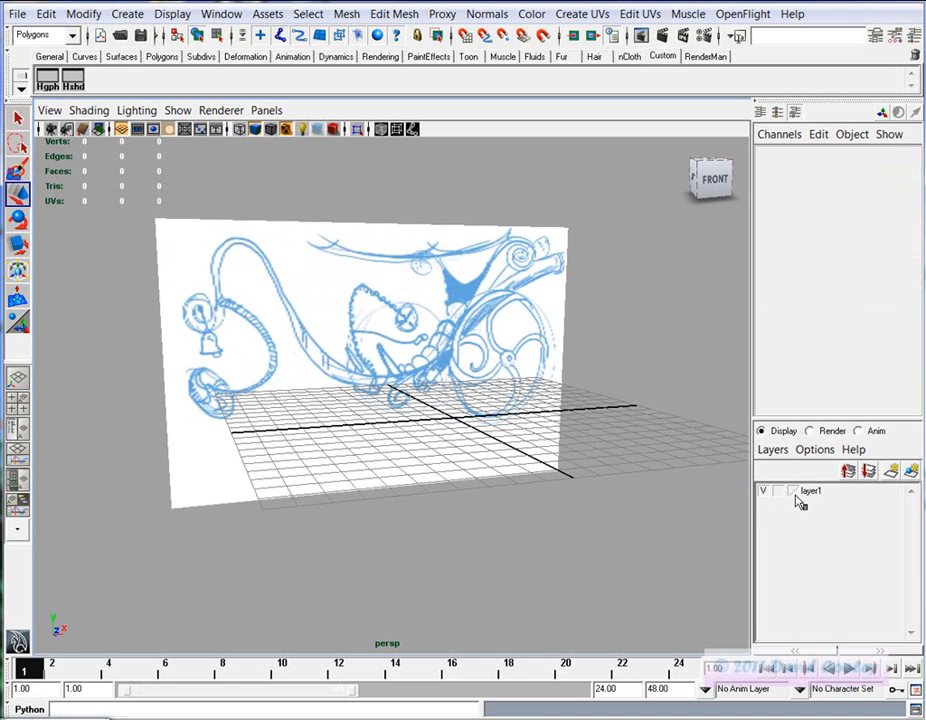
left_click(416, 290)
key("Delete")
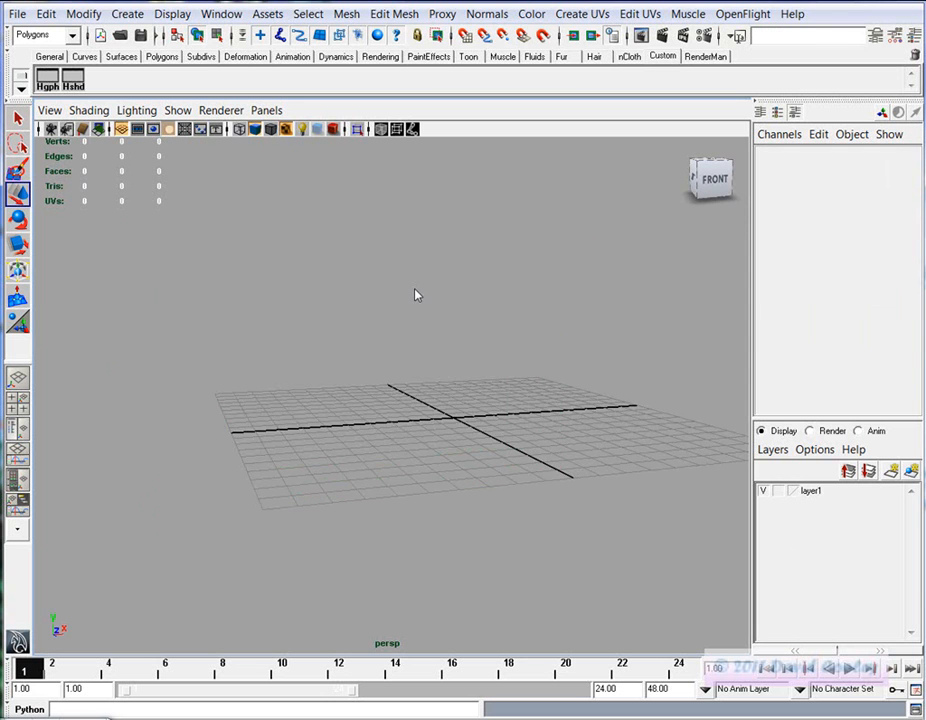
Maximize the side view and check the Vehicle.jpg sketch in Windows Photo Viewer, then return to Maya
key("space")
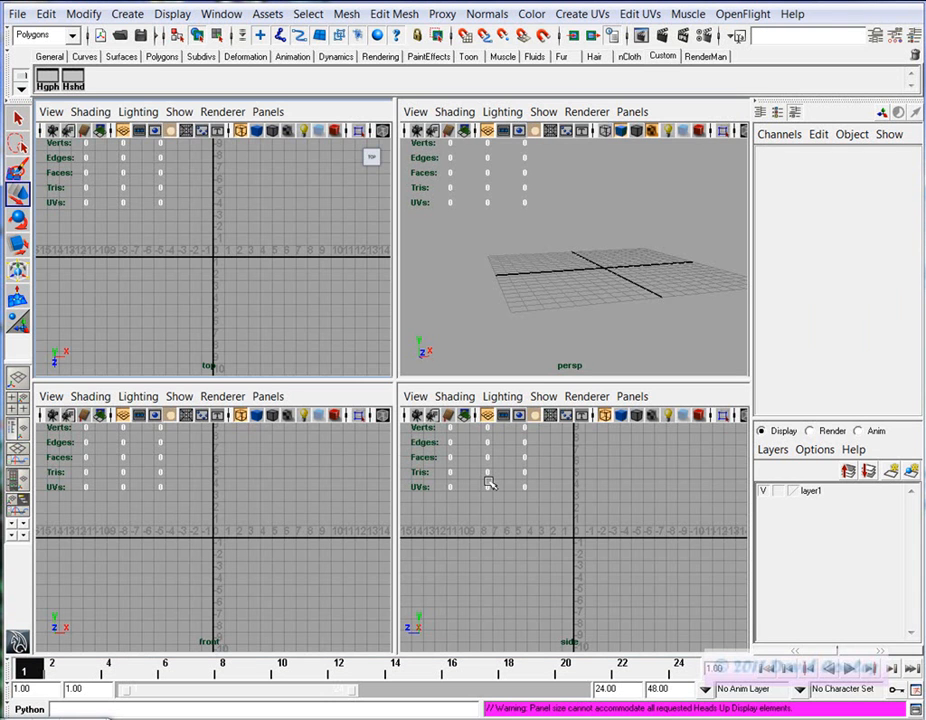
key("space")
left_click_drag(925, 180, 590, 67)
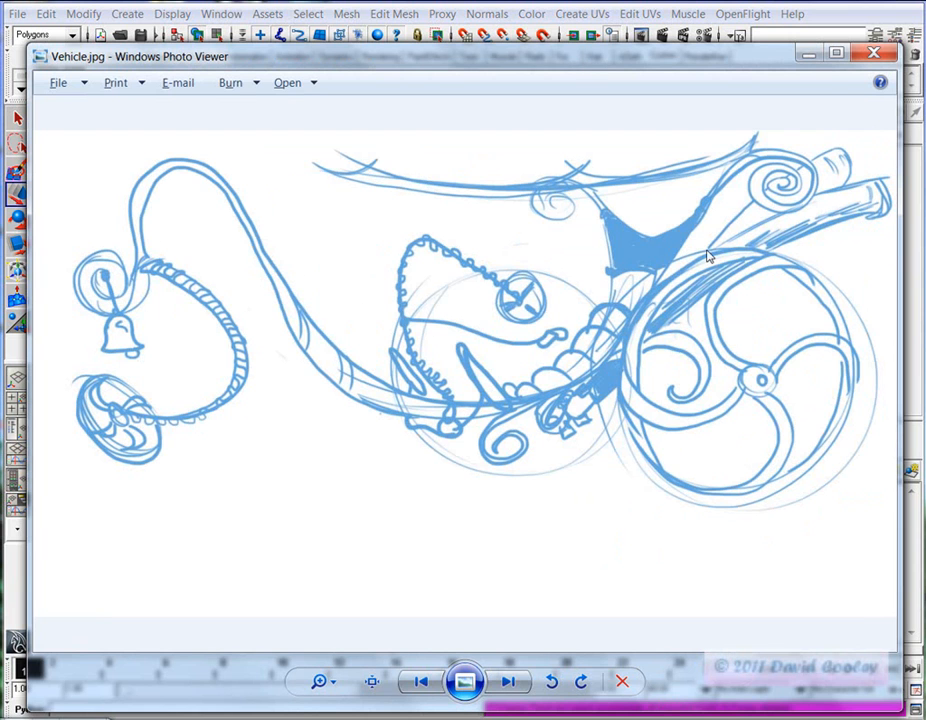
left_click(810, 56)
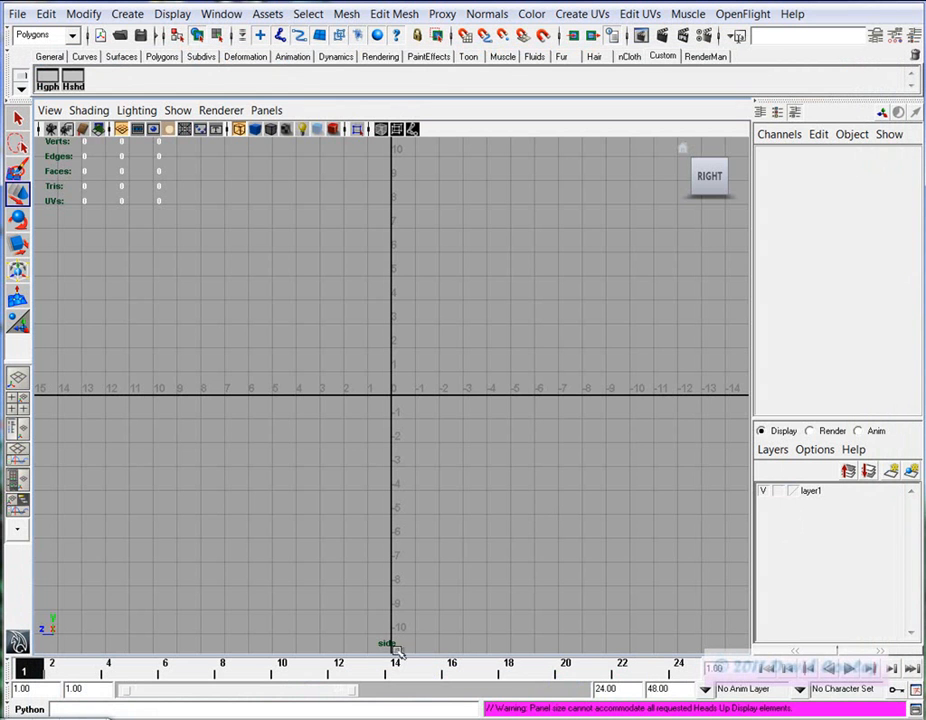
Open the side camera's attributes and create an image plane in its Environment settings
left_click(47, 111)
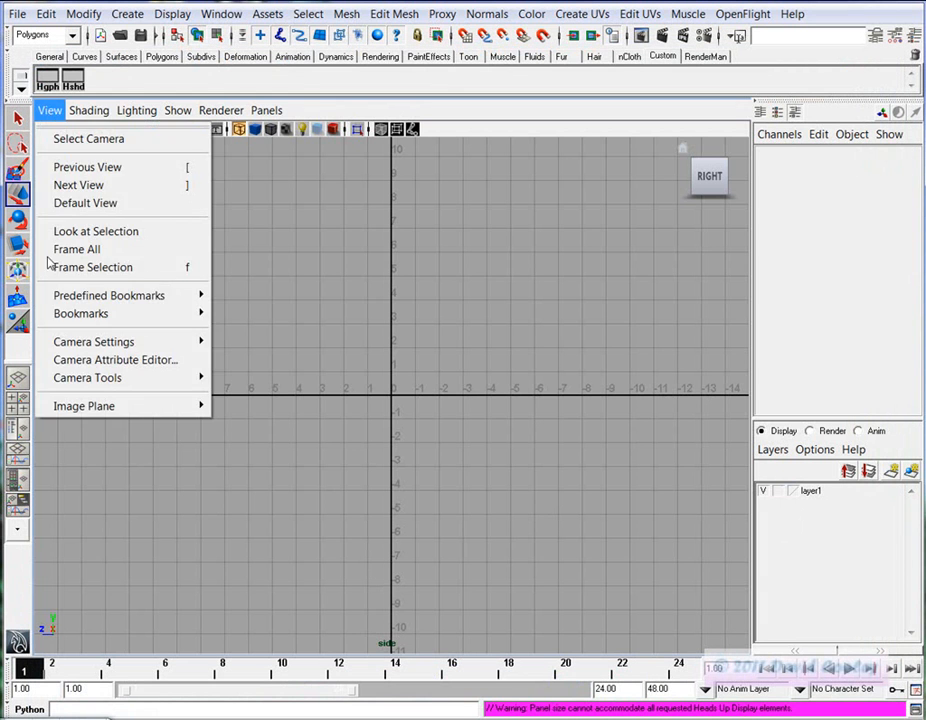
left_click(133, 362)
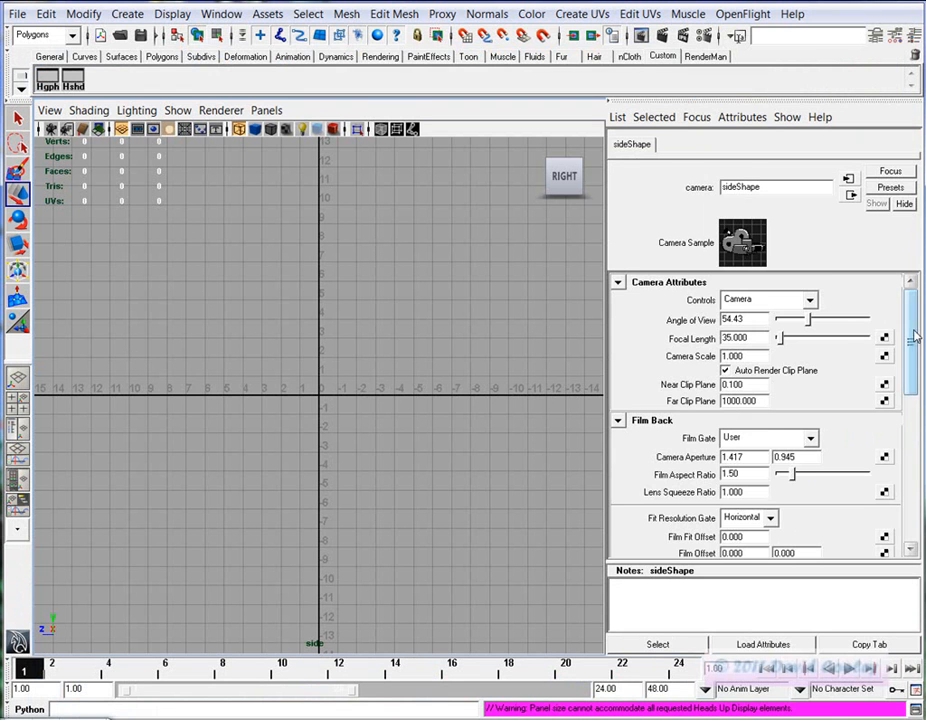
left_click_drag(912, 342, 901, 482)
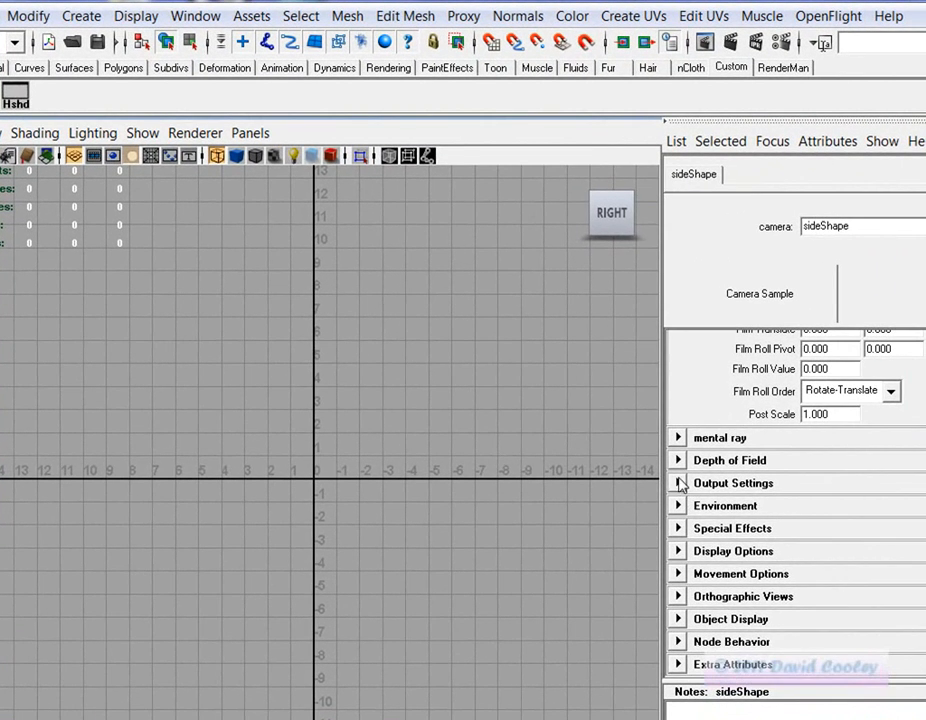
left_click(678, 506)
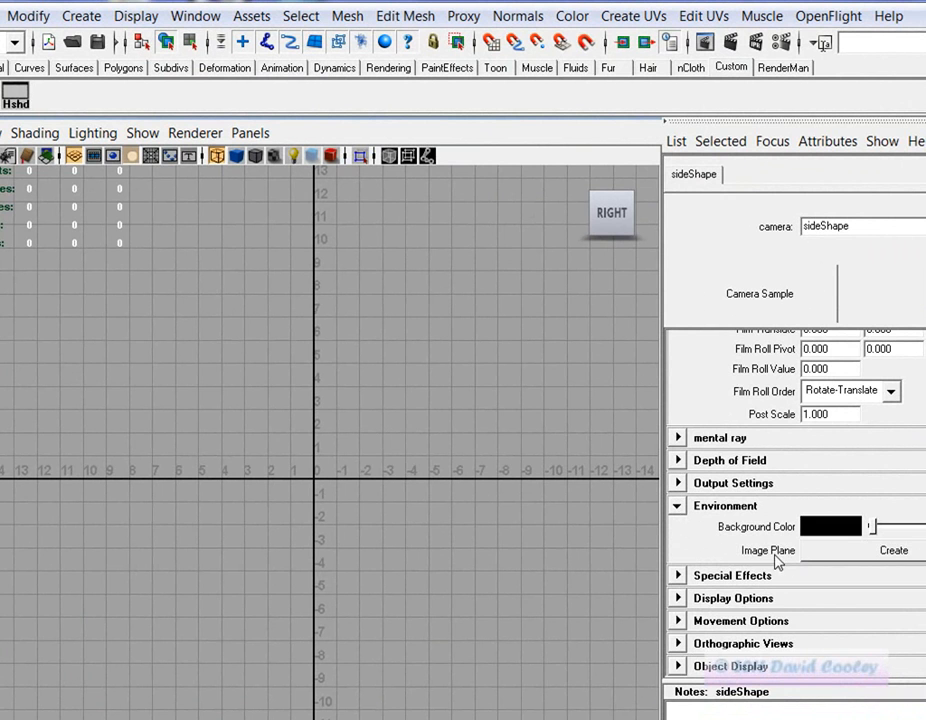
left_click(869, 555)
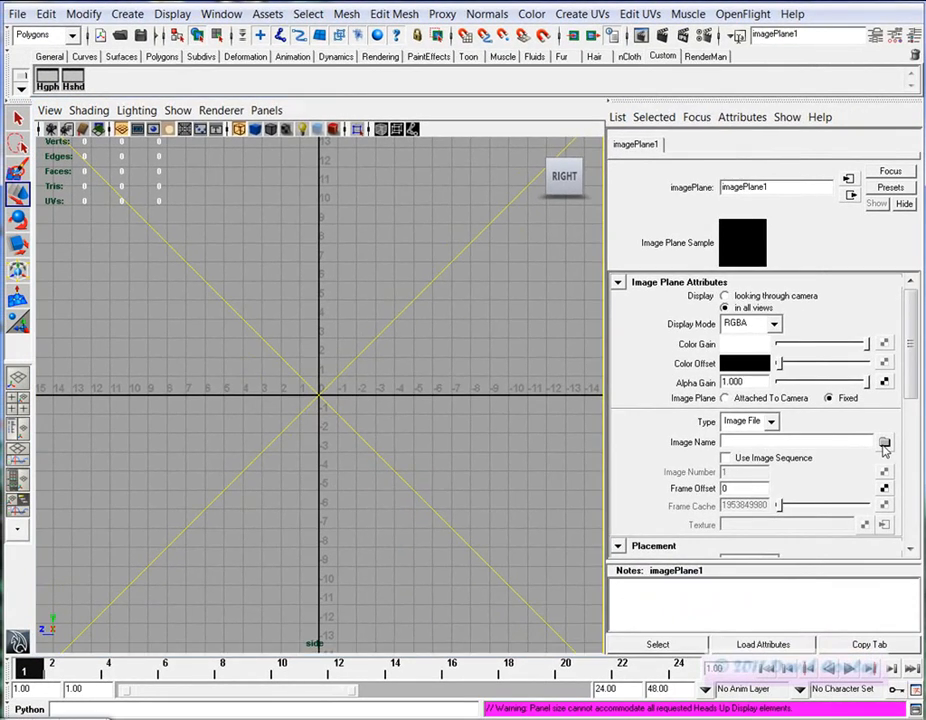
Load Vehicle.jpg as the image plane's image and compare it with the original in Windows Photo Viewer, then return to Maya
left_click(884, 442)
double_click(364, 246)
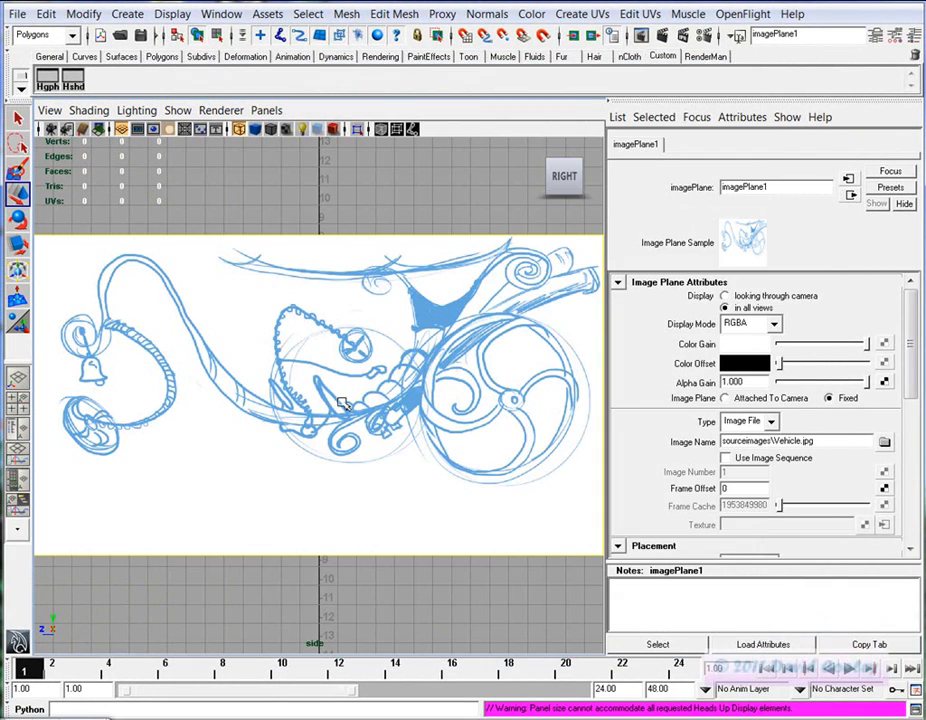
scroll(341, 403, "down", 1)
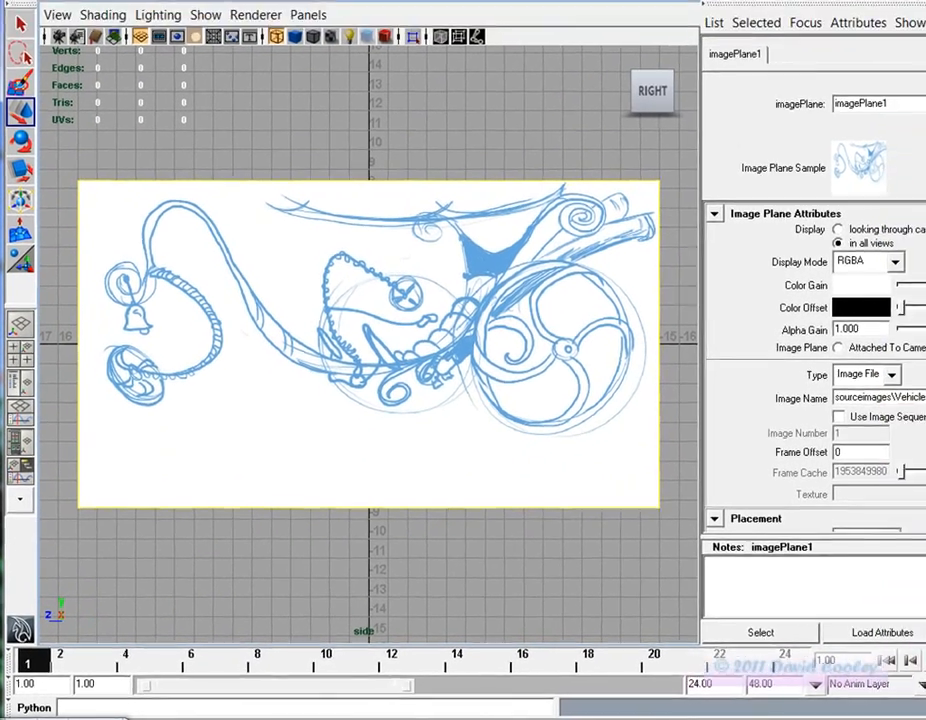
key("alt+Tab")
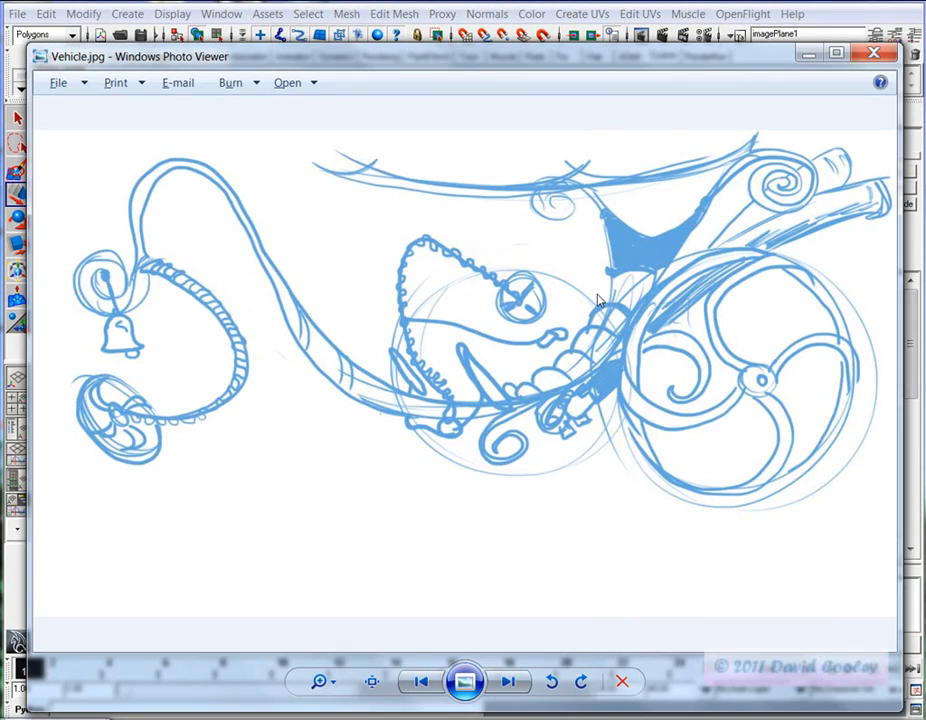
left_click(810, 54)
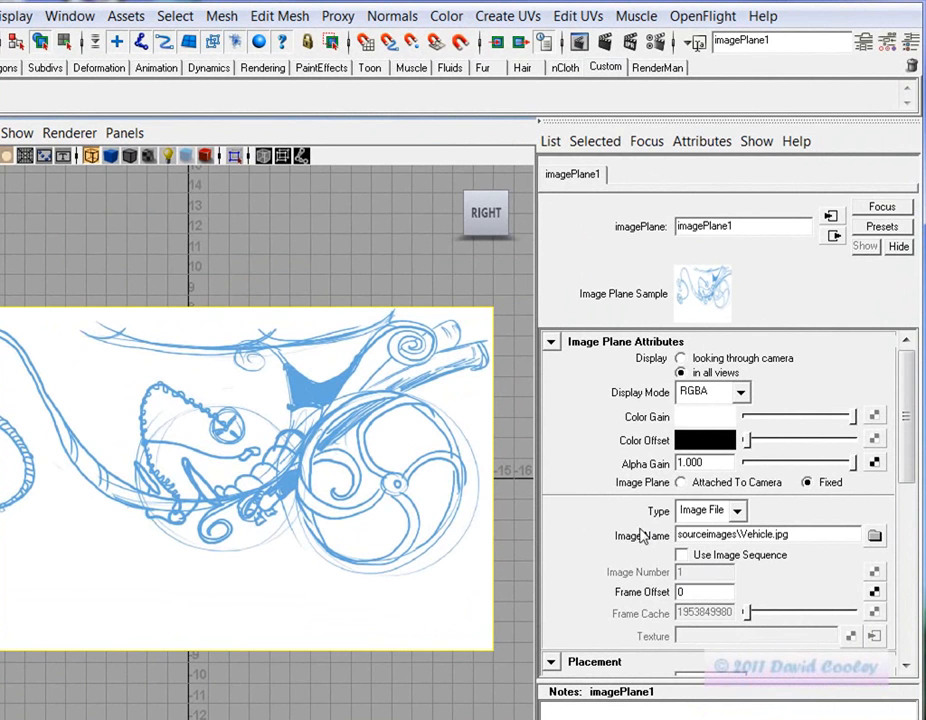
Review the image plane's image file and placement attributes, including fit, size, offset and depth
left_click_drag(909, 448, 912, 472)
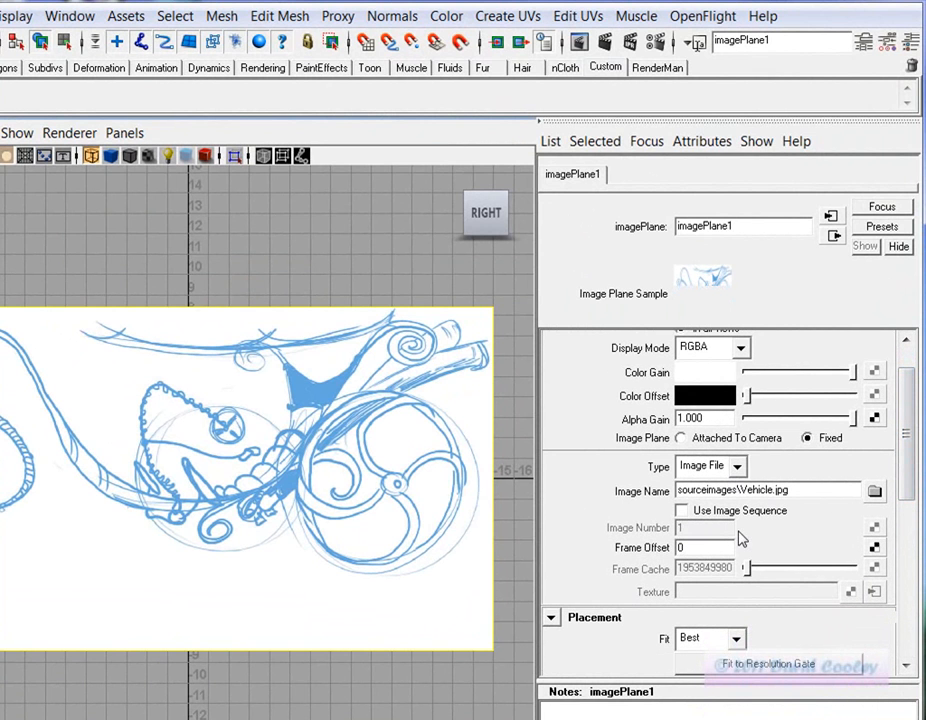
scroll(672, 462, "down", 5)
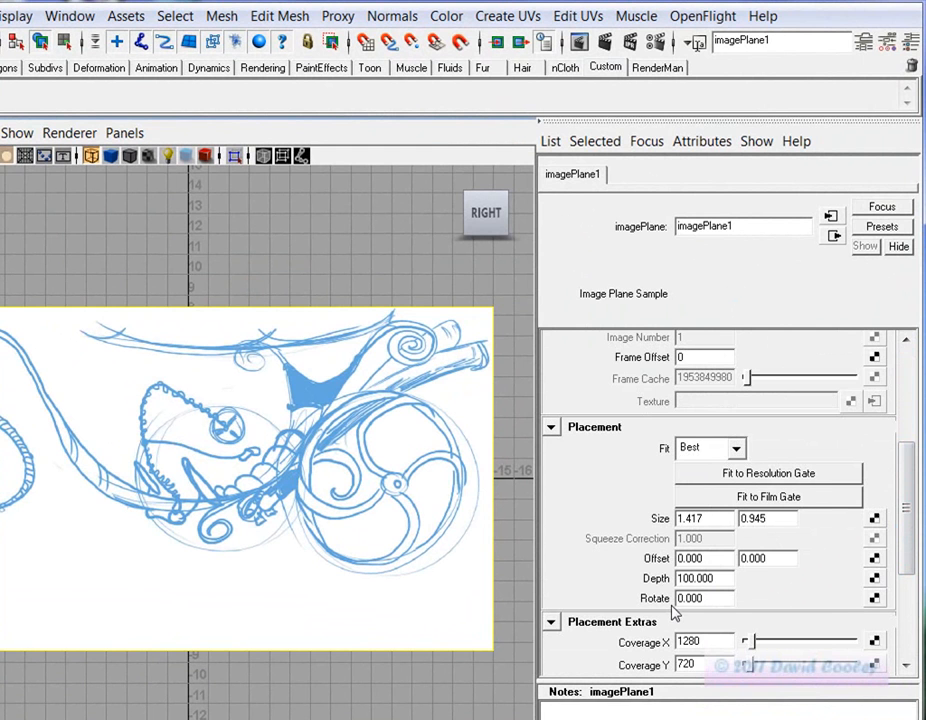
left_click_drag(903, 558, 915, 490)
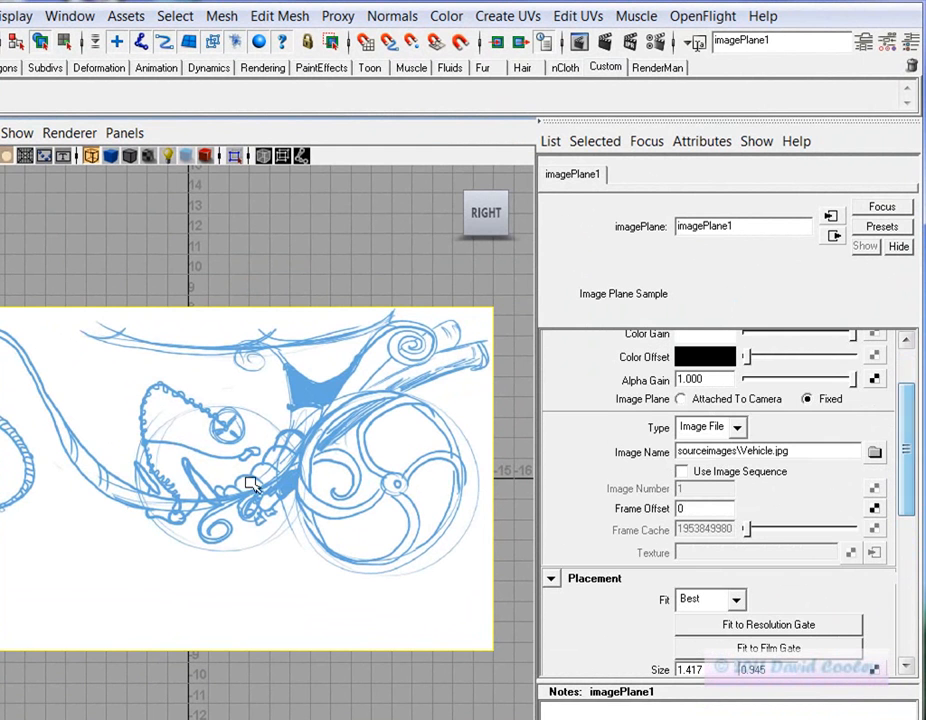
middle_click_drag(228, 474, 259, 486, "alt")
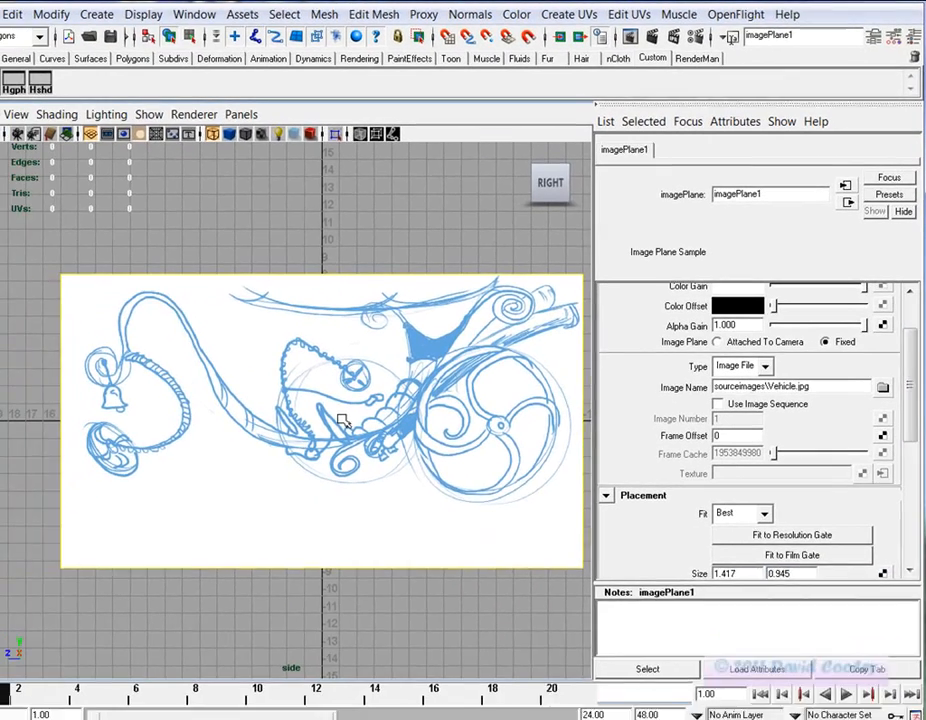
Select the image plane in a maximized perspective view, show its imagePlane1 attributes and examine it from several angles
key("space")
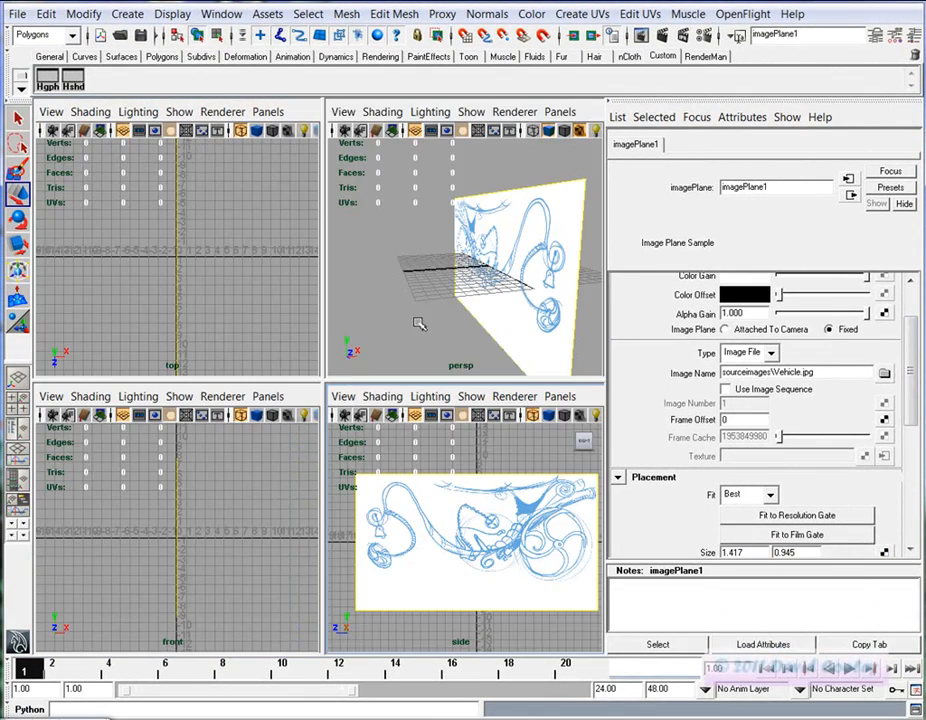
key("space")
left_click_drag(449, 291, 315, 390, "alt")
left_click(308, 266)
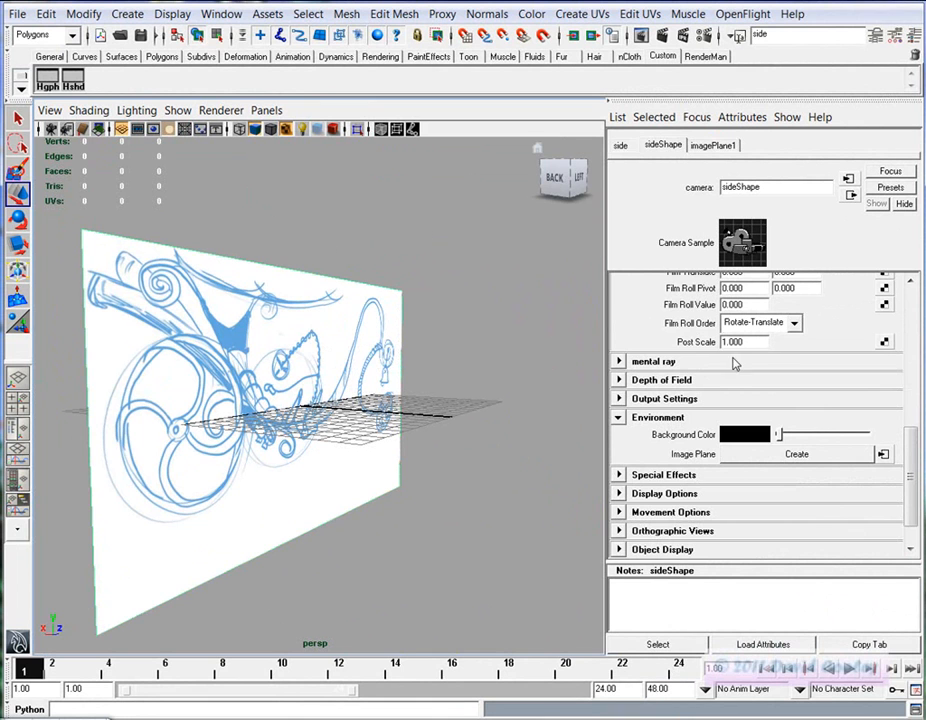
left_click(719, 148)
middle_click_drag(194, 351, 430, 353, "alt")
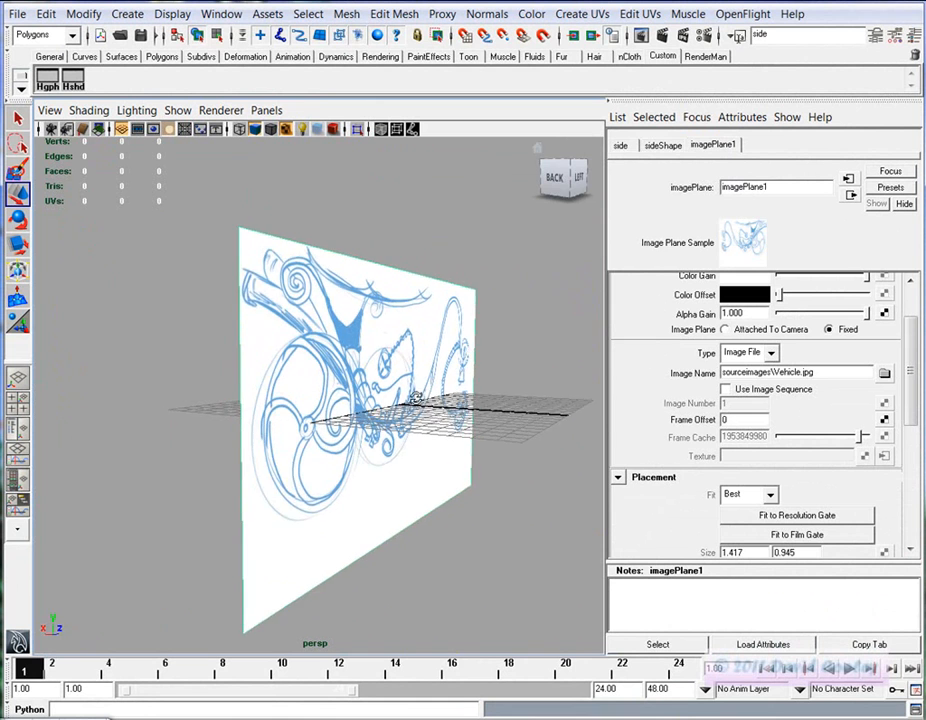
left_click_drag(448, 353, 400, 351, "alt")
left_click_drag(400, 409, 387, 461, "alt")
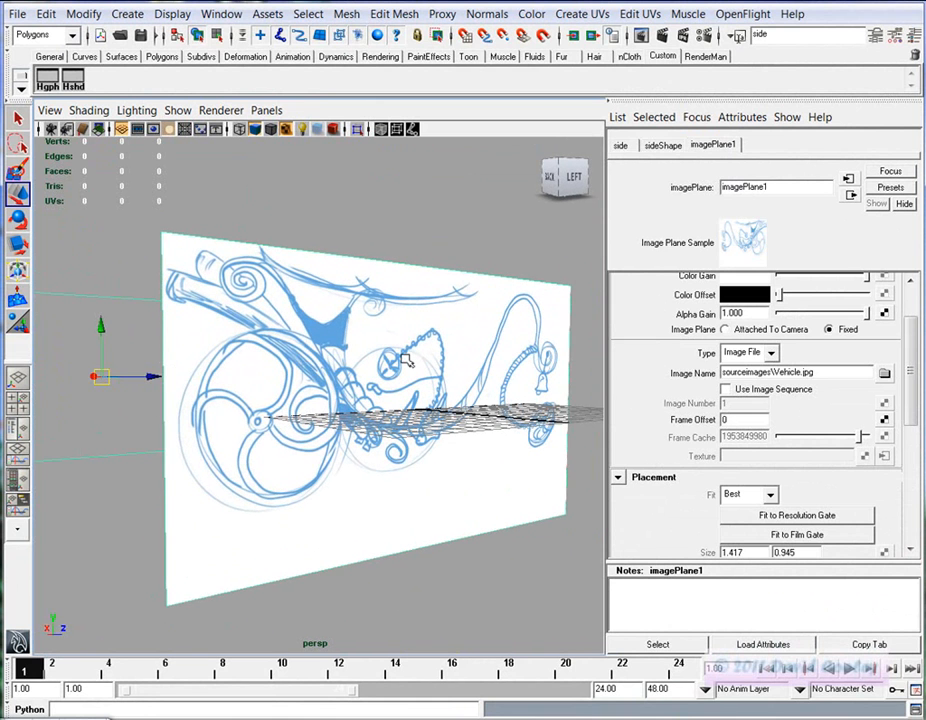
left_click_drag(357, 388, 402, 425, "alt")
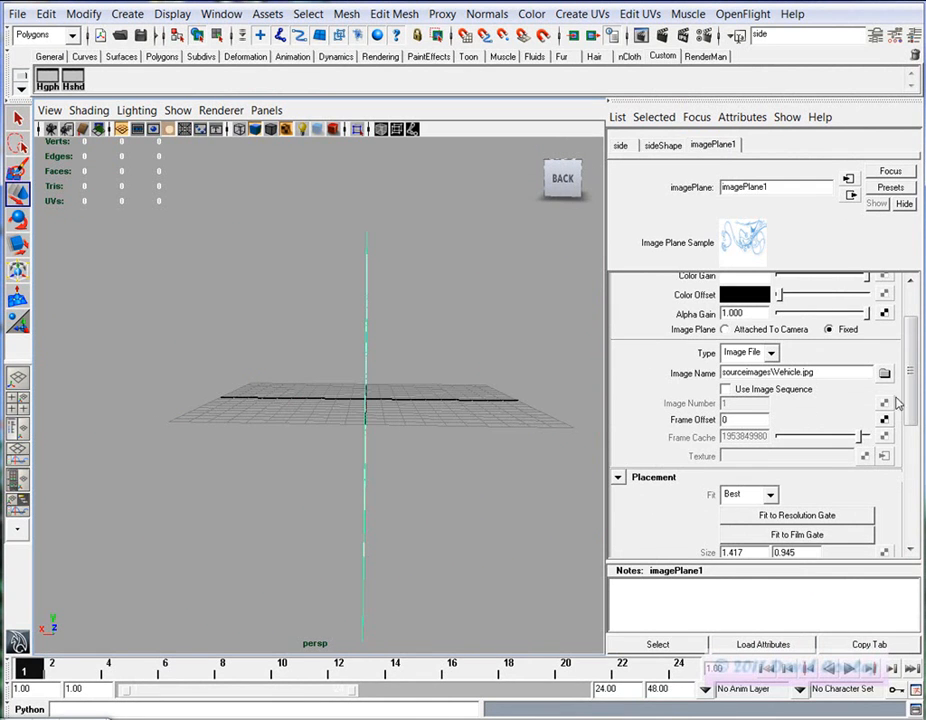
Set the image plane to display only when looking through its camera, and check it in the perspective and side views
scroll(891, 402, "up", 3)
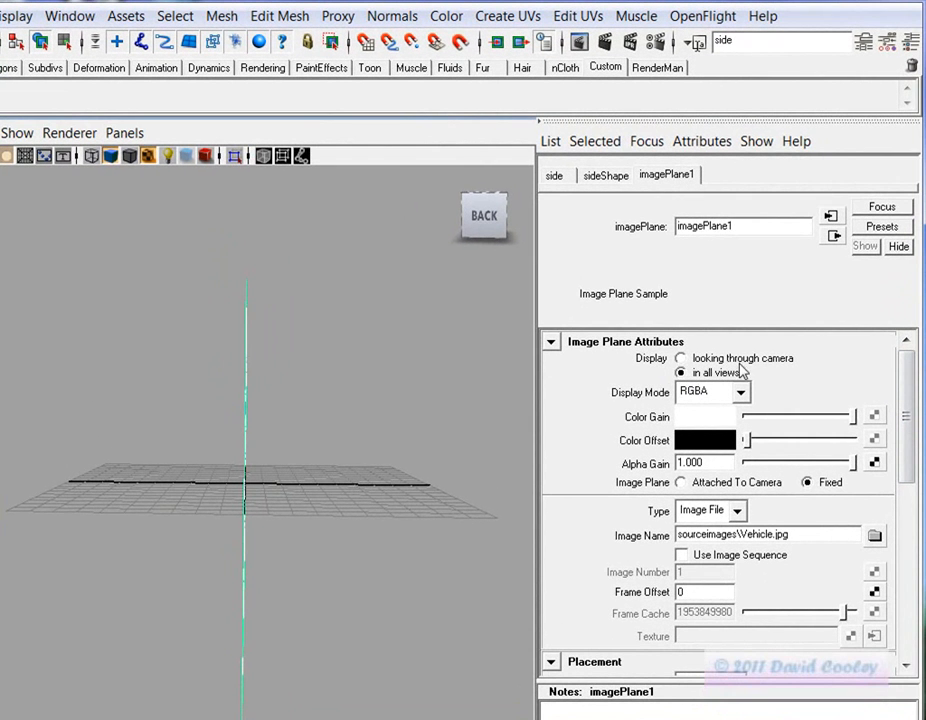
left_click(681, 358)
left_click_drag(523, 432, 186, 508, "alt")
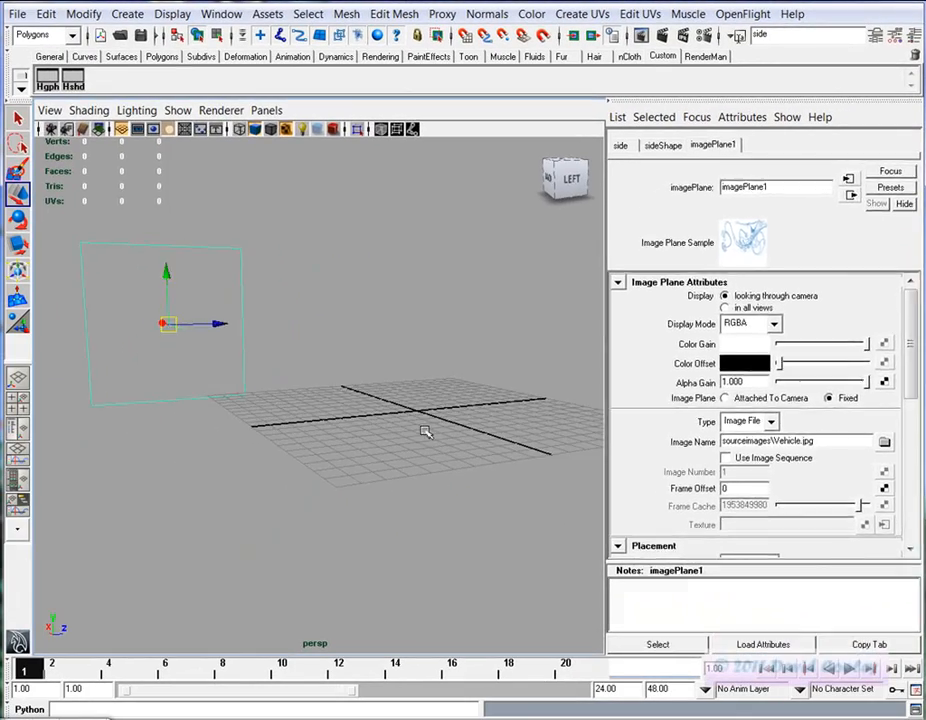
left_click(425, 432)
left_click_drag(337, 424, 374, 378, "alt")
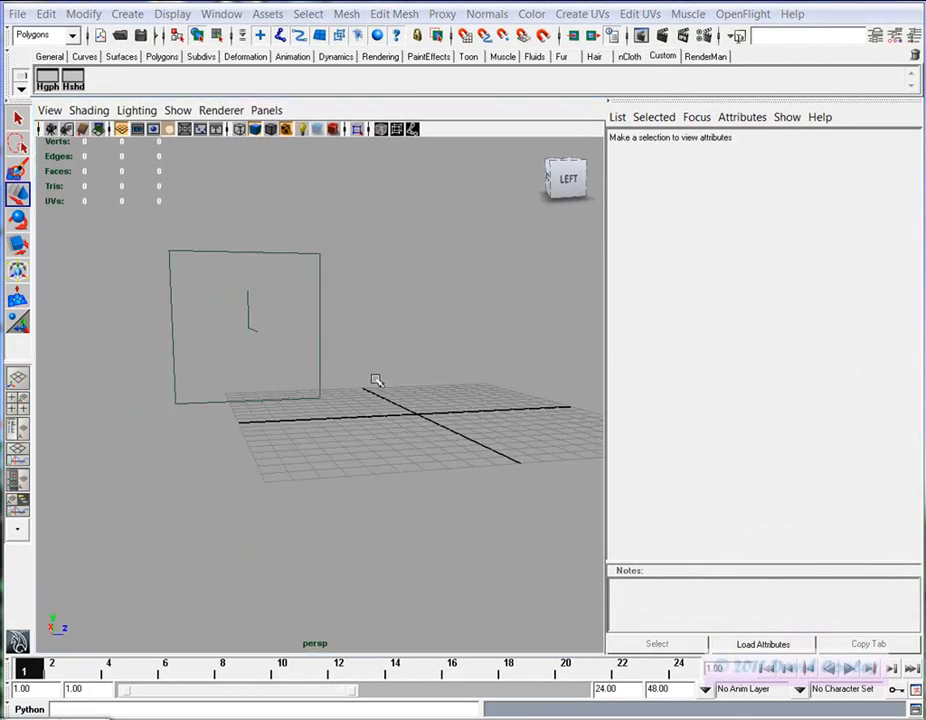
key("space")
key("space")
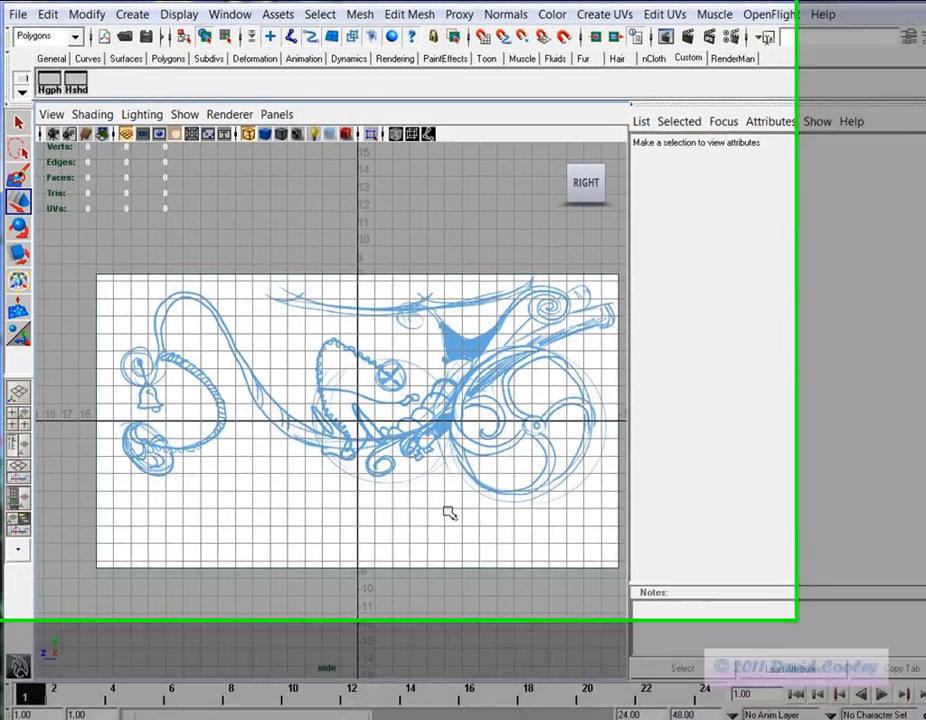
scroll(548, 484, "down", 1)
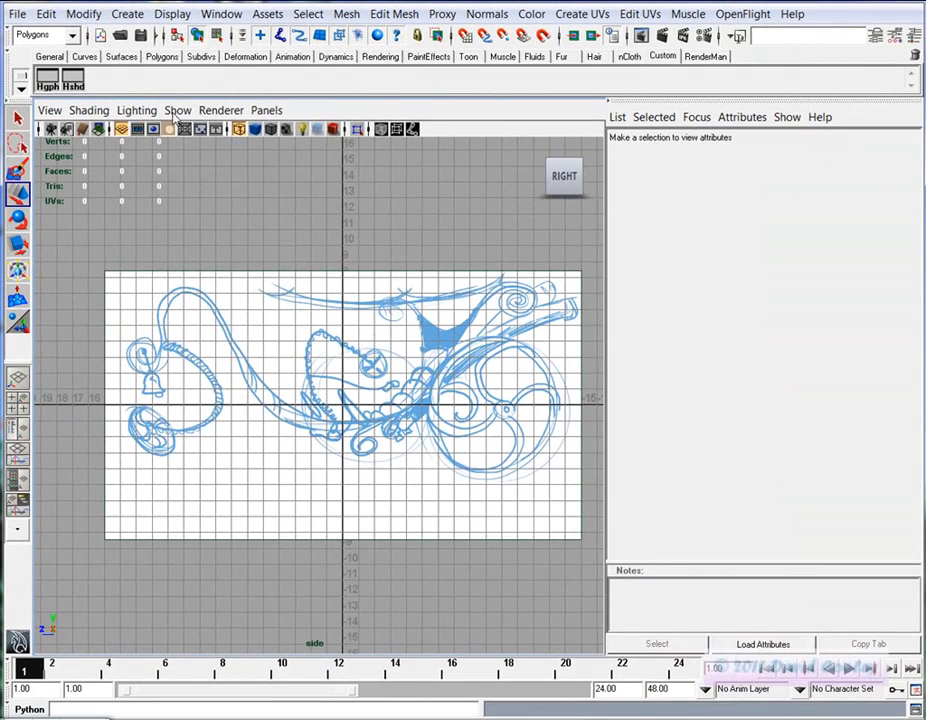
Hide the grid in the side view so only the sketch shows
left_click(175, 113)
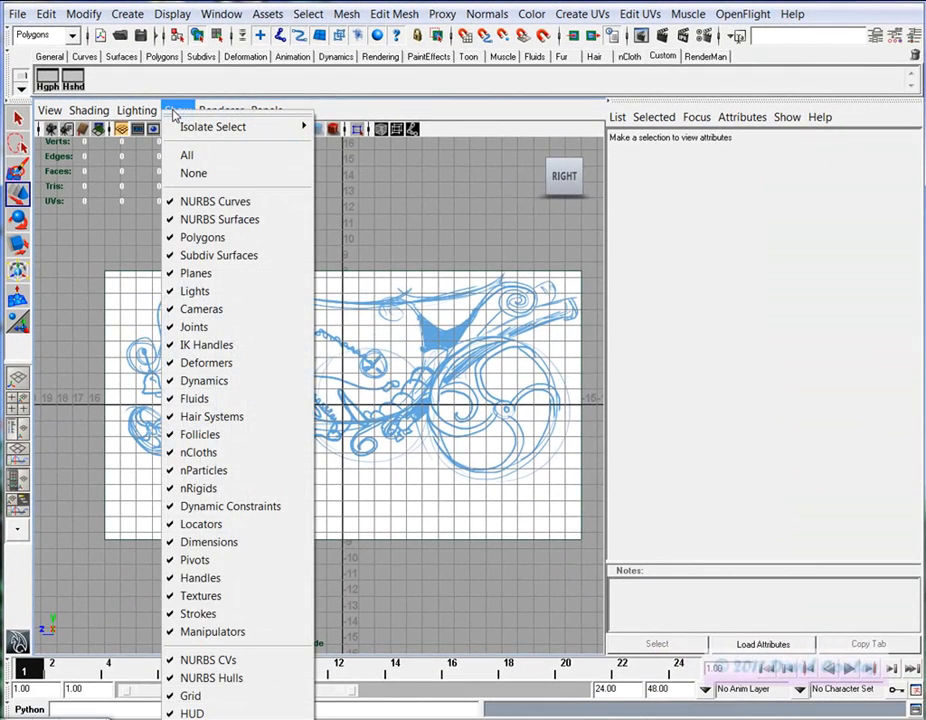
left_click(192, 697)
right_click_drag(372, 530, 414, 519, "alt")
middle_click_drag(414, 519, 402, 513, "alt")
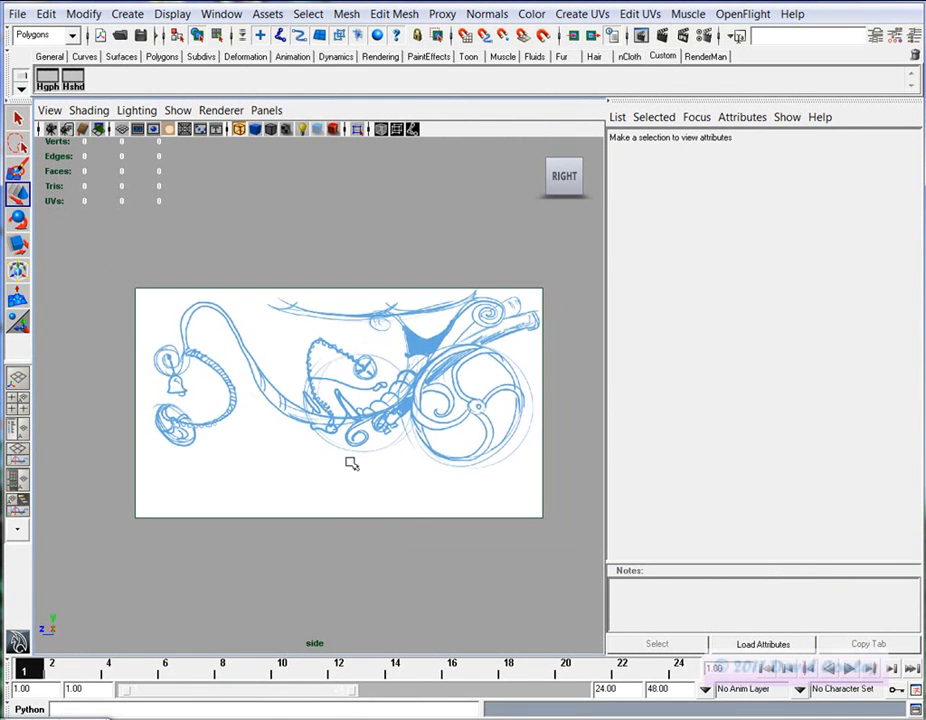
Return to the four-view layout and create a polygon cube at the origin
key("space")
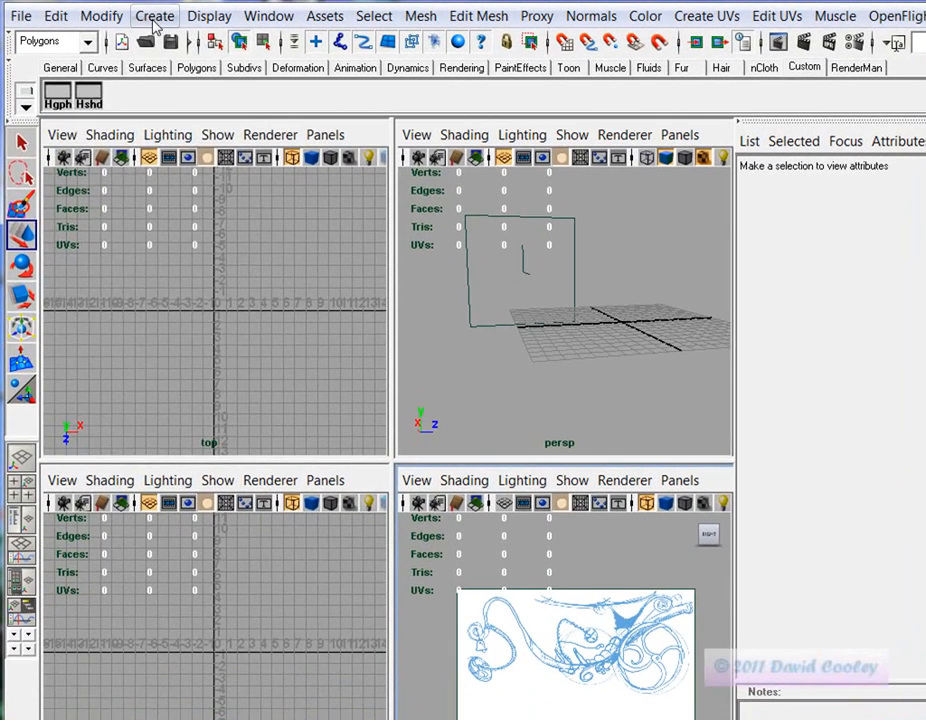
left_click(127, 14)
mouse_move(124, 72)
left_click(264, 99)
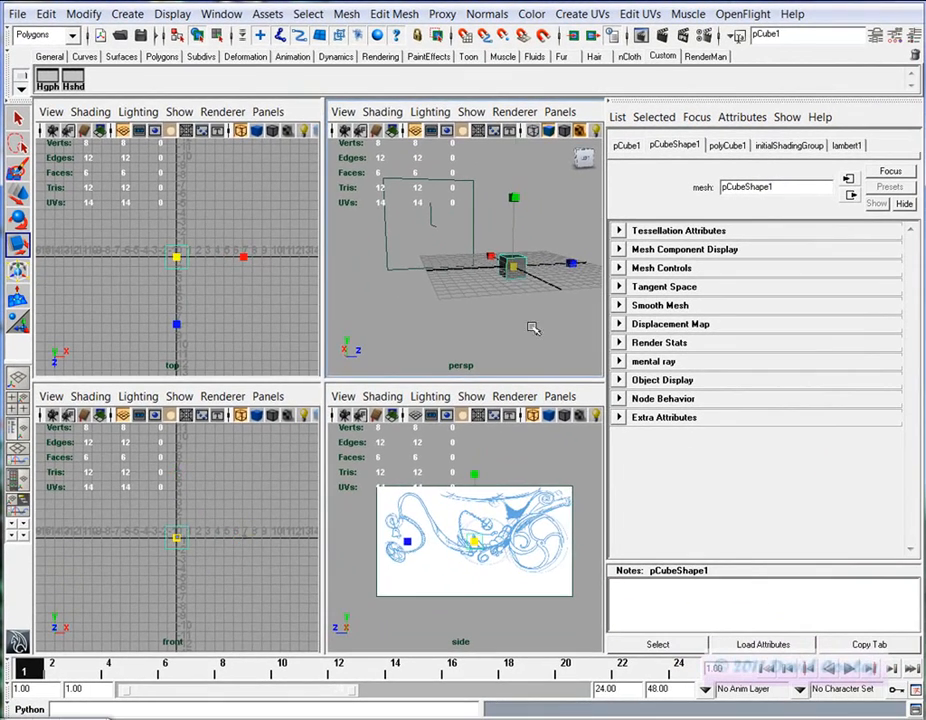
Maximize the side view and toggle between wireframe and smooth shading over the sketch, ending in smooth shading
key("space")
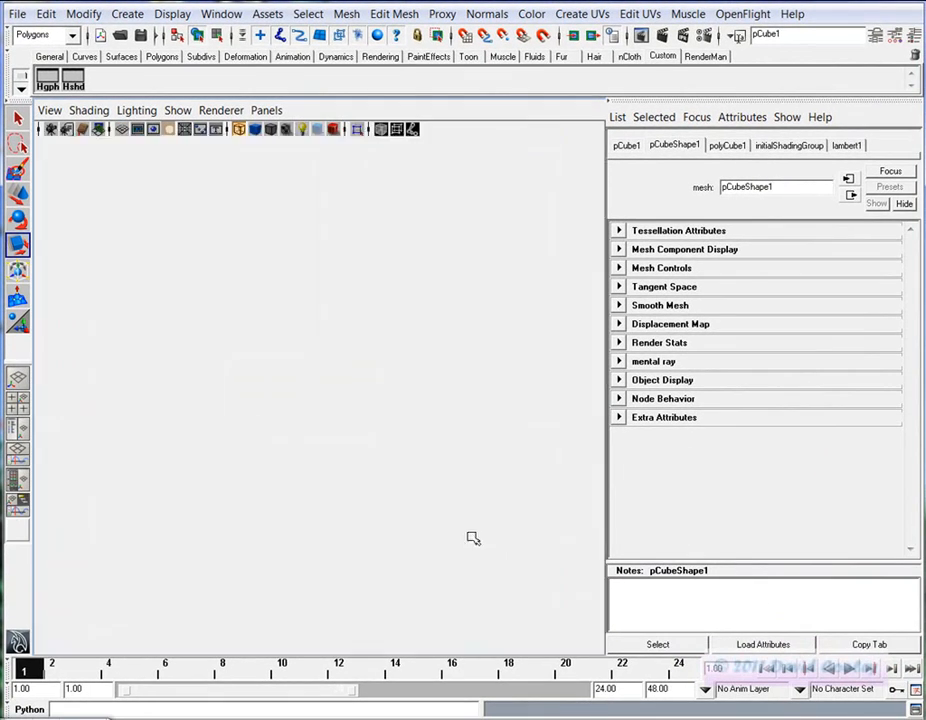
scroll(289, 420, "up", 3)
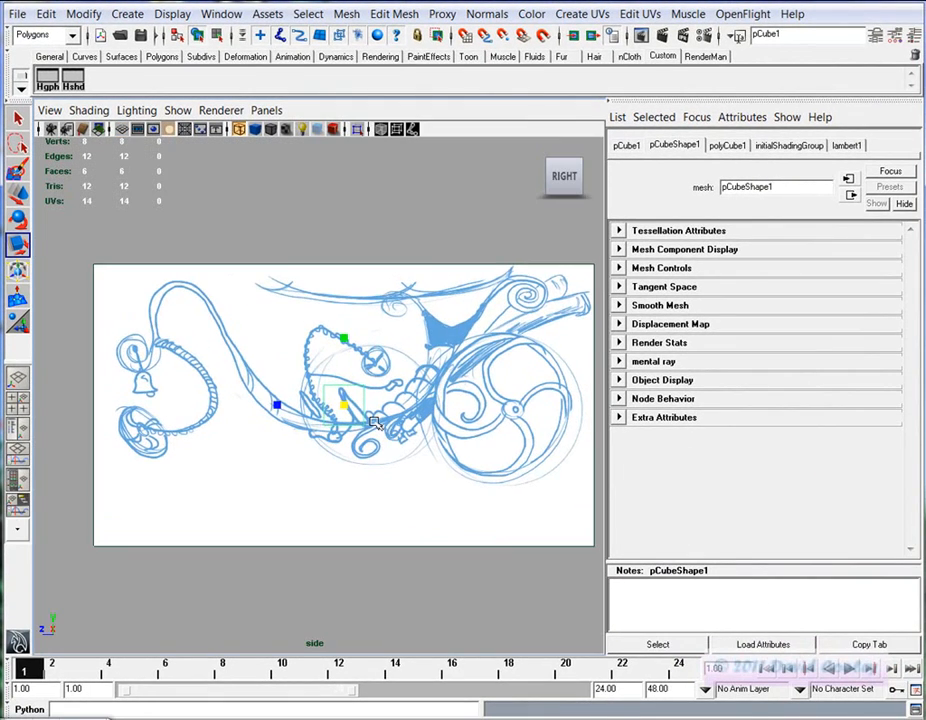
key("5")
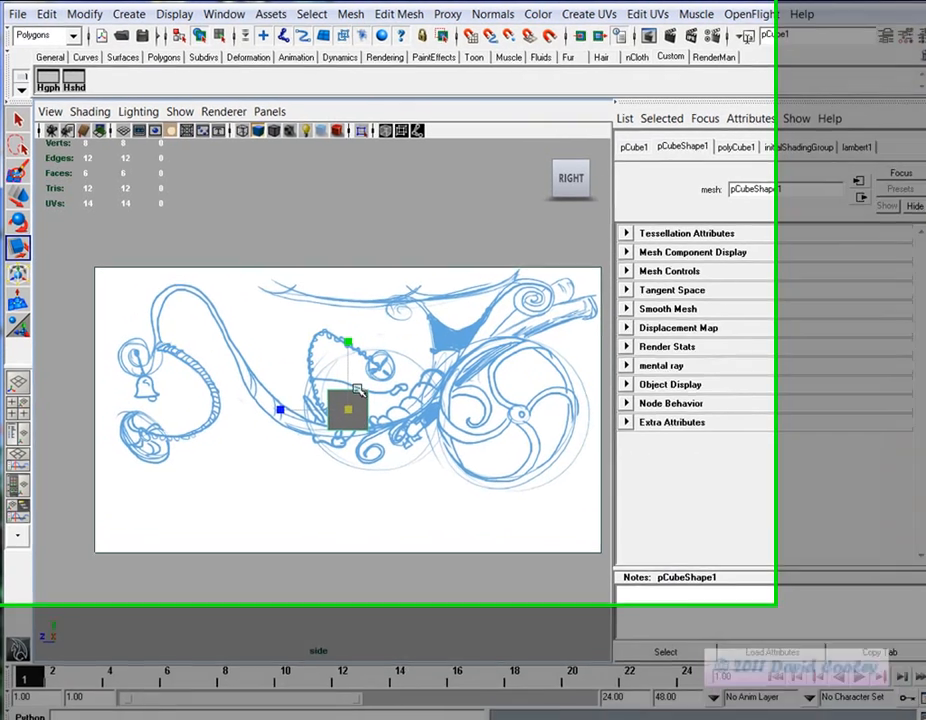
key("4")
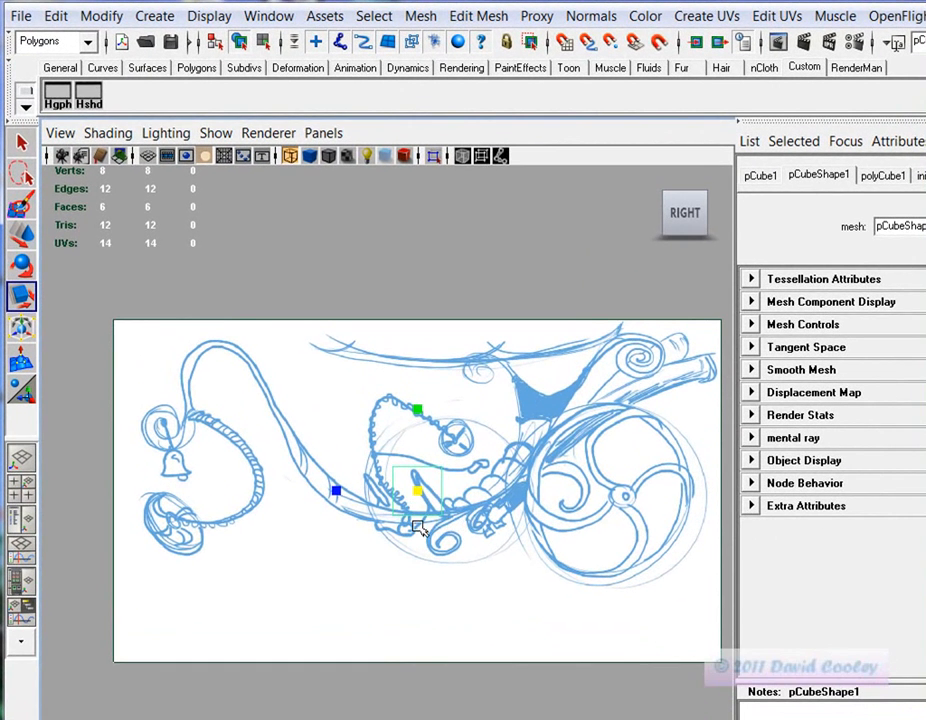
key("5")
key("4")
key("5")
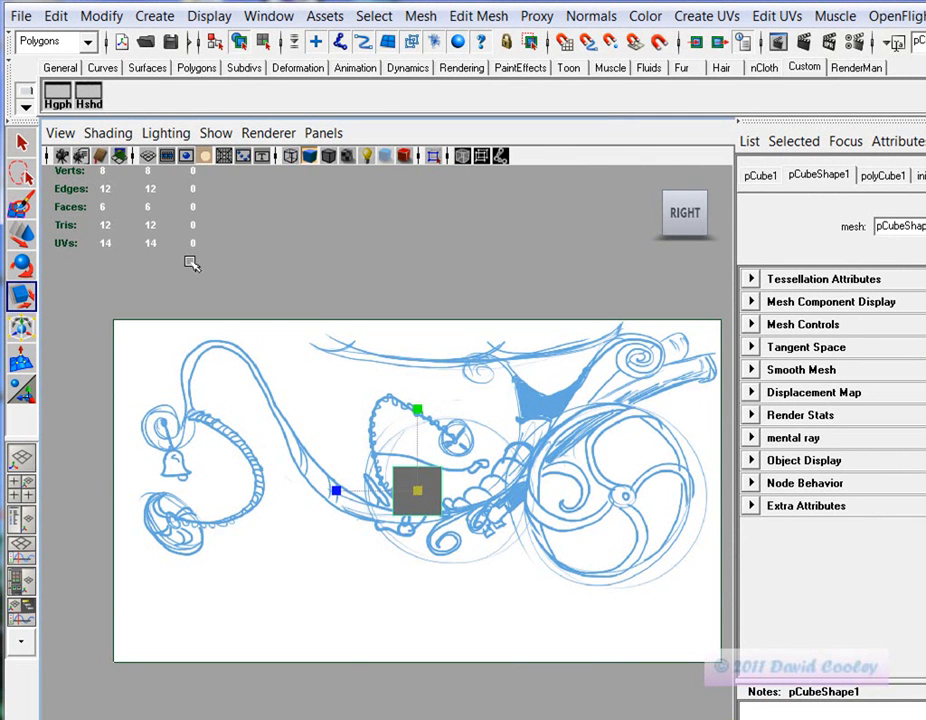
Turn on X-Ray shading in the side view and inspect the sketch through the cube up close
left_click(108, 134)
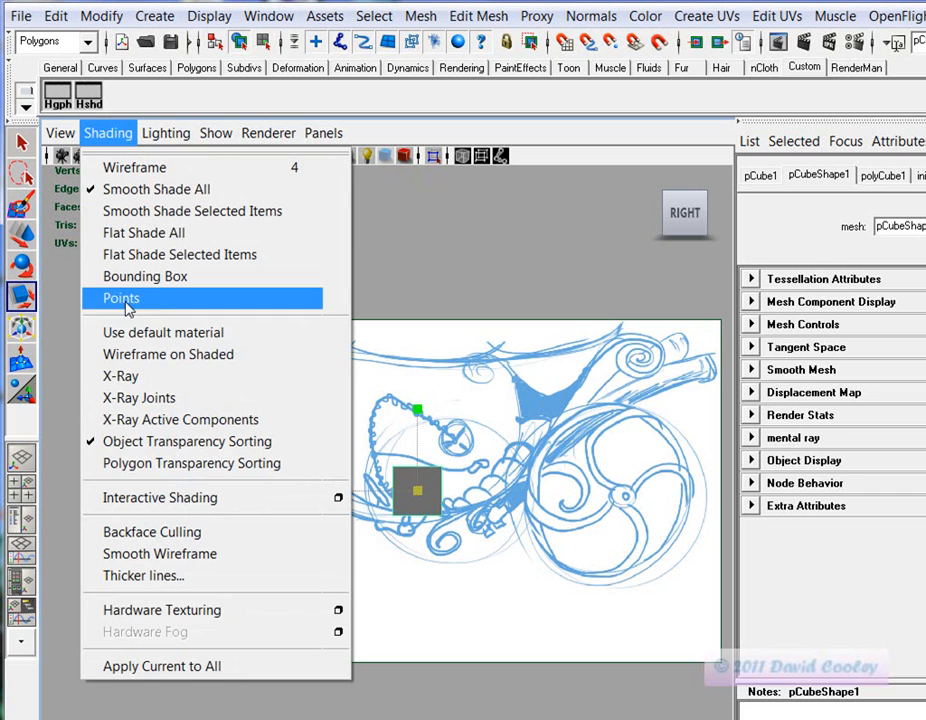
left_click(166, 377)
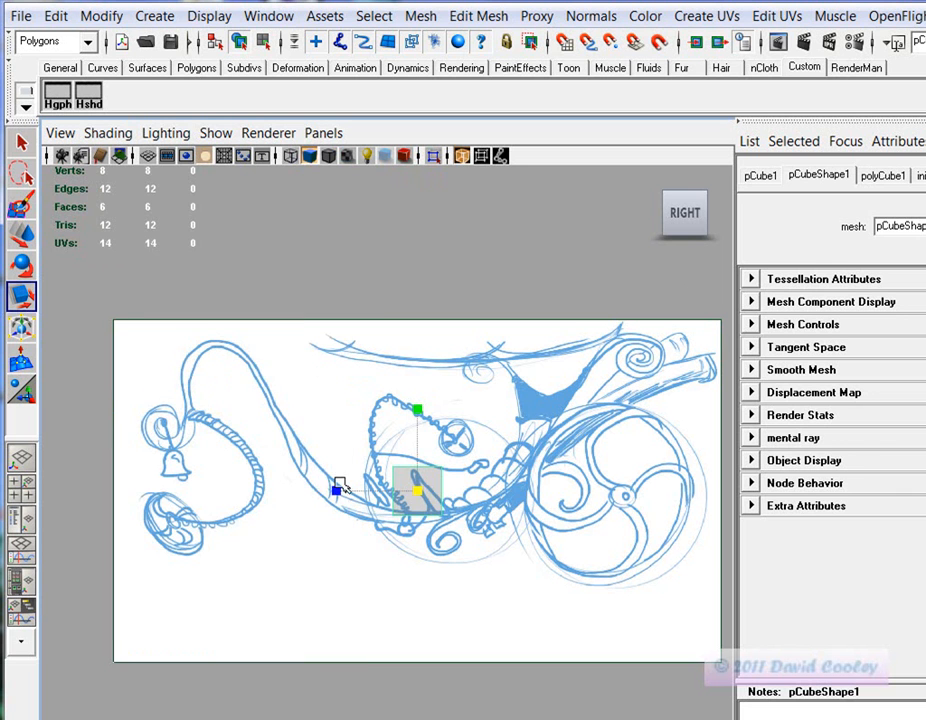
scroll(320, 498, "up", 8)
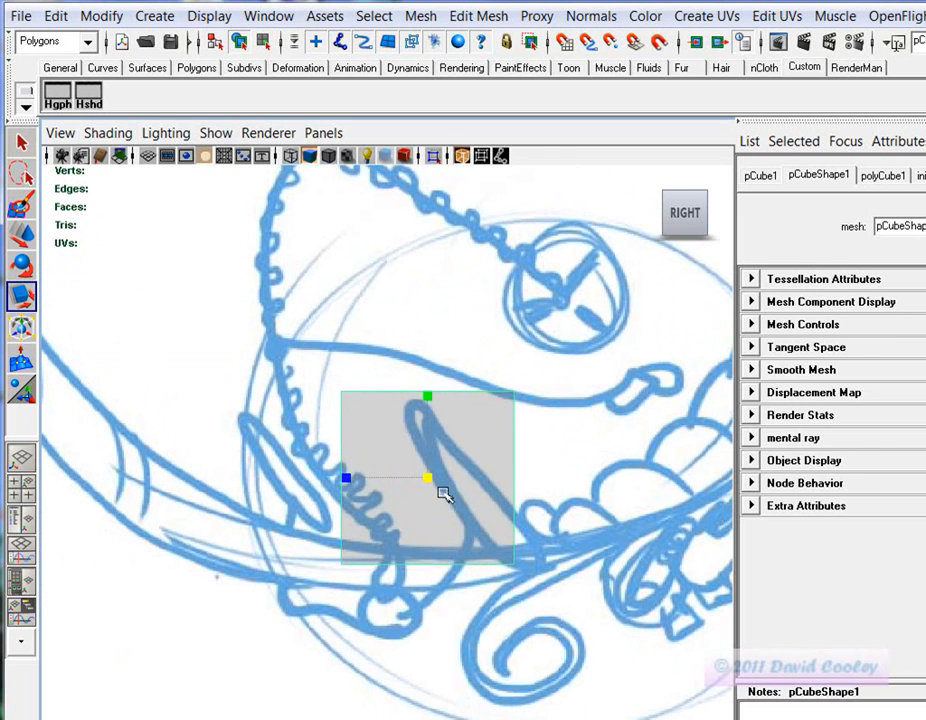
Switch the cube to vertex editing and try moving its upper front vertices
right_click_drag(434, 480, 368, 425)
mouse_move(320, 371)
left_mouse_down()
mouse_move(366, 423)
mouse_move(321, 375)
mouse_move(261, 391)
mouse_move(277, 436)
mouse_move(275, 405)
mouse_move(366, 480)
mouse_move(347, 525)
left_mouse_up()
key("w")
mouse_move(332, 531)
left_mouse_down()
mouse_move(353, 568)
mouse_move(312, 538)
mouse_move(330, 537)
left_mouse_up()
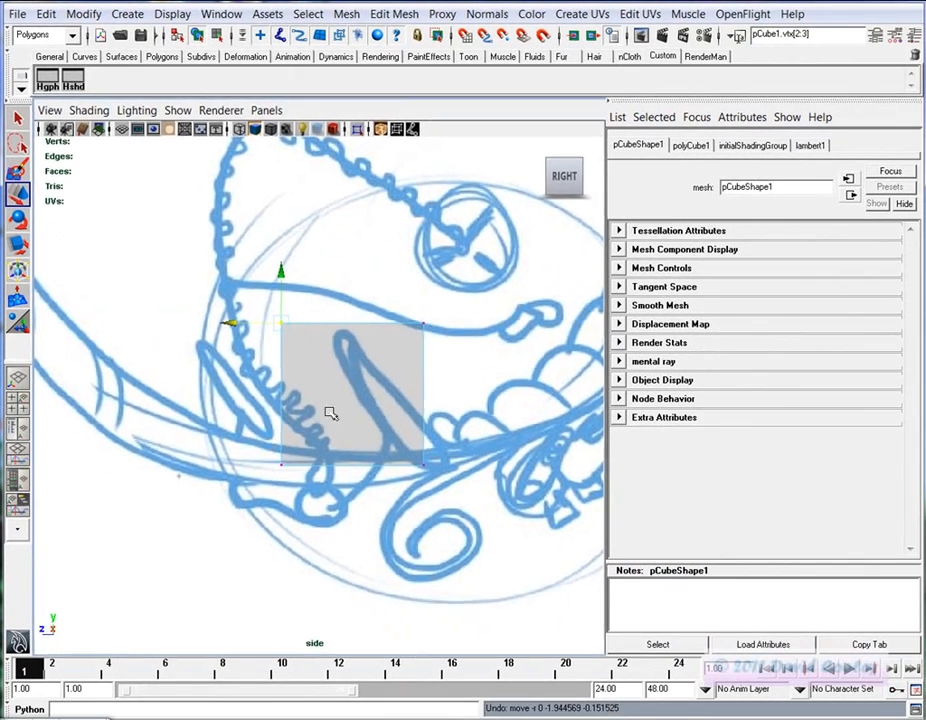
Hide the Attribute Editor and frame the whole bike sketch in the side view
key("space")
key("space")
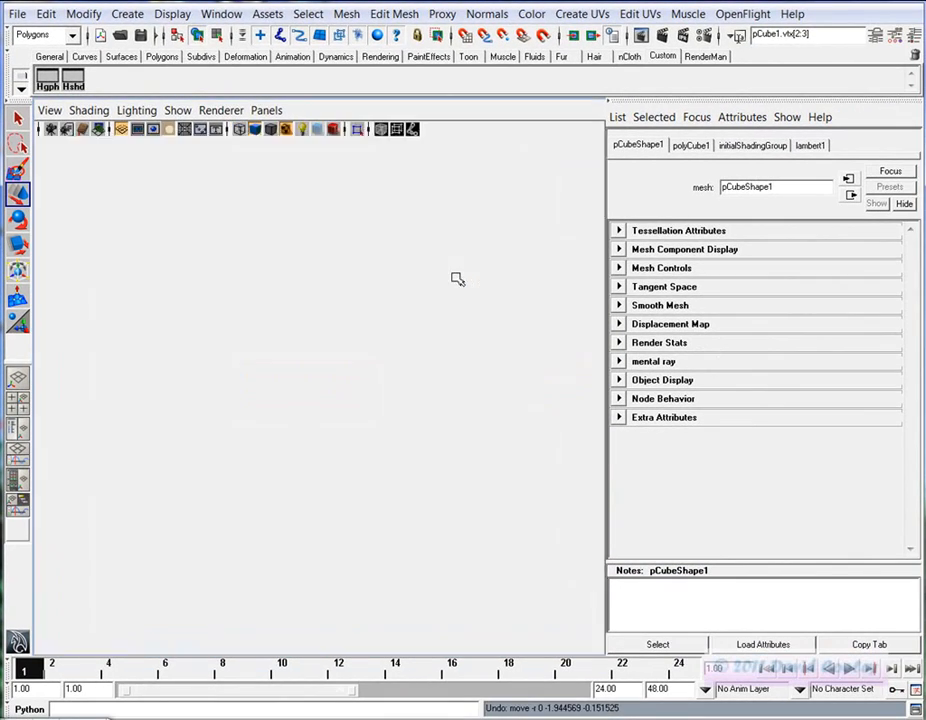
key("space")
key("space")
scroll(334, 471, "down", 4)
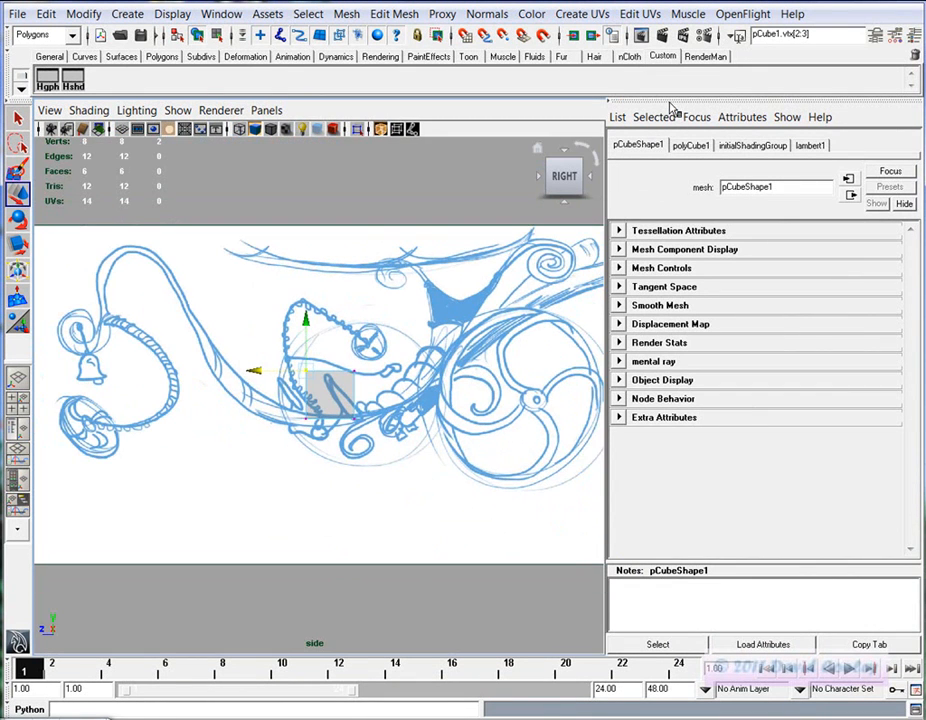
key("ctrl+a")
right_click_drag(680, 362, 599, 391, "alt")
middle_click_drag(599, 391, 532, 385, "alt")
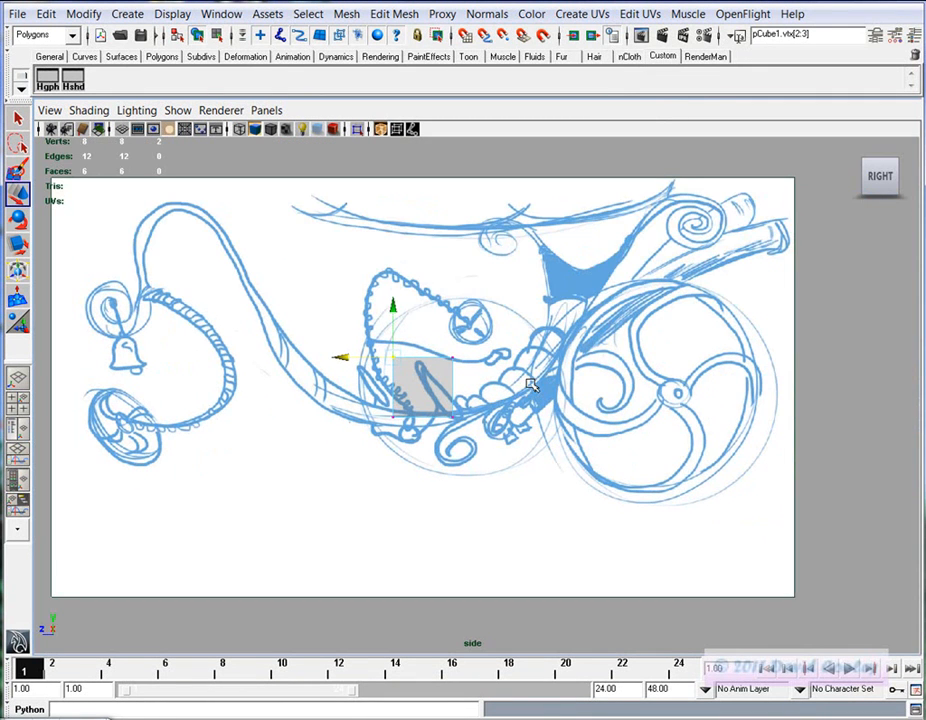
middle_click_drag(387, 441, 415, 449, "alt")
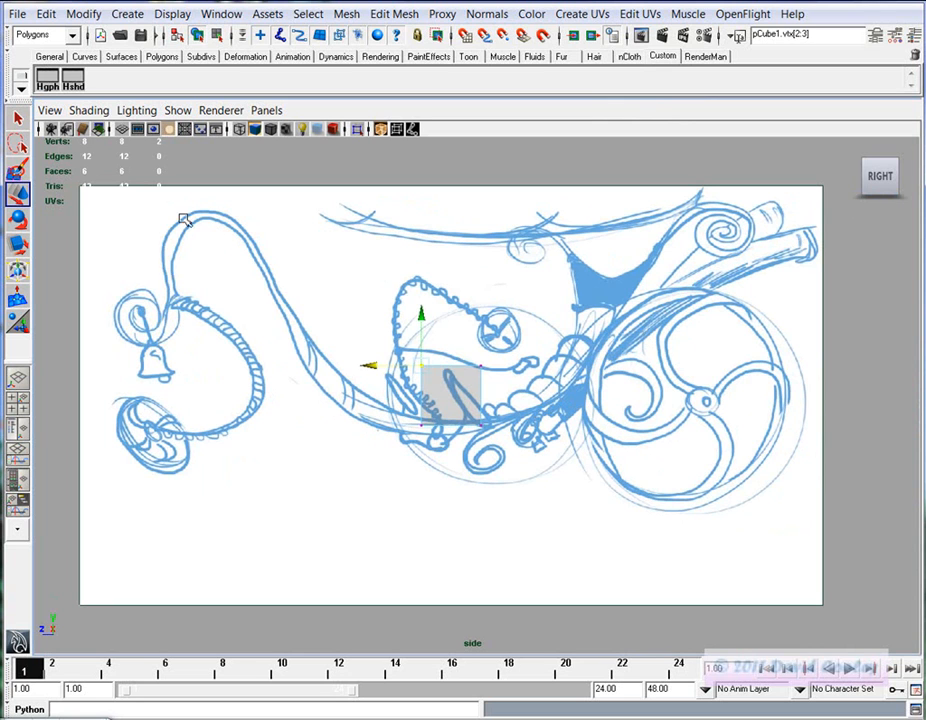
Flatten the cube by moving its vertices and position it over the lower curve of the sketched frame
left_click_drag(497, 402, 384, 335)
left_click_drag(450, 316, 451, 345)
left_click_drag(360, 370, 513, 441)
left_click_drag(452, 409, 437, 427)
left_click_drag(490, 469, 452, 389)
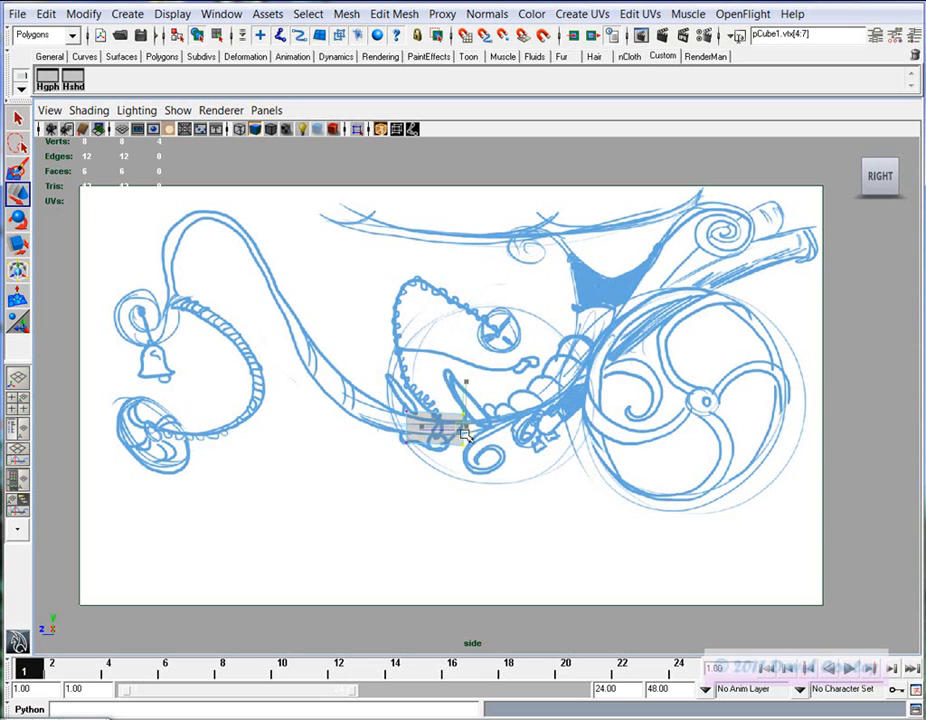
Adjust the flattened block's corner vertices to fit the sketched frame tube beneath the pedals
left_click_drag(389, 382, 408, 413)
left_click_drag(393, 430, 415, 452)
left_click_drag(407, 441, 409, 434)
left_click_drag(474, 474, 452, 424)
scroll(456, 450, "up", 4)
middle_click_drag(455, 458, 506, 431, "alt")
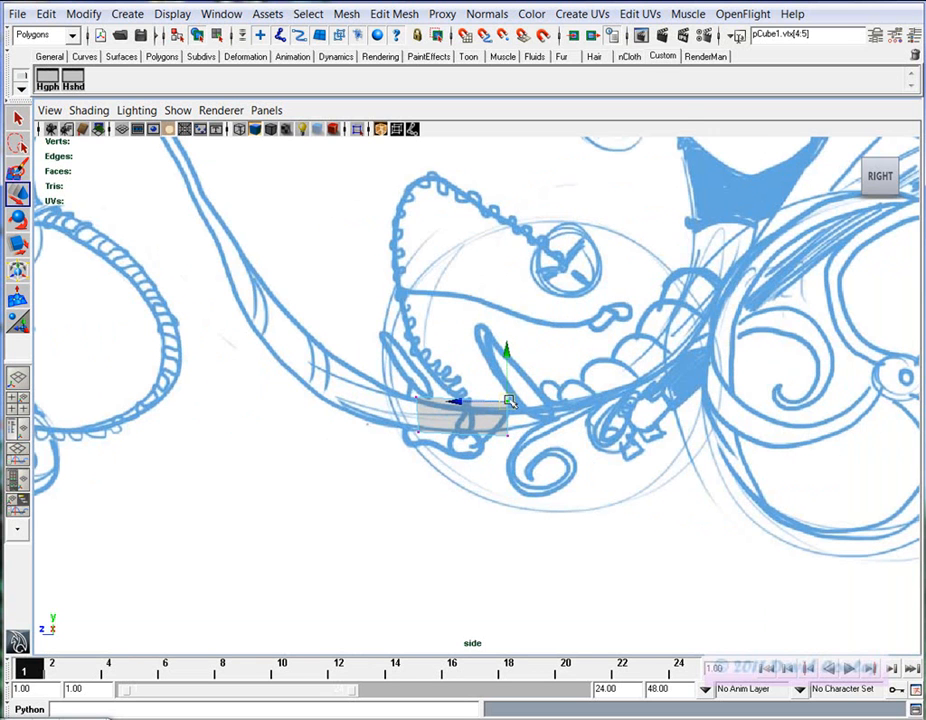
left_click_drag(413, 393, 420, 402)
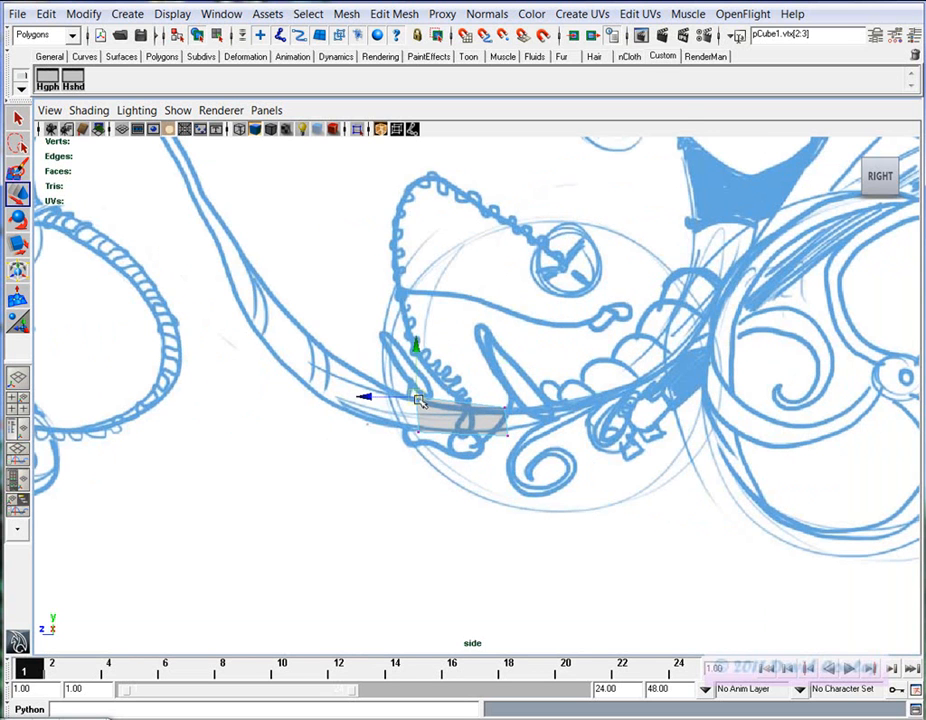
Select the block's front end face and extrude it one segment along the sketched frame
right_click(470, 422)
right_click_drag(470, 422, 470, 407)
middle_click_drag(337, 402, 377, 418, "alt")
right_click_drag(511, 406, 511, 448)
left_click_drag(478, 474, 413, 408)
middle_click_drag(411, 453, 456, 458, "alt")
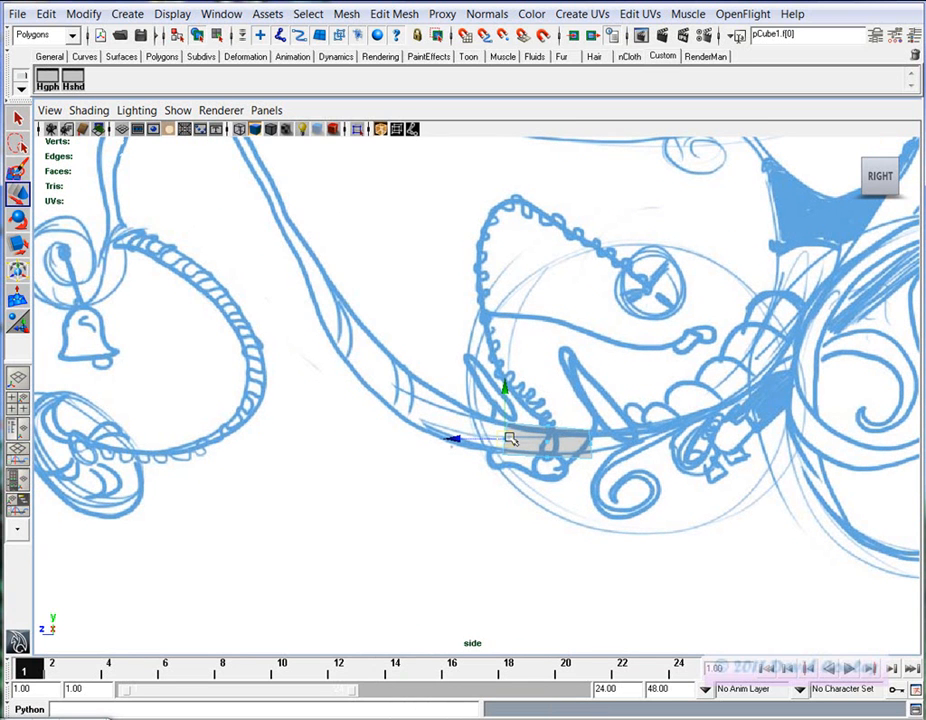
left_click(394, 13)
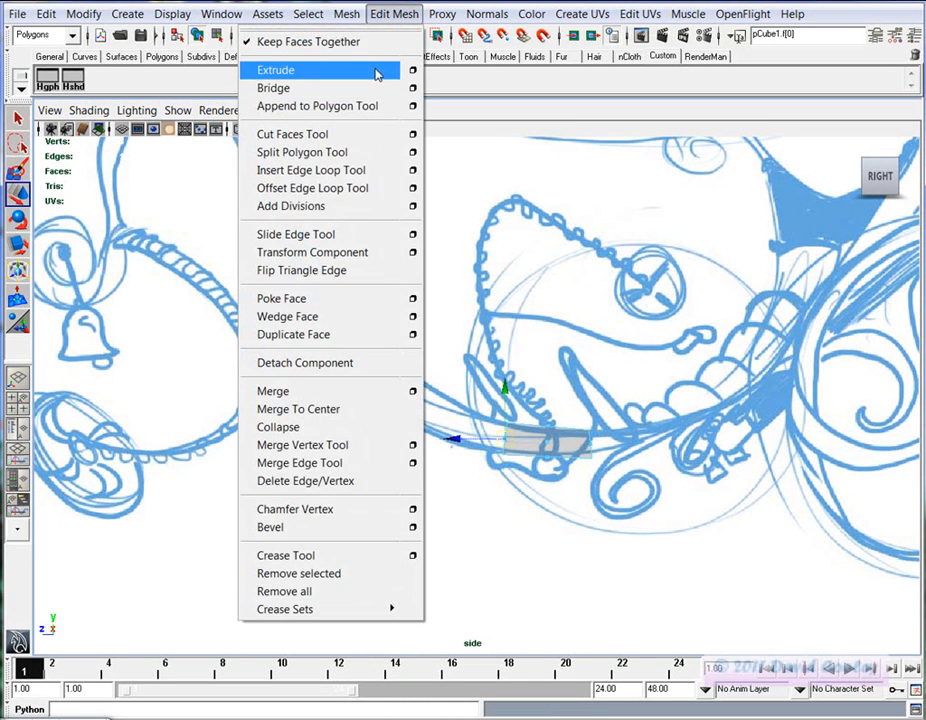
left_click(378, 71)
left_click_drag(455, 433, 406, 437)
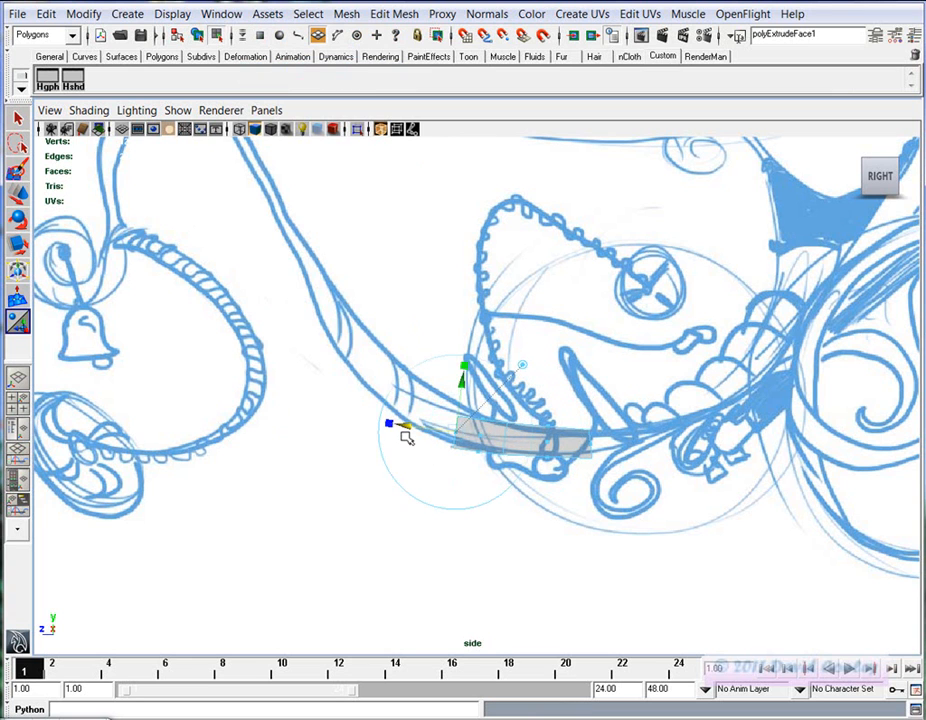
Reposition the extruded end and its vertices to follow the upward bend of the frame outline
key("w")
key("r")
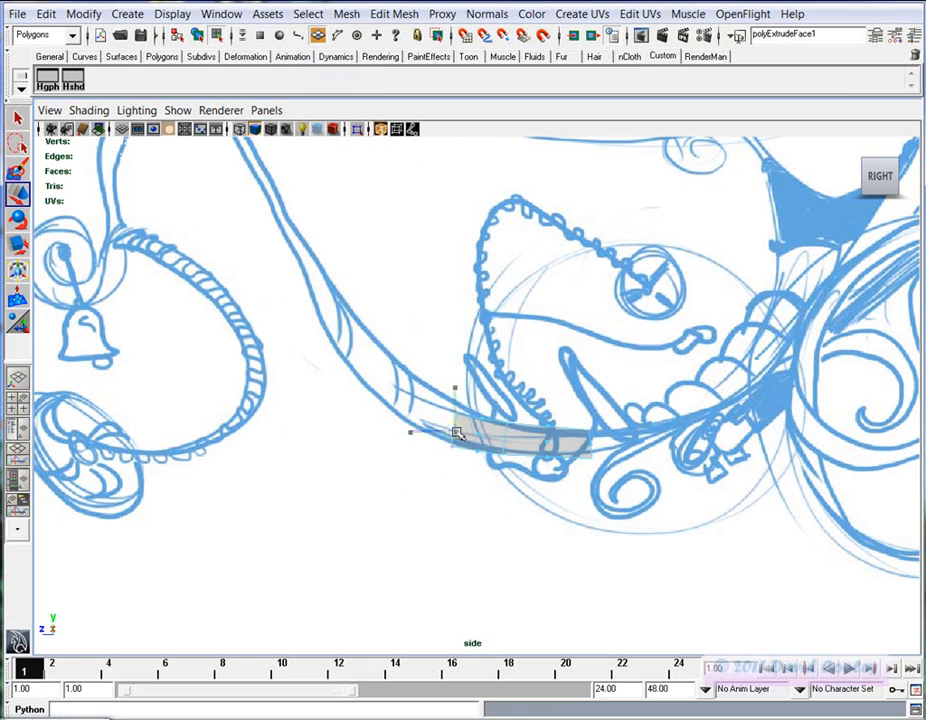
key("w")
right_click_drag(455, 428, 440, 420)
right_click_drag(522, 447, 480, 404)
left_click_drag(436, 383, 455, 408)
key("w")
middle_click_drag(440, 456, 583, 470, "alt")
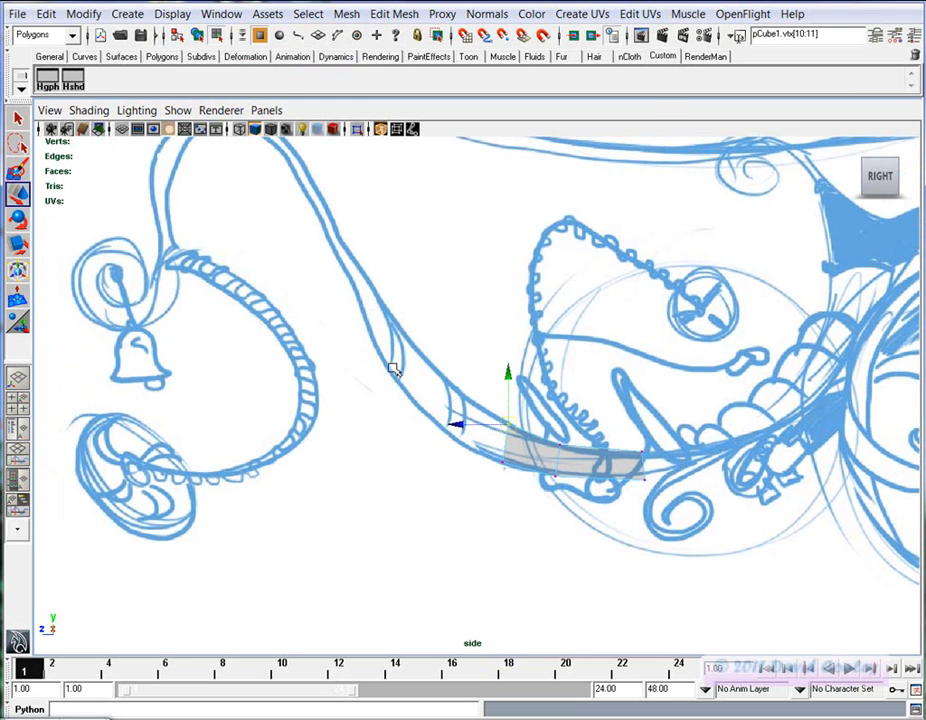
middle_click_drag(339, 248, 387, 316, "alt")
middle_click_drag(548, 527, 540, 455, "alt")
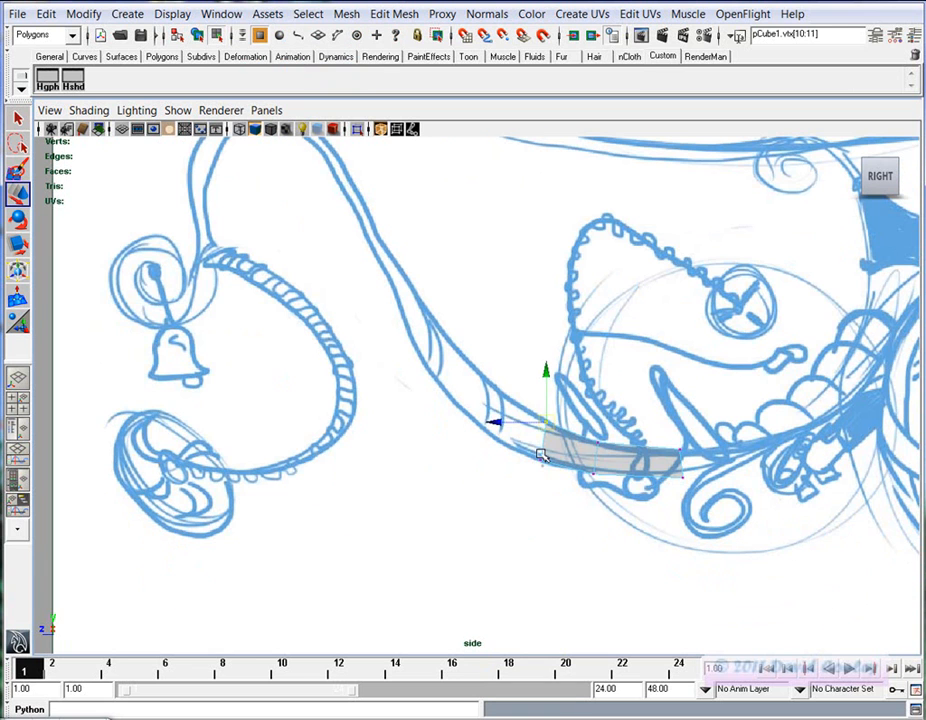
Extrude the front end face three more times up the frame to where the tube narrows into the neck
right_click(563, 443)
left_click(563, 445)
key("ctrl+e")
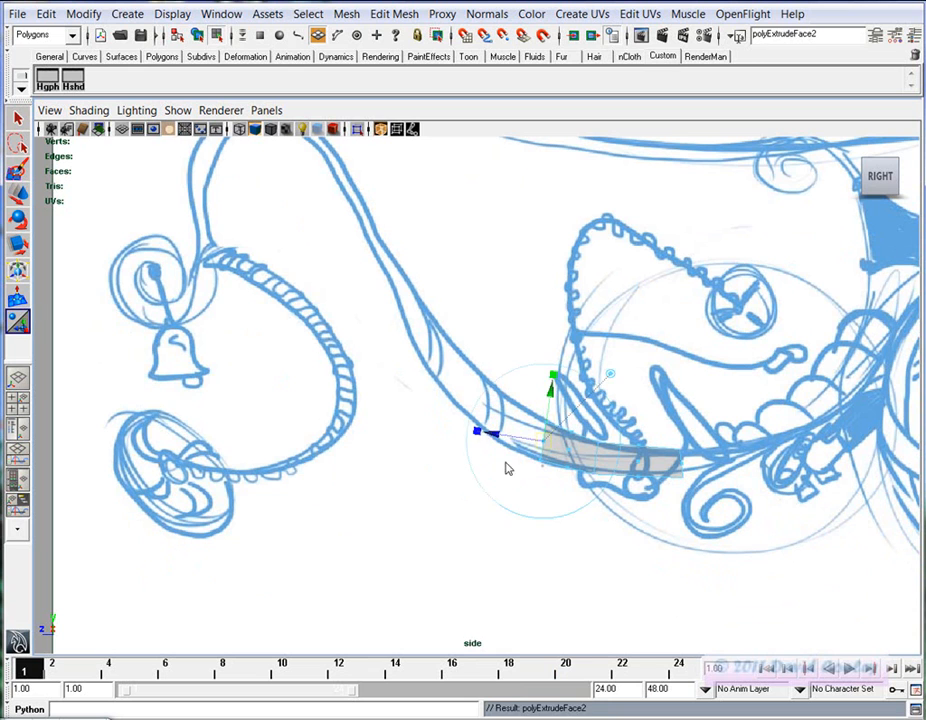
key("w")
left_click_drag(533, 451, 375, 235)
key("ctrl+e")
key("w")
key("ctrl+e")
key("w")
left_click(451, 279)
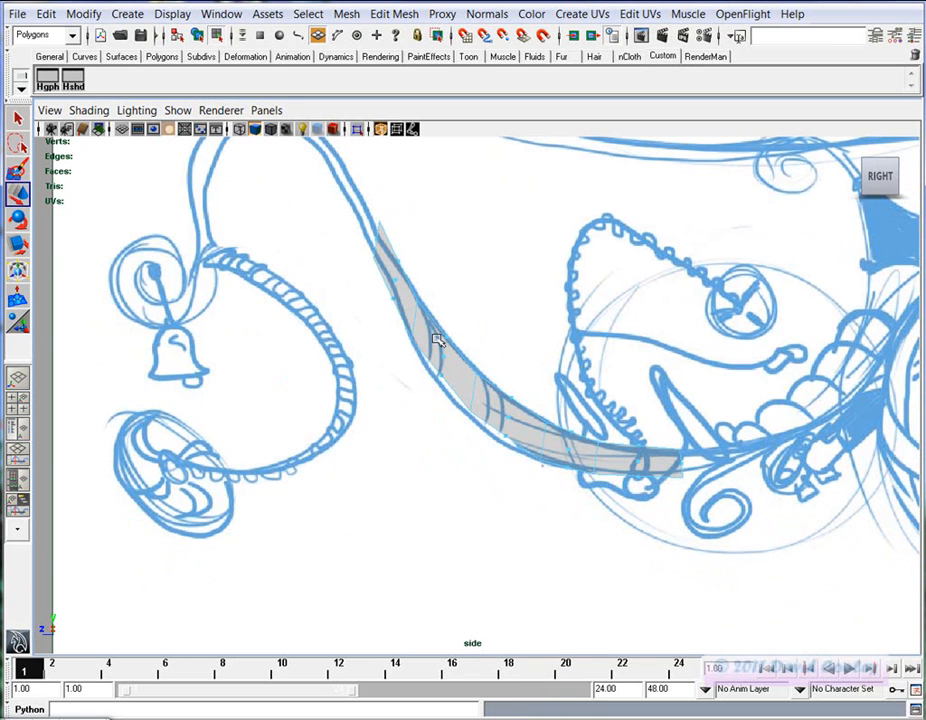
Move the vertices along the extruded segments' upper and lower edges to match the sketched frame outline
right_click_drag(418, 330, 370, 329)
mouse_move(399, 288)
left_mouse_down()
mouse_move(463, 344)
mouse_move(408, 290)
left_mouse_up()
left_click_drag(479, 371, 488, 385)
left_click_drag(476, 369, 483, 376)
left_click_drag(480, 441, 458, 400)
left_click_drag(470, 412, 466, 421)
left_click_drag(518, 448, 596, 474)
left_click_drag(698, 500, 673, 468)
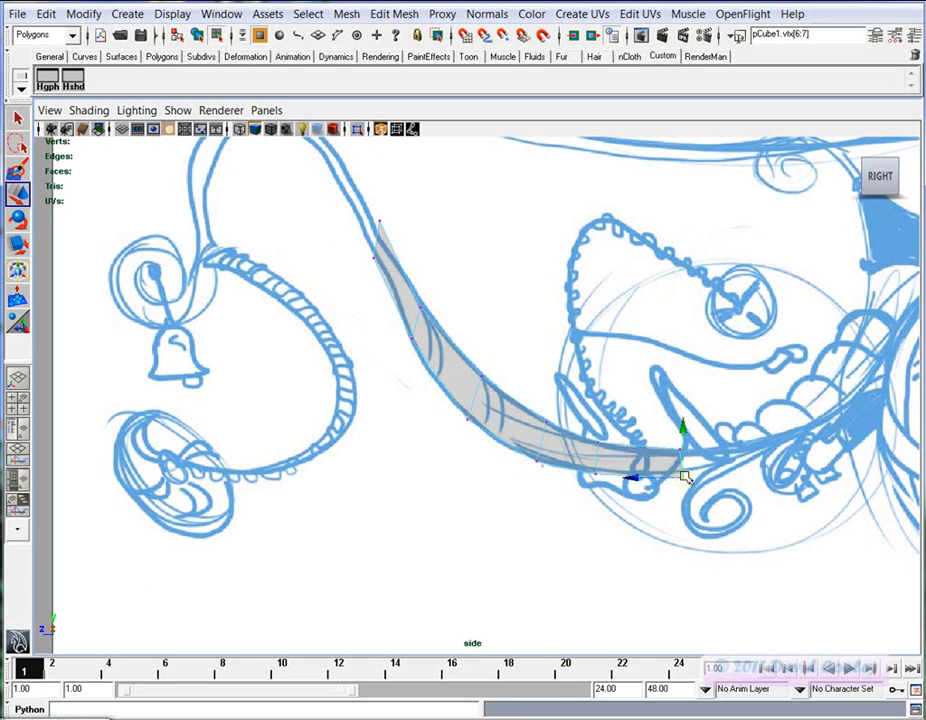
middle_click_drag(444, 297, 522, 351, "alt")
left_click_drag(424, 254, 460, 293)
left_click_drag(483, 336, 506, 361)
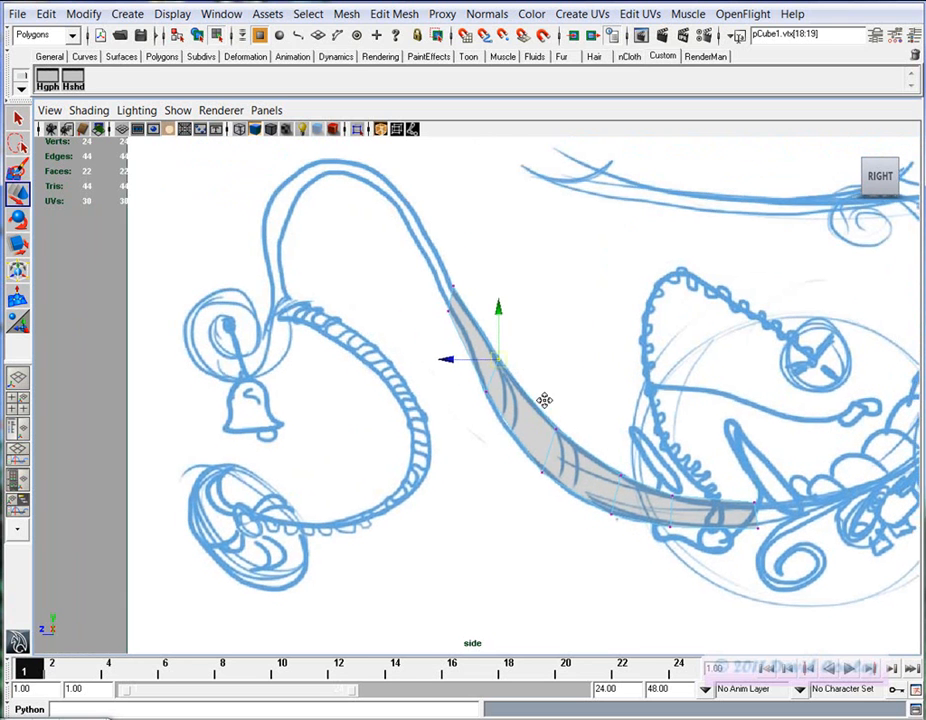
Turn on smooth mesh preview for the frame in the perspective view and return to the side view
key("space")
key("space")
left_click_drag(738, 447, 264, 438, "alt")
key("3")
key("space")
key("space")
scroll(397, 510, "up", 2)
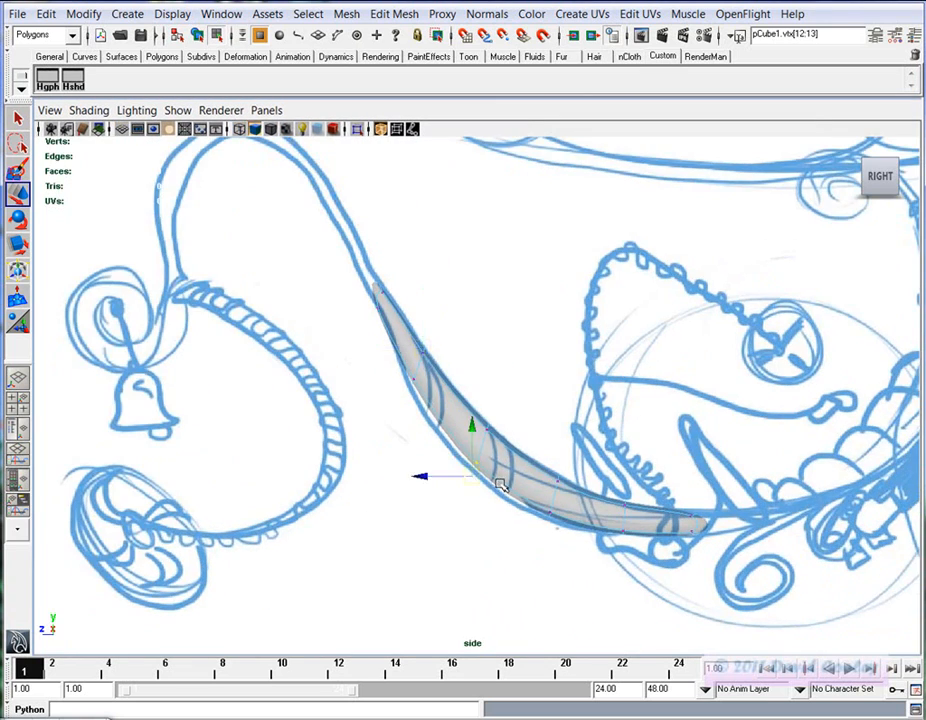
Refine the smoothed frame's edge vertices so its surface follows the sketch outline
left_click(425, 391)
left_click_drag(382, 360, 490, 429)
left_click_drag(541, 453, 573, 494)
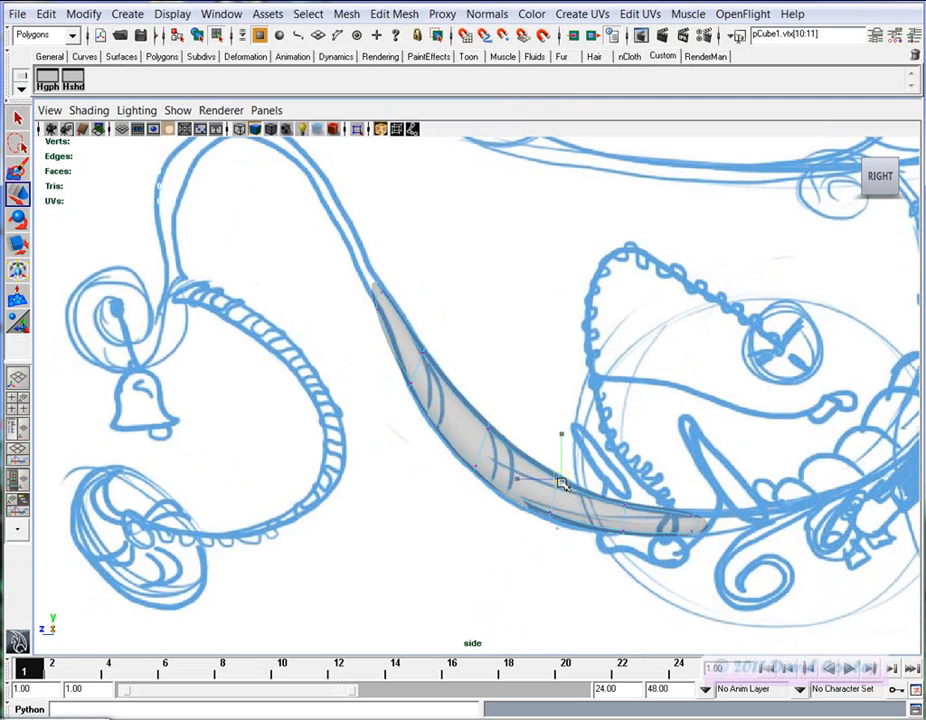
Orbit the frame in perspective and compare its unsmoothed, cage and smooth mesh previews, ending in smooth preview
key("space")
key("space")
left_click_drag(498, 412, 601, 482, "alt")
key("2")
key("3")
left_click_drag(622, 481, 709, 435, "alt")
key("2")
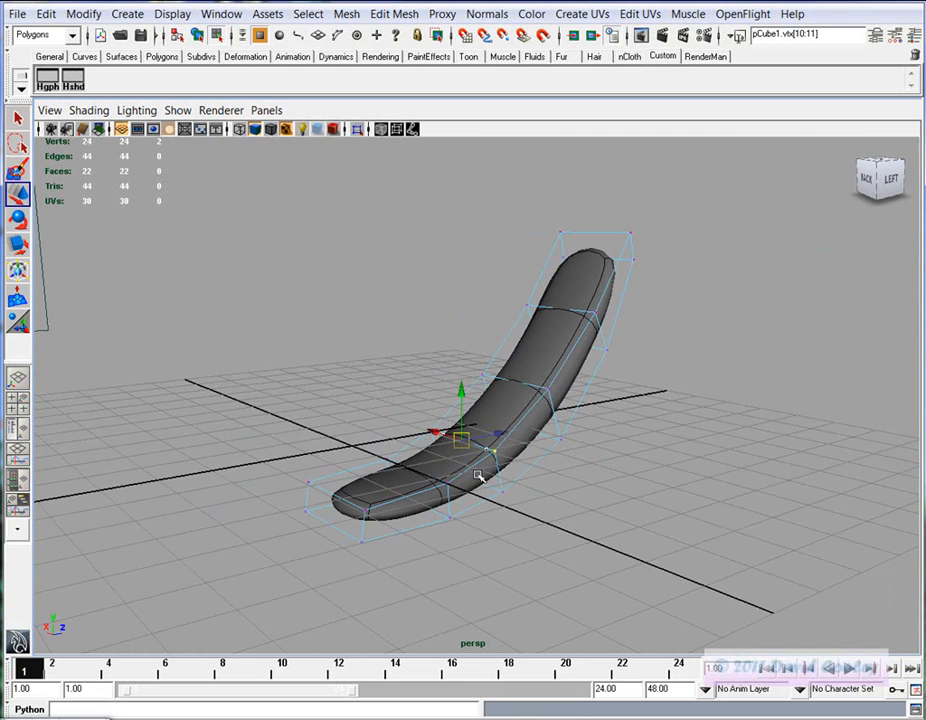
left_click_drag(578, 471, 655, 477, "alt")
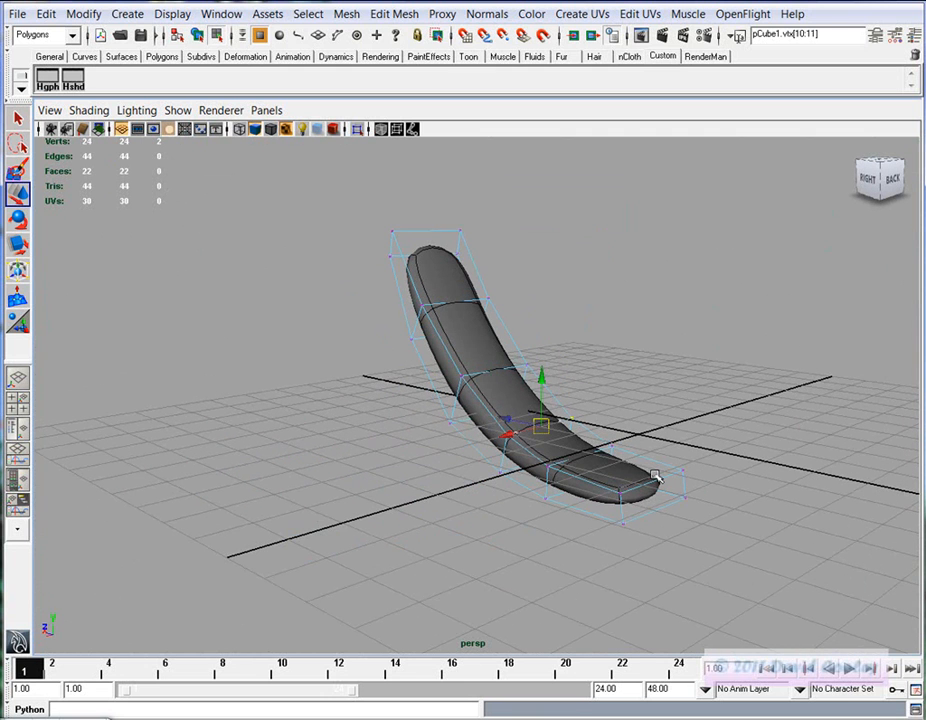
key("F8")
key("F8")
key("1")
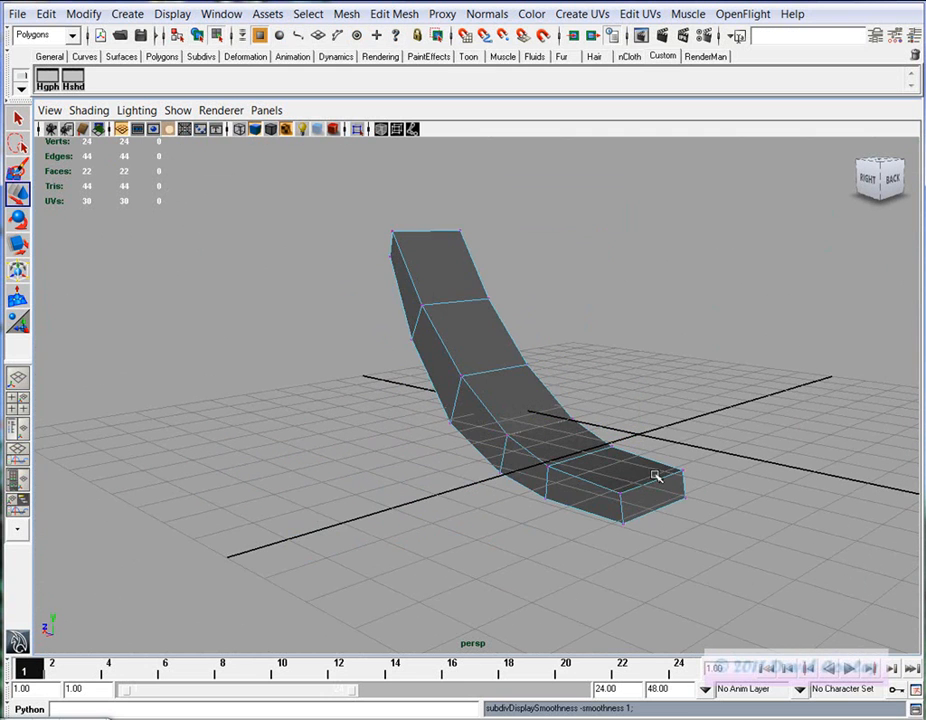
key("3")
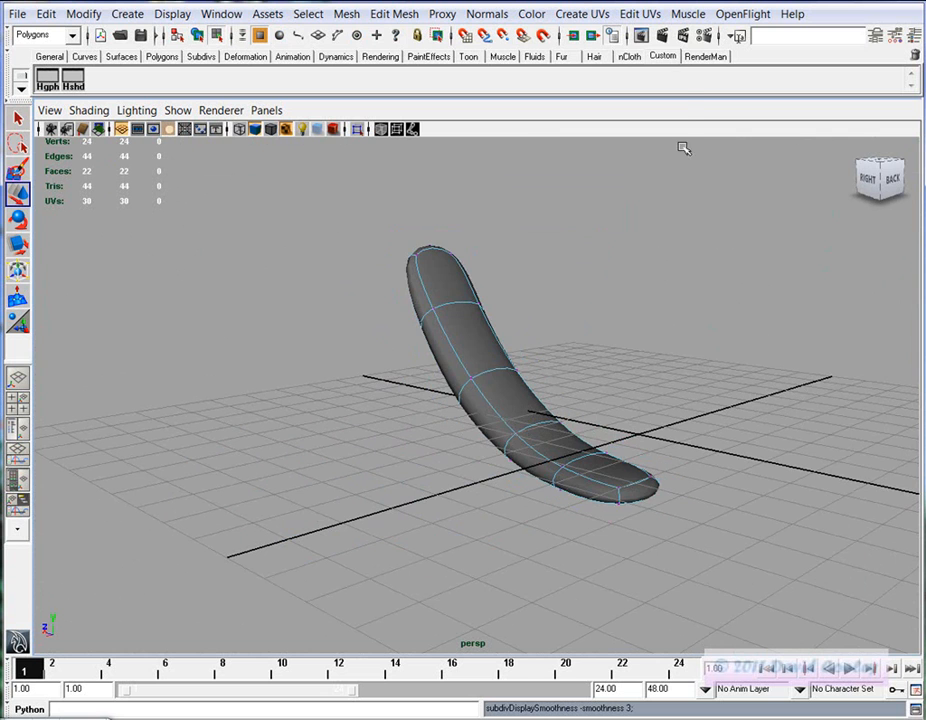
Render the frame from the perspective camera, inspect the result and close the Render View
left_click(662, 36)
left_click_drag(657, 103, 288, 61)
right_click_drag(326, 390, 821, 424, "alt")
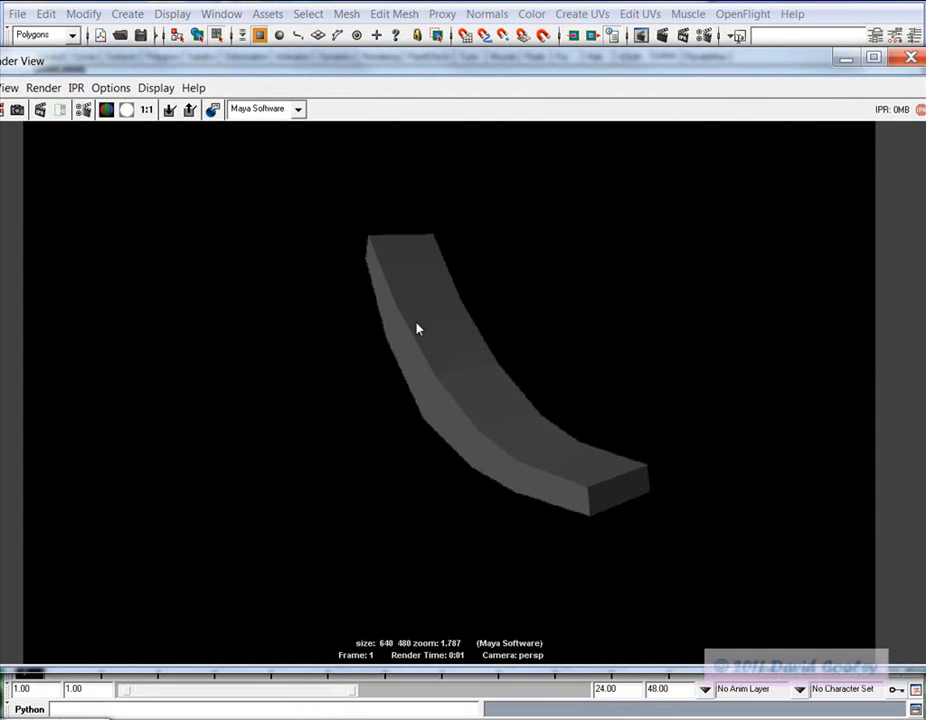
left_click(909, 58)
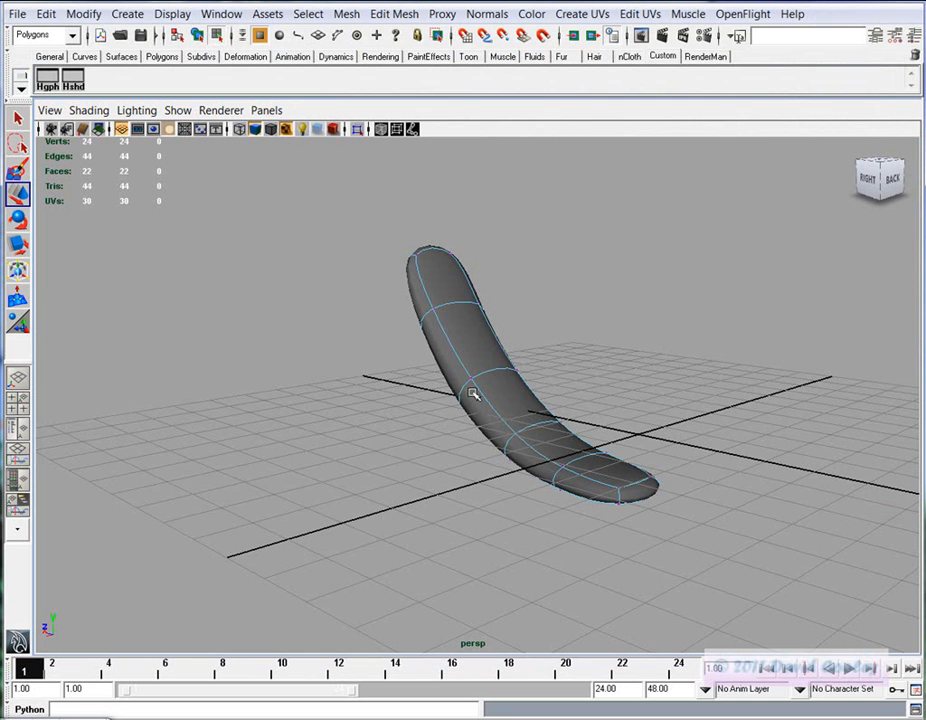
Return to the side view framed on the sketched neck and switch the frame back to object mode
key("space")
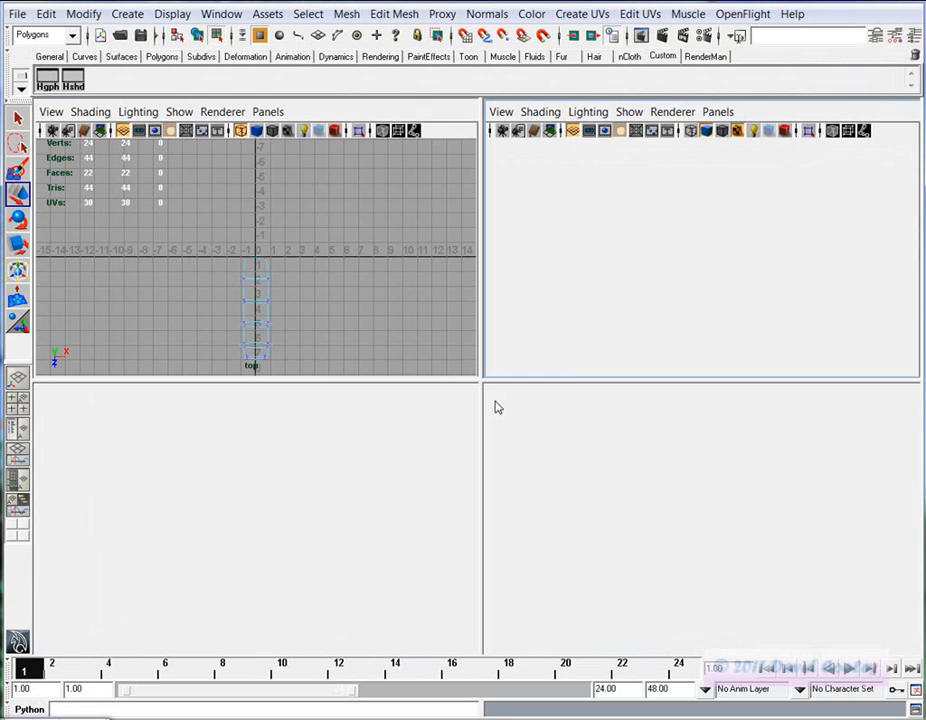
key("space")
scroll(500, 447, "up", 1)
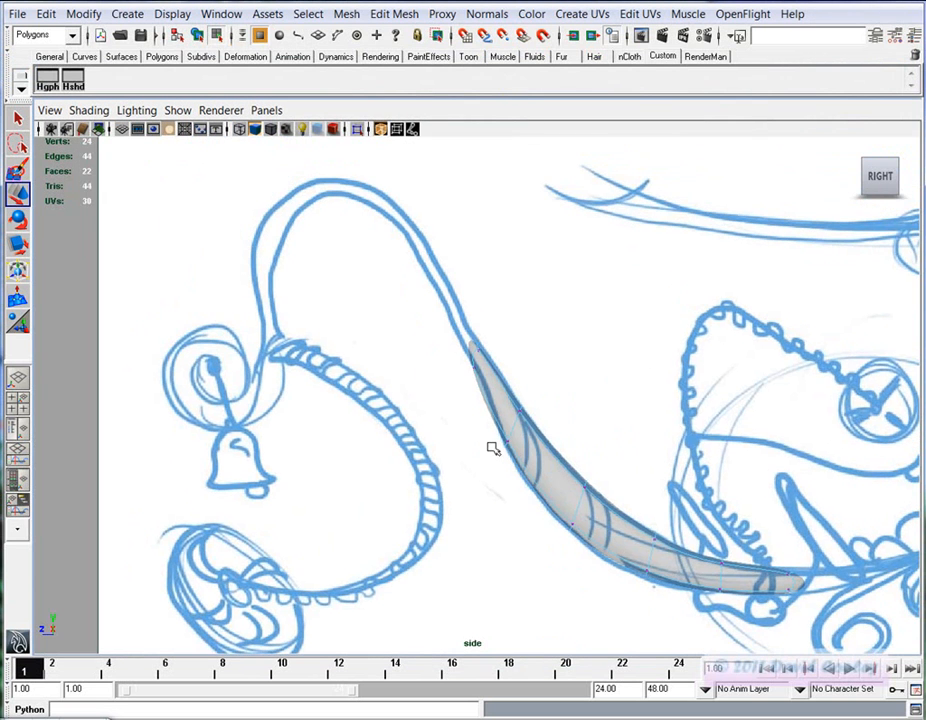
scroll(478, 390, "up", 2)
middle_click_drag(519, 520, 464, 488, "alt")
right_click_drag(672, 553, 632, 551, "alt")
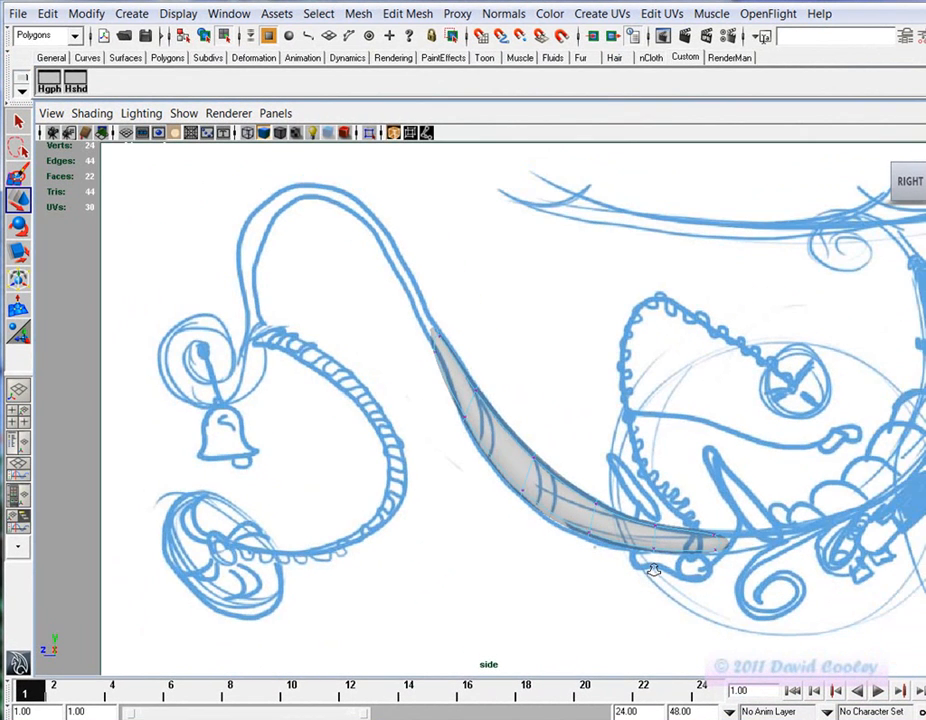
middle_click_drag(428, 518, 469, 527, "alt")
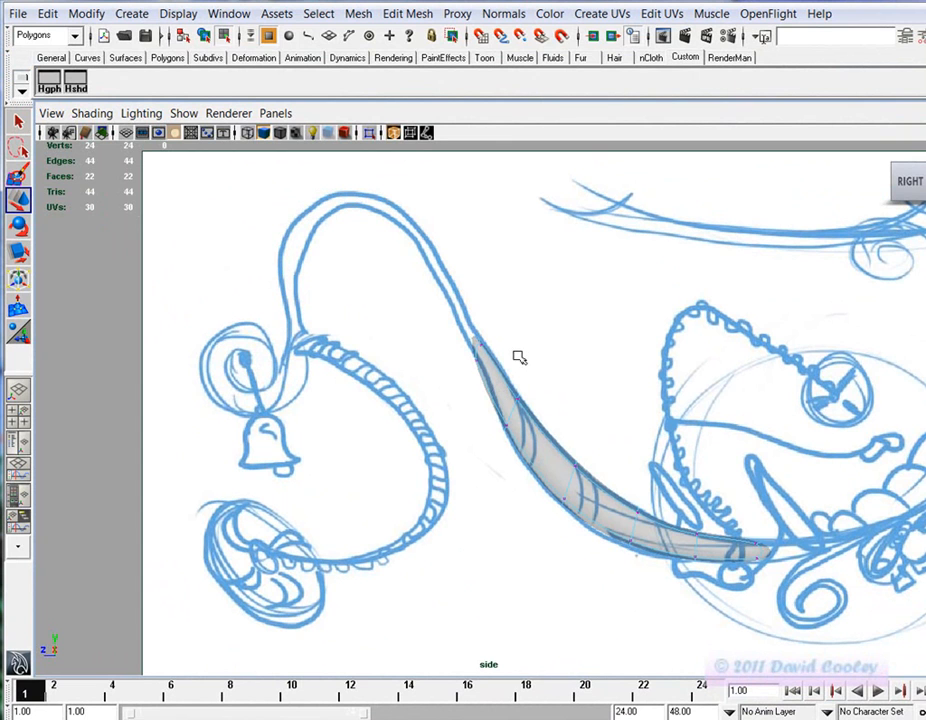
key("F8")
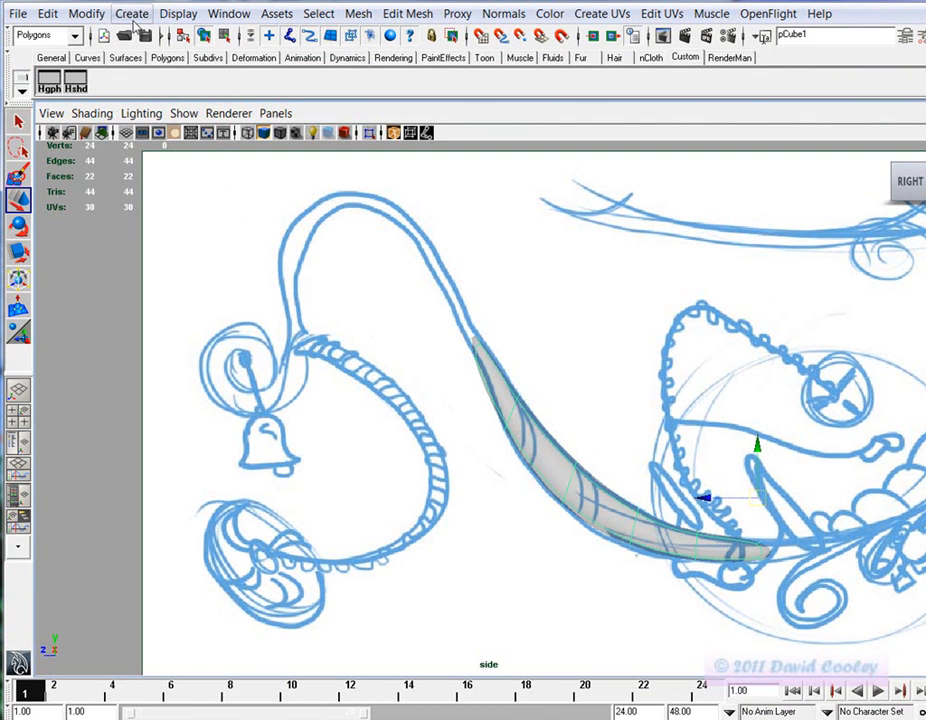
Start a CV curve at the frame's upper tip and trace it over the arched neck
left_click(131, 14)
left_click(128, 174)
middle_click_drag(480, 378, 567, 382, "alt")
right_click_drag(524, 391, 577, 373, "alt")
left_click(576, 372)
left_click(500, 239)
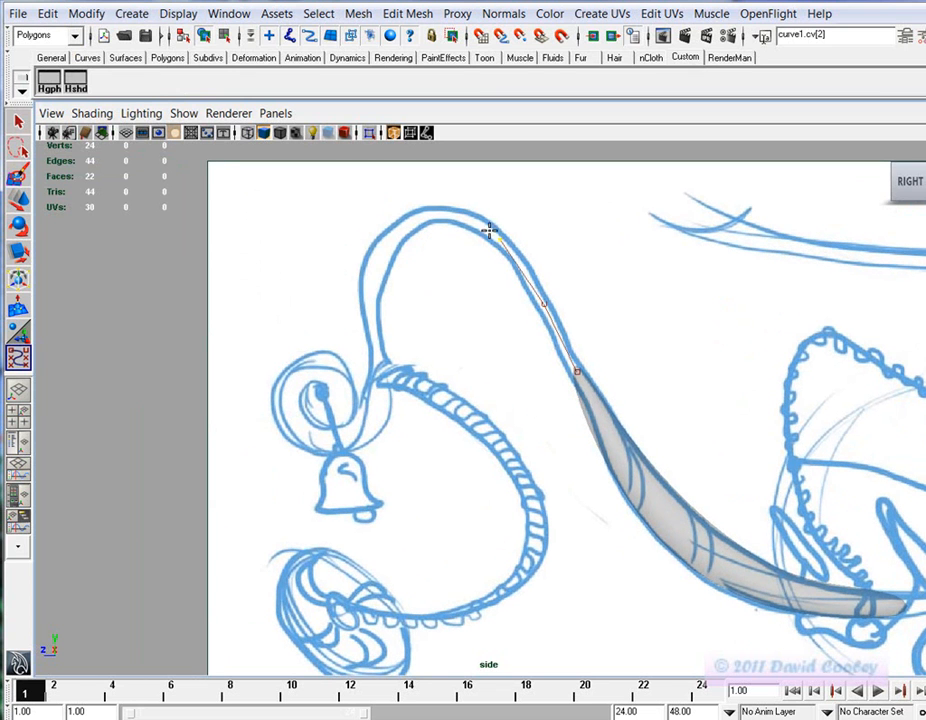
left_click(444, 219)
left_click(402, 231)
left_click(379, 265)
left_click(370, 310)
Continue the CV curve down the neck and around the spiral above the bell, and finish it at the spiral's center
left_click(375, 352)
left_click(375, 406)
left_click(352, 433)
left_click(312, 433)
left_click(288, 404)
left_click(296, 368)
left_click(329, 362)
left_click(350, 380)
left_click(344, 406)
left_click(322, 402)
left_click(344, 397)
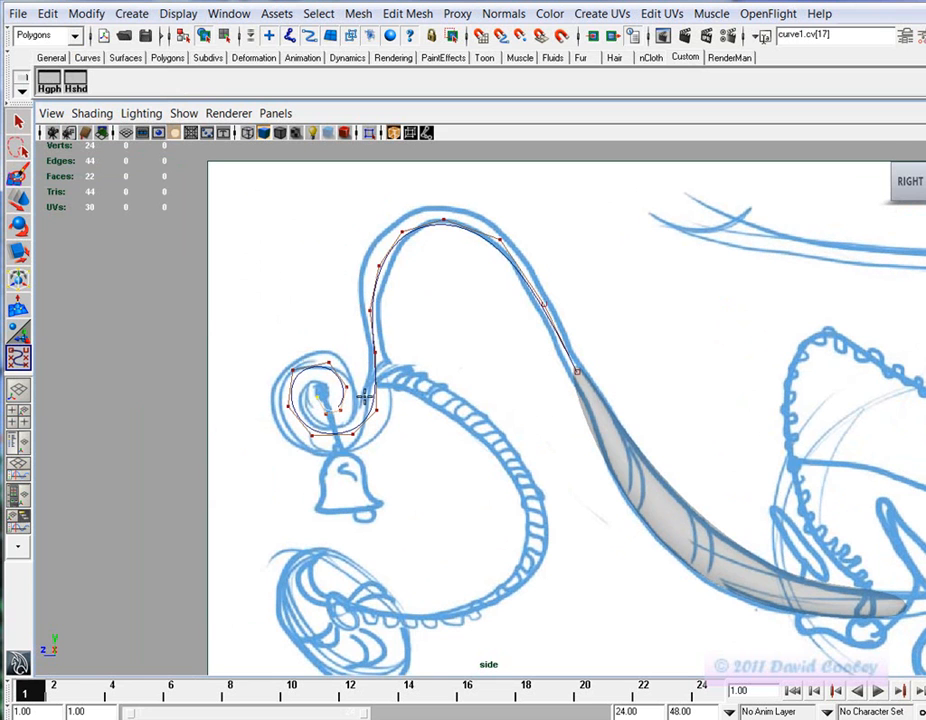
key("Return")
key("w")
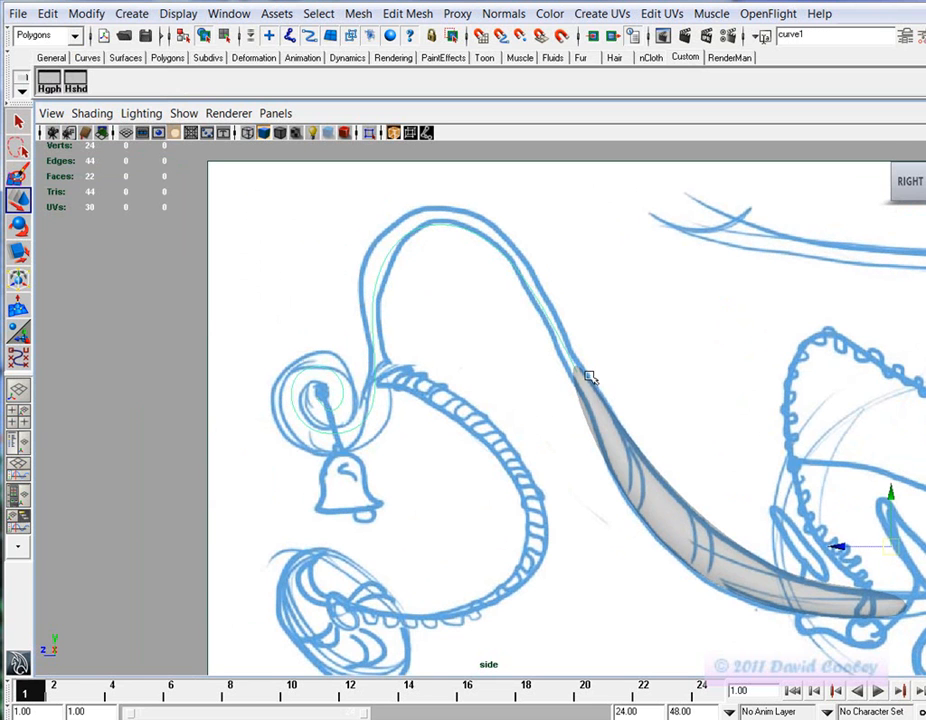
Select the end face at the frame's upper tip together with the neck and spiral curve in the perspective view
right_click_drag(588, 377, 585, 407)
left_click_drag(593, 399, 547, 357)
key("space")
key("space")
left_click_drag(378, 343, 645, 453, "alt")
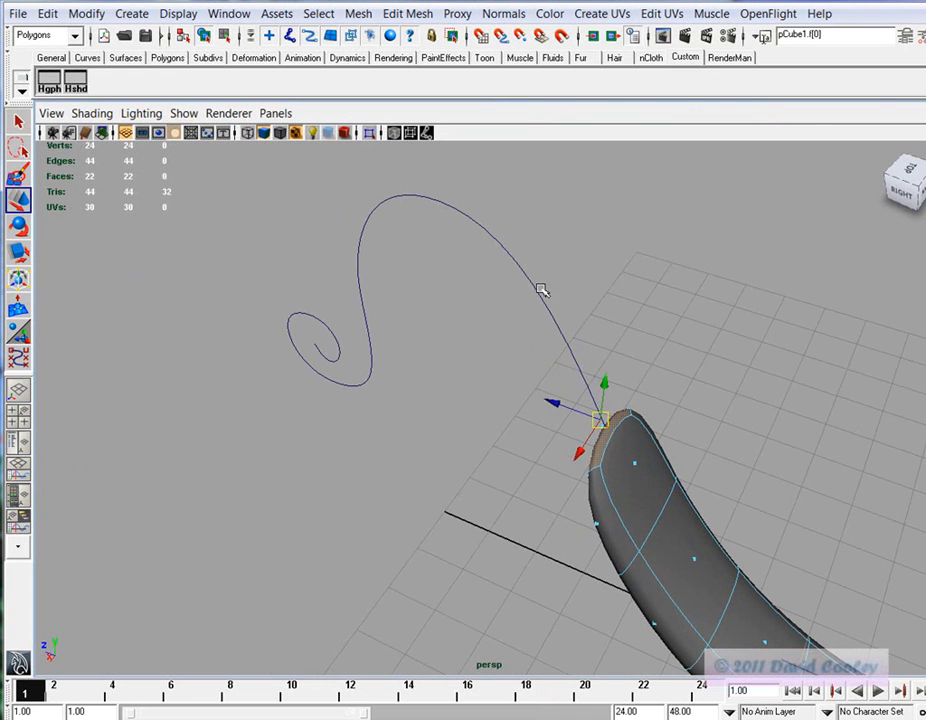
left_click_drag(558, 283, 463, 294)
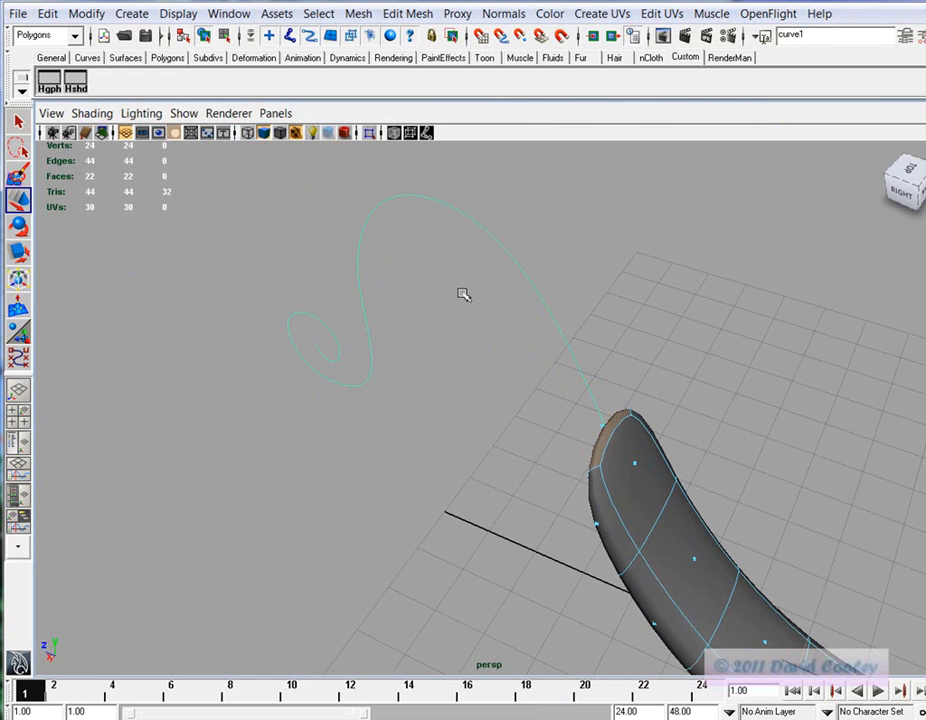
Extrude the selected face along the selected curve with 1 division, taper 1 and no twist
left_click(418, 15)
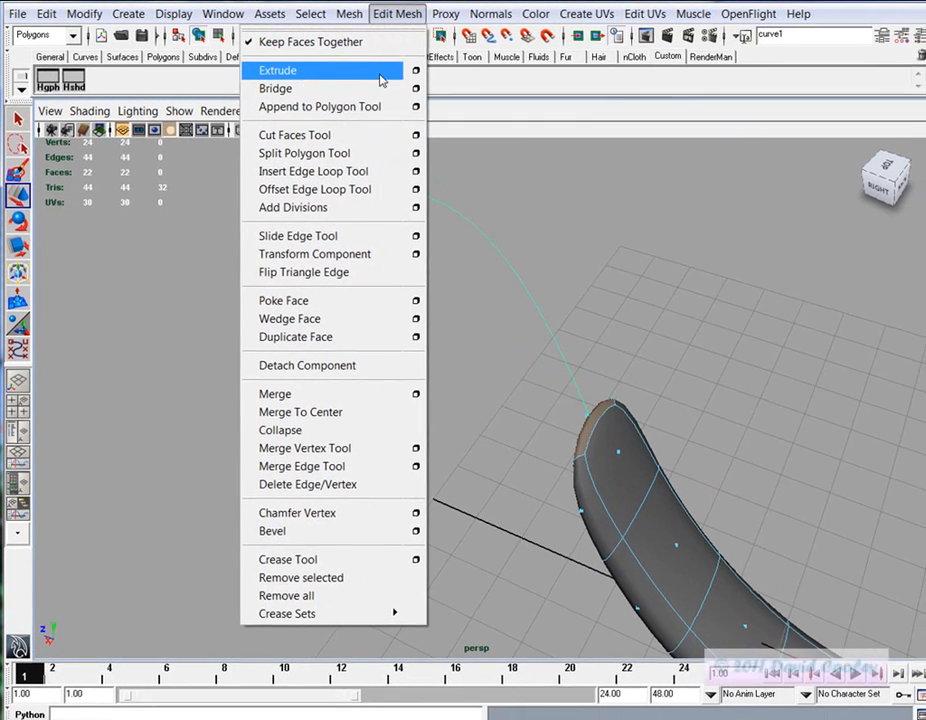
left_click(426, 72)
left_click_drag(733, 177, 617, 148)
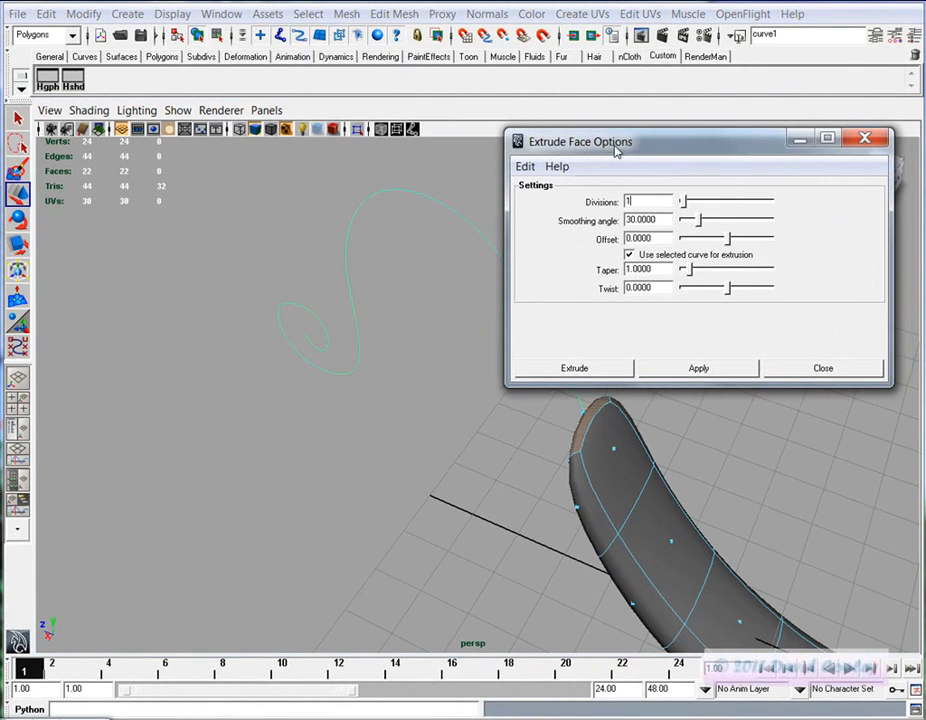
left_click(629, 256)
left_click(630, 256)
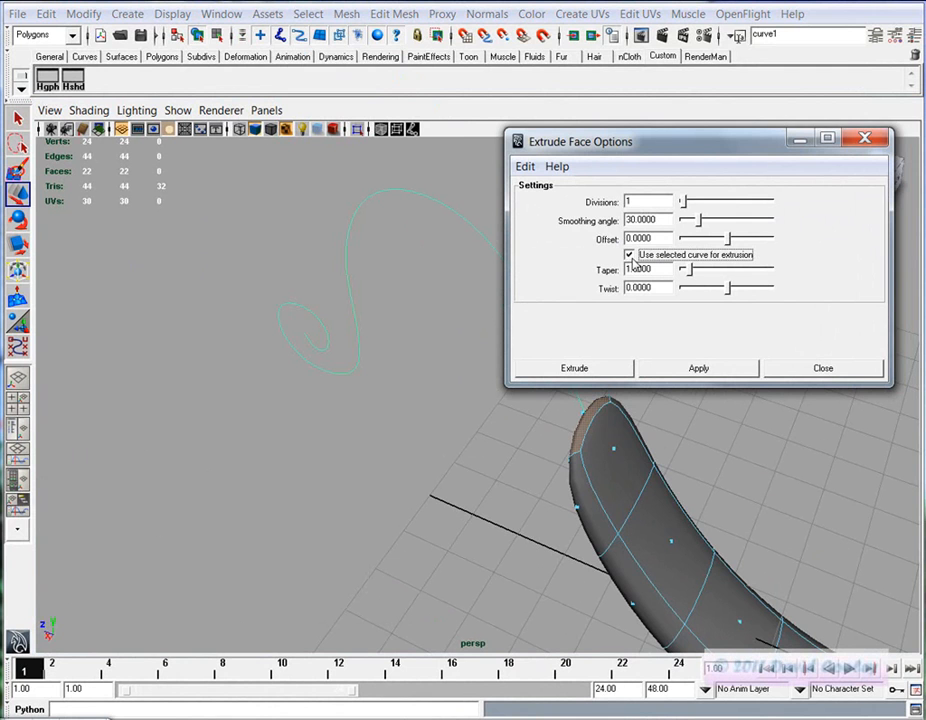
left_click(636, 202)
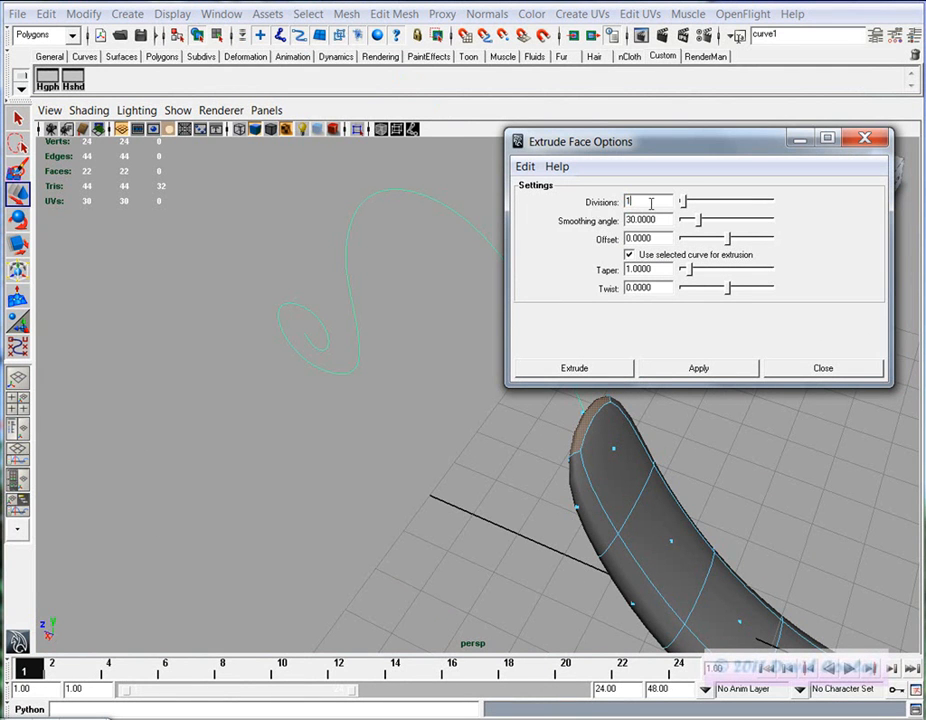
left_click(587, 370)
Try 18 divisions on the curve extrusion, and undo the change
left_click_drag(581, 368, 488, 319, "alt")
key("ctrl+a")
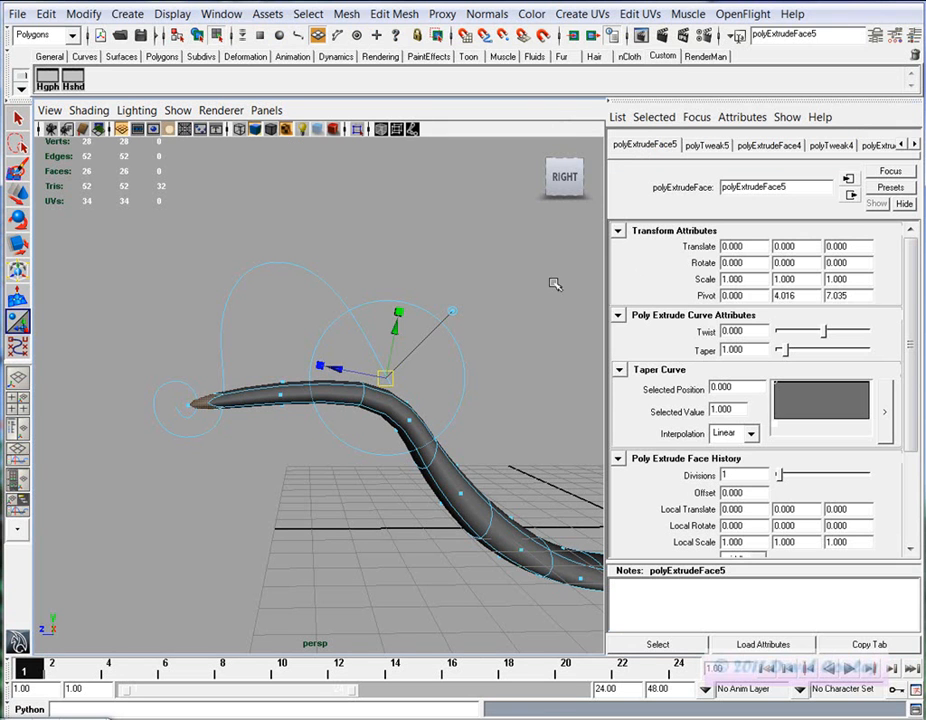
key("ctrl+a")
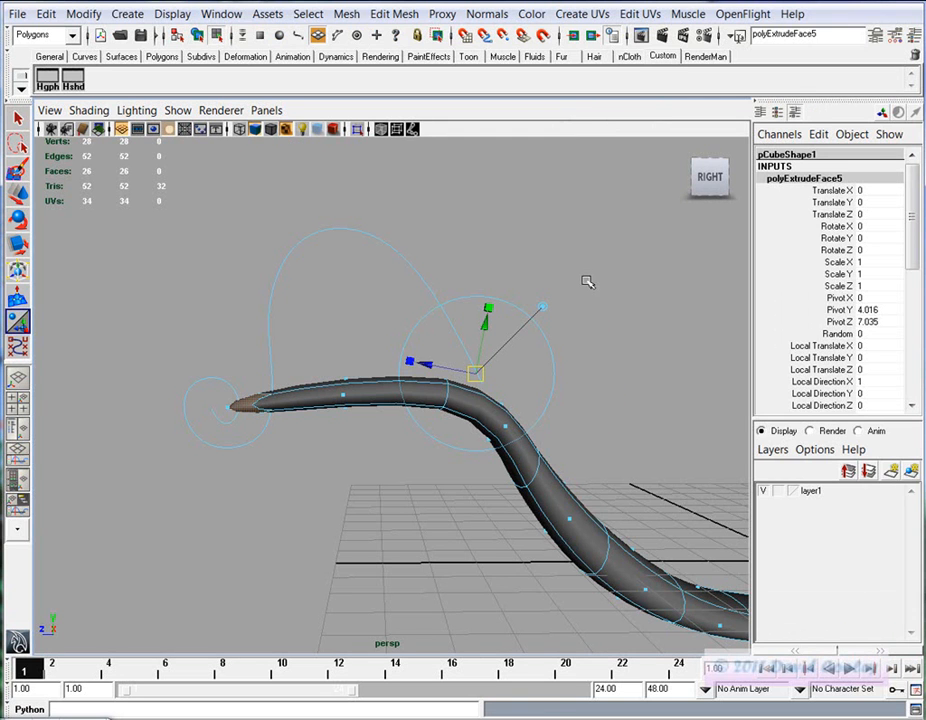
left_click_drag(913, 215, 878, 325)
left_click(838, 332)
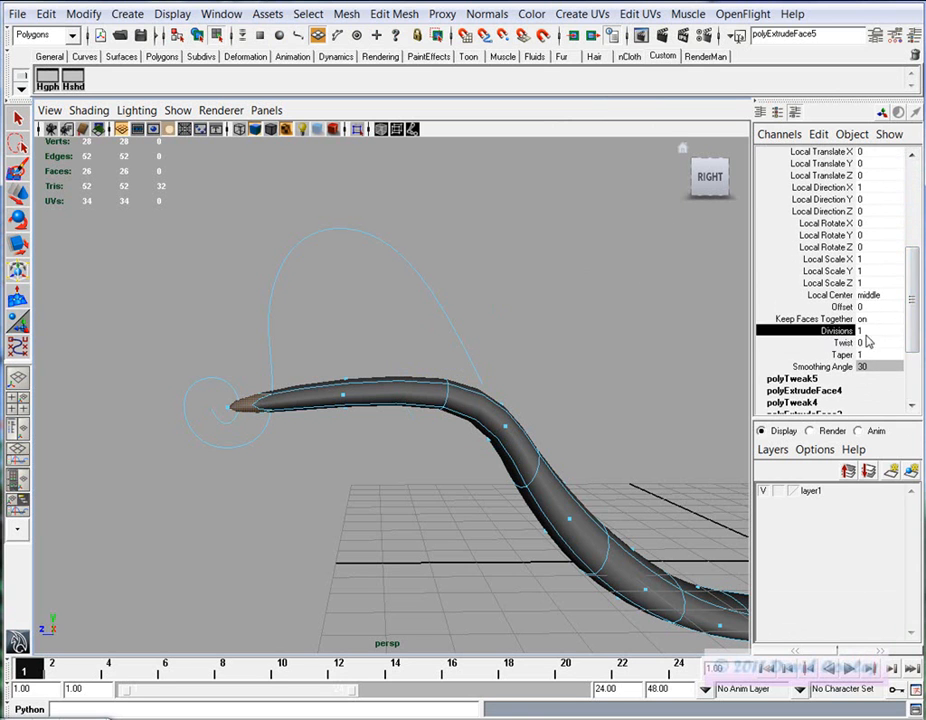
middle_click_drag(446, 245, 573, 257)
mouse_move(323, 316)
left_mouse_down("alt")
mouse_move(388, 310)
mouse_move(331, 315)
left_mouse_up("alt")
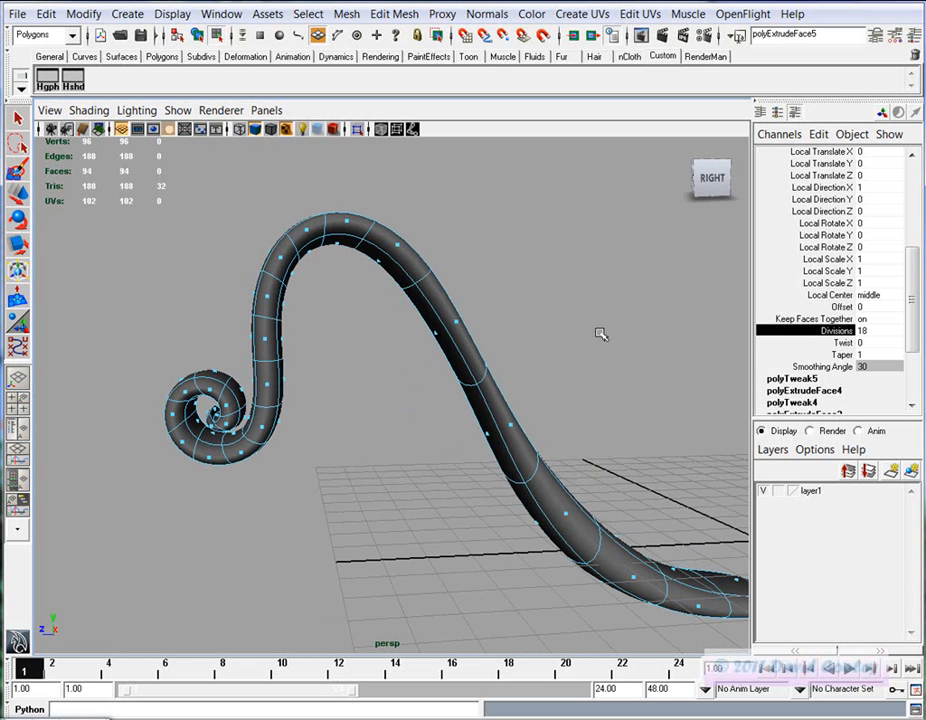
key("ctrl+z")
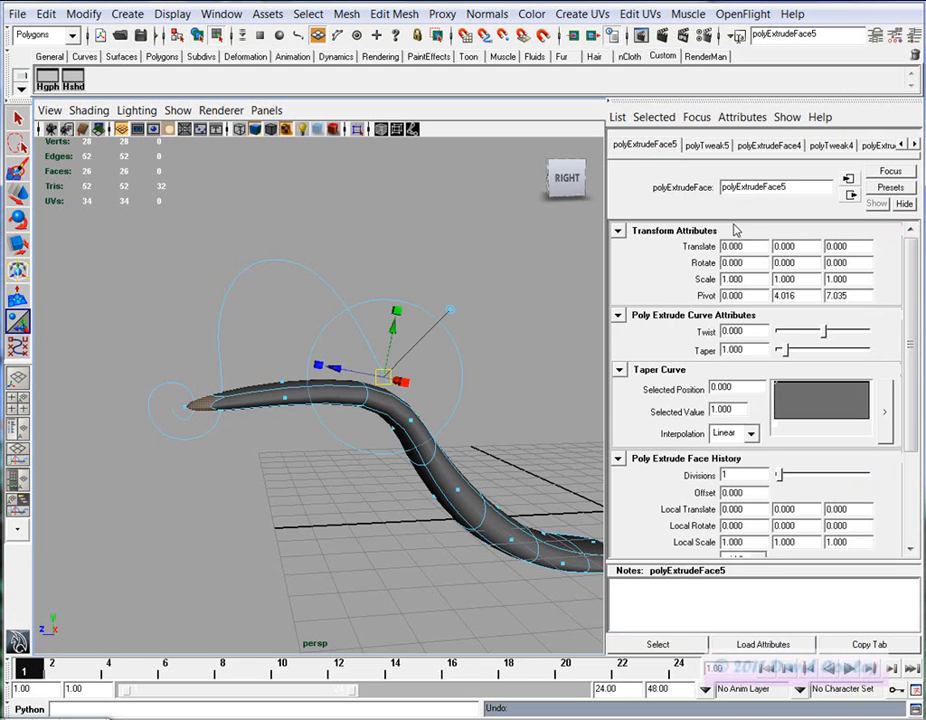
Set the curve extrusion's divisions to 13 so the neck follows the arch and spiral
left_click_drag(906, 309, 906, 370)
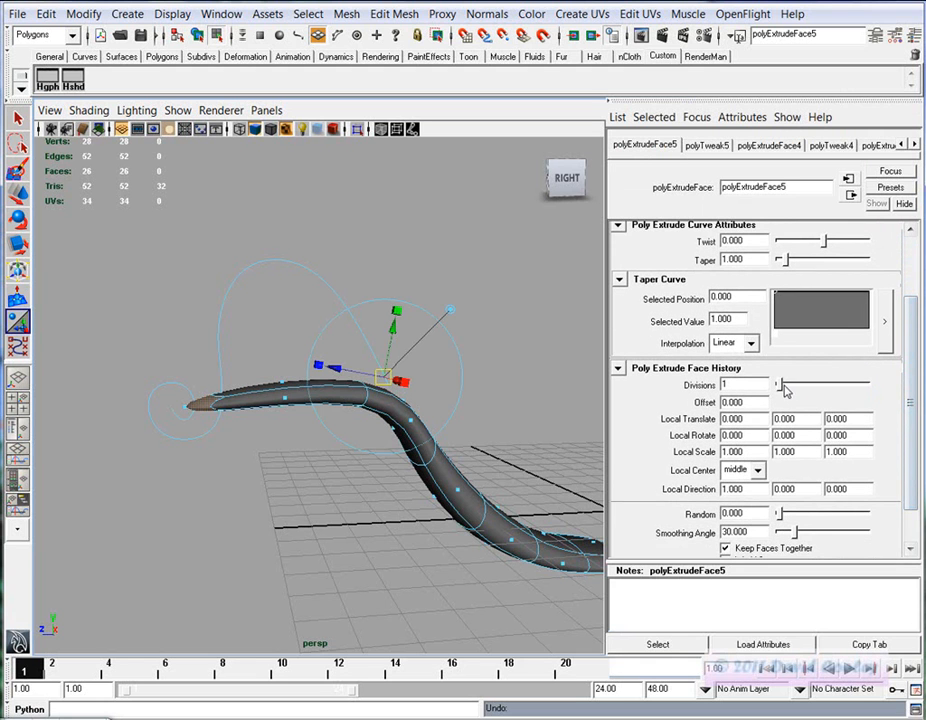
left_click_drag(783, 389, 826, 390)
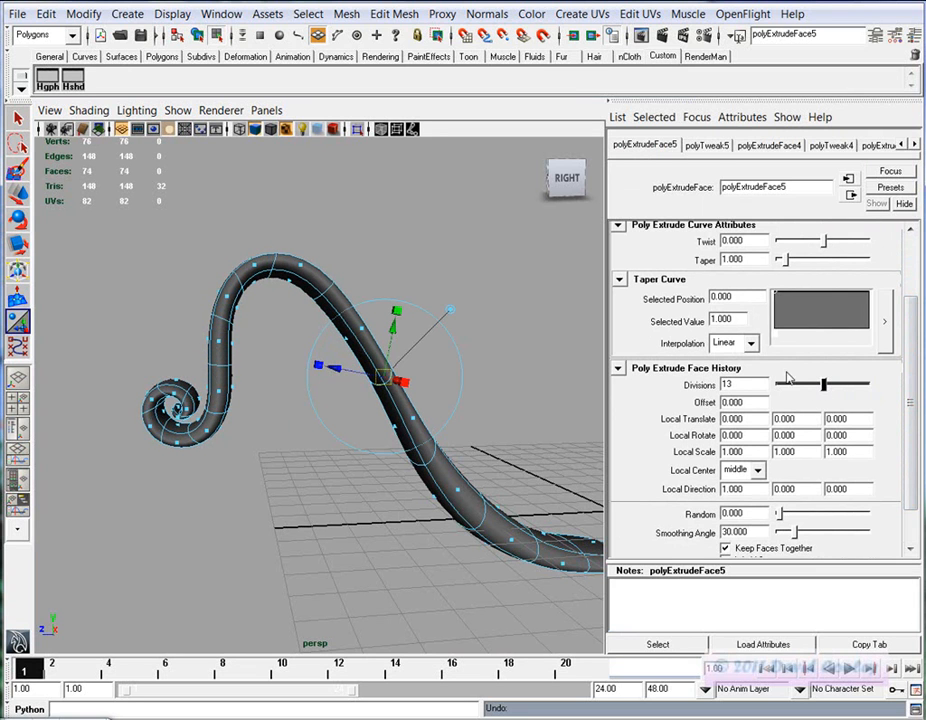
key("ctrl+a")
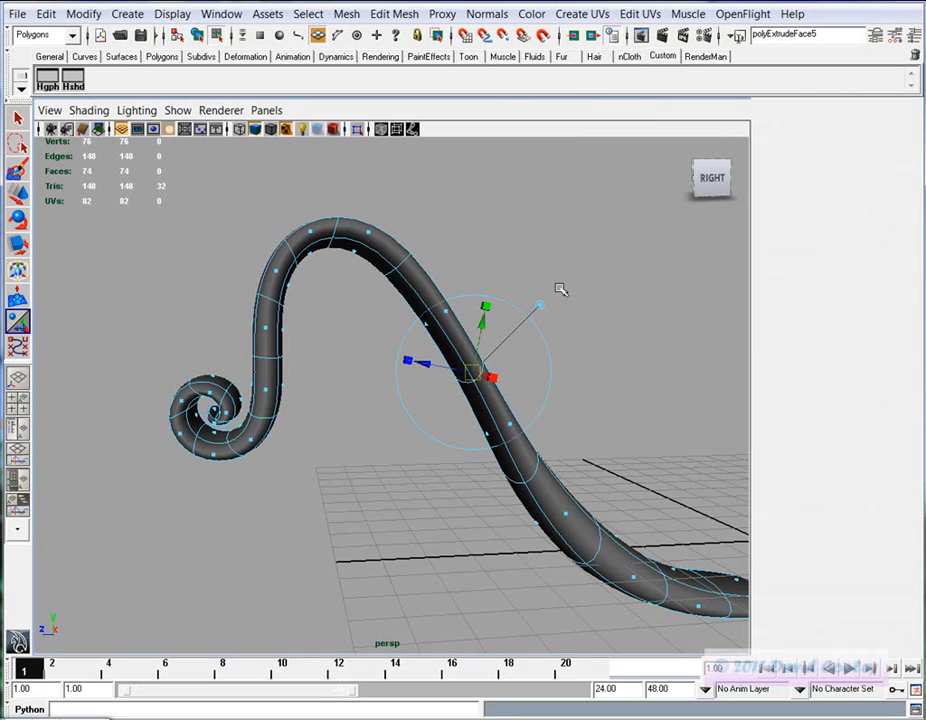
Lower the extrusion's taper to 0 and examine the end of the spiral up close
left_click_drag(915, 264, 917, 397)
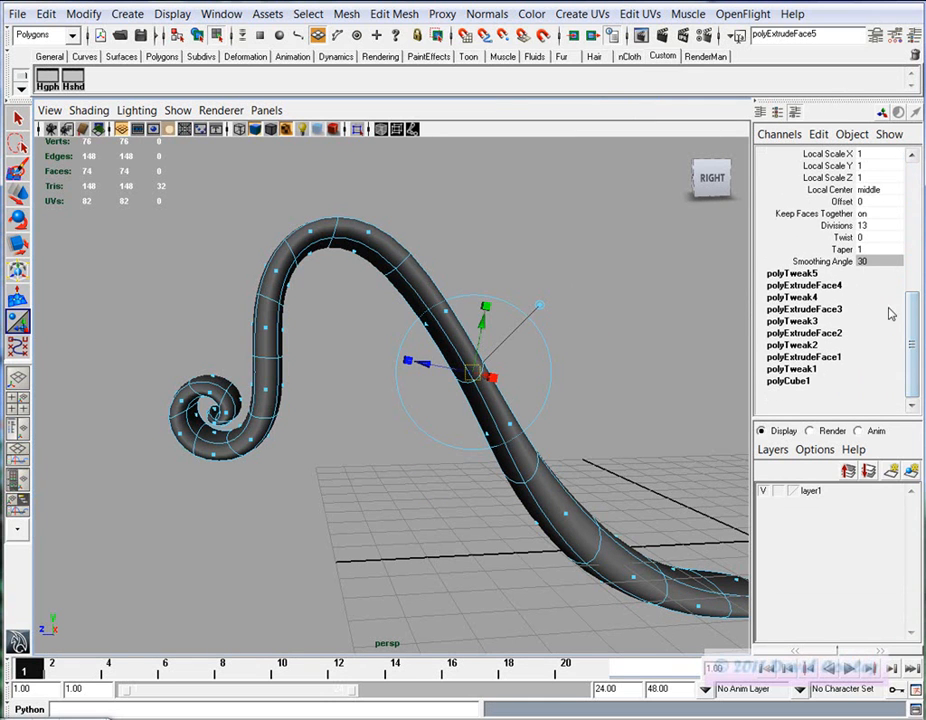
left_click(843, 251)
mouse_move(505, 262)
middle_mouse_down()
mouse_move(535, 267)
mouse_move(495, 262)
mouse_move(505, 263)
middle_mouse_up()
left_click_drag(505, 263, 554, 372, "alt")
mouse_move(554, 372)
middle_mouse_down()
mouse_move(573, 364)
mouse_move(564, 363)
middle_mouse_up()
left_click_drag(591, 397, 463, 399, "alt")
middle_click_drag(463, 399, 665, 382, "alt")
right_click_drag(665, 382, 918, 383, "alt")
left_click_drag(545, 395, 470, 425, "alt")
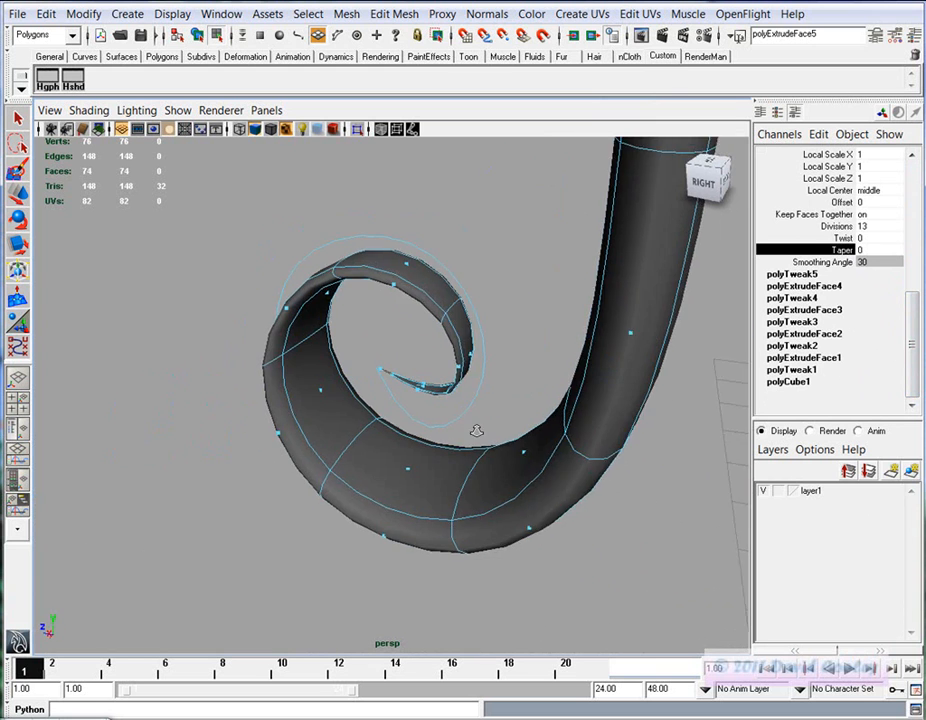
Set the extrusion's taper to 0.1 and check the spiral's tip and the whole neck
right_click_drag(469, 425, 601, 419, "alt")
middle_click_drag(596, 419, 600, 420)
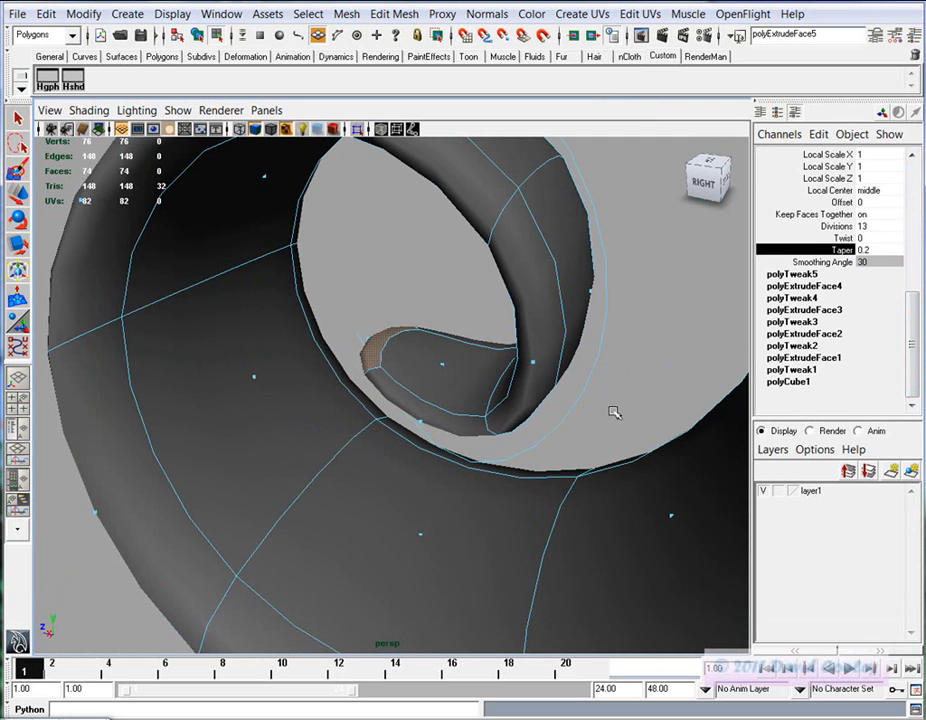
left_click(873, 250)
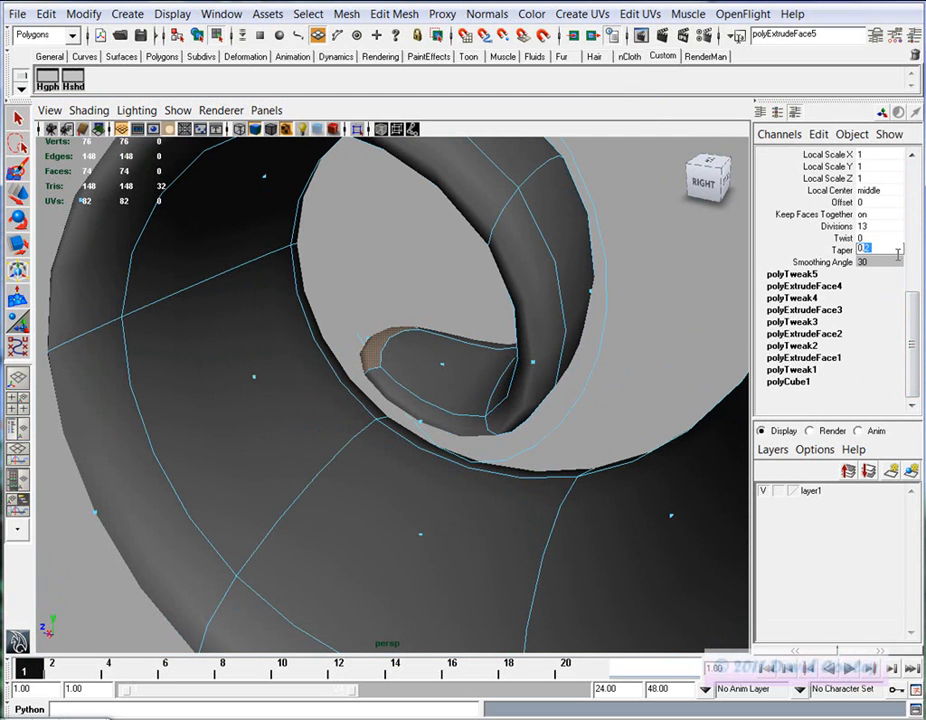
key("Return")
left_click_drag(512, 380, 587, 405, "alt")
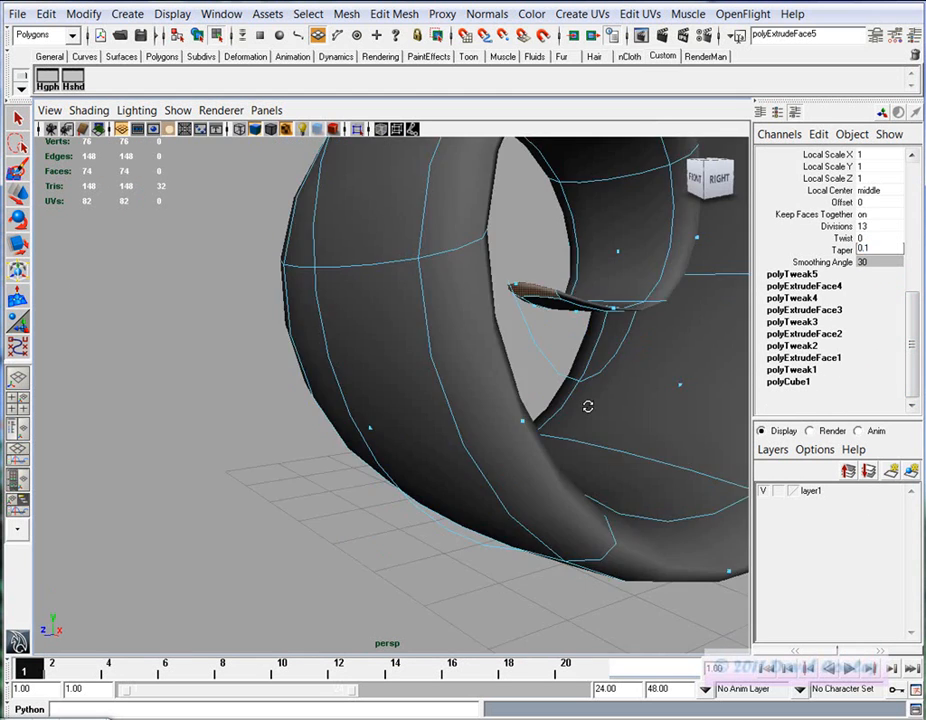
right_click_drag(587, 405, 280, 392, "alt")
right_click_drag(575, 384, 367, 449, "alt")
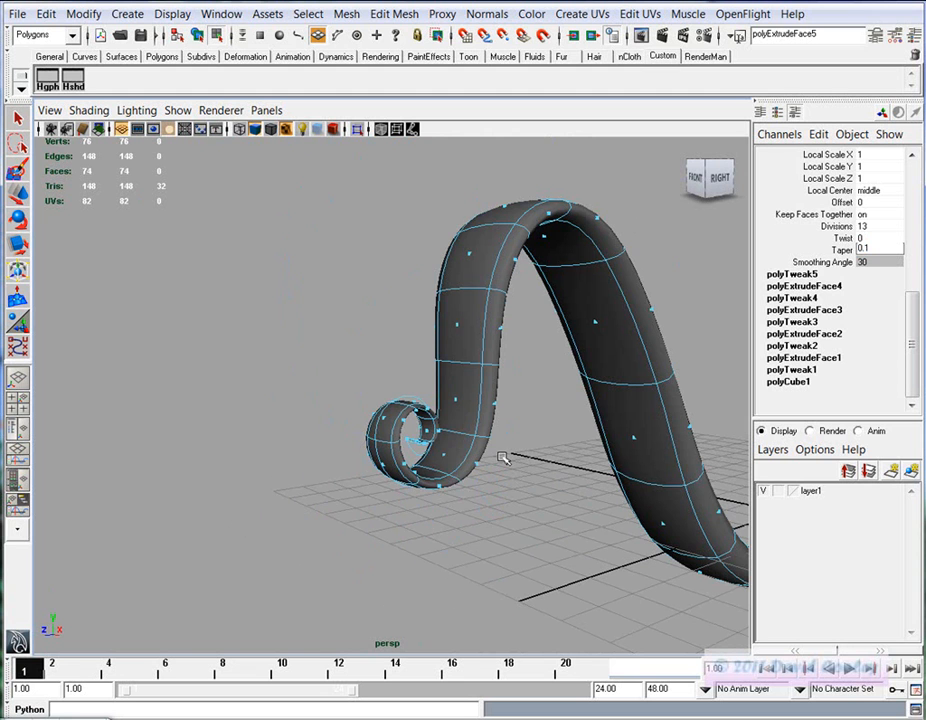
Bring up the extrusion's taper curve and add its first control points to vary the neck's thickness
left_click_drag(540, 436, 593, 484, "alt")
key("t")
key("ctrl+a")
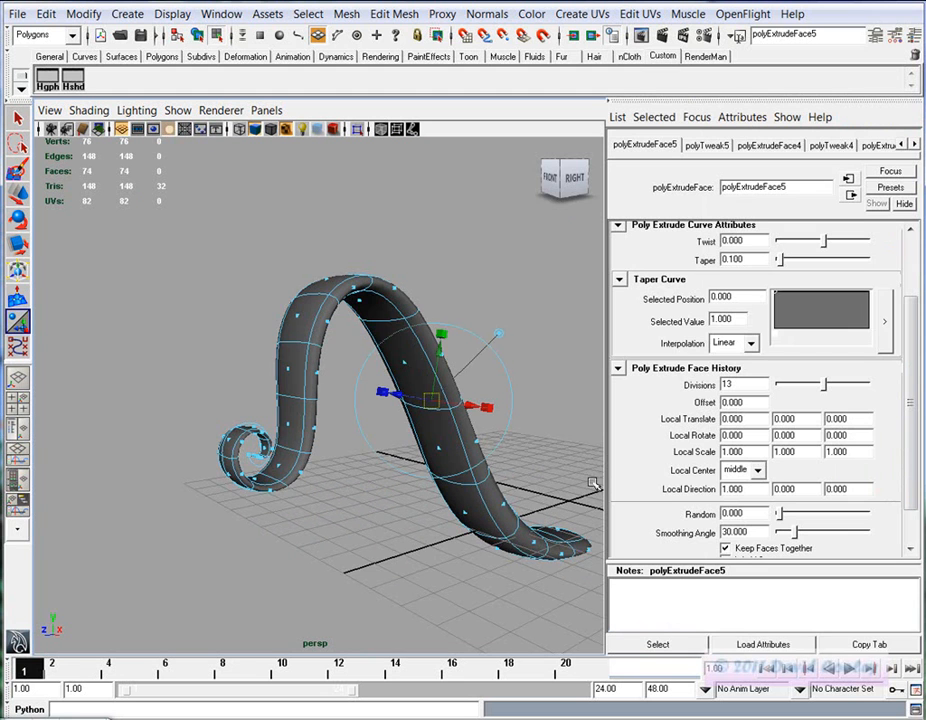
left_click_drag(480, 478, 440, 464, "alt")
middle_click_drag(465, 461, 465, 437, "alt")
scroll(660, 398, "up", 3)
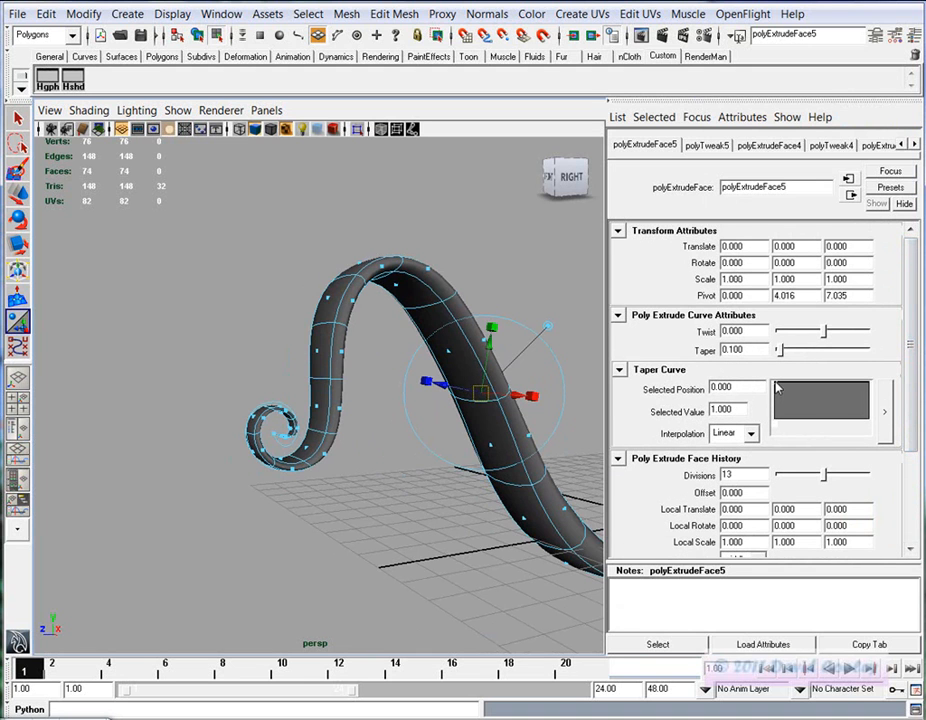
middle_click_drag(540, 456, 485, 439, "alt")
left_click_drag(776, 389, 828, 409)
left_click(830, 388)
Shape the taper curve into a zigzag with further points, the last at position 0.843 and value 0.300, and inspect the neck
left_click_drag(395, 440, 552, 461, "alt")
left_click_drag(812, 392, 857, 415)
left_click_drag(422, 434, 258, 370, "alt")
left_click_drag(285, 474, 387, 323, "alt")
left_click_drag(462, 410, 452, 387, "alt")
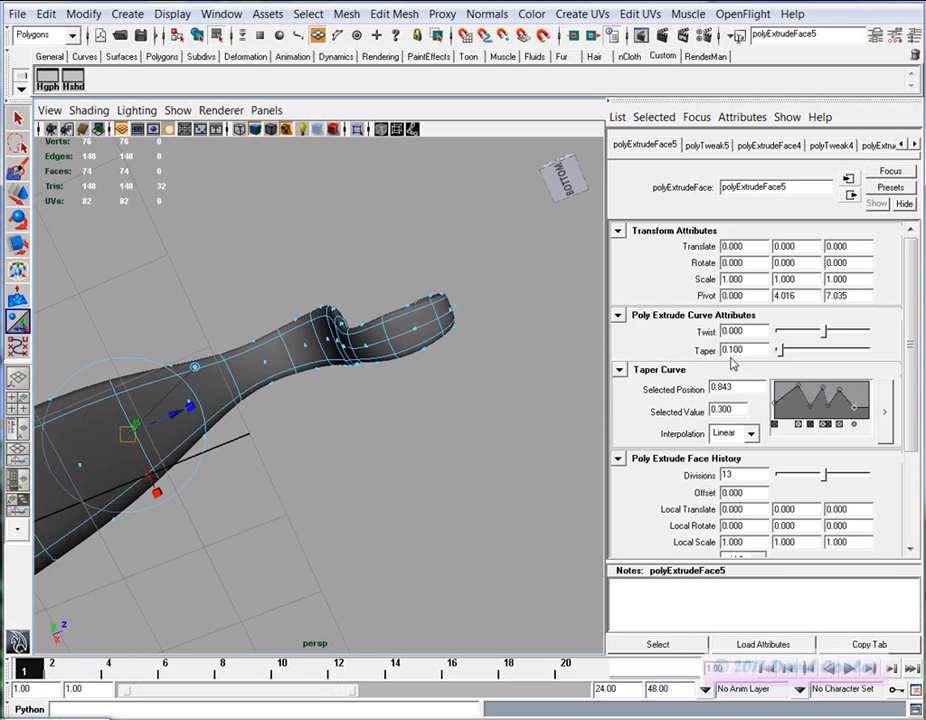
left_click_drag(430, 340, 392, 411, "alt")
left_click_drag(437, 382, 395, 412, "alt")
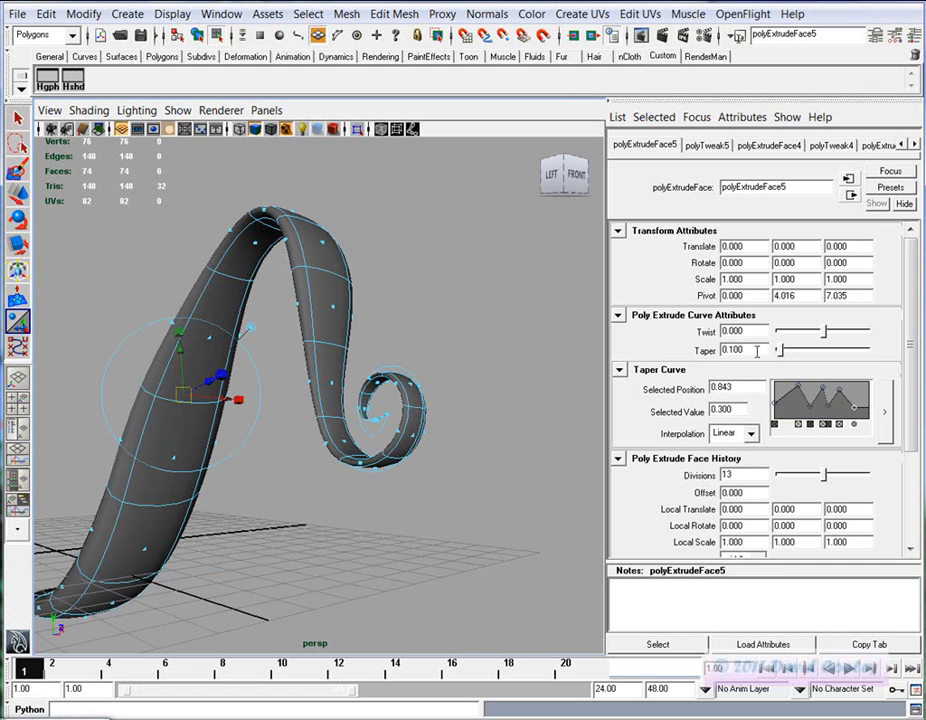
Raise the extrusion's taper to about 0.898 while checking the neck from several angles
left_click_drag(781, 356, 788, 357)
left_click_drag(396, 428, 347, 486, "alt")
left_click_drag(348, 486, 497, 471, "alt")
left_click_drag(800, 353, 787, 358)
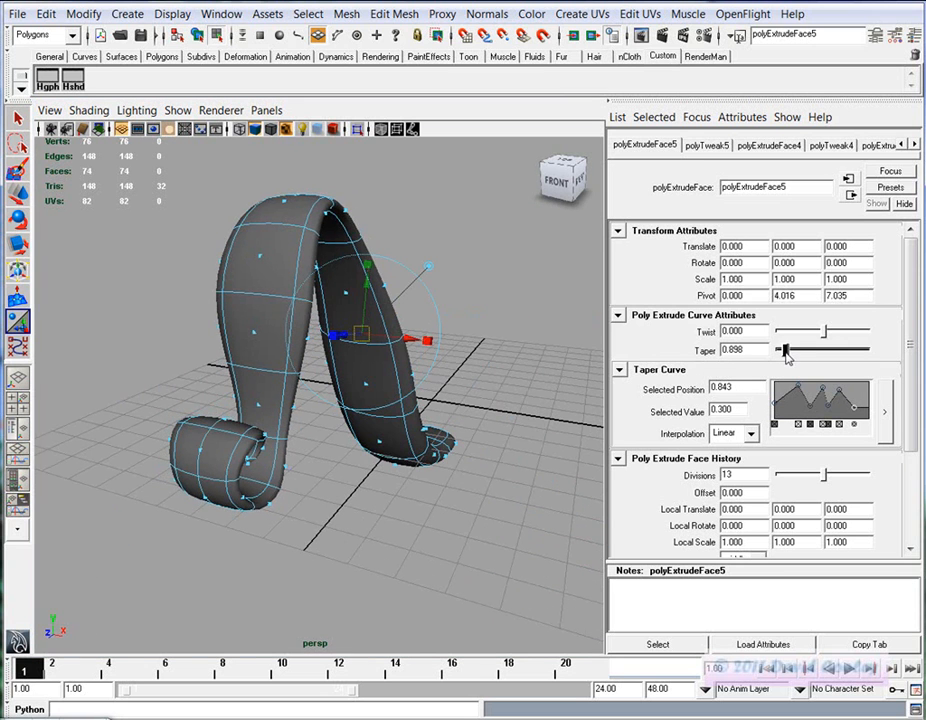
left_click_drag(520, 470, 368, 484, "alt")
Return to object mode and delete the construction history of the frame mesh
left_click(420, 457)
left_click_drag(420, 457, 287, 488, "alt")
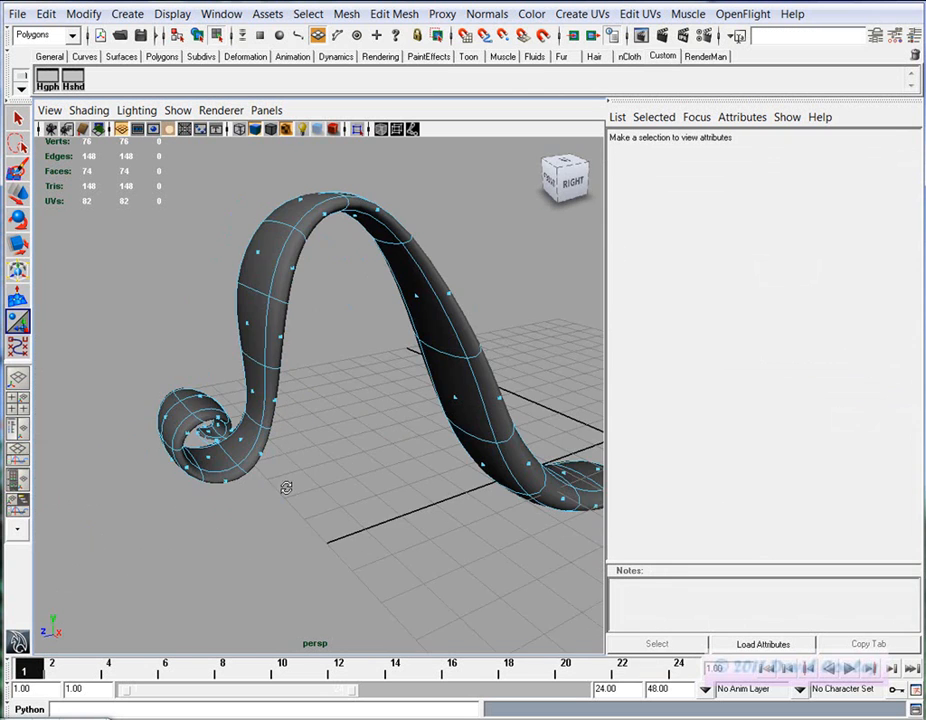
key("F8")
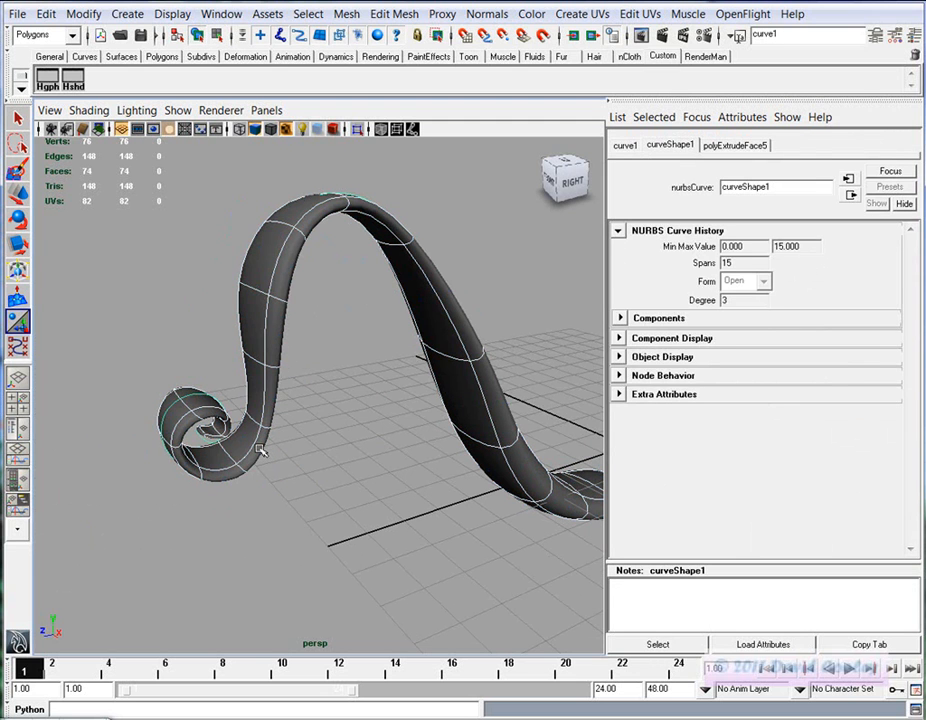
left_click(437, 344)
left_click(45, 14)
mouse_move(90, 236)
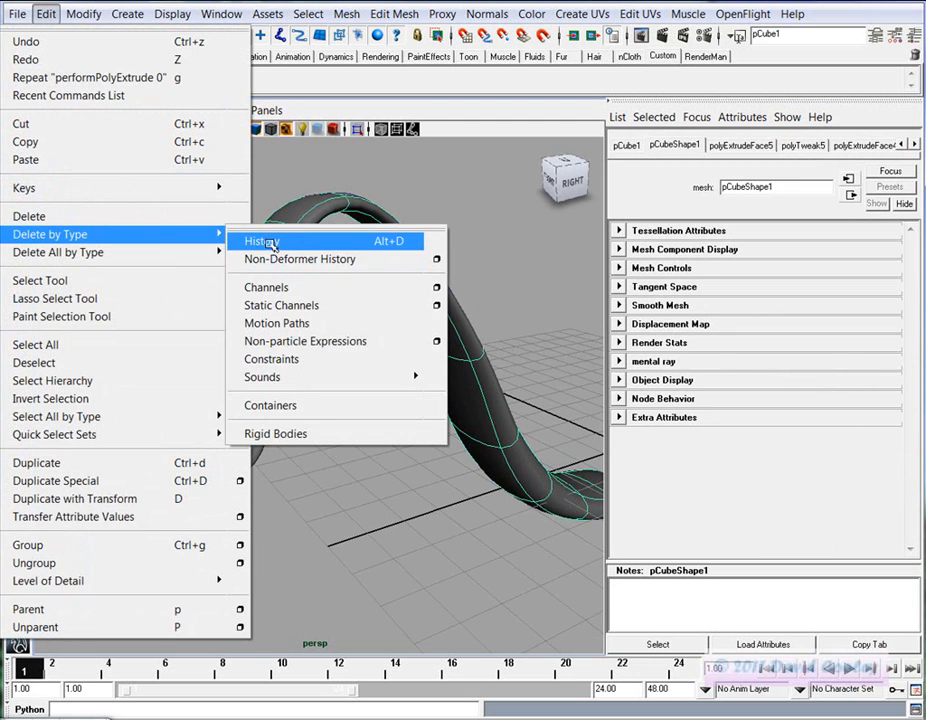
left_click(248, 240)
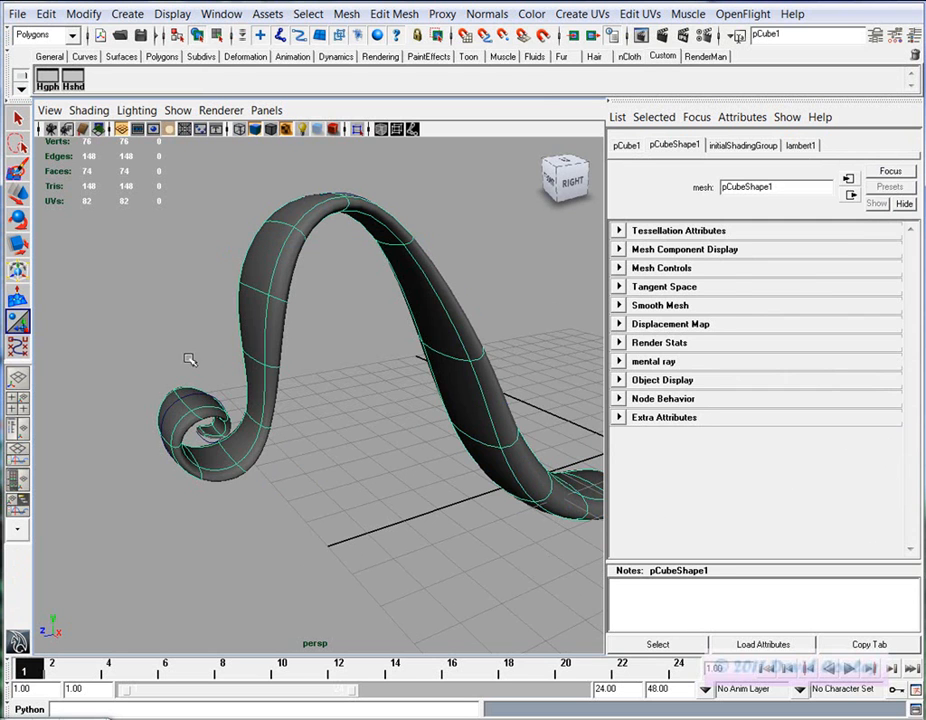
Delete the guide curve inside the spiral and select the frame mesh again
left_click(190, 429)
key("Delete")
left_click(256, 379)
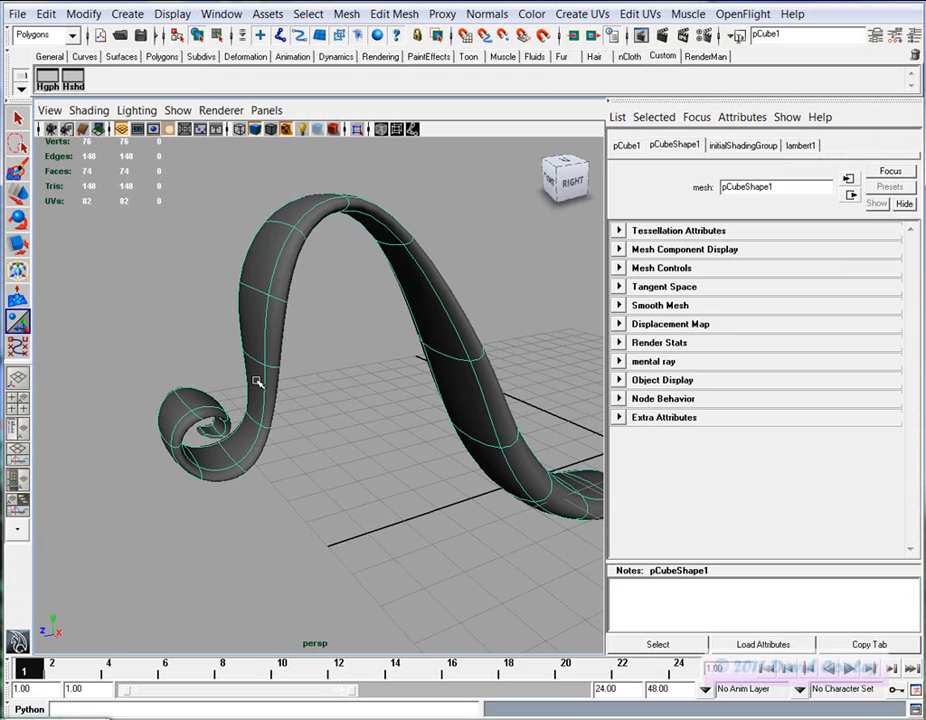
Switch to the side view framed on the neck and spiral, and put the frame in vertex editing
mouse_move(409, 487)
left_mouse_down("alt")
mouse_move(215, 500)
mouse_move(393, 513)
mouse_move(389, 538)
mouse_move(364, 506)
left_mouse_up("alt")
key("space")
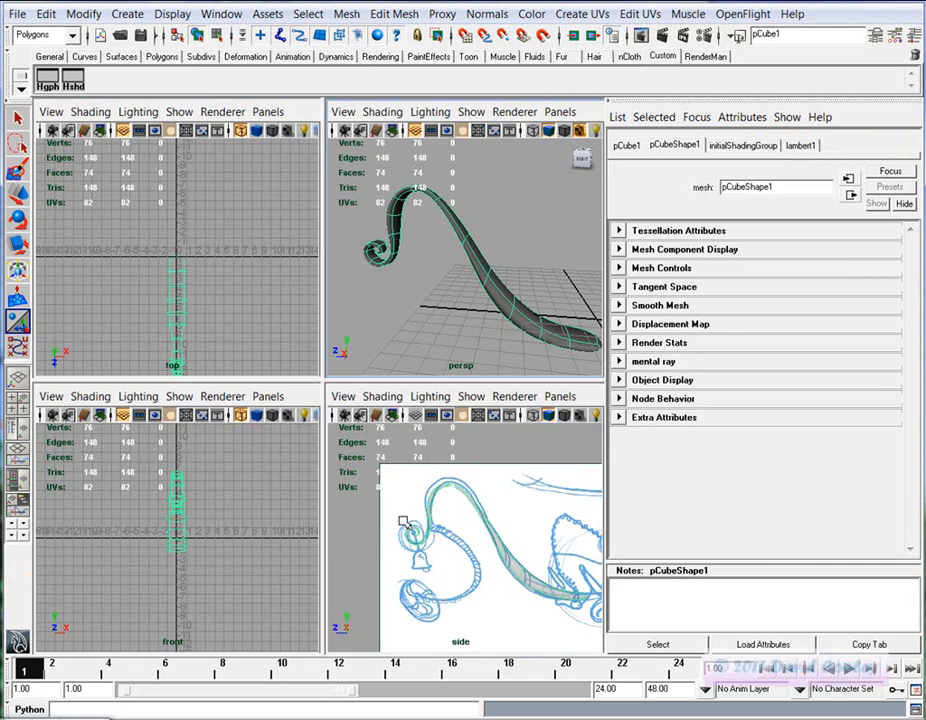
key("space")
middle_click_drag(256, 504, 339, 527, "alt")
right_click_drag(341, 527, 459, 527, "alt")
right_click_drag(345, 330, 307, 326)
middle_click_drag(326, 320, 288, 311, "alt")
right_click_drag(288, 311, 456, 328, "alt")
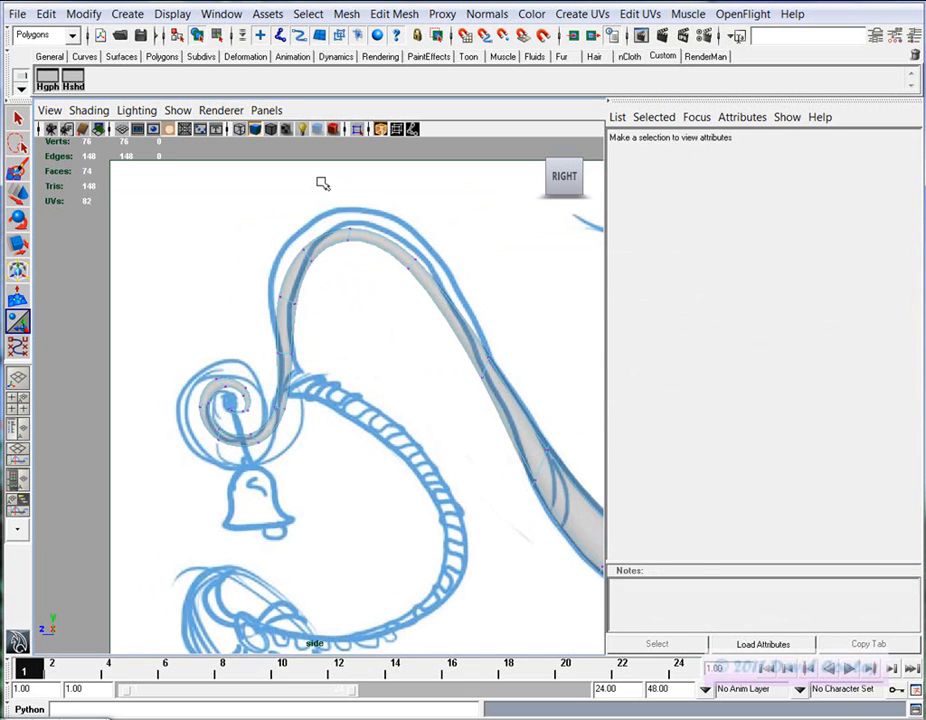
Move the vertices at the crest of the arch and on its downslope toward the frame onto the sketched outline
left_click_drag(332, 208, 371, 255)
mouse_move(358, 288)
middle_mouse_down("alt")
mouse_move(360, 317)
mouse_move(361, 287)
middle_mouse_up("alt")
key("w")
left_click_drag(384, 270, 431, 314)
middle_click_drag(363, 354, 383, 341)
Move the vertices on the arch's slope toward the spiral onto the inner and outer lines of the sketched neck
left_click_drag(286, 262, 284, 258)
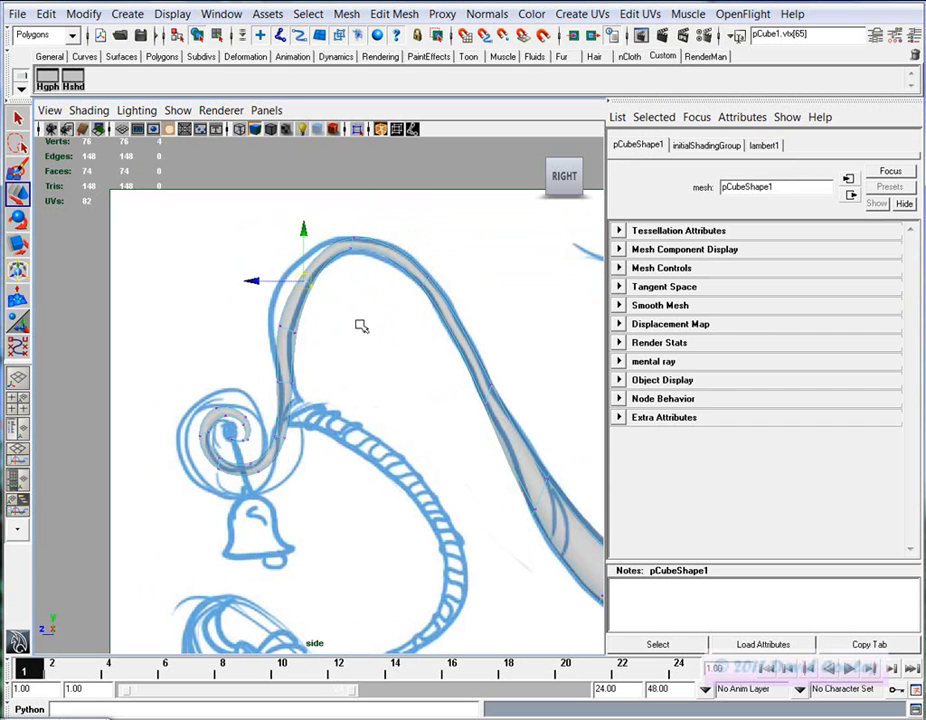
left_click_drag(236, 333, 238, 334)
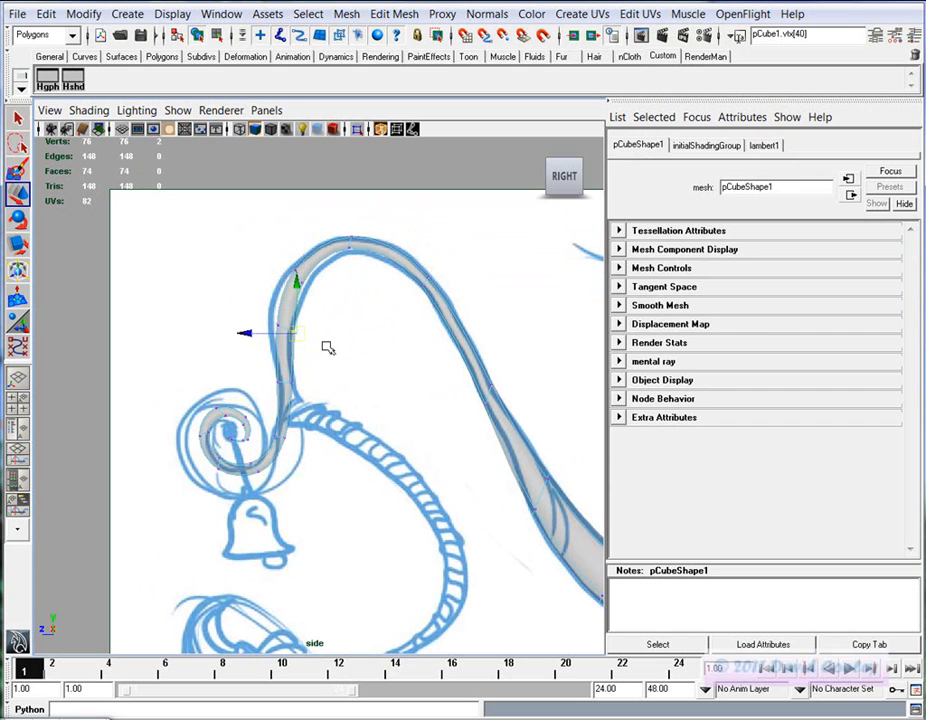
left_click_drag(326, 354, 293, 328)
key("r")
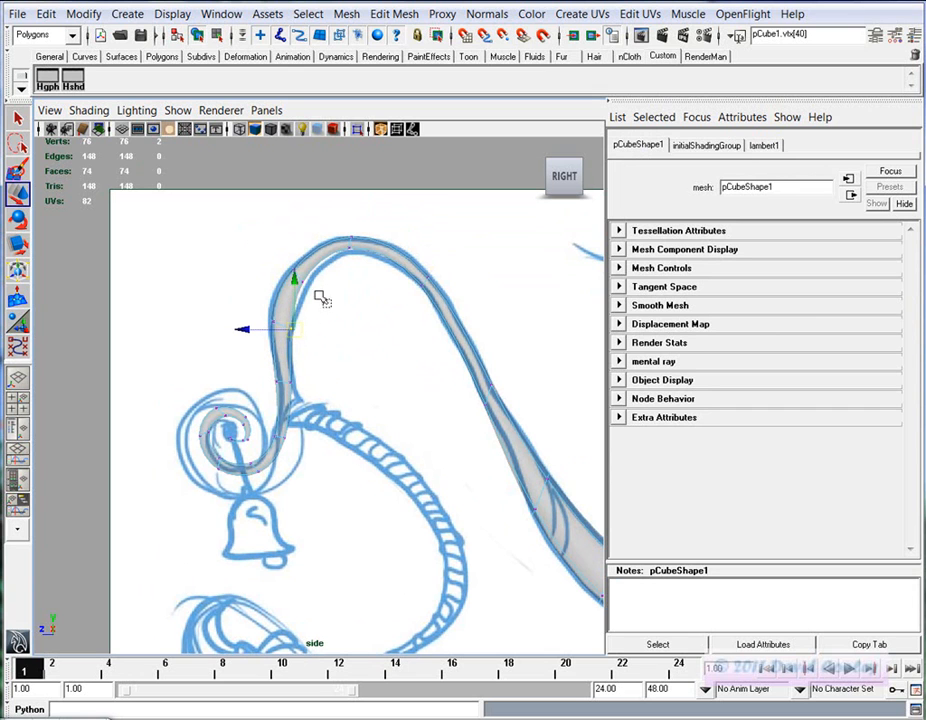
left_click_drag(297, 279, 301, 283)
key("r")
key("r")
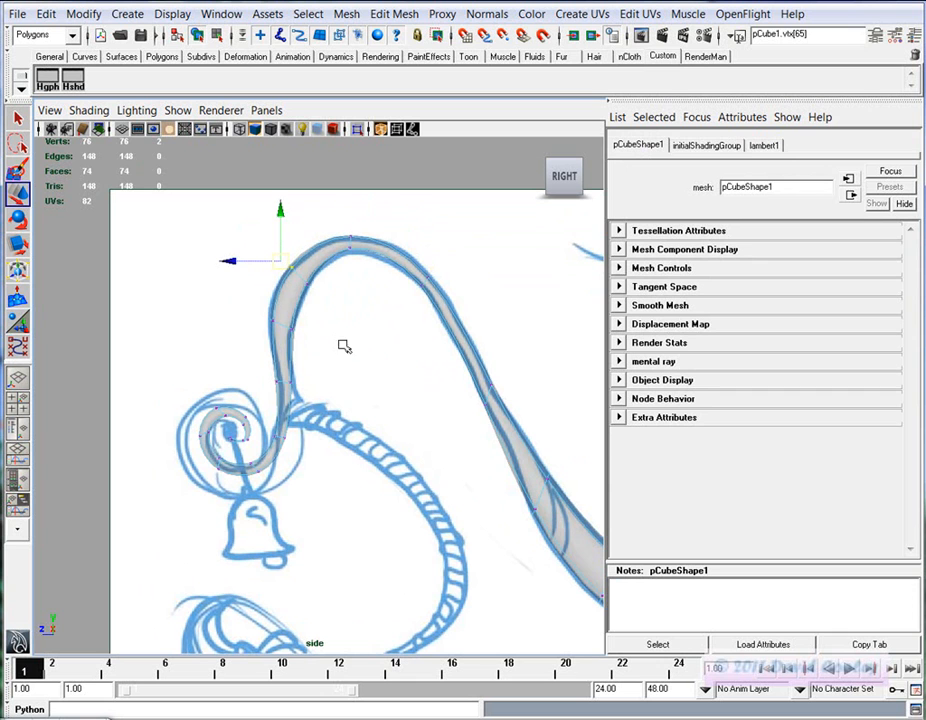
Move the vertices at the base of the neck and along the underside of the spiral outward onto the sketched curl
middle_click_drag(320, 400, 358, 360, "alt")
right_click_drag(361, 359, 452, 379, "alt")
left_click_drag(310, 379, 303, 375)
middle_click_drag(336, 452, 374, 457)
right_click_drag(374, 457, 402, 438, "alt")
left_click_drag(357, 395, 355, 392)
middle_click_drag(400, 480, 402, 519)
left_click_drag(285, 400, 284, 399)
middle_click_drag(311, 454, 290, 466)
Move the vertices on the spiral's outer side, crest and inner turn outward toward the sketched curl
left_click_drag(308, 380, 308, 381)
middle_click_drag(310, 407, 297, 409)
left_click_drag(326, 353, 326, 354)
middle_click_drag(310, 381, 312, 361)
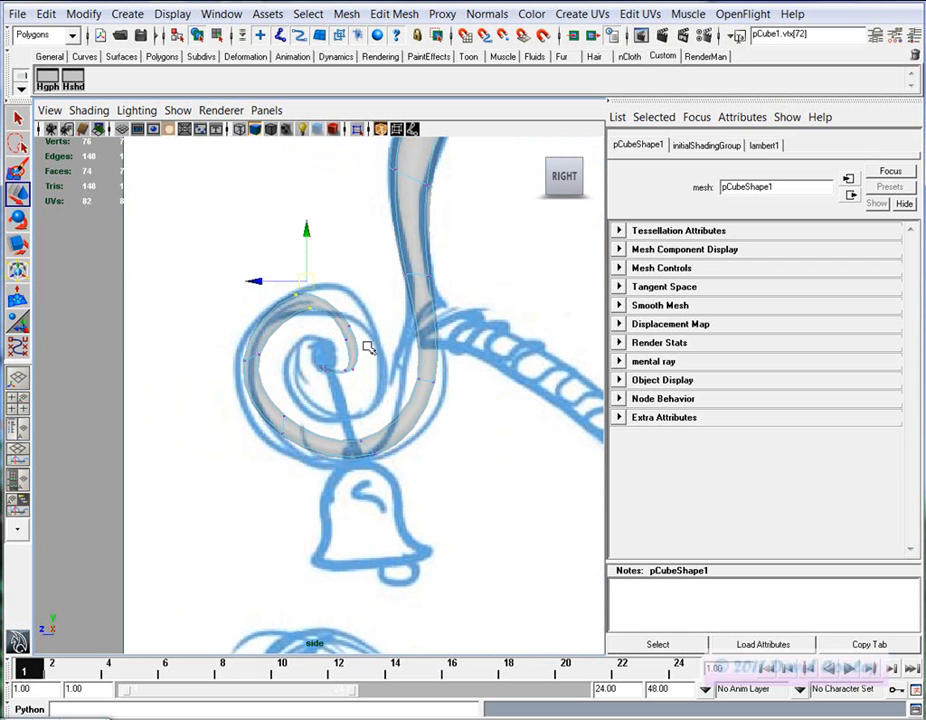
left_click_drag(335, 316, 336, 318)
middle_click_drag(347, 384, 372, 384)
key("space")
key("space")
left_click_drag(258, 434, 226, 416, "alt")
key("space")
key("space")
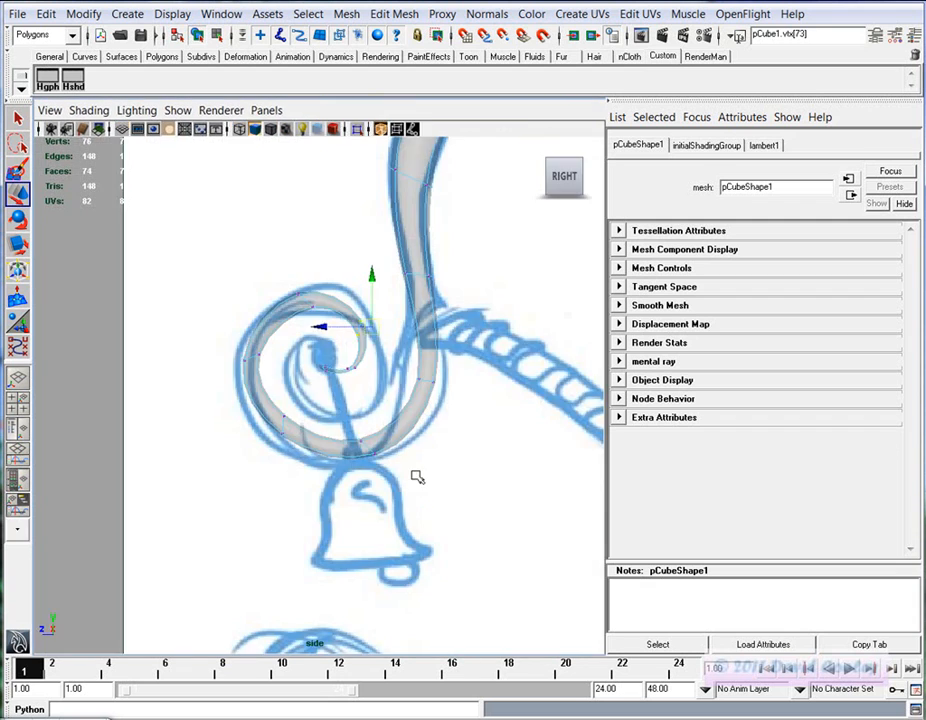
Select the face at the inner tip of the spiral and scale it up, mainly in height
middle_click_drag(418, 472, 239, 502, "alt")
middle_click_drag(155, 498, 310, 496, "alt")
right_click_drag(170, 488, 400, 487, "alt")
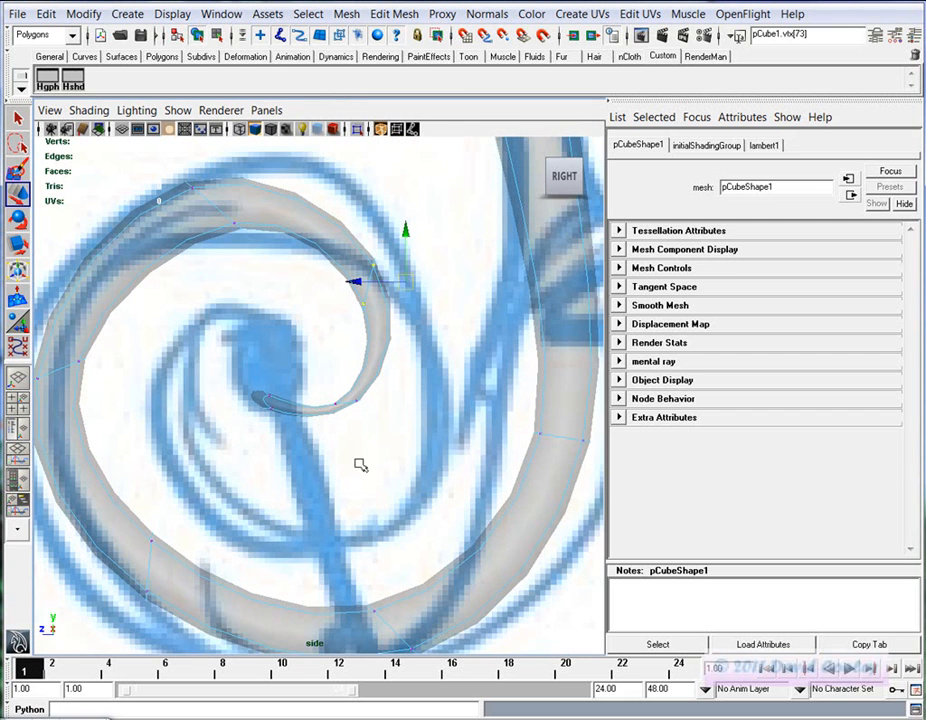
middle_click_drag(298, 443, 357, 421, "alt")
right_click(384, 388)
right_click(417, 358)
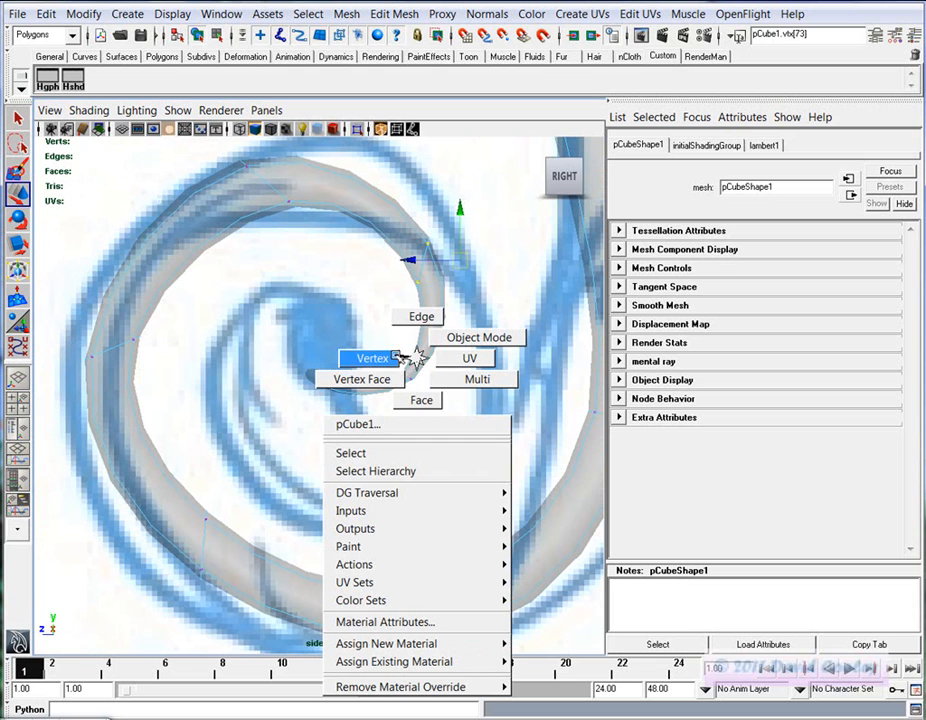
left_click(415, 398)
left_click_drag(330, 412, 290, 707)
key("r")
left_click_drag(213, 370, 190, 371)
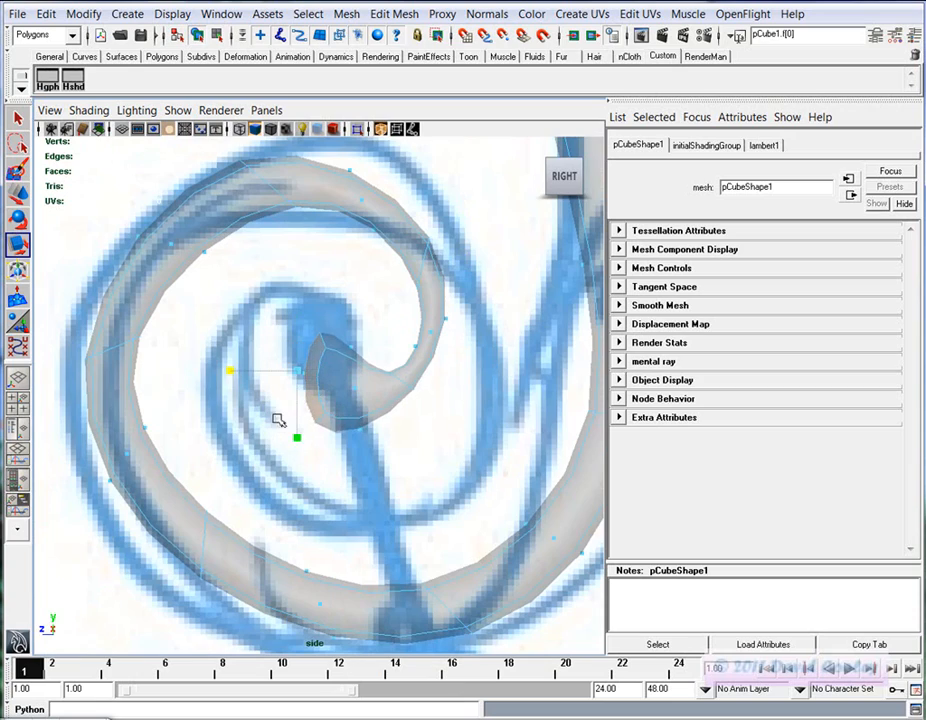
left_click_drag(295, 437, 295, 518)
In the perspective view, scale the spiral's end face wider so it forms a broad disc
key("space")
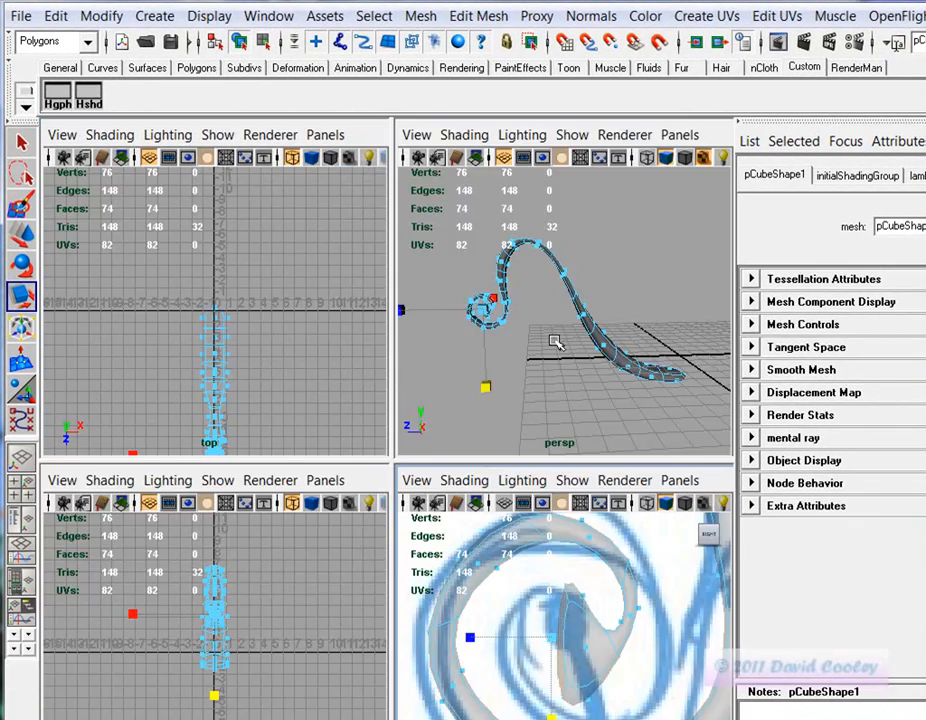
key("space")
middle_click_drag(256, 552, 398, 519, "alt")
right_click_drag(398, 519, 713, 529, "alt")
mouse_move(440, 535)
left_mouse_down("alt")
mouse_move(540, 541)
mouse_move(450, 515)
left_mouse_up("alt")
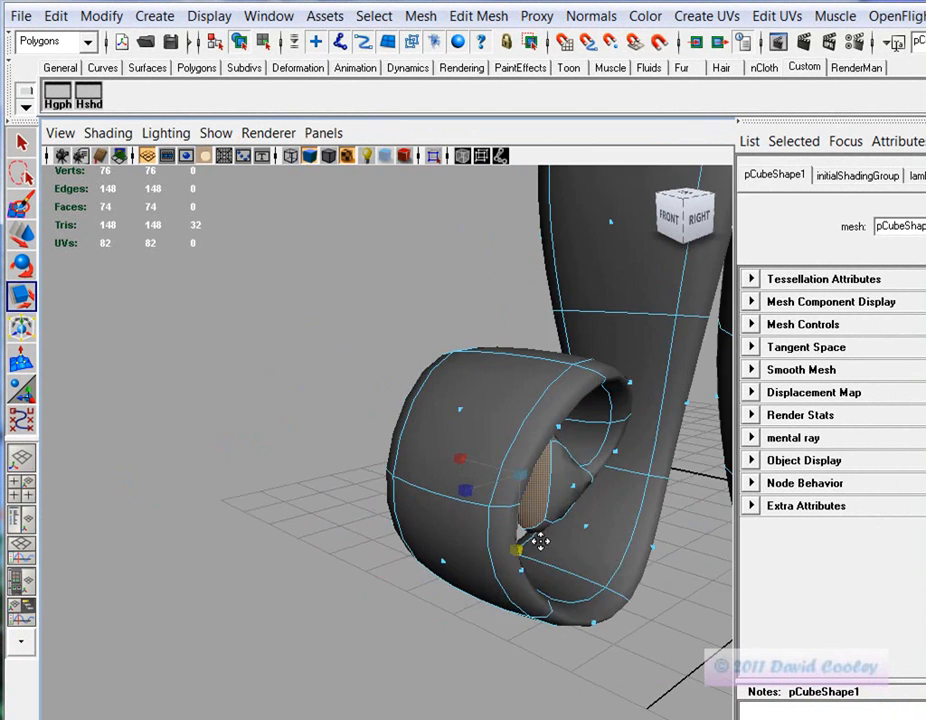
left_click_drag(335, 462, 252, 442)
left_click_drag(483, 565, 291, 519, "alt")
middle_click_drag(291, 519, 505, 578, "alt")
right_click_drag(505, 578, 595, 585, "alt")
left_click_drag(595, 585, 548, 577, "alt")
left_click_drag(457, 497, 545, 497)
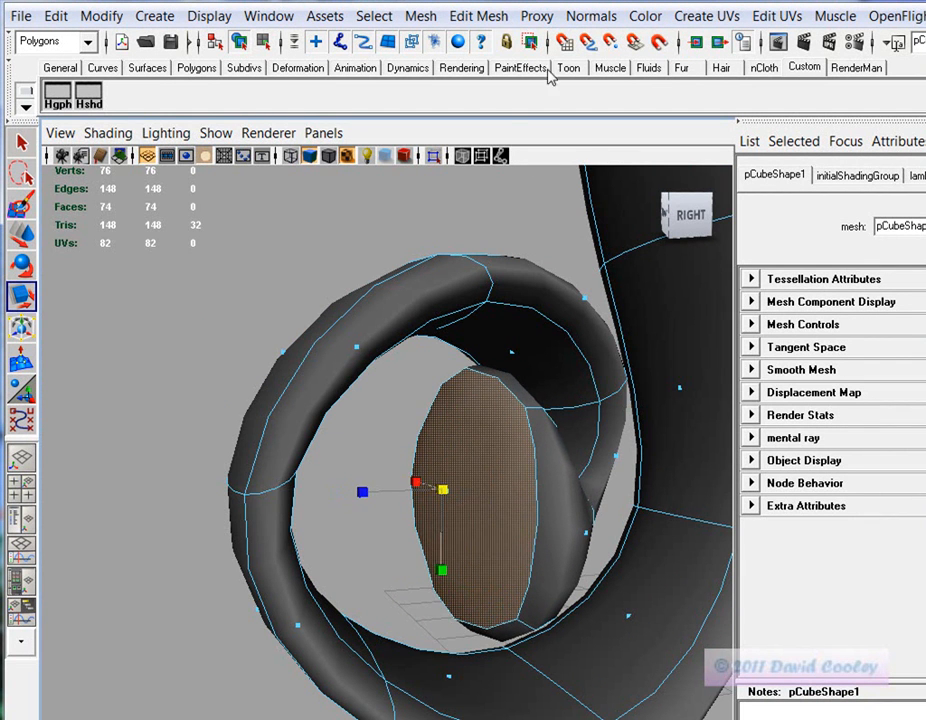
Extrude the spiral's end face four times, insetting it and pushing it inward to form a recessed hub
left_click(457, 17)
left_click(448, 83)
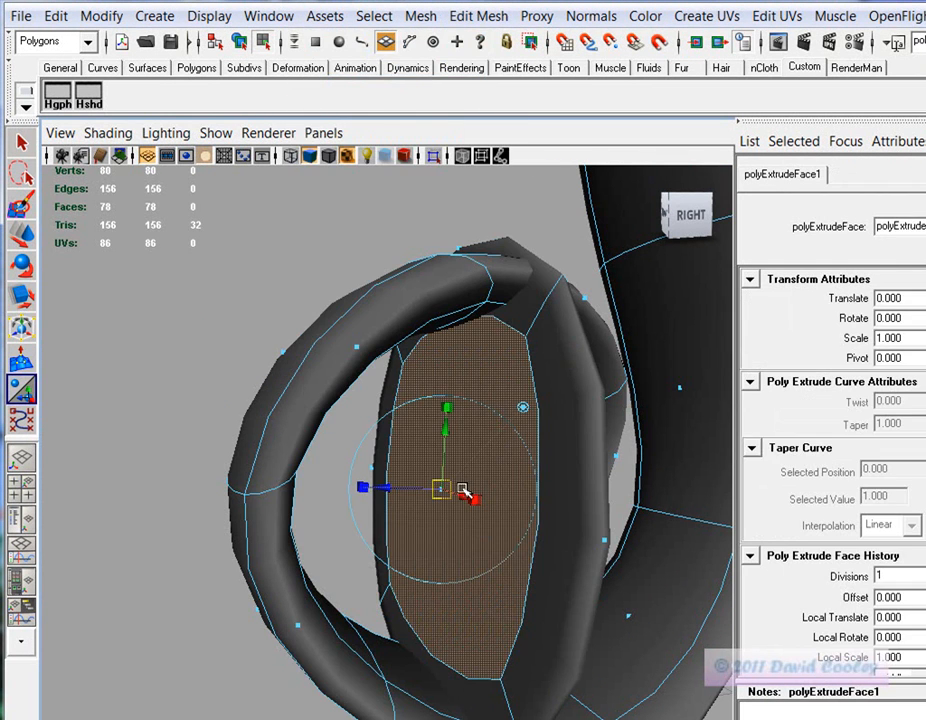
mouse_move(444, 488)
left_mouse_down()
mouse_move(411, 488)
mouse_move(426, 489)
left_mouse_up()
key("ctrl+e")
key("g")
key("g")
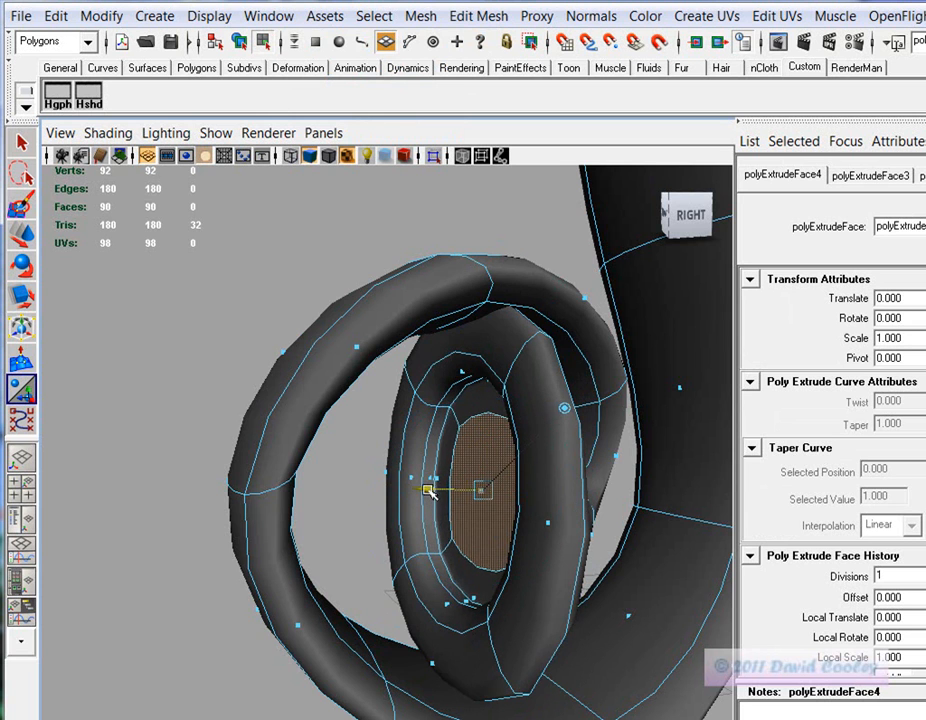
Select the edge loop at the top of the spiral and move it in the side view onto the sketched curl
left_click_drag(542, 504, 488, 482, "alt")
right_click(440, 410)
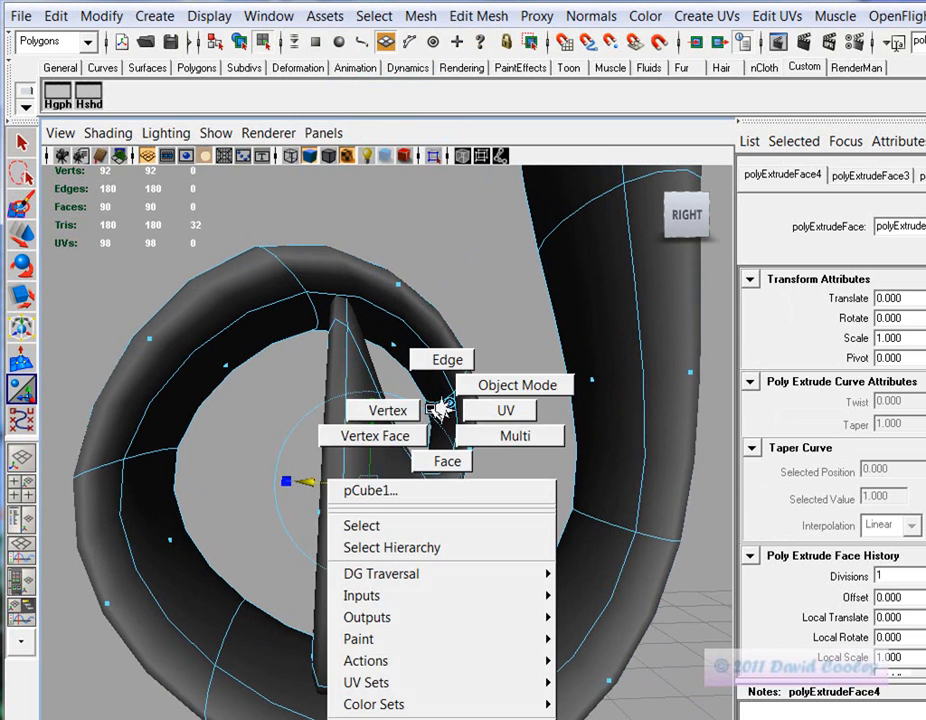
right_click_drag(440, 410, 395, 408)
left_click_drag(395, 407, 465, 391, "alt")
key("space")
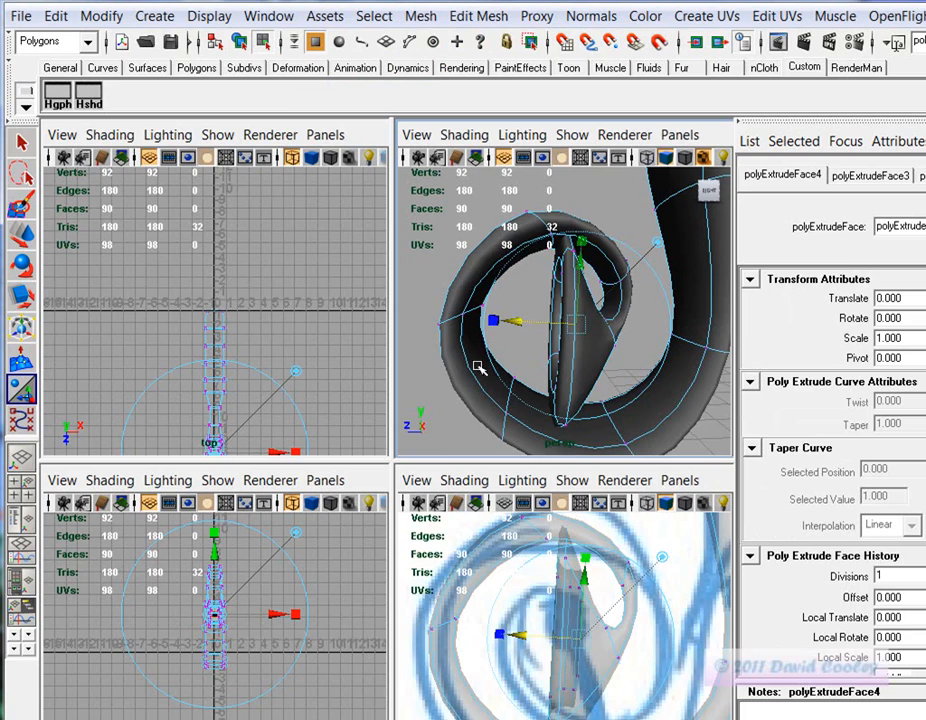
left_click_drag(523, 230, 428, 389, "alt")
key("space")
left_click(310, 378)
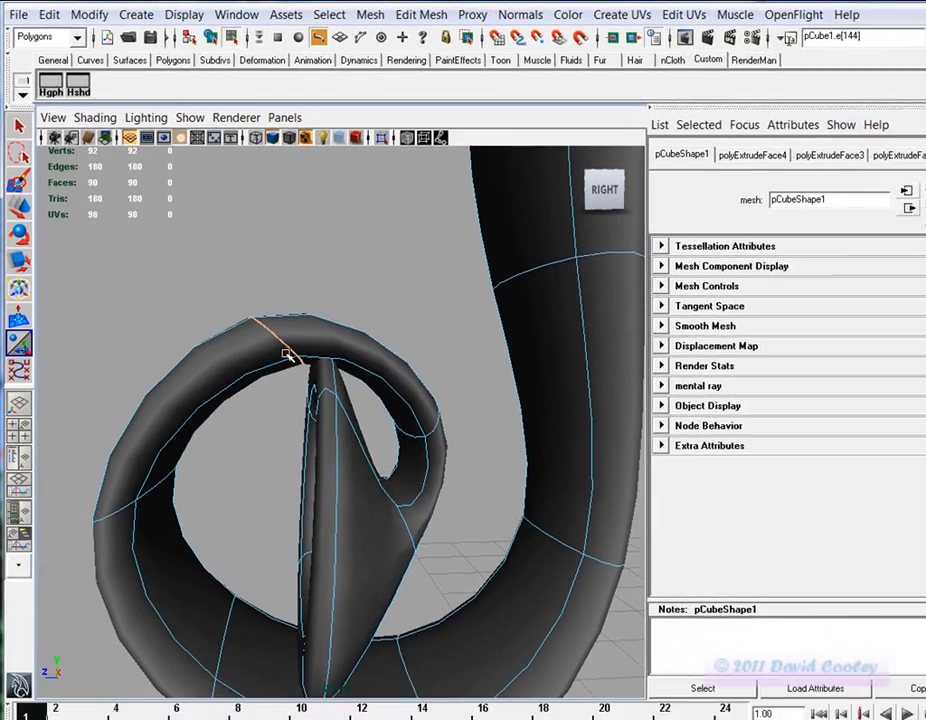
key("space")
key("space")
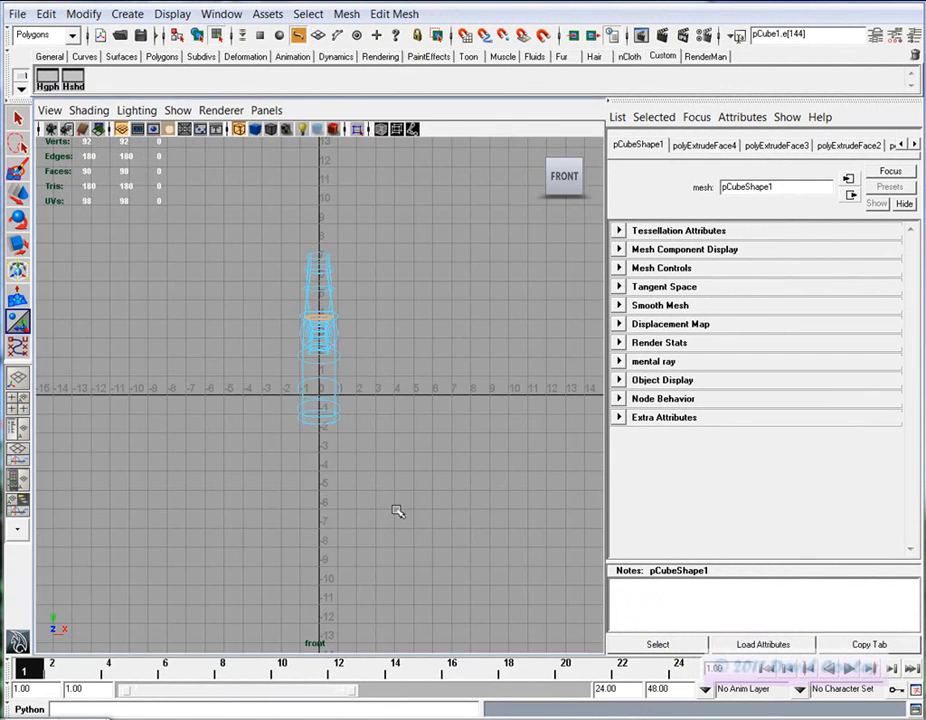
key("space")
key("space")
middle_click_drag(306, 508, 303, 546, "alt")
key("w")
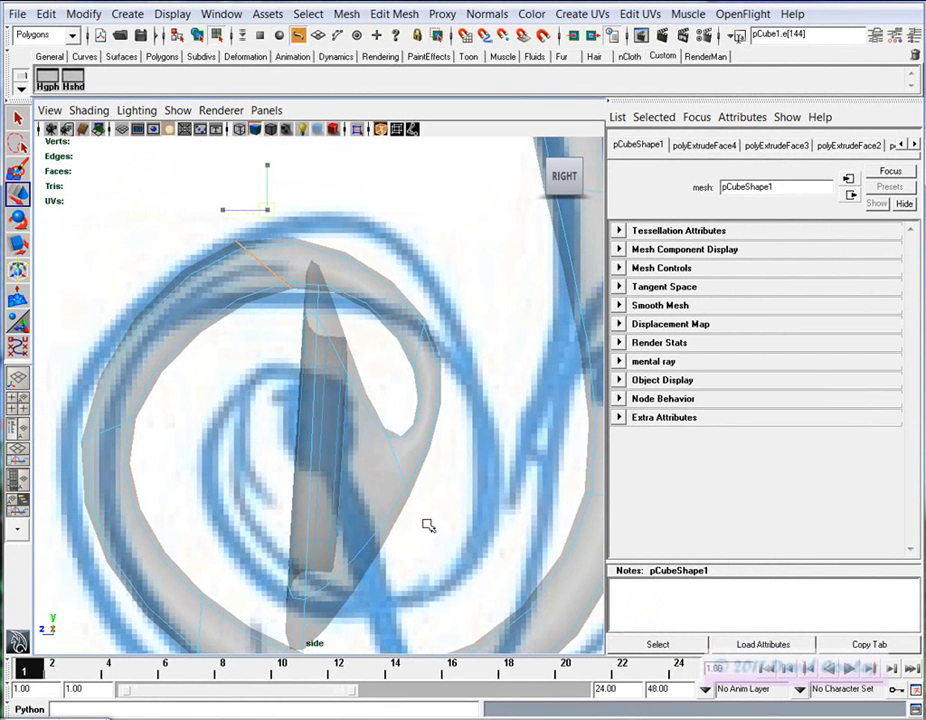
middle_click_drag(434, 481, 458, 425)
Move the edge loop on the spiral's inner turn outward onto the sketched line
left_click(423, 342)
left_click(409, 463)
key("e")
key("r")
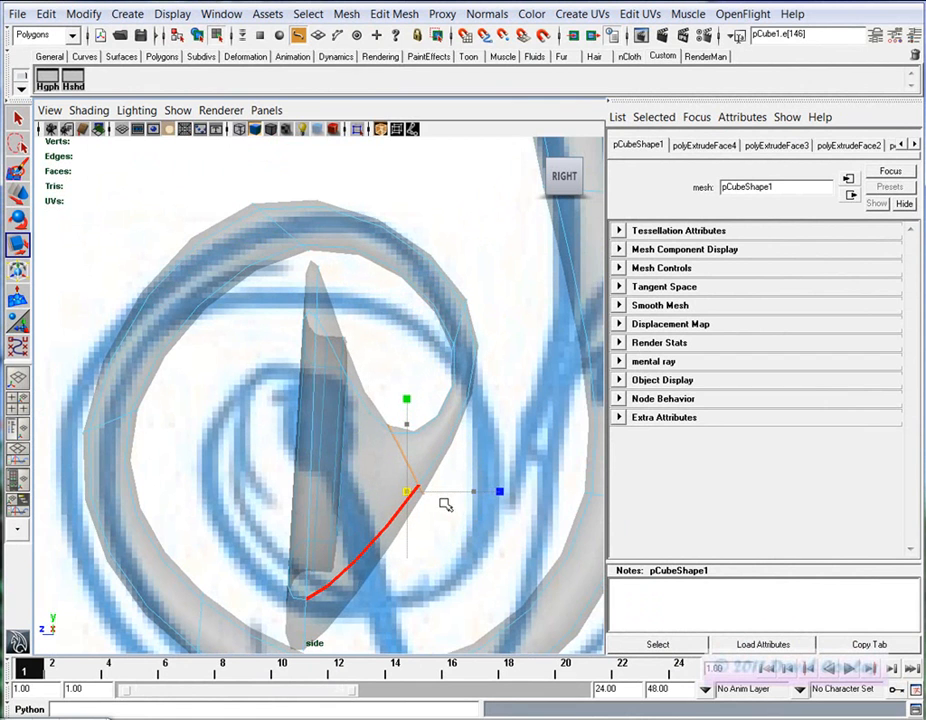
key("e")
left_click(446, 445)
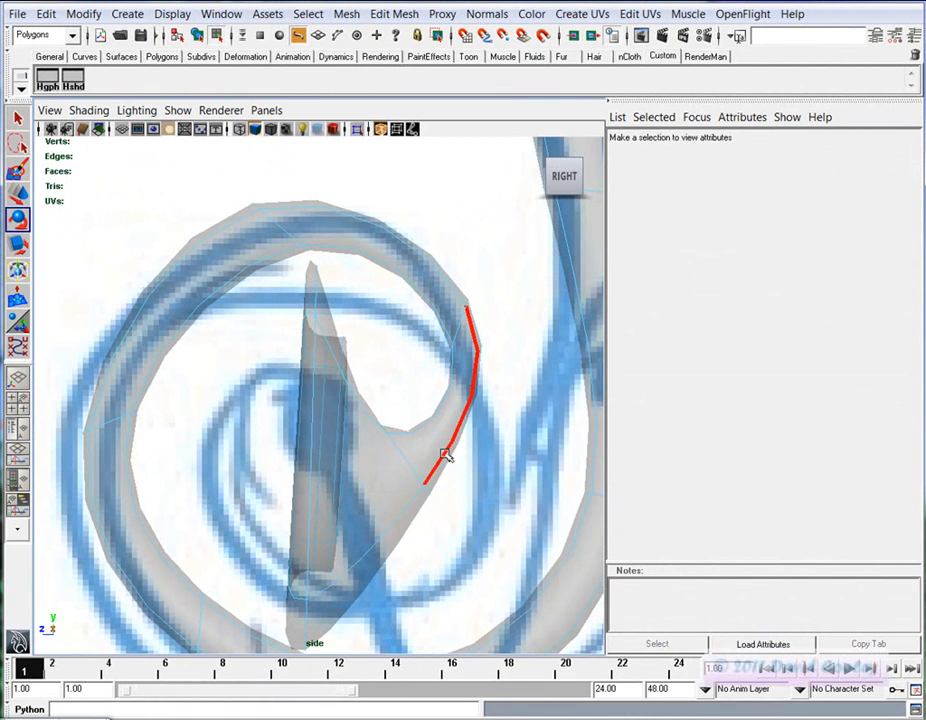
Select the edge loop where the spiral narrows before the hub and rotate it to follow the curl
key("space")
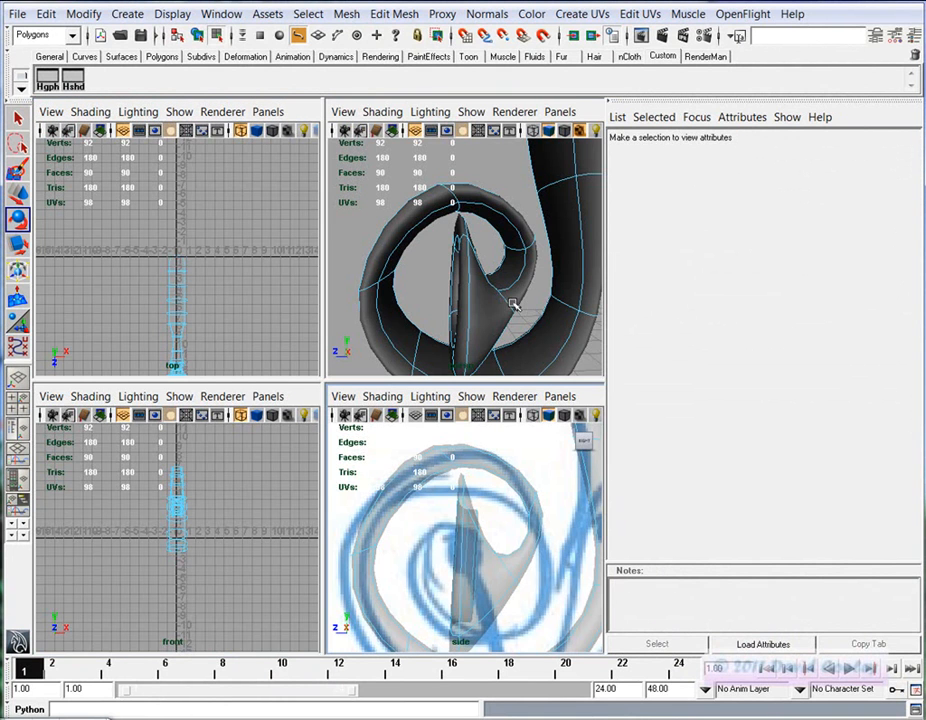
left_click(508, 300)
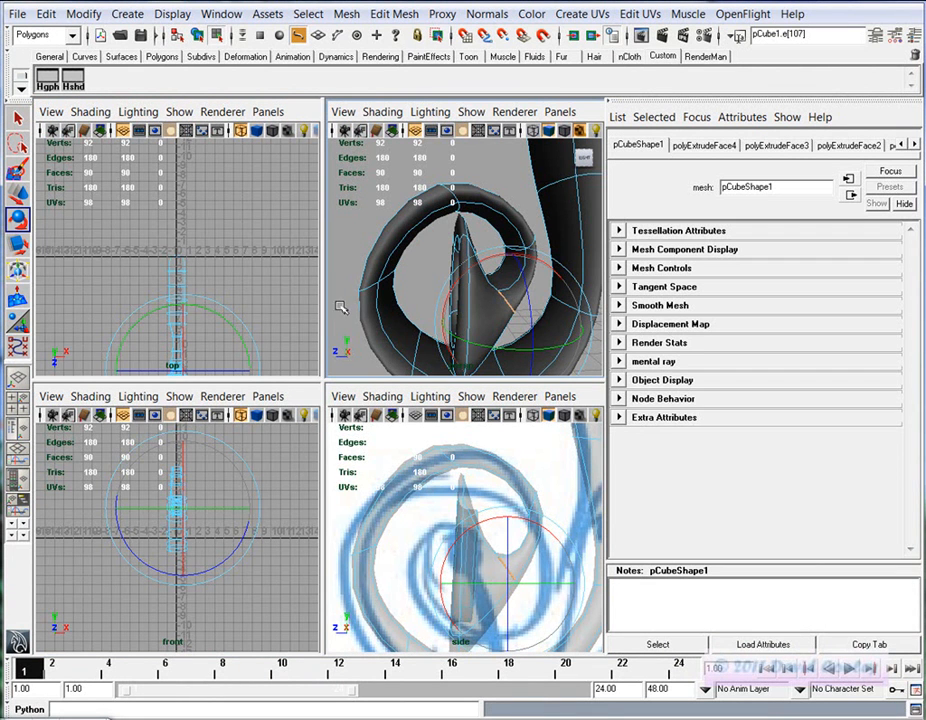
left_click_drag(477, 275, 554, 320, "alt")
left_click(554, 320)
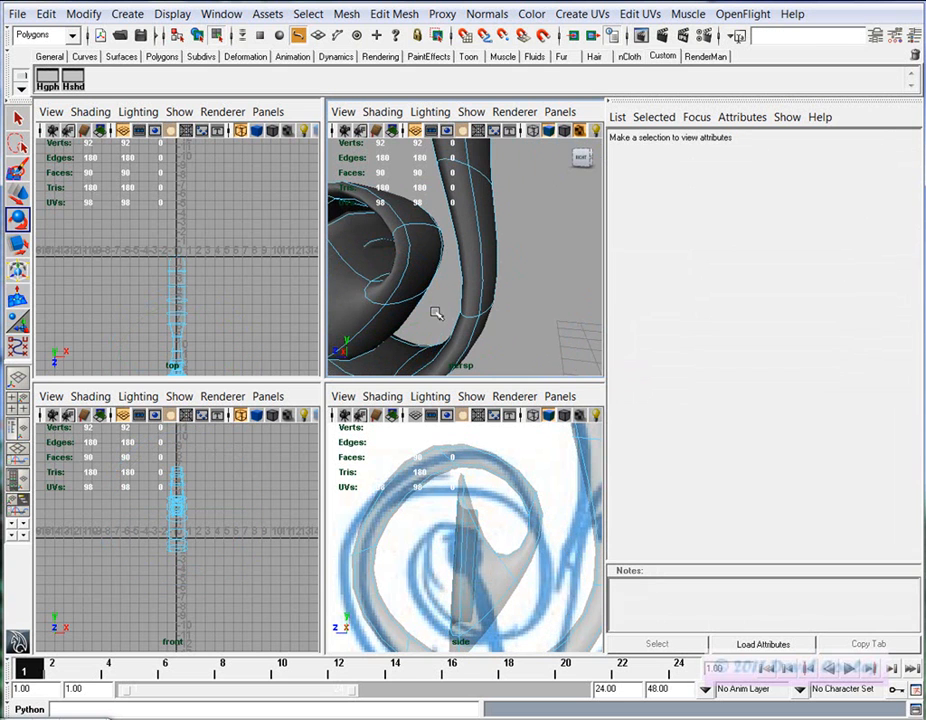
left_click_drag(442, 314, 422, 302, "alt")
left_click(399, 311)
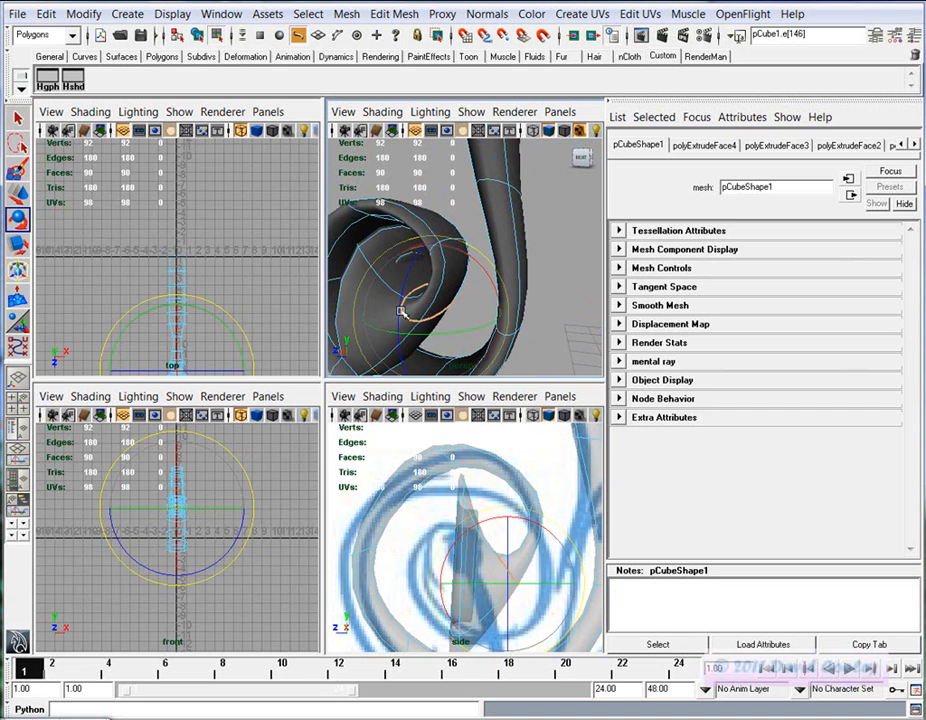
left_click_drag(478, 260, 500, 309)
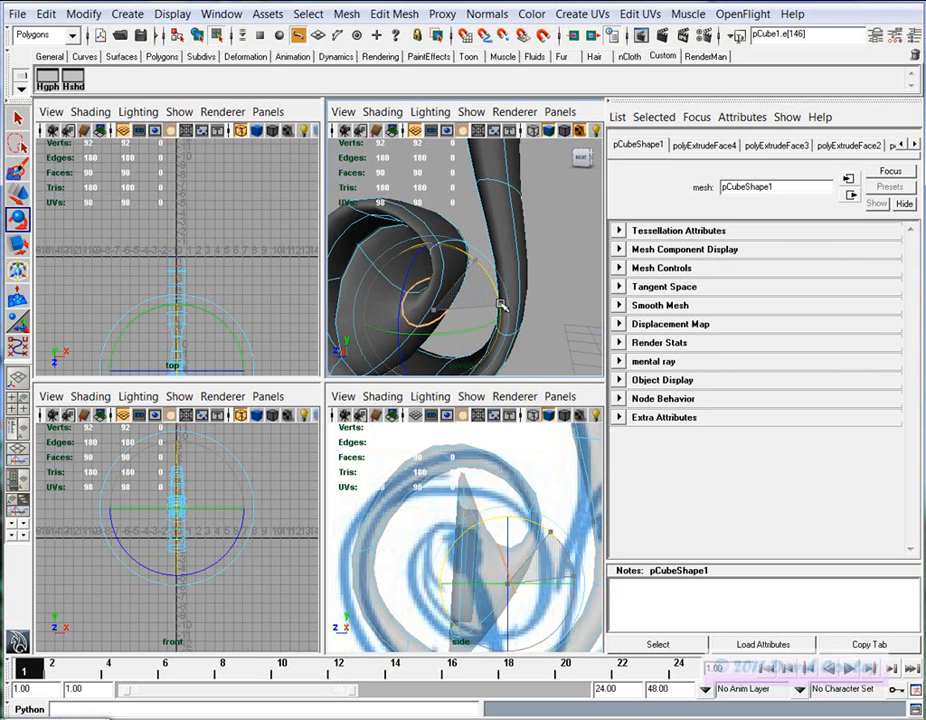
Rotate the neighbouring edge loop on the spiral's inner turn to align it with the curl, and clear the selection
left_click(452, 226)
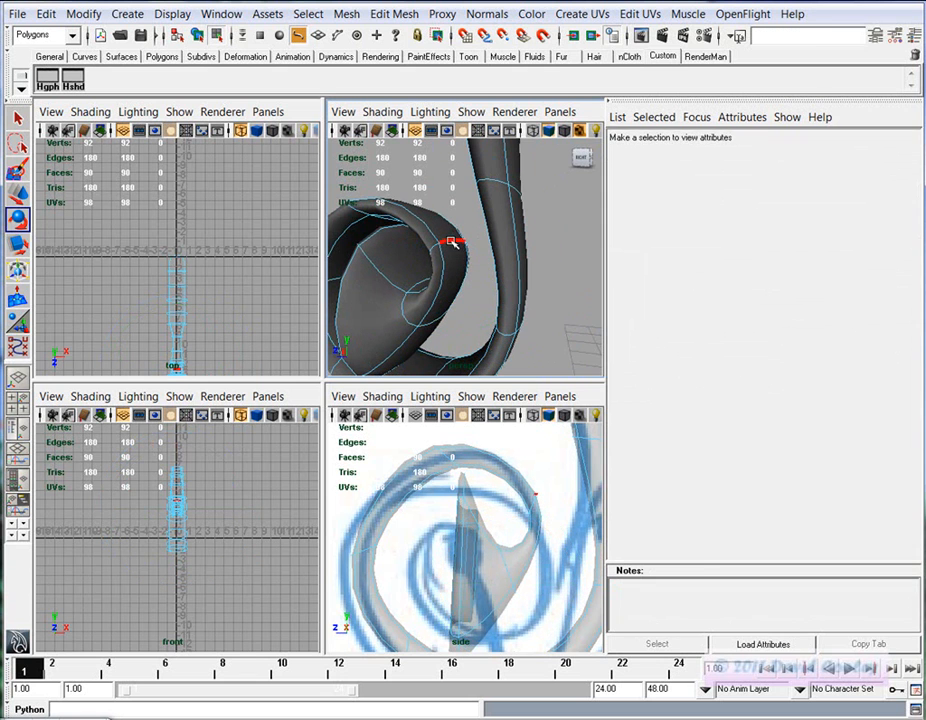
left_click(454, 243)
left_click_drag(523, 208, 541, 261)
left_click(561, 317)
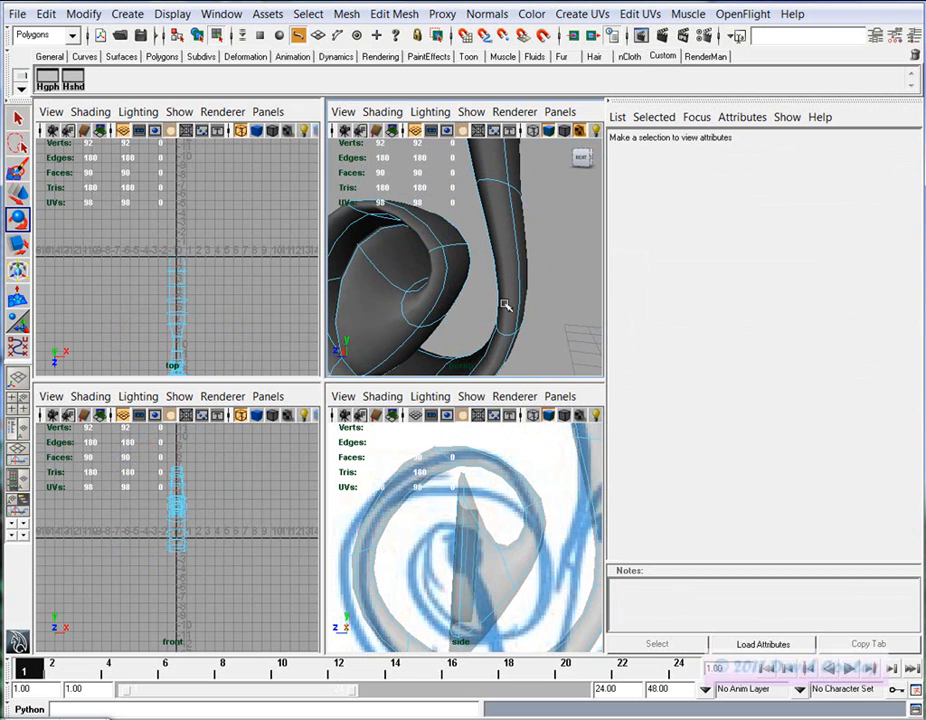
Examine the spiral, its hub edge loops and the whole neck from several angles in the perspective view
left_click_drag(500, 308, 521, 304, "alt")
key("space")
left_click_drag(438, 389, 459, 385, "alt")
scroll(399, 412, "down", 5)
double_click(454, 328)
left_click(425, 313)
left_click_drag(425, 313, 371, 296, "alt")
double_click(365, 291)
left_click_drag(434, 424, 260, 458, "alt")
left_click(407, 455)
middle_click_drag(260, 458, 405, 463, "alt")
right_click_drag(405, 463, 546, 473, "alt")
left_click_drag(546, 473, 523, 465, "alt")
right_click_drag(523, 465, 445, 455, "alt")
left_click_drag(445, 455, 415, 457, "alt")
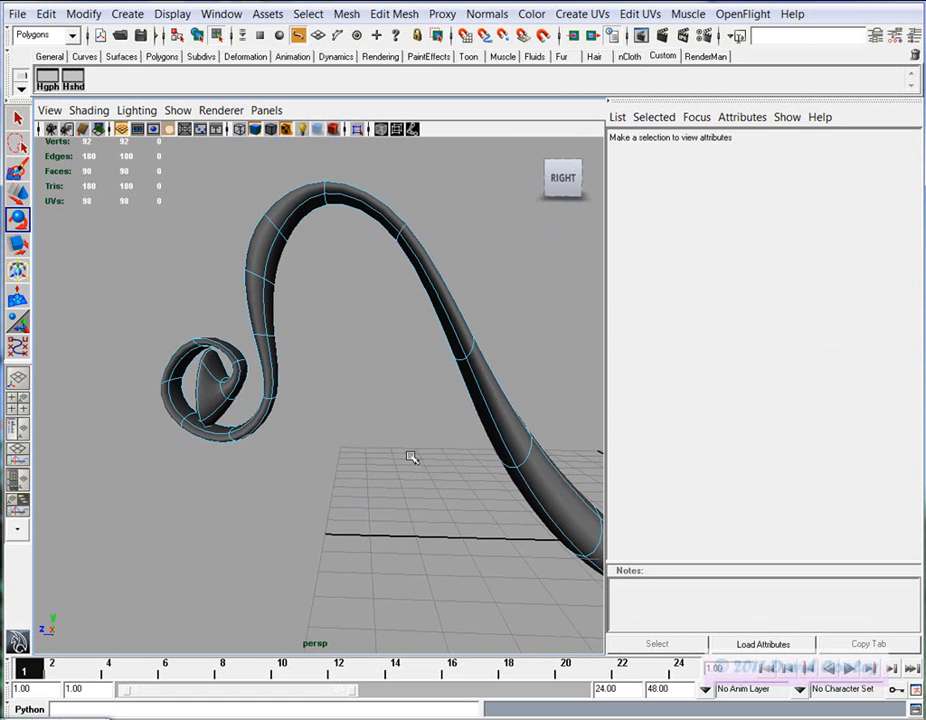
Save the scene and show the frame's low rear end beside the sketched rear wheel in the side view
key("ctrl+s")
key("space")
key("space")
scroll(420, 537, "down", 9)
middle_click_drag(540, 583, 389, 518, "alt")
right_click_drag(389, 518, 295, 500, "alt")
middle_click_drag(386, 505, 200, 478, "alt")
middle_click_drag(351, 497, 290, 508, "alt")
mouse_move(300, 507)
right_mouse_down("alt")
mouse_move(323, 534)
mouse_move(237, 479)
right_mouse_up("alt")
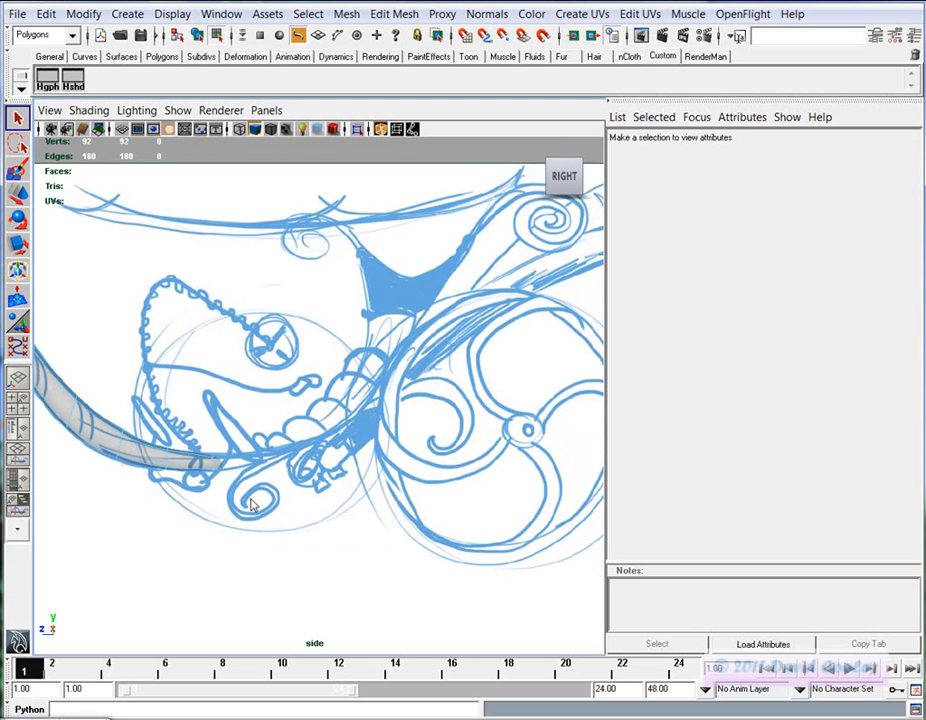
middle_click_drag(252, 507, 287, 497, "alt")
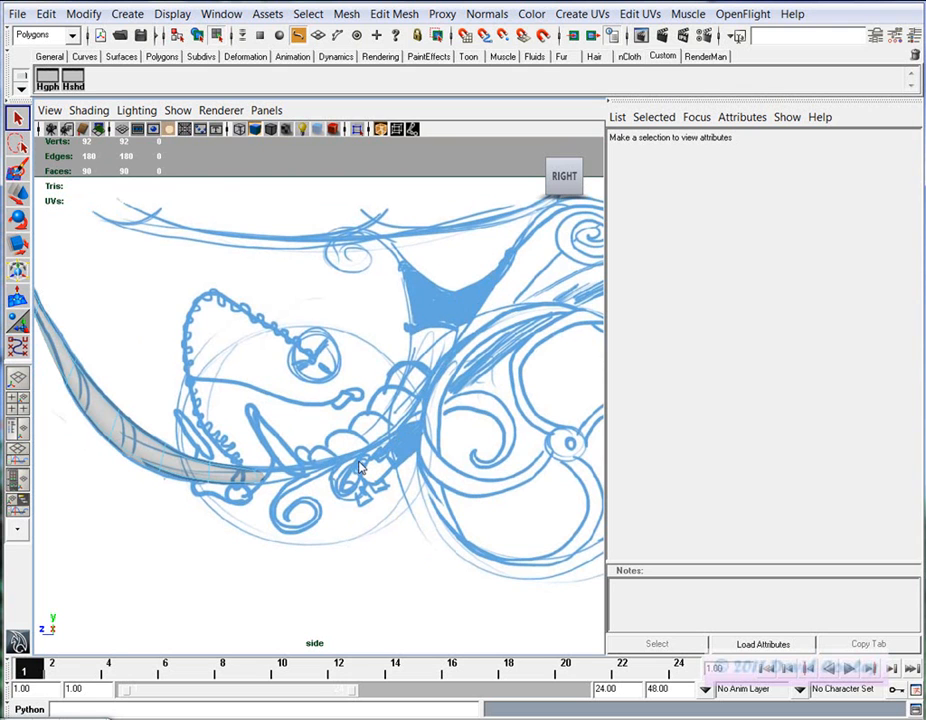
Extrude the frame's low rear end face in two segments along the sketched curve, past the start of the small spiral
right_click_drag(254, 478, 257, 448)
left_click_drag(257, 453, 256, 452)
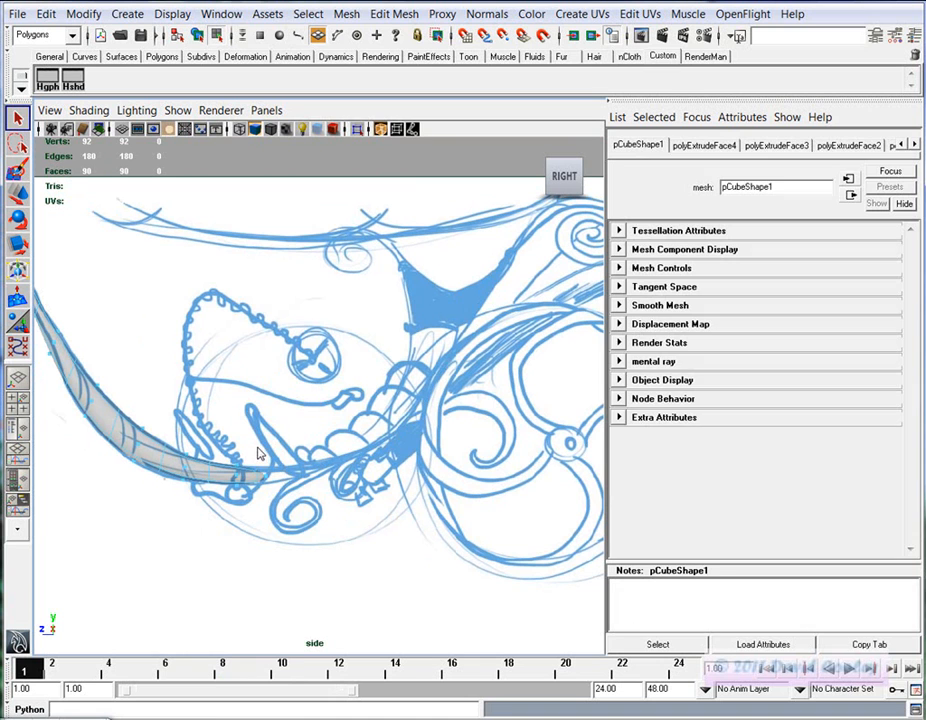
left_click(392, 14)
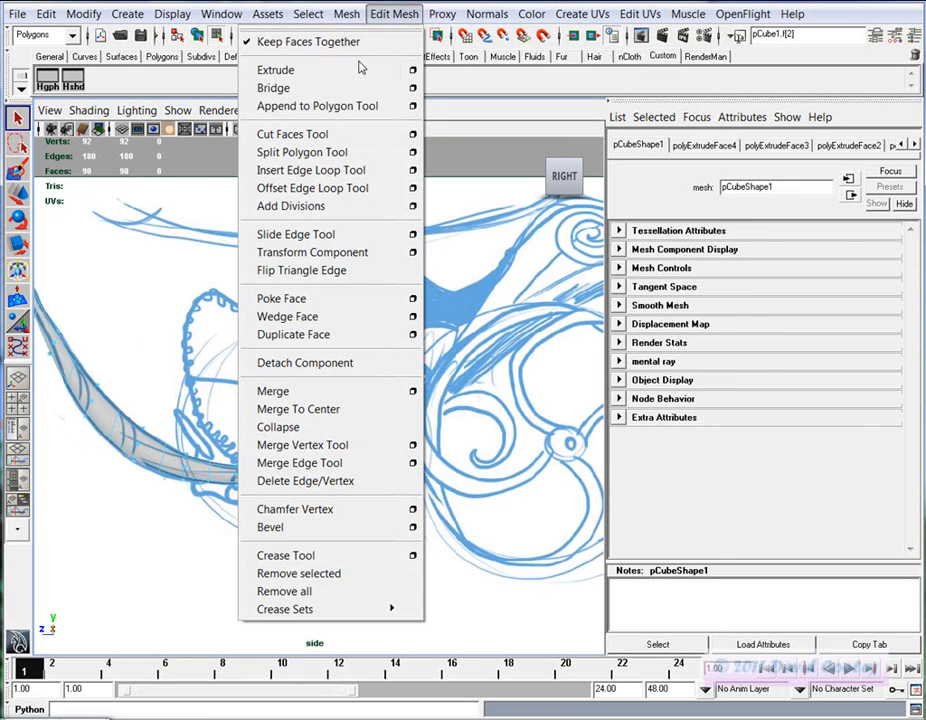
left_click(258, 68)
key("w")
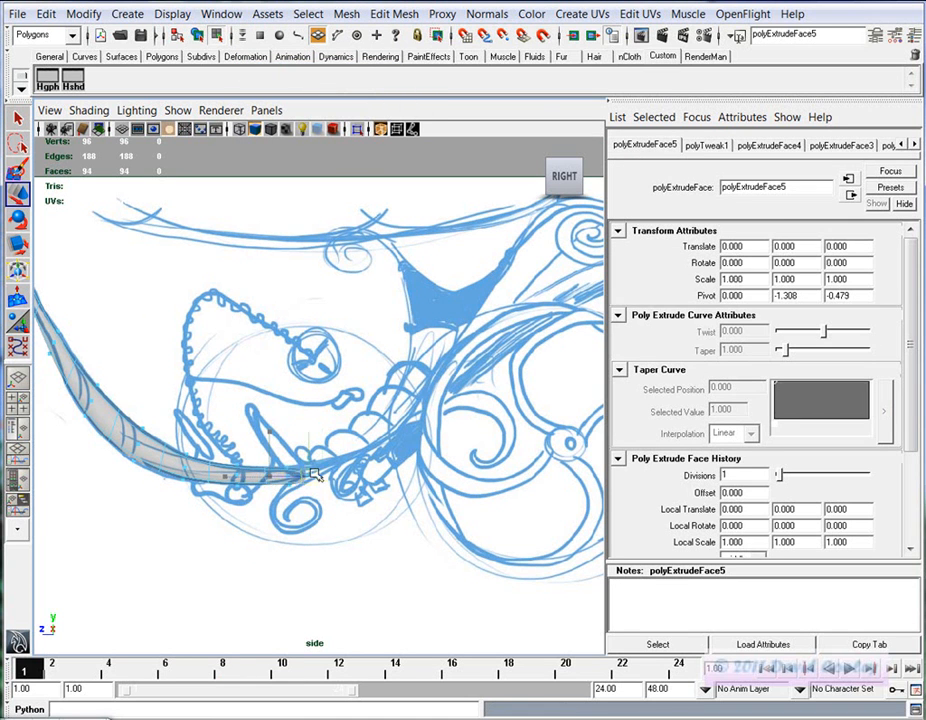
left_click_drag(413, 407, 423, 459)
scroll(317, 468, "up", 5)
key("ctrl+e")
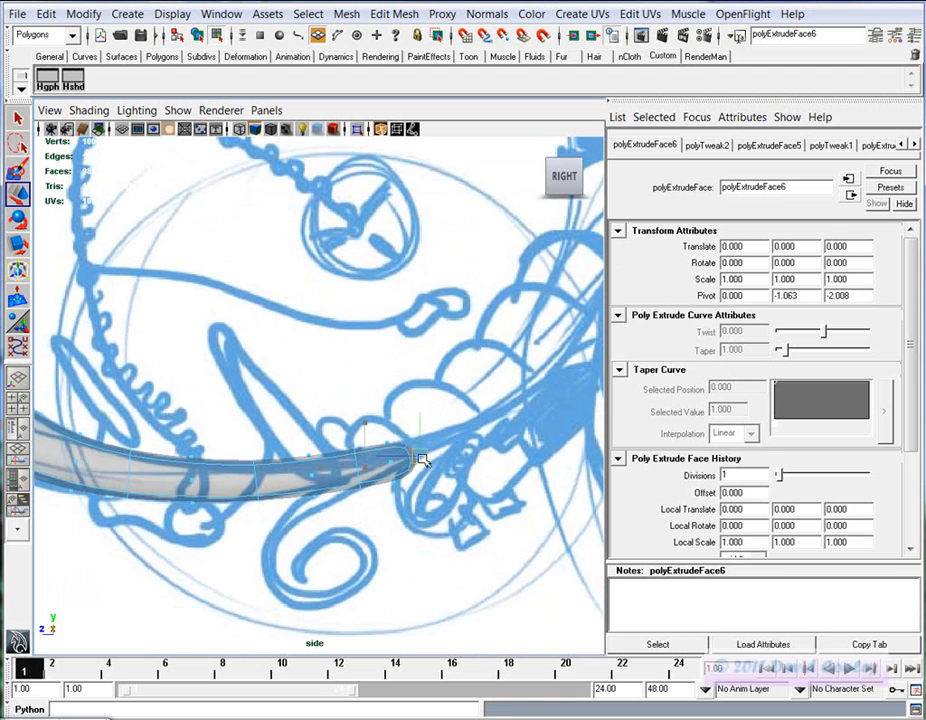
Extrude the underside face above the sketched small spiral downward as a branch and adjust the vertices at its base
left_click(388, 481)
right_click_drag(300, 463, 464, 460, "alt")
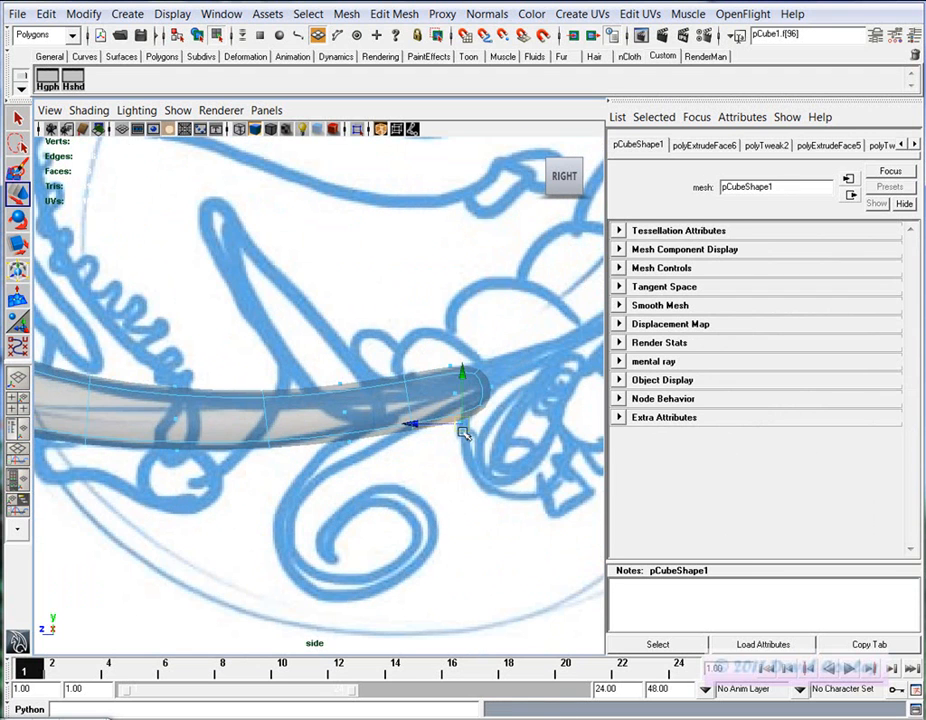
left_click_drag(462, 424, 352, 488)
key("ctrl+e")
right_click_drag(411, 405, 355, 405)
left_click_drag(437, 530, 335, 330)
middle_click_drag(422, 470, 429, 467)
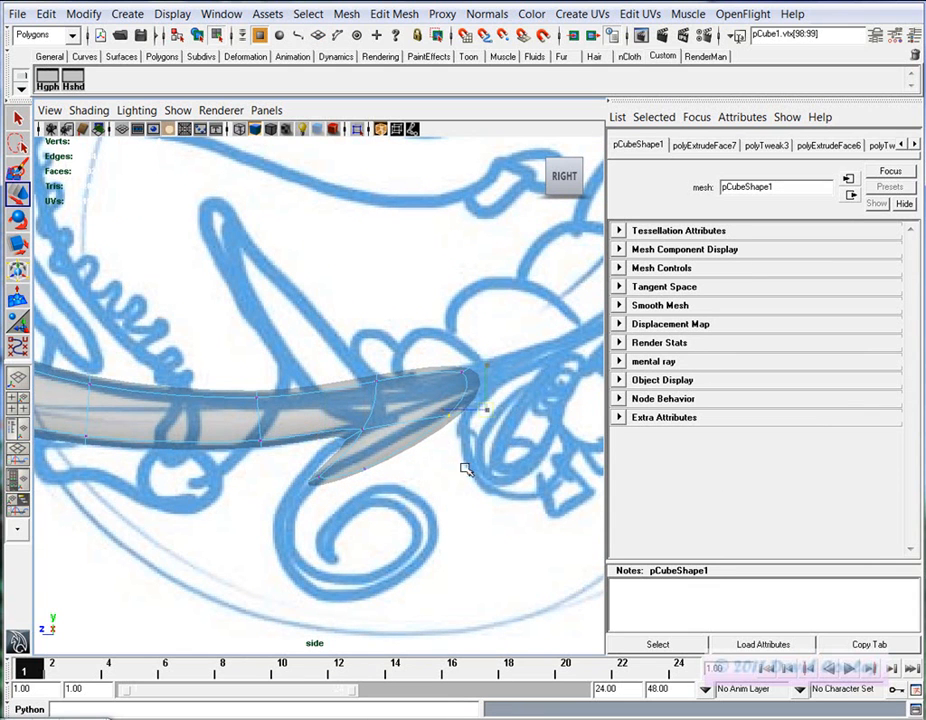
Extrude the frame's rear end face in one long segment up to the sketched seat support beside the rear wheel
right_click(447, 370)
left_click(508, 391)
left_click_drag(473, 358, 471, 355)
middle_click_drag(510, 427, 434, 447, "alt")
key("g")
scroll(391, 497, "down", 6)
middle_click_drag(391, 484, 535, 339, "alt")
key("w")
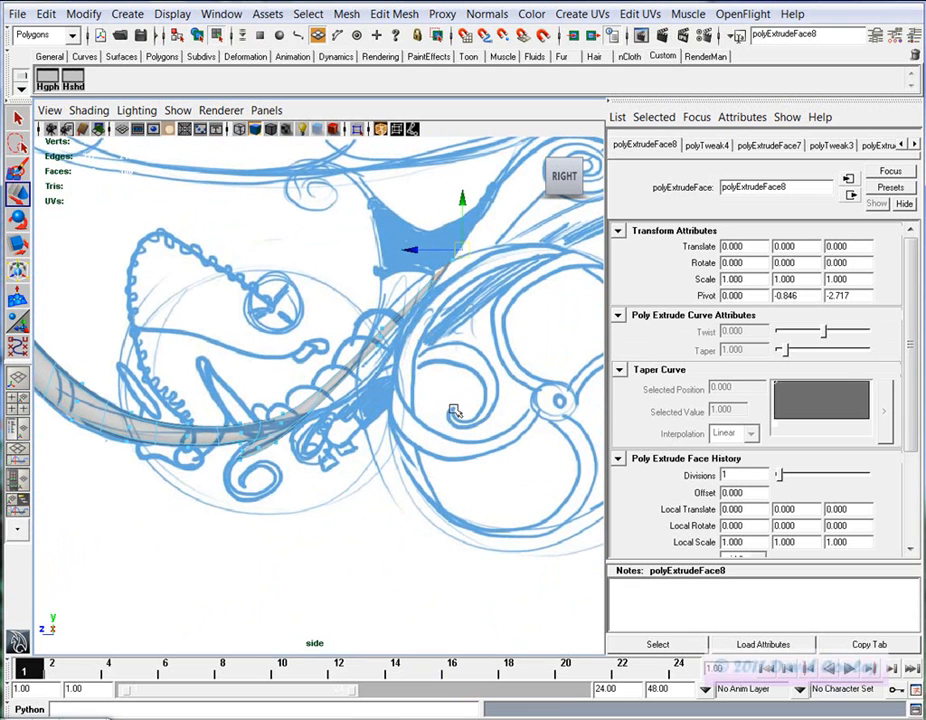
Return to object selection, turn off X-ray shading in the side view, and hide the Attribute Editor
key("F8")
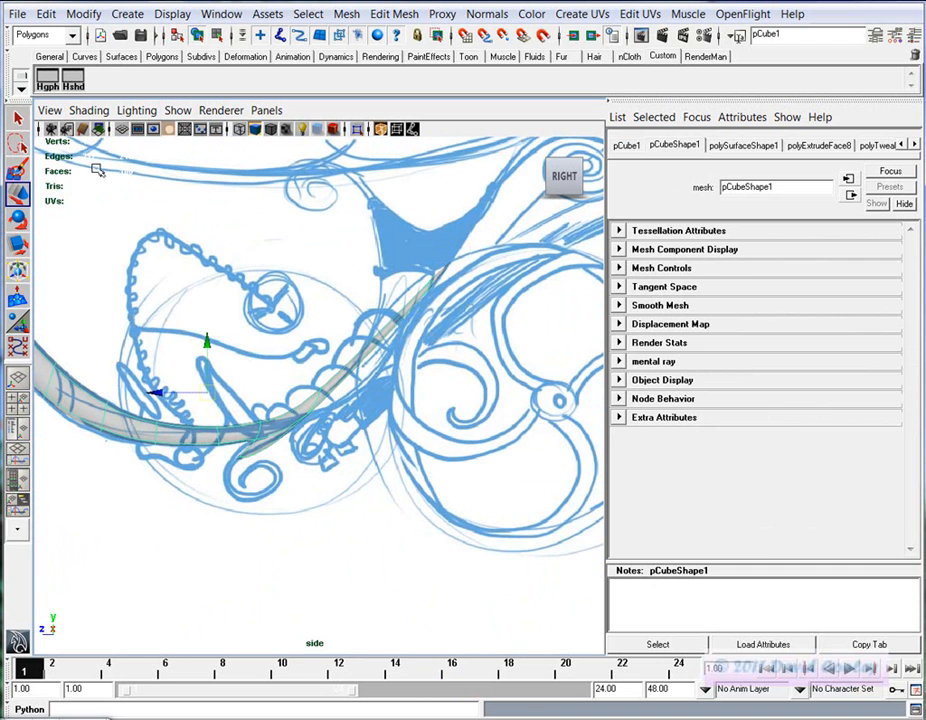
left_click(86, 110)
left_click(112, 324)
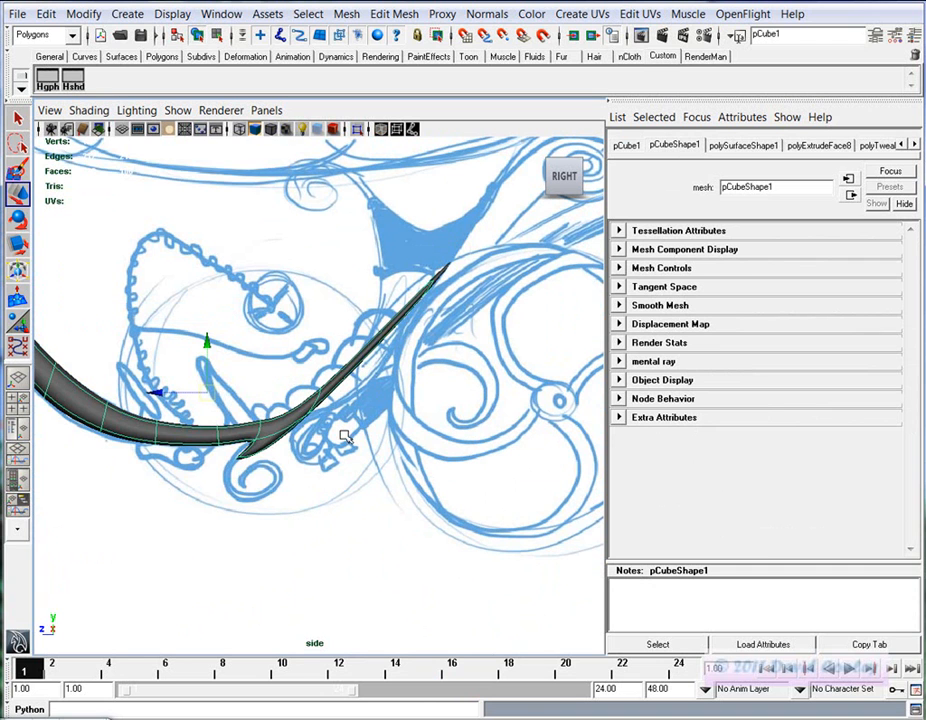
right_click_drag(332, 432, 432, 434, "alt")
mouse_move(432, 434)
middle_mouse_down("alt")
mouse_move(473, 446)
mouse_move(390, 459)
middle_mouse_up("alt")
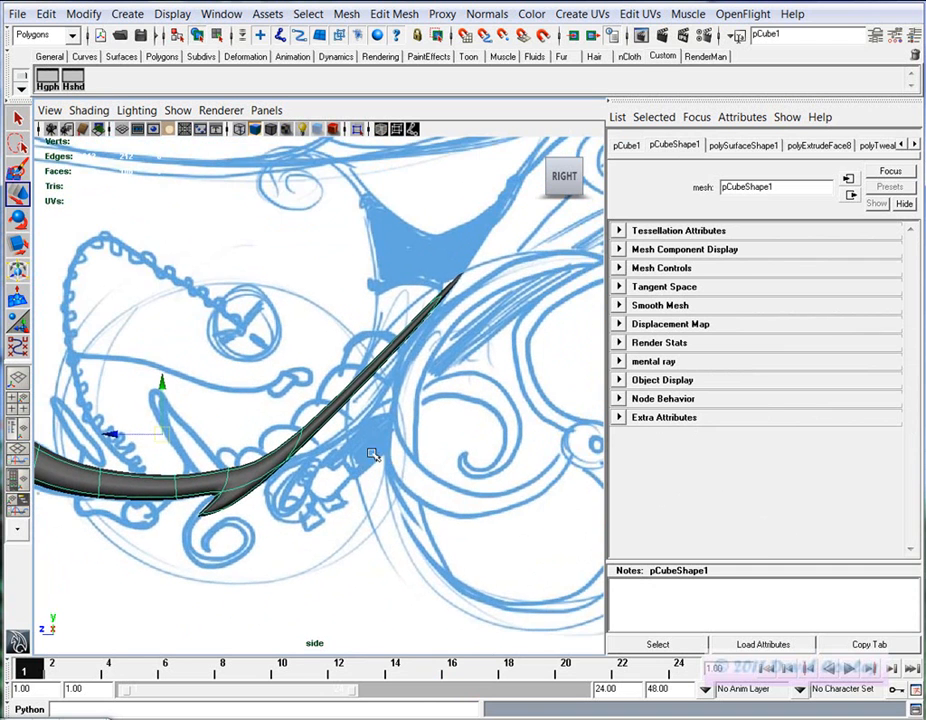
key("ctrl+a")
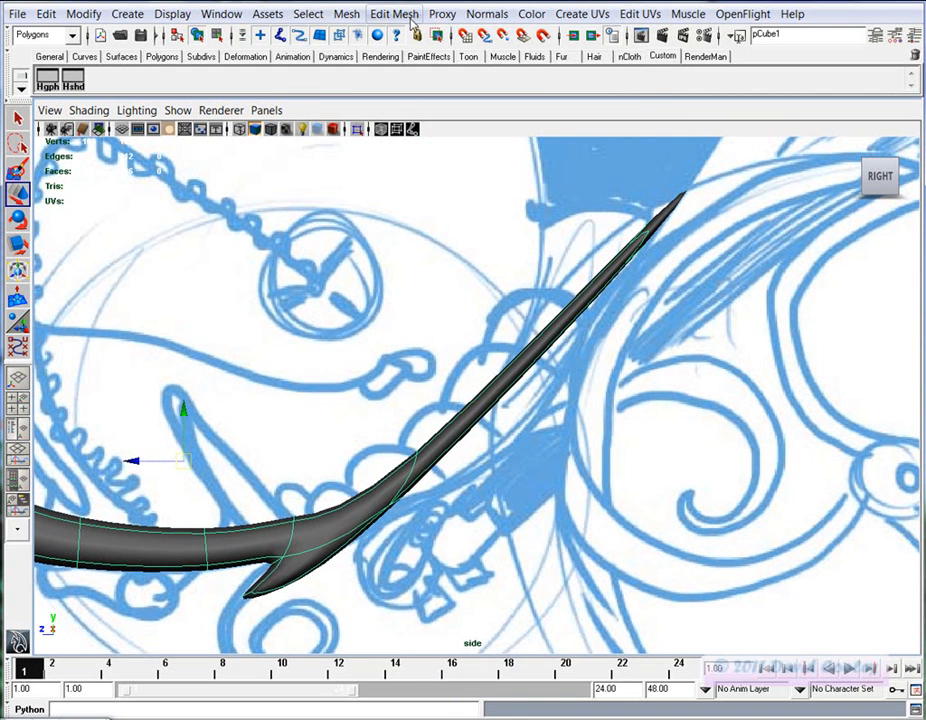
Cut across the long, straight rear section of the frame at three places with the Cut Faces Tool
left_click(405, 15)
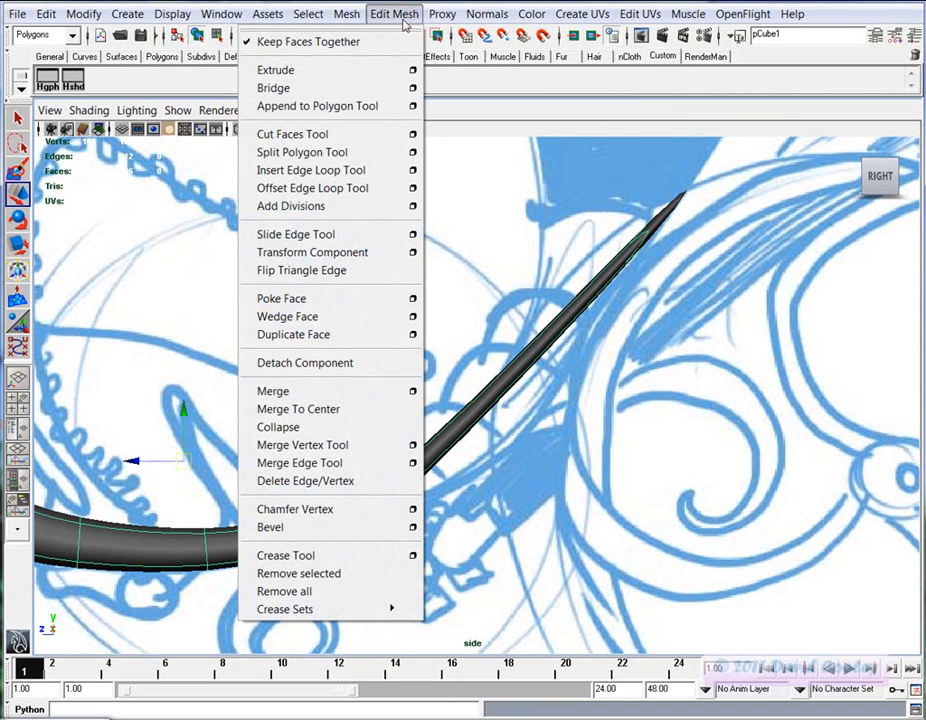
left_click(336, 141)
scroll(517, 486, "down", 5)
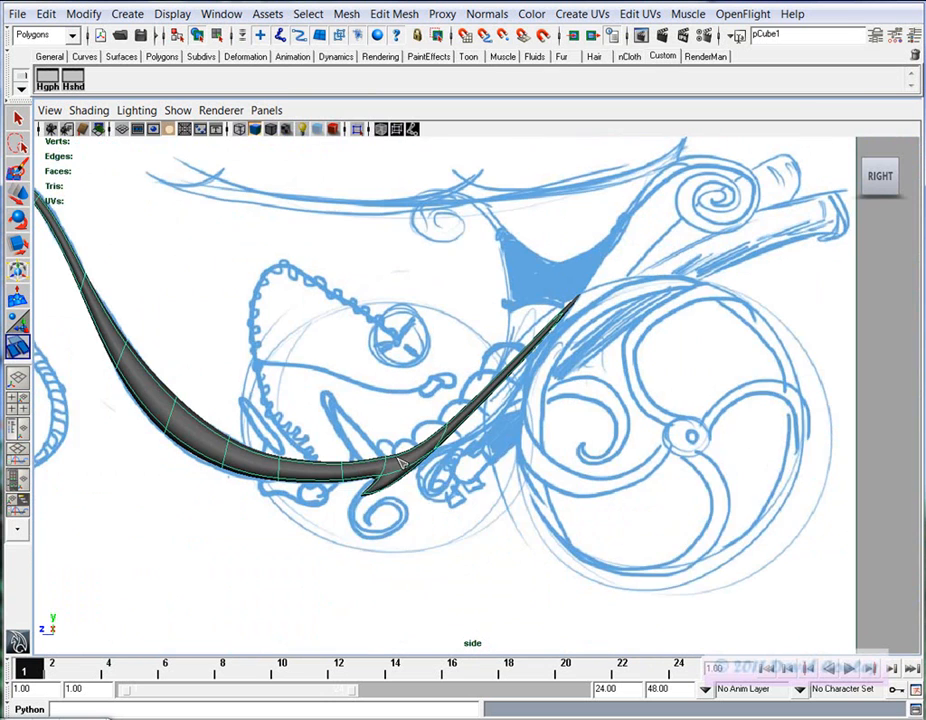
middle_click_drag(498, 488, 476, 489, "alt")
left_click_drag(483, 383, 522, 450)
left_click_drag(495, 310, 558, 382)
left_click_drag(547, 292, 600, 356)
Move the vertex rows of the rear section's new cuts so the frame bends along the sketched curve toward the seat
key("w")
right_click(580, 331)
left_click(533, 330)
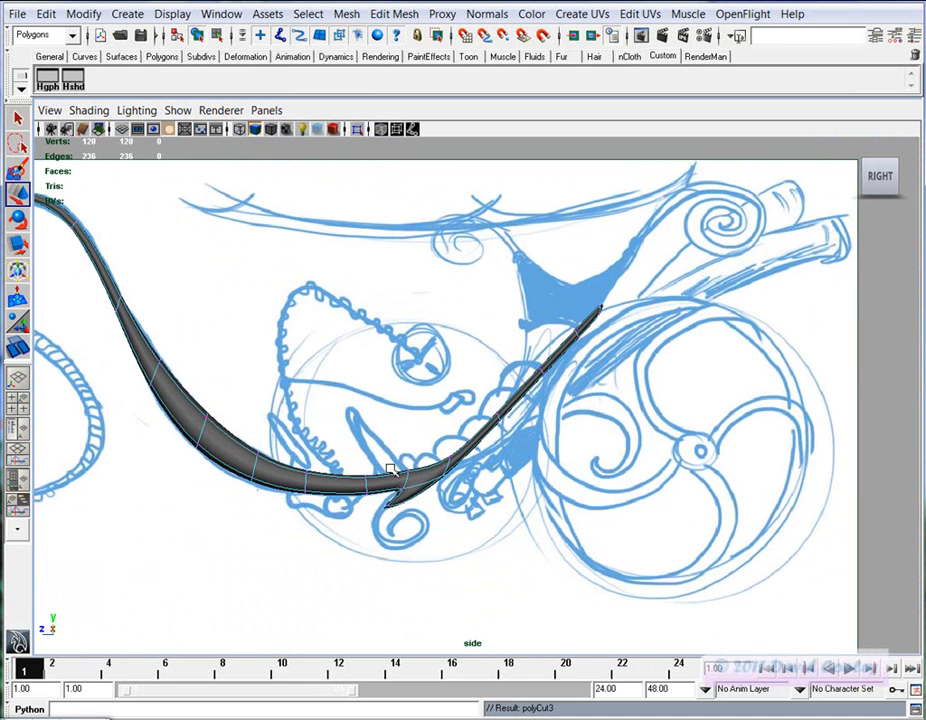
left_click_drag(488, 362, 540, 441)
middle_click_drag(540, 441, 549, 453)
left_click_drag(544, 473, 480, 394)
middle_click_drag(502, 445, 507, 455)
left_click_drag(561, 317, 615, 376)
left_click_drag(598, 297, 588, 288)
middle_click_drag(640, 357, 637, 360)
Reposition the vertices where the branch leaves the frame to smooth the junction and narrow the branch
right_click_drag(637, 360, 684, 377, "alt")
mouse_move(684, 377)
middle_mouse_down("alt")
mouse_move(552, 466)
mouse_move(818, 273)
middle_mouse_up("alt")
right_click_drag(533, 405, 641, 444)
left_click_drag(641, 444, 578, 355)
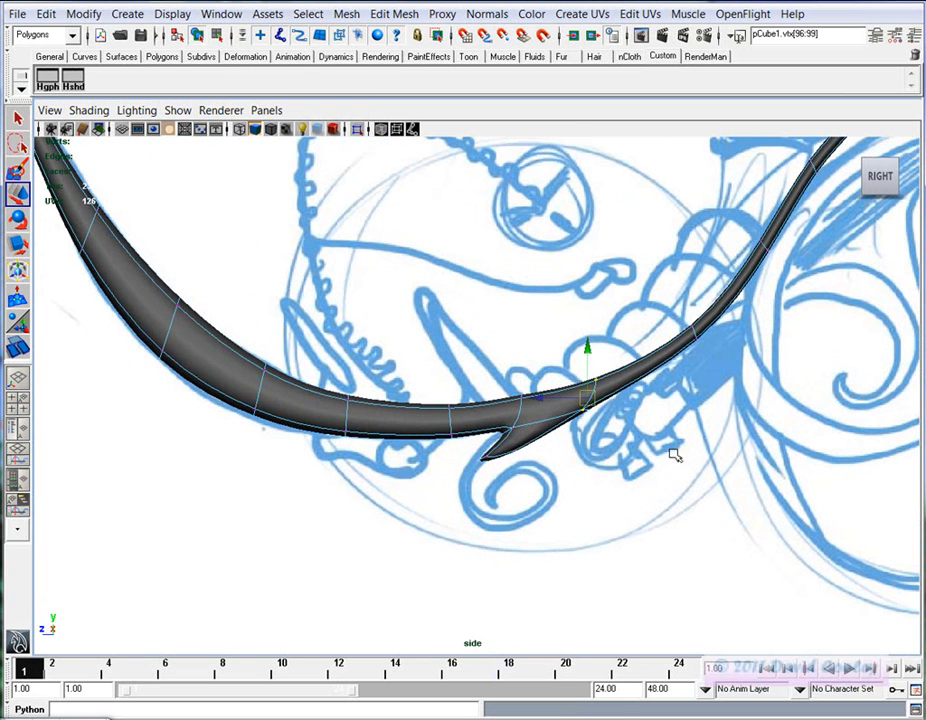
middle_click_drag(641, 466, 641, 466)
right_click_drag(448, 507, 580, 478, "alt")
middle_click_drag(583, 456, 583, 453)
Select the branch's end face, place it at the start of the small sketched spiral, and extrude it downward
right_click_drag(531, 452, 531, 452)
left_click_drag(488, 462, 474, 466)
middle_click_drag(484, 477, 498, 455, "alt")
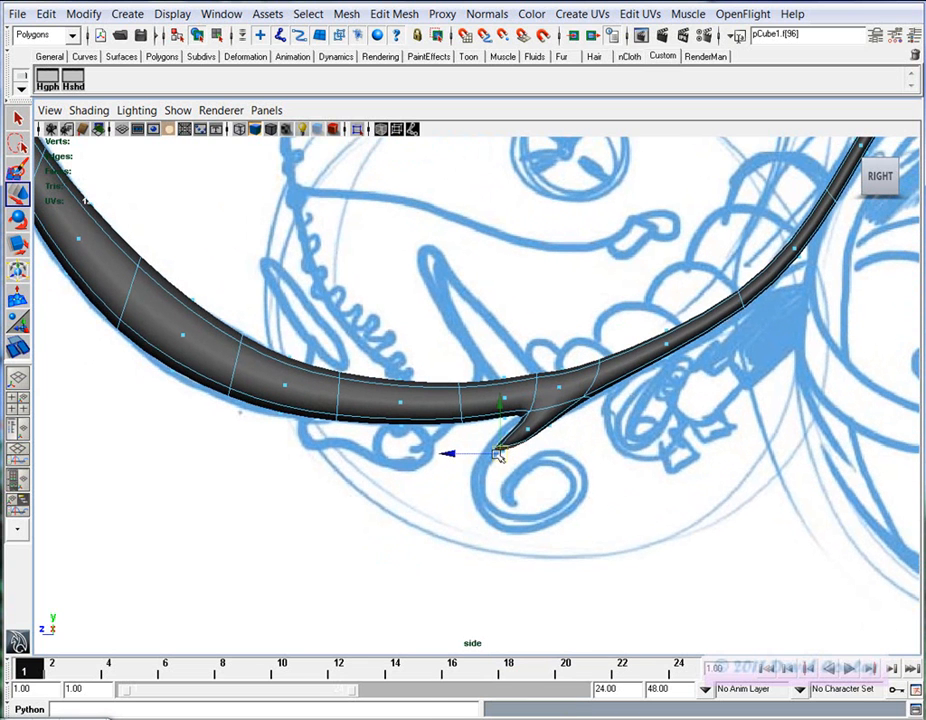
left_click(395, 15)
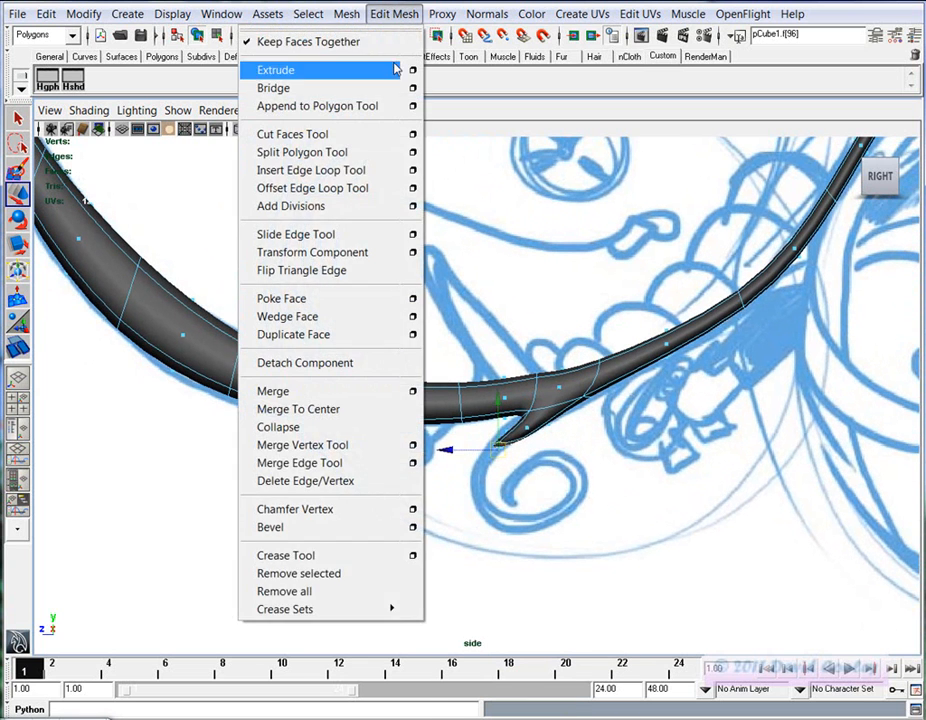
left_click(390, 93)
mouse_move(500, 453)
left_mouse_down()
mouse_move(490, 475)
mouse_move(503, 515)
mouse_move(457, 492)
mouse_move(485, 480)
left_mouse_up()
key("w")
Reshape the vertices along the branch and its base to give it an even thickness, and clear the selection
middle_click_drag(462, 532, 455, 529, "alt")
right_click_drag(455, 529, 562, 487, "alt")
right_click_drag(531, 406, 492, 406)
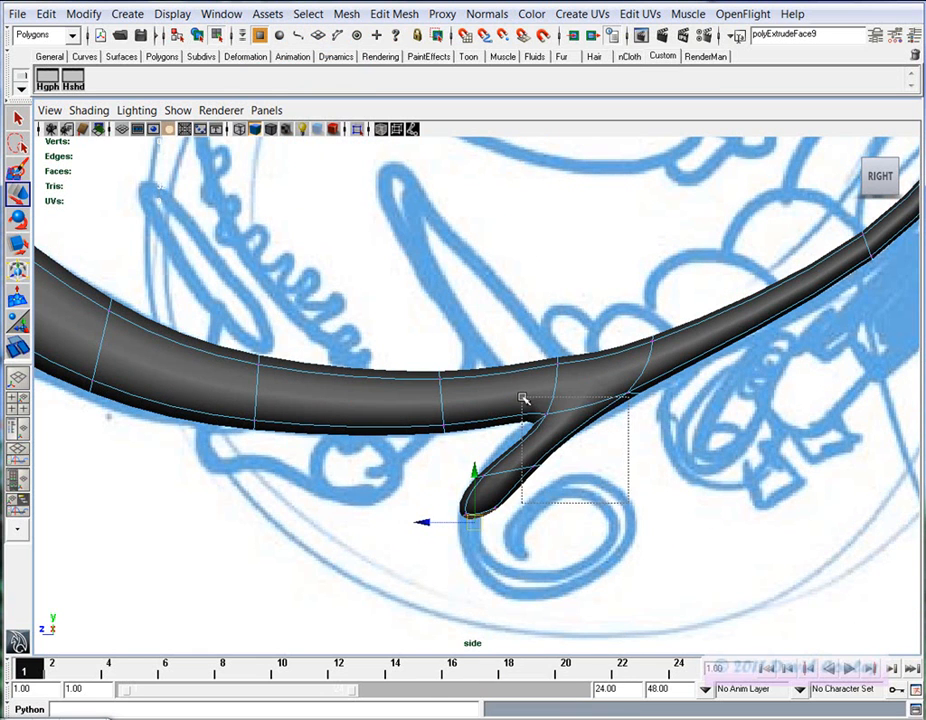
left_click_drag(523, 397, 647, 481)
left_click_drag(475, 387, 661, 476)
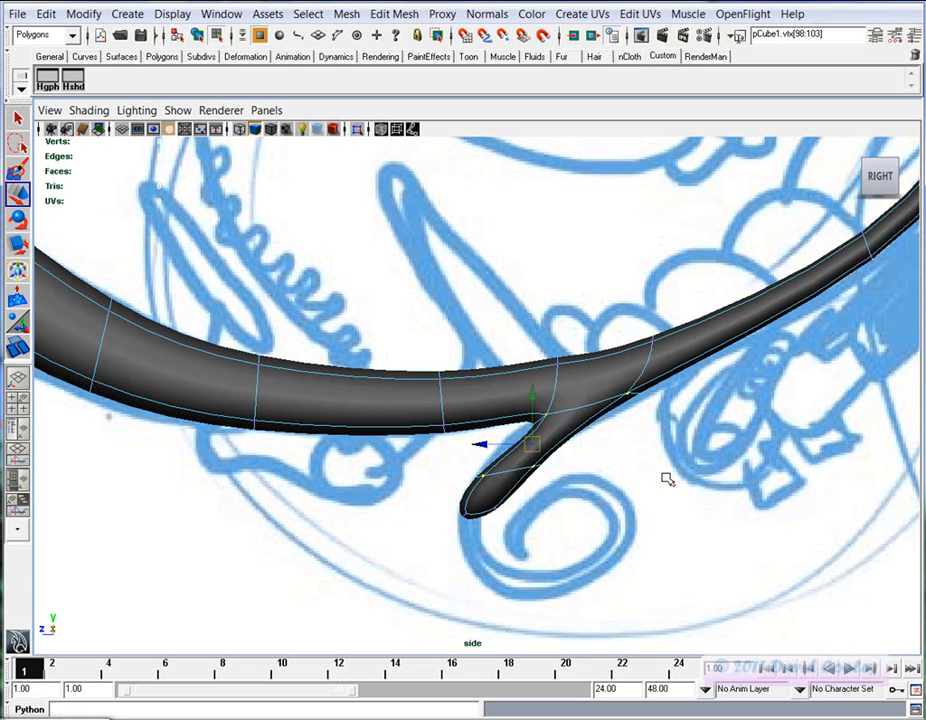
middle_click_drag(663, 479, 640, 459)
left_click_drag(603, 381, 601, 379)
middle_click_drag(638, 421, 641, 427)
middle_click_drag(507, 526, 528, 499, "alt")
left_click_drag(537, 499, 523, 467)
middle_click_drag(565, 500, 556, 504)
left_click(557, 504)
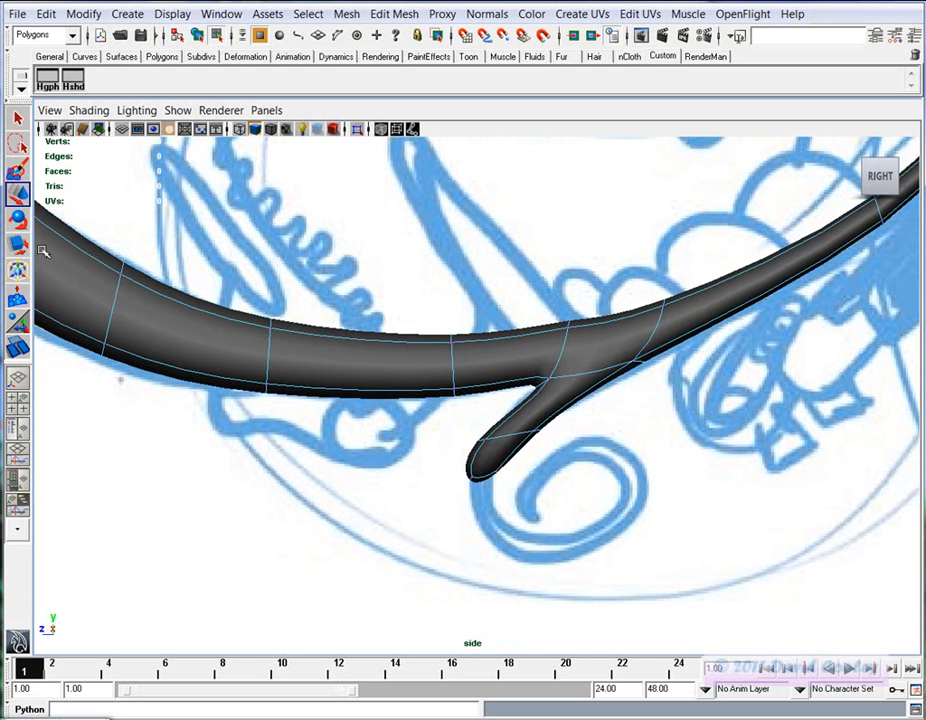
Draw a CV curve from the branch's tip around the small sketched spiral to its inner end
left_click(124, 14)
left_click(83, 157)
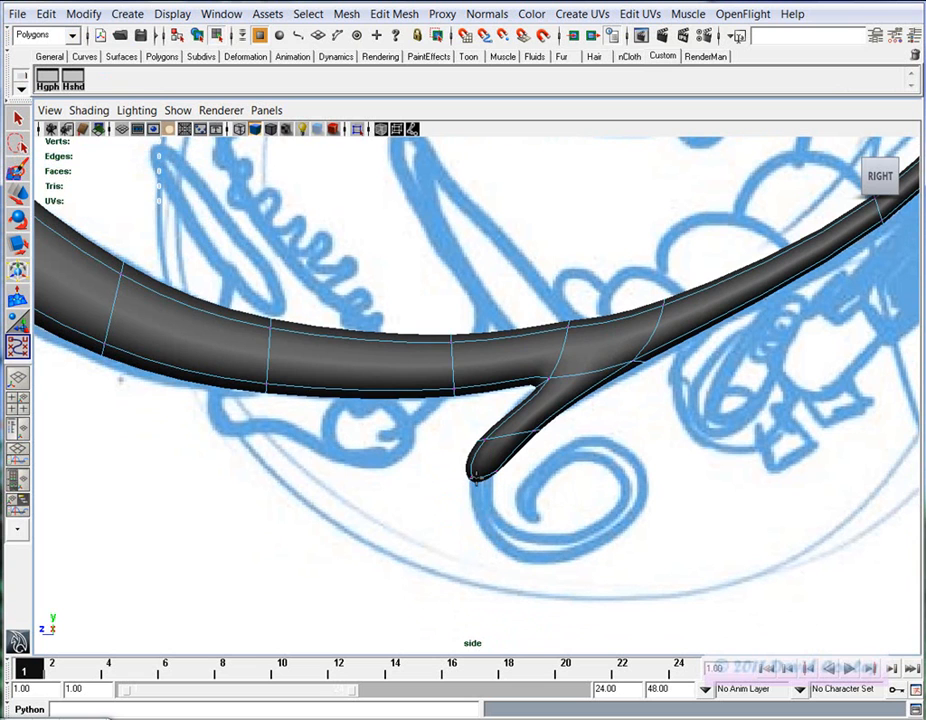
left_click(484, 523)
left_click(583, 546)
left_click(628, 515)
left_click(639, 488)
left_click(626, 461)
left_click(604, 455)
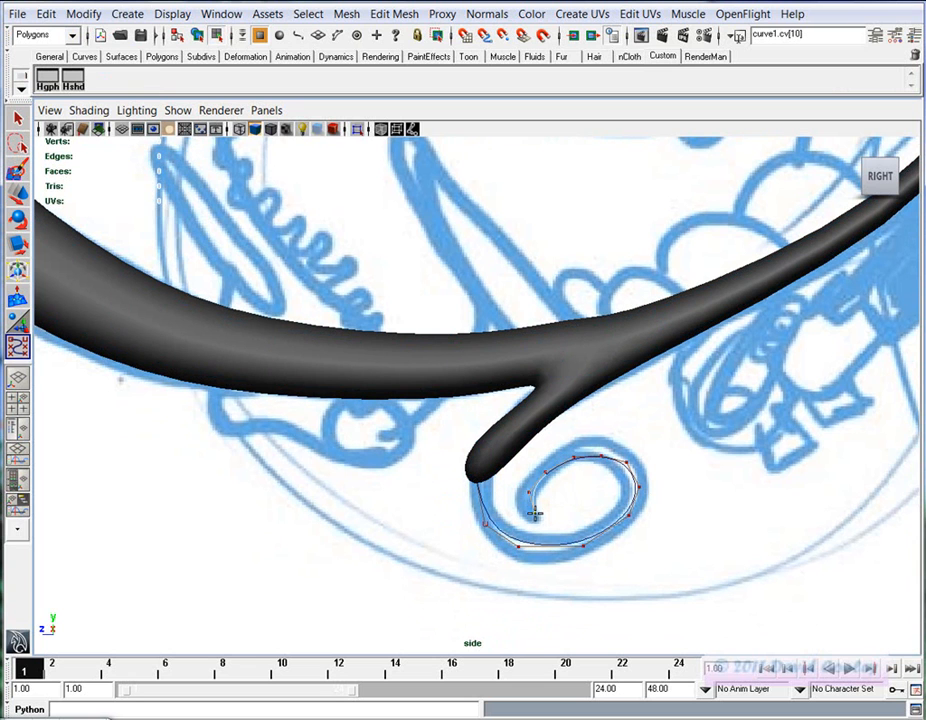
key("w")
Select the branch's end face together with the spiral curve and extrude the face along the curve
right_click_drag(510, 436, 505, 486)
left_click_drag(466, 472, 467, 474)
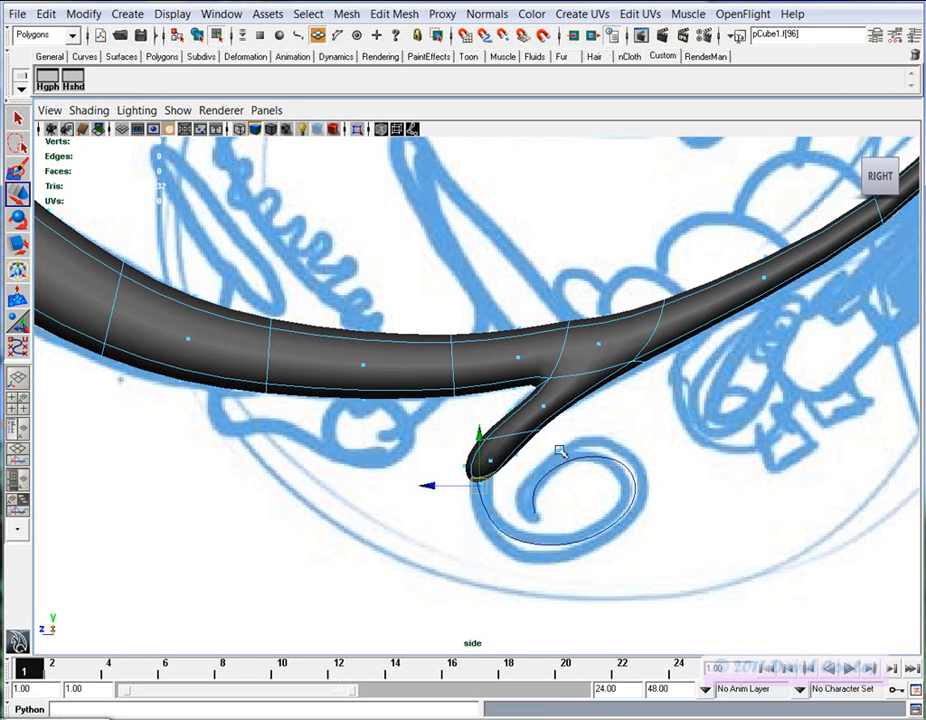
key("space")
key("f")
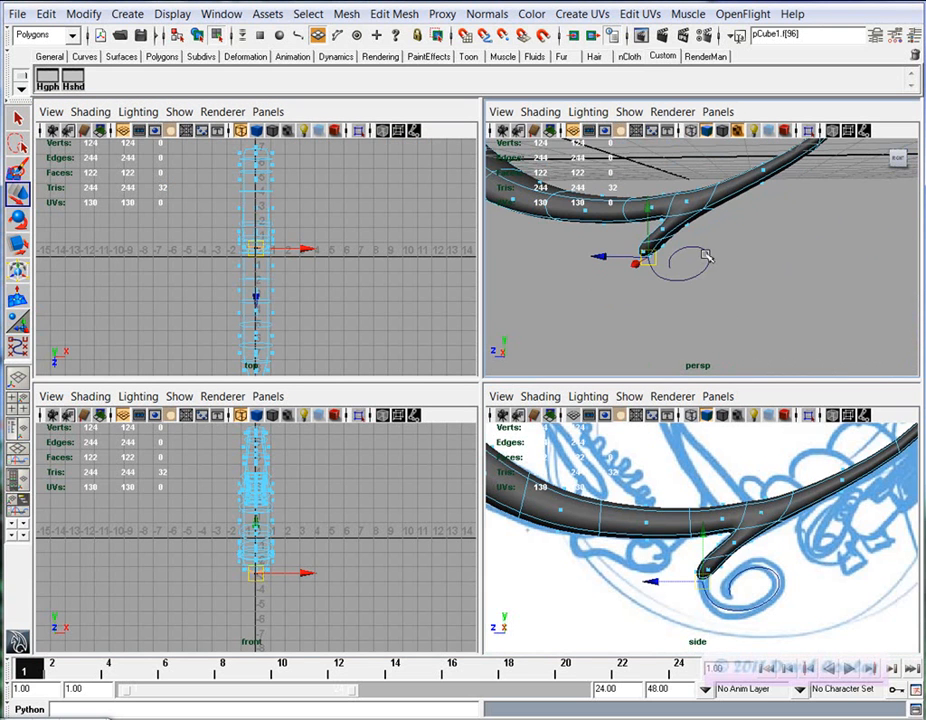
key("F8")
left_click_drag(684, 283, 717, 221, "alt")
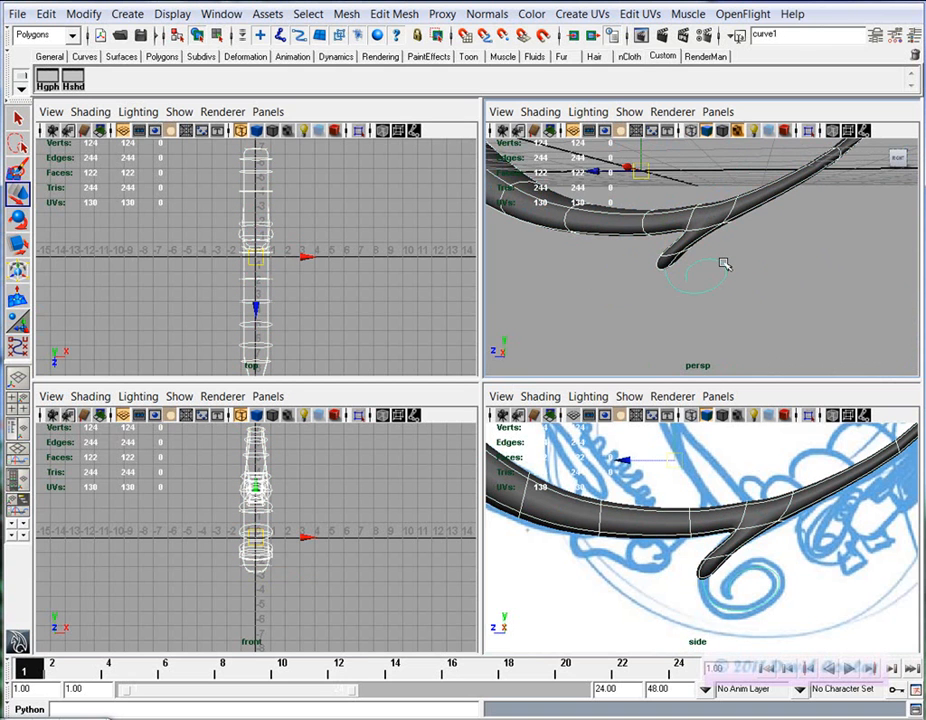
right_click_drag(713, 218, 684, 293)
left_click_drag(665, 272, 719, 281)
left_click(716, 291, "shift")
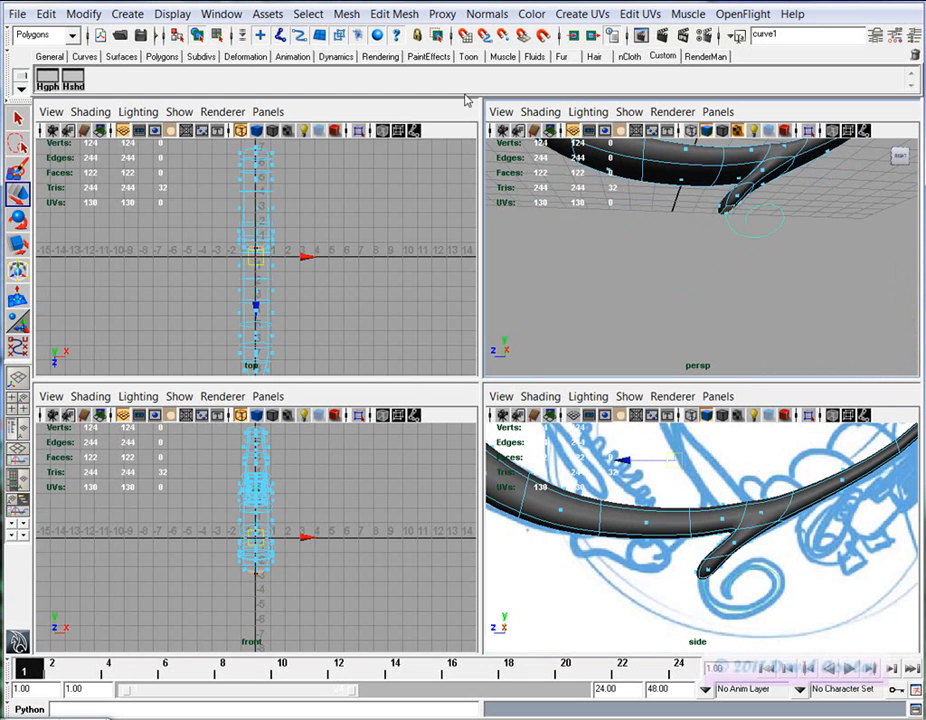
left_click(394, 14)
left_click(290, 72)
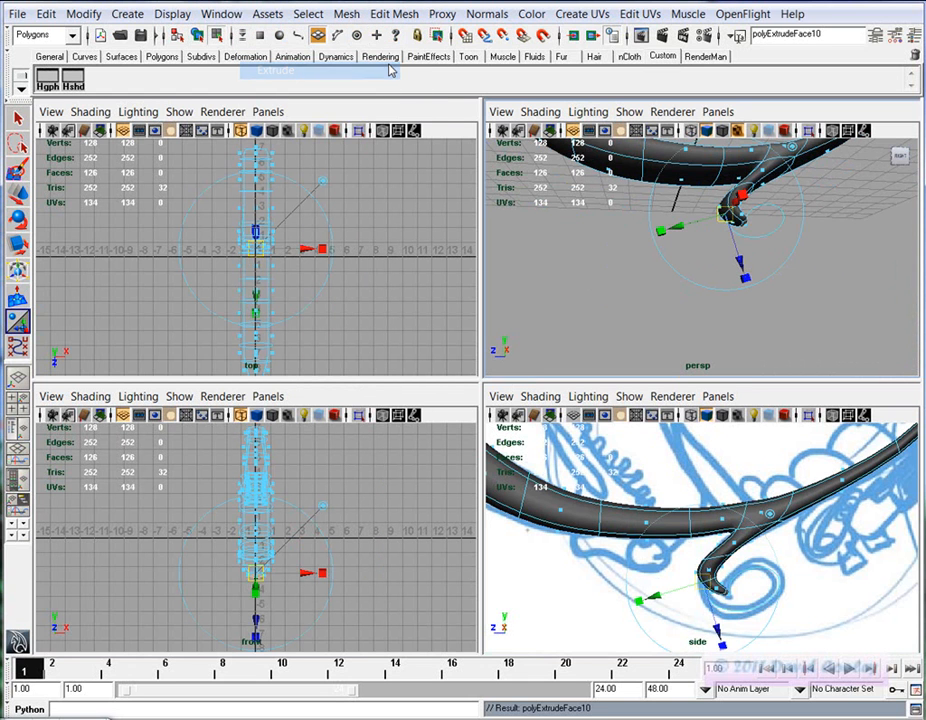
Set the spiral extrusion's divisions to 7 and show the result in the side view
key("ctrl+a")
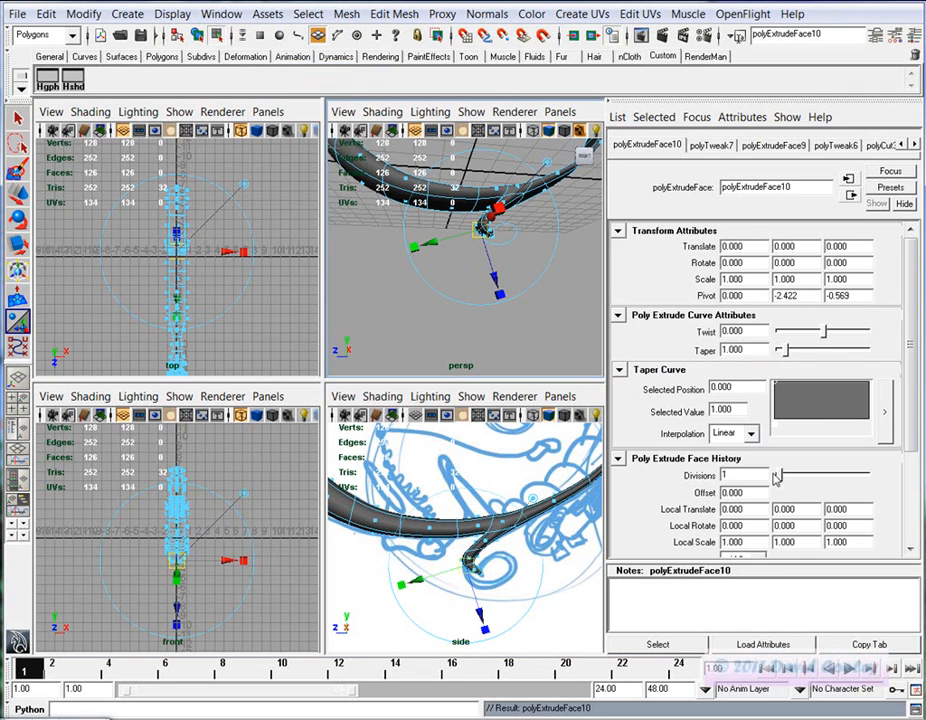
left_click_drag(781, 482, 839, 485)
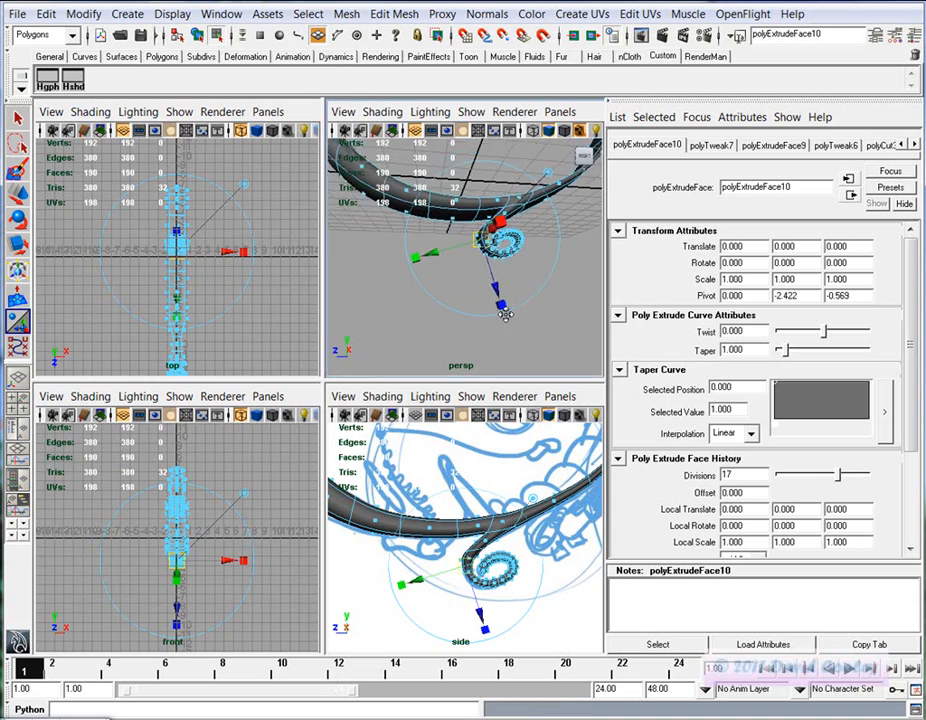
key("space")
left_click_drag(458, 433, 362, 471, "alt")
right_click_drag(362, 471, 471, 473, "alt")
left_click_drag(471, 473, 493, 443, "alt")
left_click_drag(833, 486, 800, 483)
key("space")
key("space")
right_click_drag(341, 544, 435, 481, "alt")
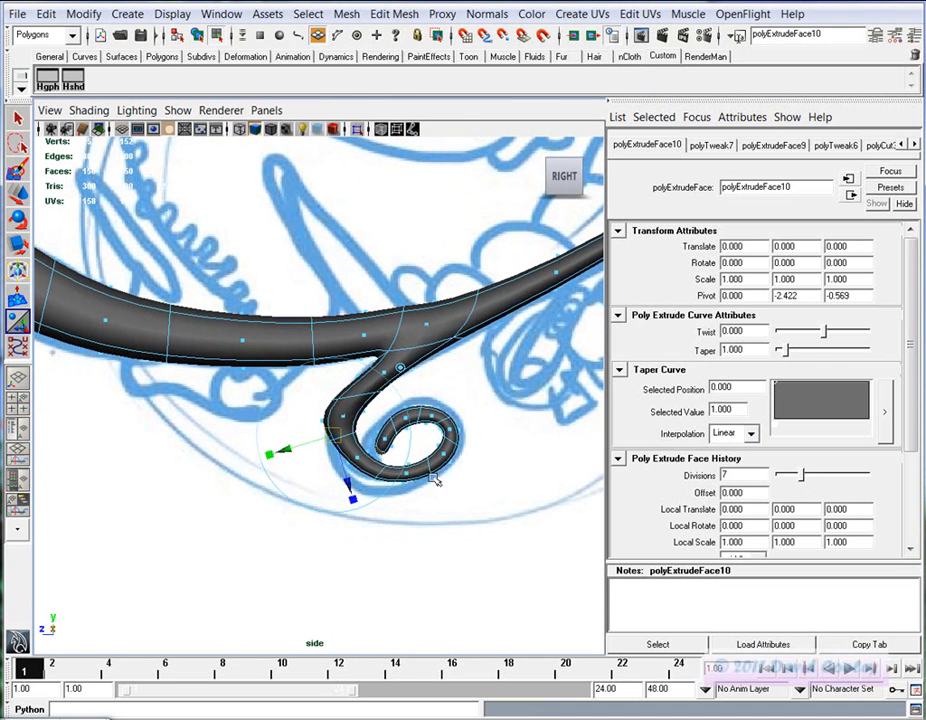
Move the vertex rows on the small spiral's lower bend and outer turn closer to the sketched outline
right_click_drag(432, 405, 374, 408)
right_click_drag(267, 513, 355, 520, "alt")
left_click_drag(430, 541, 371, 468)
key("w")
middle_click_drag(451, 541, 434, 571)
left_click_drag(474, 531, 430, 475)
middle_click_drag(485, 524, 488, 526)
Move the vertices at the small spiral's inner tip to widen its rounded end
left_click_drag(401, 457, 258, 498)
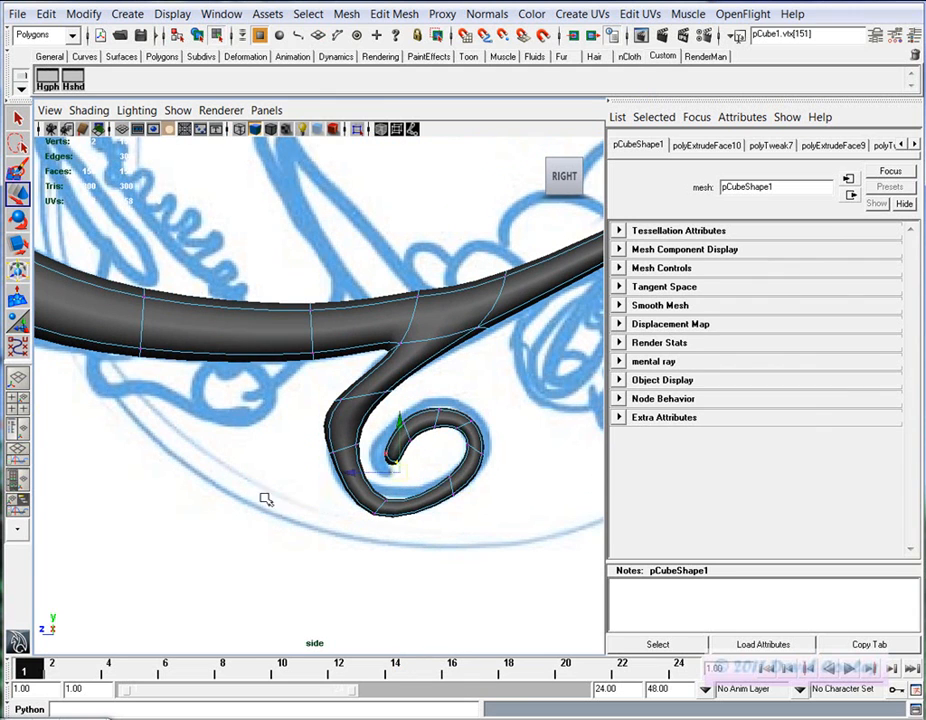
middle_click_drag(408, 510, 410, 516)
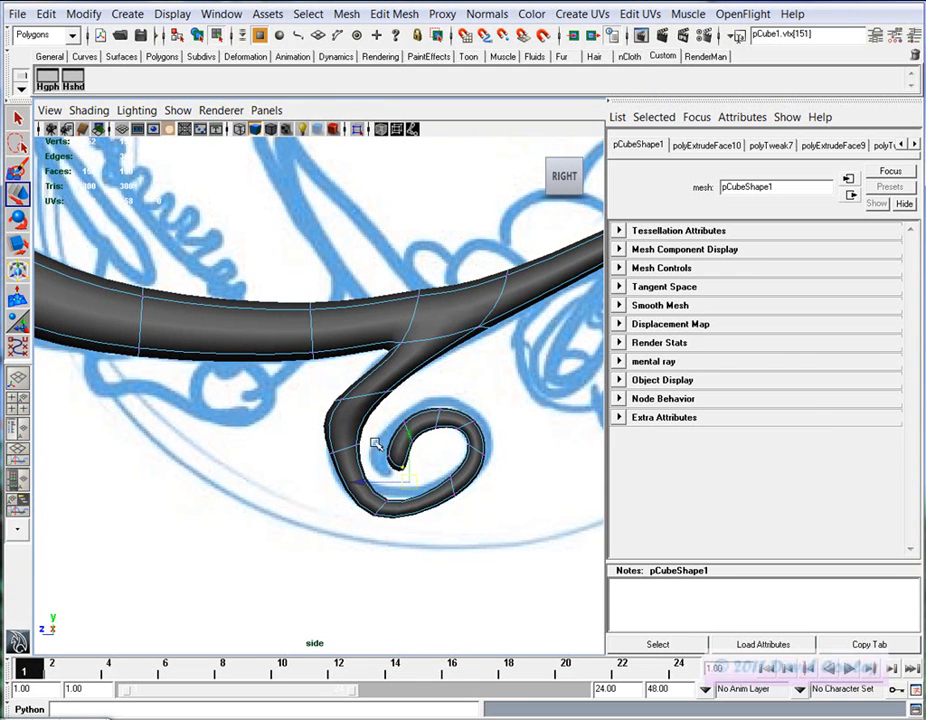
left_click_drag(397, 461, 403, 470)
middle_click_drag(450, 490, 433, 485)
Adjust the vertices just behind the small spiral's tip and on its upper turn to follow the sketch
left_click_drag(421, 448, 393, 410)
middle_click_drag(430, 453, 426, 450)
left_click_drag(422, 398, 447, 440)
middle_click_drag(438, 474, 433, 466)
scroll(473, 461, "up", 2)
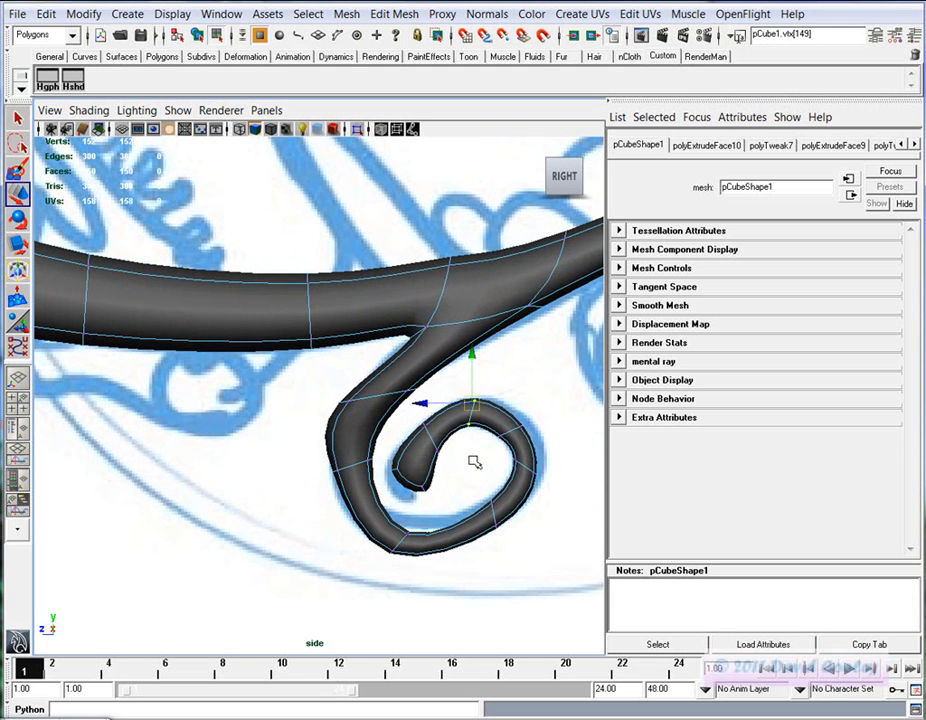
Move the vertices on the small spiral's outer turn and the inner vertices of its lower bend to match the sketch
left_click_drag(493, 407, 532, 446)
middle_click_drag(505, 527, 460, 512, "alt")
left_click_drag(423, 452, 424, 453)
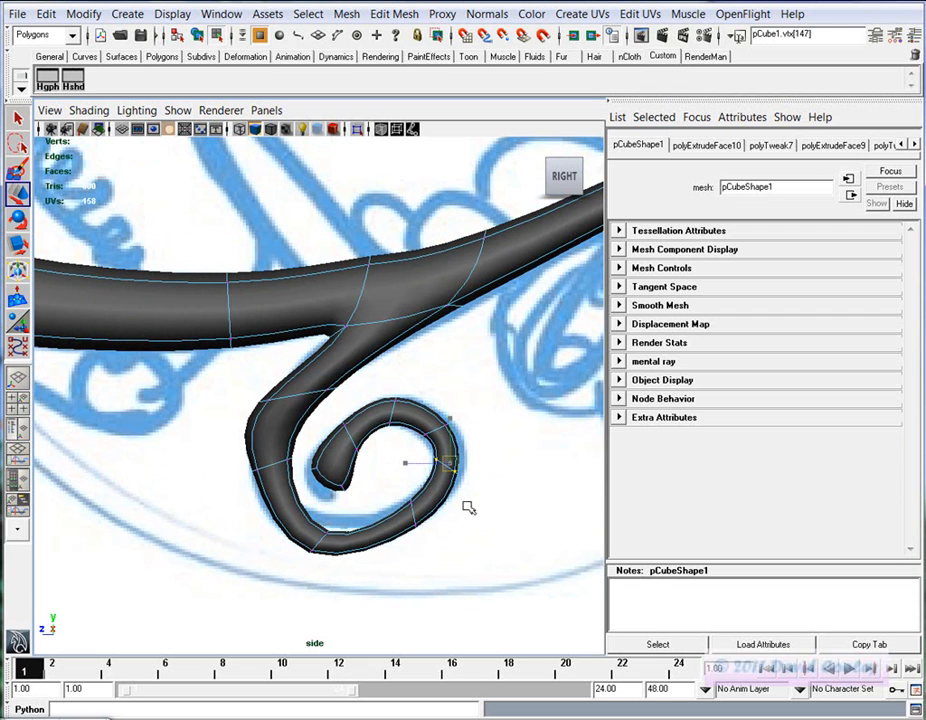
left_click_drag(431, 543, 404, 489)
left_click_drag(320, 521, 362, 562)
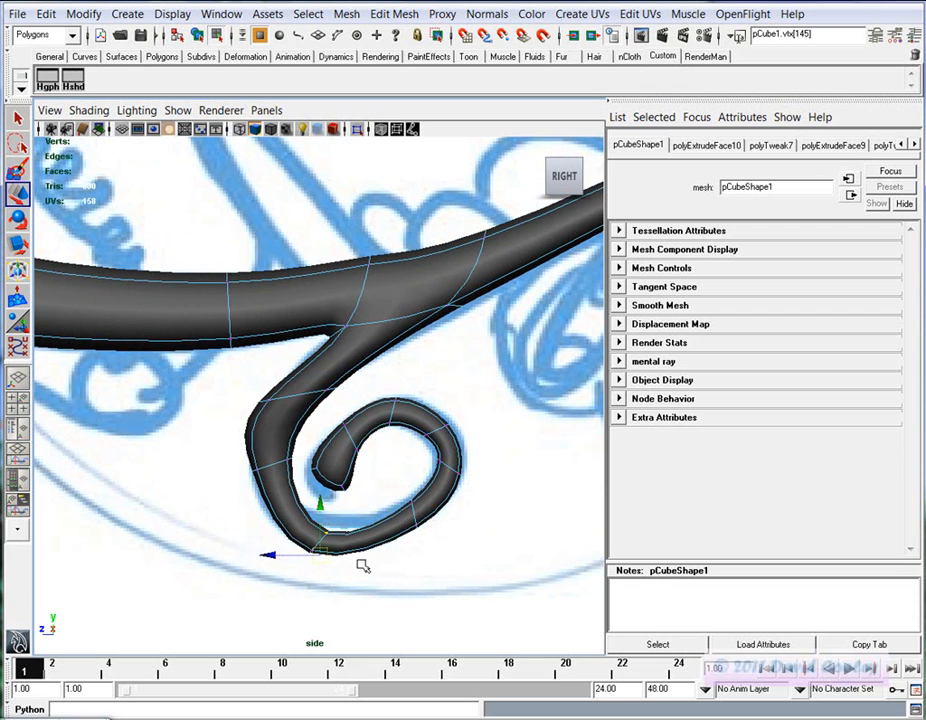
middle_click_drag(367, 548, 367, 545)
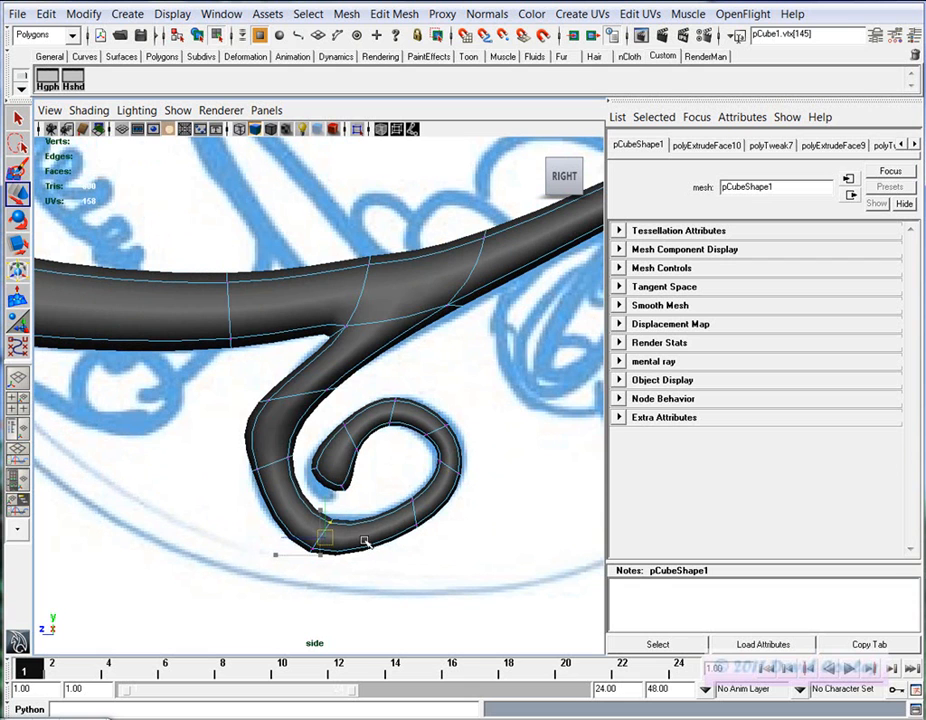
Move the vertices along the small spiral's stem and at its junction with the frame to follow the sketched outline
left_click_drag(283, 446, 301, 464)
middle_click_drag(329, 451, 326, 450)
left_click_drag(323, 376, 349, 402)
middle_click_drag(413, 421, 397, 425)
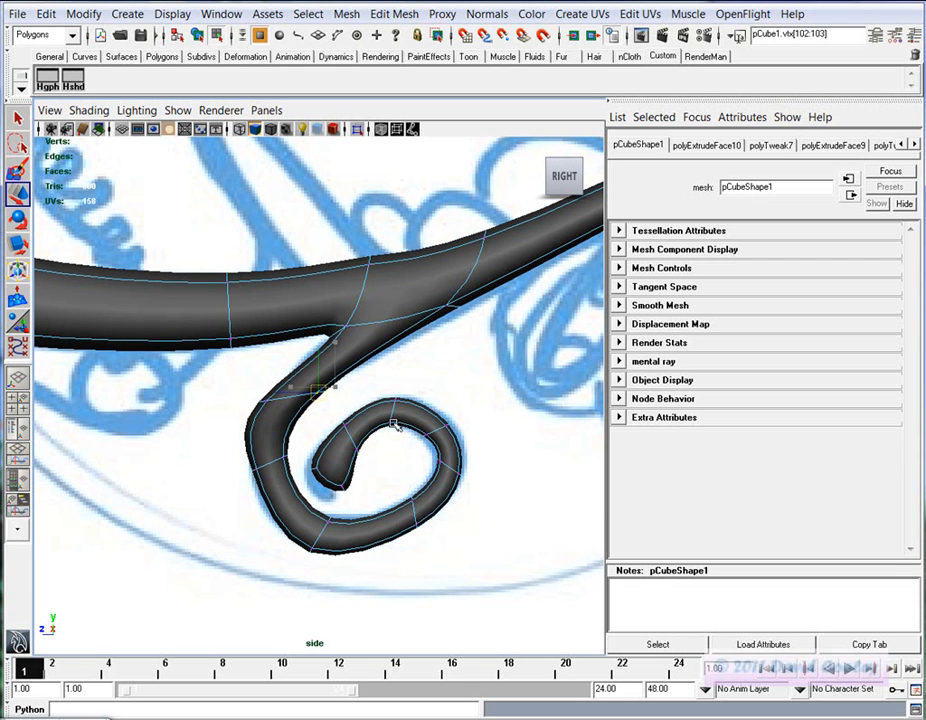
left_click_drag(405, 300, 455, 333)
middle_click_drag(457, 334, 469, 405)
left_click(477, 364)
Compare the whole frame with the side-view sketch and examine the small spiral's thickness in perspective
middle_click_drag(412, 374, 405, 418, "alt")
scroll(473, 415, "down", 6)
left_click(330, 480)
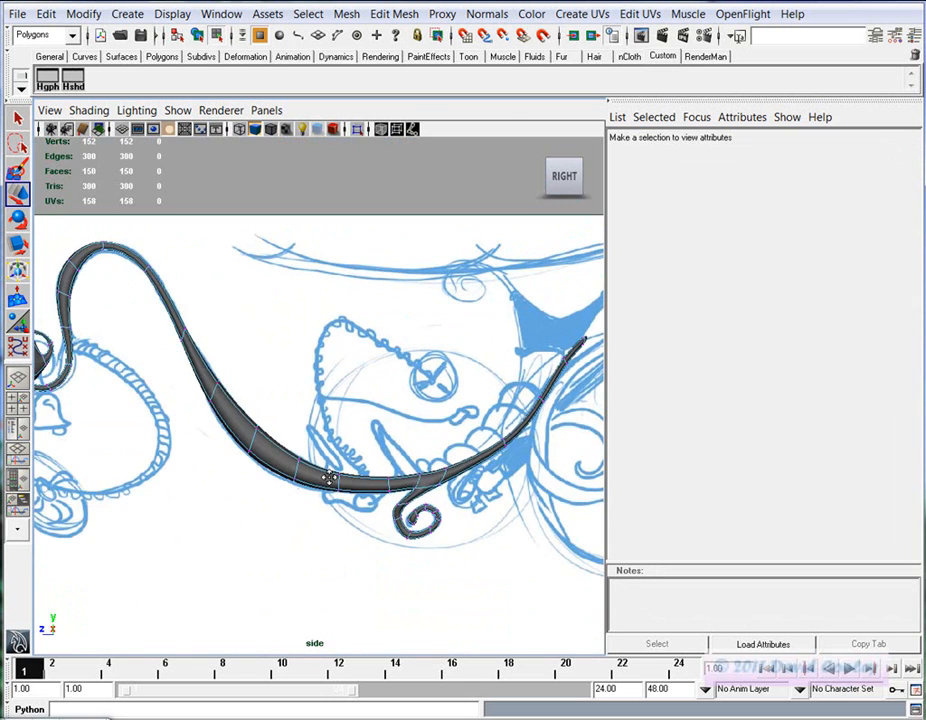
middle_click_drag(329, 478, 341, 491, "alt")
scroll(262, 477, "down", 1)
mouse_move(337, 542)
middle_mouse_down("alt")
mouse_move(242, 537)
mouse_move(308, 537)
middle_mouse_up("alt")
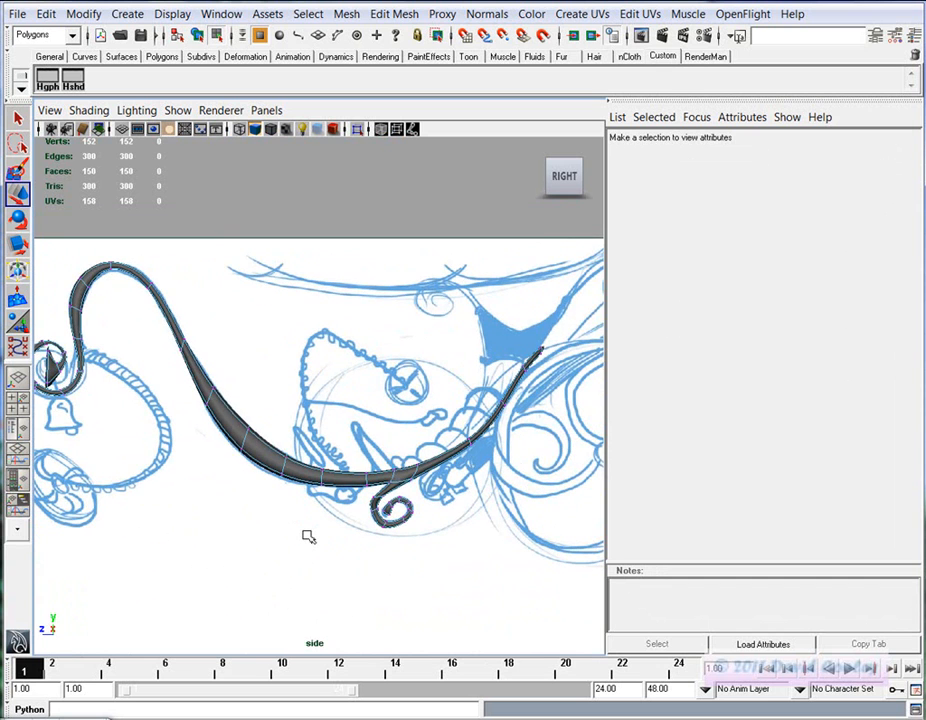
key("space")
key("space")
left_click_drag(387, 434, 371, 442, "alt")
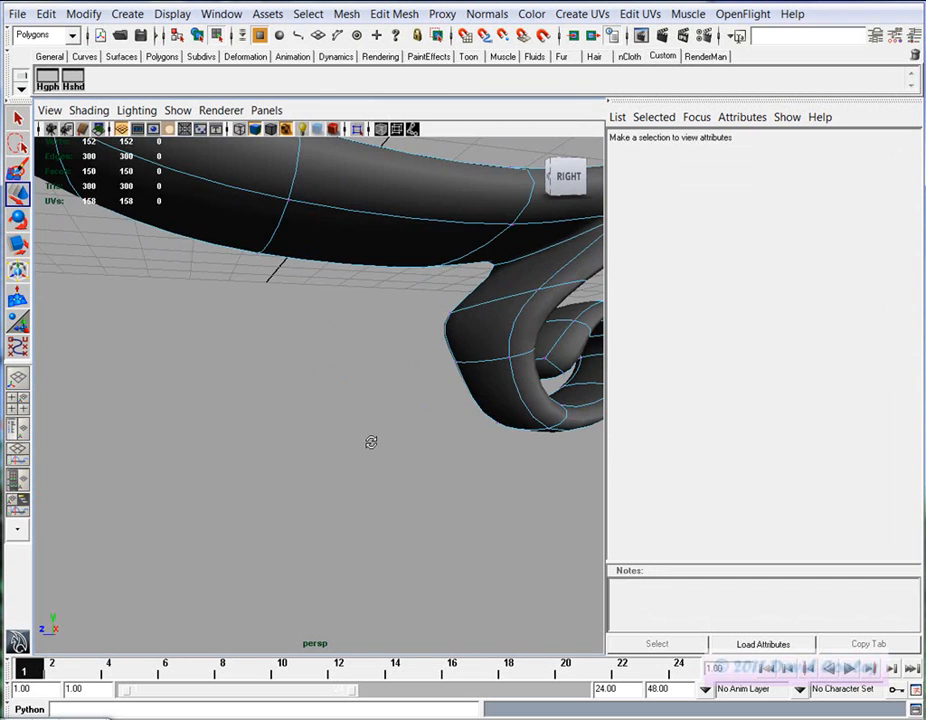
mouse_move(447, 435)
left_mouse_down("alt")
mouse_move(360, 445)
mouse_move(471, 431)
mouse_move(438, 443)
left_mouse_up("alt")
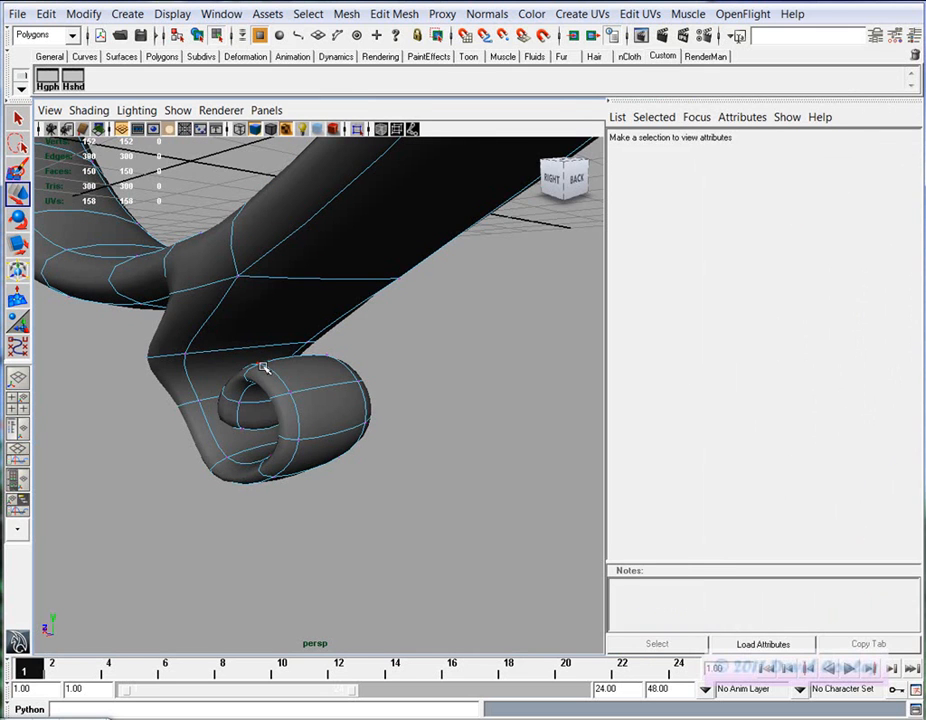
Set the Taper of the small spiral's extrusion, polyExtrudeFace10, to 0.1
left_click(262, 368)
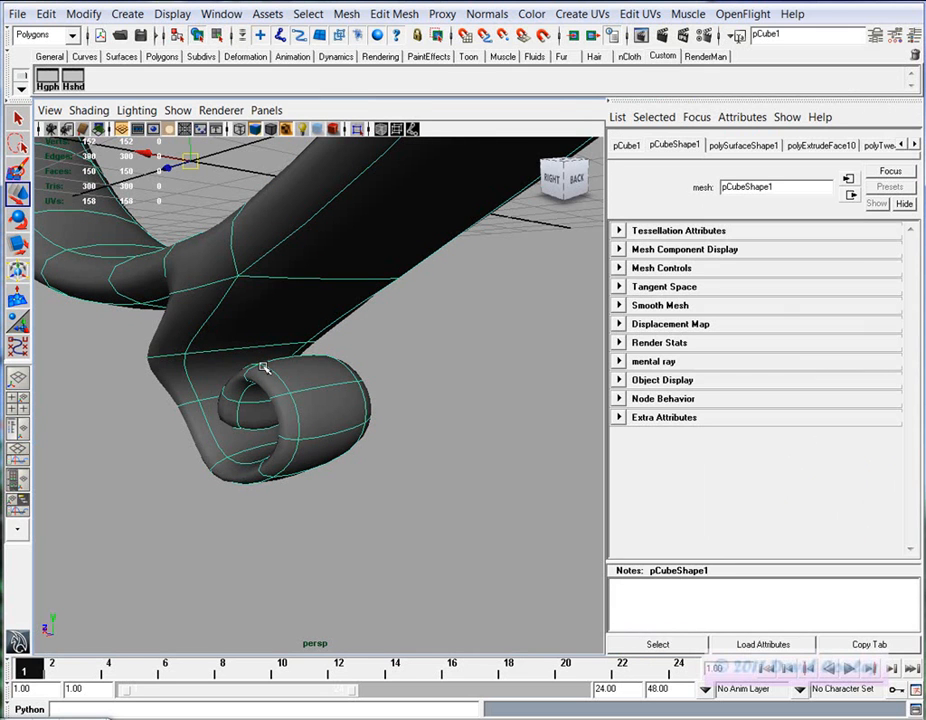
left_click(755, 146)
key("ctrl+a")
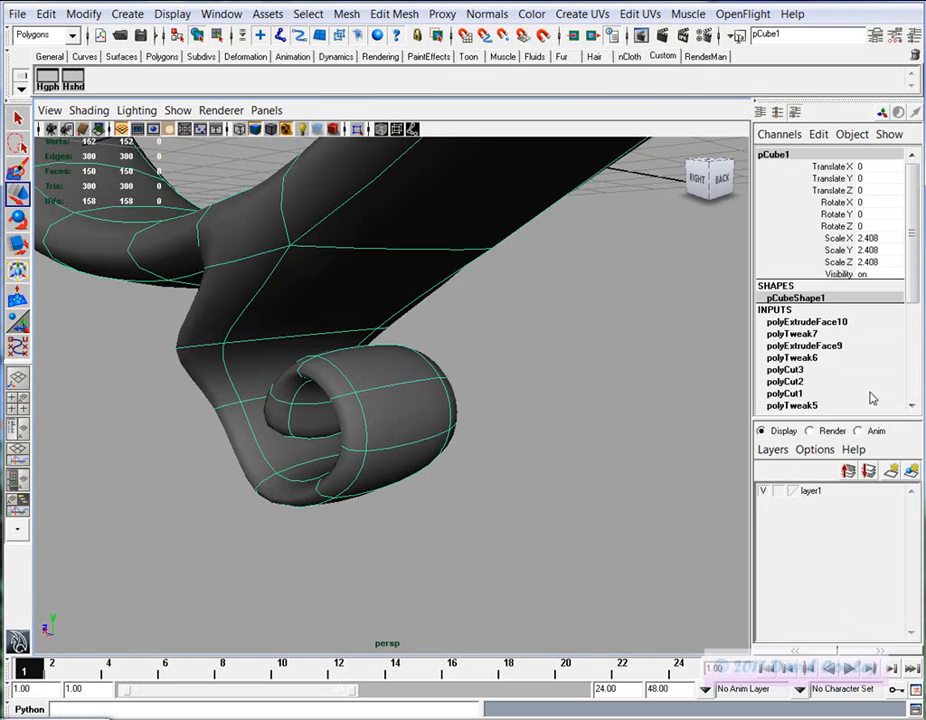
left_click(822, 326)
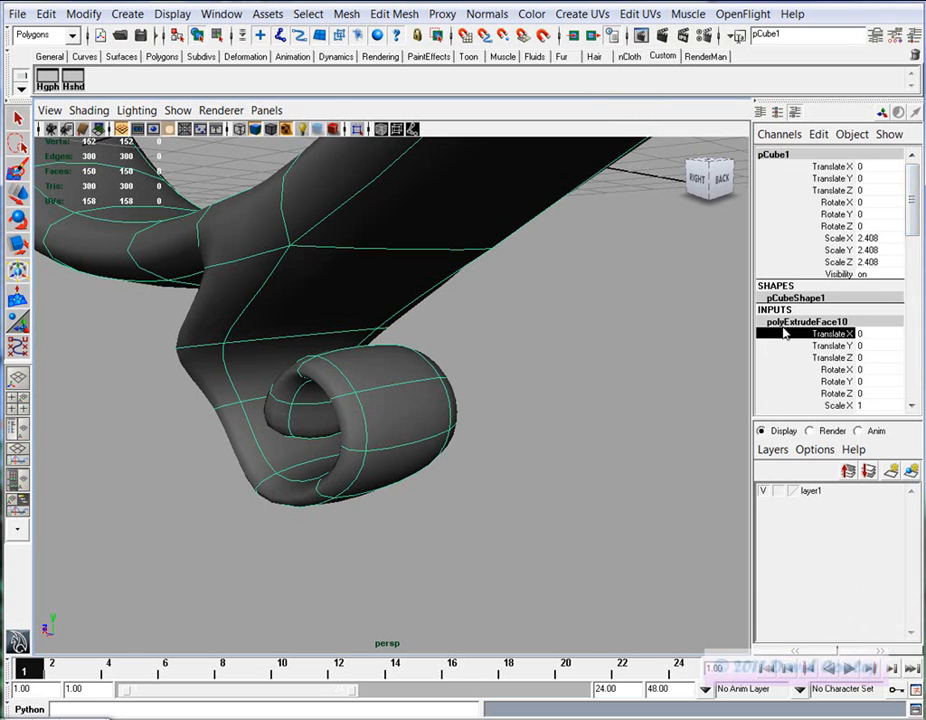
left_click(784, 333)
left_click(560, 381)
key("ctrl+z")
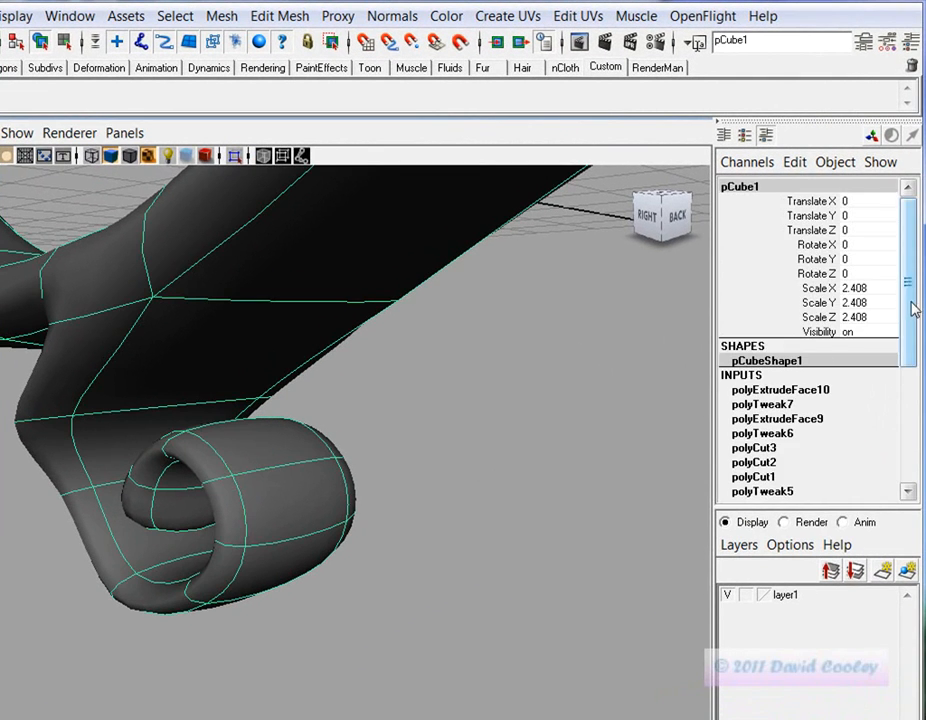
left_click_drag(912, 310, 911, 372)
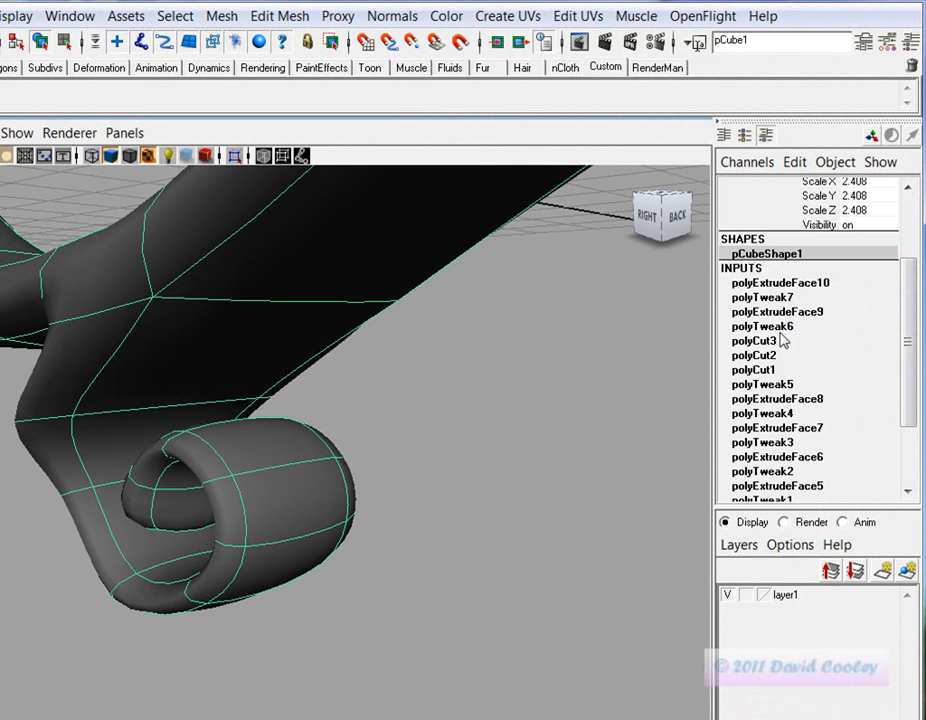
mouse_move(905, 358)
left_mouse_down()
mouse_move(906, 402)
mouse_move(905, 347)
left_mouse_up()
left_click(790, 275)
left_click_drag(903, 280, 906, 372)
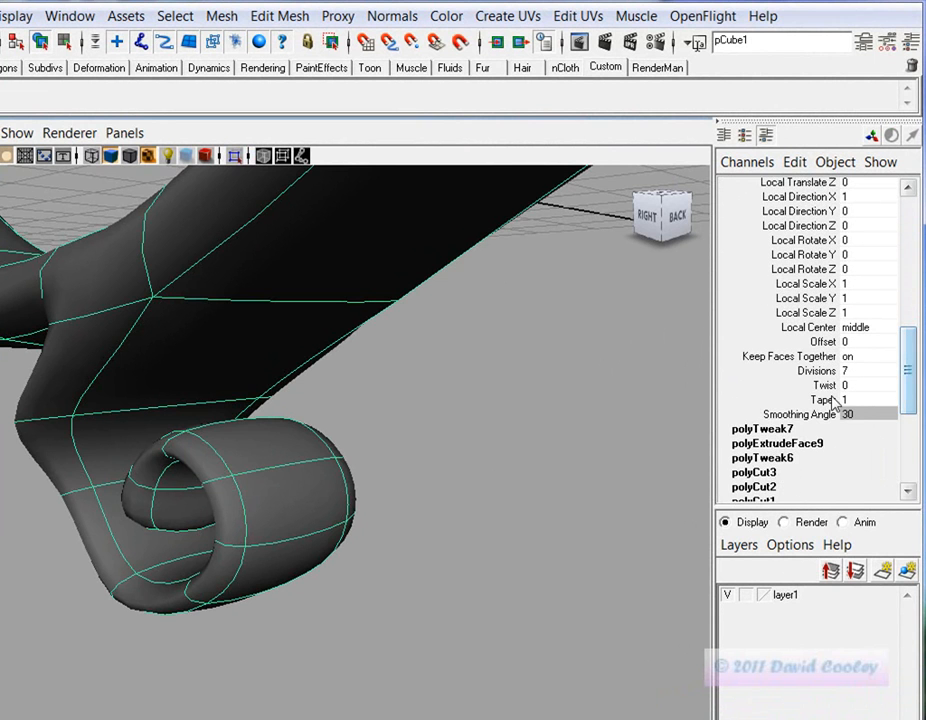
left_click(823, 400)
middle_click_drag(428, 505, 421, 507)
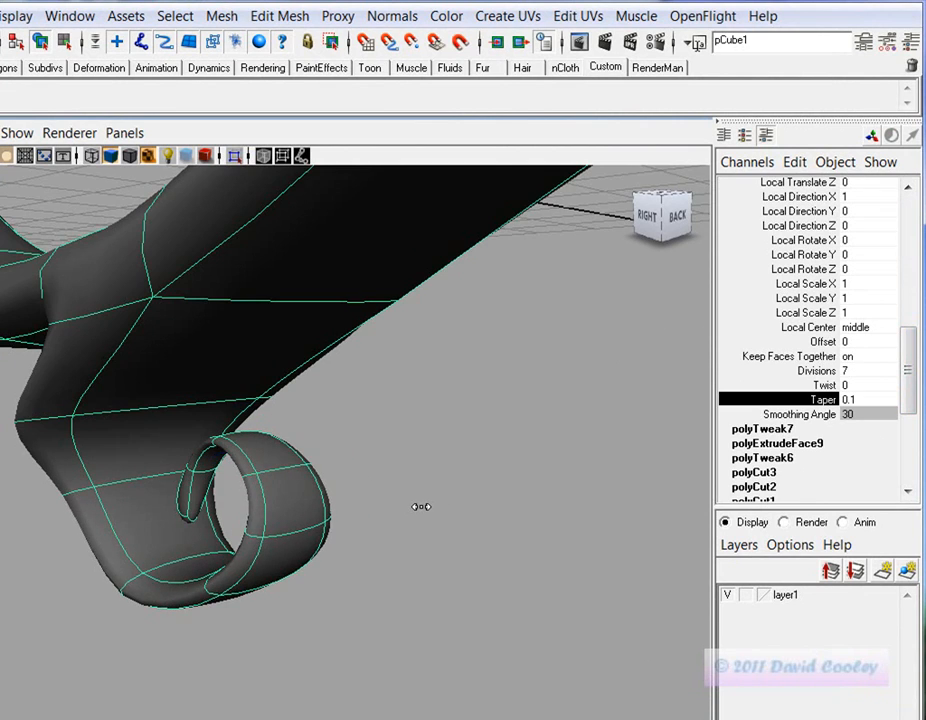
left_click_drag(442, 545, 427, 547, "alt")
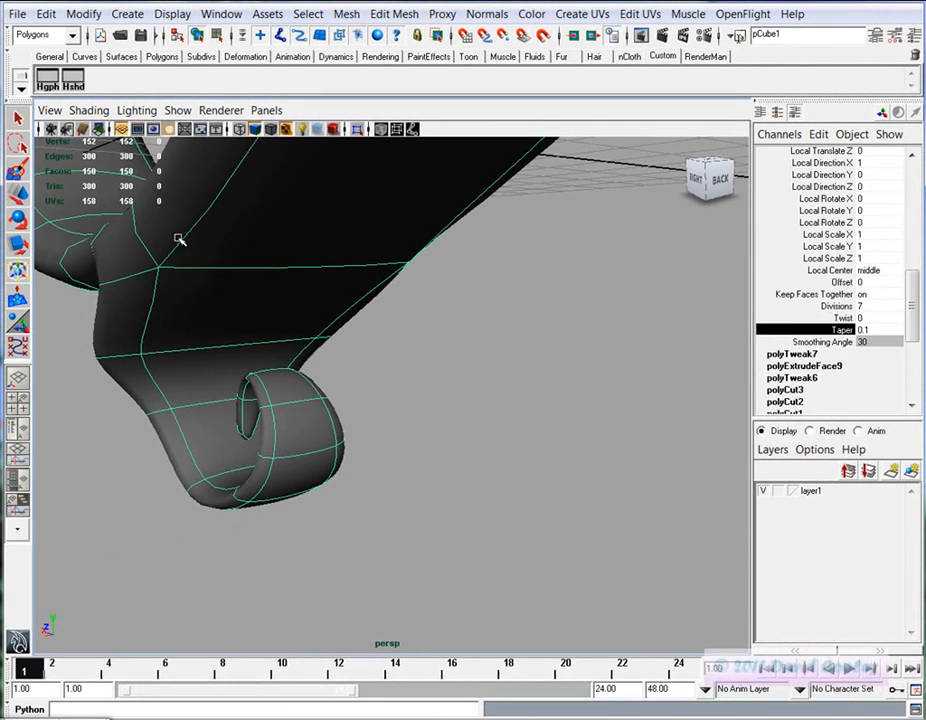
Delete the construction history of the frame mesh pCube1
key("w")
left_click(47, 14)
mouse_move(95, 234)
left_click(236, 240)
Scale the four vertices at the small spiral's base along X to narrow the stem, and show the mesh smoothed
right_click_drag(270, 296, 229, 293)
left_click_drag(265, 366, 299, 379, "alt")
left_click_drag(137, 358, 283, 440)
key("1")
left_click_drag(269, 393, 283, 364, "alt")
left_click(297, 368)
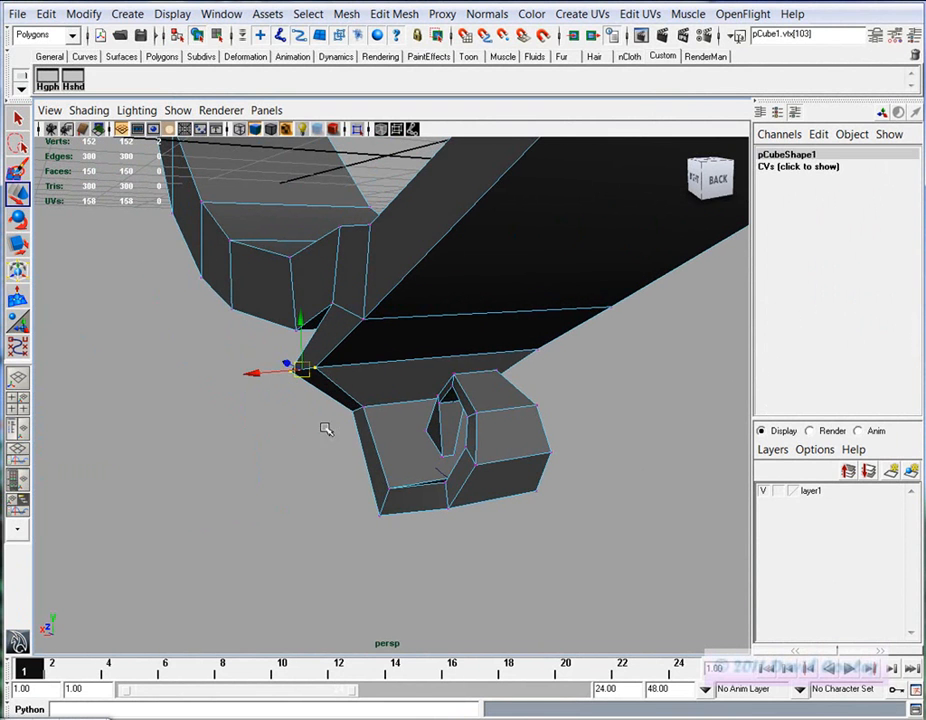
left_click_drag(342, 429, 319, 424, "alt")
left_click_drag(257, 344, 222, 357)
key("r")
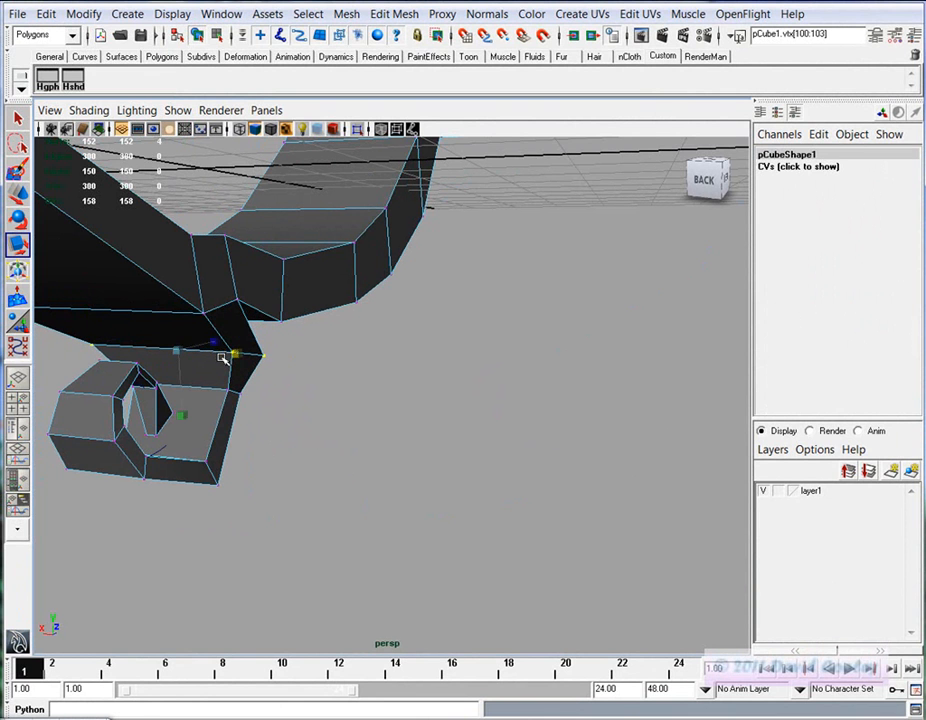
key("3")
left_click(310, 424)
Examine the whole frame and the front spiral's inner tip in perspective, comparing the unsmoothed and smoothed display
left_click_drag(310, 424, 337, 399, "alt")
middle_click_drag(337, 399, 451, 512, "alt")
left_click_drag(407, 490, 410, 516, "alt")
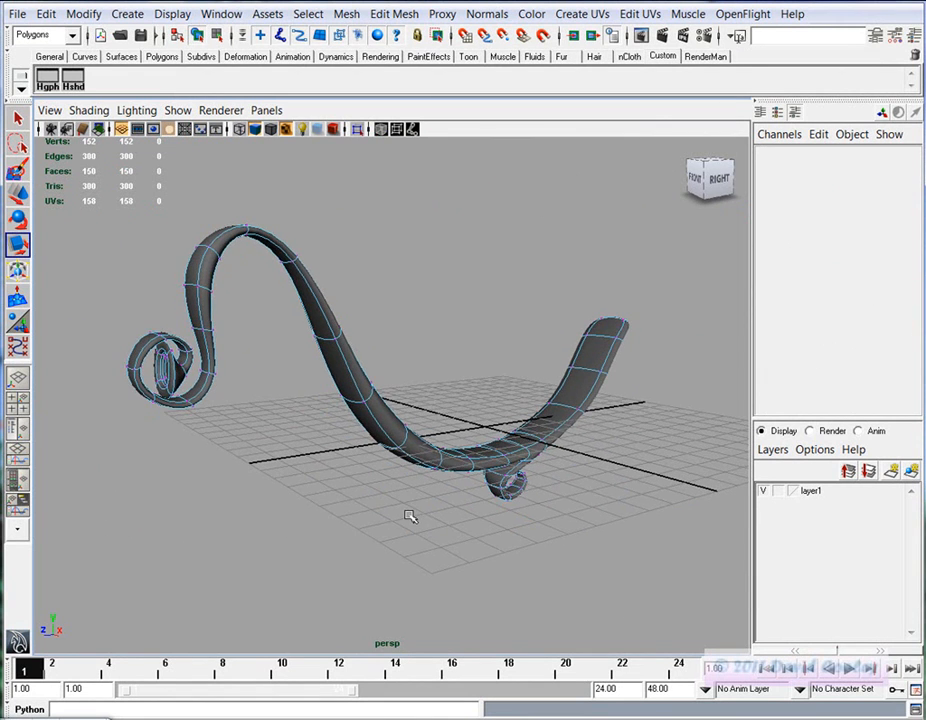
left_click_drag(293, 481, 313, 488, "alt")
key("1")
middle_click_drag(185, 450, 381, 515, "alt")
right_click_drag(381, 515, 610, 503, "alt")
left_click_drag(450, 488, 345, 484, "alt")
middle_click_drag(190, 484, 384, 471, "alt")
left_click_drag(365, 473, 337, 436, "alt")
middle_click_drag(337, 436, 263, 413, "alt")
left_click_drag(263, 413, 428, 467, "alt")
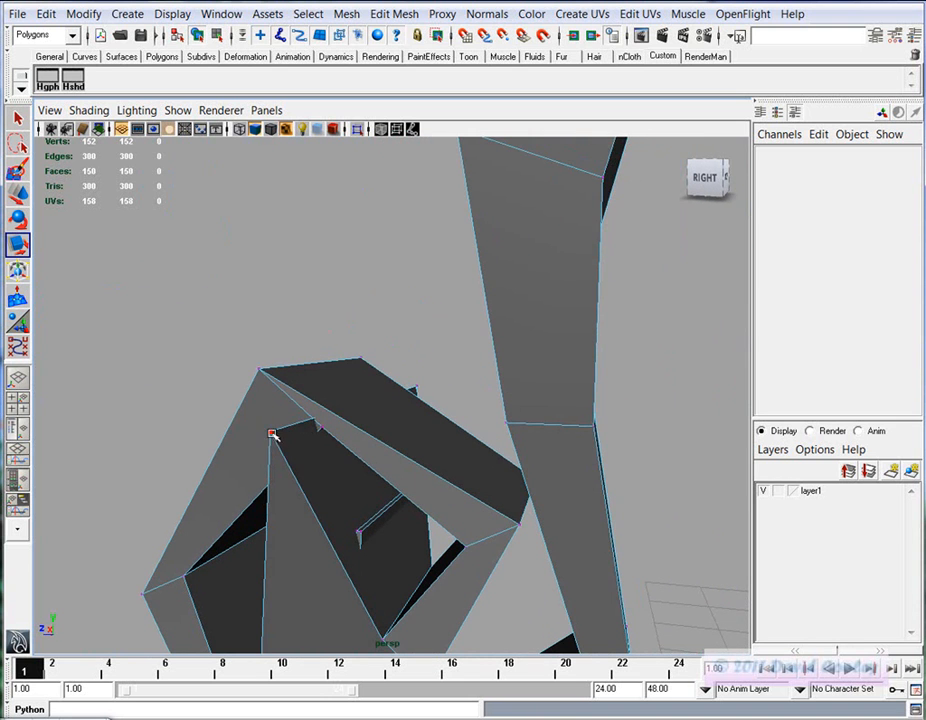
left_click_drag(378, 418, 424, 463, "alt")
key("3")
key("1")
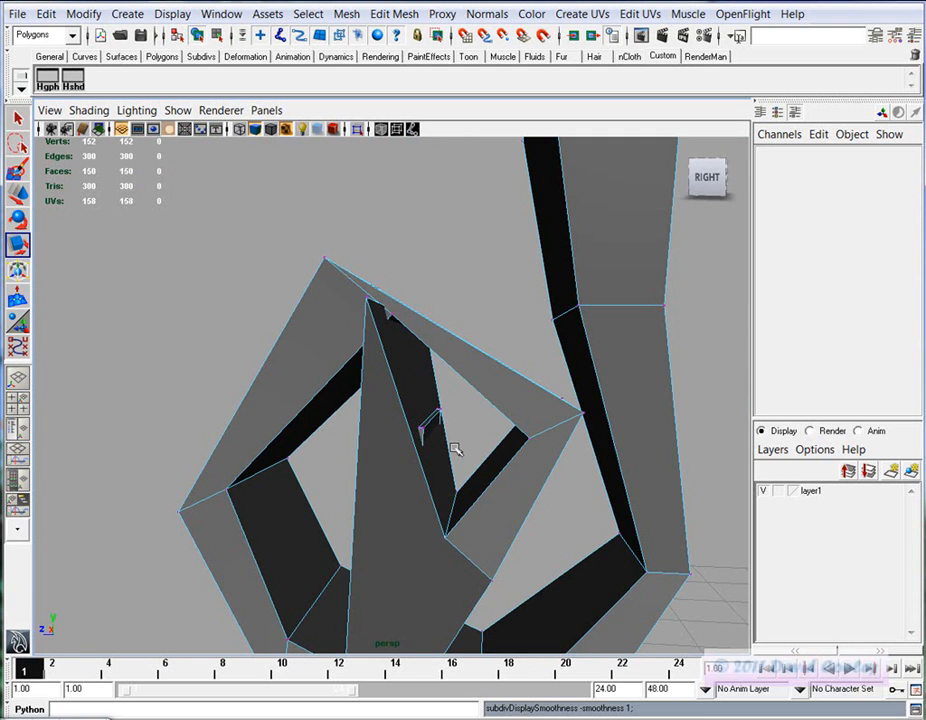
key("3")
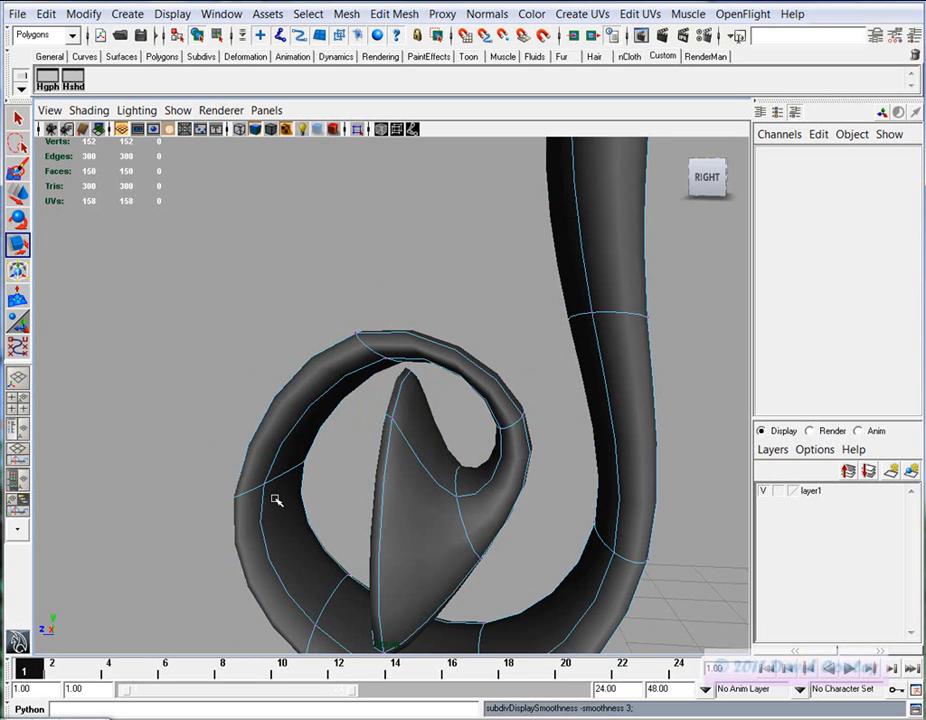
Review the smoothed front spiral and the frame's long curve from several perspective angles
right_click_drag(552, 513, 322, 506, "alt")
middle_click_drag(492, 486, 254, 479, "alt")
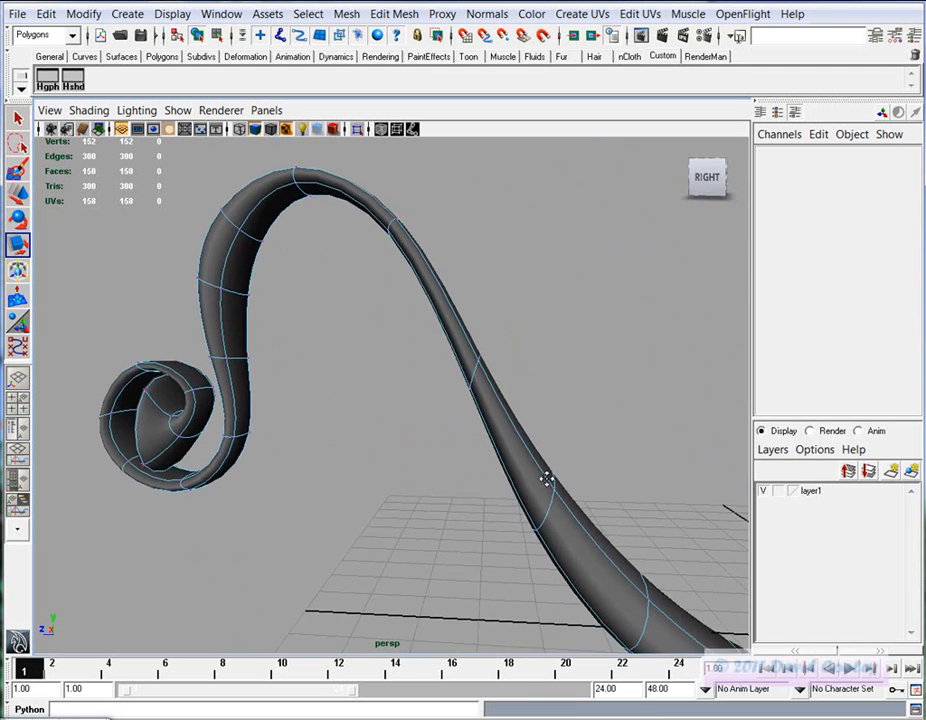
middle_click_drag(557, 522, 517, 348, "alt")
left_click_drag(575, 503, 495, 515, "alt")
middle_click_drag(155, 393, 368, 505, "alt")
right_click_drag(368, 500, 583, 482, "alt")
middle_click_drag(178, 404, 400, 434, "alt")
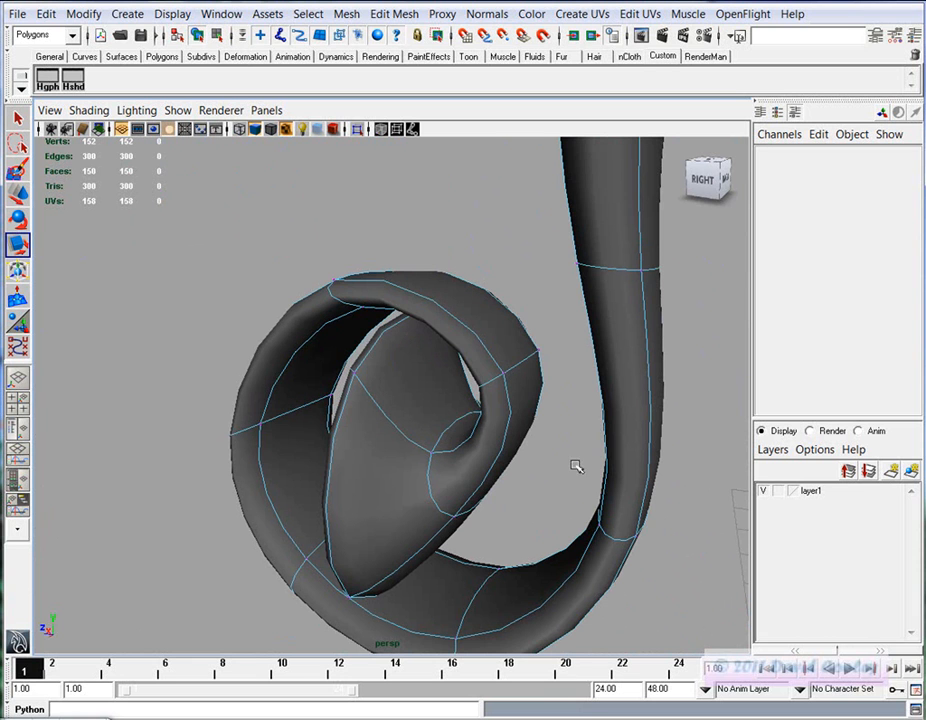
right_click_drag(647, 463, 440, 378, "alt")
left_click_drag(587, 461, 565, 510, "alt")
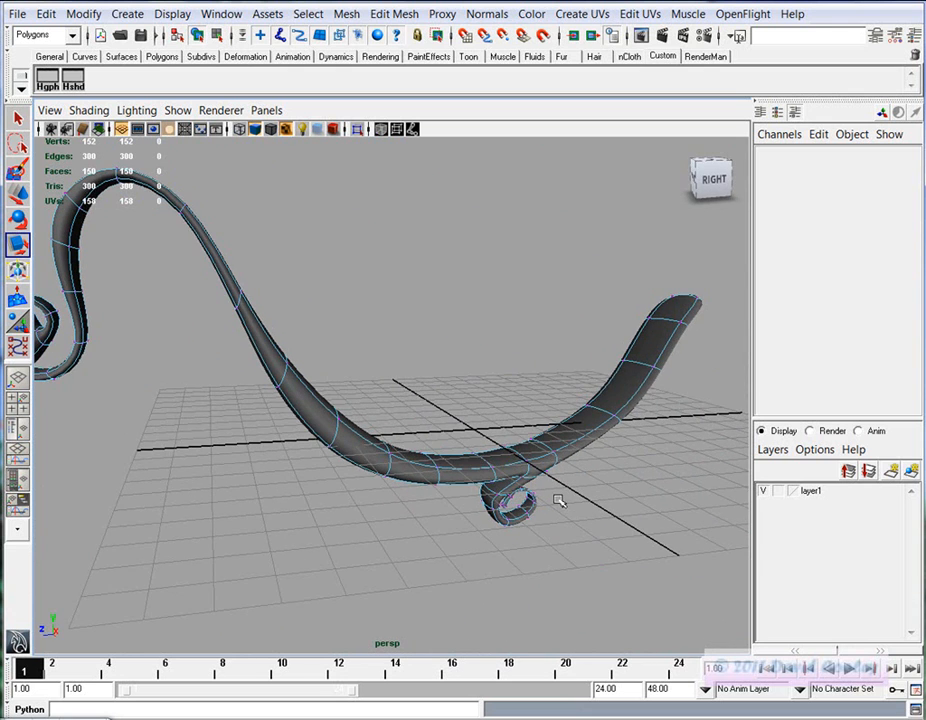
Save the scene from the side view and leave component mode with the frame deselected
key("space")
key("space")
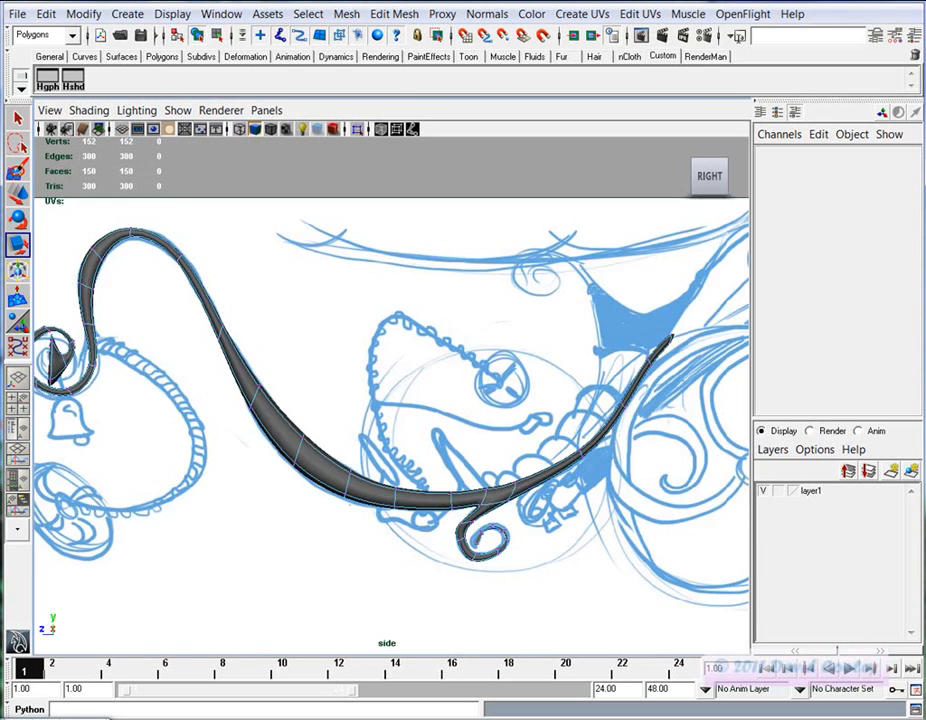
right_click_drag(597, 545, 435, 453, "alt")
middle_click_drag(435, 453, 421, 448, "alt")
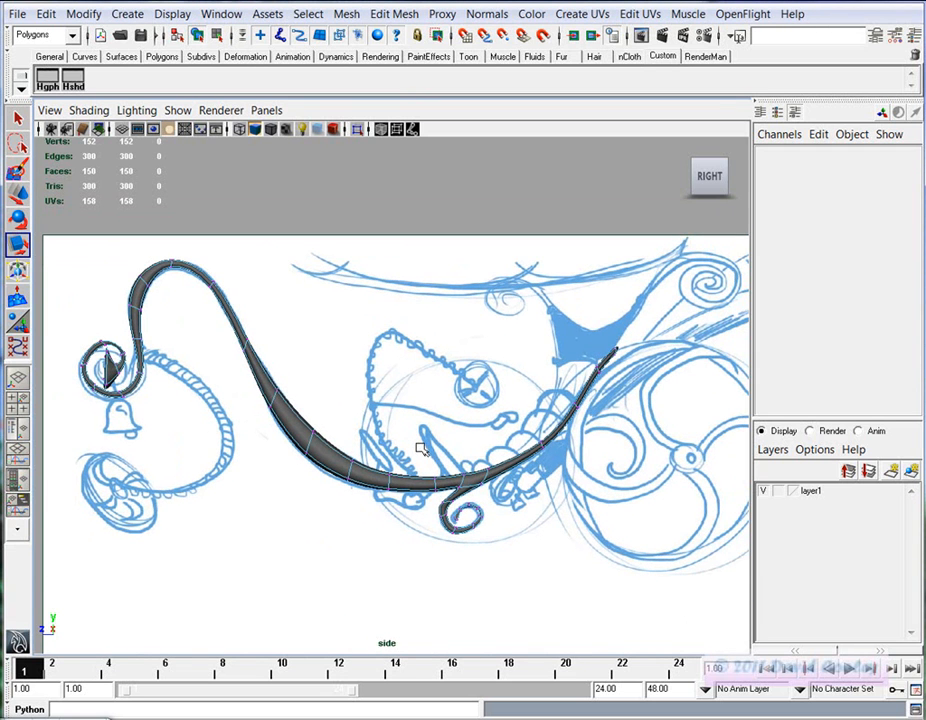
key("q")
key("ctrl+s")
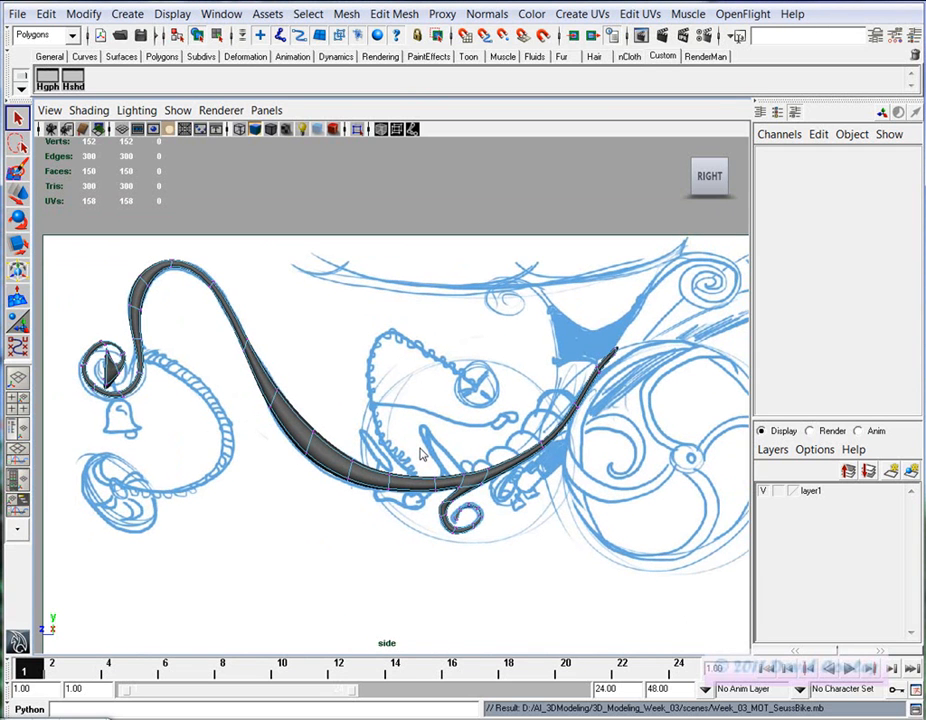
key("F8")
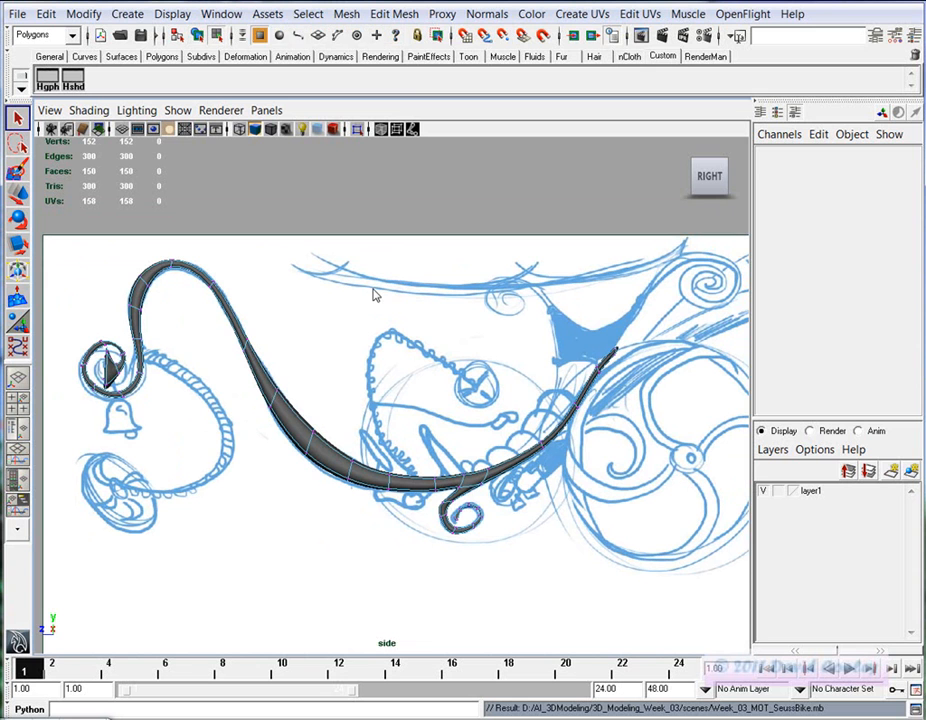
key("F8")
left_click(349, 221)
Add a new polygon cube to the scene in the side view as the base for the next bike part
middle_click_drag(514, 548, 451, 539, "alt")
middle_click_drag(288, 505, 430, 521, "alt")
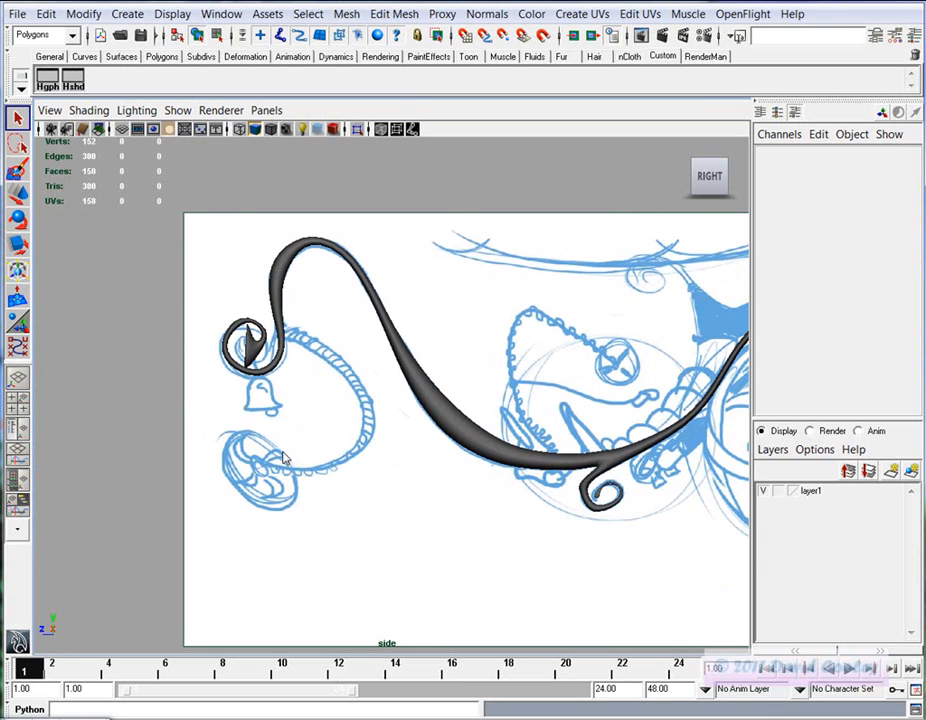
middle_click_drag(285, 458, 358, 340, "alt")
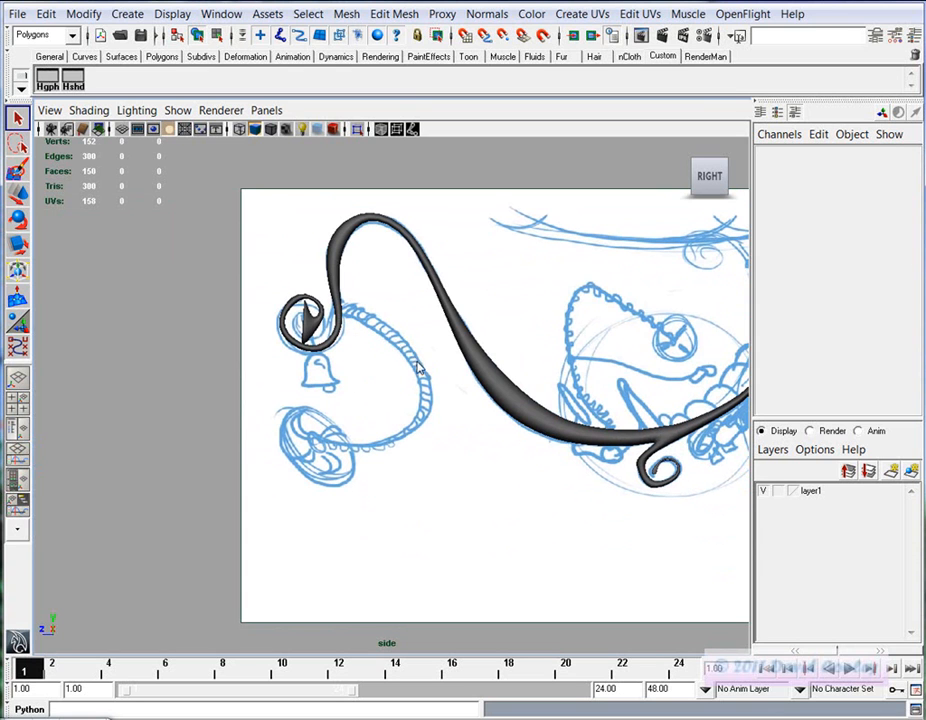
right_click_drag(378, 345, 424, 300, "alt")
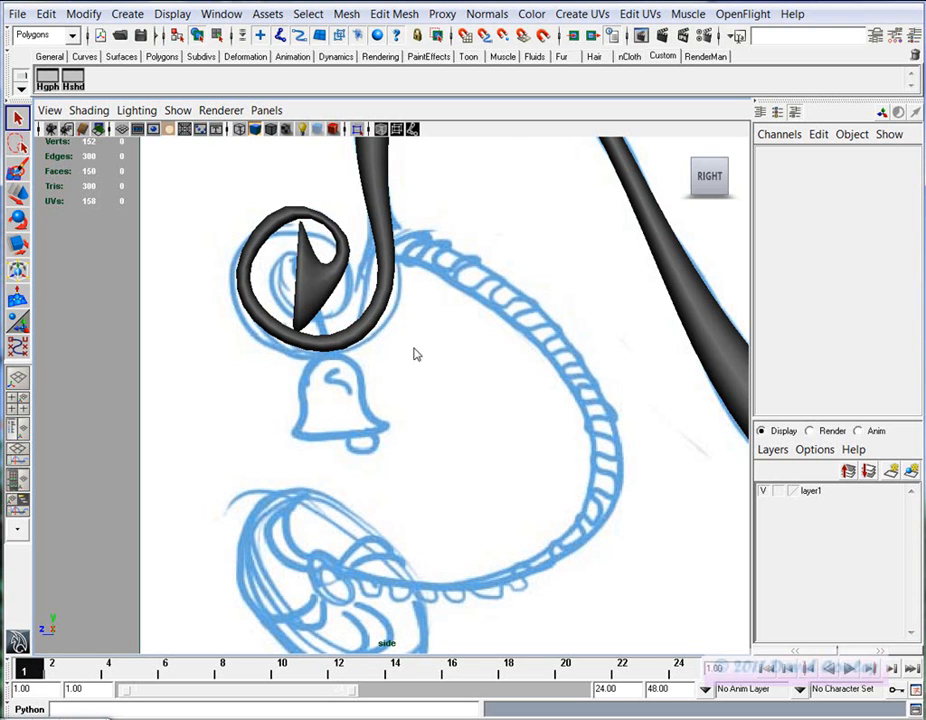
left_click(125, 14)
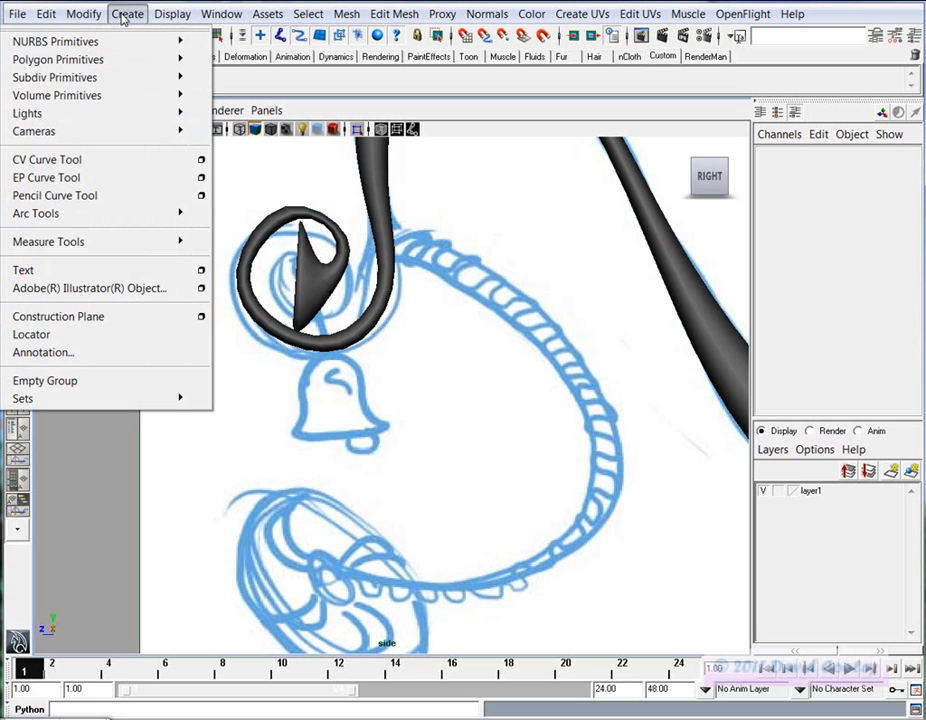
mouse_move(93, 60)
left_click(236, 83)
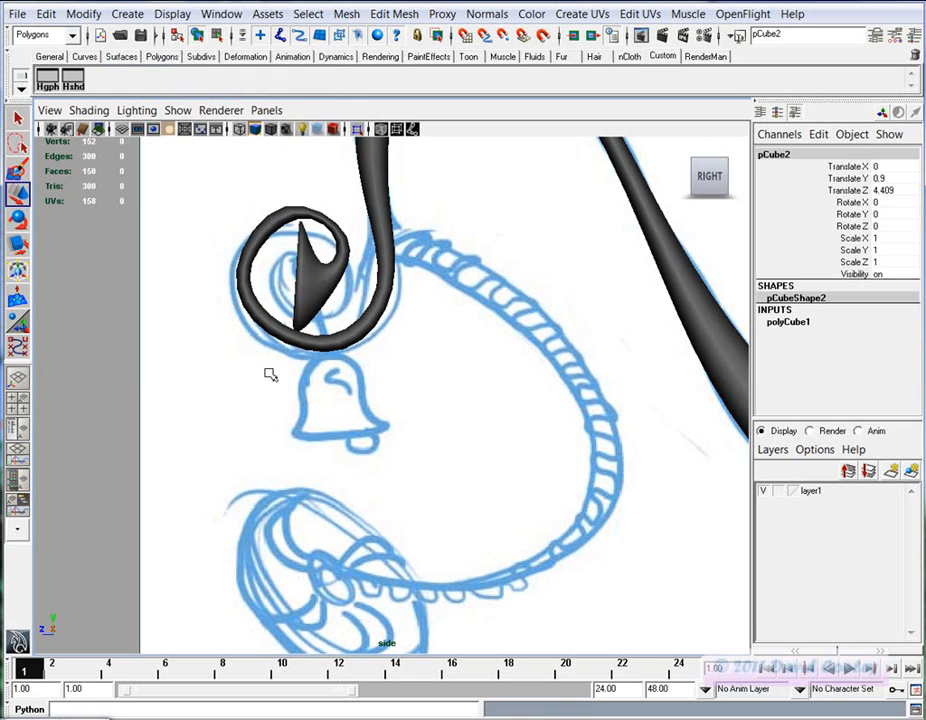
scroll(306, 405, "down", 5)
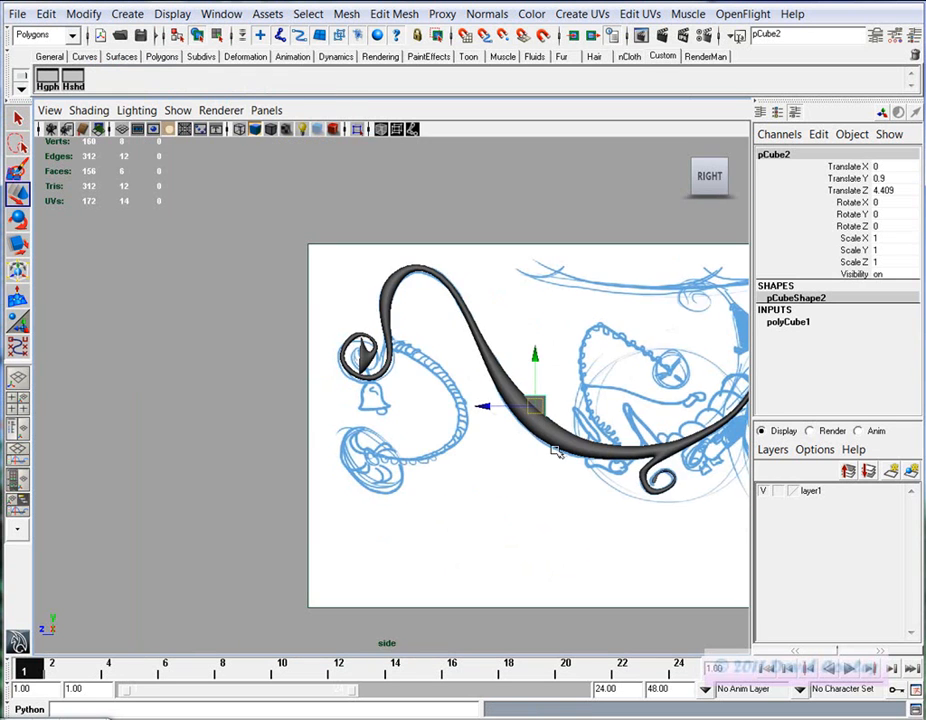
Move the new cube to the upper end of the sketched ribbed arm, beside the front spiral
left_click_drag(616, 421, 657, 436)
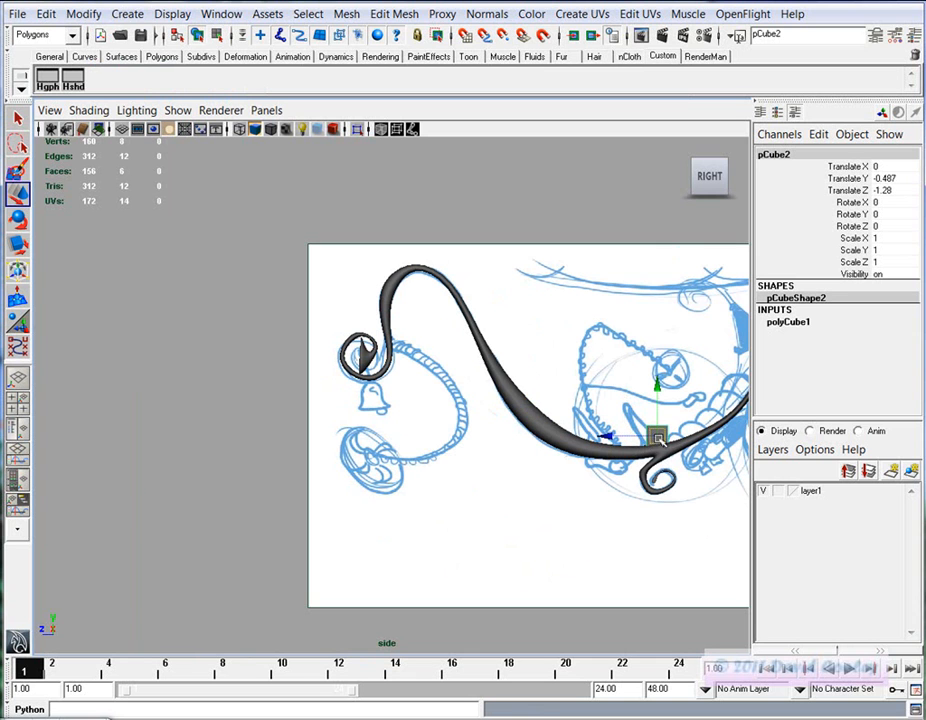
right_click_drag(523, 463, 690, 464, "alt")
middle_click_drag(471, 418, 477, 421, "alt")
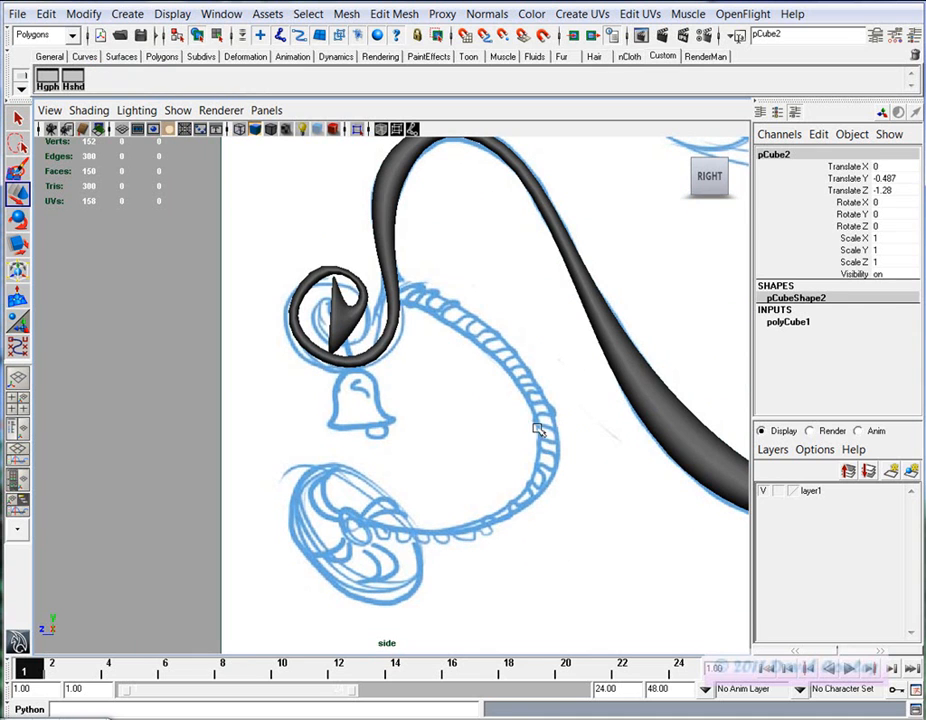
middle_click_drag(600, 443, 161, 349)
middle_click_drag(522, 398, 455, 469)
right_click_drag(455, 469, 533, 467, "alt")
Rotate the cube about -21° in X to follow the ribbed arm, scale it down slightly, and enter its face mode
key("e")
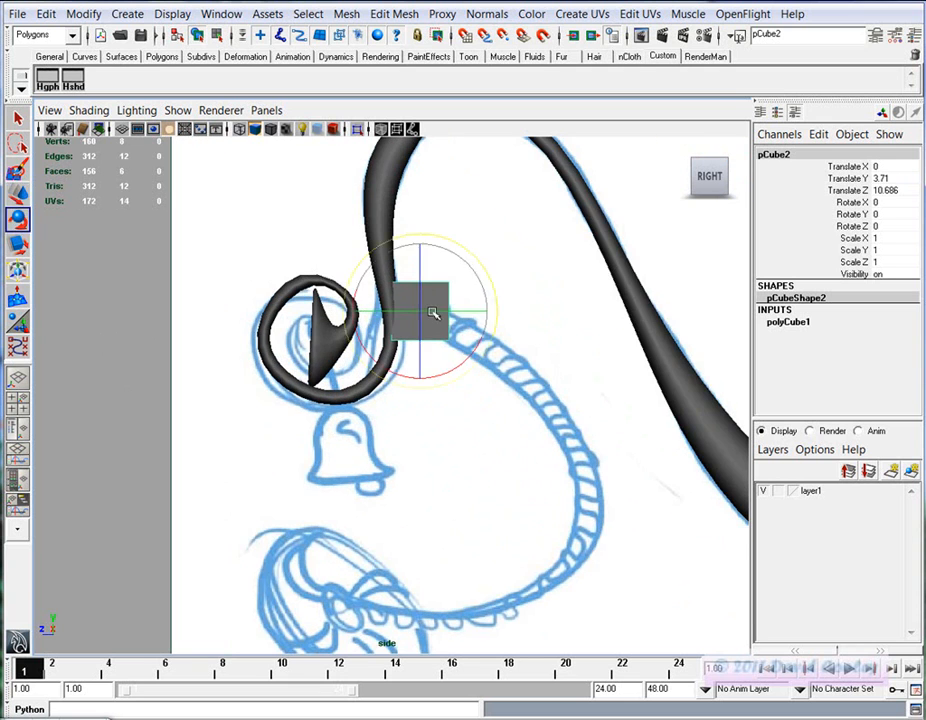
left_click_drag(473, 348, 460, 373)
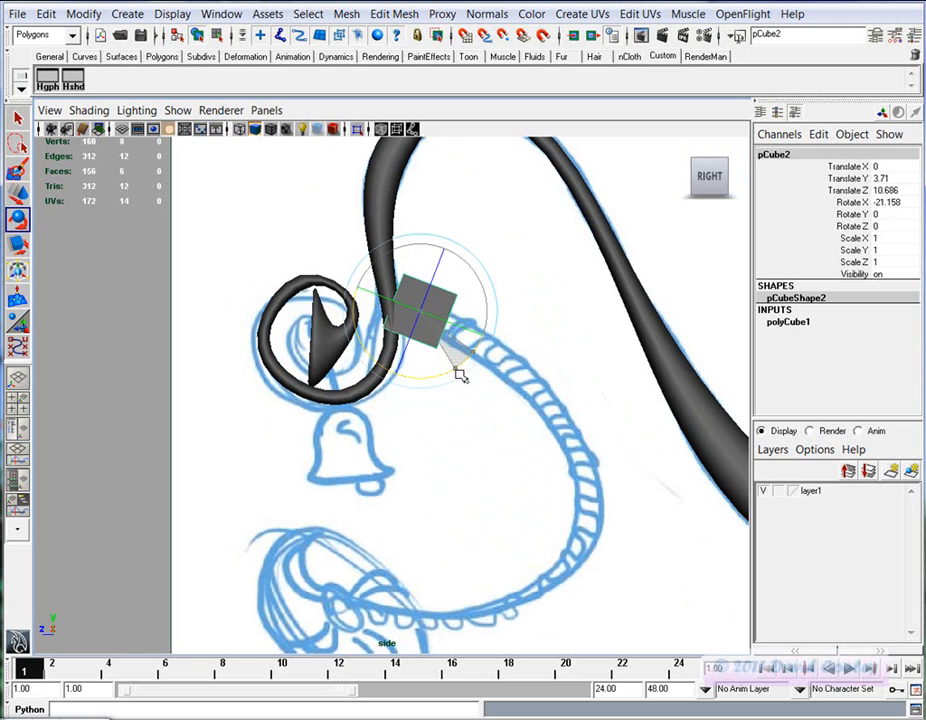
key("r")
left_click_drag(420, 309, 409, 307)
right_click_drag(425, 307, 422, 351)
left_click(422, 351)
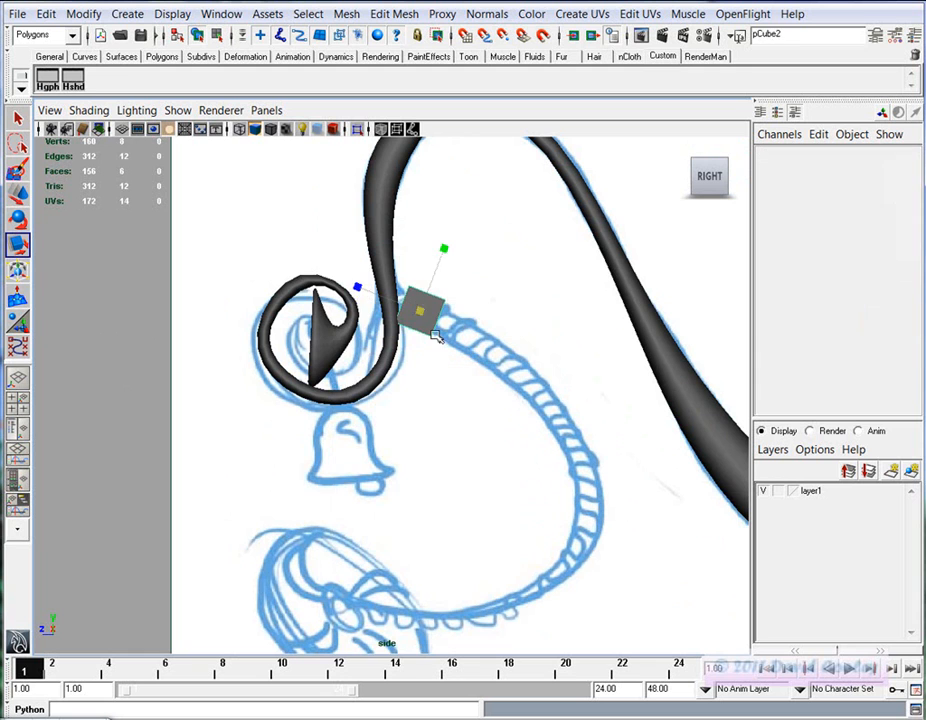
Draw a CV curve from the cube along the sketched ribbed arm, ending in a small loop around the front wheel's hub
left_click(124, 13)
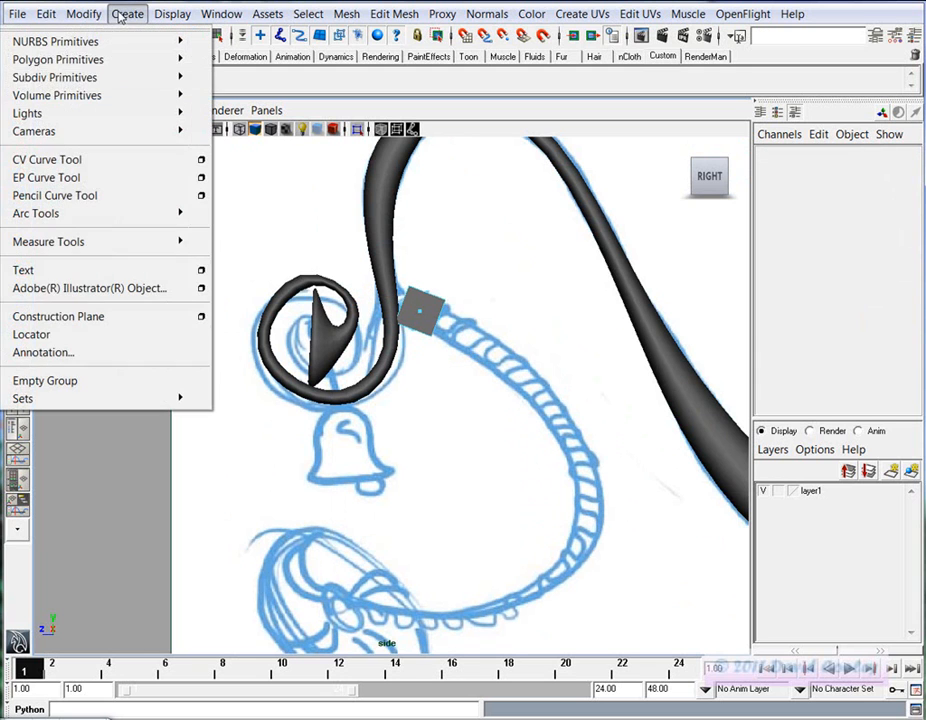
left_click(99, 155)
middle_click_drag(523, 395, 545, 298, "alt")
left_click(466, 225)
left_click(520, 260)
left_click(577, 316)
left_click(604, 370)
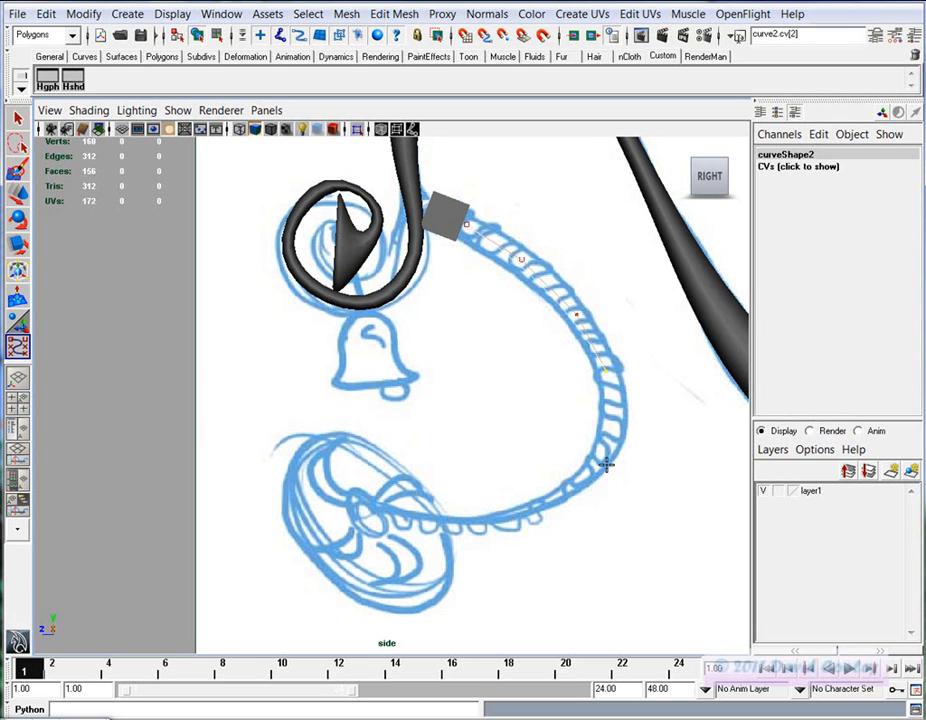
left_click(480, 516)
left_click(420, 515)
left_click(385, 508)
left_click(368, 496)
left_click(353, 492)
left_click(350, 509)
left_click(355, 523)
left_click(372, 536)
left_click(385, 535)
left_click(384, 522)
left_click(378, 514)
left_click(371, 510)
key("r")
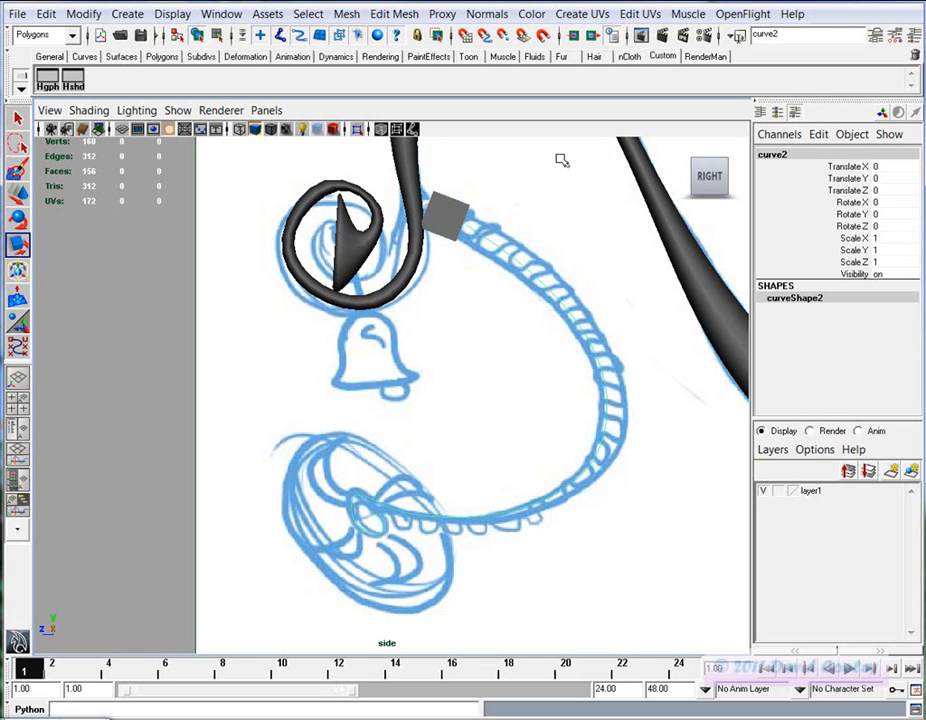
Extrude the cube's face nearest the arm along the new curve
right_click(445, 208)
right_click_drag(446, 228, 449, 245)
left_click(448, 211)
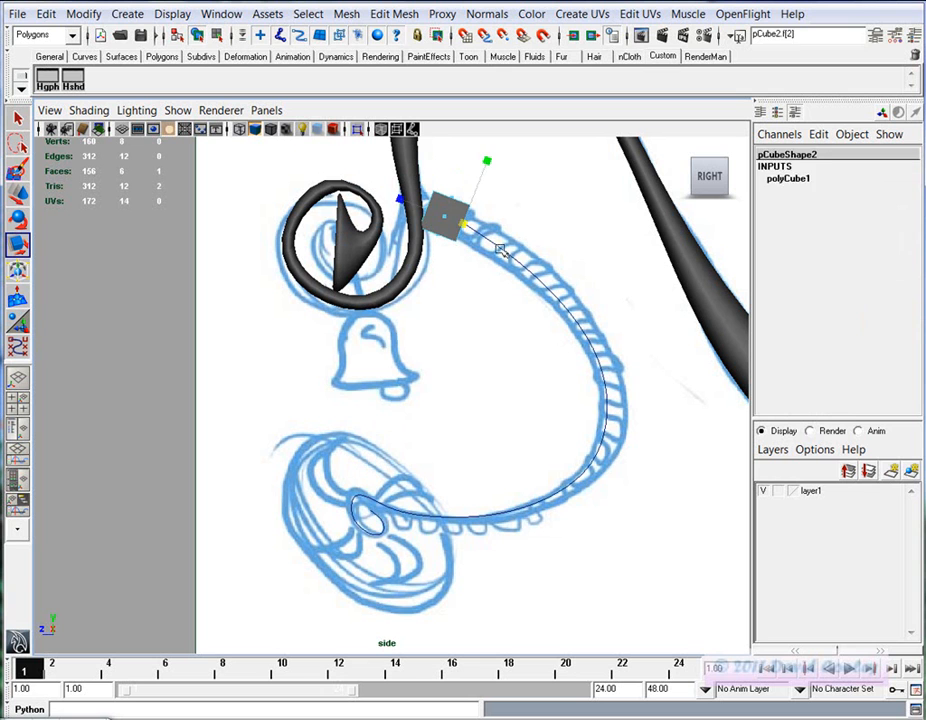
left_click_drag(527, 235, 527, 310, "shift")
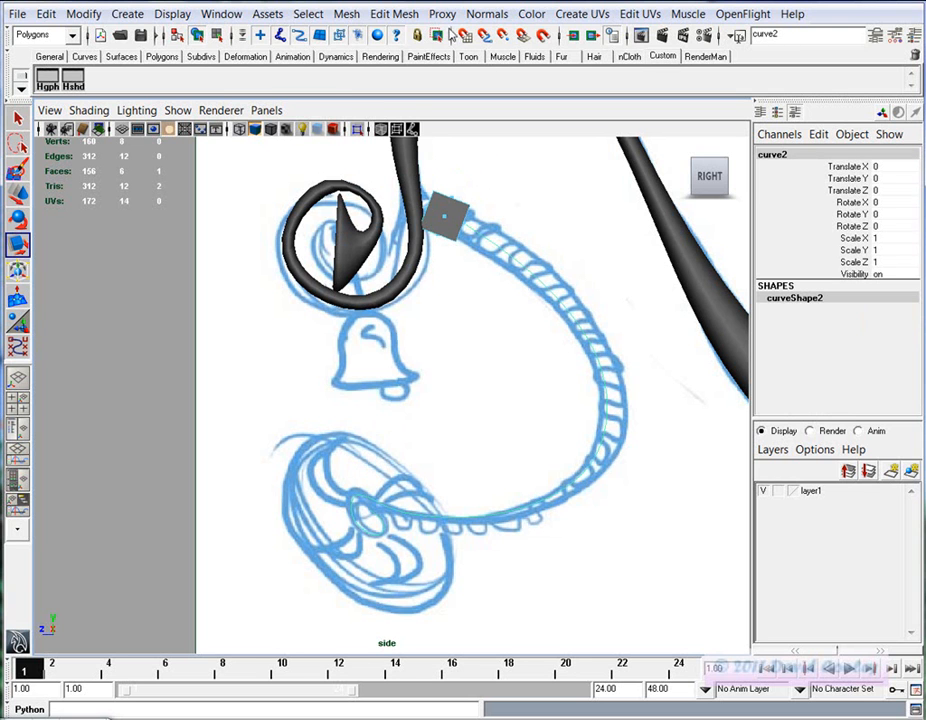
left_click(394, 14)
left_click(331, 72)
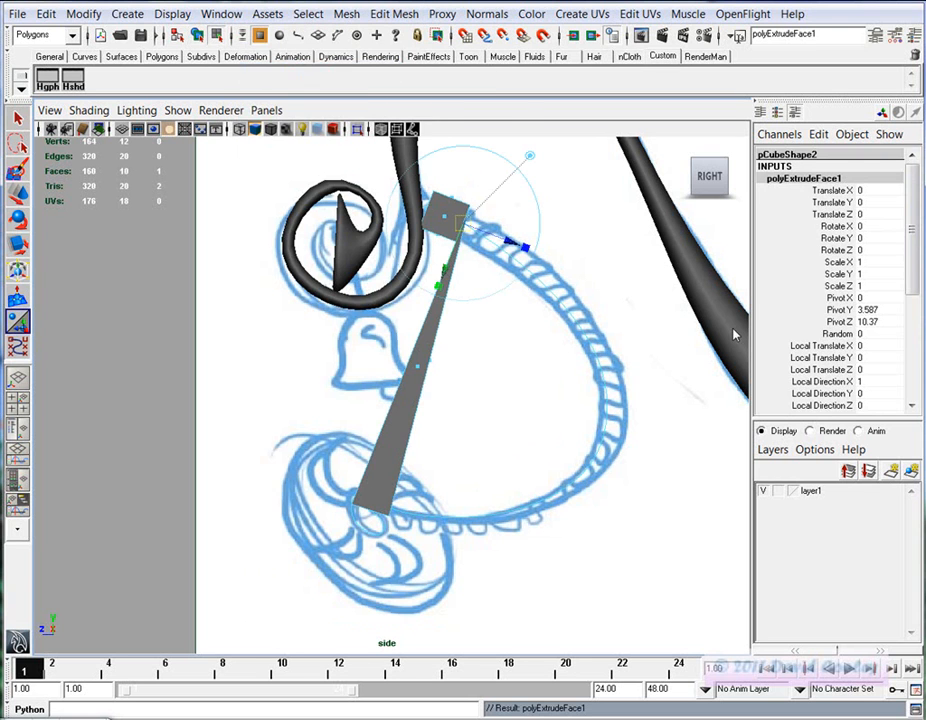
Set the arm extrusion's Divisions to 25
left_click_drag(913, 270, 916, 379)
left_click(836, 334)
middle_click_drag(446, 406, 666, 410)
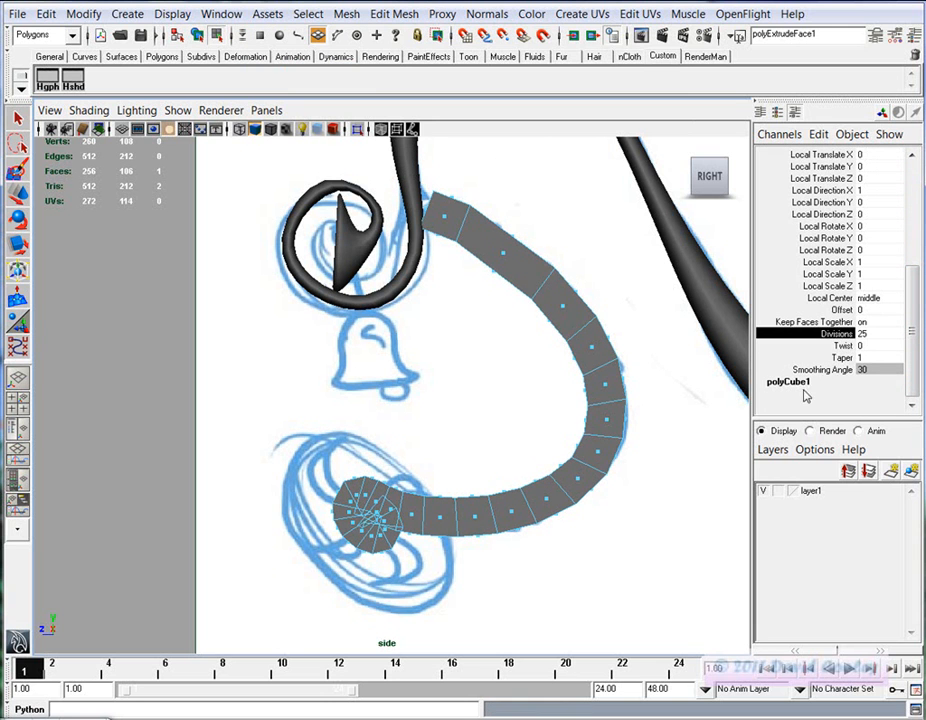
Set the arm extrusion's Taper to 0.05
left_click(840, 358)
middle_click_drag(630, 372, 572, 378)
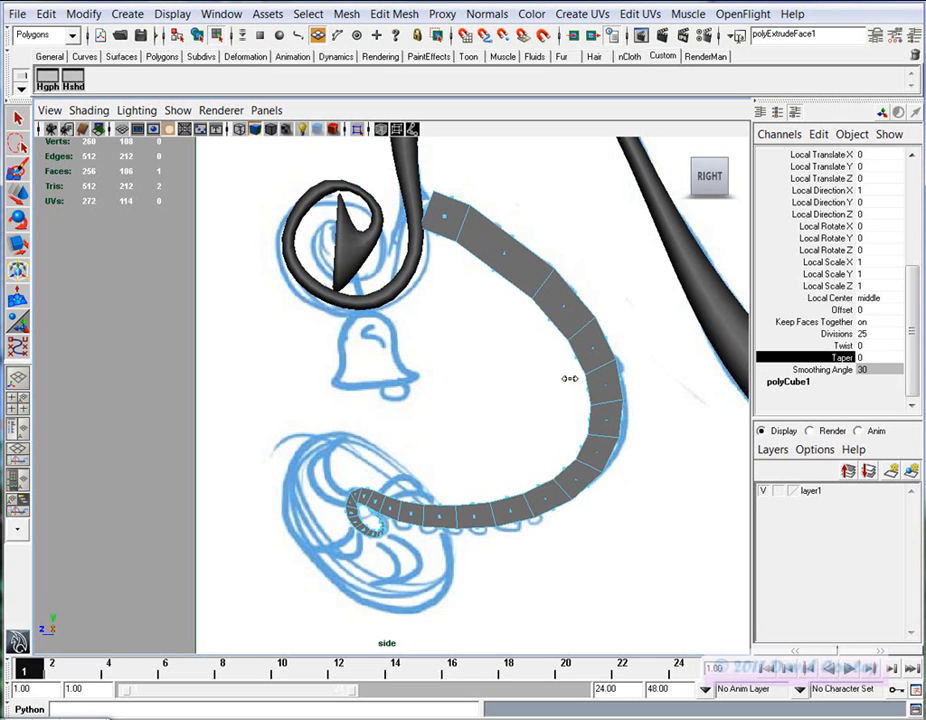
double_click(875, 358)
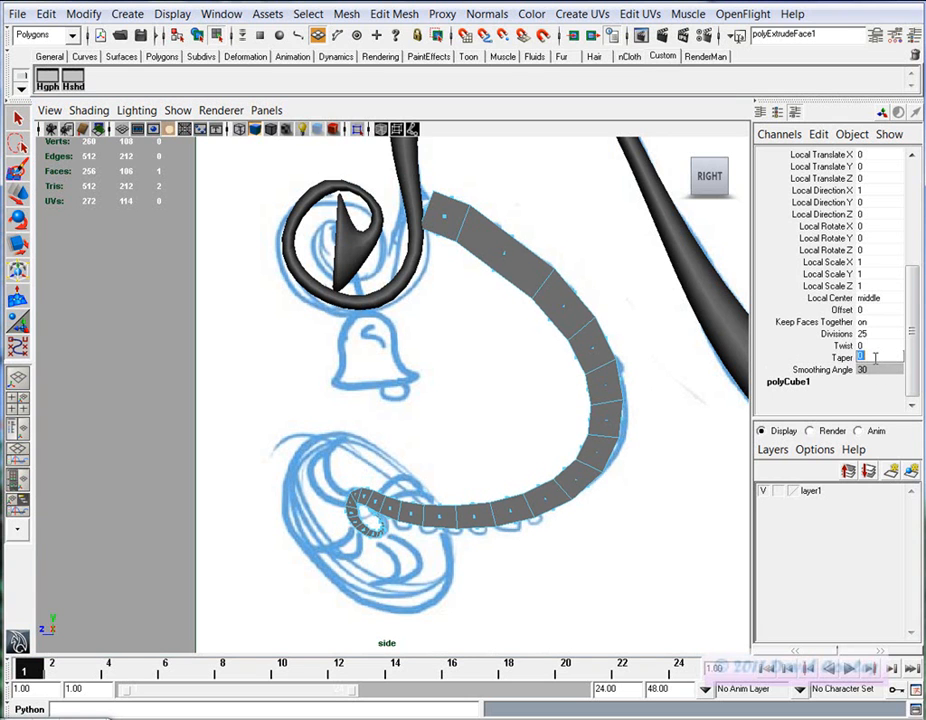
type("0.05")
key("Return")
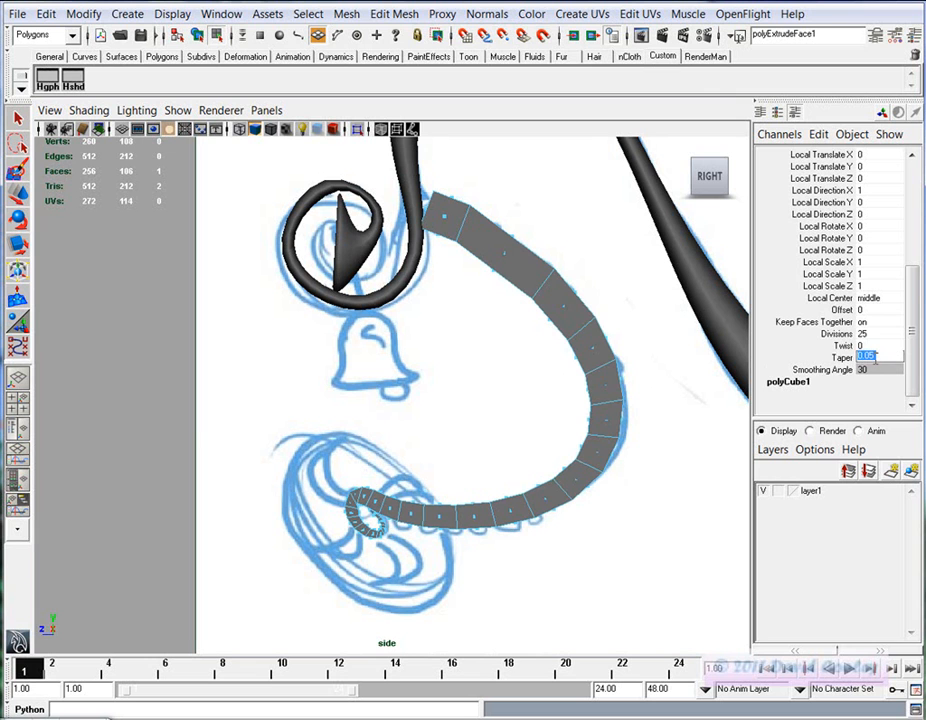
Lower the start of the extrusion's taper curve to 0.76 and add a point at about position 0.866 with value 0.44
middle_click_drag(598, 508, 596, 479, "alt")
key("t")
key("ctrl+a")
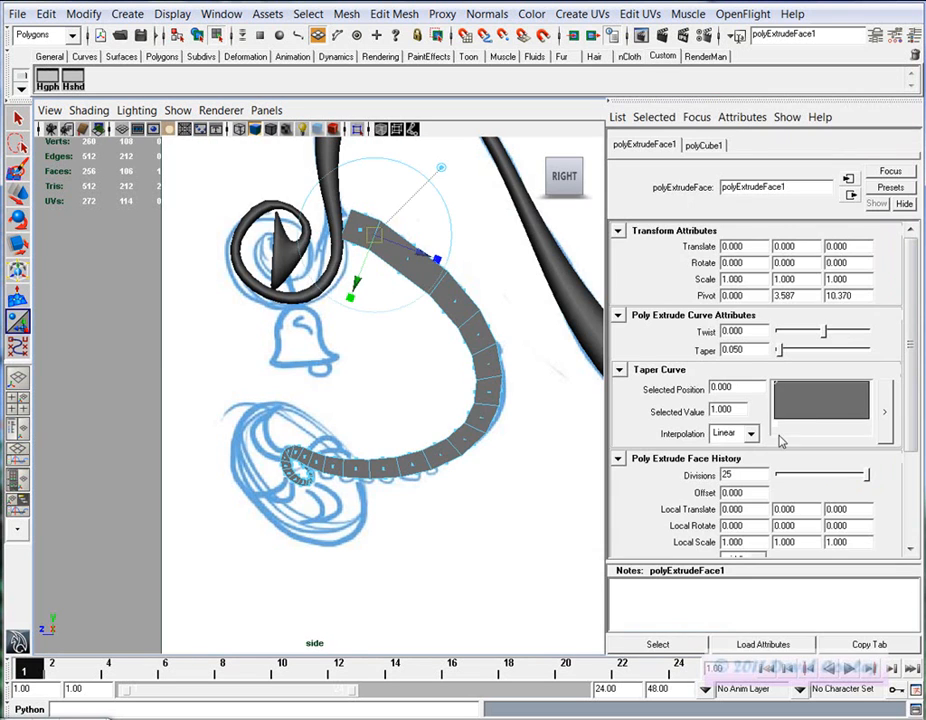
left_click_drag(773, 383, 771, 396)
left_click_drag(857, 398, 856, 402)
Refine the taper curve for the arm's looped end, raising its end and adding a point at position 0.425 with value 0.46
right_click_drag(217, 447, 472, 436, "alt")
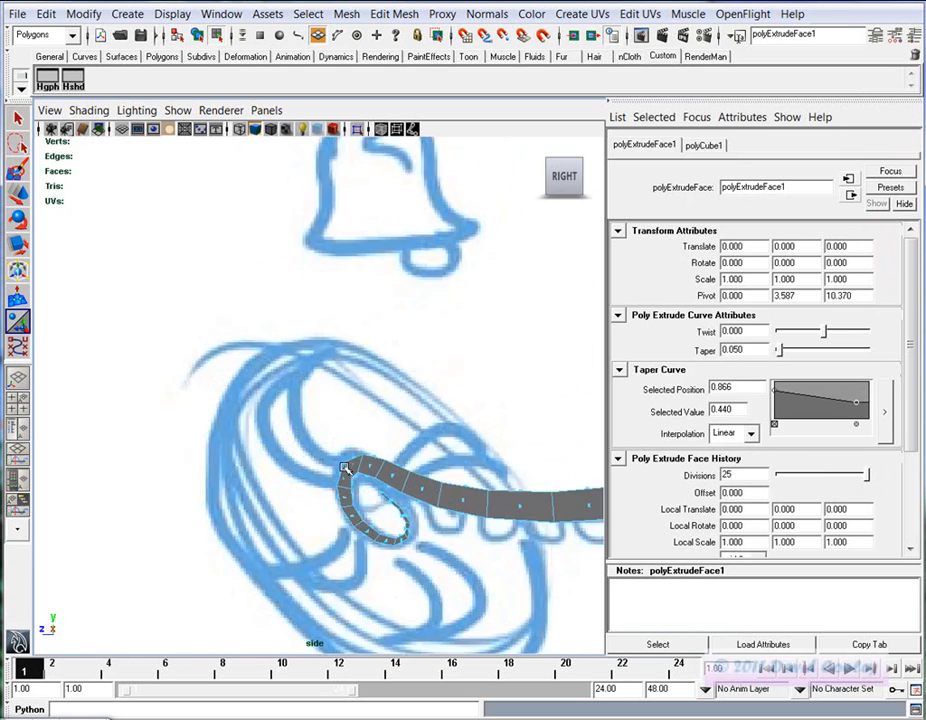
middle_click_drag(472, 436, 452, 288, "alt")
right_click_drag(246, 401, 424, 432, "alt")
middle_click_drag(424, 432, 364, 538, "alt")
left_click_drag(871, 411, 815, 406)
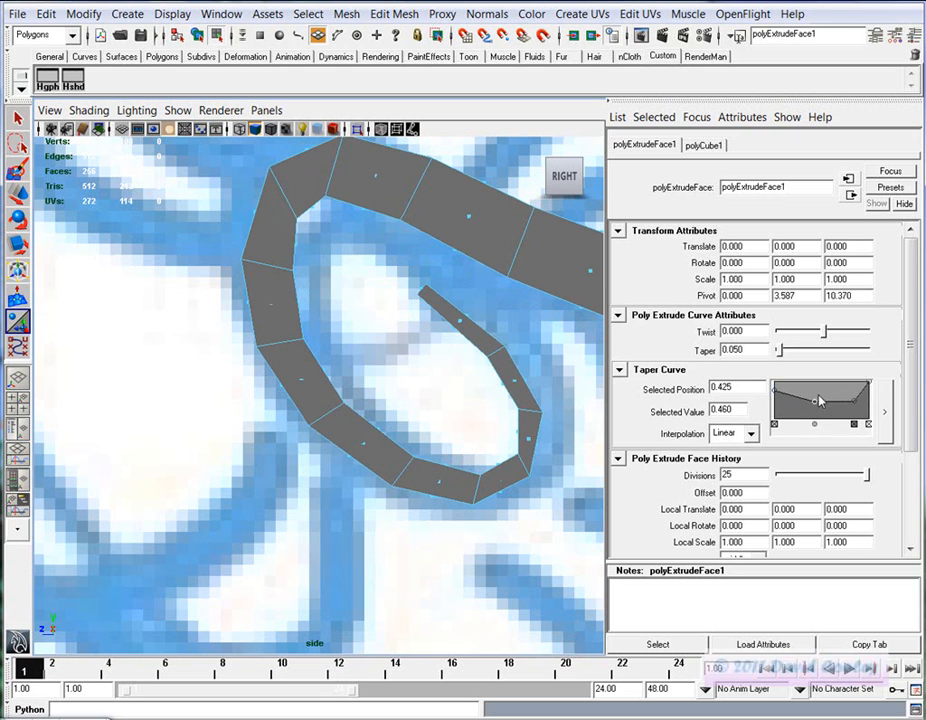
left_click(835, 402)
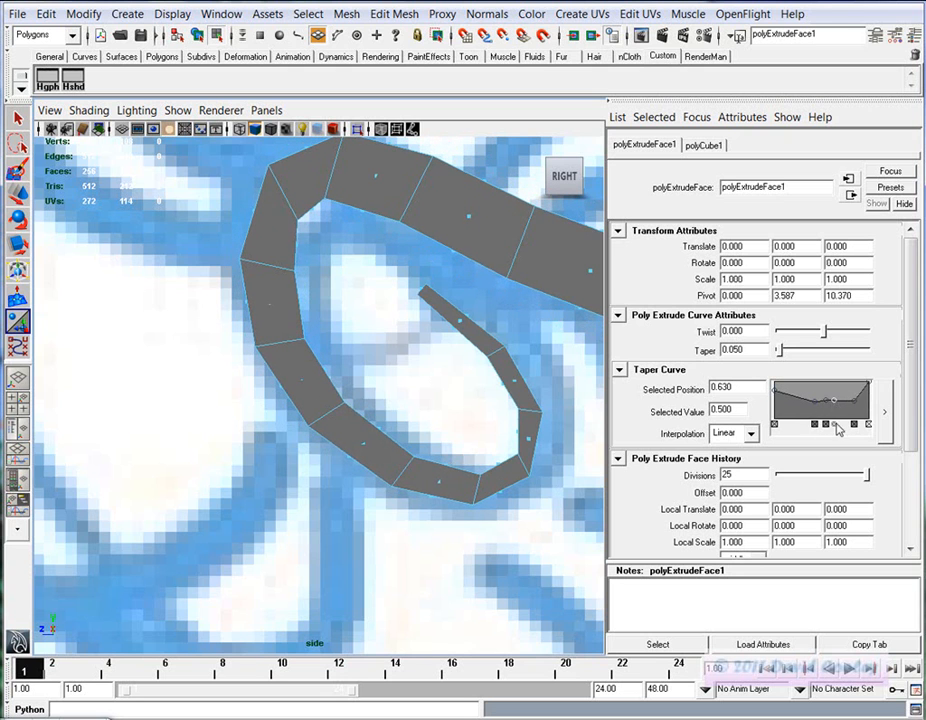
left_click(835, 425)
left_click(827, 425)
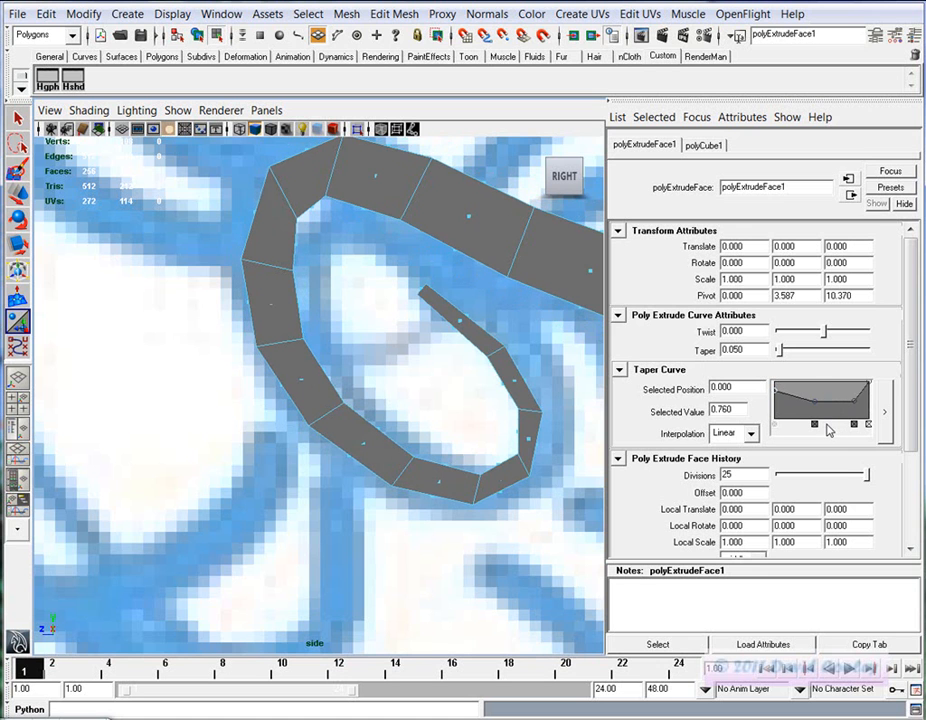
Reduce the arm extrusion's Divisions to 17
middle_click_drag(450, 393, 461, 420, "alt")
right_click_drag(461, 420, 237, 372, "alt")
middle_click_drag(237, 372, 237, 402, "alt")
right_click_drag(237, 402, 680, 420, "alt")
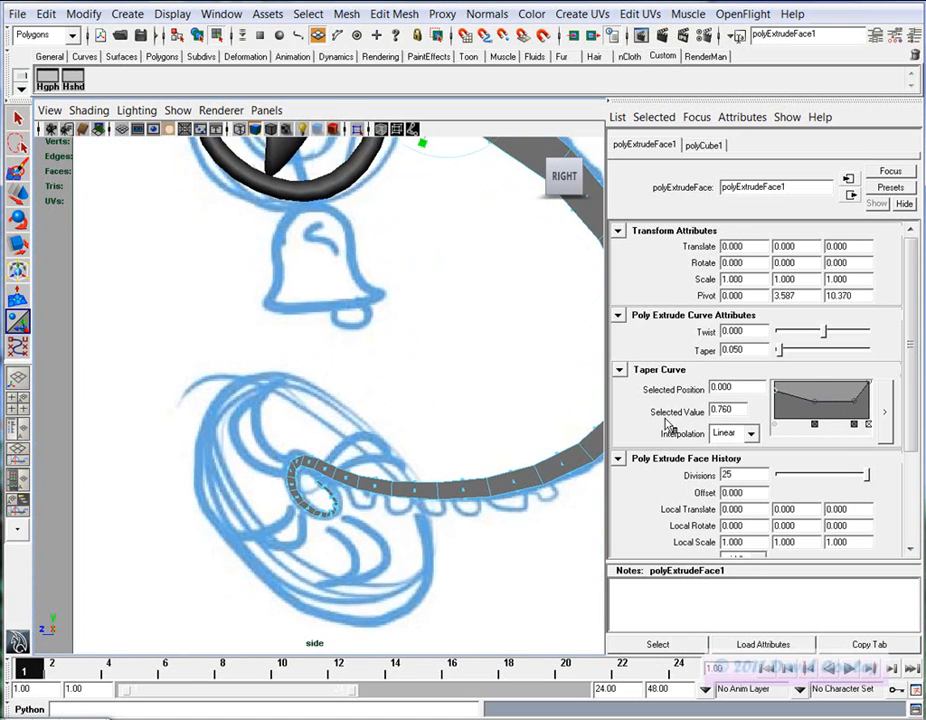
right_click_drag(516, 370, 444, 366, "alt")
left_click_drag(866, 483, 843, 487)
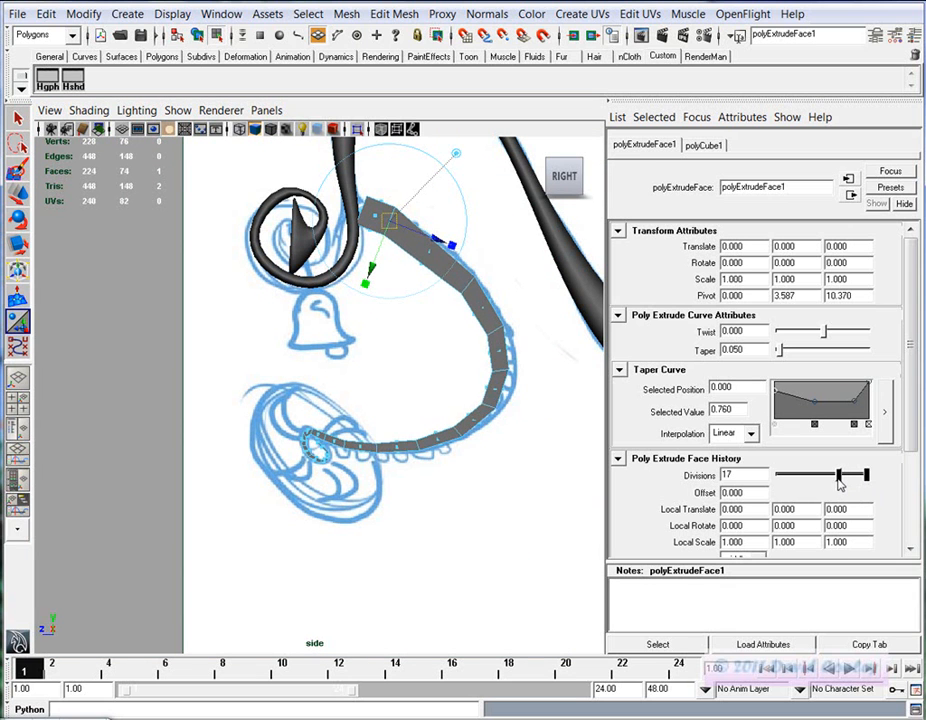
Examine the smoothed arm against the sketch, from its looped end at the wheel hub up to the front spiral
mouse_move(170, 432)
right_mouse_down("alt")
mouse_move(531, 467)
mouse_move(389, 443)
right_mouse_up("alt")
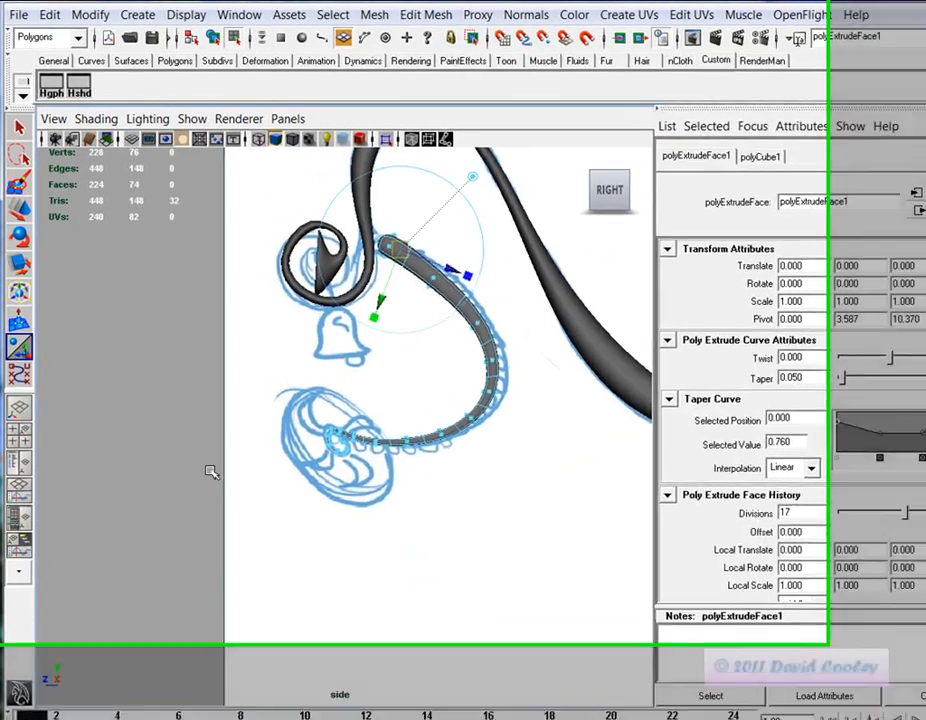
right_click_drag(196, 437, 426, 461, "alt")
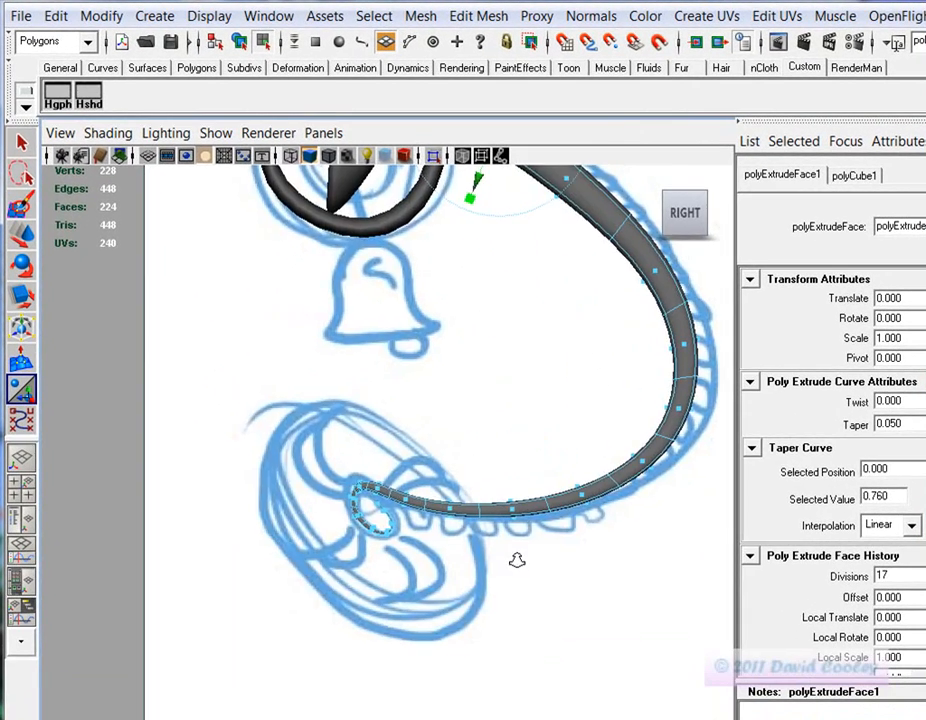
middle_click_drag(524, 609, 525, 670, "alt")
right_click_drag(382, 352, 640, 250, "alt")
middle_click_drag(643, 240, 657, 568, "alt")
middle_click_drag(570, 424, 513, 500, "alt")
right_click_drag(492, 395, 446, 712, "alt")
middle_click_drag(446, 712, 445, 597, "alt")
Return to object mode and clear the selection of the arm and its curve
key("F8")
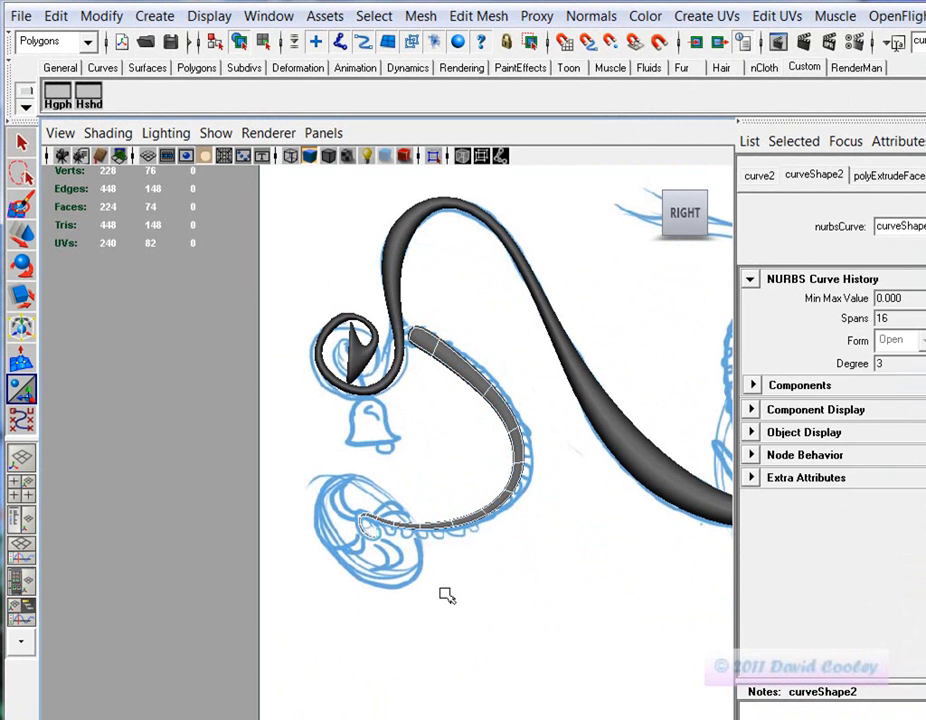
left_click(203, 494)
middle_click_drag(467, 517, 491, 537, "alt")
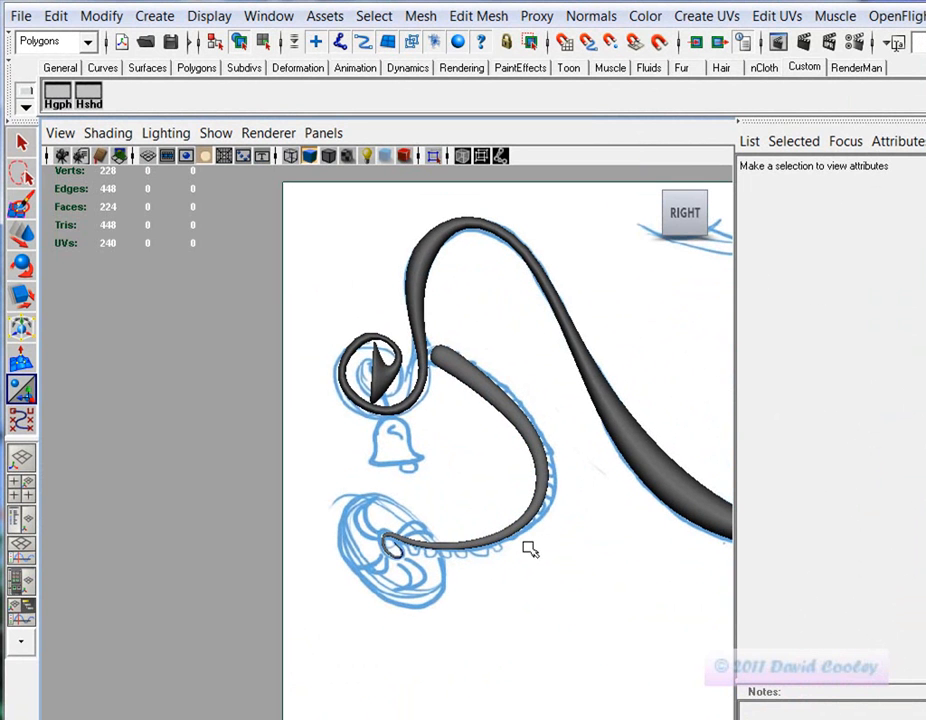
key("q")
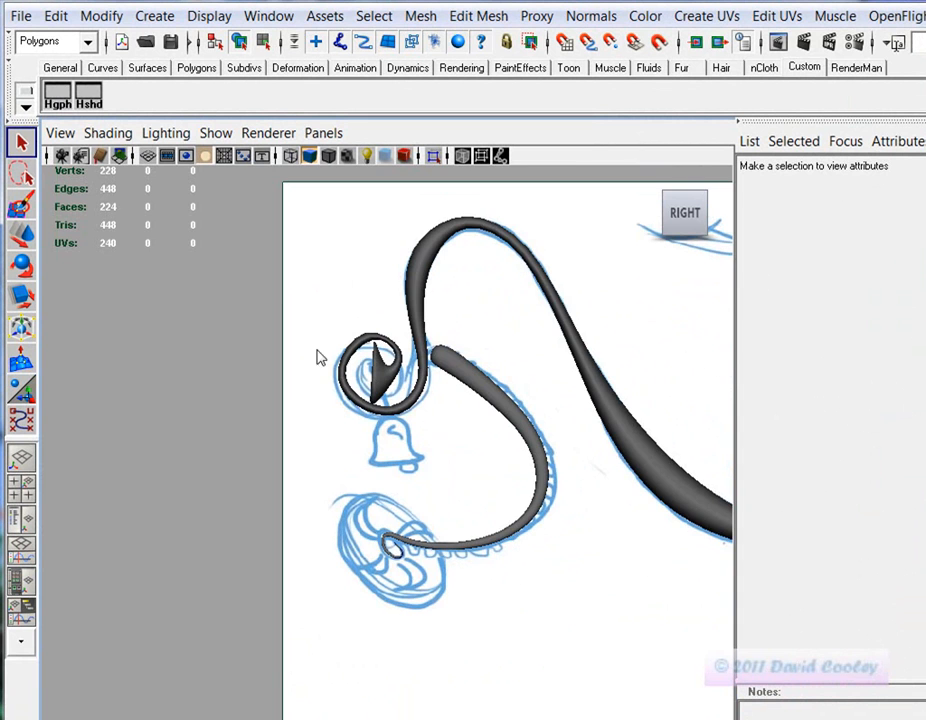
Add a polygon cube to the scene as the base for the bell
right_click_drag(233, 469, 390, 398, "alt")
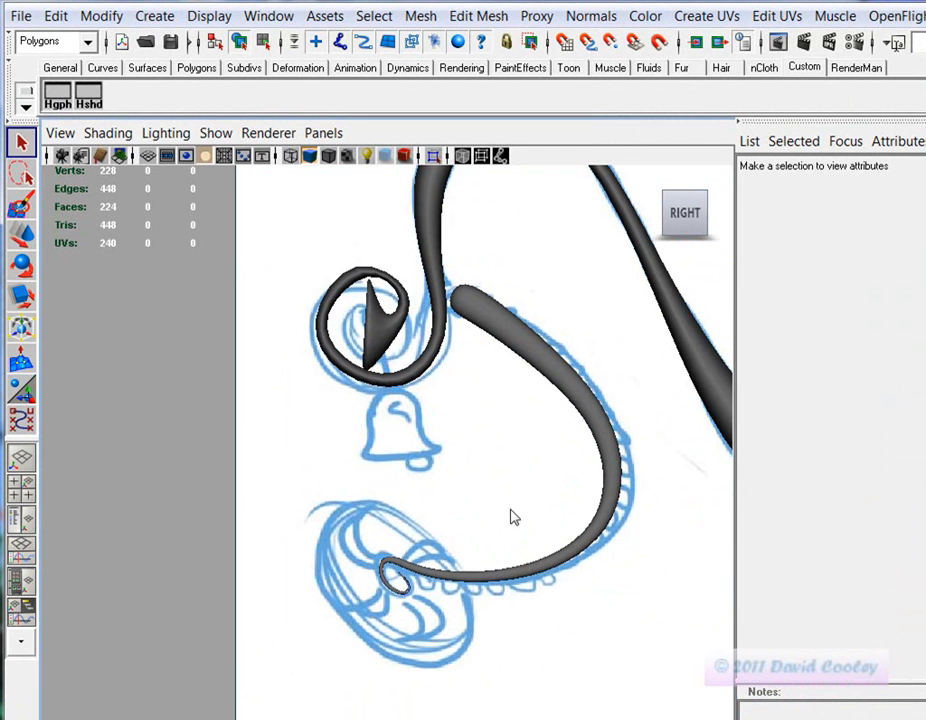
middle_click_drag(521, 488, 492, 473, "alt")
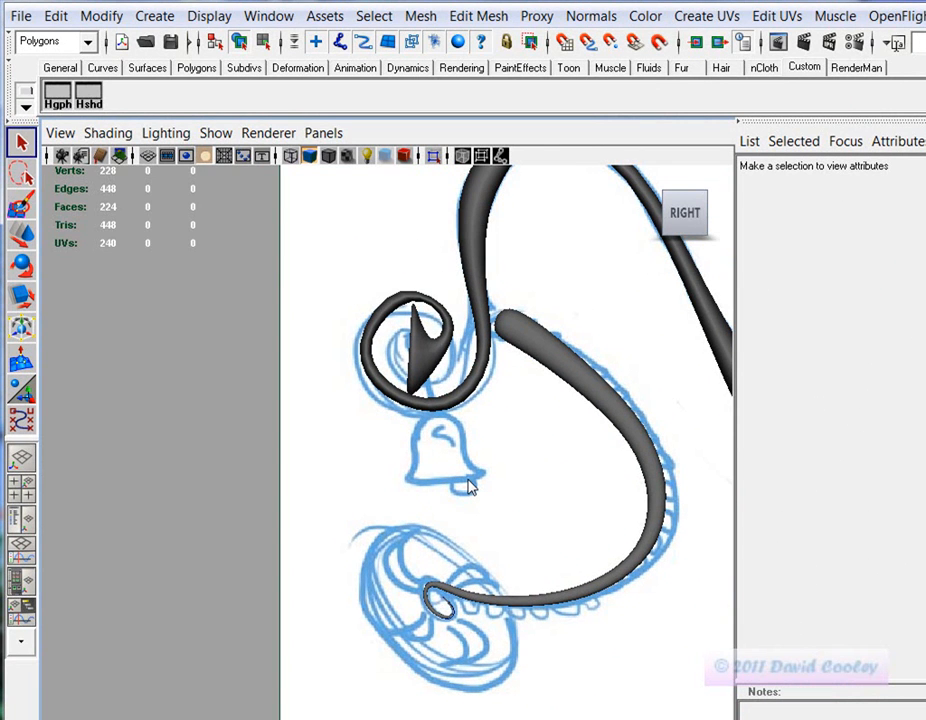
right_click_drag(486, 496, 422, 543, "alt")
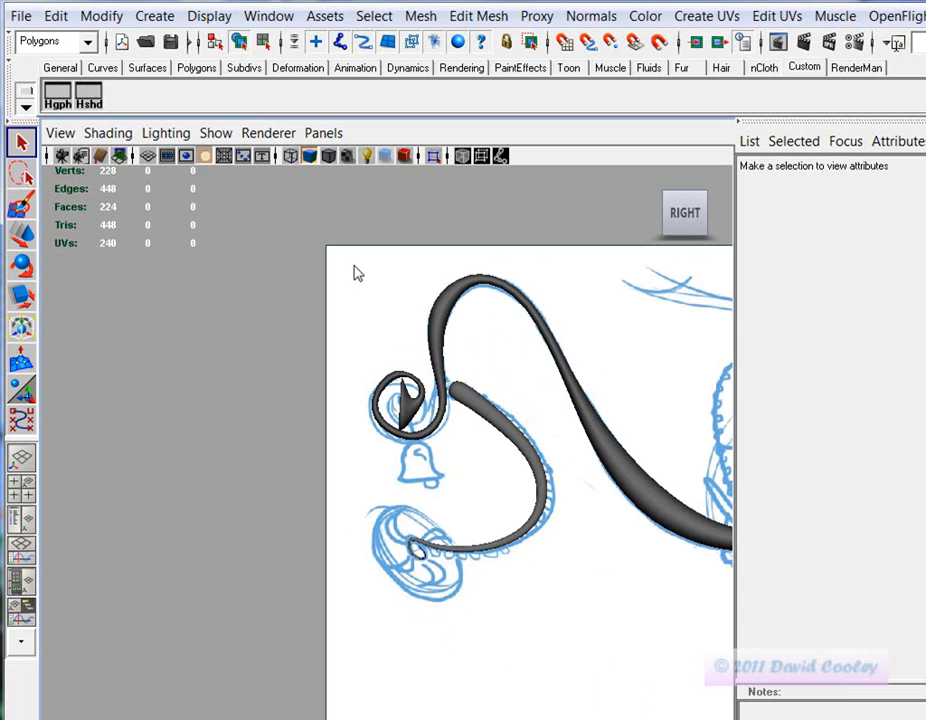
left_click(145, 18)
mouse_move(130, 85)
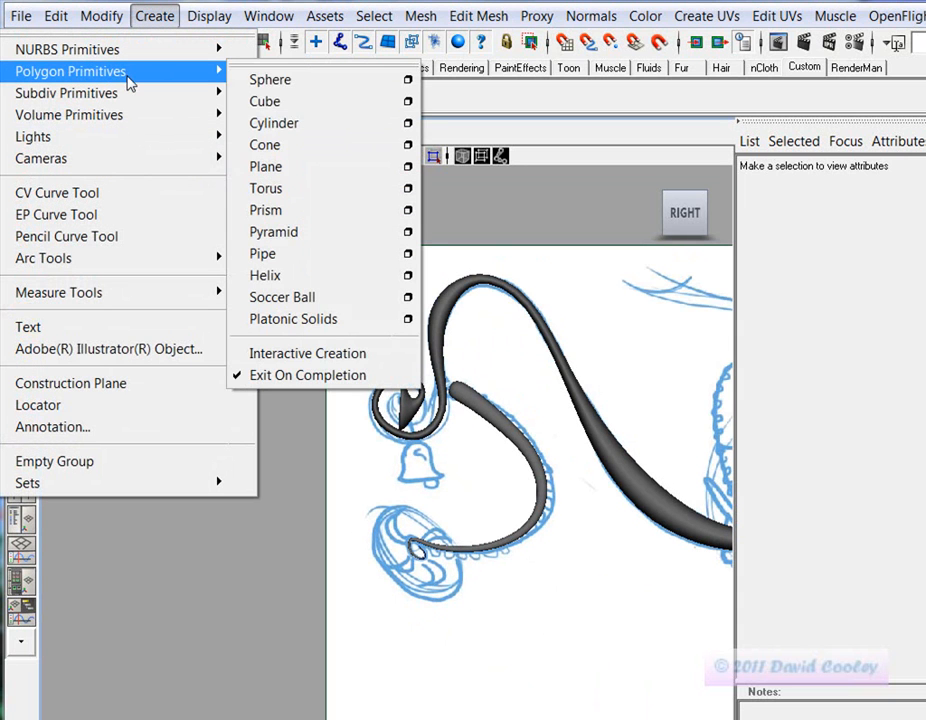
left_click(306, 108)
Move the bell's cube next to the sketched bell below the front spiral
middle_click_drag(617, 568, 488, 557, "alt")
key("w")
mouse_move(606, 598)
middle_mouse_down()
mouse_move(363, 561)
mouse_move(234, 590)
middle_mouse_up()
right_click_drag(234, 590, 380, 508, "alt")
middle_click_drag(380, 508, 463, 498, "alt")
Extrude the cube's bottom face downward, scale it outward into a flared bell base, and preview the shape smoothed
right_click_drag(440, 496, 440, 525)
left_click(405, 486)
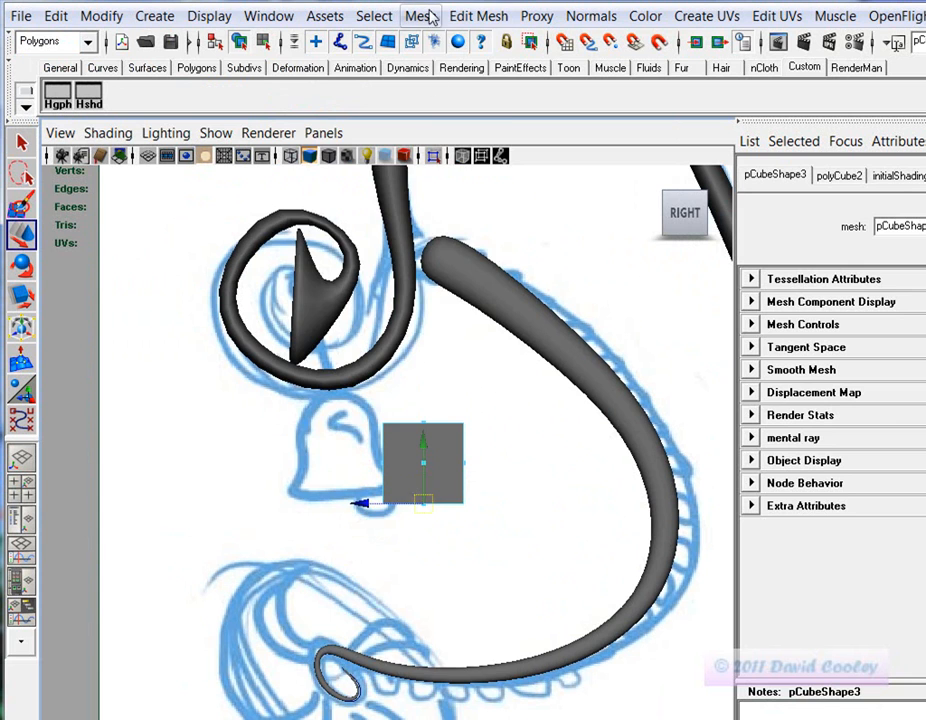
left_click(478, 16)
left_click(478, 95)
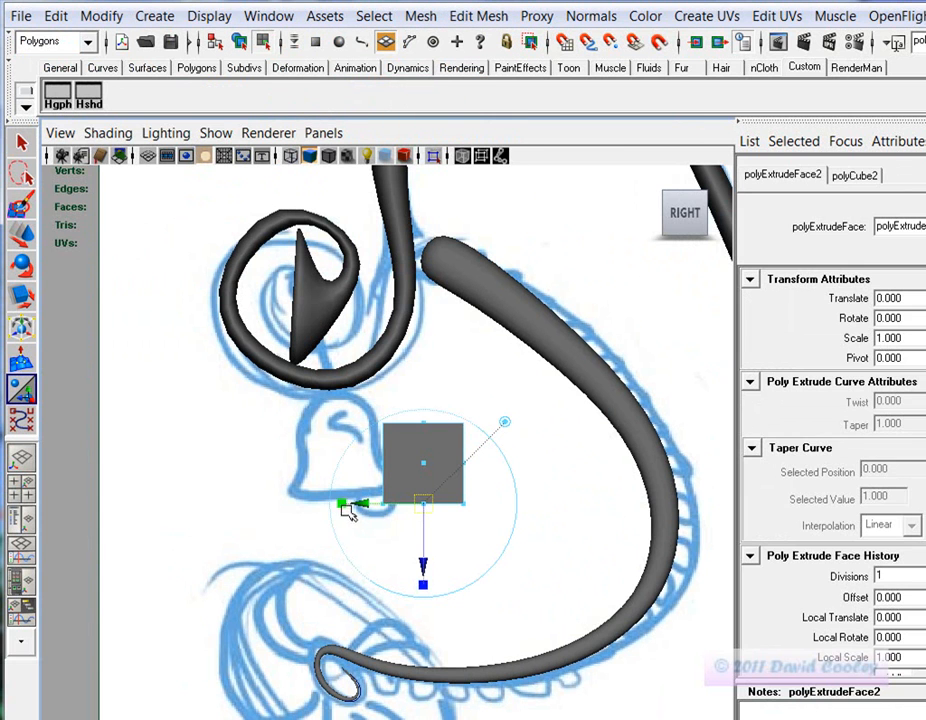
left_click(370, 515)
key("ctrl+z")
left_click(340, 505)
left_click_drag(423, 565, 422, 587)
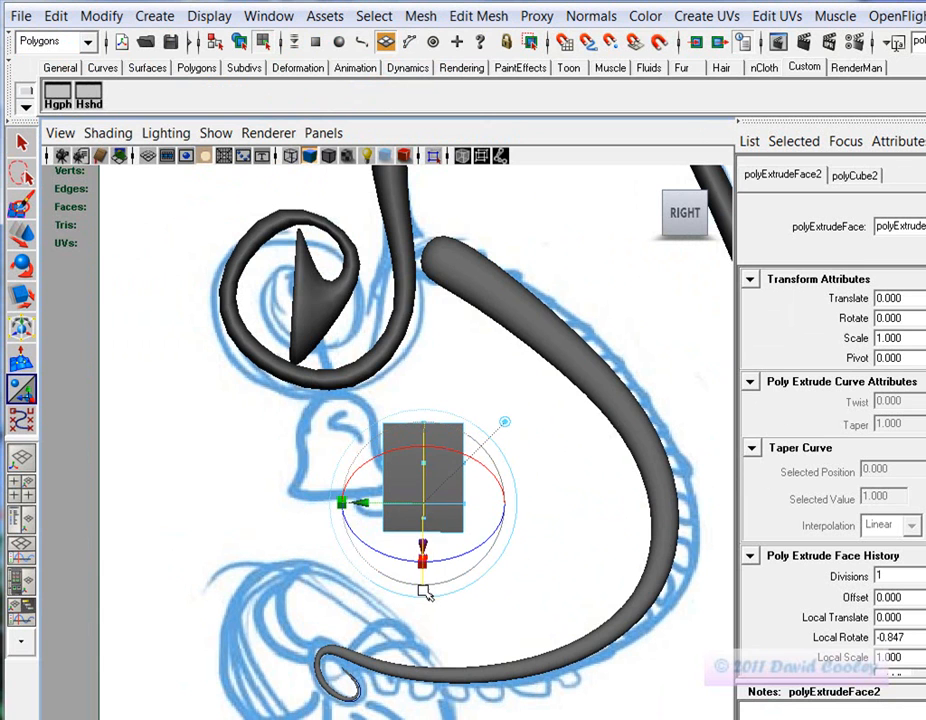
left_click_drag(431, 524, 455, 504)
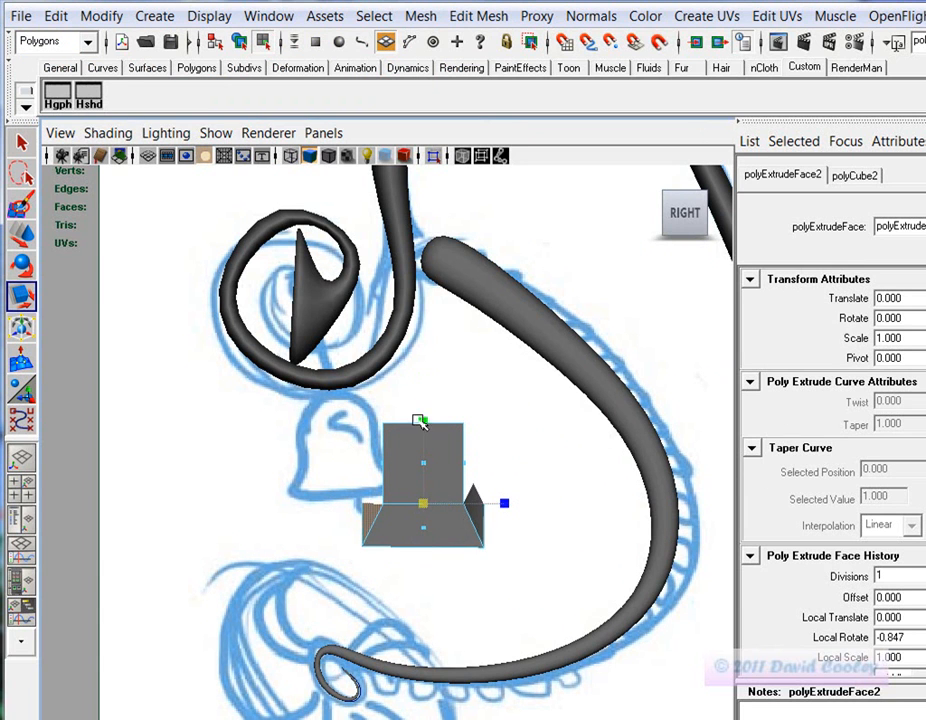
key("3")
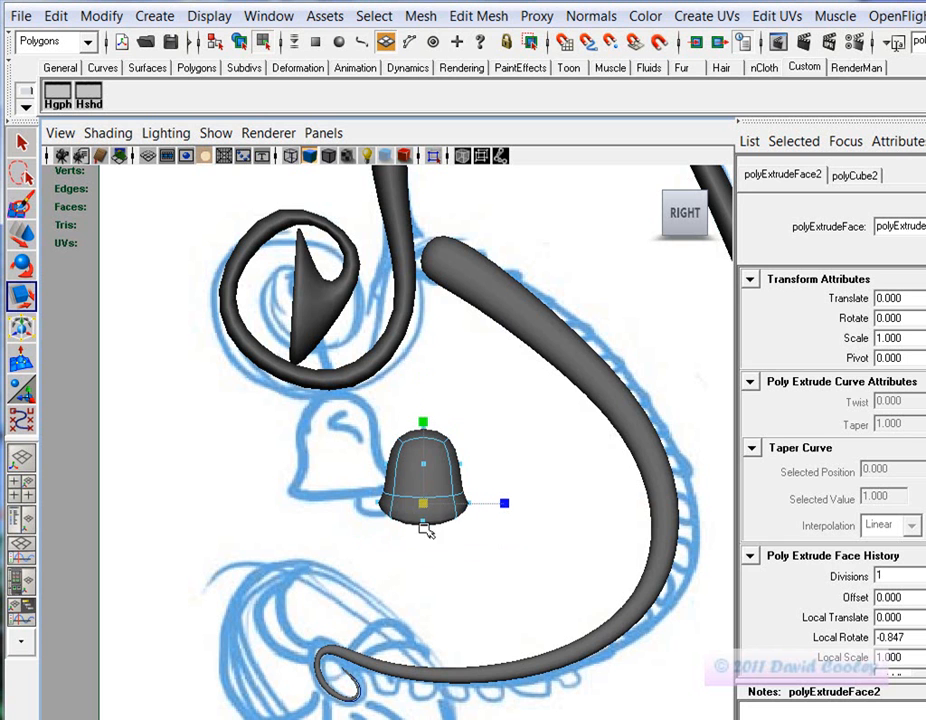
Lower the bell's extruded bottom face in the perspective view and widen it into a broader flare
key("ctrl+e")
key("space")
key("space")
left_click_drag(345, 480, 517, 513, "alt")
key("ctrl+z")
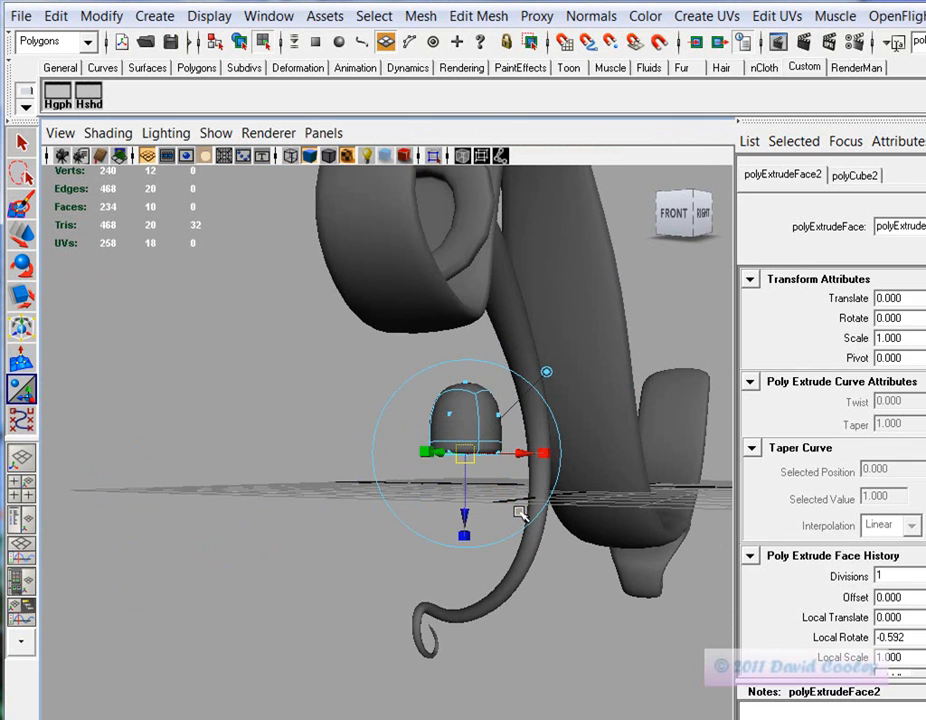
right_click_drag(520, 512, 543, 513, "alt")
left_click_drag(542, 473, 522, 498, "alt")
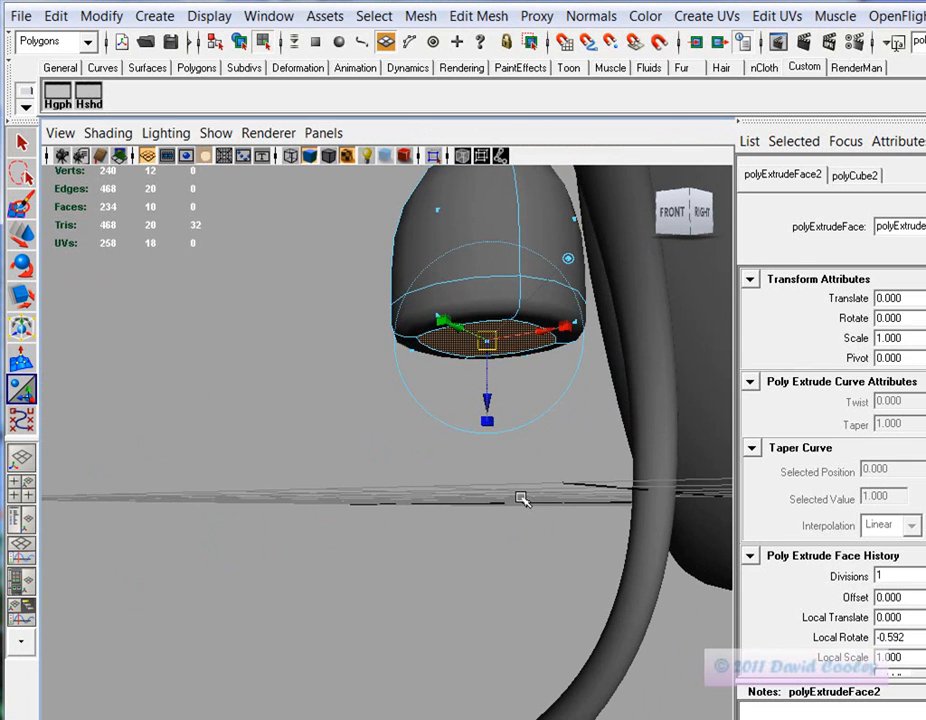
mouse_move(497, 430)
left_mouse_down()
mouse_move(488, 403)
mouse_move(488, 438)
left_mouse_up()
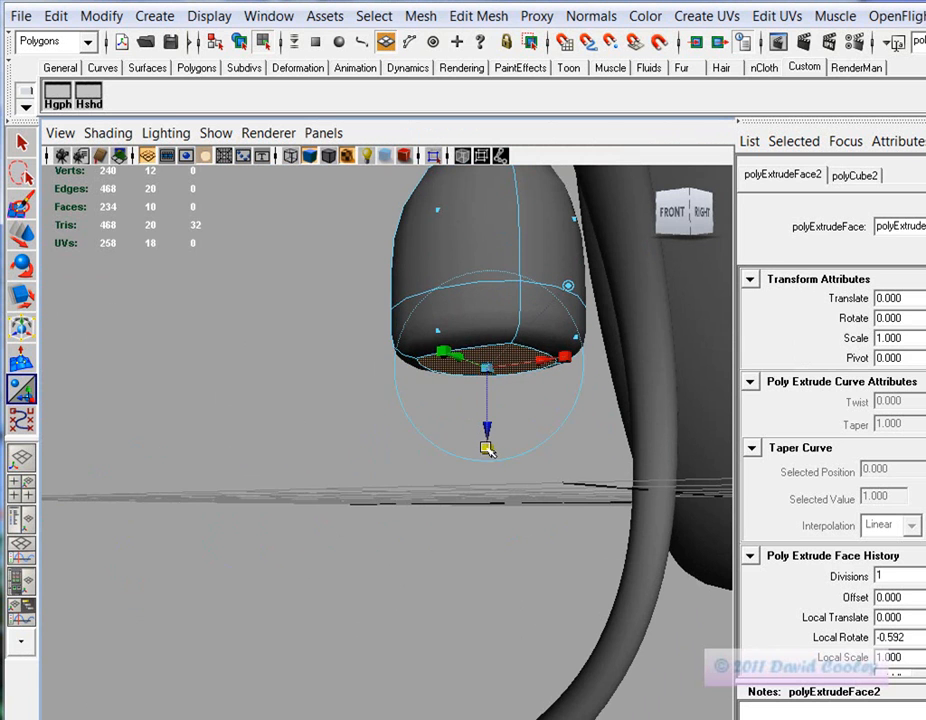
left_click_drag(521, 367, 564, 365)
Extrude the bell's bottom face inward at 0.150 scale, and extrude it again up into the body to hollow it
key("g")
left_click(488, 447)
left_click_drag(491, 372, 441, 377)
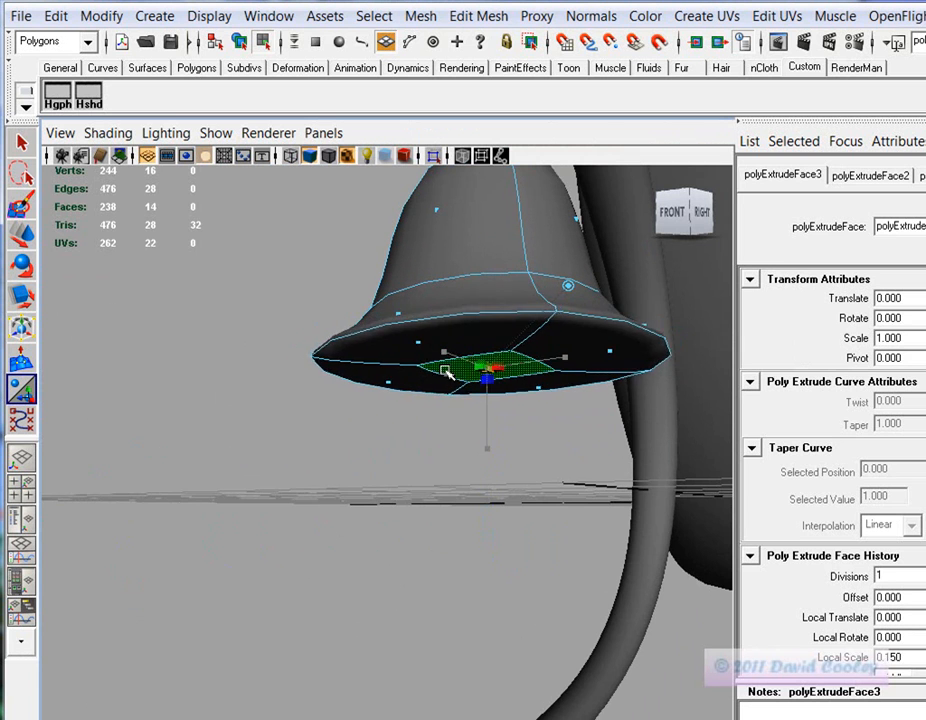
key("g")
left_click_drag(500, 390, 586, 477, "alt")
right_click_drag(586, 477, 490, 486, "alt")
left_click_drag(490, 486, 364, 484, "alt")
middle_click_drag(364, 484, 467, 496, "alt")
right_click_drag(467, 496, 580, 504, "alt")
left_click_drag(580, 505, 502, 533, "alt")
Scale up the inner edge loop on the bell's underside to widen its opening
right_click(497, 489)
right_click_drag(497, 489, 499, 446)
right_click_drag(446, 502, 468, 512, "alt")
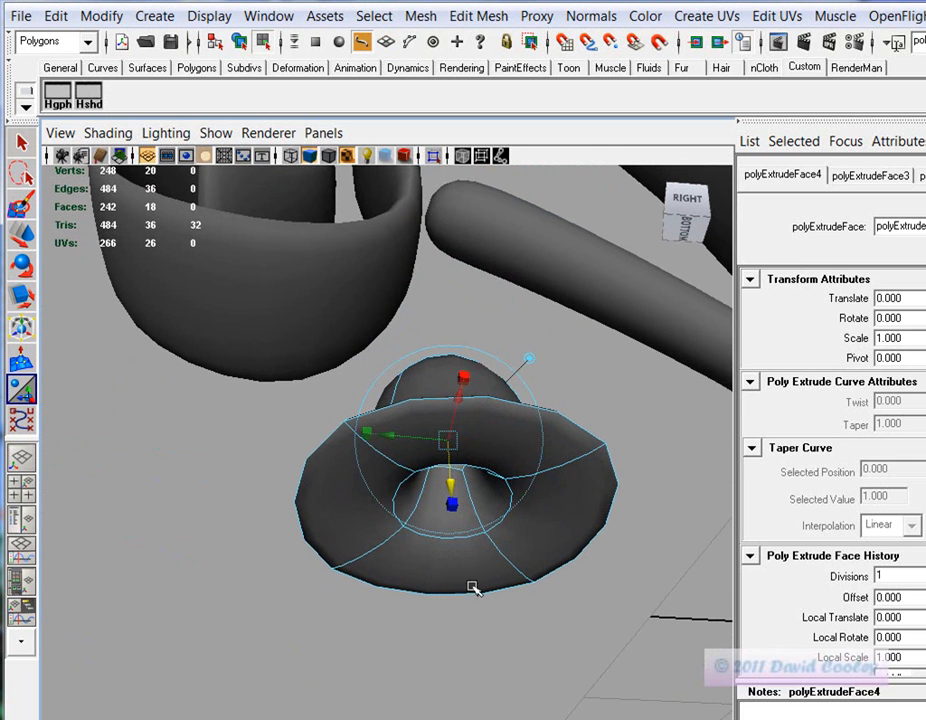
double_click(472, 535)
key("r")
left_click_drag(452, 507, 541, 516)
Adjust the edge loops around the bell's outer rim and waist to refine its silhouette
double_click(589, 420)
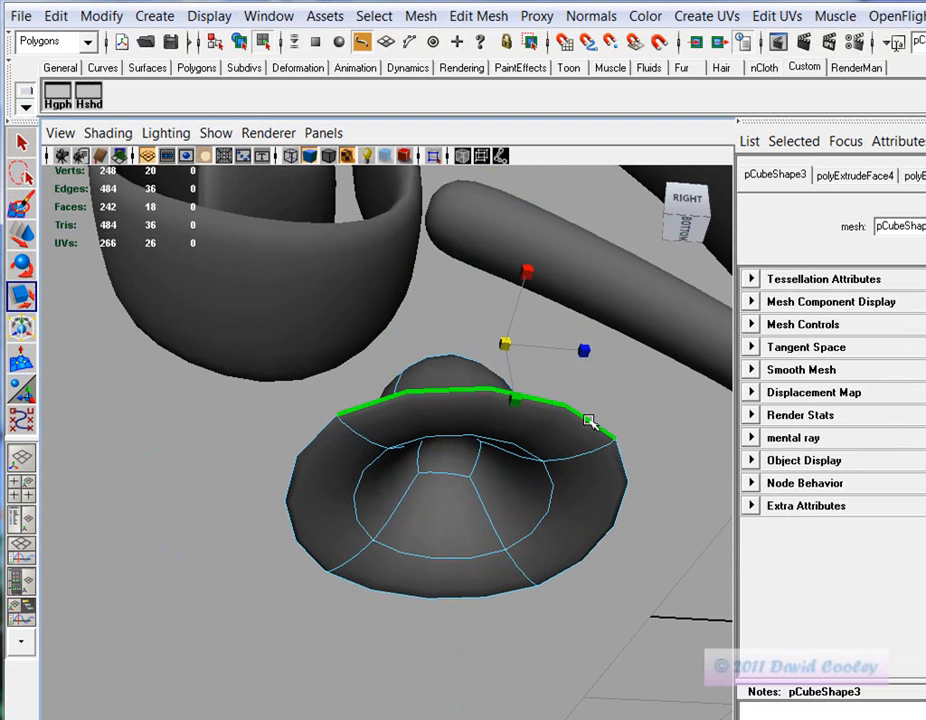
left_click_drag(455, 517, 446, 571)
left_click(485, 513)
left_click(469, 573)
double_click(365, 585)
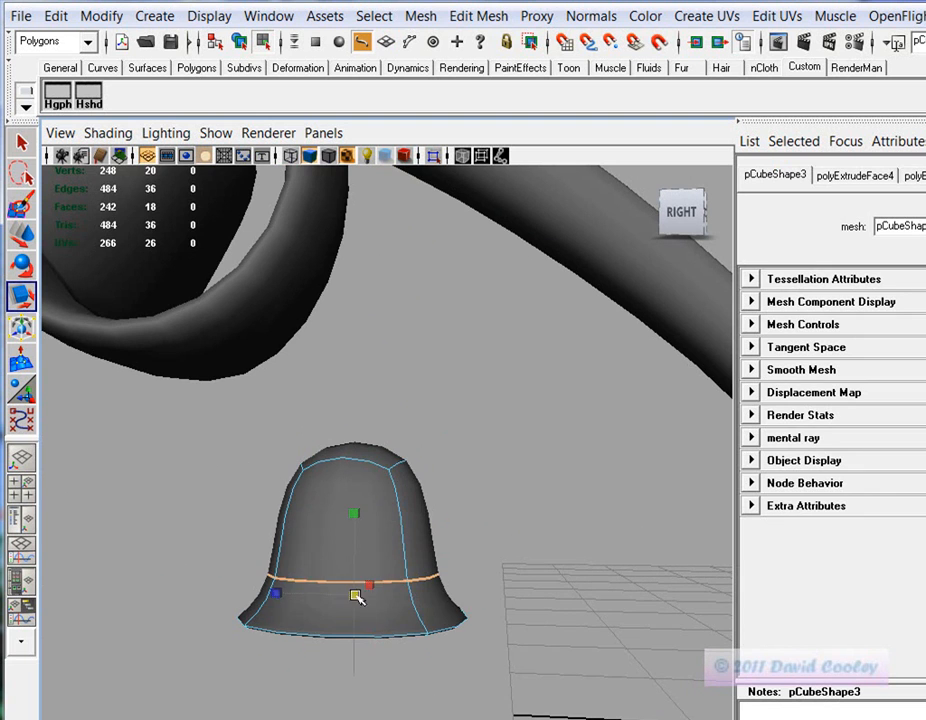
Return to object mode and delete the cube-based bell
left_click_drag(328, 594, 477, 515, "alt")
left_click(585, 484)
left_click_drag(585, 484, 478, 569, "alt")
key("3")
left_click_drag(477, 506, 503, 580, "alt")
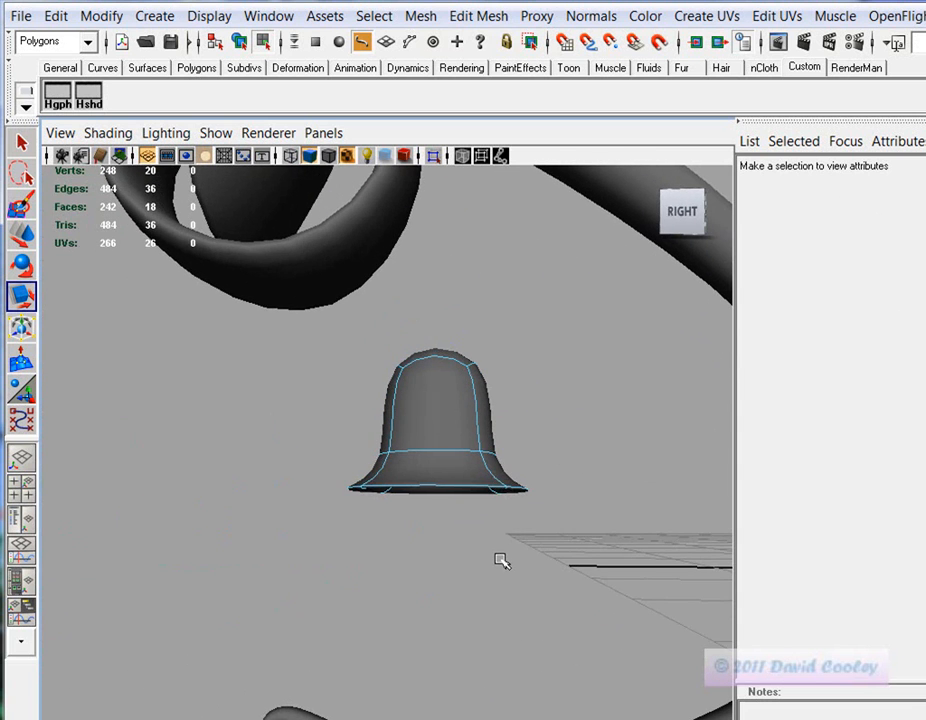
key("F8")
key("Delete")
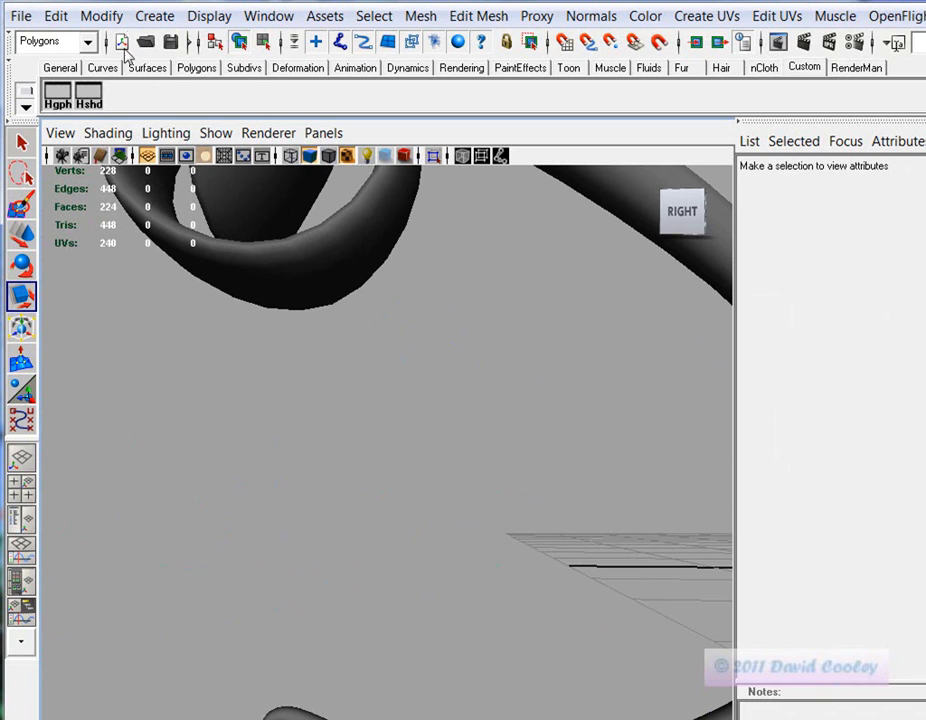
Trace half of the sketched bell's profile in the side view with the CV Curve Tool, from its crown to the flared rim
left_click(155, 16)
left_click(138, 194)
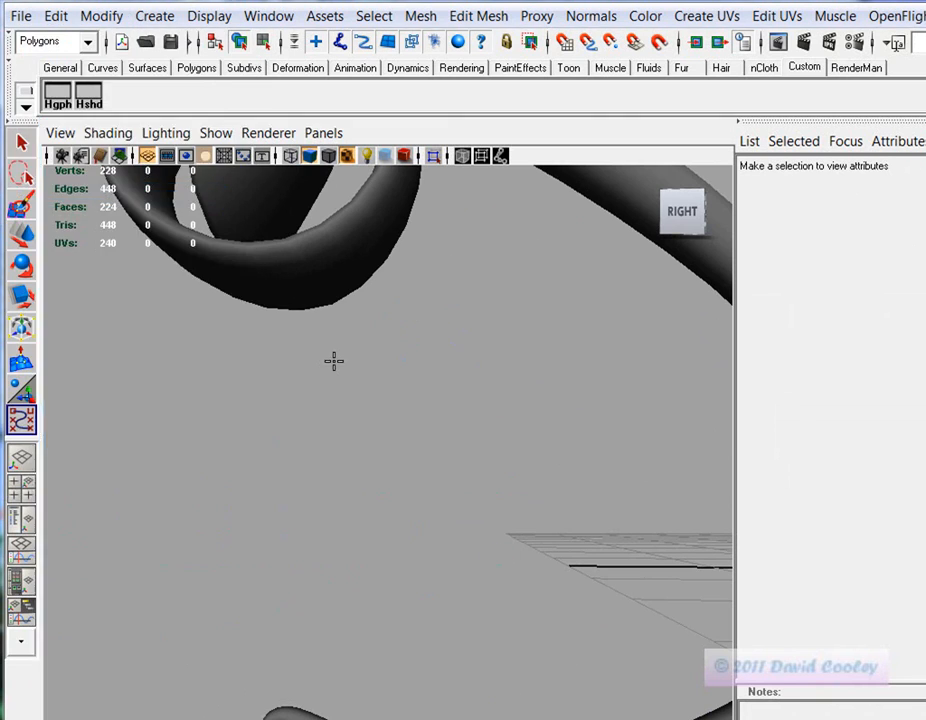
key("space")
key("space")
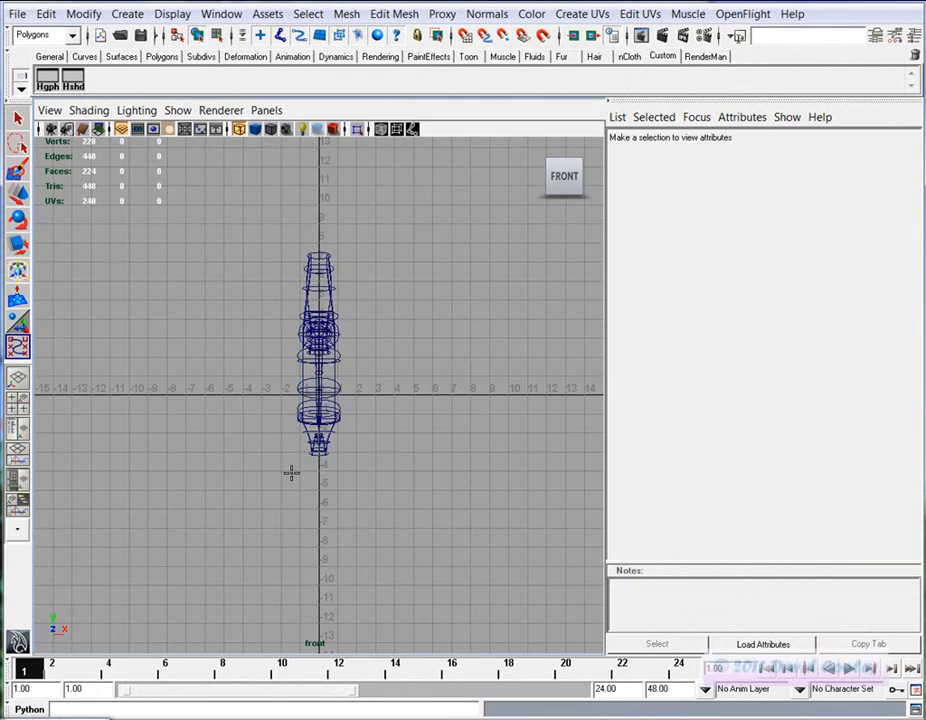
middle_click_drag(291, 473, 282, 645, "alt")
right_click_drag(420, 540, 524, 519, "alt")
key("space")
key("space")
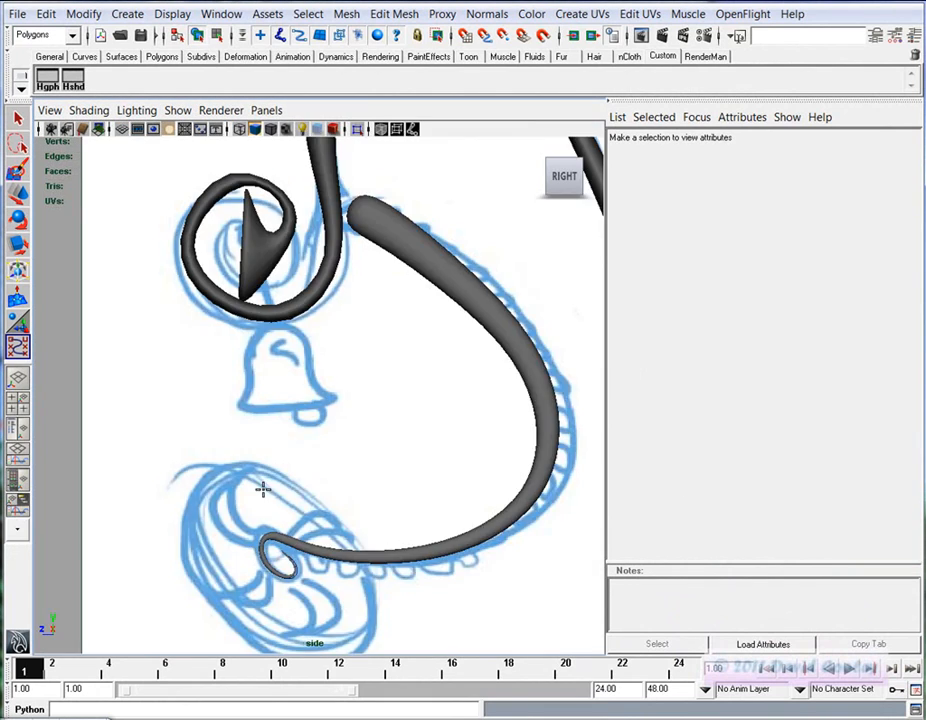
right_click_drag(264, 489, 474, 455, "alt")
left_click(342, 308)
left_click(380, 313)
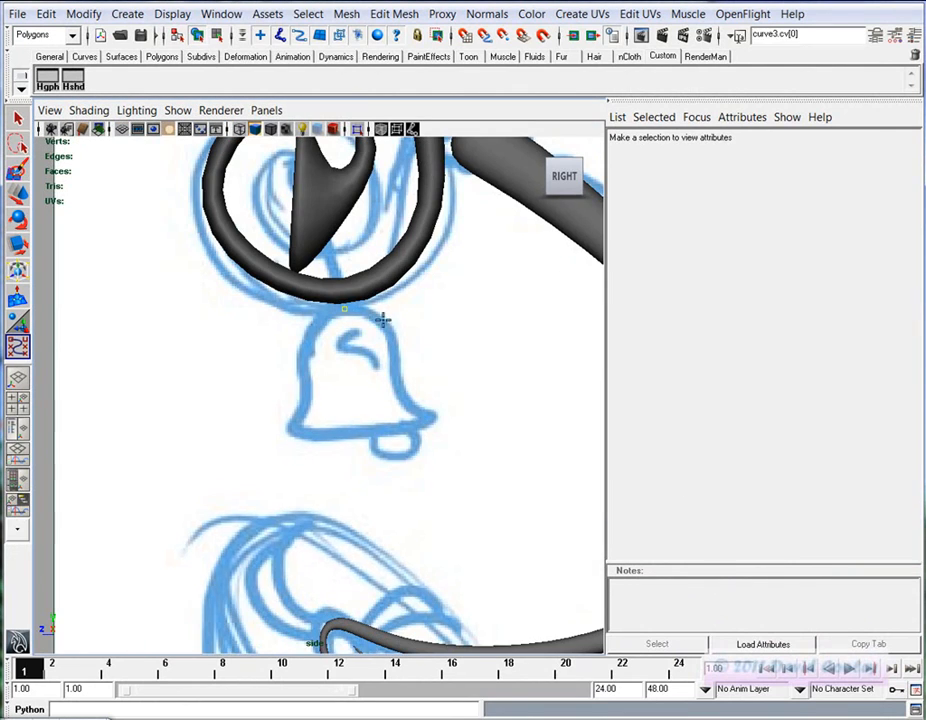
left_click(391, 347)
left_click(392, 369)
left_click(394, 391)
left_click(413, 409)
left_click(517, 508)
left_click(520, 530)
left_click(513, 534)
key("Return")
key("r")
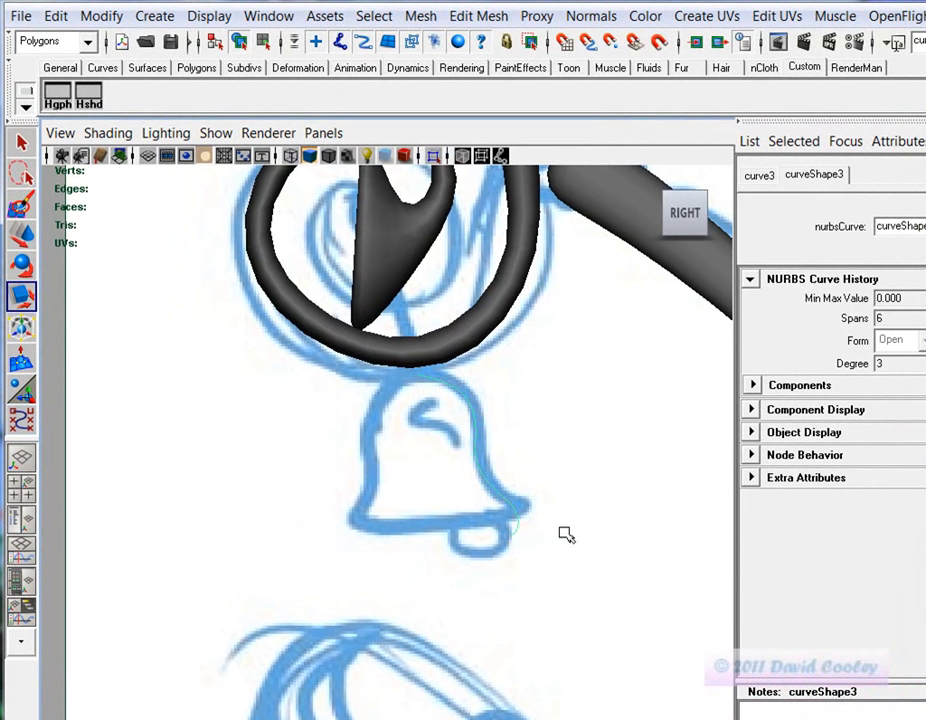
Frame the whole scene in the side view and turn on the grid display
key("a")
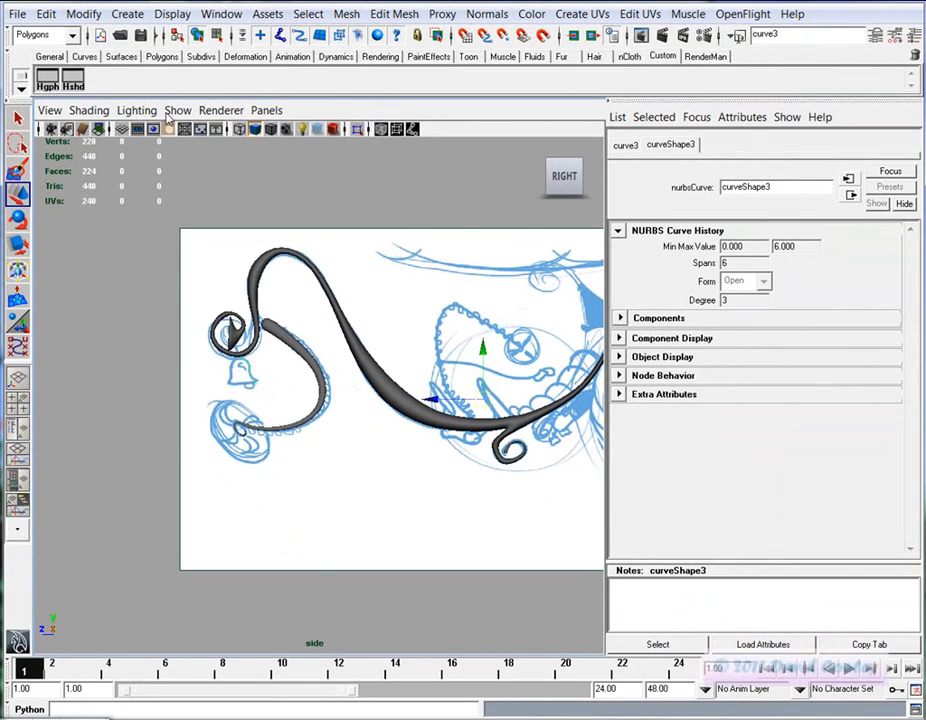
left_click(216, 133)
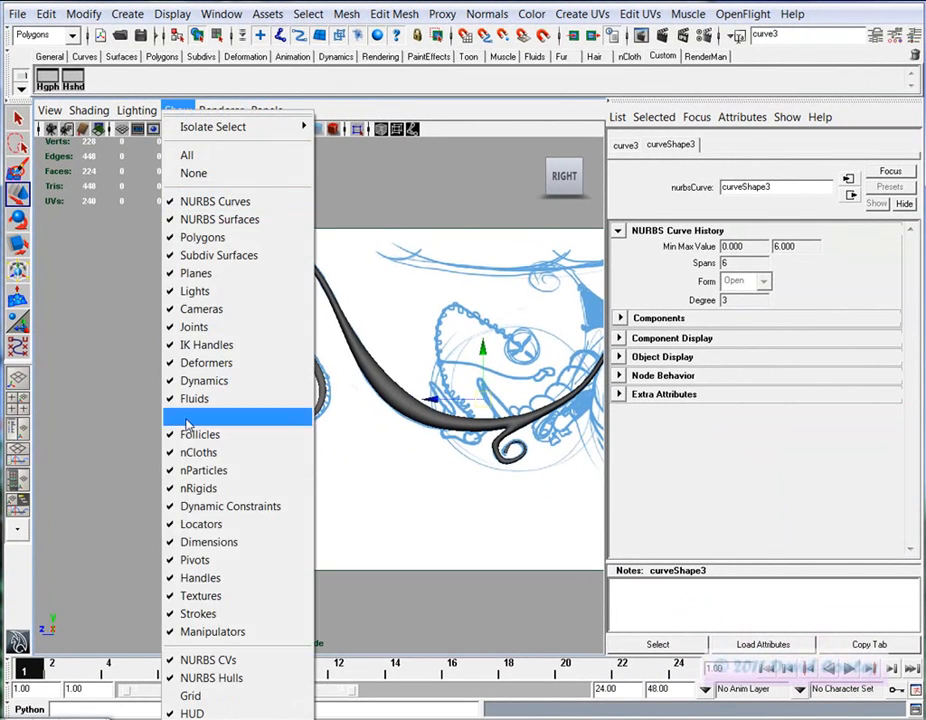
left_click(195, 697)
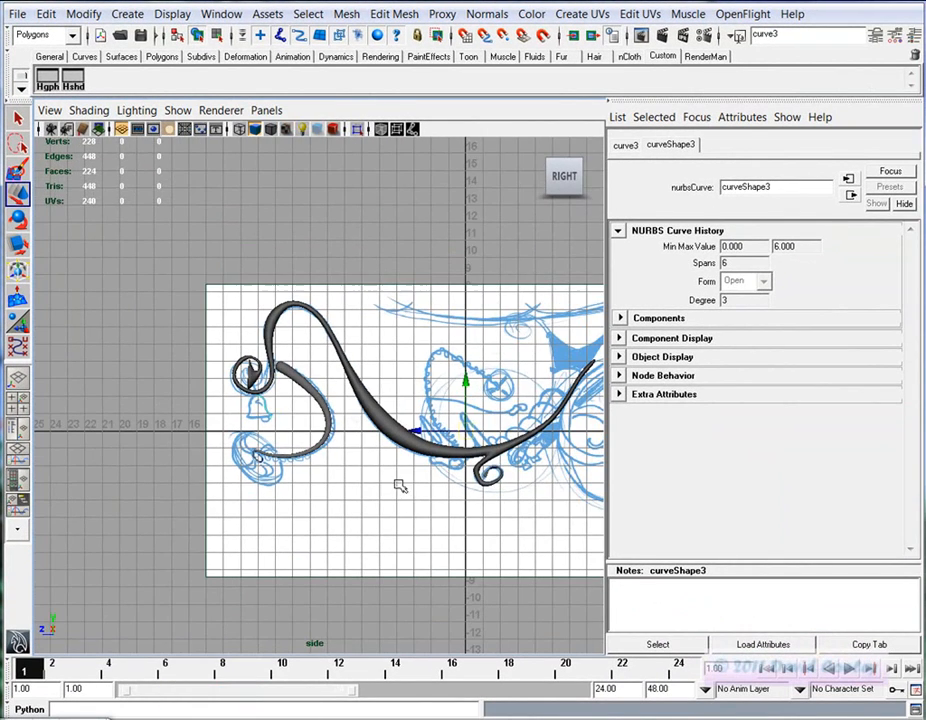
Move the bell's profile curve above the sketch, next to the grid's vertical centre line
key("Insert")
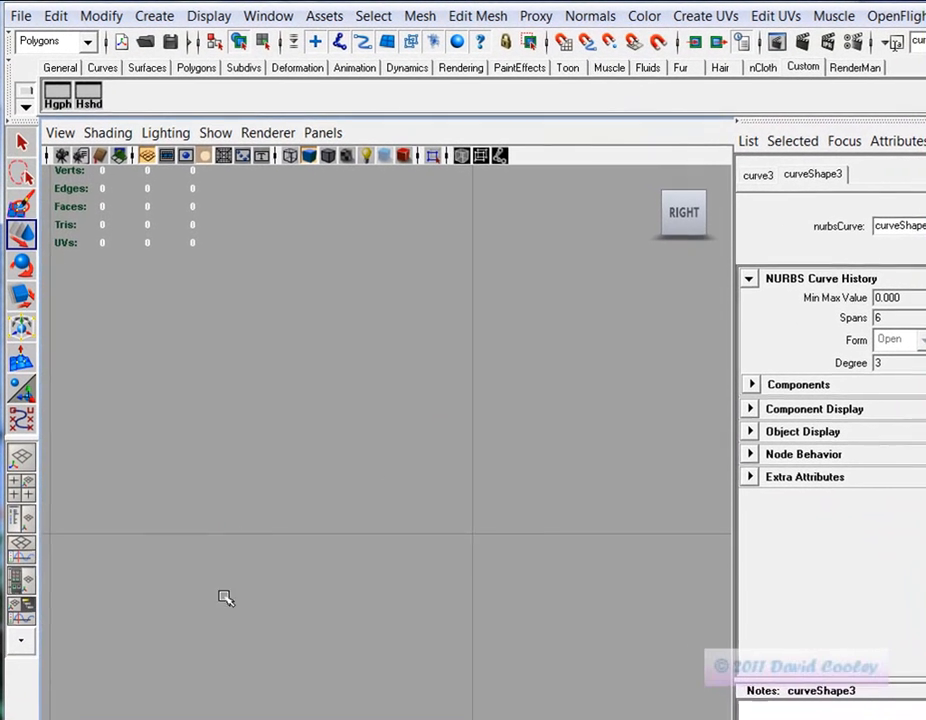
middle_click_drag(389, 483, 433, 280, "alt")
right_click_drag(433, 280, 285, 347, "alt")
right_click_drag(345, 420, 222, 490, "alt")
middle_click_drag(222, 490, 480, 434, "alt")
right_click_drag(480, 434, 750, 487, "alt")
Align the profile curve's top control vertex with the grid's vertical centre line and return to object mode
right_click_drag(432, 389, 412, 385)
left_click_drag(406, 400, 407, 401)
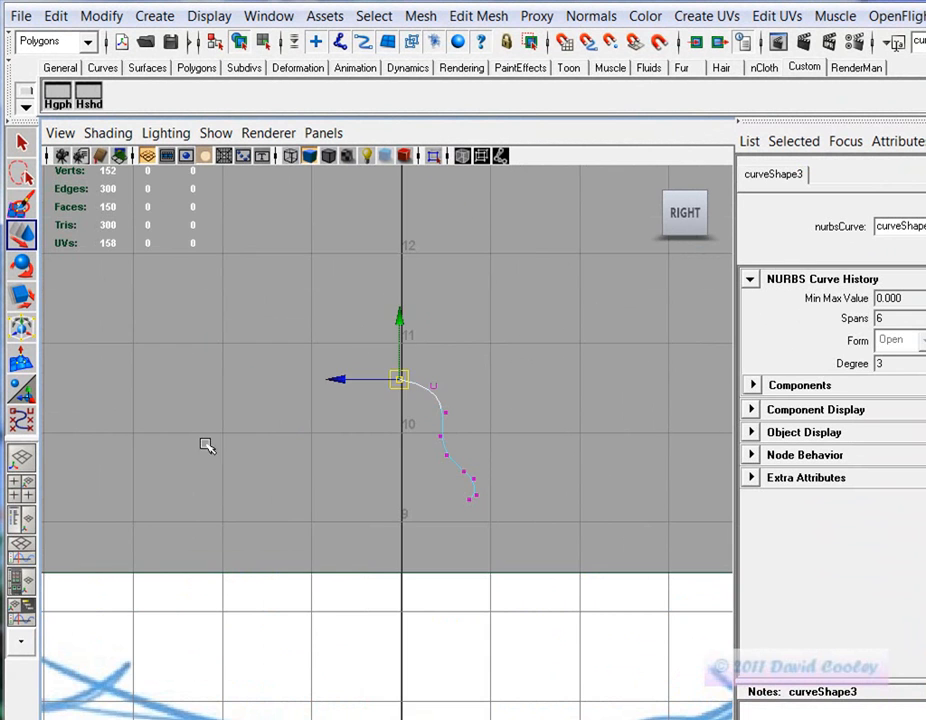
right_click_drag(227, 450, 515, 450, "alt")
left_click_drag(346, 294, 410, 304)
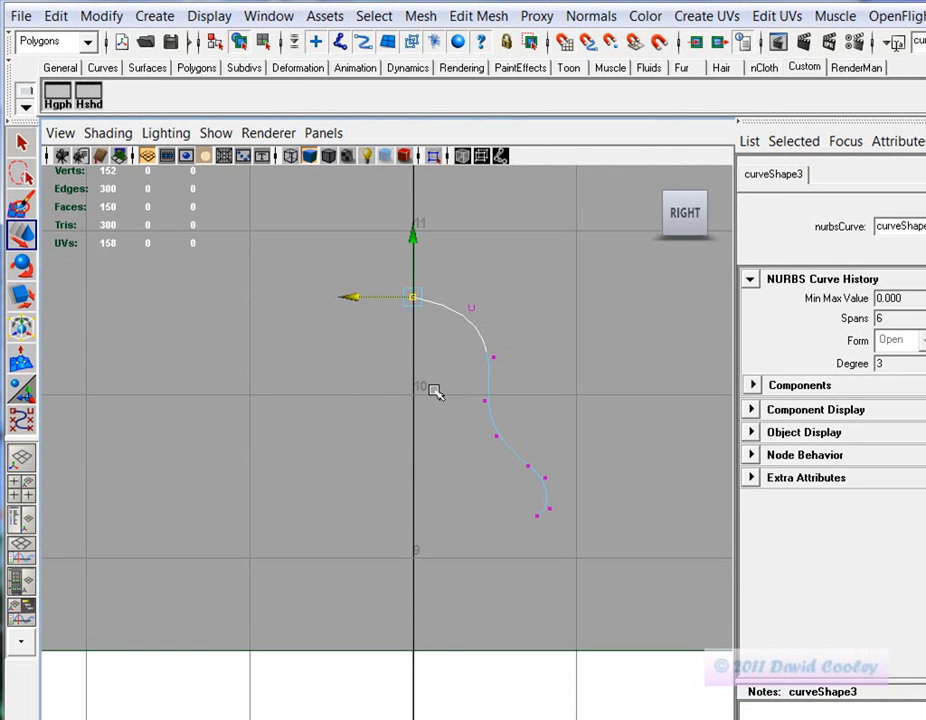
right_click_drag(626, 552, 234, 458, "alt")
middle_click_drag(500, 572, 503, 545, "alt")
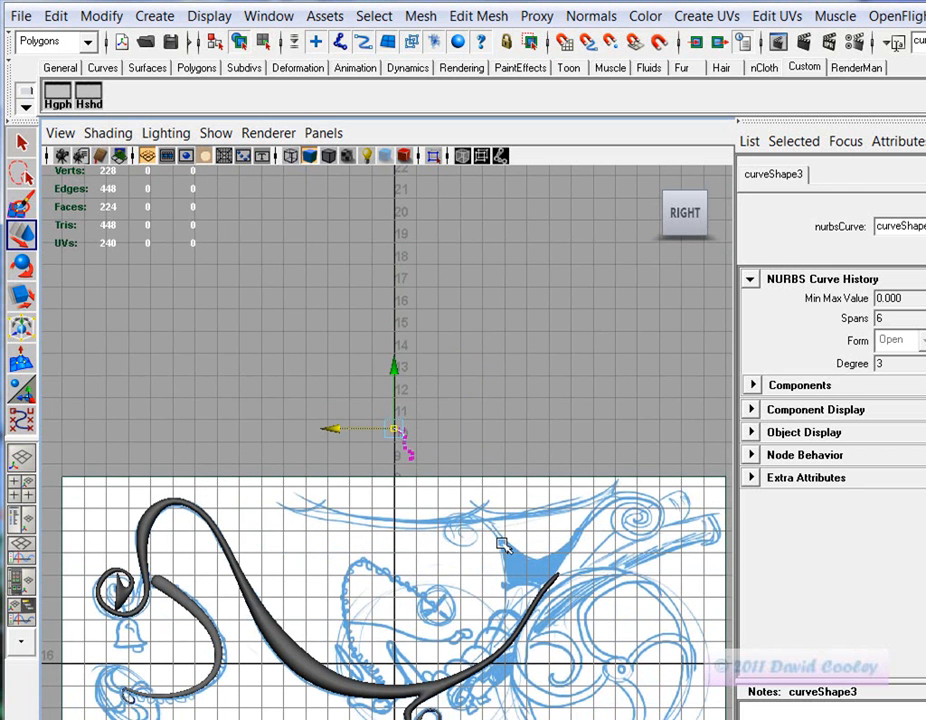
key("F8")
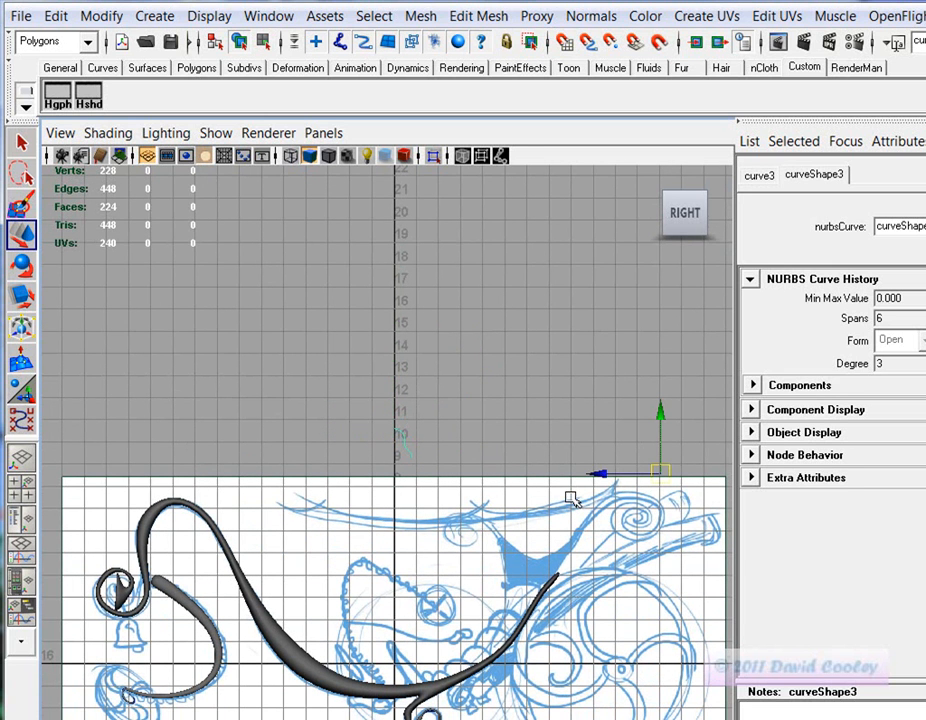
Move the profile curve's pivot onto the grid's vertical centre line, just below the curve
key("Insert")
left_click_drag(655, 471, 399, 480)
key("Insert")
scroll(382, 525, "up", 5)
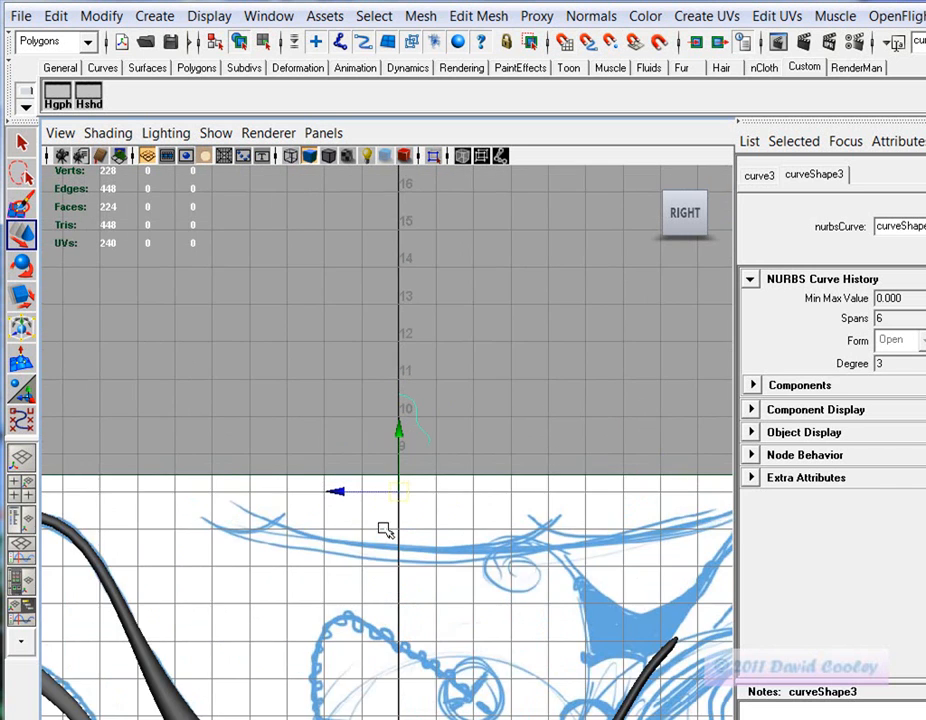
key("Insert")
left_click_drag(406, 505, 436, 424)
key("Insert")
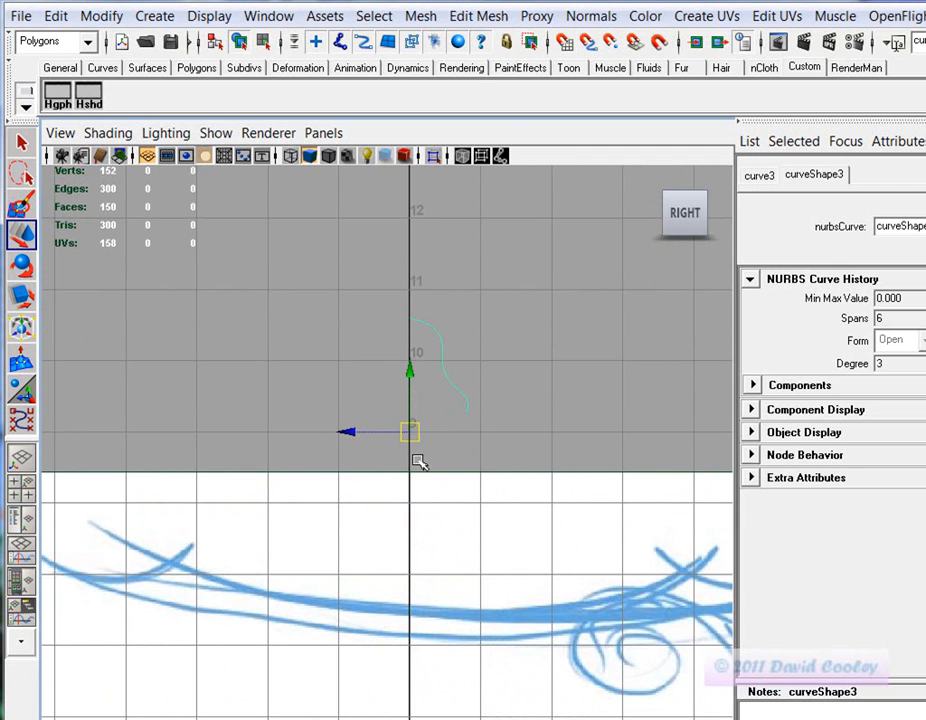
Revolve the profile curve around the vertical axis into a complete bell surface
left_click(492, 14)
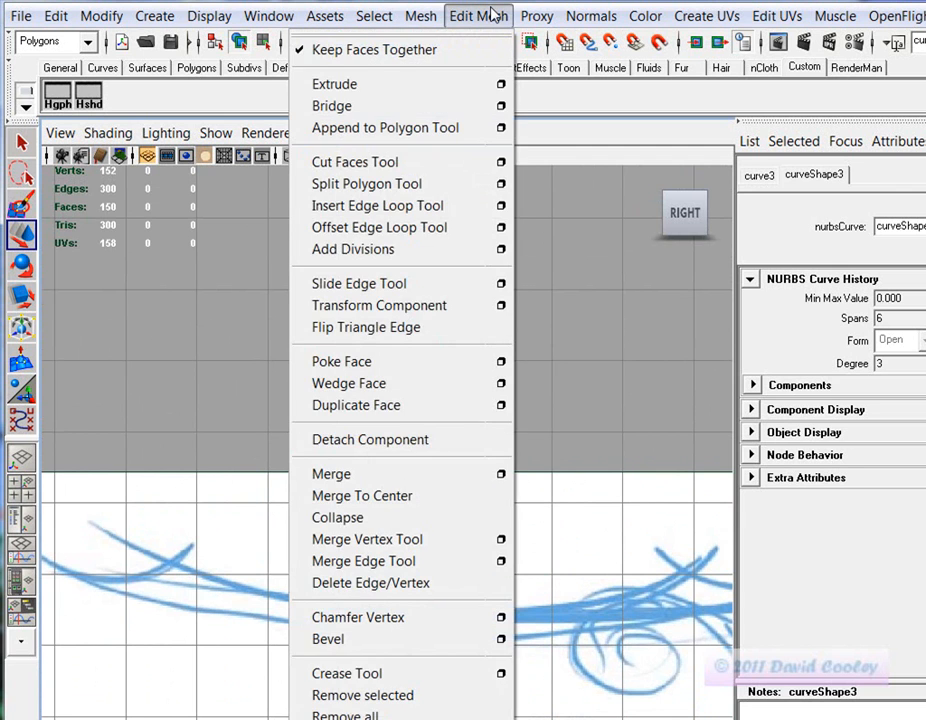
left_click(60, 41)
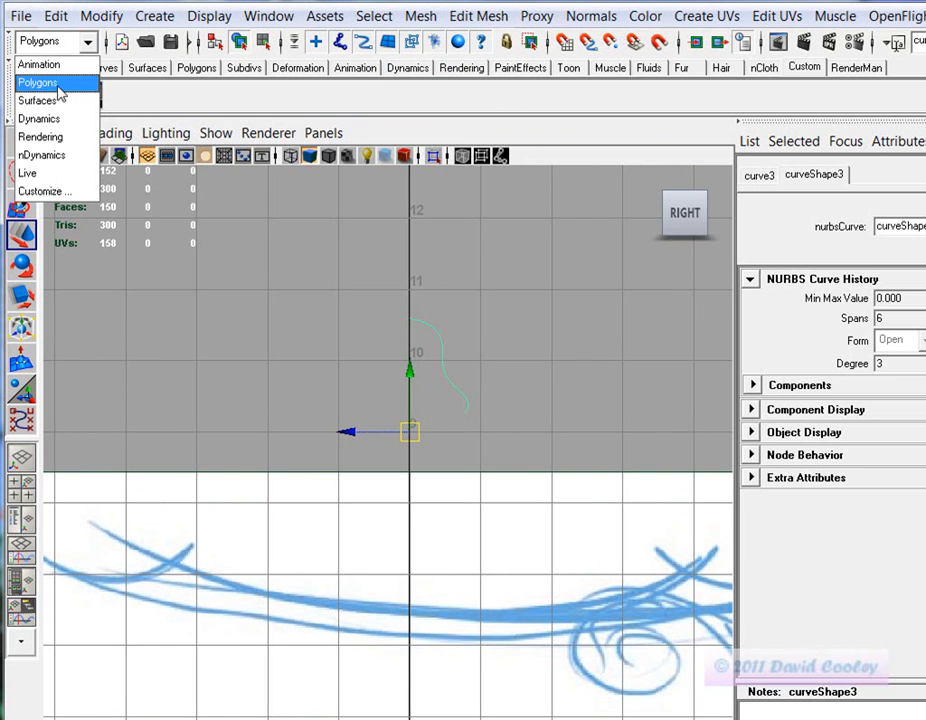
left_click(40, 99)
left_click(459, 16)
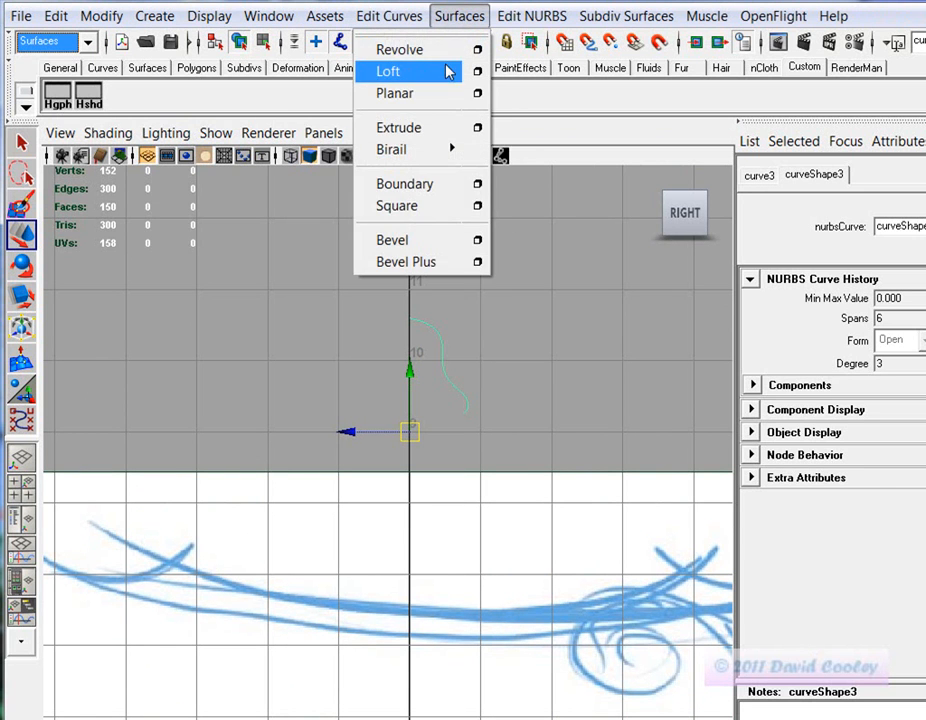
left_click(400, 50)
left_click(384, 363)
middle_click_drag(397, 455, 424, 438, "alt")
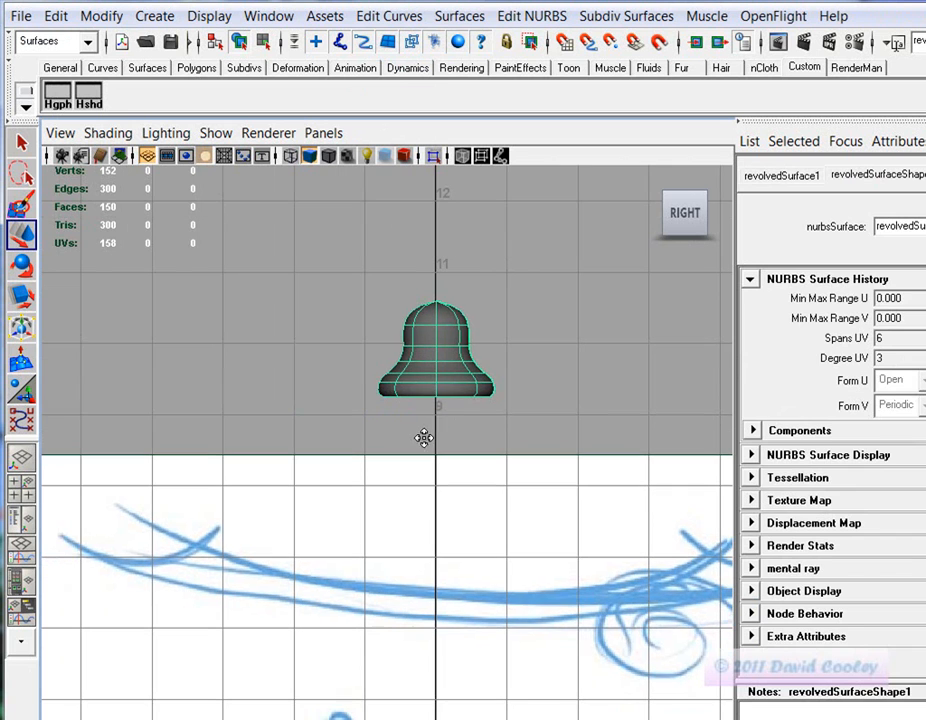
Delete the construction history of the revolved bell surface
left_click(55, 16)
mouse_move(100, 285)
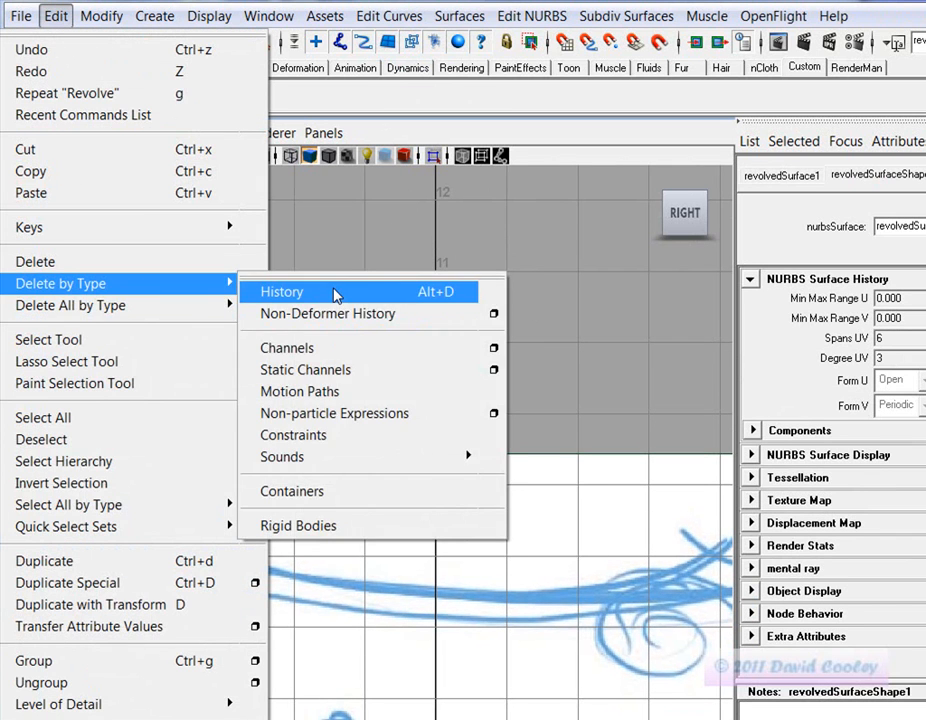
Delete the revolved bell's construction history and center its pivot
left_click(335, 292)
right_click(424, 356)
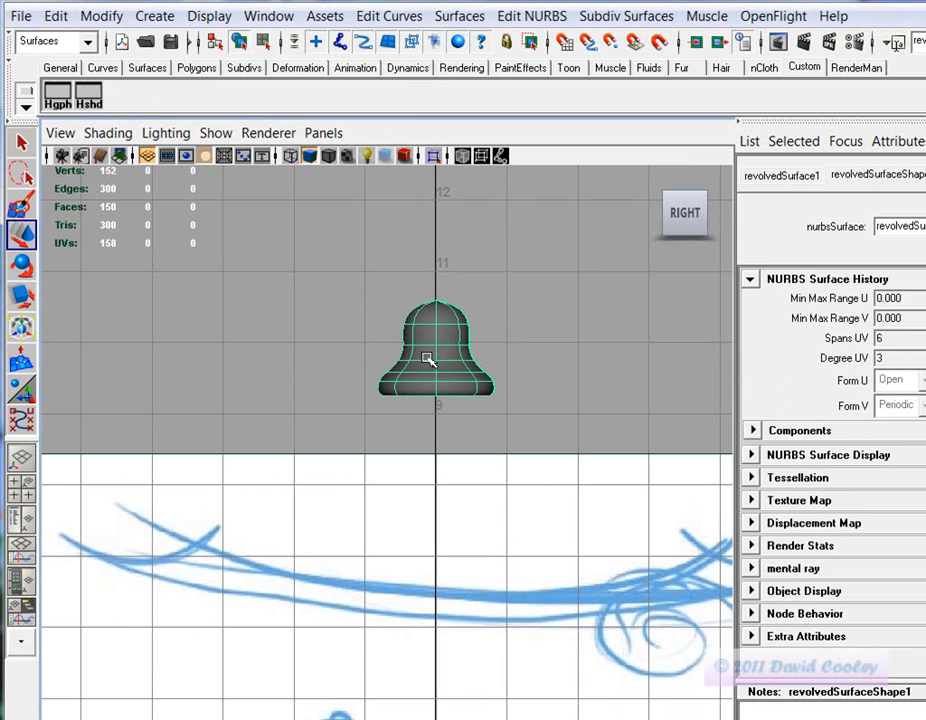
left_click(100, 18)
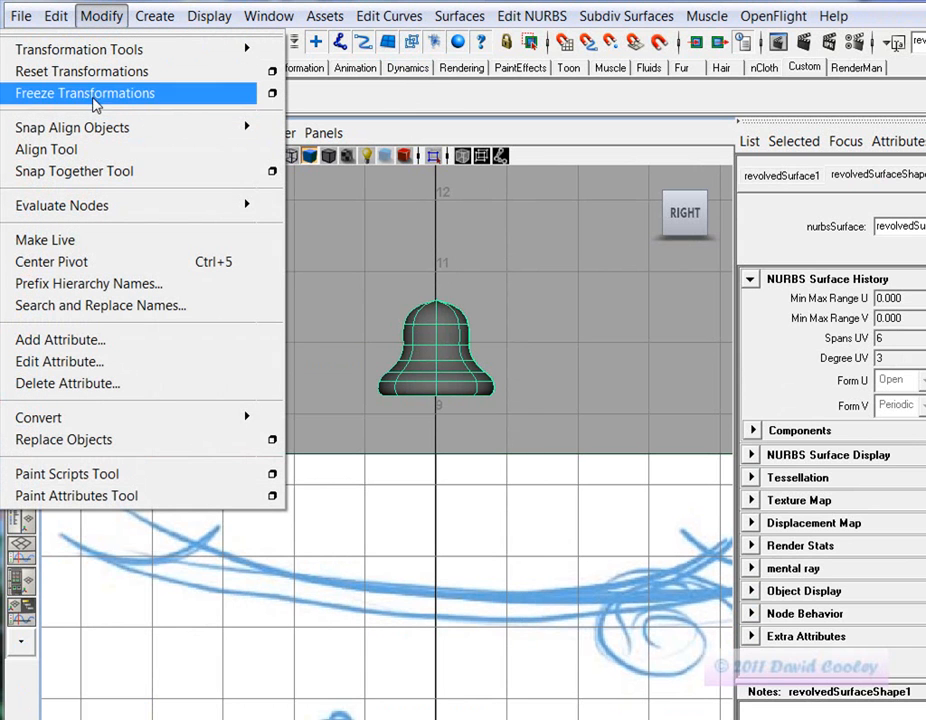
left_click(93, 261)
Move the bell onto the sketched bell hanging directly below the spiral end of the long curved arm
left_click_drag(437, 358, 475, 378)
scroll(415, 508, "down", 5)
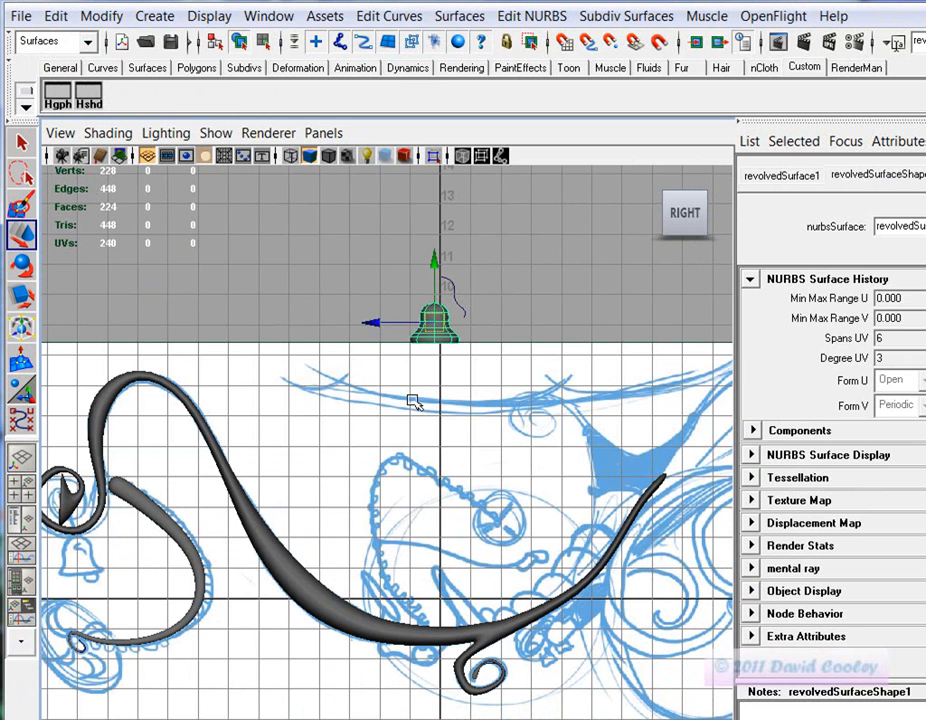
left_click_drag(440, 325, 180, 566)
middle_click_drag(180, 566, 430, 527, "alt")
right_click_drag(430, 527, 810, 564, "alt")
mouse_move(468, 603)
left_mouse_down()
mouse_move(274, 607)
mouse_move(274, 591)
left_mouse_up()
middle_click_drag(277, 616, 471, 522, "alt")
right_click_drag(471, 522, 675, 552, "alt")
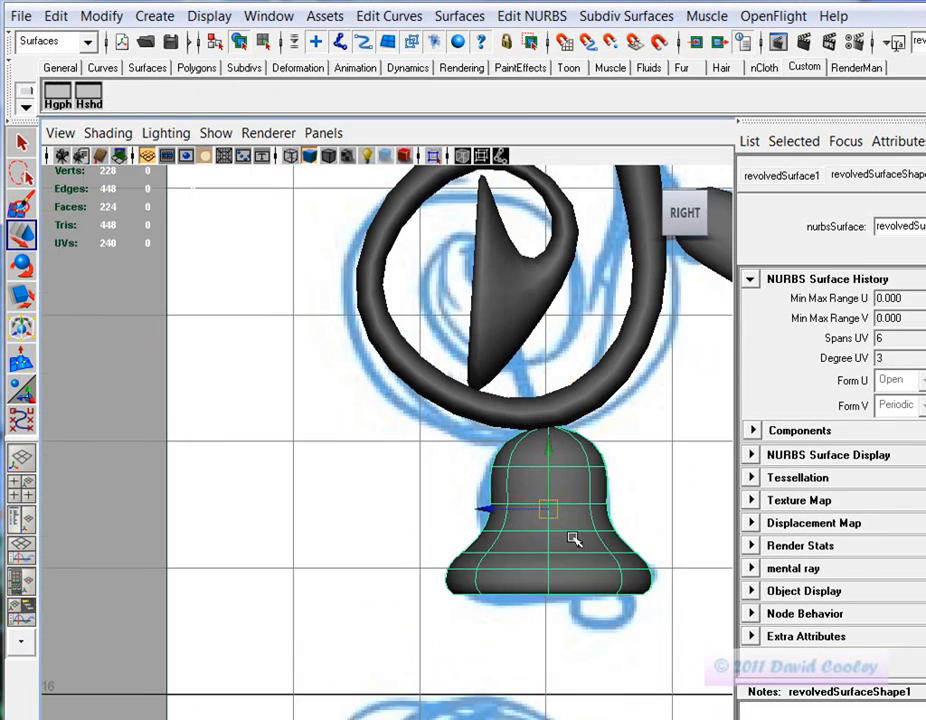
middle_click_drag(675, 552, 560, 556, "alt")
mouse_move(435, 511)
left_mouse_down()
mouse_move(432, 537)
mouse_move(428, 513)
left_mouse_up()
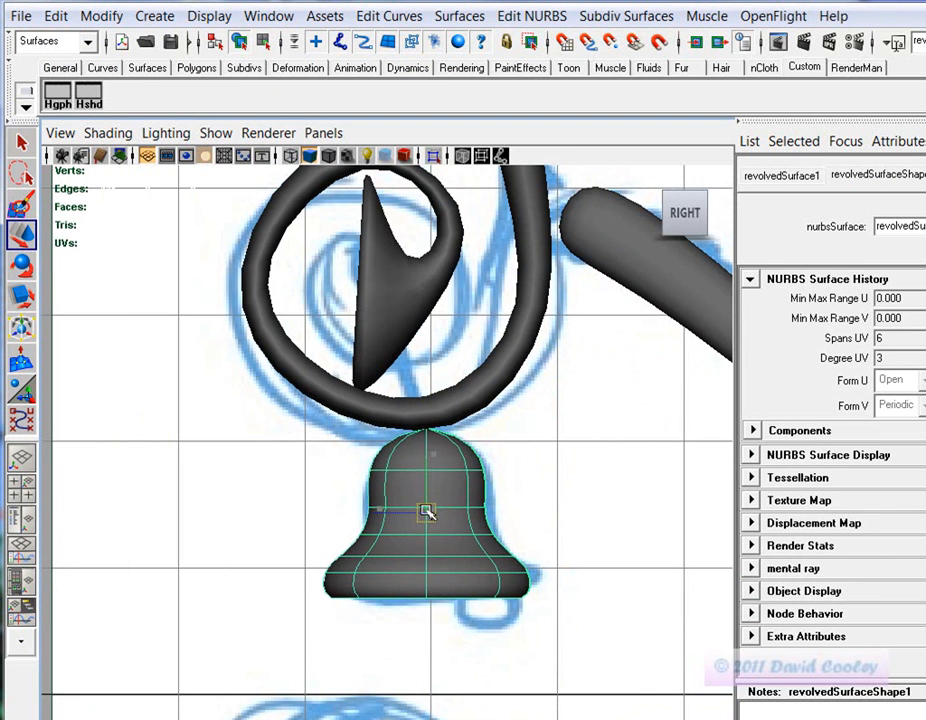
Deselect the bell and create a polygon torus
key("e")
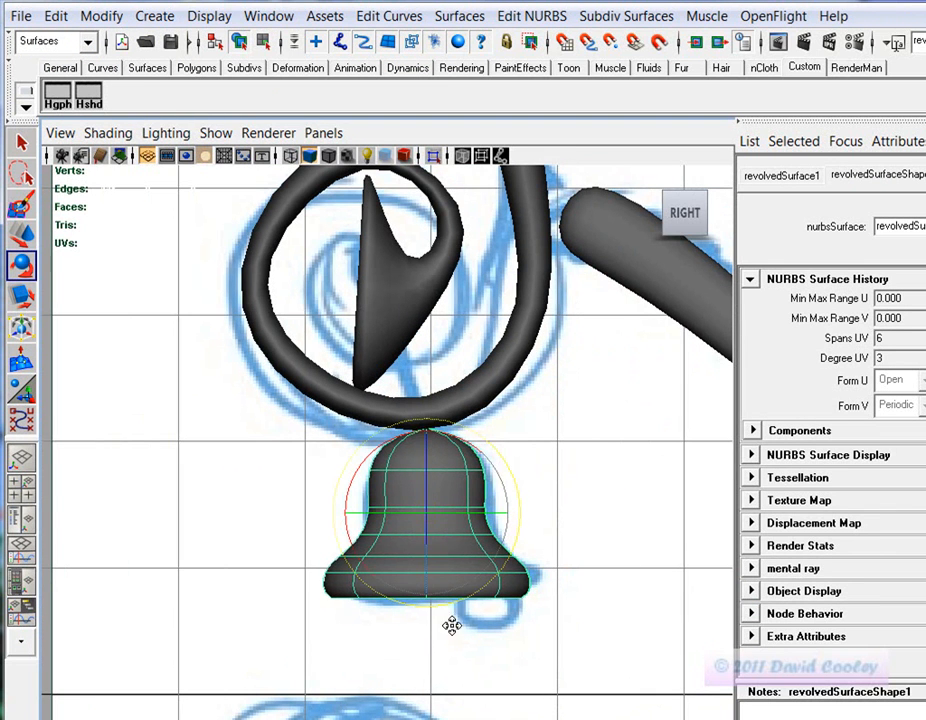
middle_click_drag(446, 619, 456, 469, "alt")
middle_click_drag(511, 556, 505, 453, "alt")
right_click_drag(505, 453, 305, 430, "alt")
left_click(194, 494)
right_click_drag(480, 490, 392, 491, "alt")
middle_click_drag(392, 491, 387, 529, "alt")
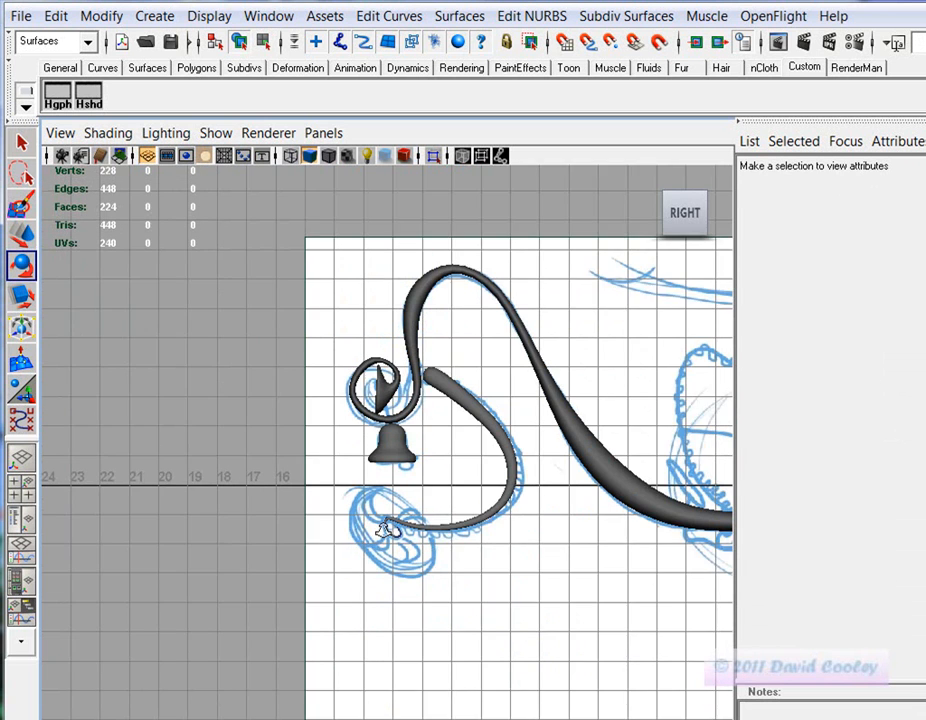
right_click_drag(387, 529, 367, 521, "alt")
key("q")
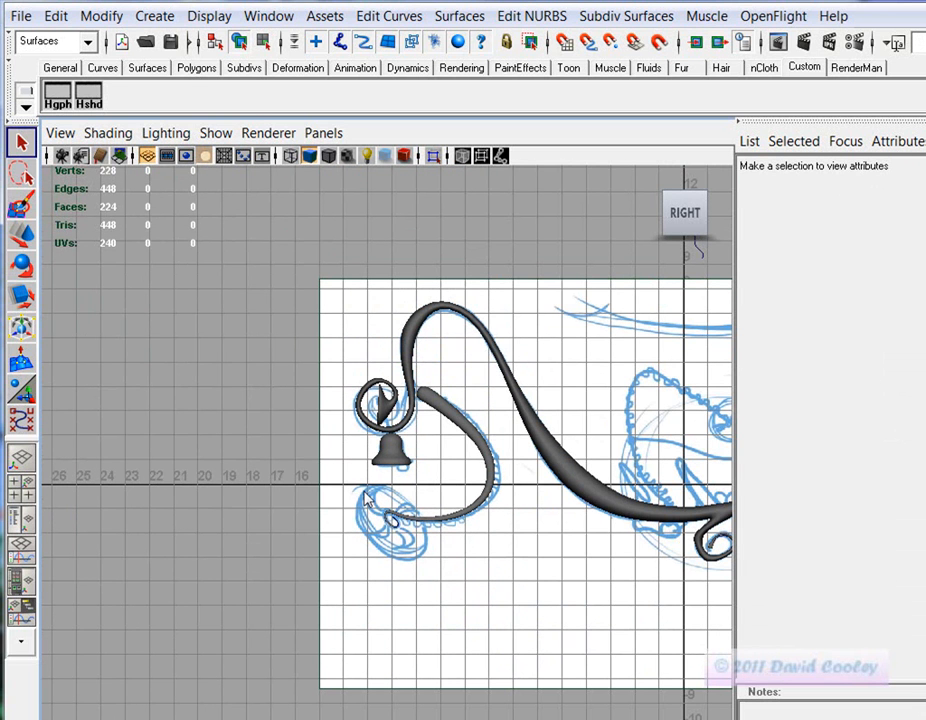
left_click(157, 17)
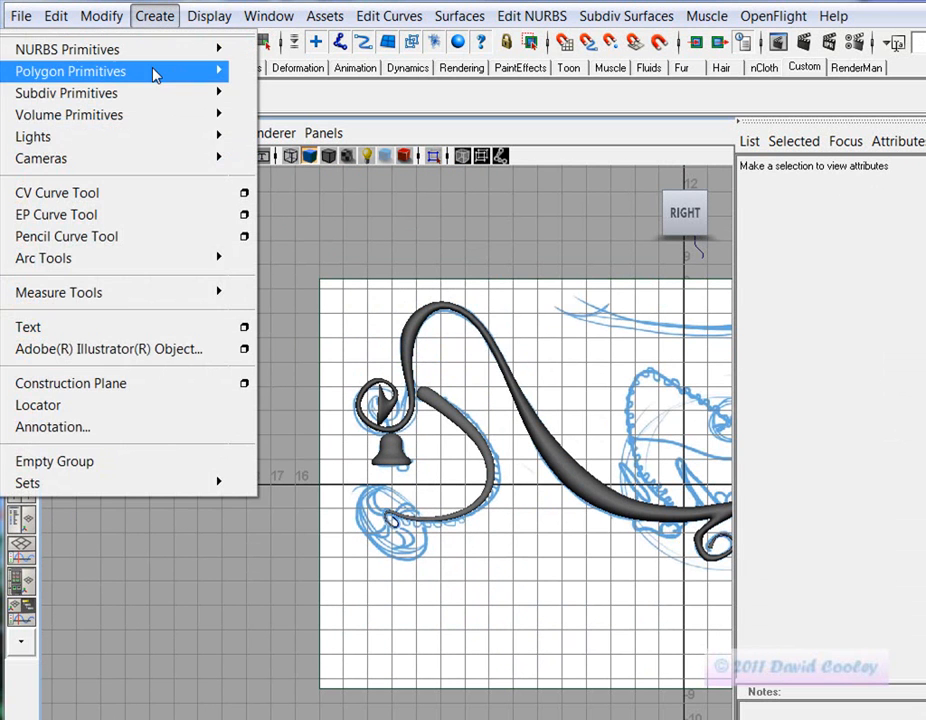
mouse_move(155, 75)
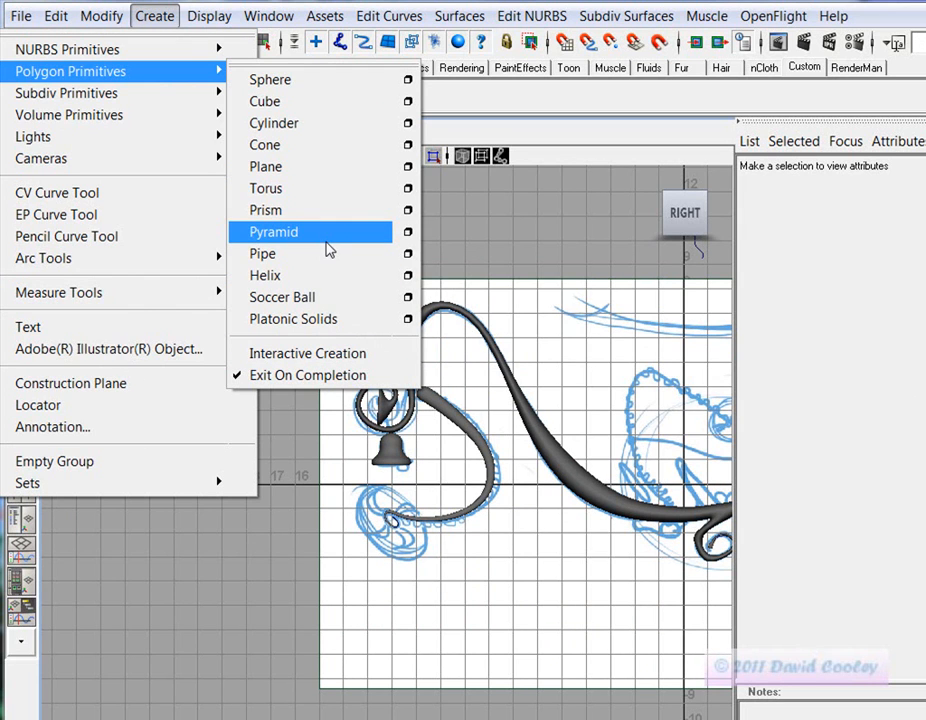
left_click(290, 190)
Move the torus over the sketched wheel below the bell, to about Translate Y -1.49 and Translate Z 12.66
middle_click_drag(633, 652, 570, 645, "alt")
key("e")
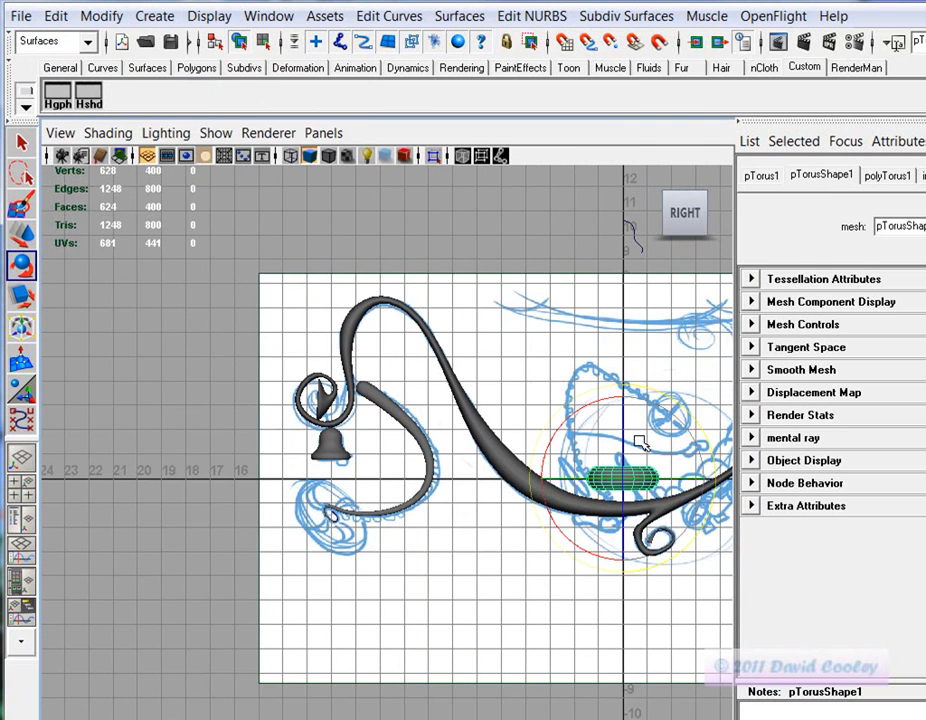
middle_click_drag(605, 532, 528, 541, "alt")
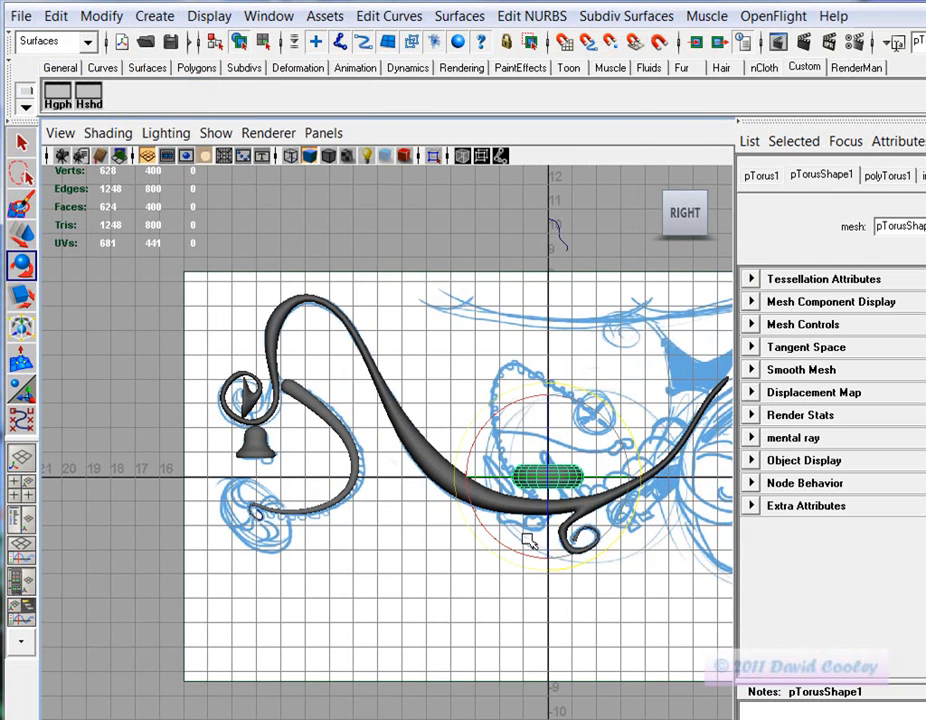
key("w")
left_click_drag(548, 477, 286, 499)
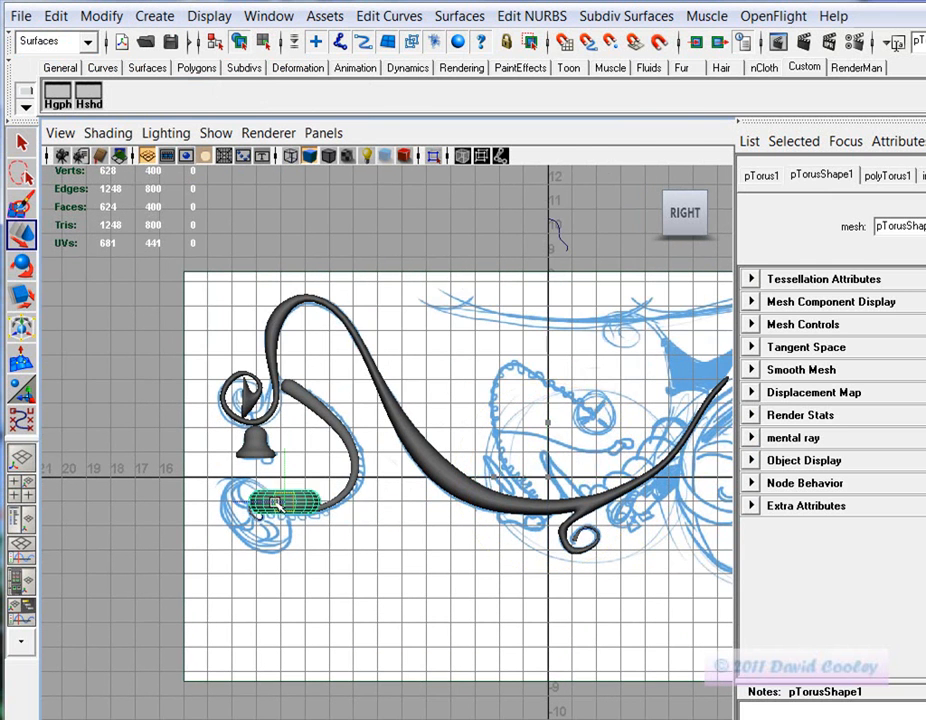
middle_click_drag(286, 501, 578, 478, "alt")
right_click_drag(578, 478, 806, 581, "alt")
middle_click_drag(762, 515, 528, 507, "alt")
left_click_drag(510, 464, 428, 484)
Rotate the torus upright so its ring faces the side view, with Rotate Z set to 90
key("e")
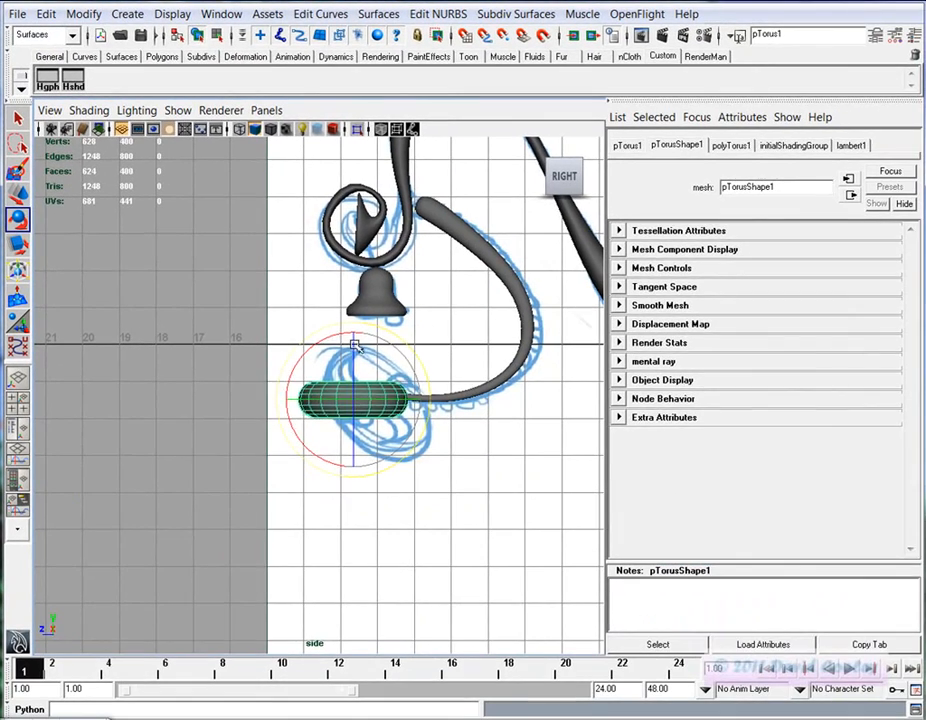
left_click_drag(355, 345, 360, 436)
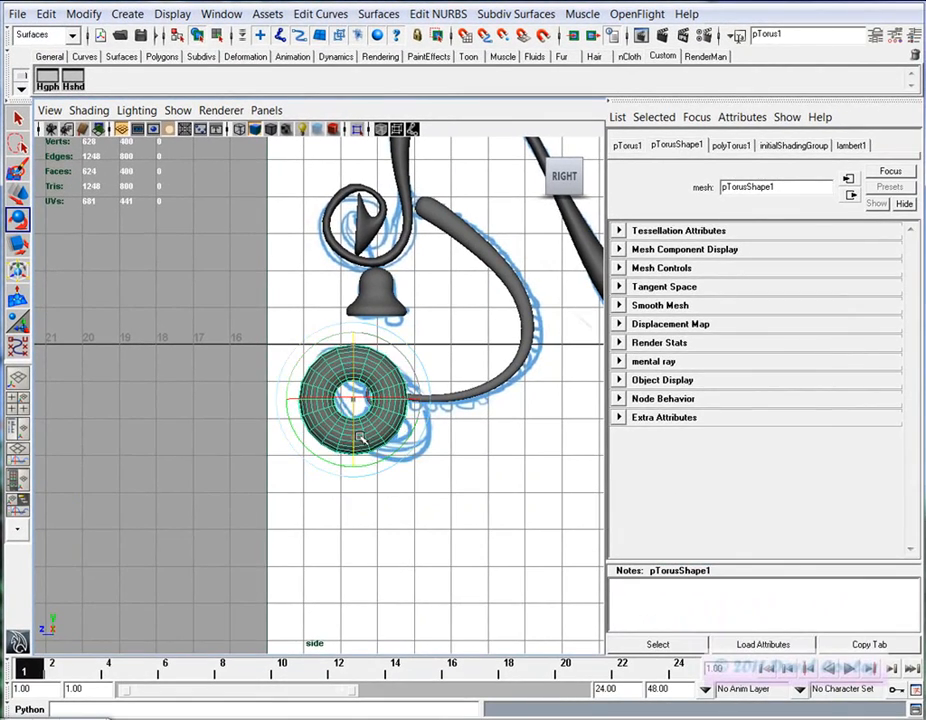
key("ctrl+a")
double_click(889, 226)
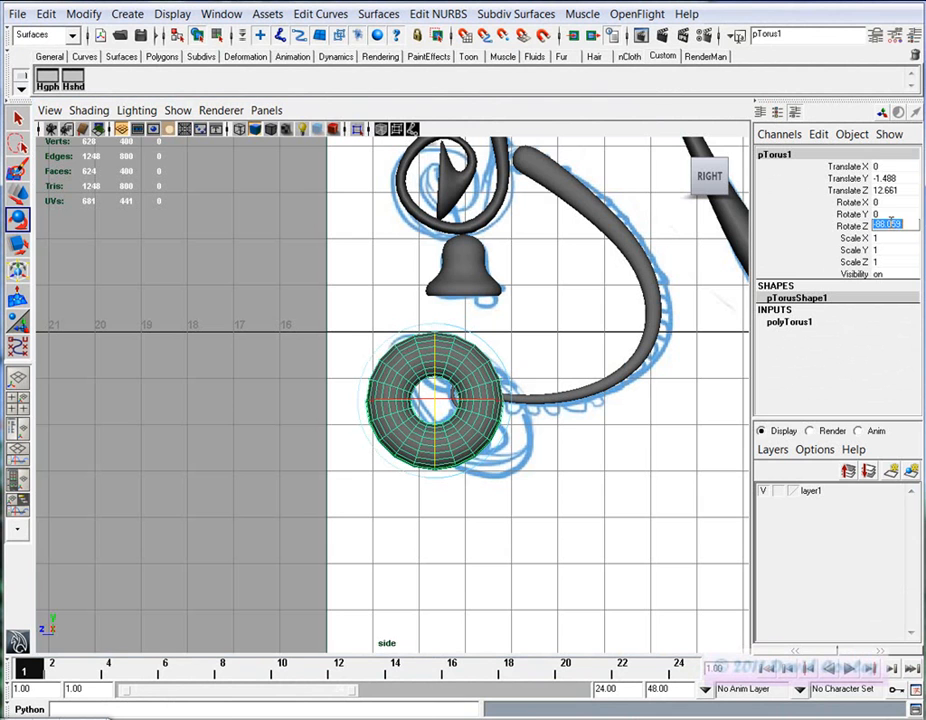
key("Return")
scroll(508, 412, "up", 3)
Reduce the torus to 10 axis subdivisions and 8 height subdivisions, and show it in smooth preview
left_click(802, 324)
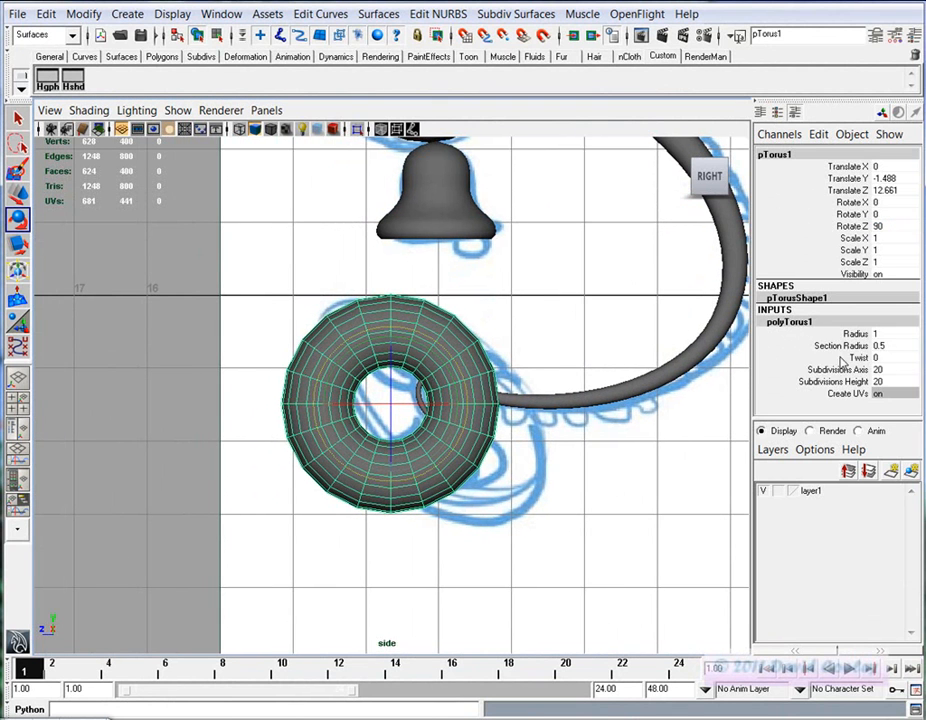
left_click_drag(838, 369, 840, 384)
middle_click_drag(637, 373, 567, 407)
key("3")
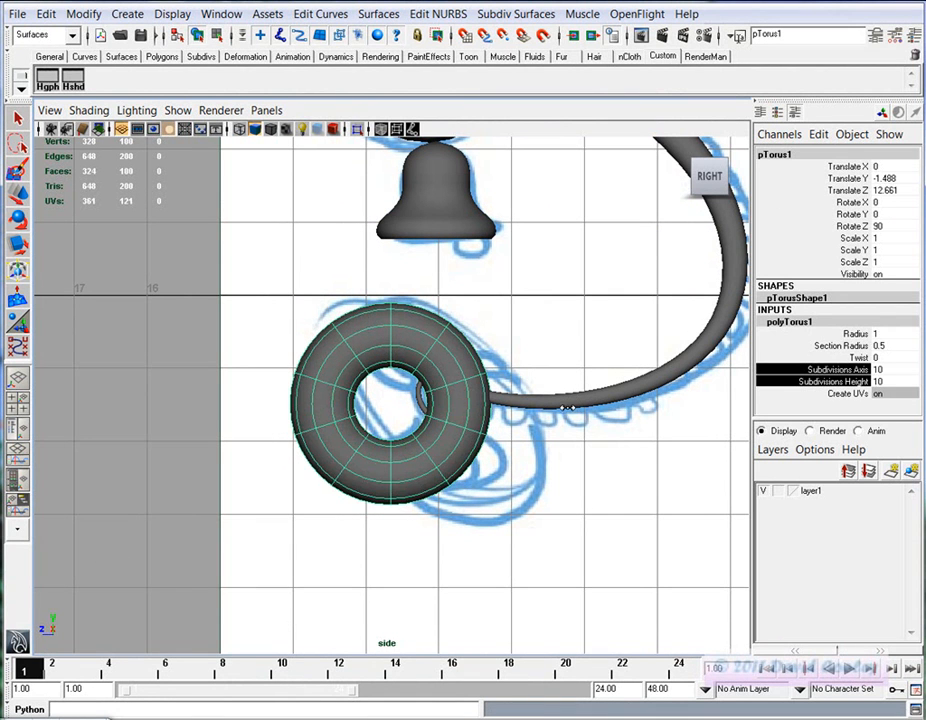
left_click(836, 381)
middle_click_drag(575, 400, 523, 404)
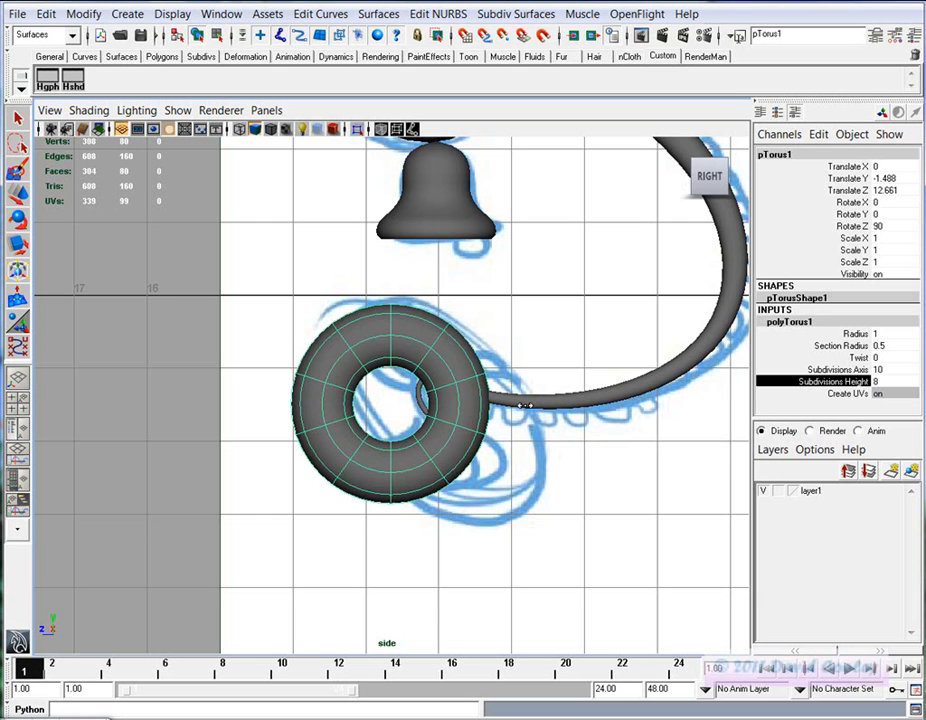
left_click(834, 370)
middle_click_drag(465, 426, 459, 423, "alt")
key("e")
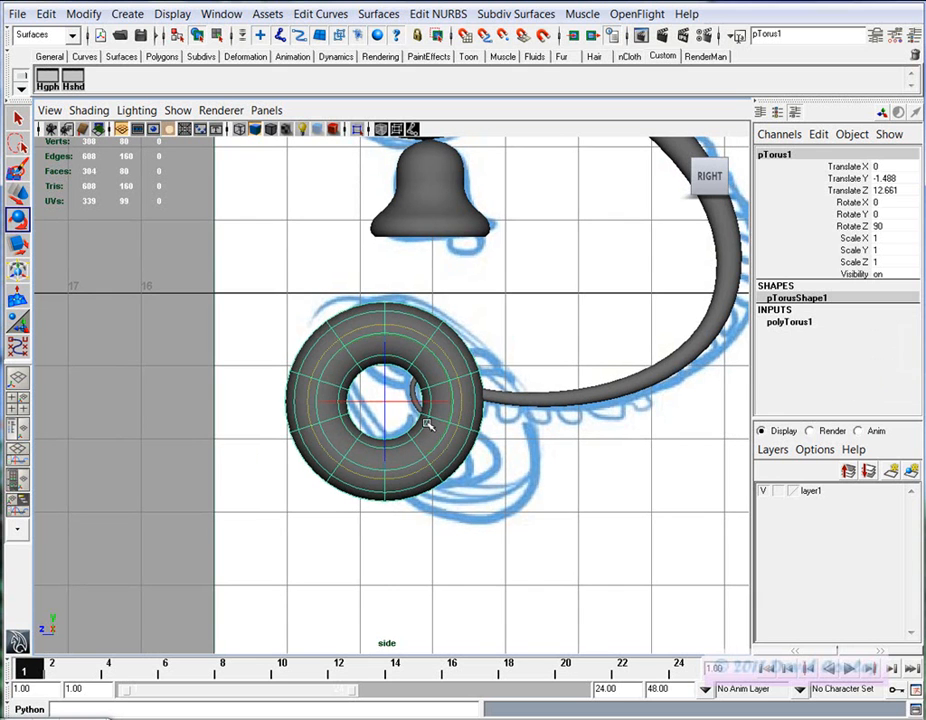
Set the torus's section radius to 0.2
left_click(782, 324)
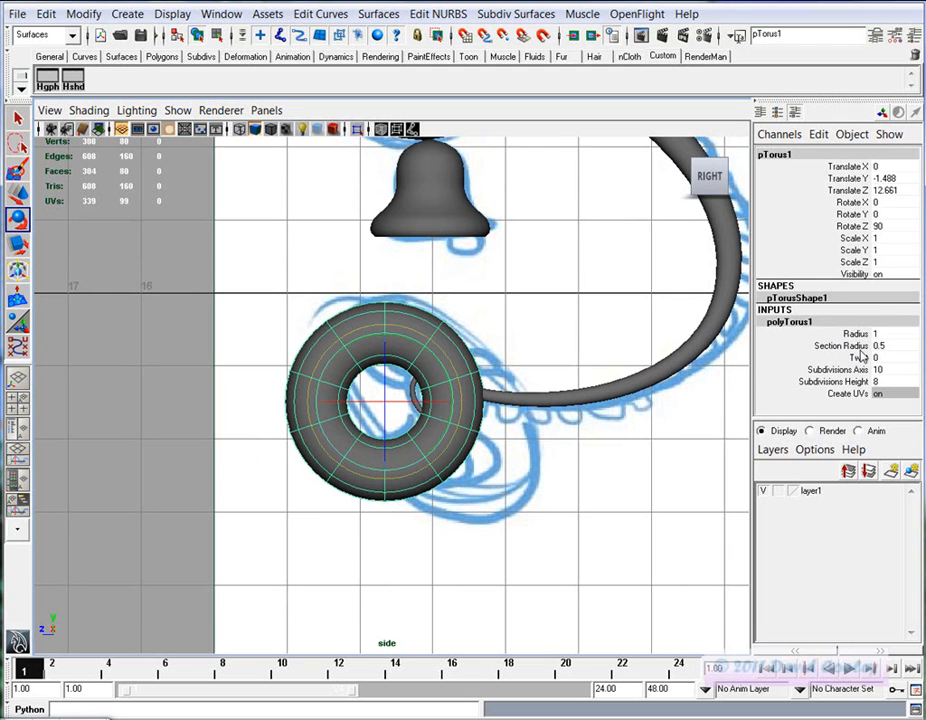
left_click(841, 345)
middle_click_drag(579, 428, 563, 434)
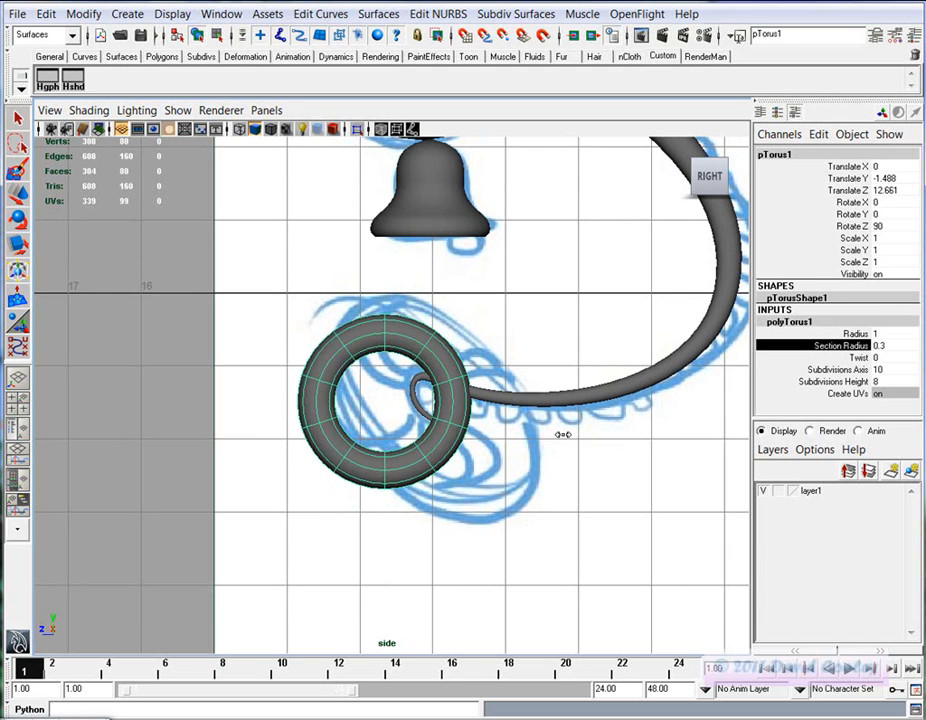
double_click(878, 345)
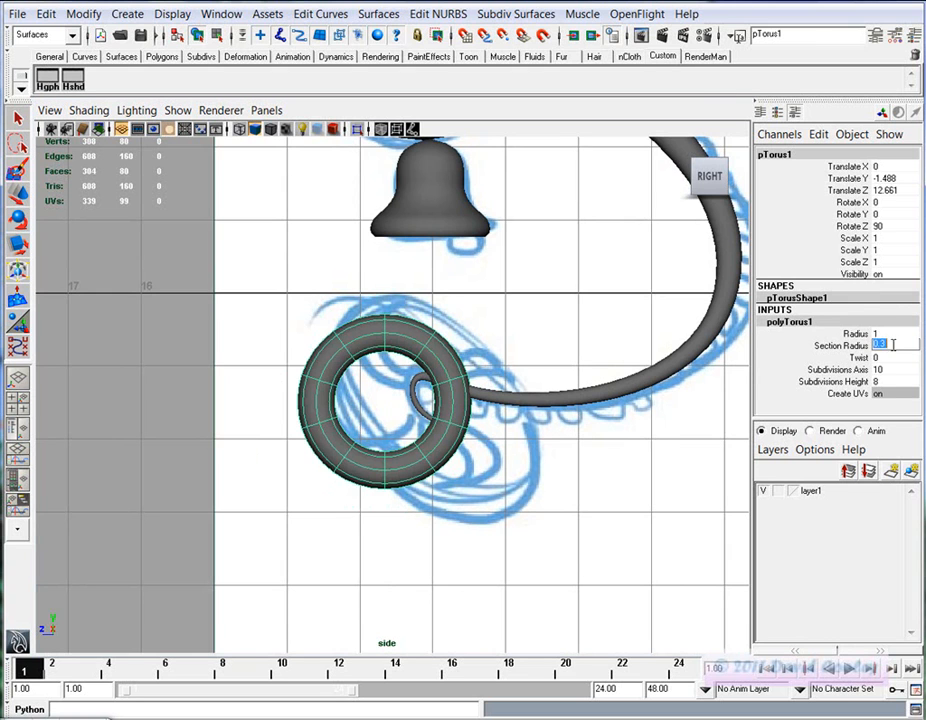
type("0.2")
key("Return")
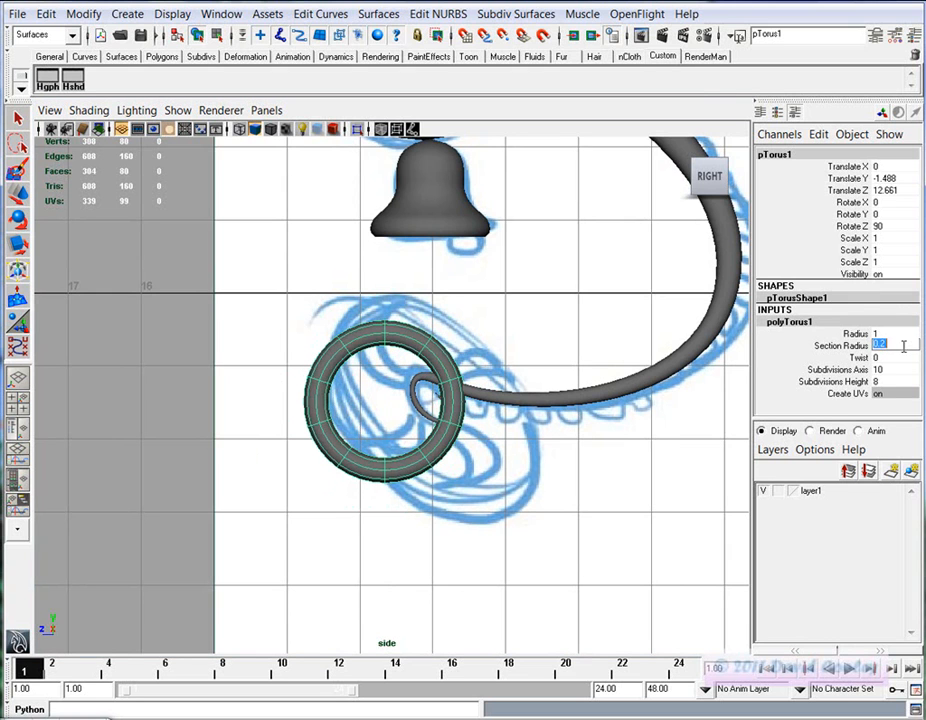
middle_click(495, 410)
Scale the torus uniformly to about 1.484, undoing any accidental keyframe
key("r")
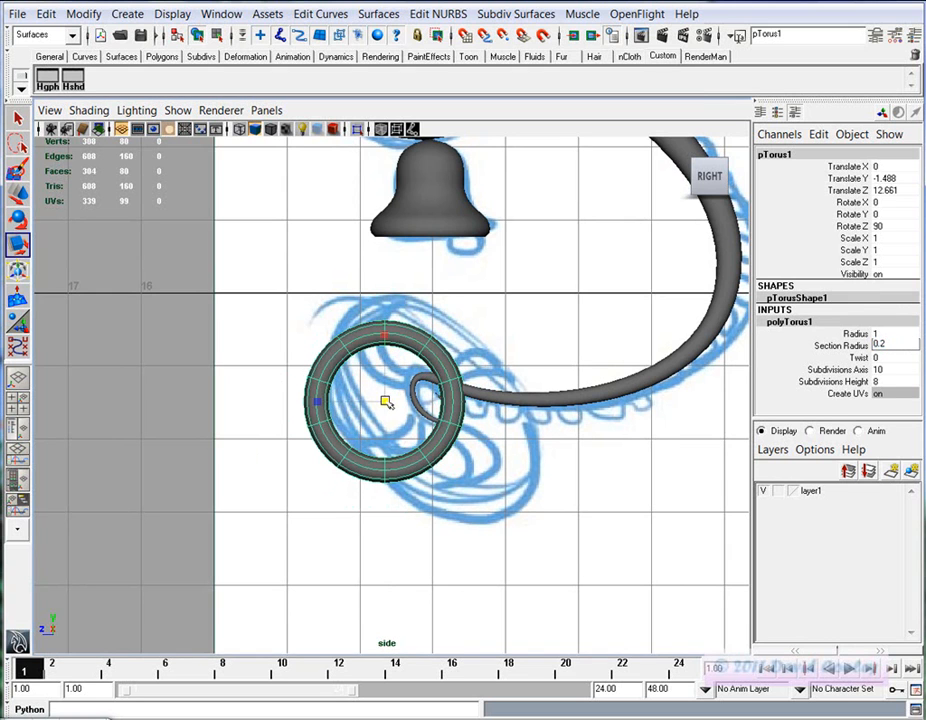
left_click_drag(385, 400, 442, 399)
key("s")
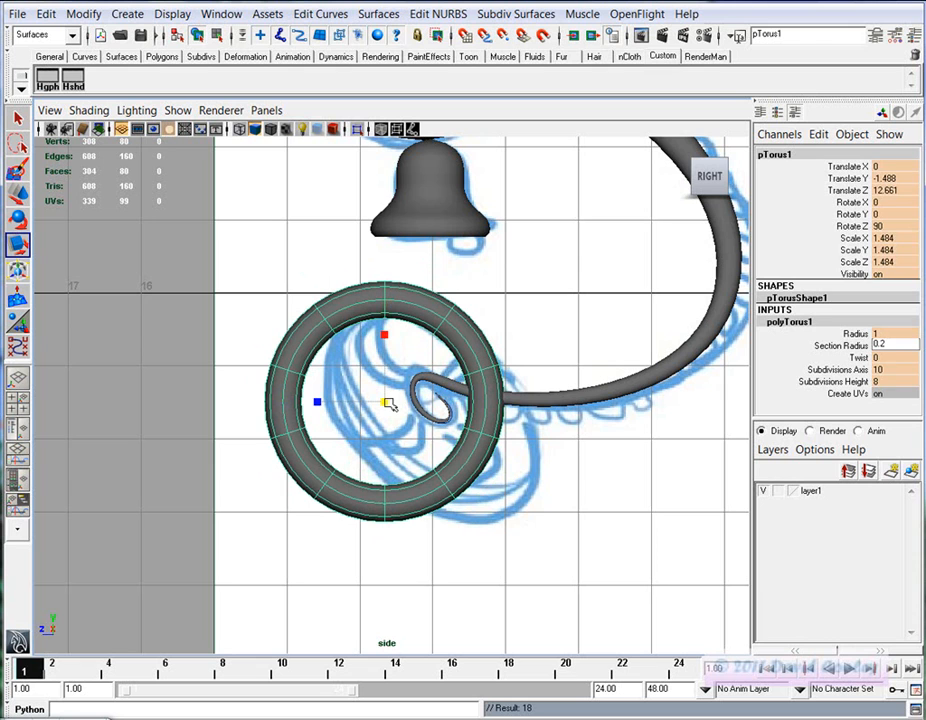
key("ctrl+z")
Move the torus beside the wheel sketch, to about Translate Y -1.55 and Translate Z 15.06
key("w")
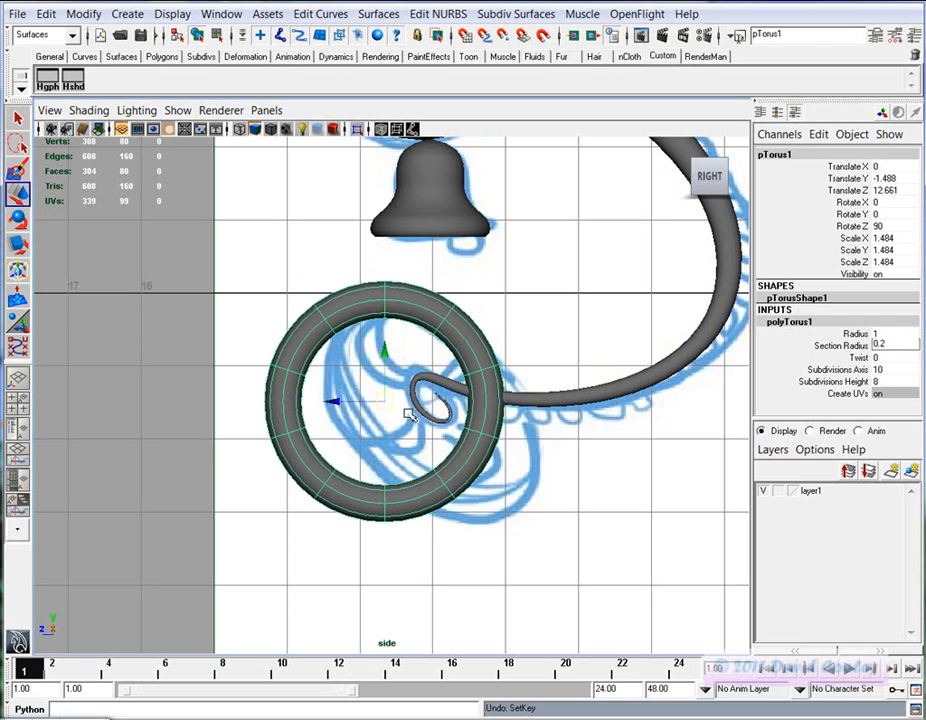
left_click_drag(384, 401, 231, 406)
middle_click_drag(382, 424, 455, 417, "alt")
left_click_drag(312, 401, 288, 401)
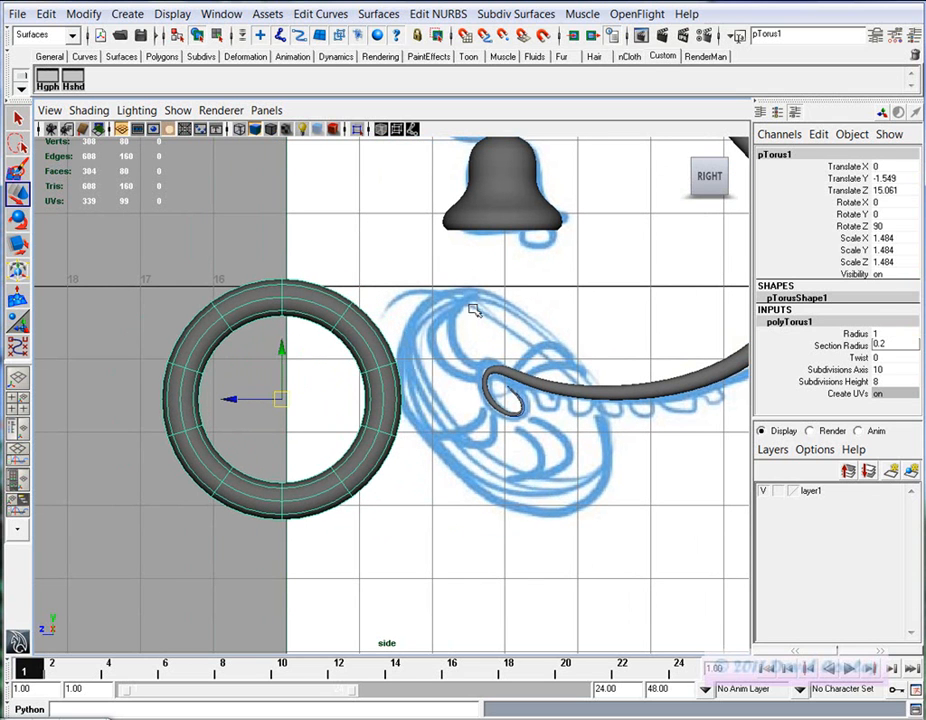
key("r")
left_click_drag(217, 399, 238, 400)
key("ctrl+z")
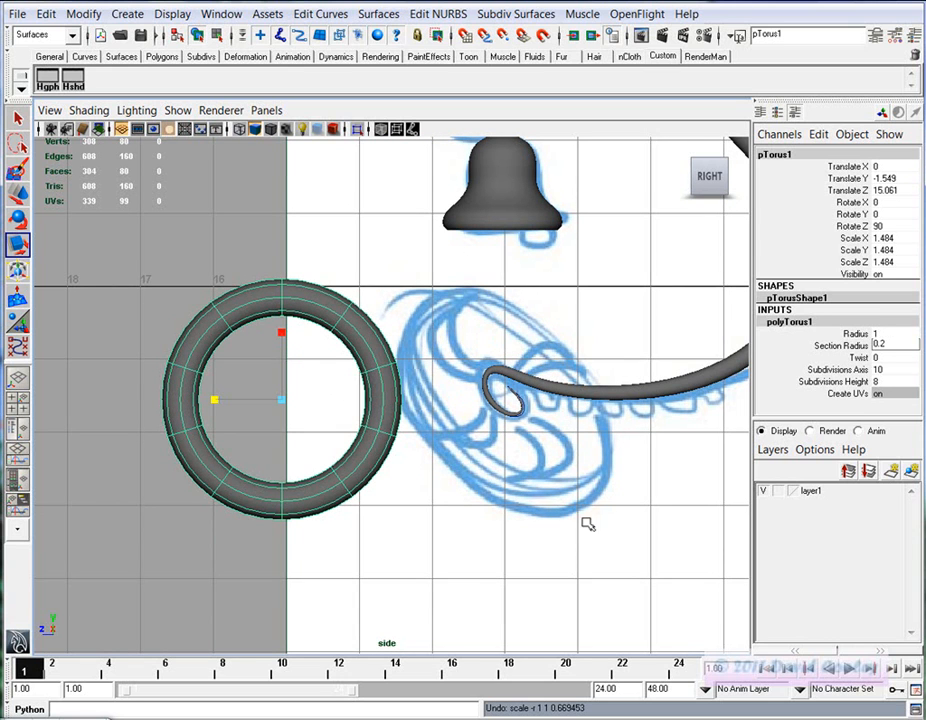
Select the torus's face segments at four places around the ring: both sides, the upper part and the lower part
middle_click_drag(339, 406, 397, 402, "alt")
right_click_drag(437, 381, 437, 405)
left_click(426, 381)
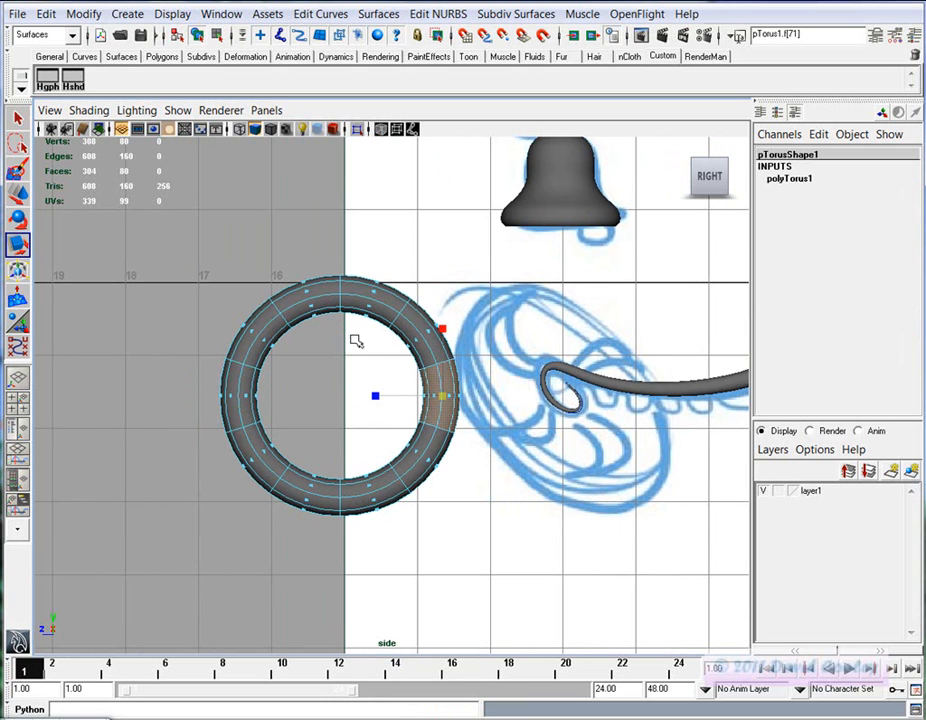
left_click_drag(293, 275, 291, 274, "shift")
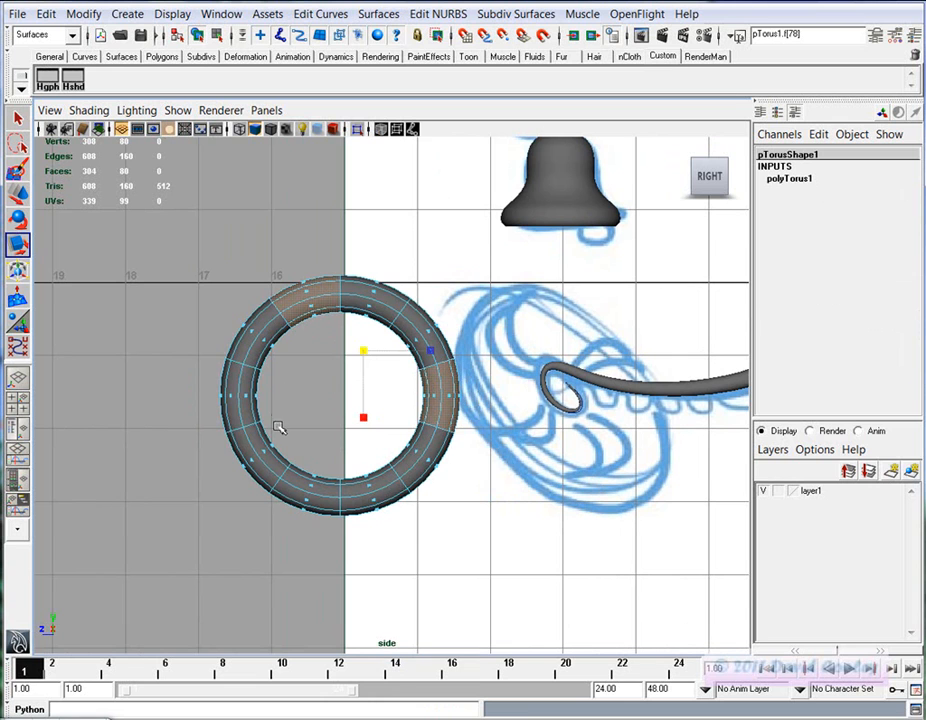
left_click_drag(276, 407, 205, 374, "shift")
left_click_drag(339, 454, 393, 532, "shift")
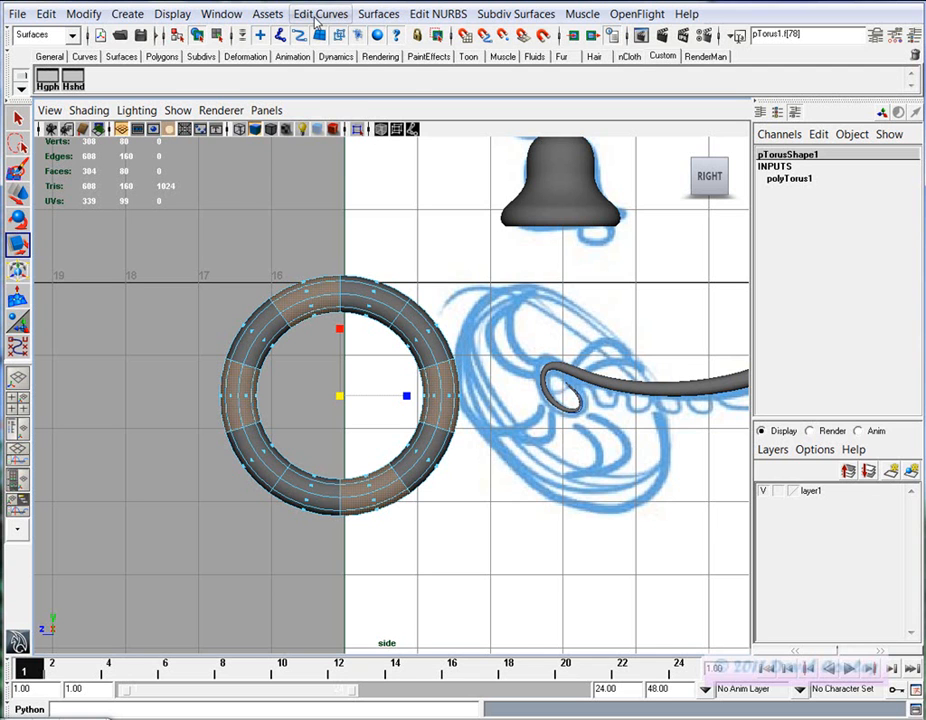
Switch to the polygon modelling commands and extrude the selected face segments of the torus
left_click(318, 14)
left_click(45, 34)
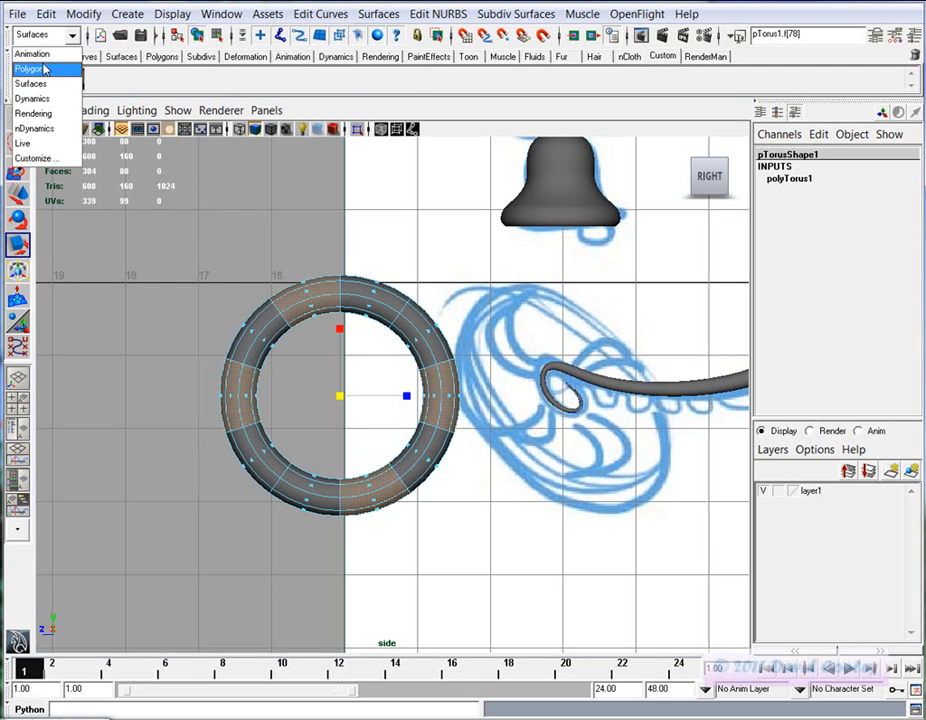
left_click(32, 65)
left_click(398, 15)
left_click(290, 70)
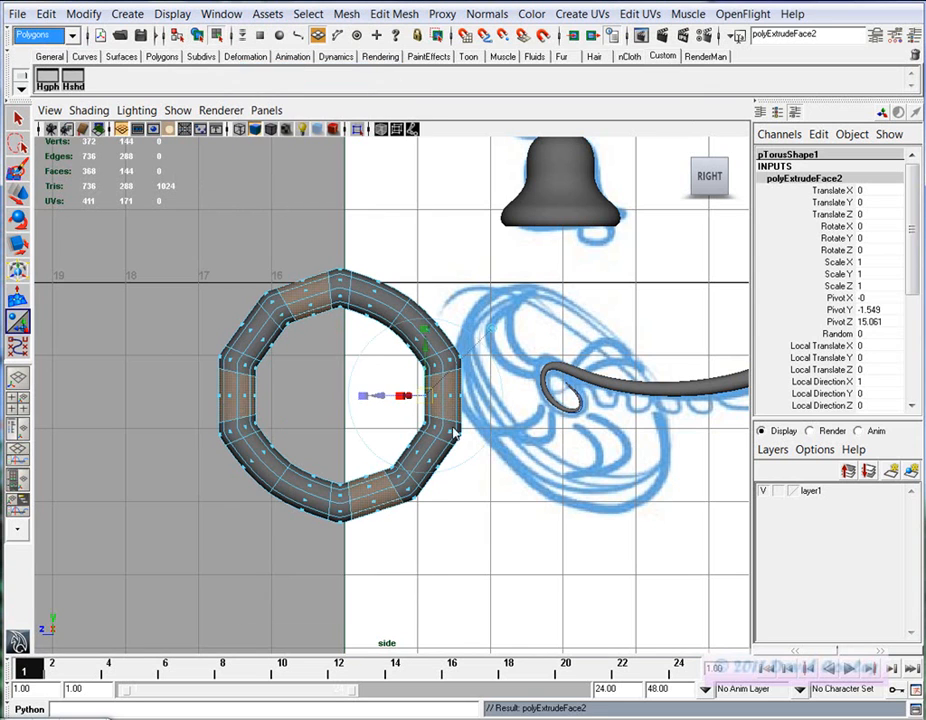
In the perspective view, select the inward-facing faces of the four extruded ring segments
scroll(432, 428, "up", 2)
key("space")
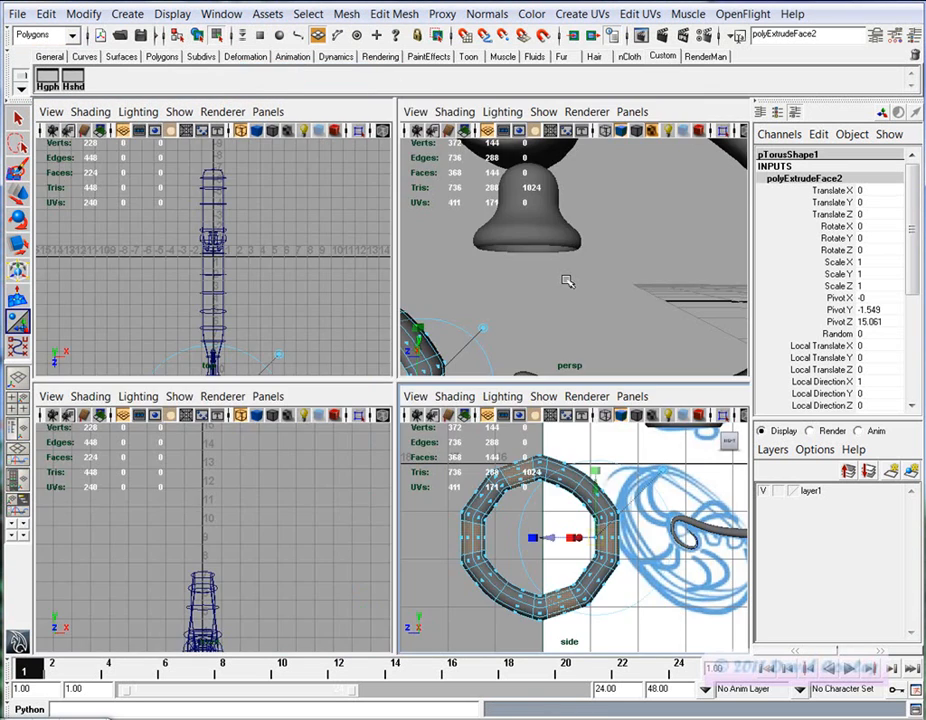
key("space")
key("f")
left_click_drag(530, 446, 471, 425, "alt")
left_click(343, 424)
left_click_drag(311, 433, 431, 409, "alt")
left_click(340, 389)
left_click(371, 384, "shift")
left_click(358, 312, "shift")
left_click(381, 327, "shift")
left_click_drag(367, 457, 540, 492, "alt")
left_click(470, 402, "shift")
left_click_drag(468, 410, 468, 462, "alt")
left_click(433, 455, "shift")
Extrude the selected inner faces toward the ring's centre to form four spokes
key("g")
left_click_drag(530, 450, 634, 494, "alt")
left_click_drag(474, 391, 371, 397)
mouse_move(380, 435)
middle_mouse_down("alt")
mouse_move(438, 441)
mouse_move(377, 438)
middle_mouse_up("alt")
left_click(383, 489)
right_click(368, 405)
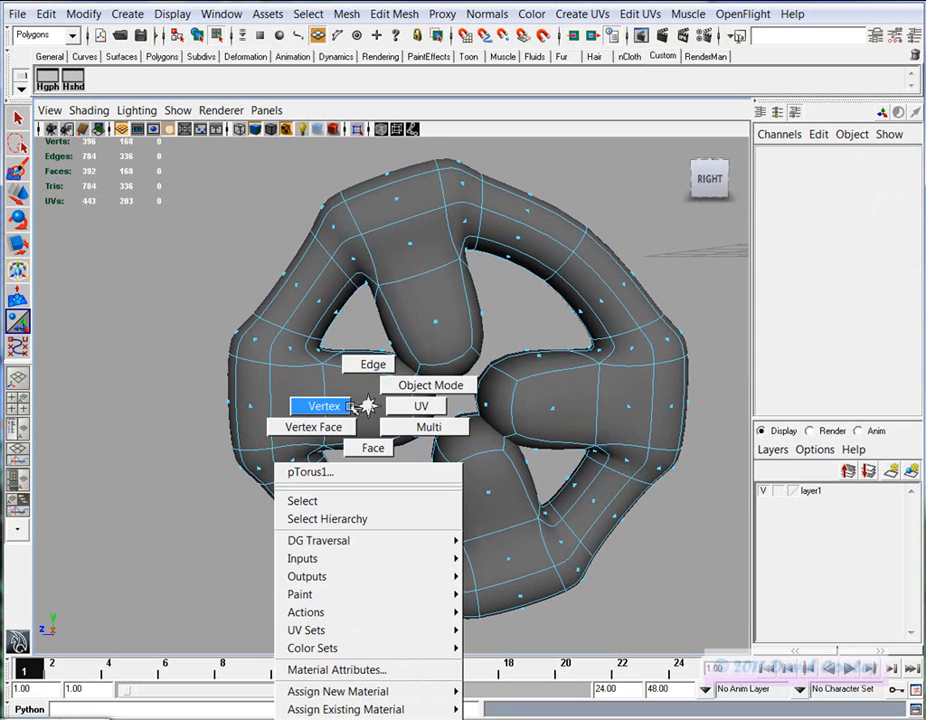
left_click(430, 385)
left_click_drag(318, 467, 381, 406, "alt")
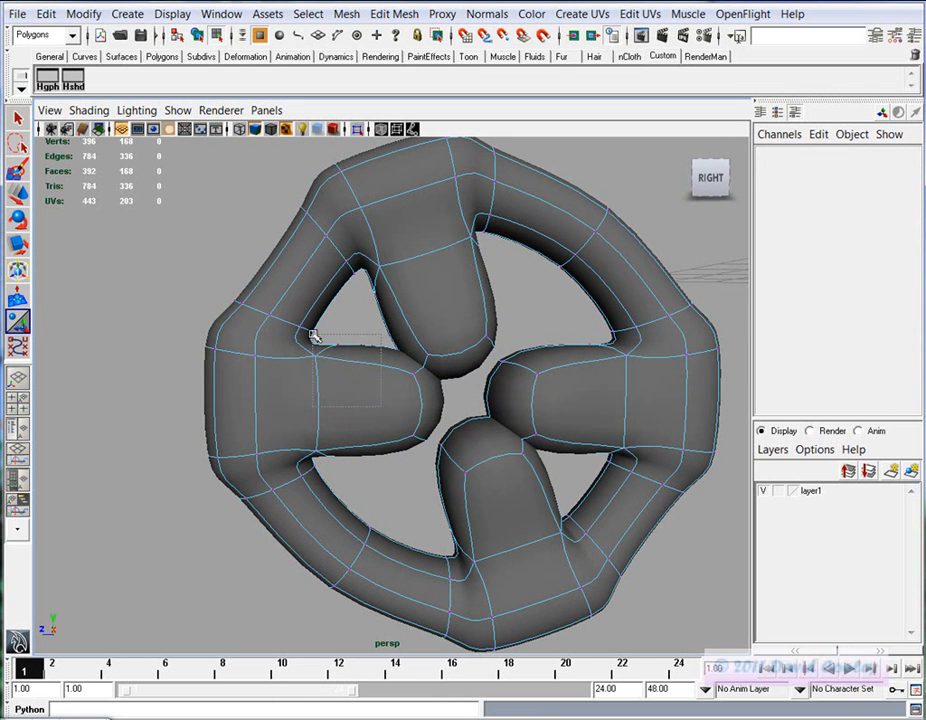
left_click_drag(313, 335, 308, 328)
left_click_drag(481, 413, 411, 444, "alt")
Move the end faces of the lower and right spokes so the four spokes meet around the centre, and return to the side view
right_click(443, 405)
left_click(446, 431)
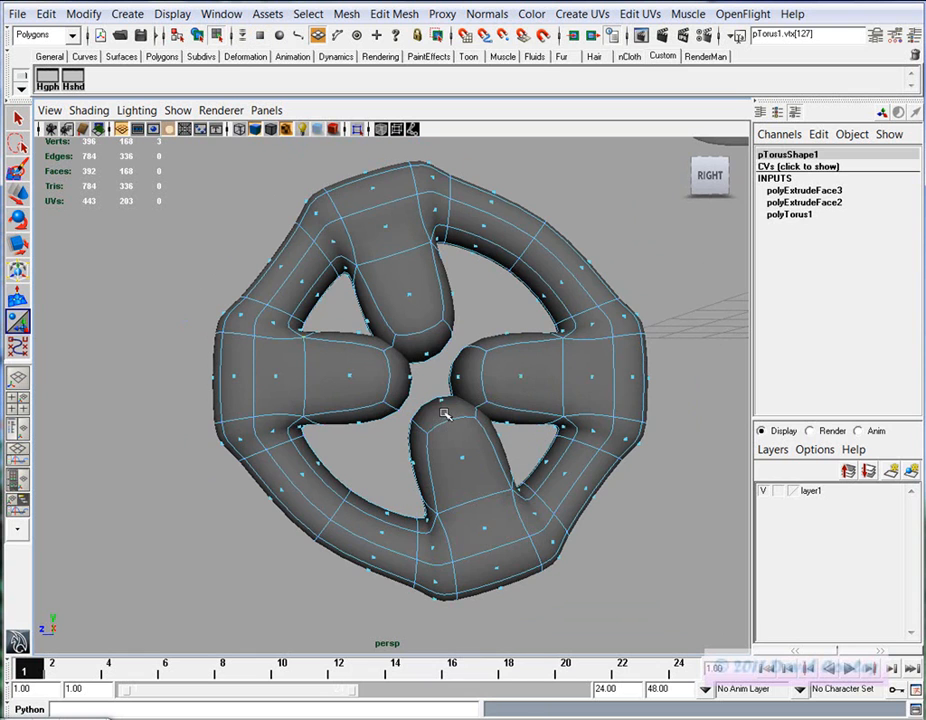
left_click(443, 403)
key("w")
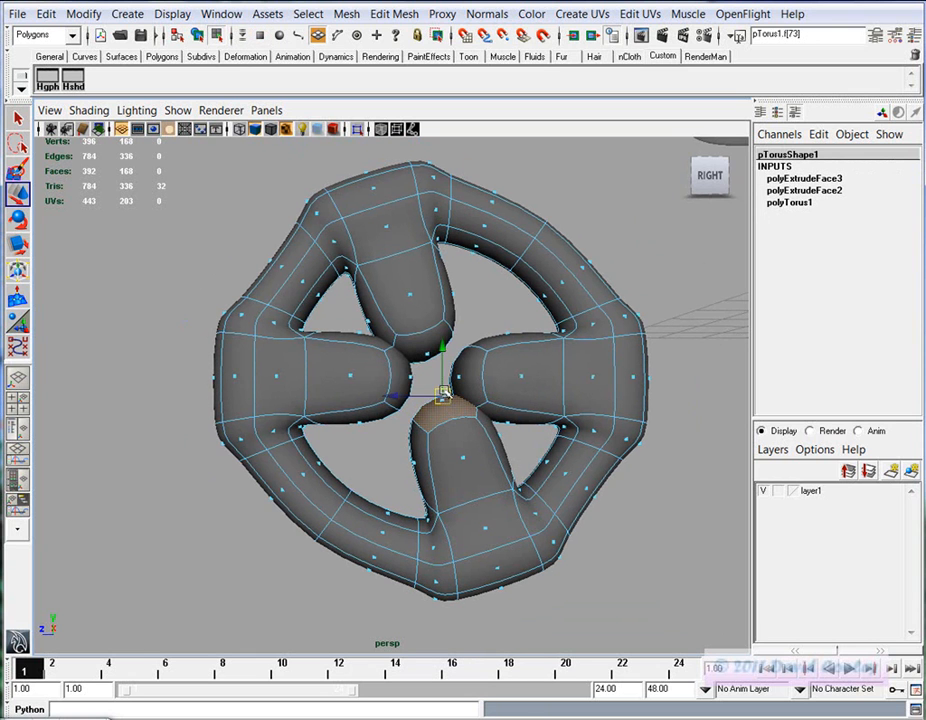
left_click_drag(447, 345, 394, 380)
left_click(465, 377)
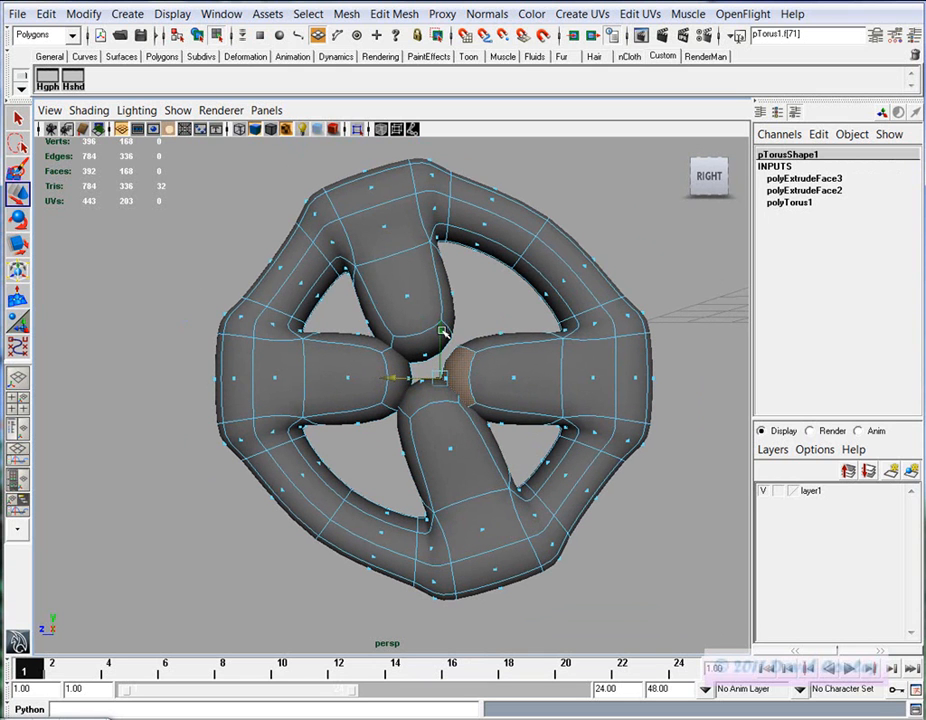
left_click_drag(441, 331, 441, 317)
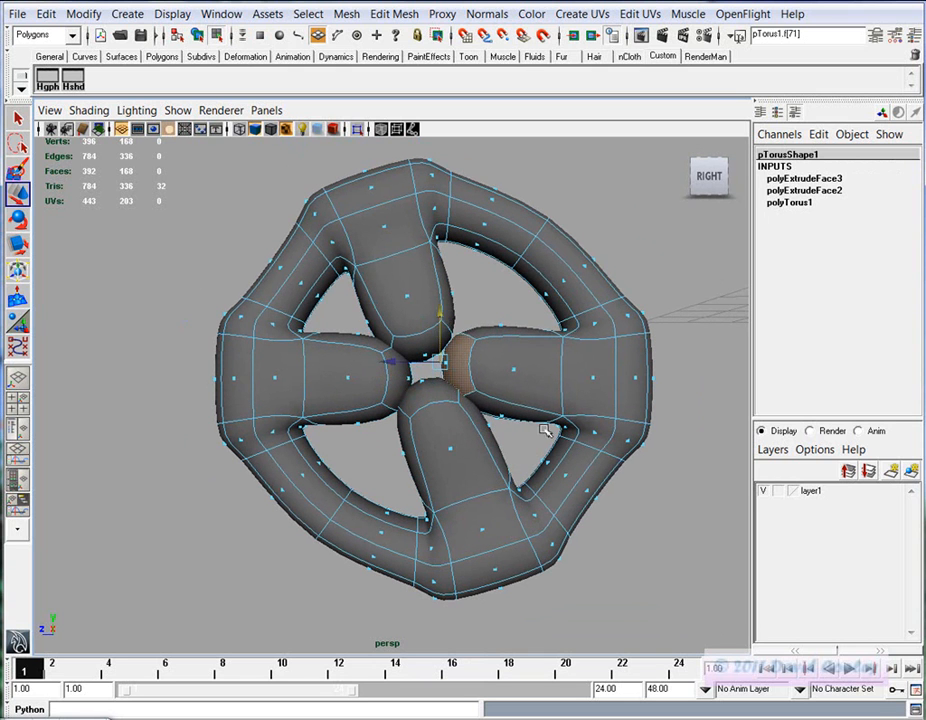
left_click_drag(656, 506, 641, 510, "alt")
left_click(641, 510)
left_click_drag(566, 497, 588, 495, "alt")
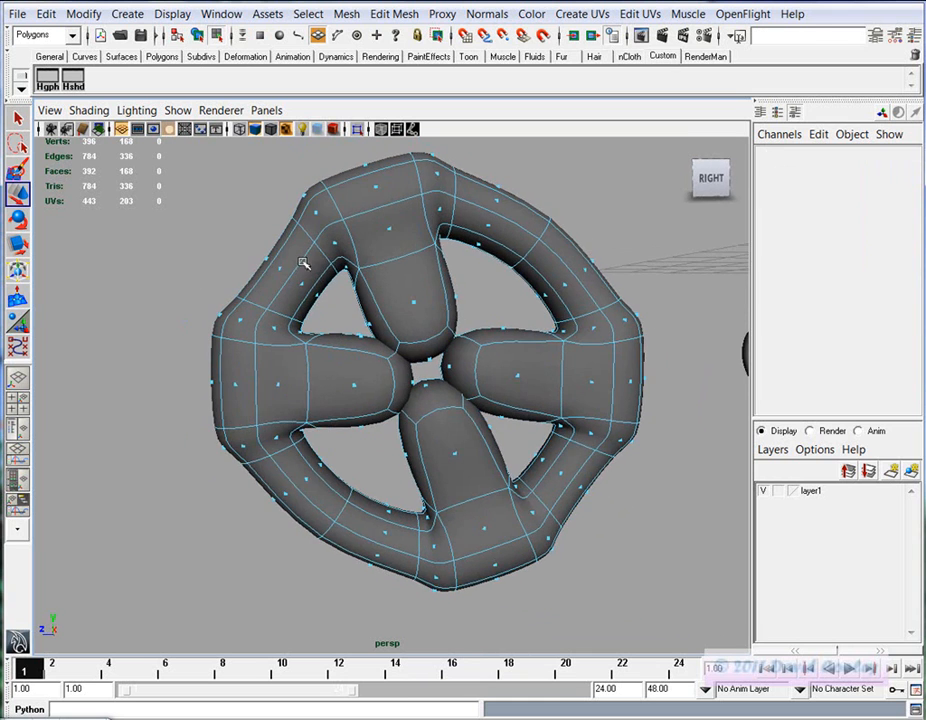
key("space")
key("space")
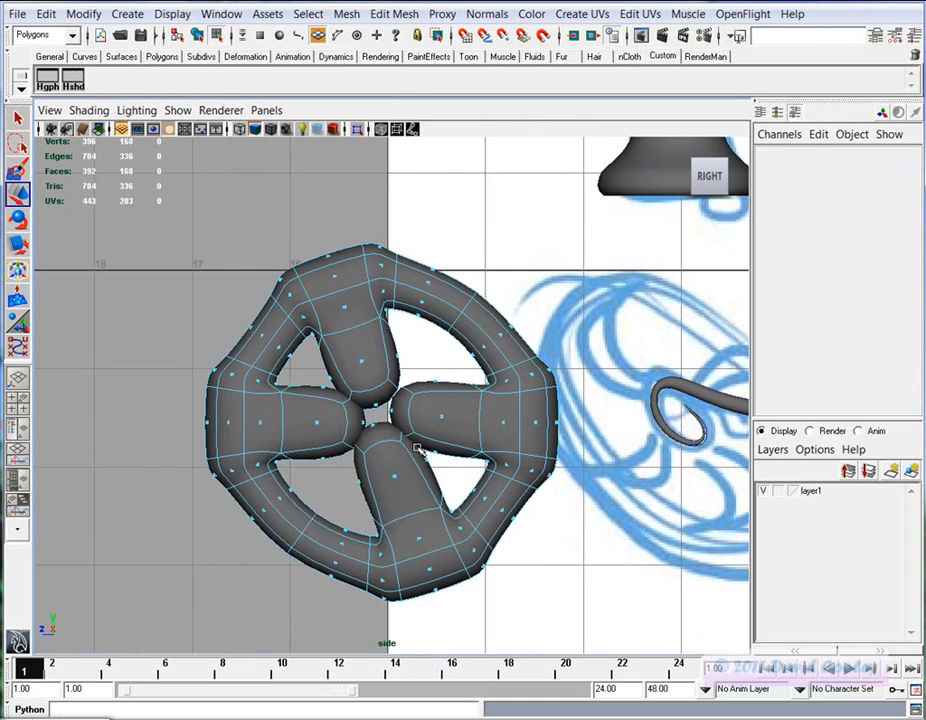
Try moving the rim faces between the upper and left spokes, and undo the move
right_click_drag(285, 313, 300, 369)
left_click(256, 326)
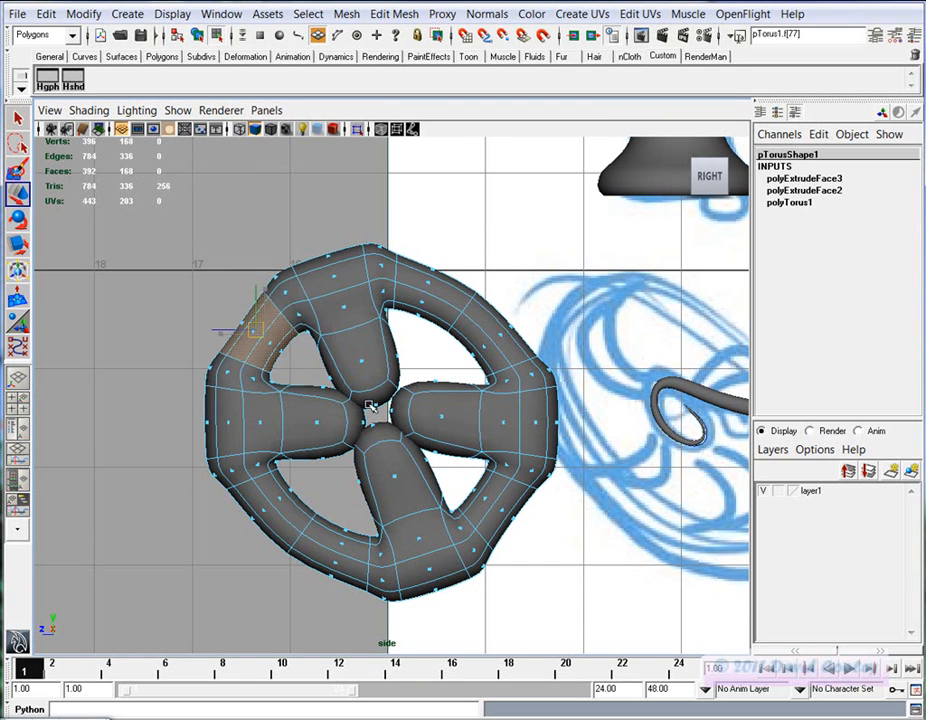
key("ctrl+z")
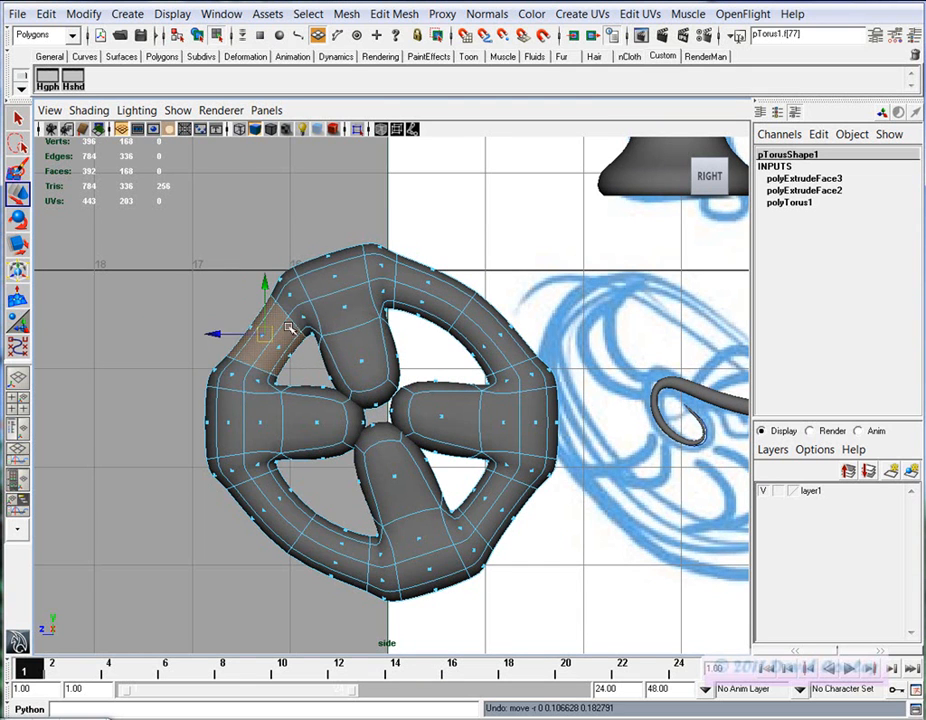
left_click(301, 366)
right_click_drag(271, 367, 378, 376, "alt")
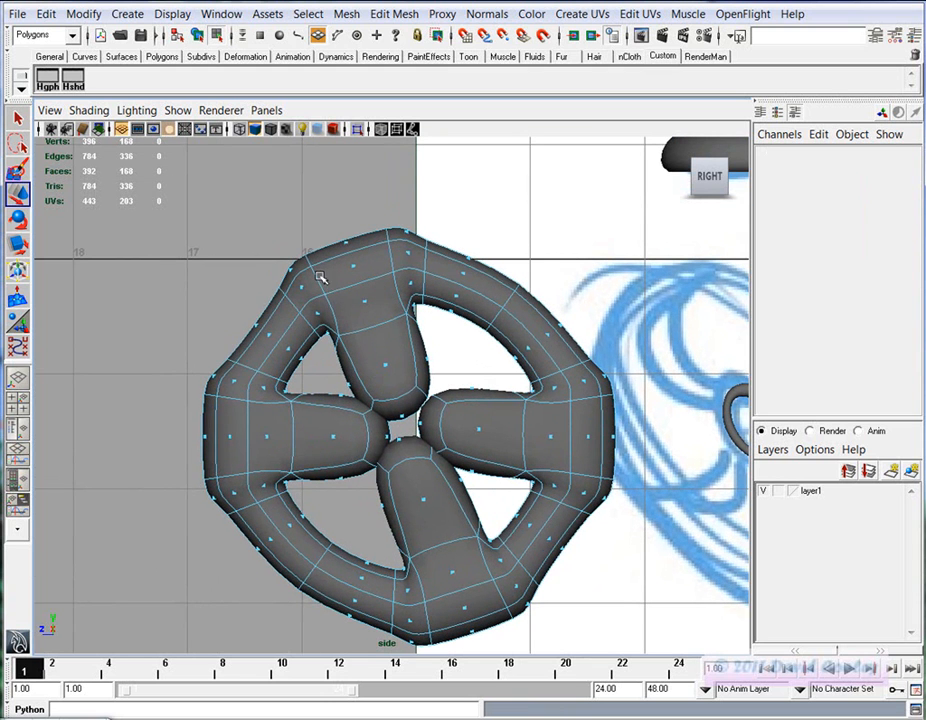
Move the rim edge on the left side of the upper spoke slightly outward
right_click_drag(258, 339, 240, 335)
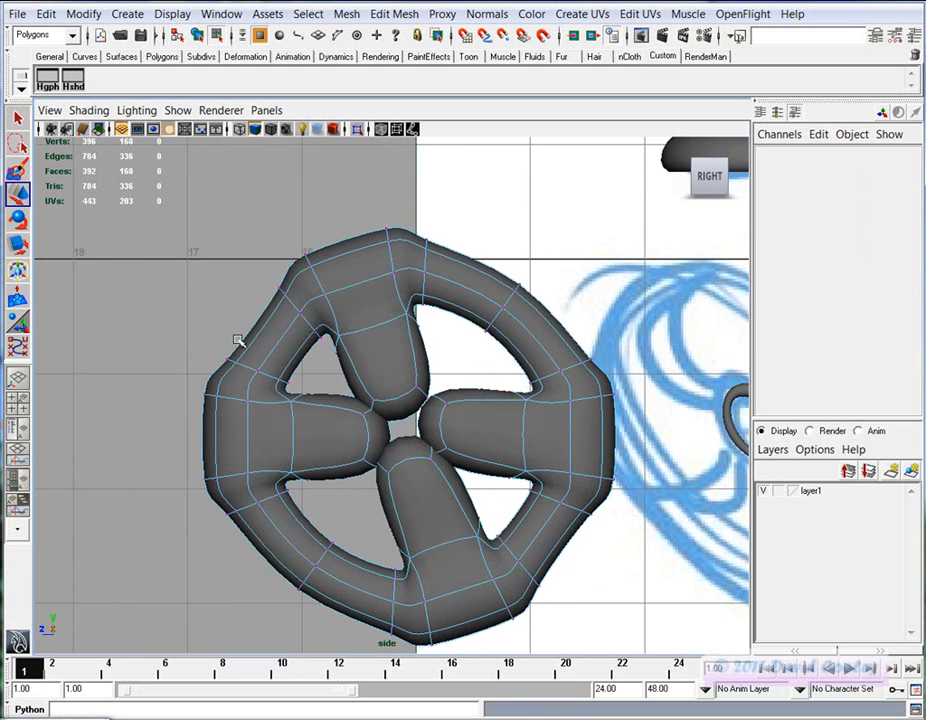
middle_click_drag(252, 347, 262, 347, "alt")
right_click_drag(277, 345, 302, 307)
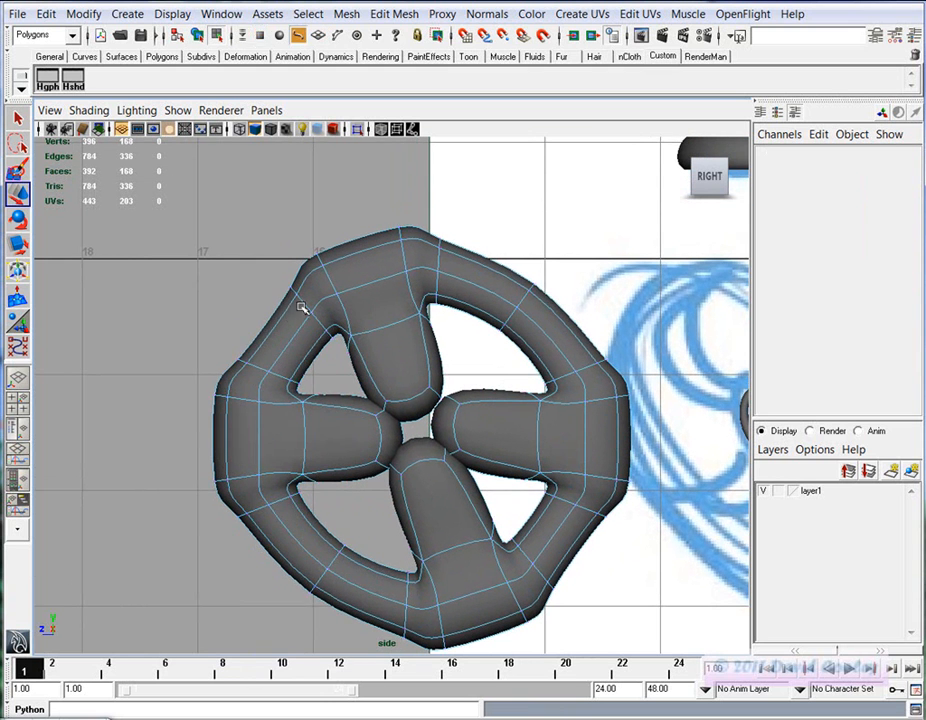
left_click(304, 302)
left_click(321, 300)
left_click_drag(322, 300, 315, 293)
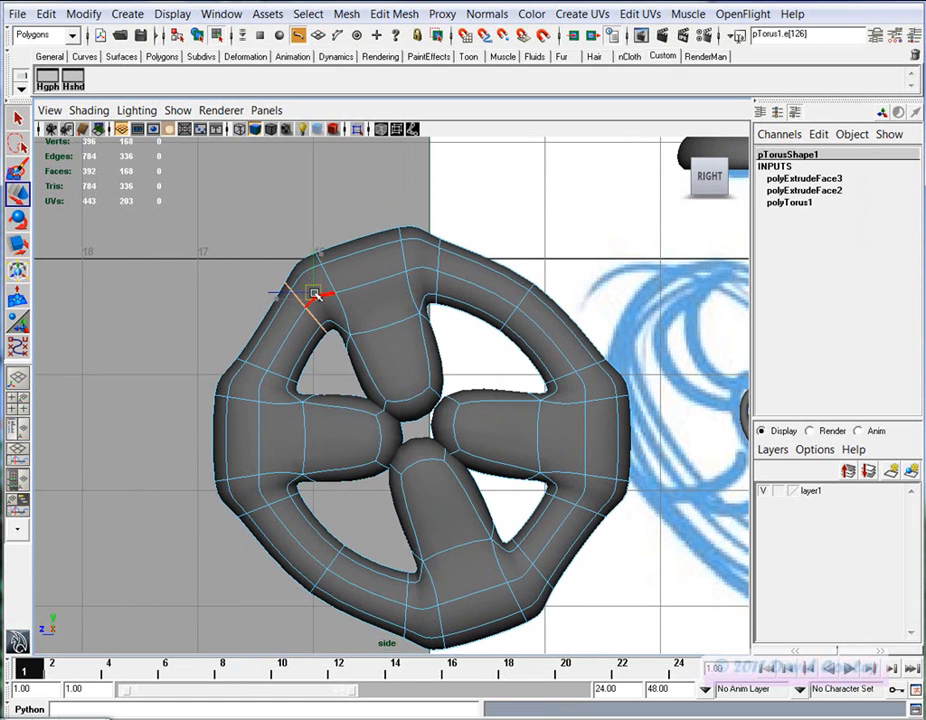
left_click(268, 313)
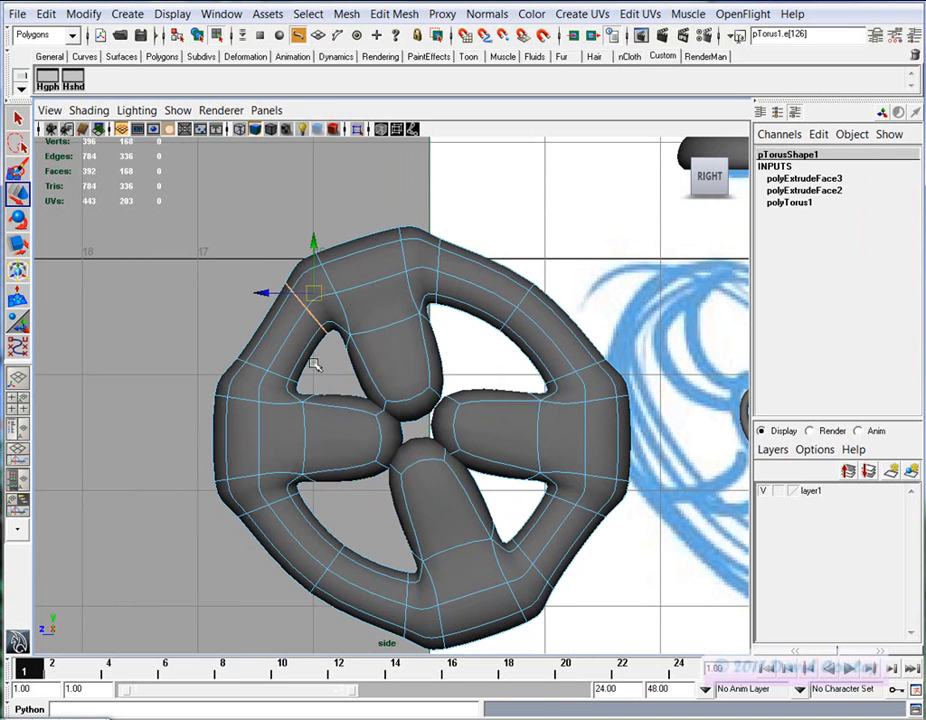
Insert six edge loops across the rim sections between the spokes: one upper left, two lower left, one lower right and two upper right
left_click(392, 14)
left_click(305, 168)
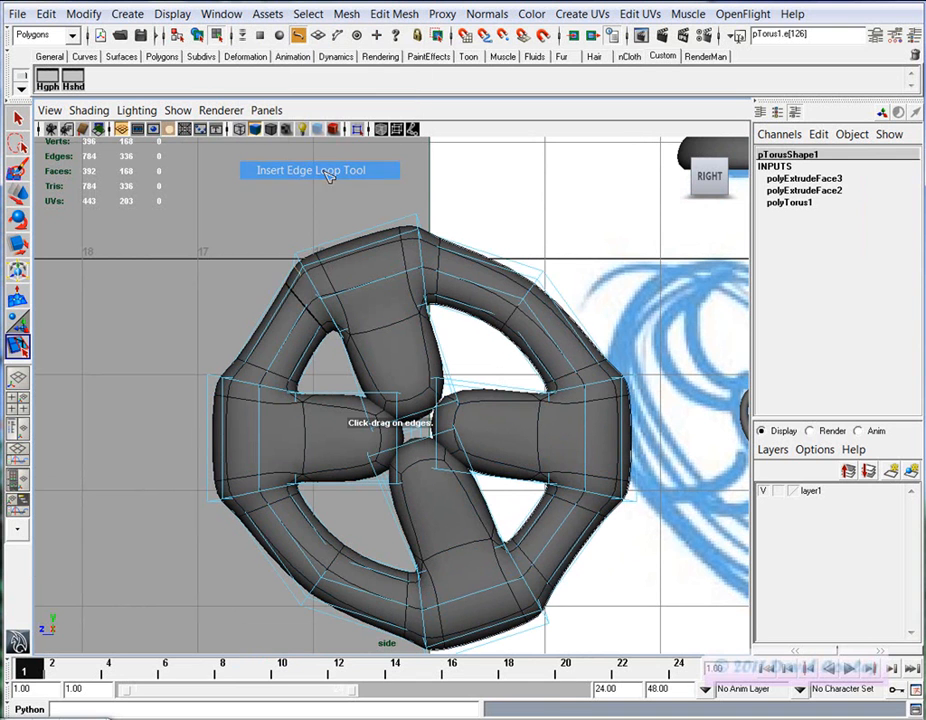
left_click(278, 328)
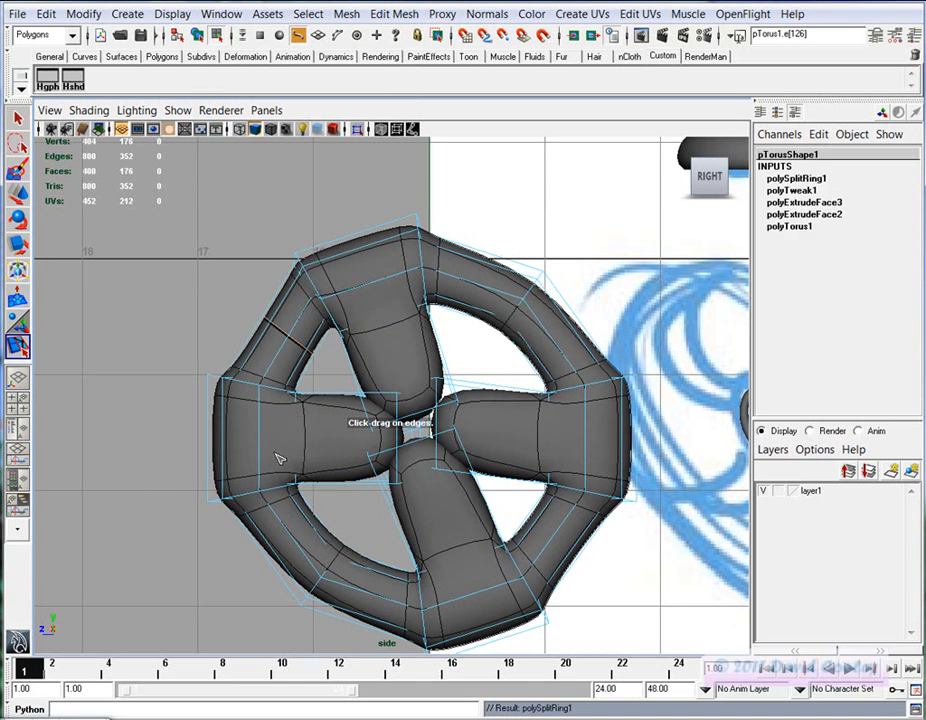
left_click(313, 554)
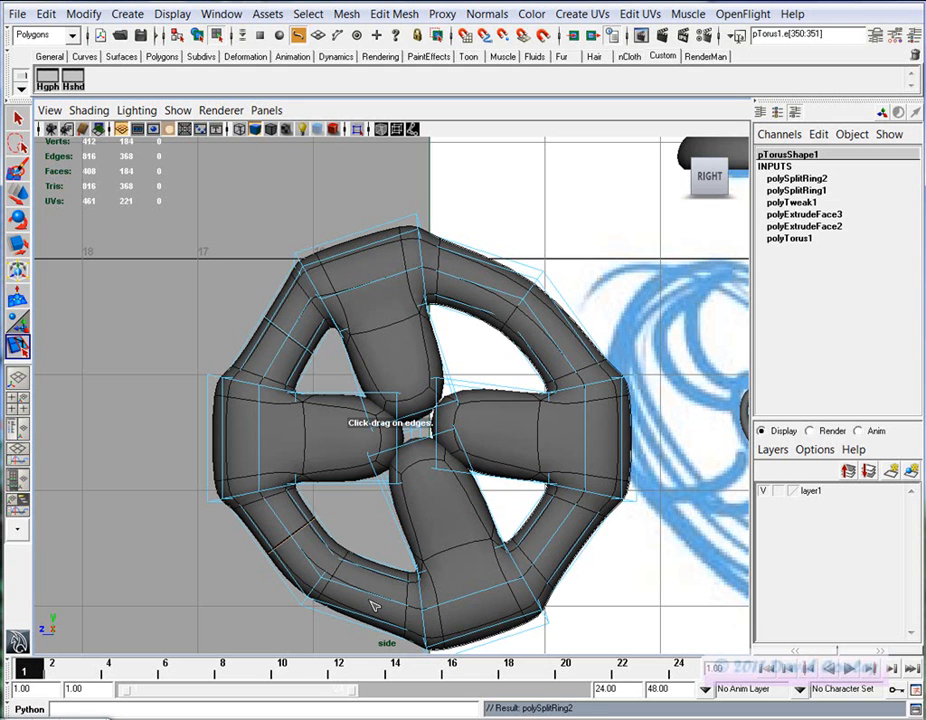
middle_click_drag(373, 597, 455, 494, "alt")
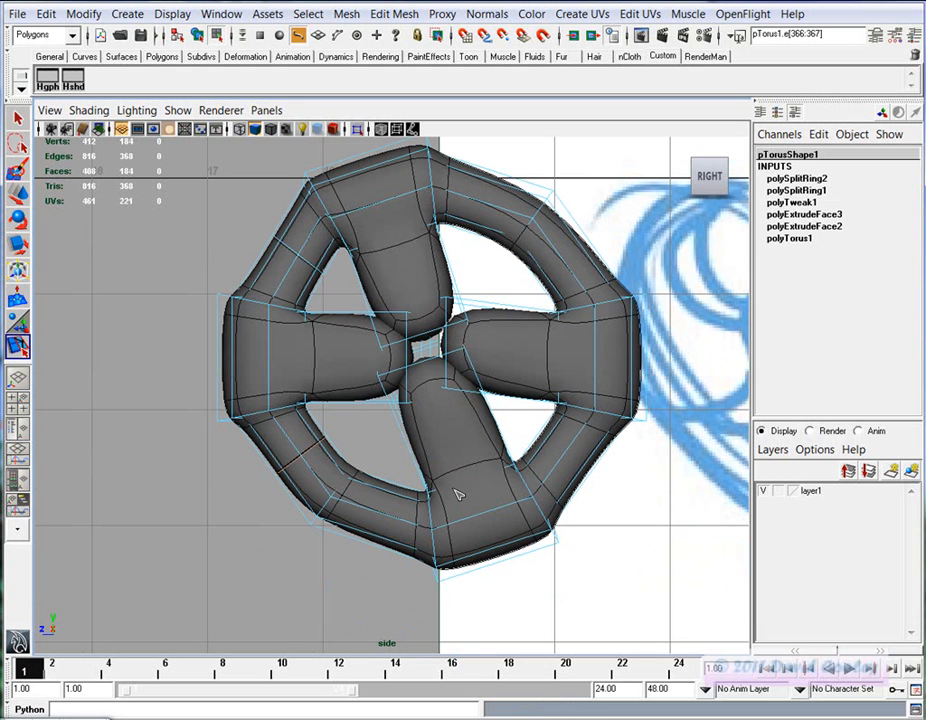
left_click(384, 514)
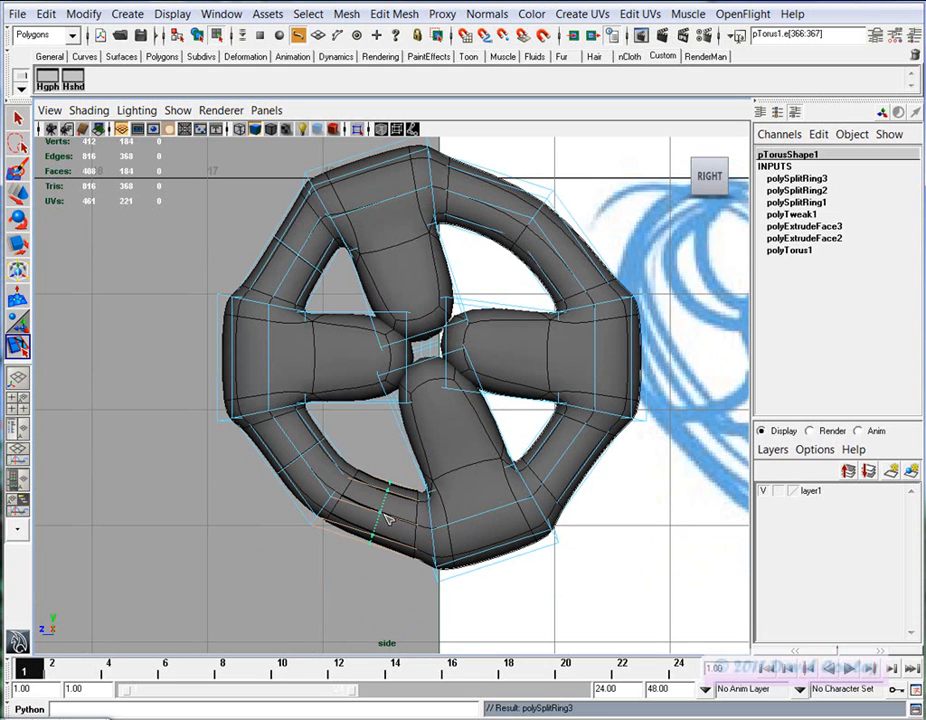
left_click(586, 477)
left_click(570, 264)
left_click(490, 203)
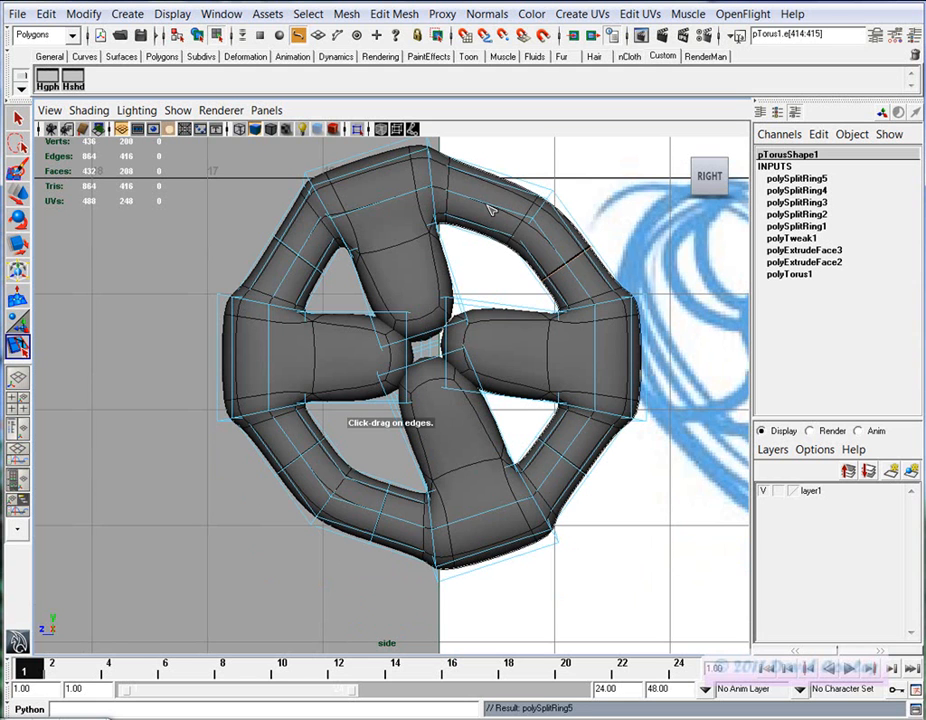
Pull the new edge loop on the upper-left rim section outward to round the ring
key("3")
mouse_move(488, 204)
right_mouse_down()
mouse_move(463, 204)
mouse_move(490, 206)
right_mouse_up()
right_click_drag(544, 231, 500, 233)
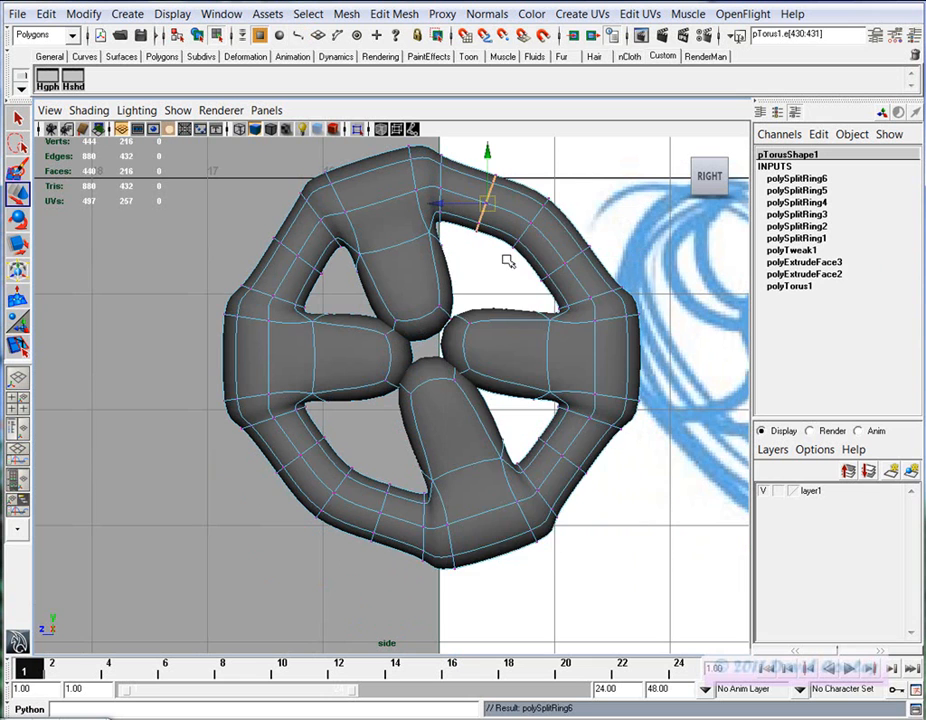
middle_click_drag(500, 247, 494, 279, "alt")
right_click_drag(533, 258, 536, 230)
right_click_drag(280, 304, 298, 268, "alt")
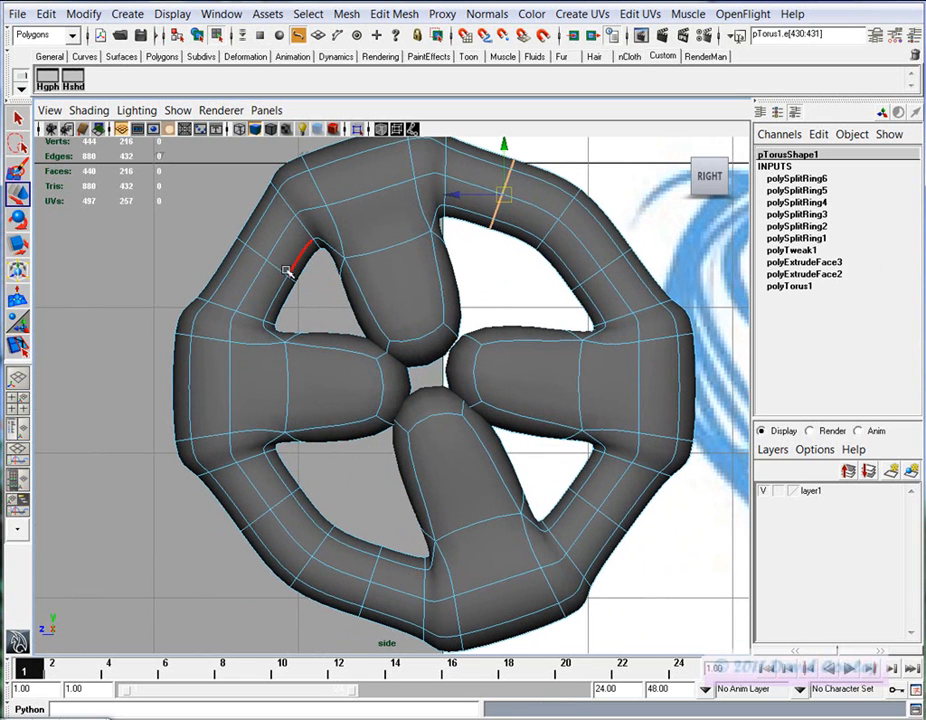
left_click(279, 268)
middle_click_drag(289, 289, 325, 321, "alt")
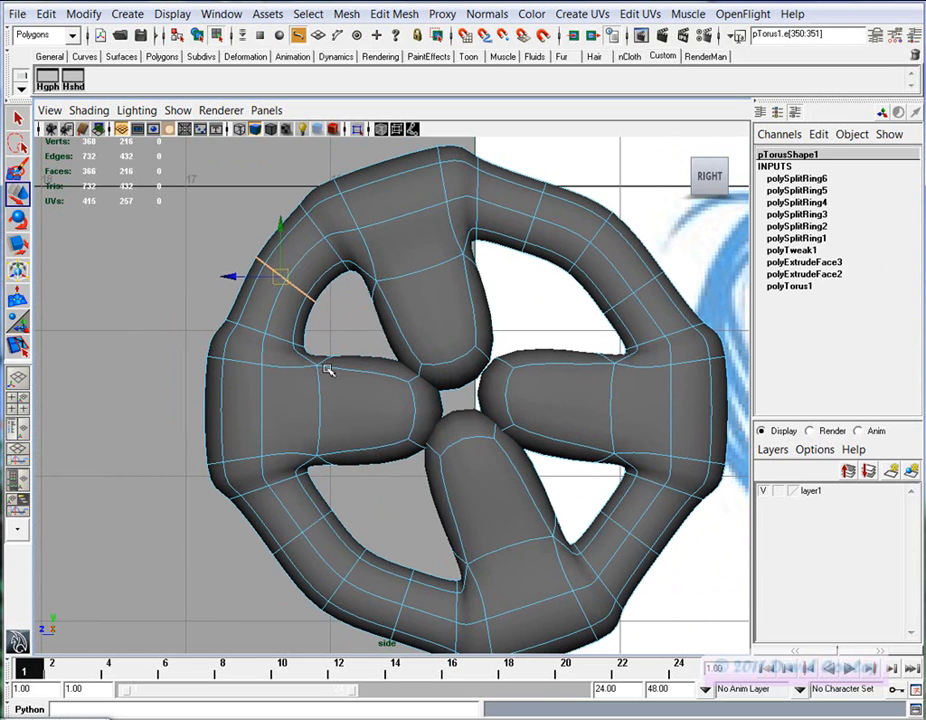
Move the rim edges between the left and lower spokes outward to round that section
middle_click_drag(316, 523, 319, 424, "alt")
left_click(316, 428)
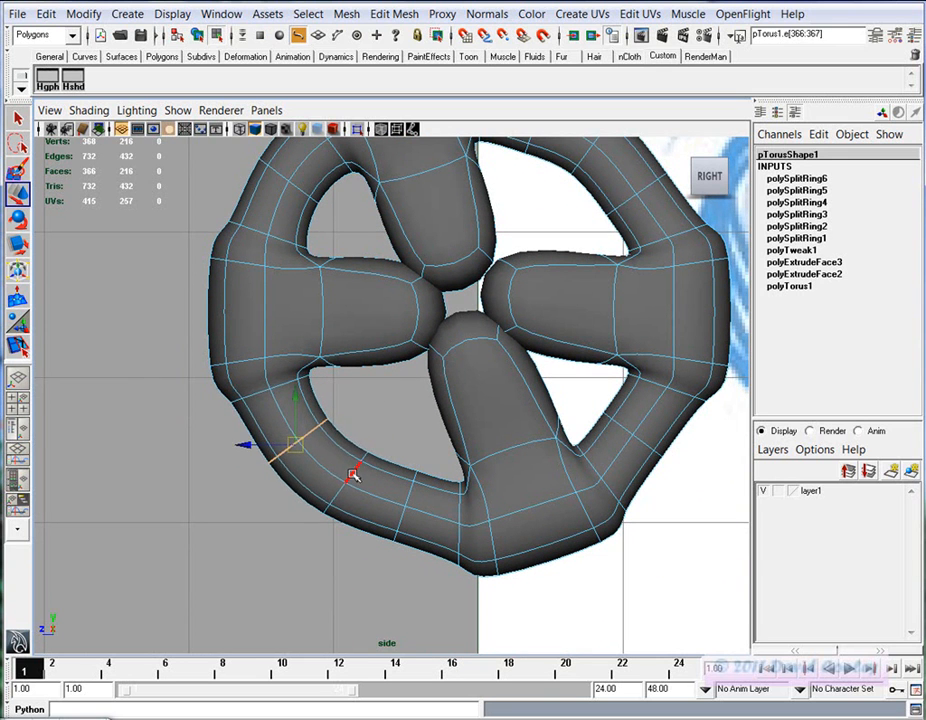
left_click(353, 474)
left_click(410, 492)
Pull the new edge loop between the lower and right spokes outward to round the rim
middle_click_drag(463, 488, 455, 422, "alt")
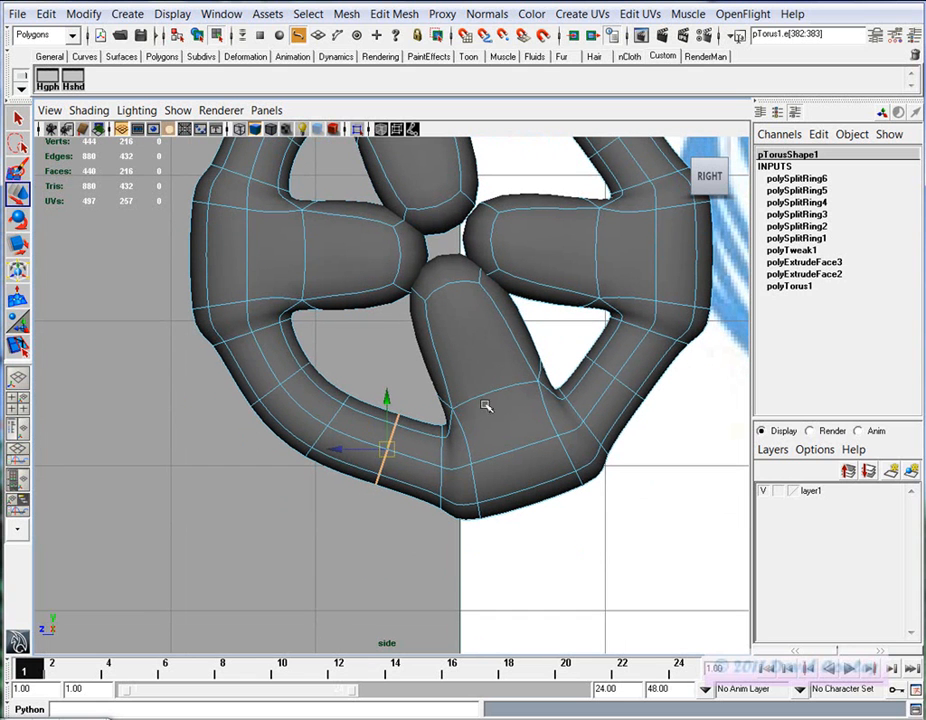
middle_click_drag(516, 353, 446, 372)
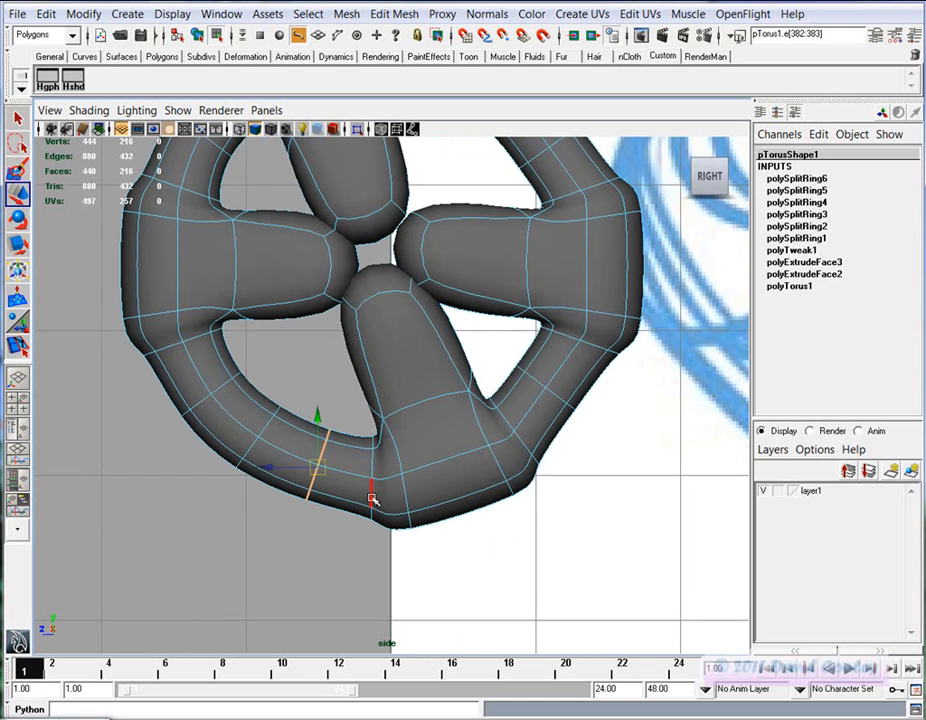
left_click(555, 393)
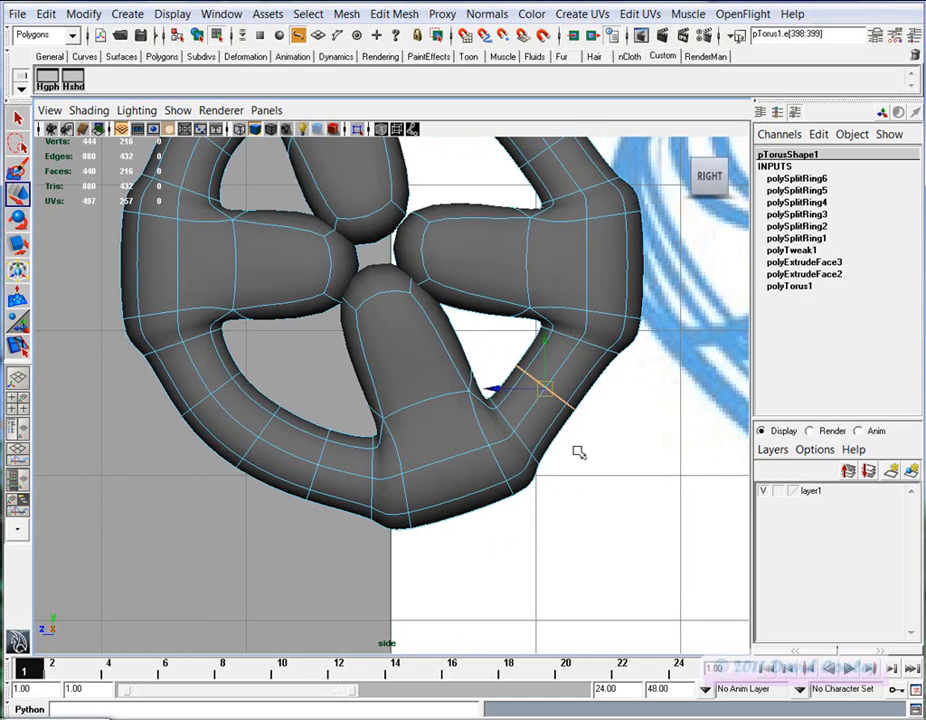
middle_click_drag(606, 449, 558, 413, "alt")
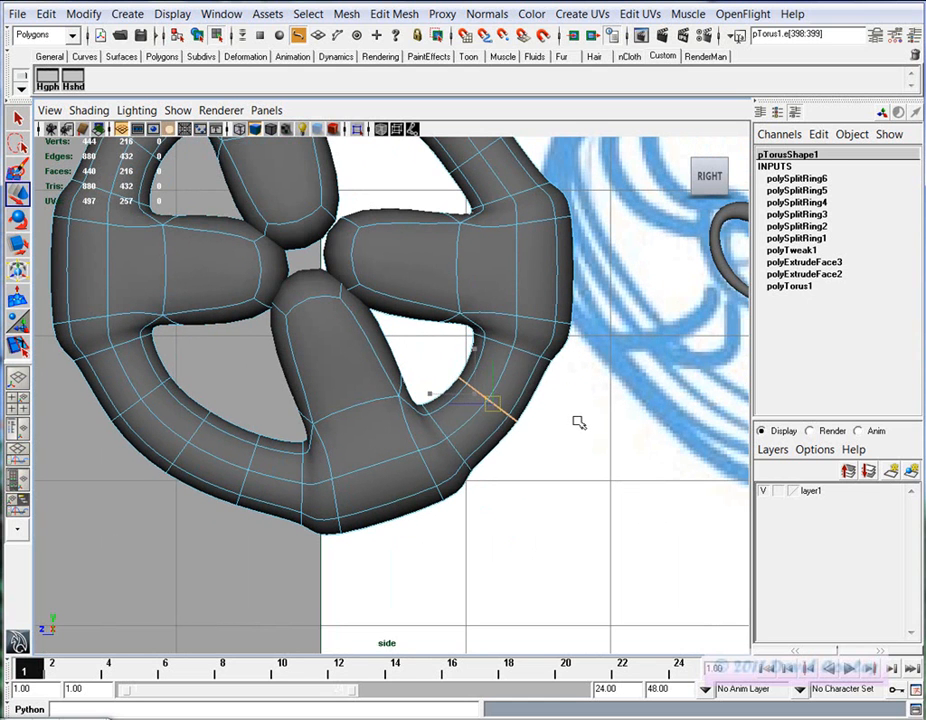
Move the new edge loops between the right and upper spokes outward to round the rim
middle_click_drag(545, 240, 535, 418, "alt")
left_click(482, 336)
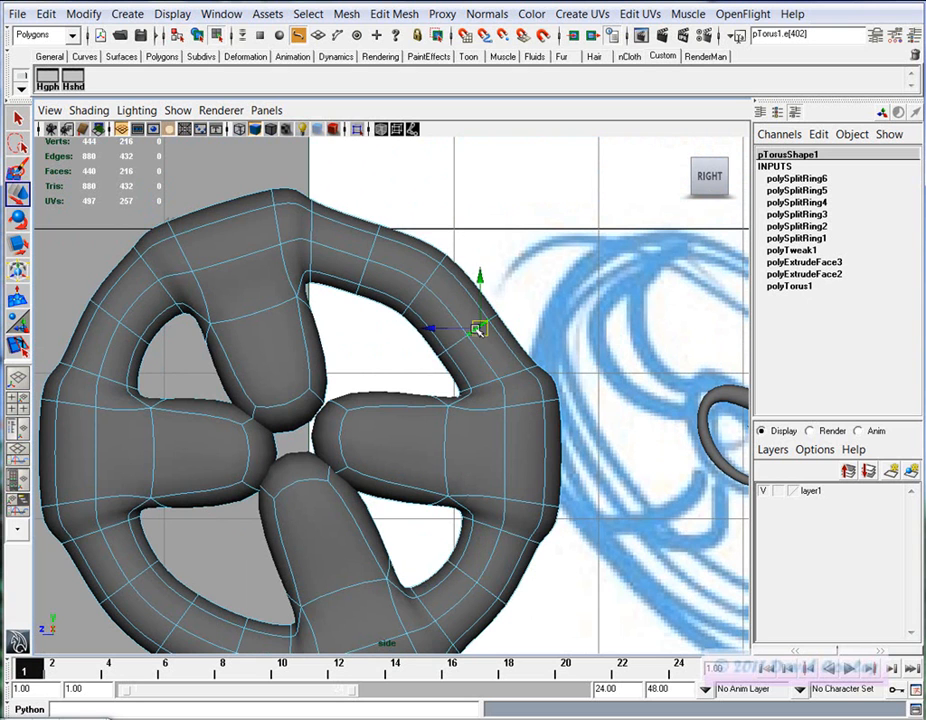
left_click(372, 246)
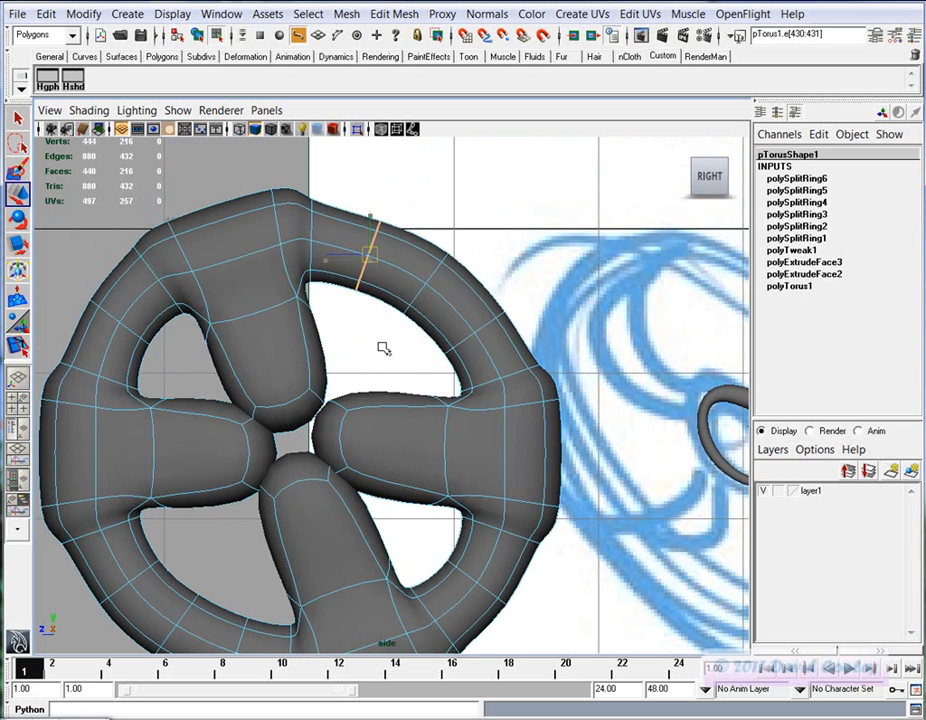
middle_click_drag(383, 355, 468, 303, "alt")
right_click_drag(500, 403, 457, 395, "alt")
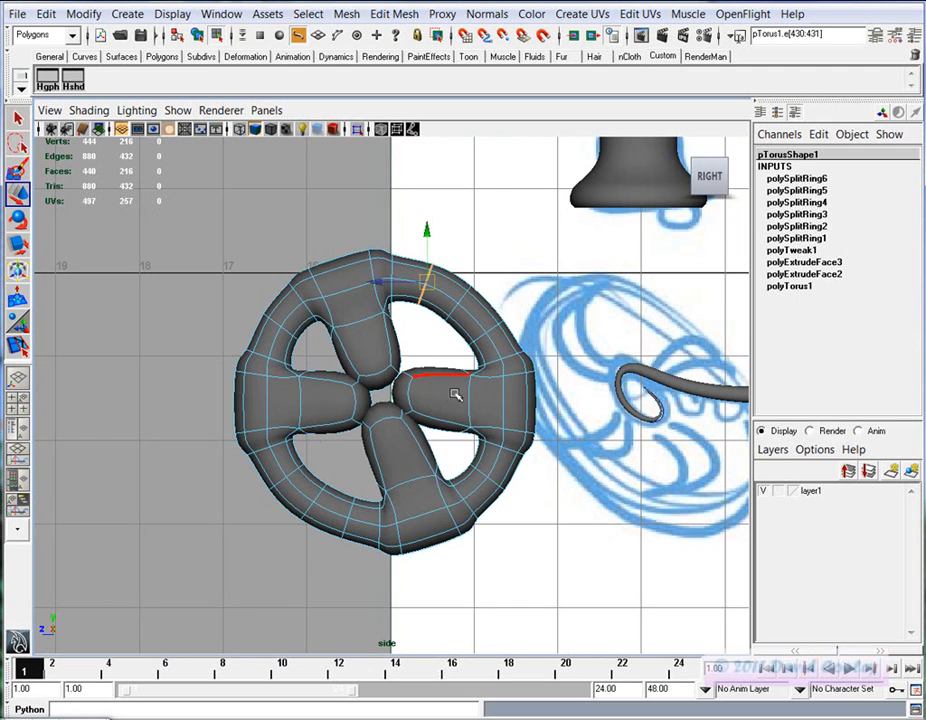
Extrude the outer rim faces at the ends of the wheel's four spokes
left_click(308, 459)
middle_click_drag(419, 448, 400, 447, "alt")
right_click_drag(400, 450, 644, 432, "alt")
middle_click_drag(459, 426, 471, 413, "alt")
right_click_drag(471, 413, 577, 443)
left_click_drag(520, 414, 475, 394)
middle_click_drag(378, 540, 444, 330, "alt")
left_click_drag(458, 547, 390, 435)
middle_click_drag(331, 333, 525, 479, "alt")
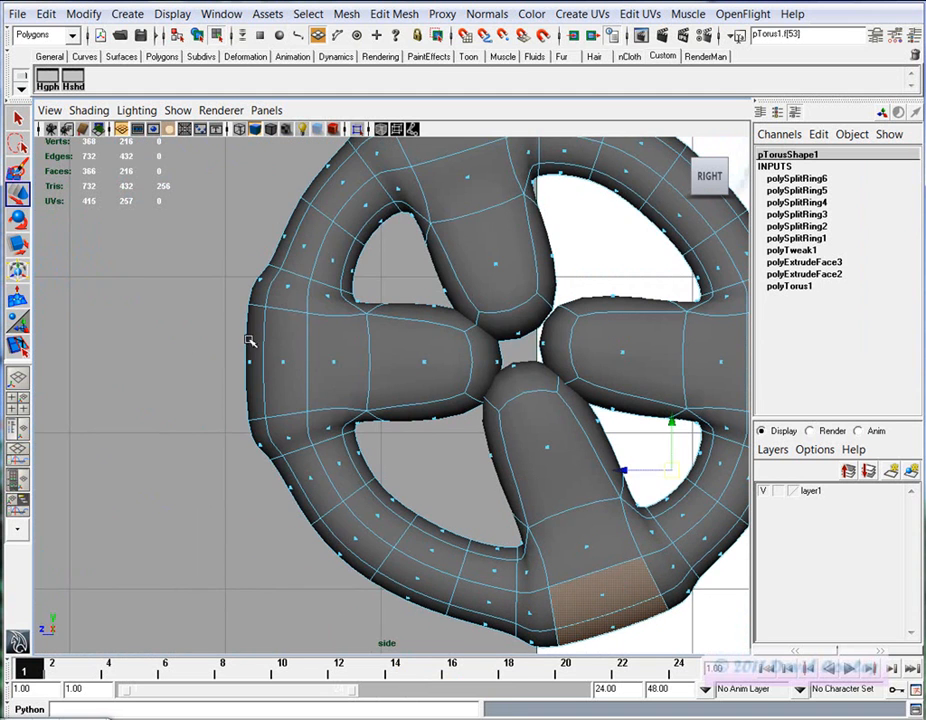
left_click_drag(311, 385, 312, 385, "shift")
middle_click_drag(527, 407, 509, 607, "alt")
left_click_drag(399, 265, 458, 332, "shift")
left_click(394, 14)
left_click(386, 70)
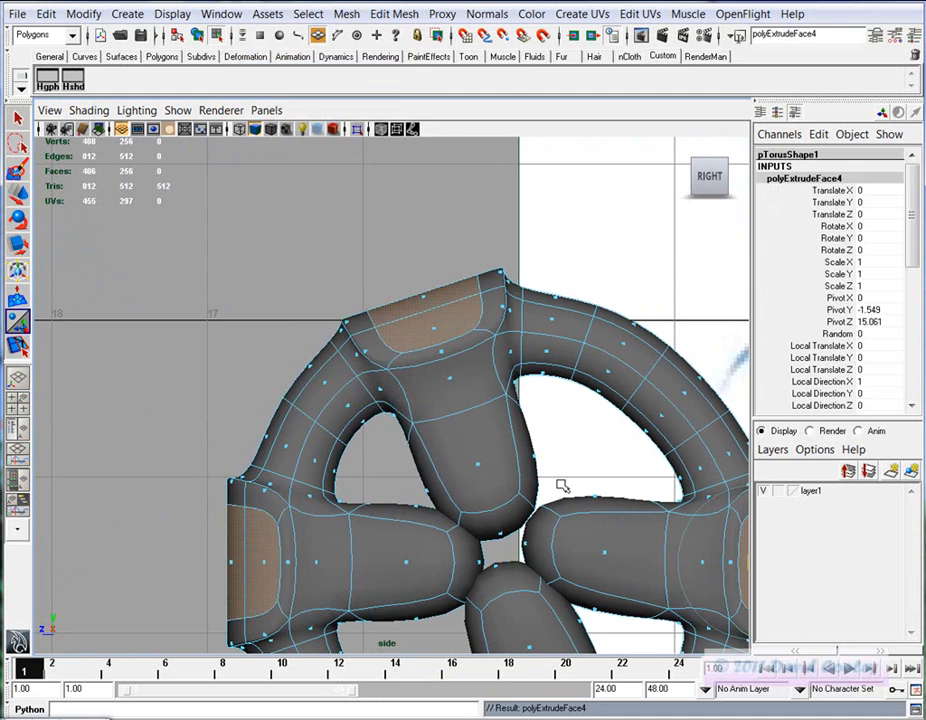
Pull the extruded rim faces outward from the wheel into protruding end blocks
key("f")
middle_click_drag(534, 331, 529, 322, "alt")
middle_click_drag(628, 409, 563, 384, "alt")
mouse_move(650, 365)
left_mouse_down()
mouse_move(633, 367)
mouse_move(650, 366)
left_mouse_up()
key("ctrl+z")
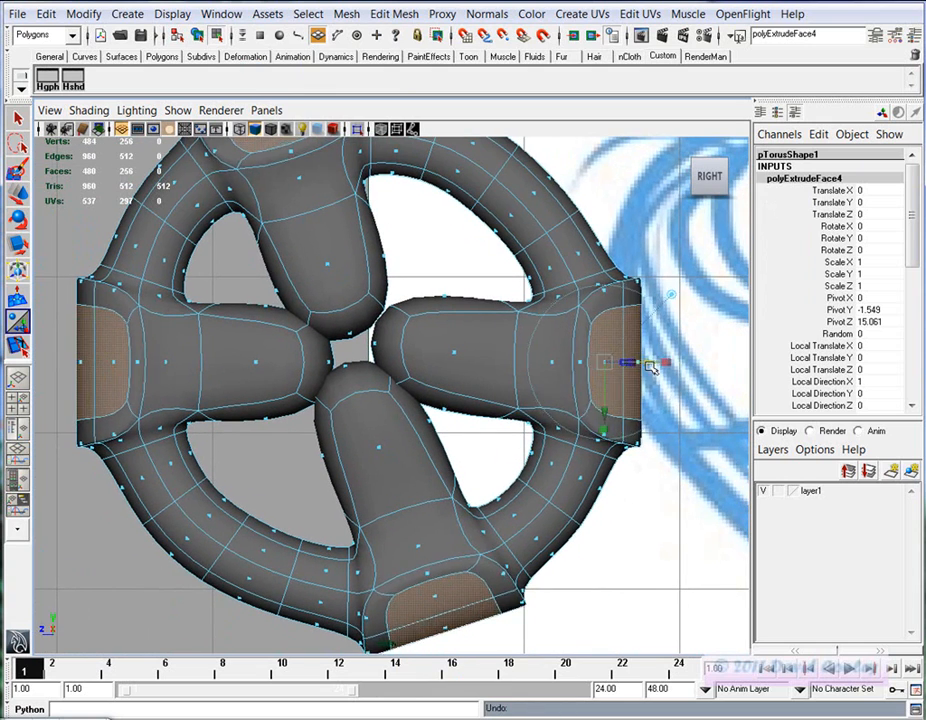
key("space")
key("space")
left_click_drag(550, 306, 735, 418, "alt")
left_click_drag(293, 430, 411, 421, "alt")
left_click_drag(284, 403, 375, 491)
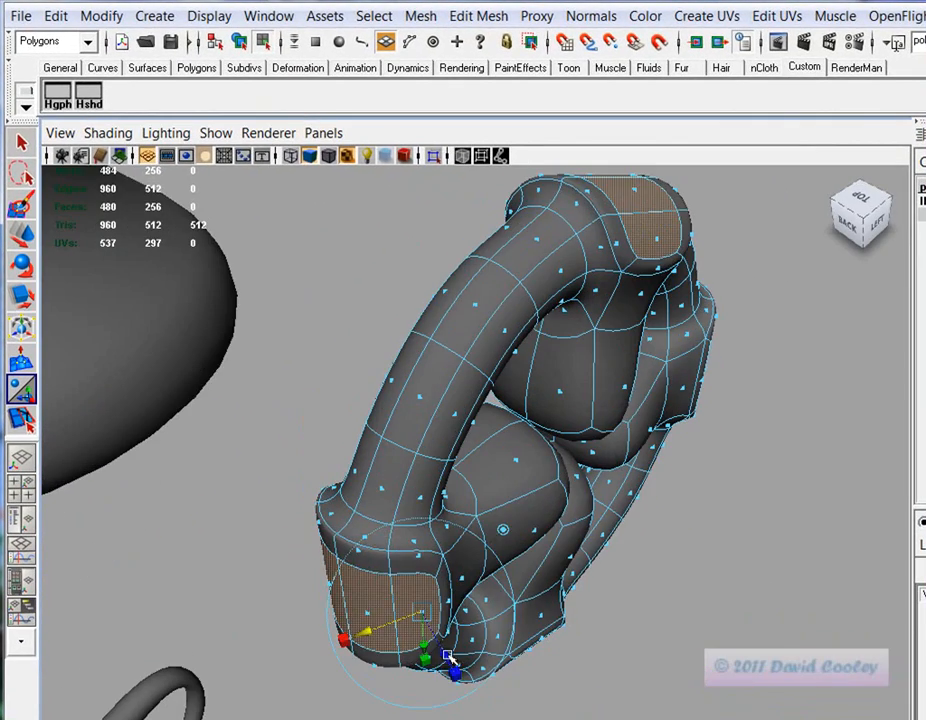
left_click_drag(447, 655, 434, 607)
left_click_drag(574, 630, 536, 582, "alt")
left_click_drag(451, 559, 438, 614)
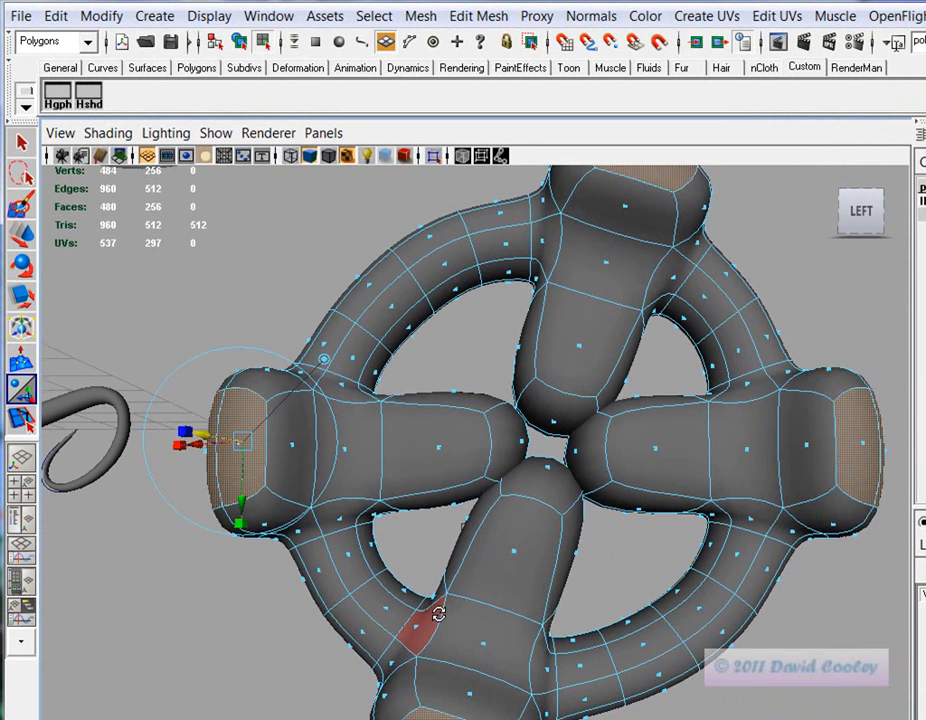
Undo the extrusion of the rim faces and clear the face selection
key("ctrl+z")
key("ctrl+z")
key("ctrl+z")
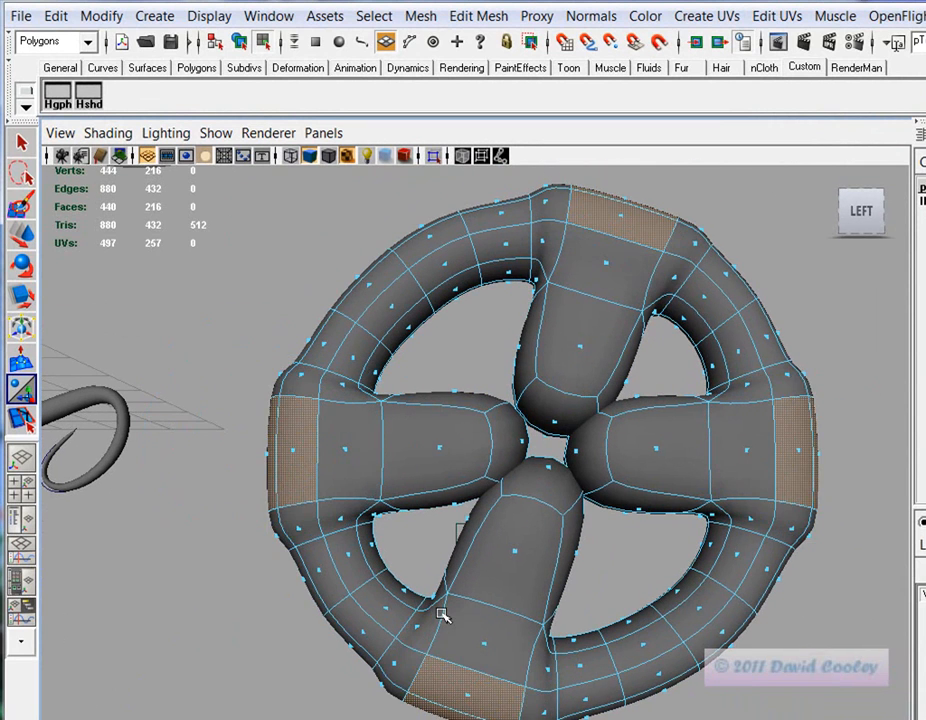
left_click(278, 635)
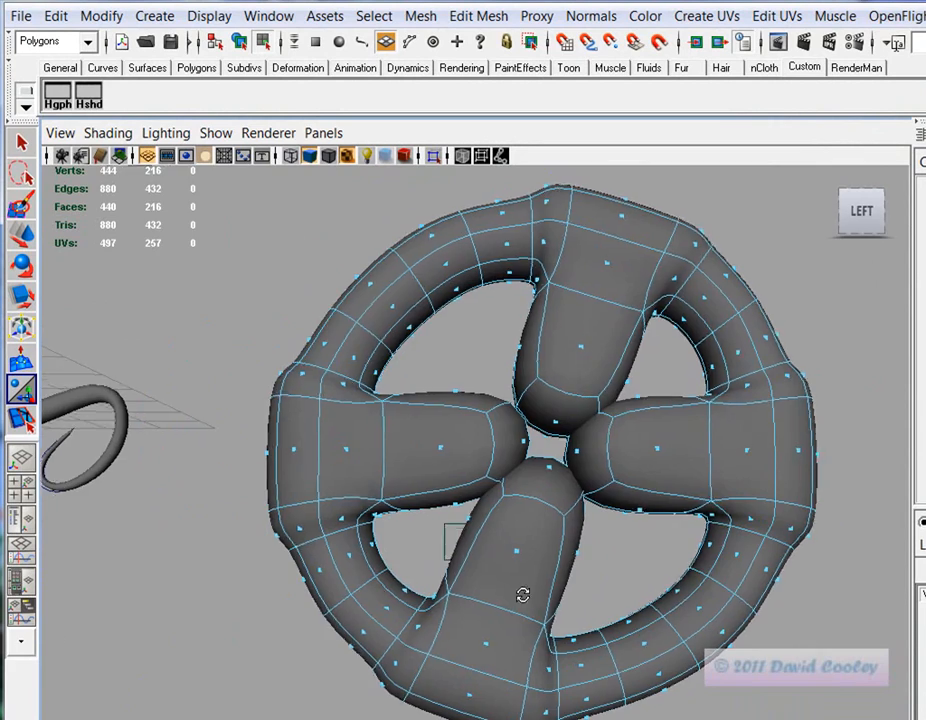
Return to object selection and delete the wheel's construction history
right_click_drag(520, 595, 244, 496, "alt")
left_click_drag(244, 496, 272, 561, "alt")
key("F8")
left_click(554, 615)
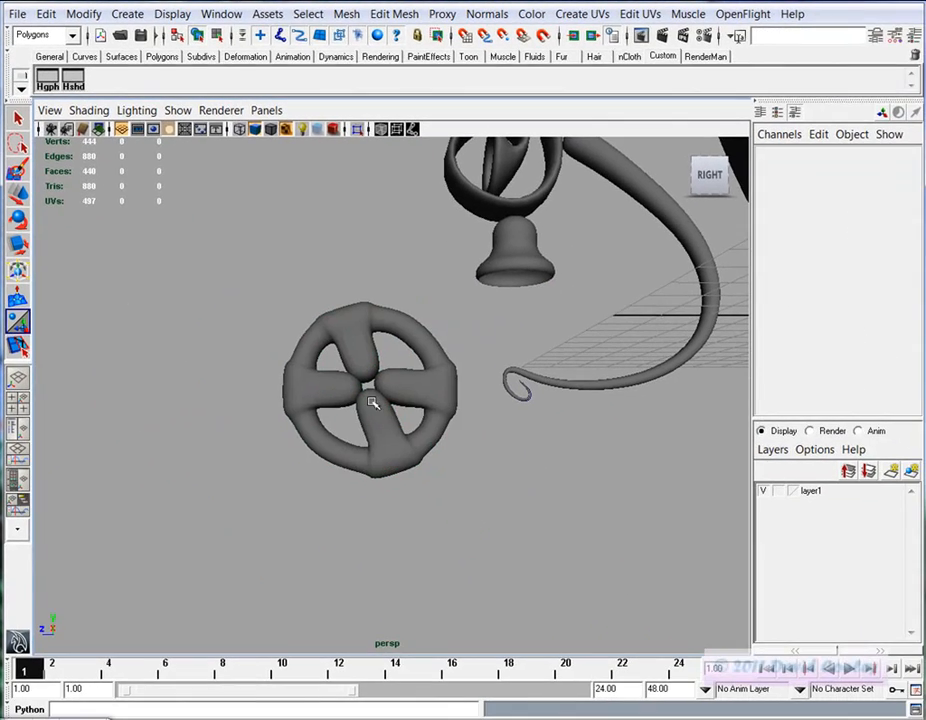
left_click(358, 337)
left_click(46, 14)
mouse_move(68, 234)
left_click(227, 240)
left_click(591, 582)
Create a polygon cube and undo its trial move away from the origin
right_click_drag(605, 459, 409, 393, "alt")
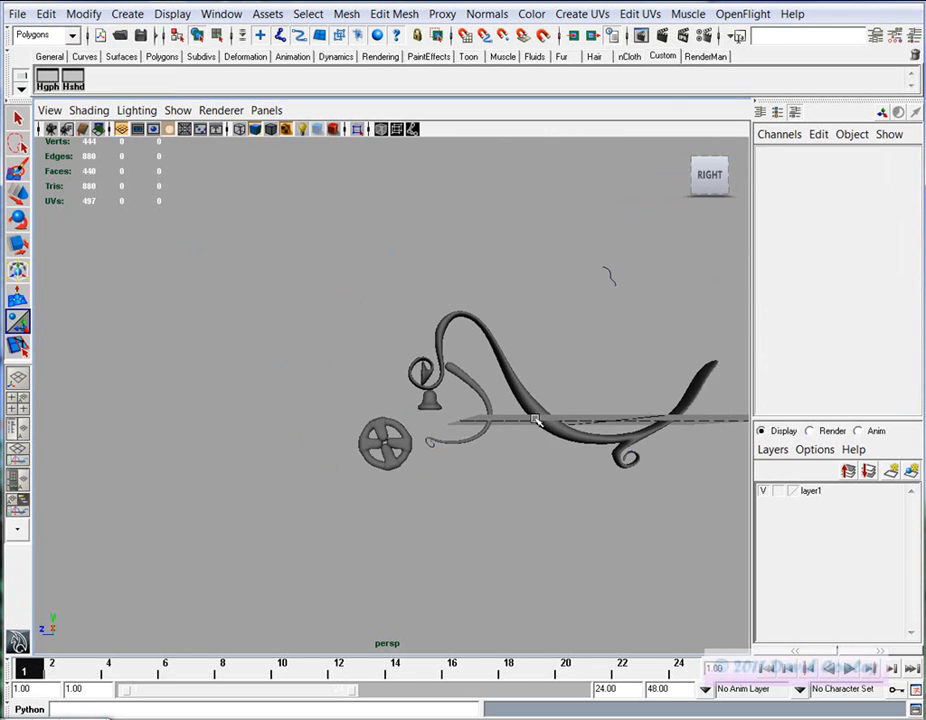
middle_click_drag(409, 393, 348, 391, "alt")
left_click(127, 14)
mouse_move(120, 60)
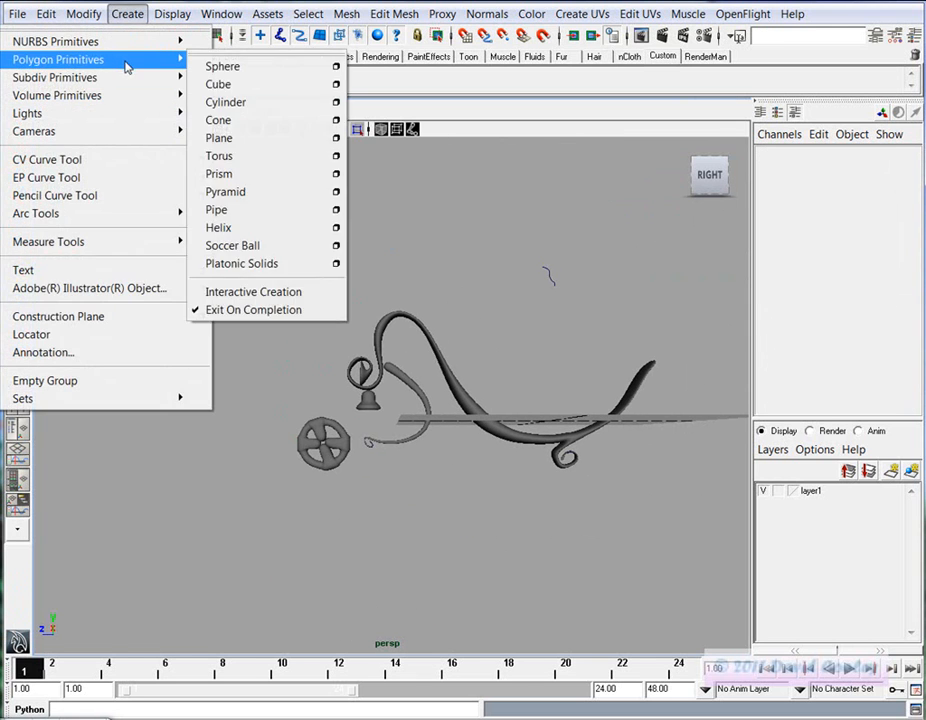
left_click(240, 88)
key("w")
middle_click_drag(555, 532, 387, 375)
middle_click_drag(490, 429, 509, 534, "alt")
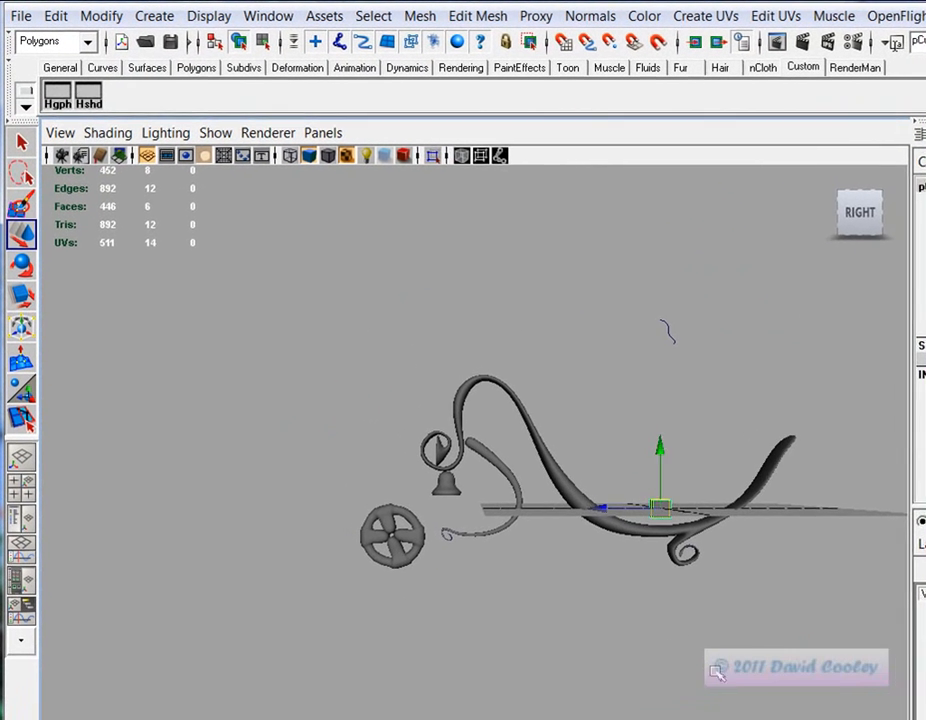
right_click_drag(618, 648, 596, 594, "alt")
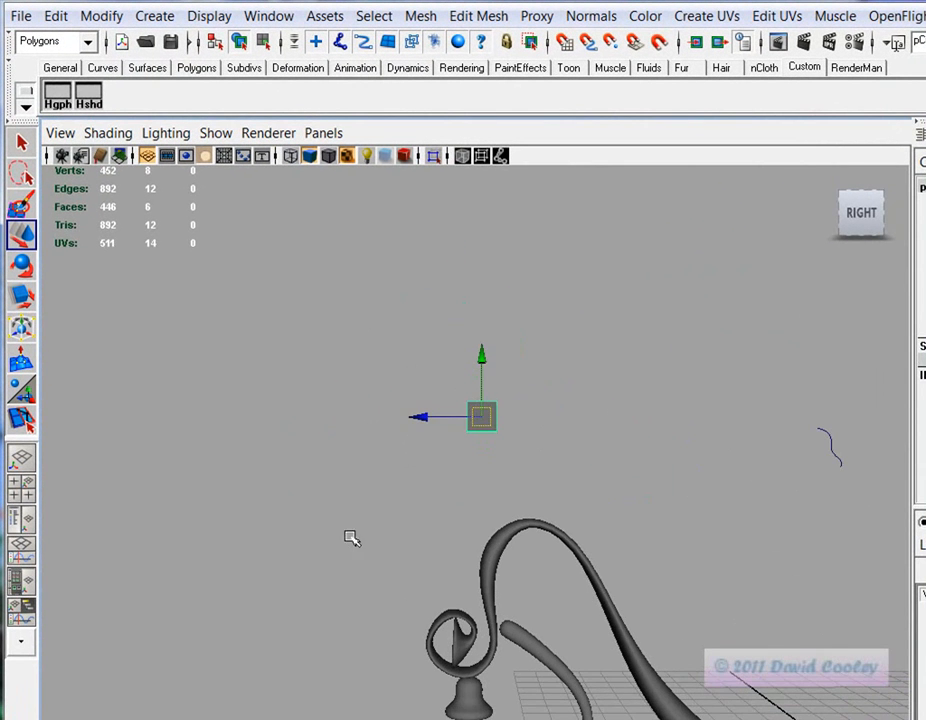
key("ctrl+z")
Frame the new cube and rotate it
middle_click_drag(692, 687, 527, 517, "alt")
scroll(528, 517, "up", 1)
key("f")
left_click_drag(645, 626, 725, 675, "alt")
right_click_drag(725, 675, 268, 517, "alt")
key("e")
left_click_drag(511, 456, 527, 544)
Duplicate the cube and move the copy beside the original
key("w")
key("ctrl+d")
left_click_drag(473, 480, 585, 455)
Move both cubes together along the world axes, and again with the Move tool's axis set to Object
left_click_drag(620, 468, 555, 470)
mouse_move(491, 442)
left_mouse_down()
mouse_move(459, 465)
mouse_move(495, 461)
left_mouse_up()
mouse_move(543, 379)
left_mouse_down()
mouse_move(544, 388)
mouse_move(548, 350)
mouse_move(545, 362)
left_mouse_up()
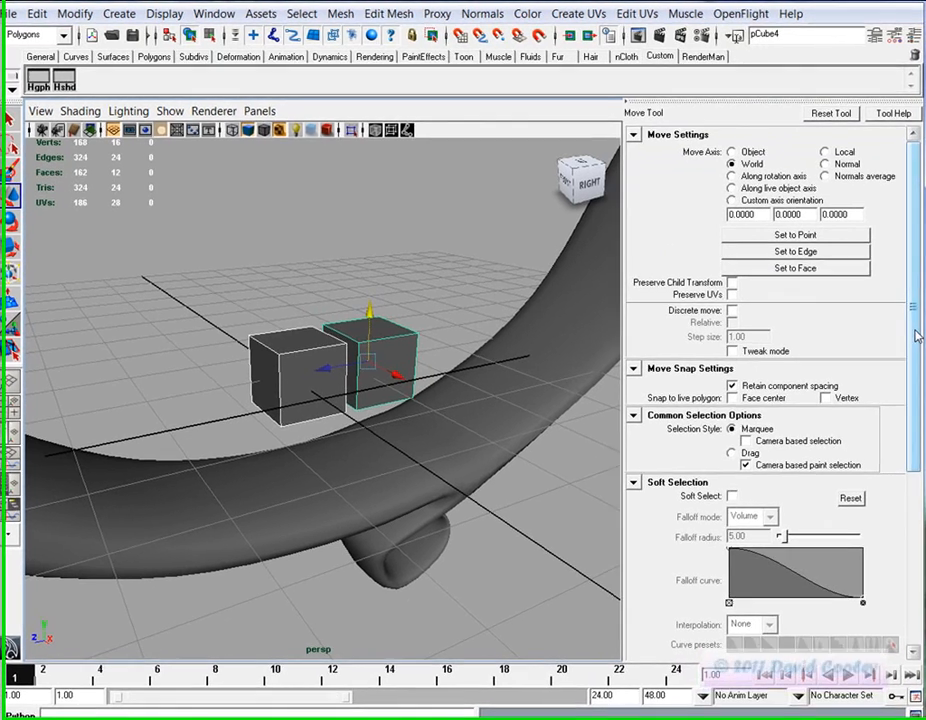
left_click(730, 153)
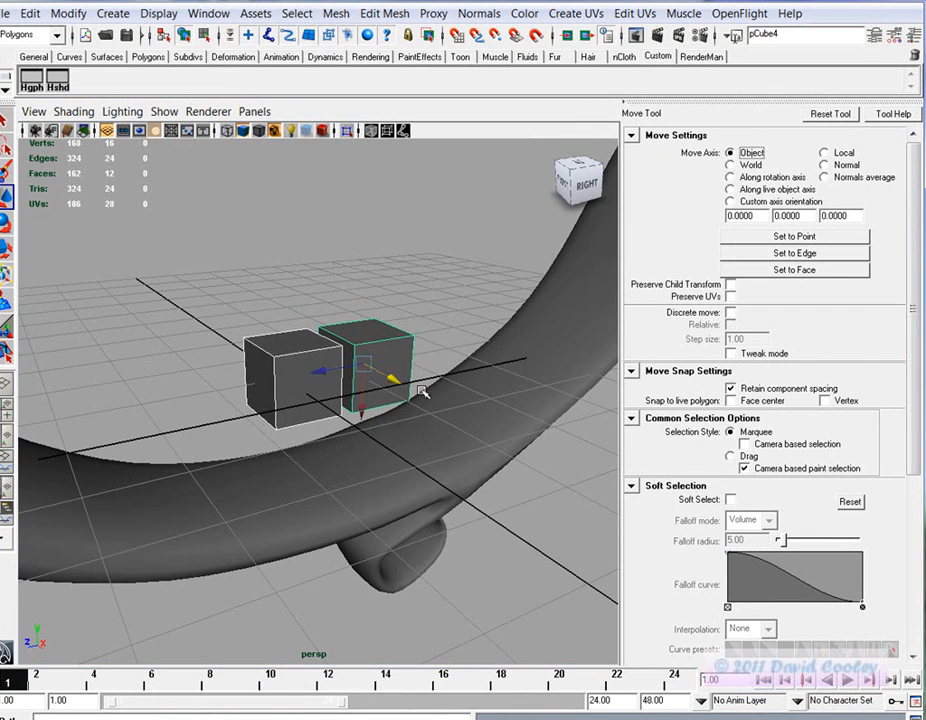
left_click_drag(383, 379, 351, 437)
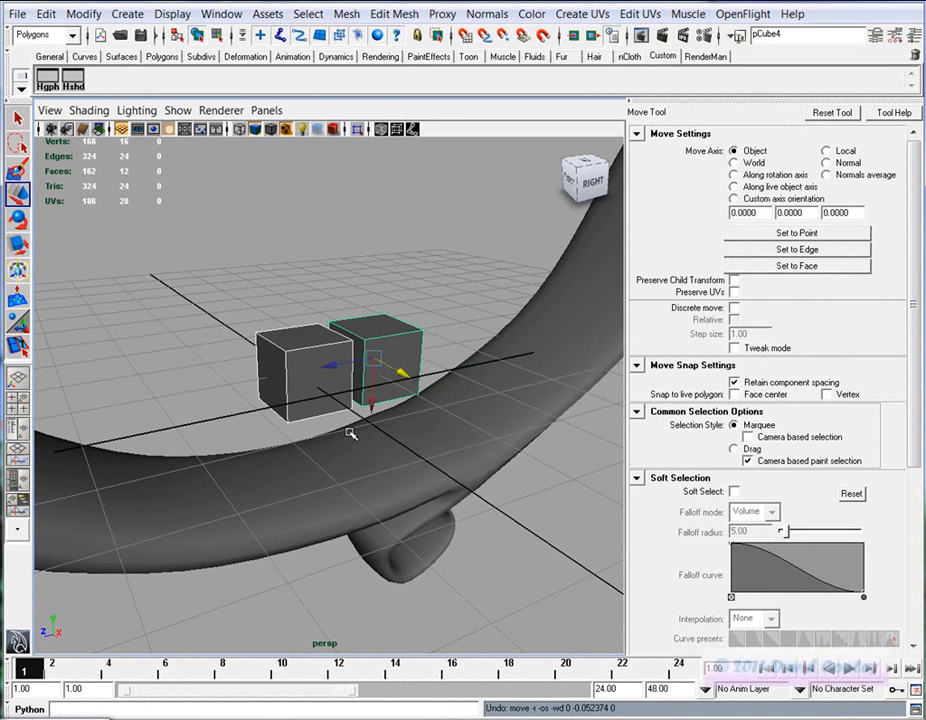
Undo the trial moves and rotation of the cubes
key("ctrl+z")
key("ctrl+z")
key("ctrl+z")
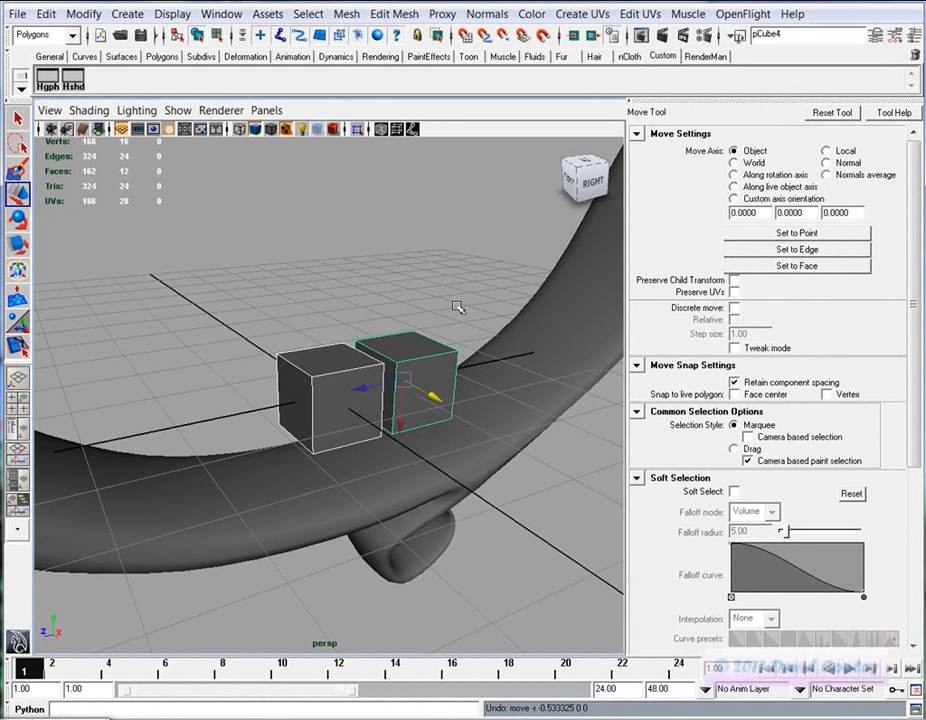
key("ctrl+z")
key("ctrl+z")
Move one cube away from the other along its X axis
left_click(442, 330)
left_click(320, 412)
left_click_drag(355, 412, 474, 494)
Compare the other cube's object Y axis with the direction of its top face
left_click(350, 380)
left_click_drag(295, 435, 322, 438, "alt")
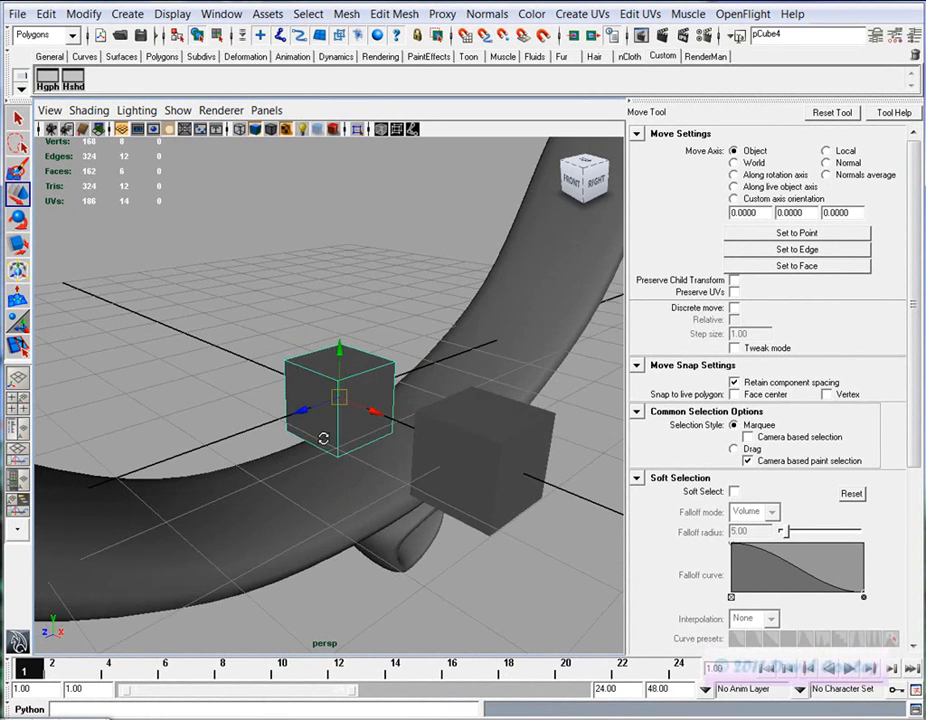
right_click_drag(322, 438, 399, 438, "alt")
middle_click_drag(399, 438, 432, 474, "alt")
left_click_drag(432, 474, 384, 446, "alt")
right_click_drag(384, 446, 337, 440, "alt")
left_click_drag(366, 381, 384, 366)
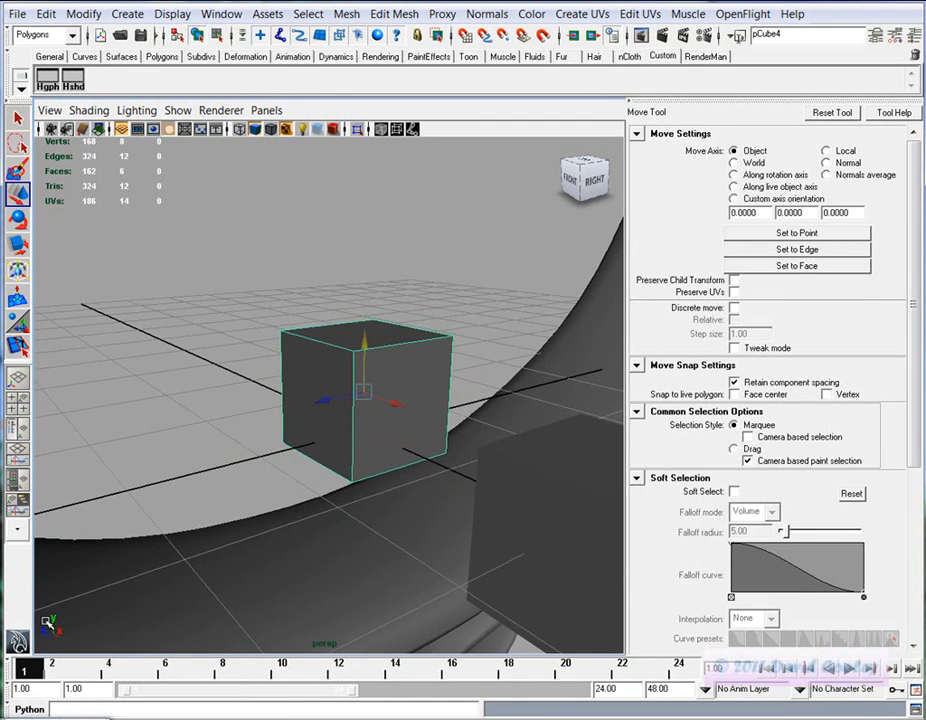
right_click_drag(370, 338, 375, 358)
left_click(364, 335)
left_click_drag(364, 333, 403, 411, "alt")
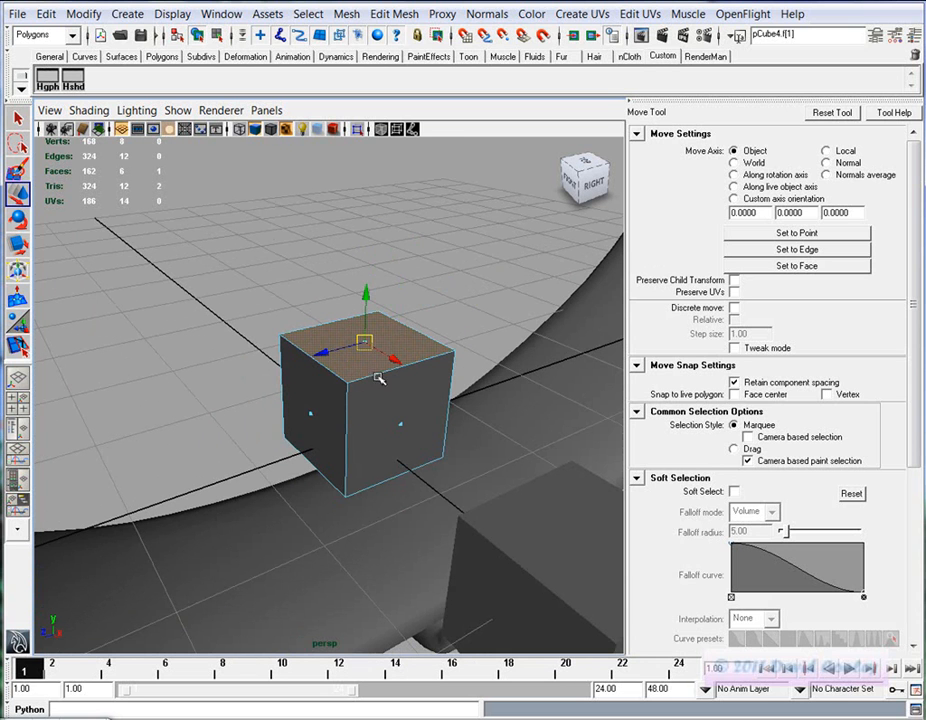
key("F8")
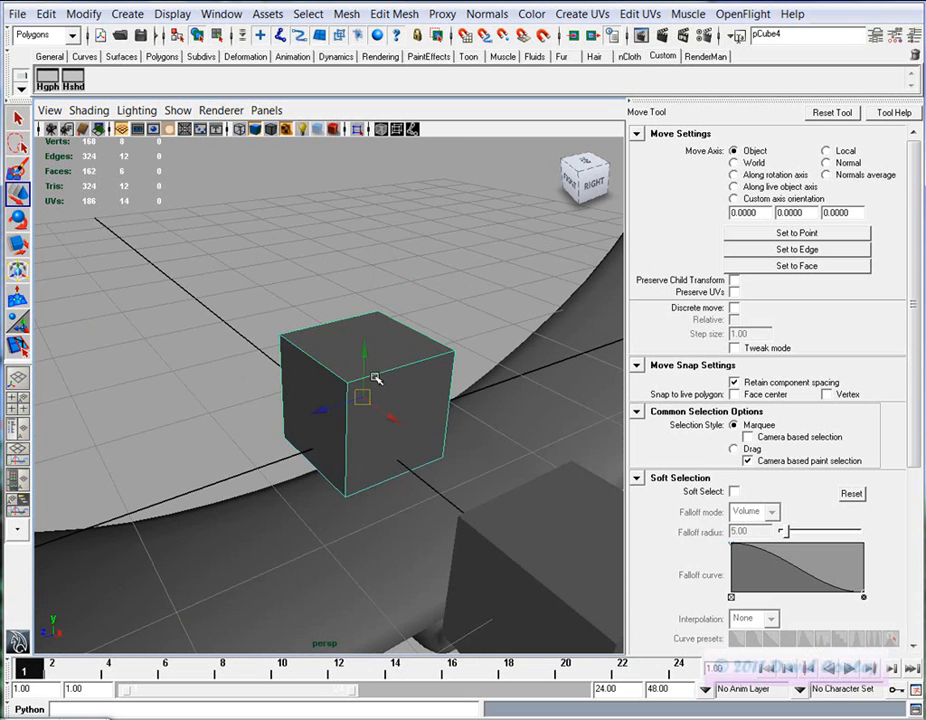
Rotate the cube a quarter turn so its top face points sideways, and check its object axes on that face
key("e")
left_click_drag(383, 350, 403, 443)
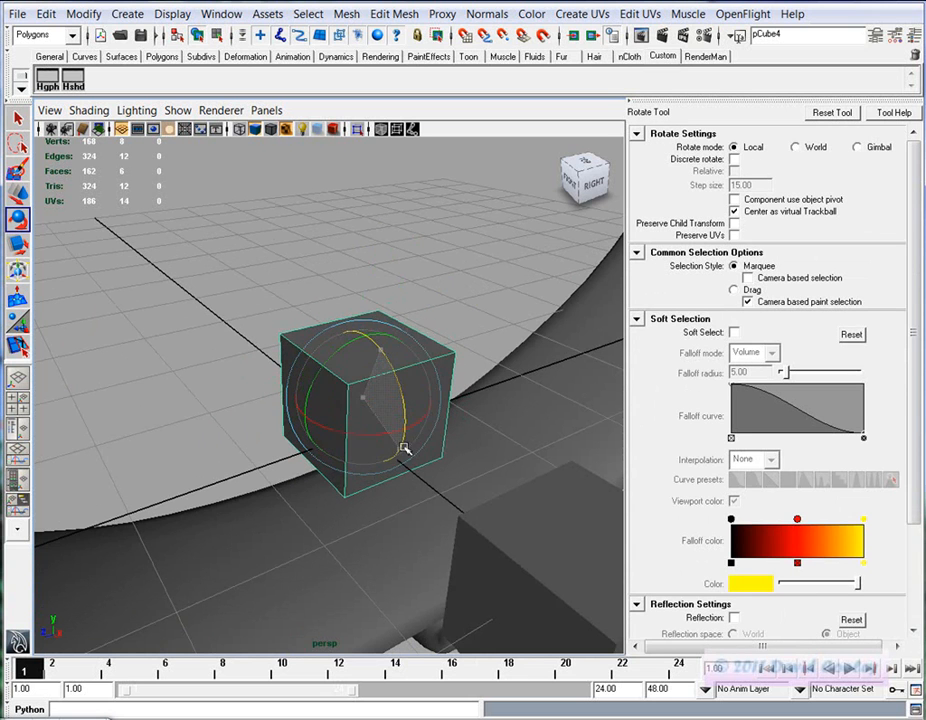
right_click(372, 386)
left_click(378, 398)
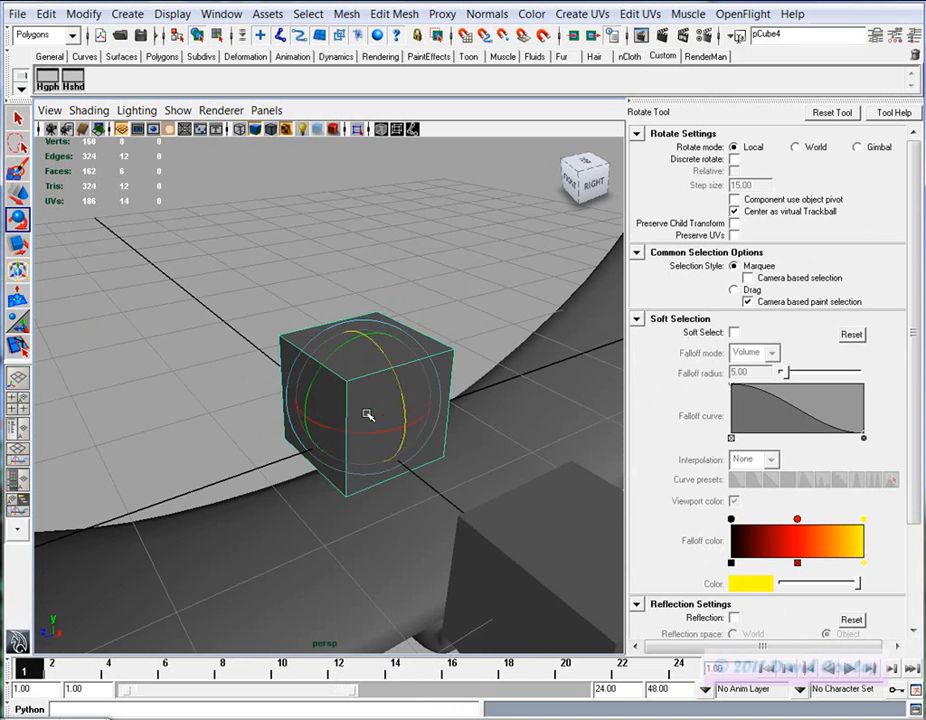
left_click(400, 425)
left_click_drag(337, 452, 365, 445, "alt")
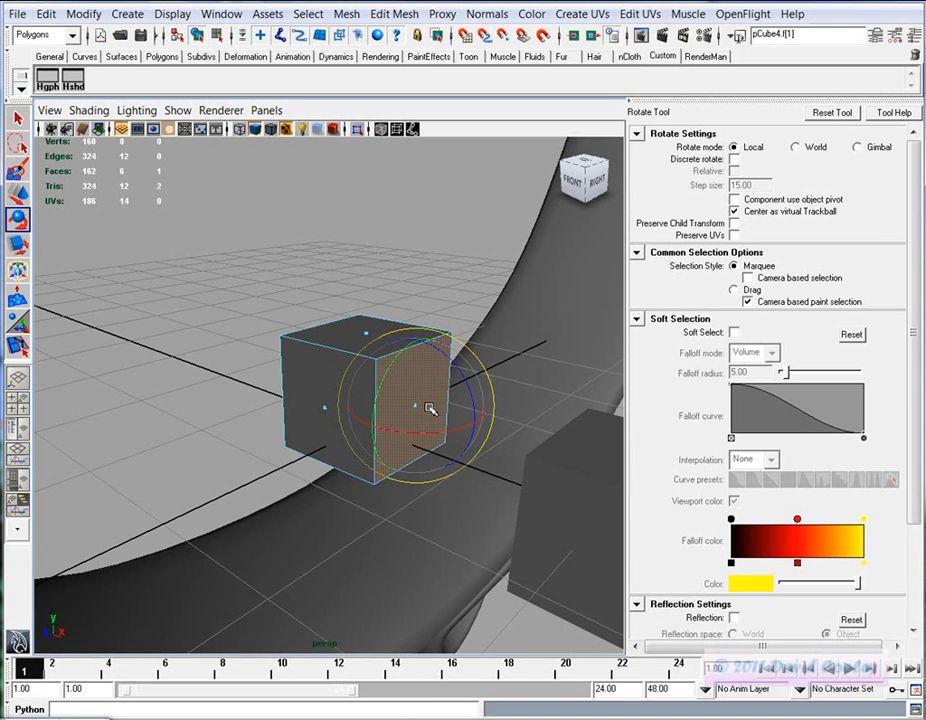
key("w")
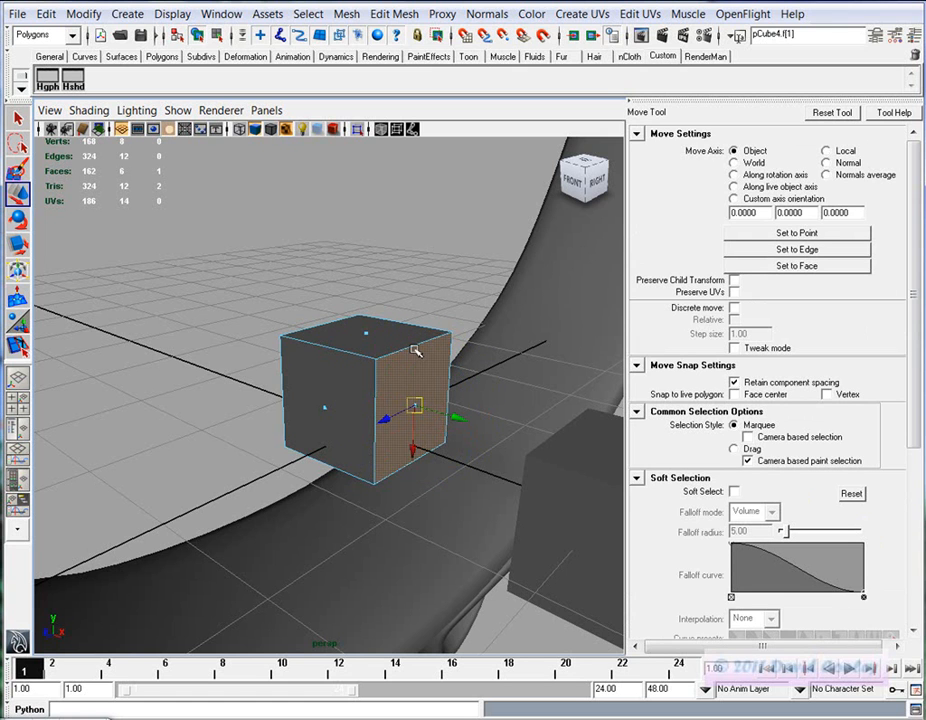
key("F8")
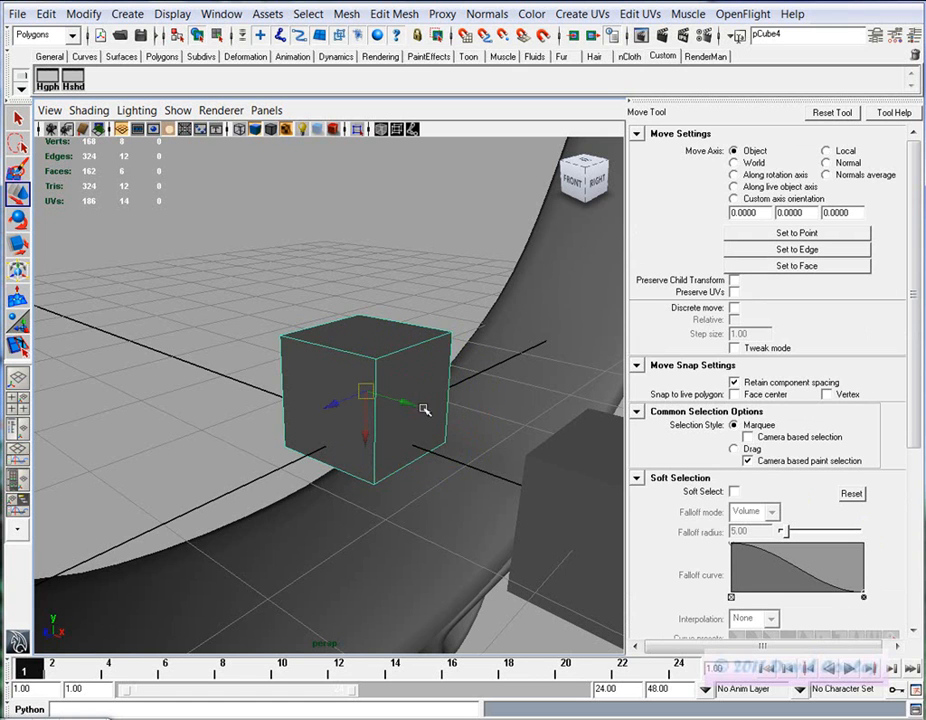
Select both cubes and move them together along their object Y axes
left_click_drag(498, 461, 467, 496, "alt")
left_click(544, 548)
left_click_drag(544, 548, 462, 400, "alt")
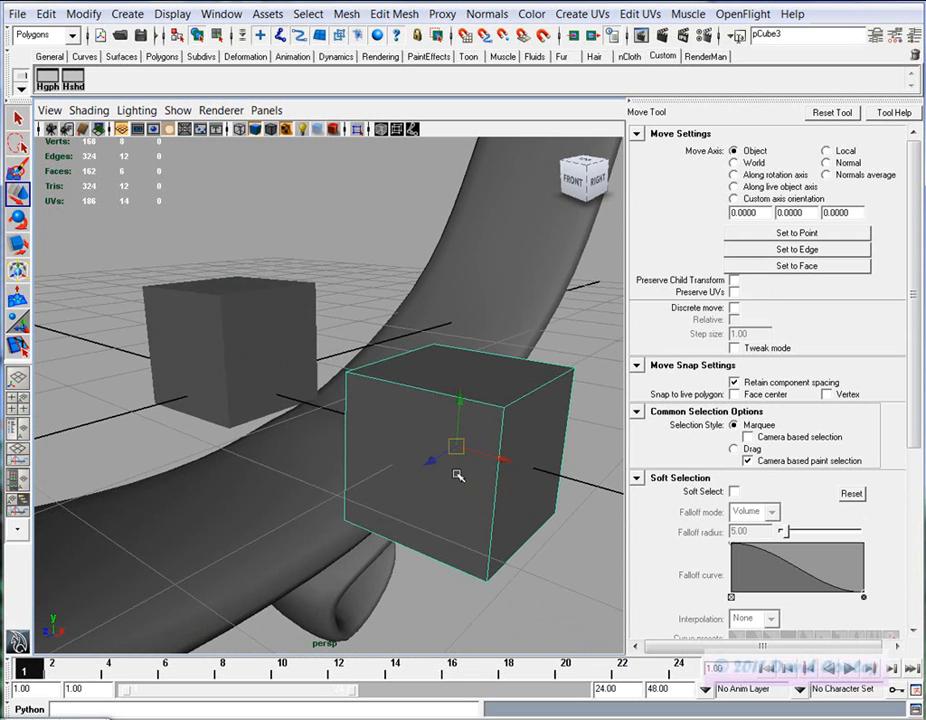
right_click_drag(459, 475, 381, 444, "alt")
left_click(302, 369)
left_click_drag(400, 467, 405, 470, "alt")
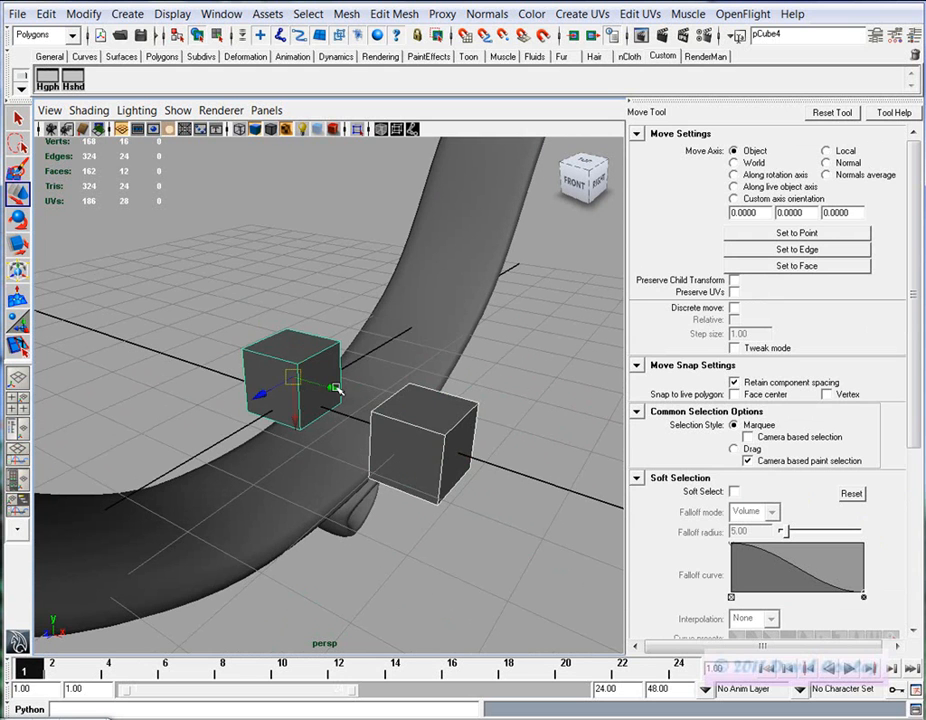
left_click_drag(335, 389, 338, 440)
Set the Move tool's axis to World and move both cubes together along the vertical Y axis
key("ctrl+a")
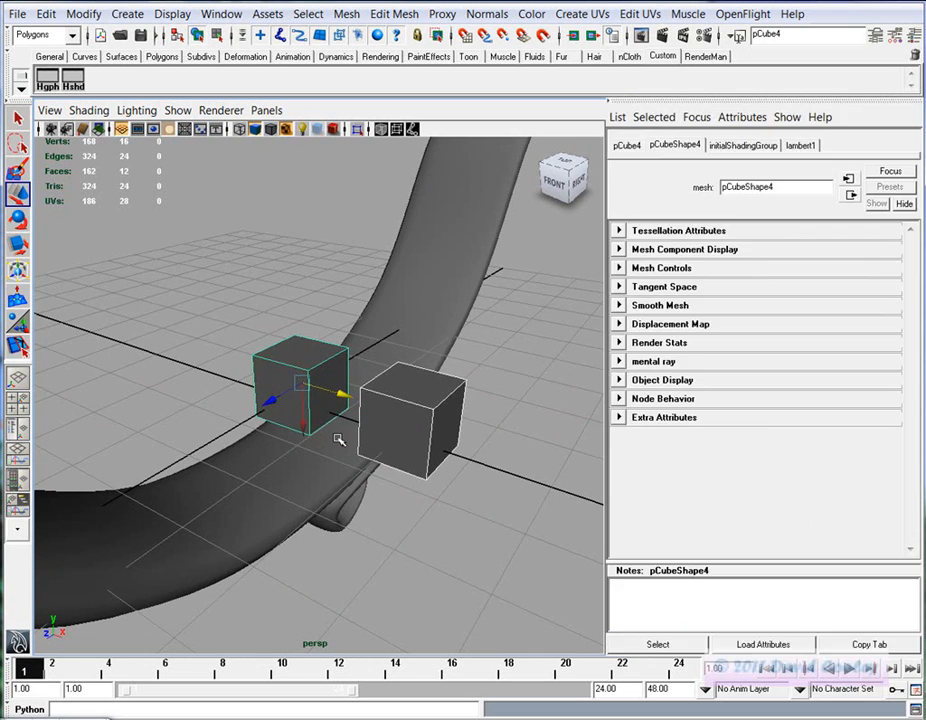
double_click(19, 196)
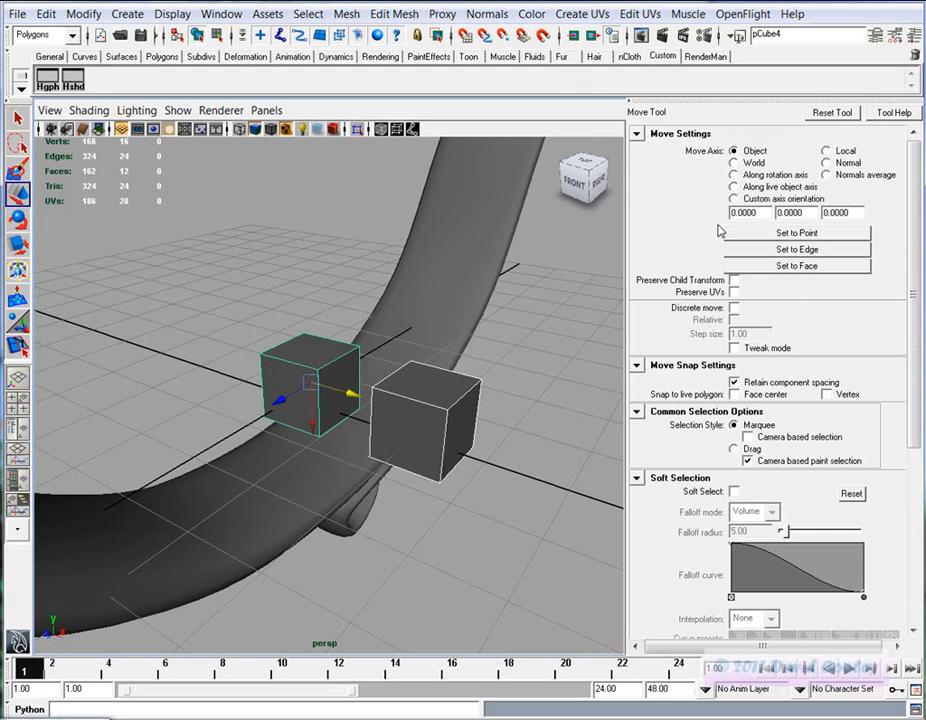
left_click(735, 163)
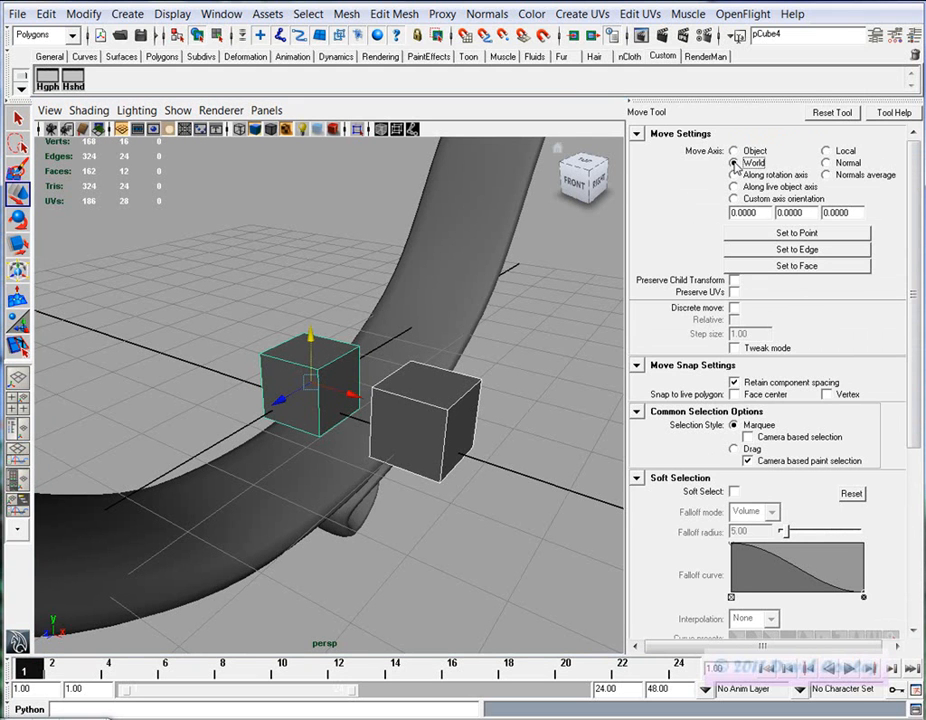
left_click_drag(313, 340, 381, 231)
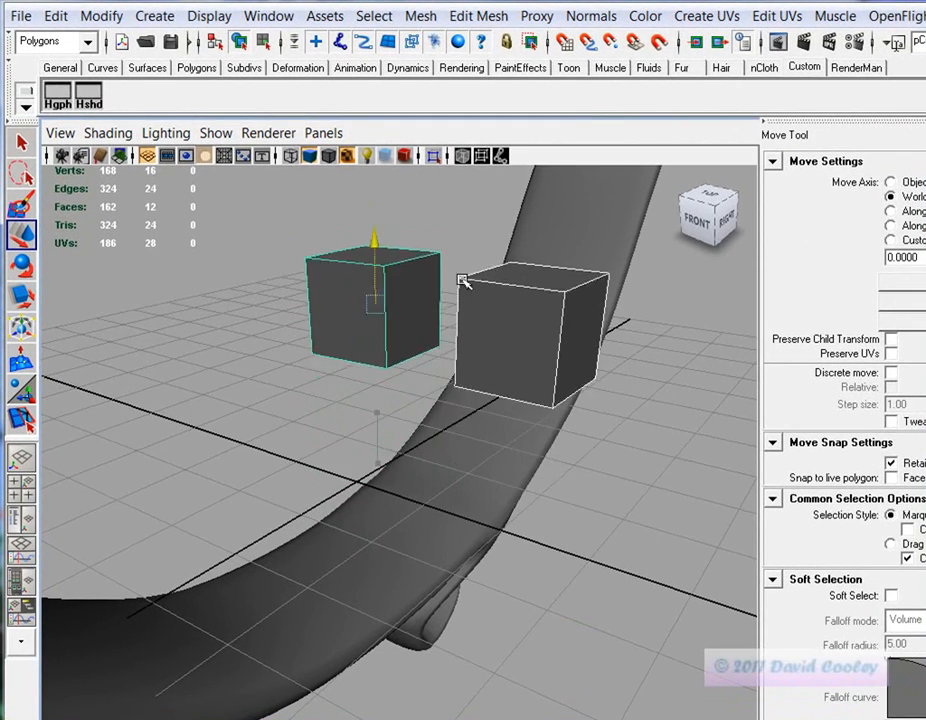
left_click_drag(463, 280, 484, 376)
Select all objects in the scene and delete their construction history
middle_click_drag(495, 486, 399, 449, "alt")
right_click_drag(399, 449, 523, 589, "alt")
left_click_drag(523, 589, 420, 590, "alt")
middle_click_drag(420, 590, 520, 559, "alt")
left_click_drag(520, 559, 245, 412)
left_click_drag(495, 589, 458, 590, "alt")
mouse_move(197, 567)
left_mouse_down()
mouse_move(331, 552)
mouse_move(407, 561)
mouse_move(258, 567)
mouse_move(191, 581)
left_mouse_up()
left_click_drag(688, 668, 123, 300)
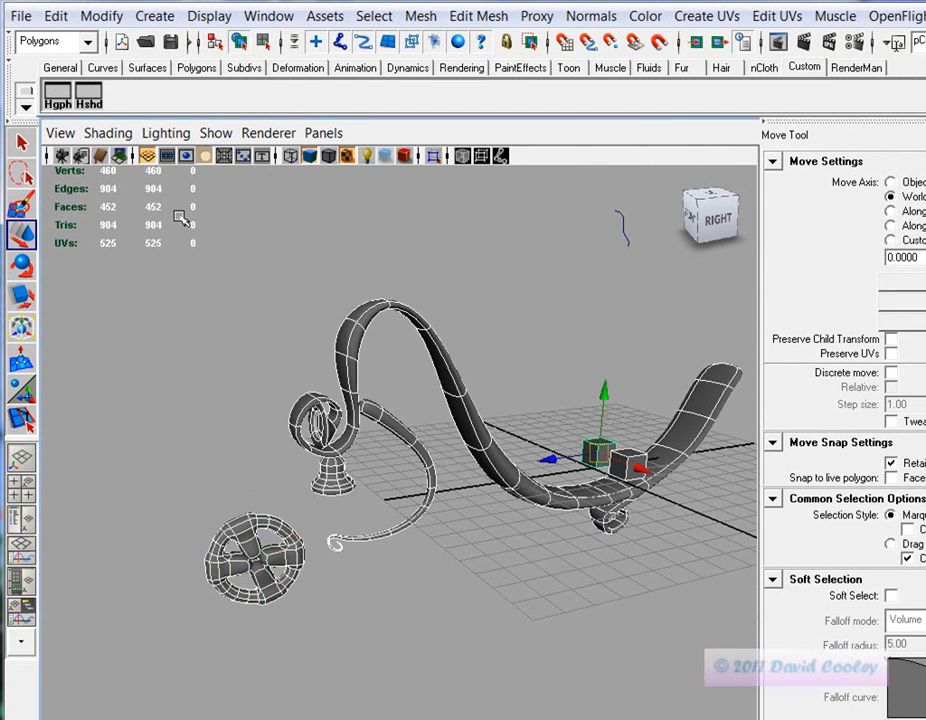
left_click(95, 16)
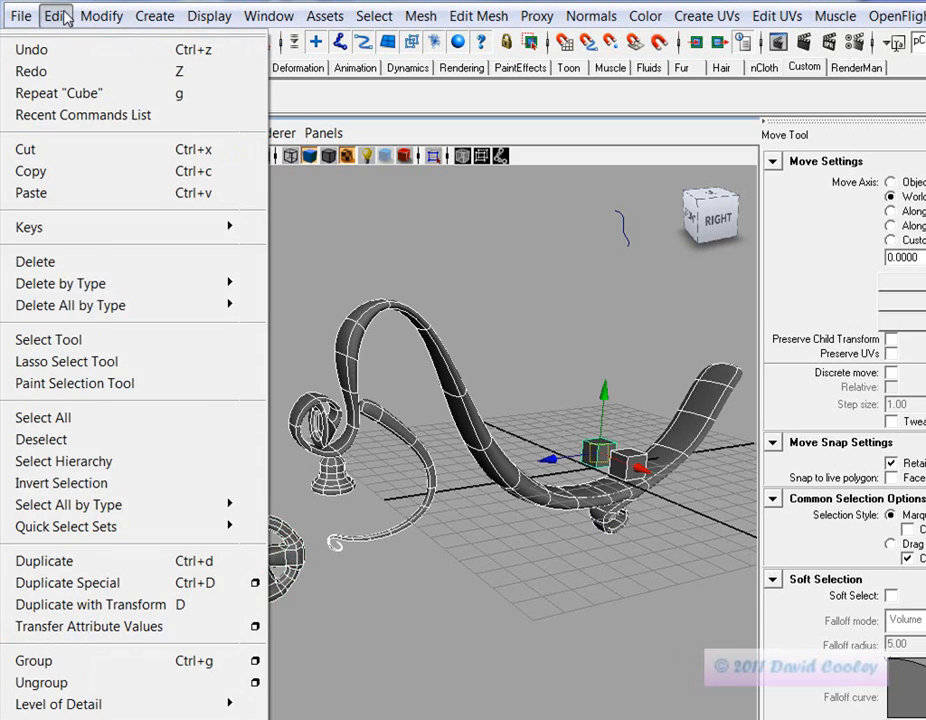
mouse_move(88, 290)
left_click(289, 290)
Select the path curve of the thin hooked arm and move it away from its mesh
left_click(407, 435)
left_click_drag(449, 505, 438, 503, "alt")
left_click(409, 443)
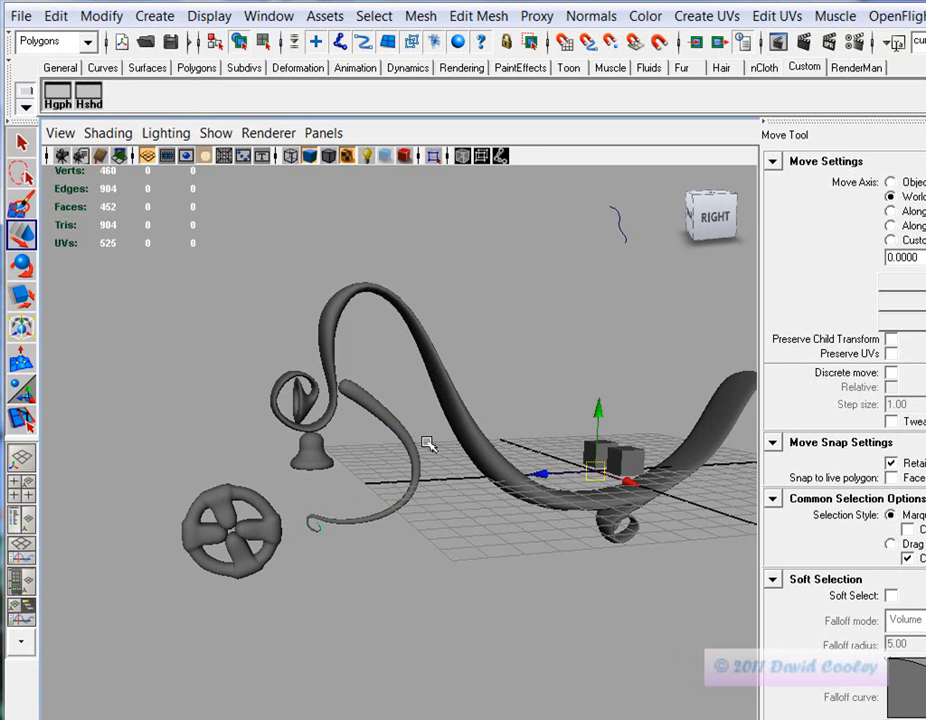
left_click_drag(570, 476, 620, 441)
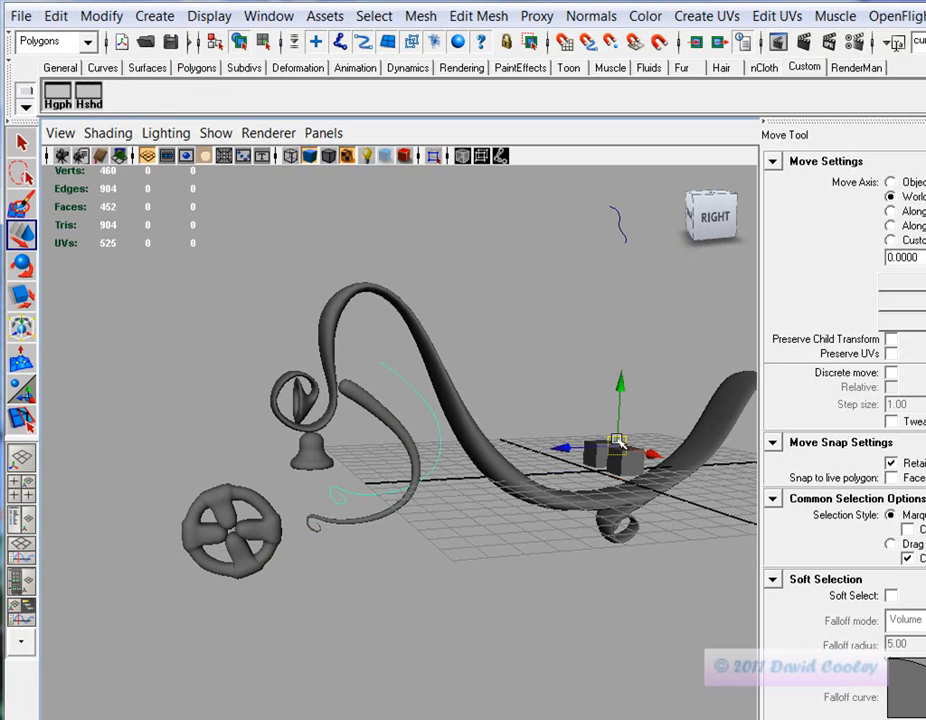
Delete the thin hooked arm's path curve and show the scene in the side view over the reference sketch
key("Delete")
key("q")
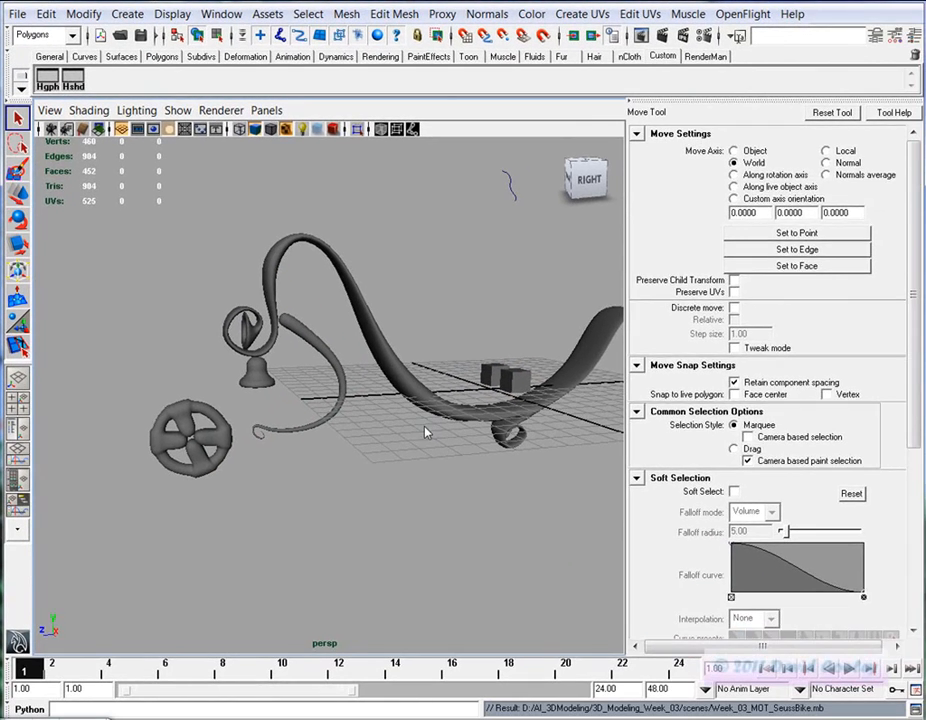
key("space")
key("space")
key("space")
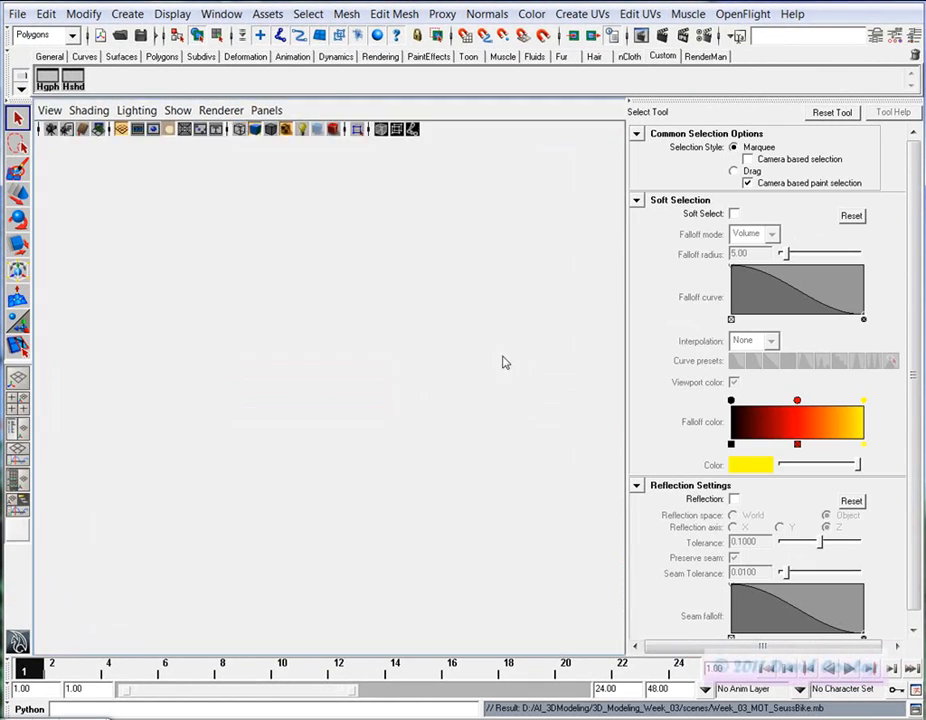
key("space")
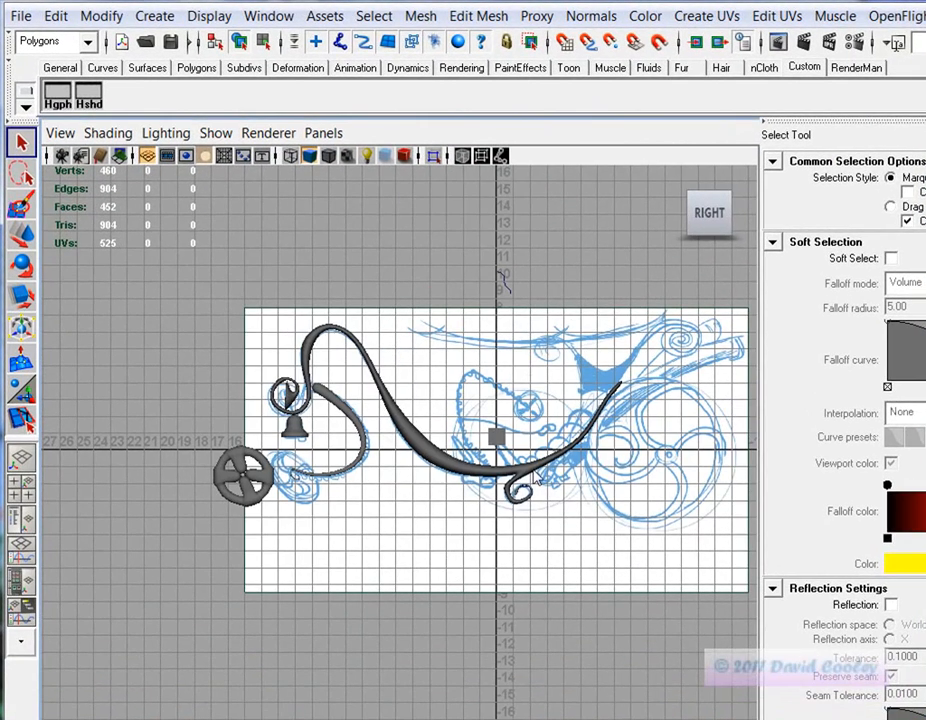
Select the four-spoked wheel mesh next to the sketched wheel and delete it
left_click(437, 457)
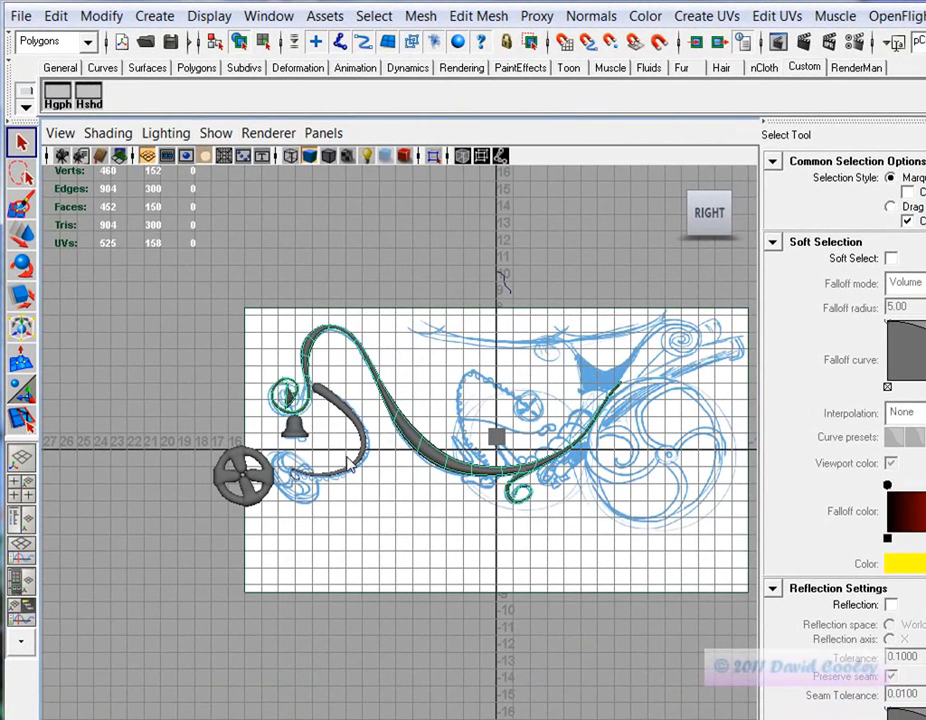
left_click(363, 458)
right_click_drag(227, 525, 478, 538, "alt")
middle_click_drag(478, 538, 660, 548, "alt")
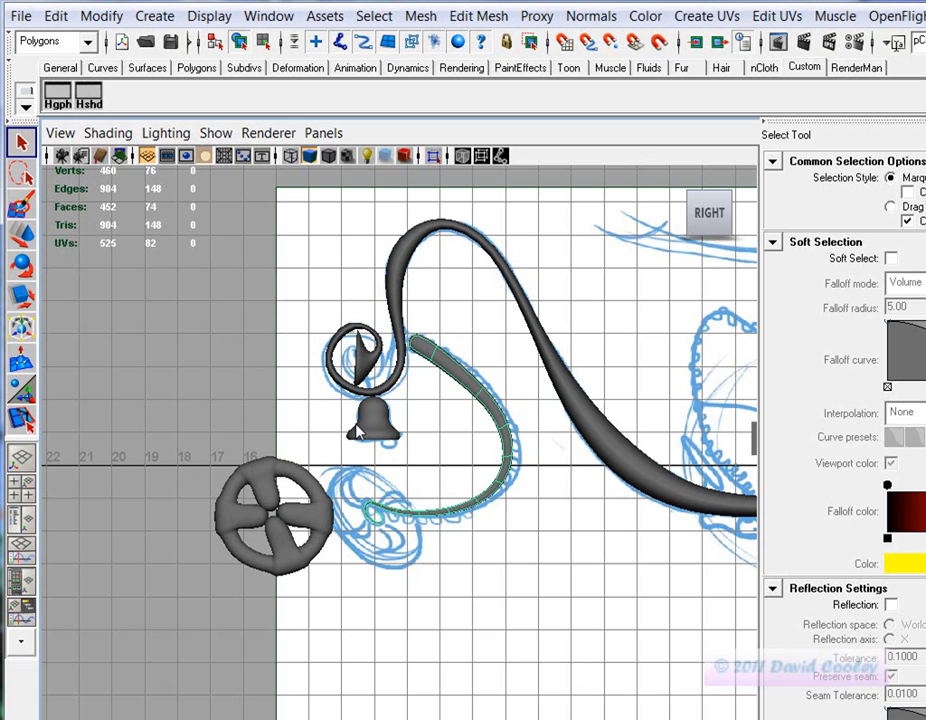
left_click(255, 481)
middle_click_drag(205, 537, 313, 535, "alt")
right_click_drag(313, 535, 720, 538, "alt")
mouse_move(299, 545)
right_mouse_down("alt")
mouse_move(550, 566)
mouse_move(393, 540)
mouse_move(633, 600)
right_mouse_up("alt")
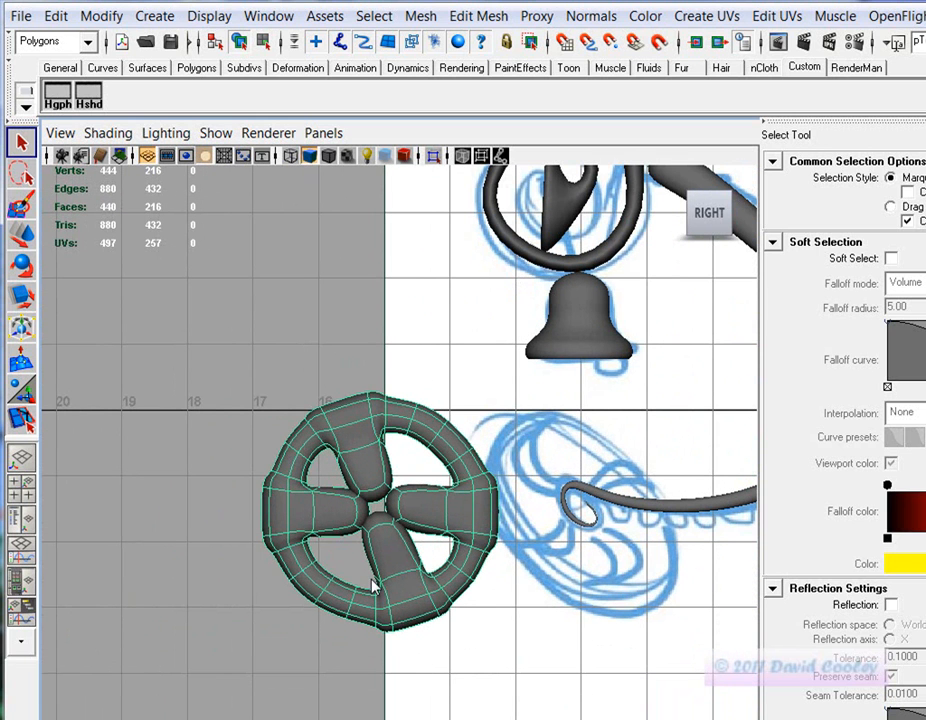
key("Delete")
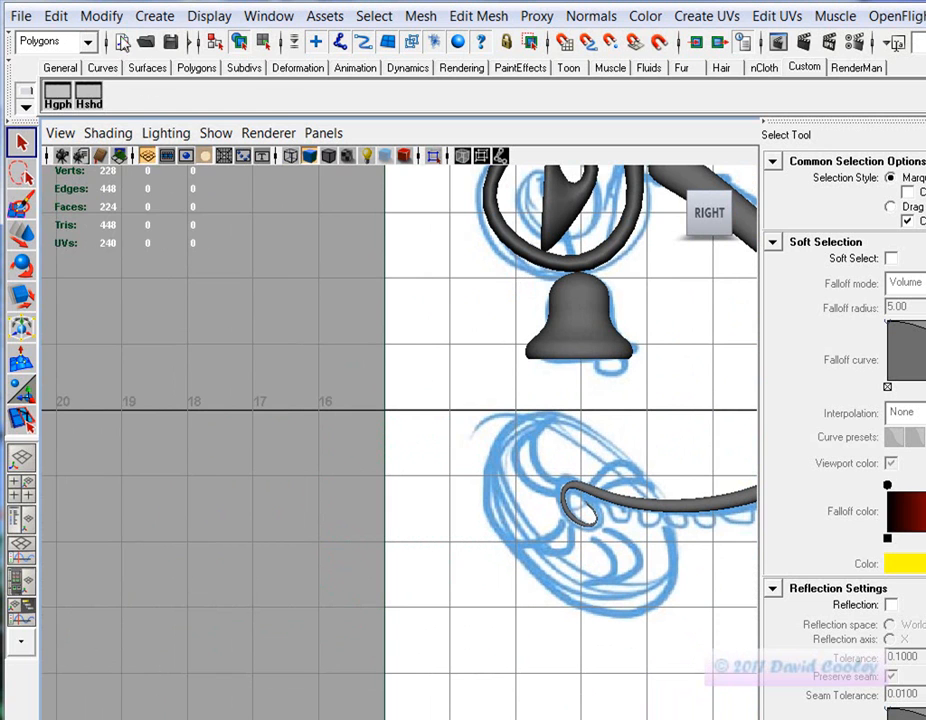
Create a polygon cylinder with radius 1, height 2 and 20 axis divisions, and move it to about Y -0.248, Z 13.361 near the sketched wheel
left_click(101, 16)
mouse_move(152, 20)
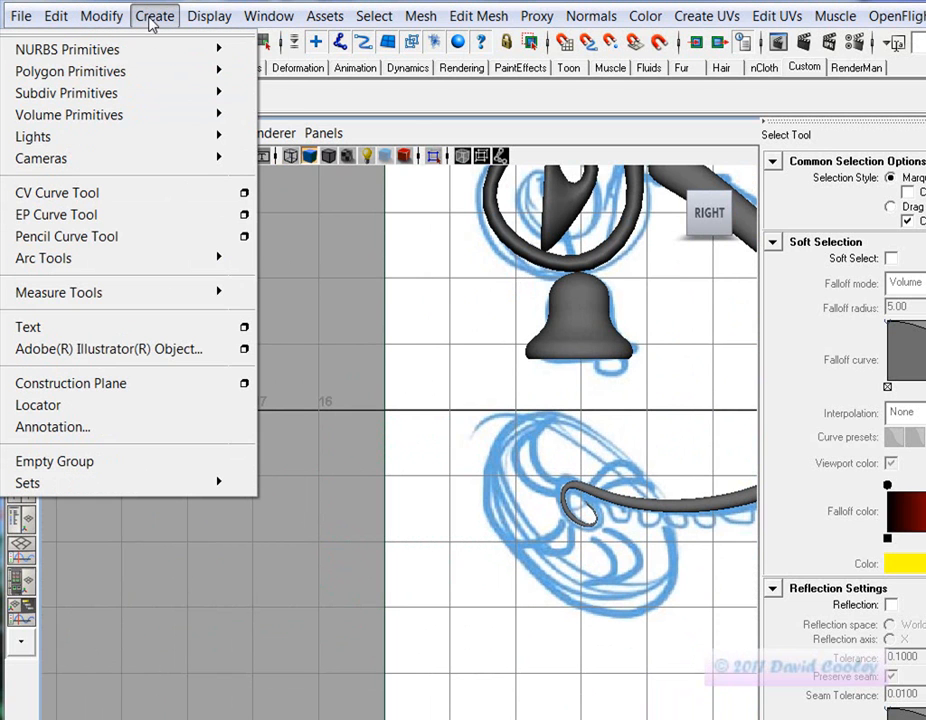
mouse_move(150, 55)
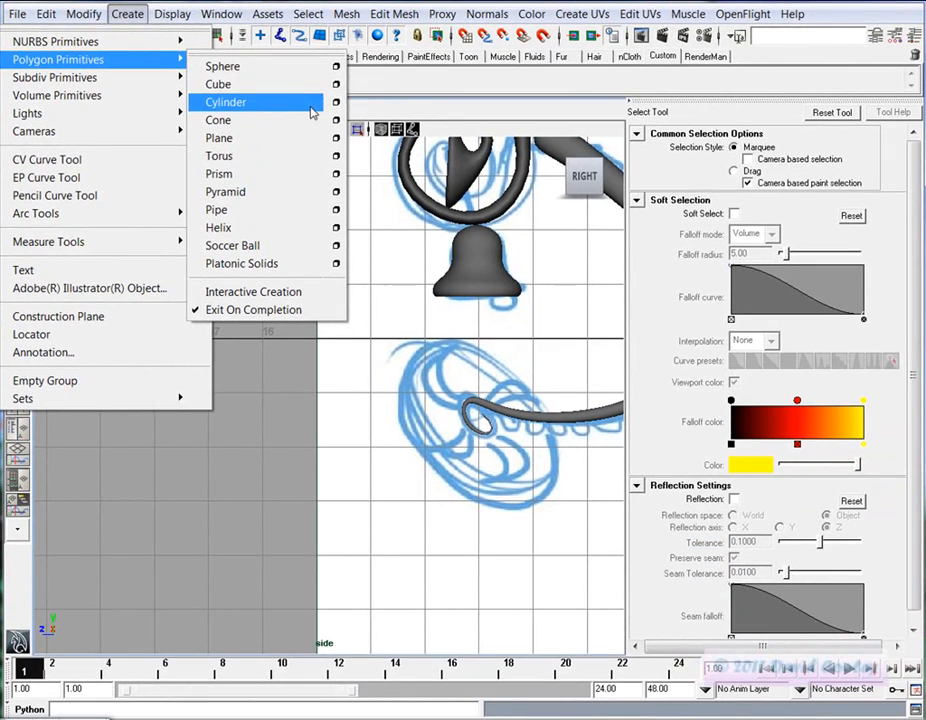
left_click(352, 107)
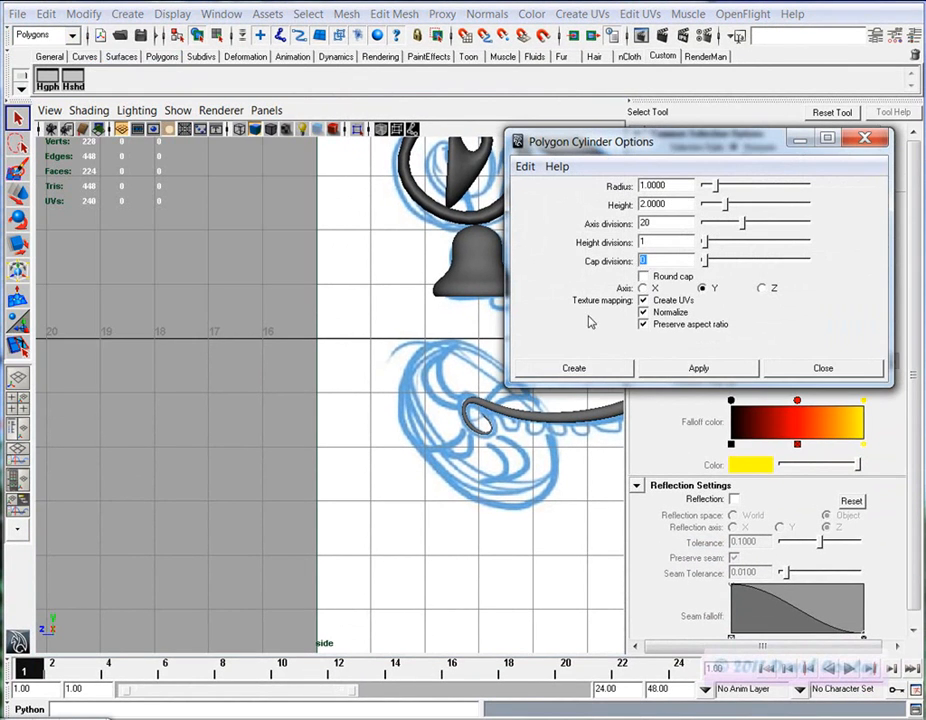
left_click(555, 373)
key("w")
middle_click_drag(371, 503, 250, 521)
Turn the cylinder to face the side view by setting its rotation to X 0, Y 0 and Z -90
key("e")
left_click_drag(421, 295, 407, 373)
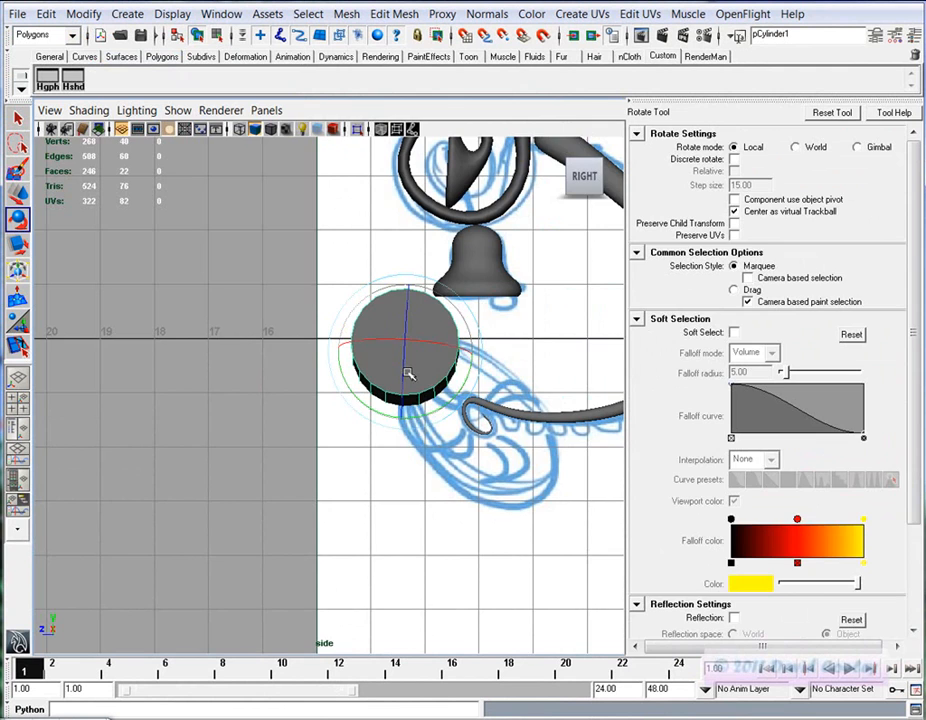
key("ctrl+a")
key("ctrl+a")
left_click(885, 227)
type("-")
key("Return")
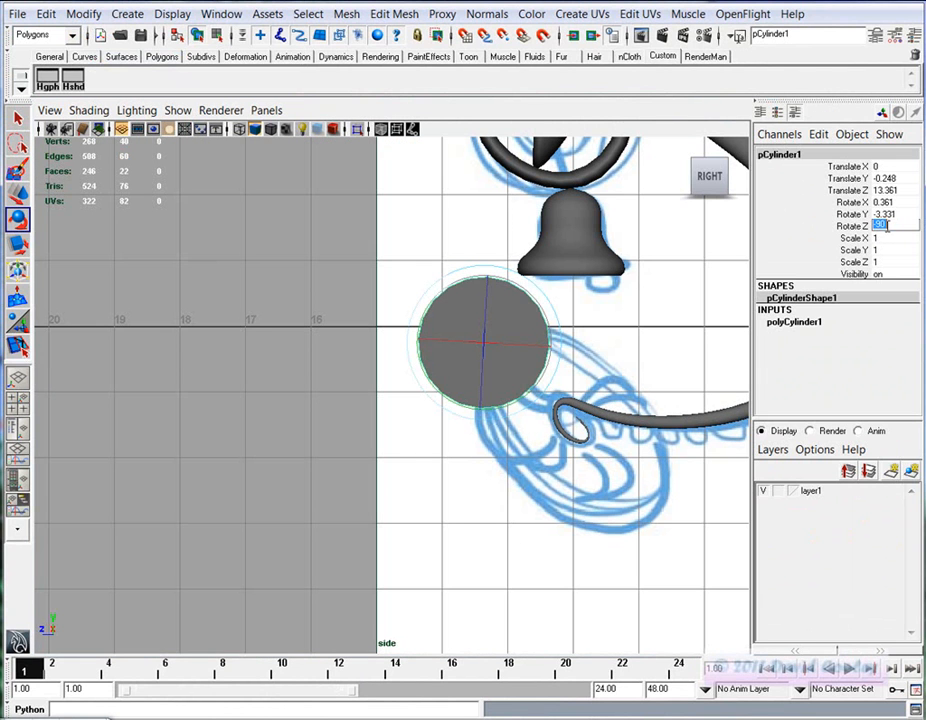
left_click(885, 213)
type("0")
left_click(886, 202)
type("0")
key("Return")
Scale the cylinder into a flat disc, about 1.341 in X and Z and 0.271 in Y
left_click(415, 347)
left_click(474, 348)
key("w")
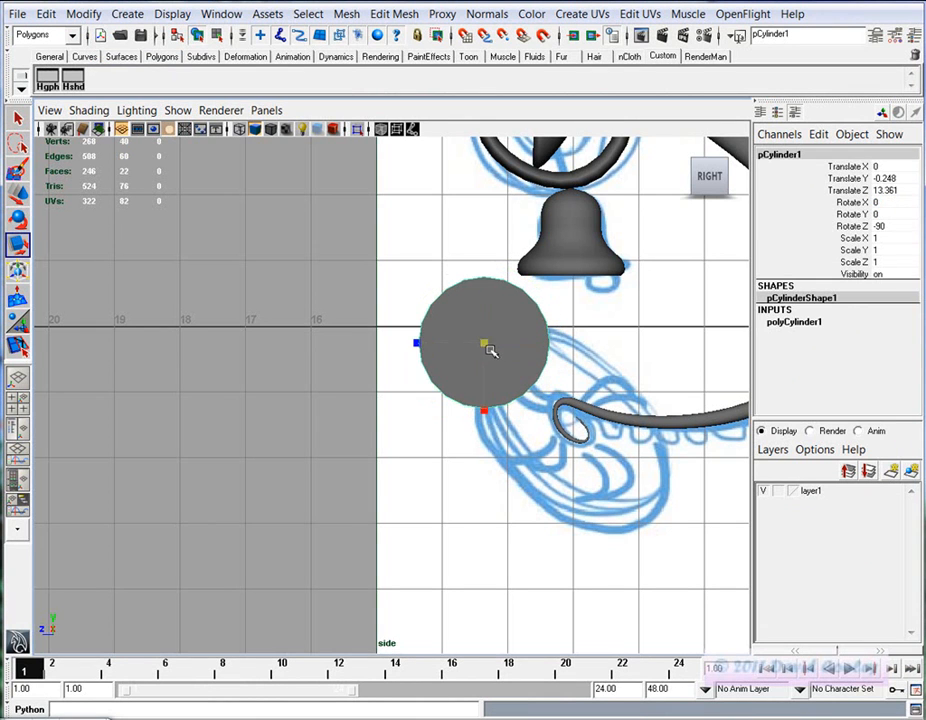
key("r")
left_click_drag(487, 344, 528, 347)
key("space")
key("space")
left_click_drag(312, 436, 372, 425, "alt")
Reduce the cylinder's axis subdivisions to 8
left_click(806, 324)
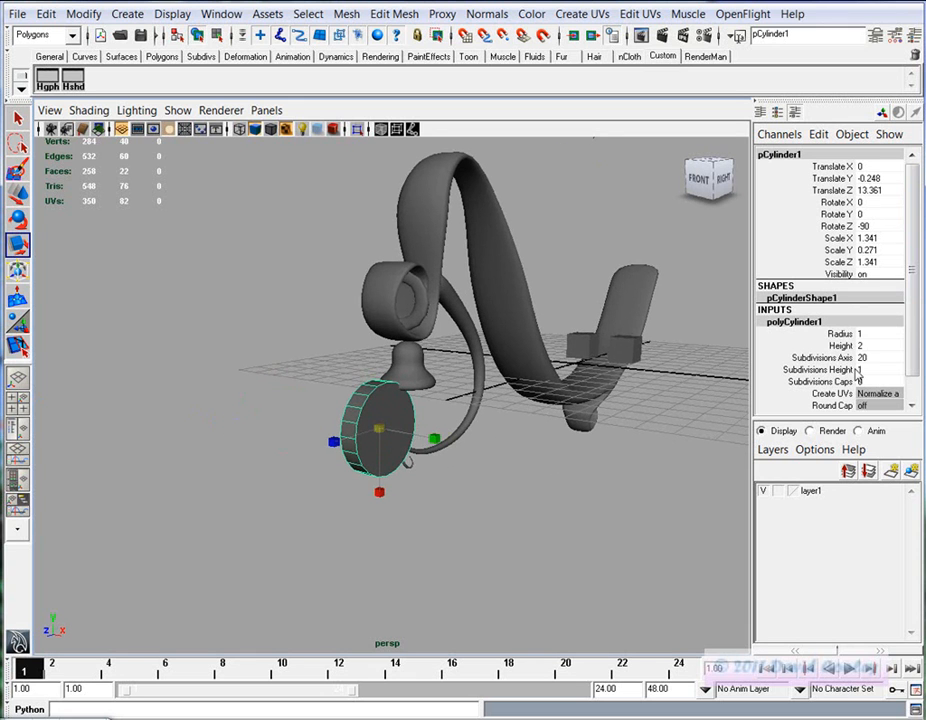
left_click(822, 357)
middle_click_drag(620, 400, 453, 400)
Scale the octagonal cylinder down to a small hub and position it beside the sketched wheel
key("space")
key("space")
mouse_move(506, 496)
middle_mouse_down()
mouse_move(476, 488)
mouse_move(490, 492)
middle_mouse_up()
key("r")
left_click_drag(484, 343, 429, 433)
key("r")
key("w")
Select four alternating side faces of the octagonal hub and extrude them outward about 1.093 to form spokes
right_click_drag(448, 431, 448, 447)
key("space")
key("space")
scroll(368, 397, "up", 5)
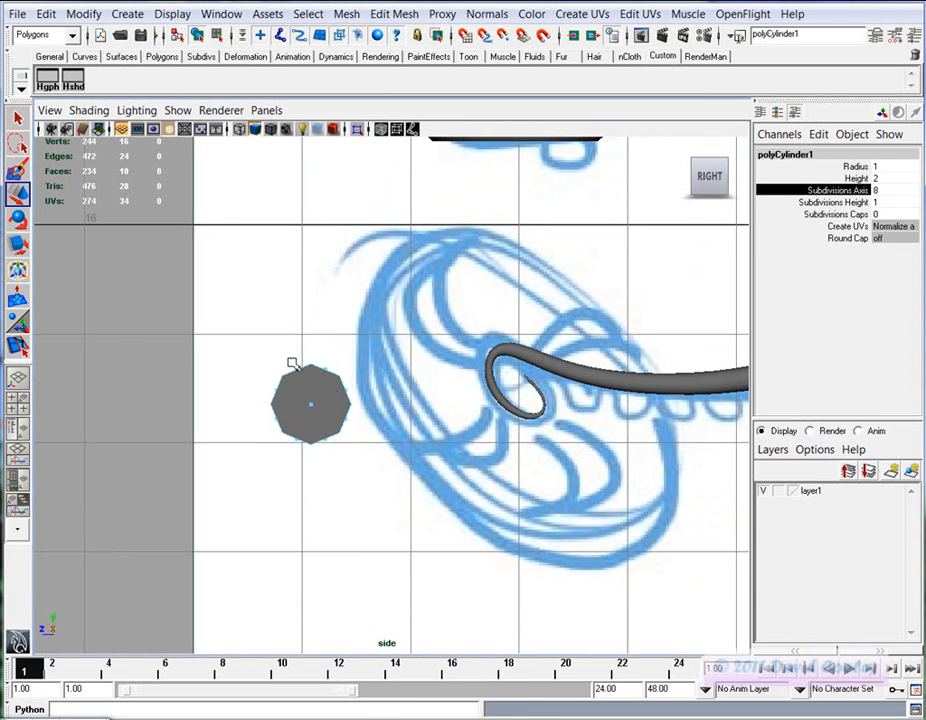
left_click(304, 374)
left_click(356, 391, "shift")
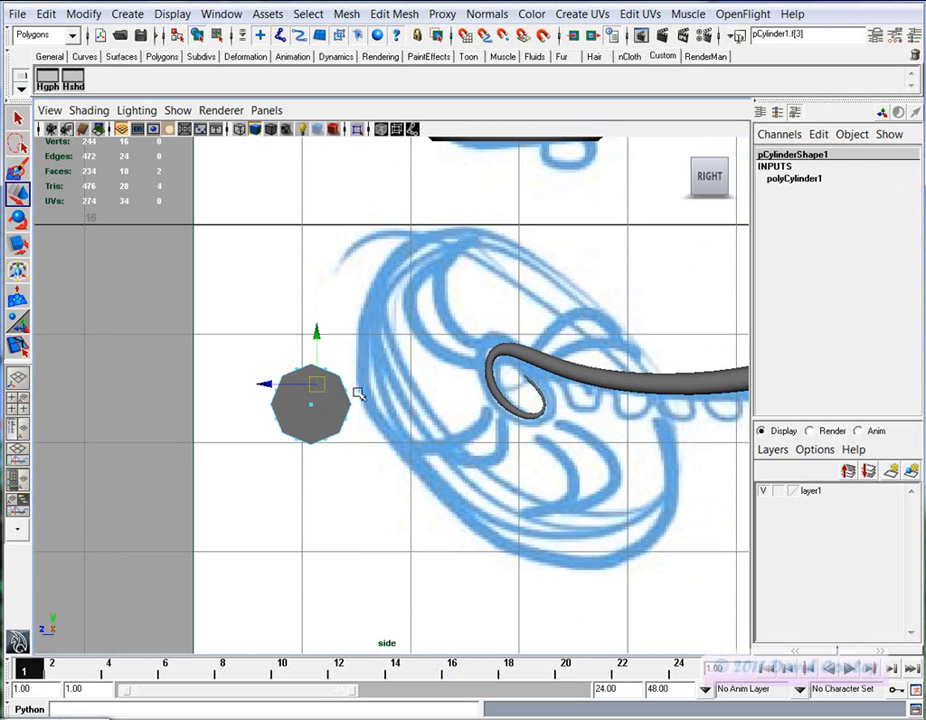
left_click(270, 420, "shift")
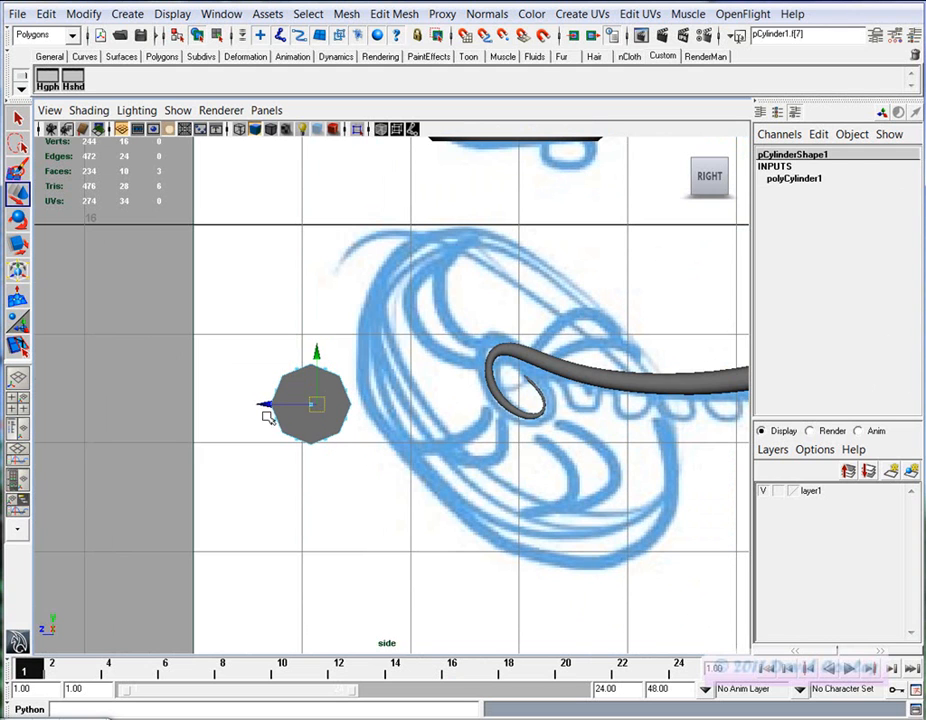
left_click_drag(261, 414, 283, 423, "shift")
key("4")
right_click_drag(211, 444, 273, 368, "alt")
middle_click_drag(257, 478, 298, 467, "alt")
left_click(395, 14)
left_click(374, 74)
left_click_drag(440, 356, 532, 330)
left_click_drag(550, 333, 559, 330)
Rotate the extruded spoke ends around the hub so all four spokes slant in a pinwheel direction
key("e")
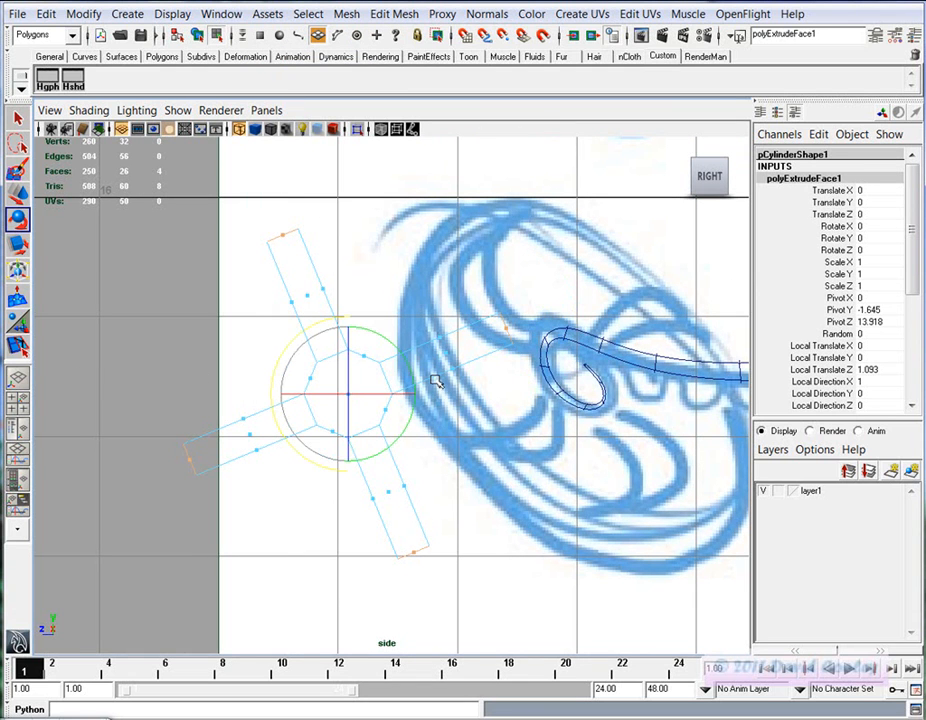
left_click_drag(293, 358, 315, 343)
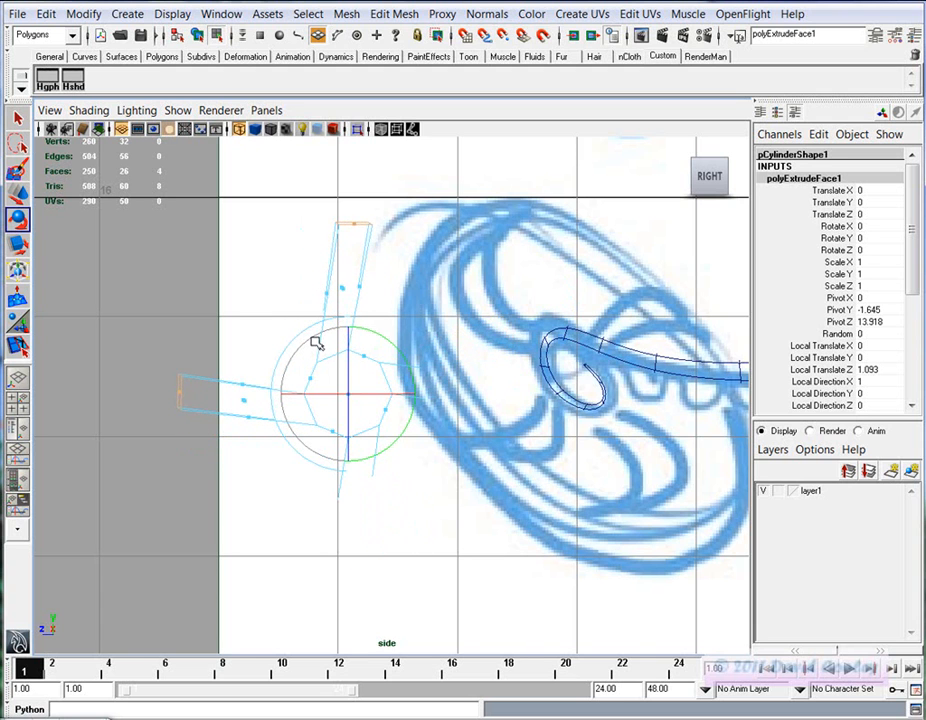
middle_click_drag(432, 513, 435, 442, "alt")
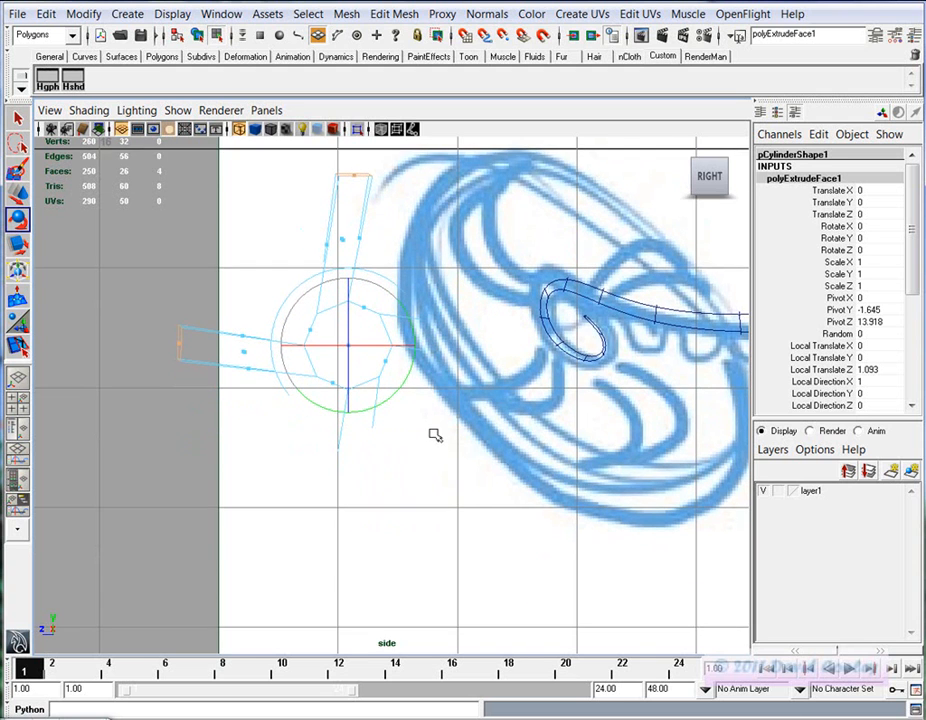
key("ctrl+z")
left_click_drag(386, 390, 359, 400)
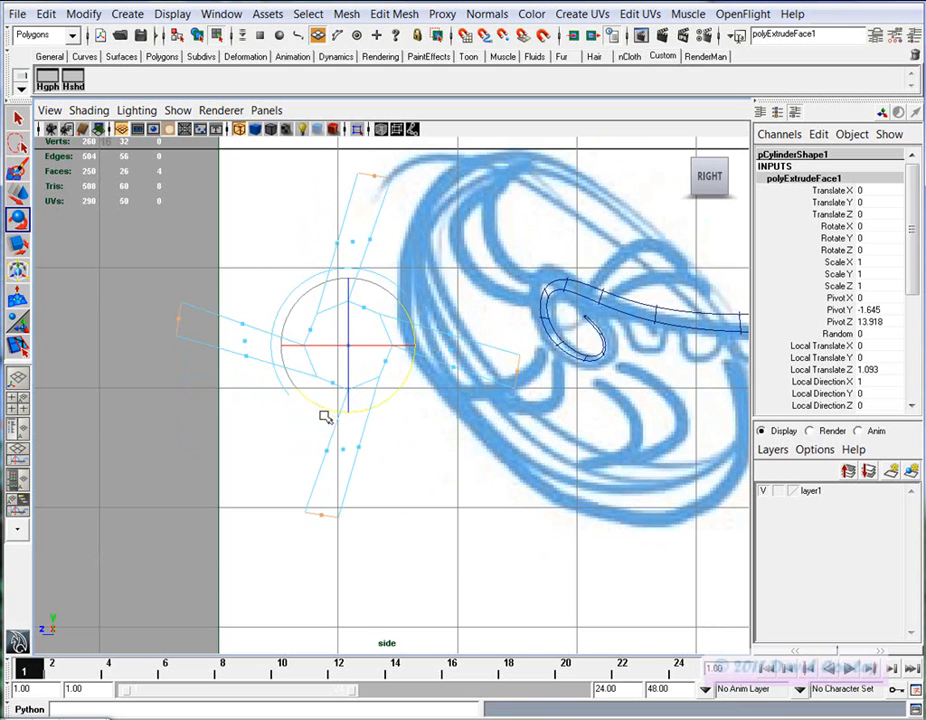
left_click_drag(302, 389, 290, 375)
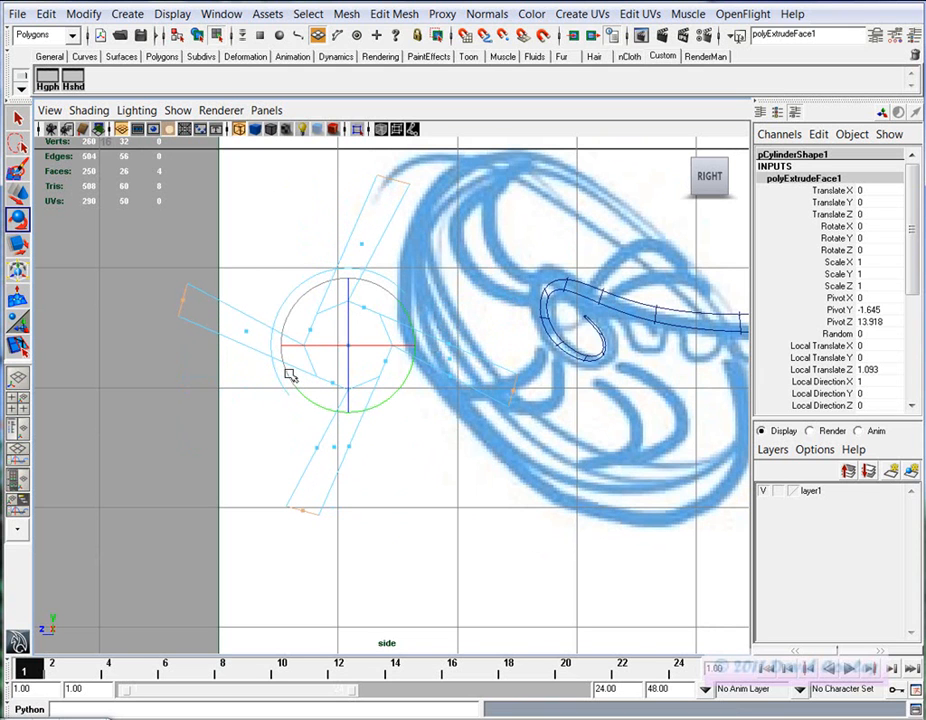
left_click(400, 14)
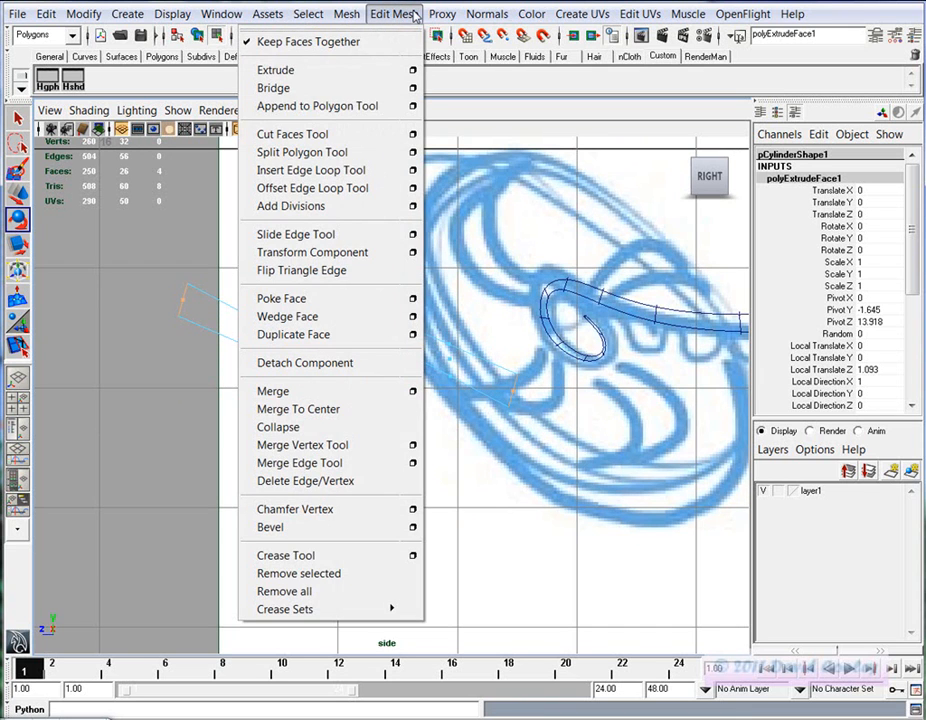
left_click(347, 152)
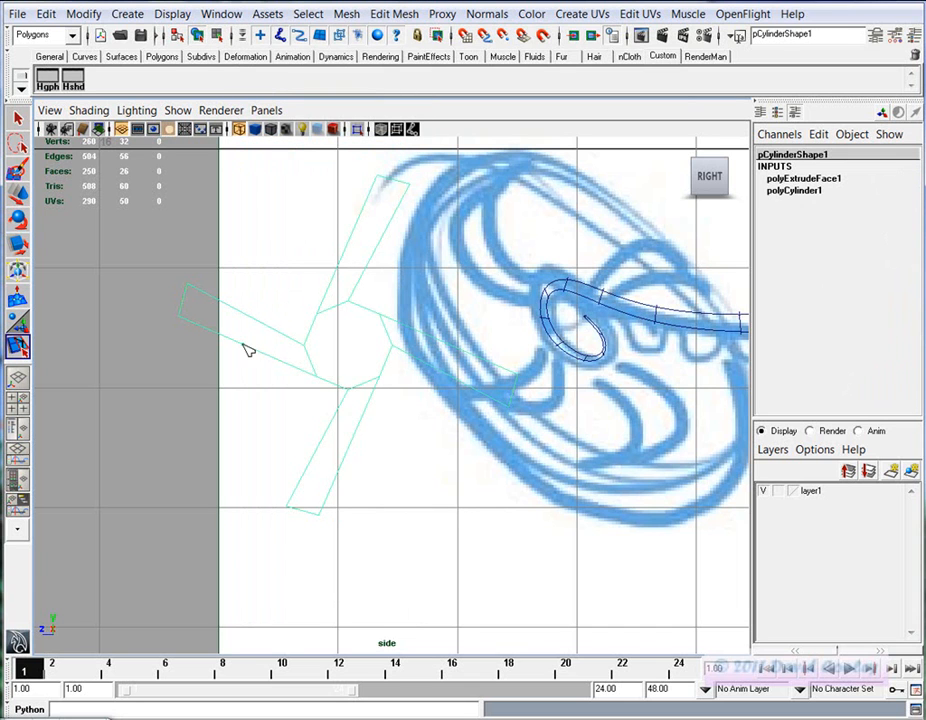
left_click(246, 348)
key("ctrl+z")
key("F11")
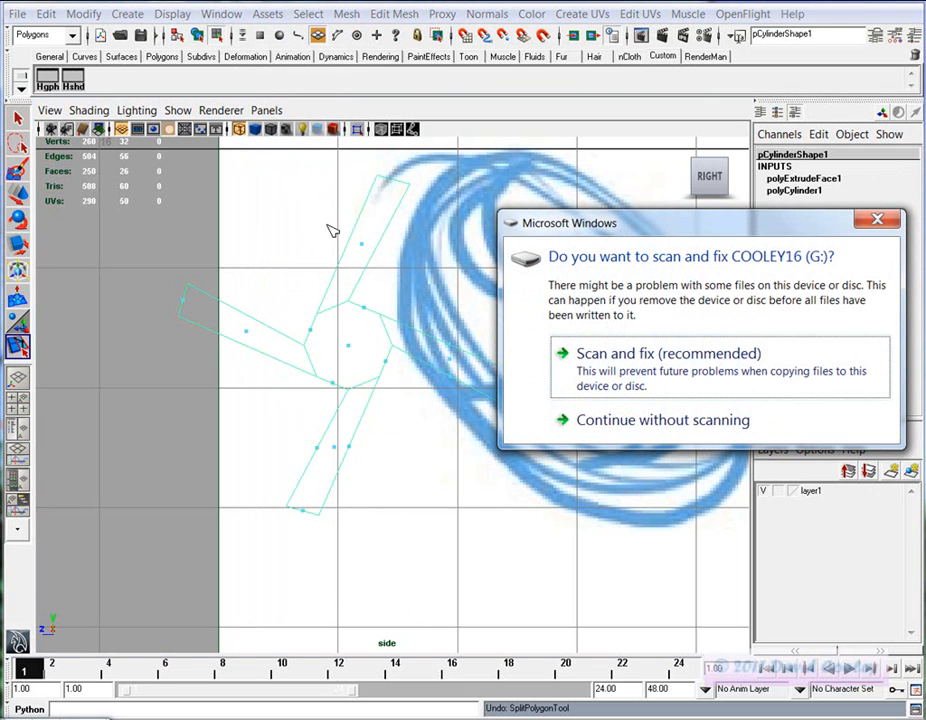
Dismiss the removable drive's scan-and-fix prompt by continuing without scanning
left_click(668, 428)
middle_click_drag(362, 358, 340, 350, "alt")
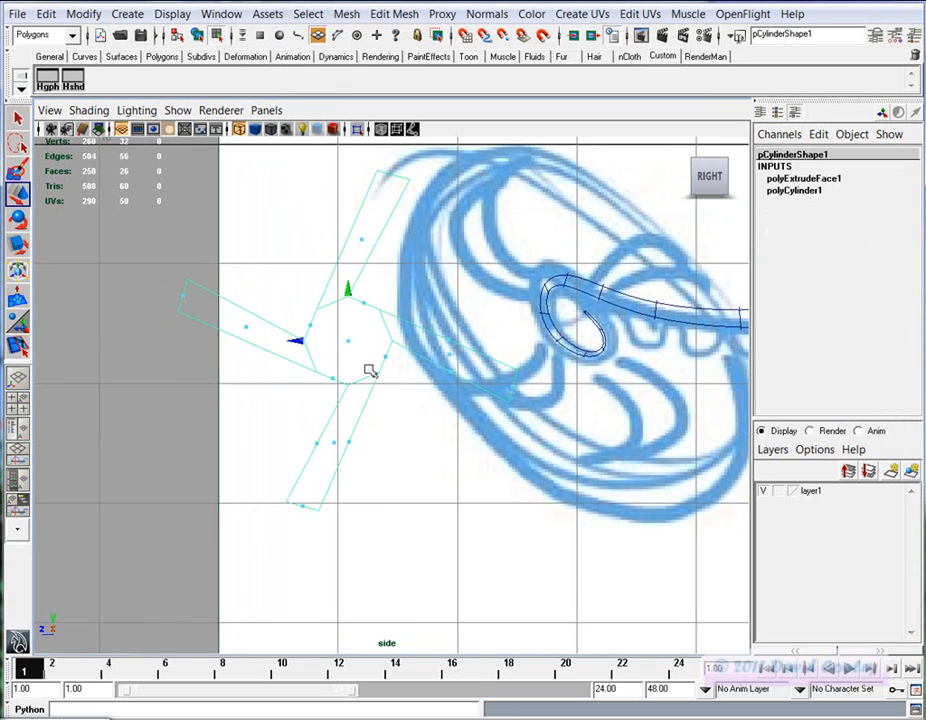
middle_click_drag(358, 391, 380, 407, "alt")
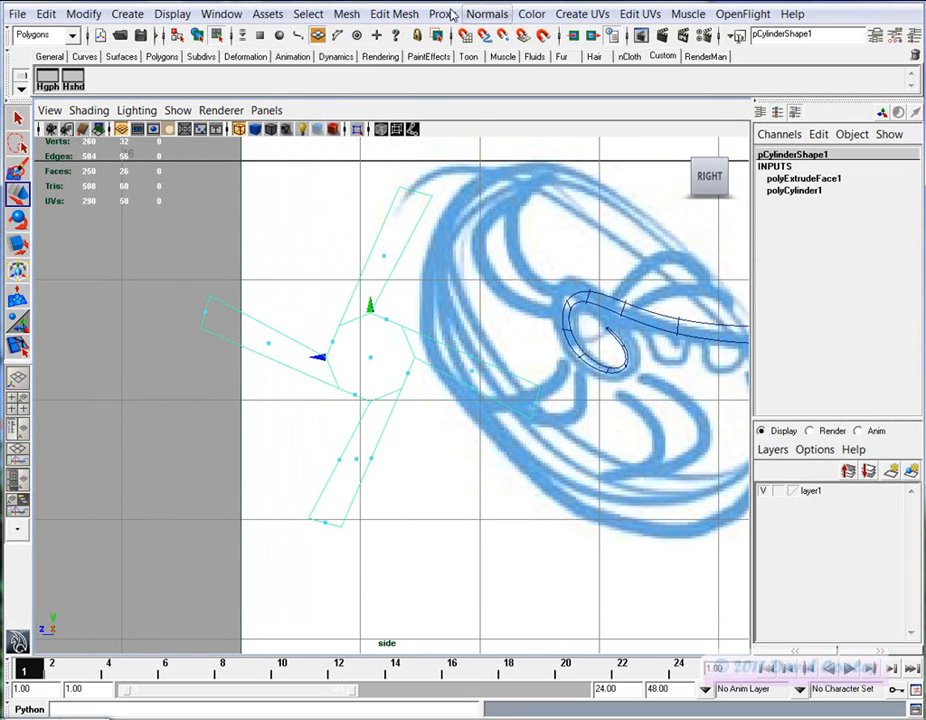
Insert one edge loop about midway along each of the four spokes
left_click(393, 14)
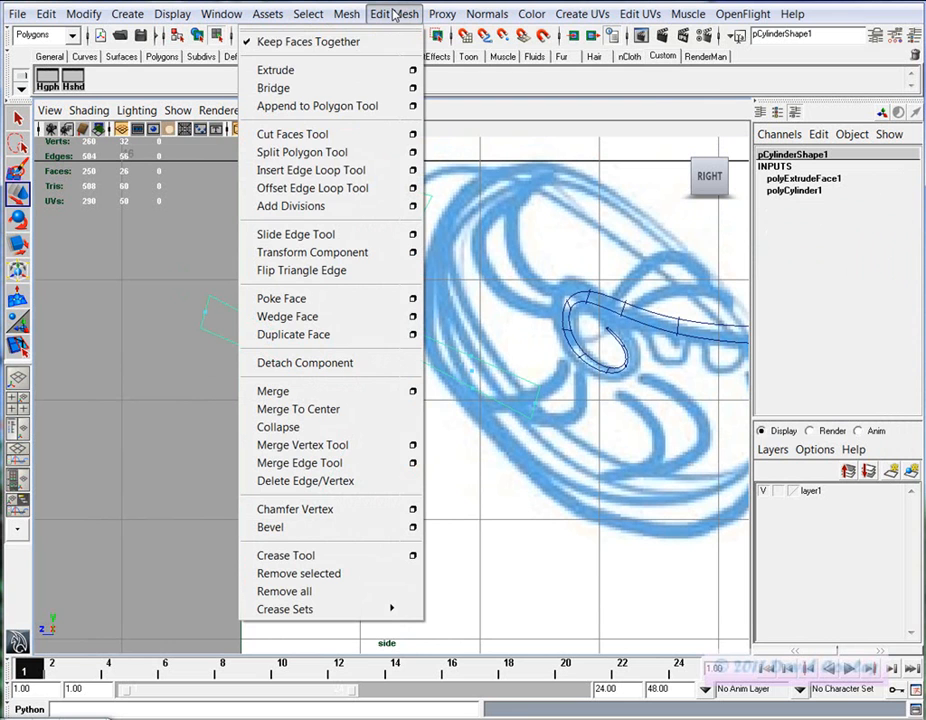
left_click(338, 172)
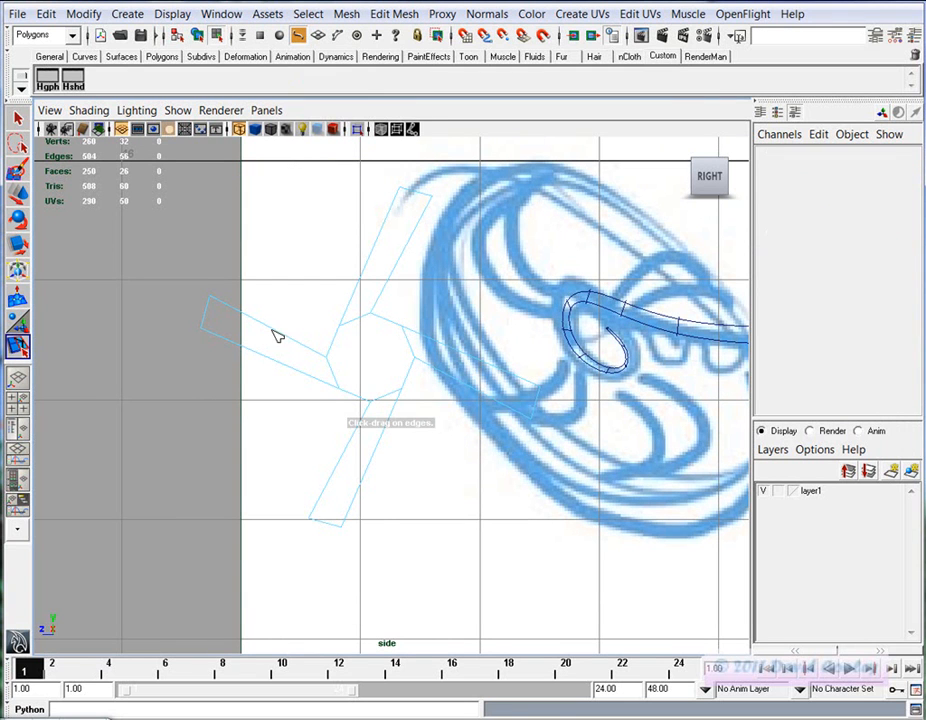
left_click(276, 334)
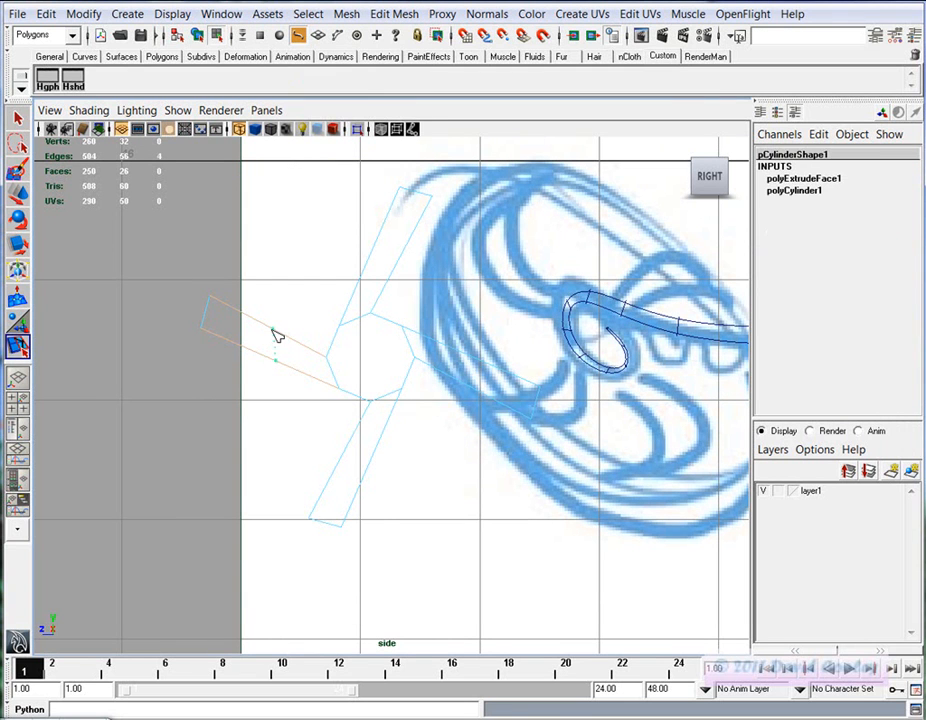
left_click(404, 265)
left_click(385, 461)
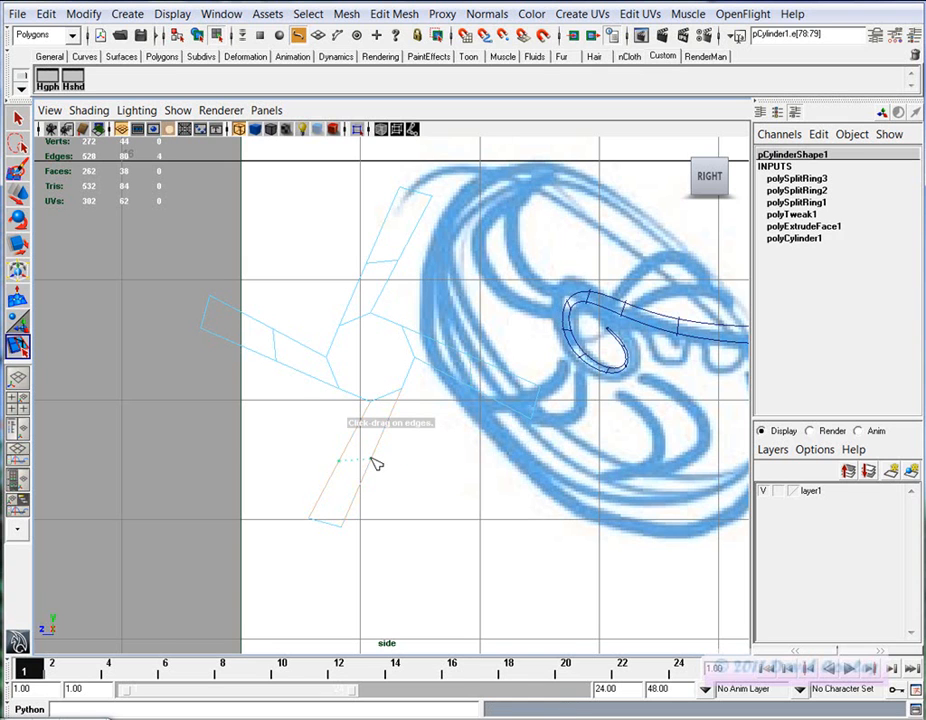
left_click(376, 463)
Rotate the middle vertices of all four spokes together around the hub to curve the spokes, with smooth preview on
mouse_move(371, 405)
right_mouse_down()
mouse_move(372, 457)
mouse_move(358, 405)
mouse_move(371, 406)
right_mouse_up()
right_click_drag(367, 458, 332, 408)
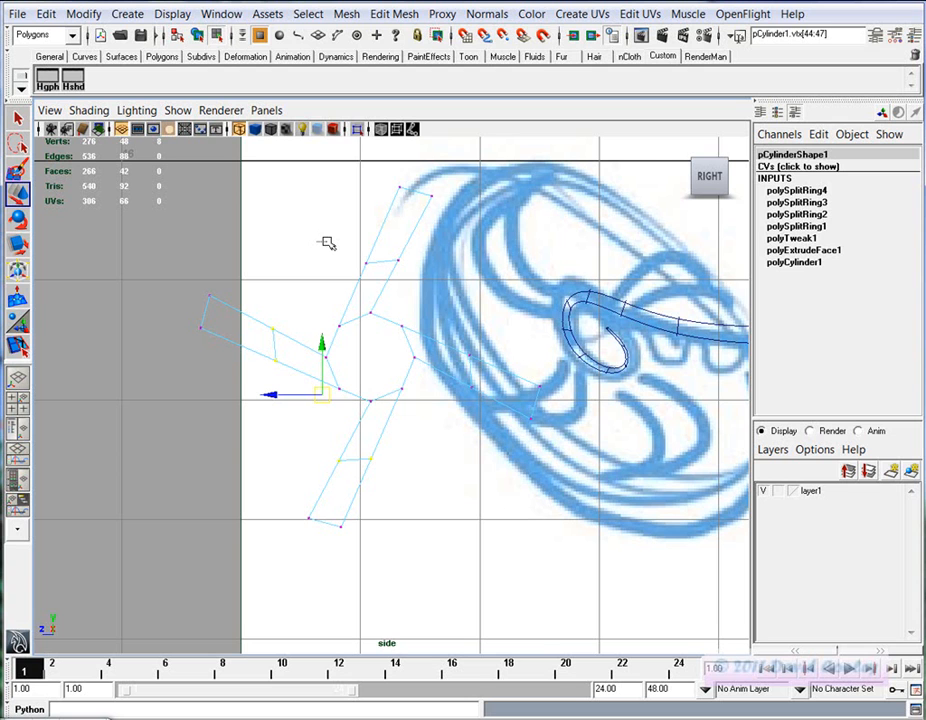
left_click_drag(318, 241, 428, 276)
left_click(583, 354)
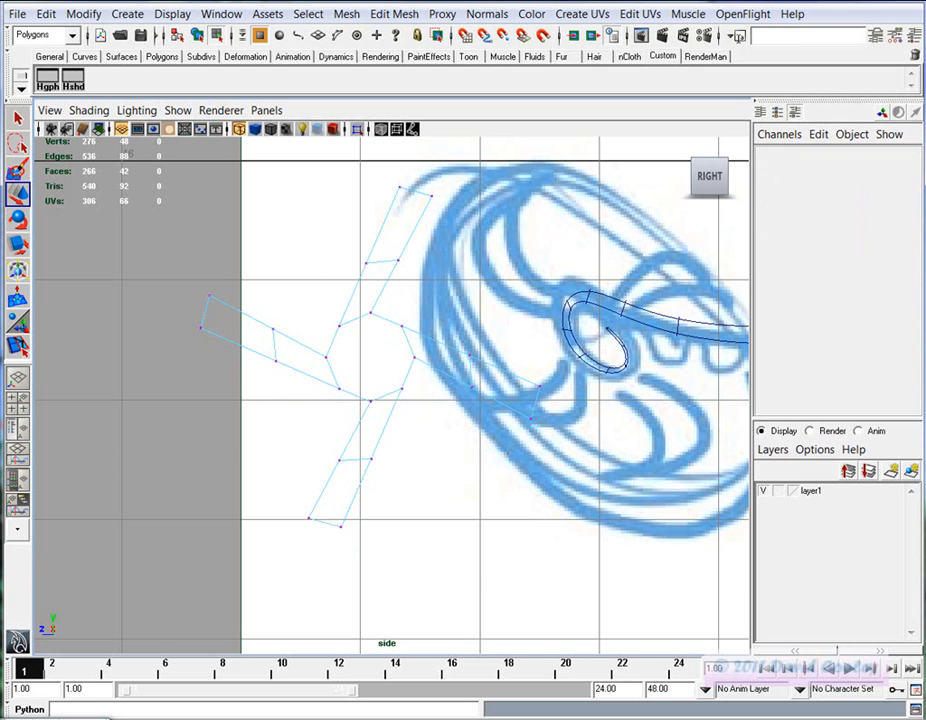
left_click_drag(335, 234, 440, 287)
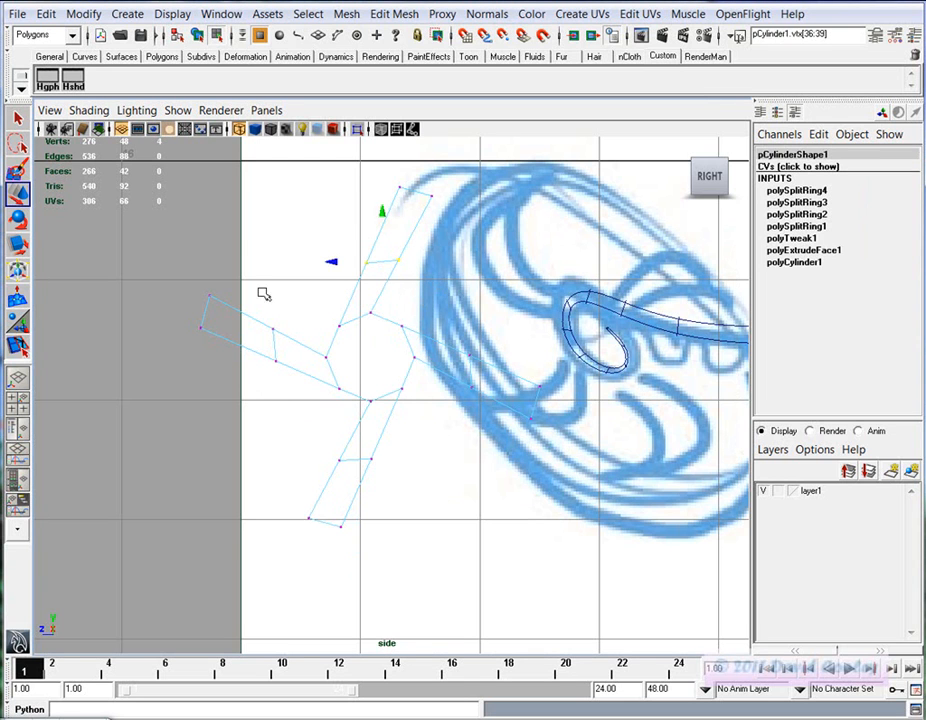
left_click_drag(248, 306, 319, 401, "shift")
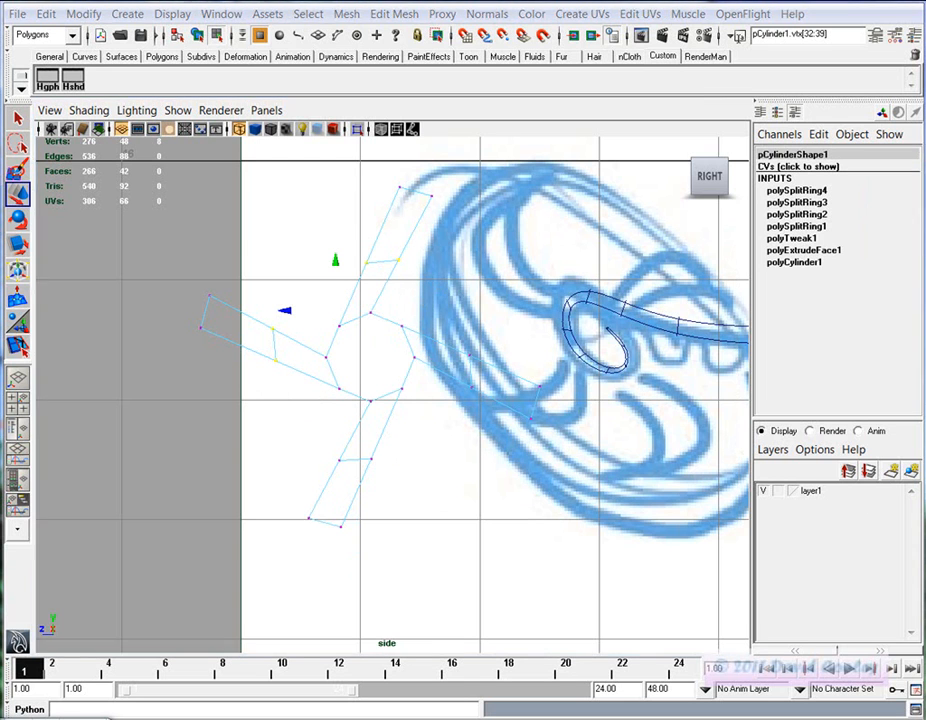
left_click_drag(430, 306, 490, 416, "shift")
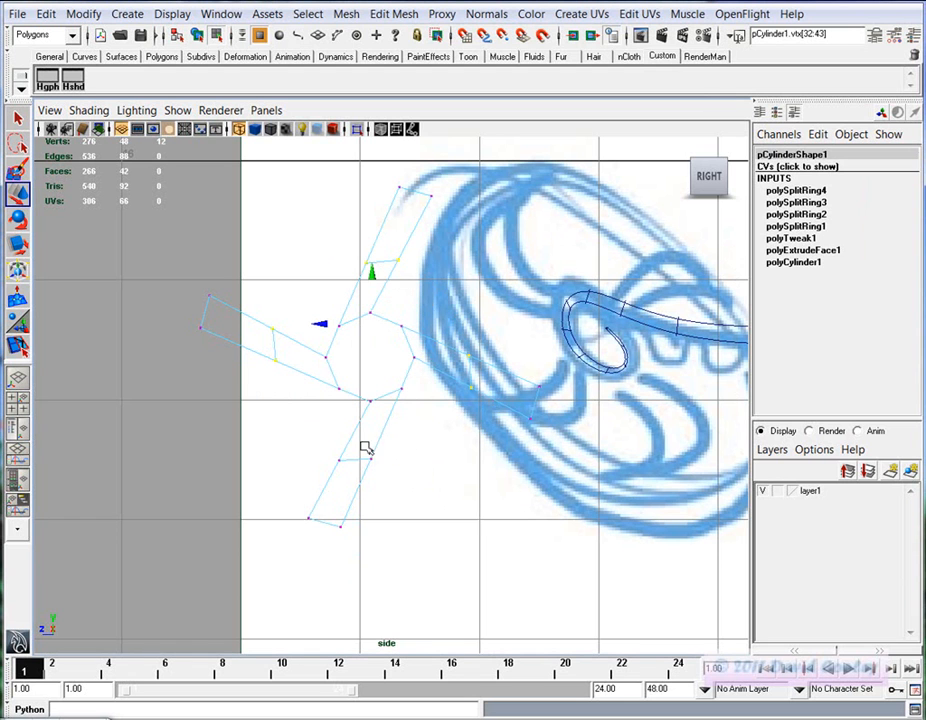
key("e")
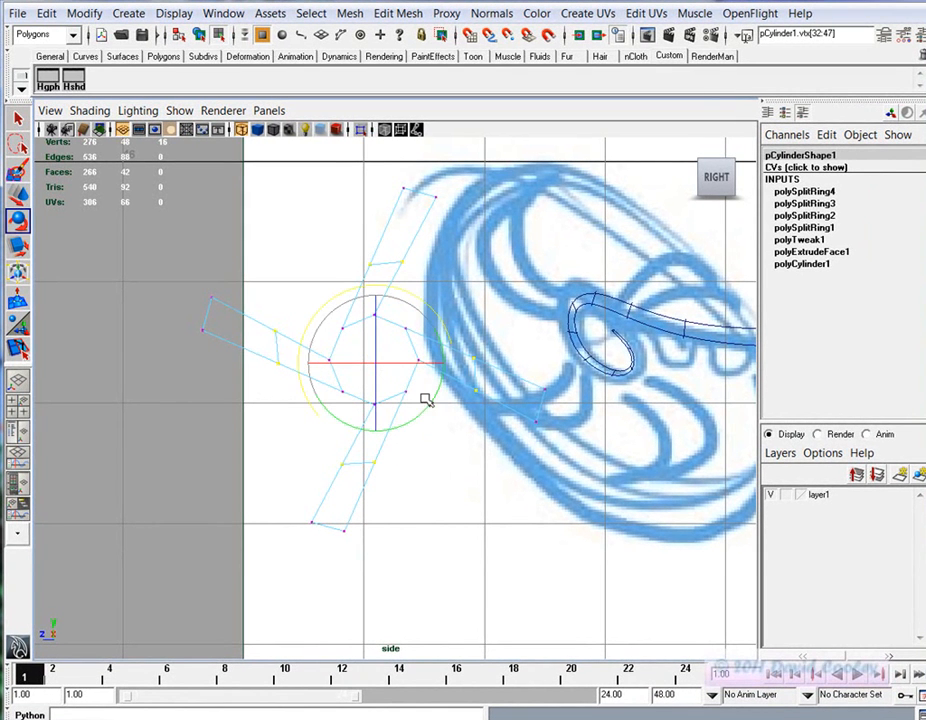
mouse_move(424, 414)
left_mouse_down()
mouse_move(407, 413)
mouse_move(418, 413)
mouse_move(405, 422)
mouse_move(413, 422)
left_mouse_up()
key("3")
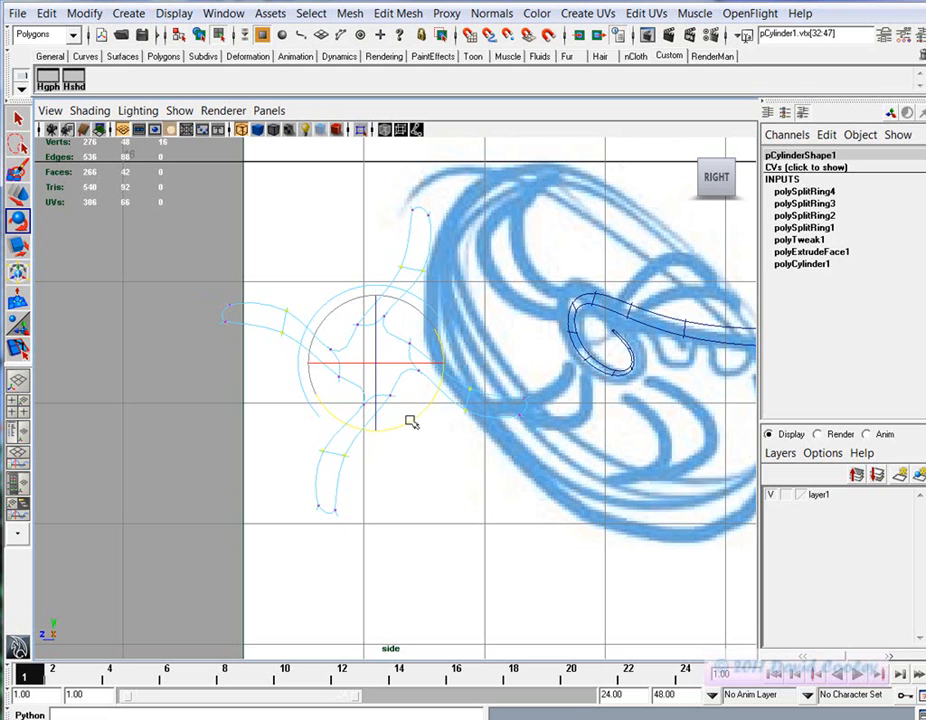
Select the hub's central faces in shaded display and rotate them slightly around the hub centre
key("5")
middle_click_drag(351, 430, 382, 431, "alt")
left_click(227, 439)
right_click_drag(406, 356, 407, 392)
scroll(387, 447, "up", 1)
left_click_drag(389, 331, 427, 373)
middle_click_drag(437, 410, 444, 424, "alt")
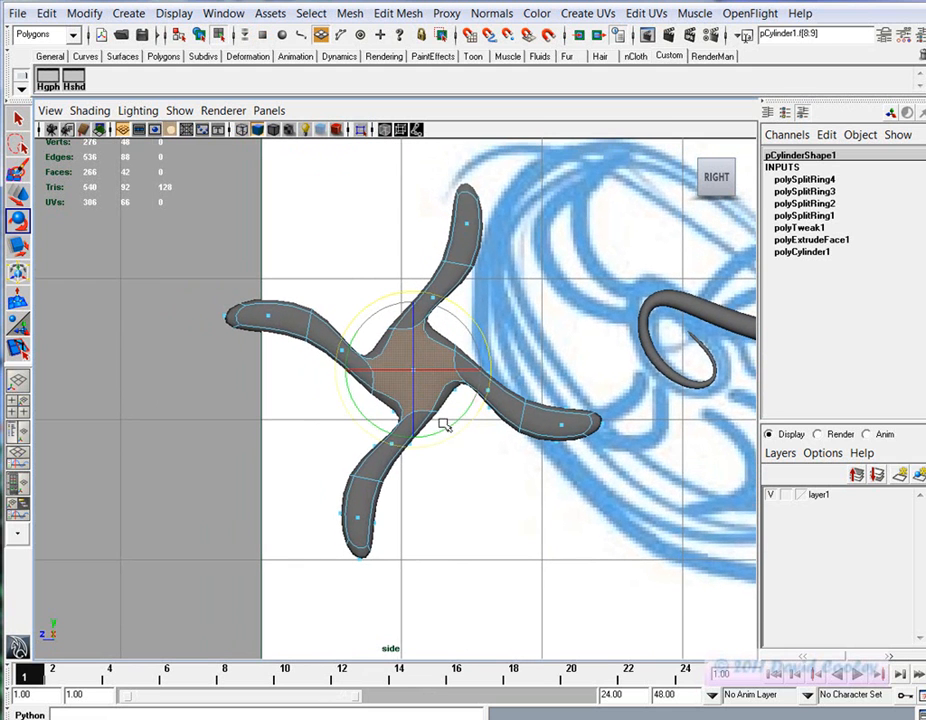
mouse_move(452, 428)
left_mouse_down()
mouse_move(428, 432)
mouse_move(442, 430)
mouse_move(432, 441)
mouse_move(480, 413)
mouse_move(475, 385)
mouse_move(460, 426)
left_mouse_up()
left_click(260, 432)
scroll(369, 412, "down", 5)
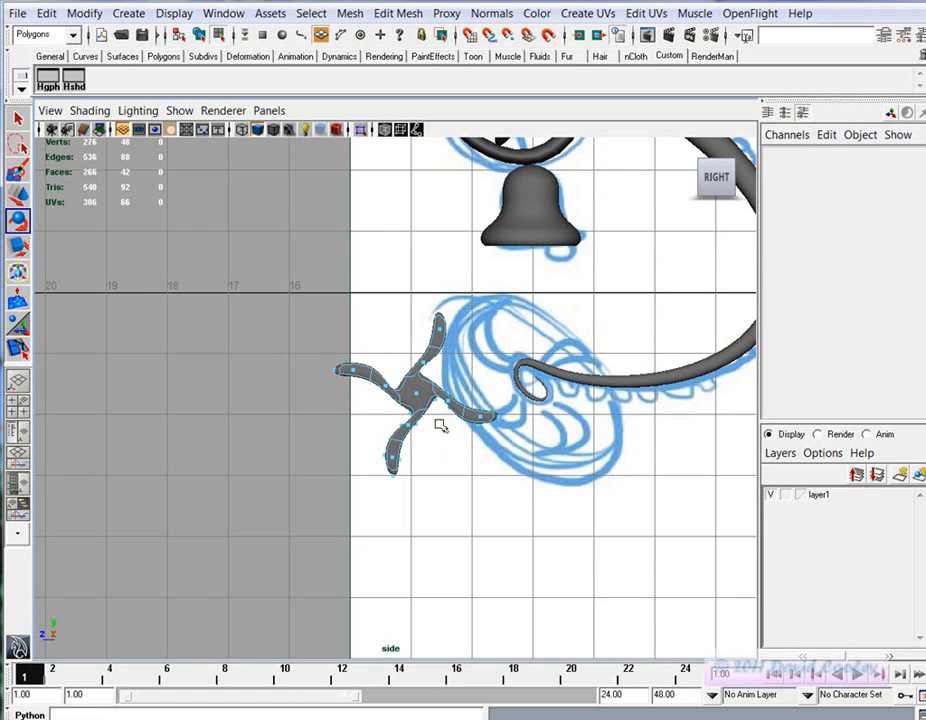
Return to object mode, select the spoked hub and delete its construction history
key("F8")
left_click(305, 386)
left_click(427, 403)
left_click(46, 14)
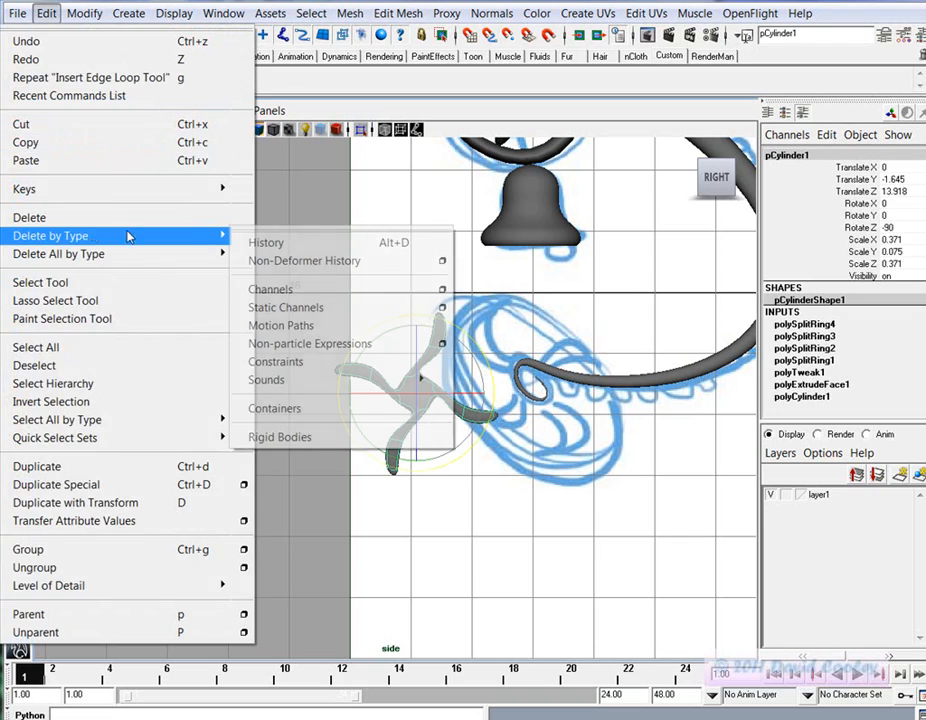
mouse_move(100, 234)
left_click(269, 229)
Create a polygon torus and move it over the spoked hub beside the wheel sketch
middle_click_drag(703, 492, 608, 490, "alt")
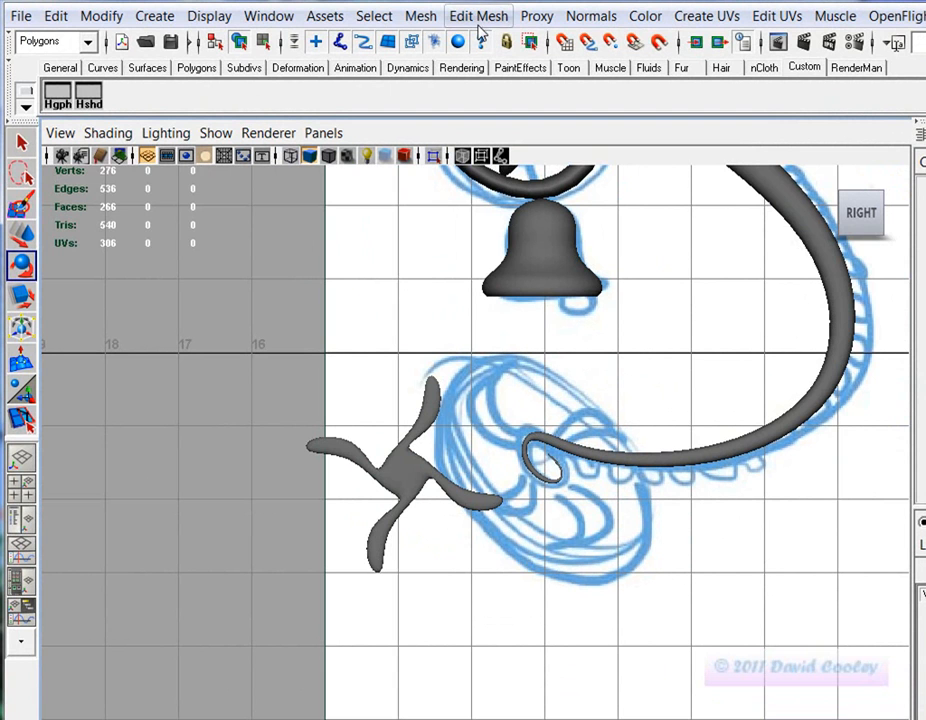
left_click(152, 15)
mouse_move(145, 84)
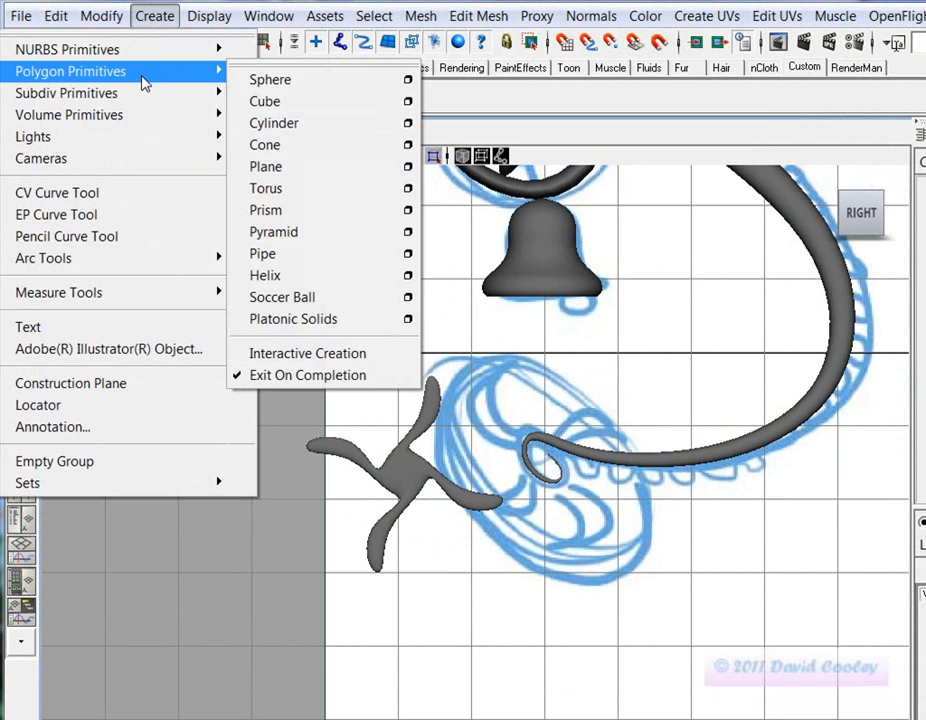
left_click(329, 188)
key("w")
middle_click_drag(771, 599, 413, 603)
middle_click_drag(790, 530, 349, 556)
Turn the torus to face the side view by setting its Rotate Z to -90
key("e")
left_click_drag(387, 418, 387, 528)
double_click(876, 185)
type("-90")
key("Return")
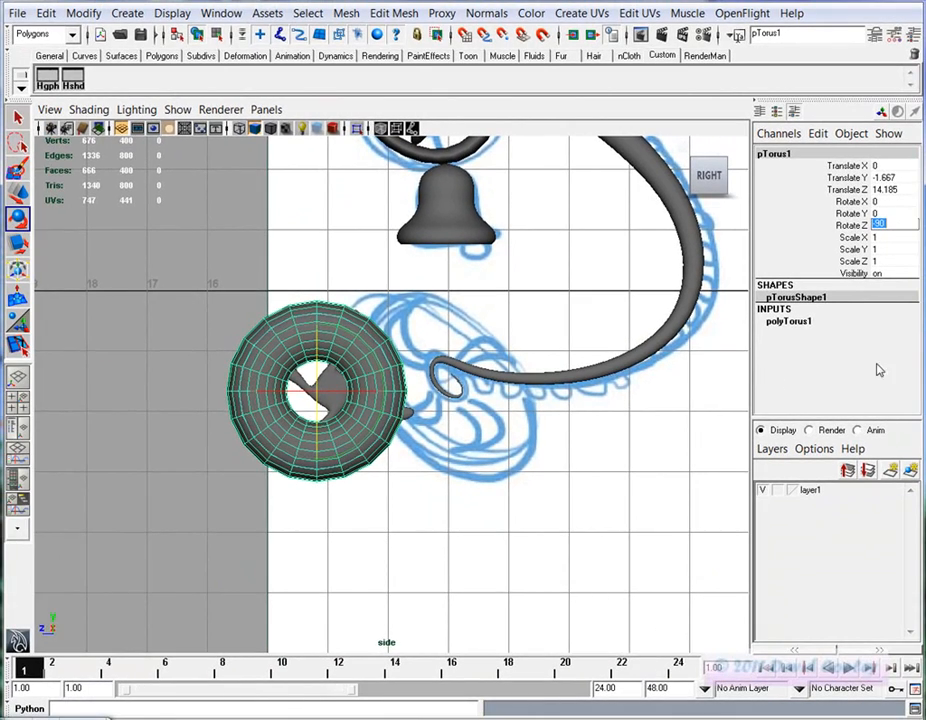
Set the torus to 10 axis subdivisions and 8 height subdivisions, with smooth preview on
left_click(806, 323)
left_click_drag(835, 369, 835, 381)
middle_click_drag(540, 386, 468, 386)
key("3")
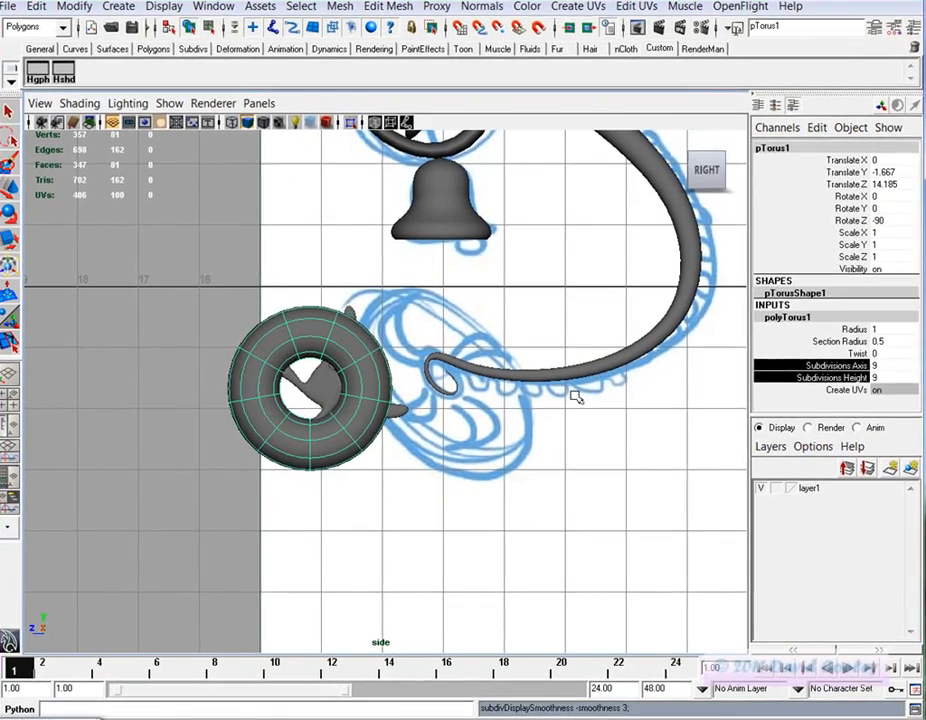
middle_click_drag(563, 420, 547, 420)
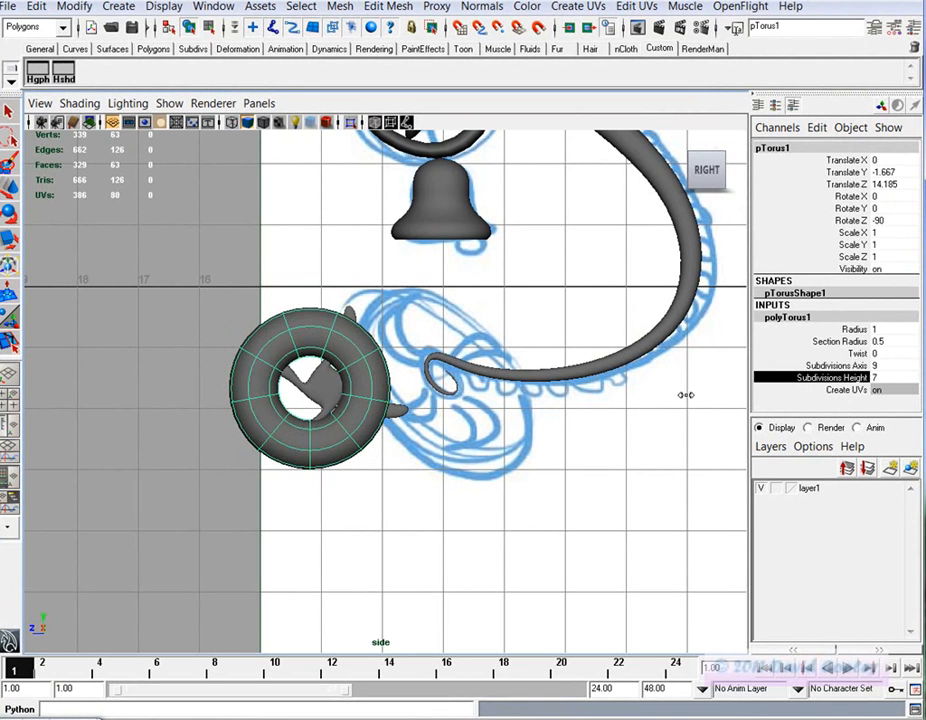
middle_click_drag(685, 395, 690, 395)
left_click(820, 366)
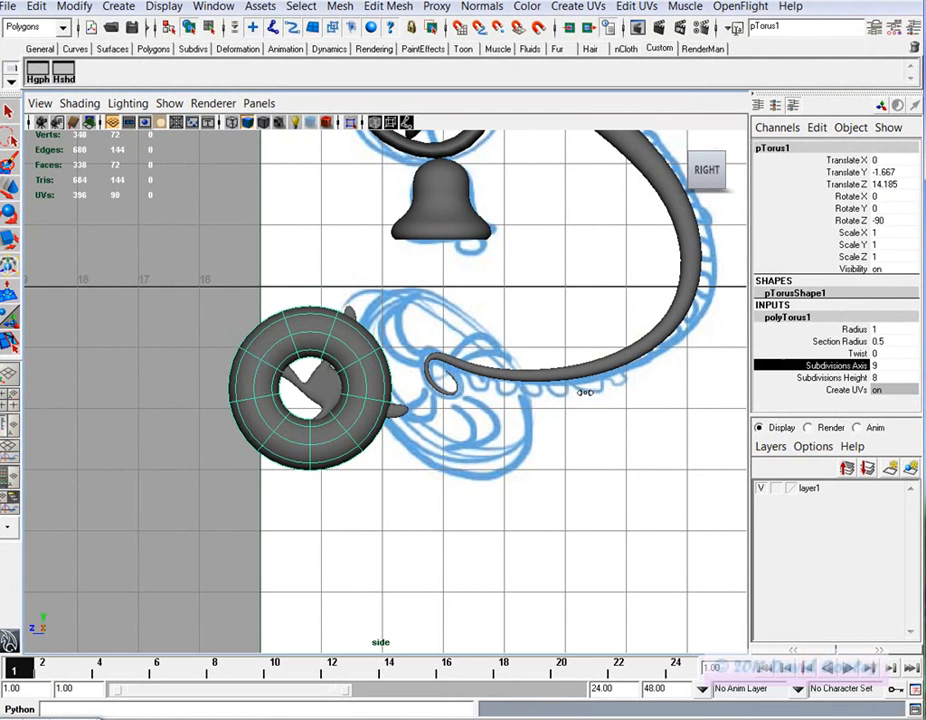
middle_click_drag(527, 384, 590, 392)
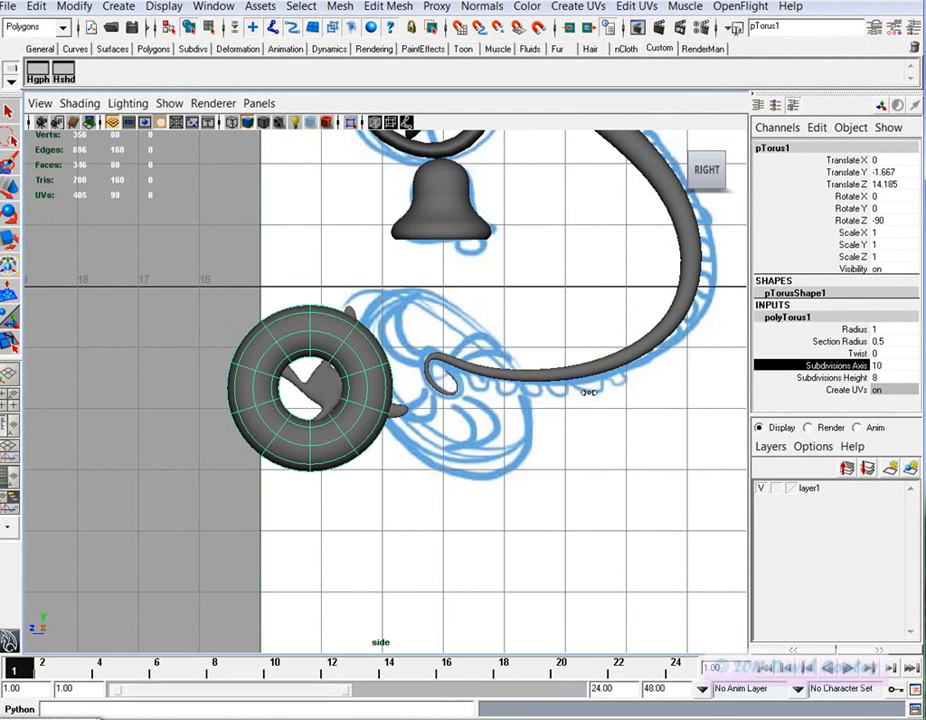
Set the torus's section radius to 0.2, centre it on the hub and scale it uniformly to about 1.259
left_click(880, 341)
type("2")
key("Return")
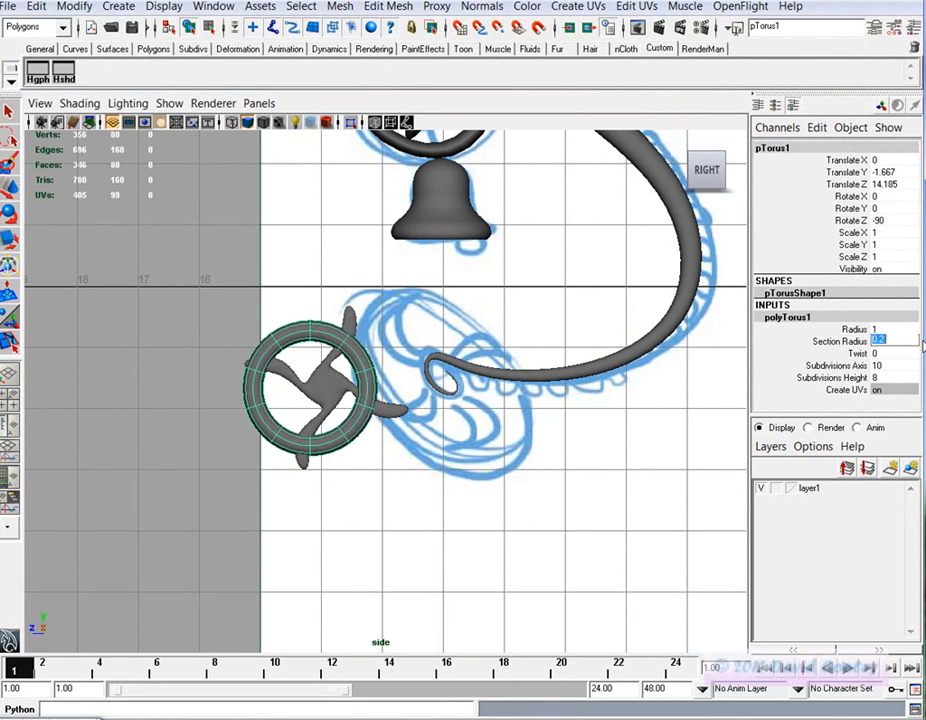
middle_click_drag(324, 438, 314, 415, "alt")
key("r")
left_click_drag(300, 364, 327, 365)
key("r")
Select the outer end faces of all four spokes in wireframe display
right_click_drag(333, 328, 316, 368)
middle_click_drag(240, 349, 251, 397, "alt")
right_click_drag(251, 397, 595, 392, "alt")
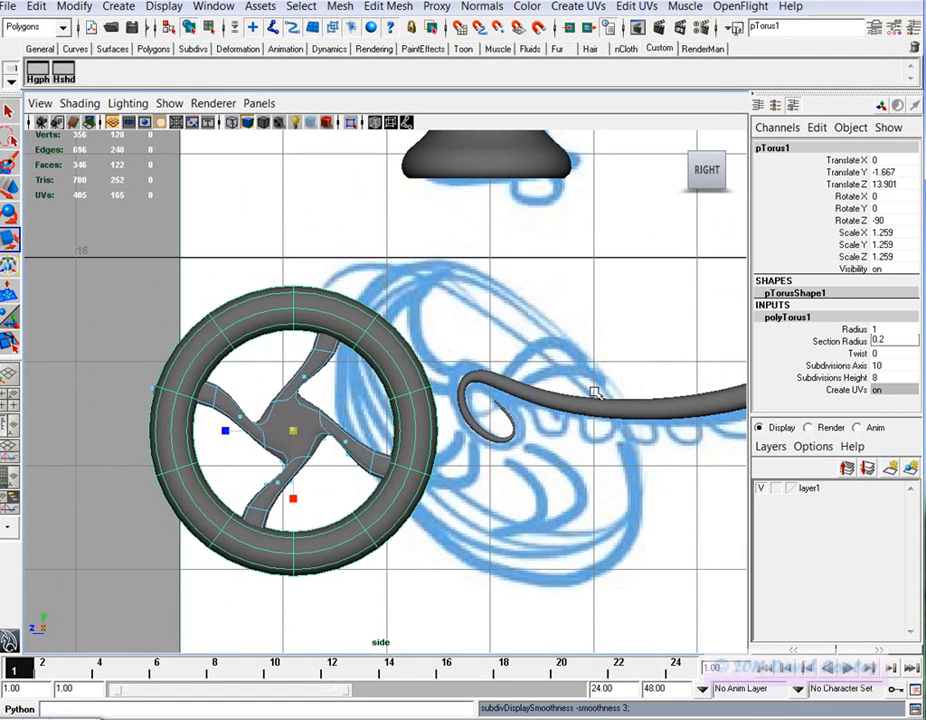
key("4")
left_click_drag(343, 322, 317, 294)
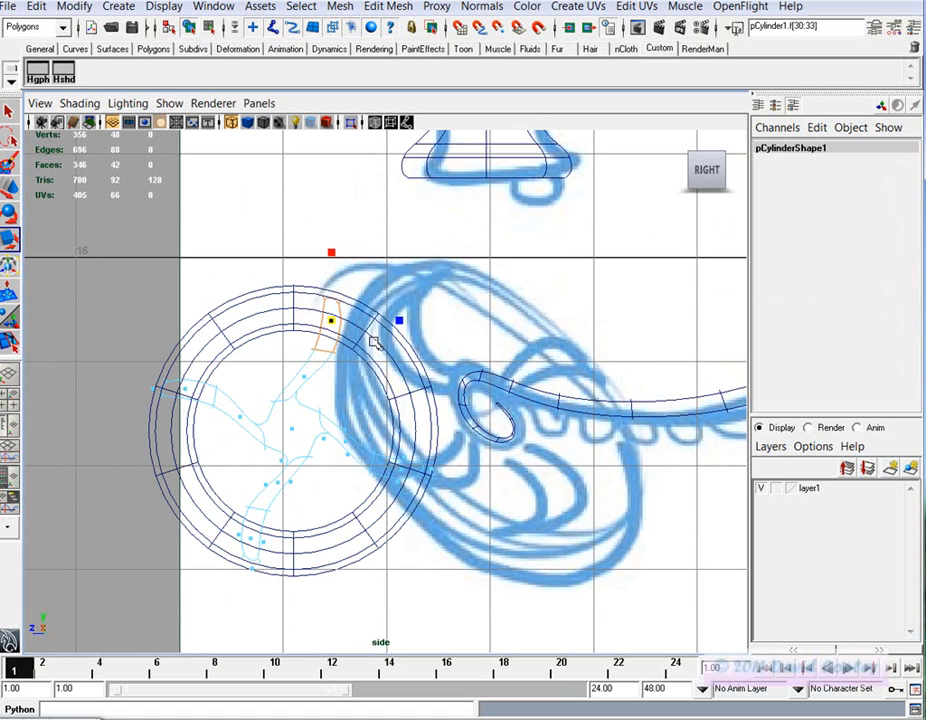
left_click_drag(197, 407, 180, 364, "shift")
left_click_drag(210, 515, 280, 549, "shift")
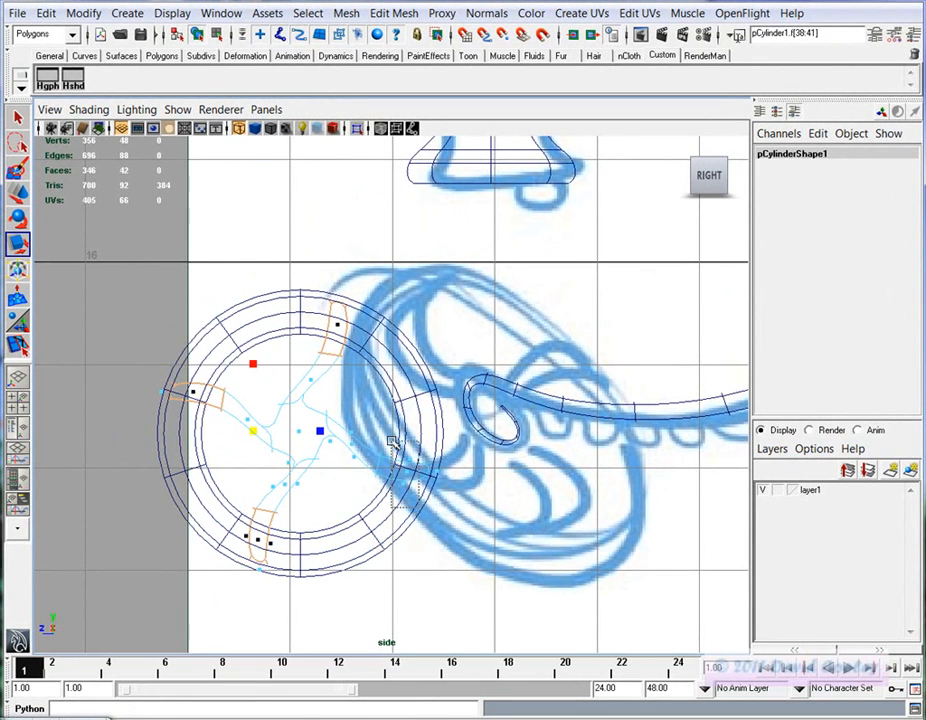
left_click_drag(424, 494, 392, 441, "shift")
Extrude the selected spoke-end faces while viewing the wheel in perspective
key("space")
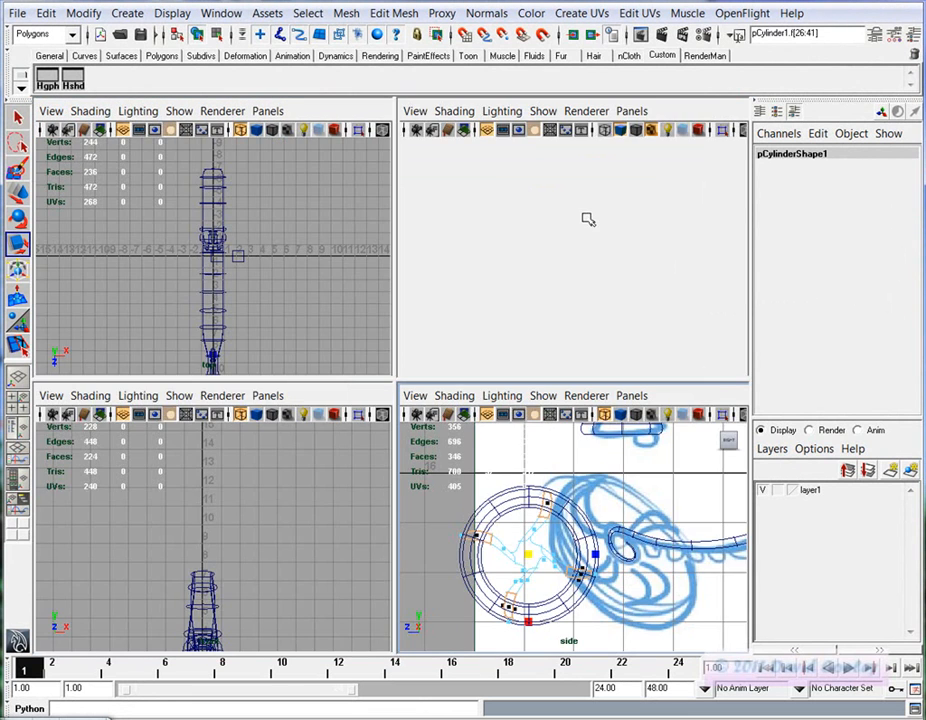
key("space")
left_click_drag(514, 391, 482, 366, "alt")
middle_click_drag(374, 460, 417, 414, "alt")
right_click_drag(417, 414, 614, 420, "alt")
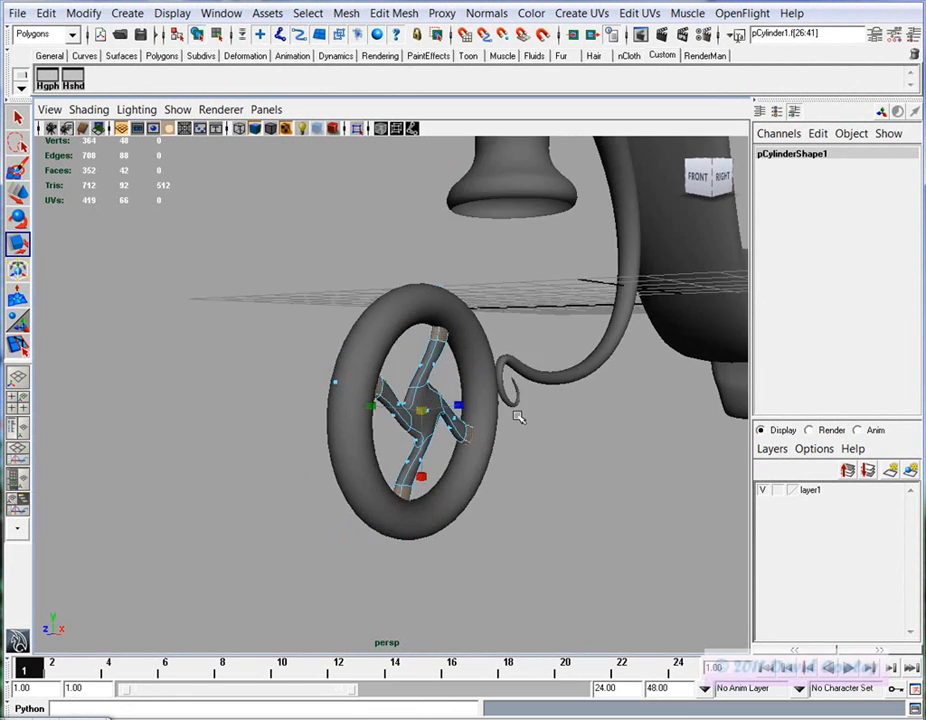
left_click_drag(440, 425, 420, 494, "alt")
middle_click_drag(419, 453, 431, 444, "alt")
left_click_drag(431, 444, 320, 260, "alt")
left_click(394, 13)
left_click(275, 69)
Offset the extruded spoke-end faces outward by about 0.601 along their local Z
middle_click_drag(382, 490, 386, 447, "alt")
right_click_drag(386, 447, 466, 486, "alt")
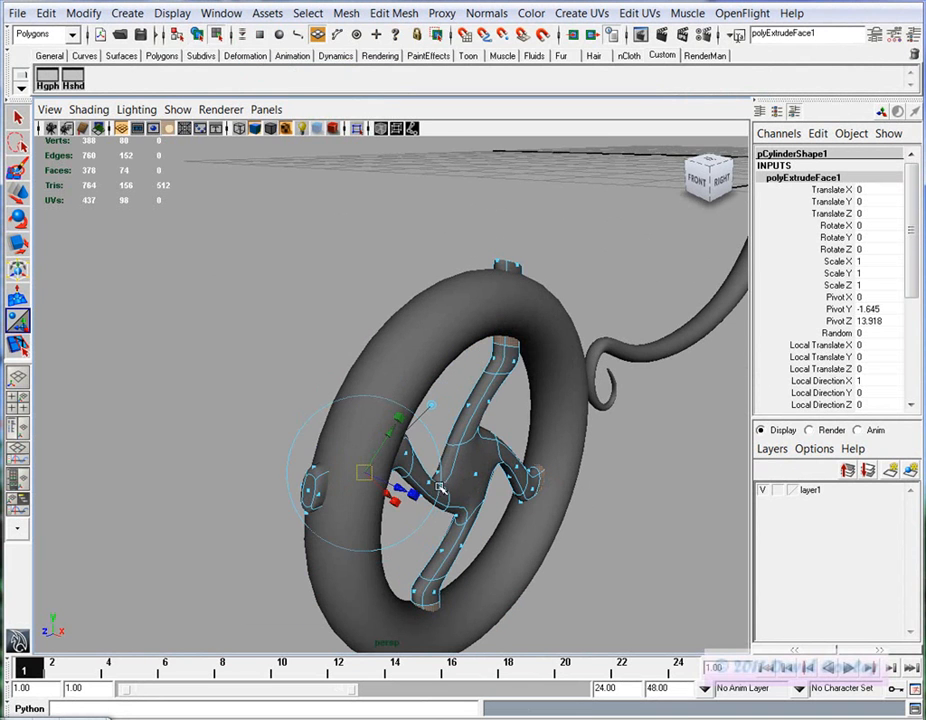
left_click_drag(399, 489, 508, 498)
left_click_drag(560, 565, 461, 490, "alt")
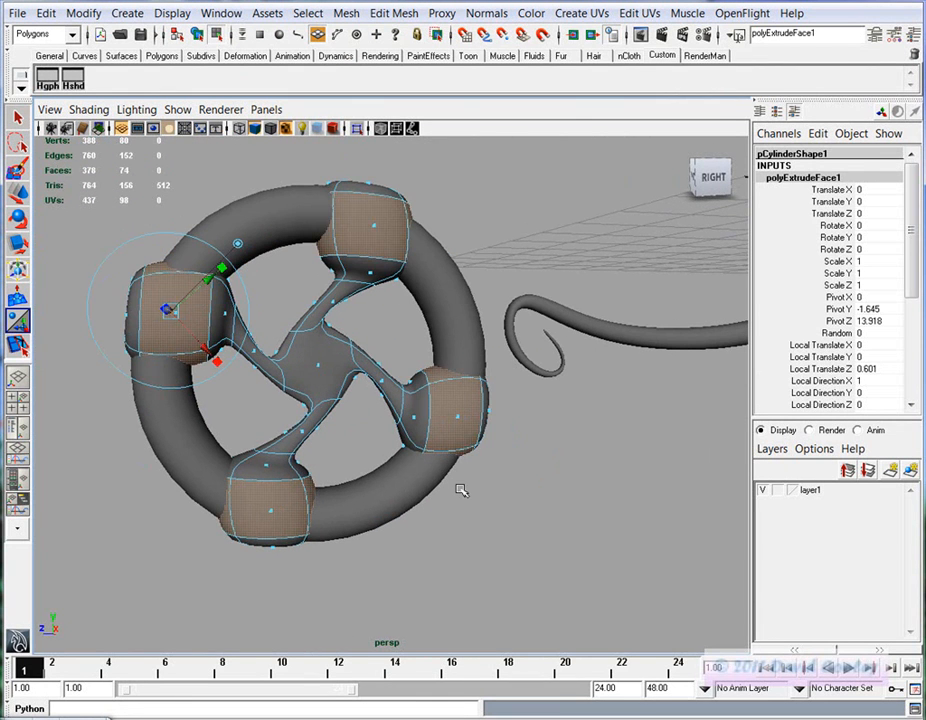
Select the rim torus in object mode and scale it uniformly to about 1.369
key("F8")
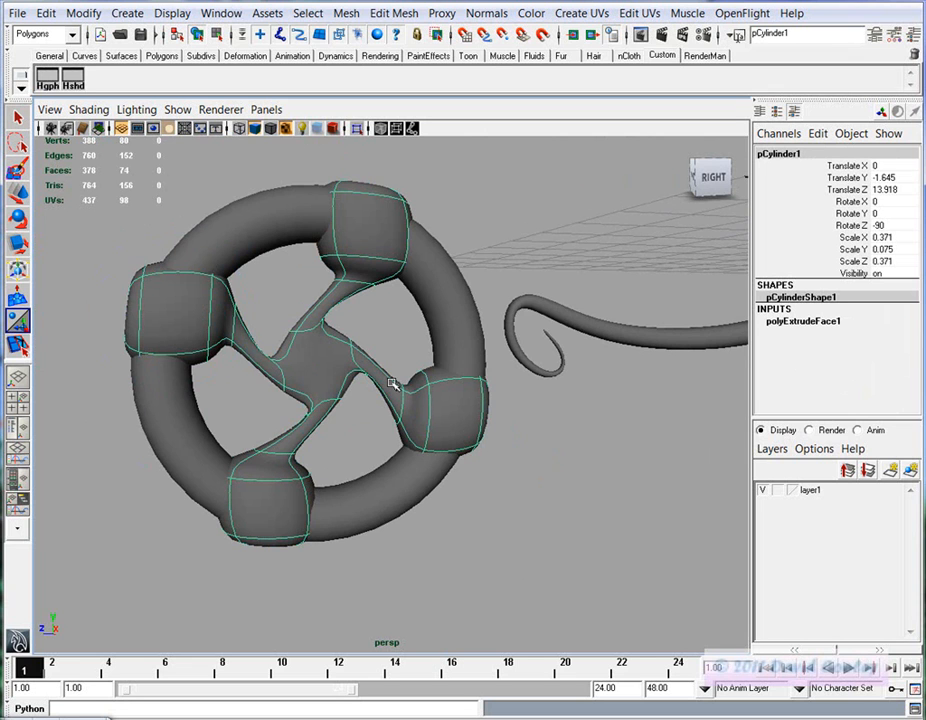
left_click(446, 291)
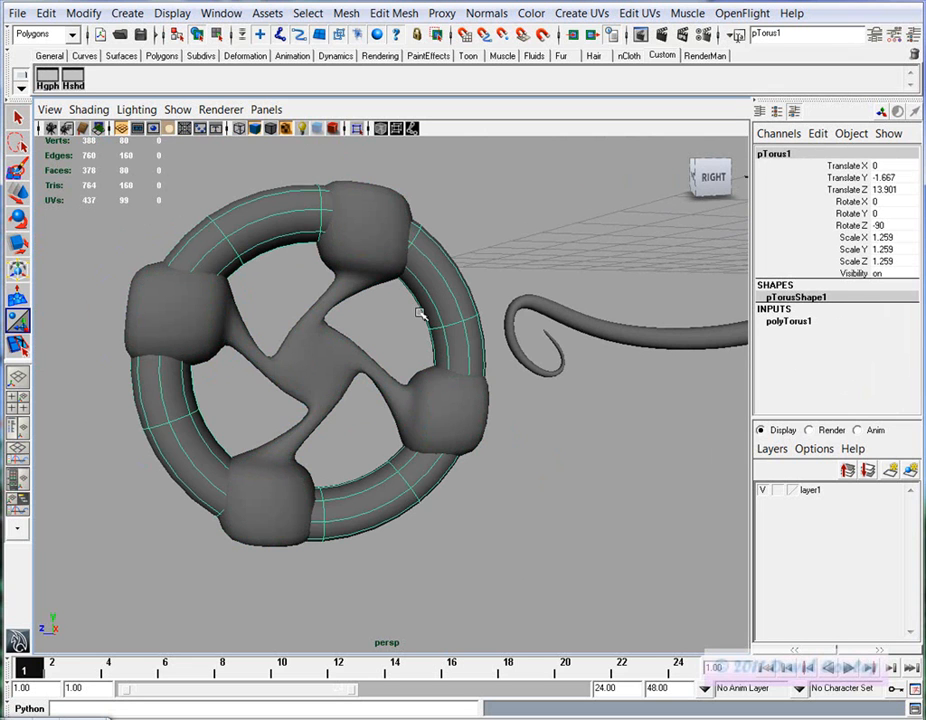
left_click(358, 353)
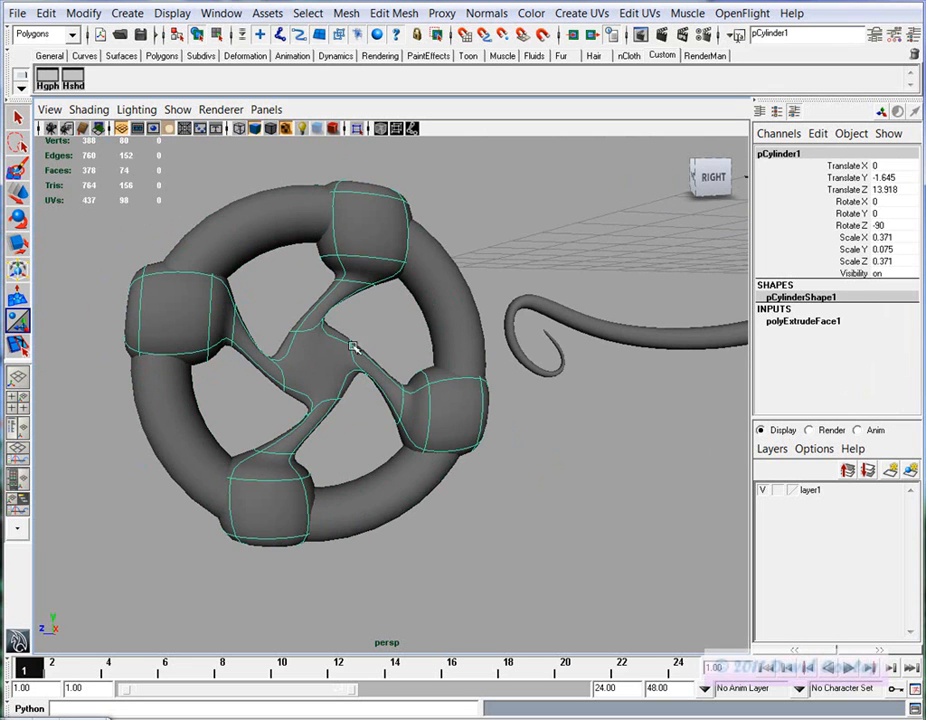
left_click_drag(362, 287, 322, 279, "alt")
left_click(321, 274)
left_click_drag(378, 349, 365, 351, "alt")
key("r")
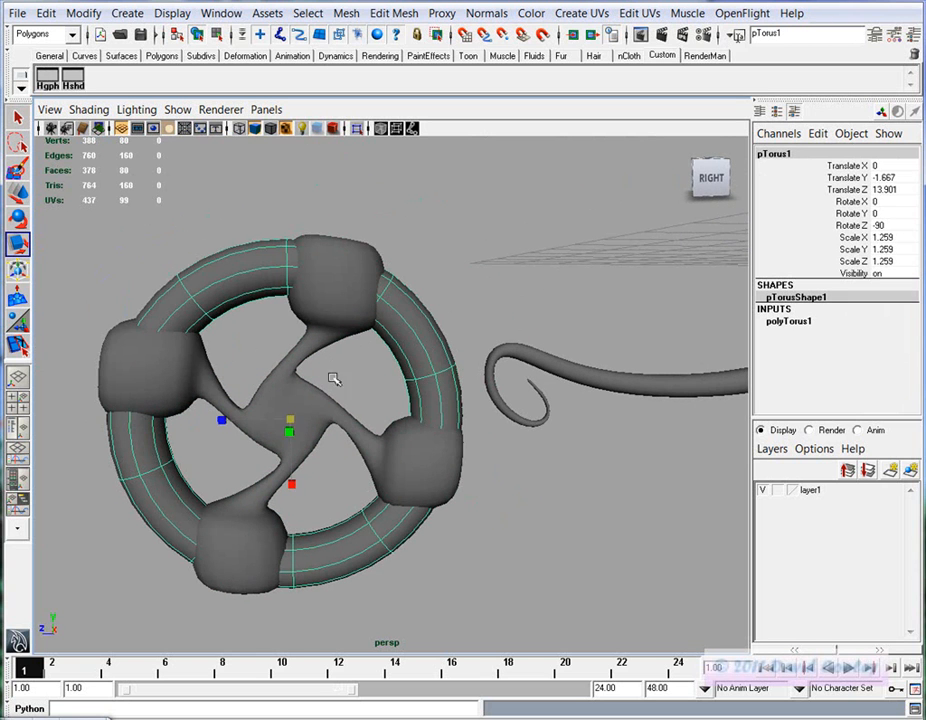
left_click_drag(303, 420, 315, 418)
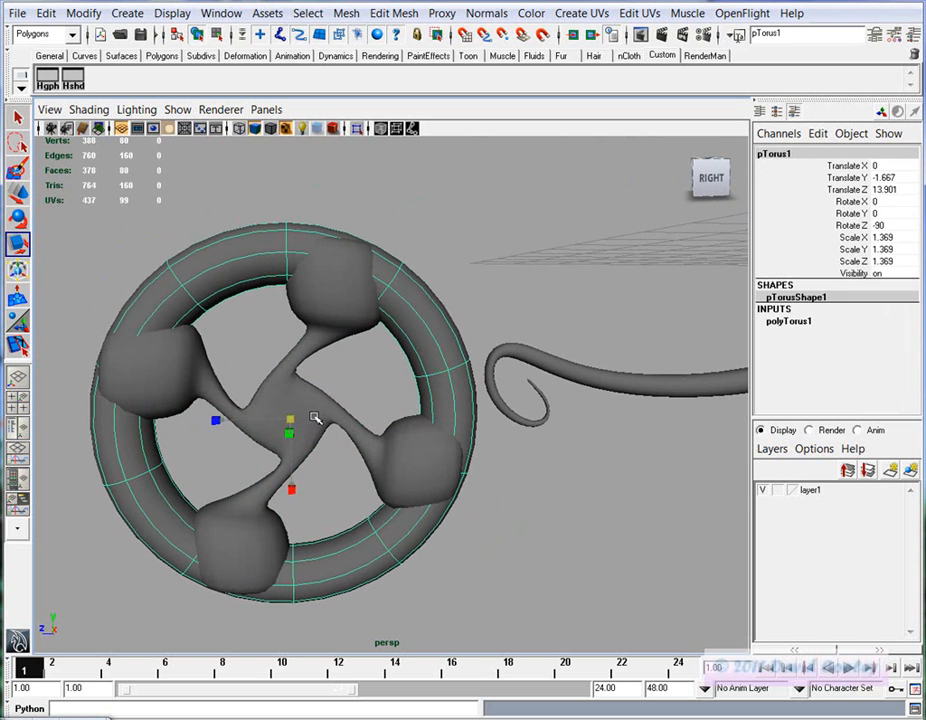
Undo the rim scaling and the outward offset of the spoke-end faces
key("ctrl+z")
key("ctrl+z")
key("ctrl+z")
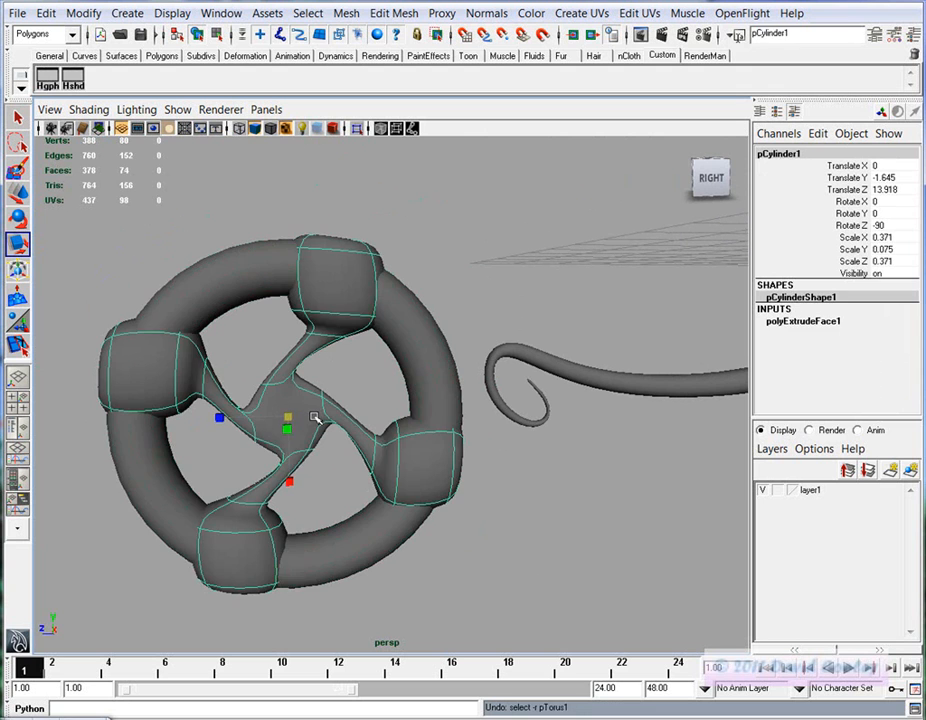
key("ctrl+z")
key("ctrl+z")
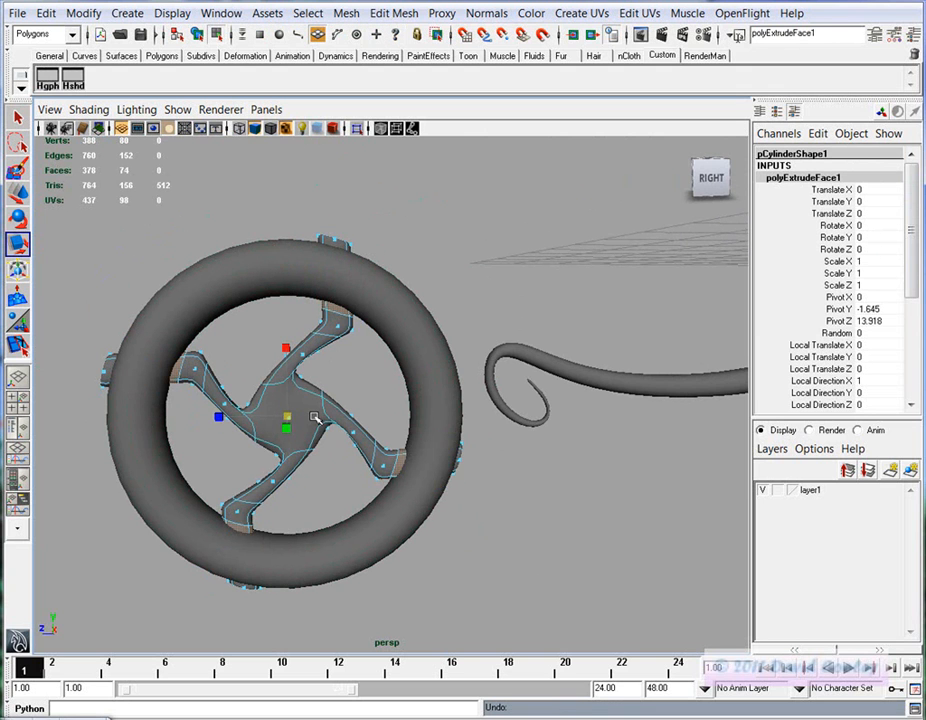
left_click(416, 360)
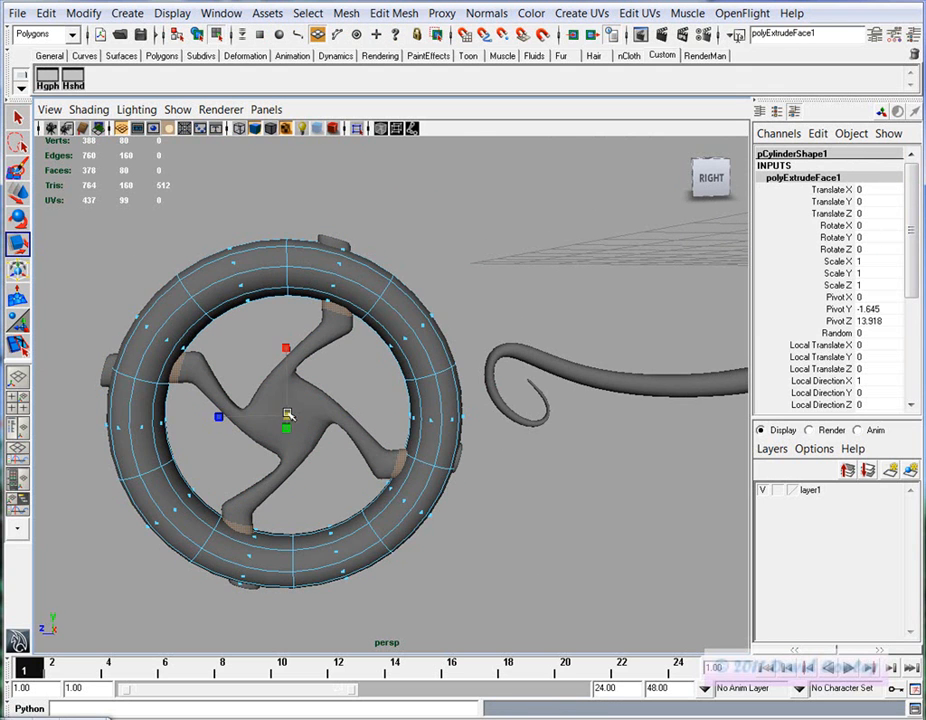
key("ctrl+z")
Select the rim torus and scale it uniformly to about 1.355 so it encloses the spoke ends
left_click(463, 304)
left_click(411, 318)
left_click_drag(290, 420, 316, 421)
left_click(587, 300)
Select the outermost centre edge loop of the rim torus, scale it slightly, and return to object mode with nothing selected
left_click_drag(394, 430, 360, 447, "alt")
left_click(501, 371)
left_click_drag(500, 372, 477, 474, "alt")
left_click_drag(366, 374, 351, 339, "alt")
right_click(348, 336)
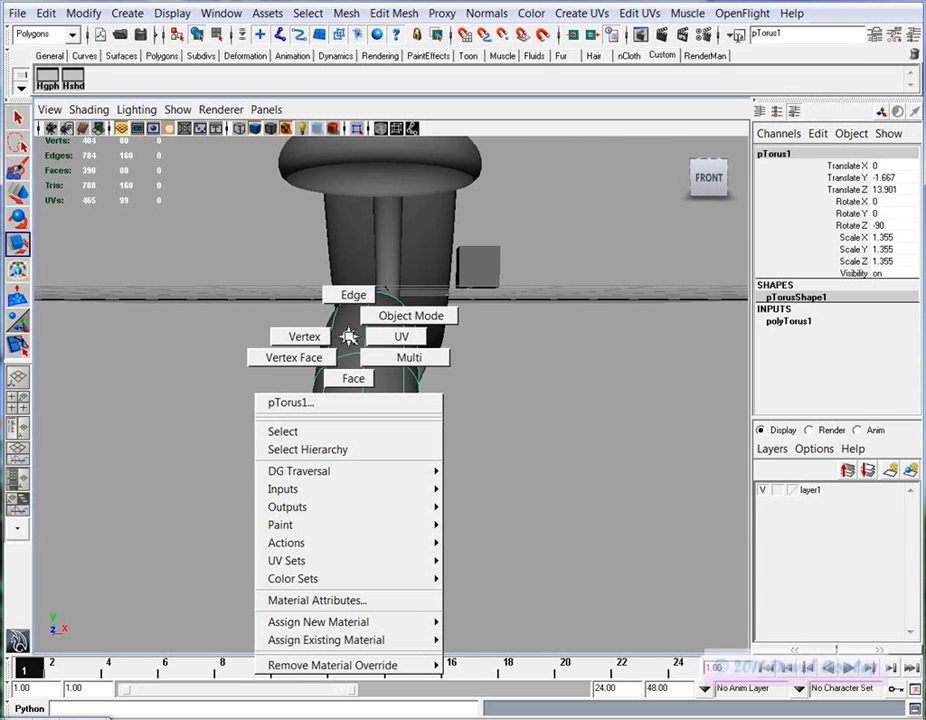
left_click(352, 296)
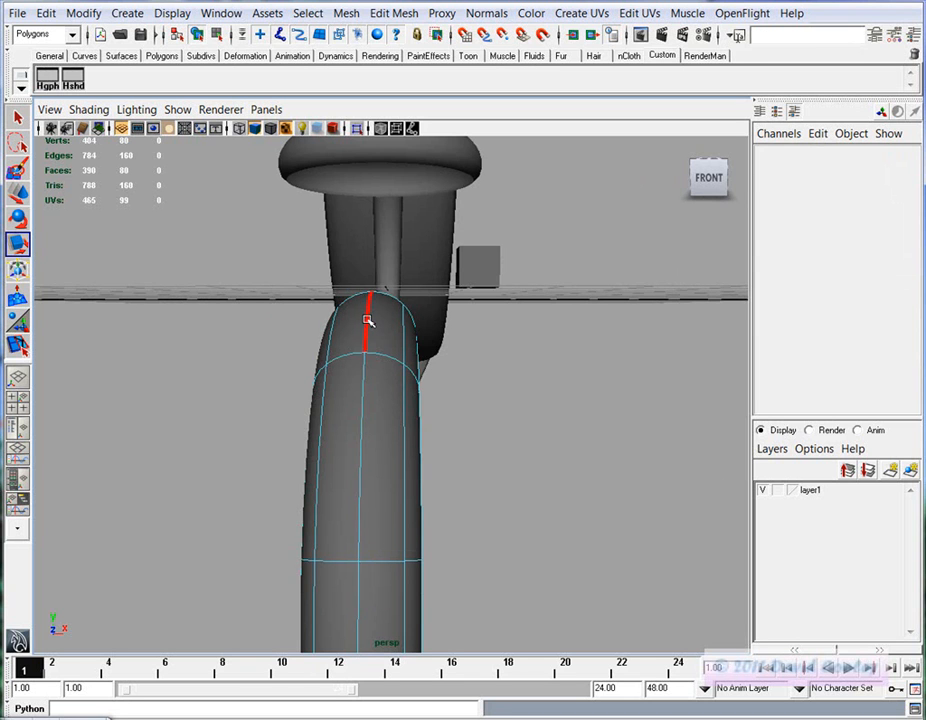
double_click(368, 320)
left_click_drag(400, 362, 429, 349, "alt")
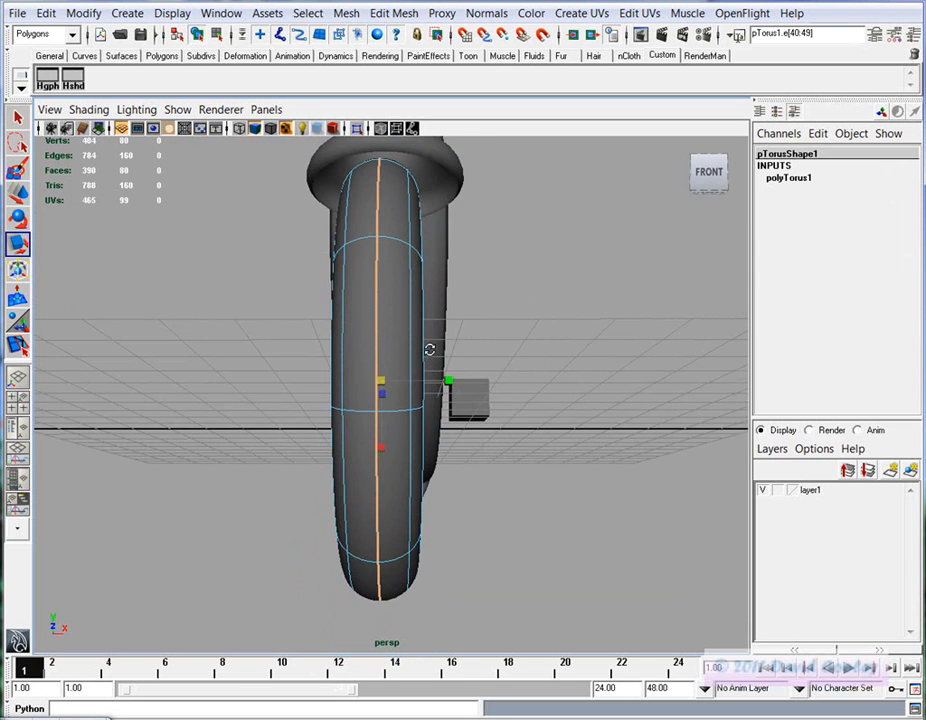
mouse_move(374, 378)
left_mouse_down()
mouse_move(360, 379)
mouse_move(375, 380)
left_mouse_up()
left_click_drag(584, 454, 523, 463, "alt")
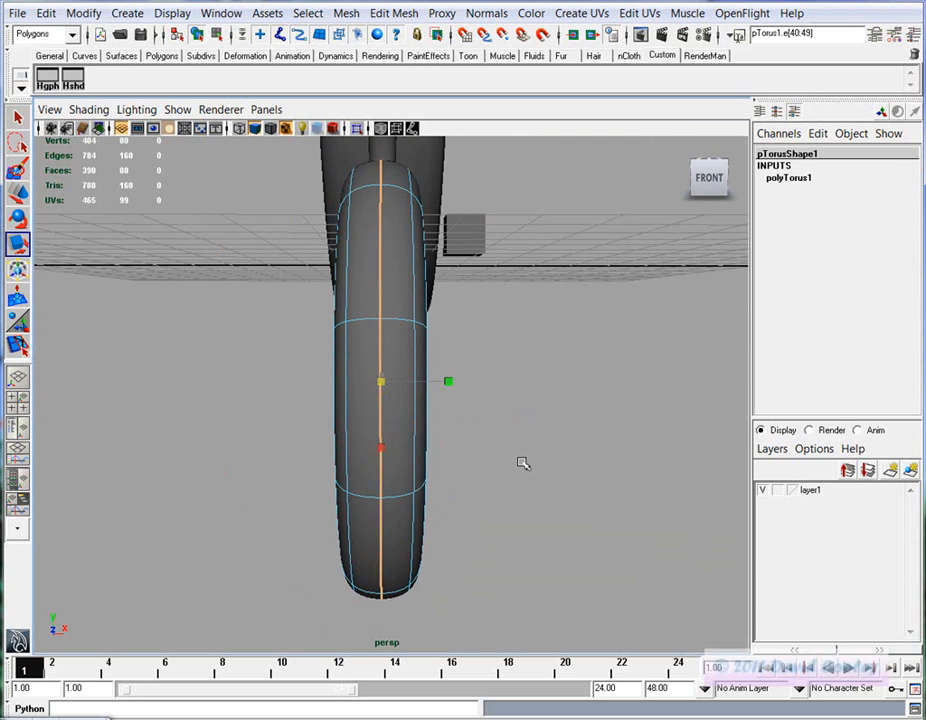
left_click(566, 498)
left_click_drag(566, 498, 476, 502, "alt")
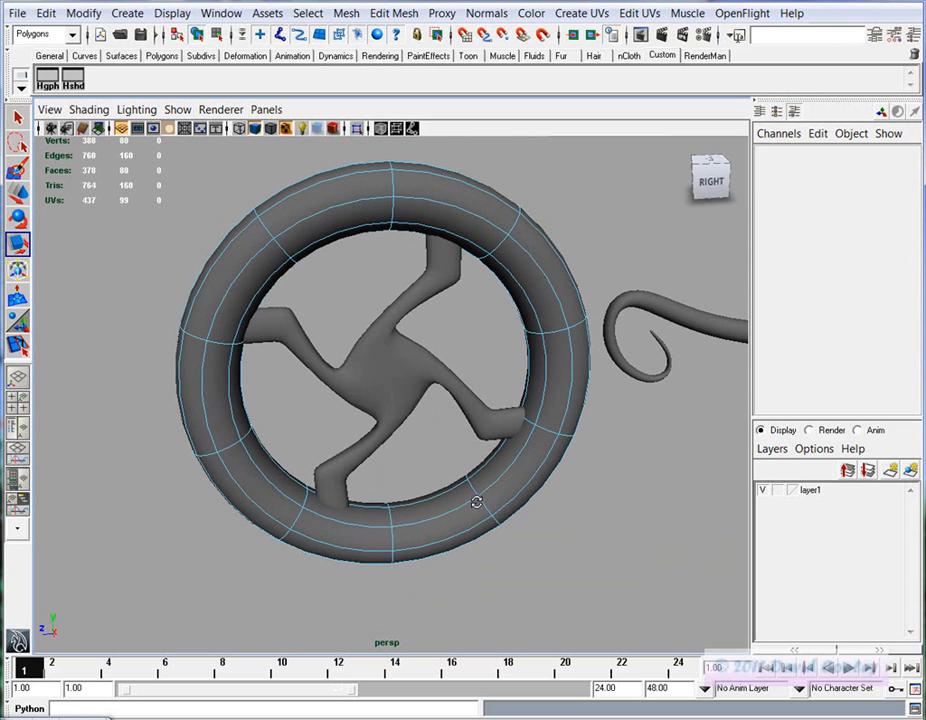
key("F8")
key("F8")
left_click(578, 529)
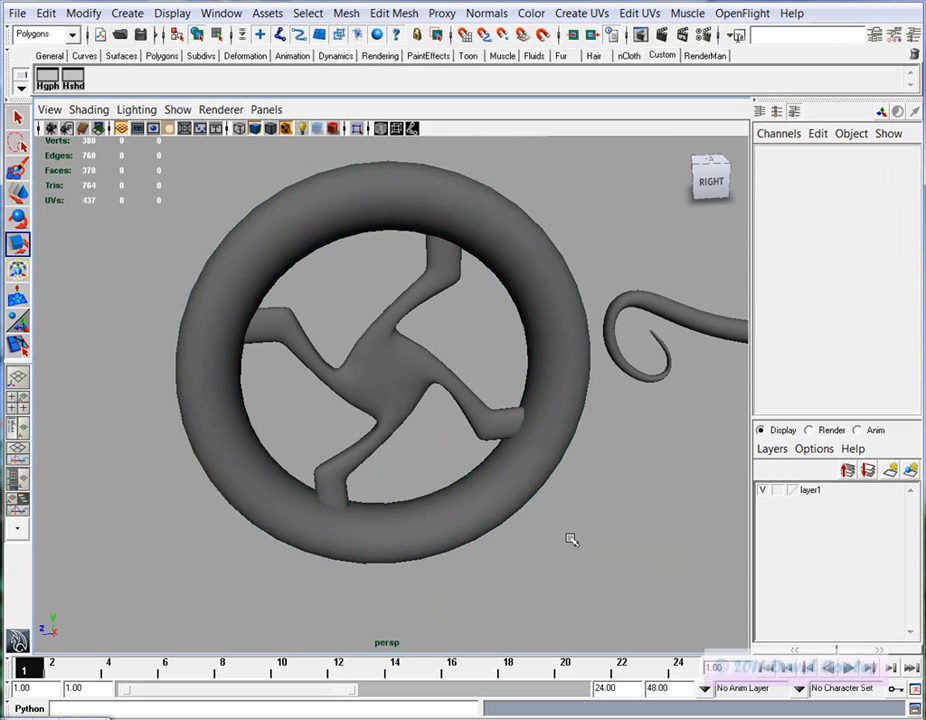
Create a polygon cylinder and move it over the wheel's hub
left_click_drag(578, 529, 580, 545, "alt")
right_click_drag(581, 545, 384, 470, "alt")
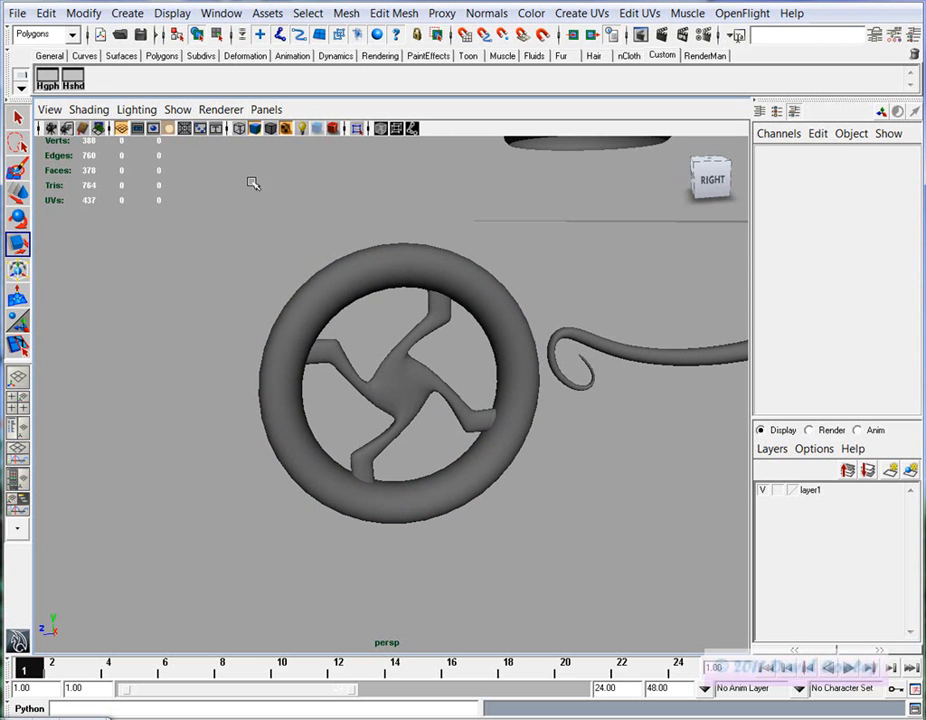
left_click(127, 13)
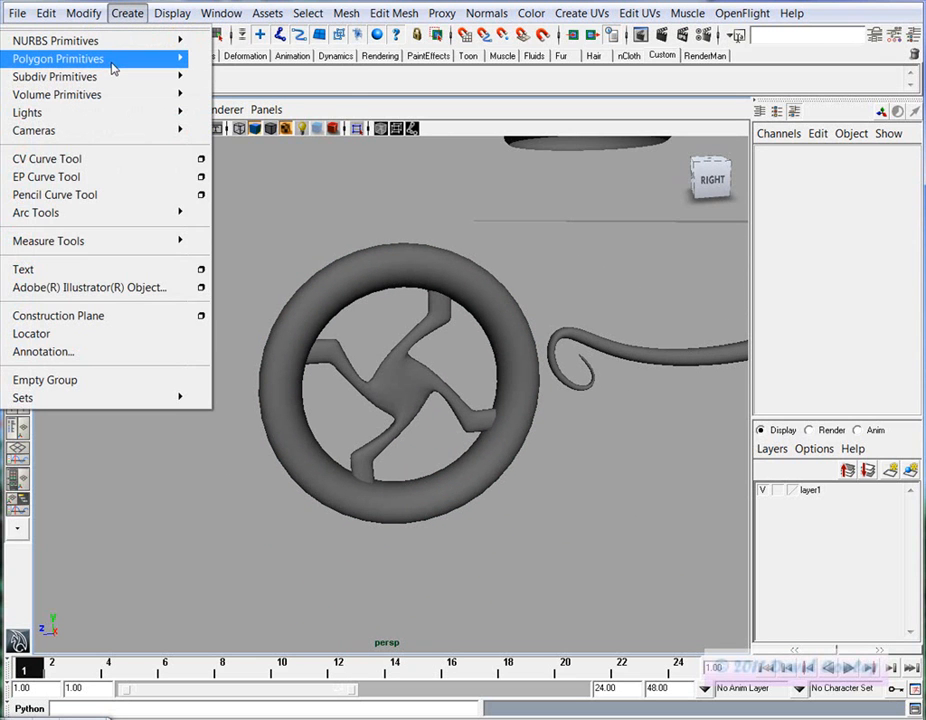
mouse_move(114, 62)
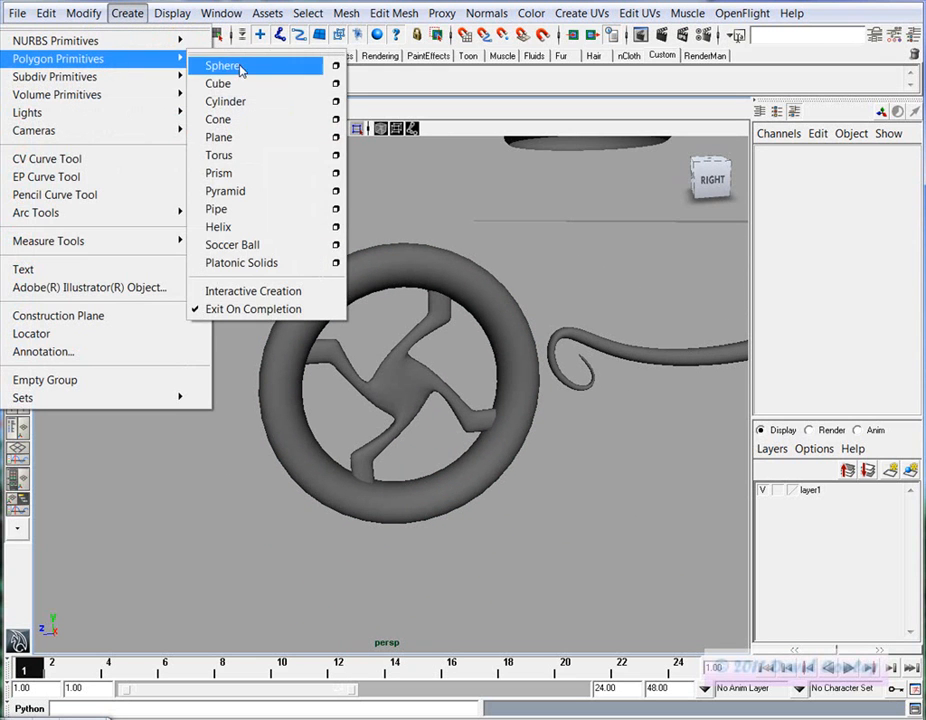
left_click(298, 101)
middle_click_drag(503, 362, 418, 444)
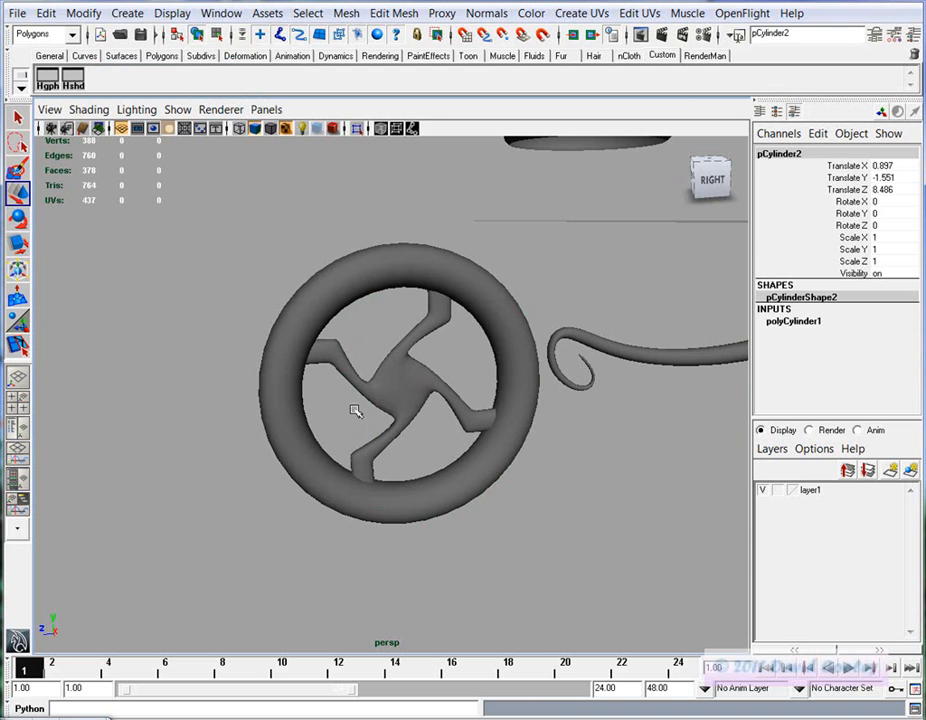
right_click_drag(410, 401, 435, 423, "alt")
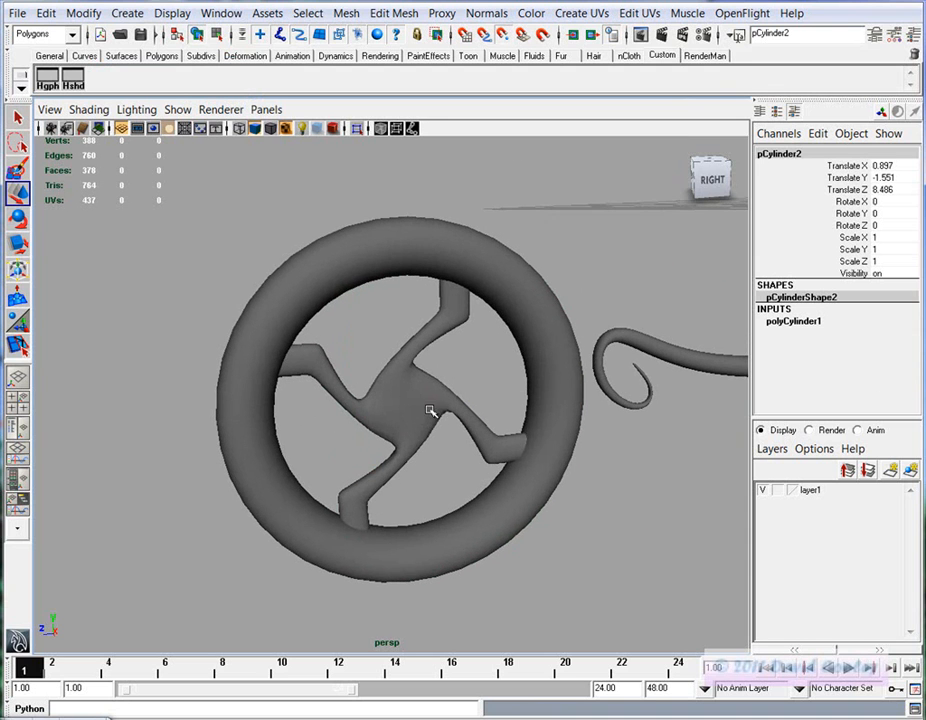
mouse_move(428, 430)
middle_mouse_down()
mouse_move(393, 397)
mouse_move(420, 413)
middle_mouse_up()
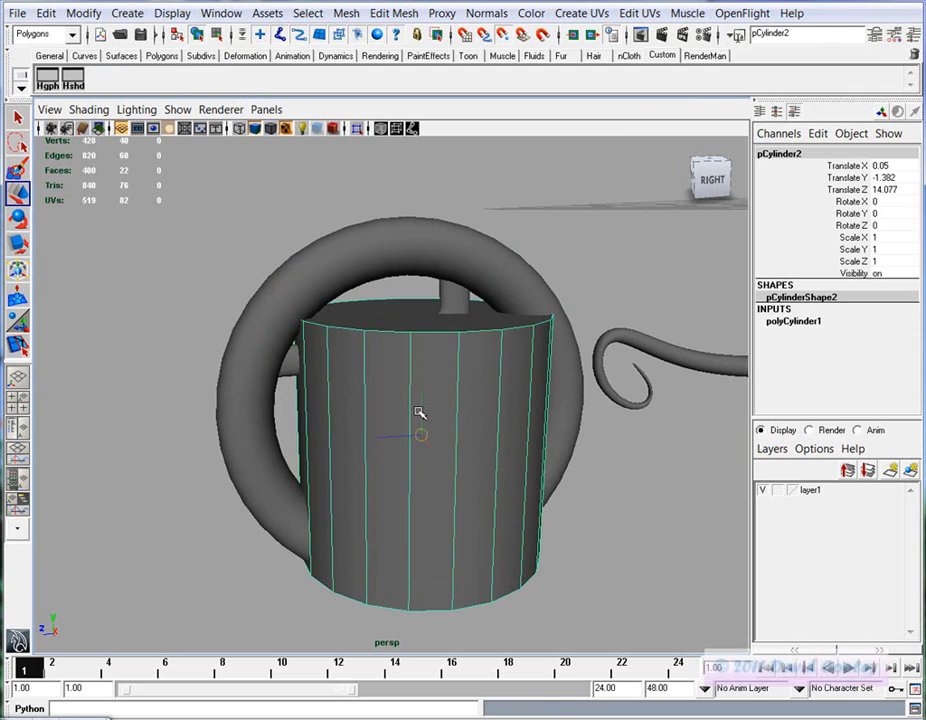
Set the new cylinder's Z rotation to -90 so its axis runs through the wheel
key("e")
left_click_drag(427, 382, 438, 465)
key("r")
double_click(877, 228)
type("-90")
key("Return")
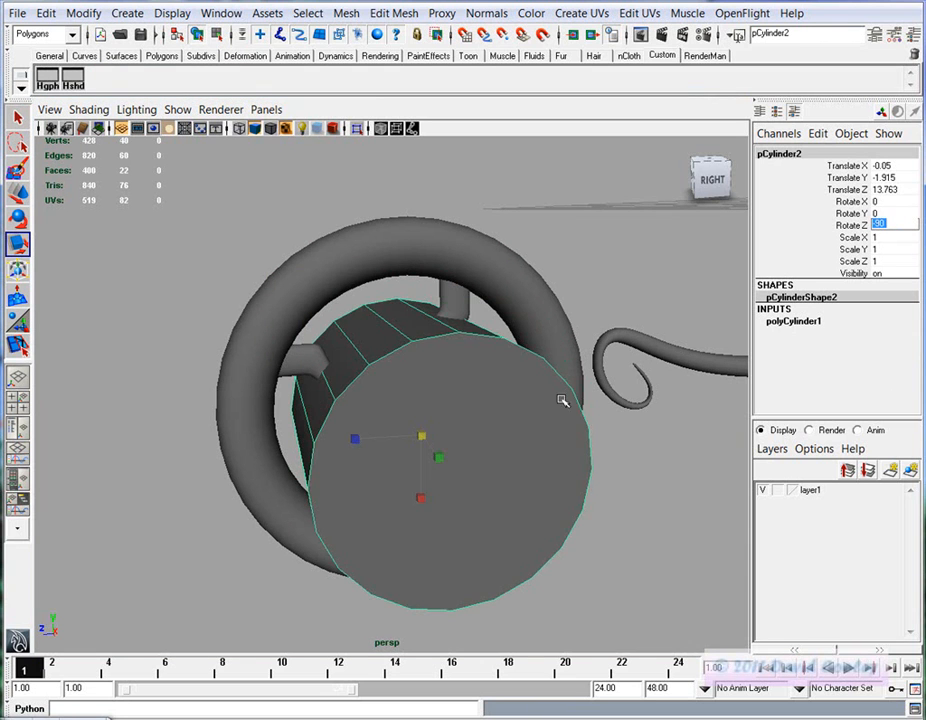
Scale the cylinder uniformly to about 0.108 and place it at the left spoke's bend in the side view
left_click_drag(424, 437, 258, 436)
key("space")
key("space")
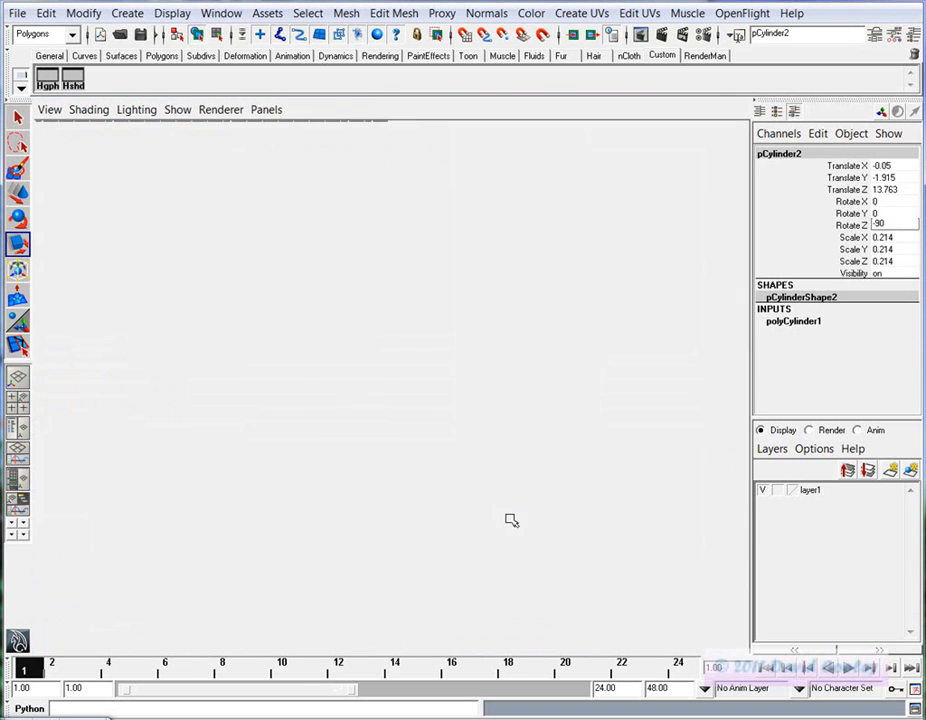
key("w")
middle_click_drag(287, 484, 360, 442, "alt")
right_click_drag(360, 442, 391, 468, "alt")
key("r")
left_click_drag(388, 427, 400, 452)
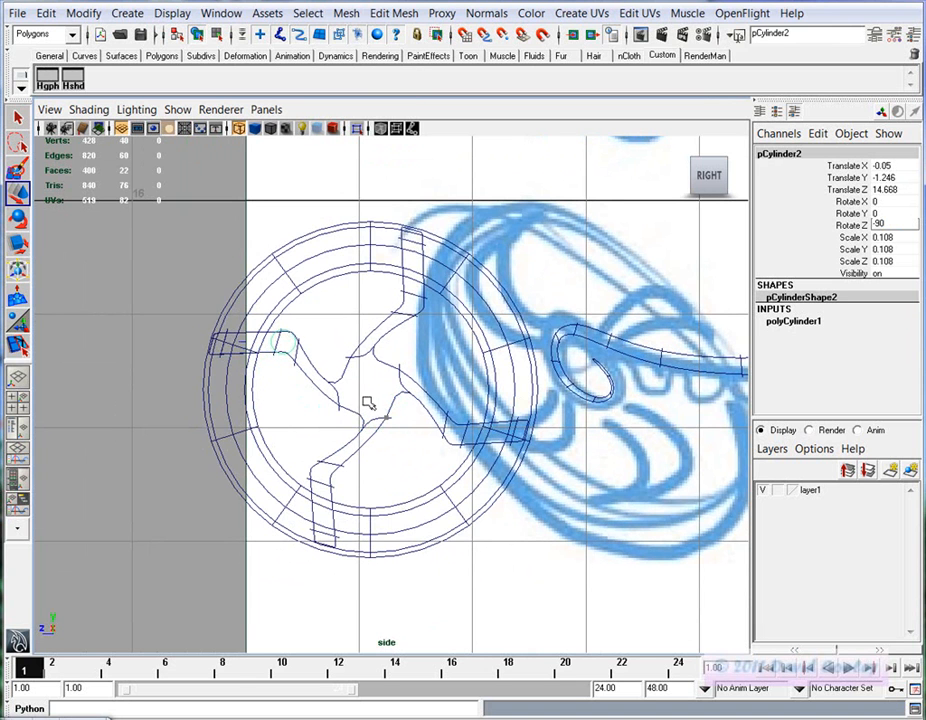
Scale the spoke cylinder to about 0.158 along Y and 0.078 along X and Z so it pokes through the spoke
key("space")
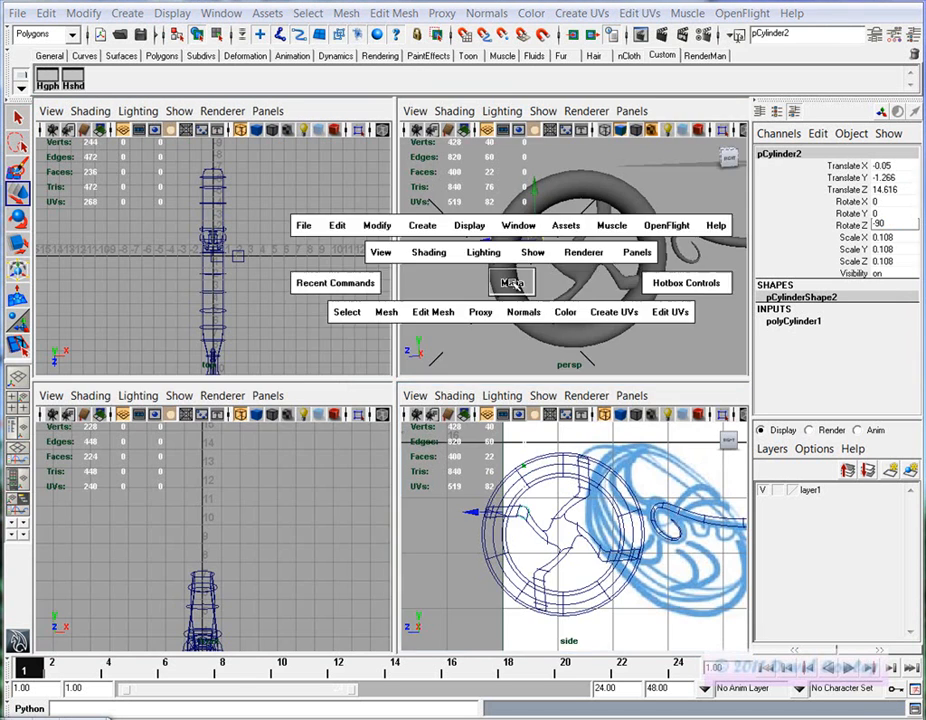
key("space")
left_click_drag(375, 450, 391, 466, "alt")
key("r")
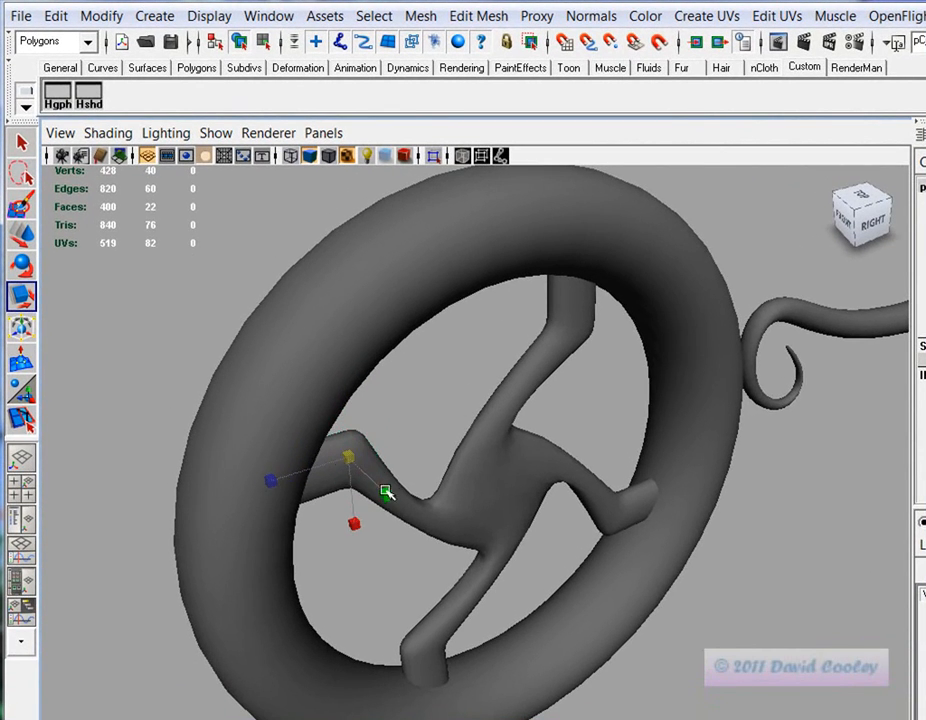
key("e")
left_click_drag(424, 533, 214, 553, "alt")
key("space")
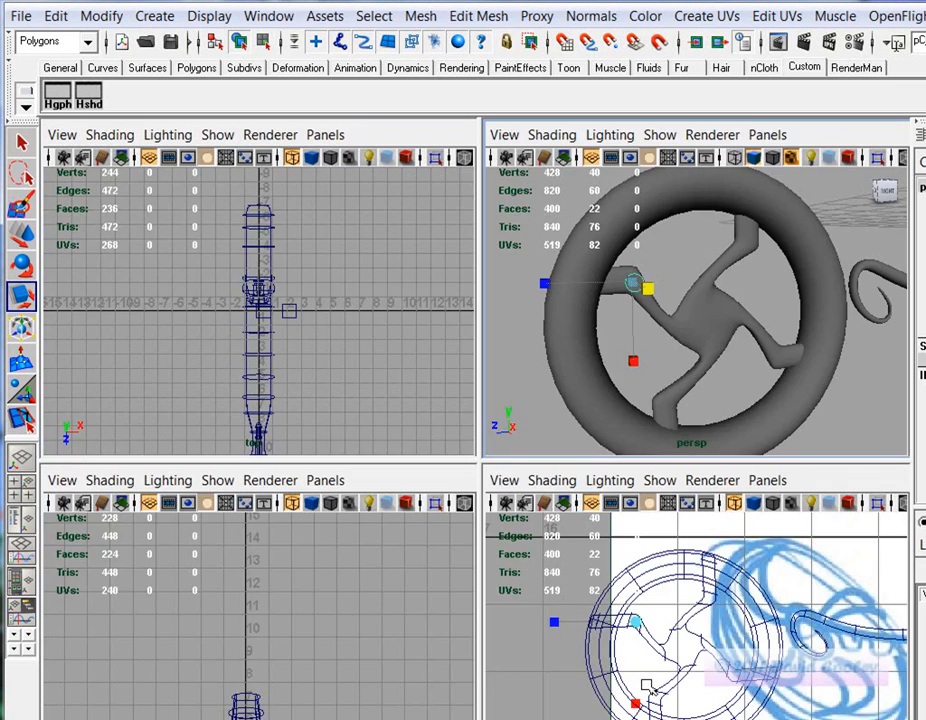
Duplicate the cylinder onto the bends of the other three spokes in the side view, using shaded display
key("space")
key("w")
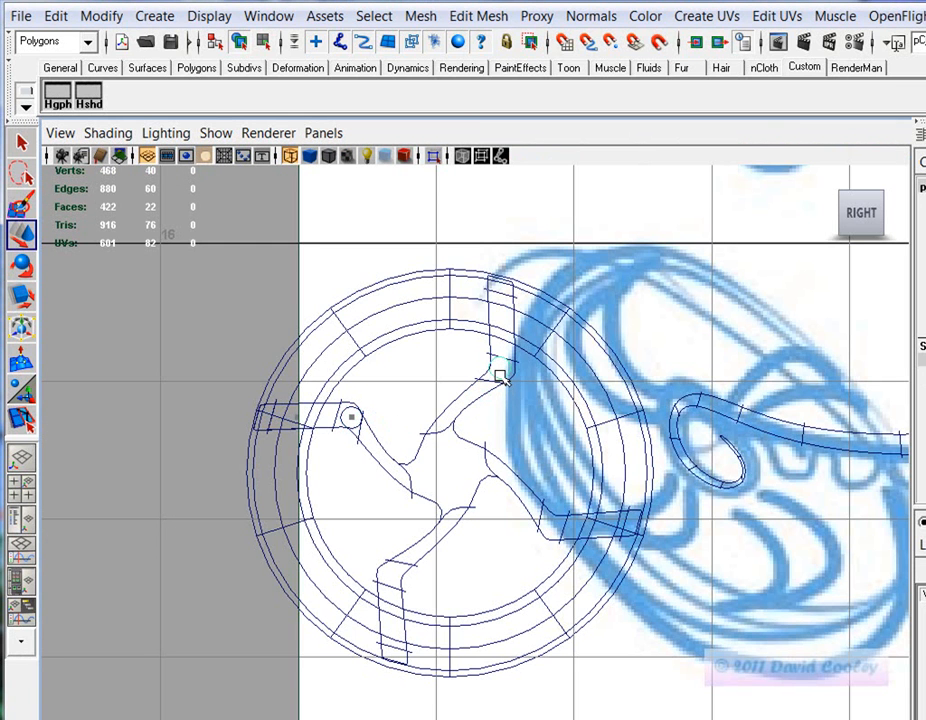
left_click(104, 136)
left_click(104, 136)
key("5")
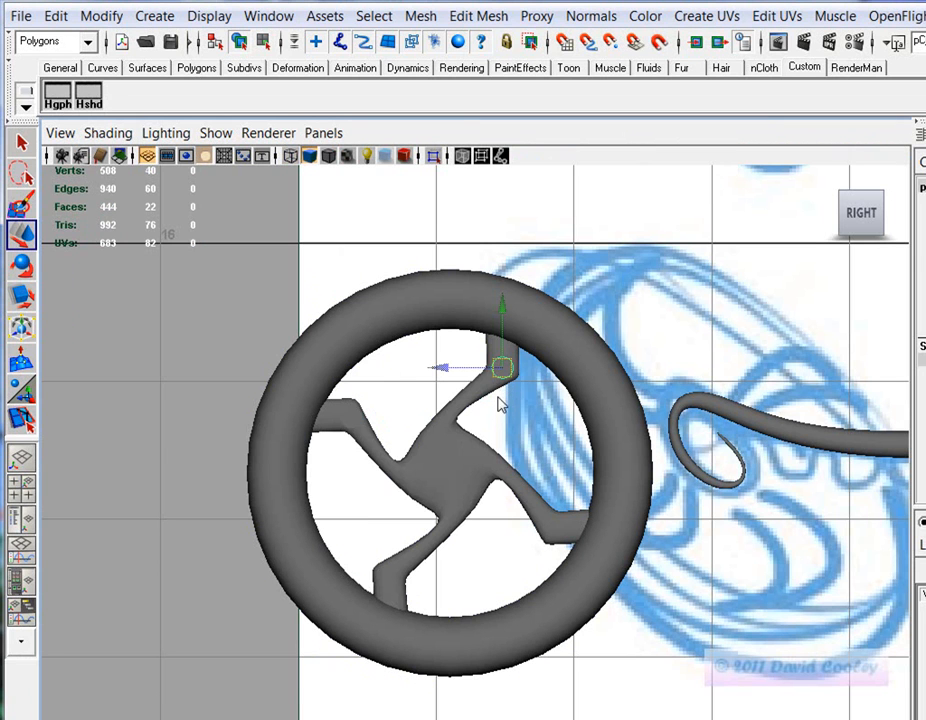
left_click(570, 521)
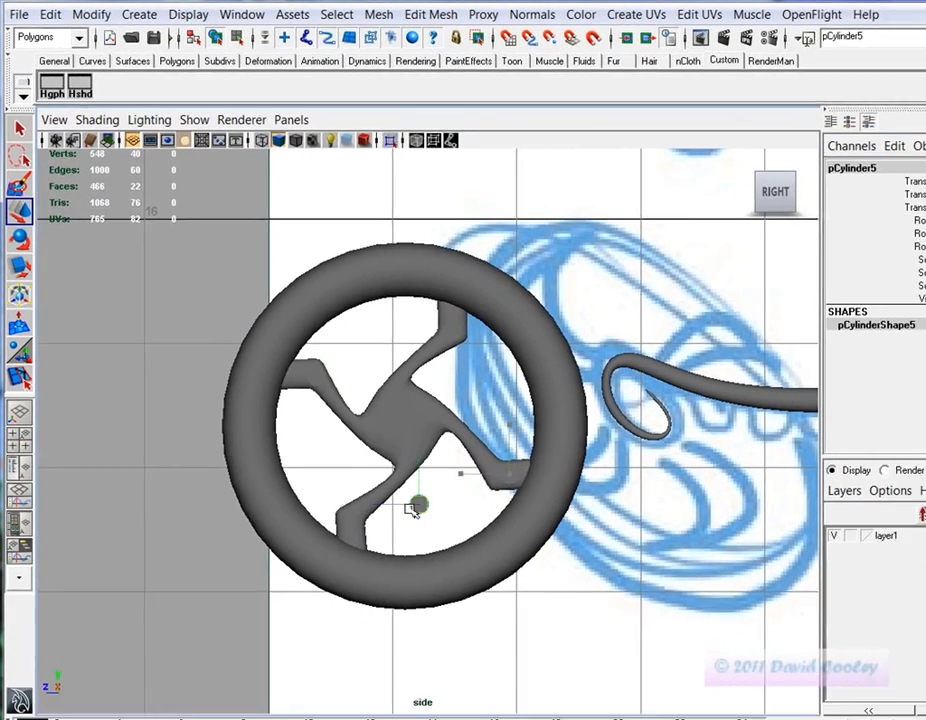
left_click(402, 582)
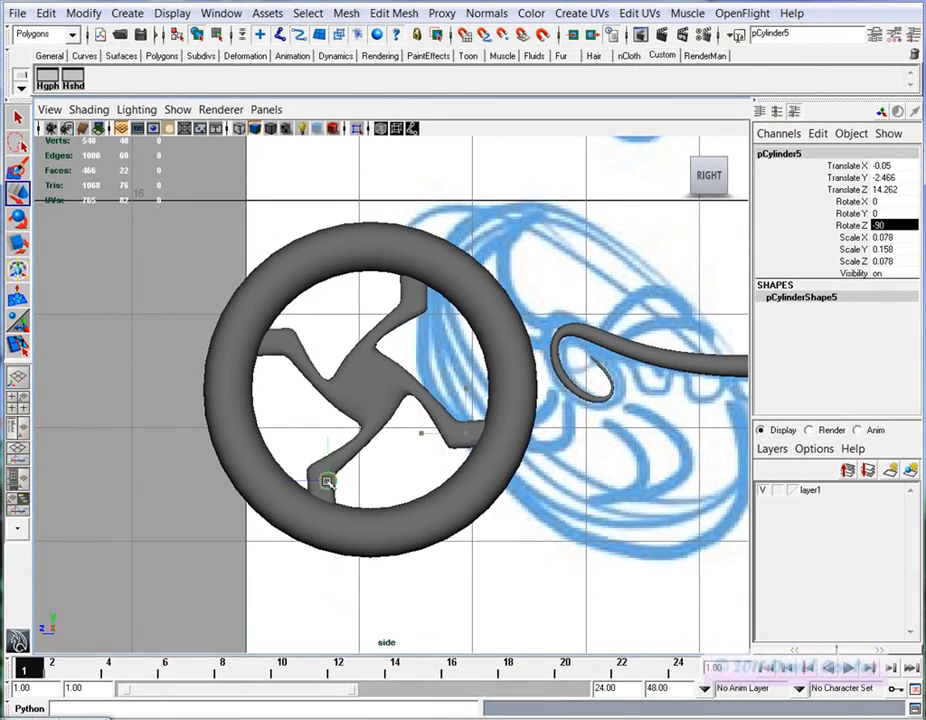
Duplicate the upper spoke's cylinder and move the copy to the centre of the wheel's hub
key("space")
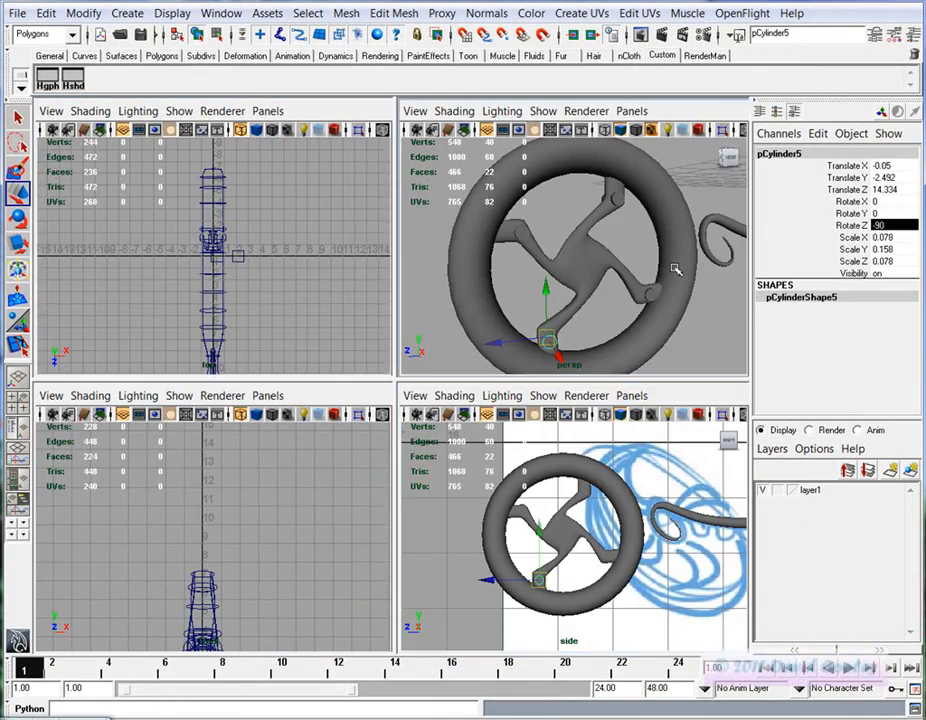
key("space")
left_click_drag(500, 453, 588, 508, "alt")
left_click(588, 510)
left_click_drag(515, 360, 508, 269, "alt")
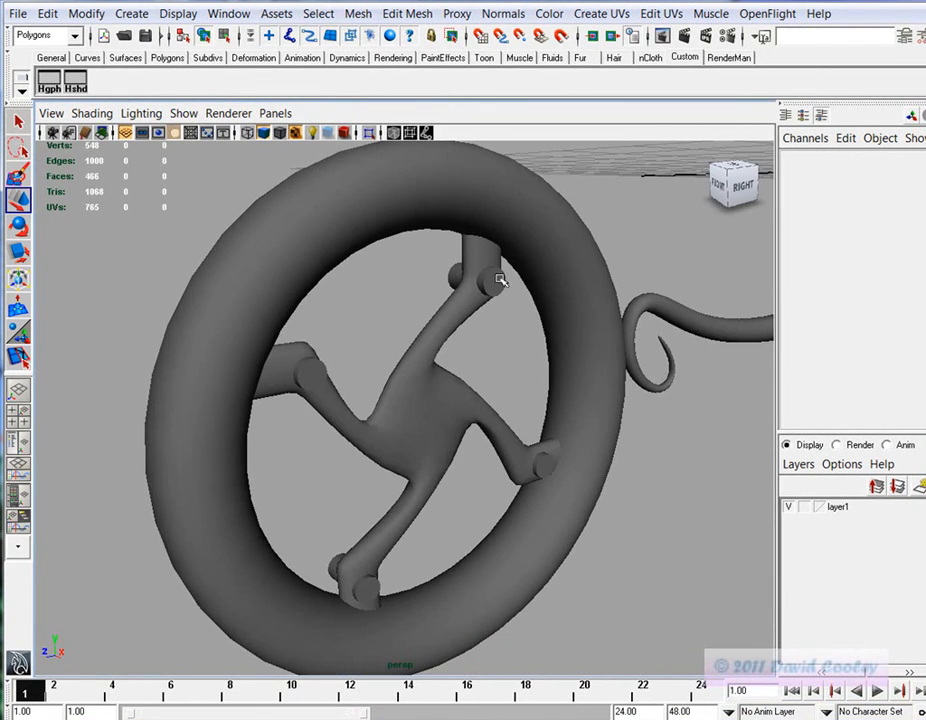
left_click(500, 272)
left_click_drag(481, 449, 444, 440, "alt")
key("space")
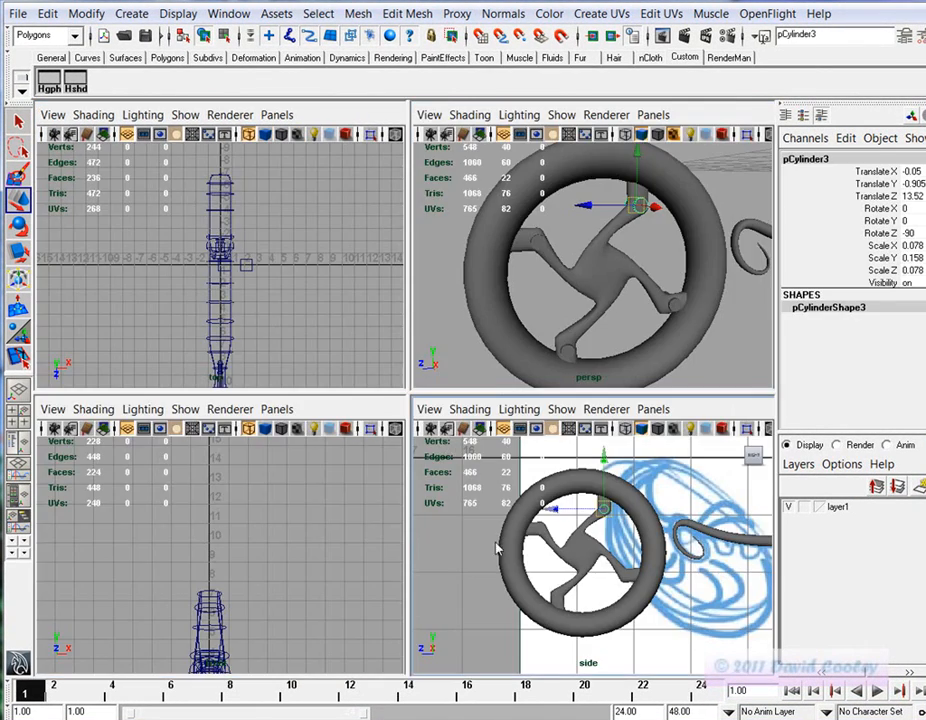
left_click_drag(603, 509, 579, 552)
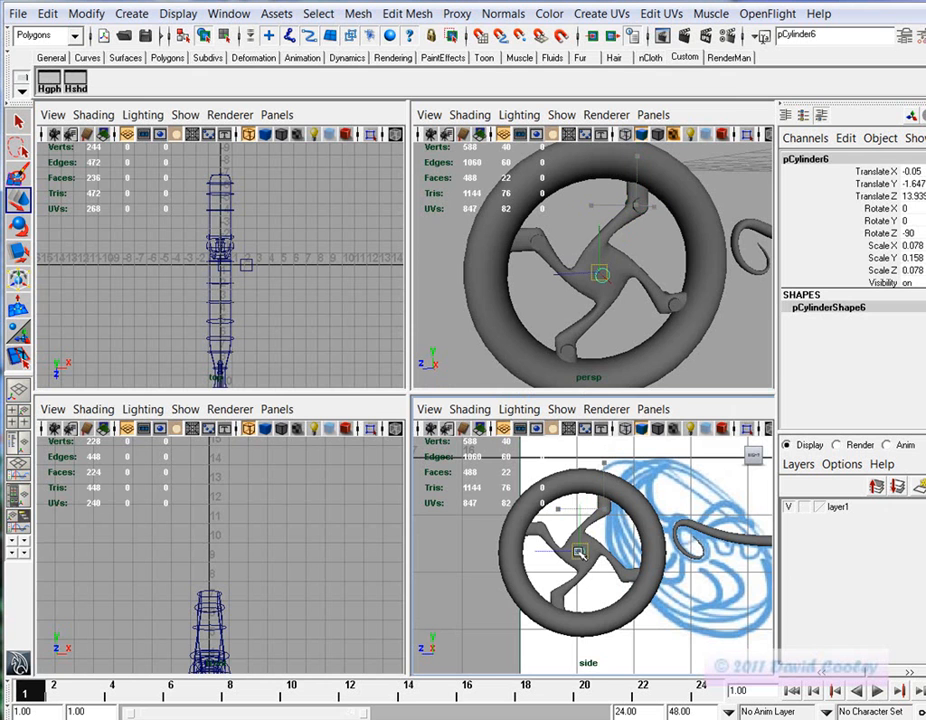
Centre the copied cylinder on the hub and enlarge it so it protrudes from both sides
key("space")
right_click_drag(552, 579, 800, 500, "alt")
middle_click_drag(391, 421, 475, 434, "alt")
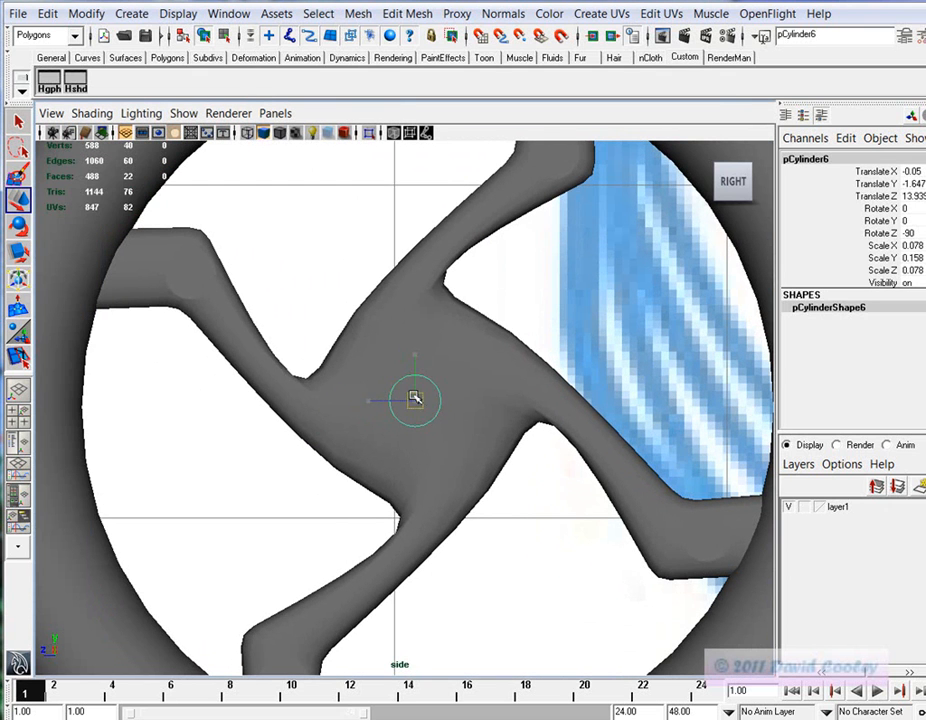
key("space")
key("space")
left_click_drag(397, 451, 492, 461, "alt")
Select both end faces of the hub cylinder and extrude them inward to smaller inset faces
right_click_drag(438, 420, 442, 460)
left_click_drag(463, 459, 412, 457, "alt")
left_click(448, 430)
left_click_drag(317, 451, 410, 450, "alt")
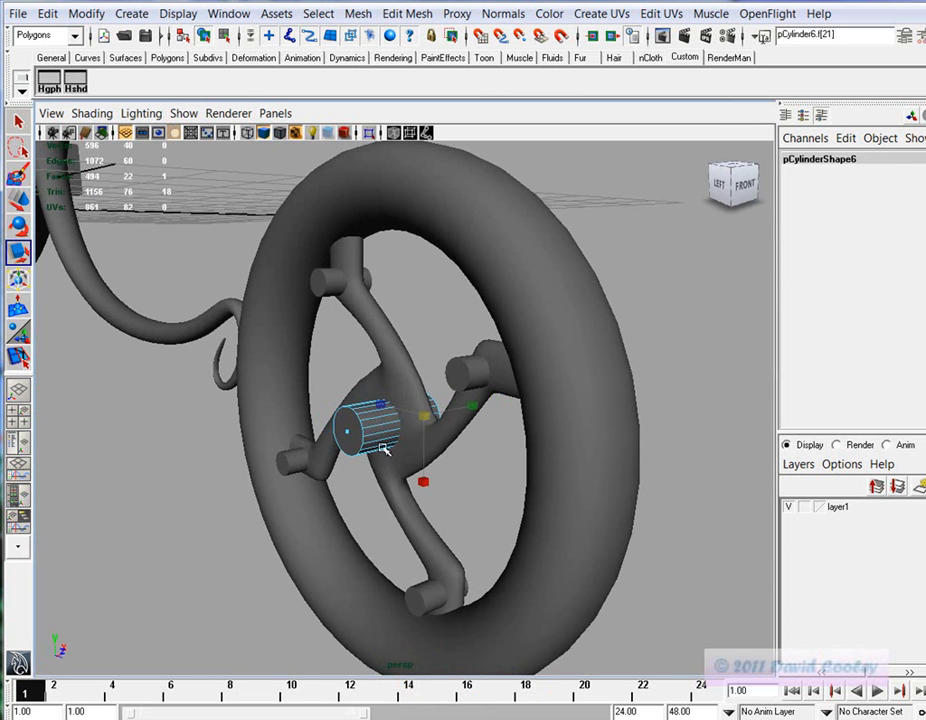
left_click(348, 433, "shift")
left_click(417, 15)
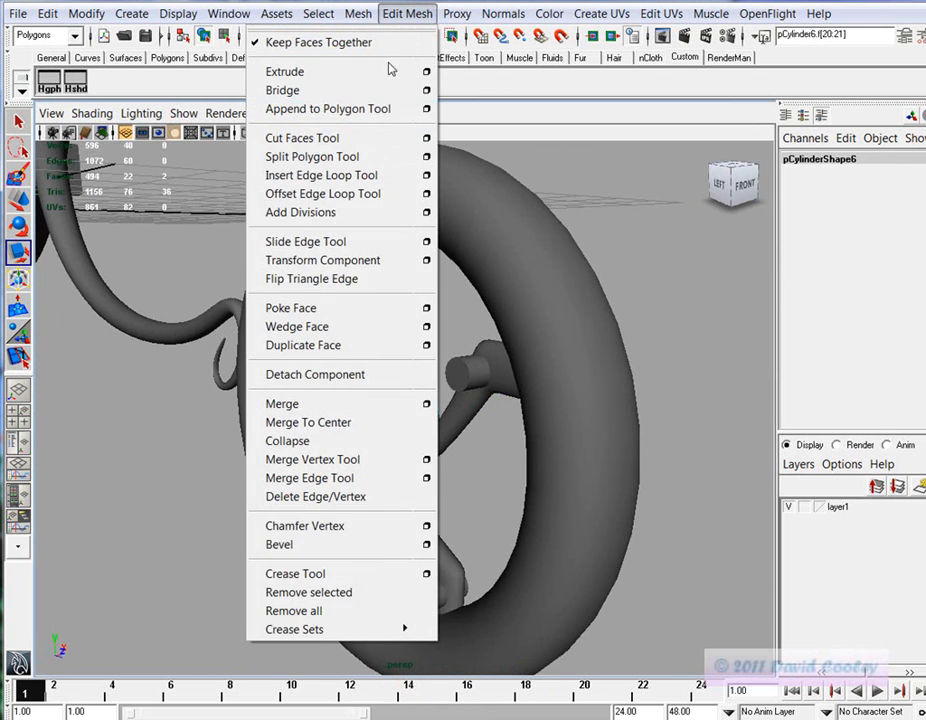
left_click(288, 72)
left_click_drag(440, 347, 440, 422, "alt")
left_click_drag(351, 460, 408, 455, "alt")
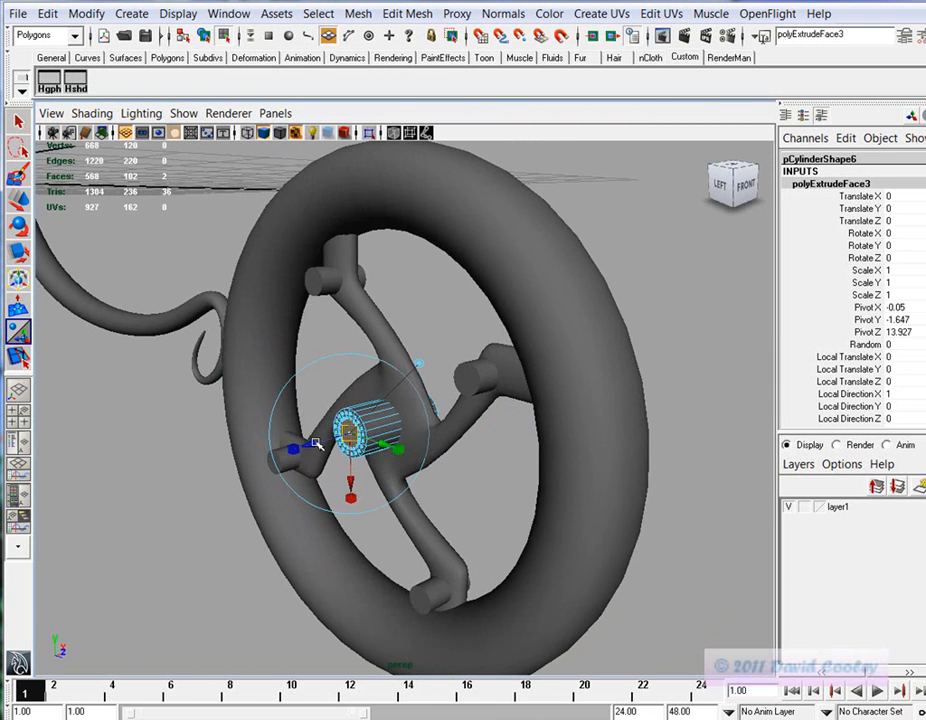
Extrude the inset faces outward into narrow necks and flare them into wider caps about 0.114 thick along local Z
left_click(286, 457)
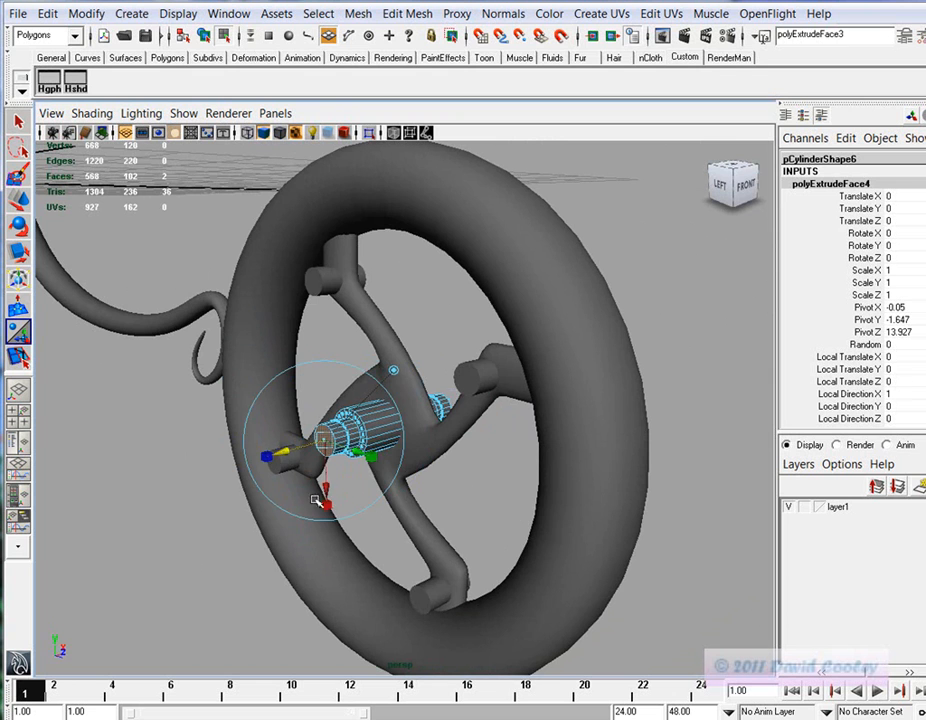
key("ctrl+e")
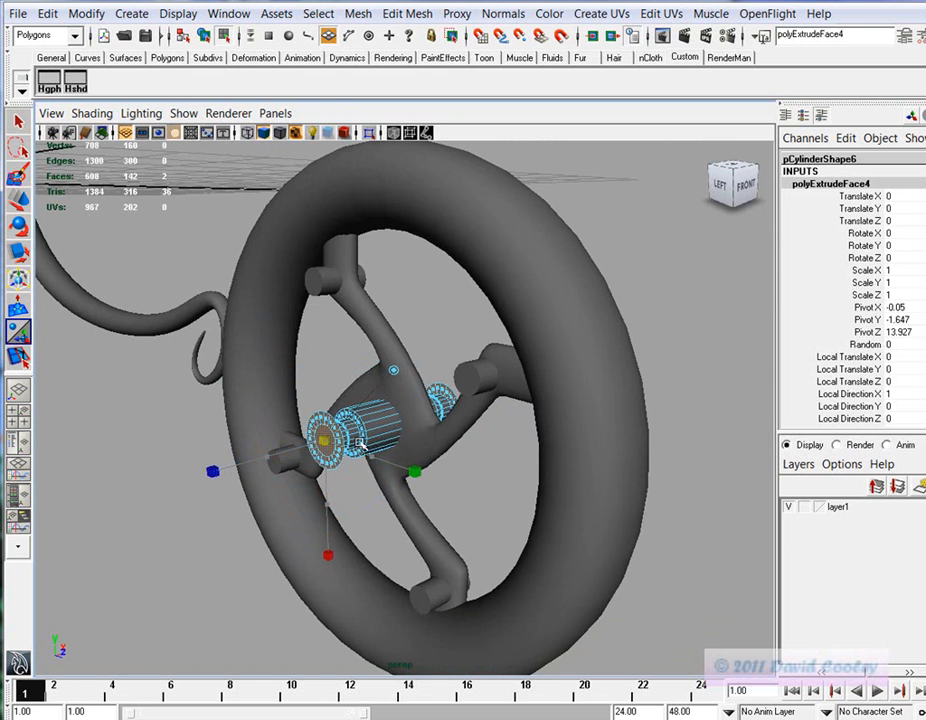
left_click_drag(289, 454, 270, 458)
left_click_drag(430, 485, 320, 515, "alt")
left_click_drag(568, 540, 511, 494, "alt")
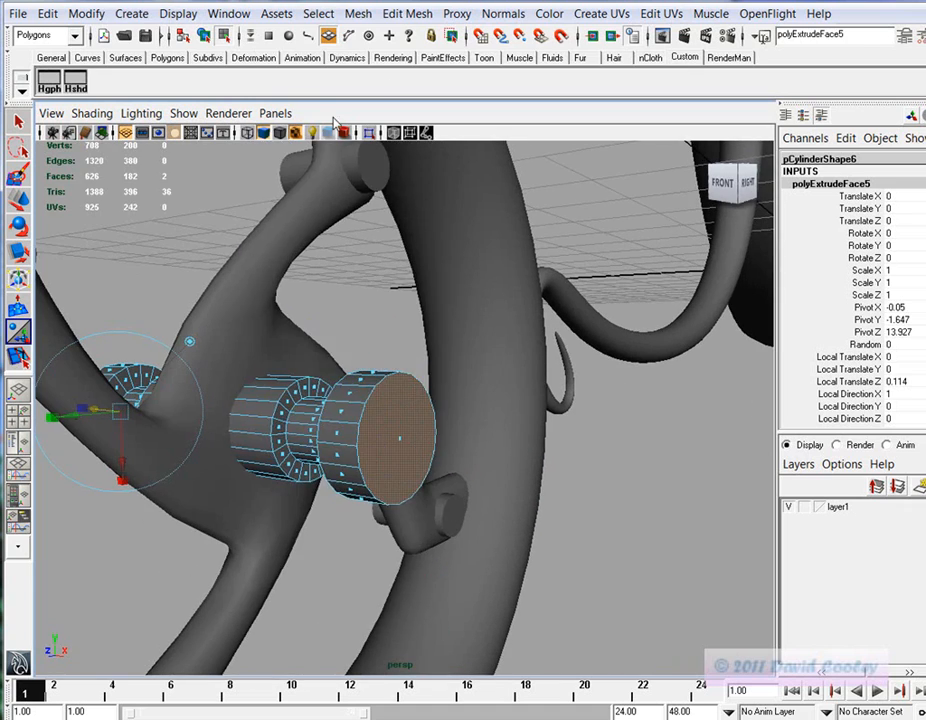
Bevel the outer faces of the hub caps with an offset of 0.9 and 6 segments to round them
left_click(407, 14)
left_click(290, 542)
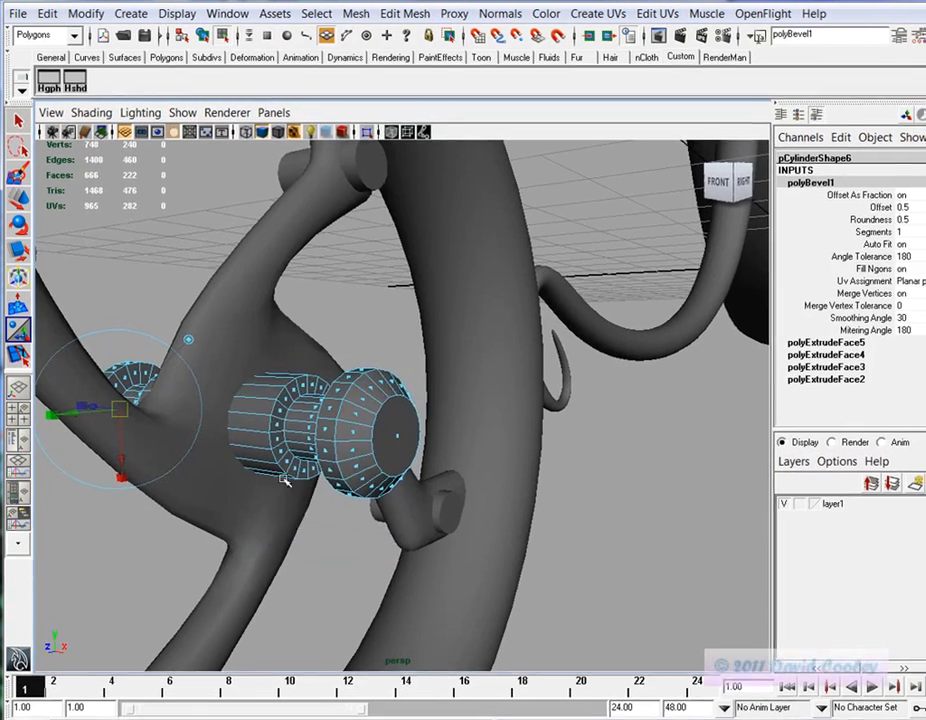
left_click(848, 225)
mouse_move(590, 356)
middle_mouse_down()
mouse_move(605, 358)
mouse_move(592, 333)
middle_mouse_up()
left_click(855, 201)
left_click(857, 226)
middle_click_drag(535, 343, 562, 347)
left_click_drag(424, 479, 357, 461, "alt")
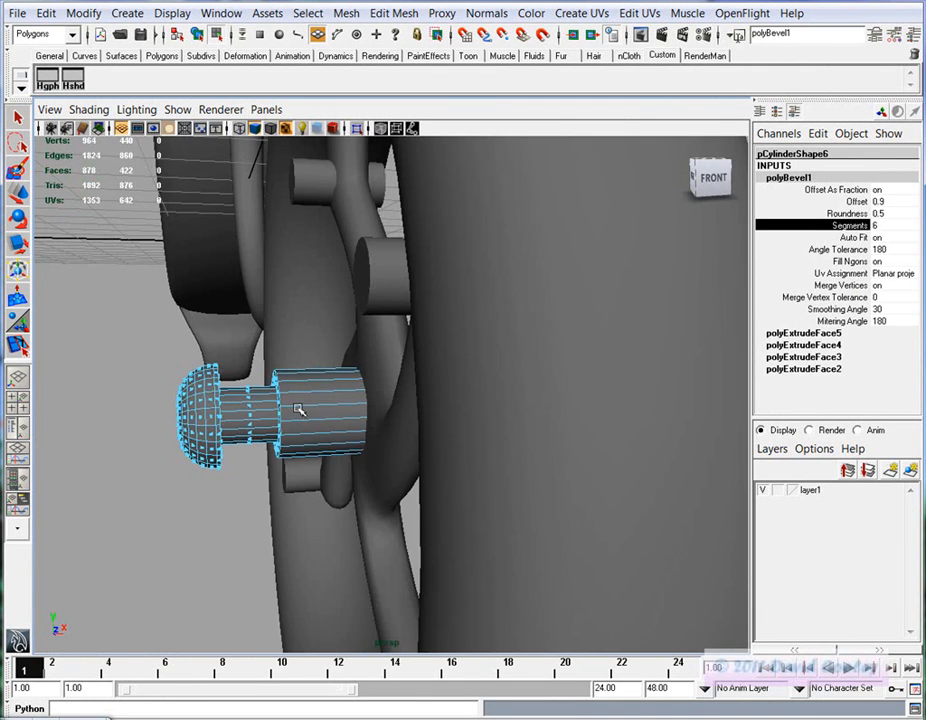
Group all the wheel parts, including tire, spokes, pegs and hub, and centre the group's pivot
left_click_drag(306, 422, 299, 516, "alt")
key("F8")
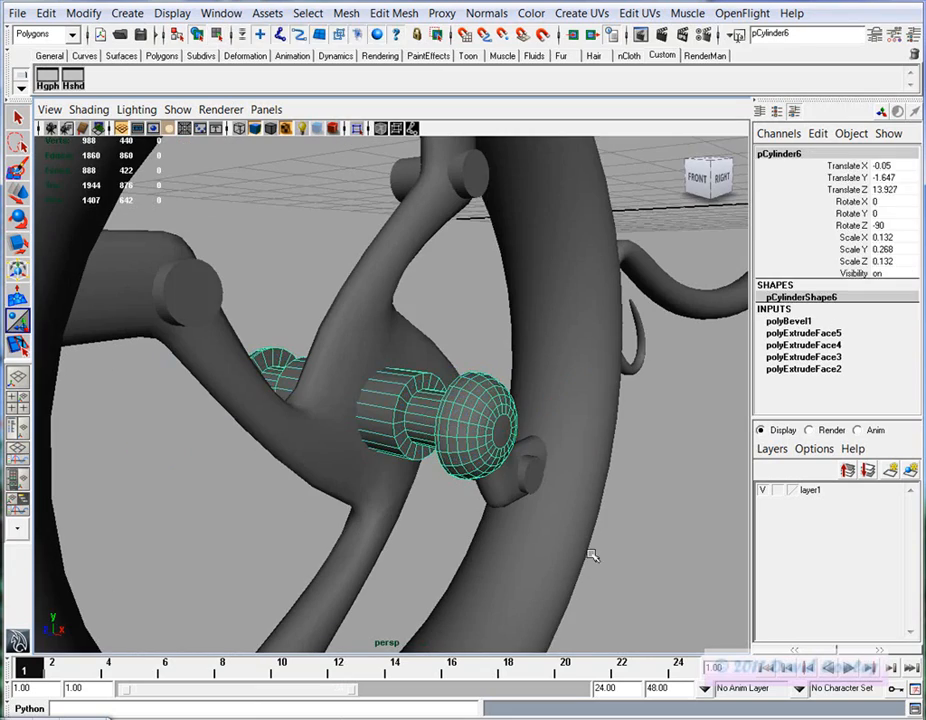
left_click(654, 554)
left_click_drag(655, 554, 540, 548, "alt")
right_click_drag(540, 548, 422, 541, "alt")
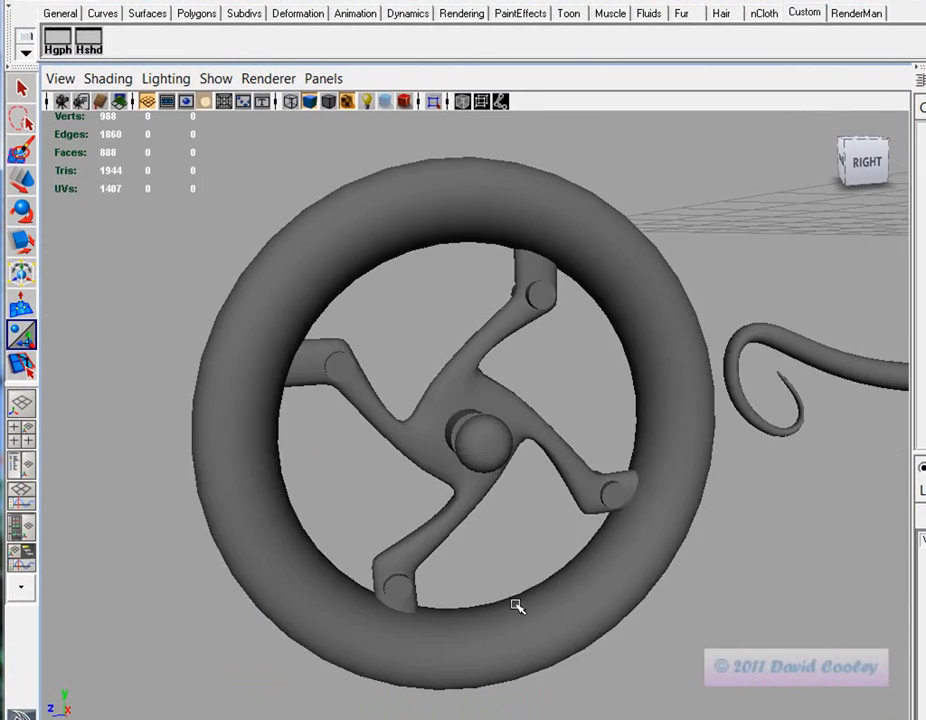
left_click_drag(513, 604, 632, 676, "alt")
left_click_drag(236, 210, 237, 211)
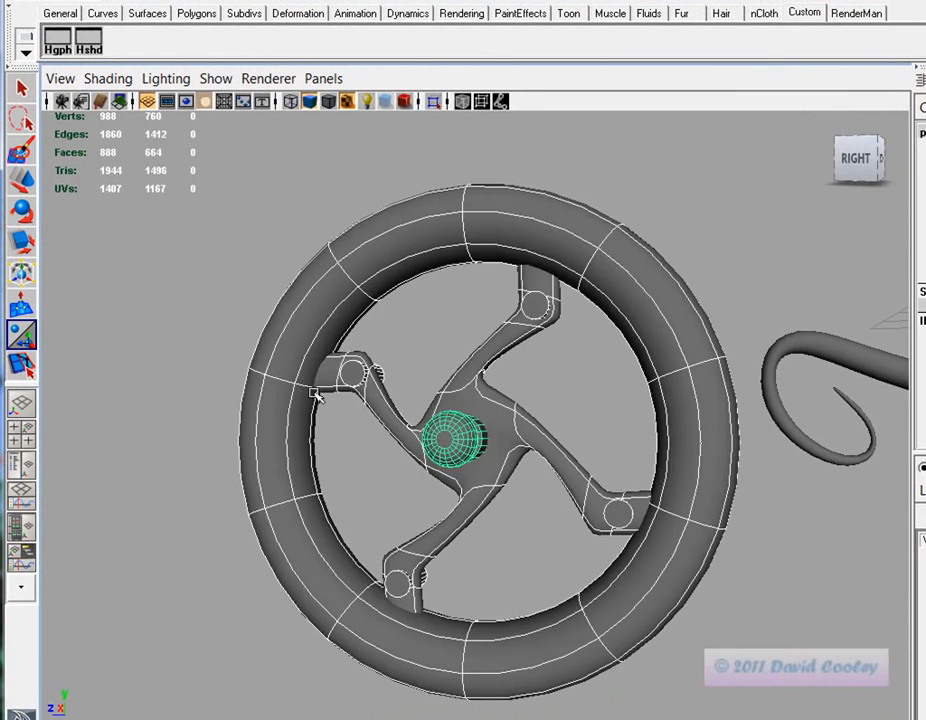
left_click_drag(306, 347, 365, 402, "alt")
key("ctrl+g")
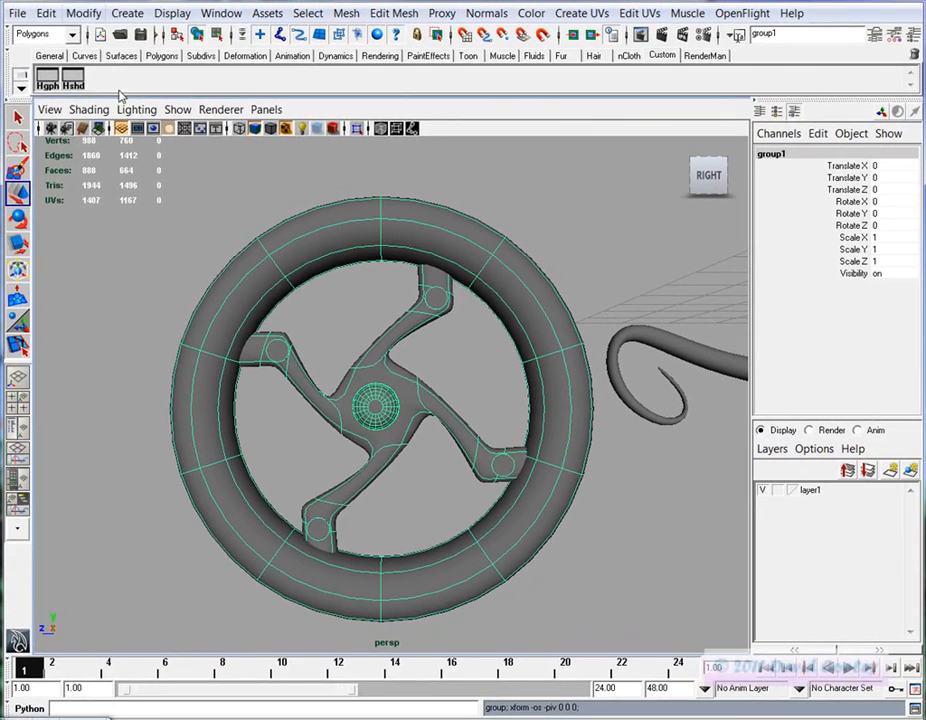
left_click(80, 14)
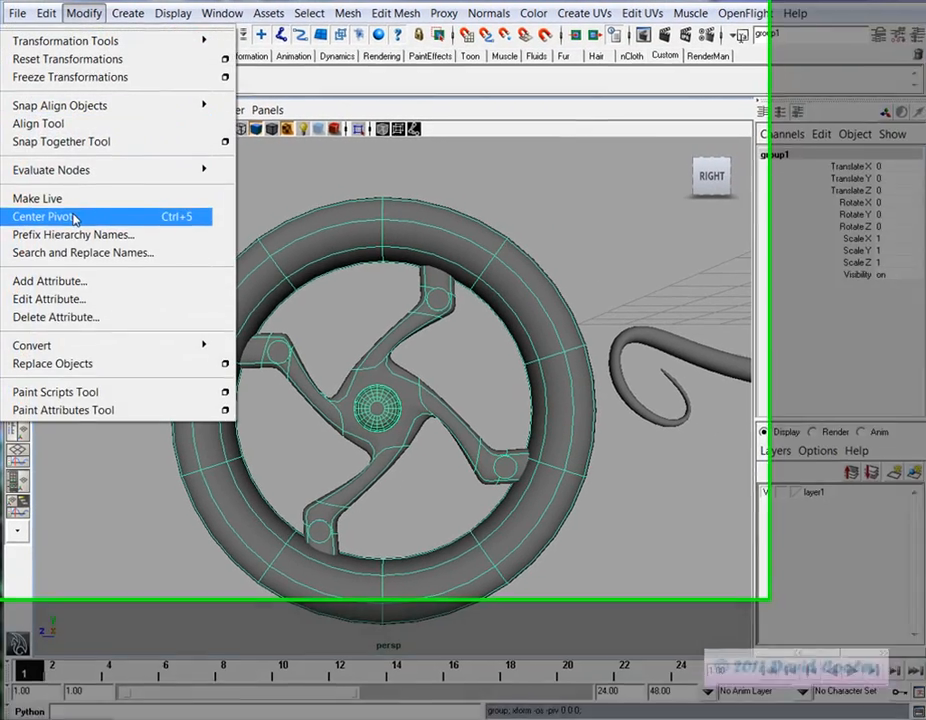
left_click(76, 215)
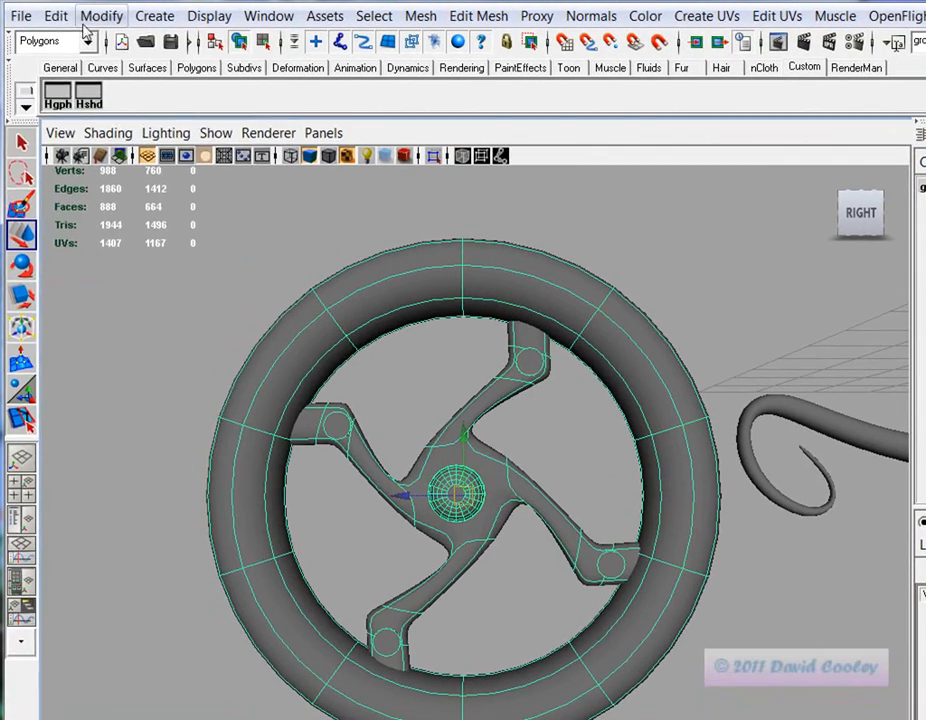
Set the Group command's pivot option to Center and close its options
left_click(97, 15)
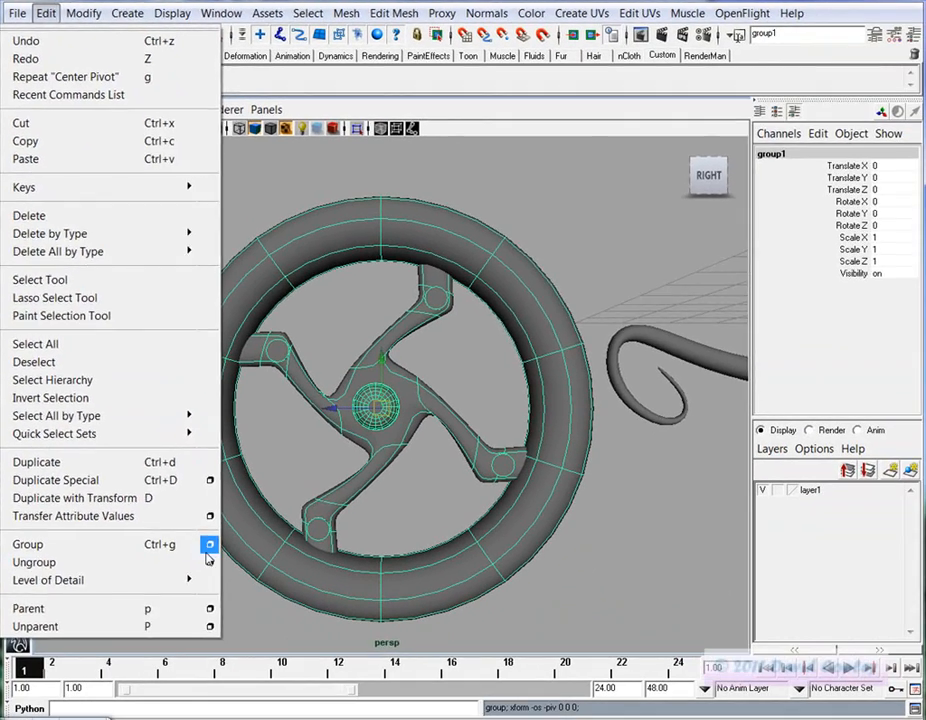
left_click(255, 661)
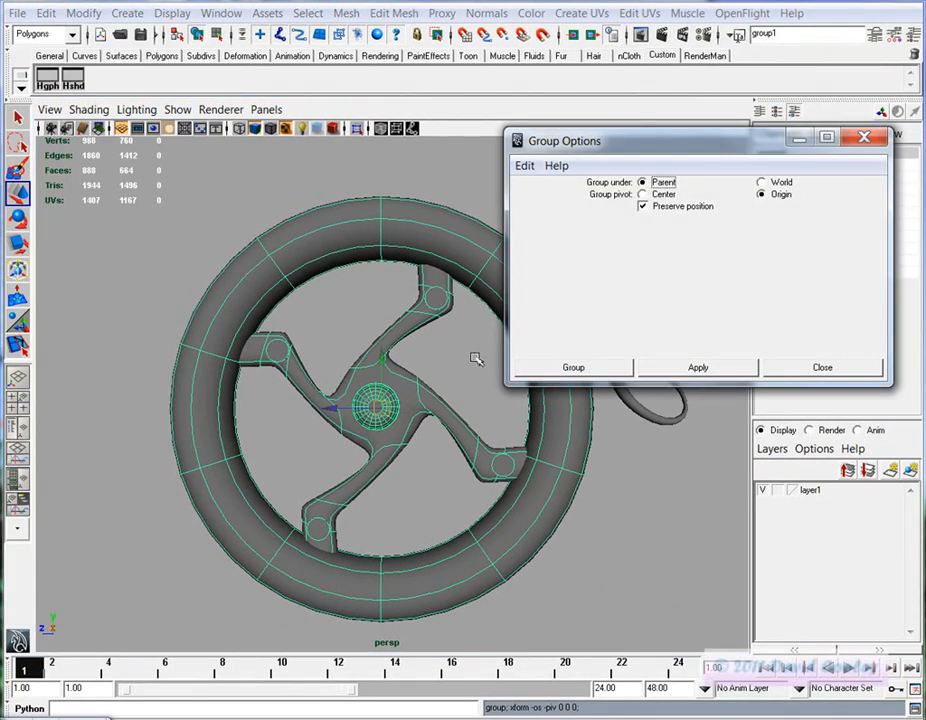
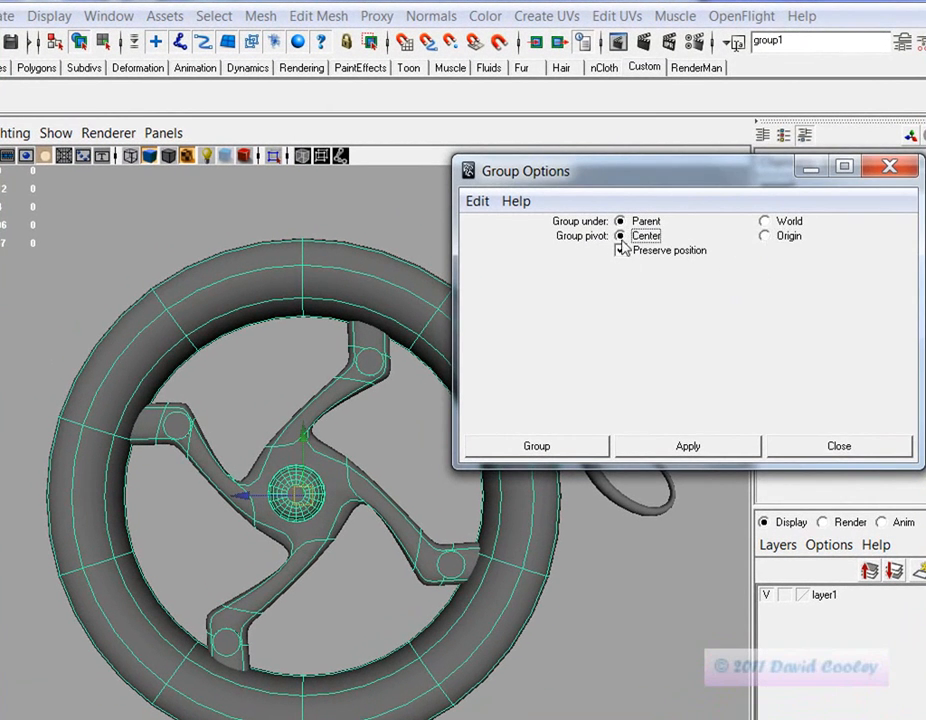
left_click(812, 447)
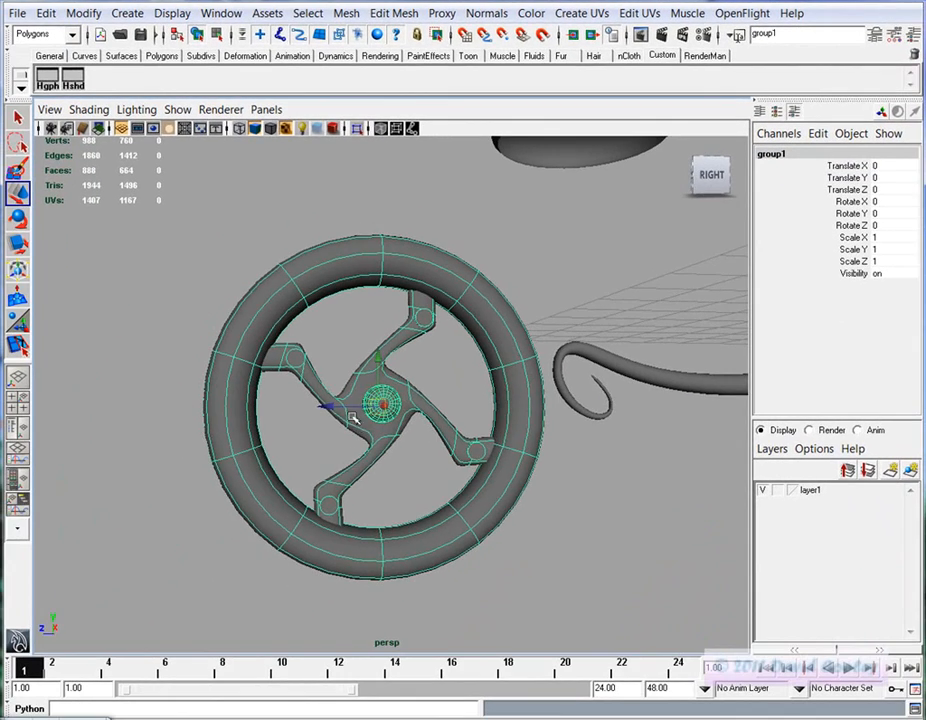
Move the wheel group onto the curved fork's end, to about -0.279 in X, 0.037 in Y and -2.026 in Z
left_click_drag(334, 408, 396, 453)
left_click_drag(529, 498, 529, 367)
mouse_move(511, 443)
left_mouse_down("alt")
mouse_move(539, 477)
mouse_move(498, 458)
left_mouse_up("alt")
left_click_drag(386, 427, 409, 424)
left_click_drag(465, 485, 416, 434, "alt")
left_click_drag(423, 381, 413, 383)
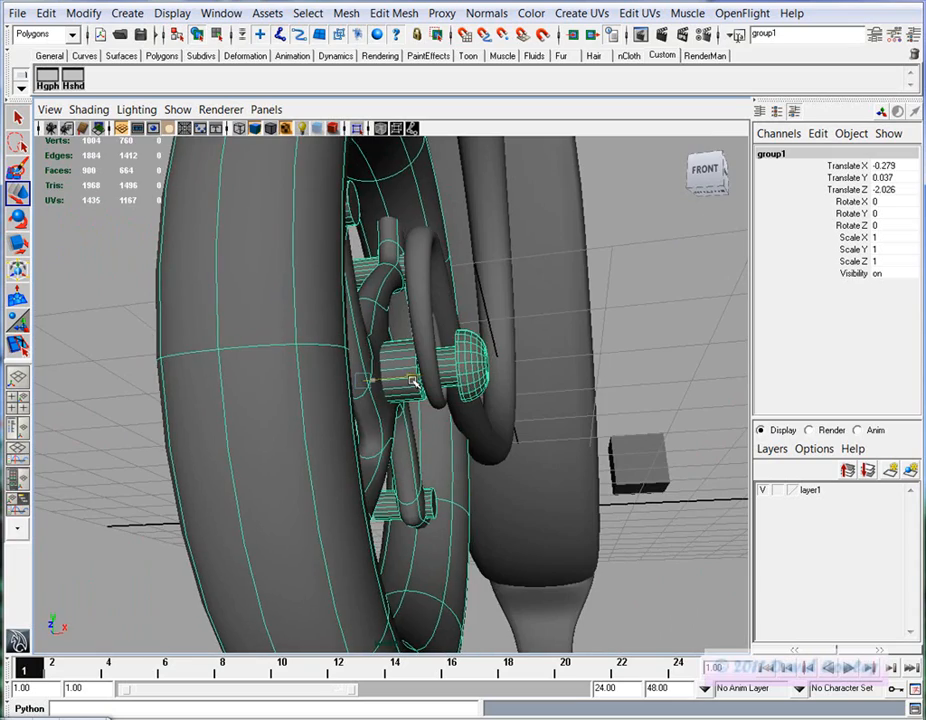
left_click_drag(472, 460, 488, 479, "alt")
Select the wheel parts together with the curved fork and shift them sideways along X to line the wheel up with the frame
left_click(560, 450)
left_click_drag(565, 452, 595, 473, "alt")
right_click_drag(595, 473, 420, 440, "alt")
left_click_drag(420, 440, 481, 539, "alt")
left_click_drag(360, 433, 413, 455)
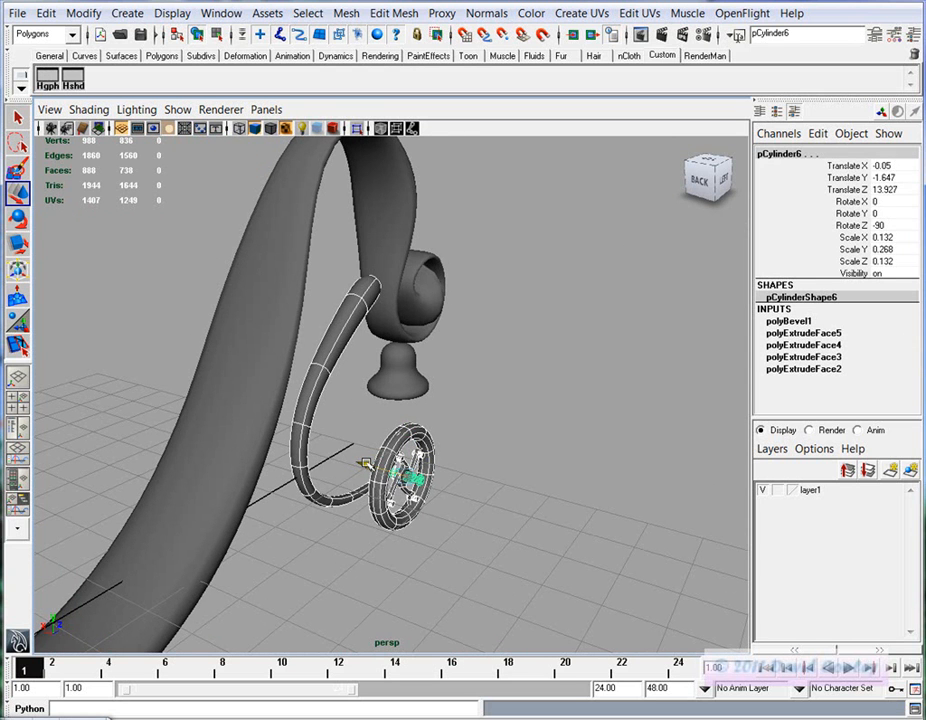
left_click_drag(413, 455, 440, 395, "alt")
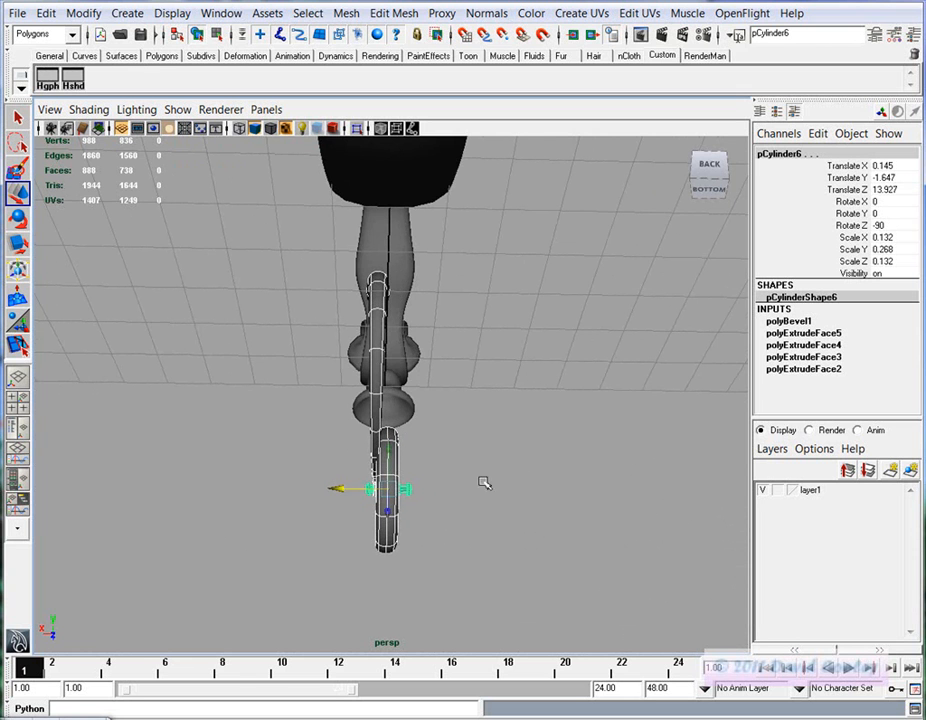
left_click_drag(355, 489, 406, 401, "alt")
Select the curved fork alone and apply a lattice deformer to it
left_click(340, 288)
left_click_drag(340, 288, 425, 412, "alt")
right_click(376, 293)
scroll(372, 365, "up", 4)
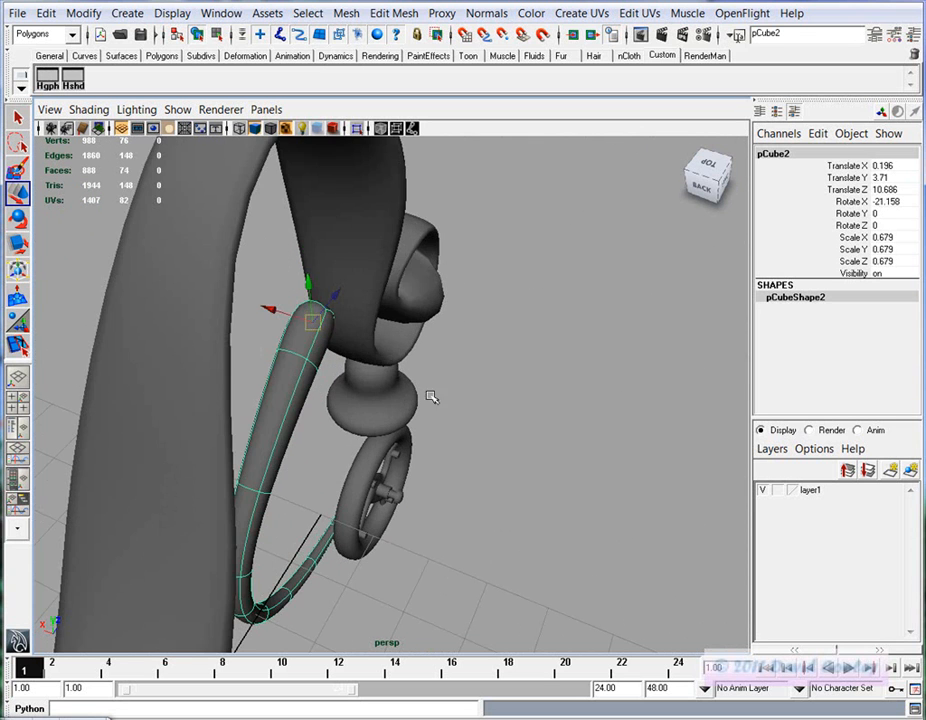
left_click_drag(342, 320, 342, 343, "alt")
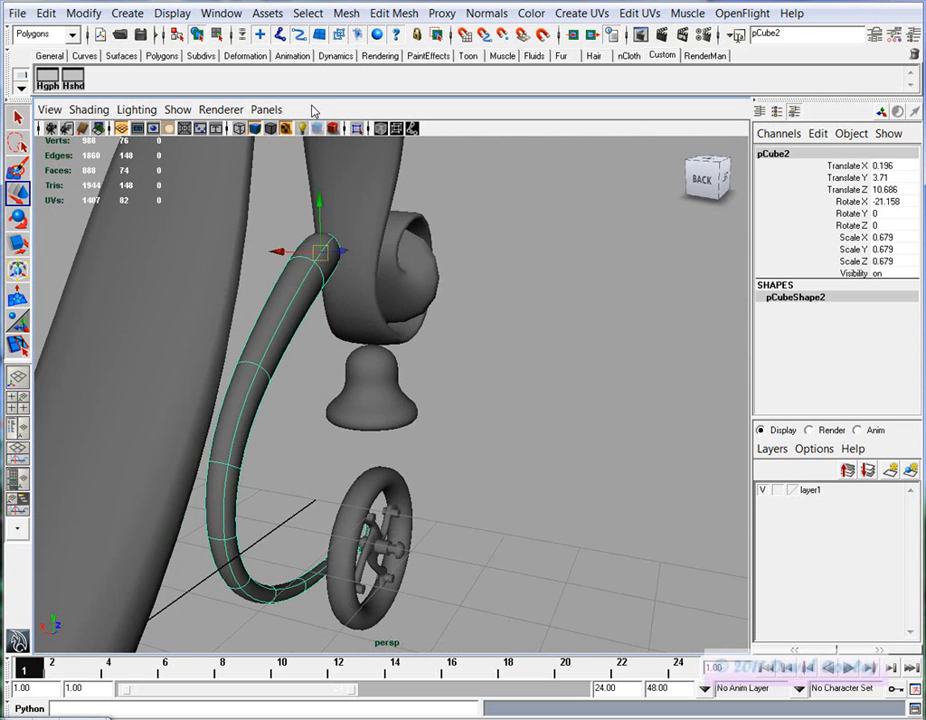
left_click(44, 33)
left_click(40, 20)
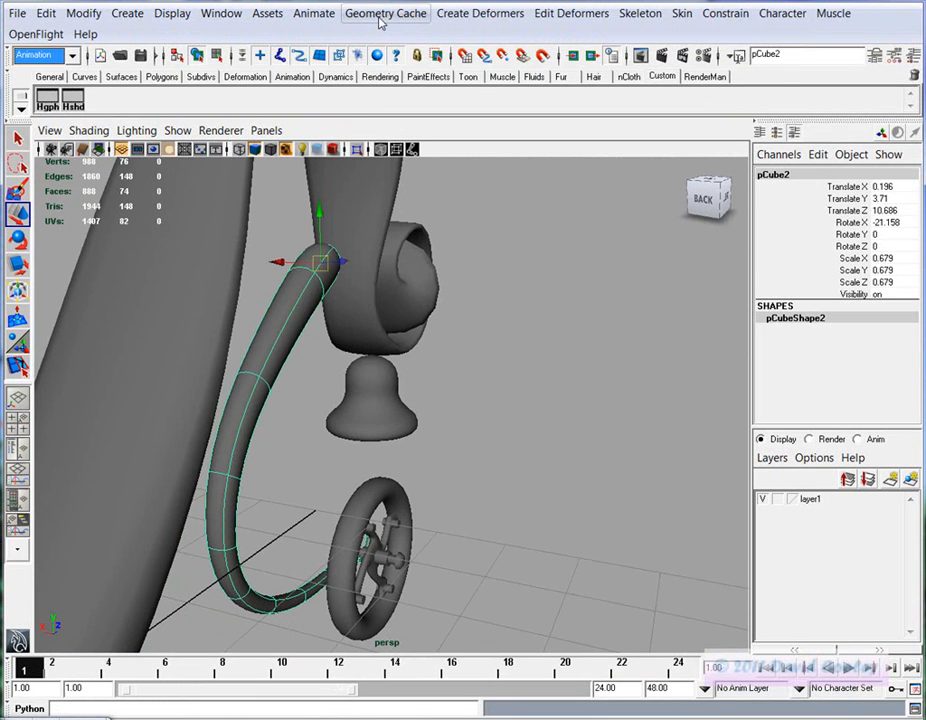
left_click(480, 14)
left_click(415, 69)
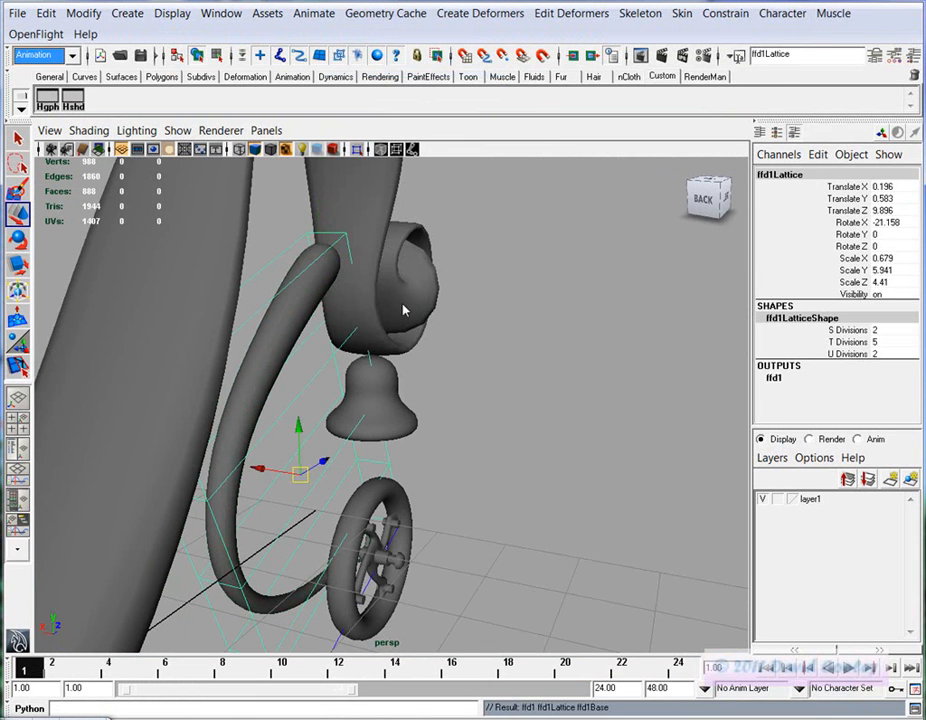
Select the upper lattice points and shift them along X so the fork's top bends toward the frame's centre
right_click_drag(307, 205, 307, 195)
left_click_drag(338, 290, 374, 256, "alt")
left_click_drag(405, 331, 299, 204)
left_click_drag(368, 300, 327, 271, "alt")
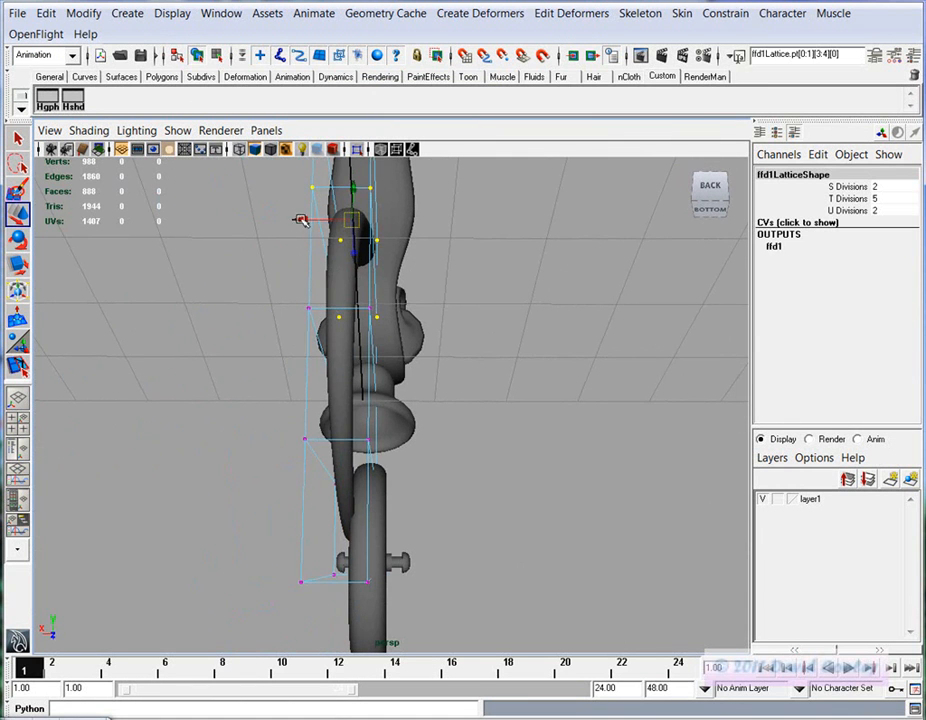
left_click_drag(308, 220, 273, 363, "alt")
left_click_drag(397, 393, 391, 411, "alt")
left_click_drag(434, 431, 325, 382, "shift")
left_click_drag(430, 386, 482, 392, "alt")
left_click_drag(320, 279, 287, 277, "alt")
Select the deformed fork and delete its construction history
left_click(287, 277)
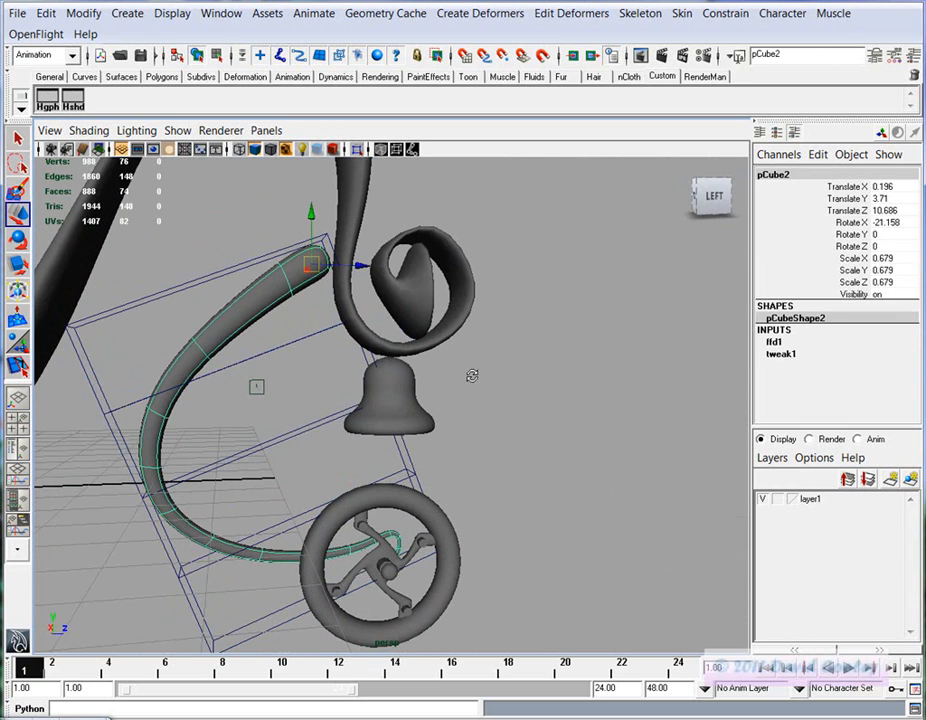
left_click(46, 13)
mouse_move(62, 233)
left_click(220, 240)
Select the leftover curve floating above the bike frame and delete it
left_click_drag(610, 465, 467, 373, "alt")
right_click_drag(543, 418, 477, 477, "alt")
left_click_drag(477, 477, 455, 484, "alt")
left_click_drag(604, 289, 493, 183)
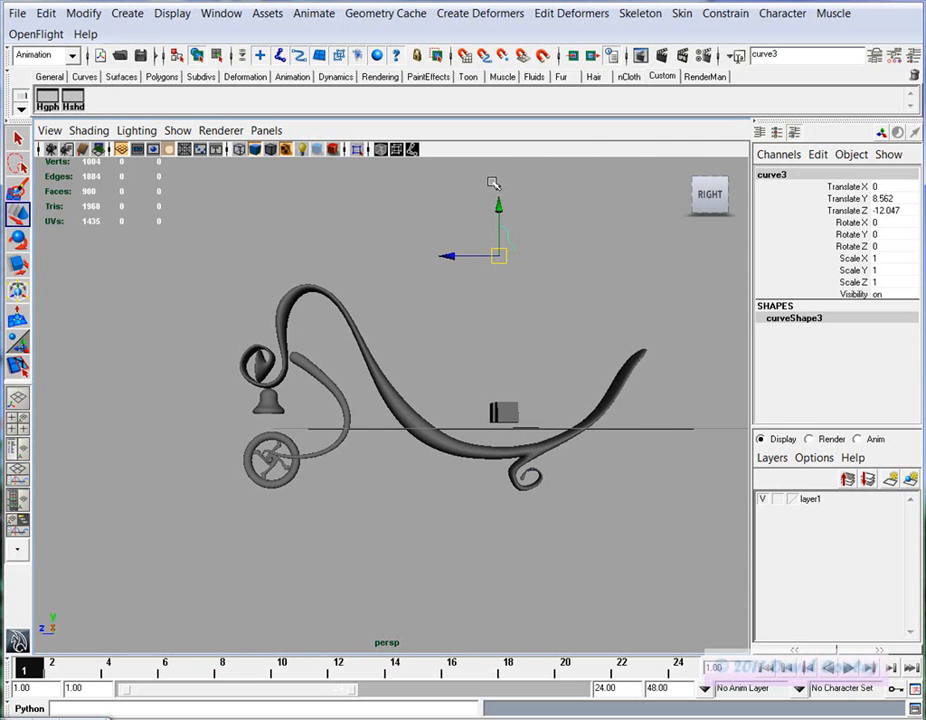
key("Delete")
Examine the whole bike model, including frame, fork, bell and front wheel, from several angles
middle_click_drag(244, 461, 285, 399, "alt")
right_click_drag(285, 399, 459, 379, "alt")
middle_click_drag(95, 383, 382, 463, "alt")
left_click_drag(382, 463, 488, 416, "alt")
right_click_drag(488, 416, 510, 458, "alt")
middle_click_drag(510, 458, 418, 424, "alt")
left_click_drag(418, 424, 434, 424, "alt")
right_click_drag(544, 482, 365, 405, "alt")
middle_click_drag(587, 434, 431, 465, "alt")
right_click_drag(510, 447, 453, 416, "alt")
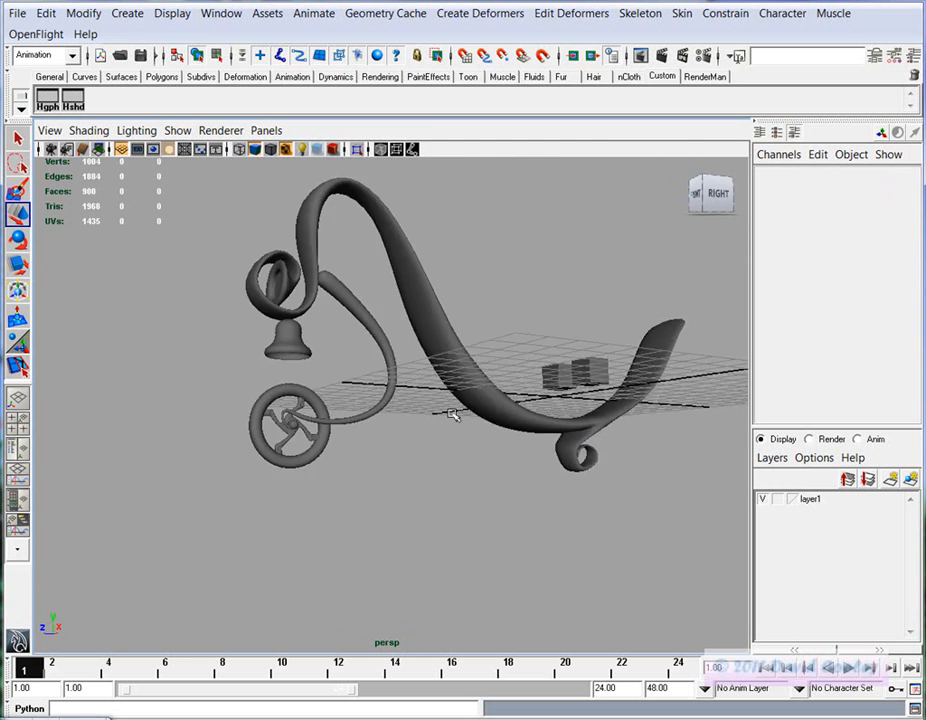
middle_click_drag(496, 408, 490, 451, "alt")
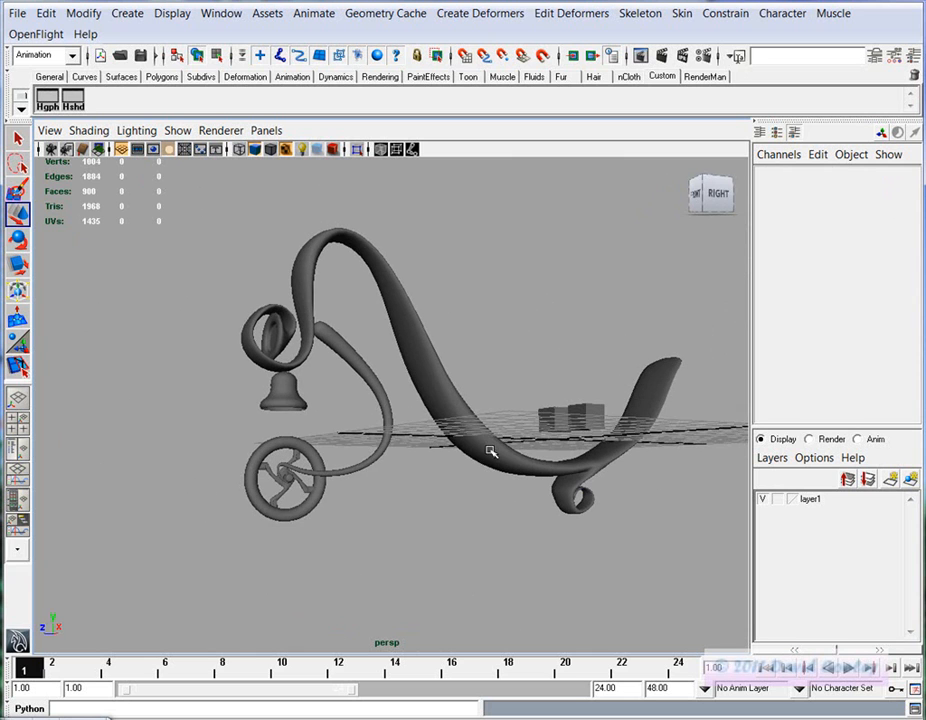
Open the Hypergraph Hierarchy, widen its window and frame all the scene nodes
left_click(214, 15)
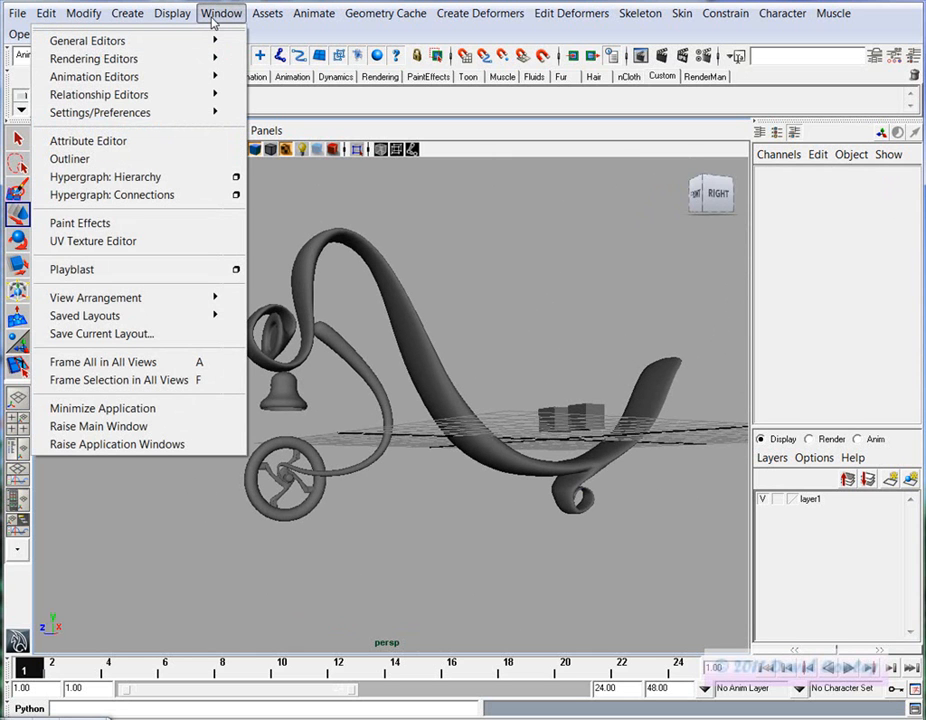
left_click(175, 180)
left_click_drag(531, 105, 373, 105)
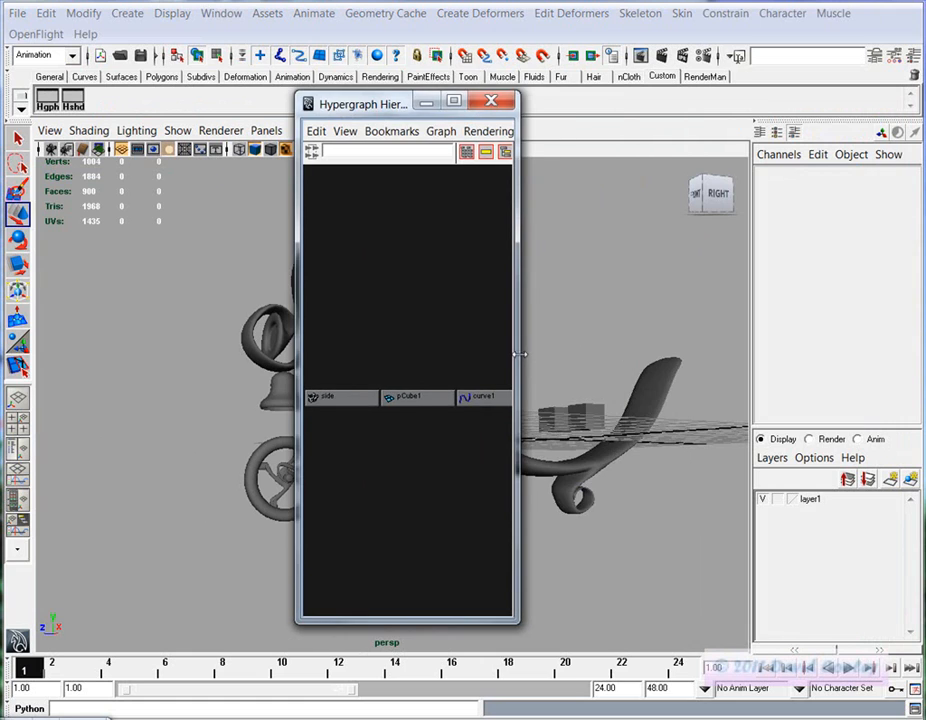
left_click_drag(517, 349, 867, 341)
scroll(572, 420, "down", 5)
middle_click_drag(655, 479, 607, 463, "alt")
scroll(580, 478, "up", 4)
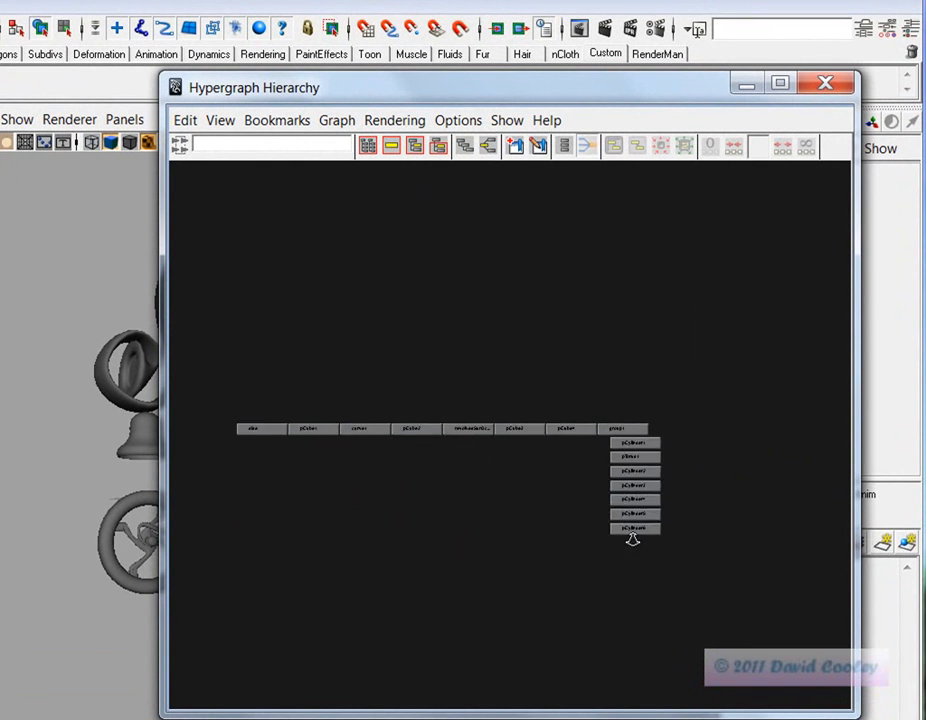
Select the wheel's group node and rename it FrontTireGrp
left_click(716, 399)
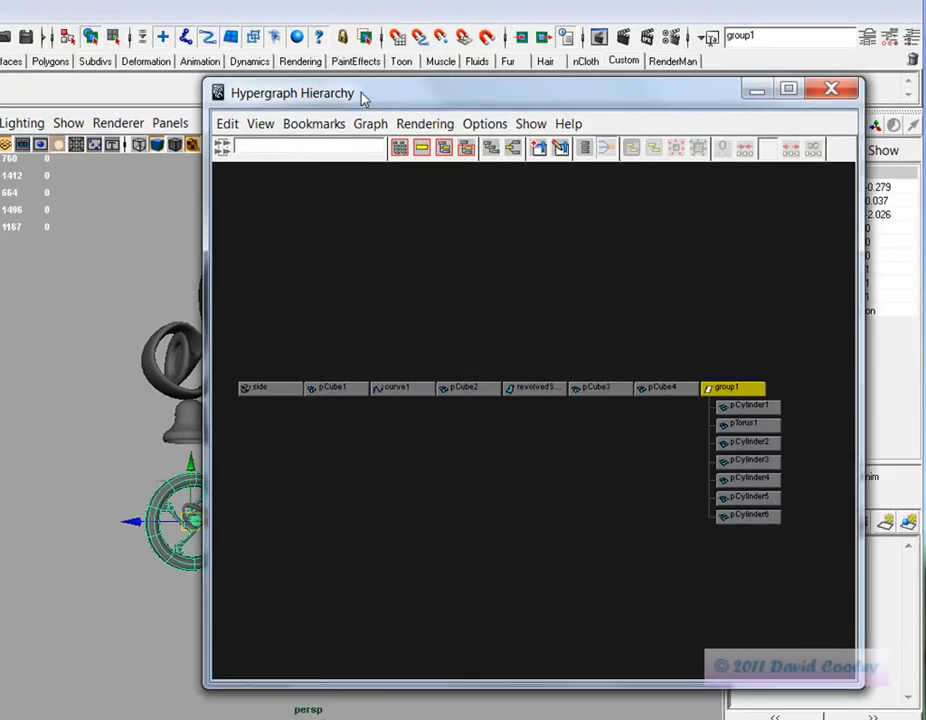
left_click_drag(325, 88, 545, 72)
scroll(300, 467, "up", 4)
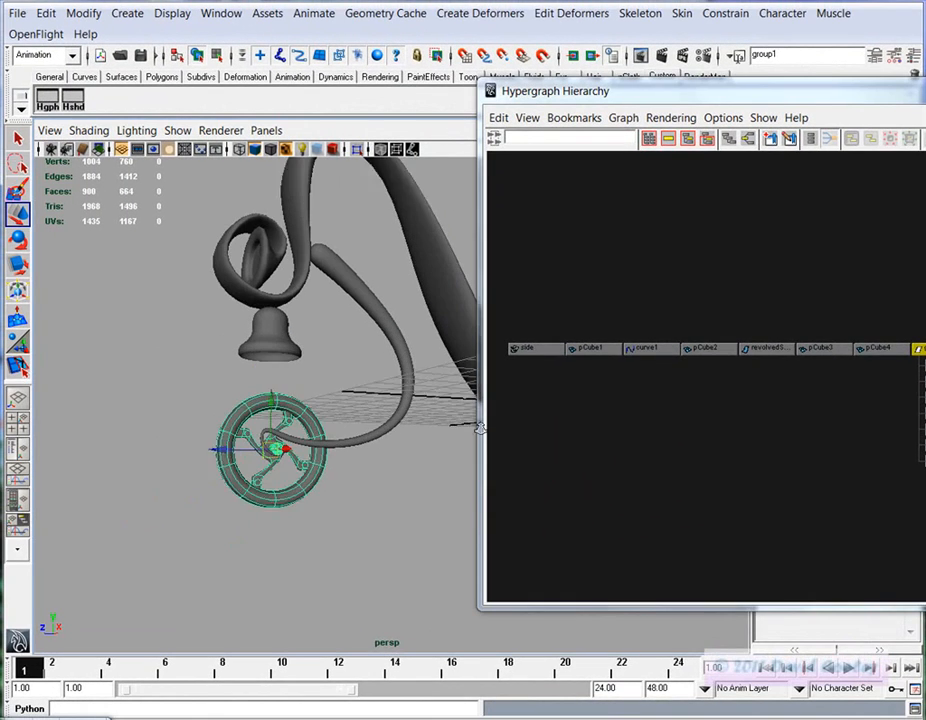
left_click_drag(665, 99, 445, 412)
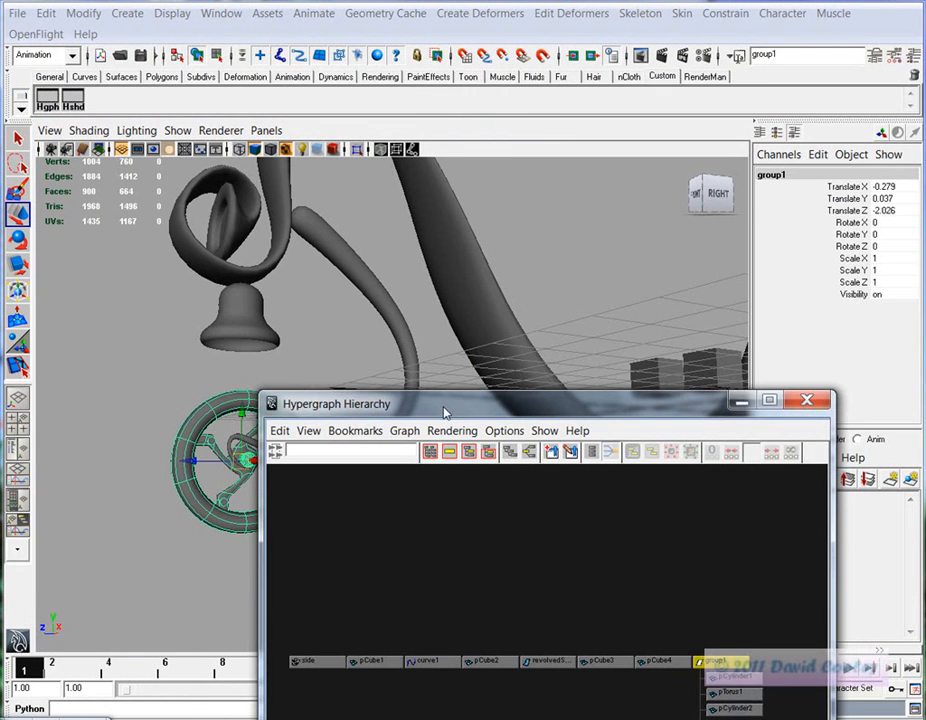
left_click_drag(597, 428, 648, 436)
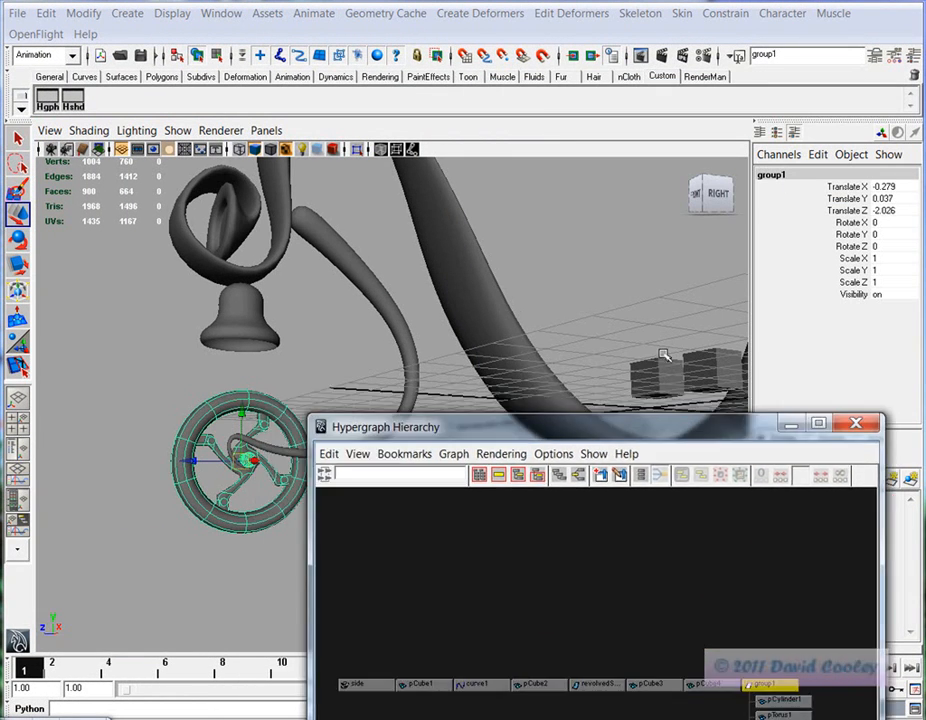
double_click(778, 176)
type("FrontTireG")
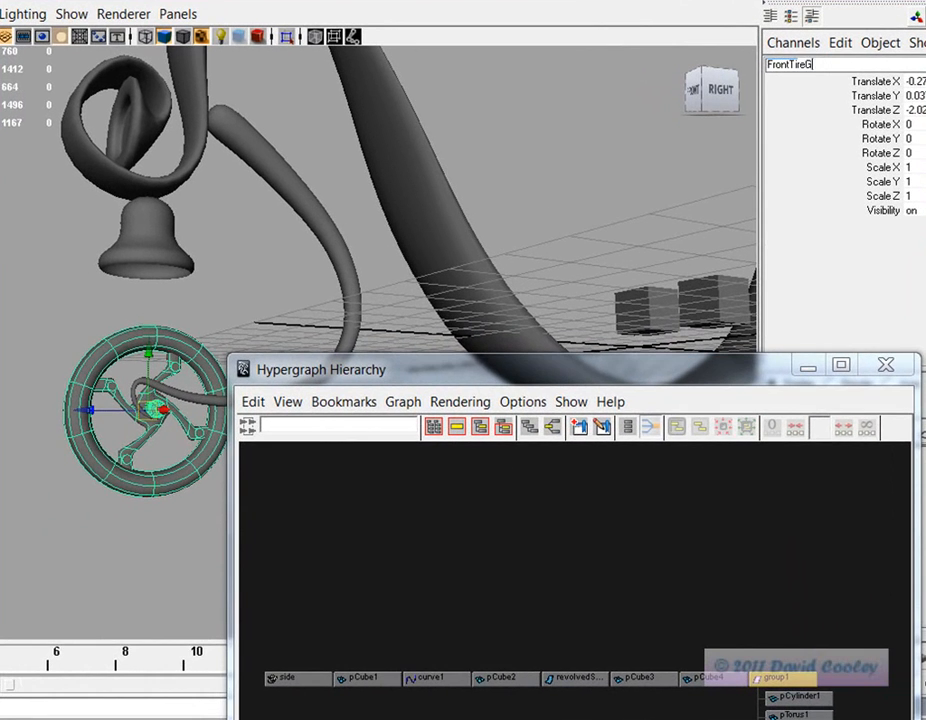
key("Return")
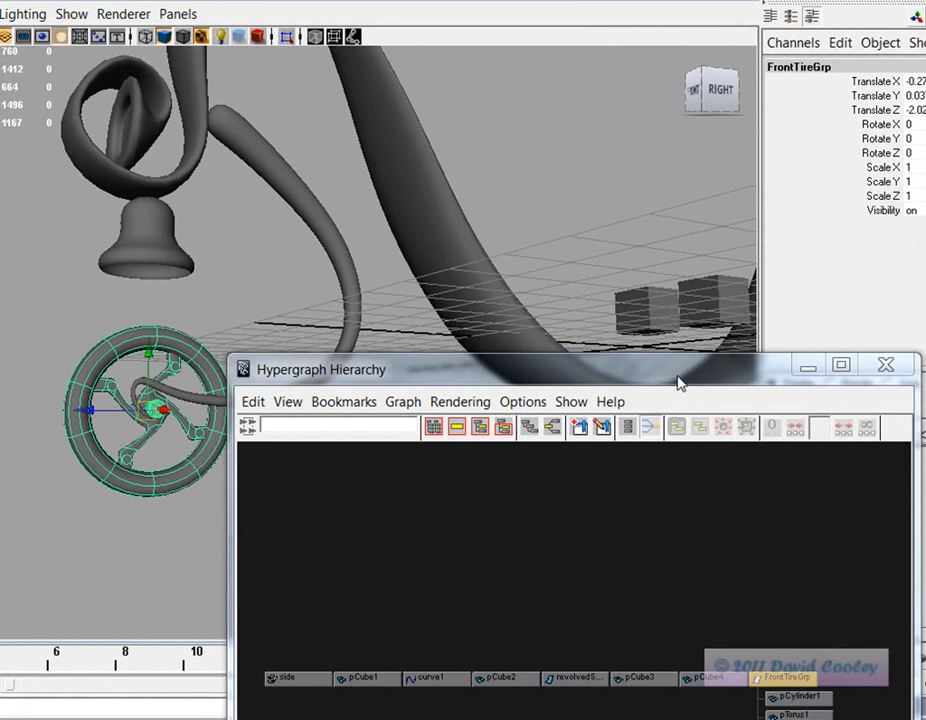
Select the bell beneath the frame's curl and rename it Bell
left_click_drag(678, 382, 683, 192)
left_click(705, 488)
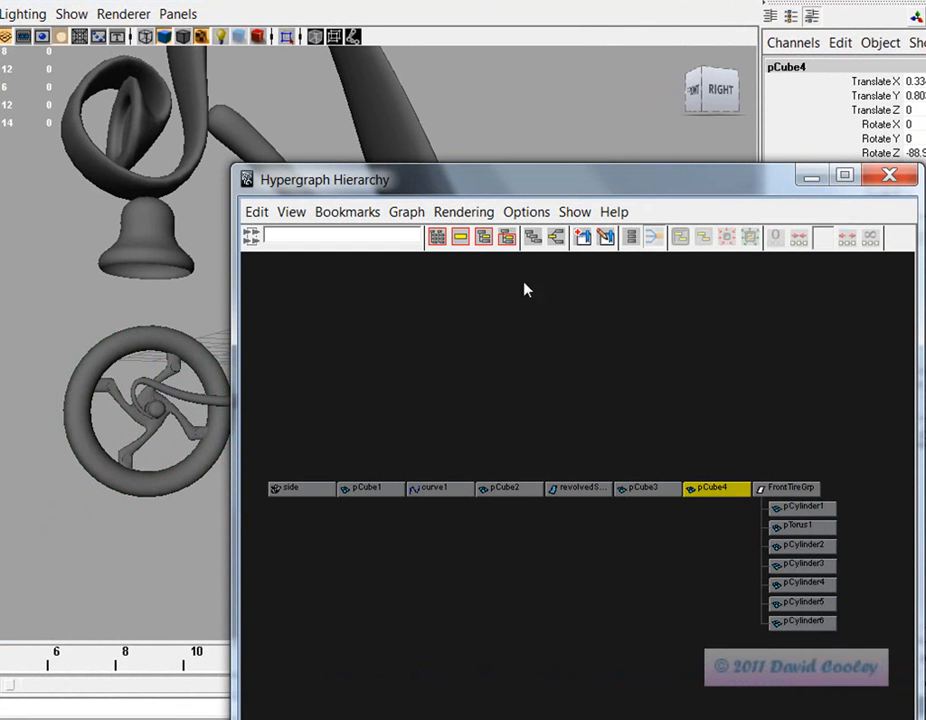
left_click(155, 226)
double_click(838, 68)
type("Bell")
key("Return")
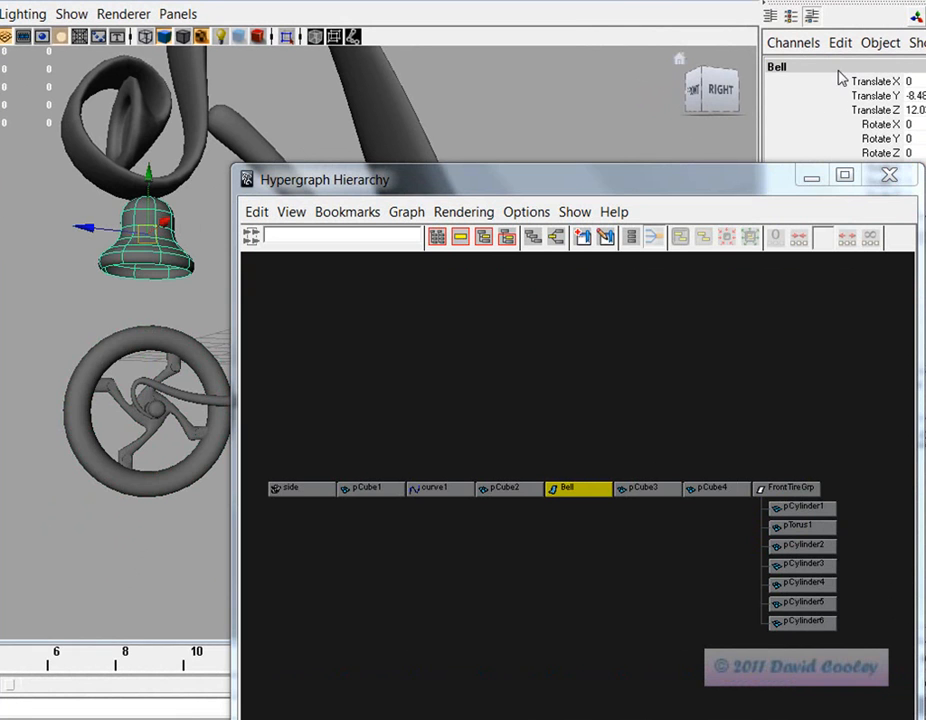
Select the long curved frame's node pCube1 and rename it MAinBody
left_click(370, 488)
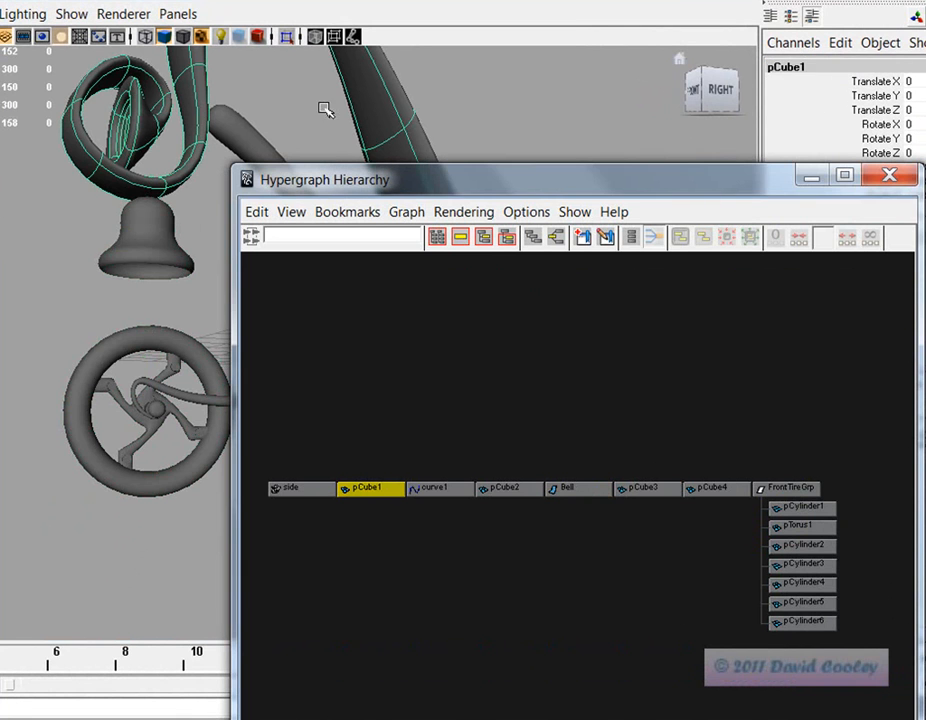
double_click(795, 65)
type("MAinB")
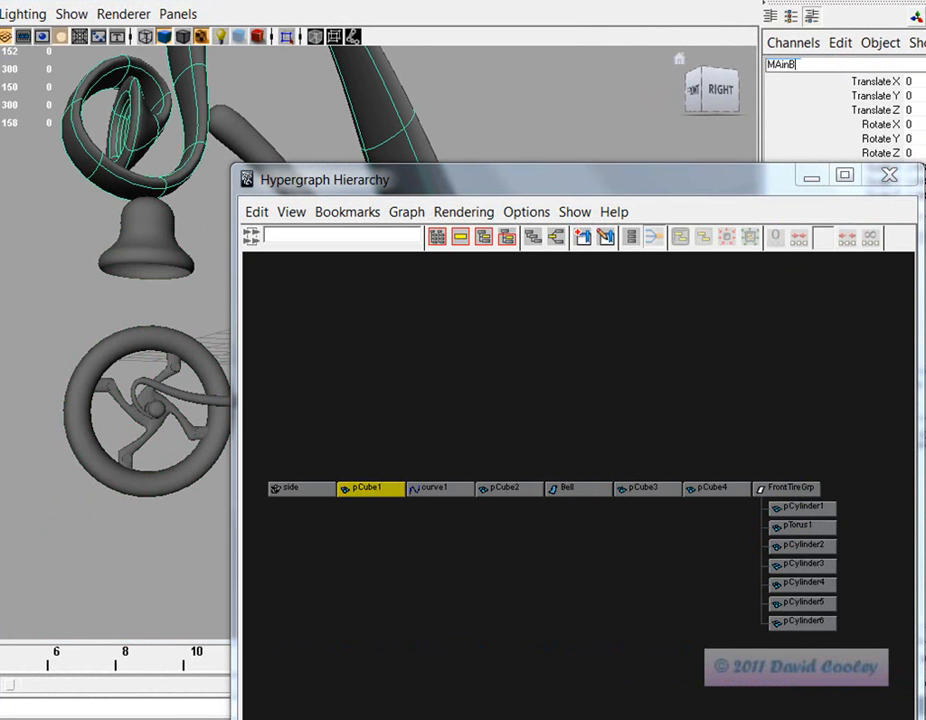
type("ody")
key("Return")
Select the leftover curve1 in the hierarchy and delete it
left_click(447, 492)
right_click_drag(399, 120, 324, 131, "alt")
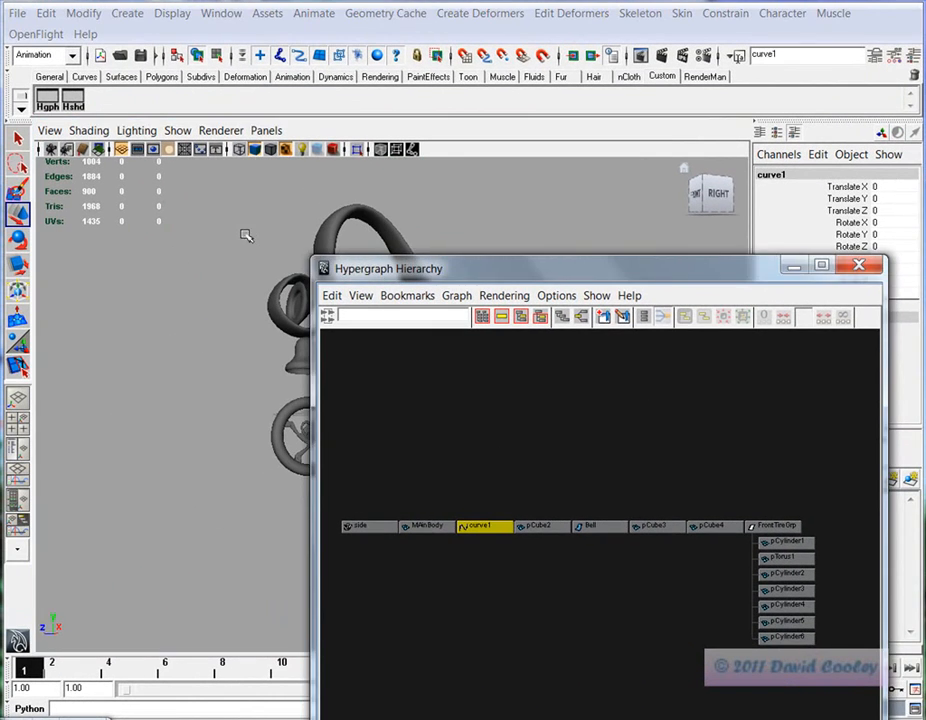
left_click_drag(400, 268, 758, 171)
middle_click_drag(510, 315, 430, 315, "alt")
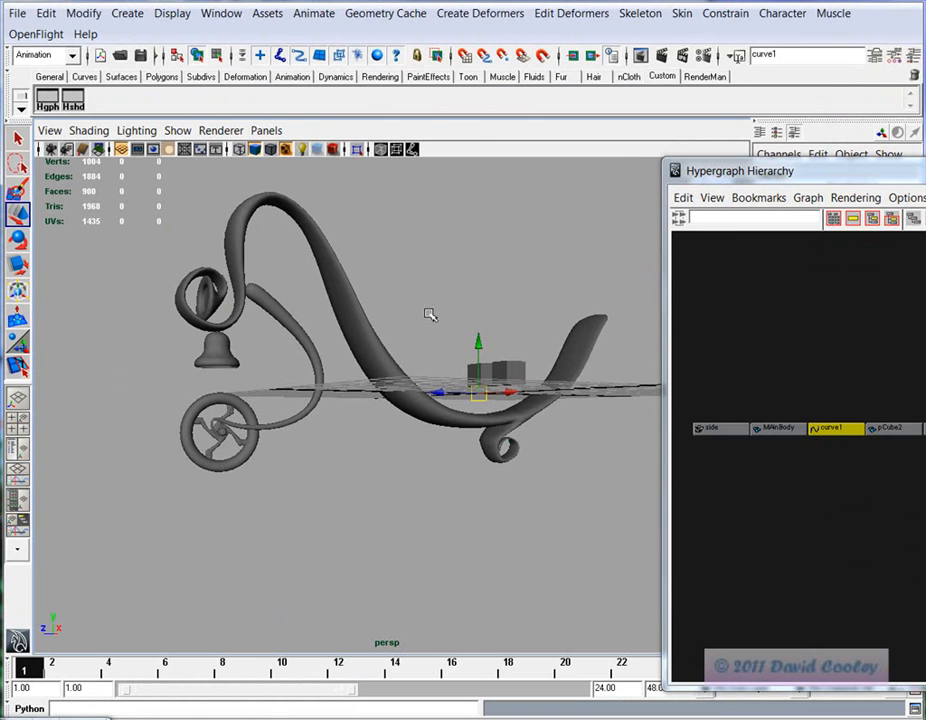
key("Delete")
Select the curved fork holding the front wheel and rename it Front_Wheel_Arm
left_click(837, 428)
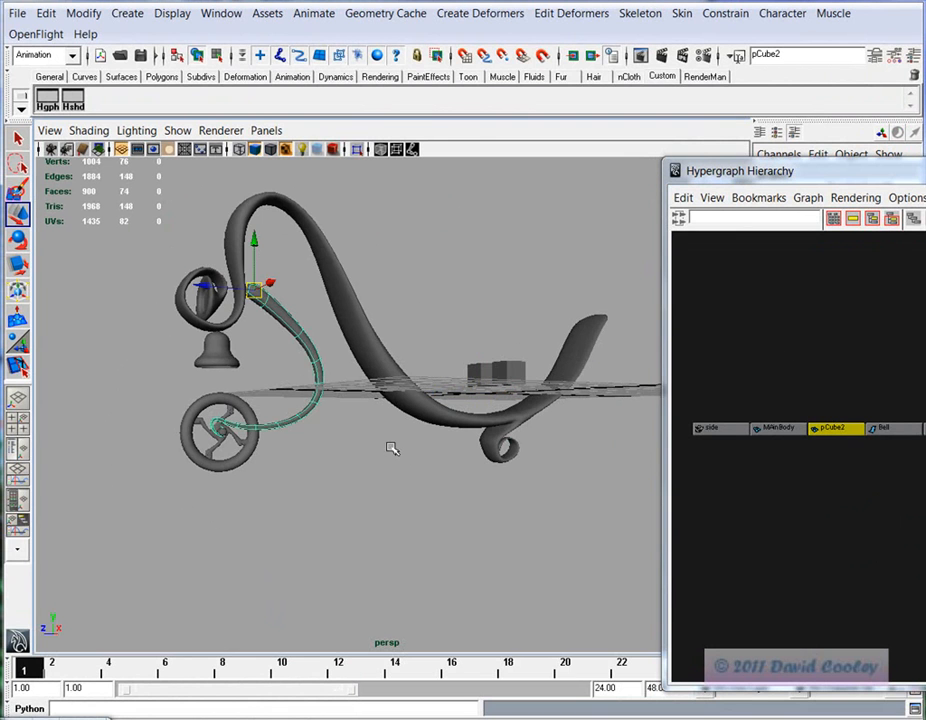
middle_click_drag(404, 456, 424, 464, "alt")
left_click_drag(792, 172, 732, 248)
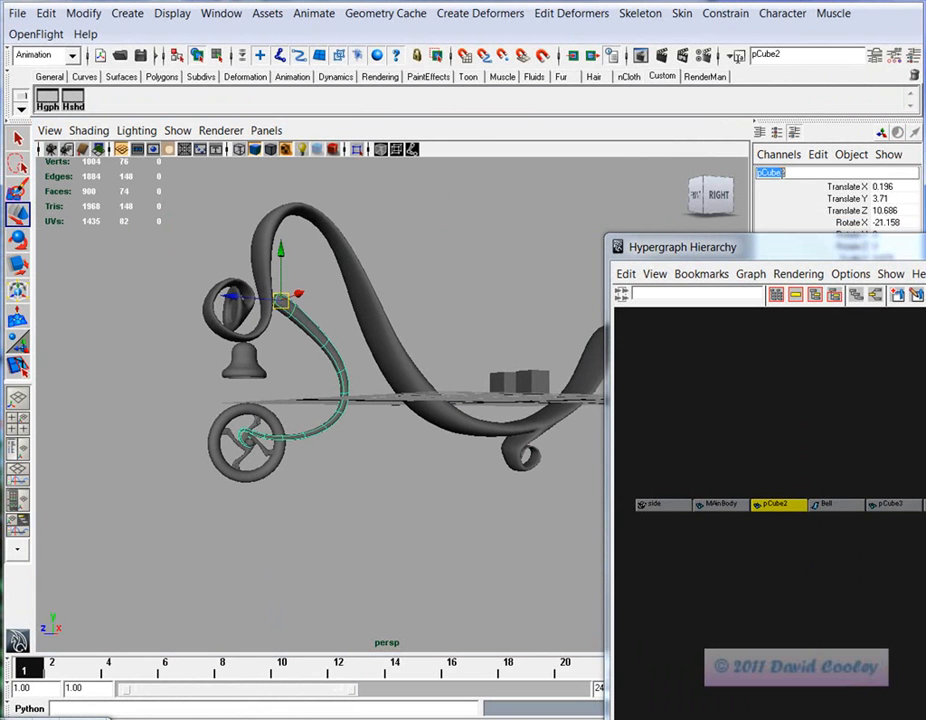
left_click(781, 173)
type("Front_Wheel")
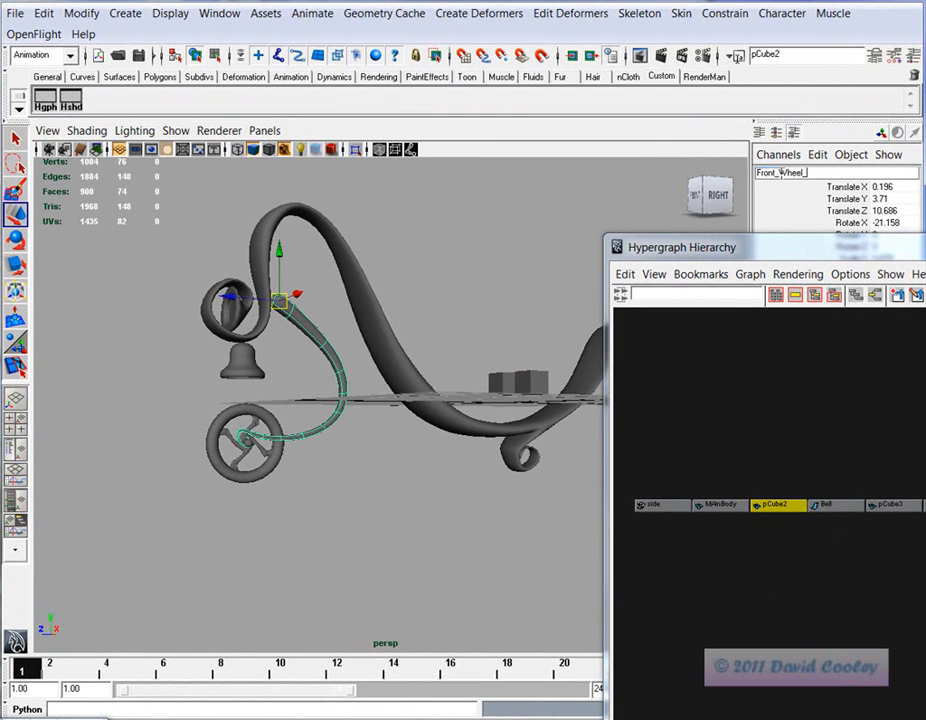
type("_Arm")
key("Return")
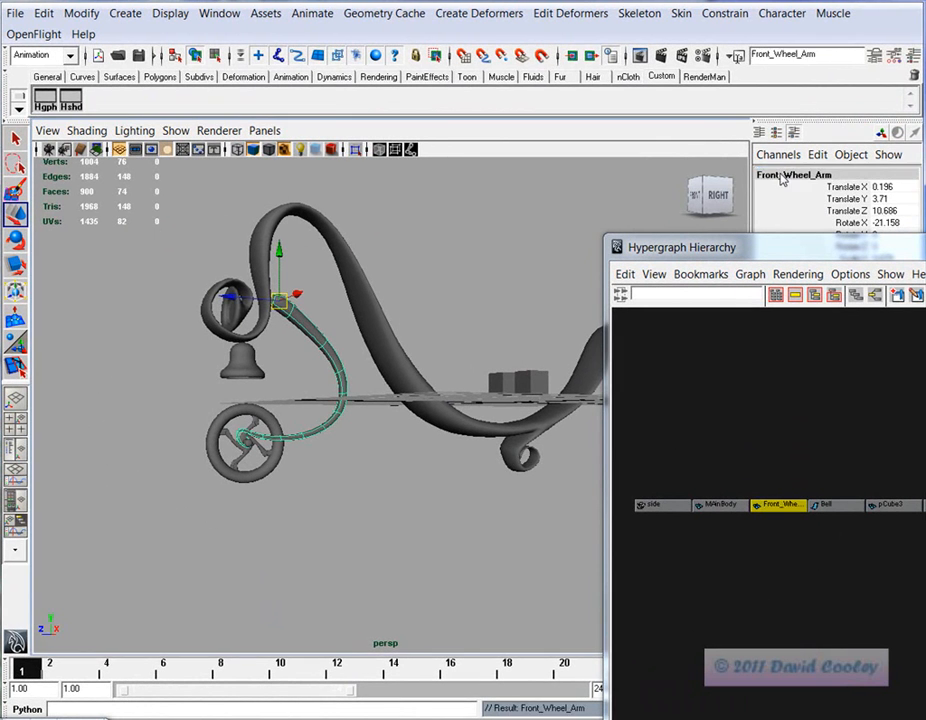
Select the two leftover cubes near the grid's centre and delete them
left_click(885, 504)
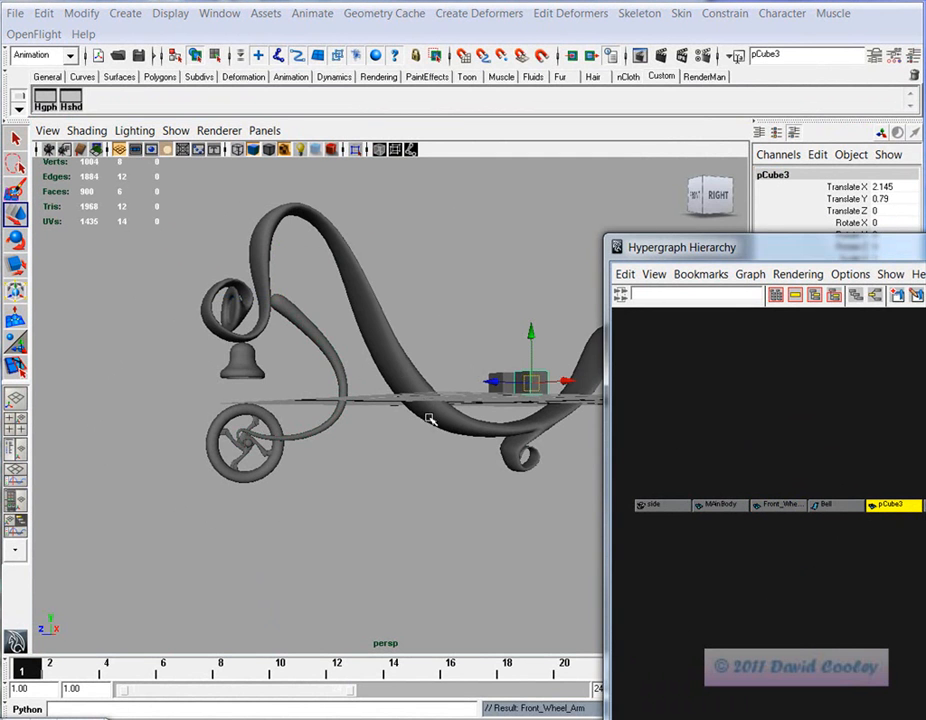
left_click_drag(423, 409, 431, 421, "alt")
left_click_drag(443, 376, 373, 363, "alt")
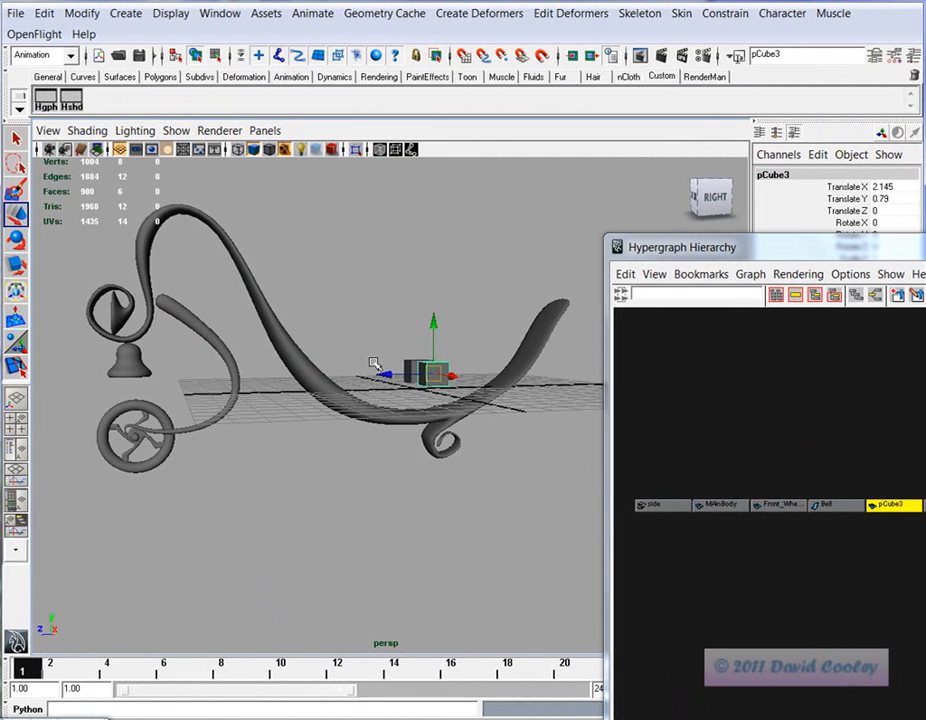
left_click(450, 376, "shift")
key("Delete")
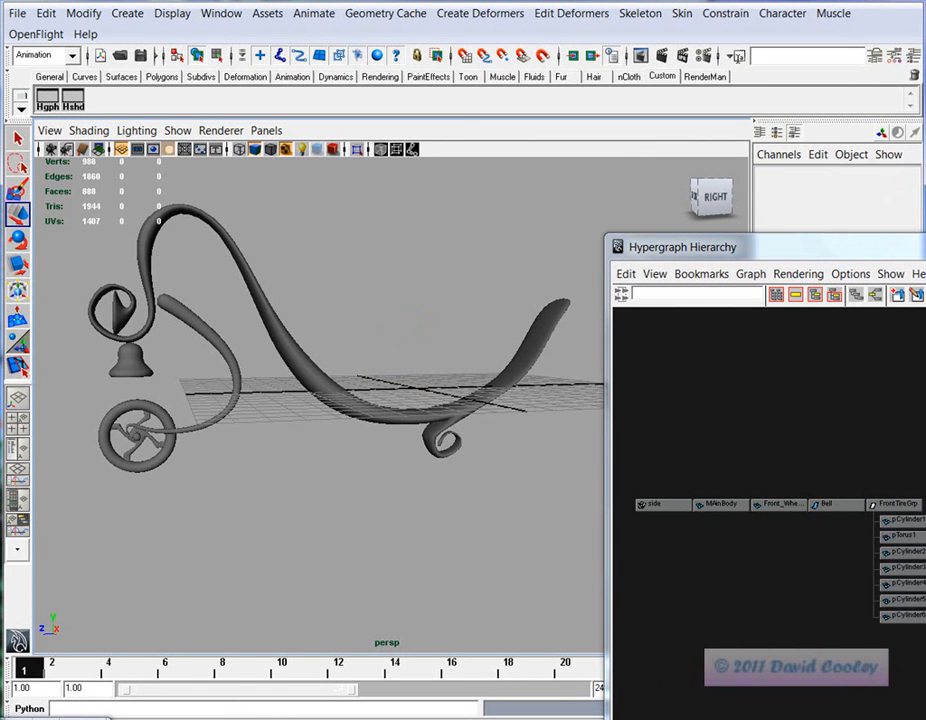
Close the Hypergraph and compare the whole bike model with the reference sketch in the side view
left_click(925, 247)
left_click_drag(490, 420, 393, 402, "alt")
middle_click_drag(457, 432, 409, 433, "alt")
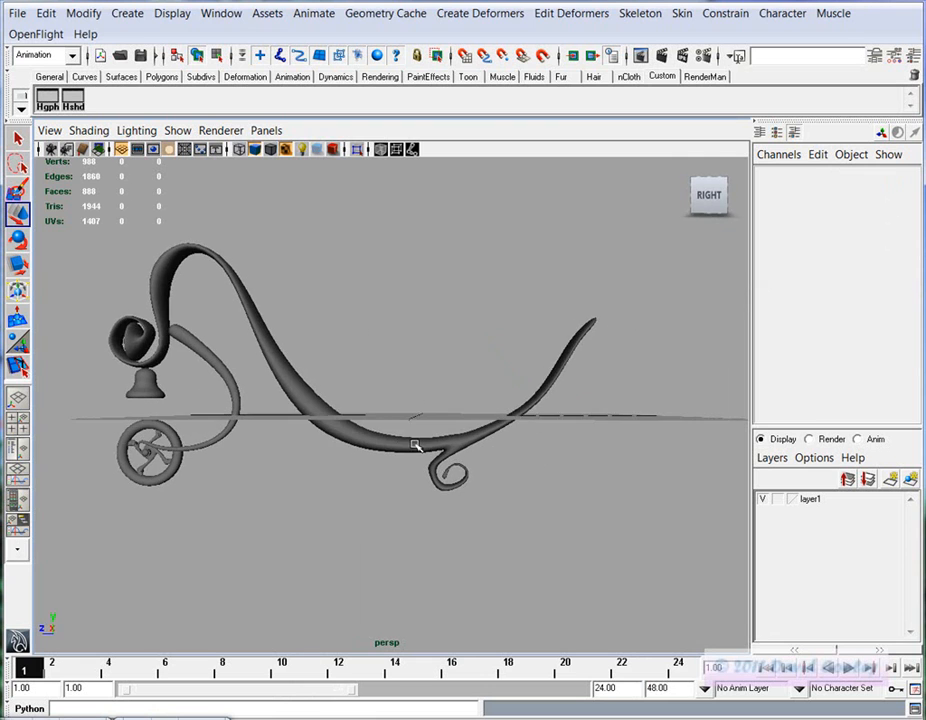
key("space")
key("space")
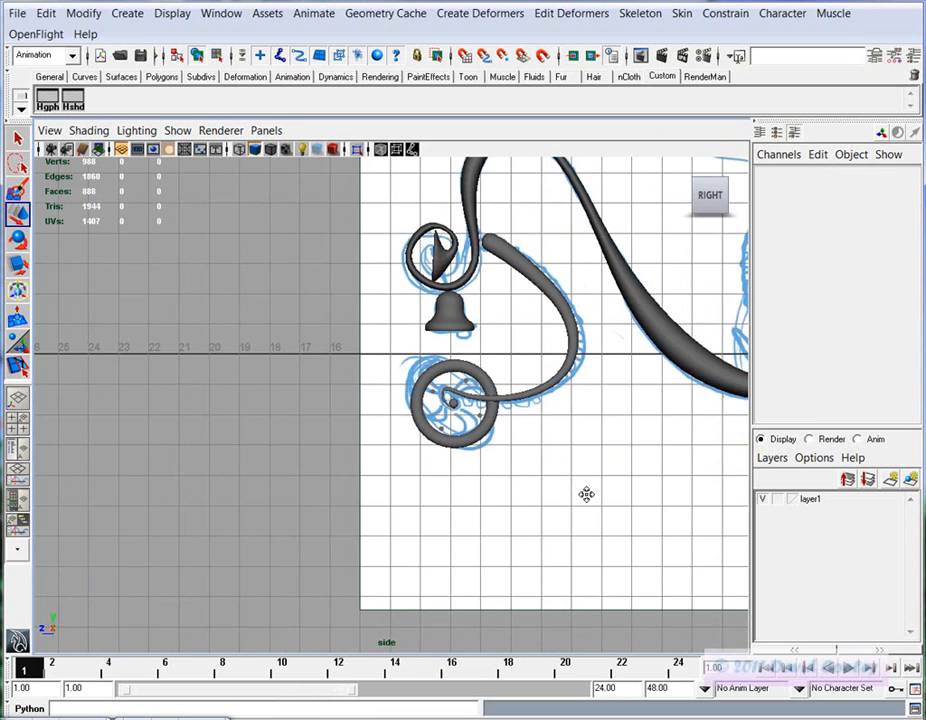
middle_click_drag(586, 496, 375, 503, "alt")
middle_click_drag(558, 467, 529, 535, "alt")
right_click_drag(529, 535, 481, 521, "alt")
mouse_move(517, 525)
middle_mouse_down("alt")
mouse_move(362, 501)
mouse_move(384, 498)
middle_mouse_up("alt")
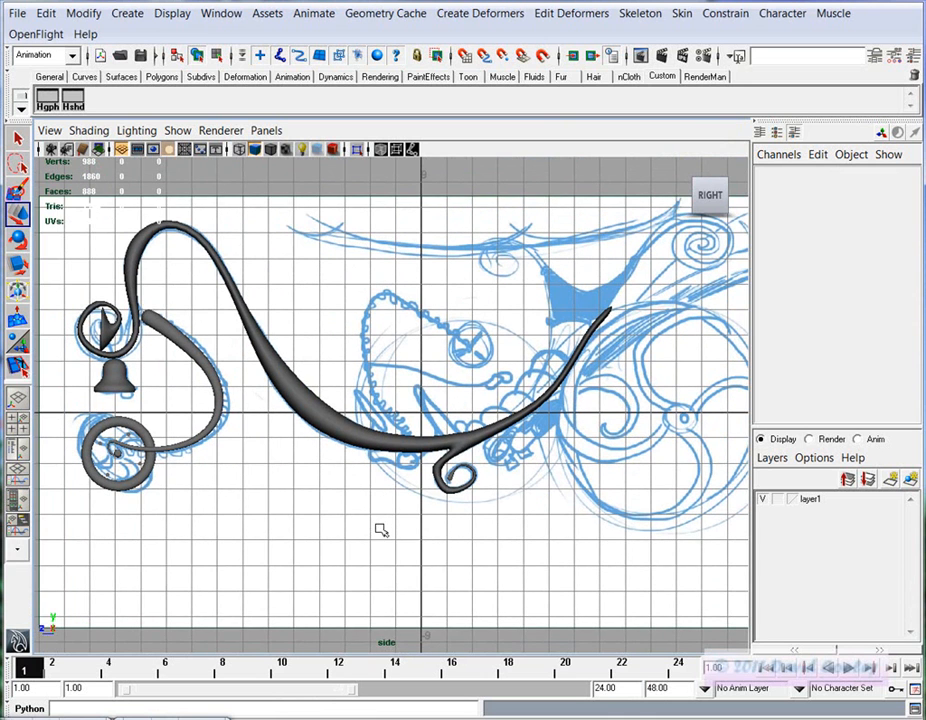
key("space")
key("space")
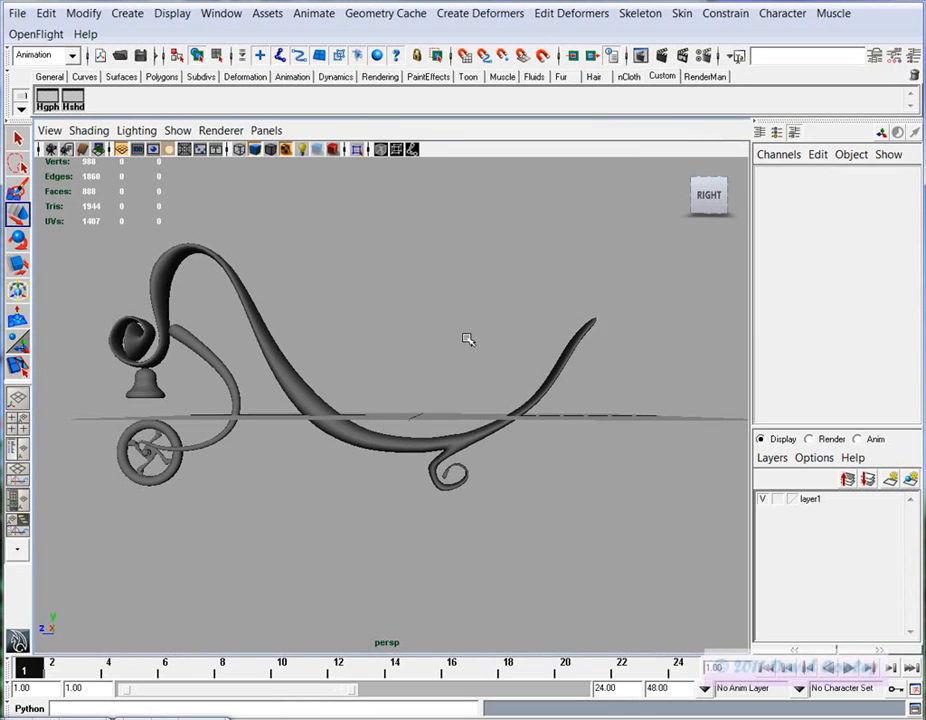
Create a NURBS plane at the origin and stretch it along Z to a scale of about 6.05
left_click(127, 13)
mouse_move(111, 42)
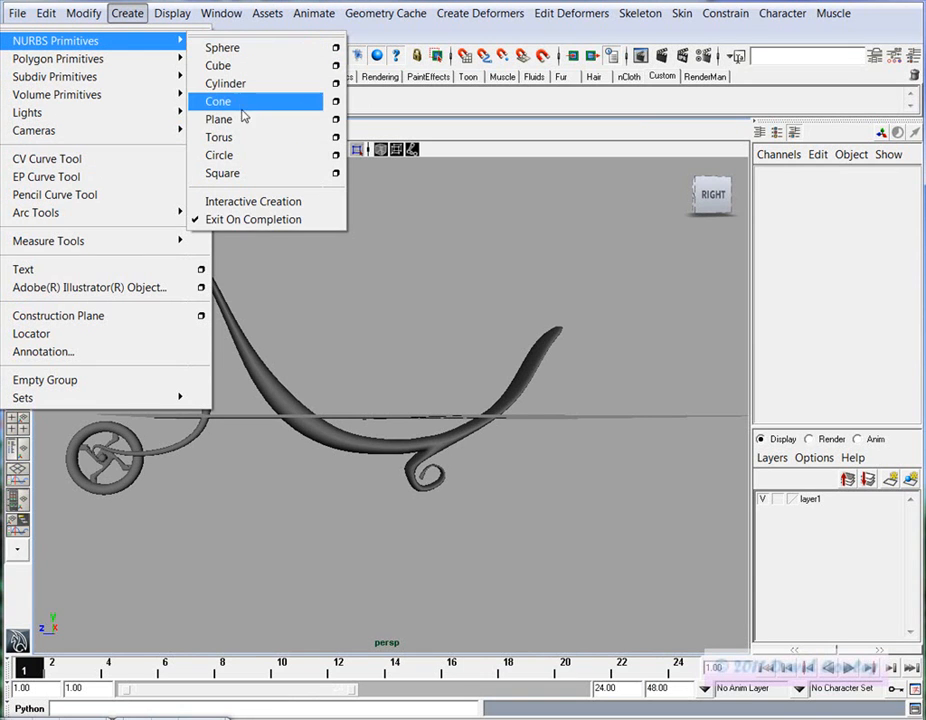
left_click(242, 120)
middle_click_drag(325, 473, 372, 493, "alt")
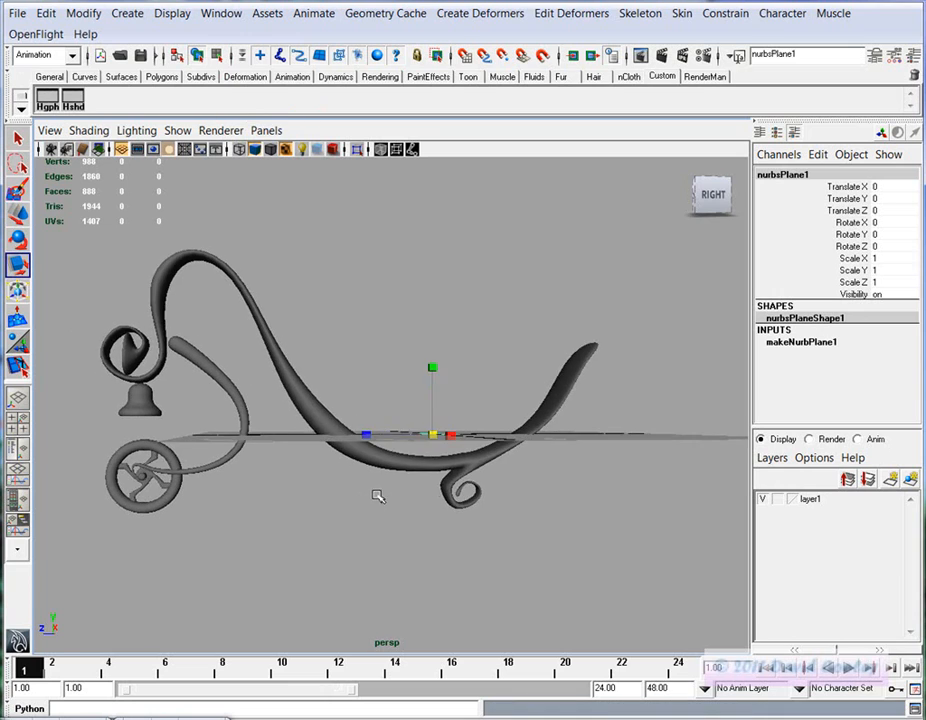
left_click_drag(378, 496, 424, 438, "alt")
left_click(789, 343)
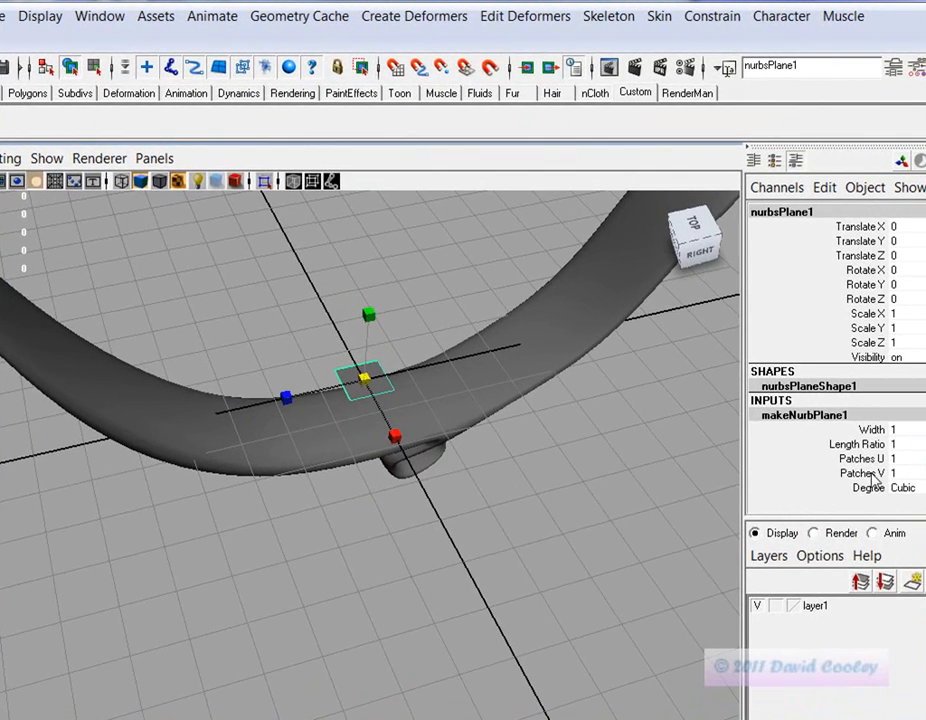
left_click(871, 471)
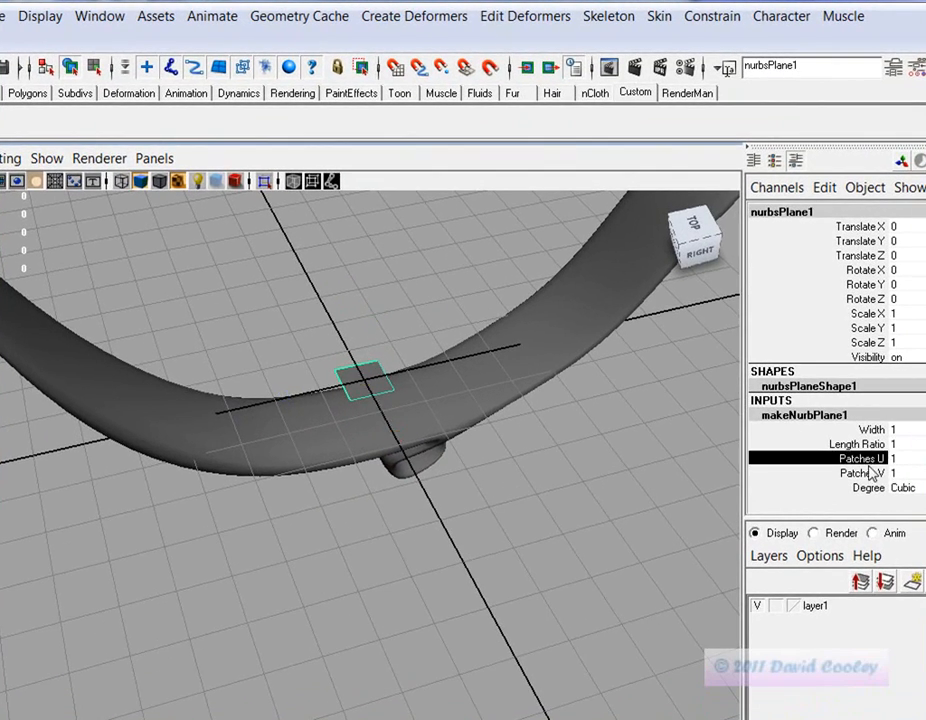
key("r")
left_click_drag(286, 398, 12, 396)
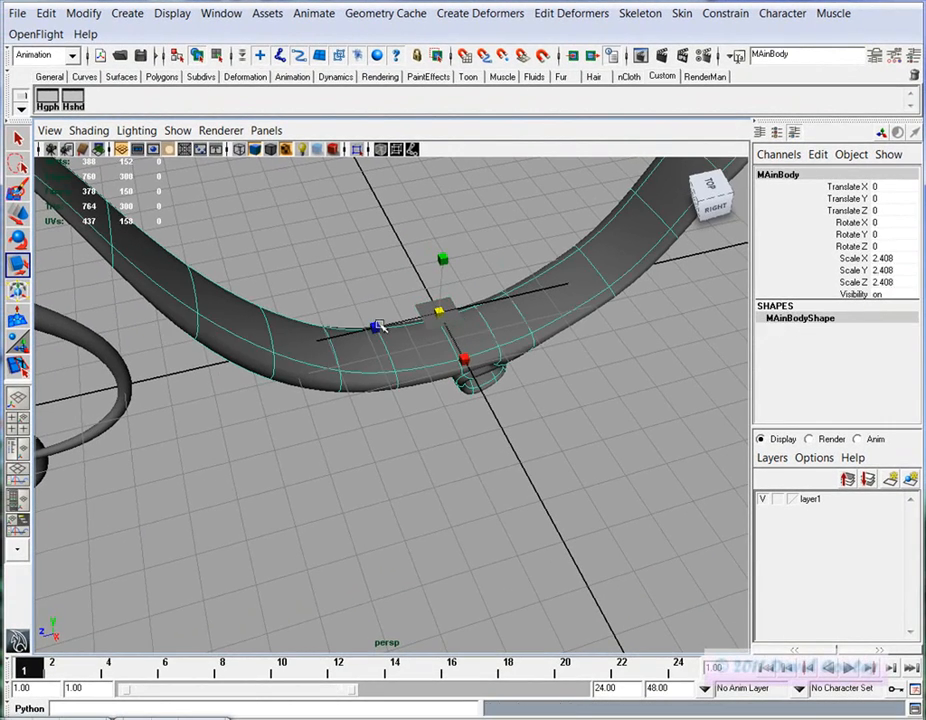
key("ctrl+z")
left_click_drag(377, 326, 34, 352)
In the side view, enlarge the plane to about 2.34 × 2.34 × 14.17 scale and align it with the sketch's long upper curve, about Y 7.03, Z -2.77
key("space")
key("space")
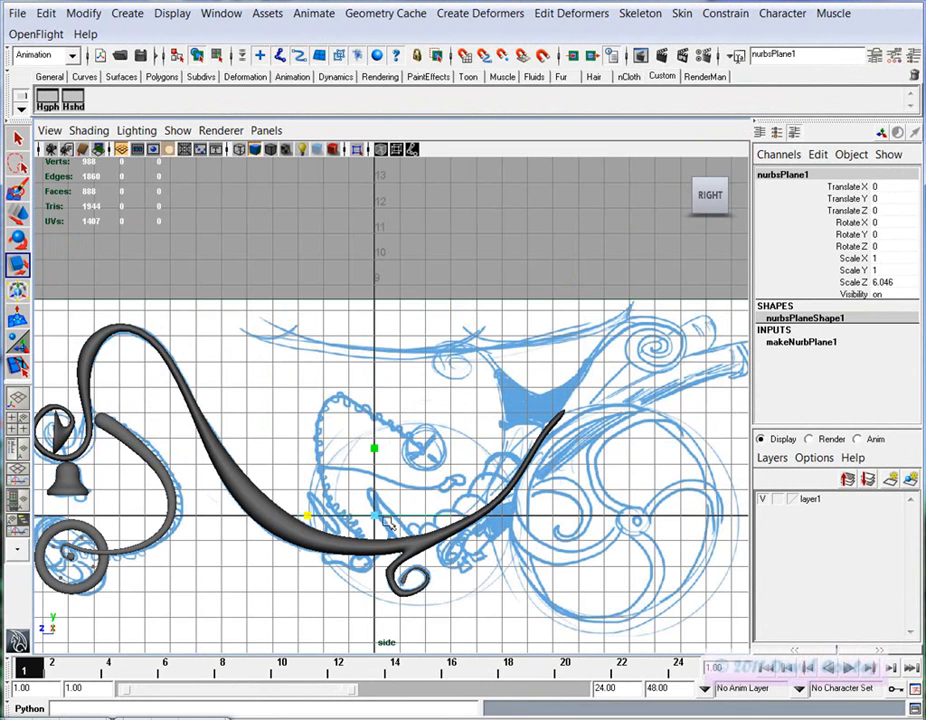
key("w")
left_click_drag(375, 516, 409, 355)
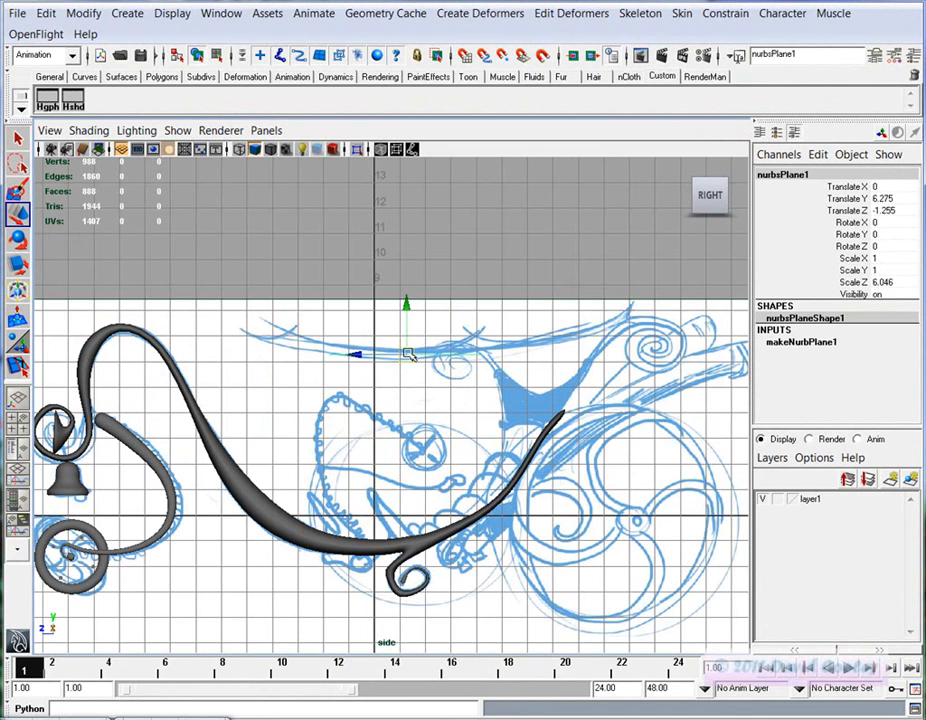
key("r")
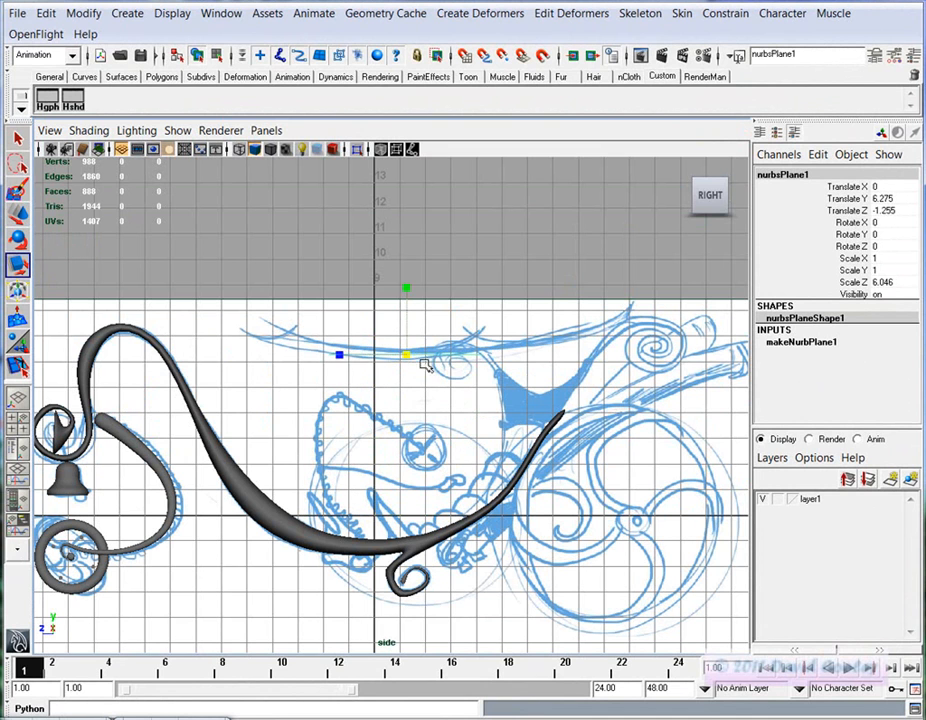
left_click_drag(425, 354, 505, 364)
key("w")
left_click_drag(408, 358, 447, 338)
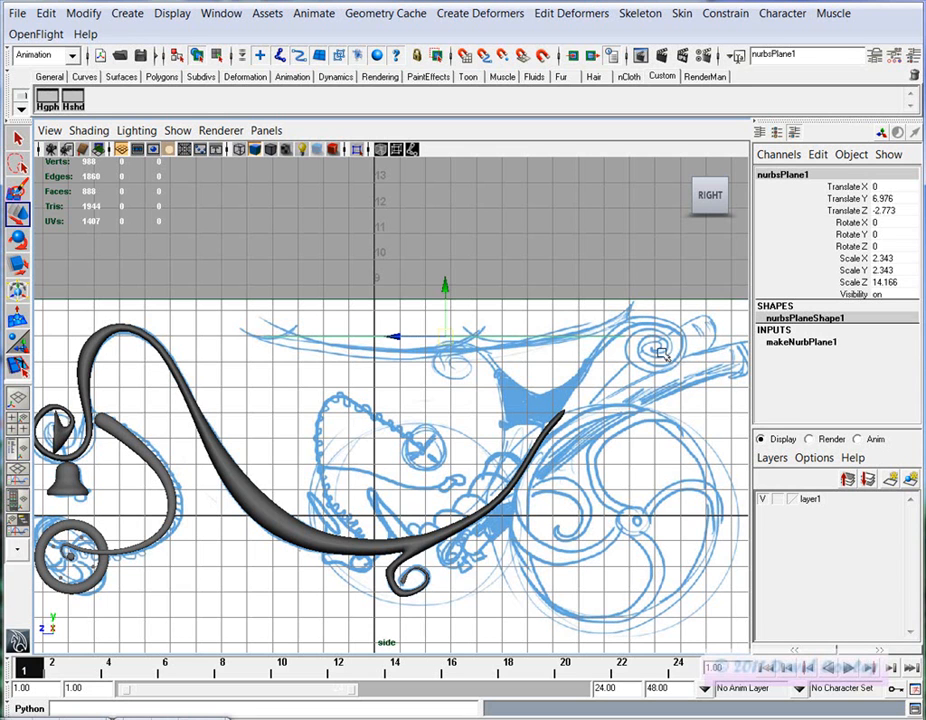
left_click_drag(446, 335, 445, 331)
Set the NURBS plane's construction patches to 3 in U and 5 in V
left_click(779, 342)
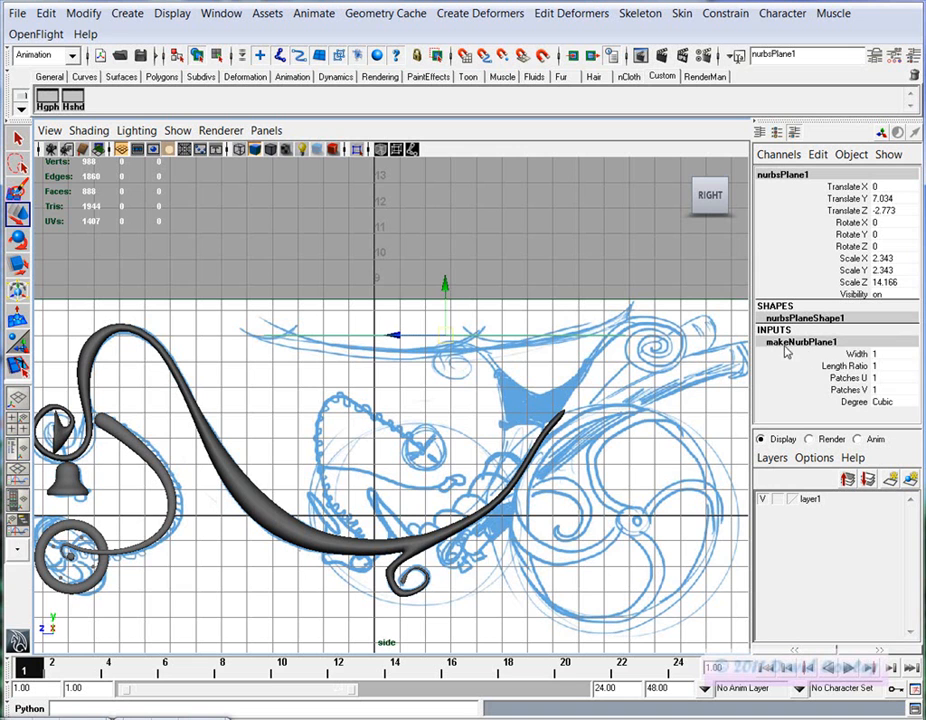
left_click(845, 378)
key("space")
key("space")
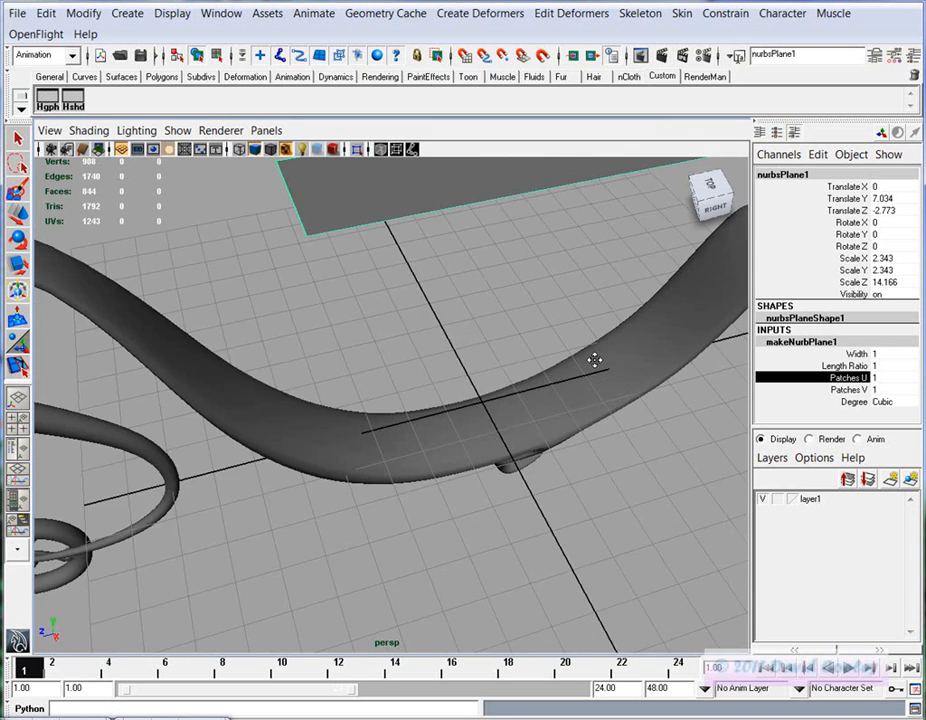
right_click_drag(593, 359, 423, 326, "alt")
middle_click_drag(423, 326, 403, 368, "alt")
middle_click_drag(424, 408, 435, 410)
left_click(859, 390)
middle_click_drag(527, 386, 554, 395)
left_click_drag(554, 395, 550, 380, "alt")
key("space")
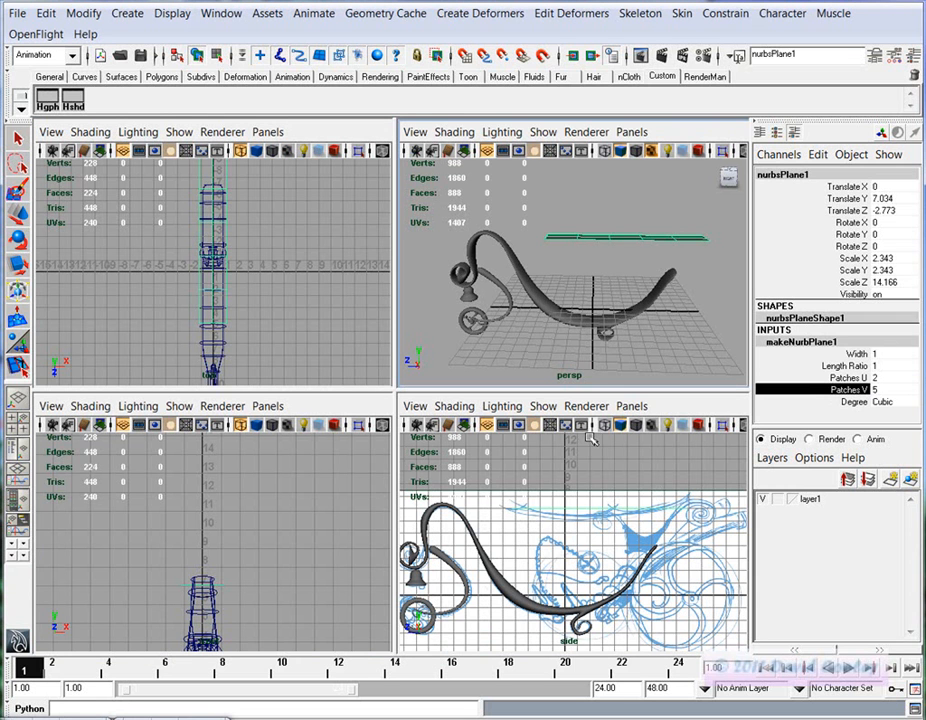
left_click_drag(654, 264, 692, 298, "alt")
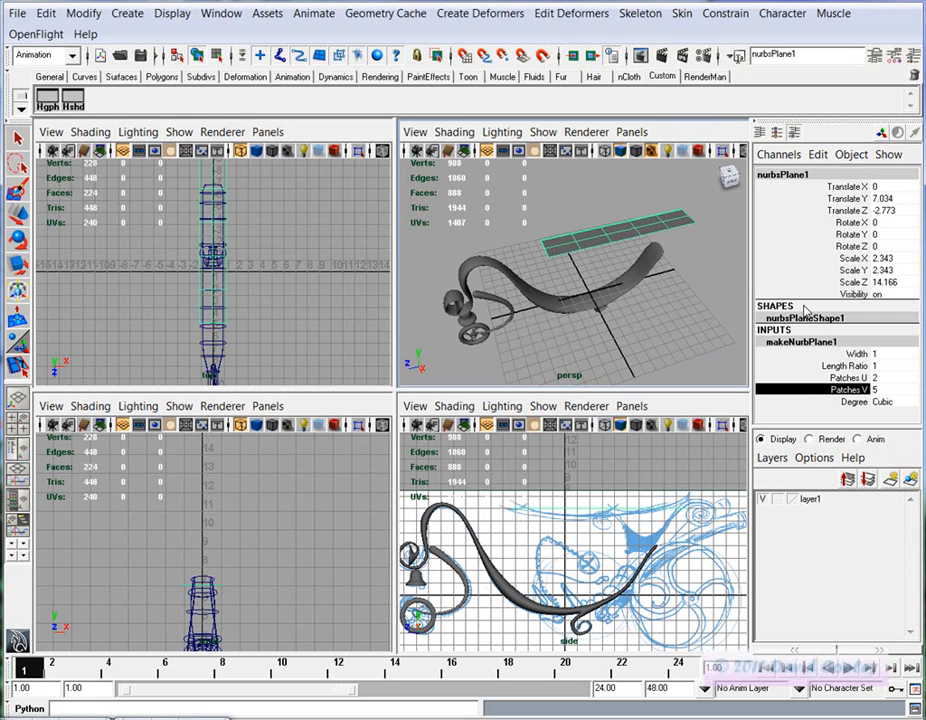
left_click(851, 378)
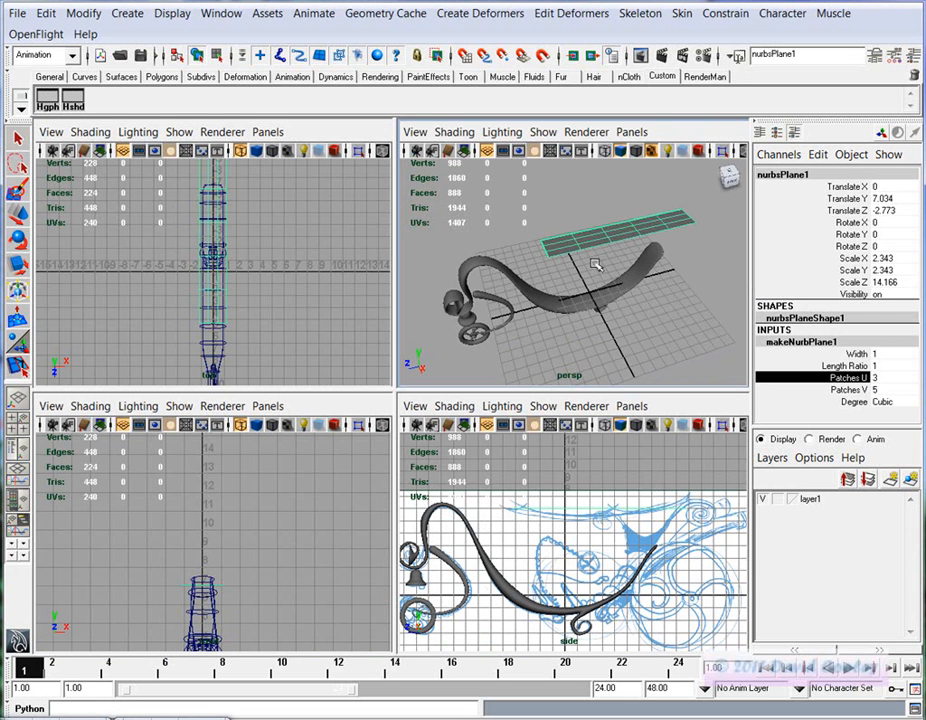
Widen the NURBS plane along X to a scale of about 5.62
key("w")
left_click_drag(656, 278, 776, 257)
left_click_drag(690, 272, 617, 242, "alt")
Move the plane's control-vertex rows vertically in the side view so its profile follows the sketch's long upper curve
key("space")
right_click_drag(466, 334, 387, 331)
left_click_drag(242, 276, 300, 345)
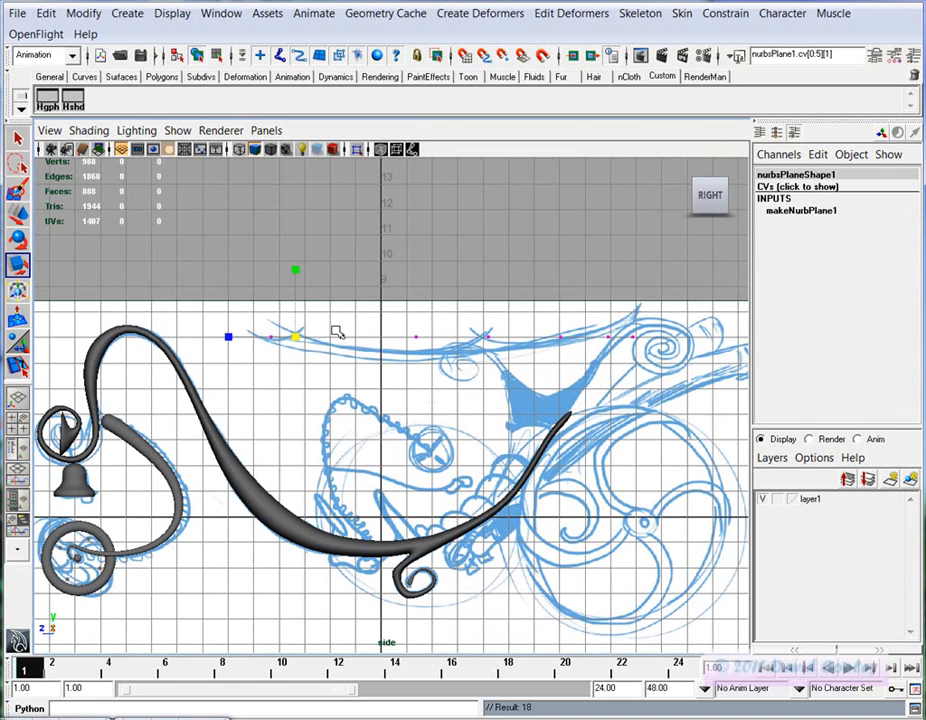
key("w")
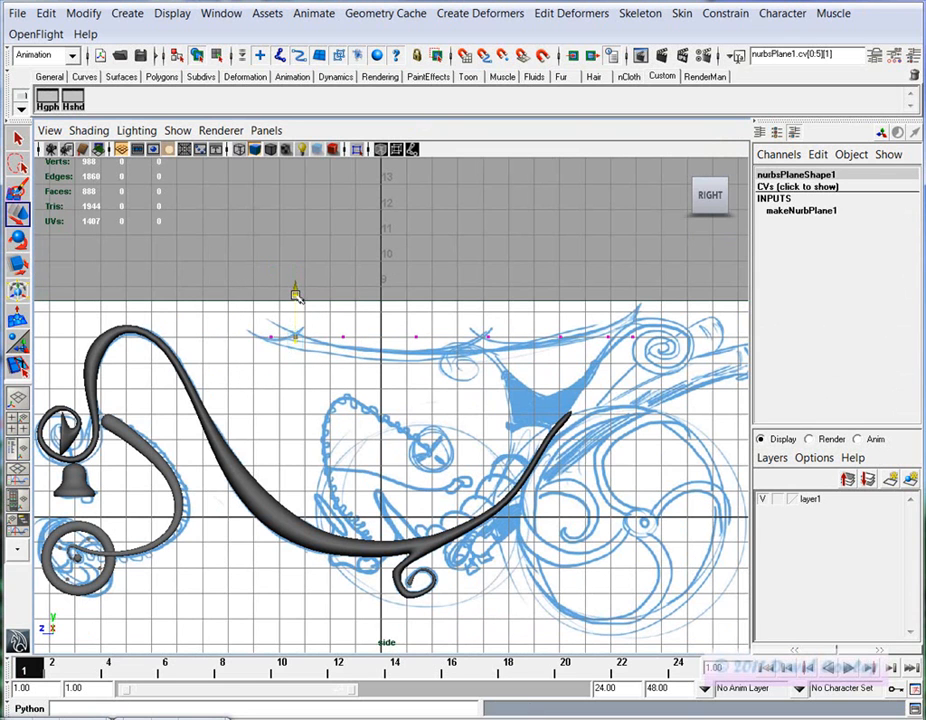
left_click_drag(330, 298, 368, 374)
left_click_drag(391, 302, 415, 308)
left_click_drag(457, 306, 494, 370)
left_click_drag(487, 284, 596, 387)
left_click_drag(560, 281, 560, 286)
left_click_drag(645, 349, 635, 262)
left_click_drag(623, 356, 608, 285)
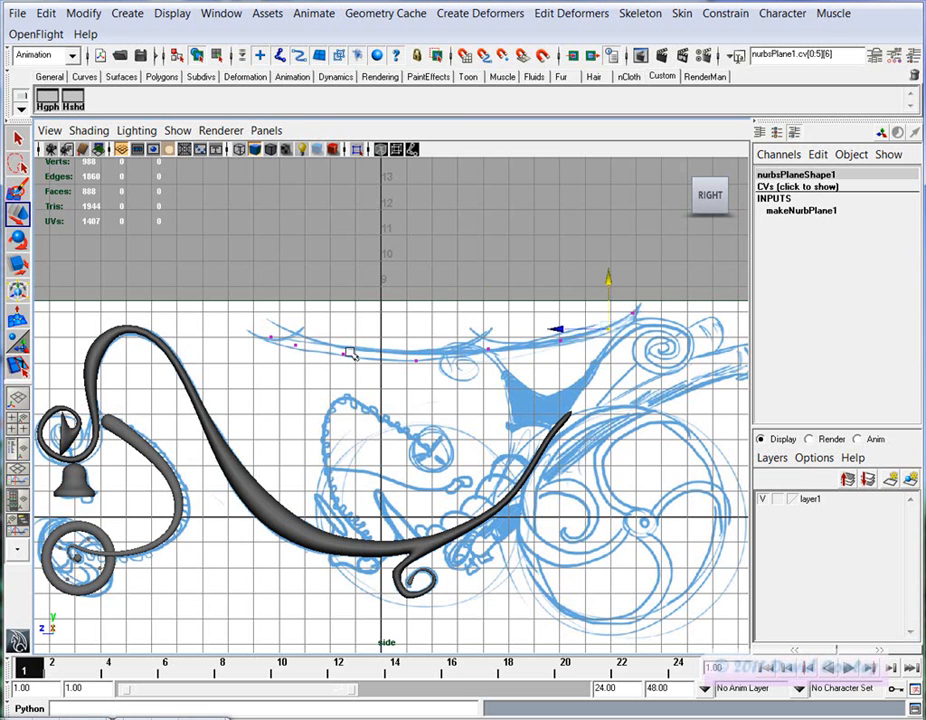
Try to taper the plane's front end by scaling its first control-vertex rows narrower in X
key("space")
key("space")
mouse_move(422, 415)
left_mouse_down("alt")
mouse_move(555, 417)
mouse_move(455, 453)
mouse_move(509, 458)
mouse_move(382, 471)
mouse_move(473, 482)
mouse_move(511, 511)
mouse_move(403, 465)
mouse_move(420, 430)
left_mouse_up("alt")
key("F8")
right_click_drag(412, 426, 330, 424)
left_click_drag(494, 470, 207, 424, "alt")
key("r")
left_click_drag(309, 457, 345, 453)
left_click_drag(472, 468, 304, 441, "alt")
mouse_move(387, 470)
left_mouse_down()
mouse_move(345, 318)
mouse_move(404, 474)
left_mouse_up()
left_click_drag(315, 381, 335, 386)
left_click_drag(465, 410, 521, 375, "alt")
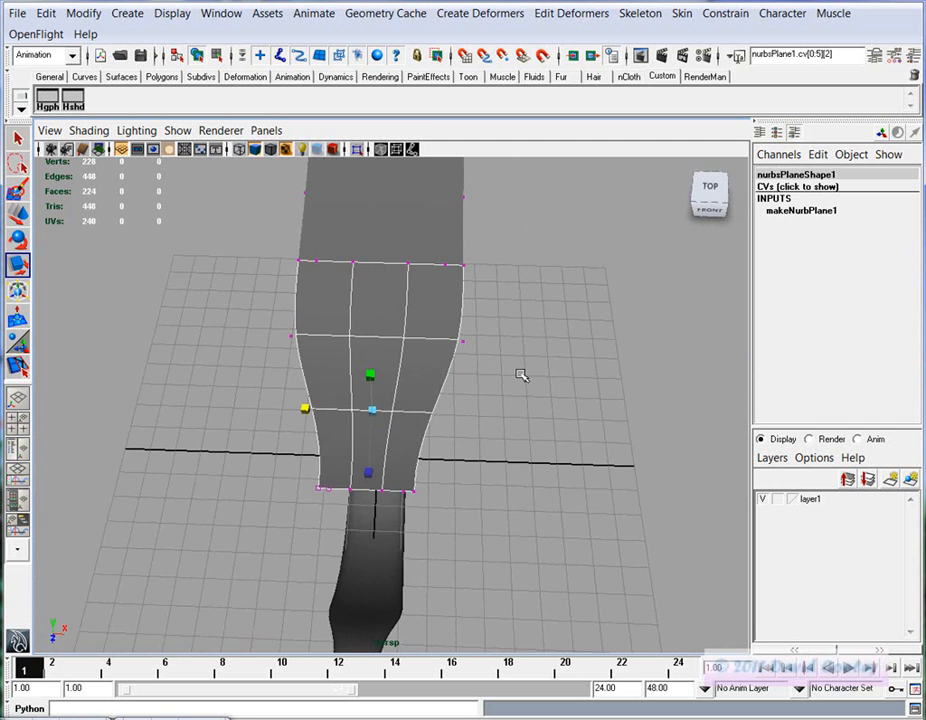
Undo the scaling of the front control-vertex rows and return the plane to object mode
key("ctrl+z")
key("ctrl+z")
key("ctrl+z")
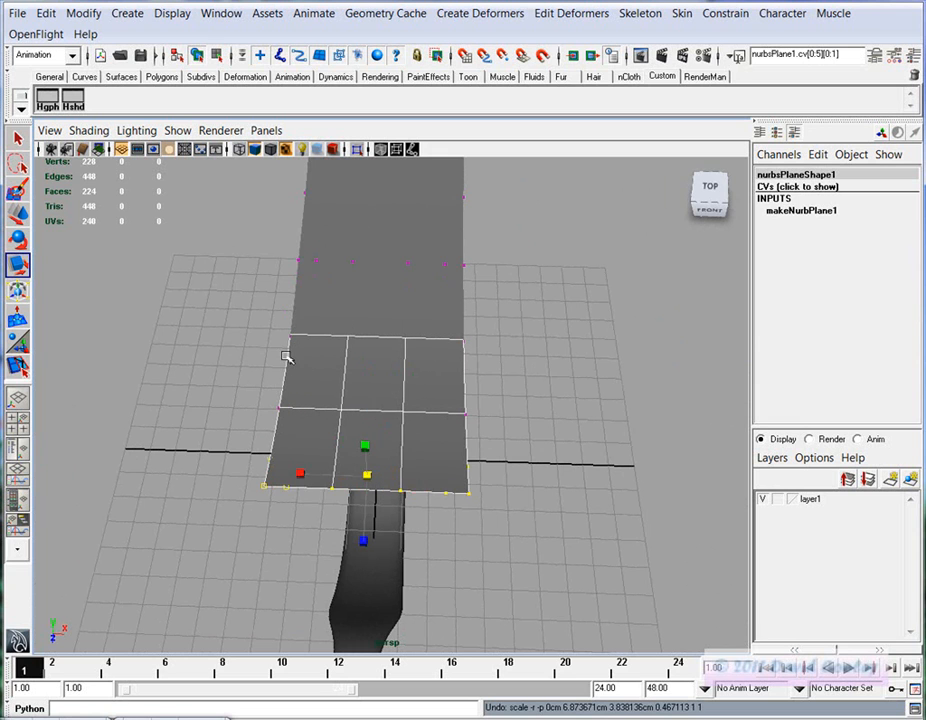
key("F8")
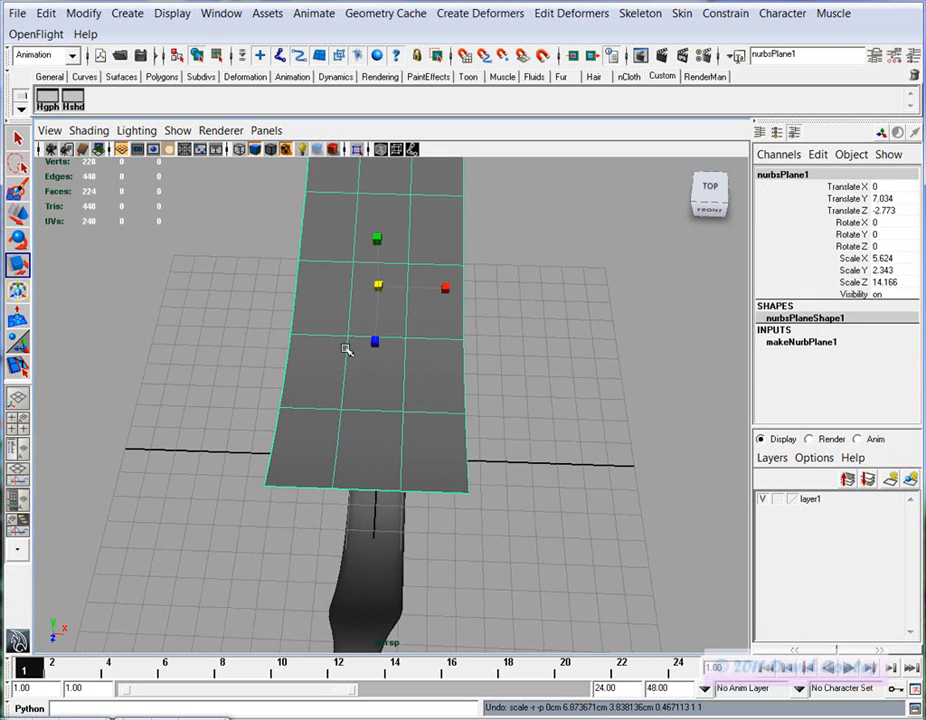
Apply a Lattice deformer to the NURBS plane and scale its front lattice points narrower in X to taper that end
left_click(471, 14)
left_click(355, 68)
mouse_move(496, 333)
left_mouse_down("alt")
mouse_move(556, 320)
mouse_move(508, 351)
left_mouse_up("alt")
right_click_drag(508, 351, 480, 308)
left_click_drag(480, 308, 510, 498, "alt")
left_click_drag(558, 545, 233, 420)
left_click_drag(458, 465, 427, 441, "alt")
left_click_drag(299, 460, 325, 462)
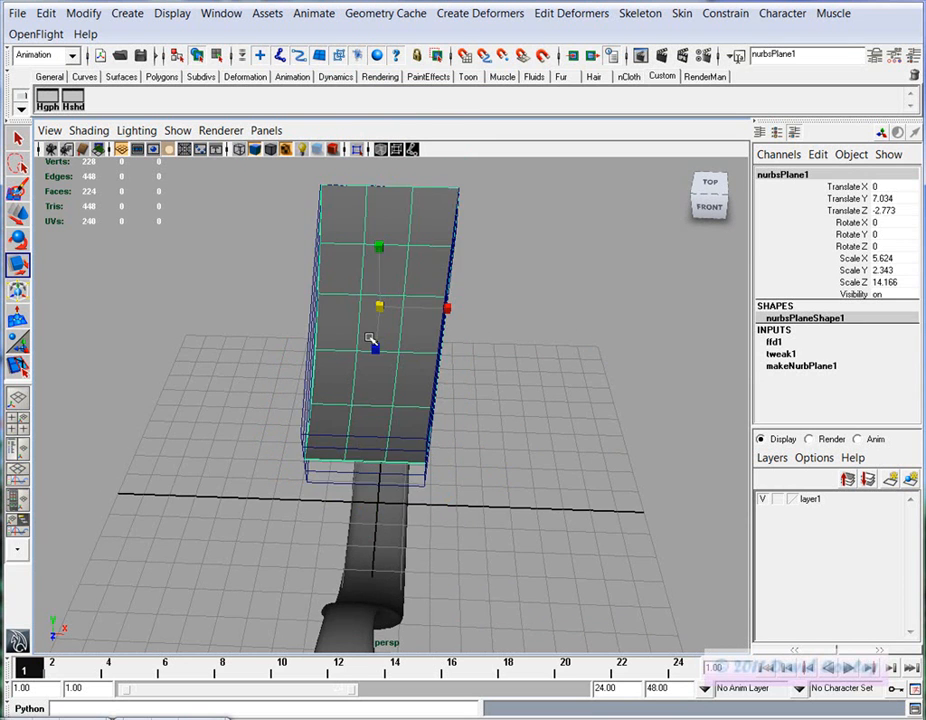
Delete the plane's construction history to bake in the taper and remove the lattice
left_click(46, 13)
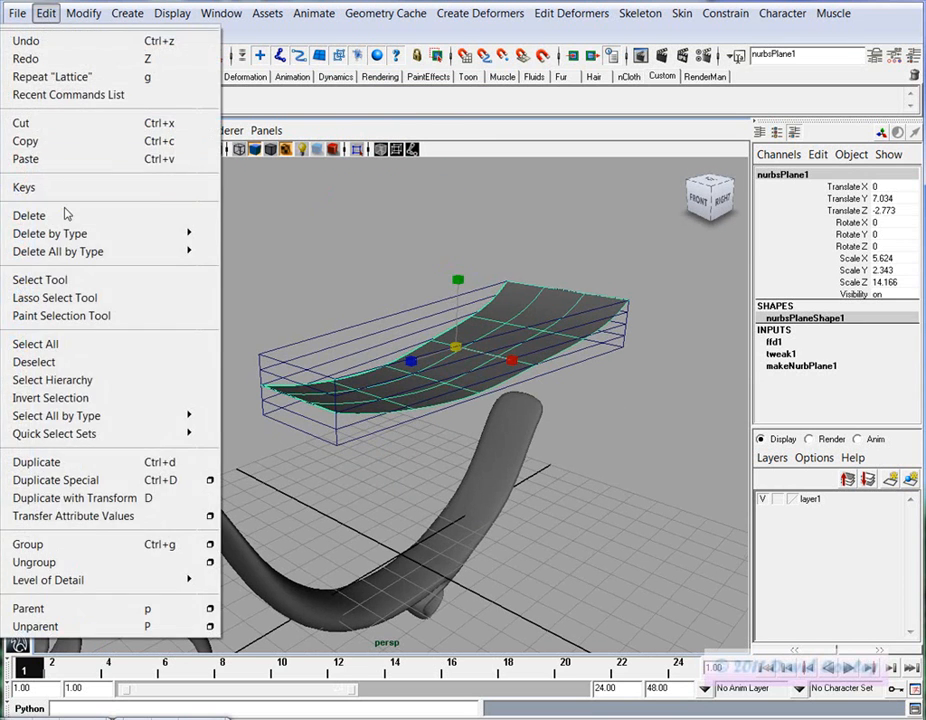
mouse_move(68, 234)
left_click(225, 239)
Display the plane's control vertices and check its profile against the sketch in the side view
left_click_drag(601, 436, 535, 431, "alt")
right_click_drag(553, 378, 473, 378)
left_click_drag(473, 378, 608, 432, "alt")
mouse_move(622, 450)
left_mouse_down("alt")
mouse_move(616, 459)
mouse_move(611, 452)
left_mouse_up("alt")
key("w")
left_click_drag(567, 337, 567, 341)
mouse_move(443, 453)
left_mouse_down("alt")
mouse_move(380, 451)
mouse_move(428, 420)
mouse_move(453, 469)
left_mouse_up("alt")
left_click(569, 476)
left_click_drag(569, 476, 398, 567, "alt")
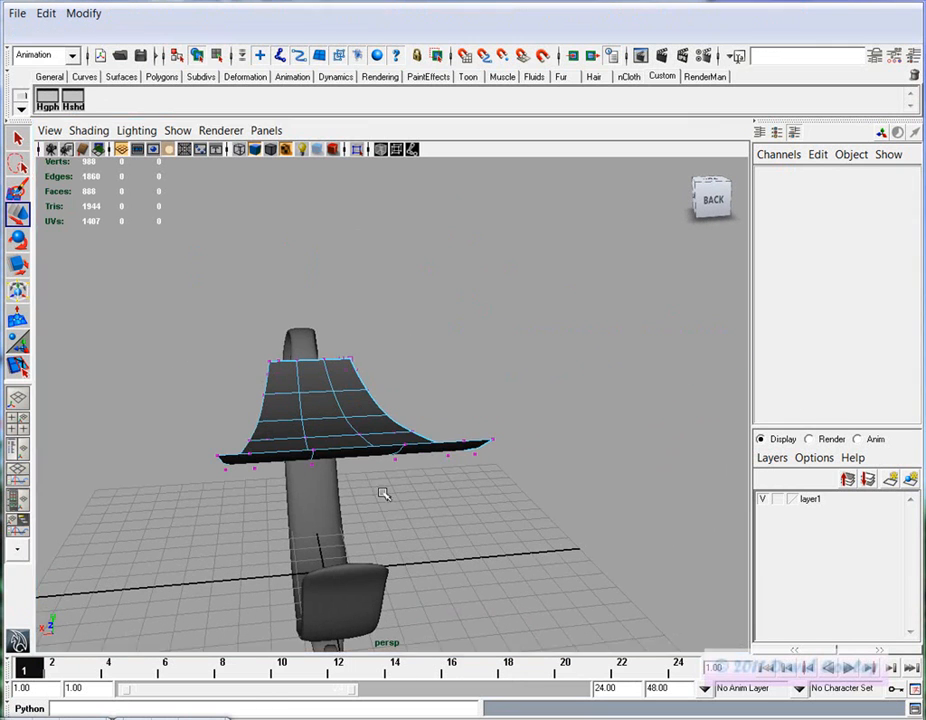
key("space")
key("space")
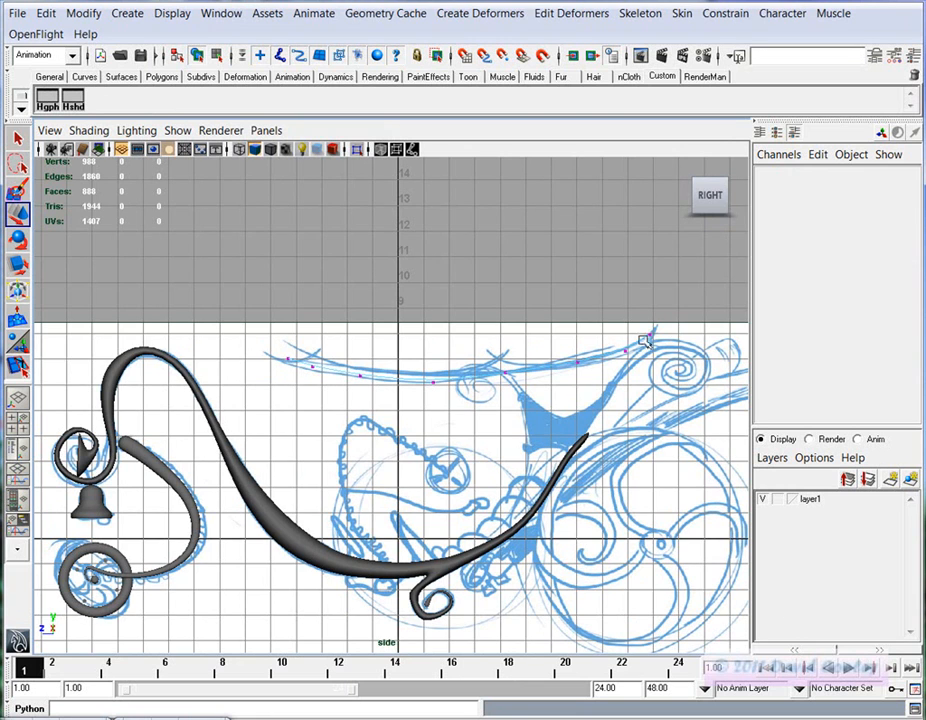
key("space")
key("space")
left_click_drag(459, 412, 541, 425, "alt")
Show the plane's hull in wireframe and reposition its lengthwise control-vertex rows so the cross-section curves up at both sides
right_click(481, 416)
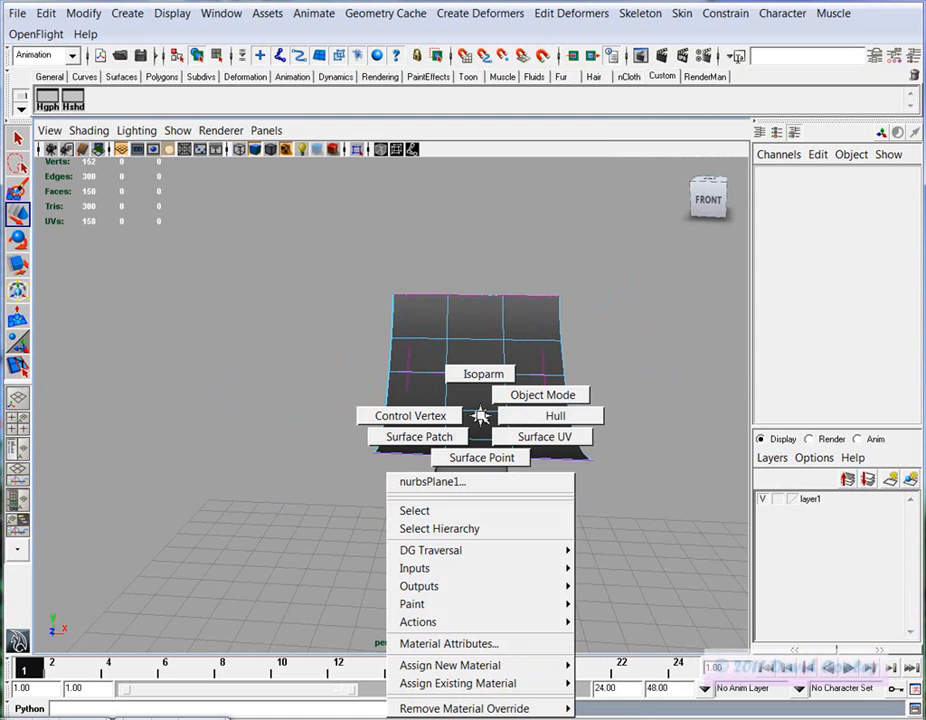
left_click_drag(481, 416, 442, 413, "alt")
key("4")
key("1")
left_click_drag(362, 396, 395, 335)
left_click_drag(469, 351, 455, 357)
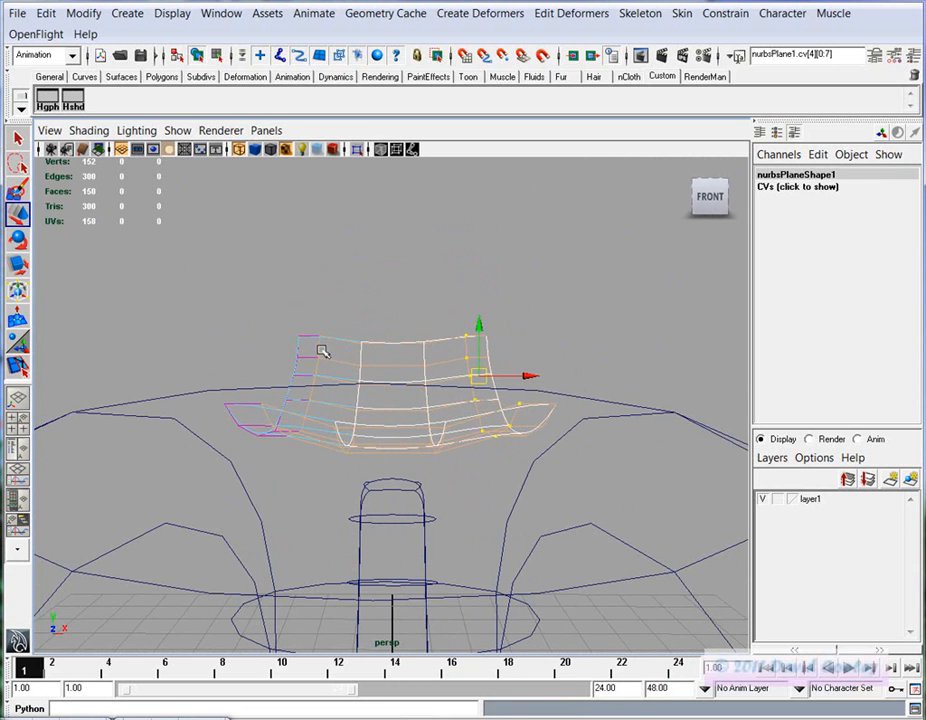
left_click_drag(324, 352, 331, 349)
left_click_drag(396, 325, 391, 333)
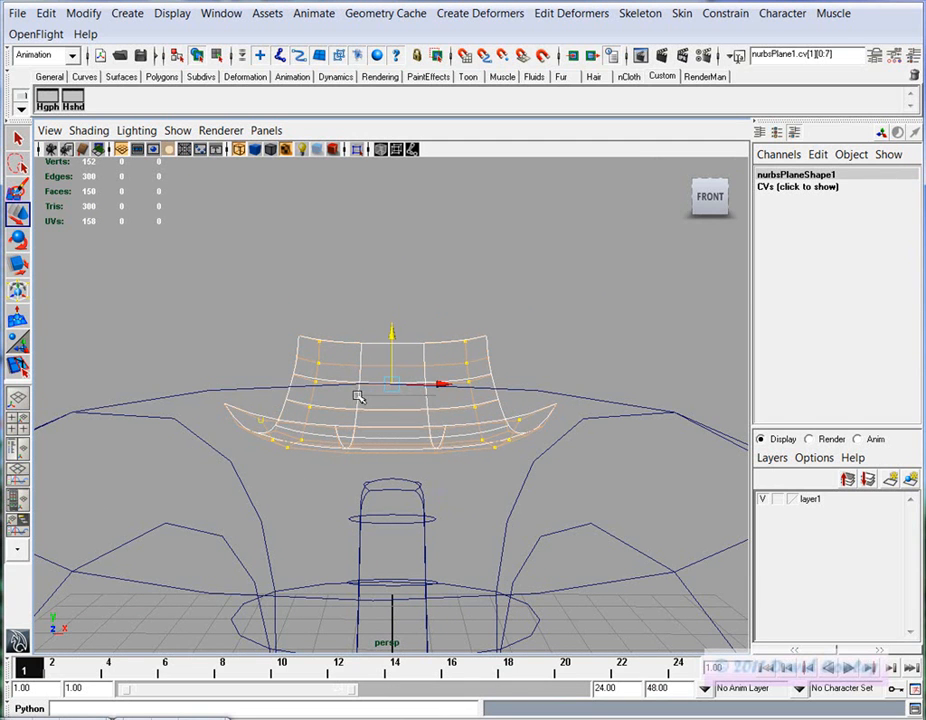
left_click_drag(393, 333, 393, 341)
left_click(434, 307)
Restore smooth shaded display and hide the plane's control hull
left_click_drag(586, 400, 498, 505, "alt")
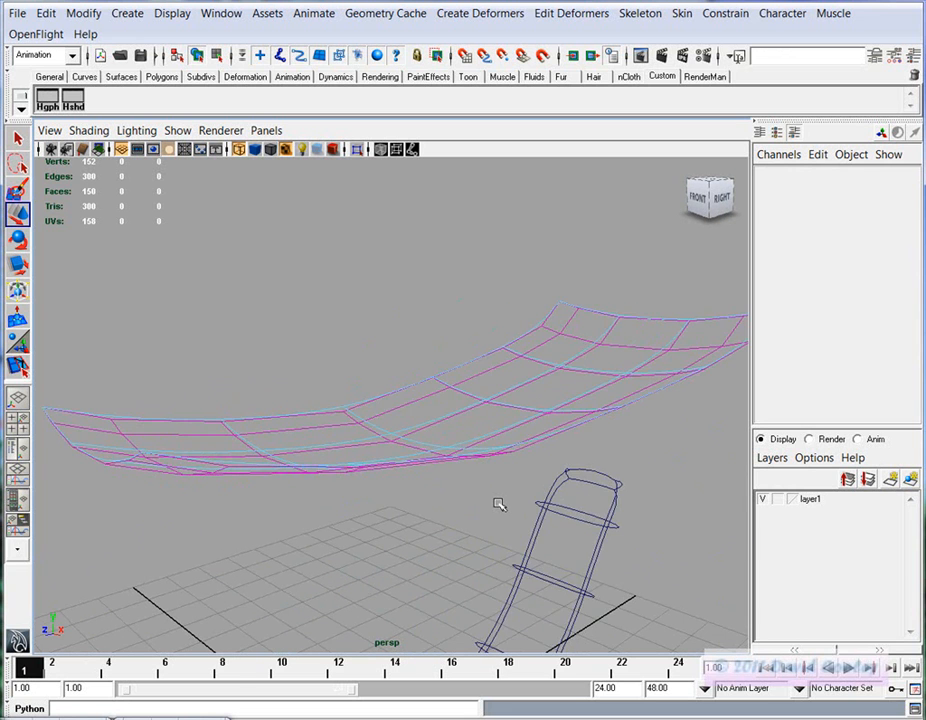
key("5")
key("3")
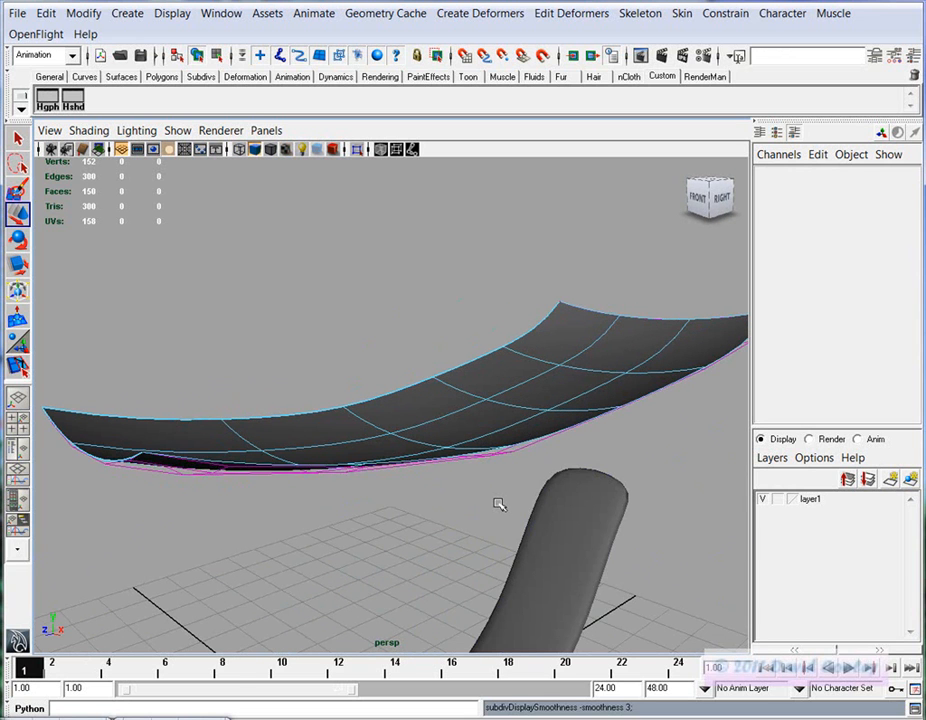
key("F8")
Examine the frame, upper curved surface and front wheel against the reference sketch in the side view
left_click_drag(411, 502, 451, 540, "alt")
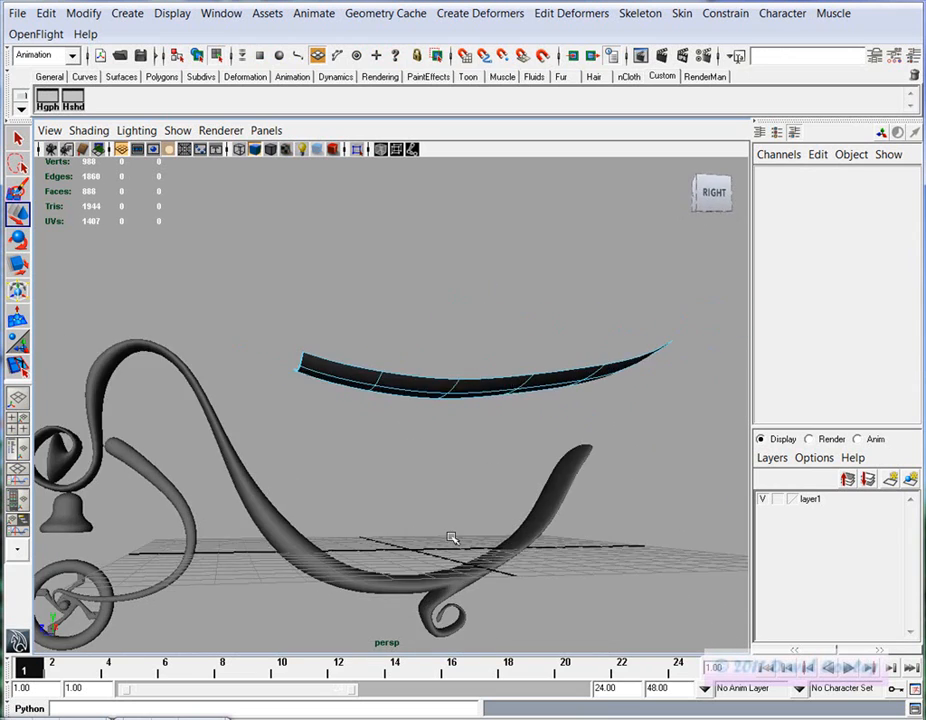
key("space")
key("space")
middle_click_drag(479, 494, 412, 459, "alt")
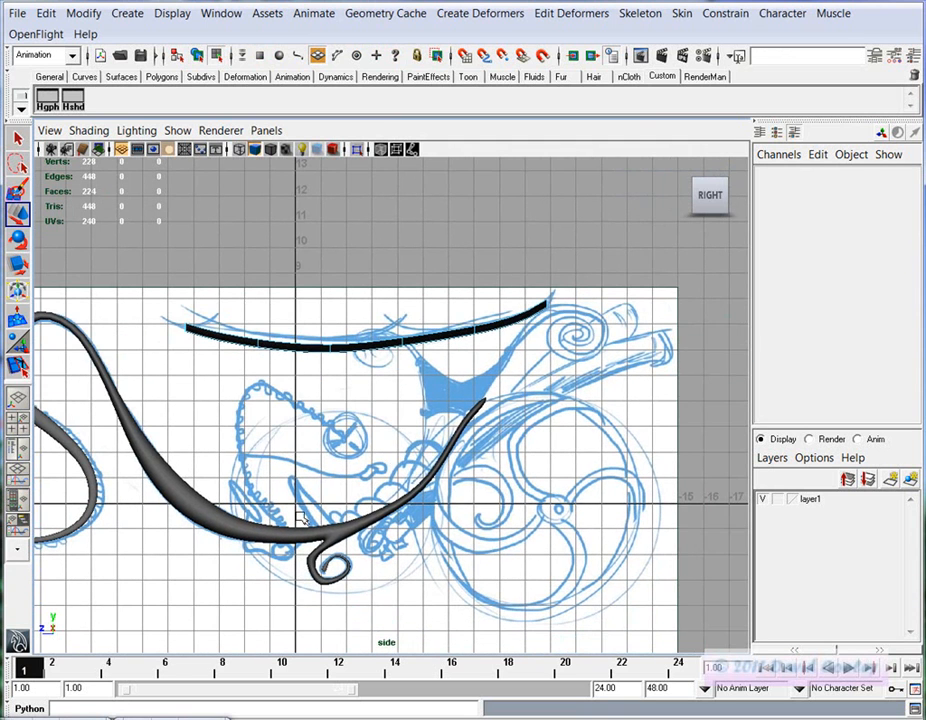
middle_click_drag(238, 550, 293, 536, "alt")
right_click_drag(293, 536, 426, 539, "alt")
middle_click_drag(426, 539, 454, 504, "alt")
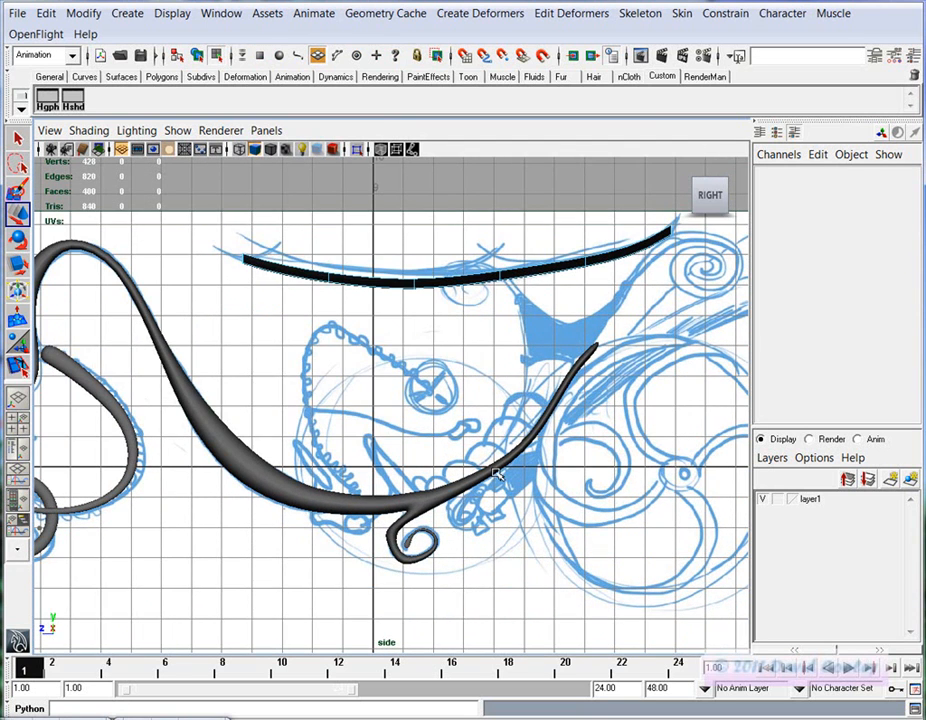
middle_click_drag(600, 406, 535, 399, "alt")
middle_click_drag(456, 523, 545, 507, "alt")
right_click_drag(545, 507, 432, 509, "alt")
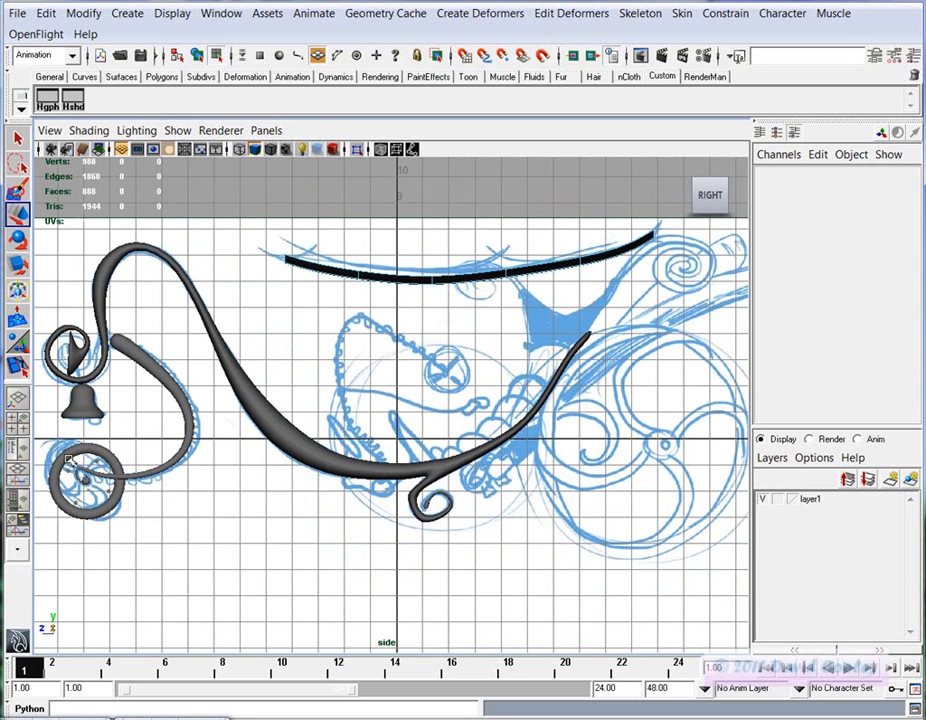
middle_click_drag(107, 521, 416, 506, "alt")
mouse_move(416, 506)
right_mouse_down("alt")
mouse_move(442, 505)
mouse_move(419, 506)
right_mouse_up("alt")
Duplicate the front tire group and move the copy back along Z to about -20.85, toward the rear wheel location
key("space")
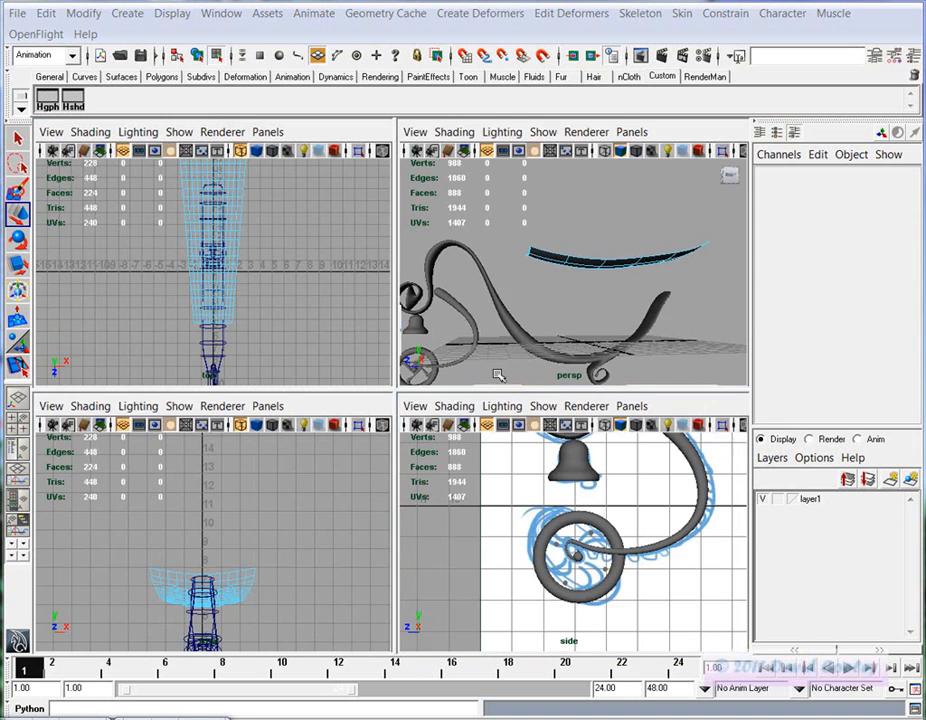
key("space")
left_click(190, 568)
left_click_drag(244, 554, 304, 542, "alt")
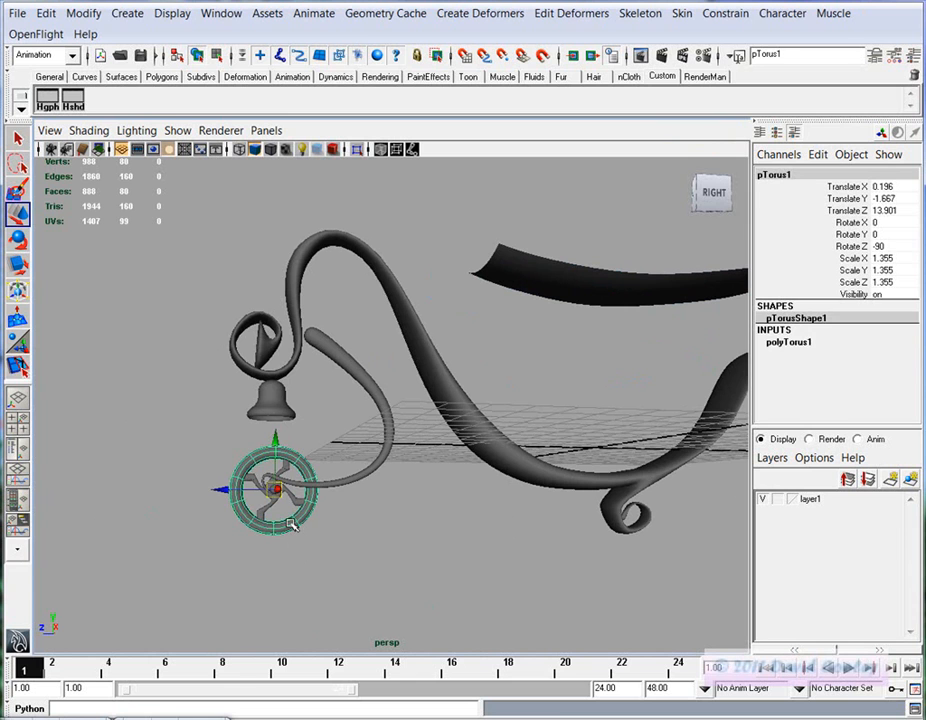
key("Up")
right_click_drag(396, 531, 218, 506, "alt")
middle_click_drag(464, 545, 405, 550, "alt")
left_click_drag(405, 550, 389, 556, "alt")
key("ctrl+d")
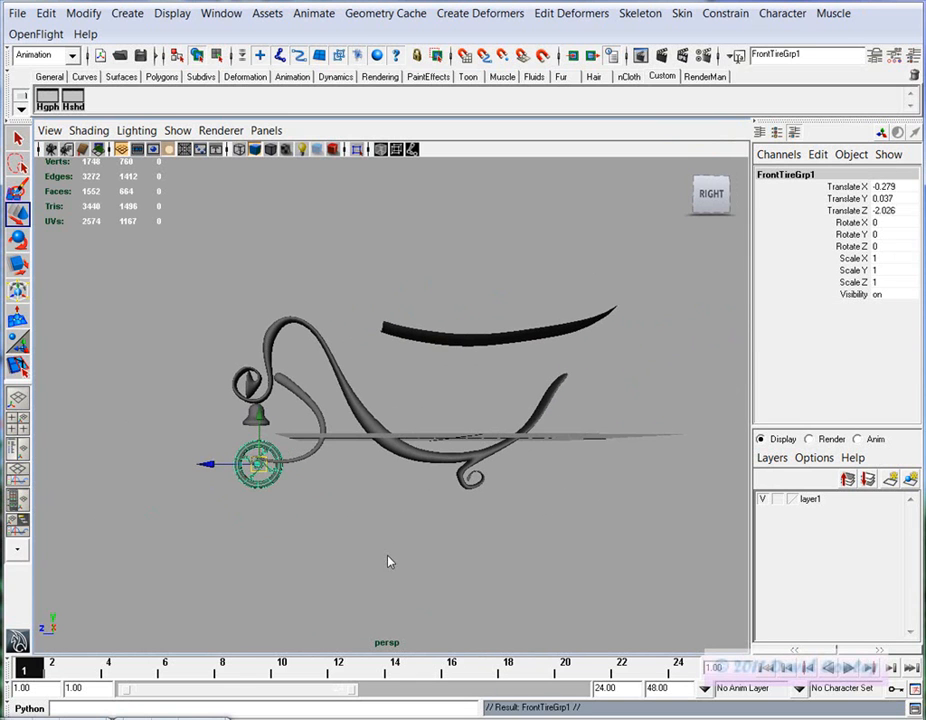
left_click_drag(207, 464, 510, 465)
Scale the duplicated tire group uniformly to about 3.171 and position it over the sketch's rear wheel at Y 1.321, Z -23.79
key("space")
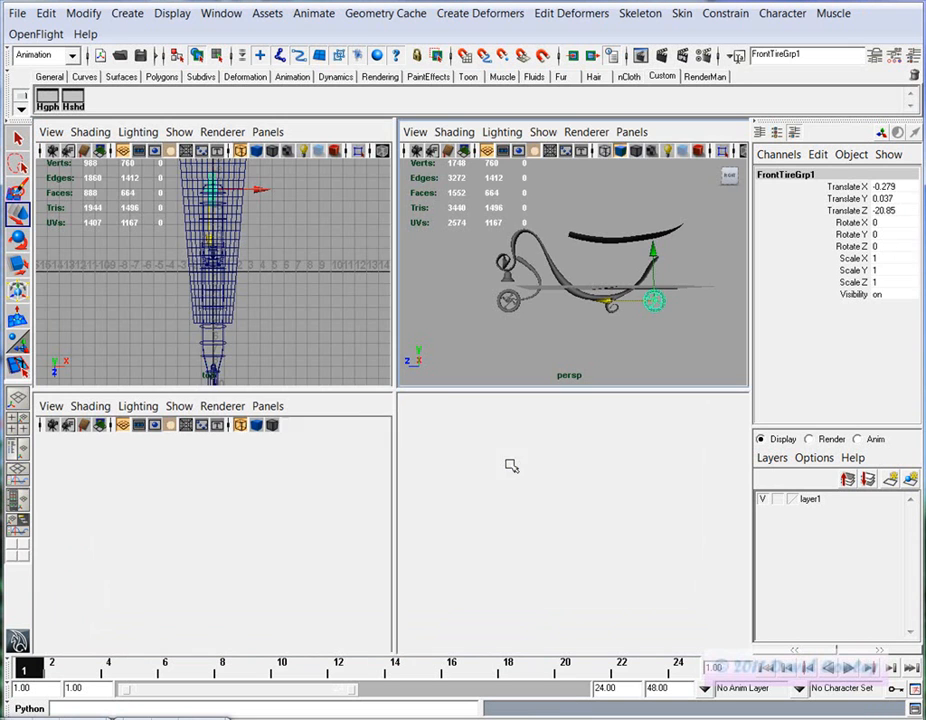
key("space")
key("a")
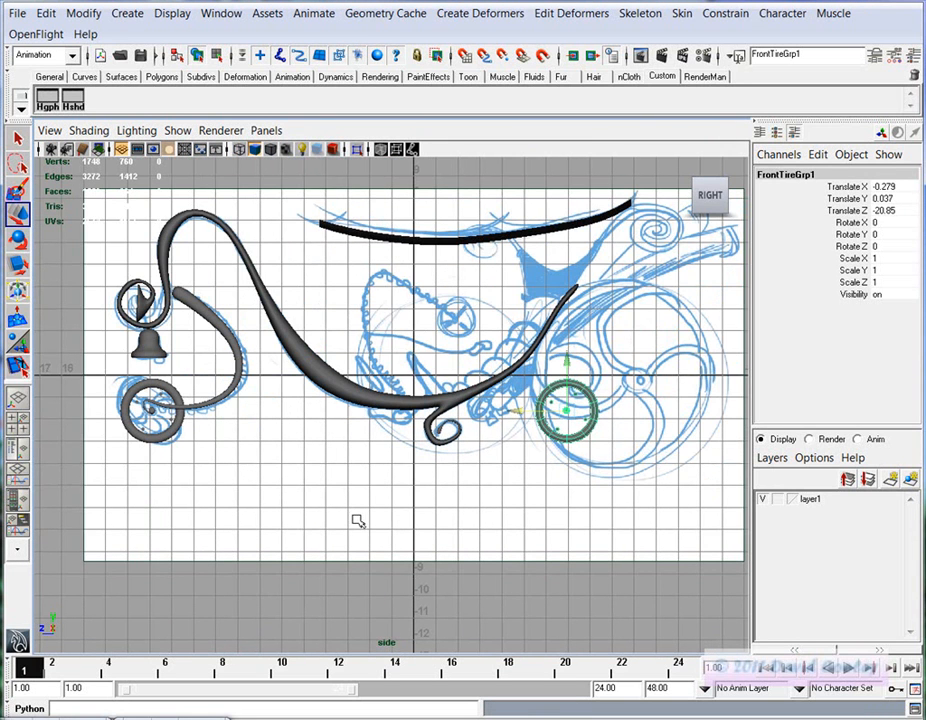
key("r")
middle_click_drag(559, 428, 515, 432, "alt")
left_click_drag(524, 416, 638, 422)
key("w")
left_click_drag(523, 413, 589, 384)
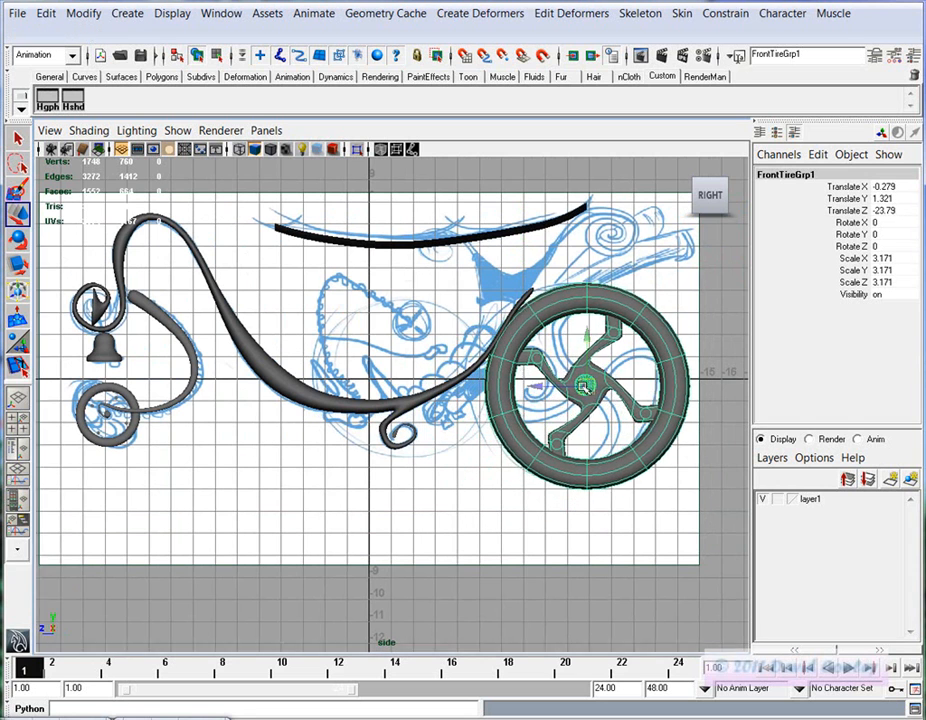
Move the rear wheel group sideways to X 3.226, then duplicate it and place the copy across the frame at X -5.76
key("space")
key("space")
left_click_drag(579, 441, 413, 471, "alt")
left_click_drag(350, 475, 635, 527)
key("ctrl+d")
left_click_drag(562, 430, 424, 438)
Set the Translate X of the FrontTireGrp1 rear wheel to 3.2
left_click_drag(440, 462, 557, 410, "alt")
left_click(477, 477)
key("Up")
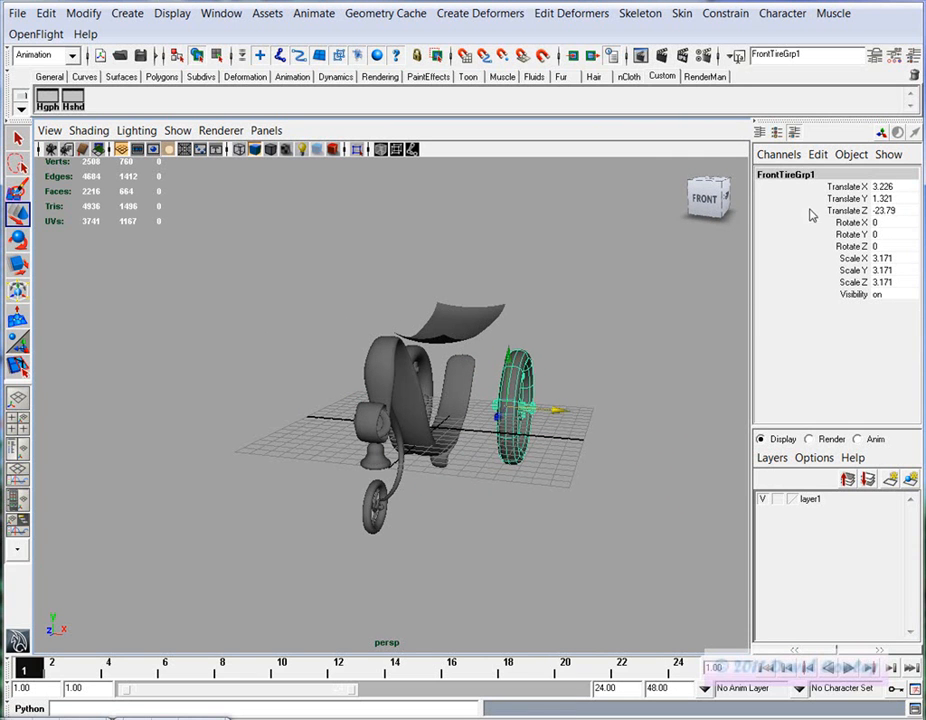
left_click(880, 186)
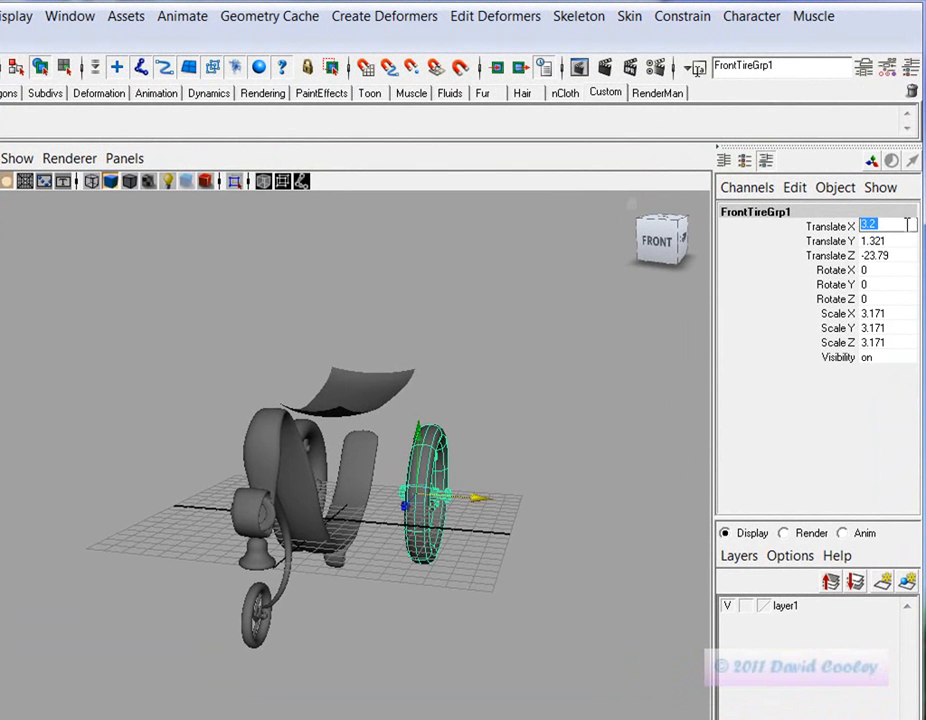
Set FrontTireGrp2's Translate X to -3.2, then slide that wheel farther outward to X -4.329
left_click_drag(275, 443, 323, 435, "alt")
left_click(237, 474)
key("Up")
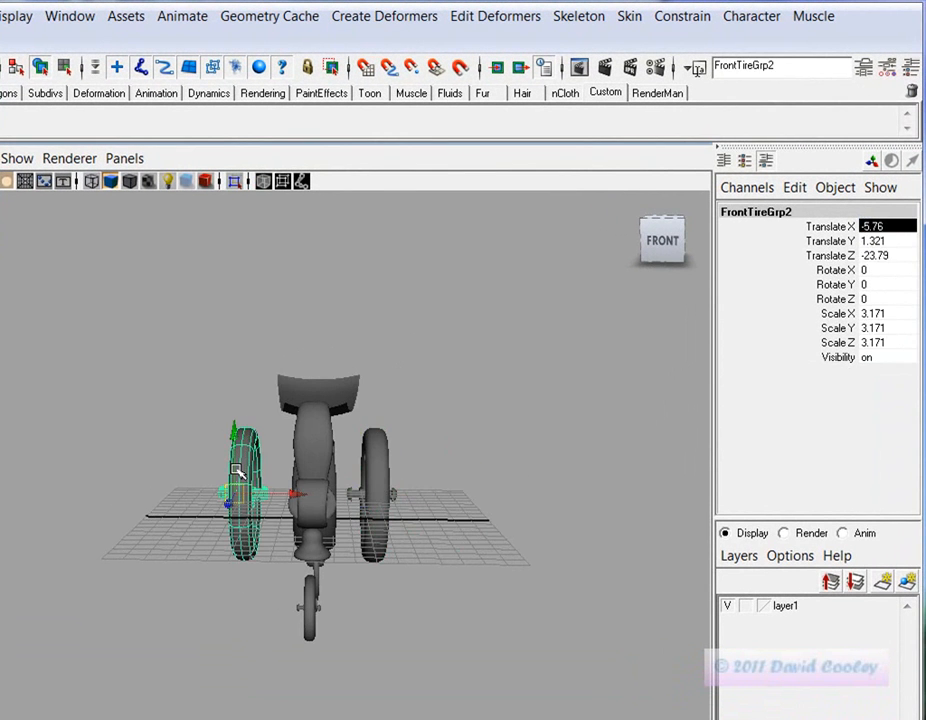
left_click(878, 226)
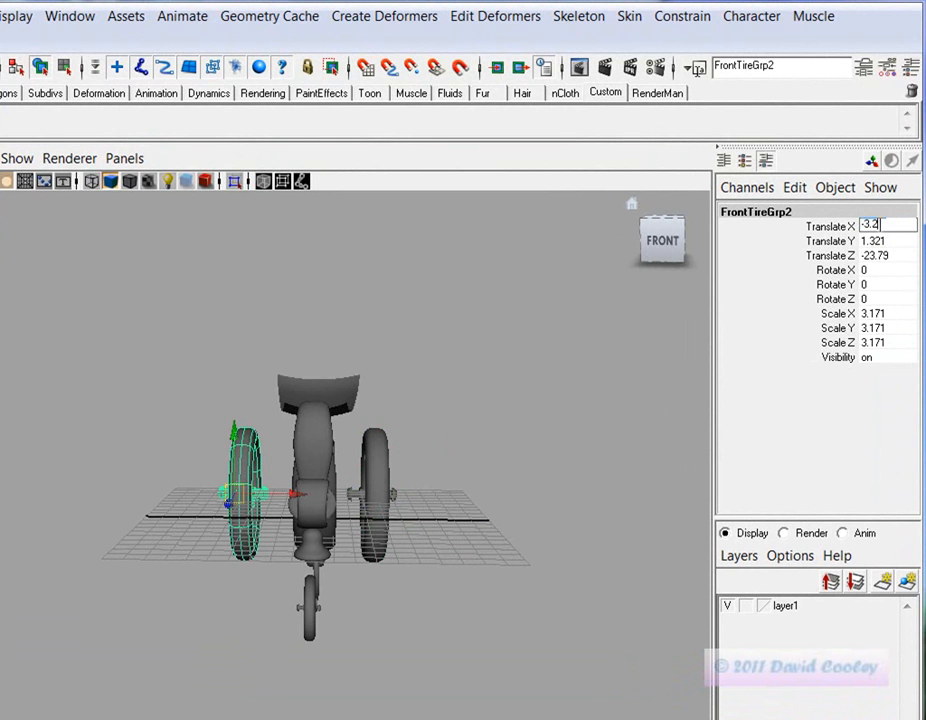
key("Return")
left_click_drag(391, 431, 314, 529, "alt")
left_click_drag(306, 595, 443, 600)
In the front view, freeze the transformations of FrontTireGrp2 and center its pivot
key("space")
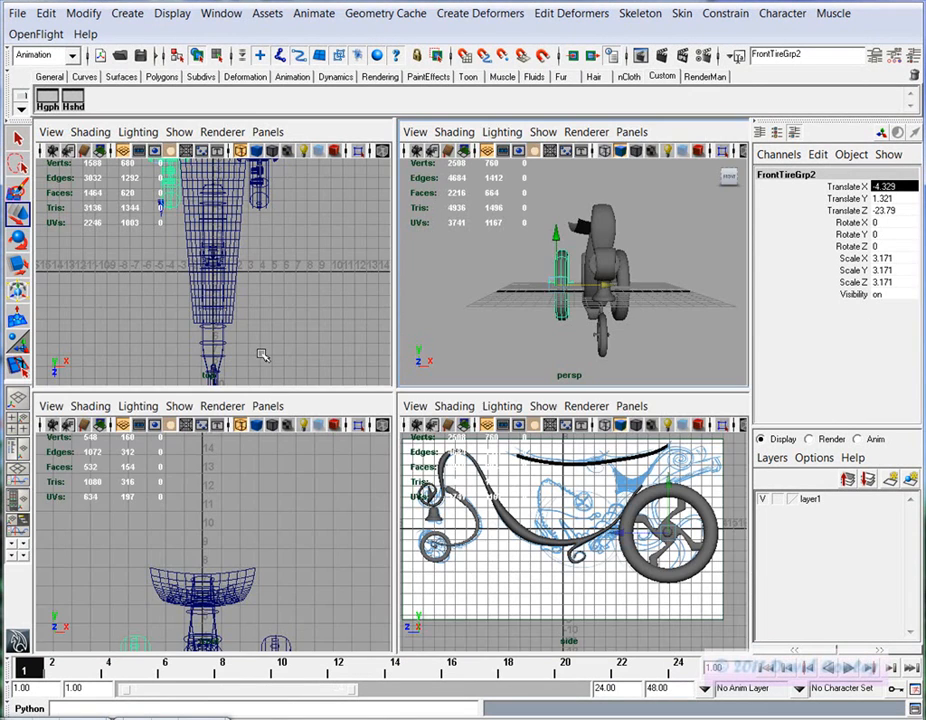
key("space")
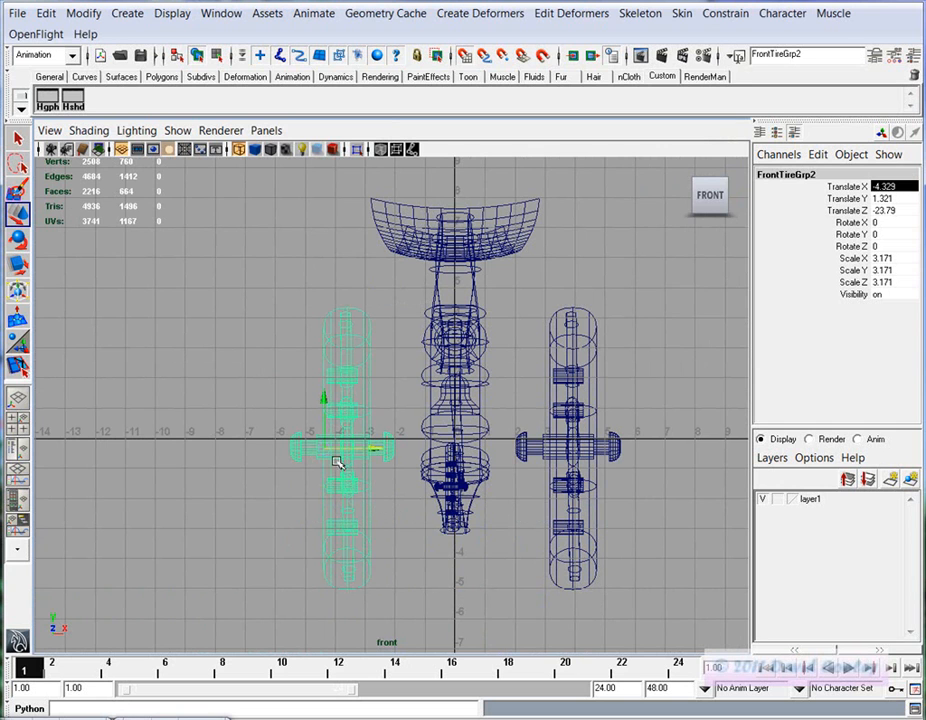
left_click(80, 14)
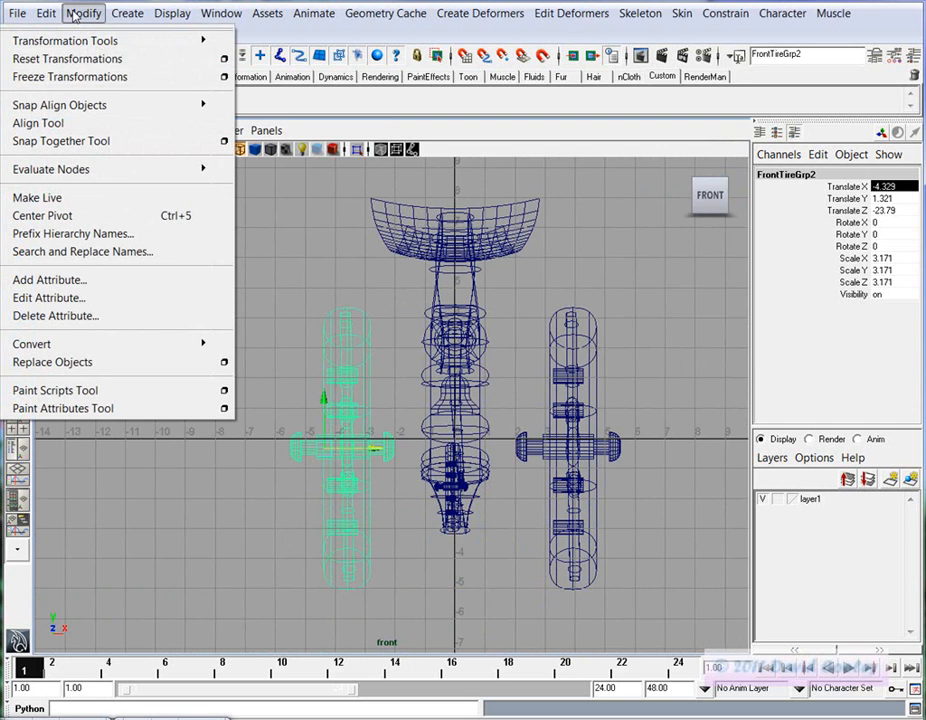
left_click(72, 76)
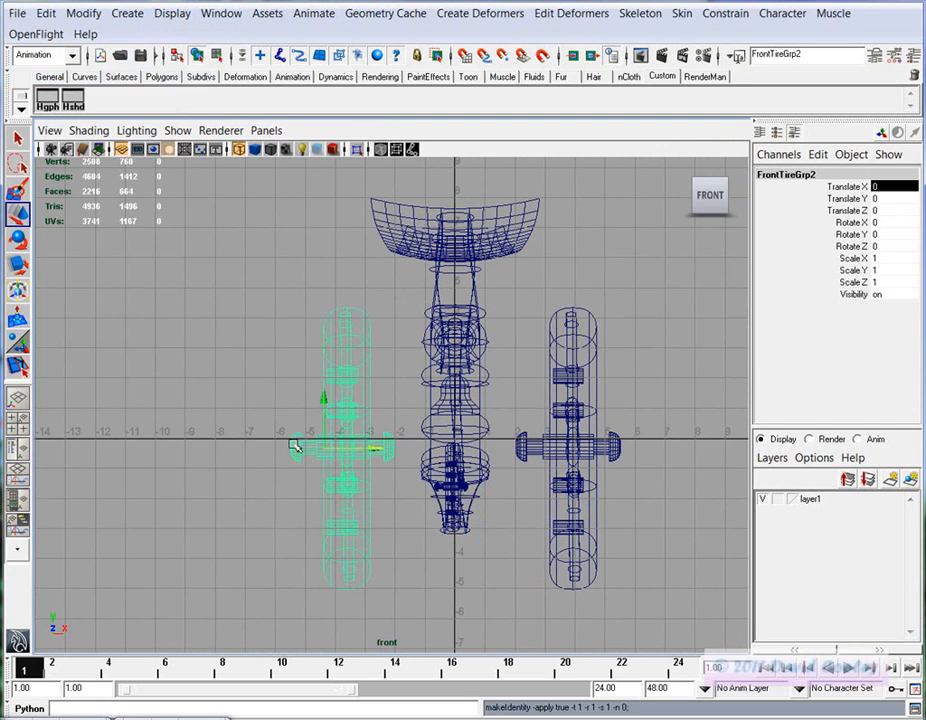
left_click(80, 14)
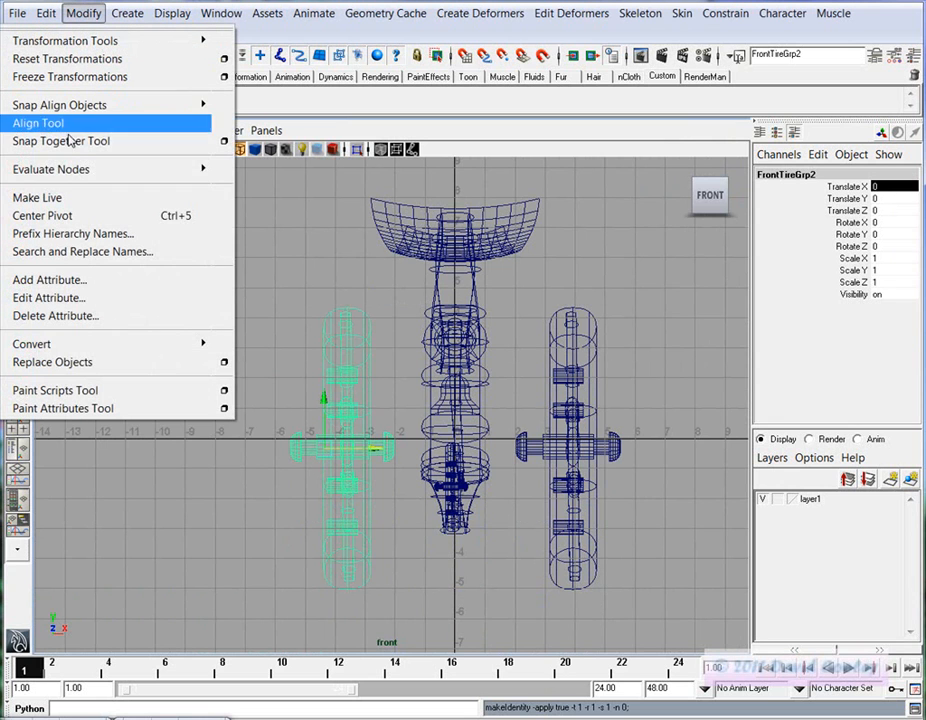
left_click(68, 213)
Freeze the transformations of FrontTireGrp1 and center its pivot
left_click(577, 449)
key("Up")
left_click(99, 13)
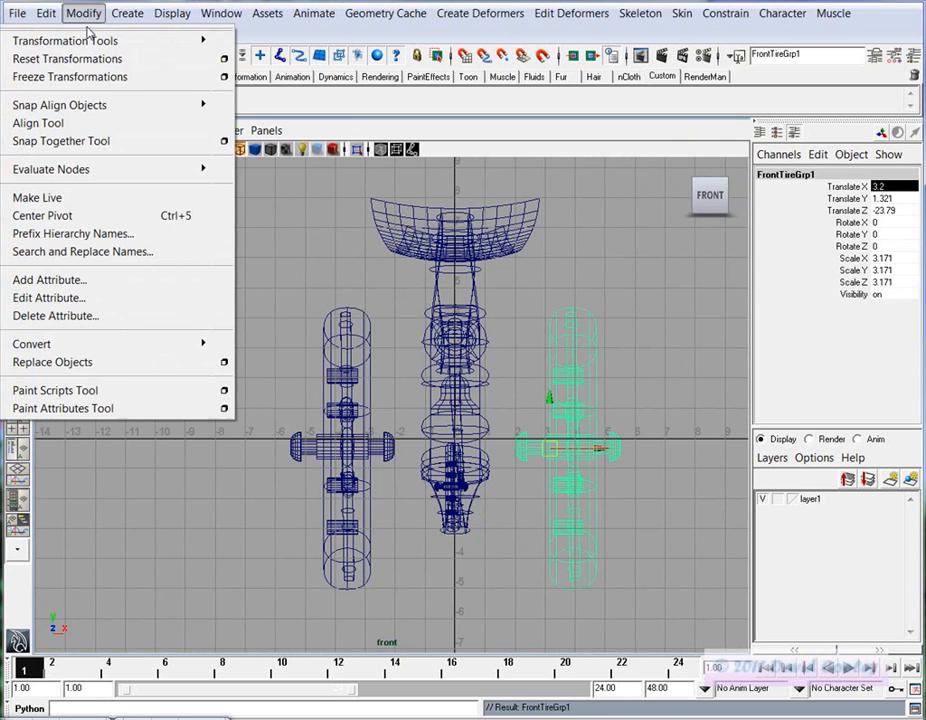
left_click(70, 77)
left_click(84, 14)
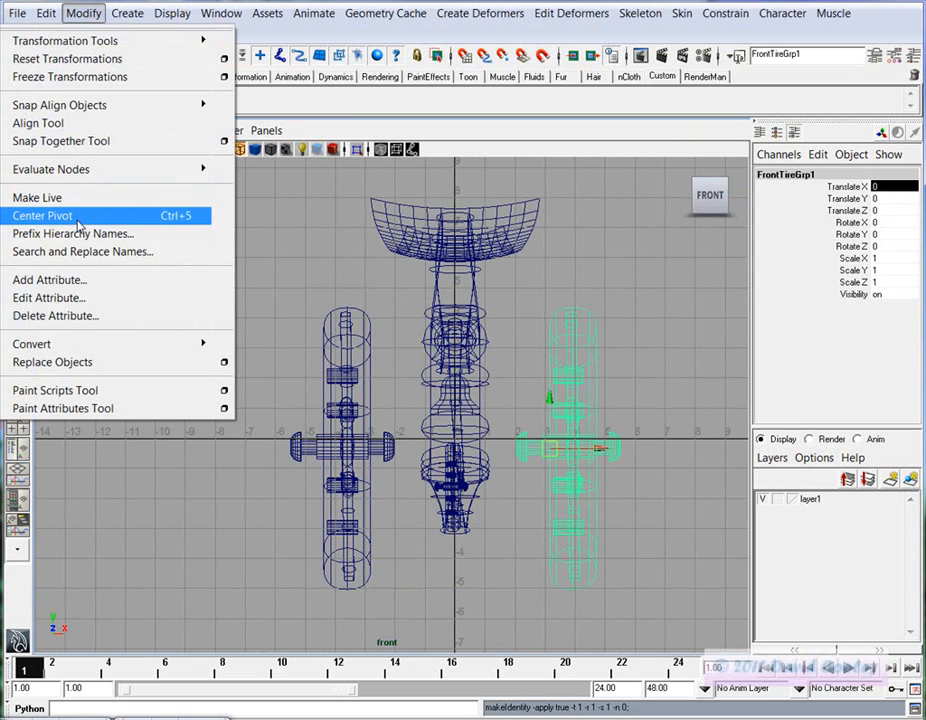
left_click(42, 215)
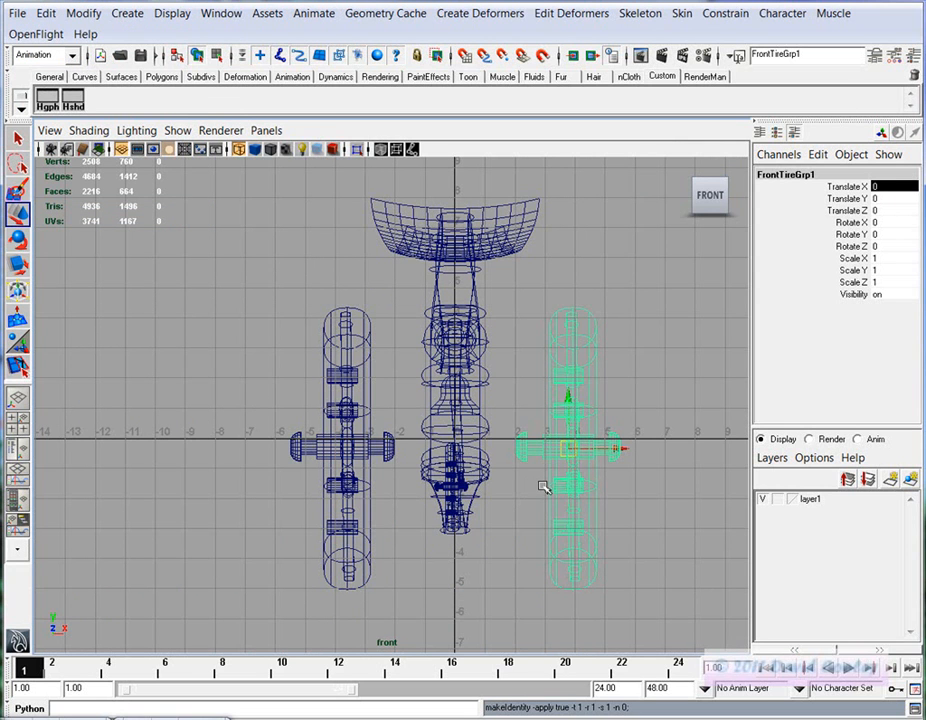
Snap FrontTireGrp1 to the grid's centre line and freeze it there, then move it back out to X 4.071, Y 3.922
left_click_drag(572, 455, 463, 550)
left_click(74, 15)
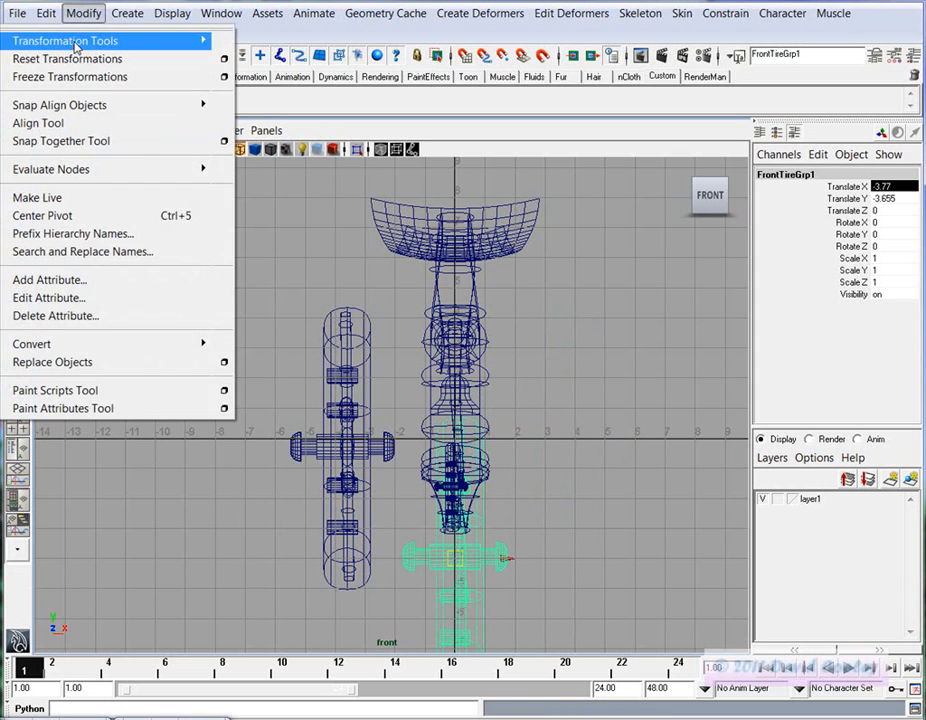
left_click(76, 77)
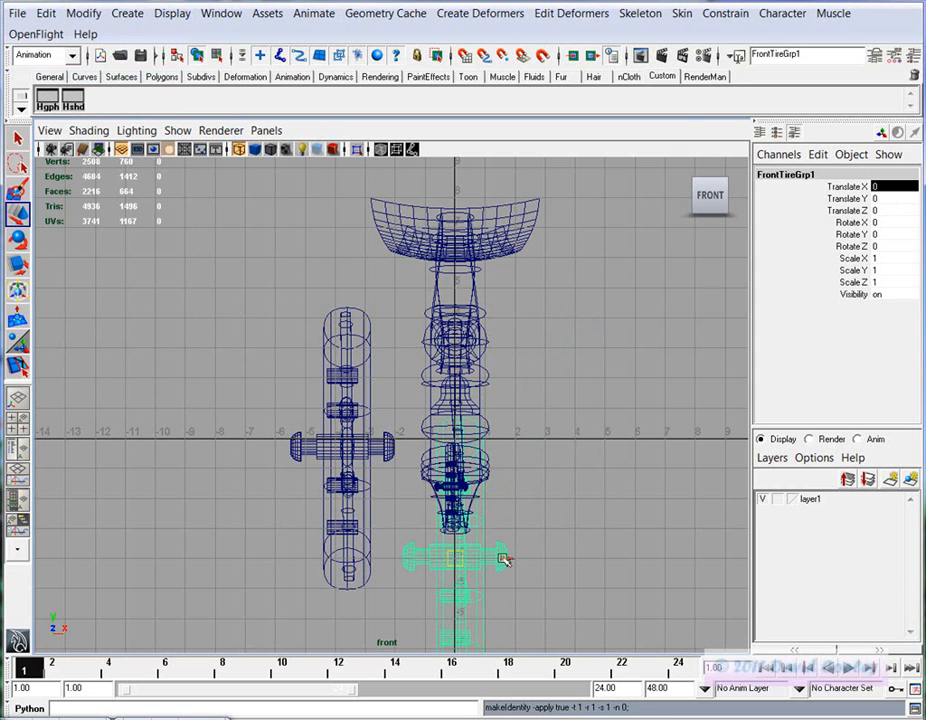
left_click_drag(473, 562, 563, 470)
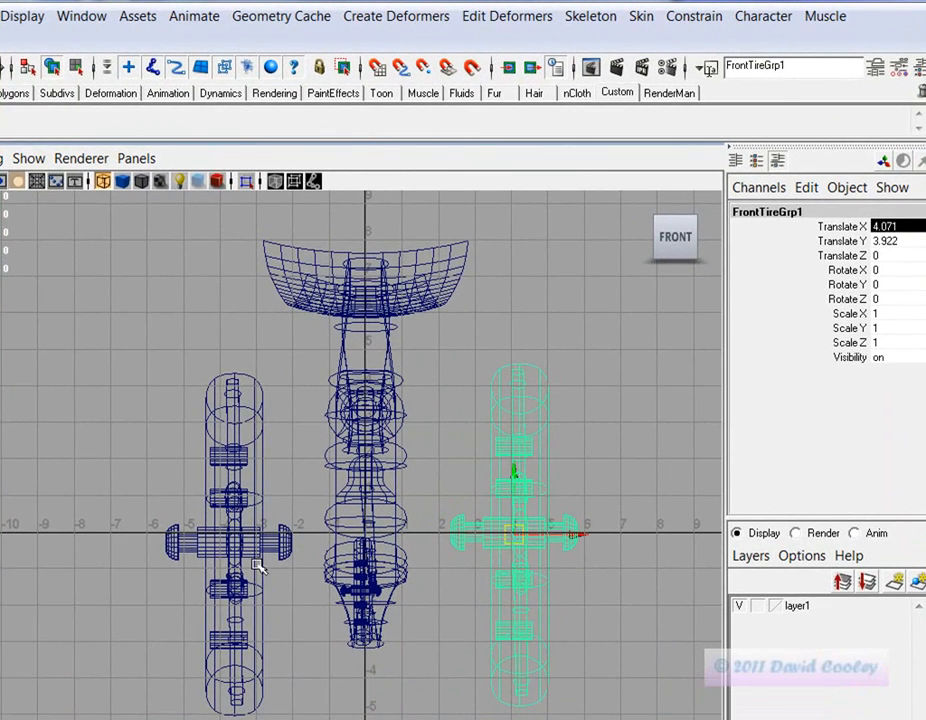
Snap FrontTireGrp2 to the grid's centre line at X 3.758, Y -4.655 and freeze its transformations there
left_click(243, 560)
key("Up")
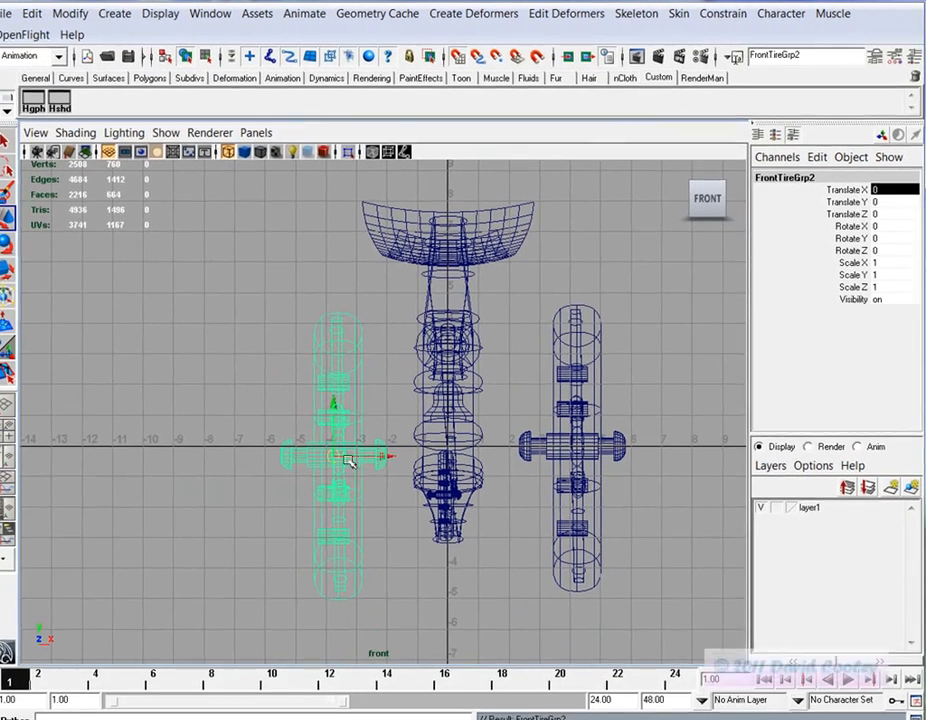
left_click_drag(243, 558, 357, 719)
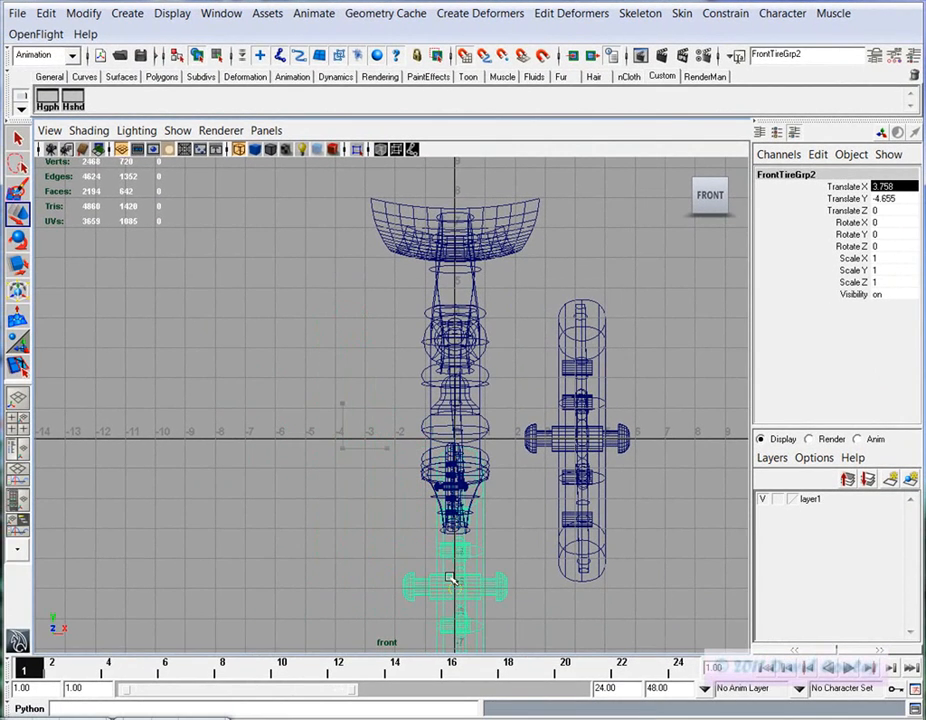
left_click(84, 14)
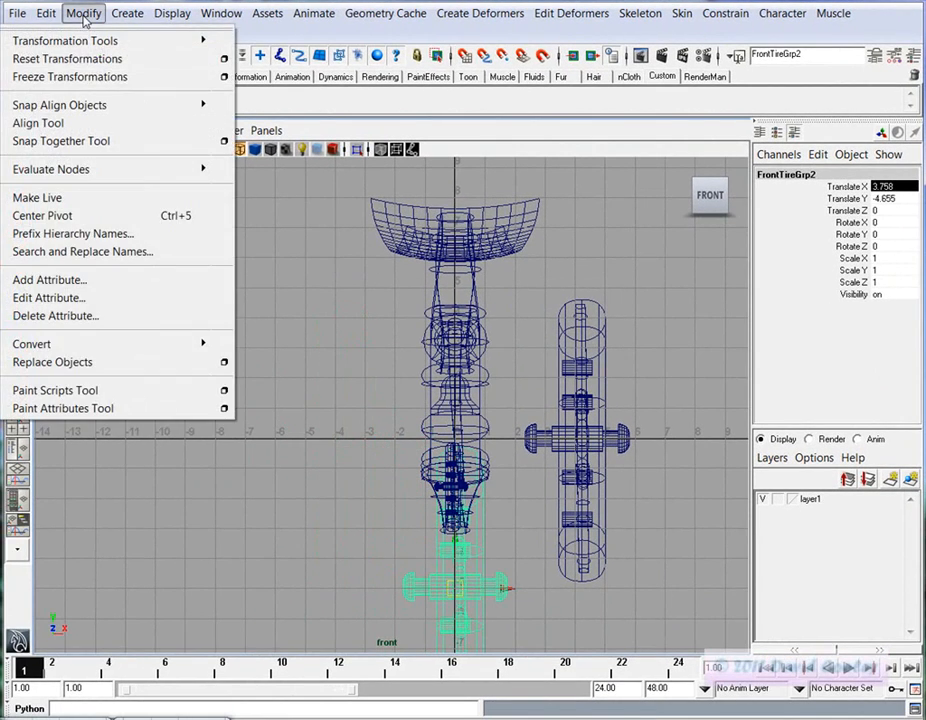
left_click(72, 76)
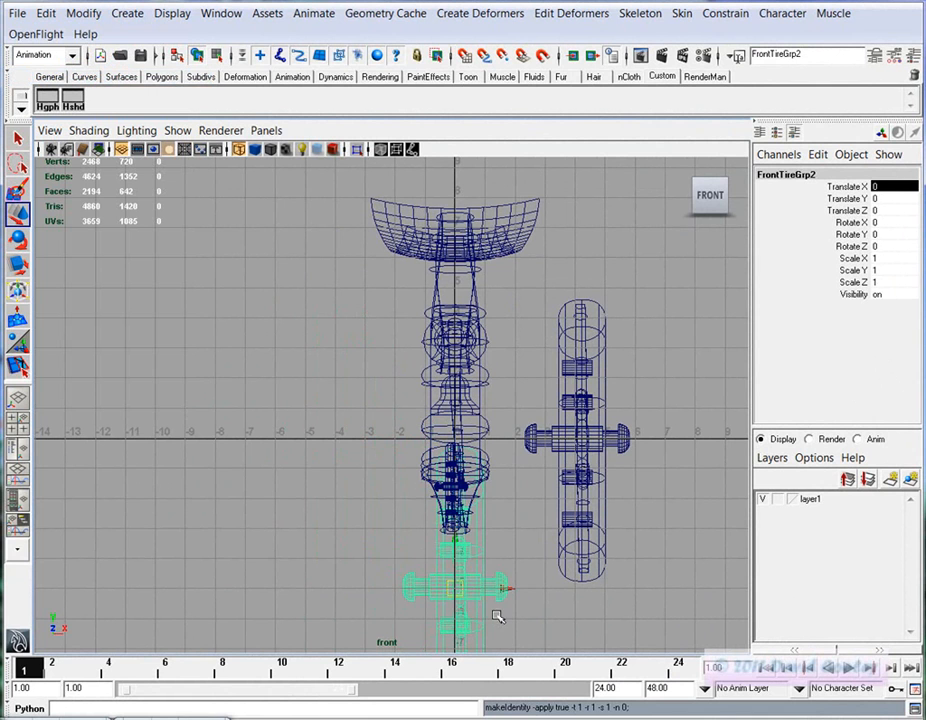
Set FrontTireGrp1's Translate X to 4
left_click(595, 433)
key("Up")
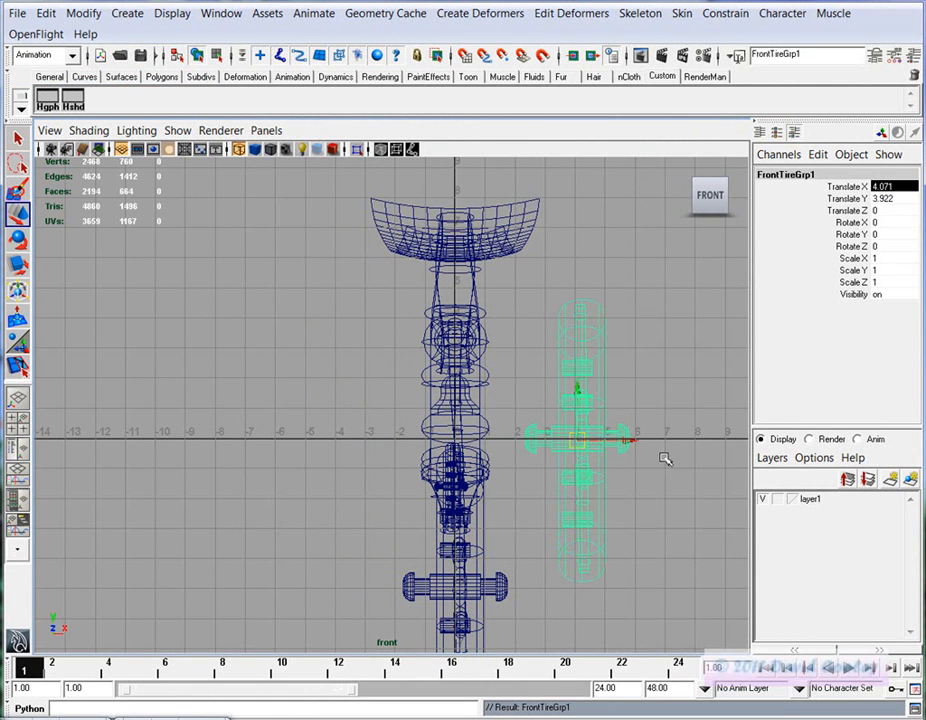
left_click(895, 185)
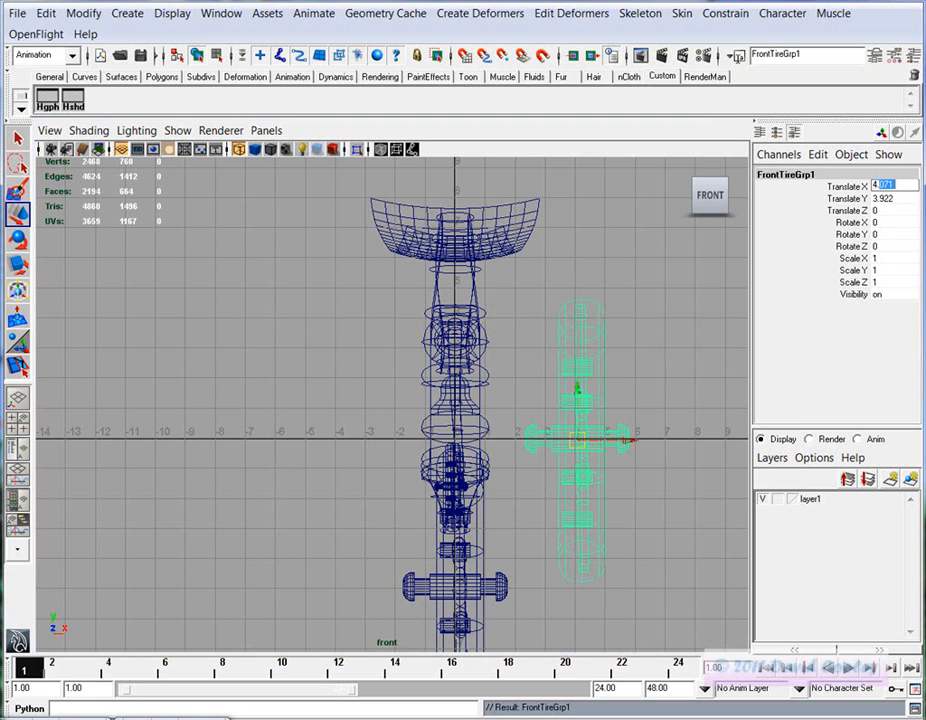
key("BackSpace")
key("Return")
Move FrontTireGrp2 out to X -4, Y 5, opposite the other rear wheel, and clear the selection
left_click(466, 582)
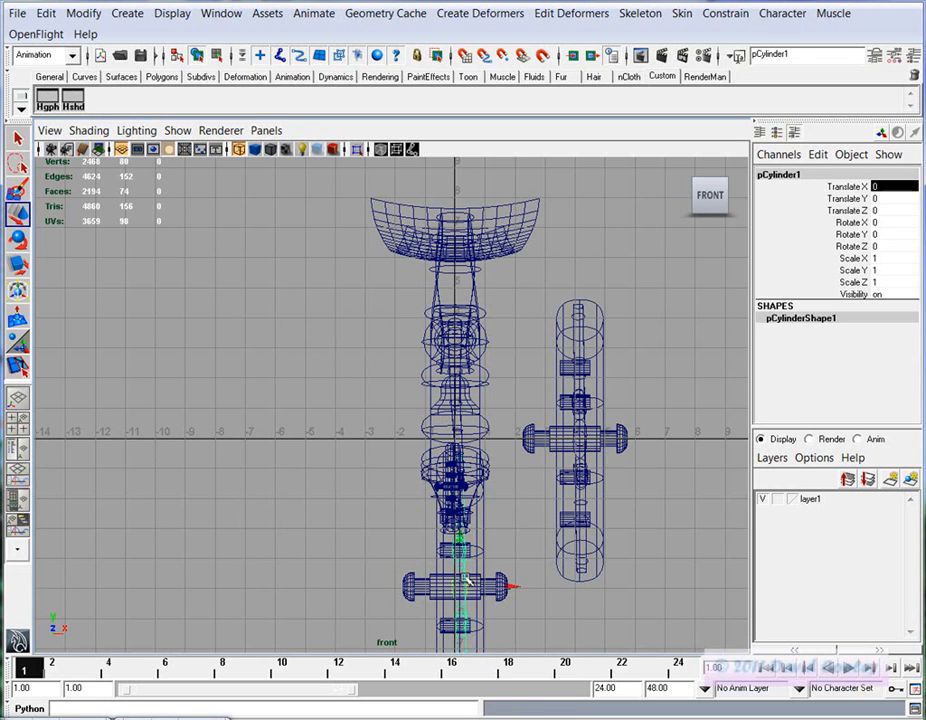
key("Up")
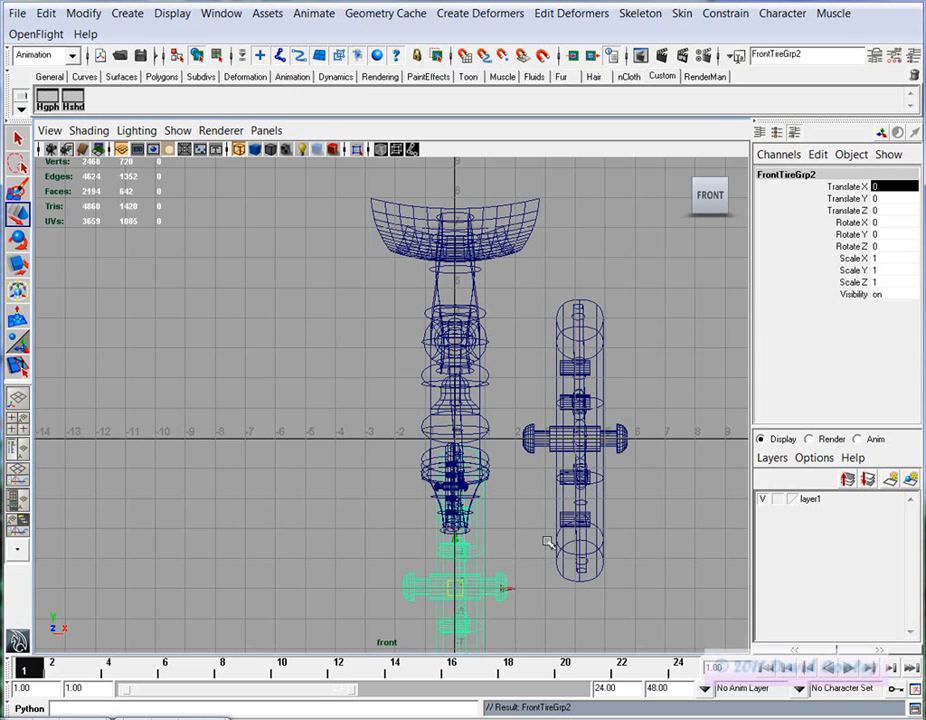
left_click_drag(466, 590, 341, 438)
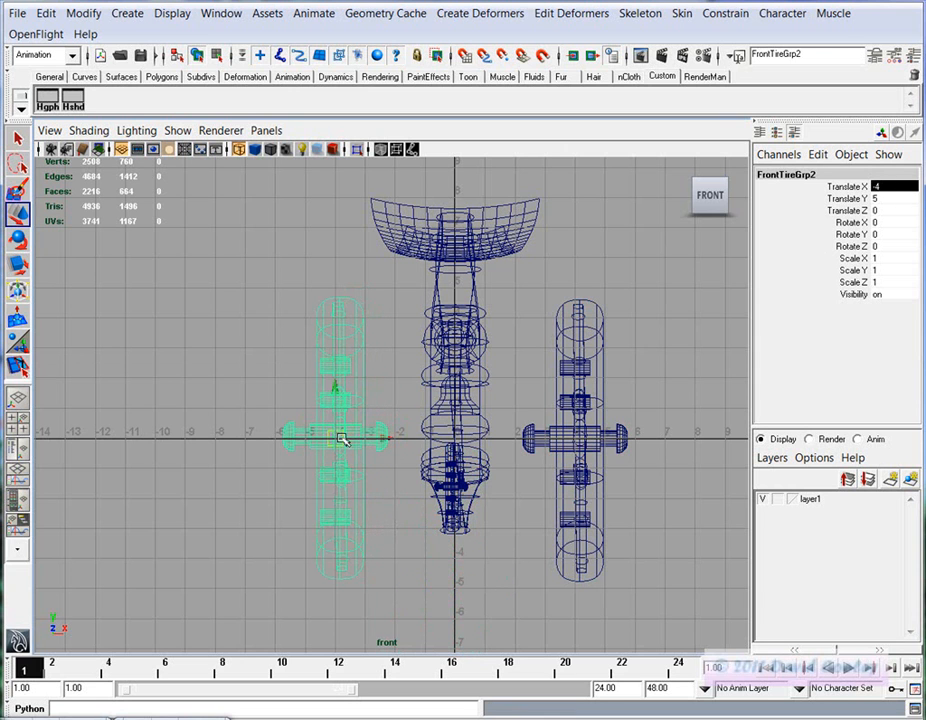
left_click(678, 415)
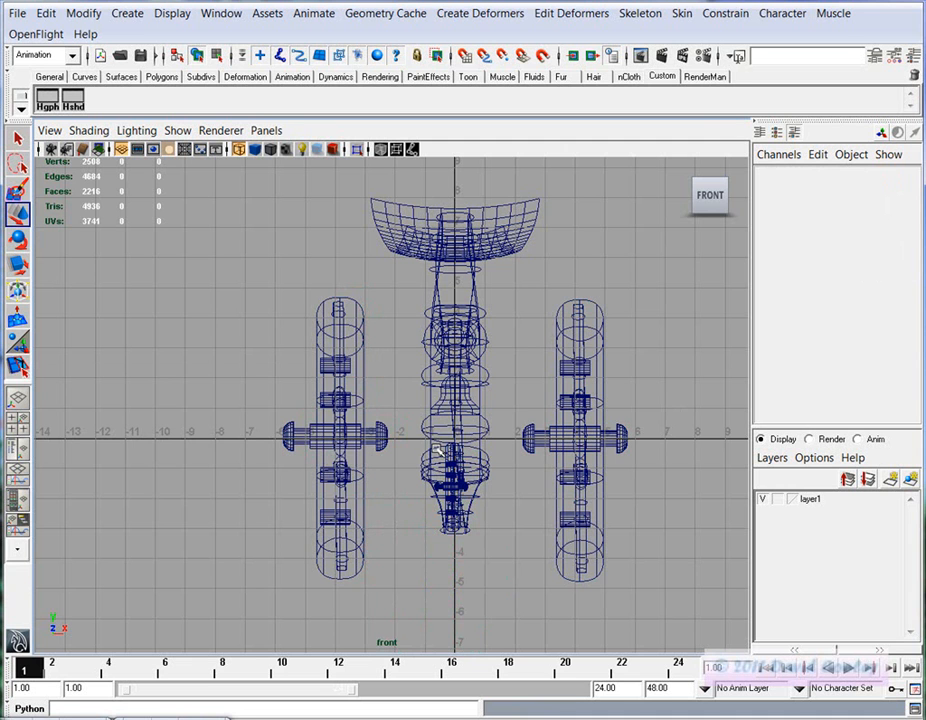
Select both rear wheel groups in the perspective view and scale them uniformly to 1.397
key("space")
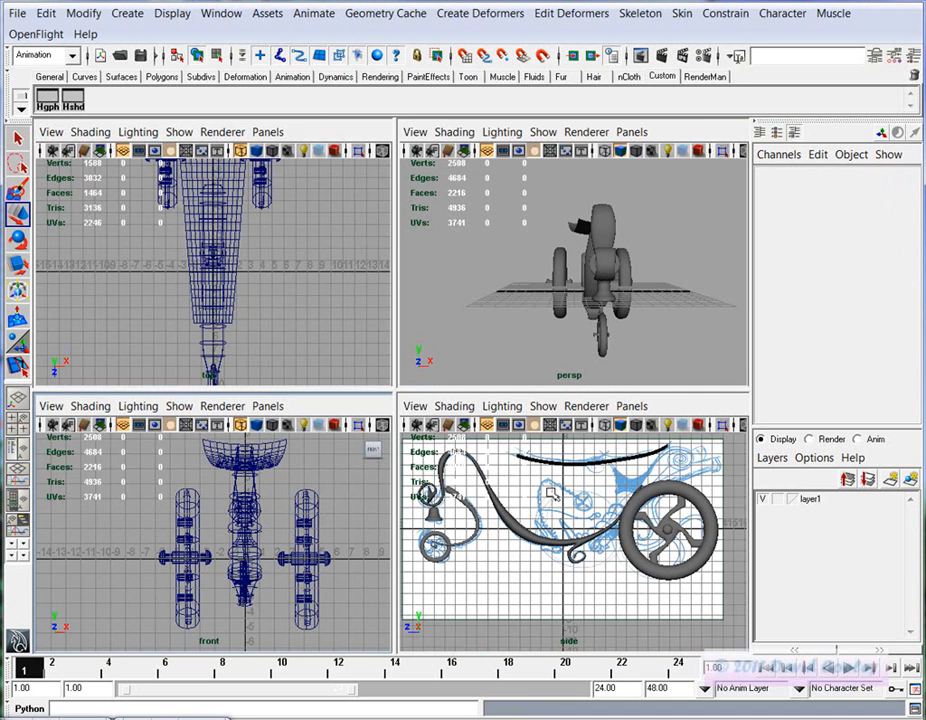
key("space")
left_click_drag(351, 468, 488, 451, "alt")
key("space")
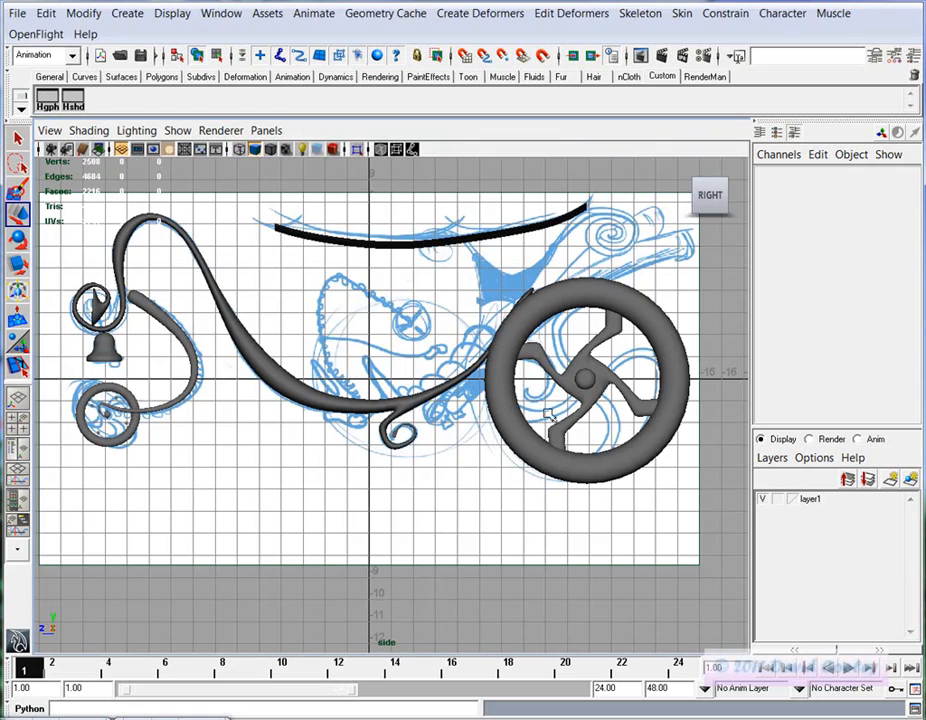
key("space")
key("space")
left_click_drag(520, 450, 354, 497, "alt")
left_click(430, 493)
key("Up")
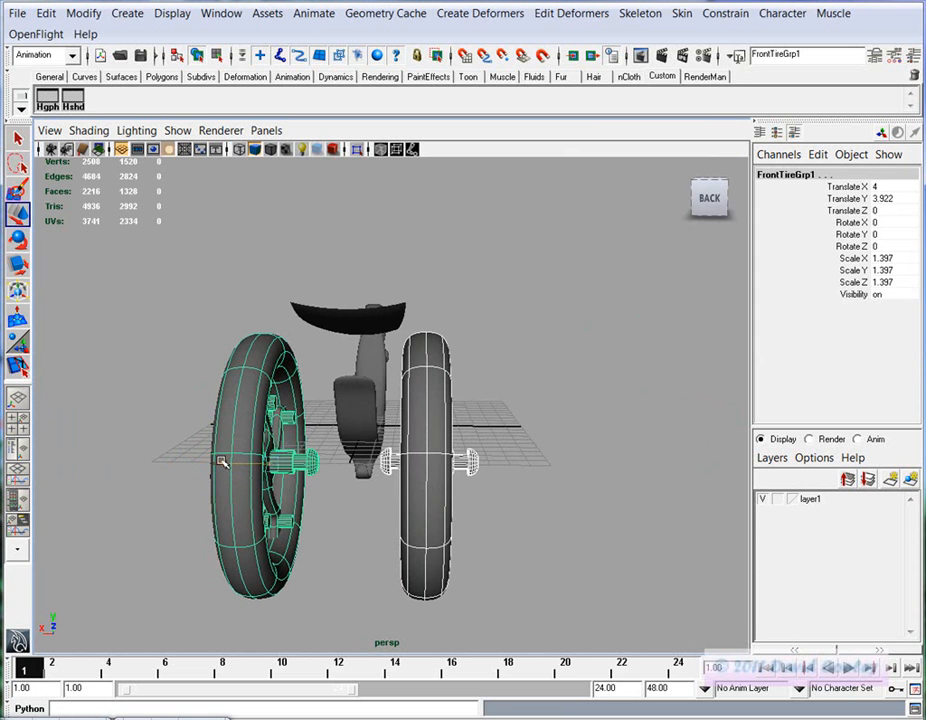
Slide FrontTireGrp1 farther outward from the frame along X
left_click(286, 475)
left_click(279, 466)
key("Up")
left_click_drag(257, 466, 197, 464)
Slide FrontTireGrp2 outward on the opposite side to X -6.311
left_click(446, 479)
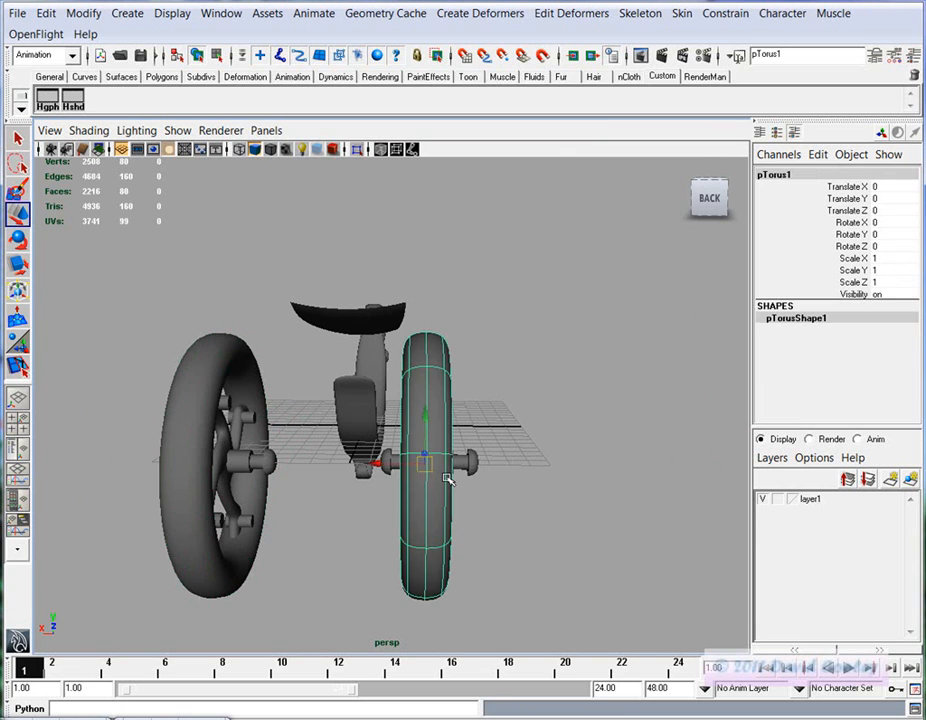
key("1")
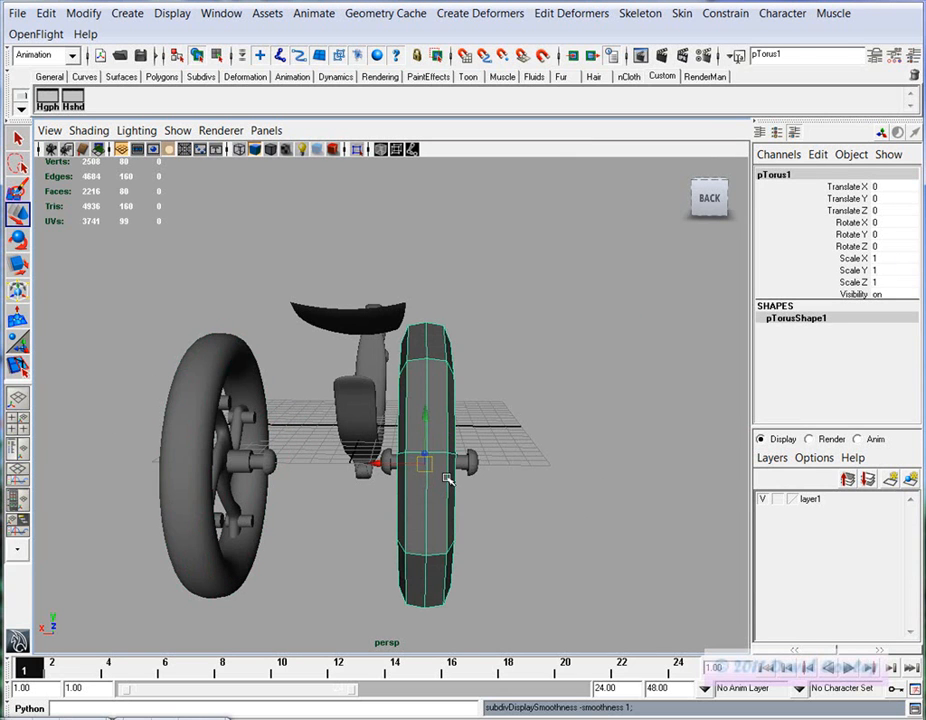
key("Up")
left_click_drag(379, 461, 426, 466)
Select both rear wheel groups and raise them together in the side view until FrontTireGrp2 is at Translate Y 8.482
left_click_drag(400, 500, 680, 518, "alt")
right_click_drag(680, 518, 500, 505, "alt")
left_click_drag(500, 505, 461, 517, "alt")
left_click(461, 517)
left_click_drag(516, 479, 415, 494, "alt")
left_click_drag(481, 489, 481, 489)
key("Up")
key("space")
key("space")
middle_click_drag(476, 503, 515, 521, "alt")
left_click_drag(623, 347, 632, 278)
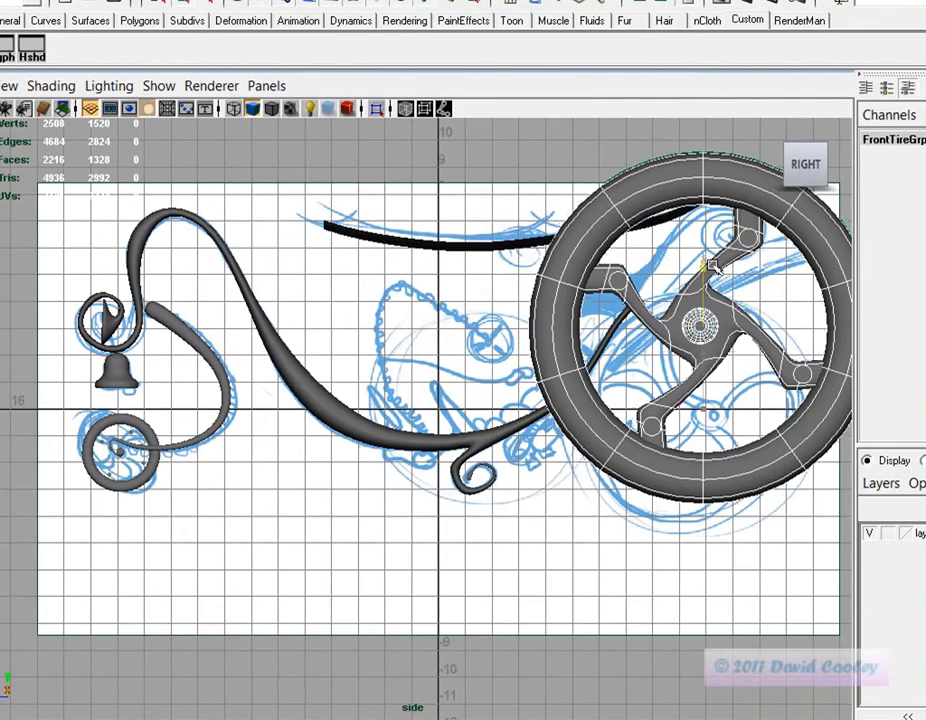
left_click_drag(712, 264, 709, 252)
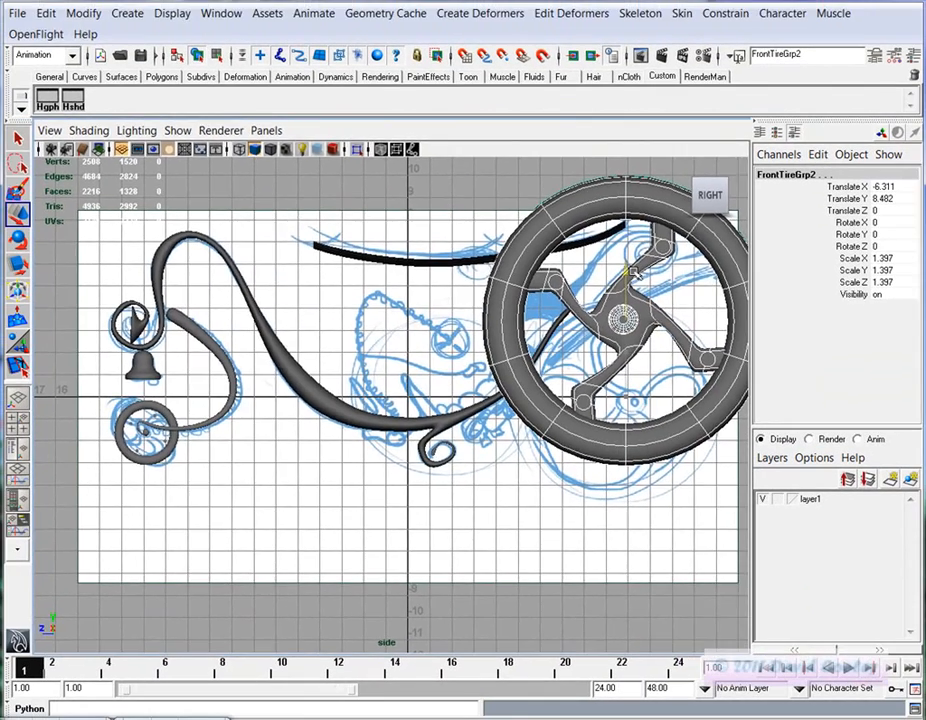
Clear the selection and examine the raised rear wheels against the frame in the perspective view
key("space")
key("space")
left_click_drag(404, 480, 343, 496, "alt")
left_click(512, 519)
right_click_drag(343, 496, 503, 518, "alt")
left_click_drag(503, 518, 500, 557, "alt")
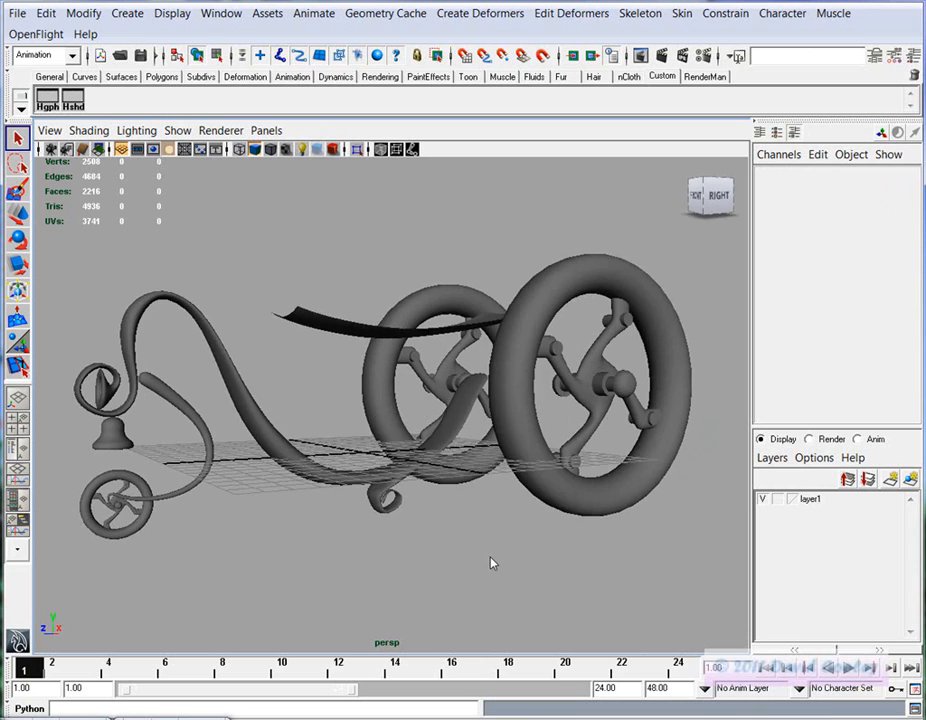
Create a polygon cube in the side view for the engine details on the main frame
key("space")
key("space")
middle_click_drag(385, 467, 369, 471, "alt")
right_click_drag(369, 471, 486, 492, "alt")
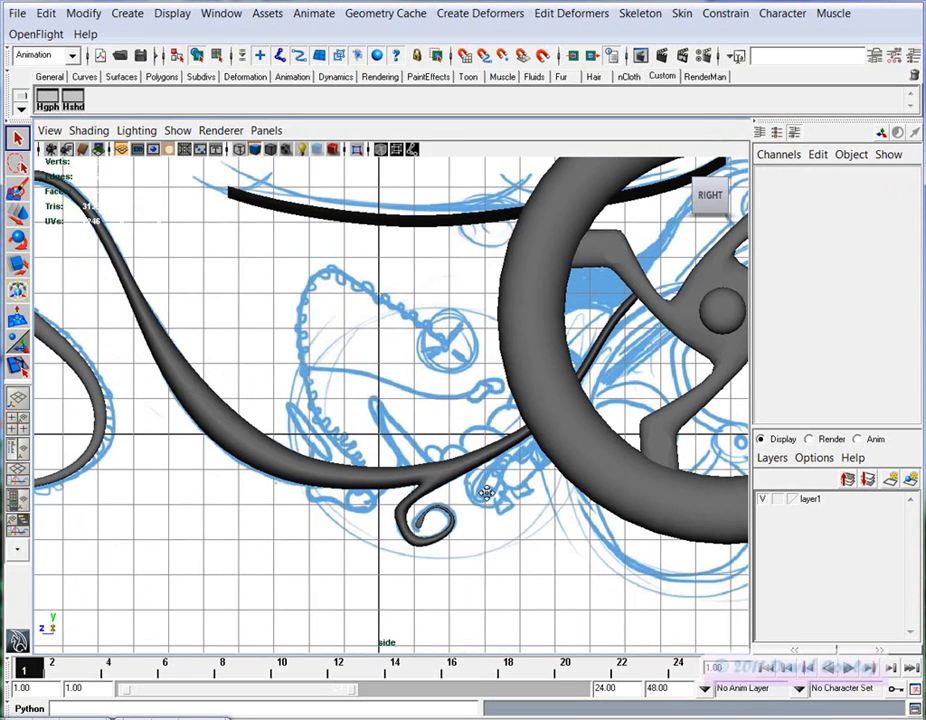
left_click(127, 14)
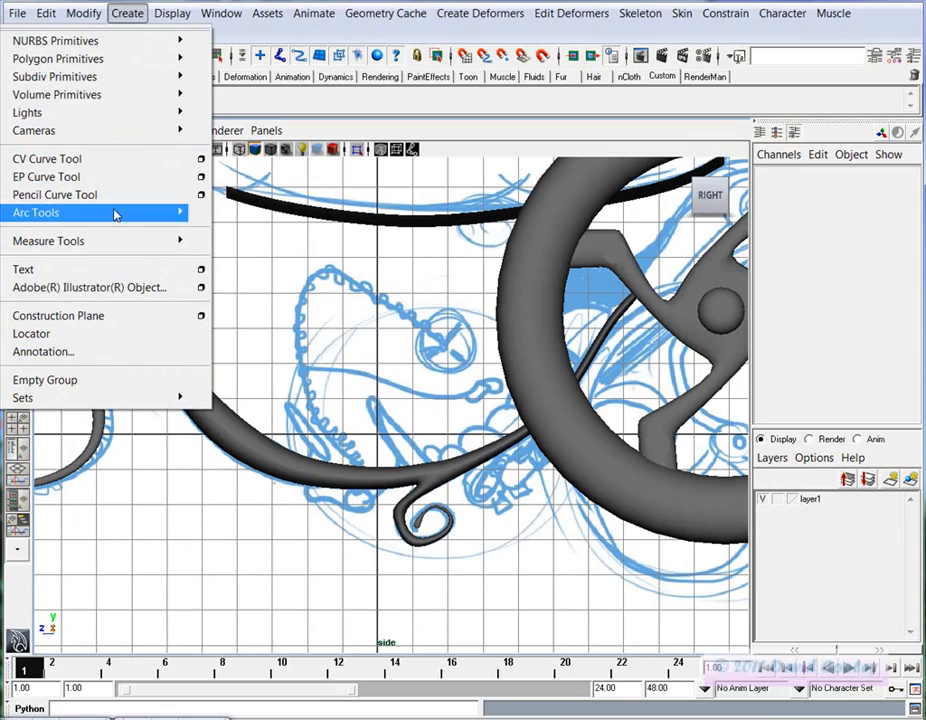
mouse_move(80, 60)
left_click(219, 83)
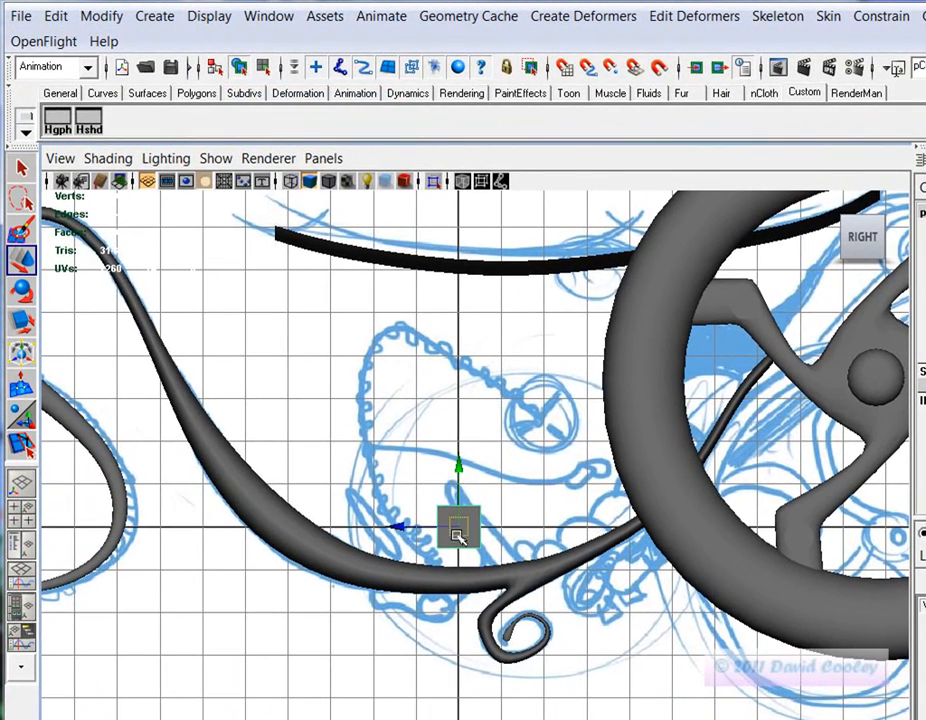
Move the cube onto the main frame at the base of the sketched spike and rotate it to match the spike's slant
left_click_drag(457, 535, 544, 550)
right_click_drag(471, 583, 787, 497, "alt")
middle_click_drag(559, 419, 647, 533, "alt")
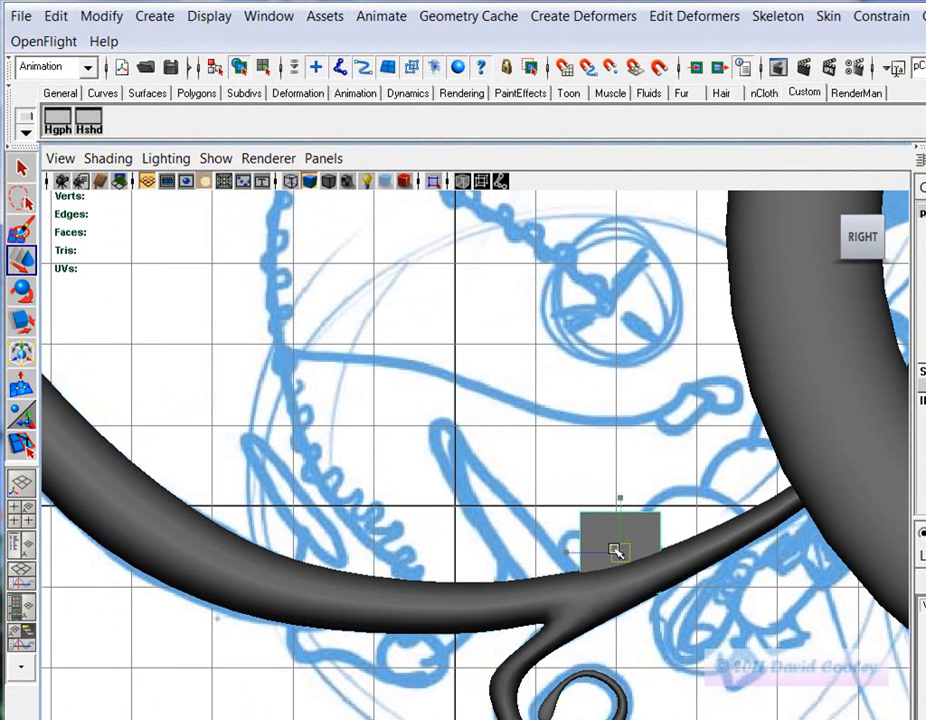
left_click_drag(616, 548, 533, 558)
key("e")
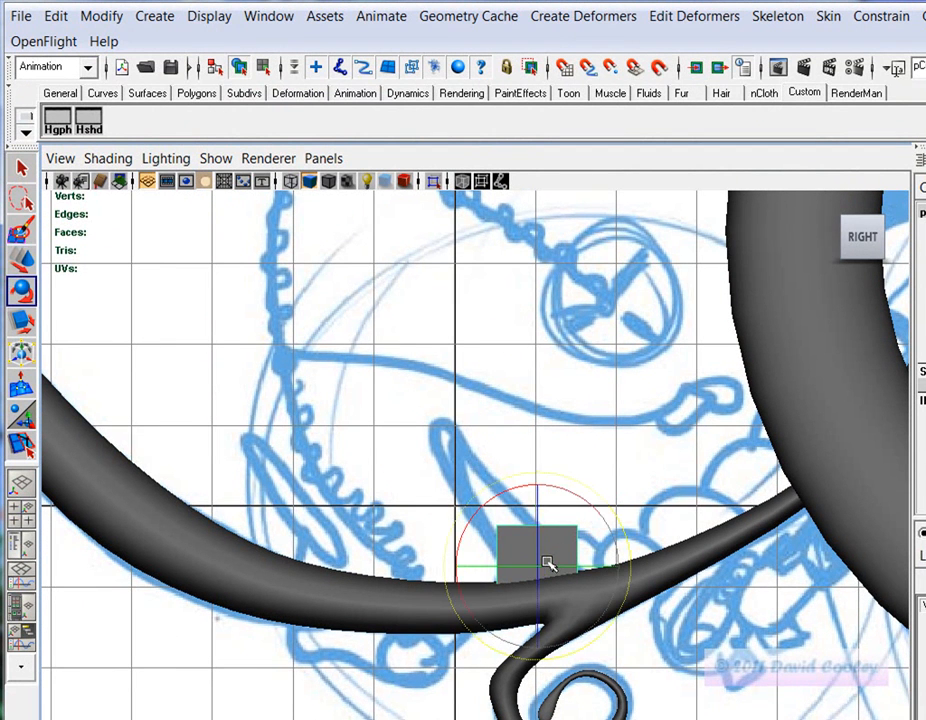
left_click_drag(591, 514, 531, 507)
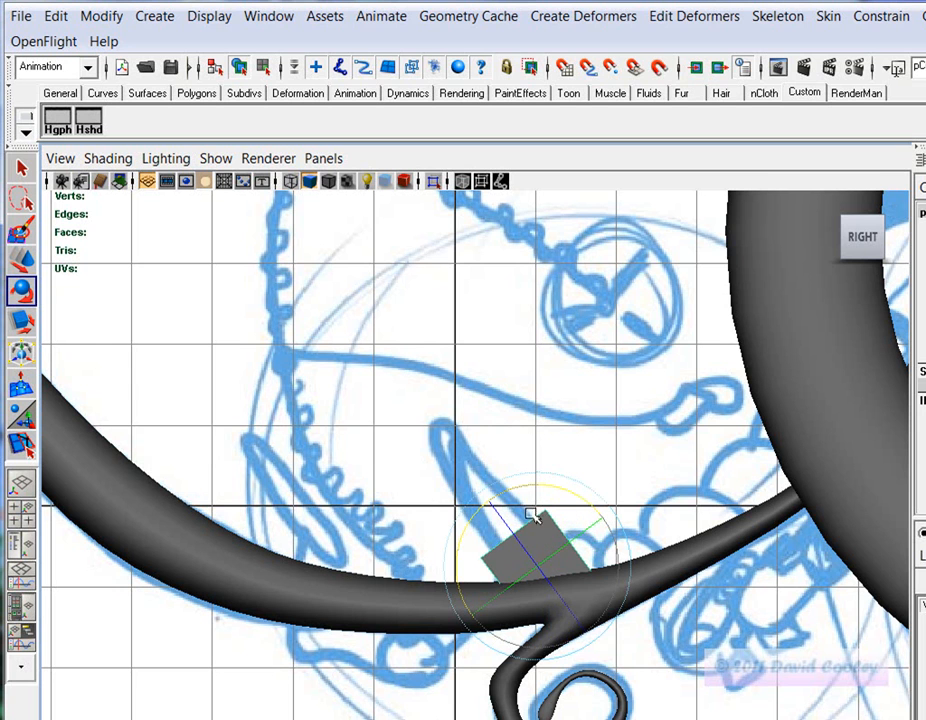
Select the cube's upper face, lower it, then extrude it along the sketched spike and taper the end into a narrow tip
right_click_drag(535, 532, 538, 545)
left_click_drag(478, 510, 524, 553)
key("w")
left_click(581, 25)
left_click(581, 25)
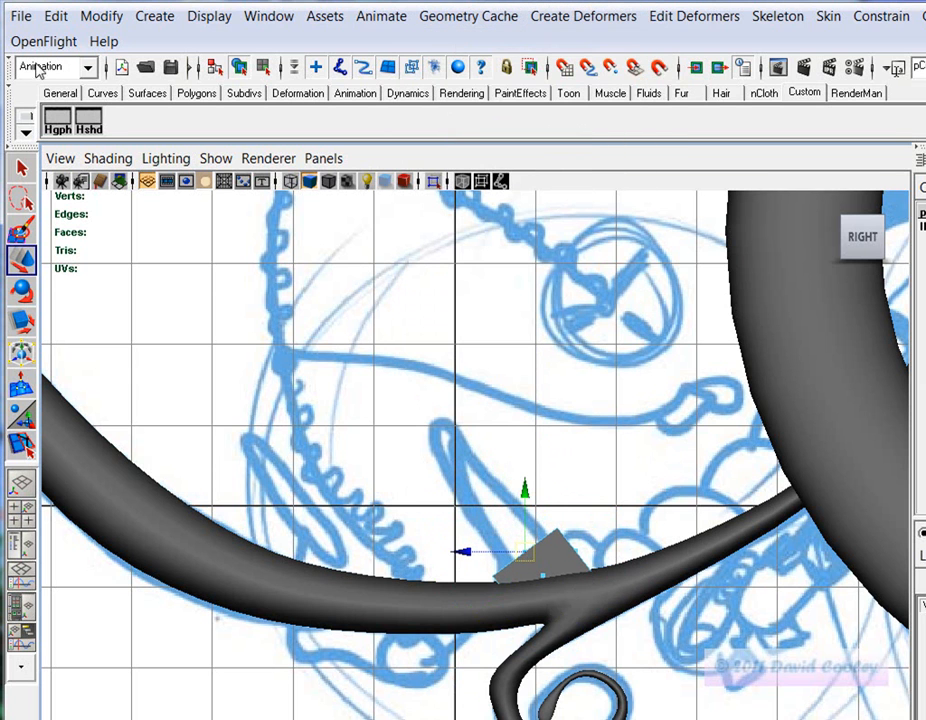
left_click(90, 68)
left_click(68, 110)
left_click(480, 16)
left_click(450, 85)
left_click_drag(513, 468, 407, 374)
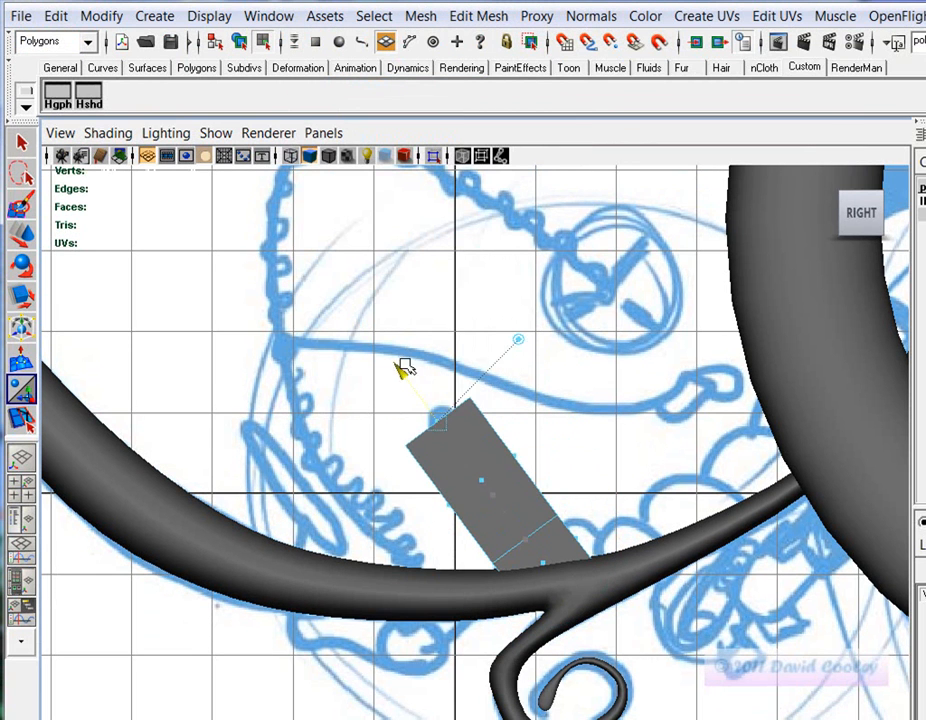
left_click_drag(497, 362, 459, 384)
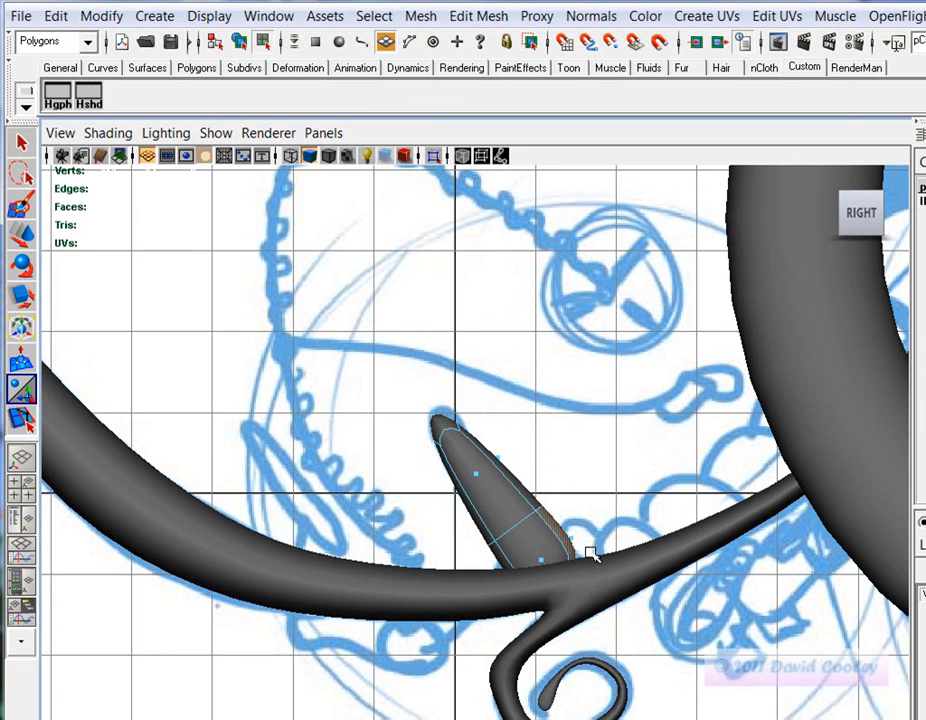
Extrude the lower side face of the spike and move it toward the rear wheel along the main frame
middle_click_drag(589, 548, 540, 590, "alt")
key("ctrl+e")
key("w")
mouse_move(460, 535)
left_mouse_down()
mouse_move(624, 477)
mouse_move(471, 533)
left_mouse_up()
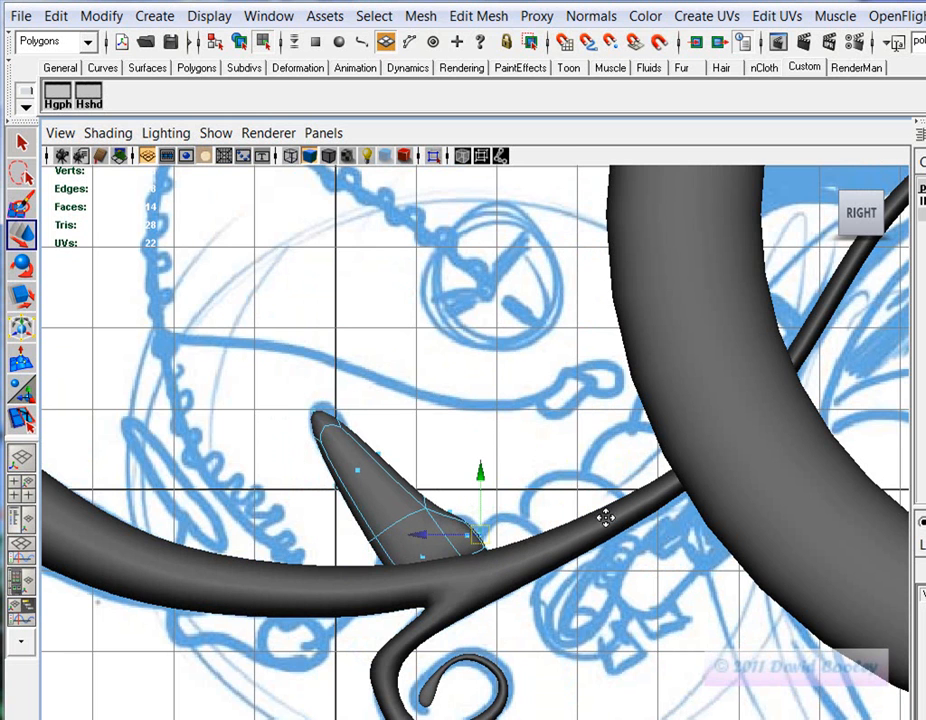
middle_click_drag(607, 518, 590, 514, "alt")
right_click_drag(762, 578, 558, 595, "alt")
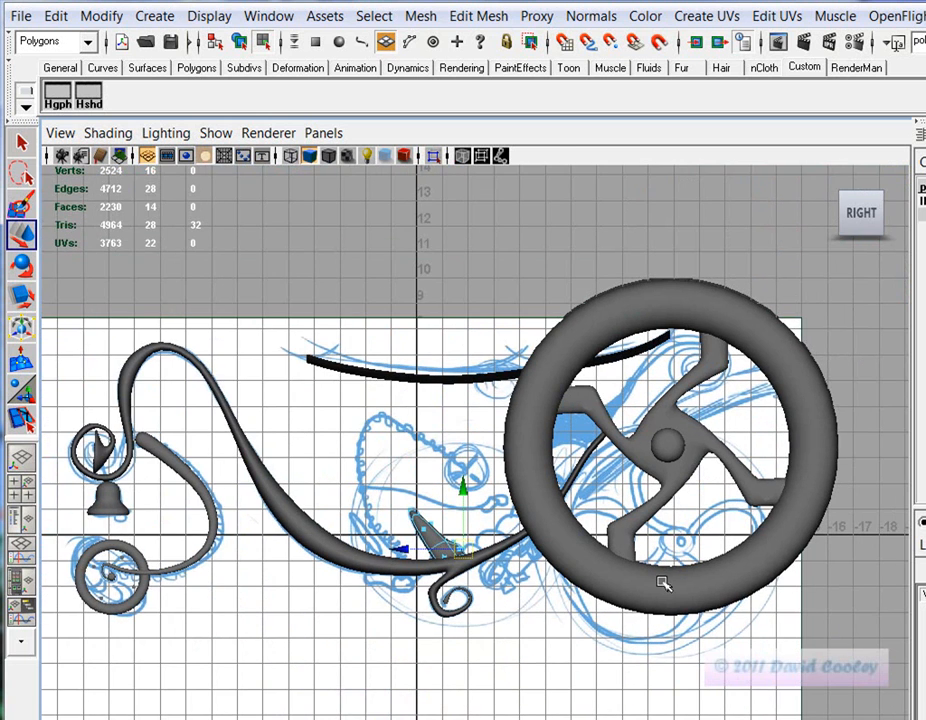
left_click(666, 598)
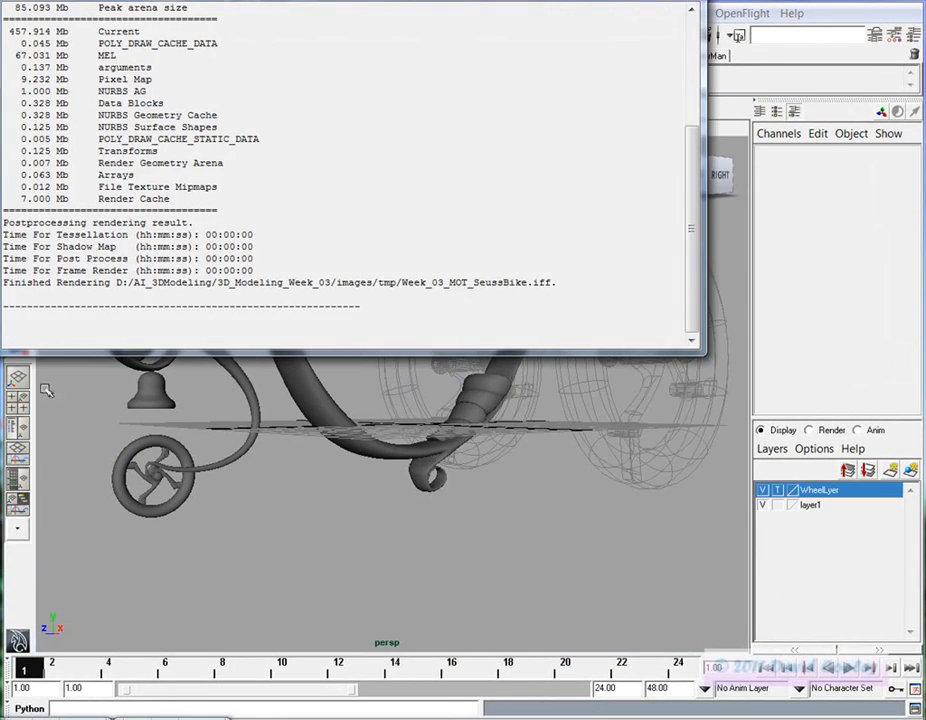
Select the front wheel arm, clear the selection, and save the scene
left_click(190, 322)
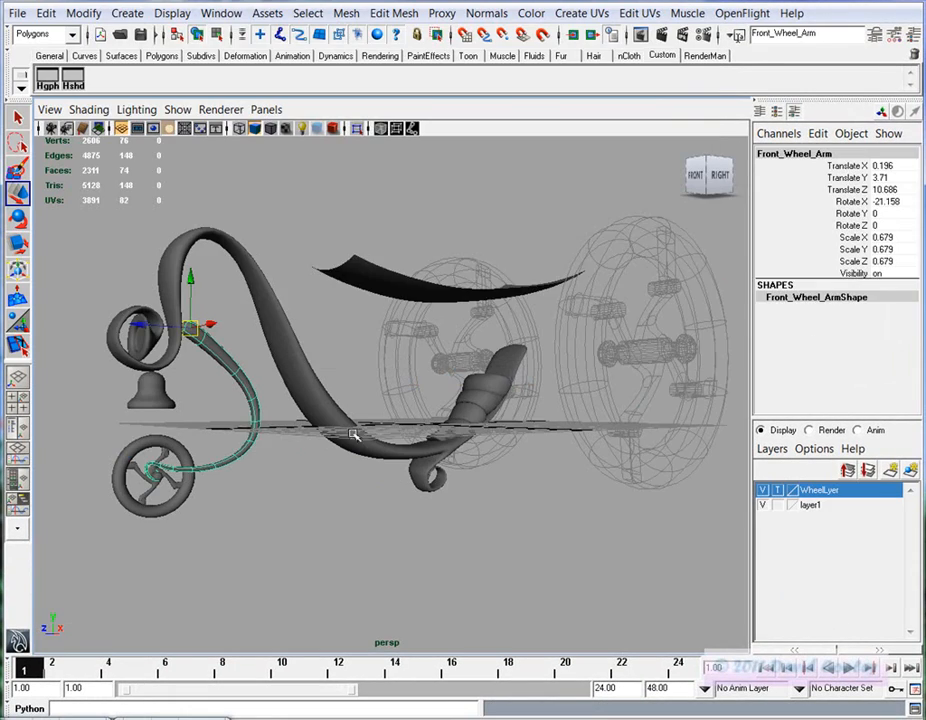
left_click(344, 511)
key("q")
key("ctrl+s")
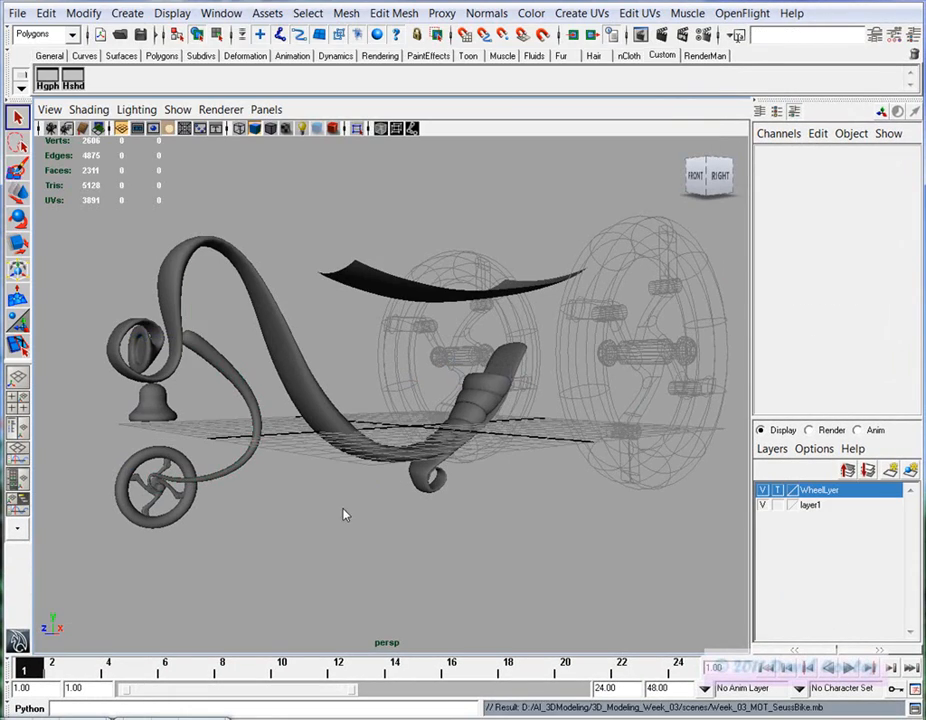
Examine the gap between the bike frame and the two rear wheels from the side and the back
left_click_drag(365, 420, 345, 460, "alt")
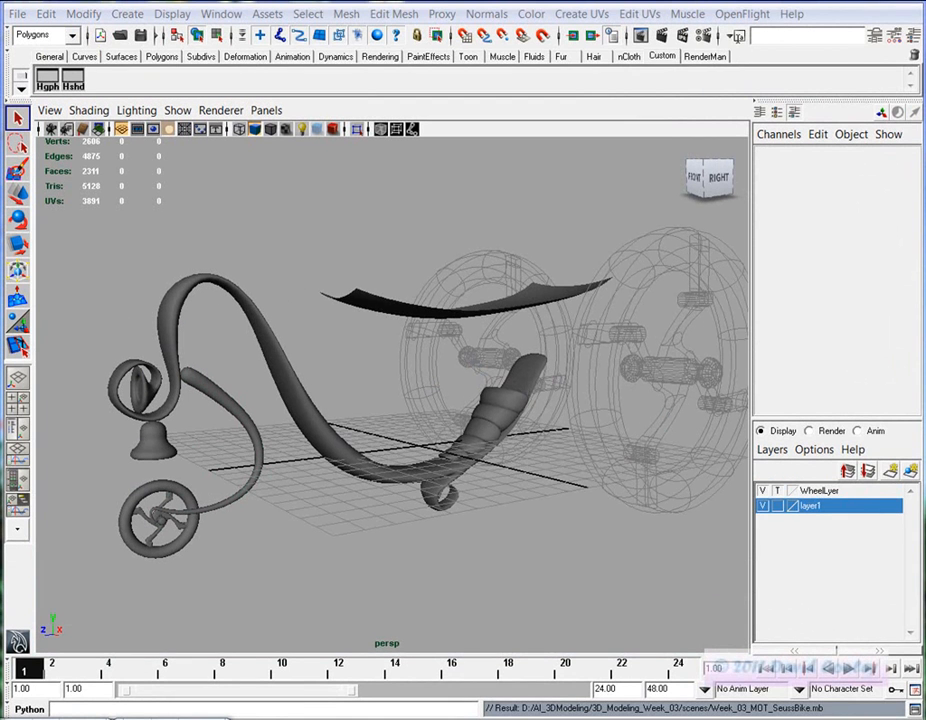
left_click_drag(463, 477, 241, 504, "alt")
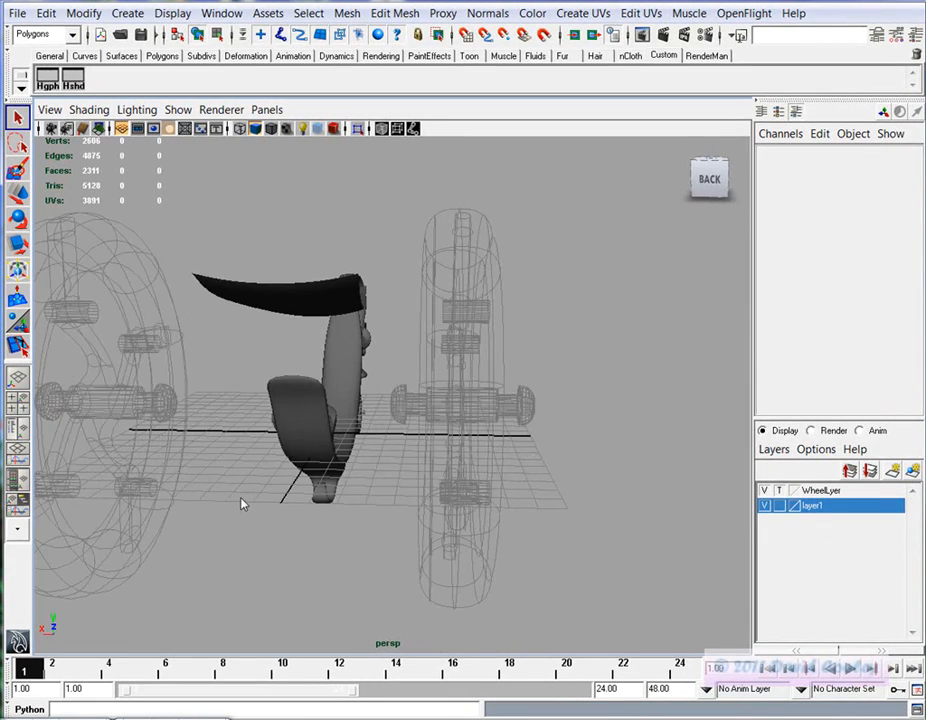
left_click_drag(410, 500, 467, 465, "alt")
left_click_drag(269, 459, 421, 474, "alt")
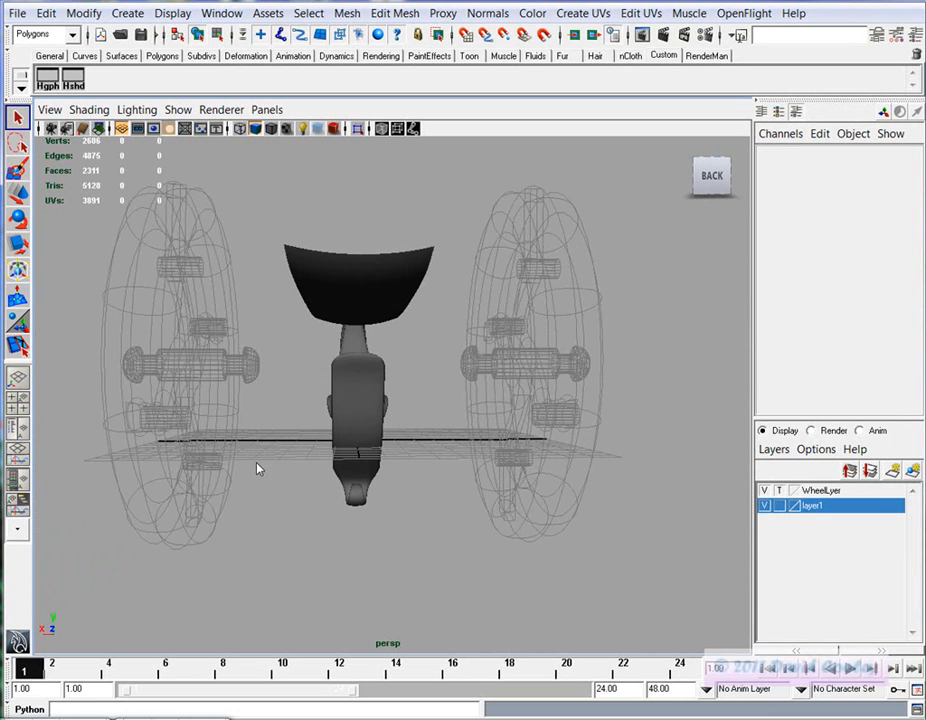
left_click_drag(256, 460, 309, 441, "alt")
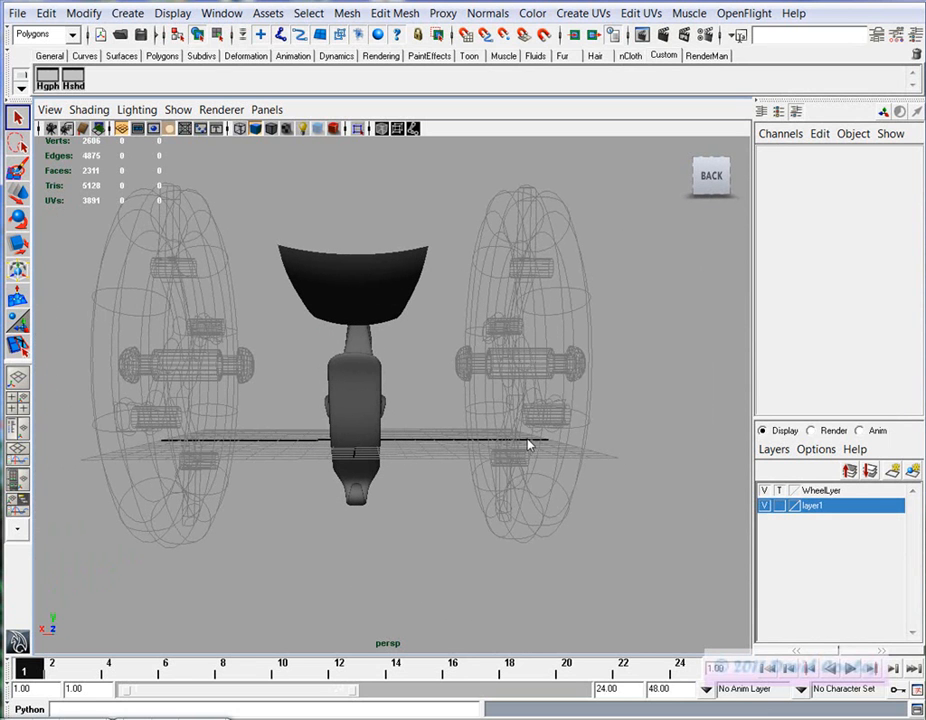
left_click_drag(281, 475, 513, 493, "alt")
middle_click_drag(373, 517, 388, 511, "alt")
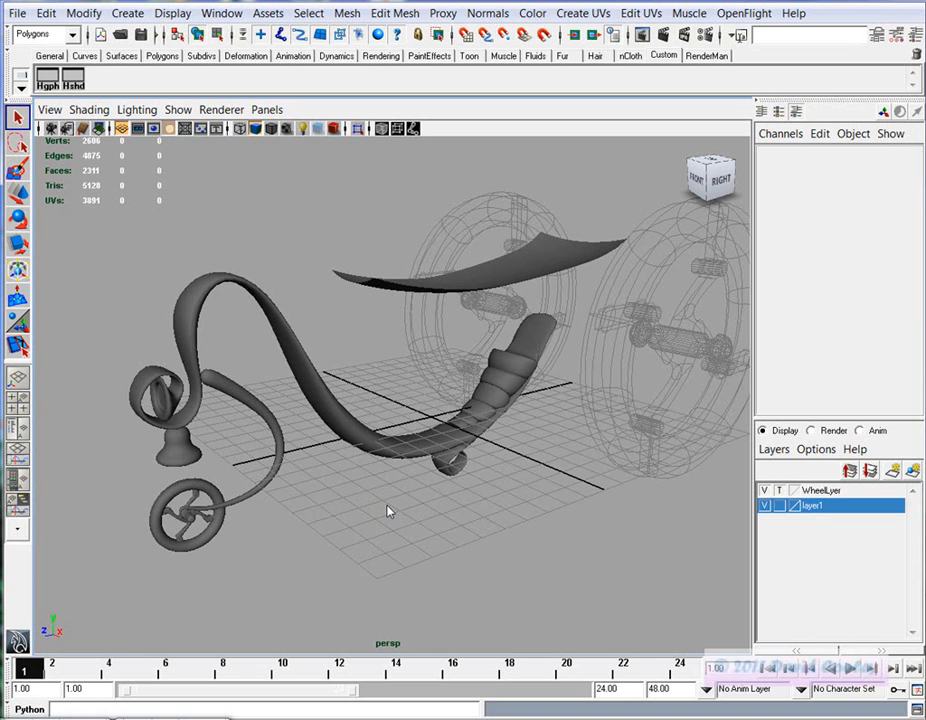
Create a polygon cube, scale it along Z to about 21.3 and move it beside the frame at about X 2.2, Z -6.4
left_click(128, 14)
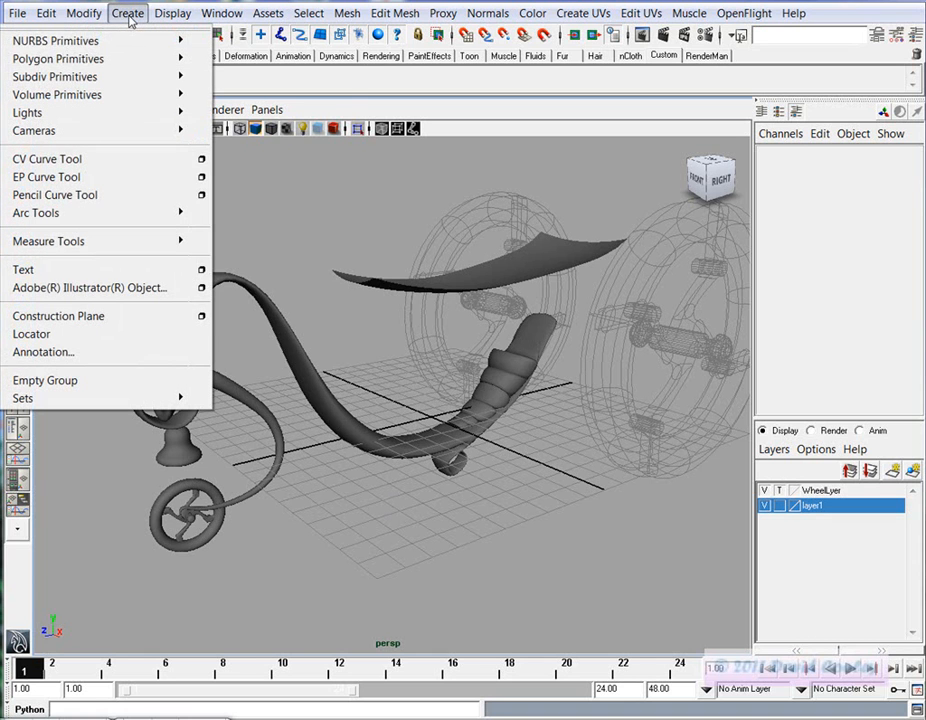
mouse_move(124, 63)
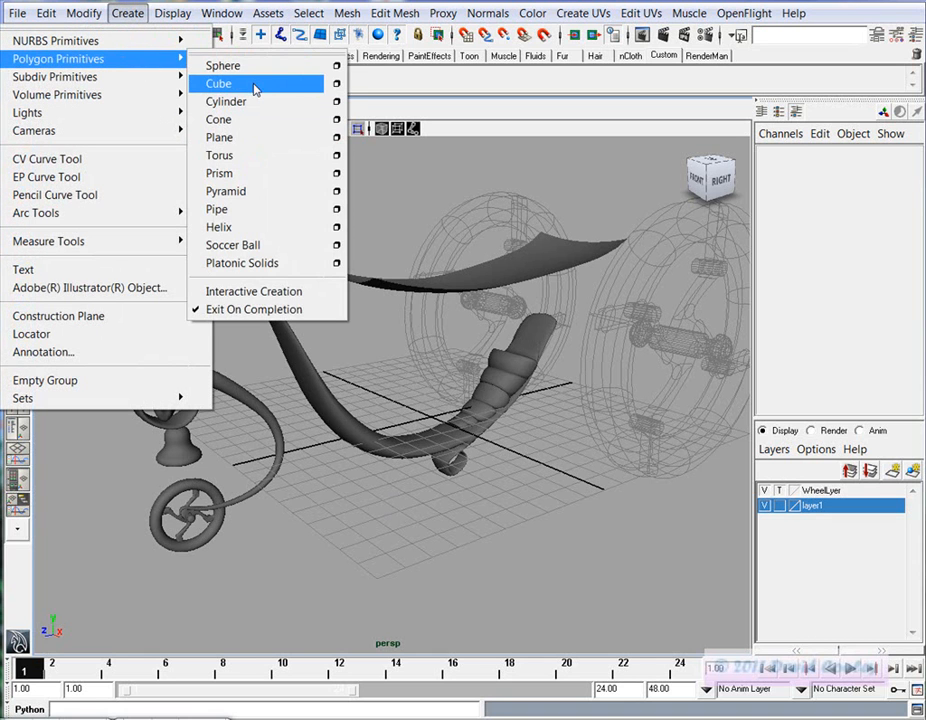
left_click(255, 89)
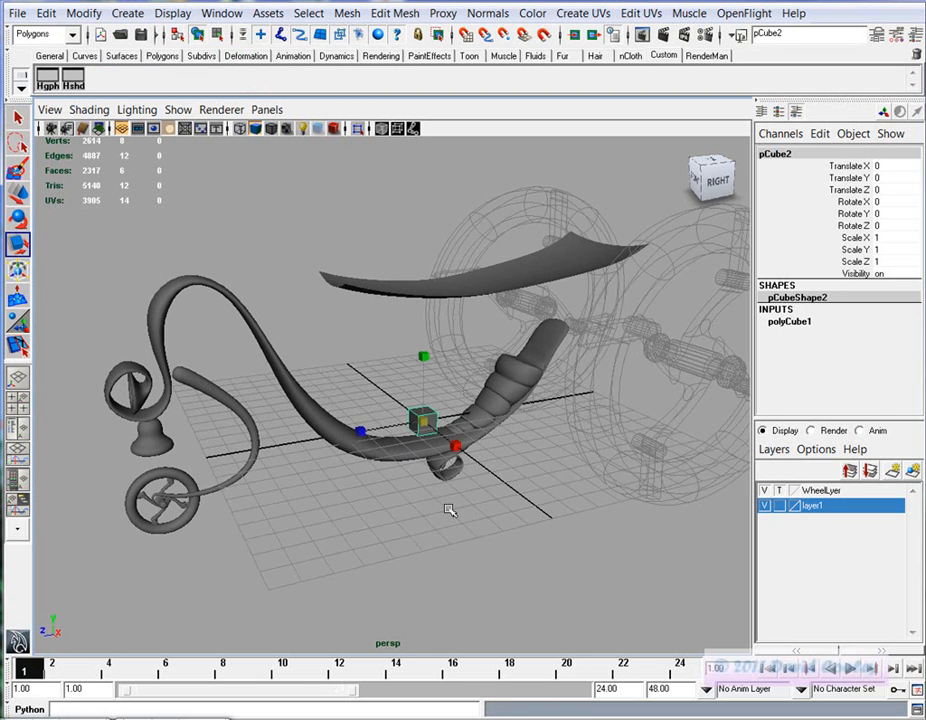
left_click_drag(362, 431, 154, 446)
key("w")
left_click_drag(425, 440, 644, 428, "alt")
Shorten the long bar by moving its rear end face forward to near the back of the frame
right_click_drag(643, 407, 643, 428)
middle_click_drag(742, 482, 658, 495, "alt")
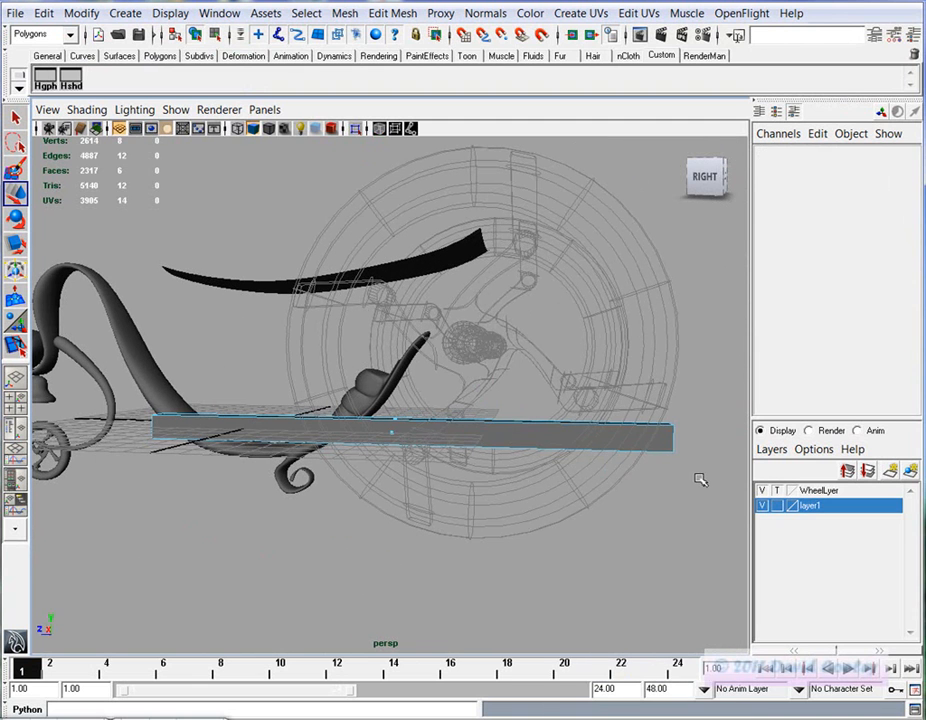
left_click_drag(673, 489, 621, 365)
left_click_drag(620, 437, 343, 431)
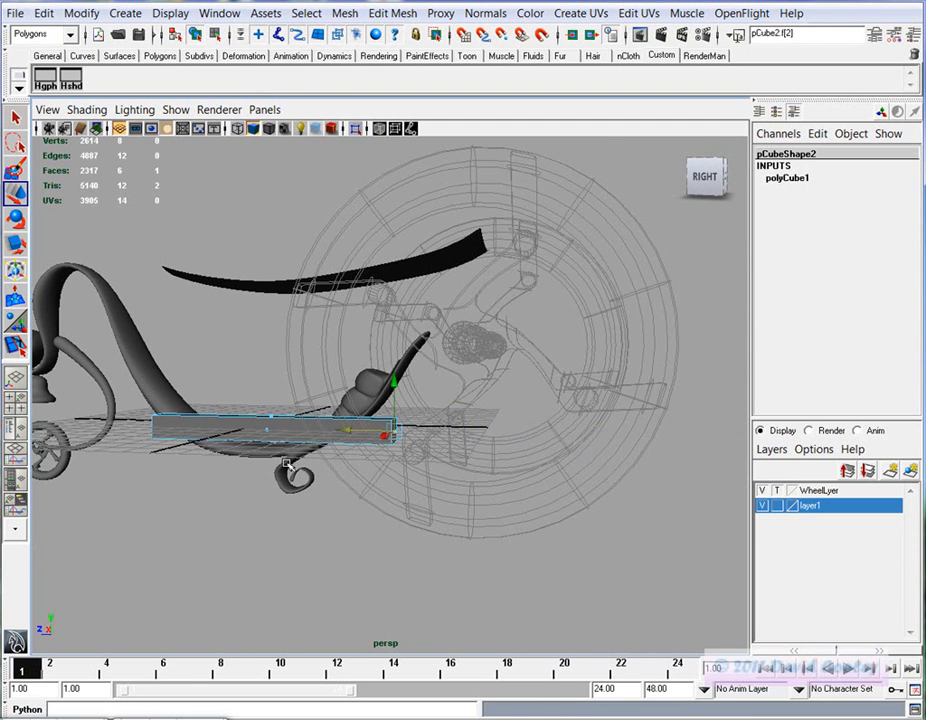
Extrude the bar's rear end face backward about 1.35 units
middle_click_drag(290, 208, 341, 200, "alt")
left_click(390, 13)
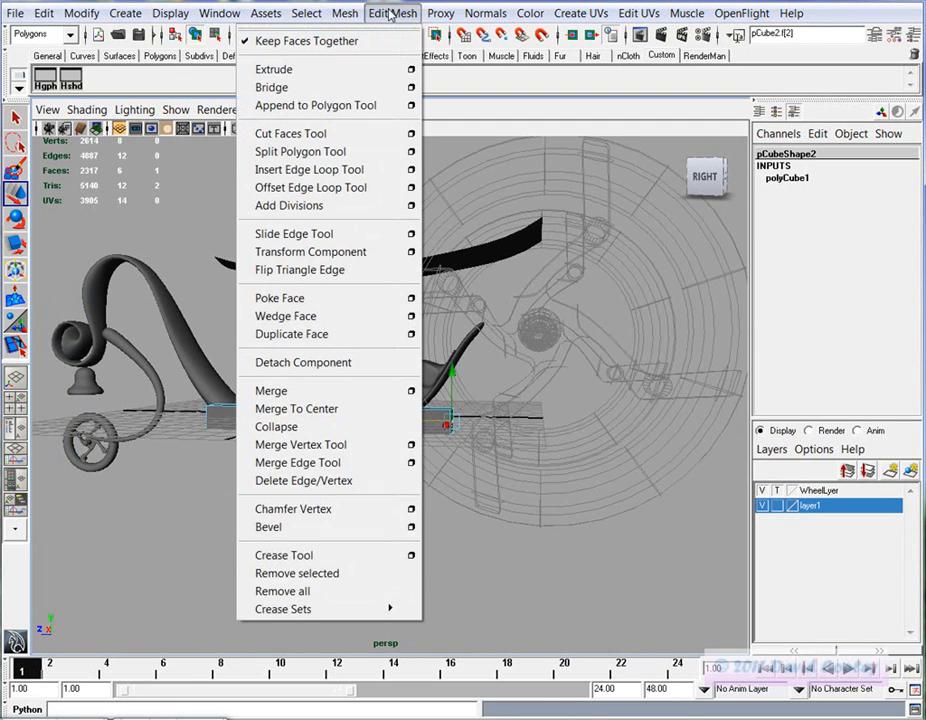
left_click(345, 70)
left_click_drag(501, 425, 535, 426)
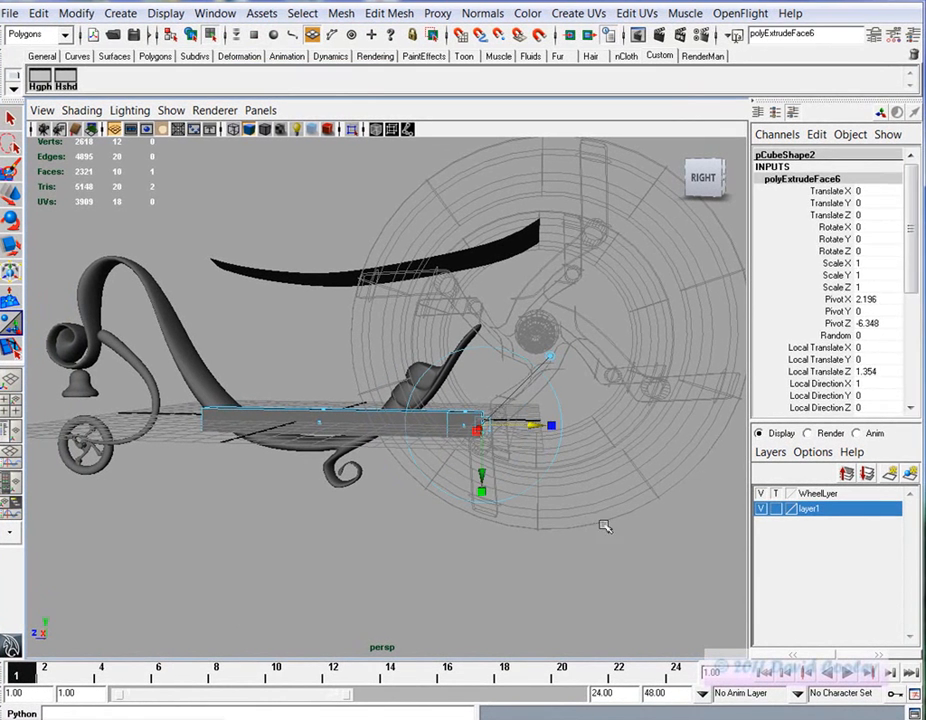
Extrude the top face of the bar's new end segment upward and slant it back toward the wheel hub
left_click(550, 450)
left_click(466, 412)
key("ctrl+e")
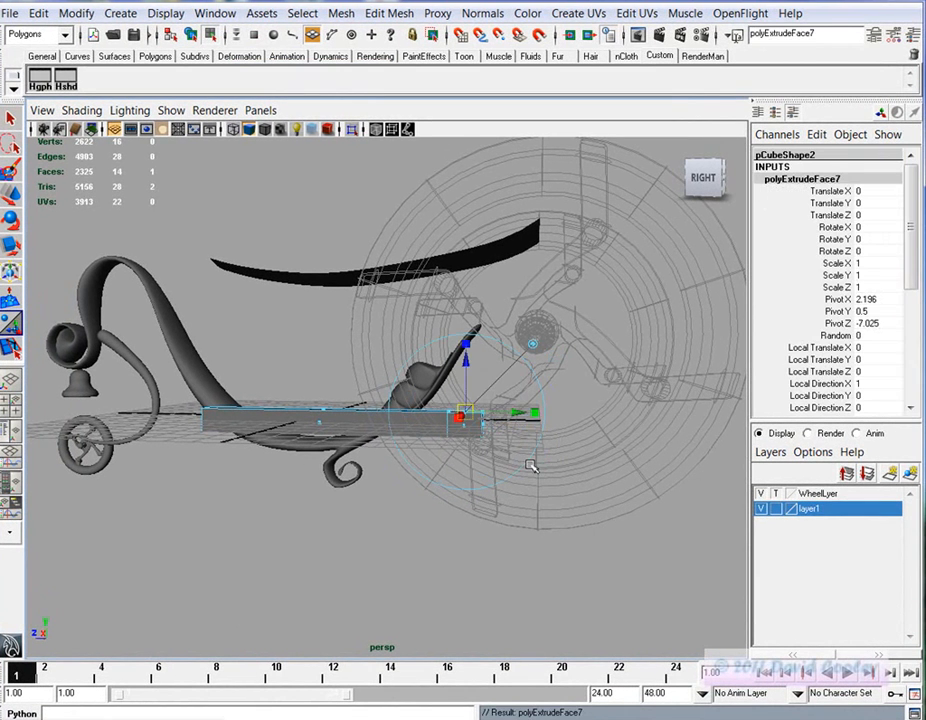
middle_click_drag(481, 391, 484, 331)
left_click_drag(516, 314, 620, 328)
left_click(579, 556)
Return the bar to object mode and freeze its transformations
left_click_drag(385, 485, 488, 528, "alt")
key("F8")
left_click_drag(502, 427, 387, 468, "alt")
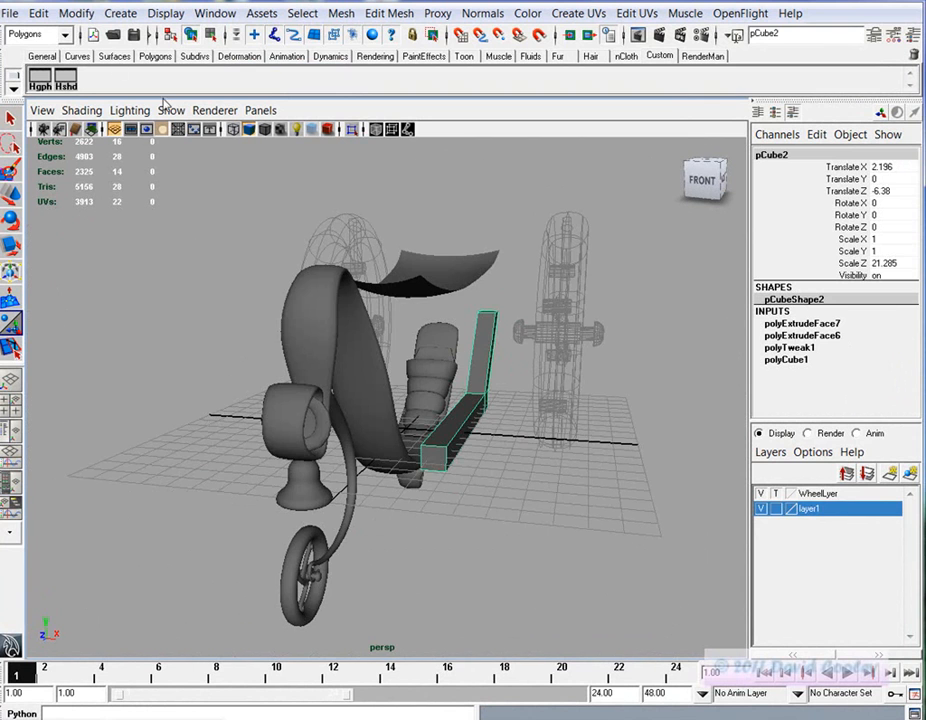
left_click(76, 13)
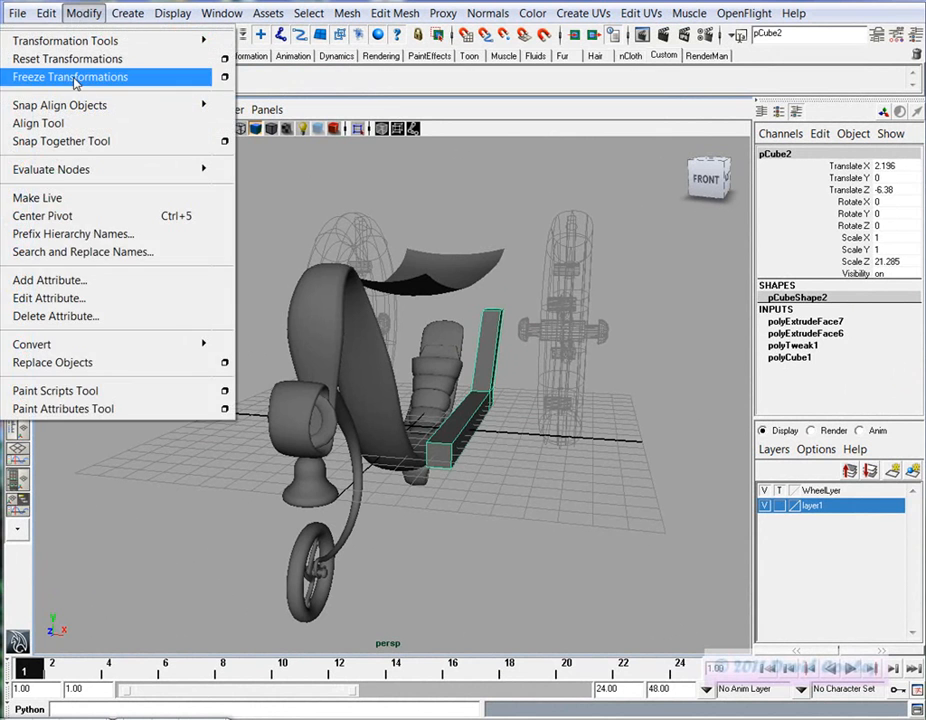
left_click(74, 78)
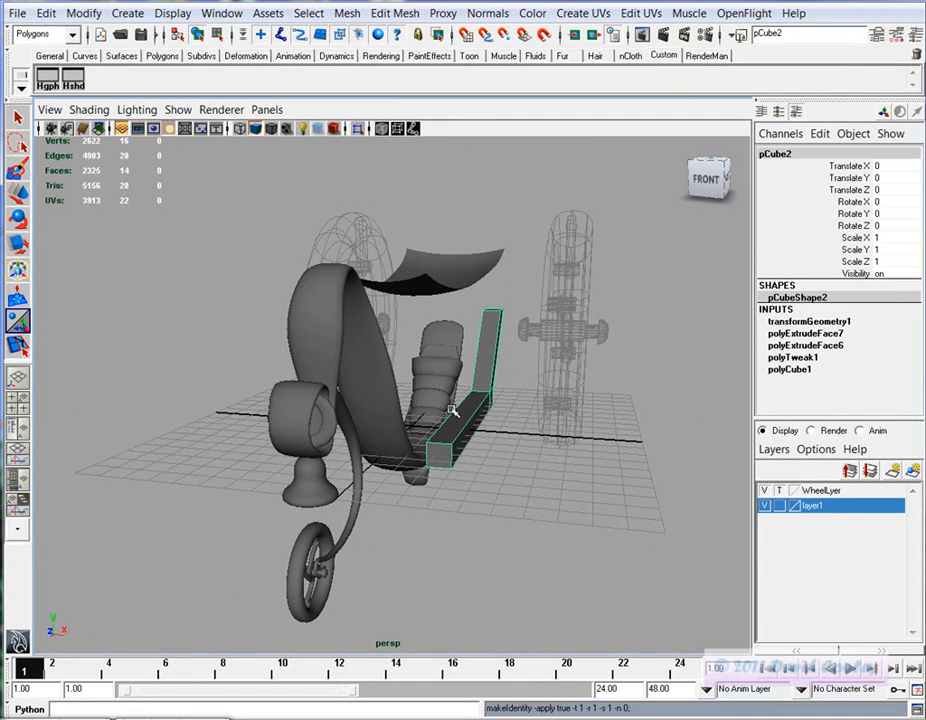
Duplicate the bar, try moving the copy across the frame to about X -4.76, and undo the move
left_click_drag(434, 406, 571, 472, "alt")
key("ctrl+d")
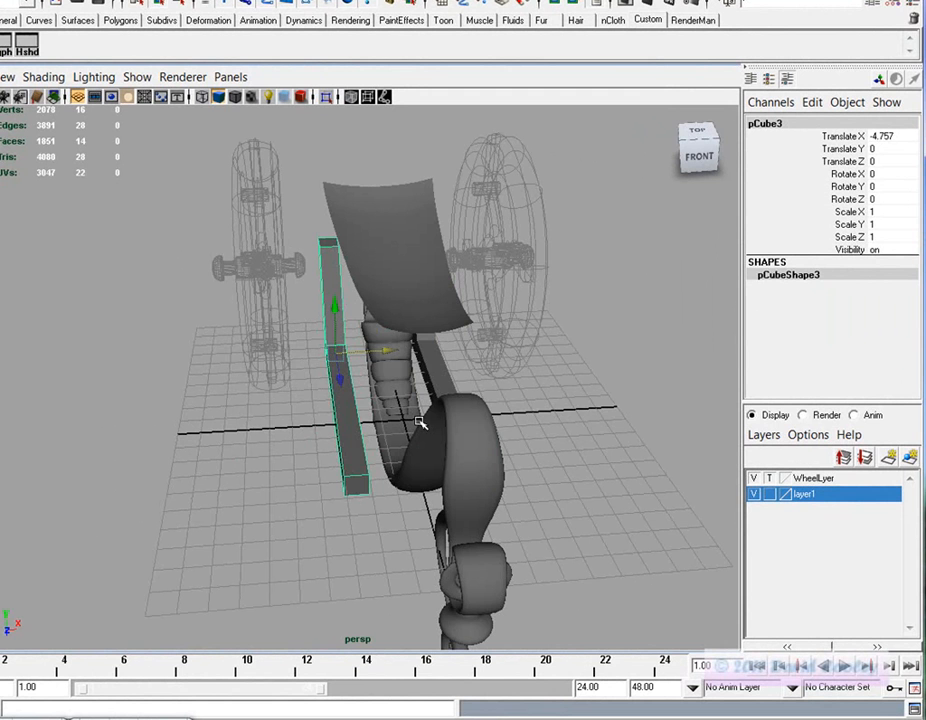
key("ctrl+z")
left_click_drag(489, 499, 688, 498, "alt")
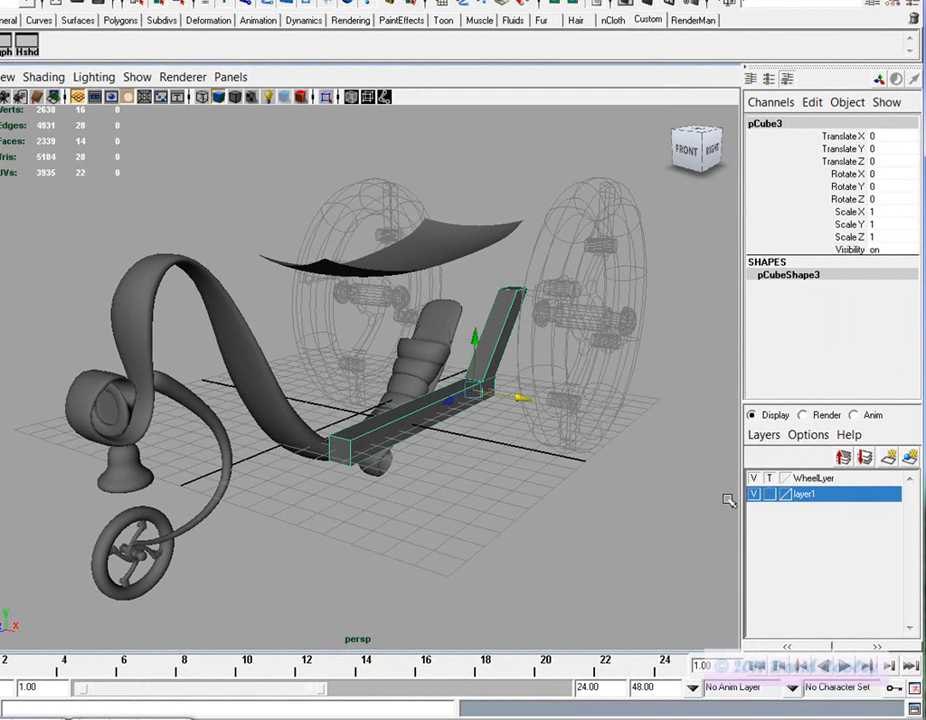
Clear the selection and turn off template display for WheelLyer so the wheels can be selected
left_click_drag(540, 378, 417, 340, "alt")
left_click(333, 177)
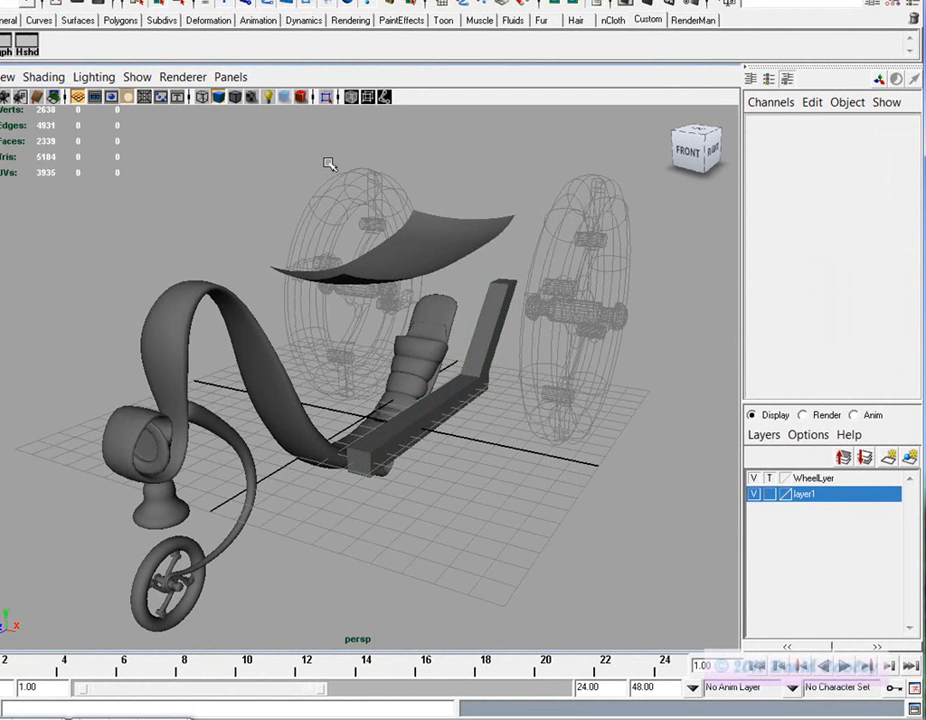
left_click(769, 478)
Delete the rear wheel and its hub on the side of the frame opposite the bar
left_click_drag(680, 440, 613, 434, "alt")
left_click_drag(399, 404, 428, 398, "alt")
left_click_drag(322, 358, 365, 378, "alt")
left_click(493, 285)
left_click_drag(325, 439, 413, 343)
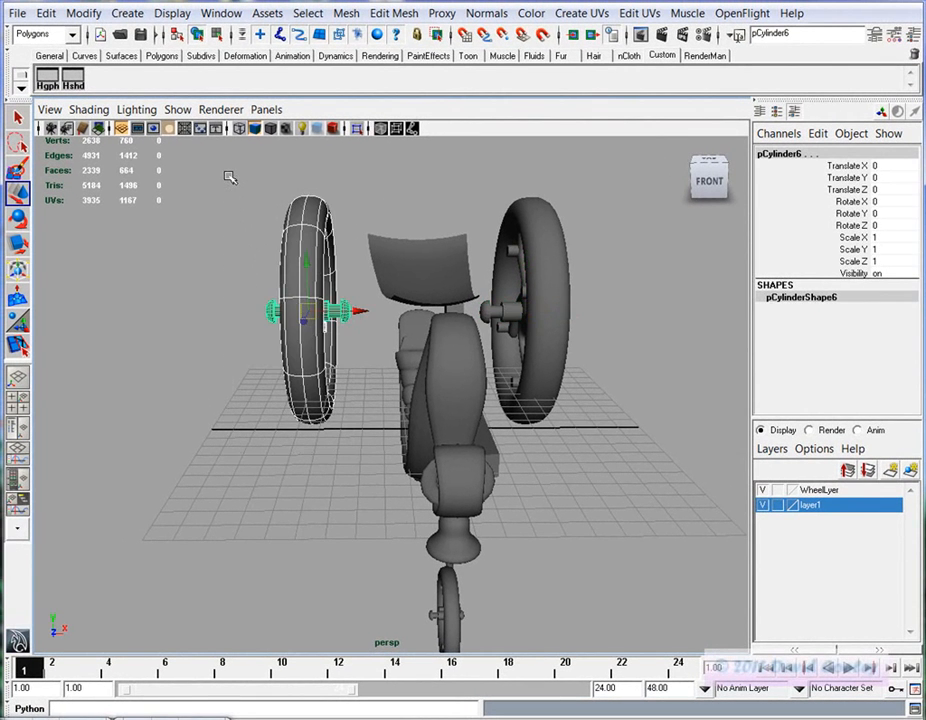
key("Delete")
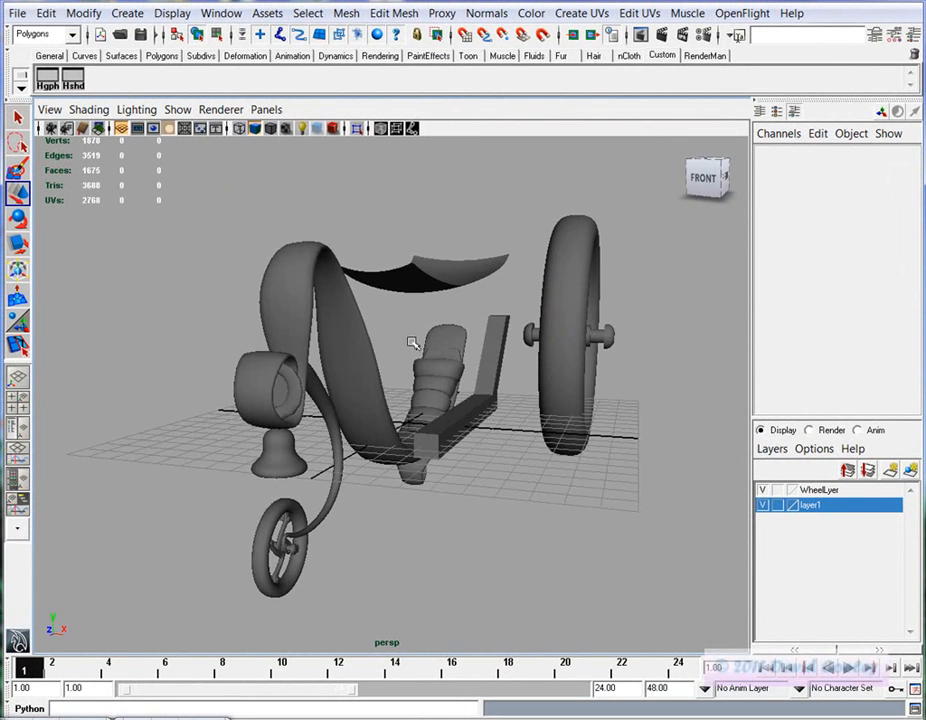
Select the top face of the bar's slanted upright and move it in the side view to just below the wheel hub
left_click(495, 352)
middle_click_drag(345, 393, 175, 422, "alt")
right_click_drag(175, 422, 318, 442, "alt")
middle_click_drag(318, 442, 415, 405, "alt")
left_click_drag(415, 405, 329, 357, "alt")
right_click_drag(270, 340, 273, 378)
left_click_drag(328, 336, 224, 226)
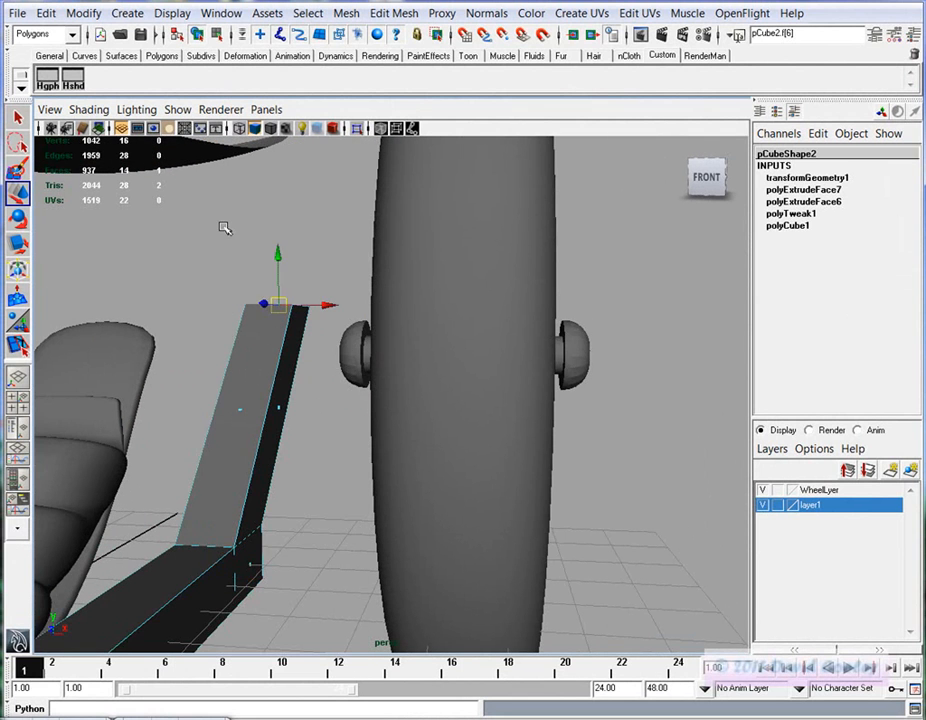
key("space")
key("space")
right_click_drag(486, 546, 348, 517, "alt")
middle_click_drag(348, 517, 332, 545, "alt")
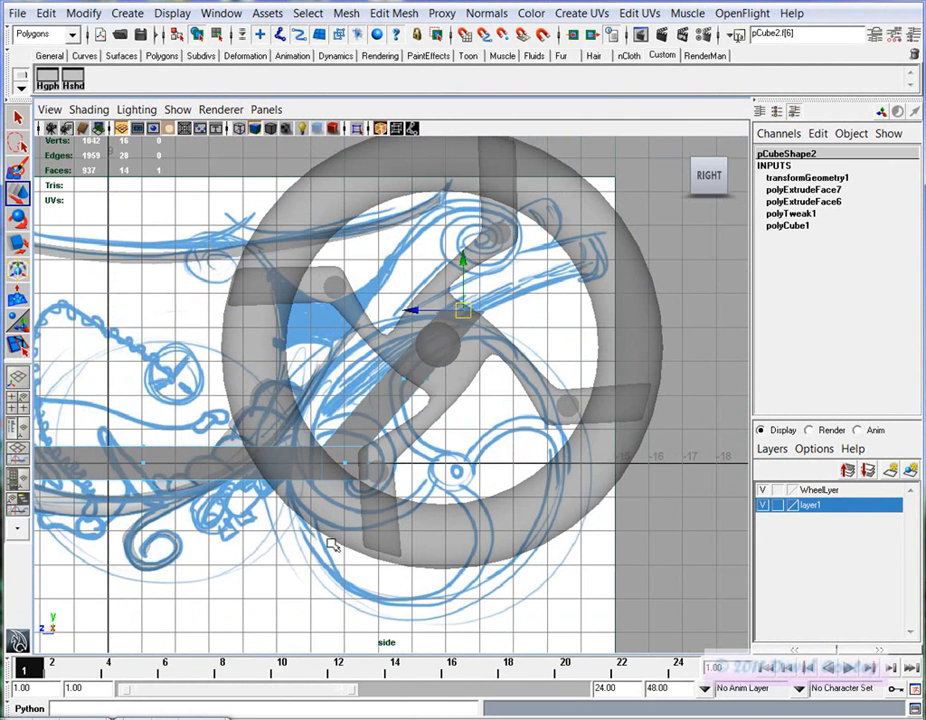
left_click_drag(463, 309, 429, 365)
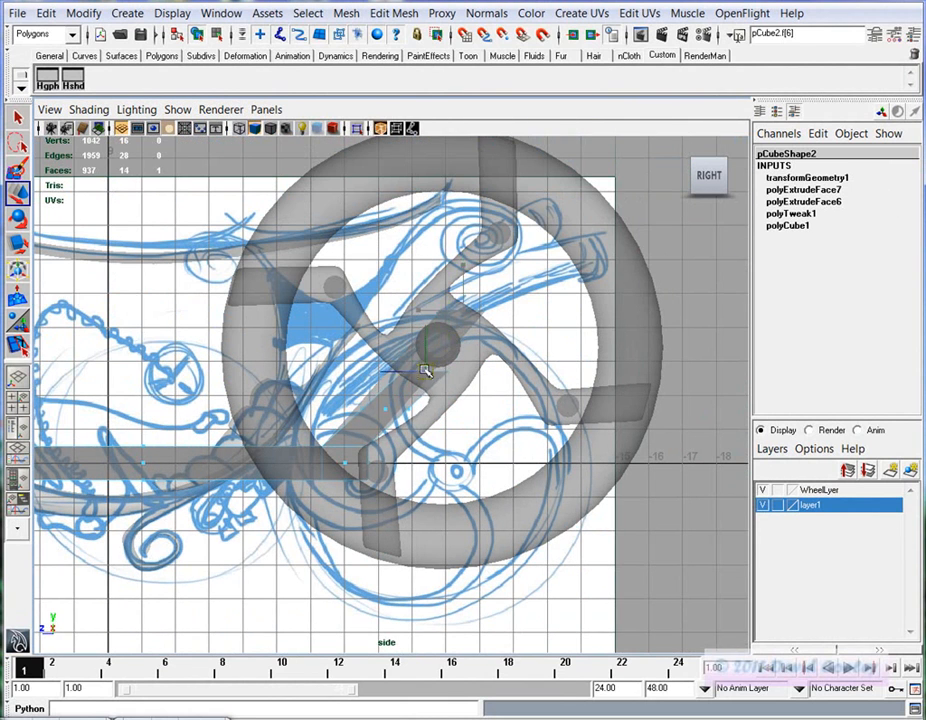
Extrude and widen the upright's top face, and extrude it again upward about 1.72 units to form a block around the hub
left_click(394, 13)
left_click(272, 68)
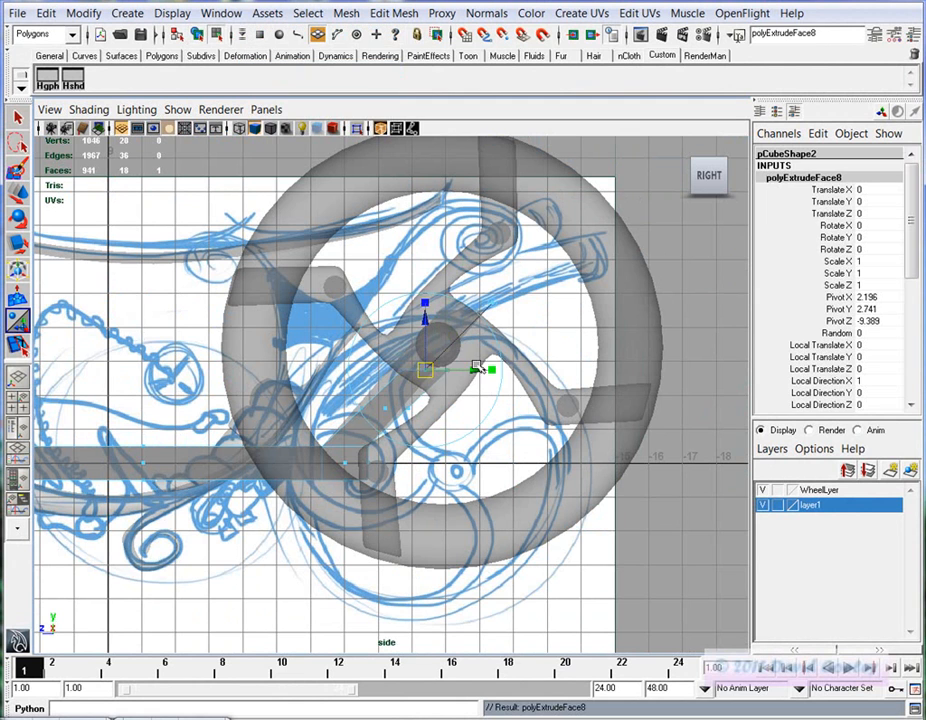
left_click(496, 371)
left_click_drag(427, 370, 435, 268)
key("ctrl+e")
Move the hub block's upper front vertices backward so its front face slopes
right_click_drag(205, 463, 157, 409)
middle_click_drag(457, 446, 507, 464, "alt")
right_click_drag(507, 464, 418, 292, "alt")
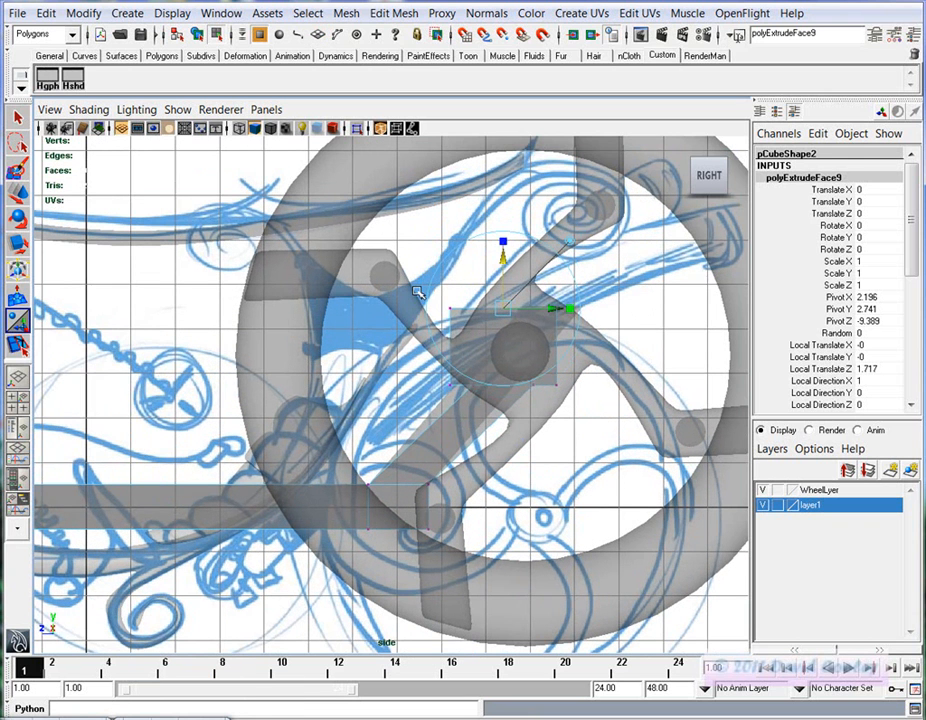
left_click_drag(472, 322, 505, 320)
key("w")
Try repositioning the hub block's vertices in the side and perspective views, and undo the moves
left_click_drag(460, 402, 464, 383)
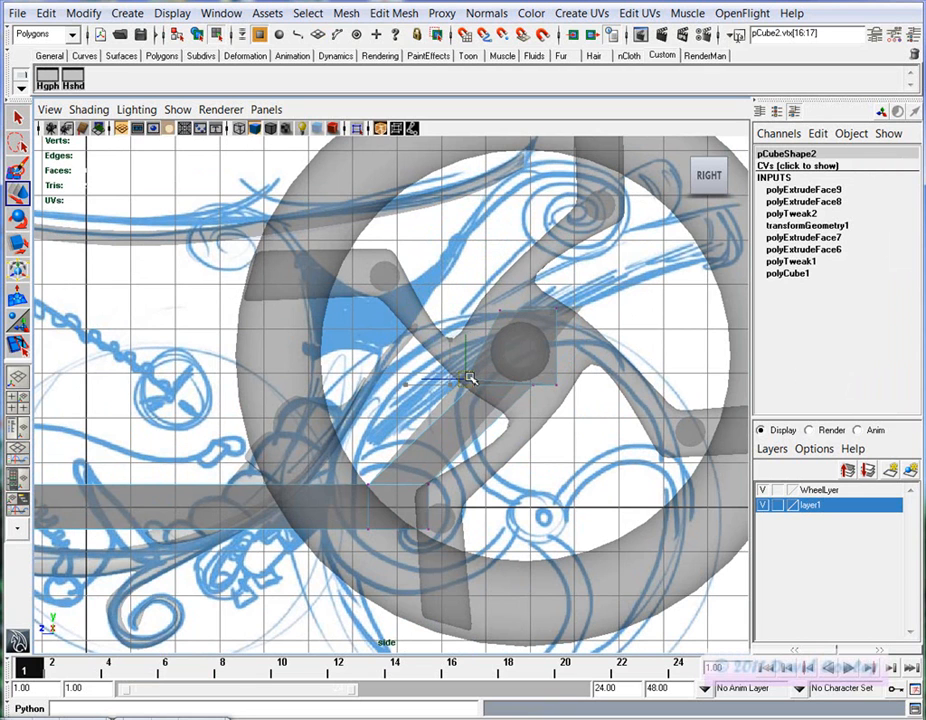
key("space")
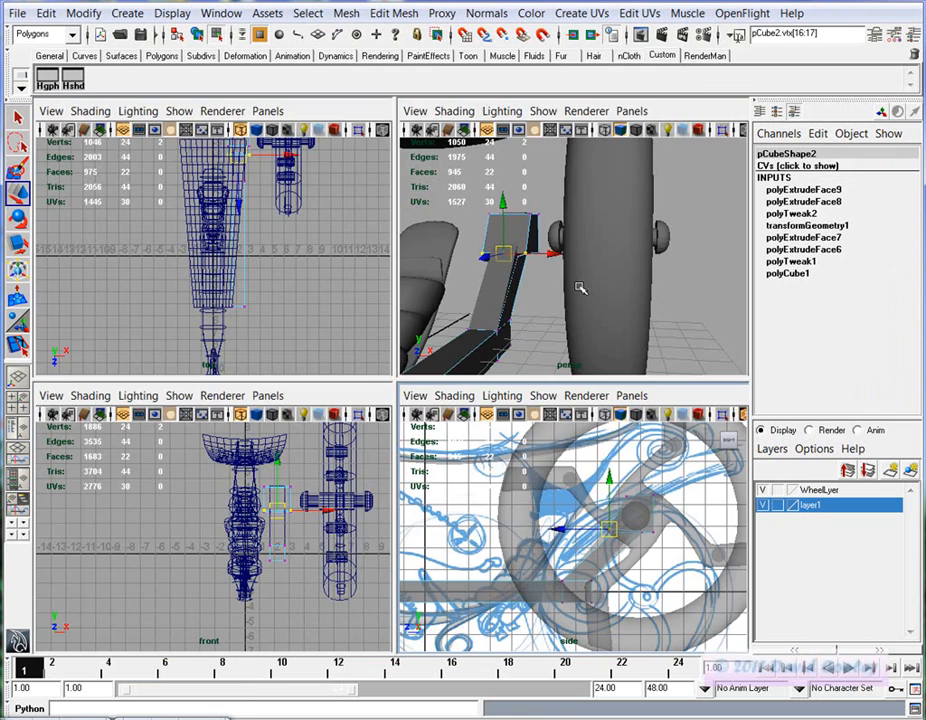
key("space")
left_click_drag(341, 480, 345, 440, "alt")
left_click_drag(304, 359, 304, 314)
left_click_drag(372, 424, 358, 447, "alt")
key("ctrl+z")
key("ctrl+z")
key("ctrl+z")
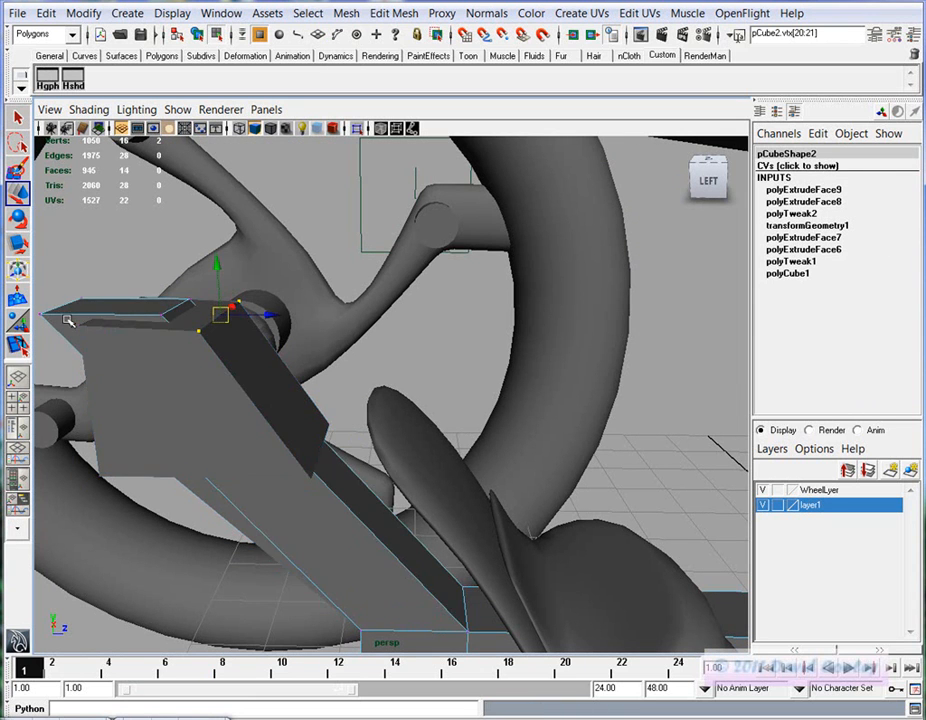
Remove the overlapping duplicate bar and select the remaining bar with the hub block
key("ctrl+z")
key("ctrl+z")
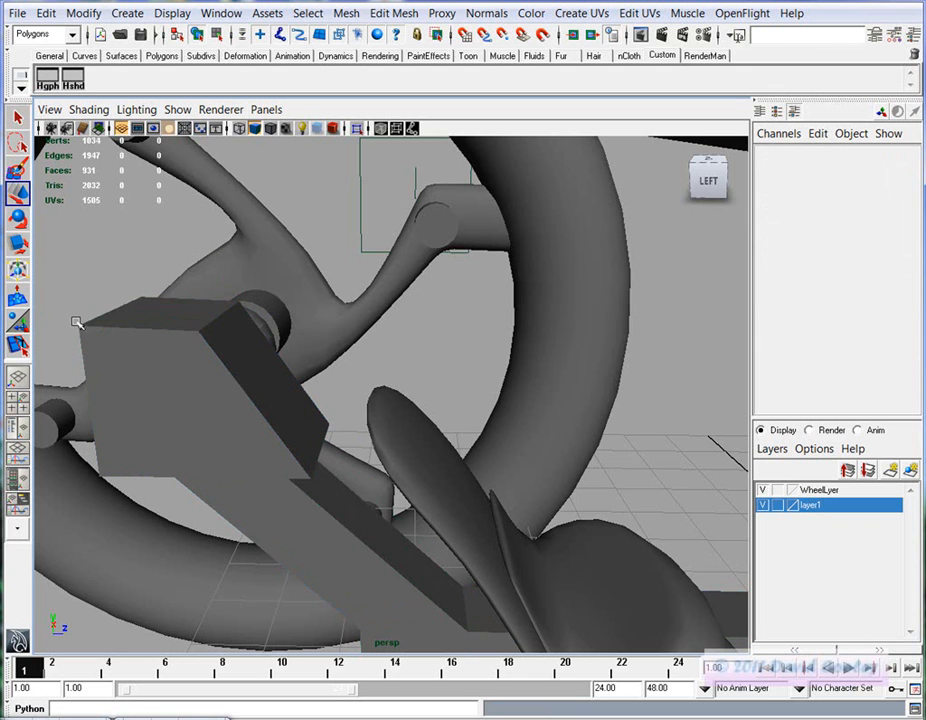
left_click(244, 393)
left_click_drag(244, 393, 374, 395, "alt")
Switch the support arm to vertex editing and select the hub block's lower front vertices in the side view
right_click(370, 393)
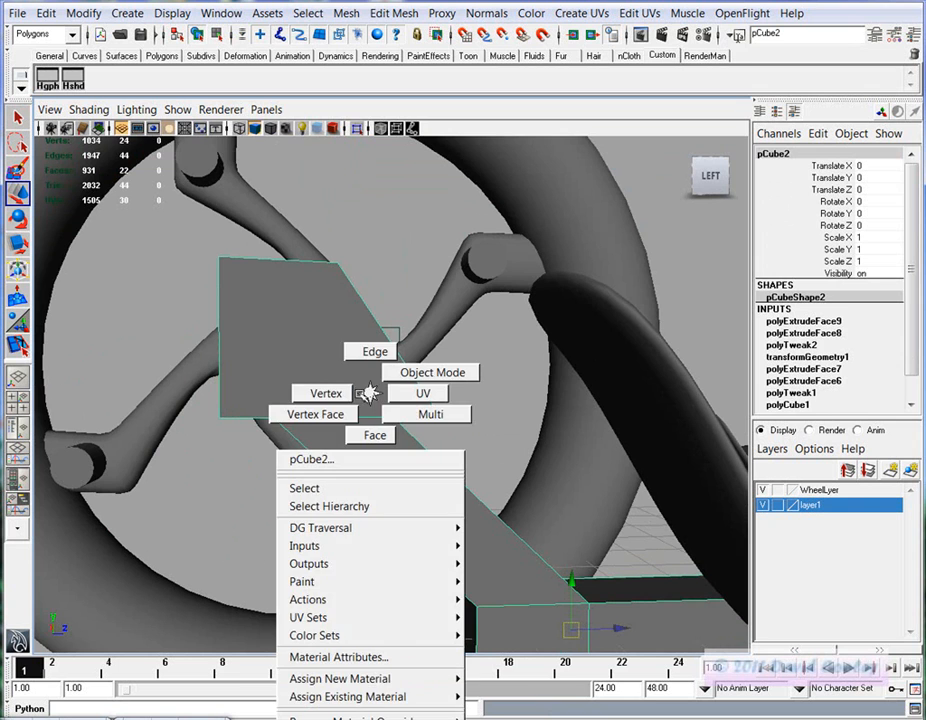
left_click(358, 395)
key("space")
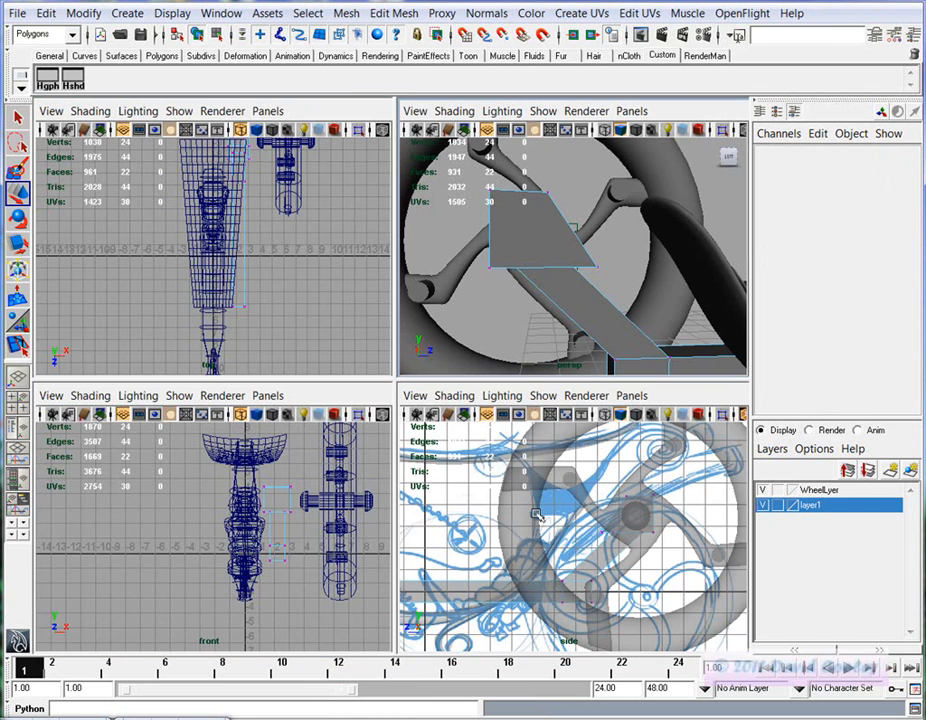
key("space")
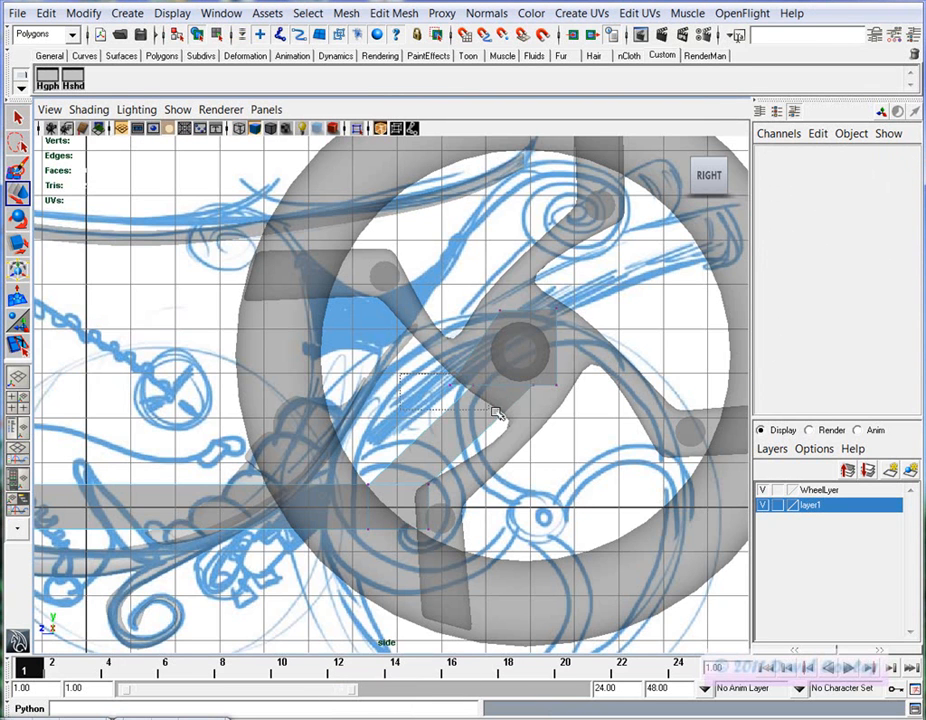
left_click_drag(476, 404, 478, 405)
scroll(300, 450, "up", 3)
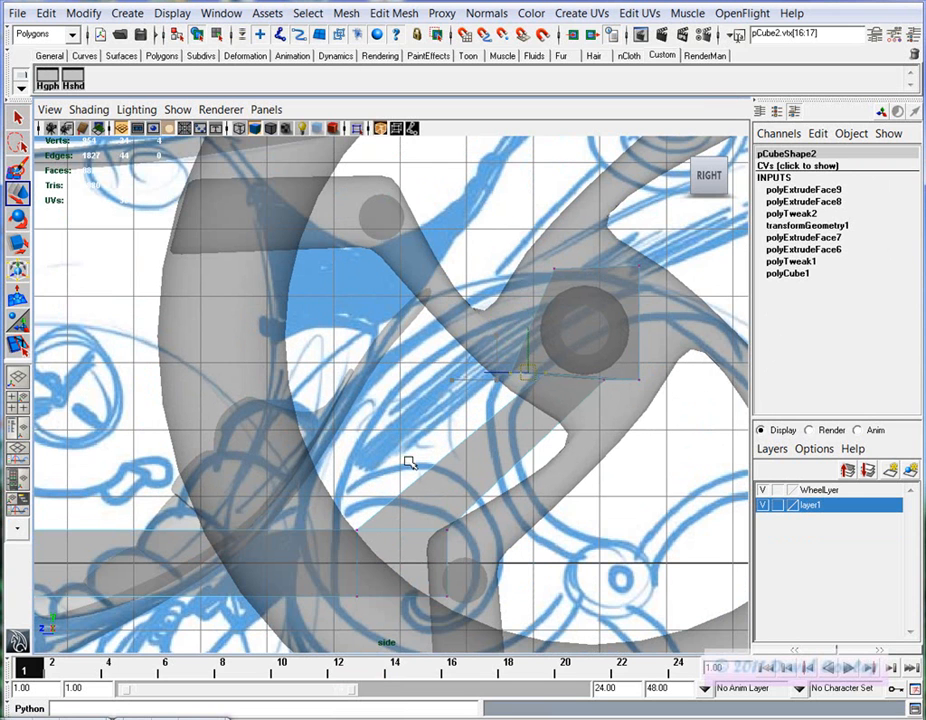
middle_click_drag(613, 463, 606, 407, "alt")
key("space")
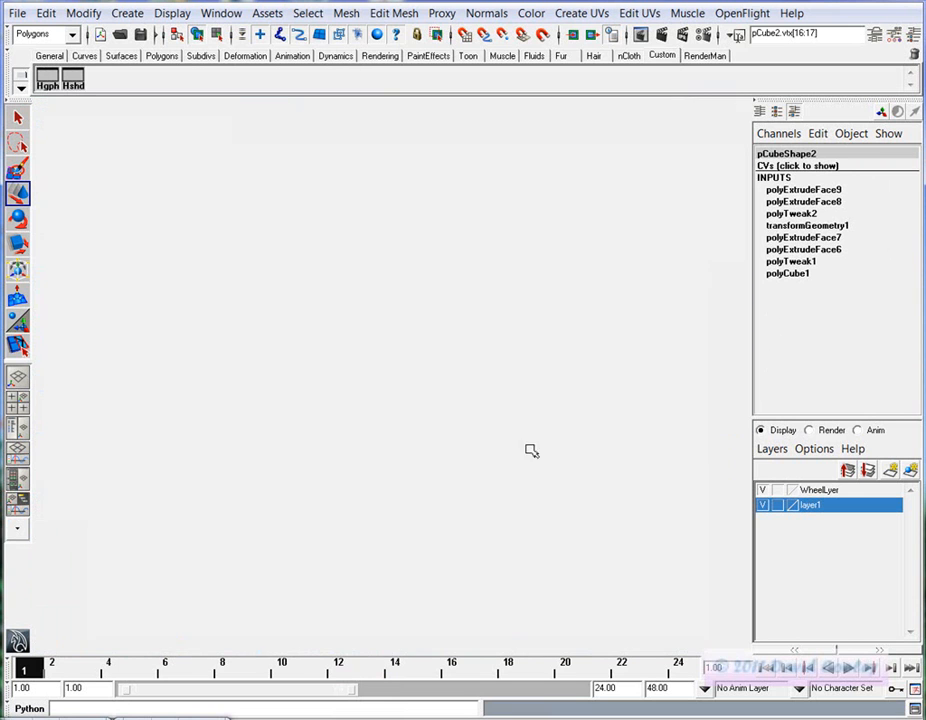
key("space")
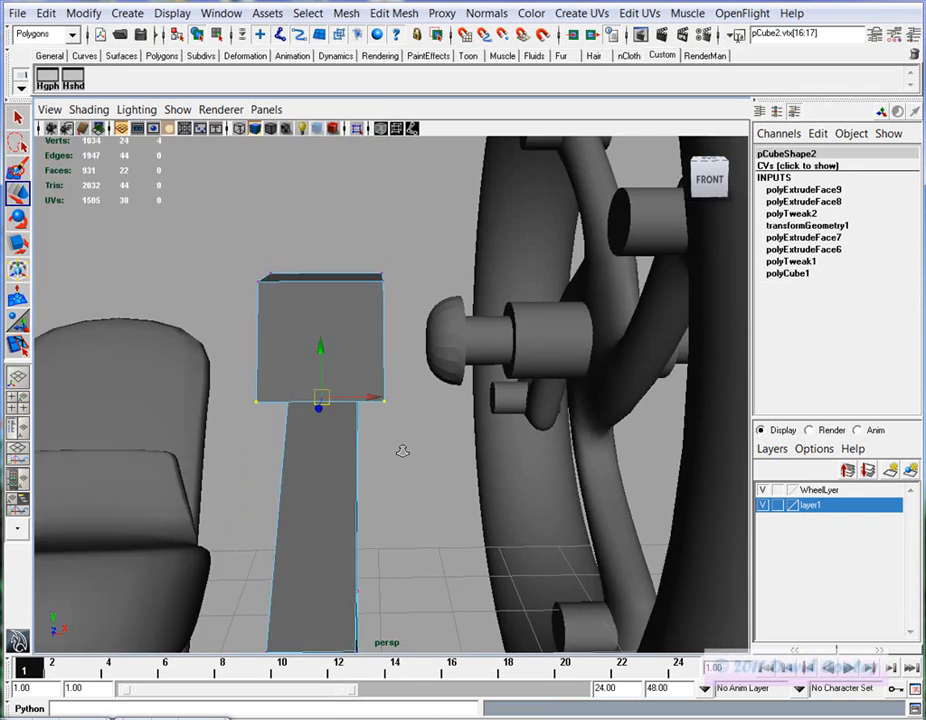
Select all the hub block's vertices, scale the block narrower in width, and move it outward onto the wheel's axle
left_click_drag(405, 453, 323, 405, "alt")
left_click_drag(307, 284, 430, 388)
key("r")
mouse_move(315, 336)
middle_mouse_down()
mouse_move(331, 331)
mouse_move(320, 331)
middle_mouse_up()
key("w")
left_click_drag(430, 326, 497, 344)
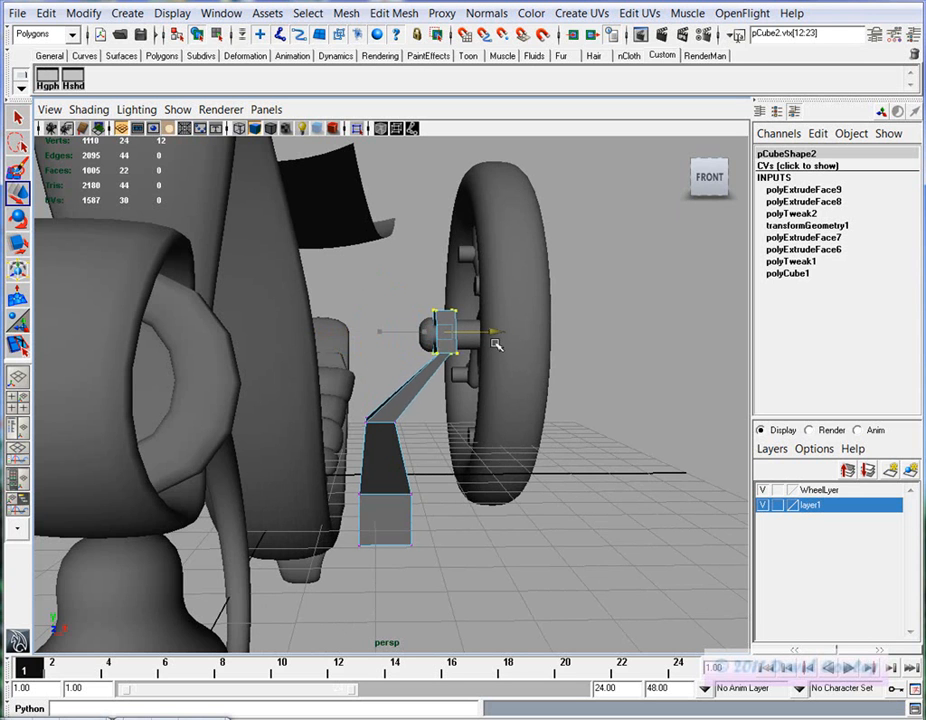
Fine-tune the hub block's thickness so it fits on the axle between the rounded cap and the hub, and deselect its vertices
left_click_drag(508, 441, 399, 420, "alt")
key("r")
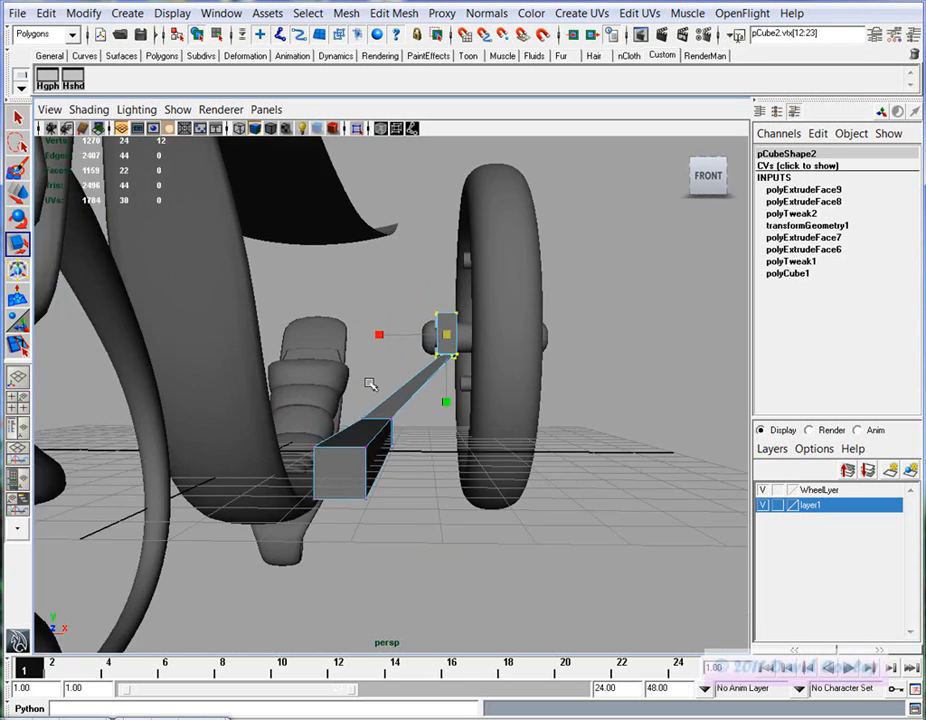
middle_click_drag(399, 420, 350, 458, "alt")
right_click_drag(350, 458, 648, 441, "alt")
middle_click_drag(328, 335, 381, 354)
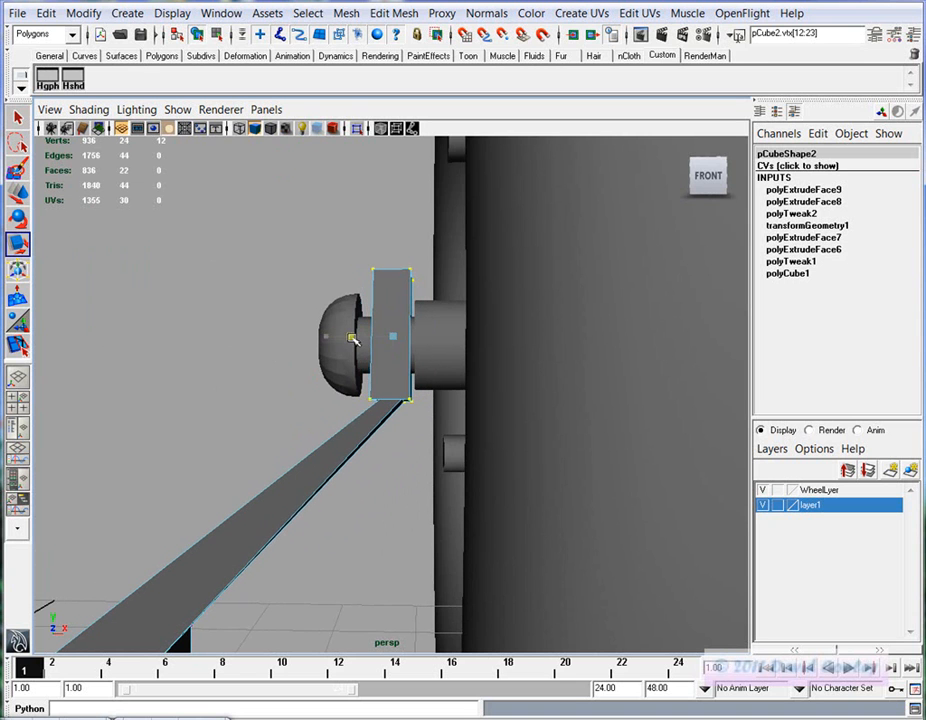
key("w")
left_click(273, 368)
Activate the Insert Edge Loop Tool and turn on the arm's smooth preview with its cage displayed
left_click_drag(273, 368, 620, 449, "alt")
right_click_drag(620, 449, 415, 411, "alt")
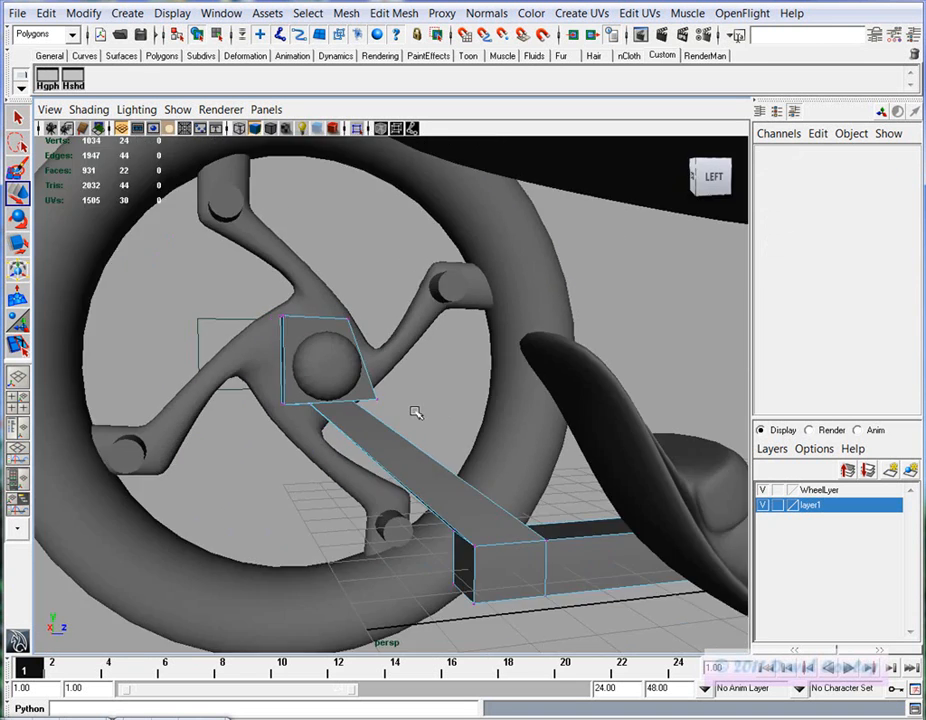
key("3")
left_click_drag(400, 490, 309, 498, "alt")
right_click_drag(309, 498, 434, 514, "alt")
left_click_drag(414, 460, 144, 316, "alt")
left_click(393, 13)
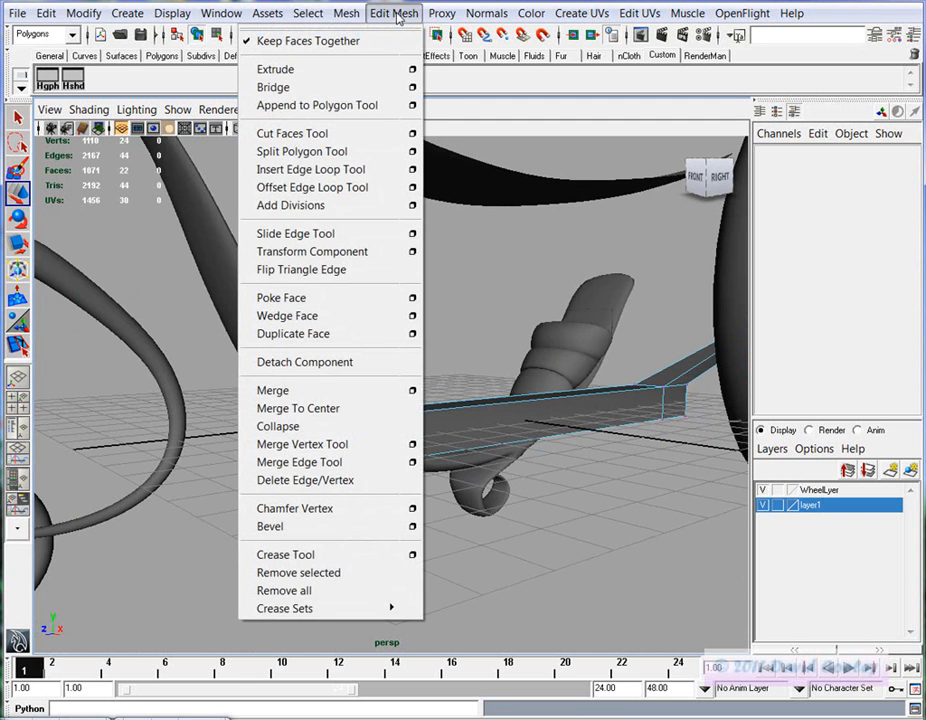
left_click(349, 173)
left_click_drag(420, 490, 331, 497, "alt")
right_click_drag(331, 497, 496, 456, "alt")
left_click_drag(265, 440, 321, 463, "alt")
key("3")
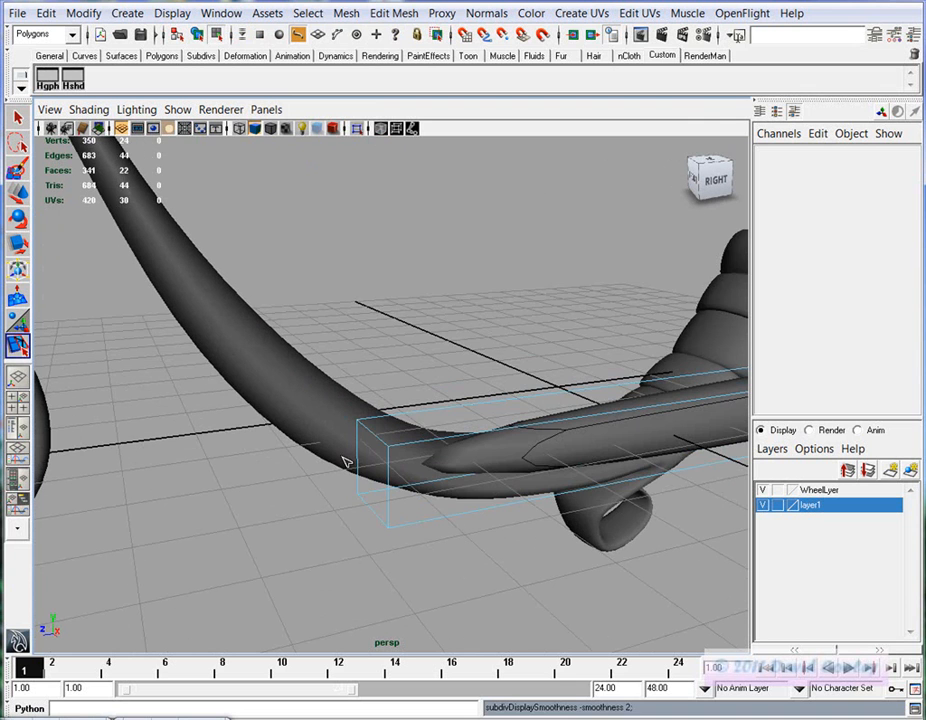
Insert an edge loop around the bar a short distance behind its front end
left_click_drag(484, 466, 378, 336, "alt")
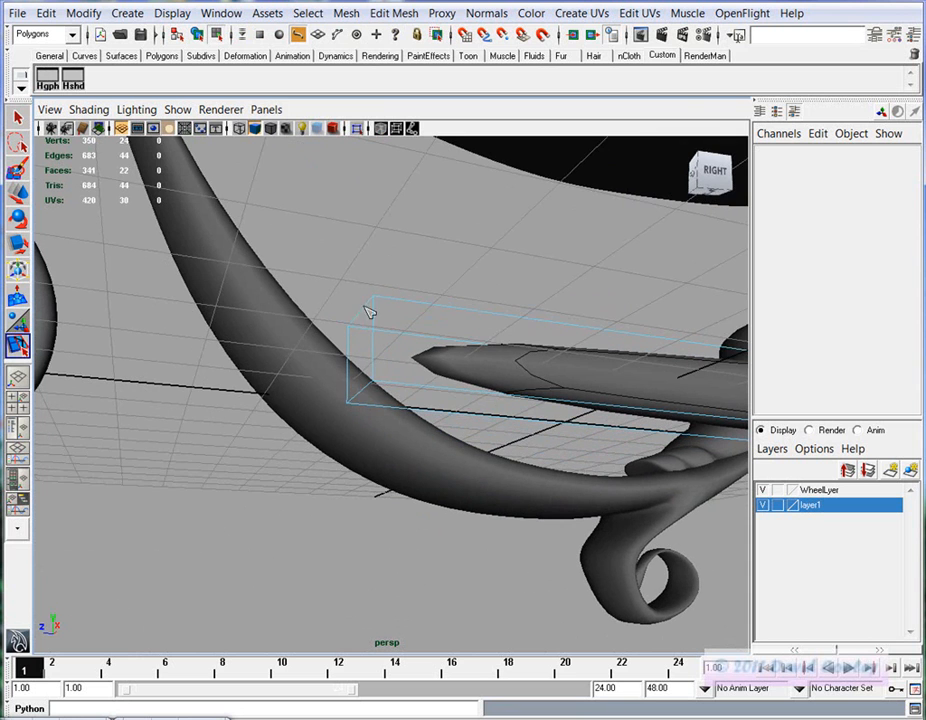
left_click_drag(409, 398, 499, 418, "alt")
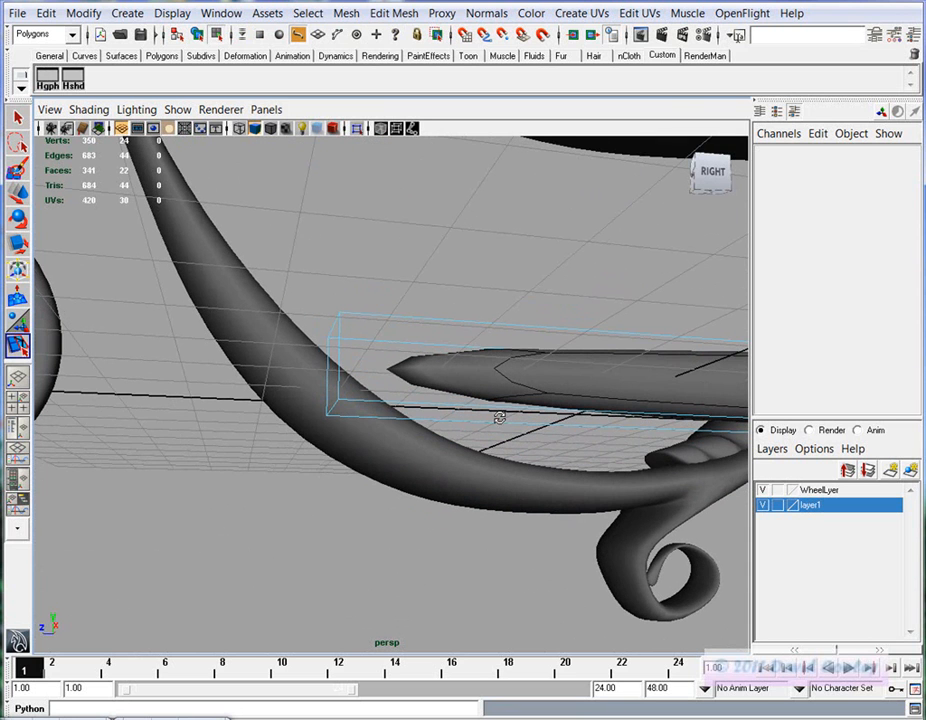
left_click(462, 328)
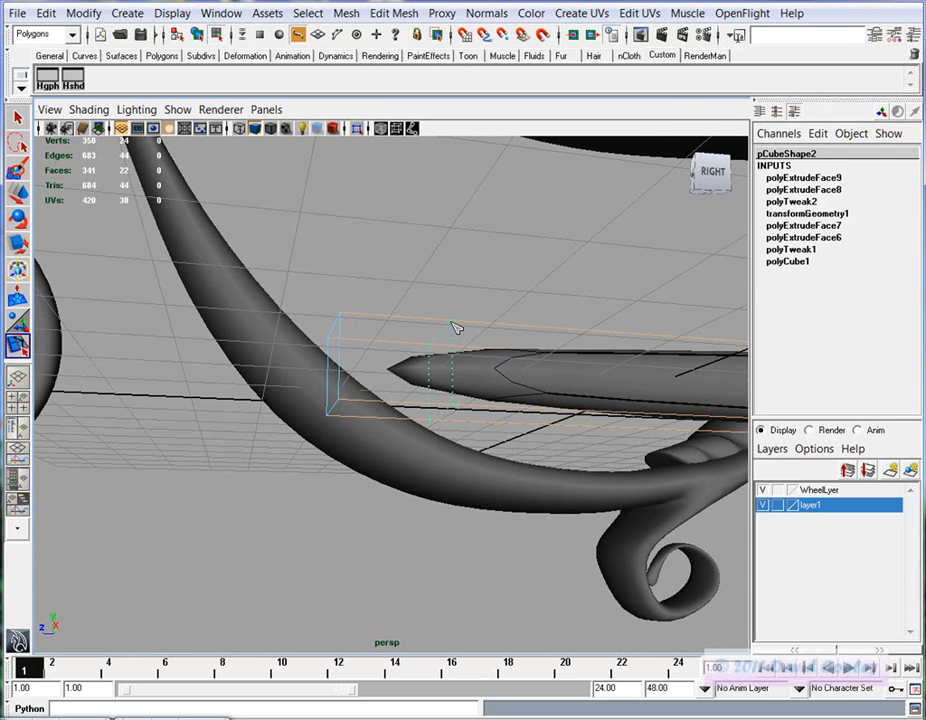
left_click(455, 328)
left_click_drag(468, 423, 403, 422, "alt")
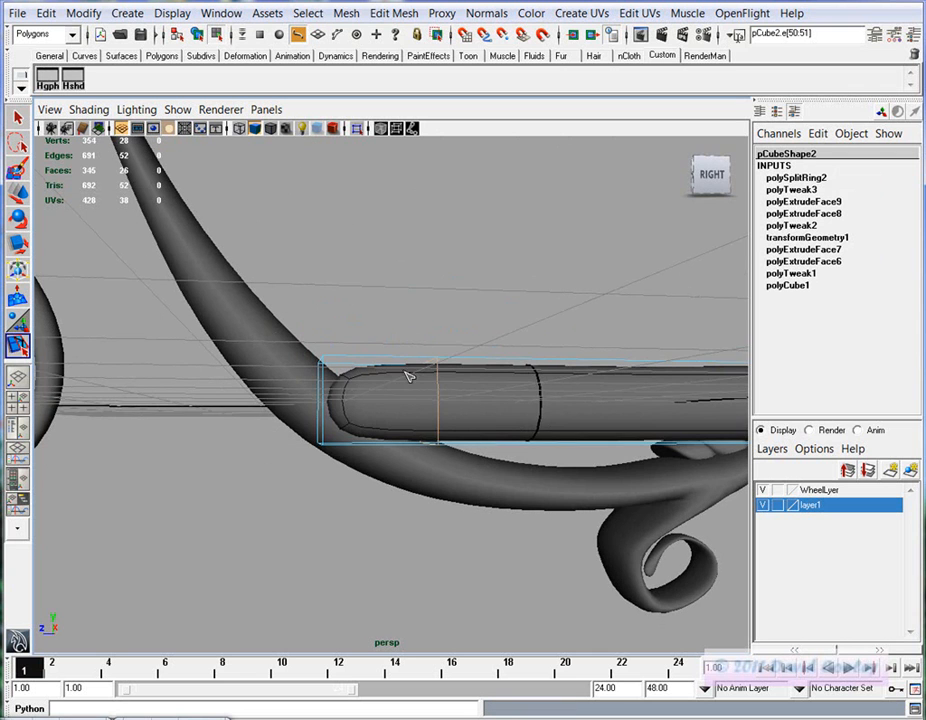
Insert a second edge loop around the bar, between the front loop and the upright
left_click_drag(341, 427, 508, 473, "alt")
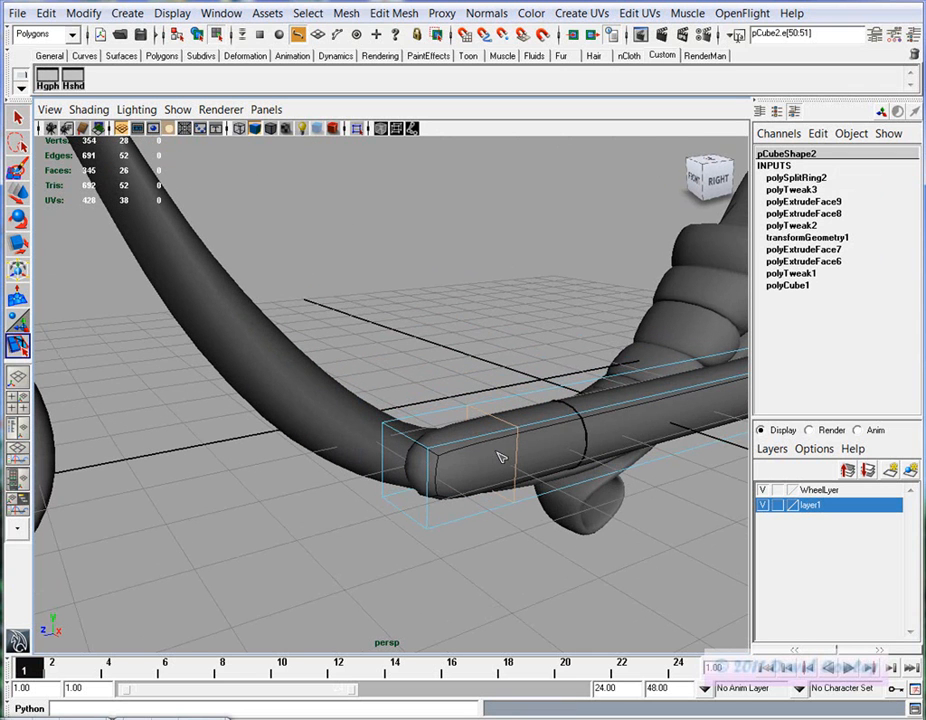
left_click_drag(590, 497, 486, 424, "alt")
left_click(392, 412)
middle_click_drag(486, 424, 350, 450, "alt")
right_click_drag(350, 450, 557, 457, "alt")
left_click_drag(557, 457, 351, 537, "alt")
left_click_drag(405, 467, 279, 508, "alt")
Return to vertex editing and move the second edge loop's vertices outward toward the wheel to bend the bar
key("w")
left_click_drag(343, 519, 388, 550, "alt")
left_click(386, 553)
left_click_drag(268, 563, 545, 527, "alt")
left_click_drag(557, 428, 451, 472, "alt")
right_click_drag(441, 413, 498, 382)
left_click_drag(411, 434, 459, 430, "alt")
left_click_drag(466, 386, 550, 394)
left_click_drag(550, 394, 488, 512, "alt")
Move the bar's front-end vertices, including the first loop, inward and down toward the frame, and scale them flatter in height
left_click_drag(456, 585, 378, 488)
left_click_drag(458, 532, 436, 516)
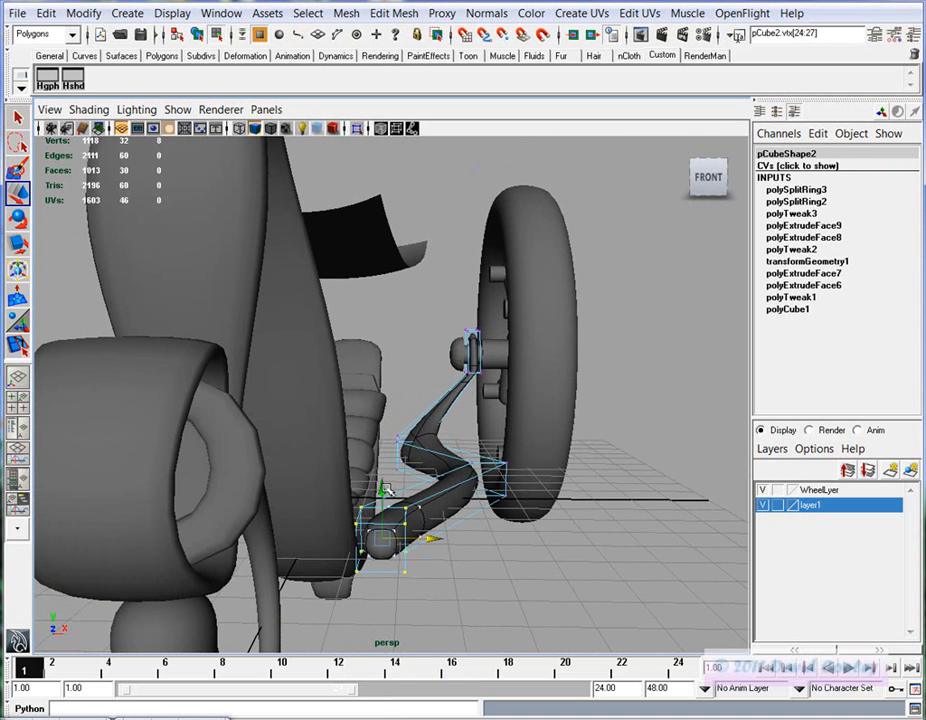
key("r")
left_click_drag(382, 601, 387, 571)
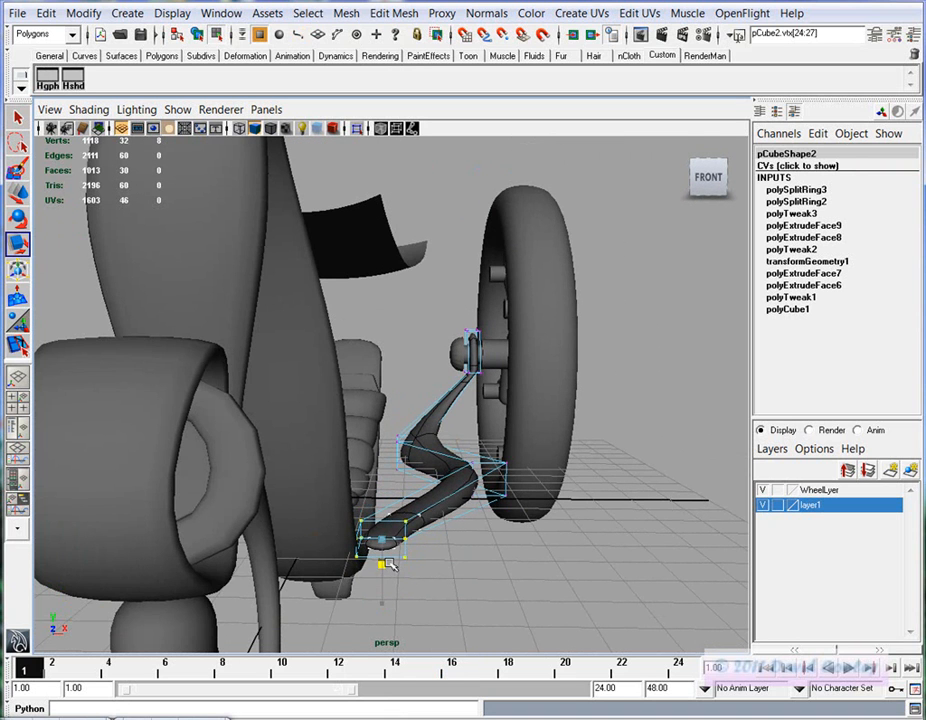
key("w")
left_click_drag(383, 490, 380, 526)
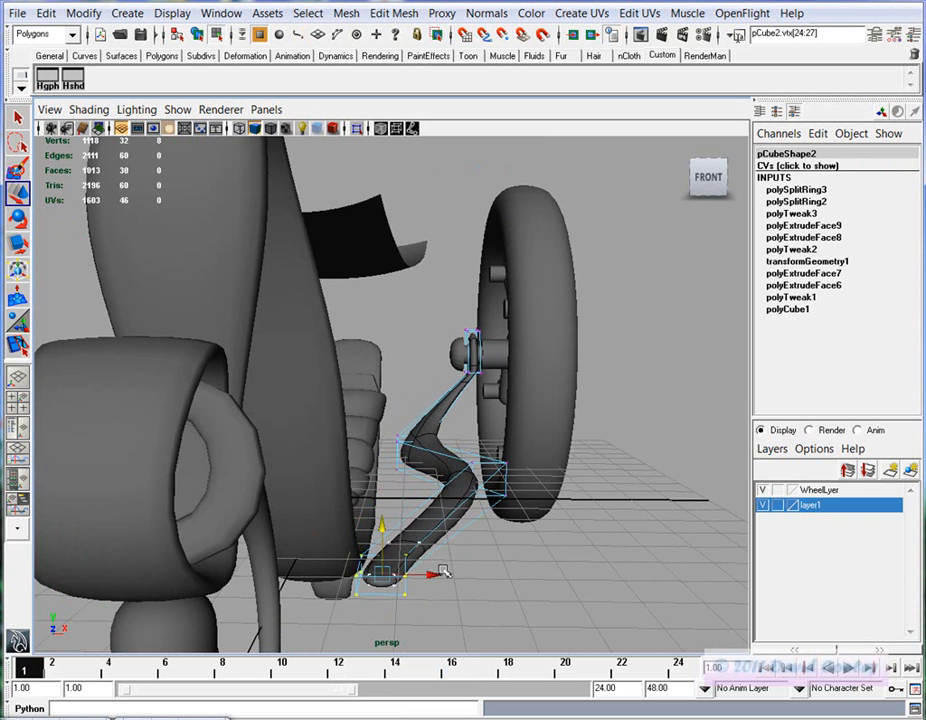
Rotate the bar's front vertices to curl the end upward, and scale down the four vertices at the tip
left_click_drag(397, 579, 316, 575, "alt")
key("e")
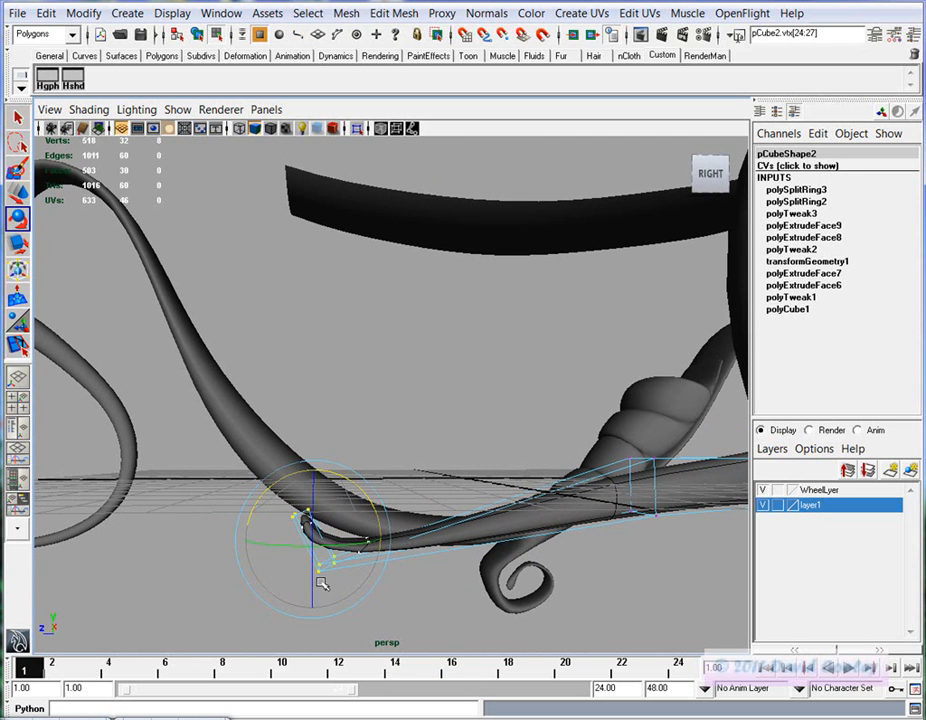
key("r")
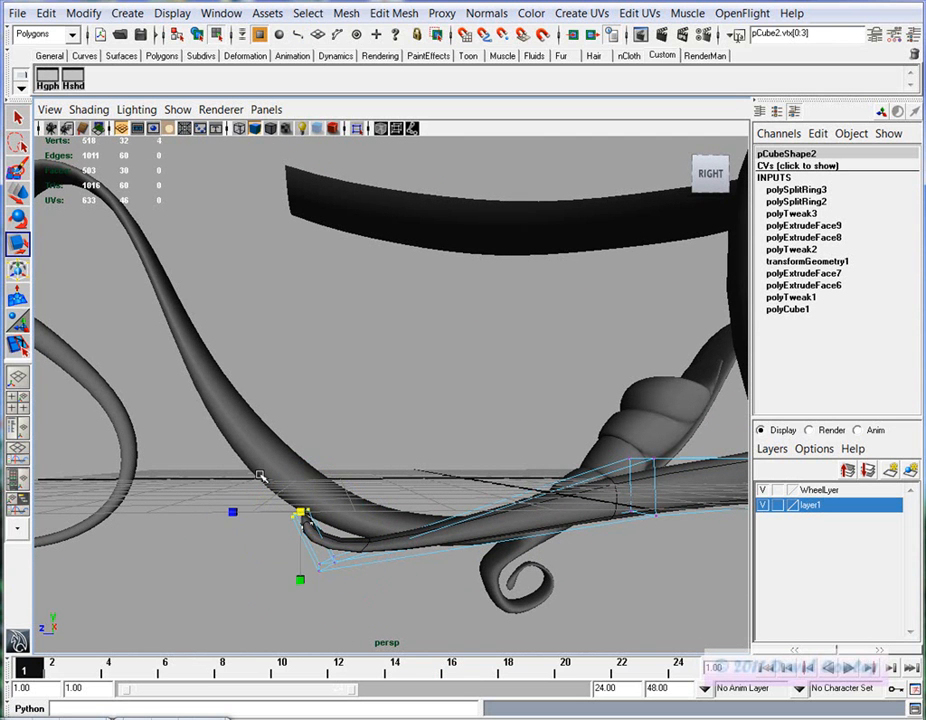
Move the arm's tip vertices forward and up in the side view so the end follows the curved frame tube
key("space")
key("space")
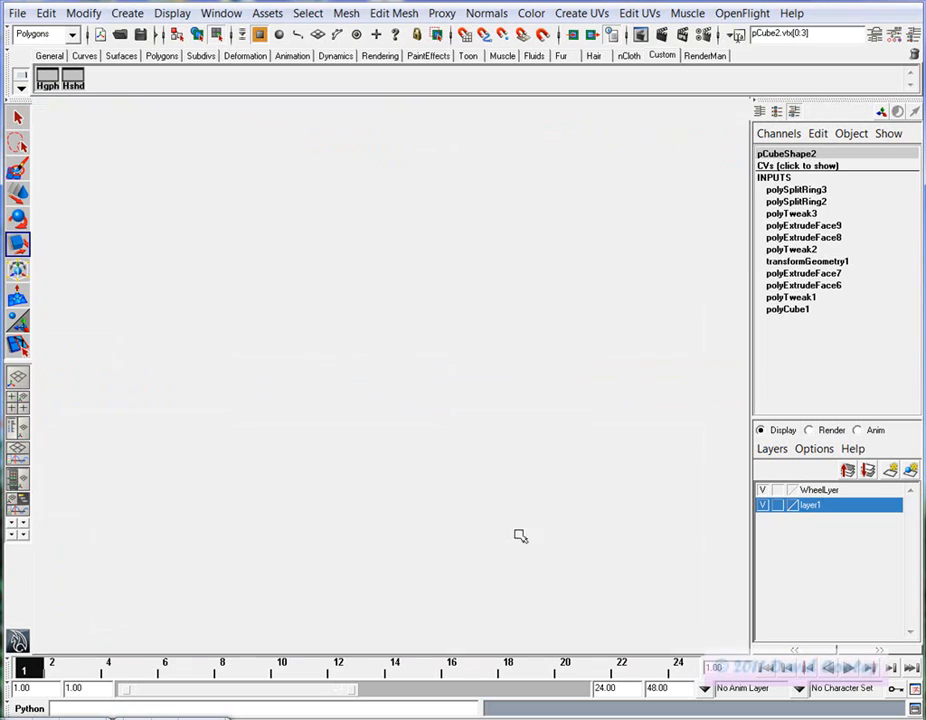
key("w")
middle_click_drag(279, 547, 790, 422, "alt")
scroll(408, 470, "down", 1)
middle_click_drag(430, 541, 352, 490)
scroll(527, 534, "down", 4)
middle_click_drag(523, 564, 500, 562, "alt")
key("space")
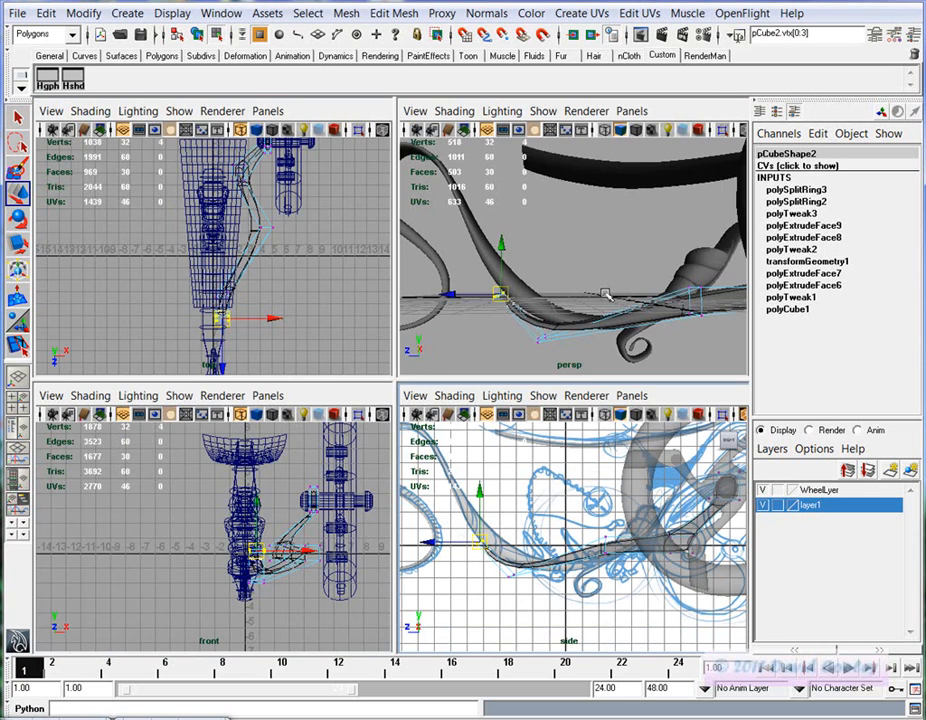
key("space")
Deselect the tip vertices and turn off the arm's smooth preview
left_click_drag(450, 479, 538, 516, "alt")
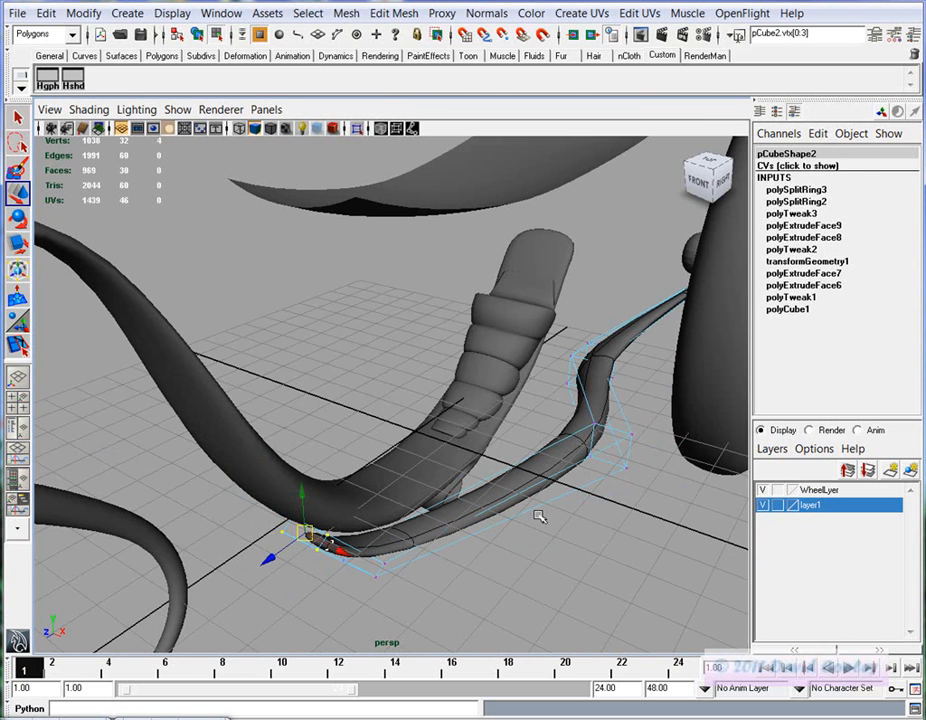
key("F8")
left_click(538, 516)
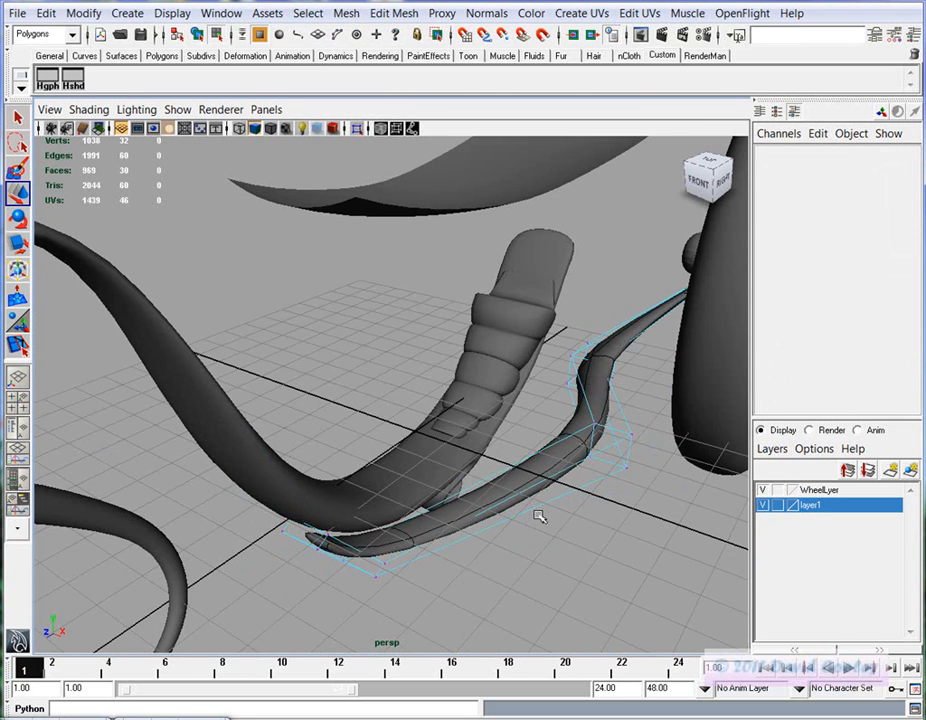
key("1")
left_click_drag(538, 516, 409, 539, "alt")
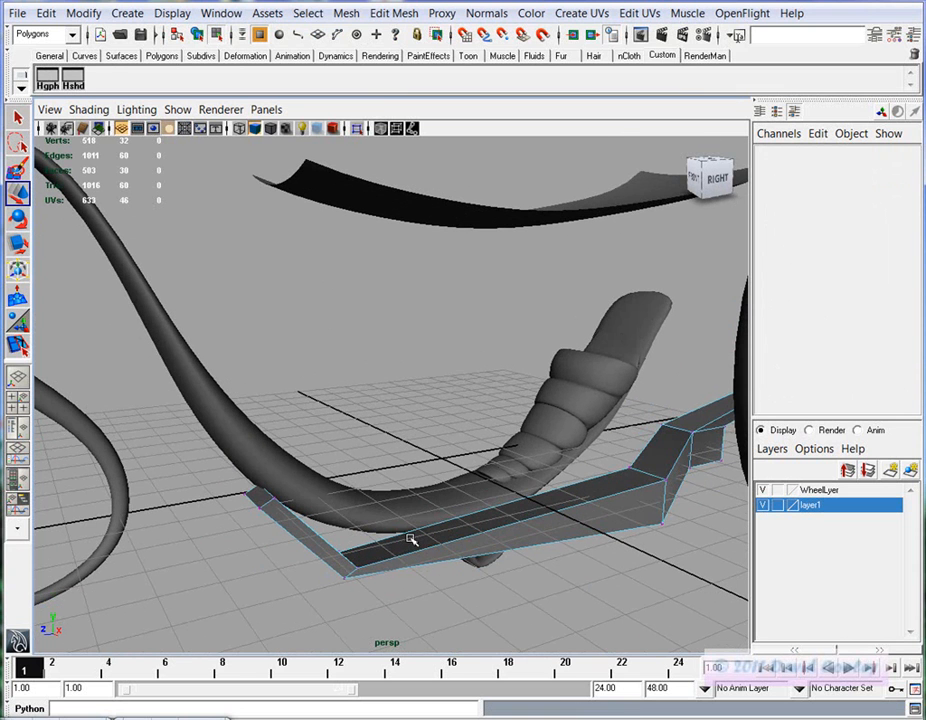
left_click_drag(225, 468, 518, 478, "alt")
Return to object mode, select the wheel's parent group FrontTireGrp1, and clear the selection
left_click(528, 452)
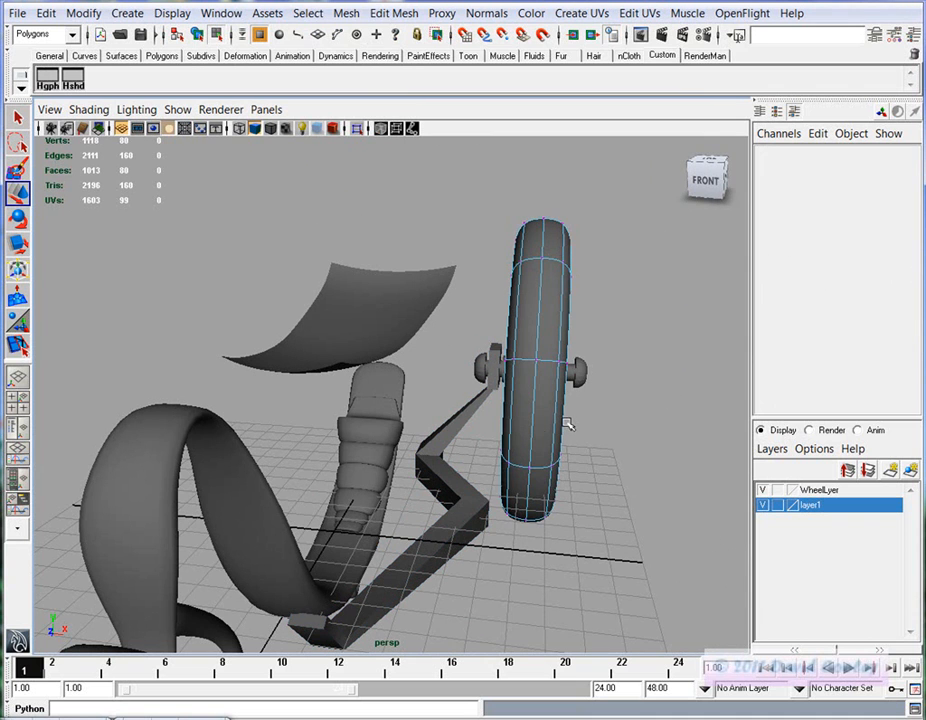
left_click(567, 424)
left_click_drag(548, 415, 505, 403, "alt")
right_click_drag(552, 403, 578, 388)
left_click_drag(641, 521, 517, 527, "alt")
left_click(517, 527)
key("Up")
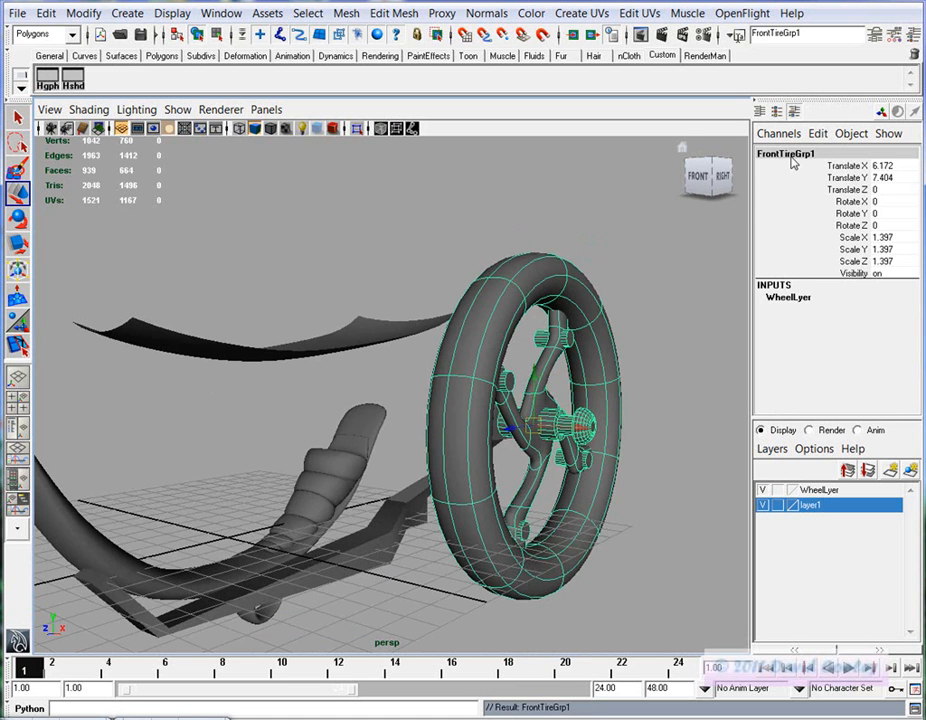
left_click(643, 513)
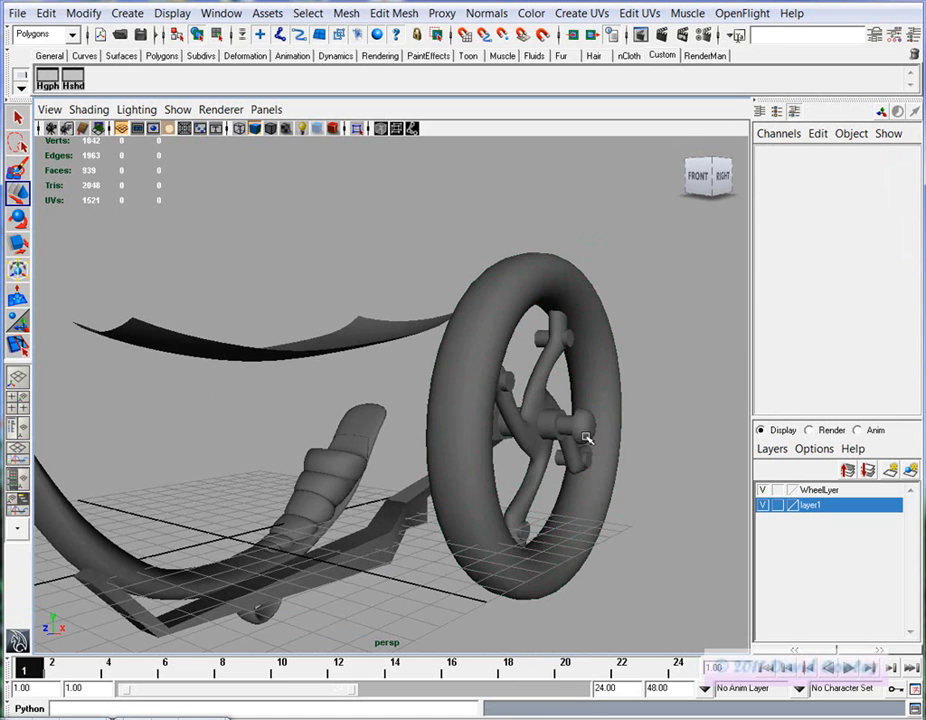
Select the wheel's axle cylinder, try shifting it slightly outward in the front view, and undo the move
left_click(582, 427)
middle_click_drag(440, 473, 335, 492, "alt")
right_click_drag(500, 500, 700, 513, "alt")
left_click_drag(259, 465, 574, 577, "alt")
key("space")
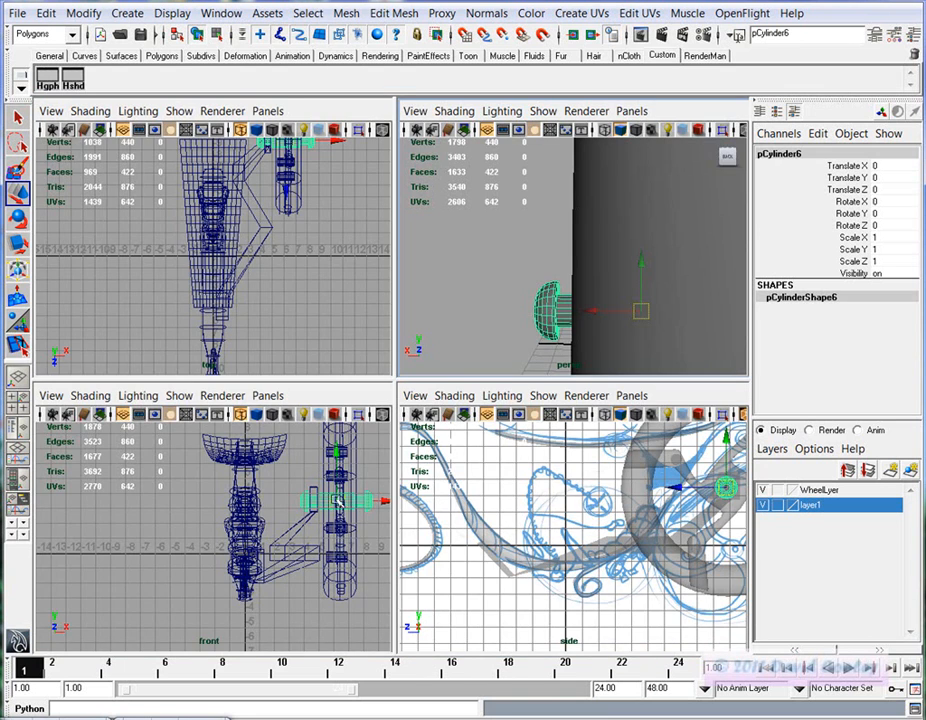
key("space")
middle_click_drag(523, 417, 347, 463, "alt")
right_click_drag(347, 463, 525, 413, "alt")
middle_click_drag(525, 413, 411, 365, "alt")
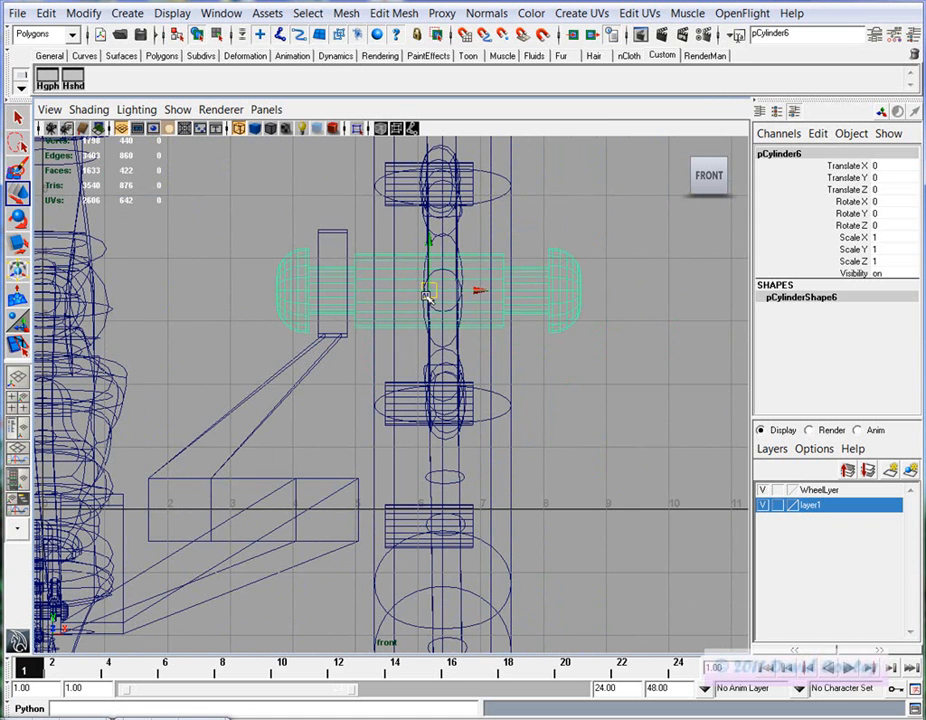
left_click_drag(478, 290, 492, 291)
key("ctrl+z")
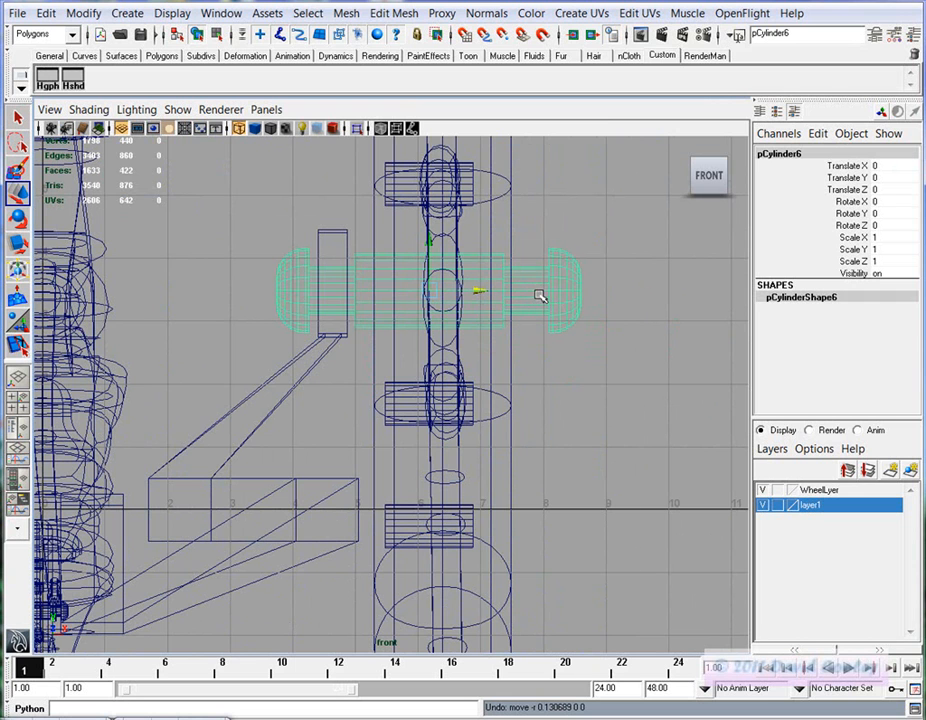
Try bending the axle by rotating, moving and scaling the vertices of its outer end cap in the front view
right_click(540, 296)
left_click(512, 294)
left_click_drag(616, 384, 500, 271)
key("e")
key("w")
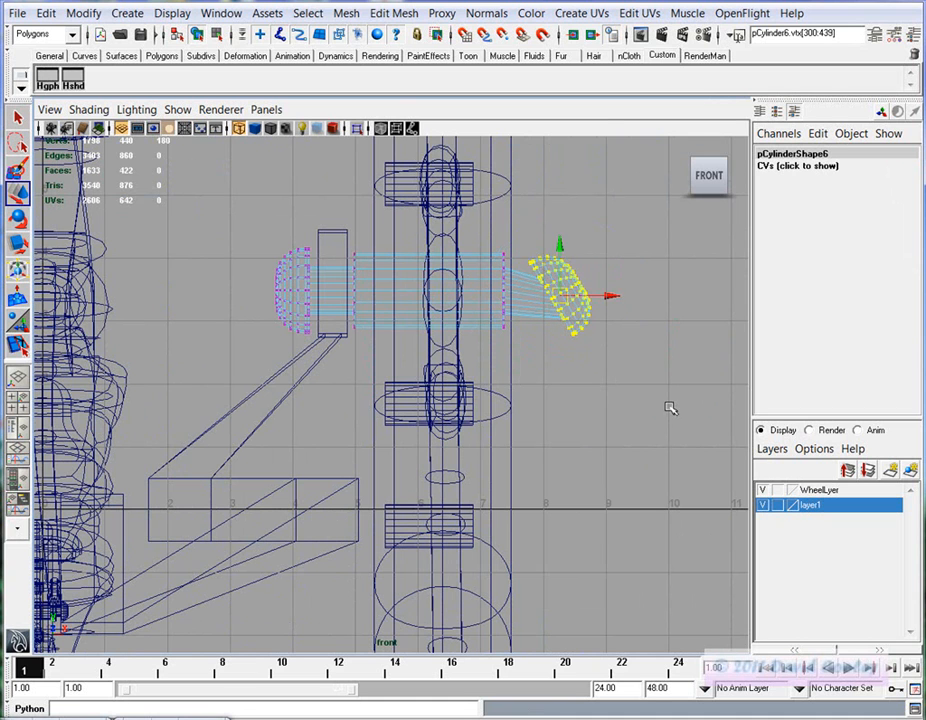
key("r")
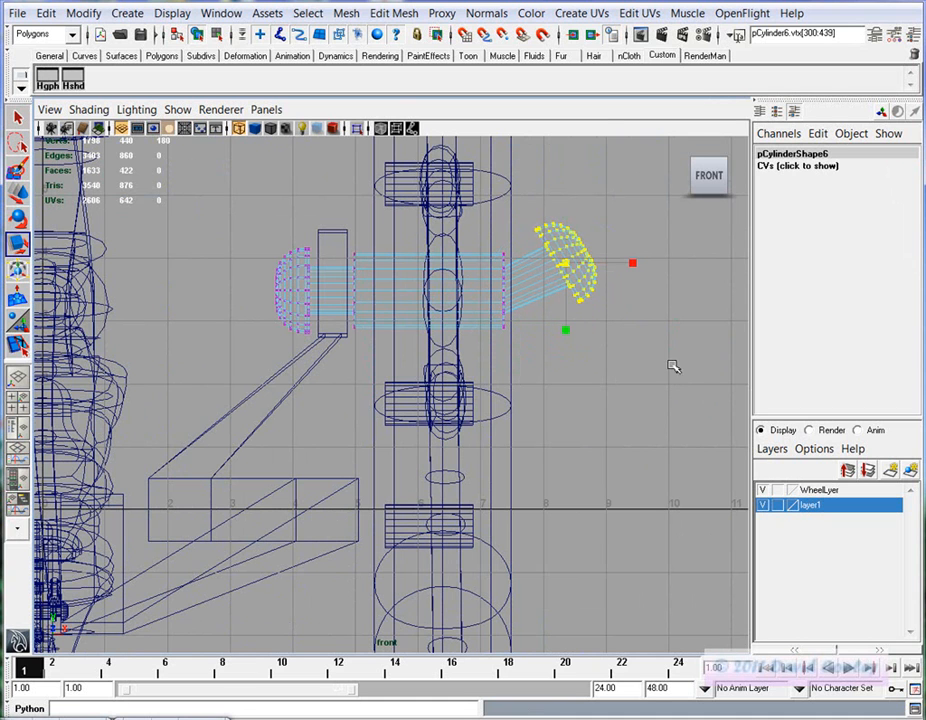
key("space")
key("space")
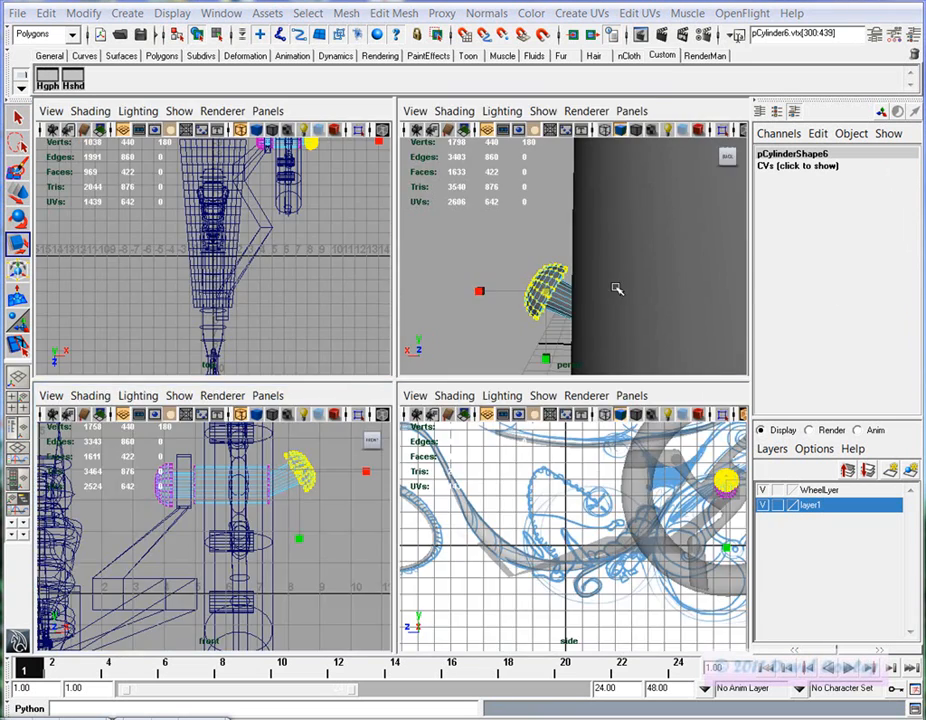
left_click_drag(378, 470, 516, 426, "alt")
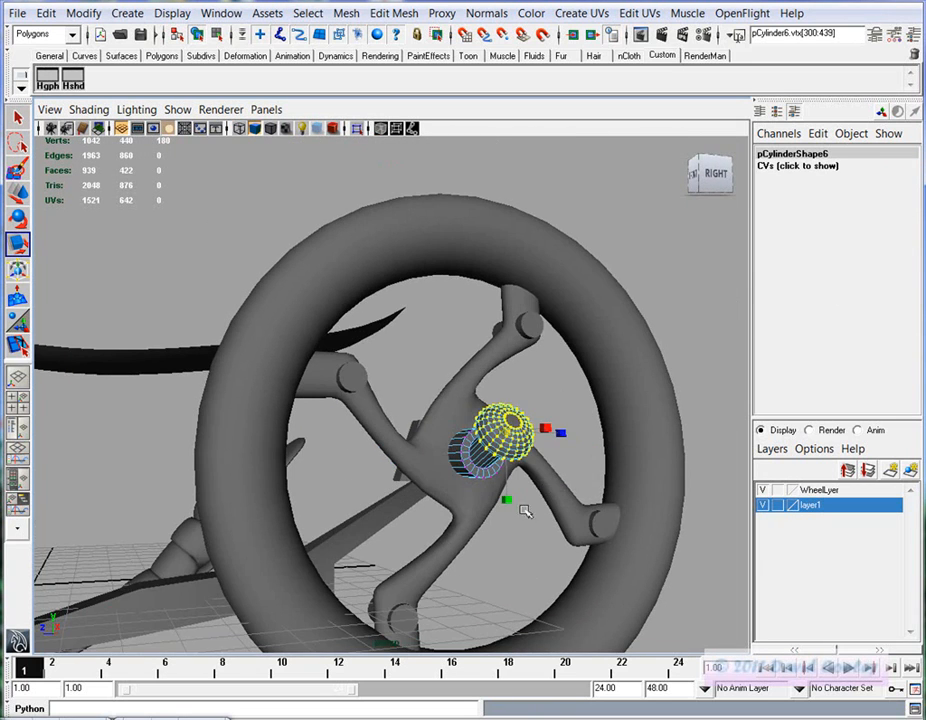
left_click_drag(403, 518, 482, 499, "alt")
Undo the axle's vertex edits and go back to object mode
key("ctrl+z")
key("ctrl+z")
key("ctrl+z")
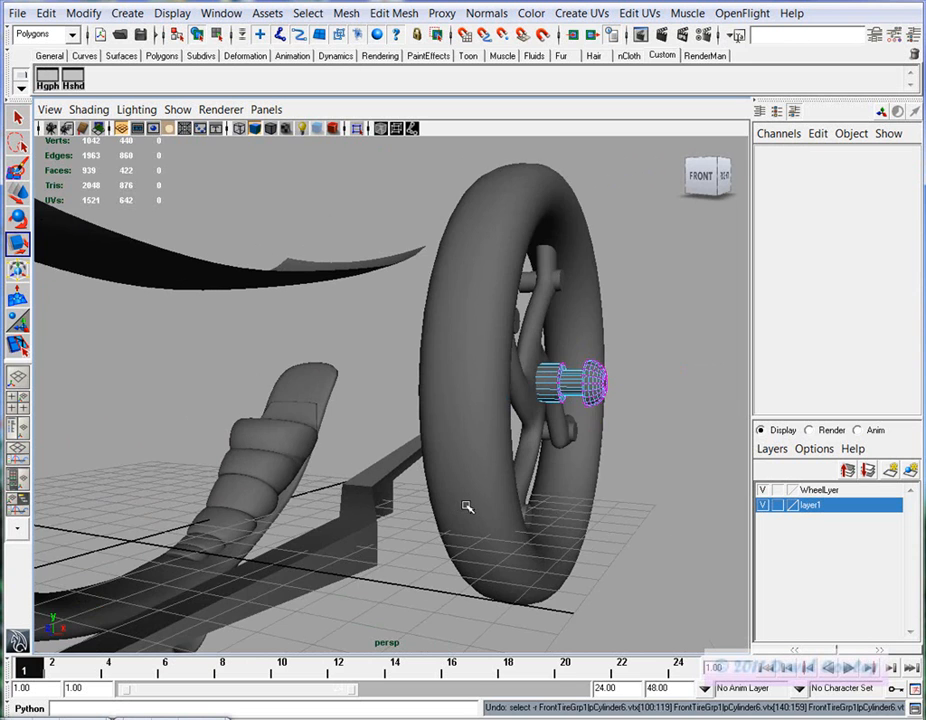
key("ctrl+z")
key("ctrl+z")
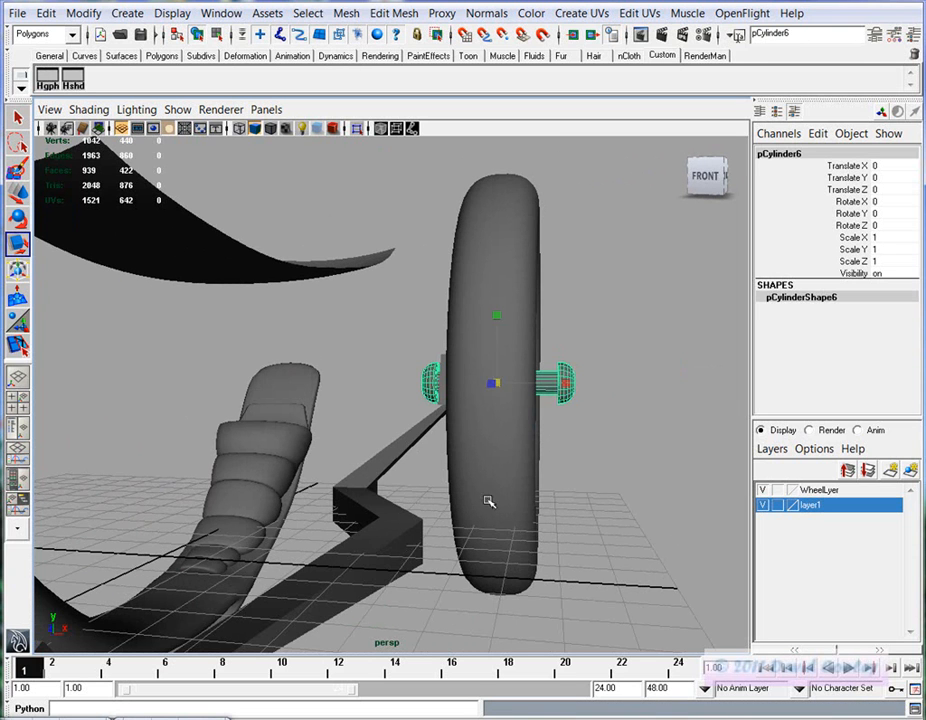
key("ctrl+z")
Select the wheel's parent group FrontTireGrp1 and open a compact Hypergraph Hierarchy window
key("Up")
left_click_drag(521, 501, 440, 480, "alt")
middle_click_drag(440, 480, 550, 457, "alt")
right_click_drag(550, 457, 458, 428, "alt")
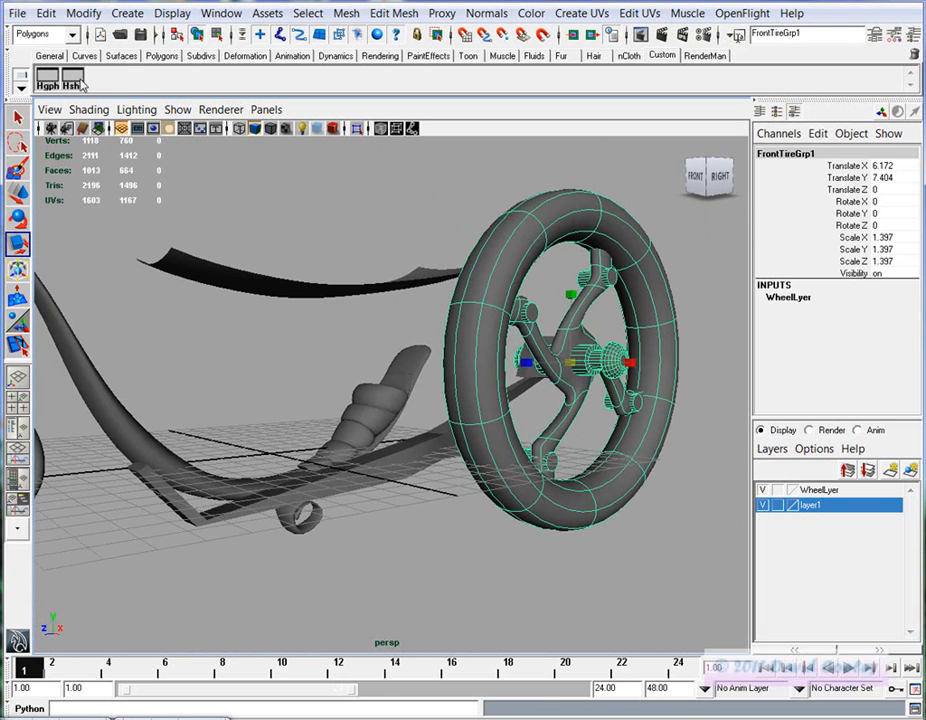
left_click(50, 84)
left_click_drag(705, 222, 408, 131)
left_click_drag(348, 128, 328, 157)
Place the hierarchy window clear of the bike model and select the FrontTireGrp1 node in it
left_click(586, 418)
left_click_drag(435, 160, 614, 304)
left_click_drag(302, 407, 365, 440, "alt")
right_click_drag(365, 440, 231, 459, "alt")
middle_click_drag(386, 456, 442, 396, "alt")
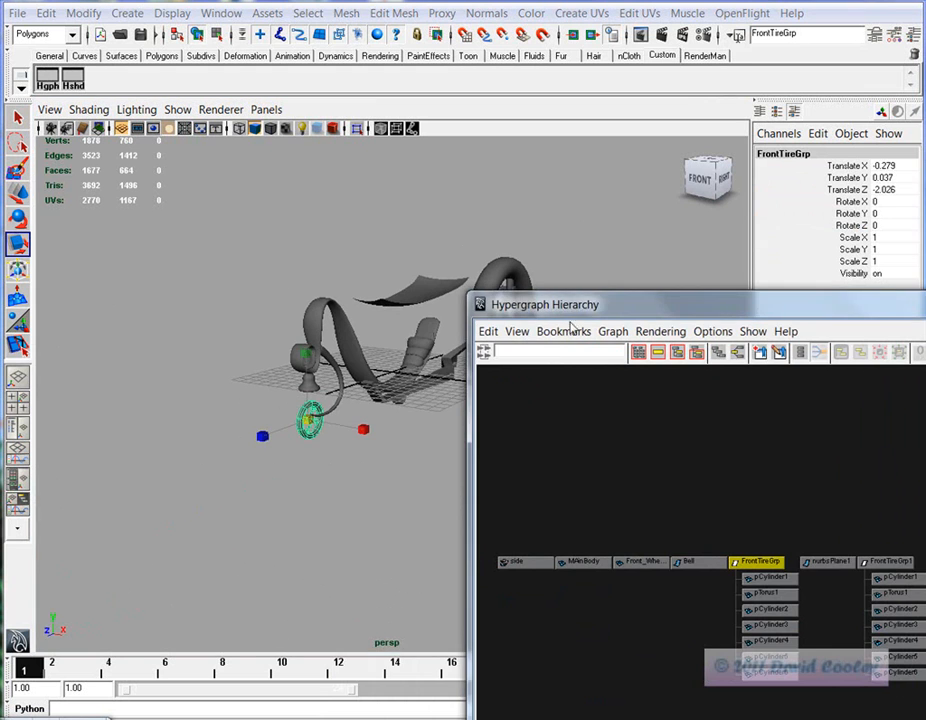
left_click_drag(571, 303, 422, 382)
left_click(741, 641)
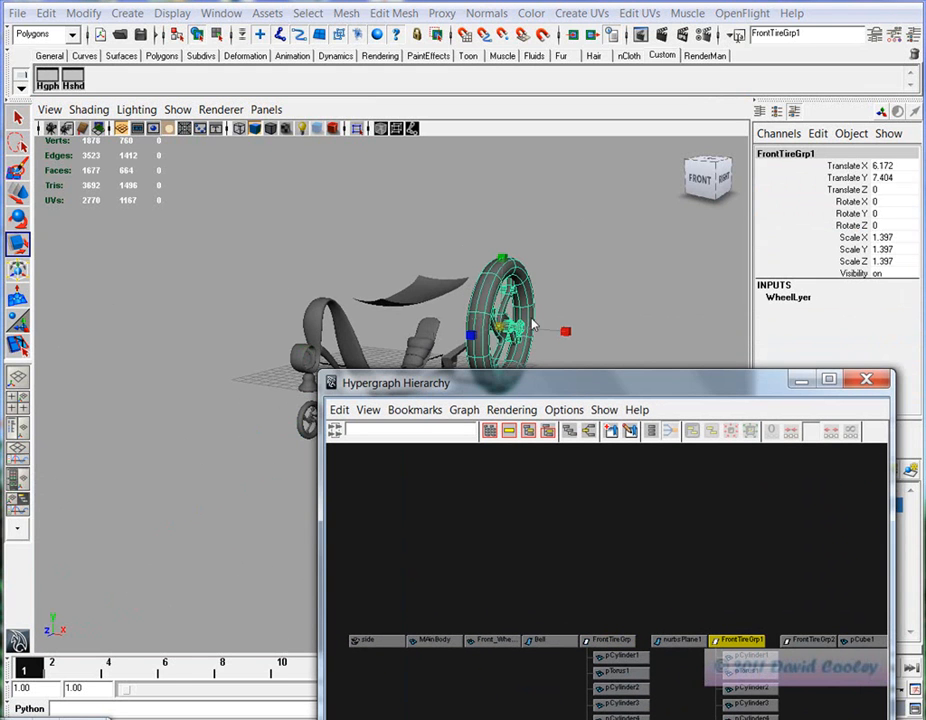
Select the support arm pCube2 and rename it Chassi_Left
right_click_drag(492, 229, 485, 280, "alt")
left_click(406, 162)
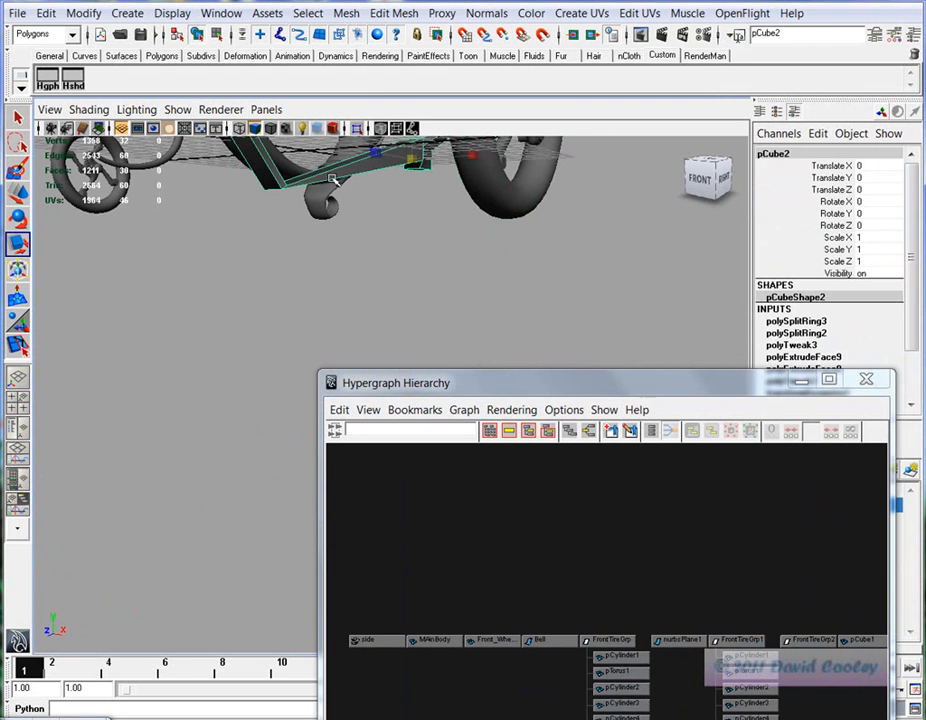
middle_click_drag(374, 205, 264, 341, "alt")
left_click_drag(264, 341, 267, 249, "alt")
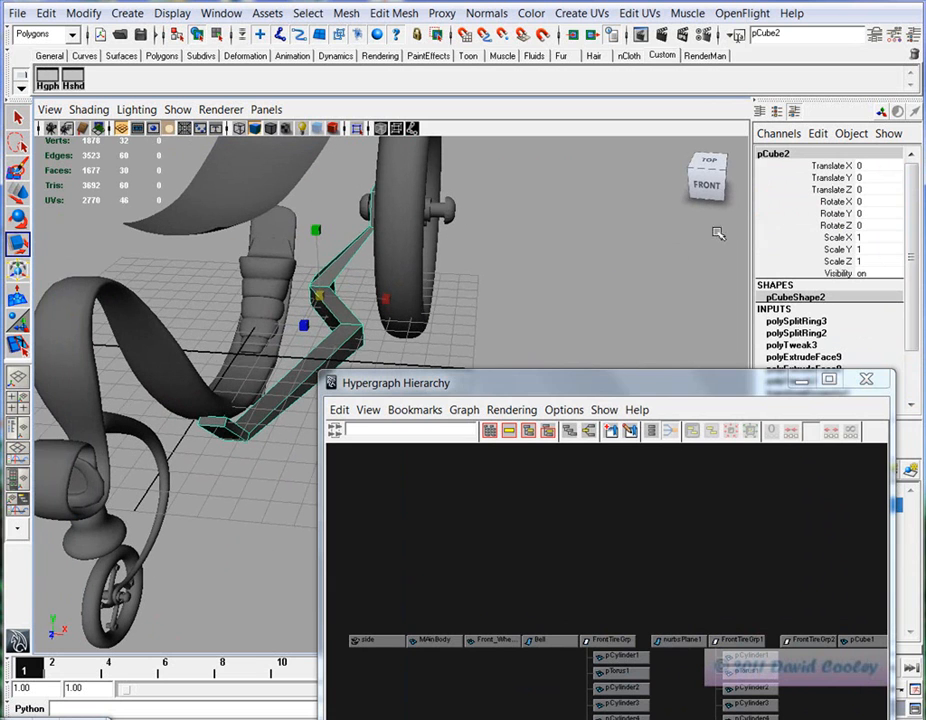
left_click(776, 153)
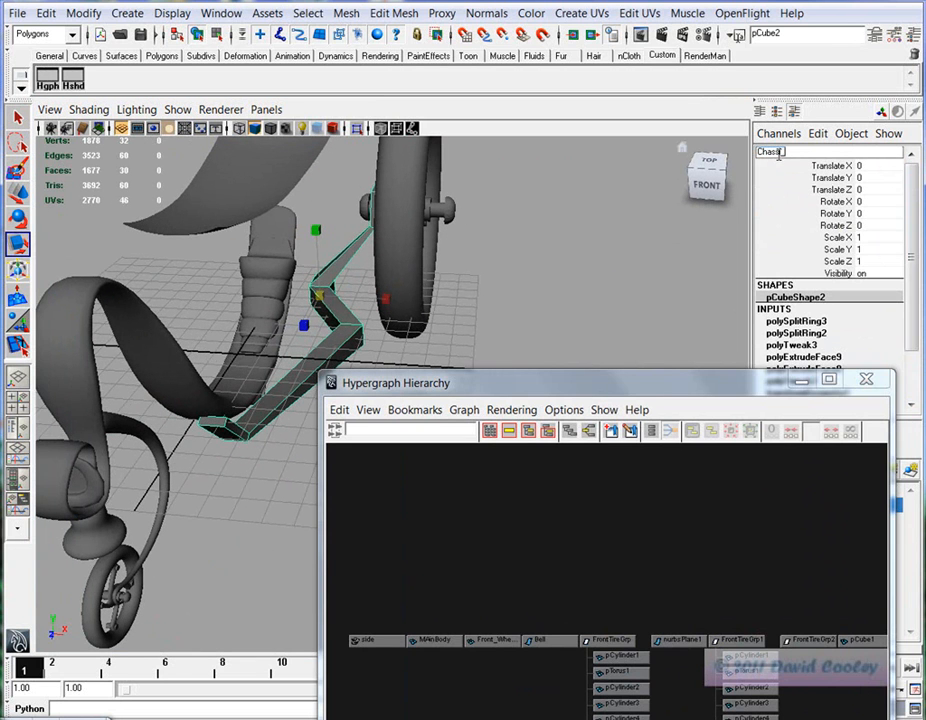
type("Chassi_Left")
key("Return")
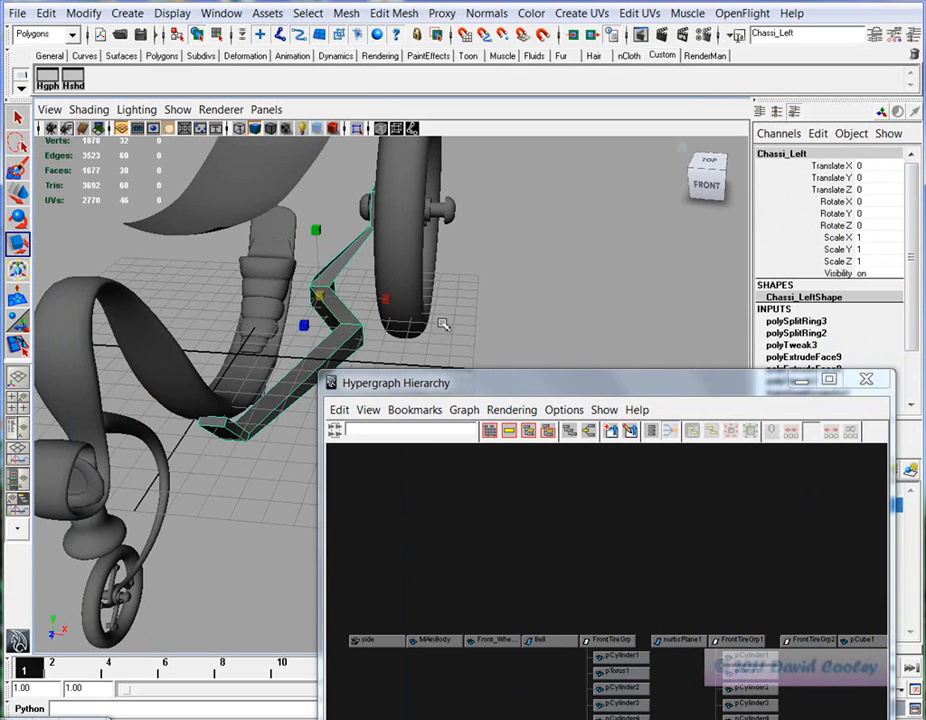
Group FrontTireGrp1 together with Chassi_Left and frame the new group in the hierarchy
left_click(611, 640)
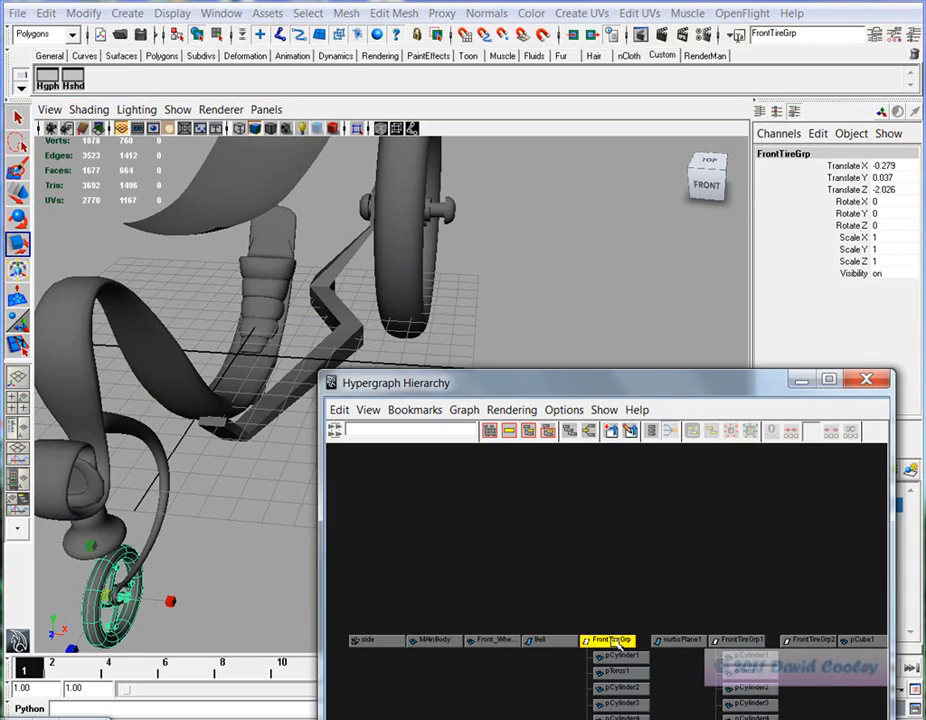
left_click(740, 640)
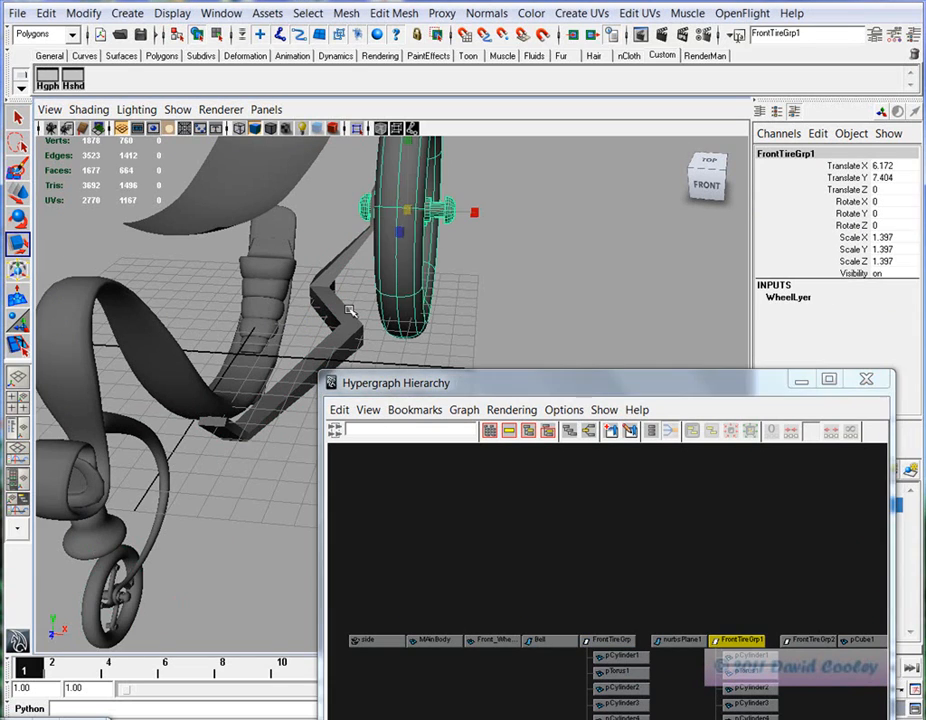
left_click(351, 310)
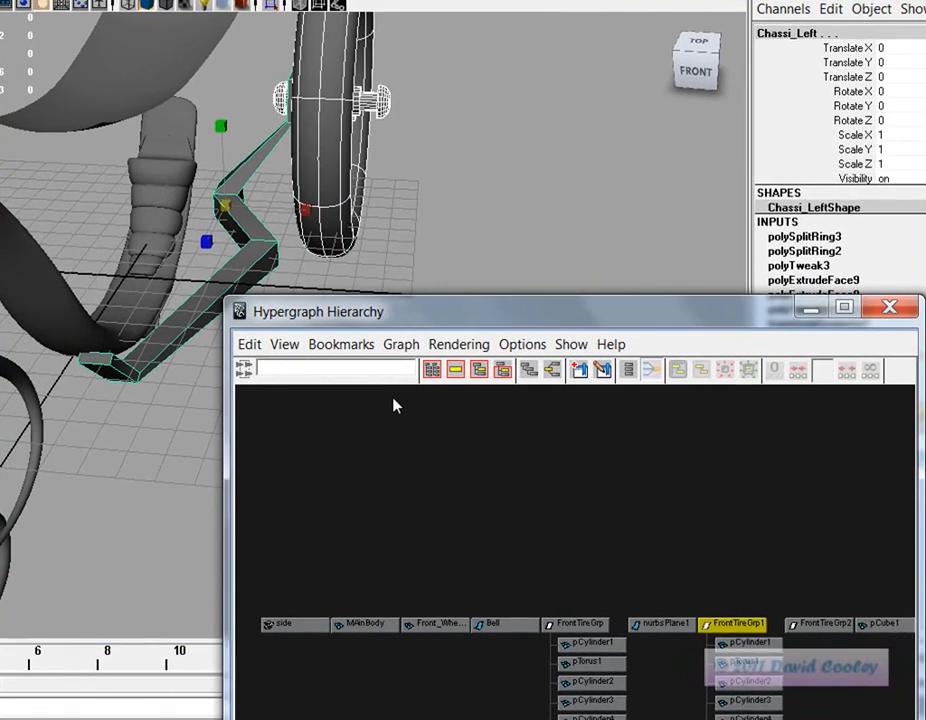
key("ctrl+g")
key("f")
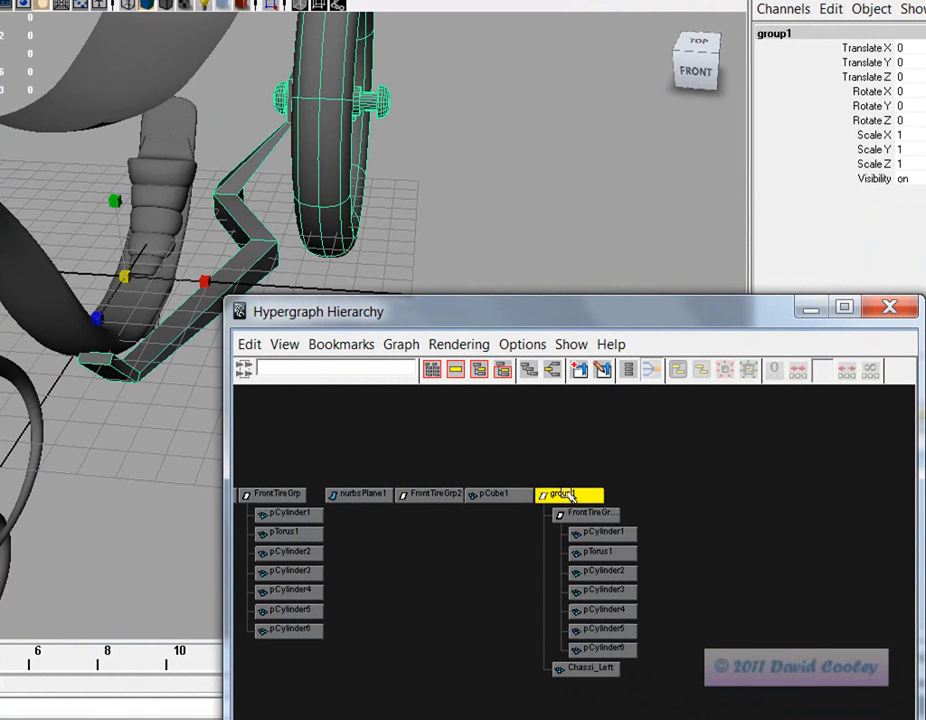
Check the new group's members by selecting FrontTireGrp1, Chassi_Left and finally group1 in the hierarchy
left_click(592, 515)
key("f")
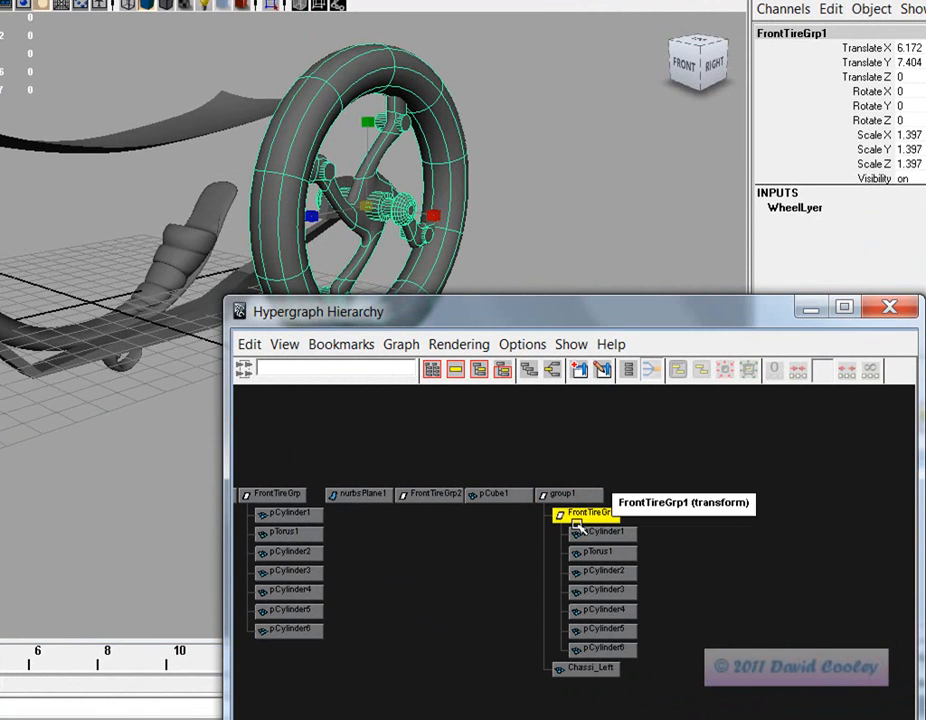
left_click(576, 670)
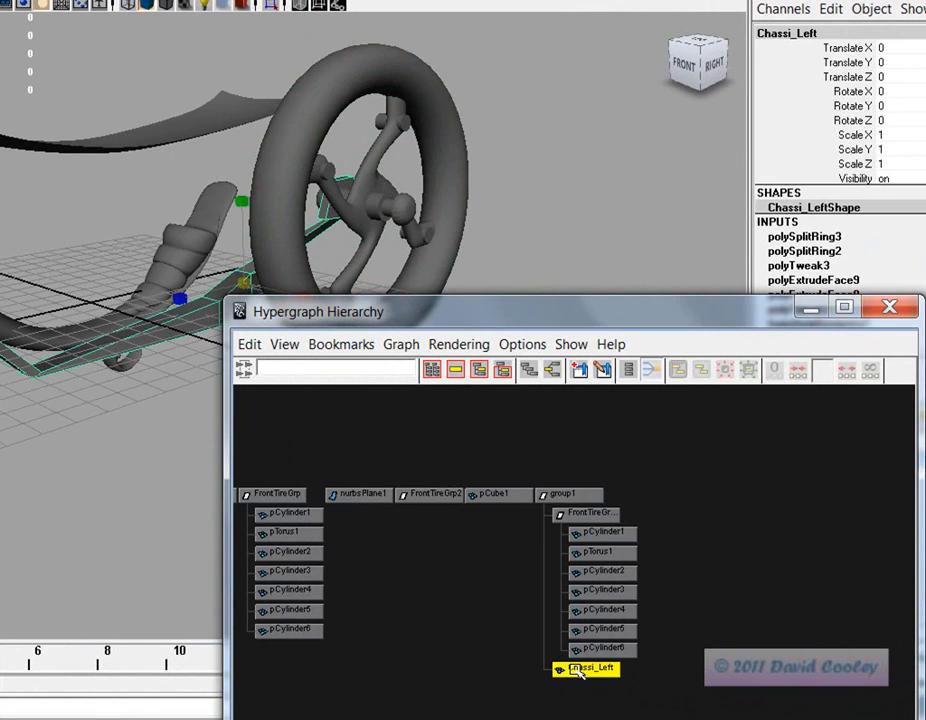
left_click(560, 494)
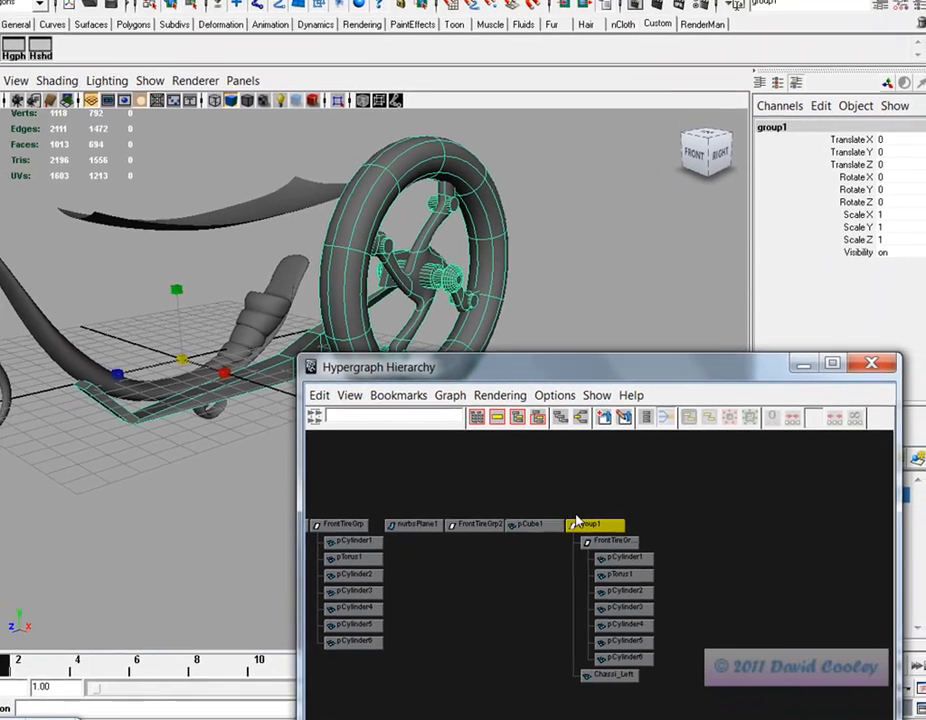
Review the Group command's parent and pivot options, close them without applying, and move the hierarchy window off the model
left_click_drag(258, 335, 356, 320, "alt")
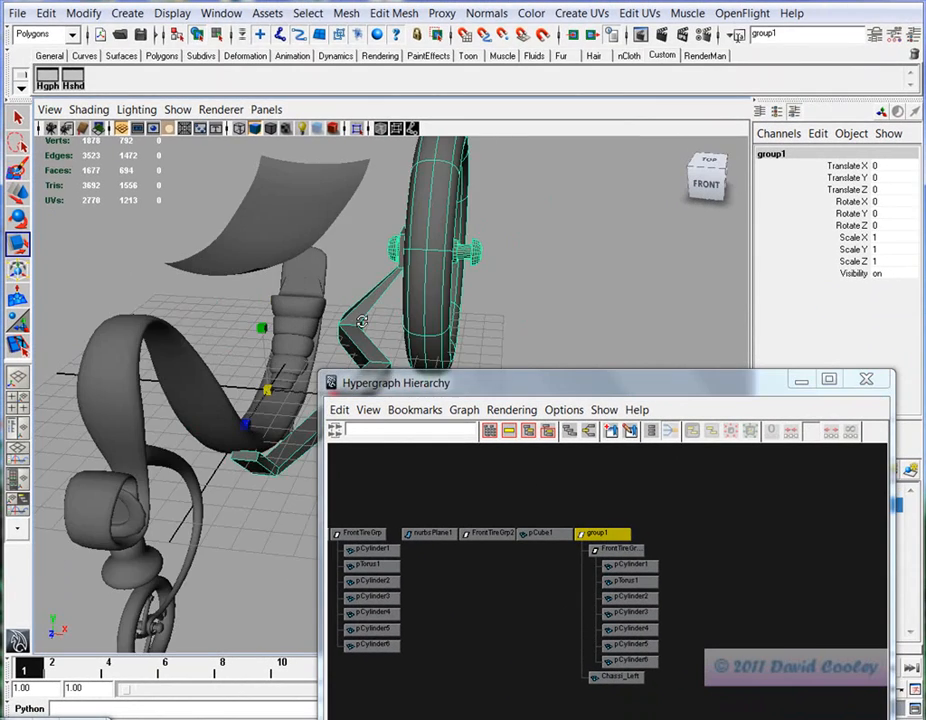
middle_click_drag(405, 340, 458, 322, "alt")
left_click(46, 13)
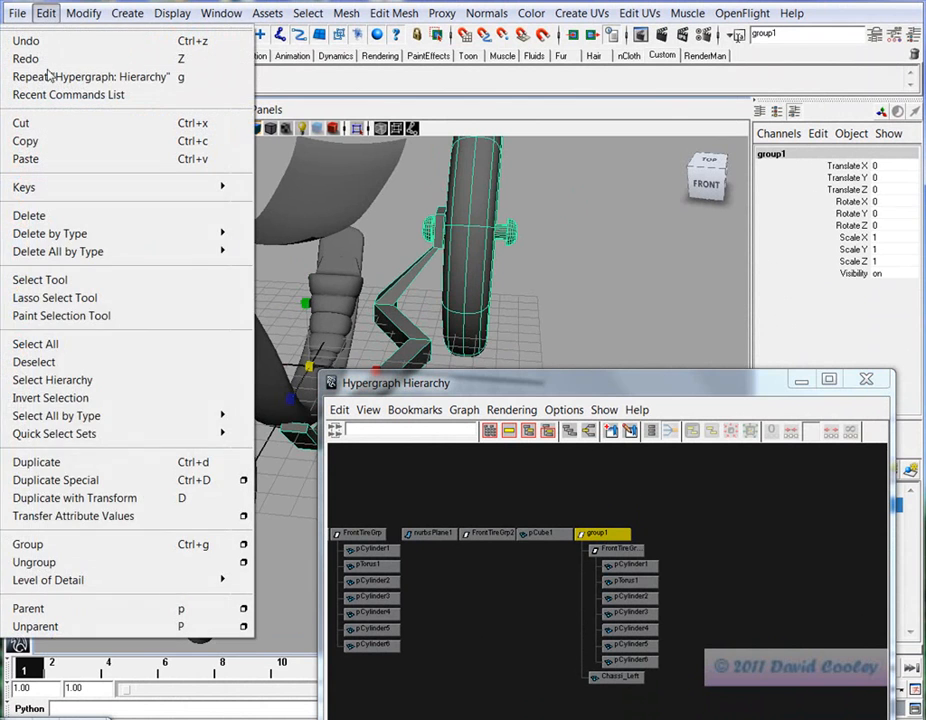
left_click(243, 544)
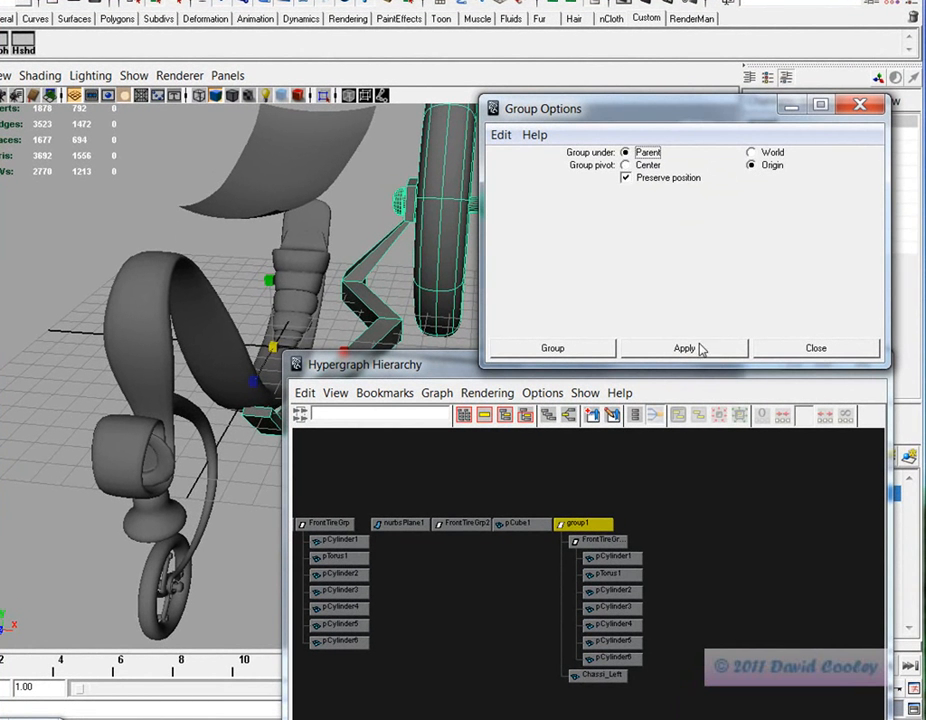
left_click(790, 347)
left_click_drag(635, 364, 613, 326)
left_click_drag(268, 318, 464, 413)
left_click_drag(405, 345, 275, 413, "alt")
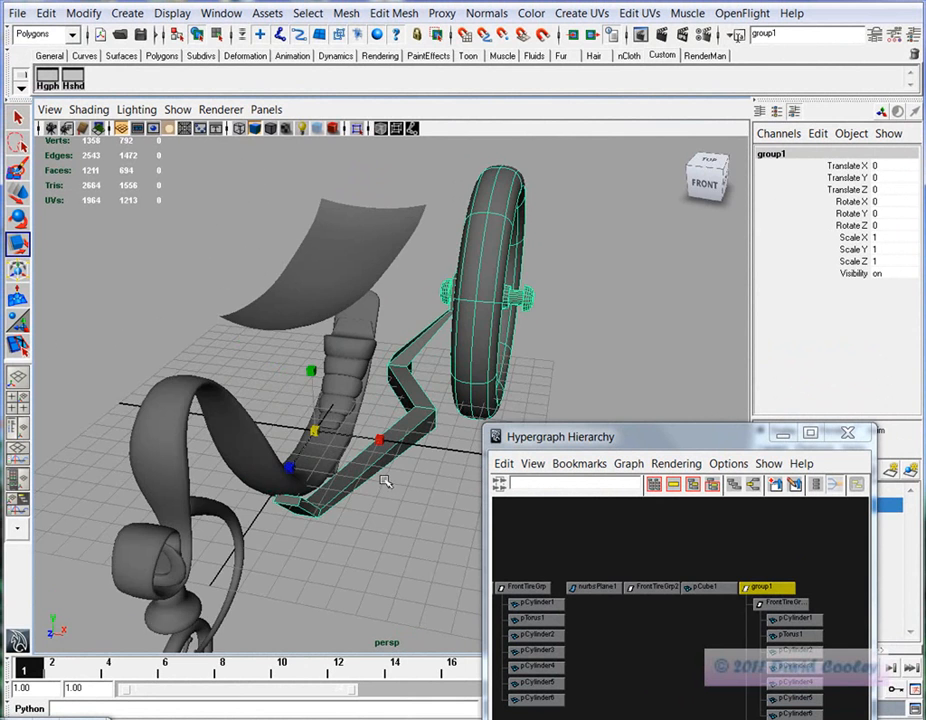
Try scaling group1 slightly along X to 1.01, undo it, and clear the selection
left_click_drag(381, 482, 342, 457, "alt")
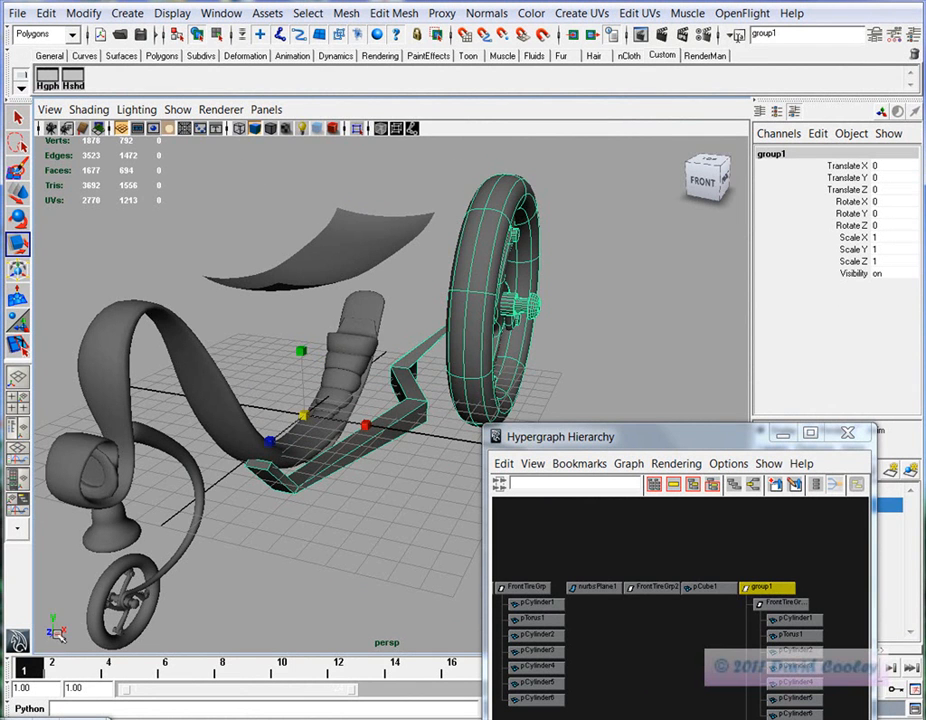
left_click_drag(264, 477, 364, 449, "alt")
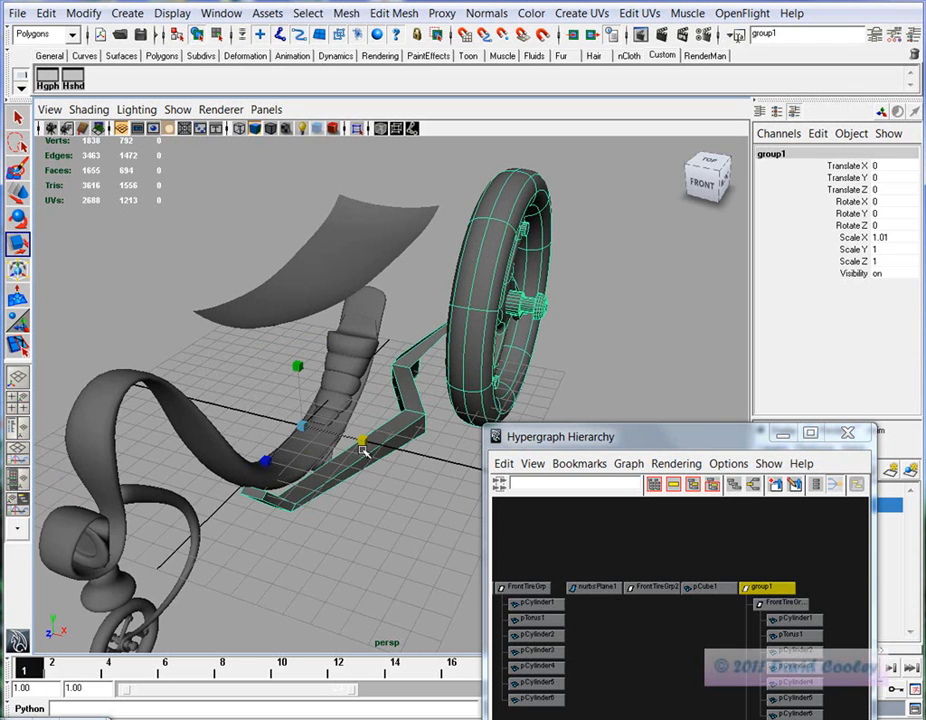
key("ctrl+z")
left_click(387, 524)
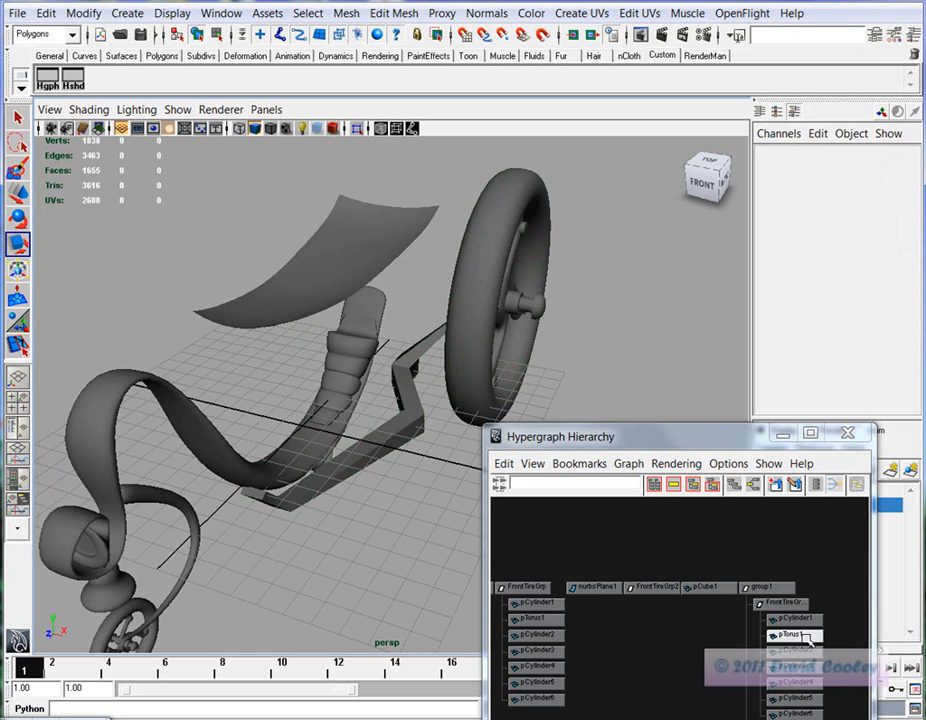
Reselect group1, try scaling it along X through the origin to -0.843, and undo the scaling
left_click(770, 588)
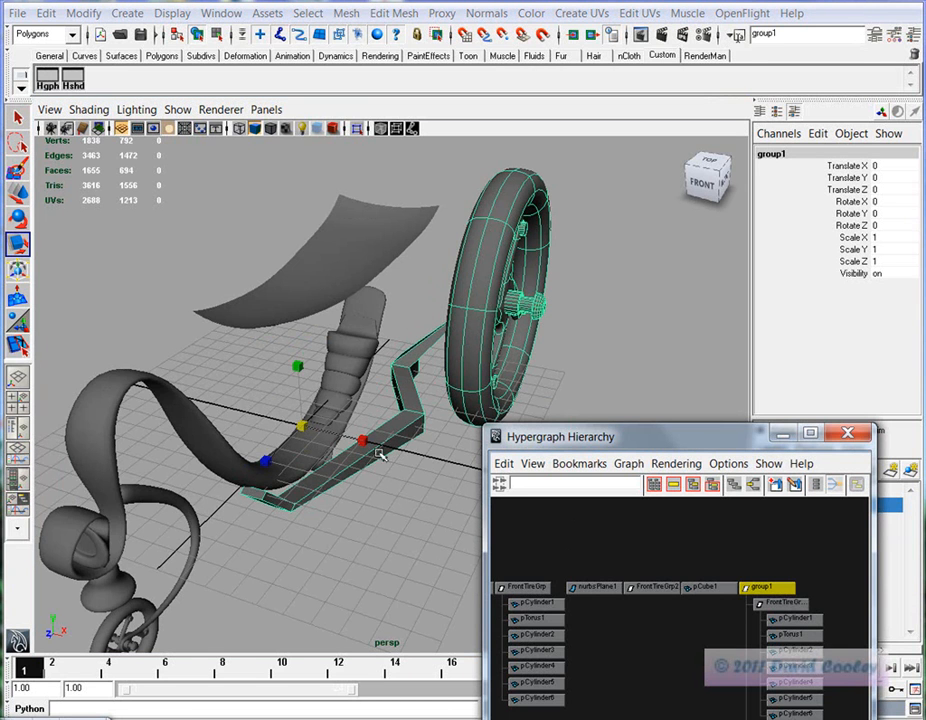
left_click_drag(398, 471, 337, 447, "alt")
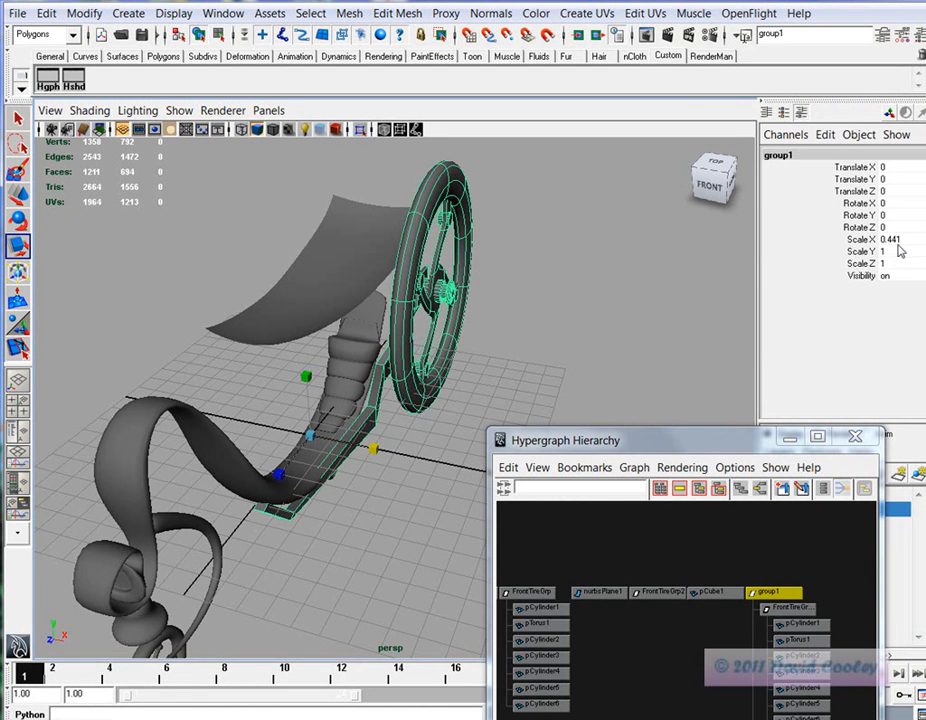
left_click_drag(375, 450, 192, 410)
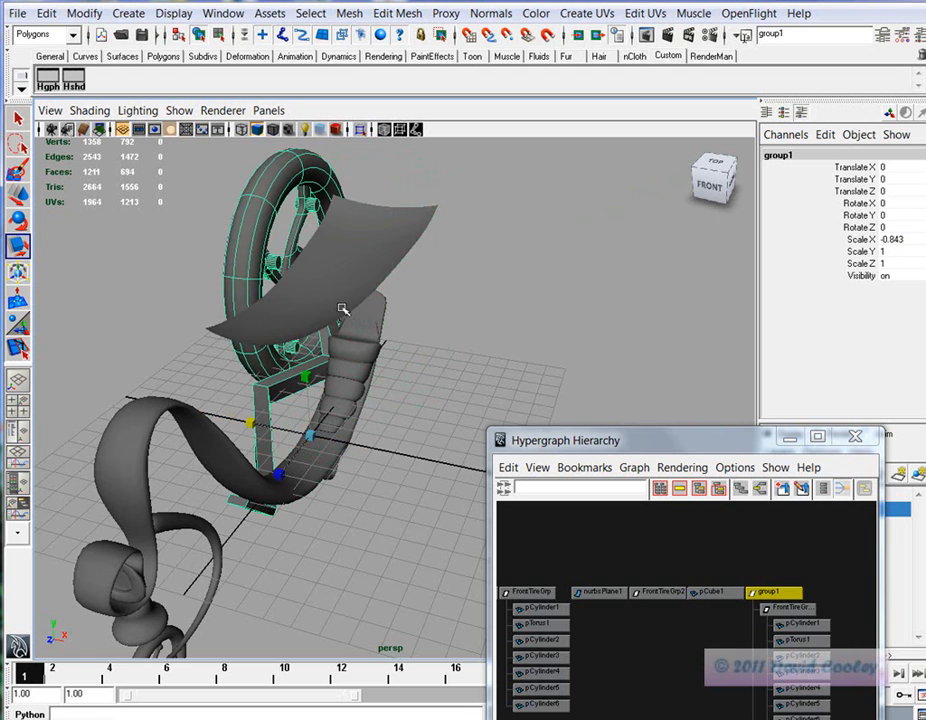
left_click_drag(455, 310, 378, 312, "alt")
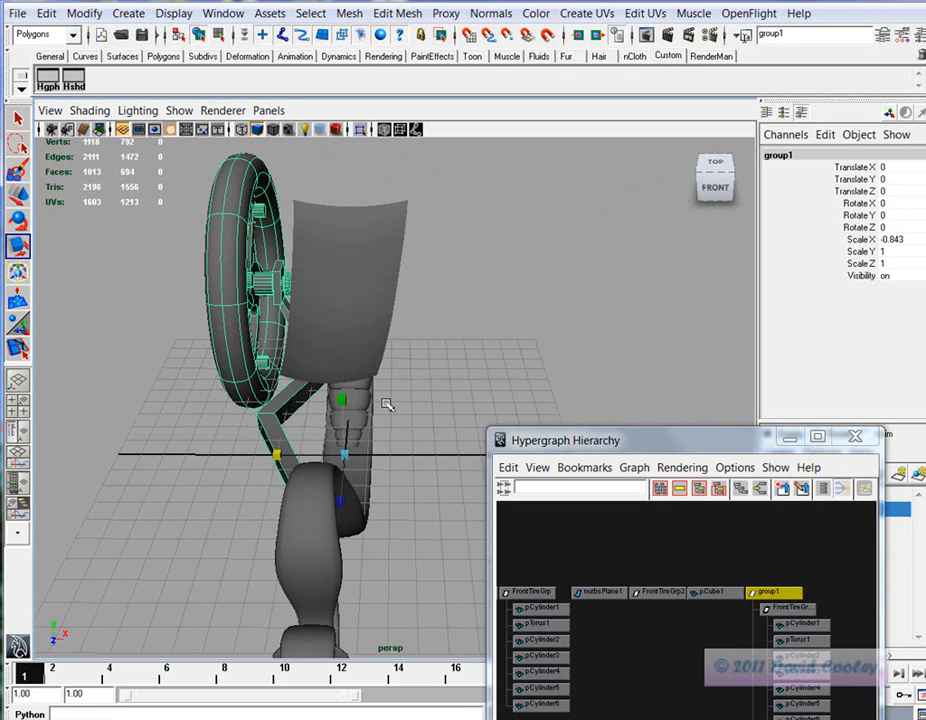
key("ctrl+z")
key("ctrl+z")
Duplicate group1 and set the copy's Scale X to -1 to mirror the wheel and arm to the opposite side
mouse_move(410, 470)
left_mouse_down("alt")
mouse_move(422, 494)
mouse_move(406, 484)
left_mouse_up("alt")
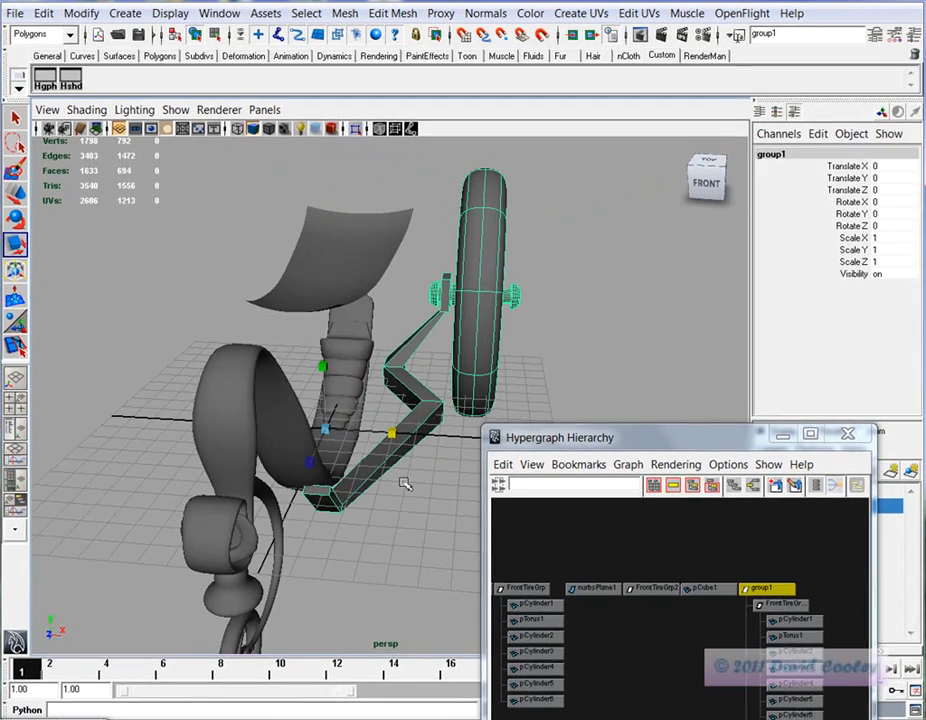
key("ctrl+d")
middle_click_drag(697, 568, 590, 544, "alt")
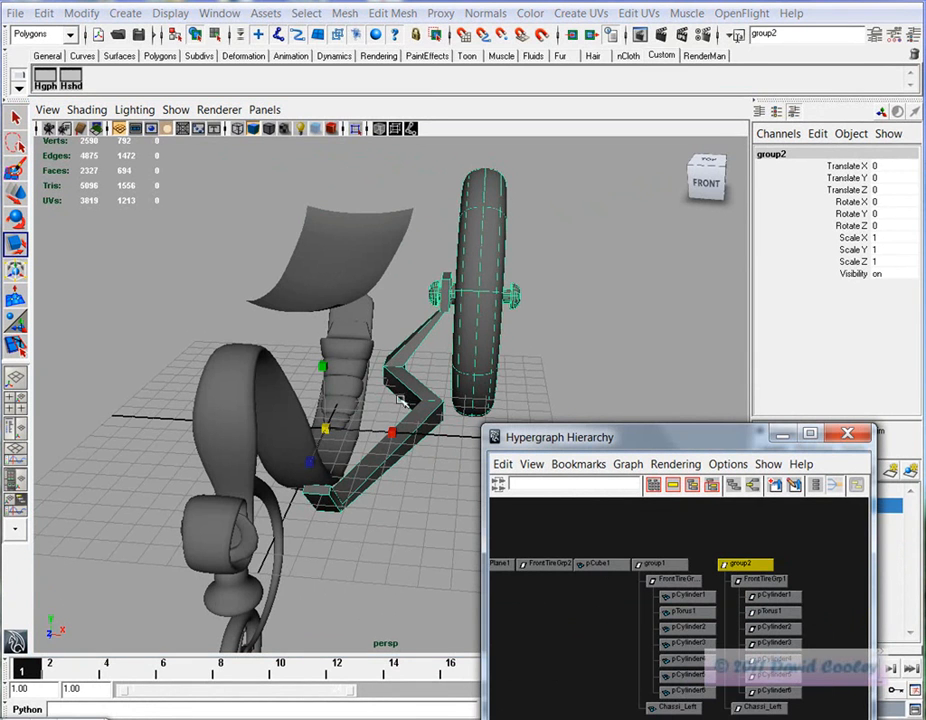
double_click(884, 238)
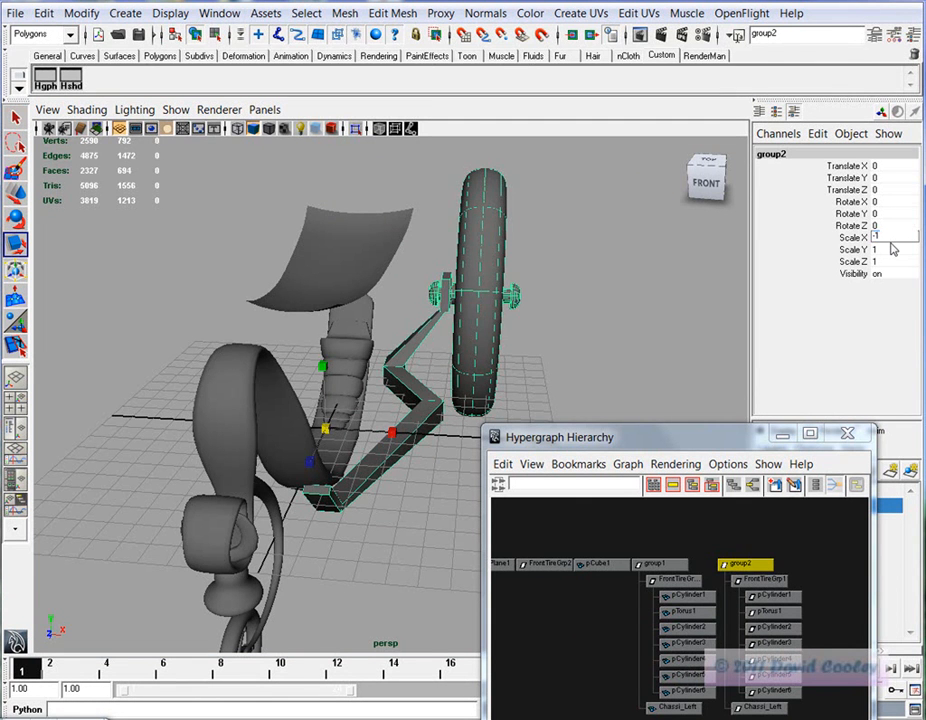
type("-1")
key("Return")
left_click_drag(367, 438, 466, 377, "alt")
left_click_drag(378, 369, 368, 395, "alt")
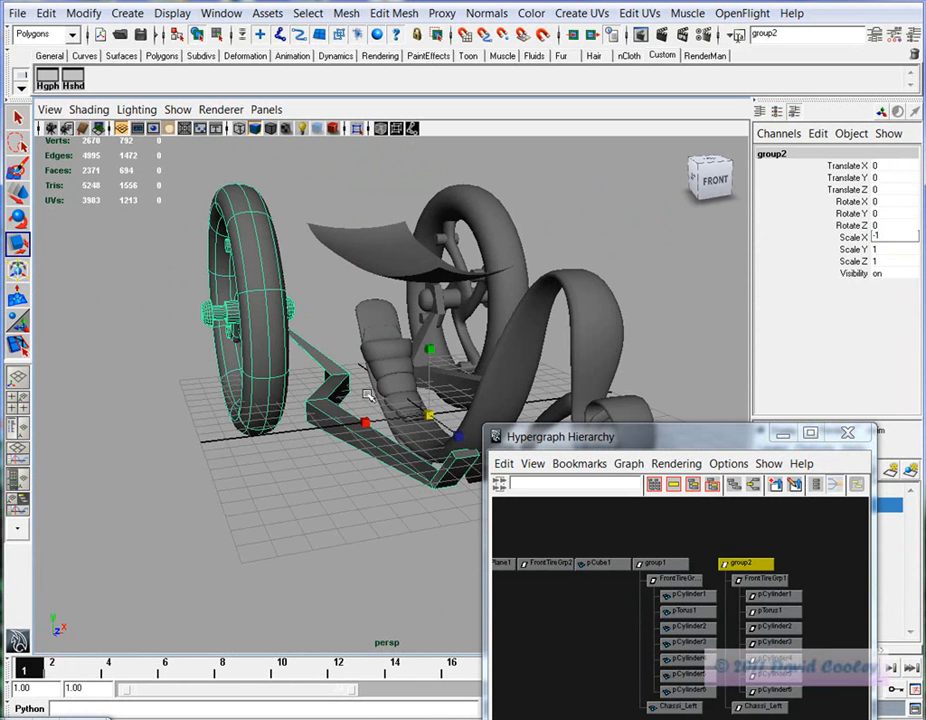
Clear the selection and inspect the whole bike with its two mirrored rear wheels
left_click_drag(368, 395, 322, 457, "alt")
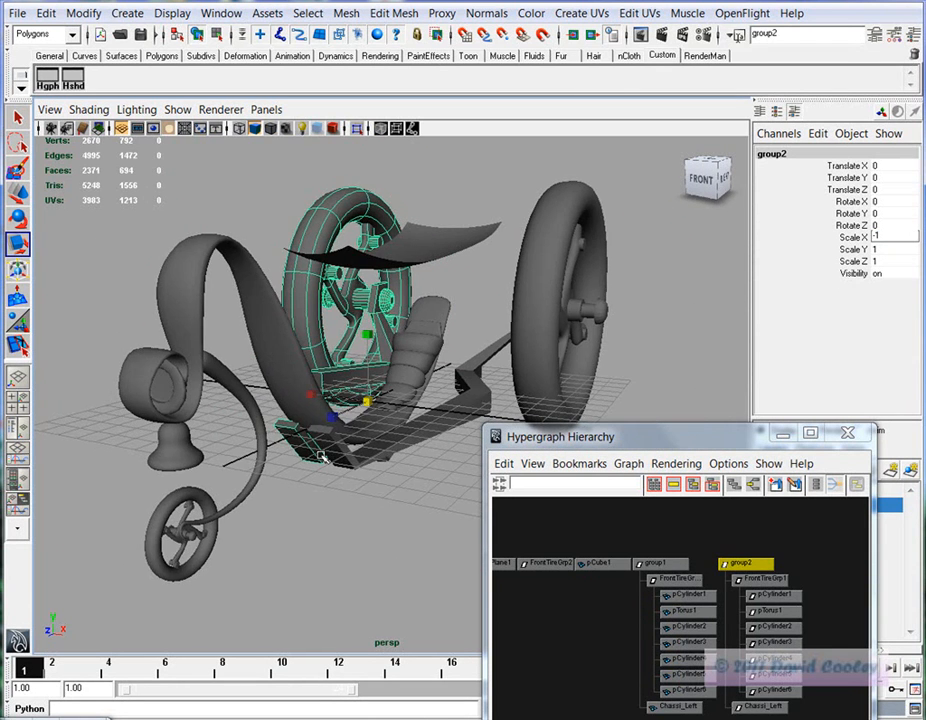
left_click(350, 535)
middle_click_drag(383, 355, 355, 505, "alt")
scroll(357, 507, "down", 5)
left_click_drag(372, 580, 365, 476, "alt")
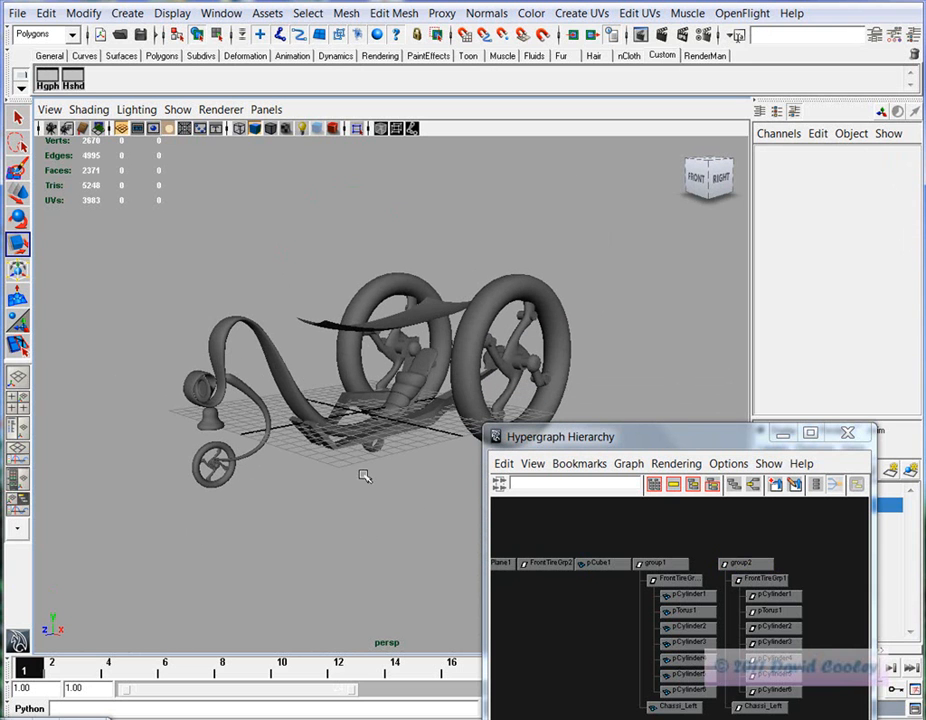
key("q")
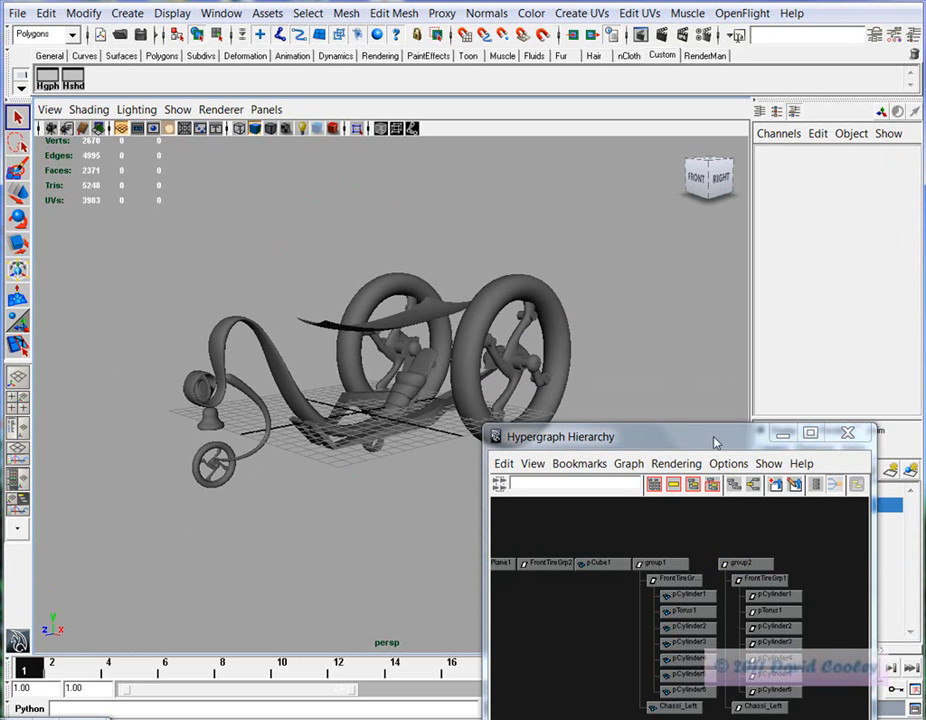
Create a polygon cube and raise it above the bike to Translate Y 18.819
left_click(83, 13)
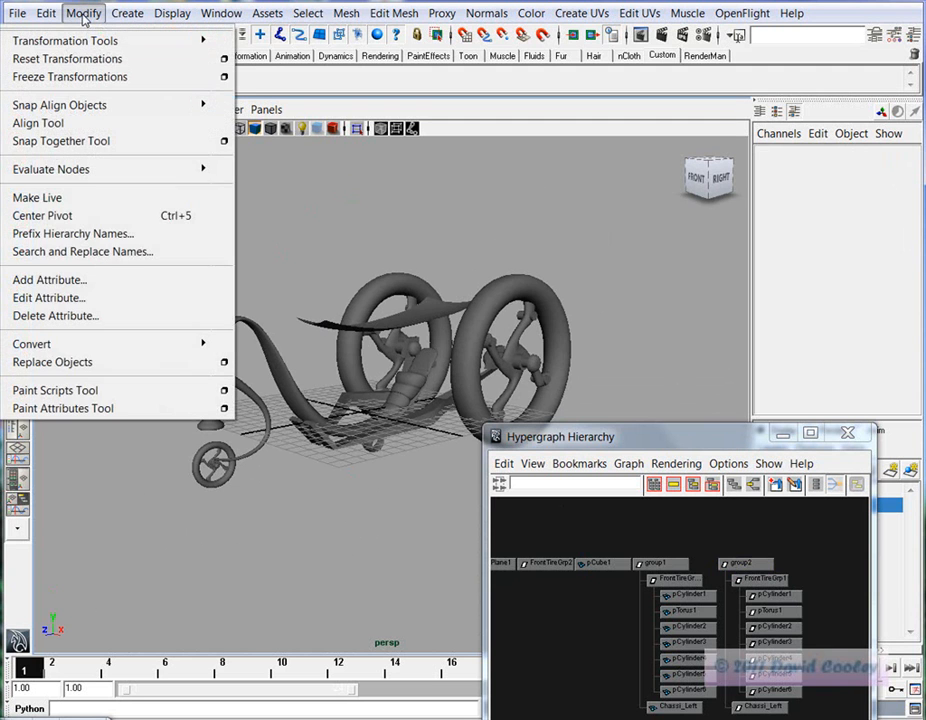
mouse_move(102, 62)
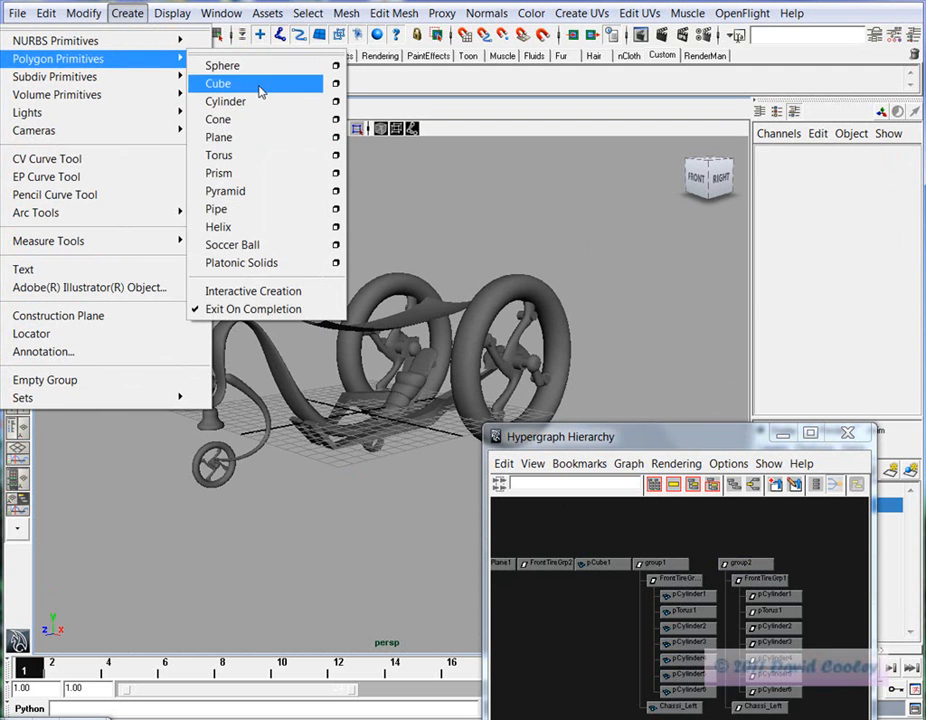
left_click(258, 84)
key("w")
left_click_drag(364, 390, 360, 62)
key("f")
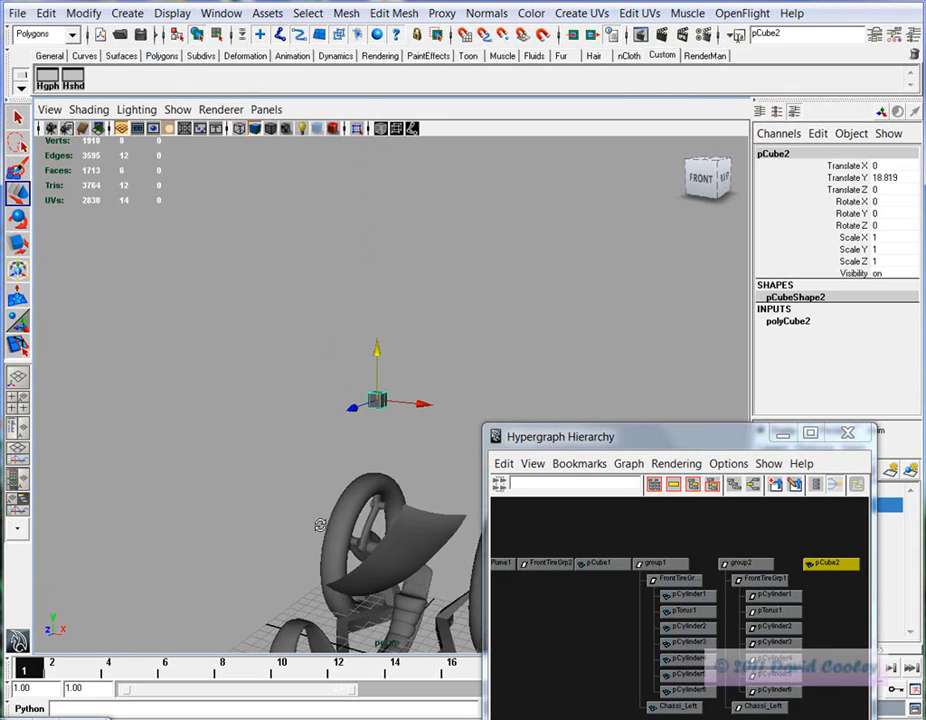
Stretch the new cube into a flat slab with Scale X about 7.815 and Scale Z about 10.23
key("r")
left_click_drag(445, 409, 882, 450)
left_click_drag(440, 420, 37, 408, "alt")
left_click_drag(236, 396, 118, 399)
left_click_drag(281, 429, 290, 428, "alt")
Set the slab's Subdivisions Width to 2 and Subdivisions Depth to 3
left_click(788, 321)
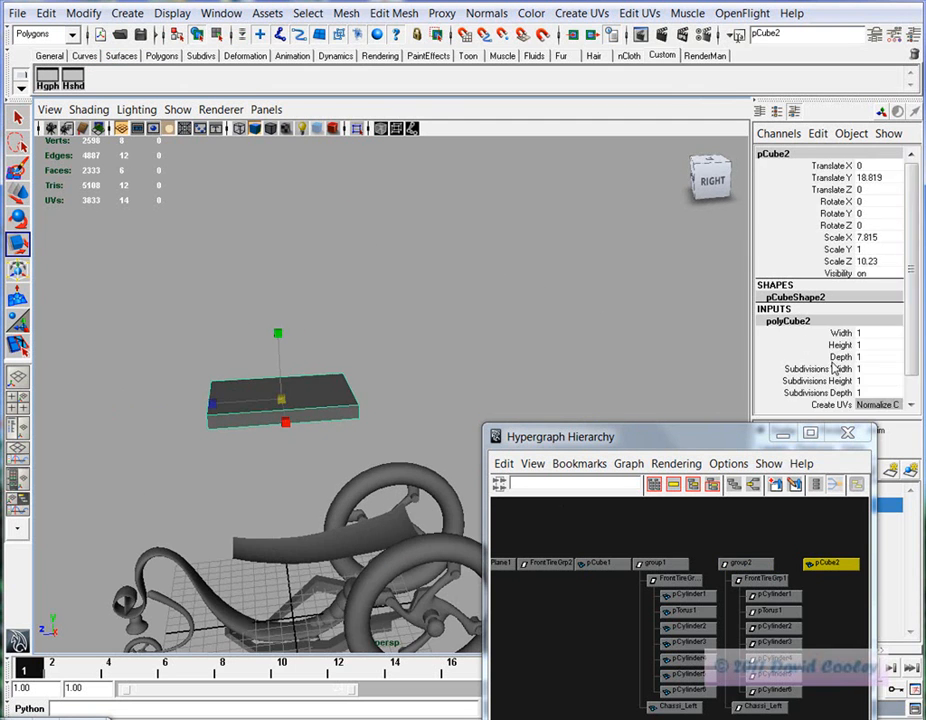
left_click(825, 369)
middle_click_drag(400, 417, 426, 417)
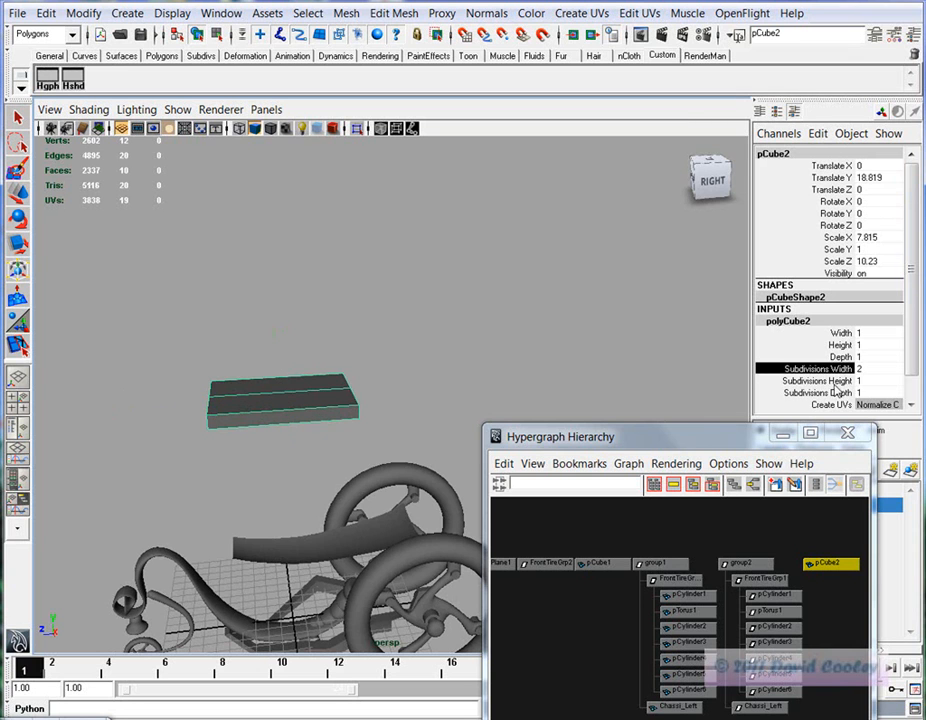
left_click(835, 381)
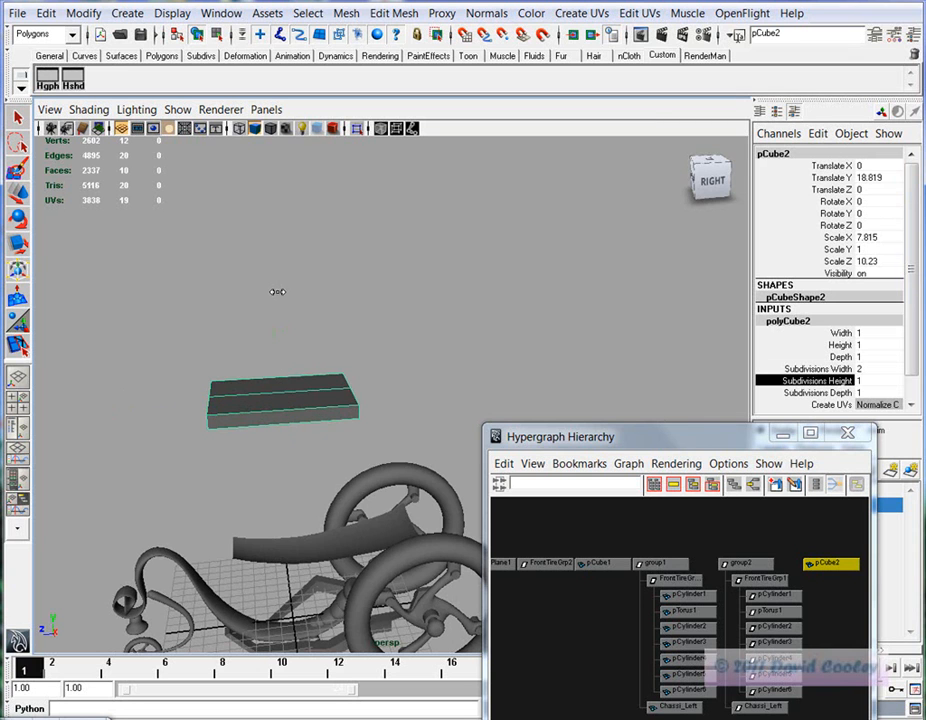
left_click(845, 394)
middle_click_drag(331, 291, 343, 291)
left_click_drag(343, 291, 402, 427, "alt")
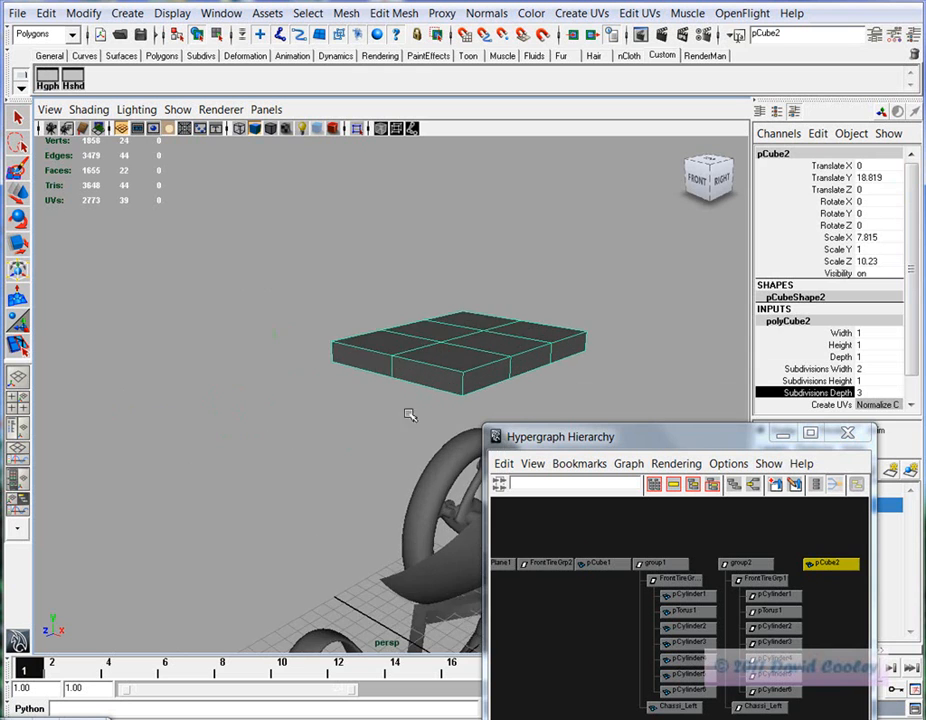
Try reshaping the slab's upper front edge by raising its middle vertex and shifting the two corner vertices
right_click_drag(424, 346, 333, 352)
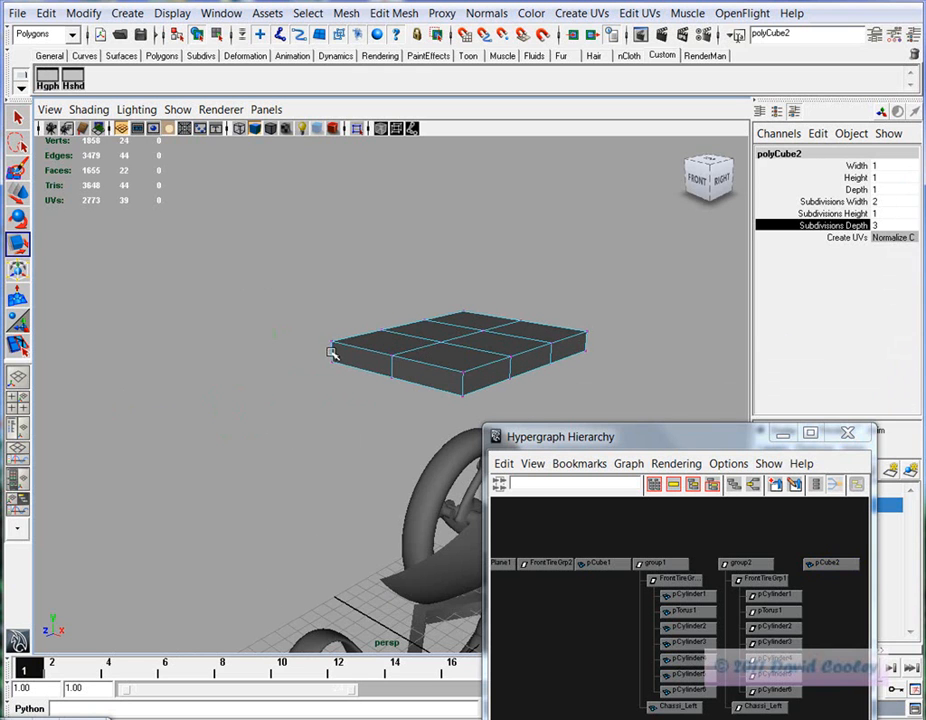
left_click(390, 357)
key("w")
left_click_drag(398, 309, 395, 279)
left_click(464, 373)
left_click(332, 343, "shift")
left_click_drag(391, 313, 257, 403)
Undo the slab's vertex moves and return it to object selection
left_click(364, 383)
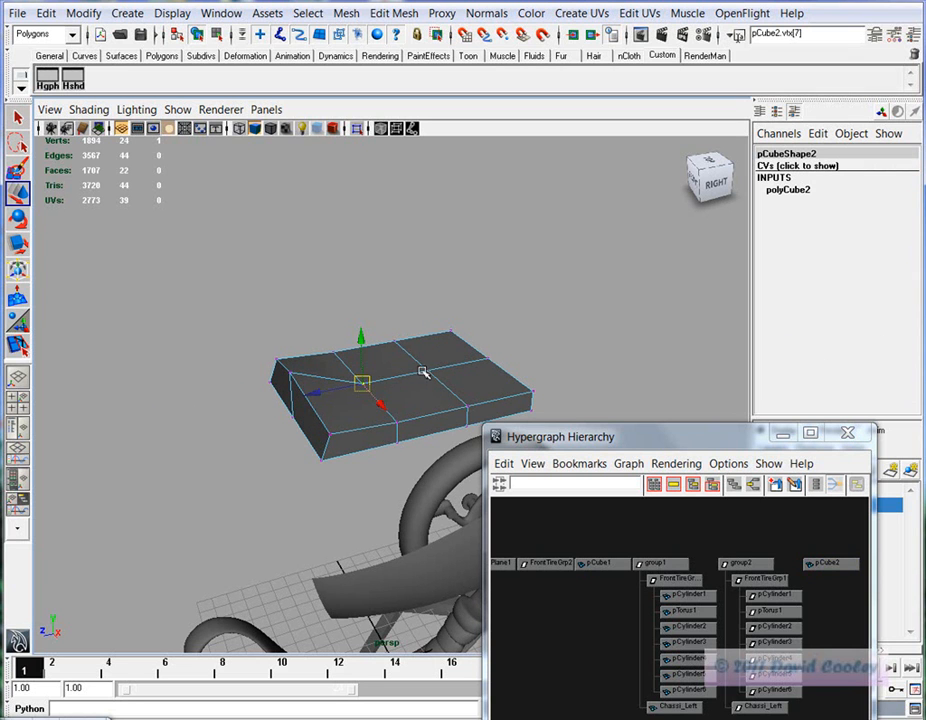
left_click(426, 370, "shift")
key("ctrl+z")
key("ctrl+z")
key("ctrl+z")
key("ctrl+z")
key("ctrl+z")
key("ctrl+z")
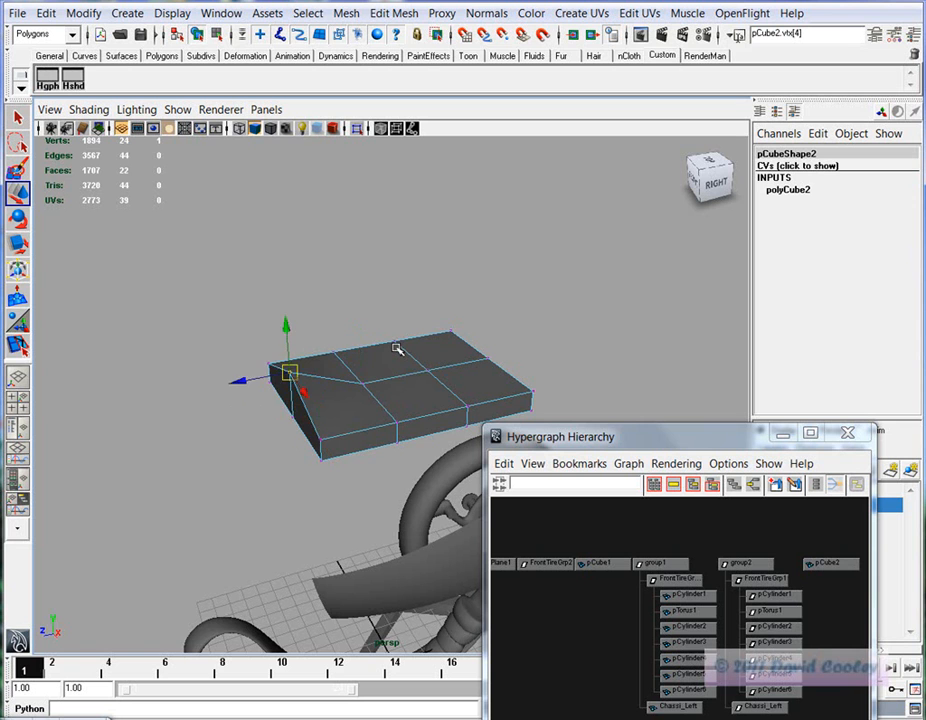
left_click_drag(348, 392, 438, 389, "alt")
left_click(440, 399)
key("F8")
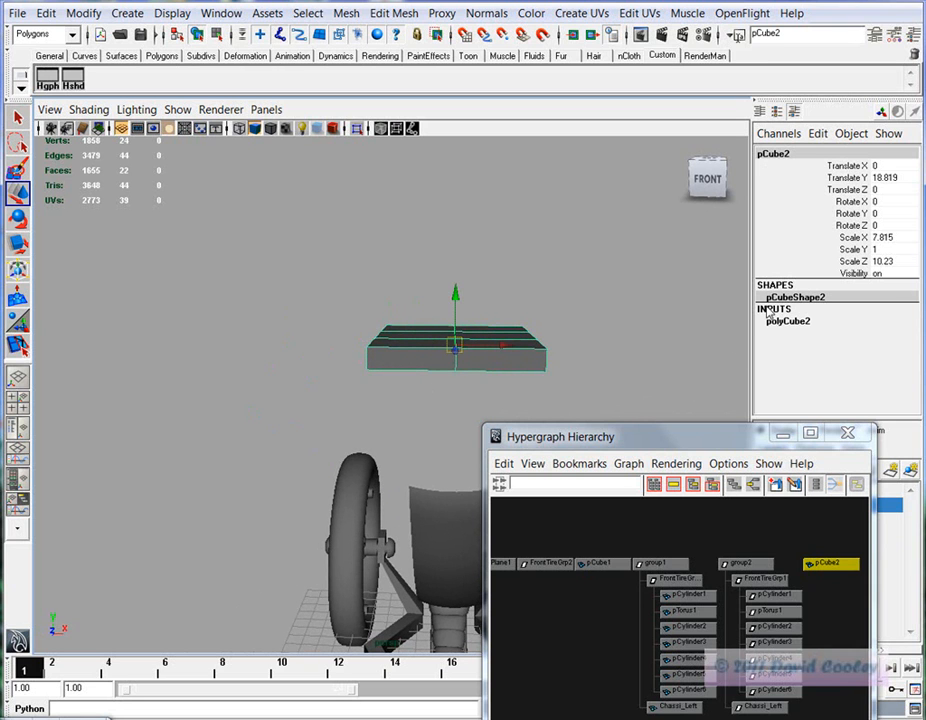
Undo the slab's width and depth subdivisions and its scaling to get back the plain cube
left_click(784, 321)
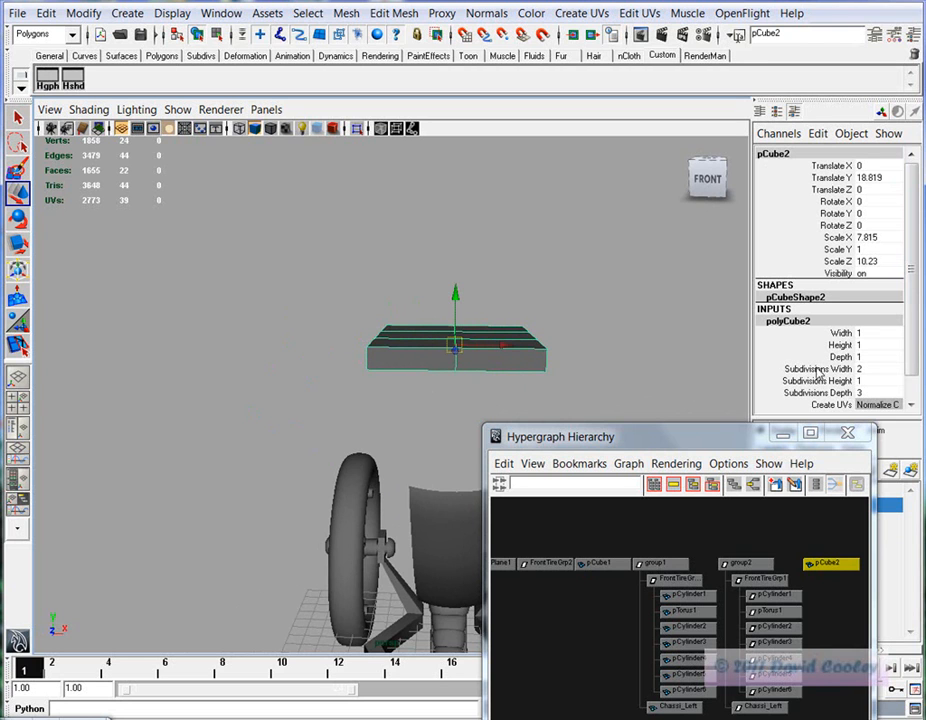
left_click_drag(530, 352, 498, 352, "alt")
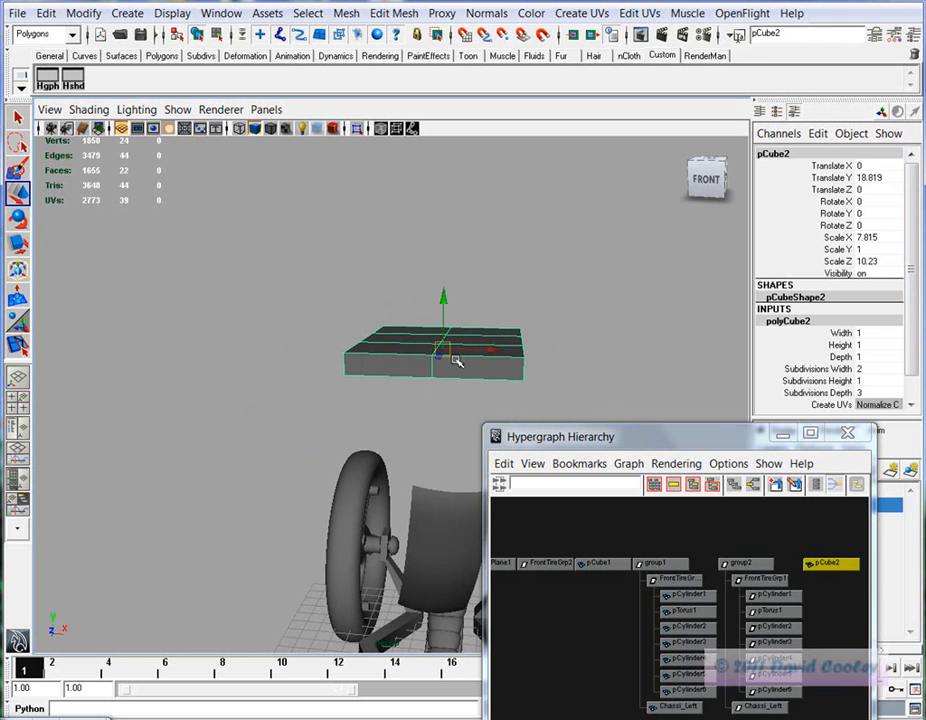
key("F8")
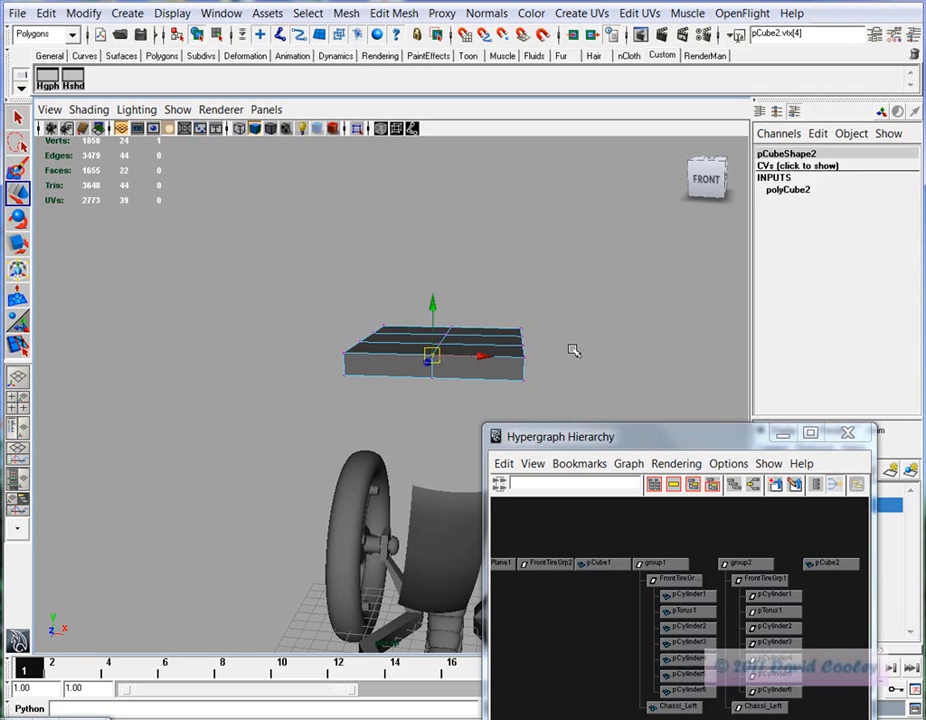
key("F8")
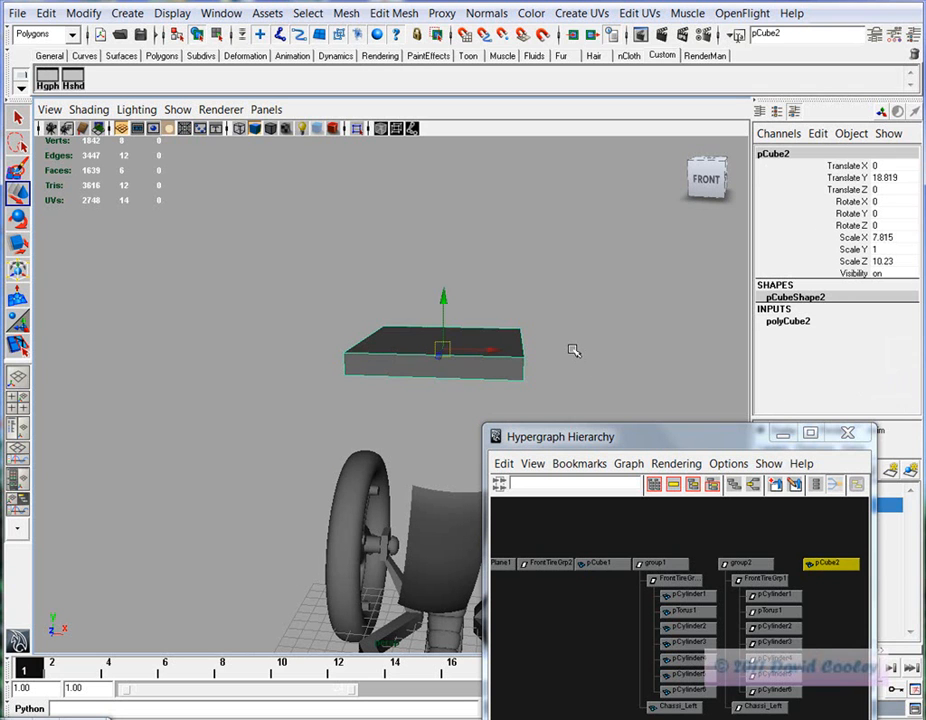
key("ctrl+z")
key("ctrl+z")
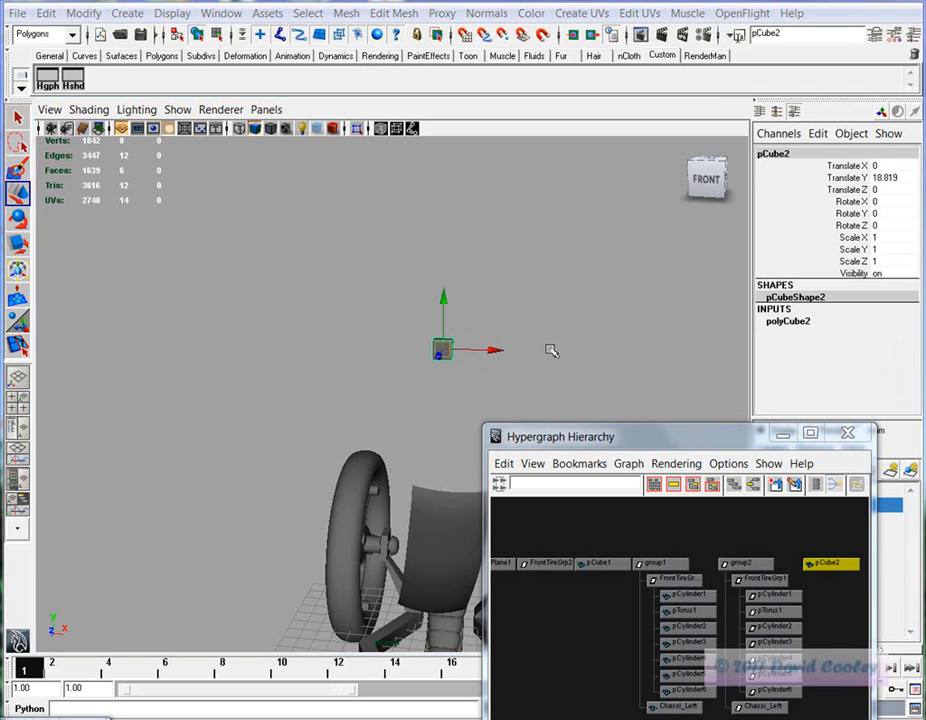
Frame the cube in the front view and scale it uniformly to about 3.756
key("space")
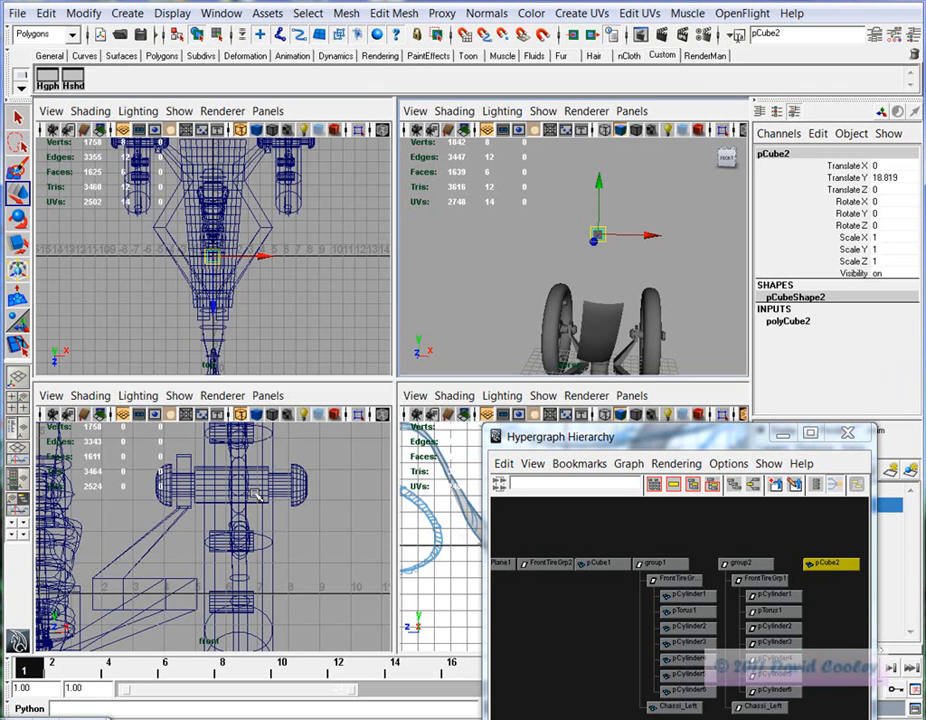
middle_click(225, 509)
key("f")
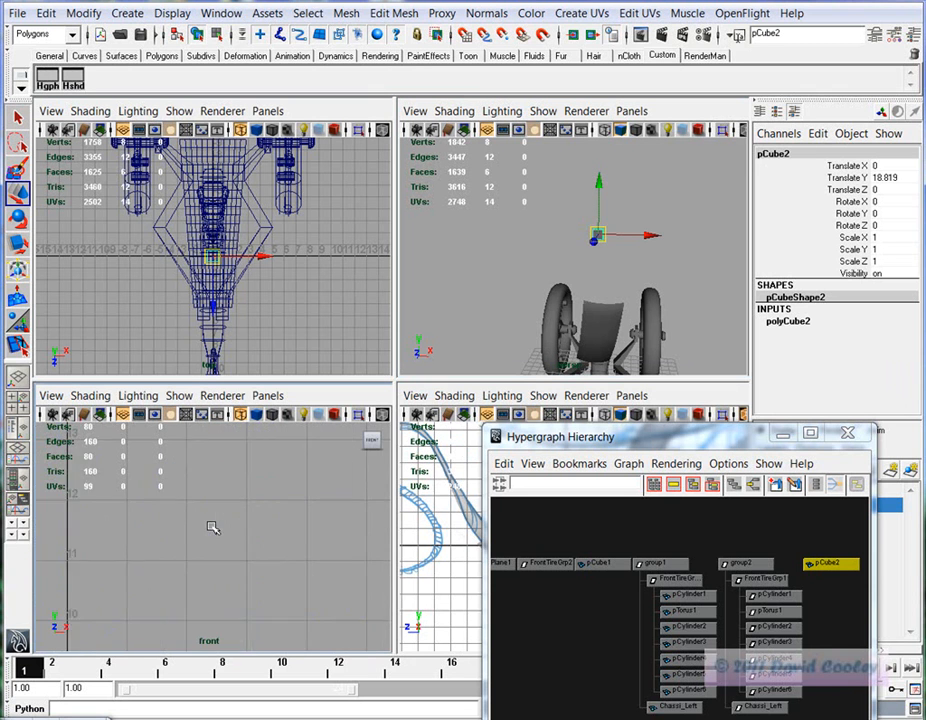
key("space")
key("f")
scroll(312, 493, "down", 5)
scroll(312, 493, "up", 4)
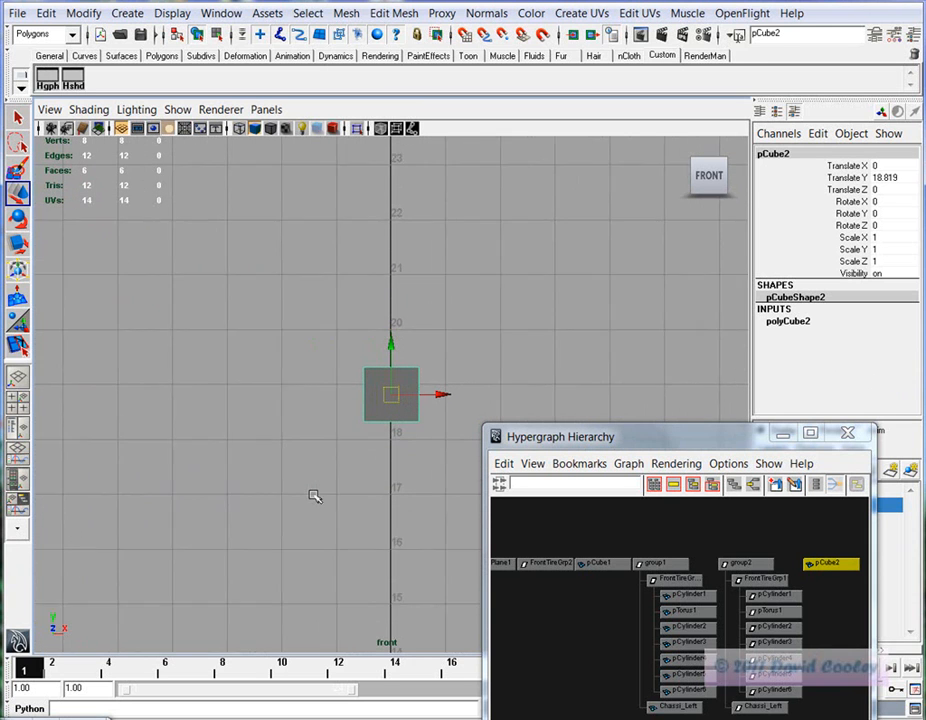
key("r")
left_click_drag(390, 395, 546, 382)
scroll(347, 413, "down", 3)
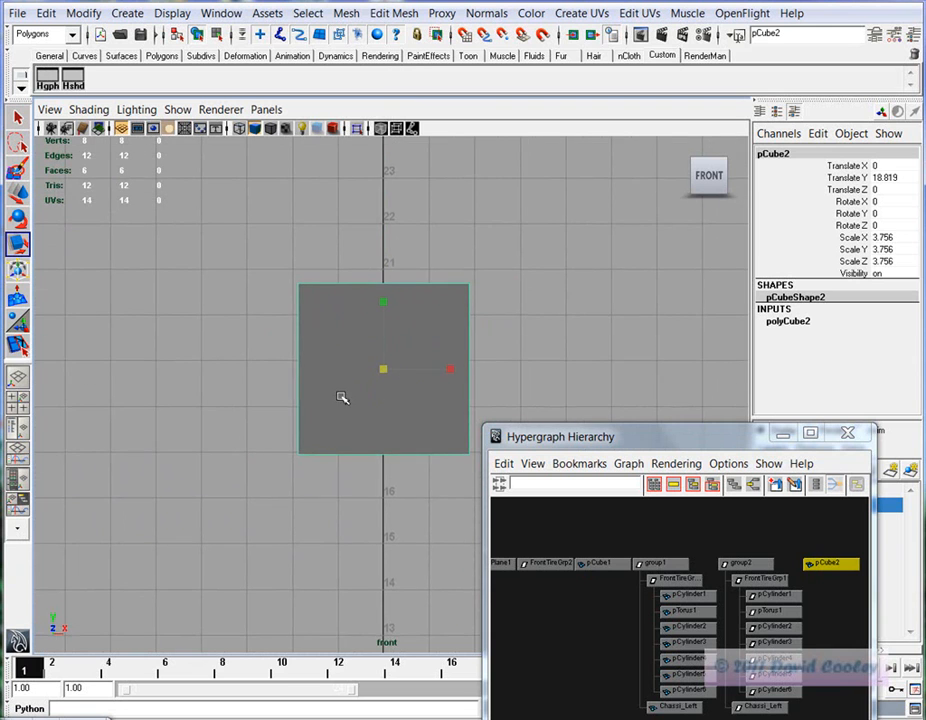
Select the cube's negative-X side face and snap it along X onto the grid's center line
right_click_drag(342, 398, 342, 425)
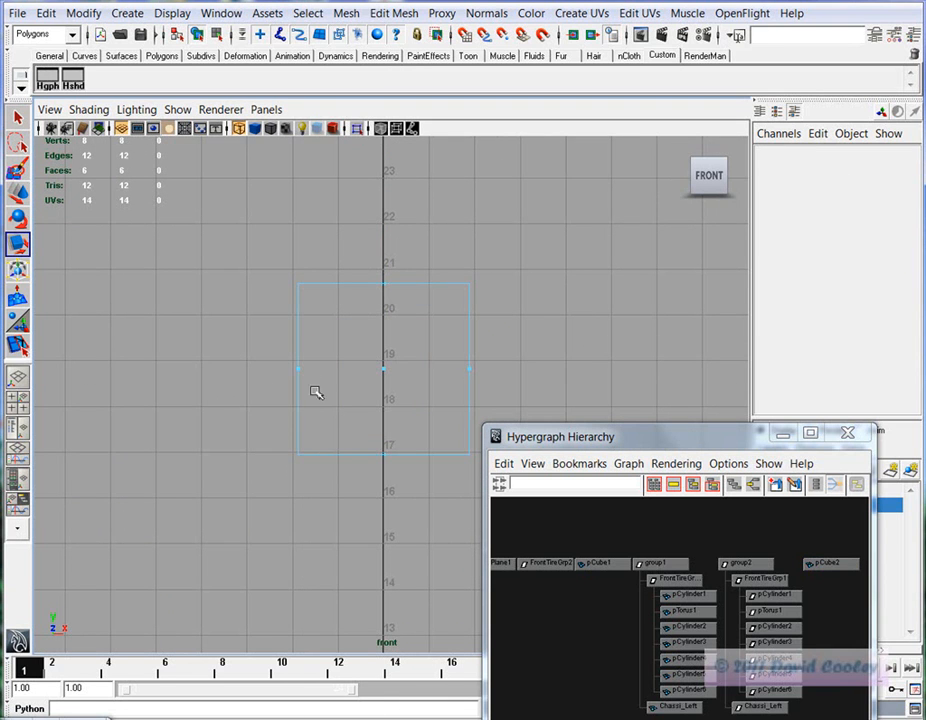
left_click_drag(268, 343, 311, 396)
key("w")
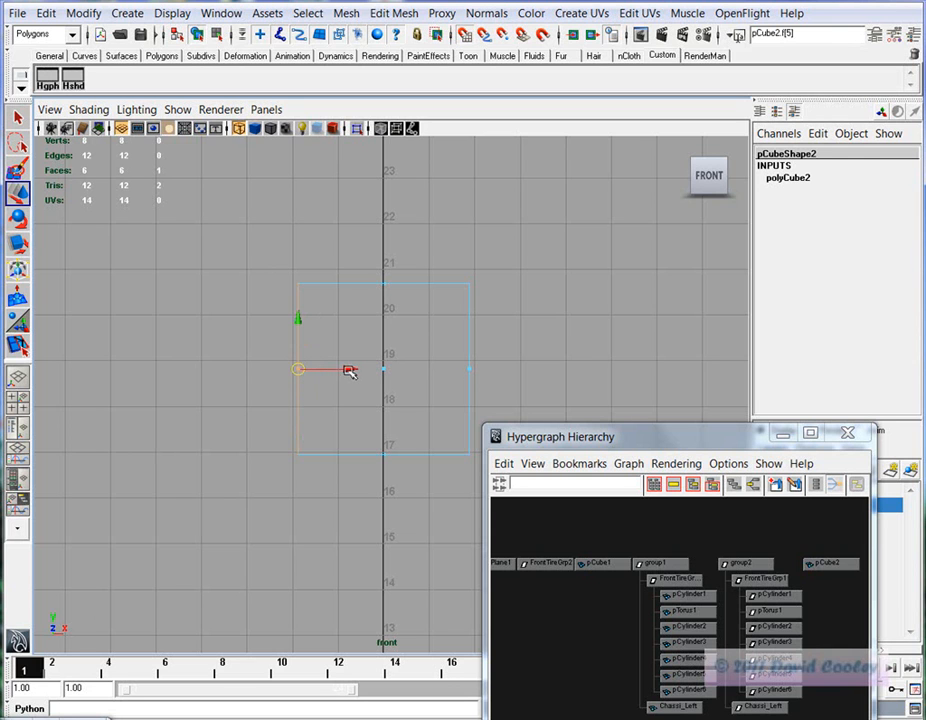
left_click_drag(349, 370, 376, 375)
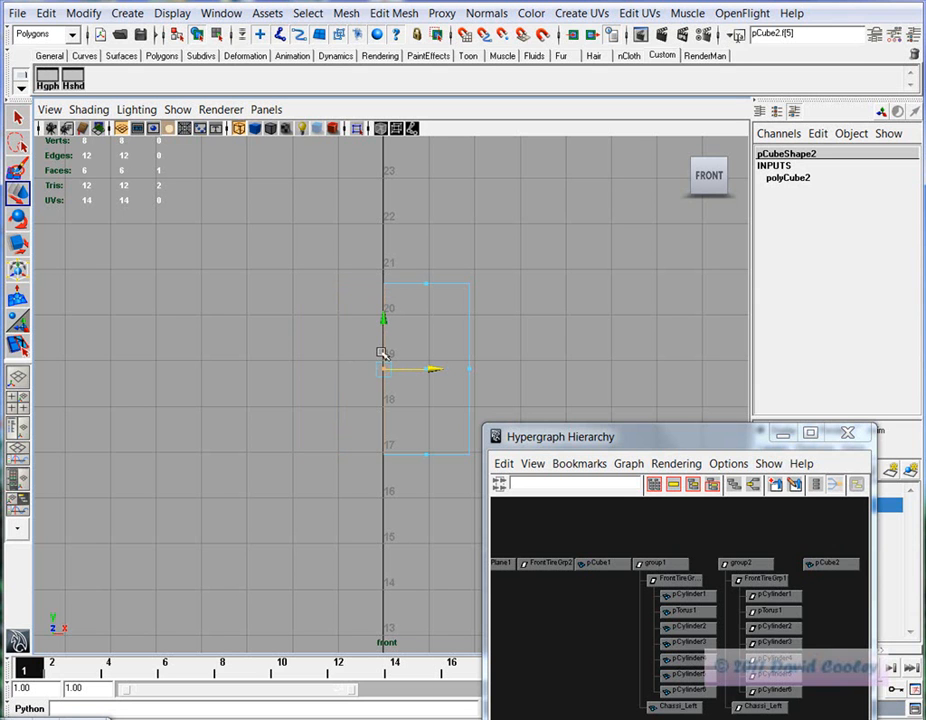
Delete the snapped center face in the perspective view and reselect the open half cube as an object
key("space")
key("space")
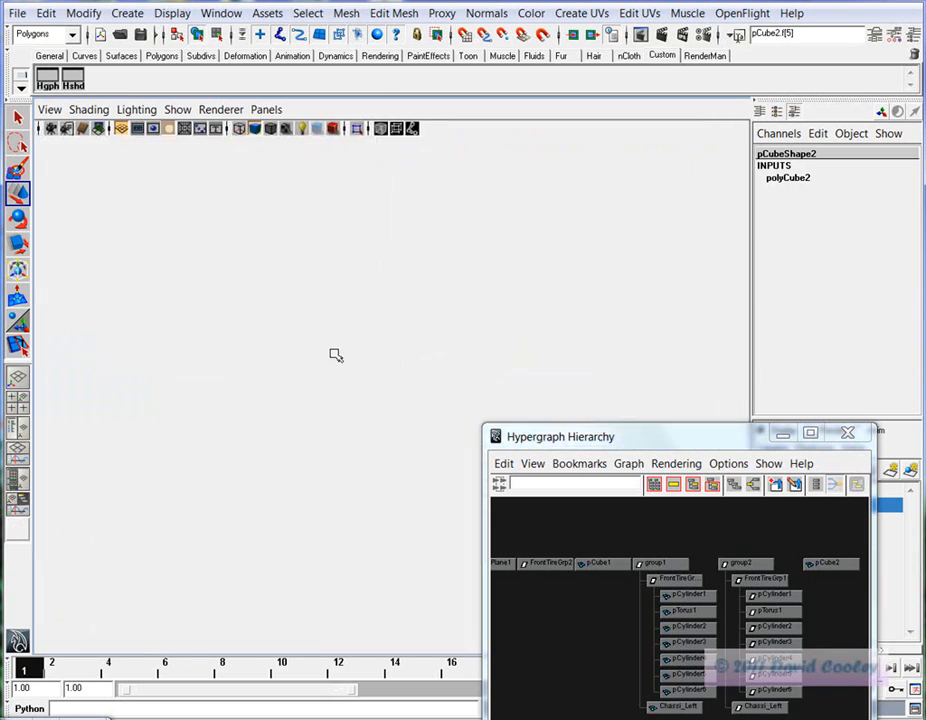
right_click_drag(323, 397, 468, 431, "alt")
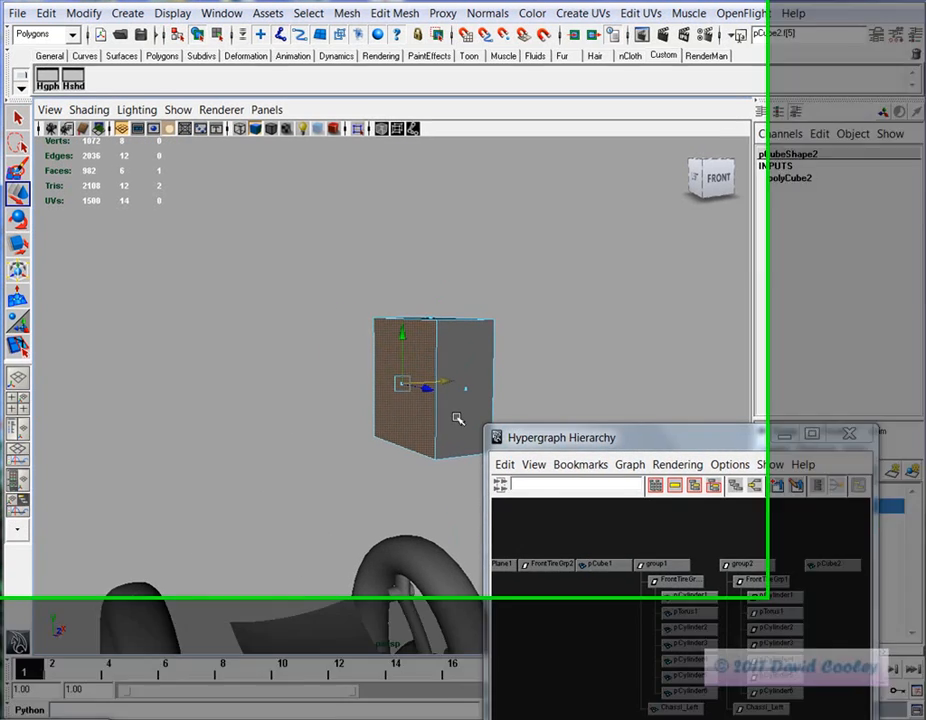
key("Delete")
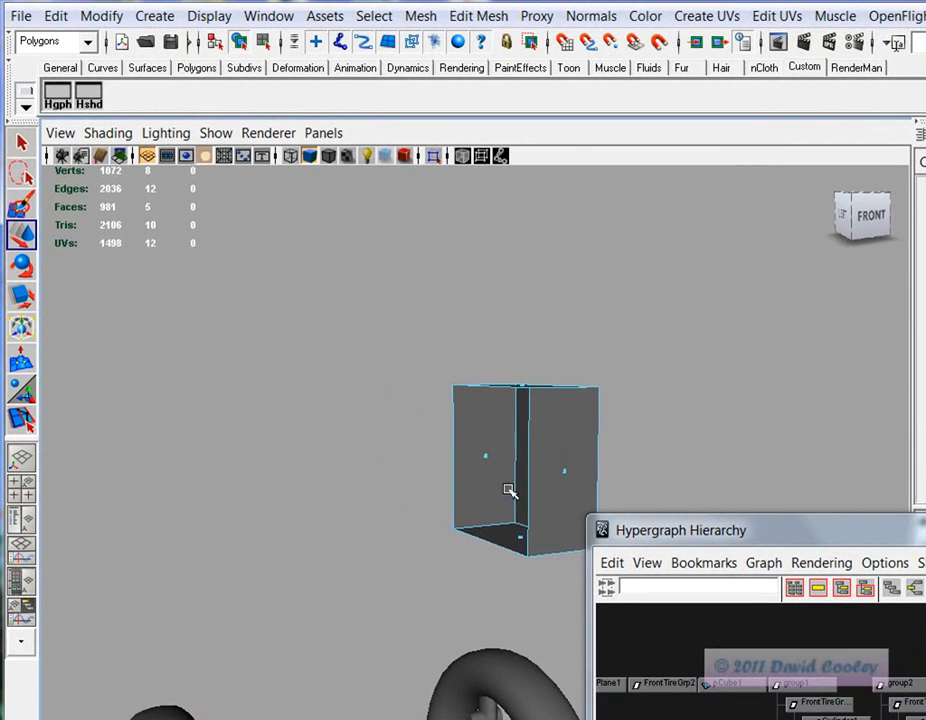
left_click_drag(422, 406, 392, 411, "alt")
key("r")
right_click_drag(453, 473, 496, 449)
left_click(452, 497)
left_click_drag(411, 498, 449, 496, "alt")
Scale the half cube uniformly to about 4.026, keeping its open side on the center line
key("space")
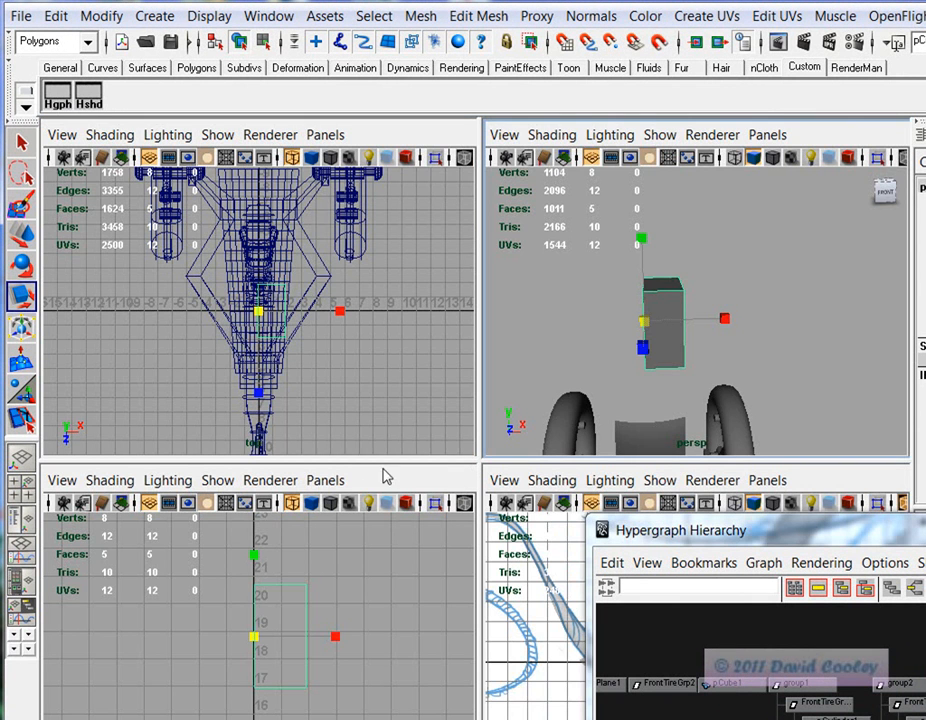
key("space")
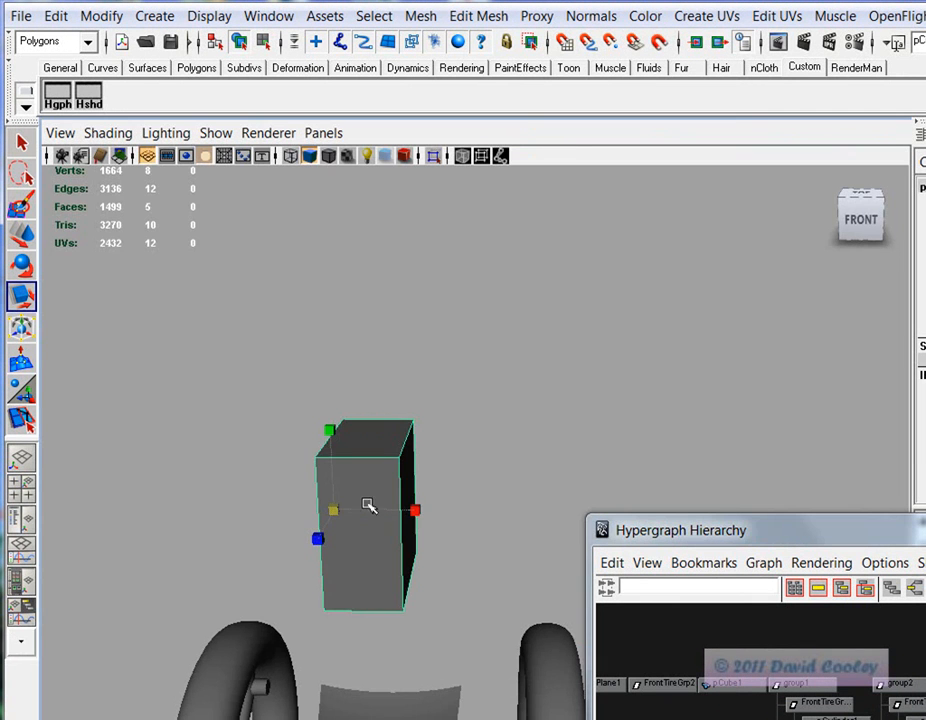
left_click_drag(335, 506, 360, 497, "alt")
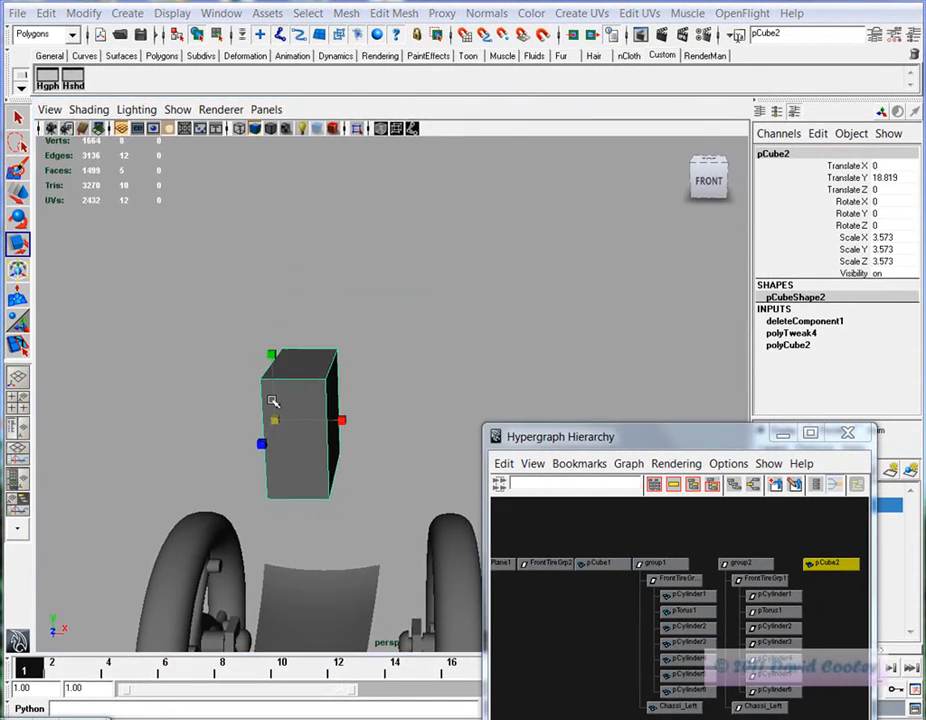
key("space")
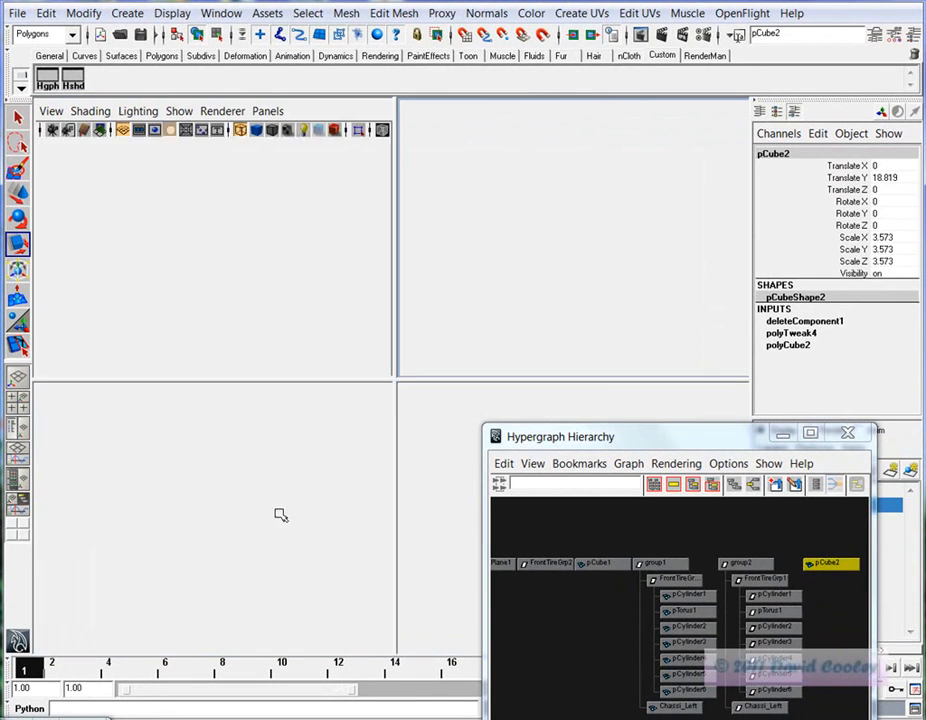
key("space")
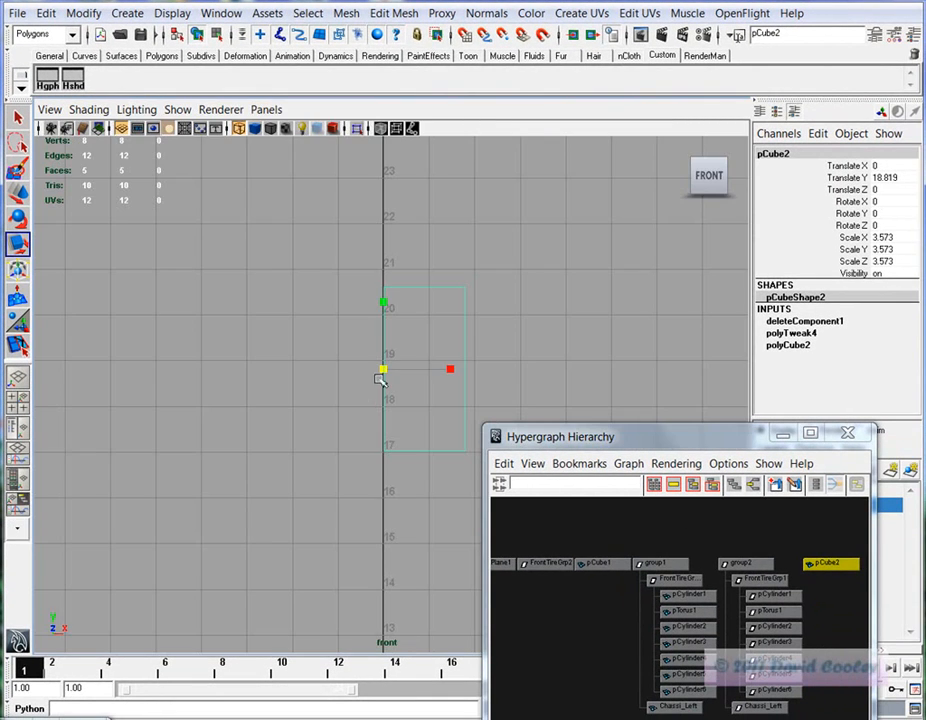
left_click_drag(382, 373, 403, 388)
key("space")
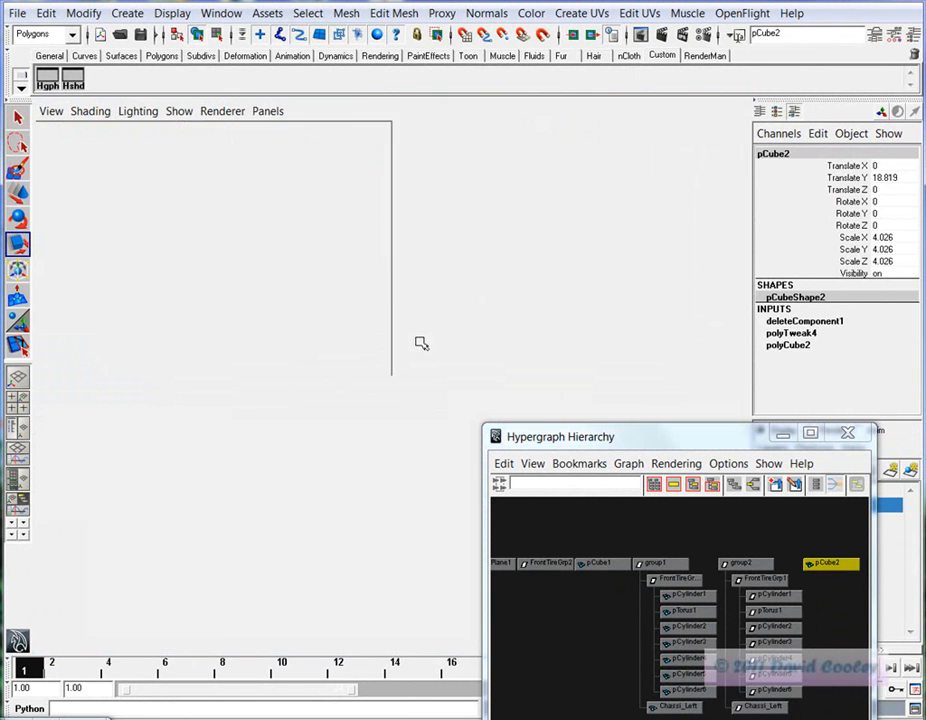
Widen the half cube in the perspective view by moving its outer side face away from the center line along X
key("space")
right_click_drag(316, 400, 336, 430)
left_click(343, 424)
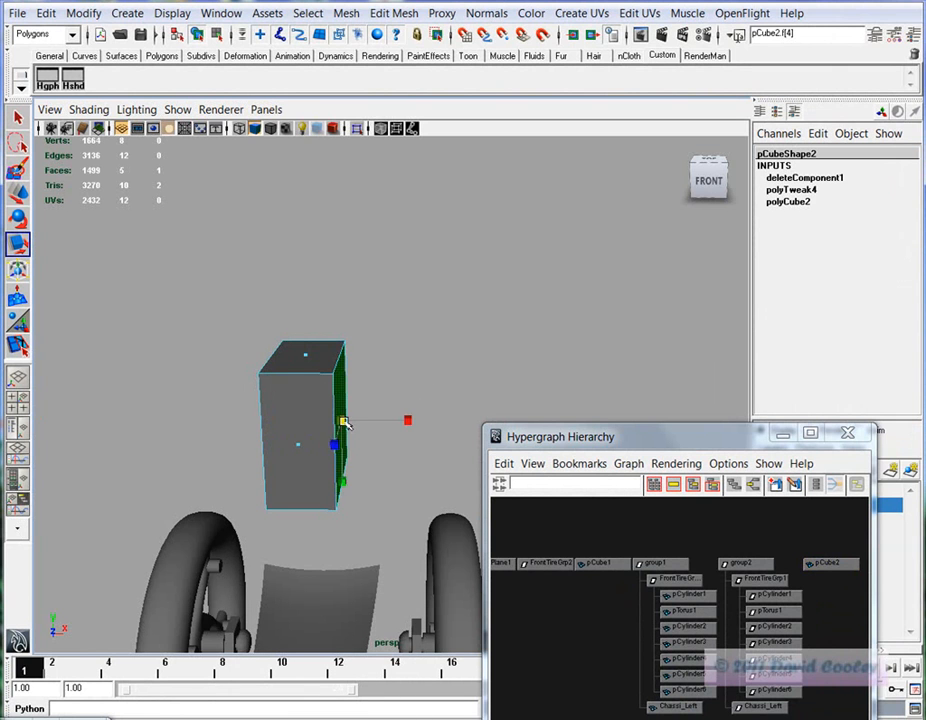
key("w")
left_click_drag(389, 420, 309, 358)
Lower the half cube's two top outer vertices and nudge its two front outer vertices along Z
right_click_drag(361, 369, 318, 366)
left_click_drag(430, 372, 372, 342)
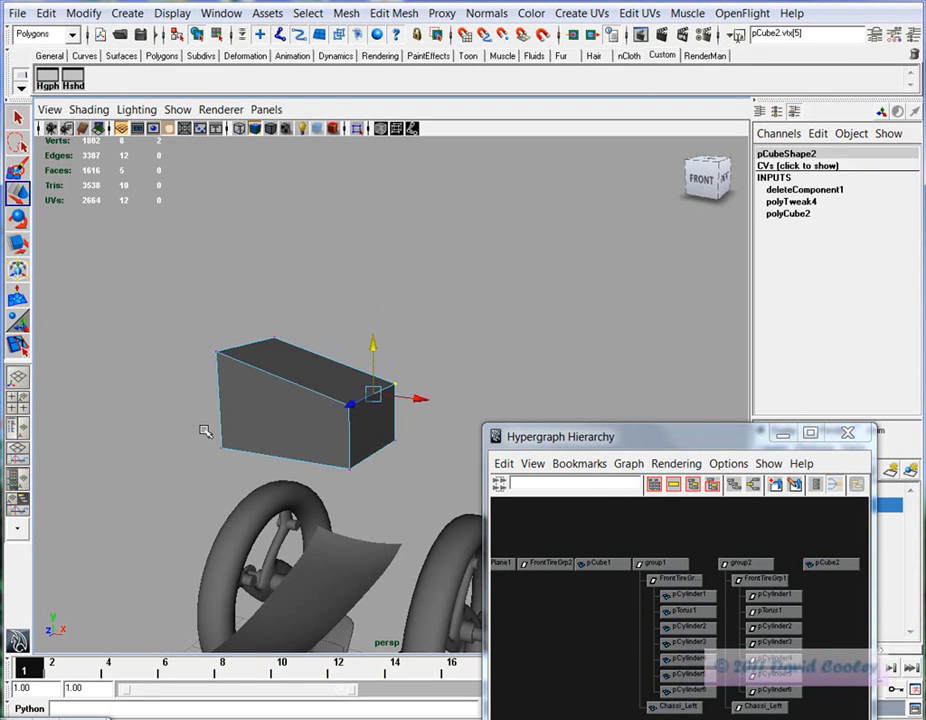
left_click(416, 452)
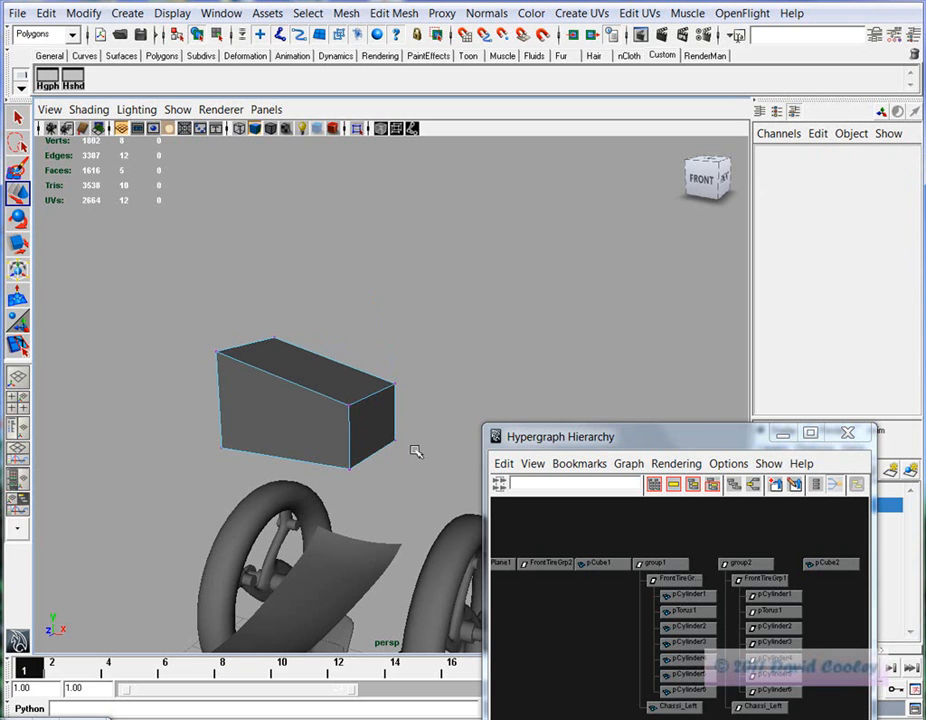
left_click(349, 407)
left_click(348, 466, "shift")
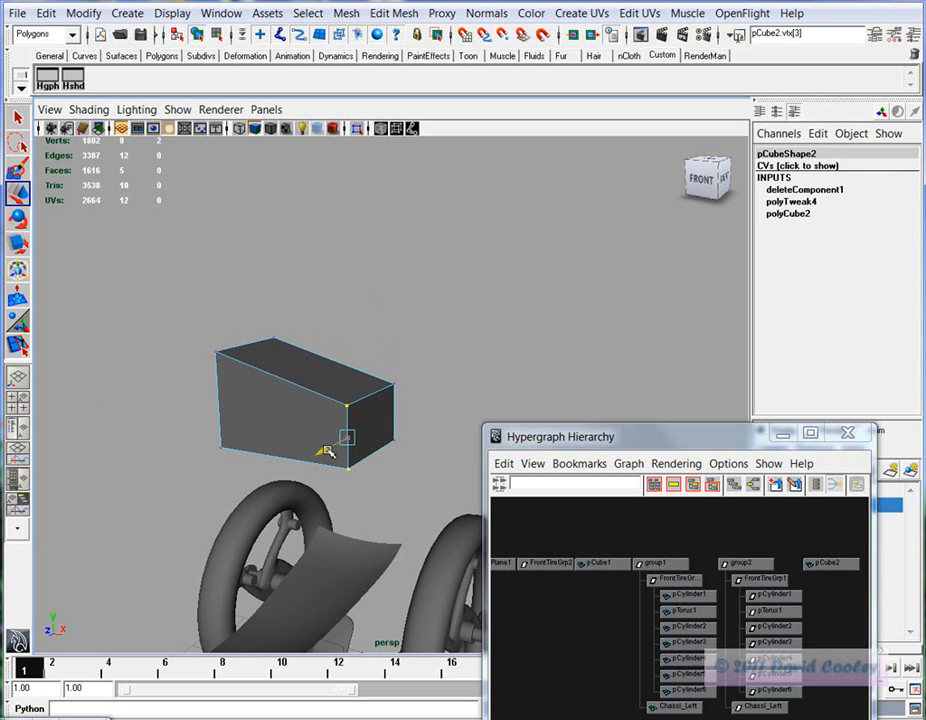
left_click(393, 393)
left_click_drag(393, 393, 388, 434, "alt")
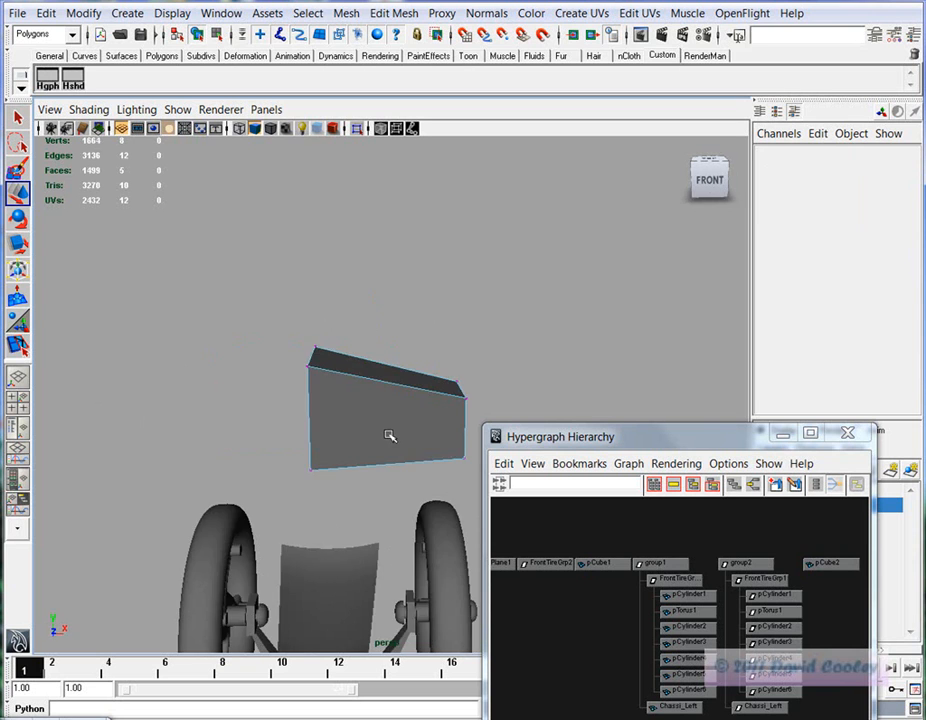
Duplicate the half cube as an object and mirror the copy by setting its Scale X to -4.026
right_click_drag(394, 403, 462, 386)
left_click(358, 436)
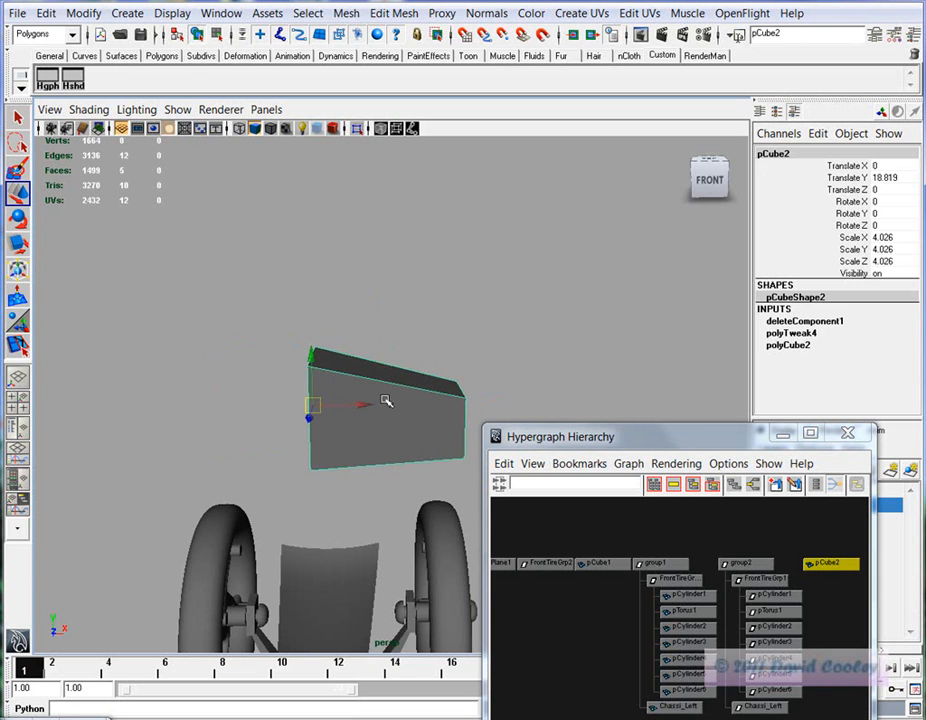
left_click_drag(320, 492, 350, 345, "alt")
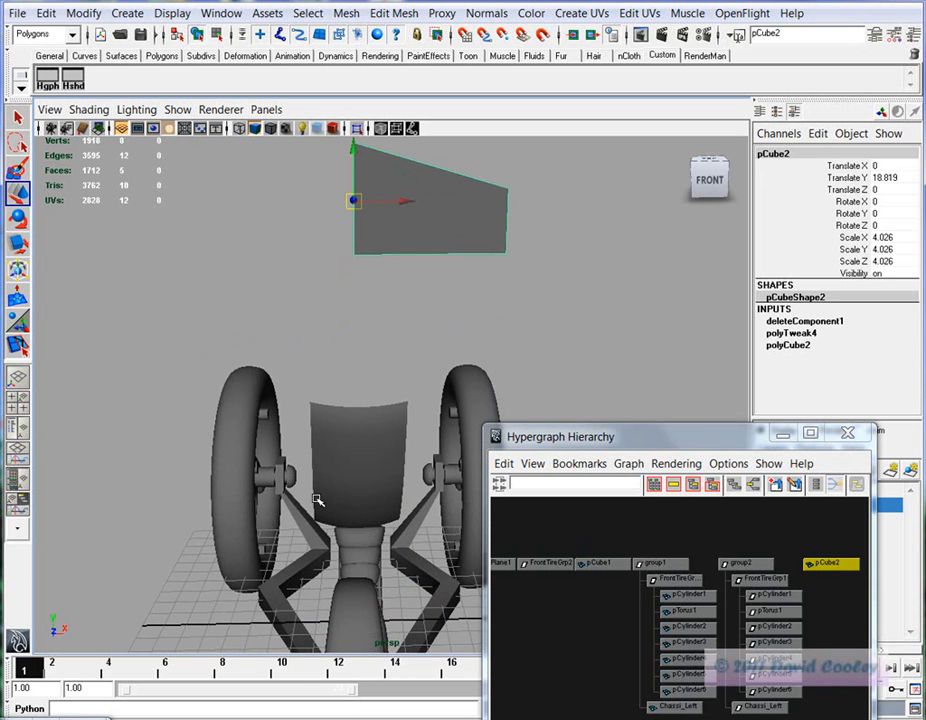
key("ctrl+d")
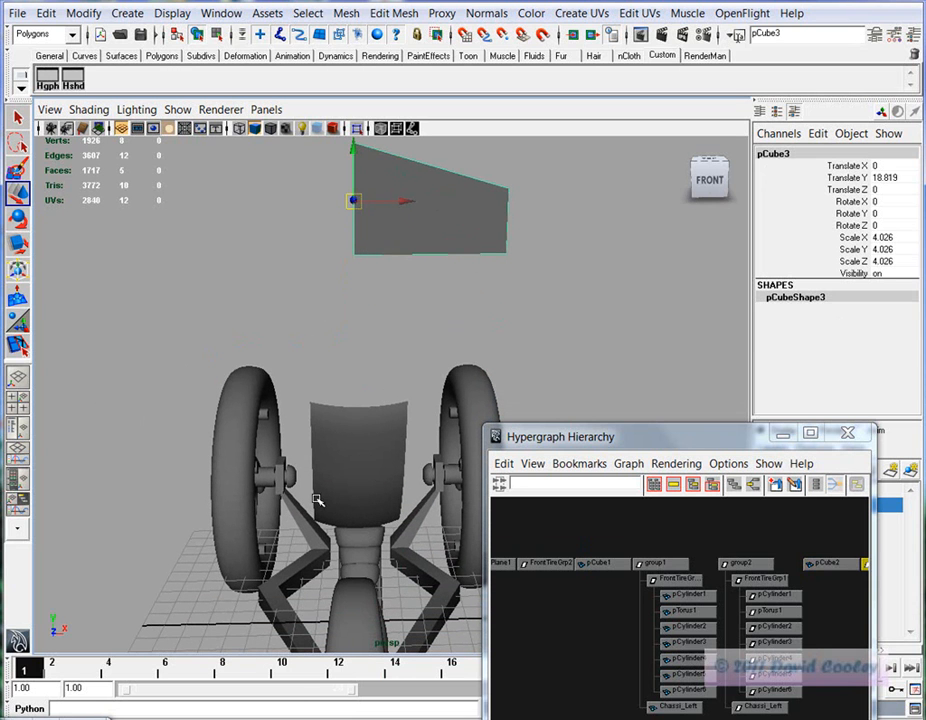
left_click(880, 241)
left_click(873, 240)
left_click(886, 240)
type("-")
key("Return")
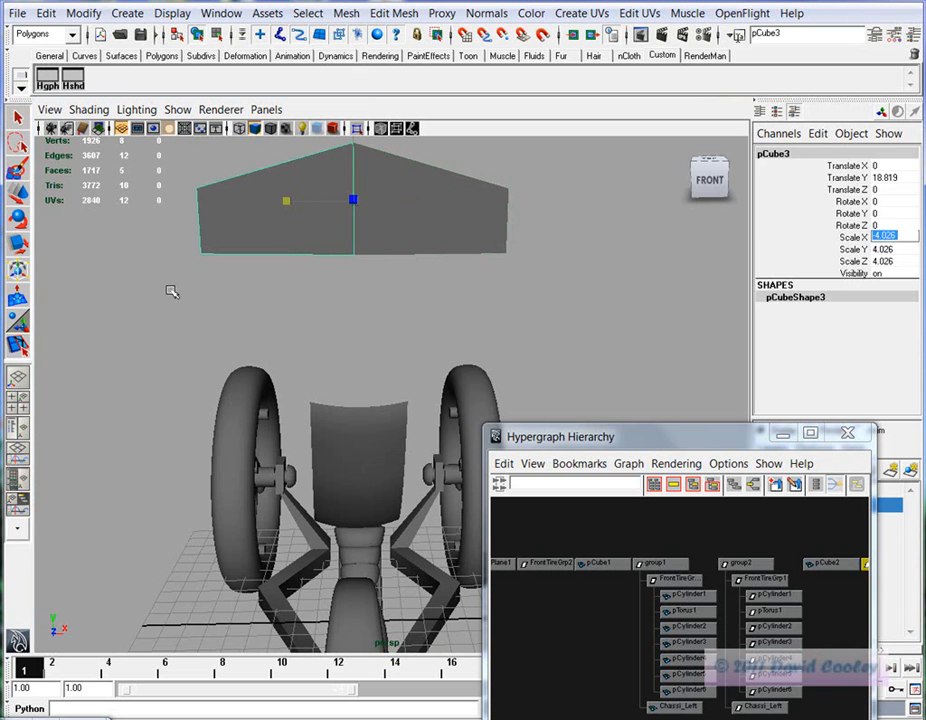
Move the original half's two top outer vertices up and slightly inward, leaving the mirrored copy unedited
left_click_drag(103, 314, 252, 315, "alt")
left_click(428, 302)
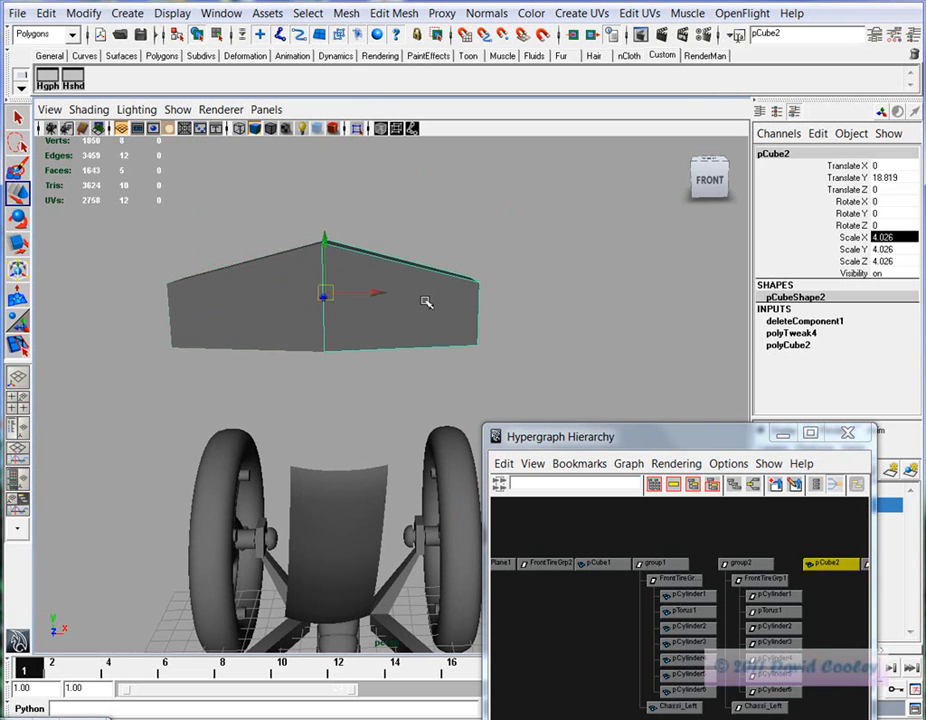
right_click_drag(426, 300, 398, 298)
left_click(476, 279)
left_click_drag(478, 280, 501, 269)
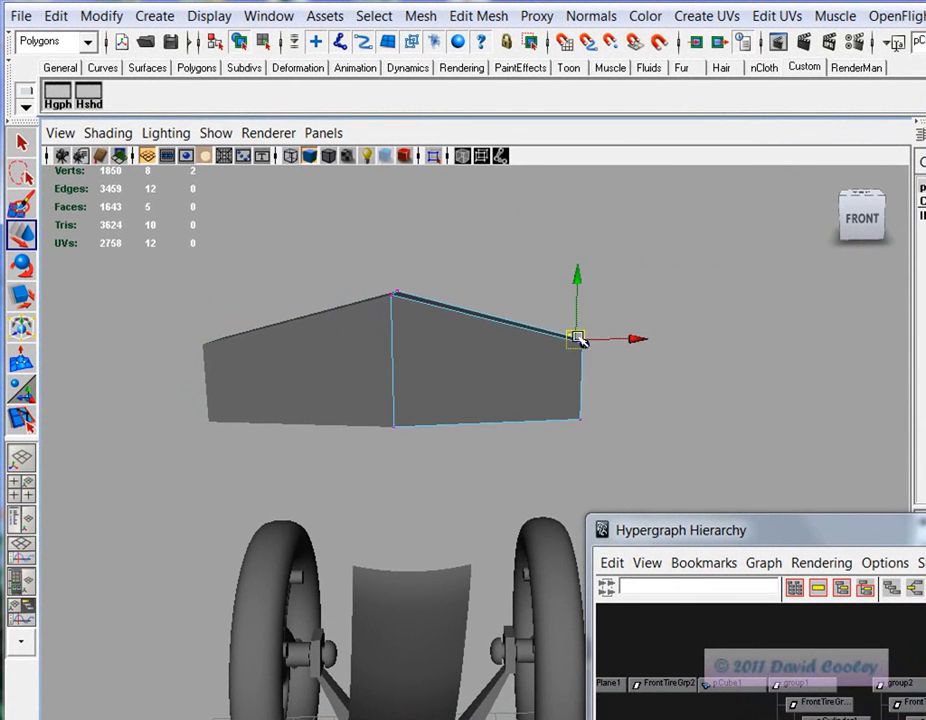
left_click_drag(606, 326, 572, 325)
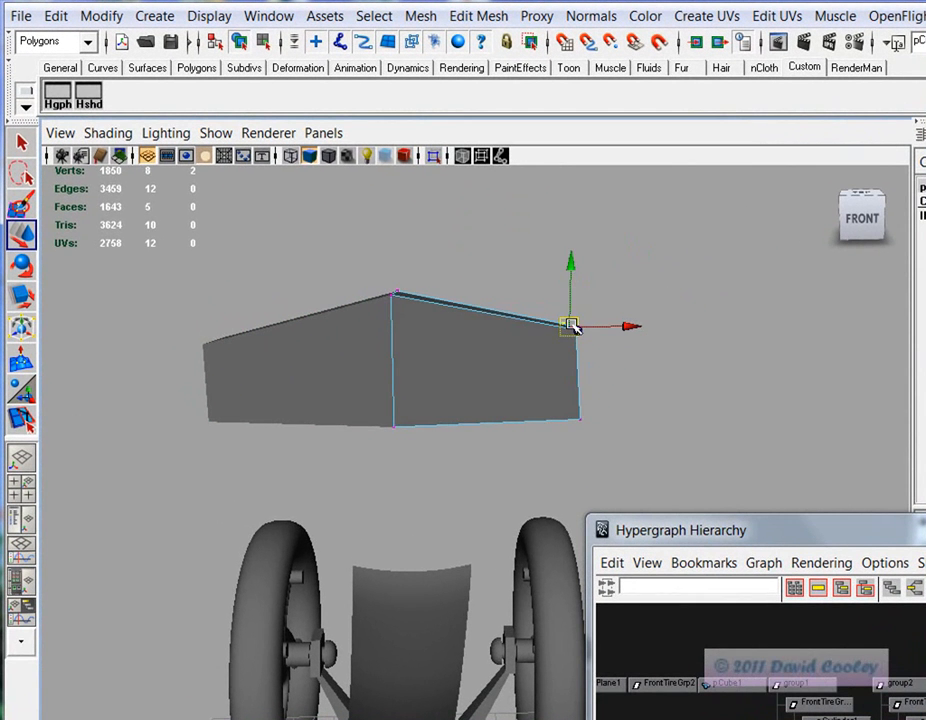
Delete the mirrored copy and lower the remaining half's two top outer vertices
left_click(302, 356)
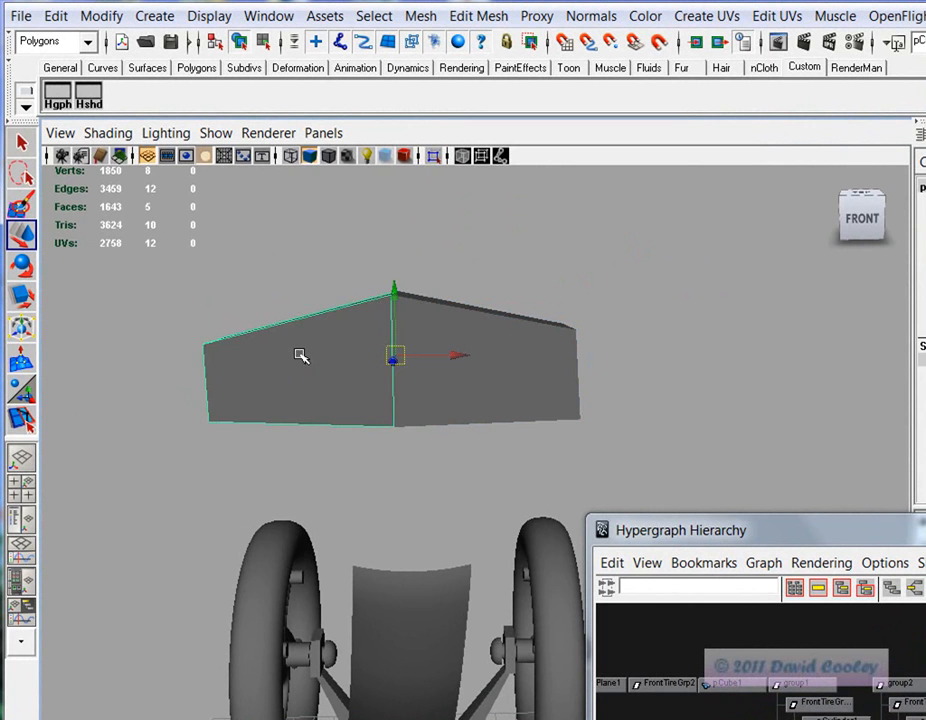
key("Delete")
left_click(465, 356)
right_click_drag(463, 356, 425, 356)
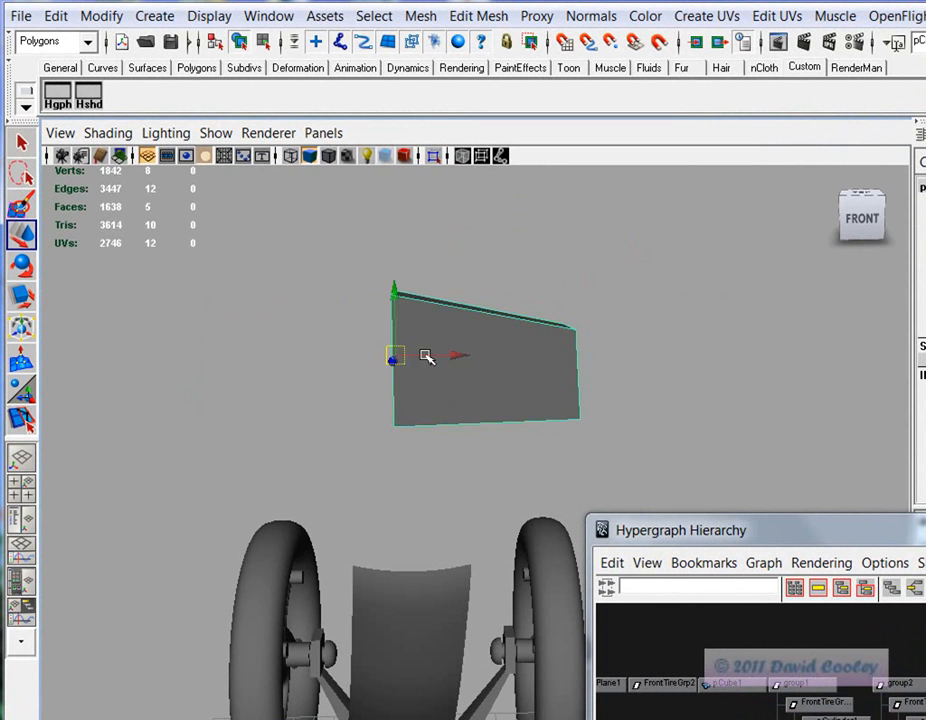
left_click_drag(571, 265, 571, 298)
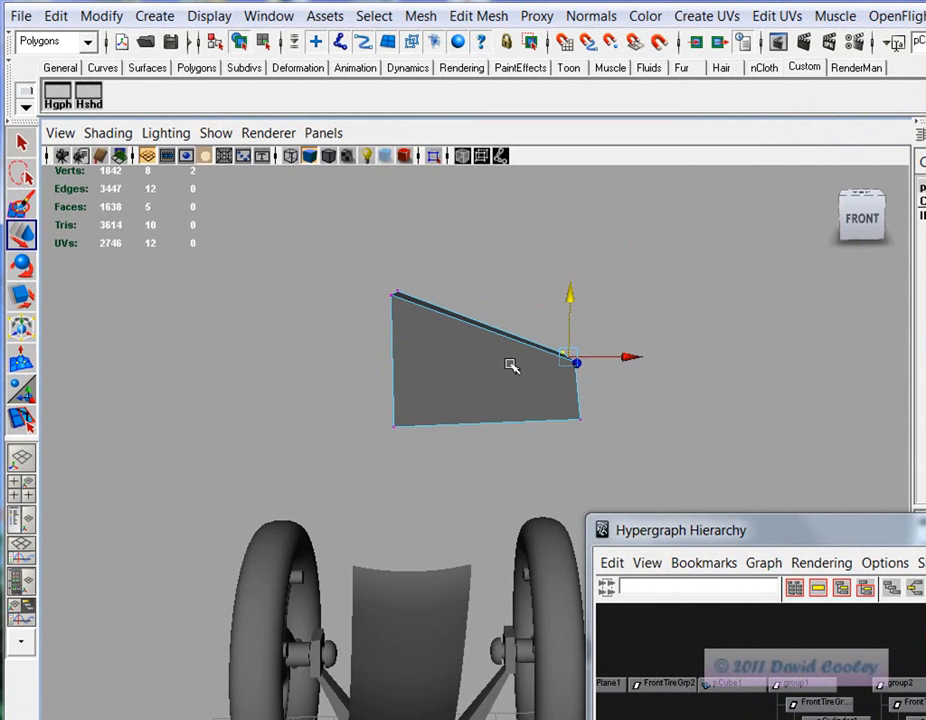
Reset the Duplicate Special options for the half cube and set the geometry type to Instance
right_click_drag(492, 376, 527, 355)
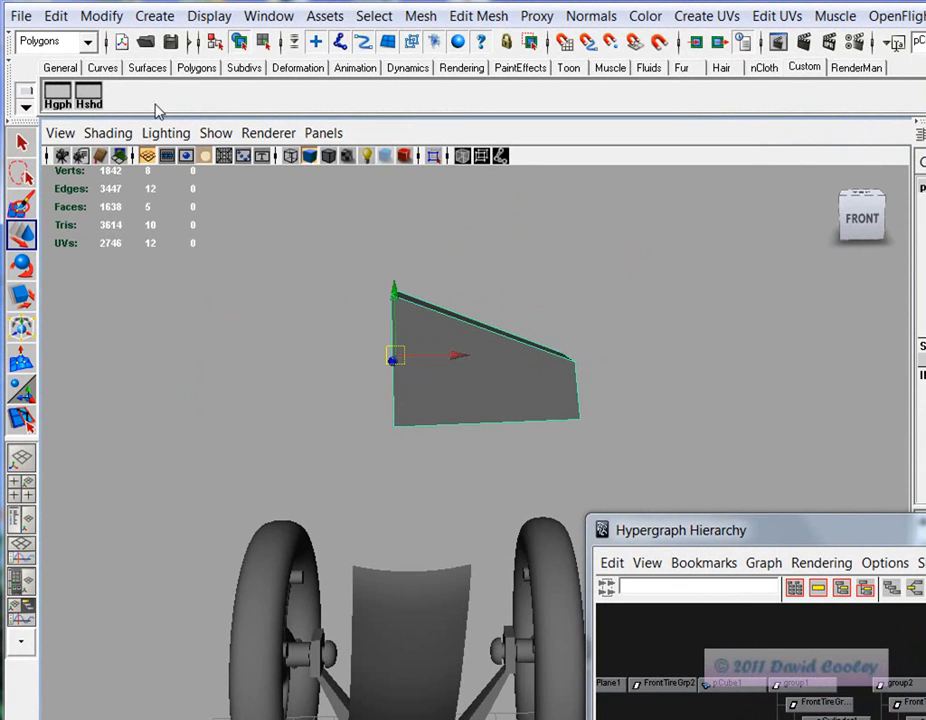
left_click(56, 16)
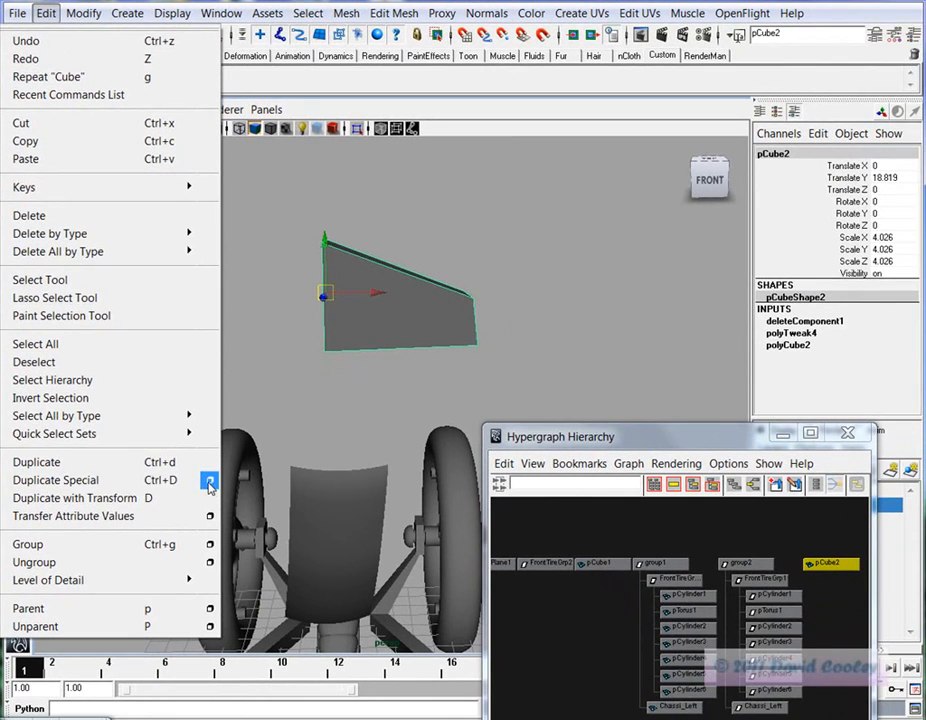
left_click(229, 525)
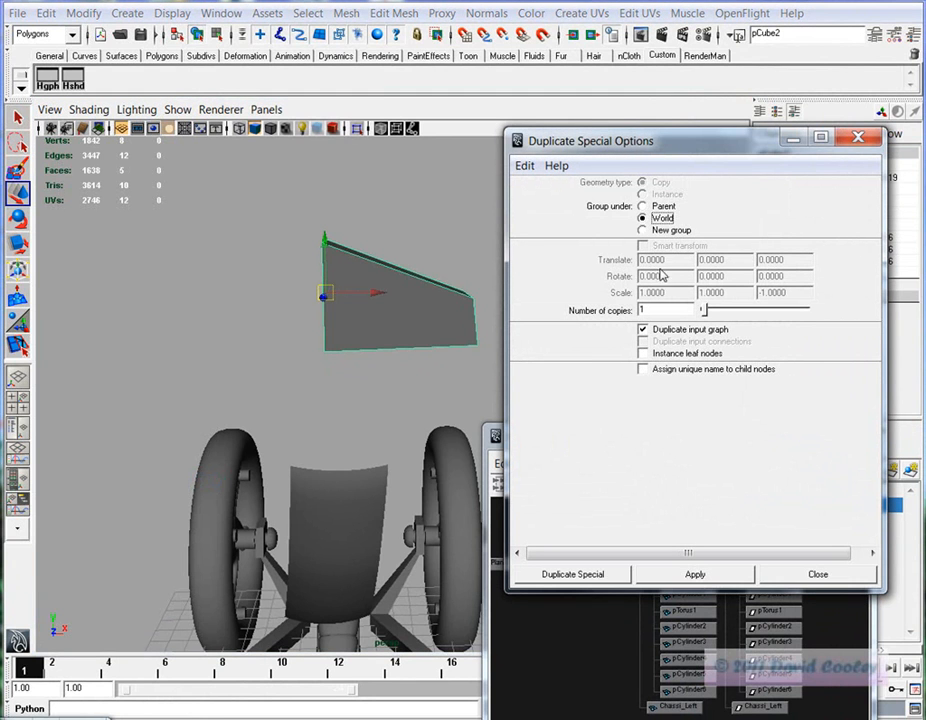
left_click(643, 330)
left_click(524, 165)
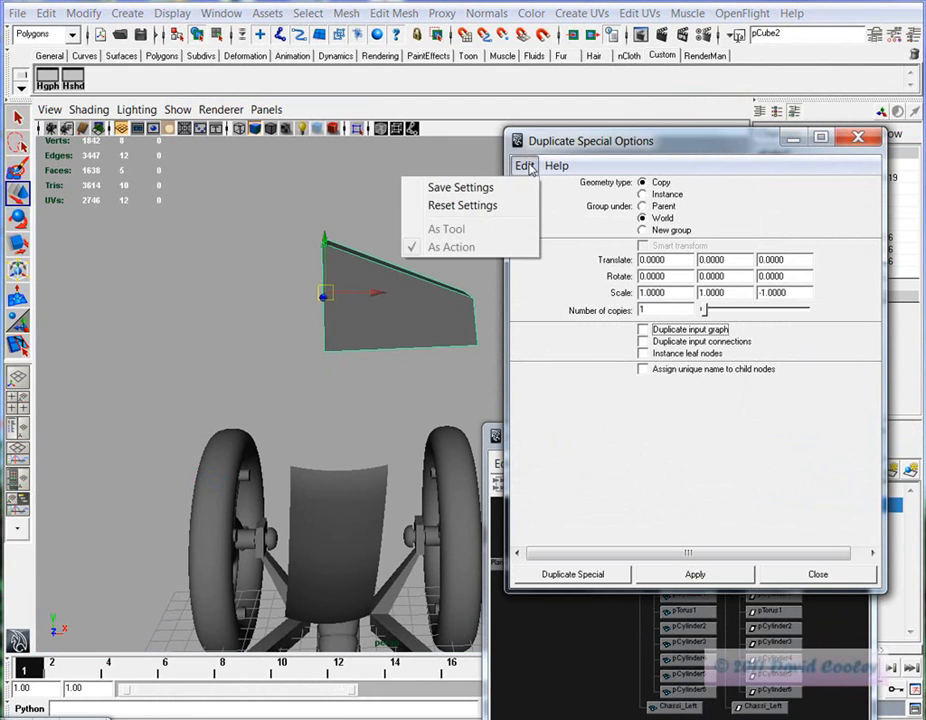
left_click(505, 207)
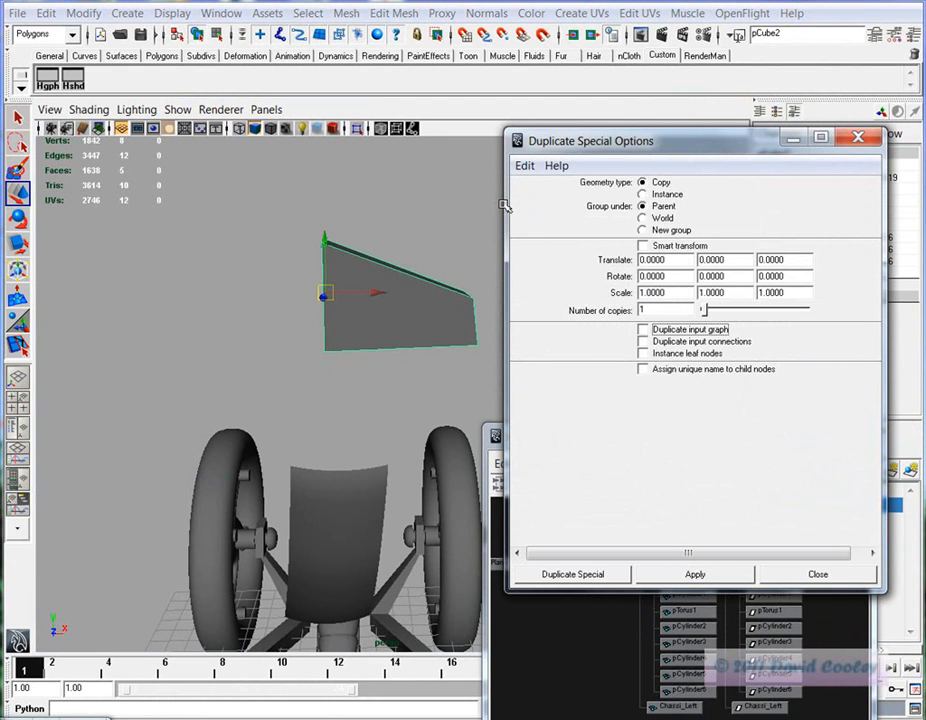
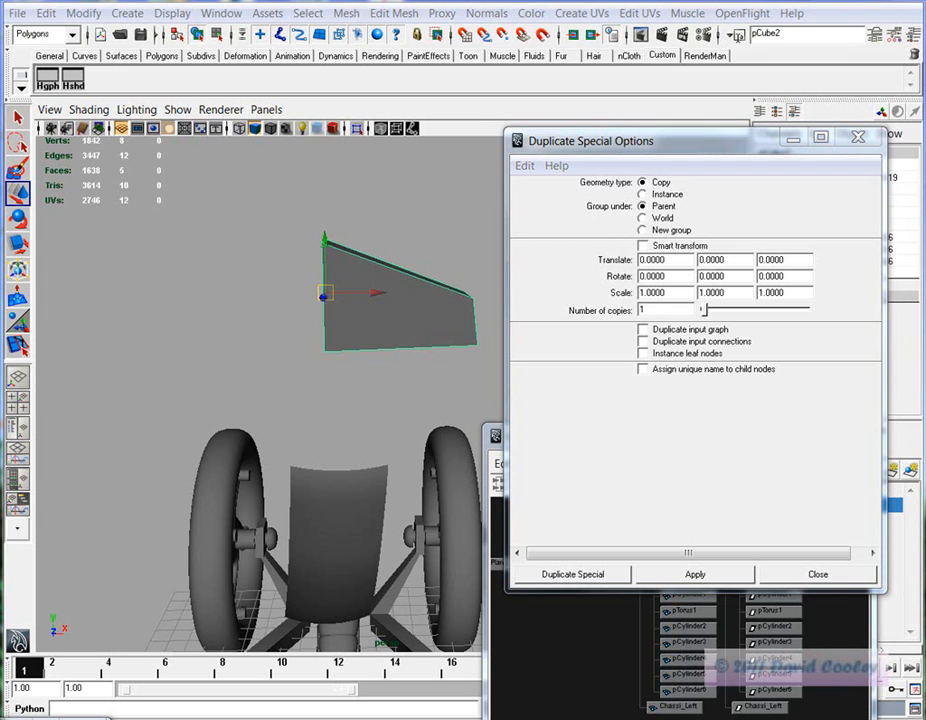
left_click(643, 194)
Create the instance of the half cube and move it up above the original
left_click(589, 574)
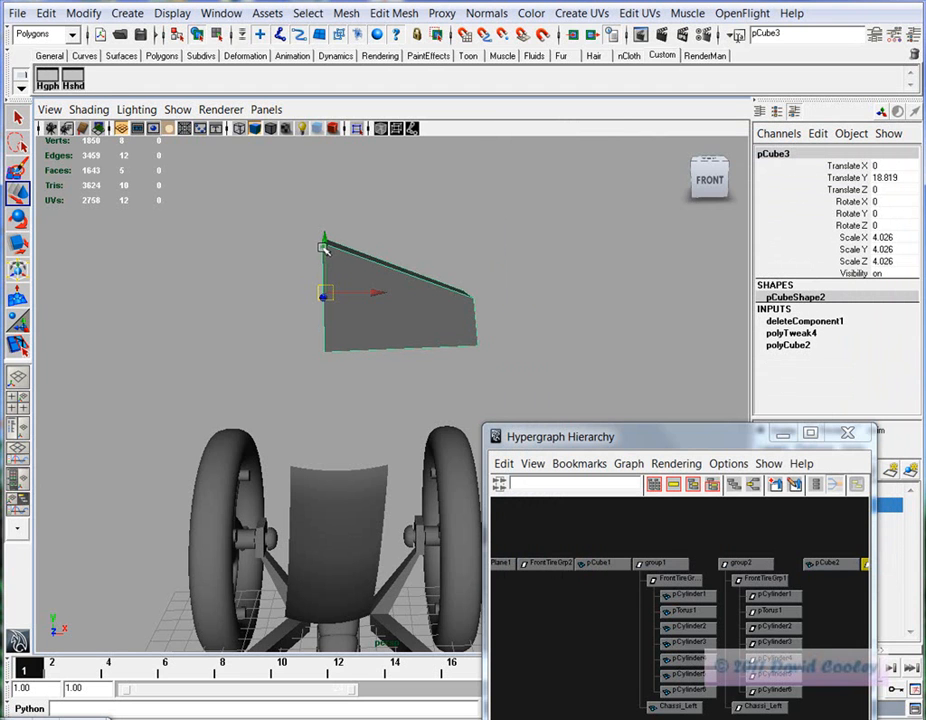
left_click_drag(326, 248, 323, 117)
middle_click_drag(332, 242, 326, 297, "alt")
Move the original half's back top outer vertex around to test the link with the instance
left_click(404, 375)
right_click_drag(404, 375, 373, 372)
left_click_drag(437, 314, 499, 298)
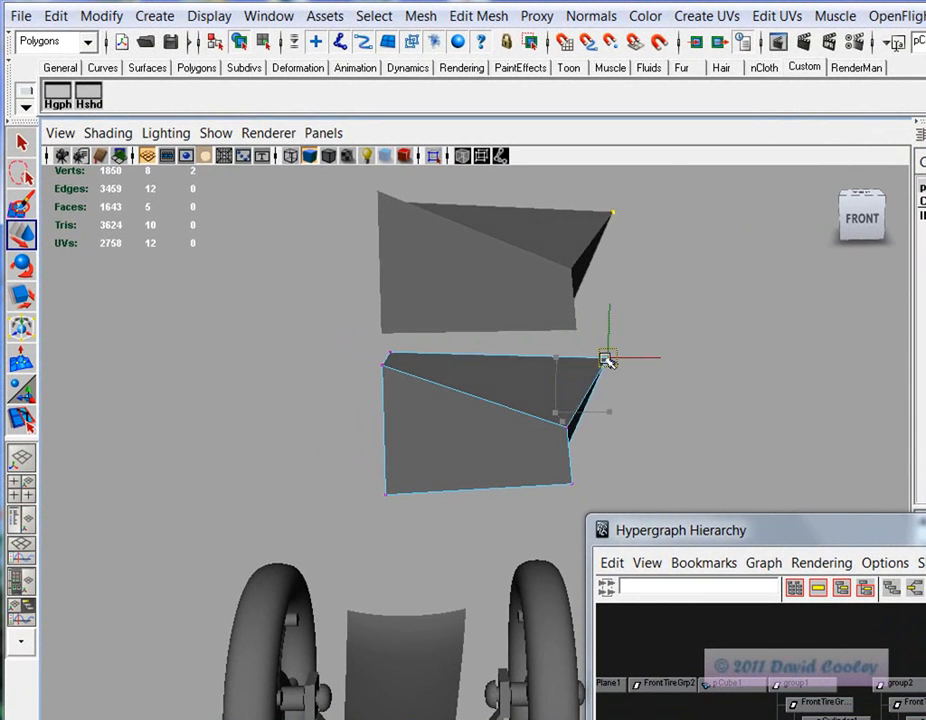
left_click_drag(607, 362, 508, 362)
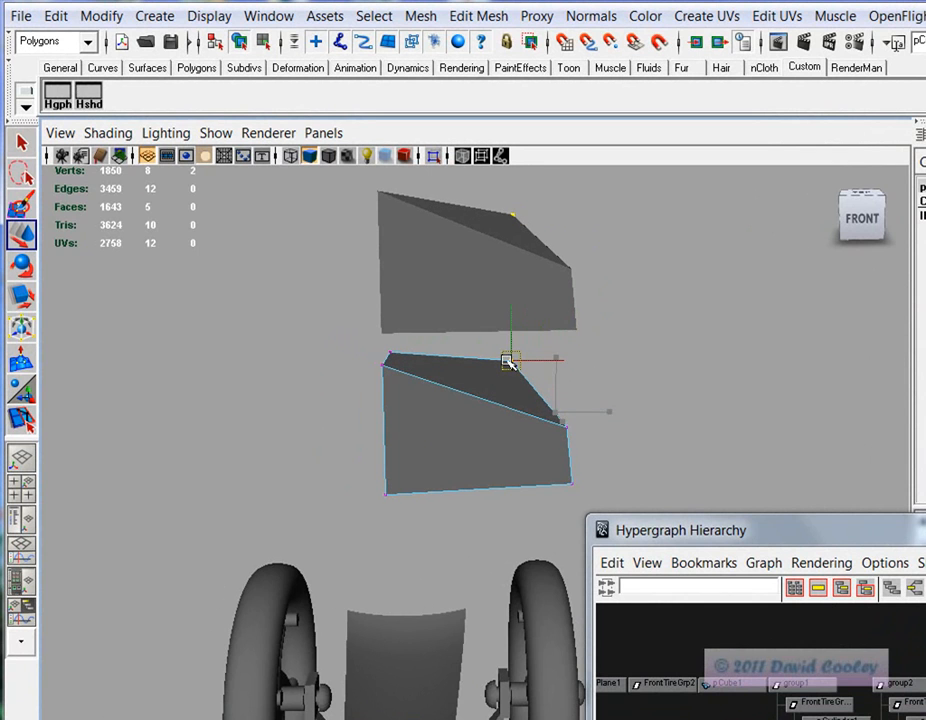
Undo the vertex moves and the creation of the raised instance, keeping the original half cube selected
key("ctrl+z")
key("ctrl+z")
key("ctrl+z")
key("ctrl+z")
key("ctrl+z")
key("shift+z")
middle_click_drag(780, 606, 757, 608, "alt")
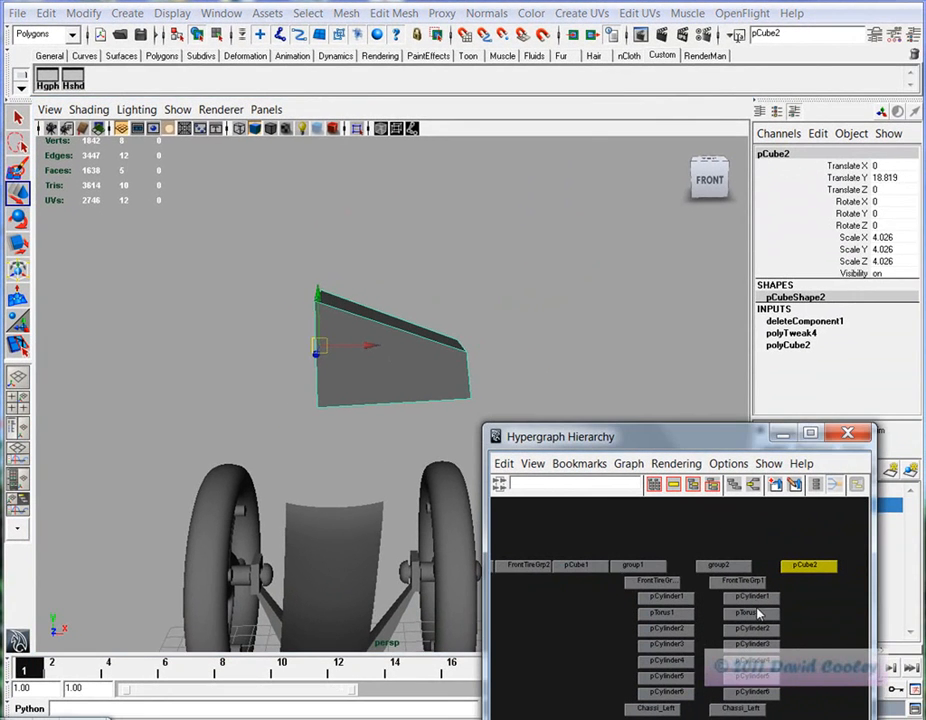
Create a mirrored instance of the half cube with Duplicate Special, using geometry type Instance and Scale X -1
left_click(46, 13)
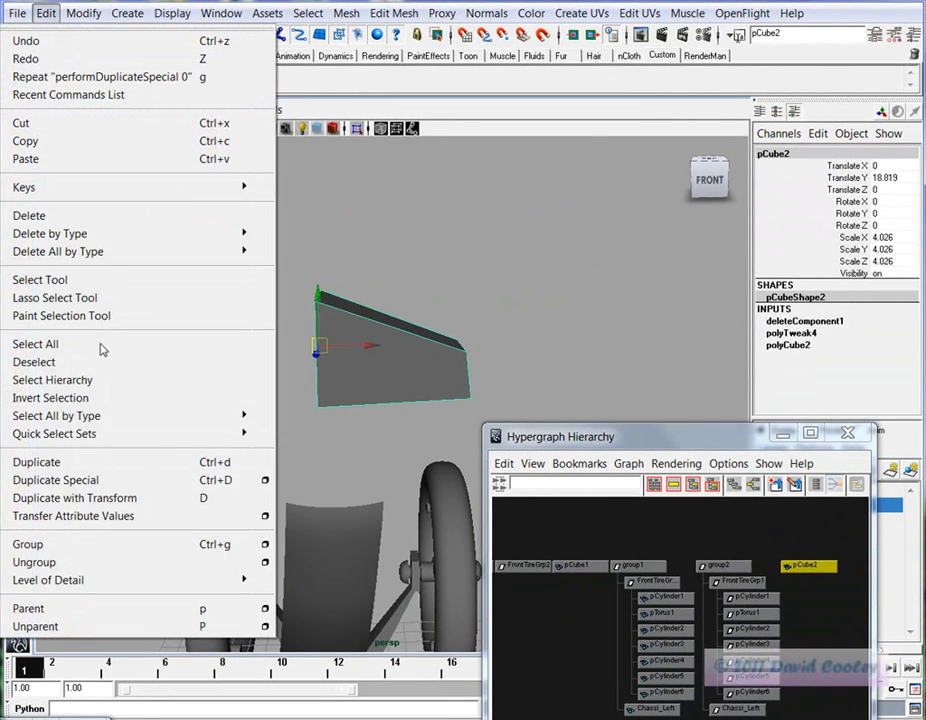
left_click(265, 480)
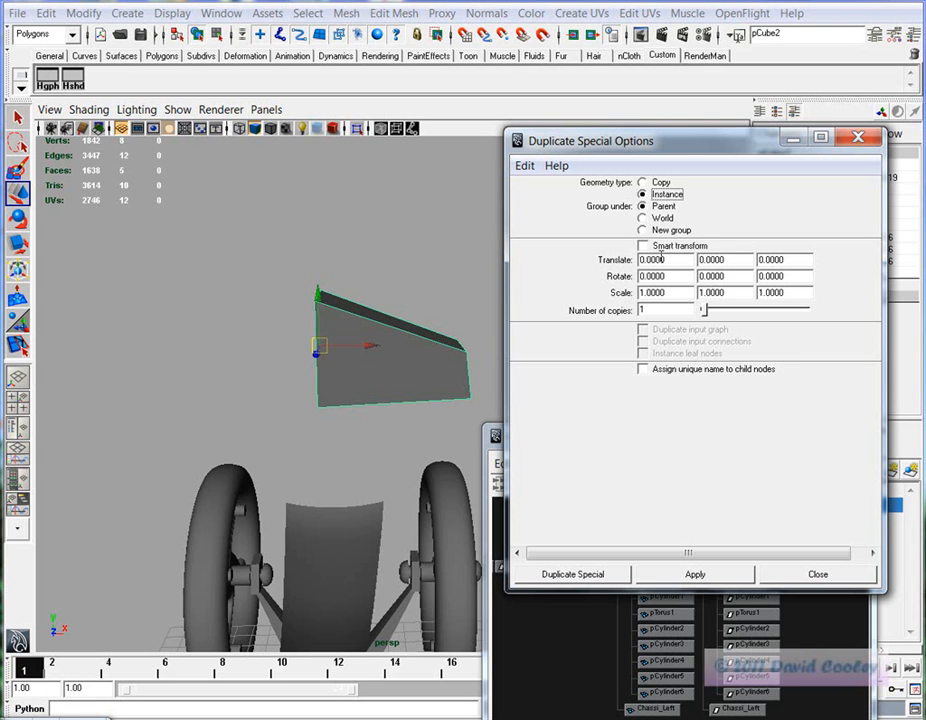
left_click_drag(677, 260, 621, 264)
key("Tab")
key("Tab")
left_click_drag(675, 259, 630, 262)
left_click_drag(729, 261, 699, 262)
left_click_drag(790, 259, 746, 259)
left_click_drag(672, 296, 630, 300)
left_click_drag(739, 297, 690, 291)
left_click_drag(784, 293, 736, 290)
left_click(641, 292)
type("-")
left_click(585, 578)
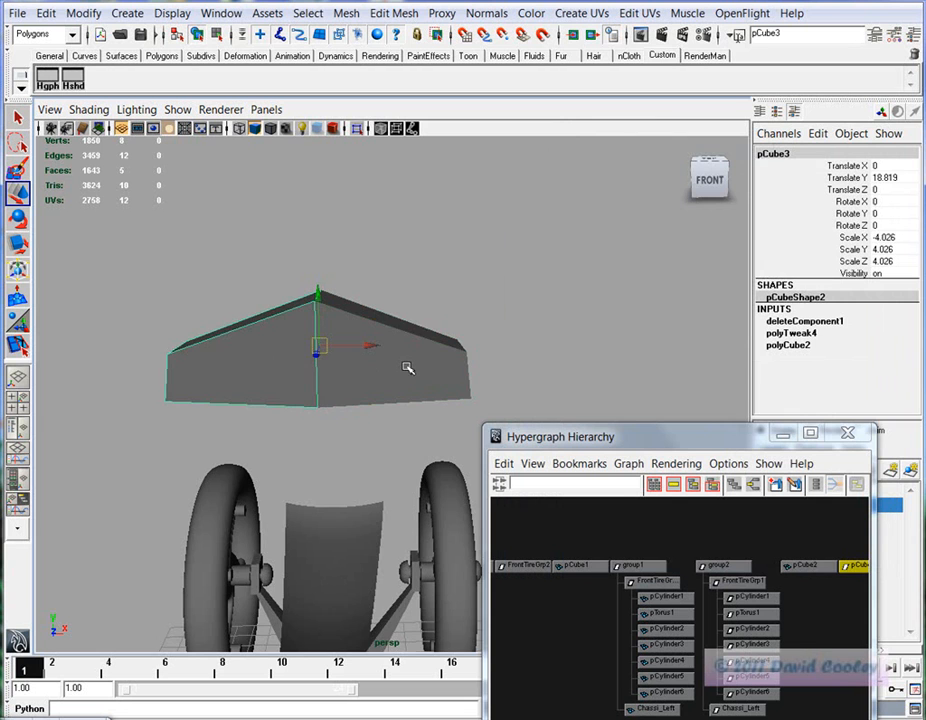
Lower the two top outer vertices on the original half of the mirrored pair to steepen the slope
left_click(407, 368)
right_click_drag(407, 368, 382, 366)
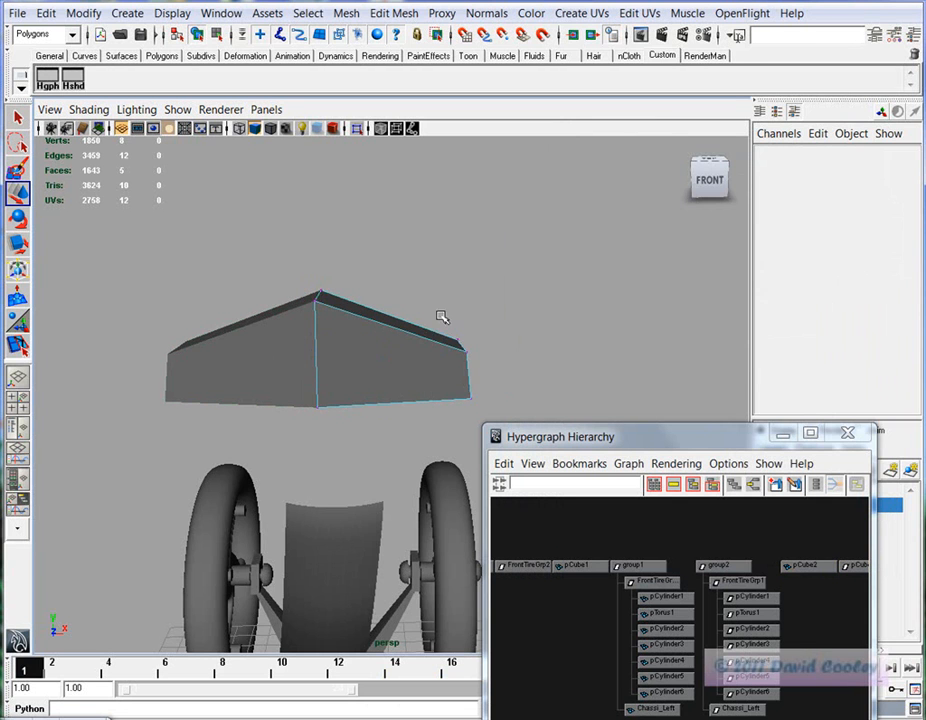
left_click_drag(446, 320, 481, 362)
mouse_move(460, 292)
left_mouse_down()
mouse_move(460, 212)
mouse_move(463, 315)
mouse_move(463, 160)
mouse_move(467, 312)
left_mouse_up()
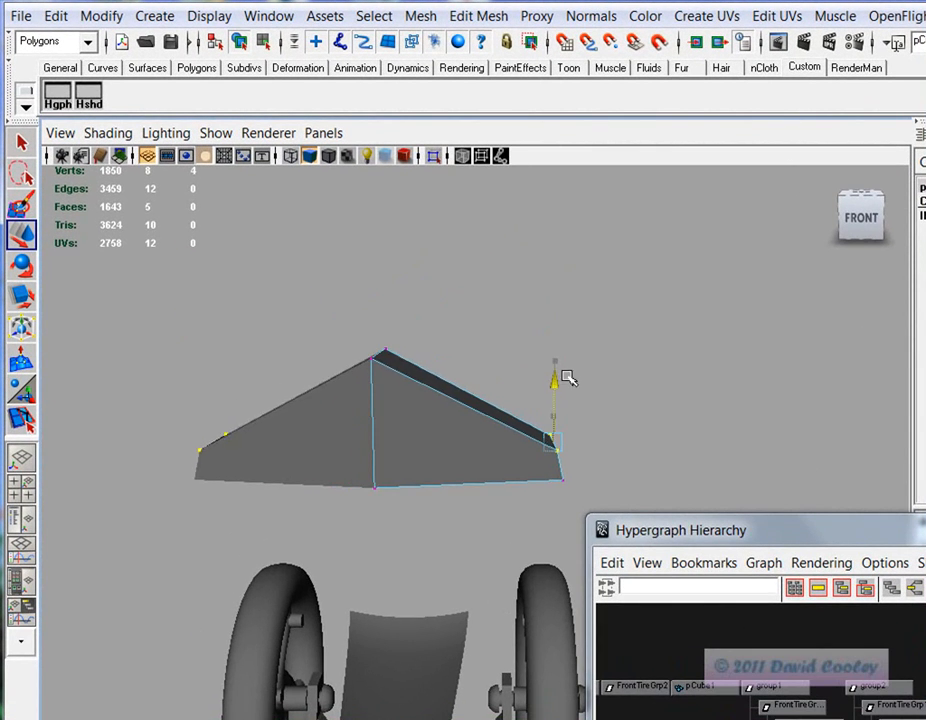
Select the original half's back face and extrude it outward
left_click_drag(567, 378, 347, 475, "alt")
right_click(376, 413)
left_click(381, 463)
left_click(410, 426)
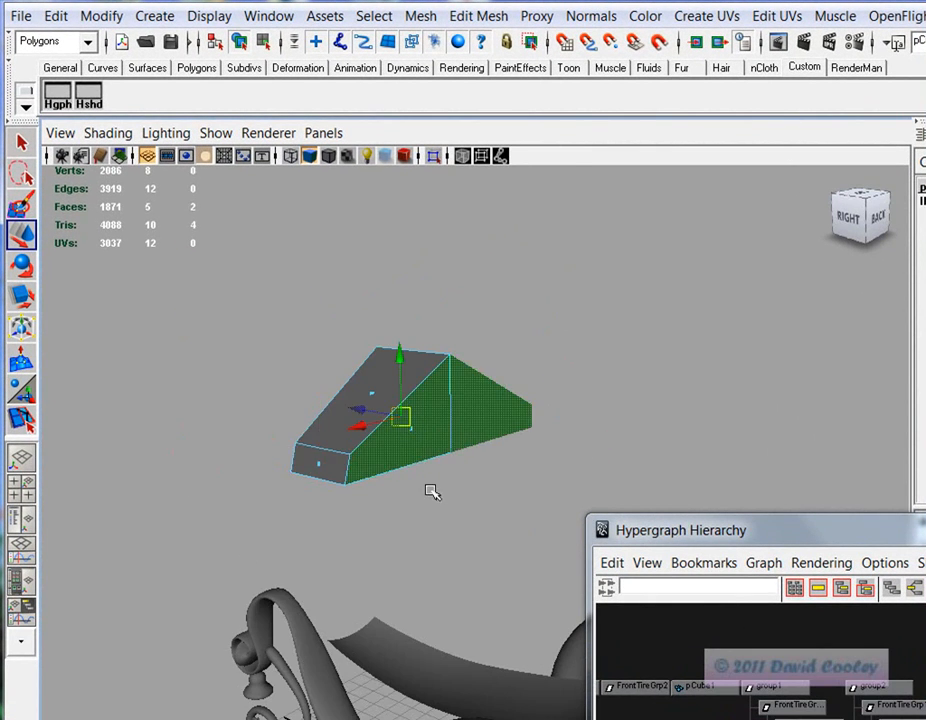
left_click(478, 16)
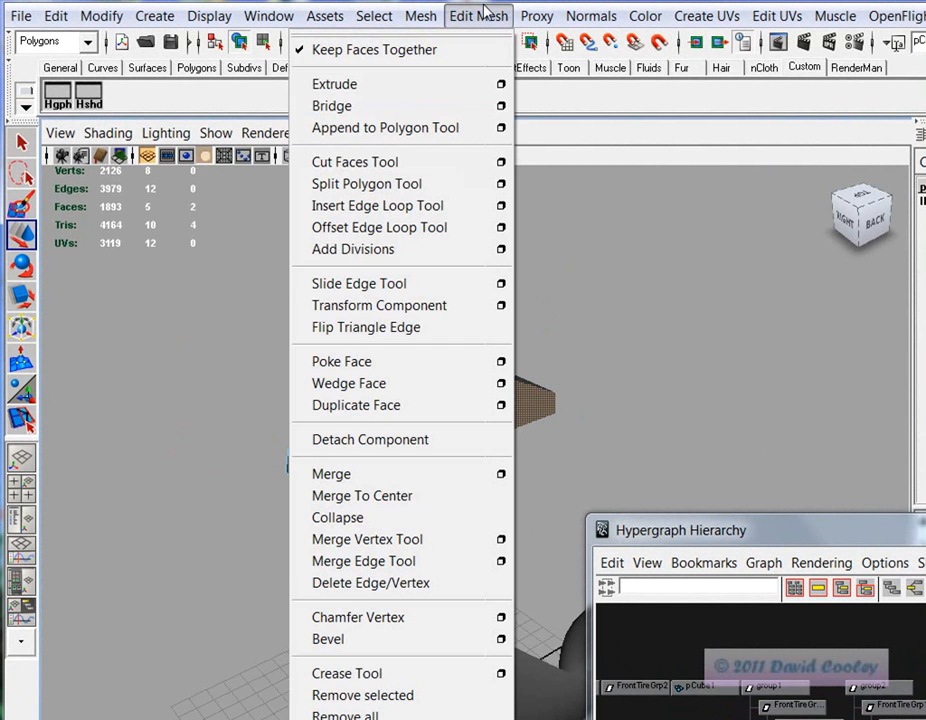
left_click(457, 85)
left_click_drag(388, 394, 502, 331, "alt")
middle_click_drag(502, 331, 420, 495, "alt")
right_click_drag(420, 495, 585, 482, "alt")
left_click_drag(548, 488, 538, 470, "alt")
Inspect the extruded faces where the two halves meet and minimize the Hypergraph Hierarchy window
left_click_drag(279, 437, 531, 471, "alt")
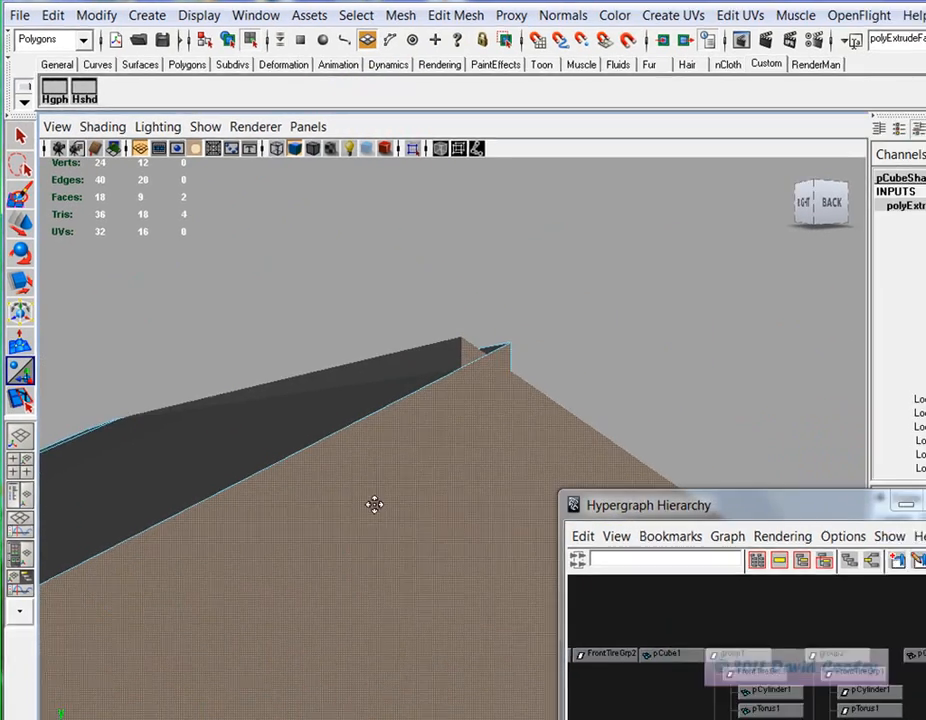
middle_click_drag(374, 505, 505, 415, "alt")
right_click_drag(505, 415, 290, 430, "alt")
left_click(906, 505)
left_click_drag(380, 470, 536, 503, "alt")
left_click_drag(463, 435, 475, 465, "alt")
Undo the back face extrusion and view the mirrored halves from above
key("ctrl+z")
key("ctrl+z")
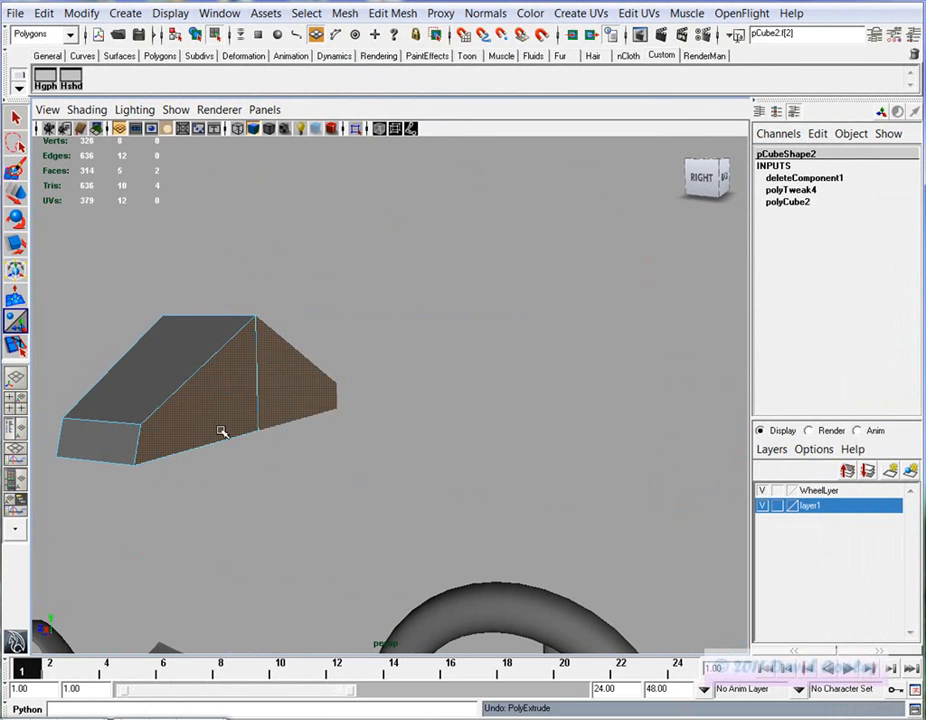
left_click_drag(251, 420, 411, 489, "alt")
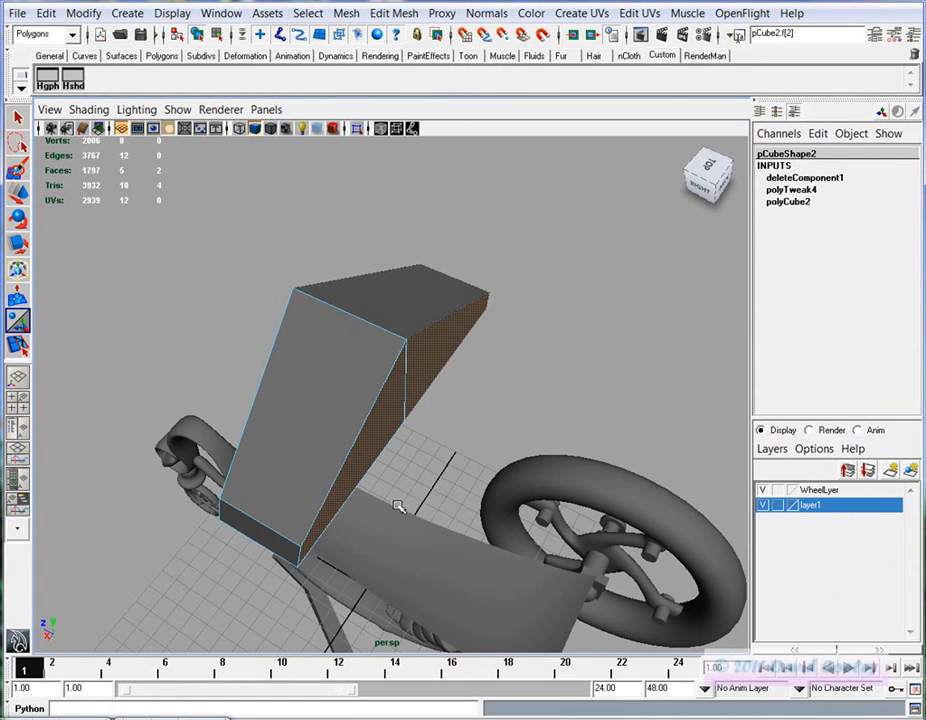
Sweep the original half's outer end face backward along Z and select the half's back face
key("ctrl+z")
left_click_drag(472, 435, 360, 433, "alt")
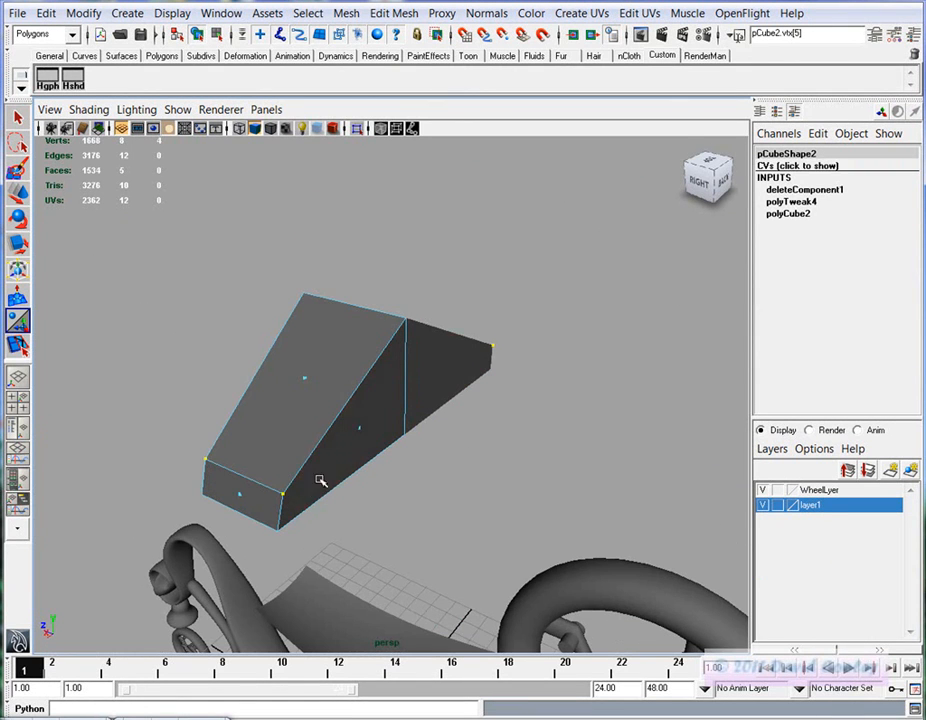
left_click_drag(268, 471, 280, 483)
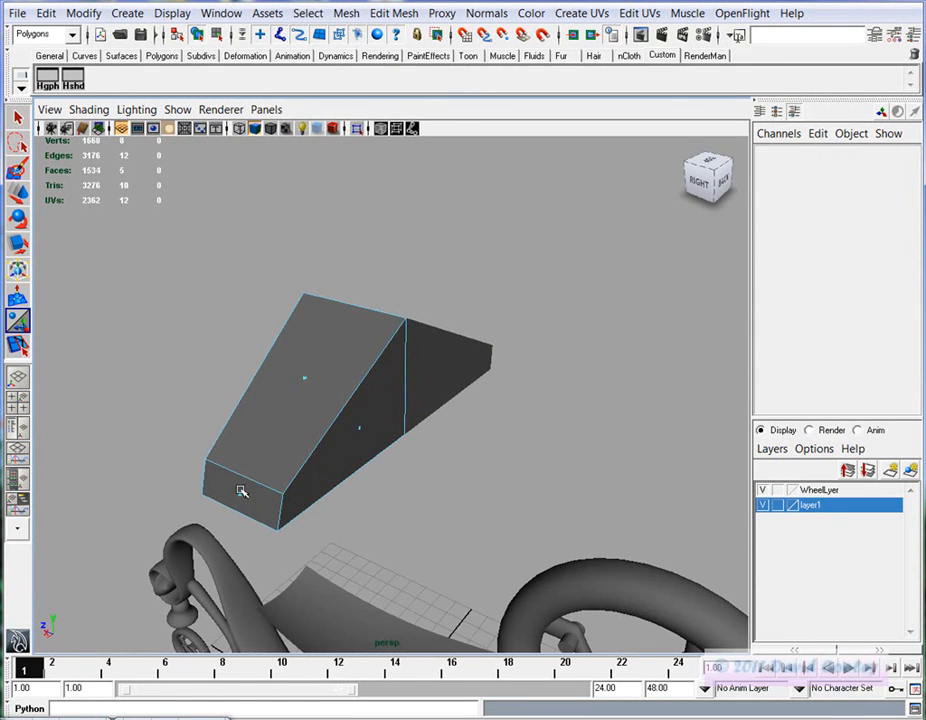
left_click(240, 497)
key("w")
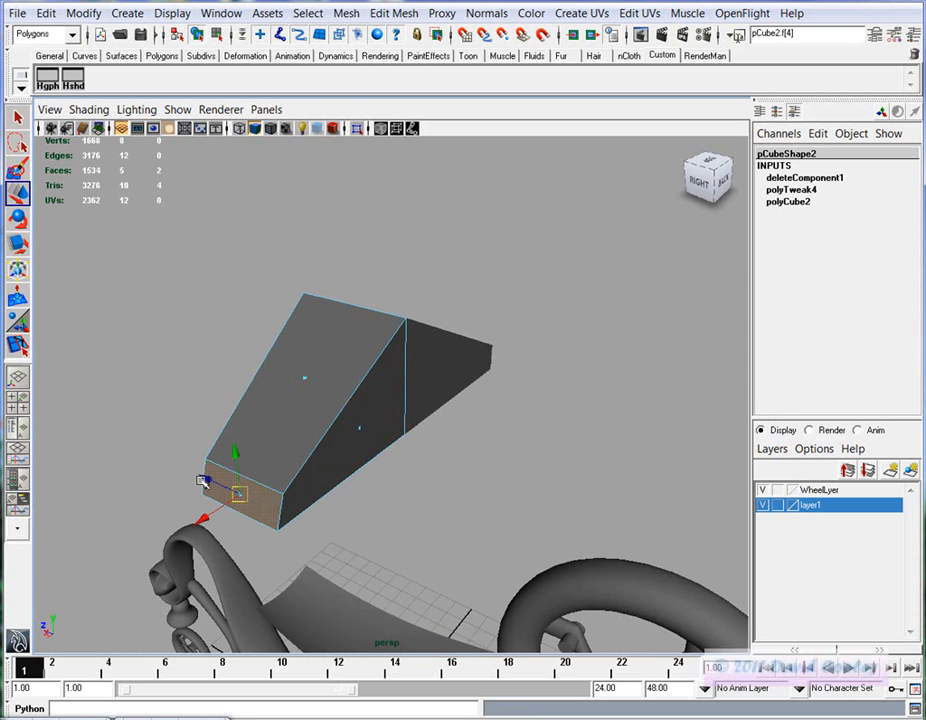
left_click_drag(203, 479, 245, 497)
left_click_drag(413, 446, 398, 474, "alt")
left_click(389, 472)
left_click_drag(489, 502, 324, 446, "alt")
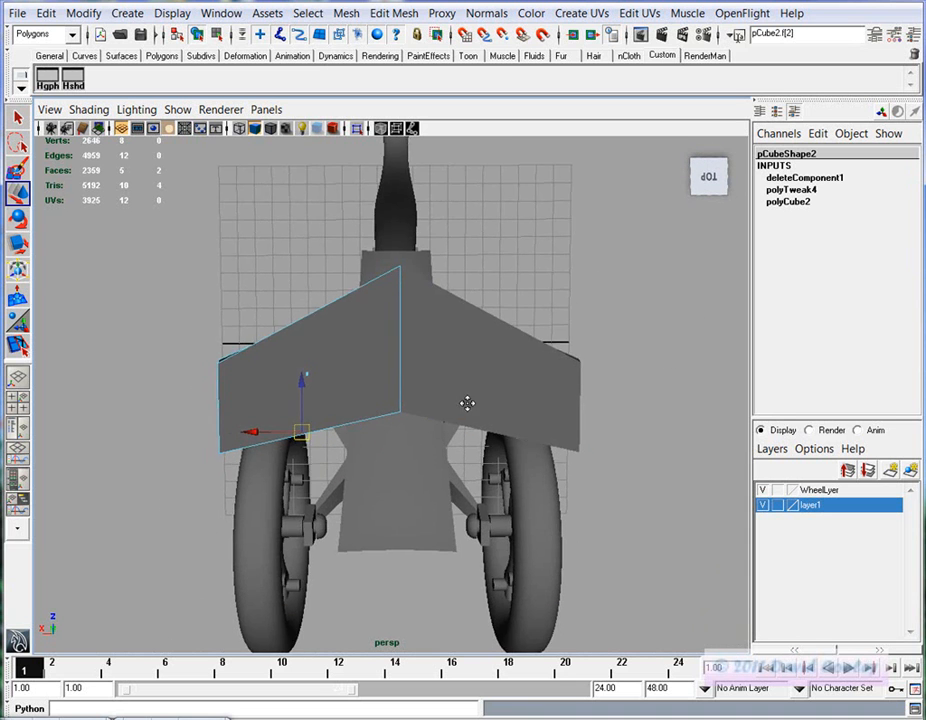
left_click_drag(466, 410, 508, 289, "alt")
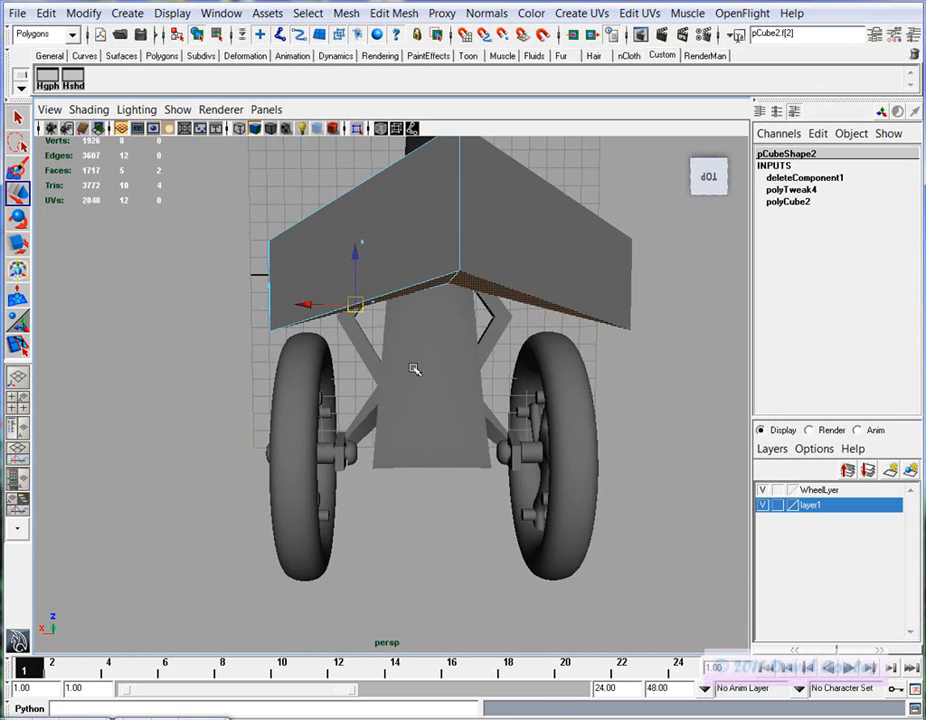
Try extruding the back face along its local Z by 6.696, and undo that extrusion
key("ctrl+e")
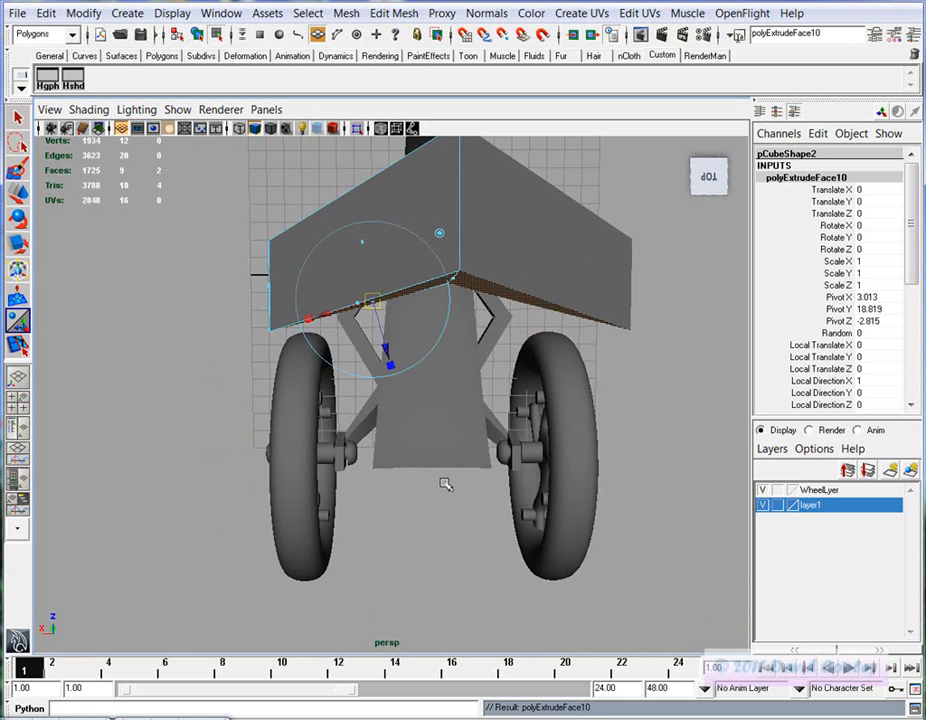
left_click_drag(411, 317, 558, 447, "alt")
left_click_drag(558, 447, 488, 558, "alt")
left_click_drag(475, 308, 535, 425, "alt")
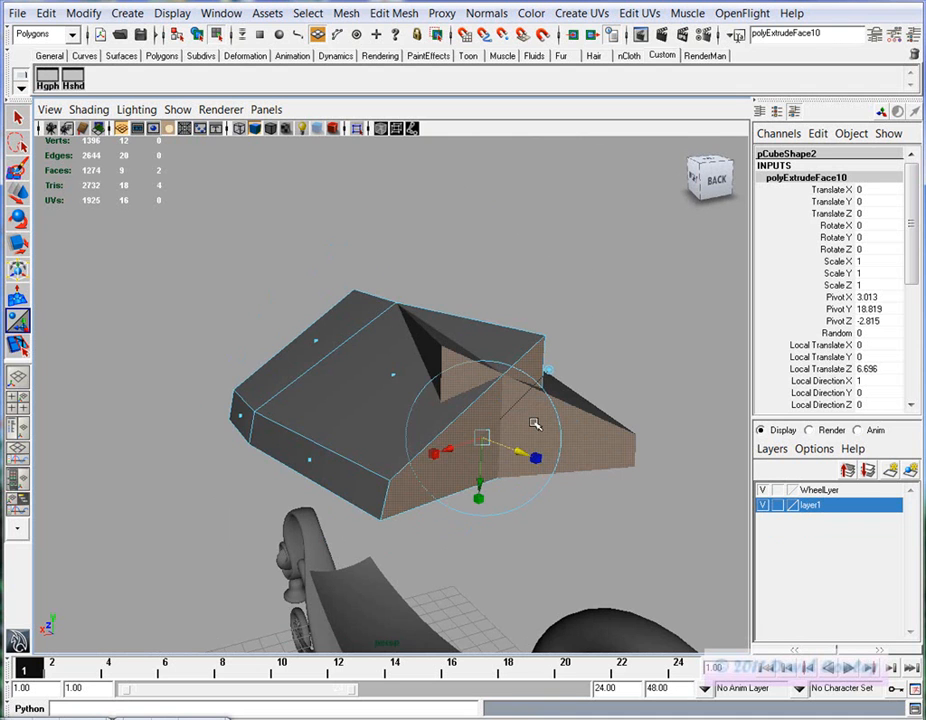
key("ctrl+z")
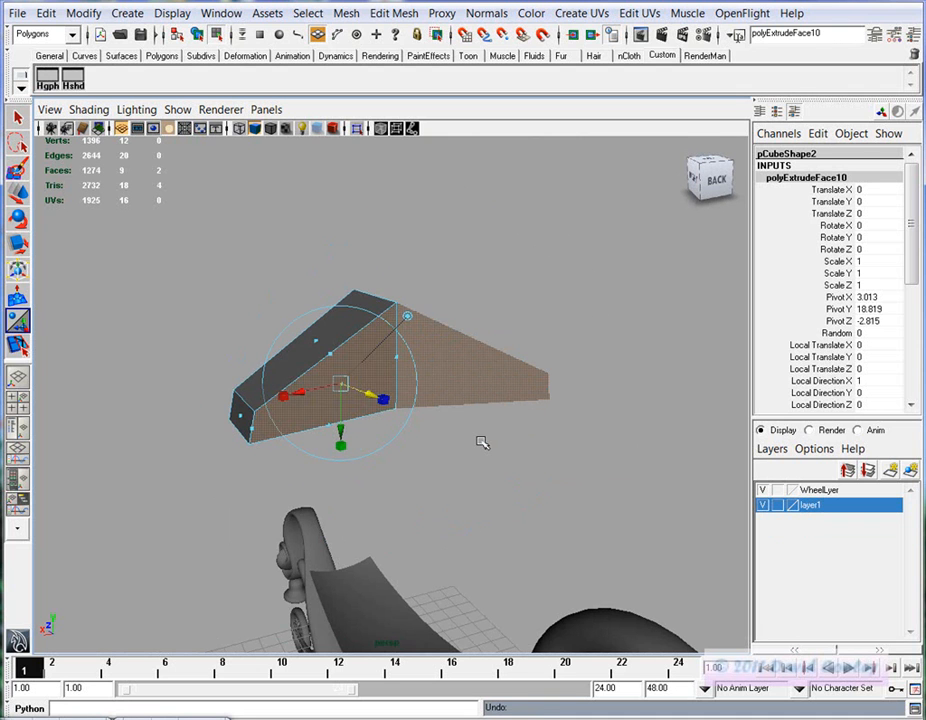
key("ctrl+z")
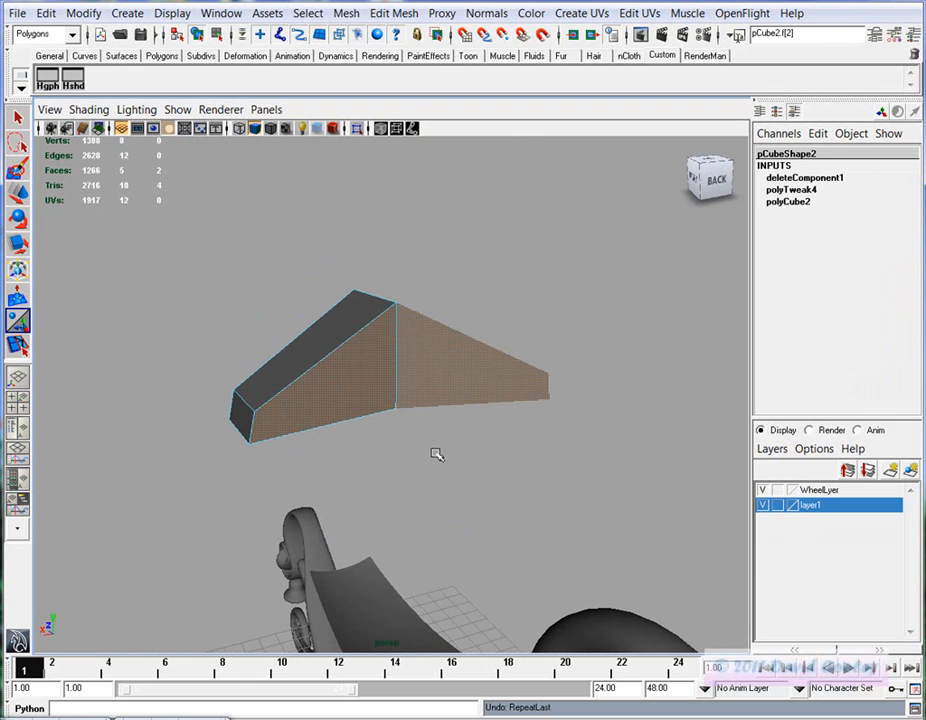
Extrude the original half's back face and pull it straight back along world Z
left_click(388, 15)
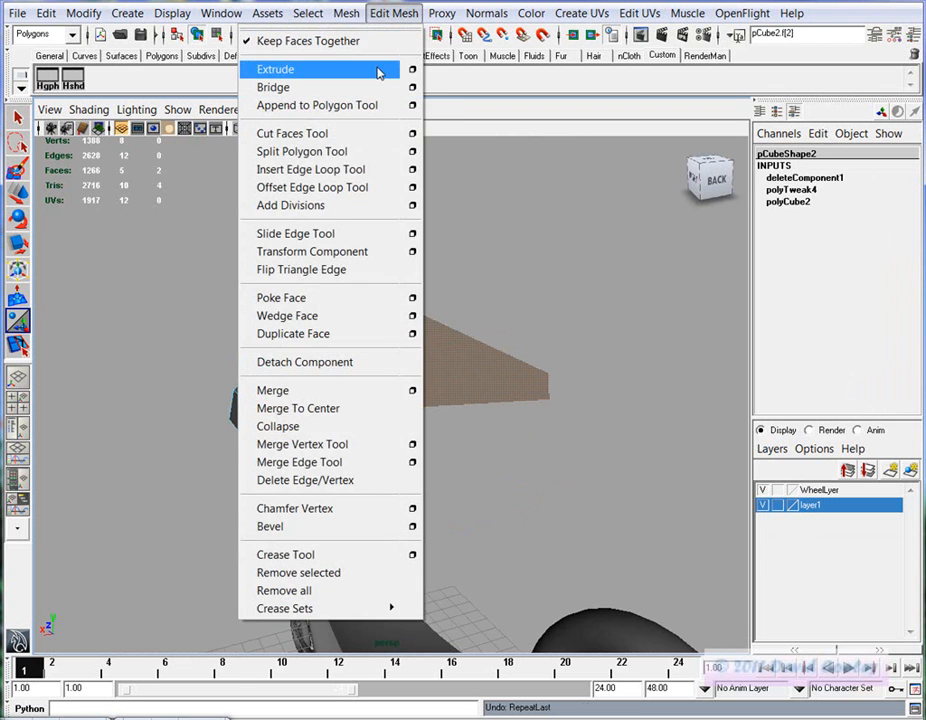
left_click(377, 69)
left_click_drag(345, 416, 388, 438, "alt")
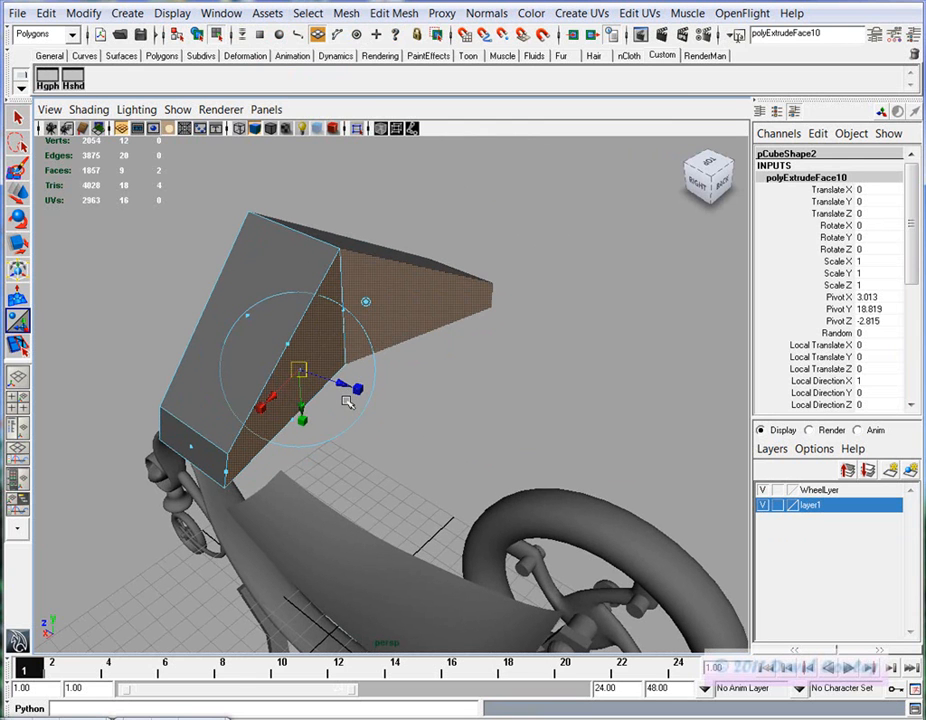
left_click_drag(347, 402, 423, 347, "alt")
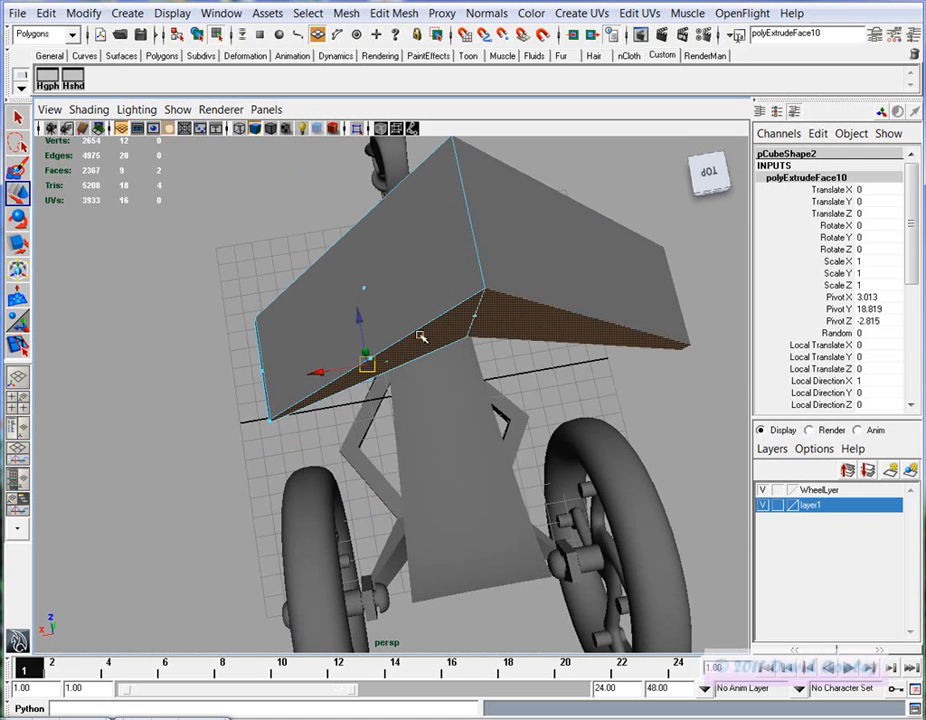
left_click_drag(509, 424, 402, 348, "alt")
left_click_drag(380, 308, 476, 373)
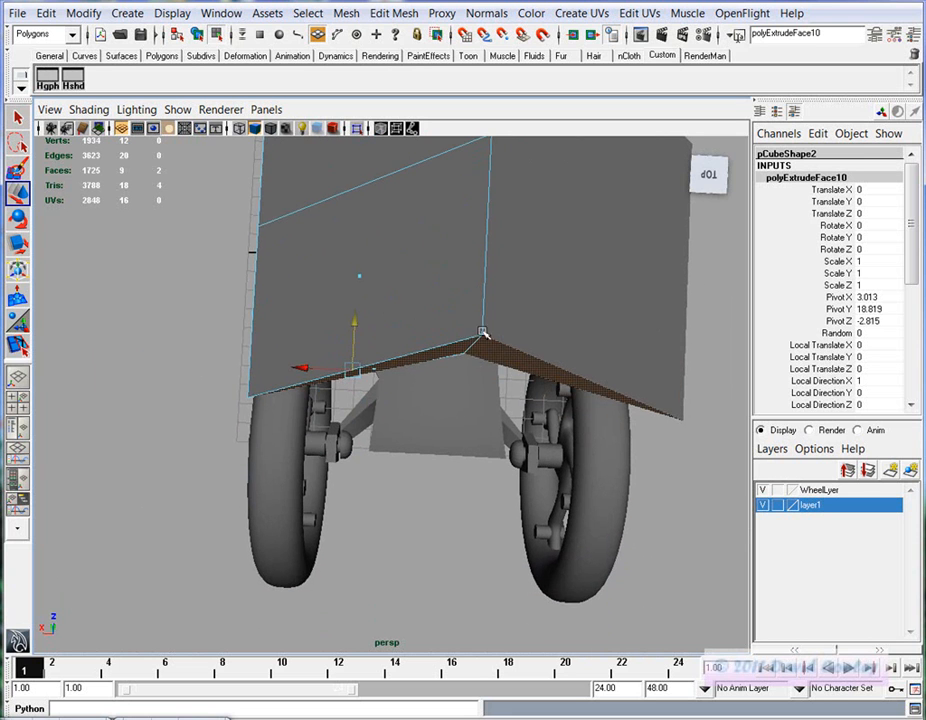
left_click_drag(451, 423, 430, 444, "alt")
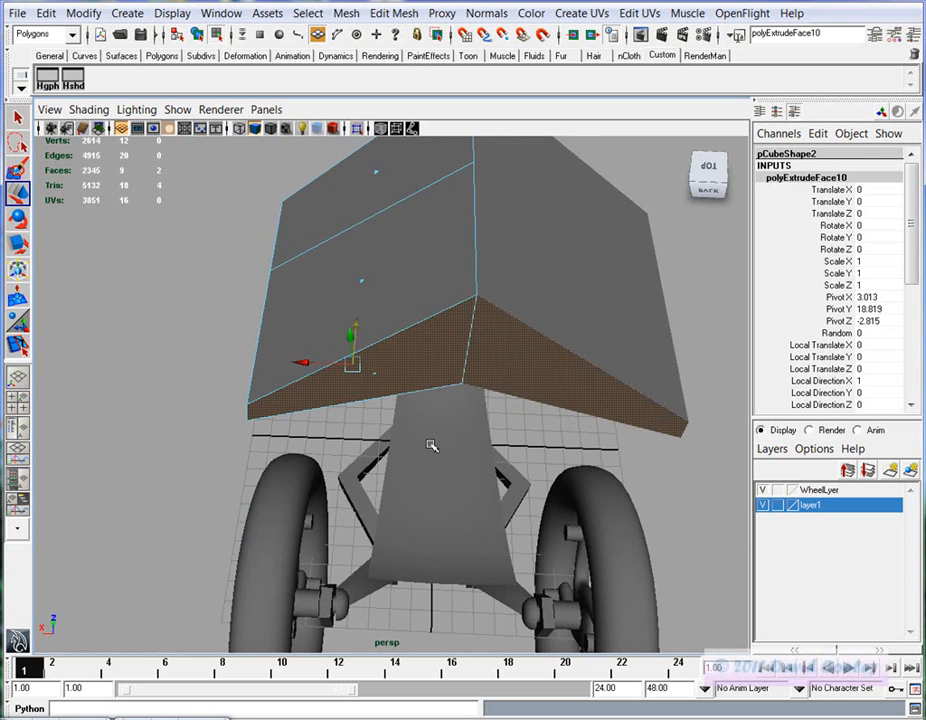
Extrude the back face two more times, pulling each new segment straight back along world Z
key("ctrl+e")
key("w")
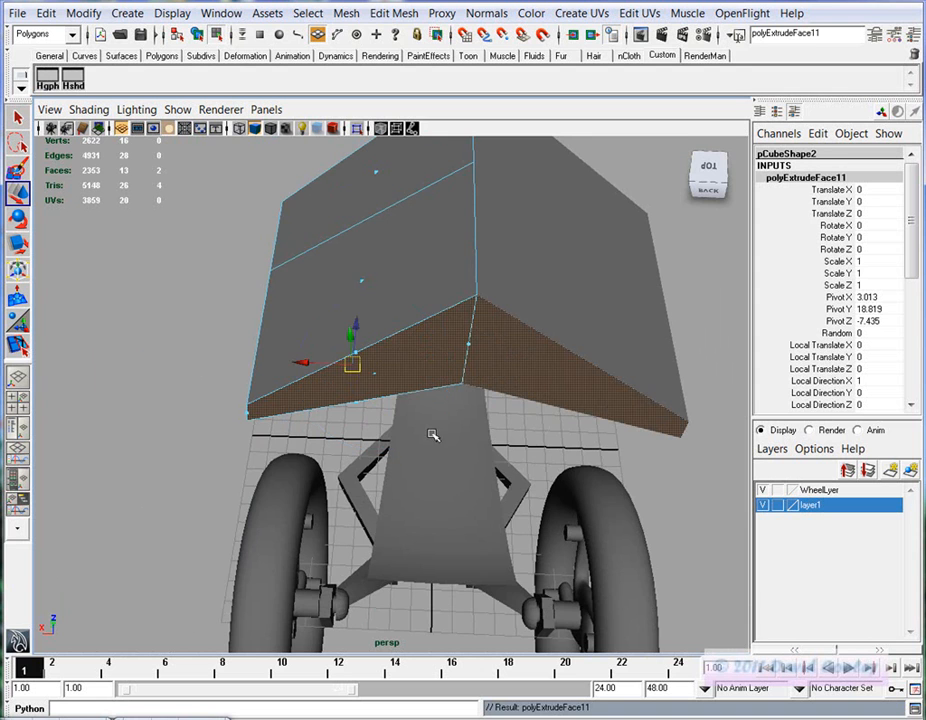
left_click_drag(430, 444, 432, 449, "alt")
left_click_drag(366, 326, 430, 419, "alt")
key("ctrl+e")
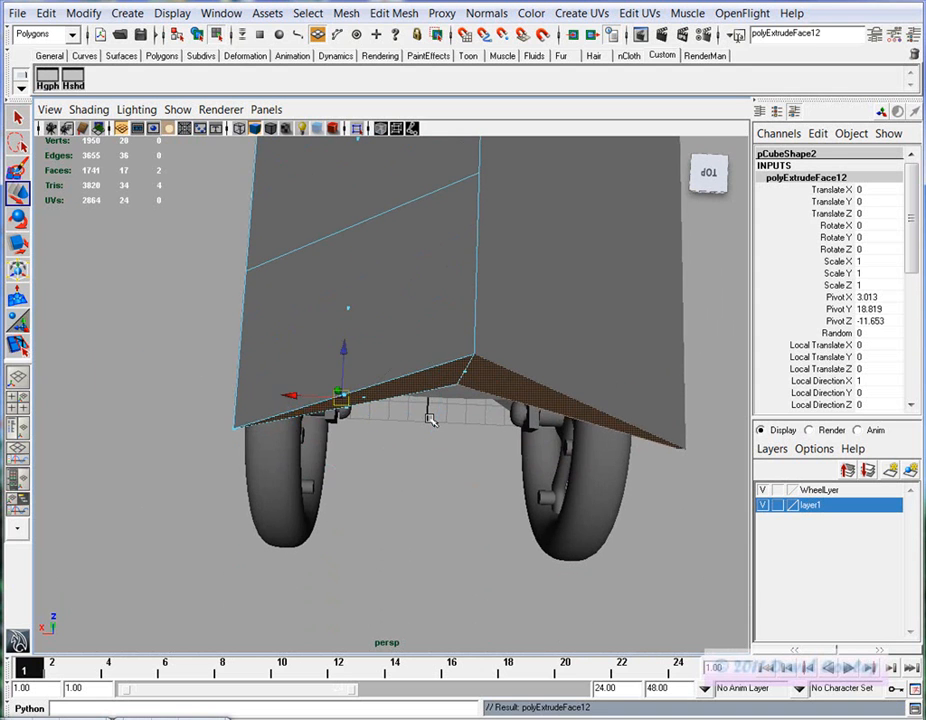
left_click_drag(347, 351, 337, 565)
left_click_drag(455, 546, 528, 465, "alt")
Select the pair of outer vertices just behind the front corner and move them inward along X
left_click(624, 528)
left_click_drag(477, 540, 422, 467, "alt")
right_click_drag(405, 405, 364, 410)
left_click_drag(348, 461, 312, 532)
right_click_drag(338, 510, 298, 520, "alt")
left_click_drag(298, 520, 291, 528, "alt")
left_click_drag(257, 423, 317, 430, "alt")
left_click_drag(294, 367, 309, 379)
left_click_drag(248, 353, 305, 354)
Lower the top centre vertex at the front of the original half along Y
left_click_drag(426, 469, 380, 470, "alt")
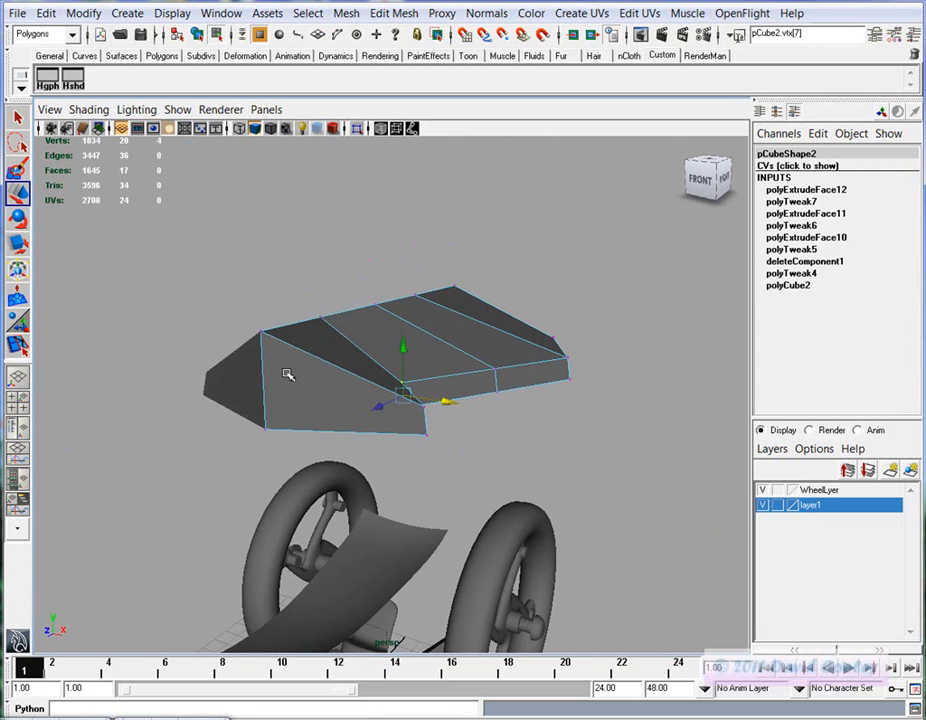
left_click(261, 331)
left_click_drag(278, 336, 239, 309, "alt")
left_click_drag(459, 407, 300, 331, "alt")
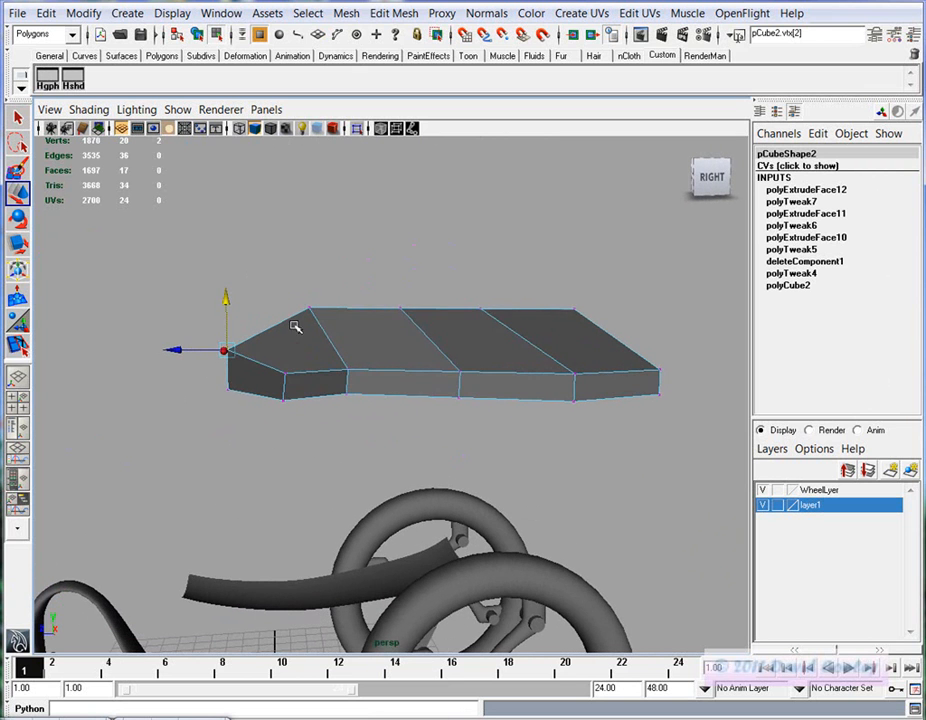
left_click_drag(454, 349, 453, 426, "alt")
left_click(477, 423)
Select the third side face from the front and extrude it outward into a wing
left_click_drag(314, 443, 342, 470, "alt")
left_click_drag(423, 428, 475, 436, "alt")
right_click_drag(475, 405, 478, 453)
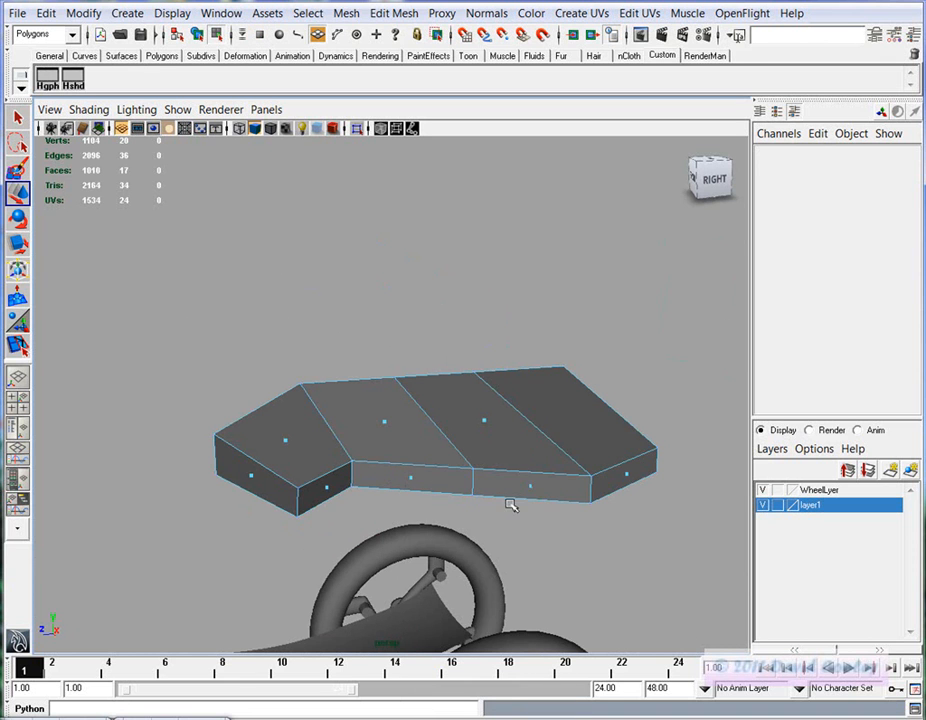
left_click(531, 490)
left_click_drag(496, 533, 519, 456, "alt")
key("g")
left_click(423, 387)
left_click(332, 447)
left_click_drag(265, 459, 475, 477, "alt")
left_click(555, 497)
left_click(587, 399)
Select the three interior faces along the centre seam, working from inside the mirrored shape
left_click_drag(378, 459, 550, 511, "alt")
right_click_drag(550, 511, 430, 500, "alt")
middle_click_drag(264, 497, 215, 478, "alt")
right_click_drag(215, 478, 393, 480, "alt")
middle_click_drag(393, 480, 329, 502, "alt")
mouse_move(329, 502)
left_mouse_down("alt")
mouse_move(268, 541)
mouse_move(152, 546)
left_mouse_up("alt")
middle_click_drag(152, 546, 370, 550, "alt")
middle_click_drag(175, 560, 305, 530, "alt")
right_click_drag(305, 530, 385, 505, "alt")
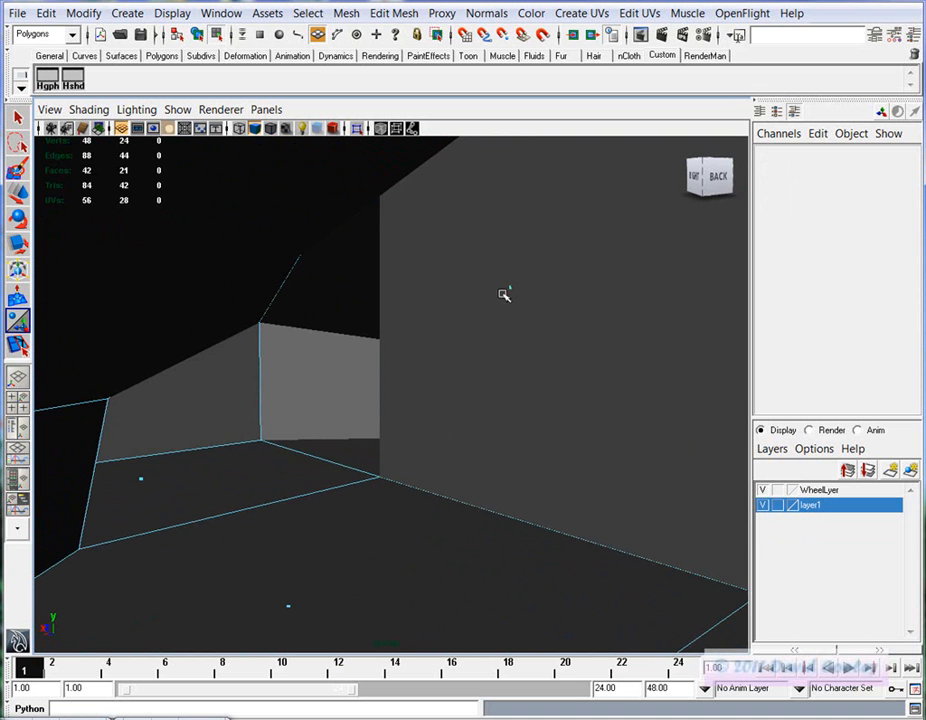
left_click(511, 289)
left_click_drag(562, 519, 347, 527, "alt")
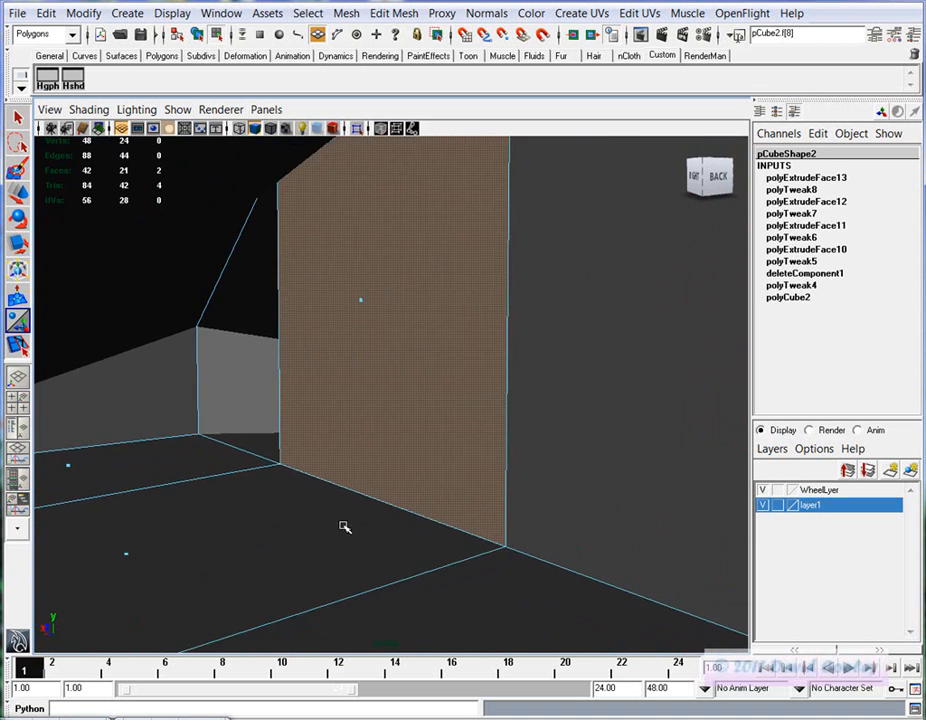
right_click_drag(347, 527, 393, 526, "alt")
middle_click_drag(393, 526, 150, 528, "alt")
left_click_drag(150, 528, 443, 373, "alt")
left_click(421, 335)
left_click(547, 386)
Turn on the smooth mesh preview and examine the centre seam from the front, top and back
mouse_move(612, 457)
left_mouse_down("alt")
mouse_move(515, 444)
mouse_move(368, 446)
mouse_move(222, 415)
mouse_move(505, 441)
mouse_move(438, 430)
mouse_move(465, 430)
mouse_move(429, 498)
left_mouse_up("alt")
key("4")
key("5")
mouse_move(386, 451)
left_mouse_down("alt")
mouse_move(327, 438)
mouse_move(392, 465)
left_mouse_up("alt")
left_click_drag(276, 492, 314, 481, "alt")
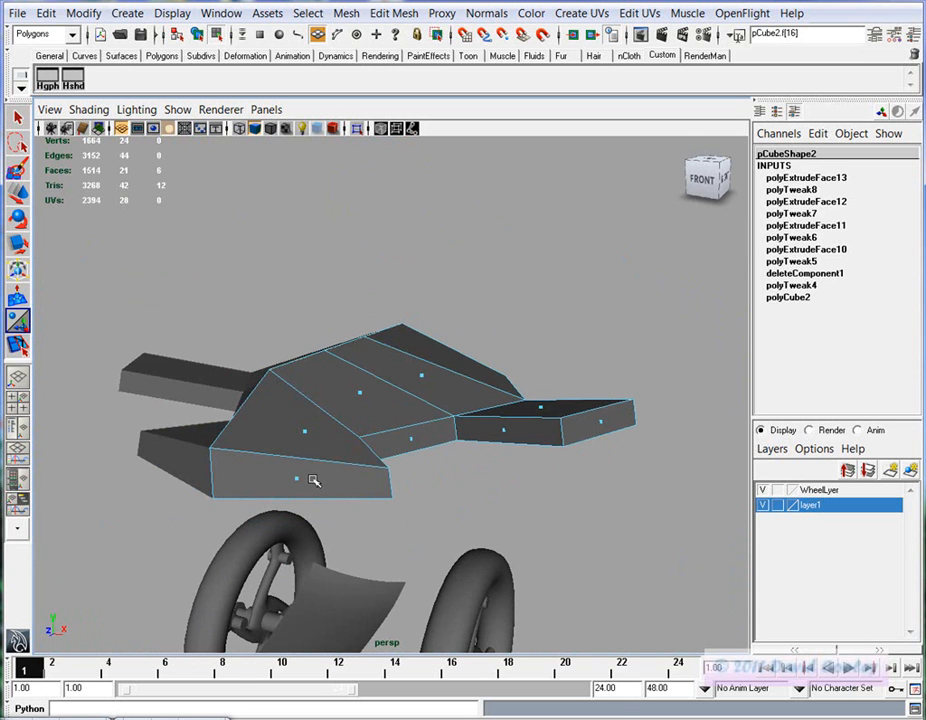
key("3")
mouse_move(313, 481)
left_mouse_down("alt")
mouse_move(384, 459)
mouse_move(406, 497)
mouse_move(384, 479)
left_mouse_up("alt")
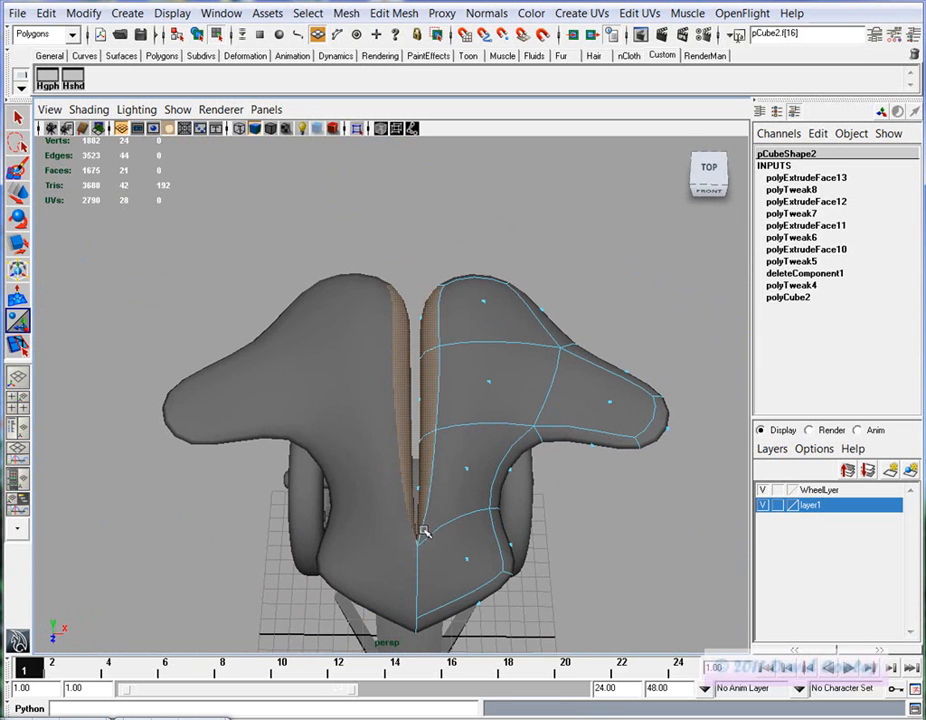
mouse_move(415, 352)
left_mouse_down("alt")
mouse_move(390, 440)
mouse_move(335, 490)
mouse_move(320, 418)
left_mouse_up("alt")
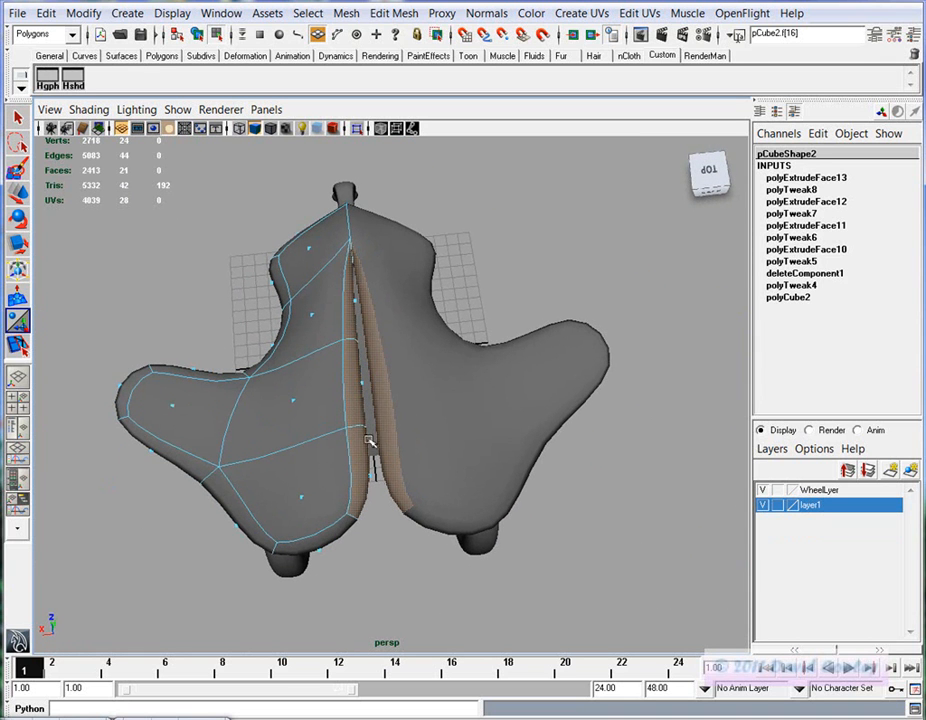
mouse_move(377, 484)
left_mouse_down("alt")
mouse_move(415, 508)
mouse_move(385, 500)
mouse_move(362, 508)
mouse_move(371, 531)
mouse_move(391, 530)
left_mouse_up("alt")
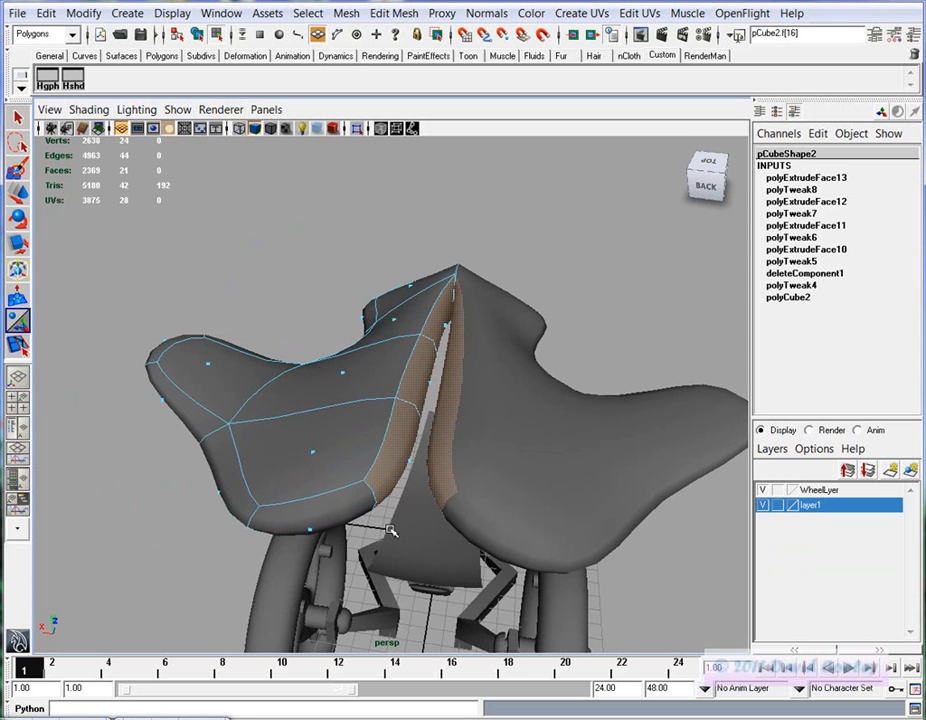
Check the selected seam faces in unsmoothed wireframe and restore the shaded smooth preview
key("4")
left_click_drag(470, 520, 444, 463, "alt")
key("1")
left_click_drag(408, 404, 517, 486, "alt")
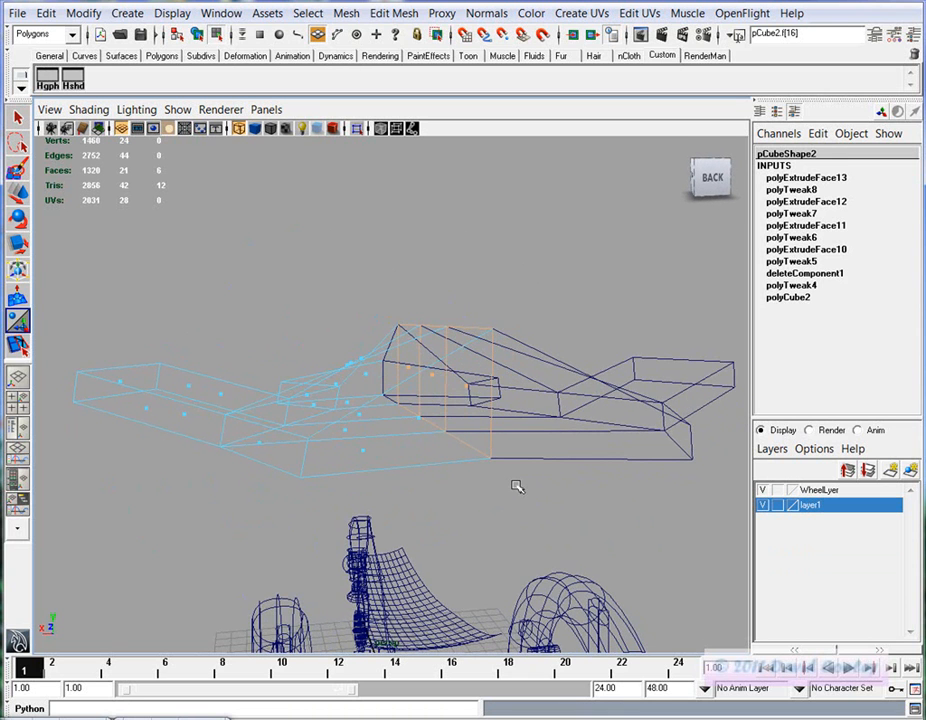
key("5")
key("3")
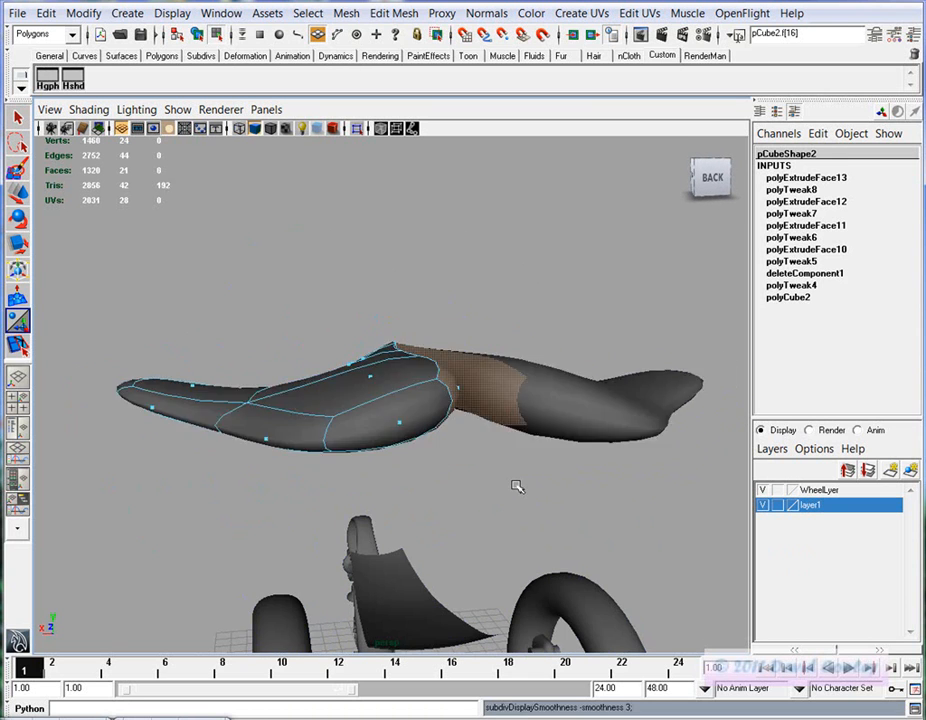
Delete the three selected interior faces along the centre seam
left_click_drag(515, 488, 412, 526, "alt")
right_click_drag(412, 526, 519, 529, "alt")
left_click_drag(519, 529, 447, 505, "alt")
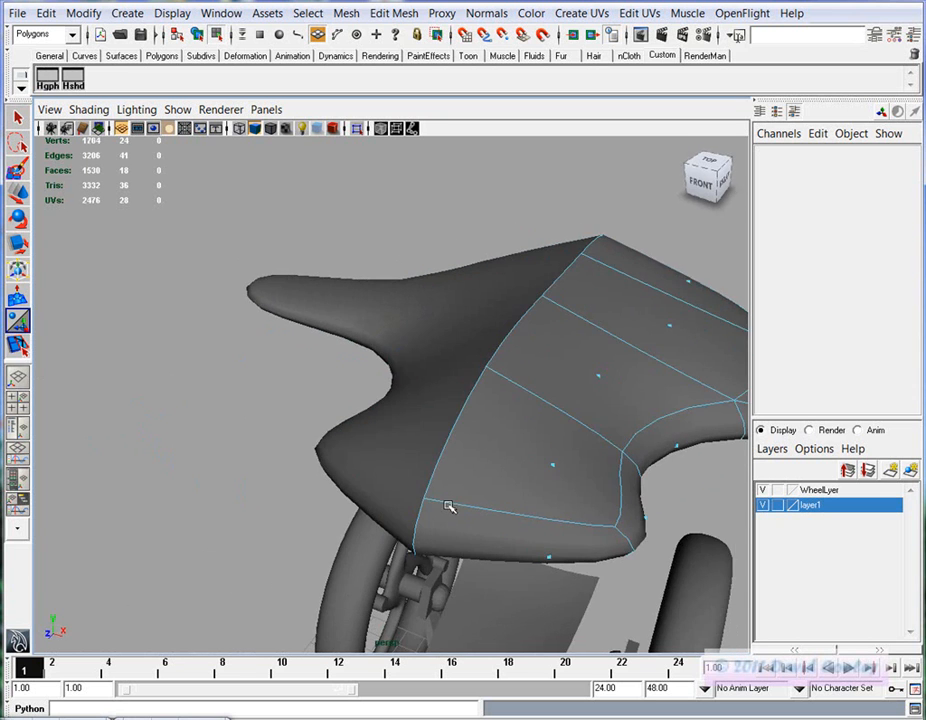
Select the sloped top face of the front segment on the original half and extrude it
right_click_drag(535, 522, 413, 471, "alt")
left_click_drag(413, 471, 361, 526, "alt")
middle_click_drag(266, 533, 291, 525, "alt")
right_click_drag(291, 525, 343, 500, "alt")
middle_click_drag(343, 500, 404, 518, "alt")
left_click_drag(404, 518, 418, 529, "alt")
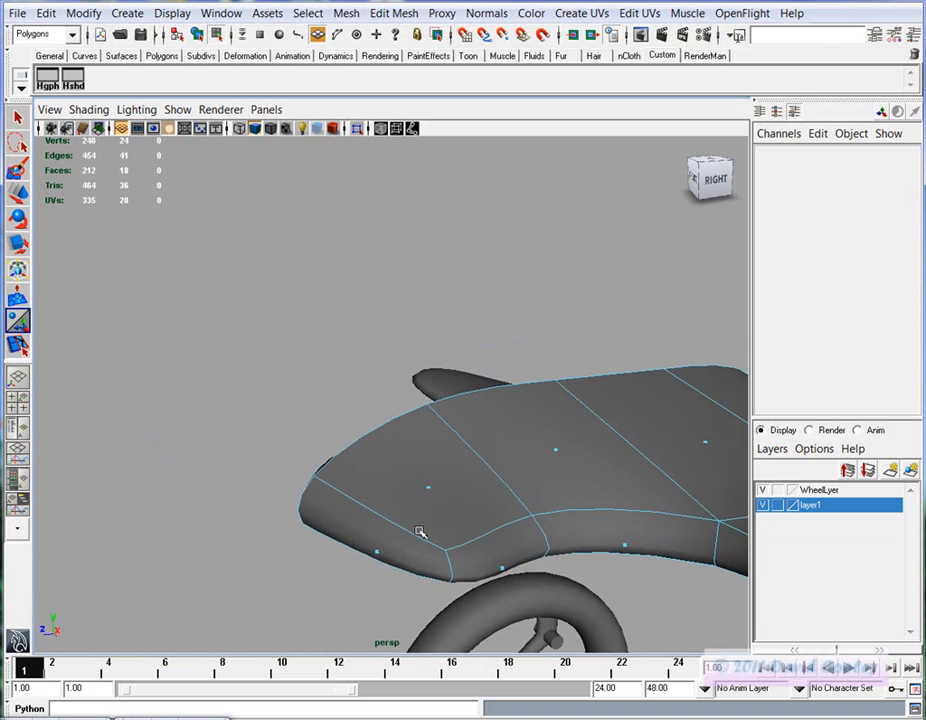
left_click(431, 490)
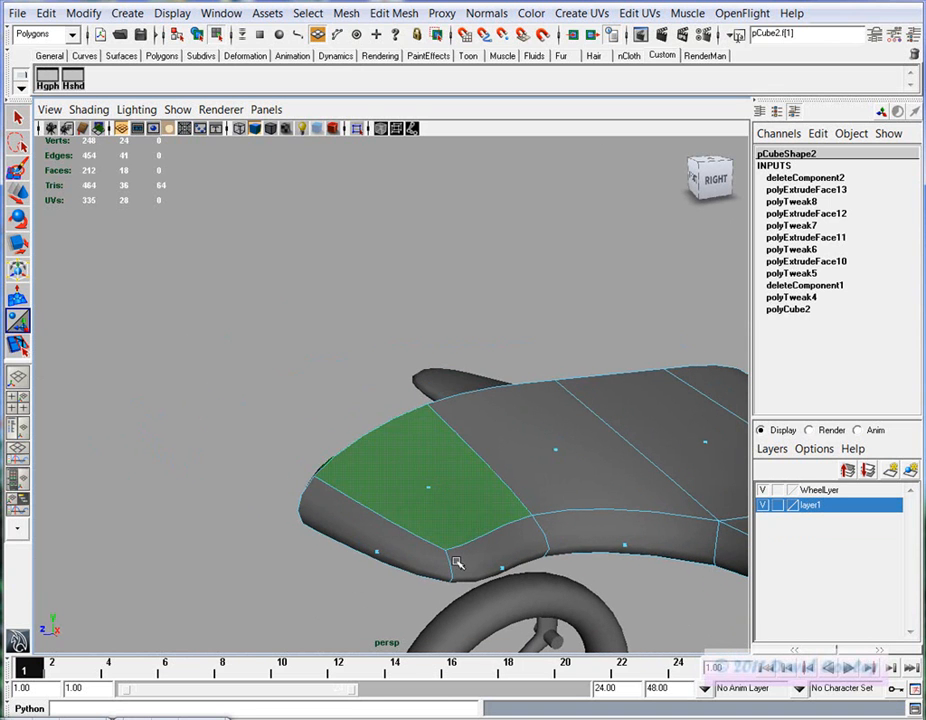
middle_click_drag(455, 562, 442, 540, "alt")
left_click(390, 14)
left_click(355, 70)
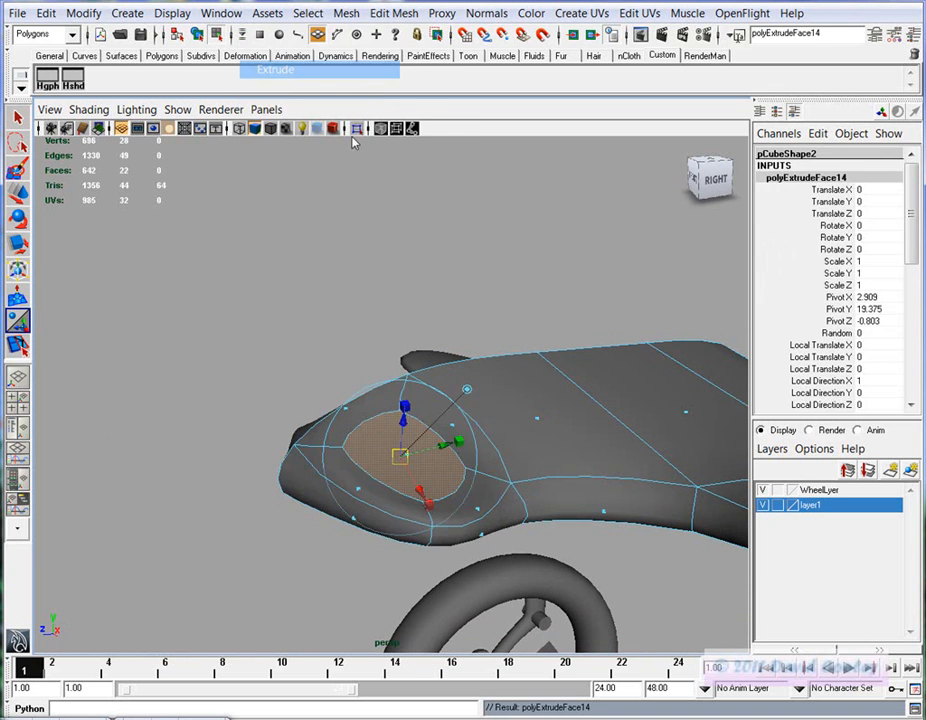
Move the extruded front face along Z, scale it down and shift it sideways along X
left_click_drag(470, 440, 409, 437, "alt")
key("w")
left_click_drag(313, 468, 635, 513)
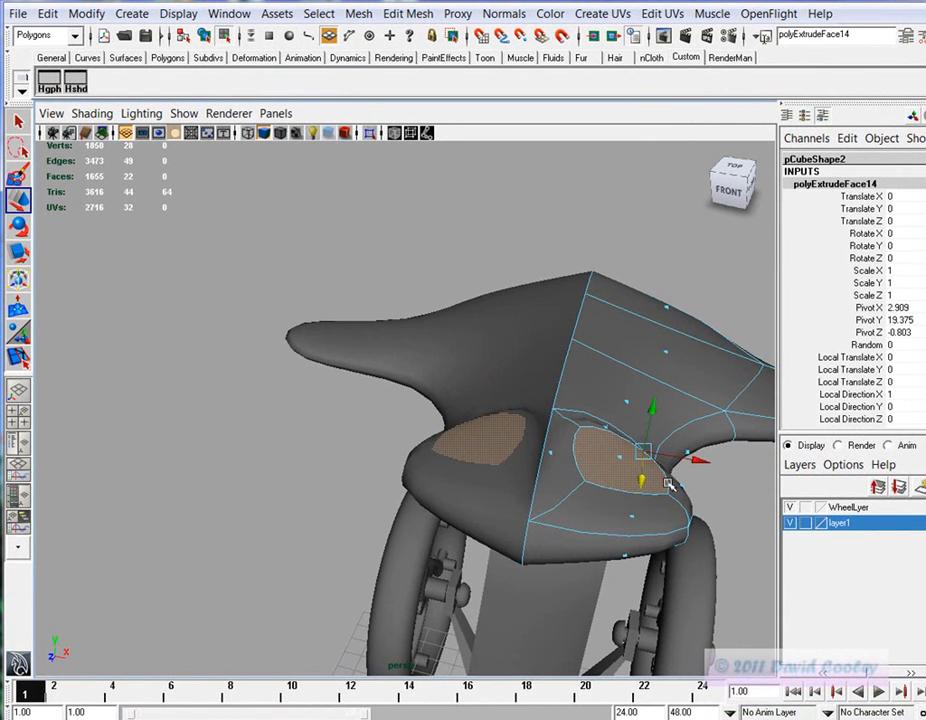
key("r")
left_click_drag(577, 442, 604, 447)
key("w")
left_click_drag(703, 462, 542, 564, "alt")
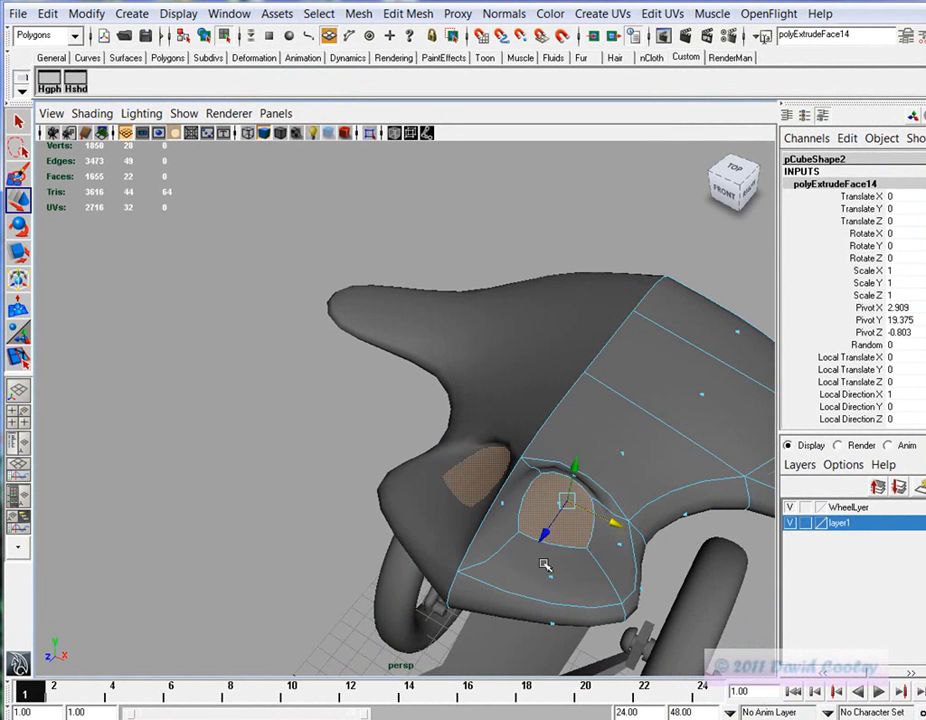
Undo the front face extrusion with its edits, deselect the face and view the smoothed shape from the front
key("ctrl+z")
key("ctrl+z")
key("ctrl+z")
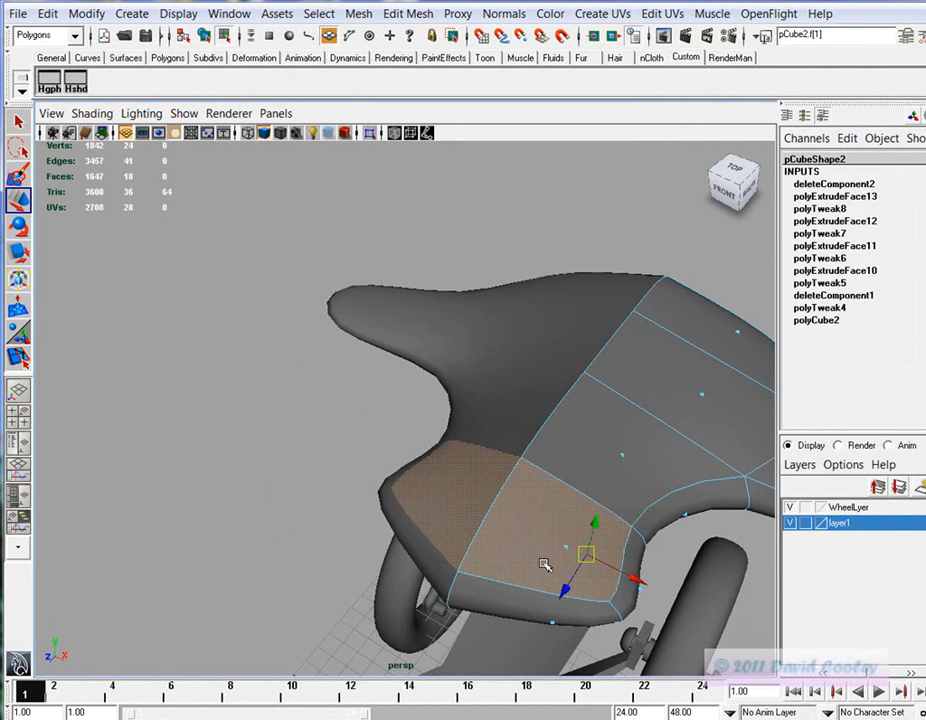
left_click(346, 539)
left_click_drag(562, 593, 518, 467, "alt")
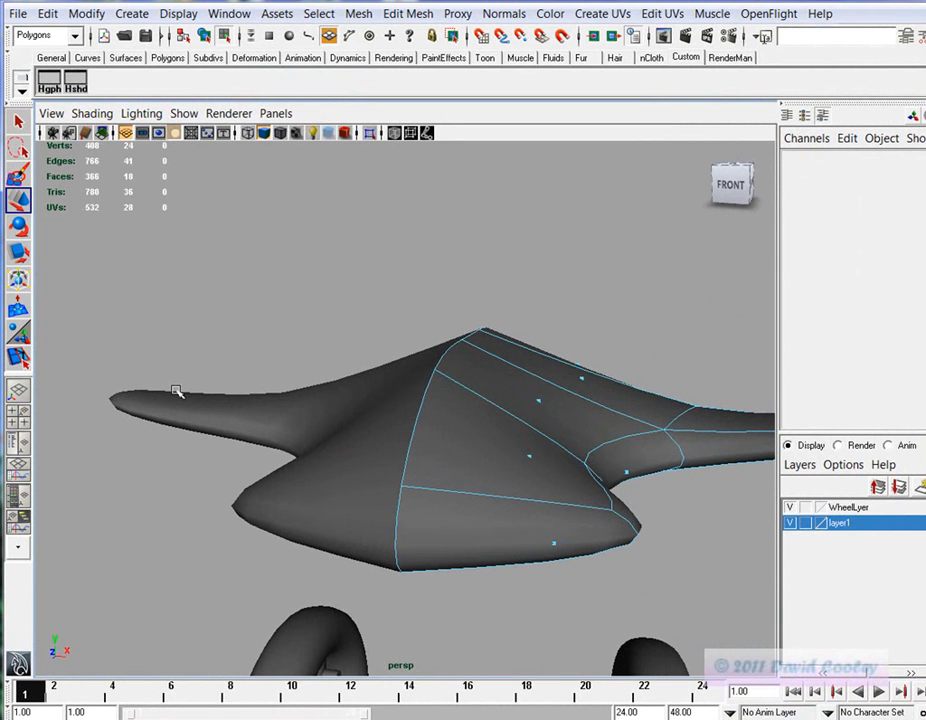
Insert one lengthwise edge loop through the original half and two crosswise edge loops across its sloped front top
key("1")
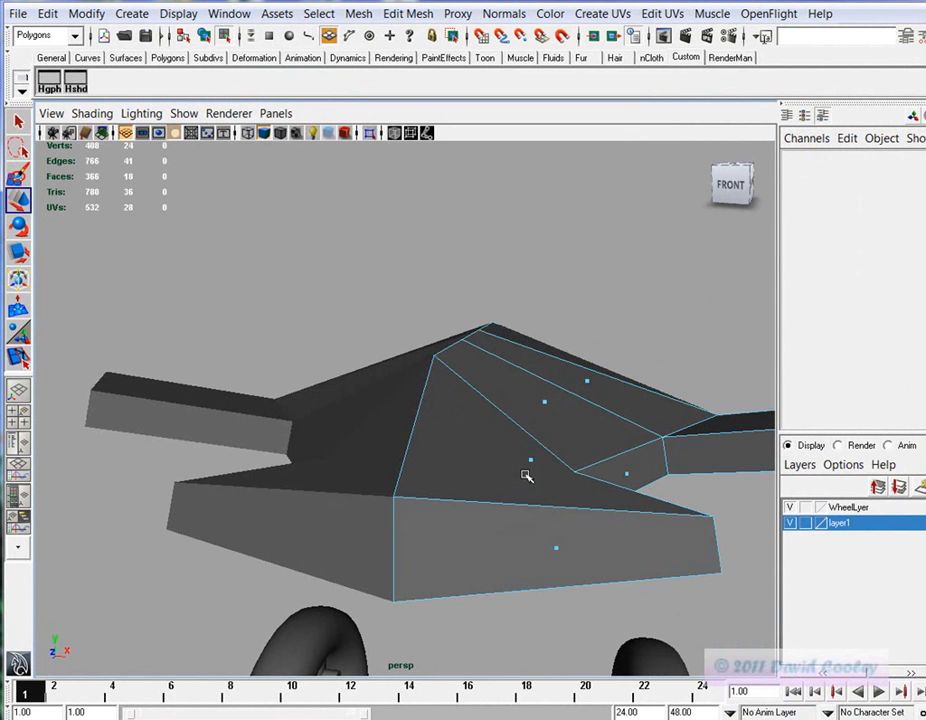
key("3")
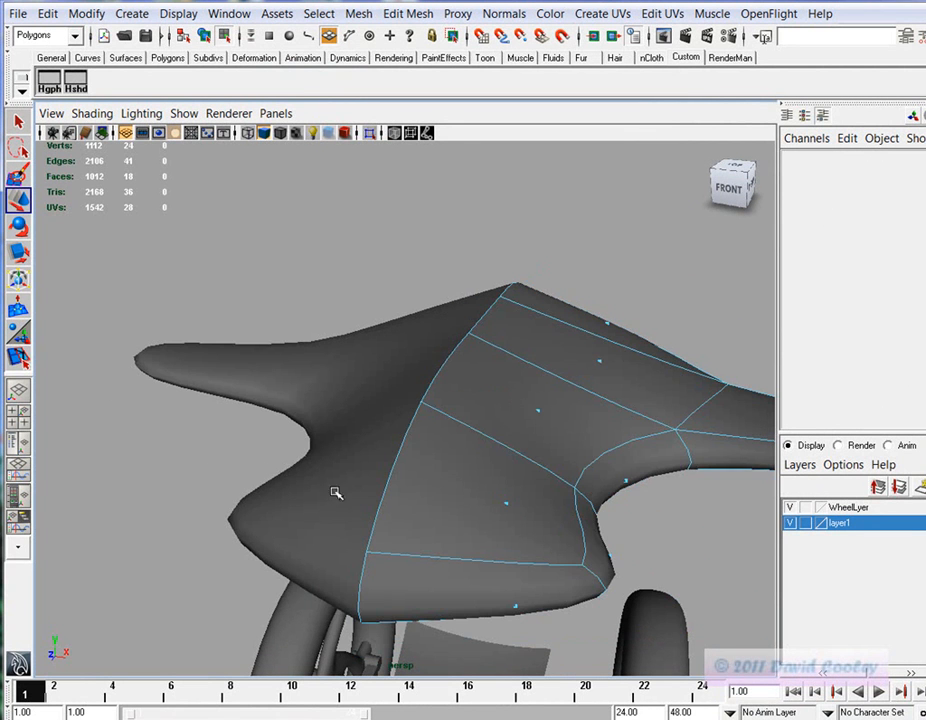
left_click(18, 357)
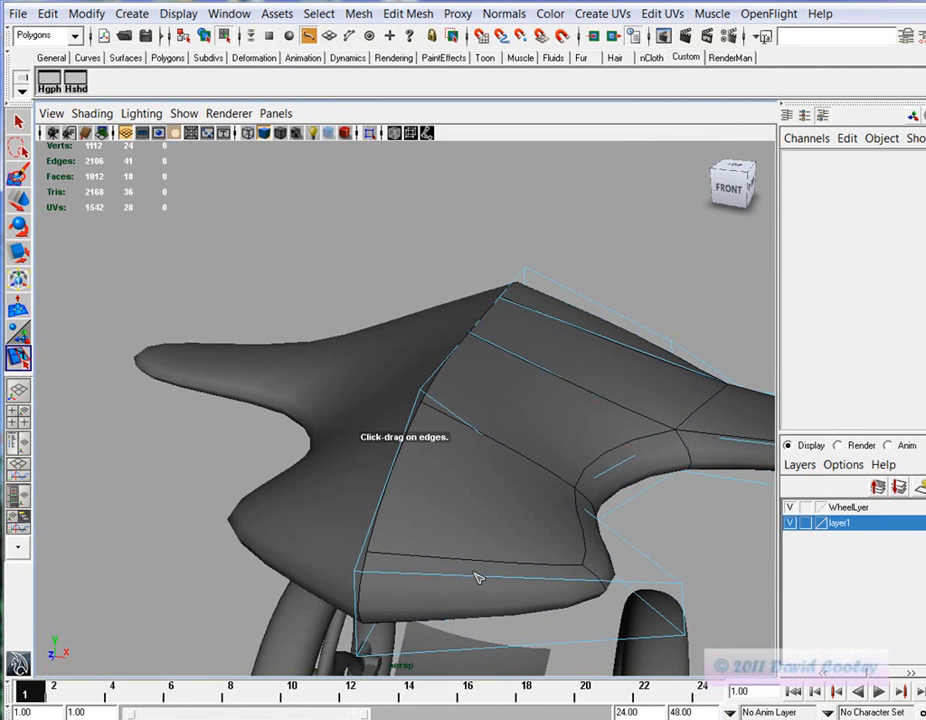
left_click_drag(474, 578, 345, 487)
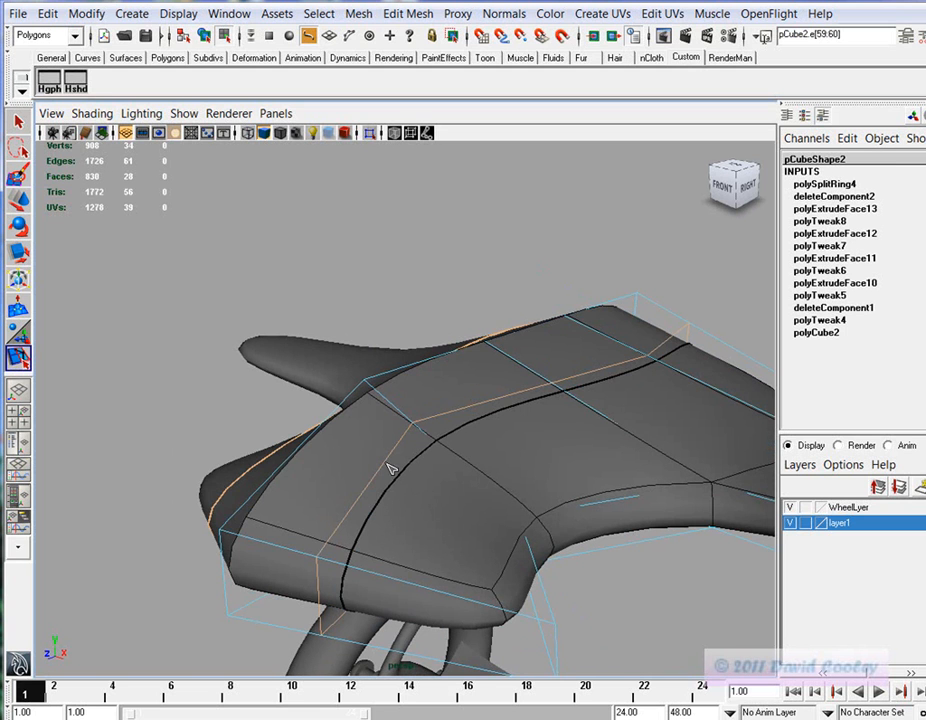
left_click(355, 522)
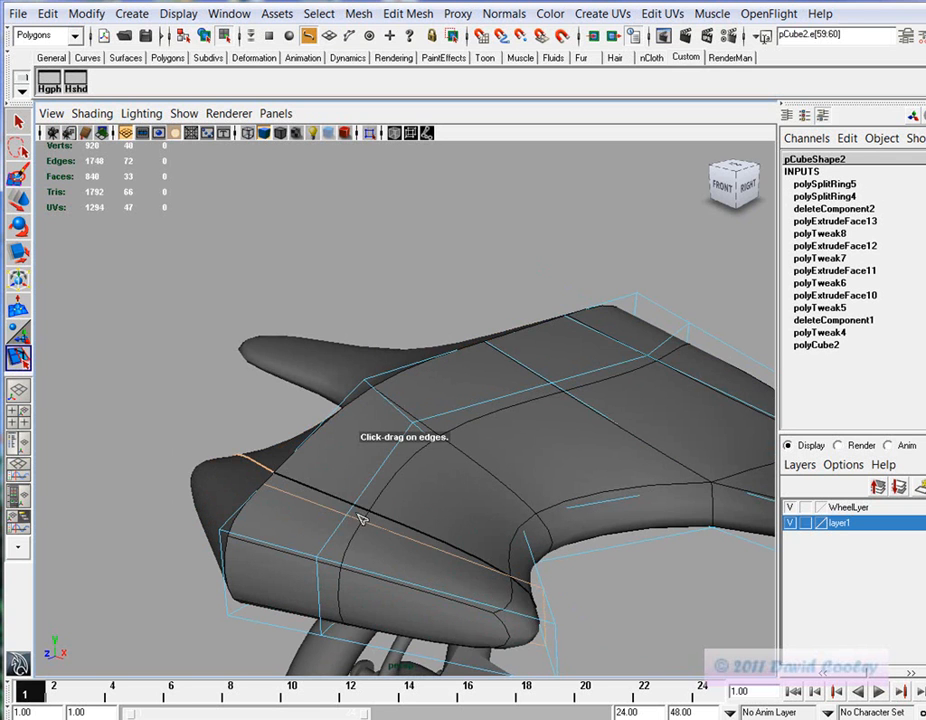
left_click(386, 469)
left_click_drag(413, 542, 462, 540, "alt")
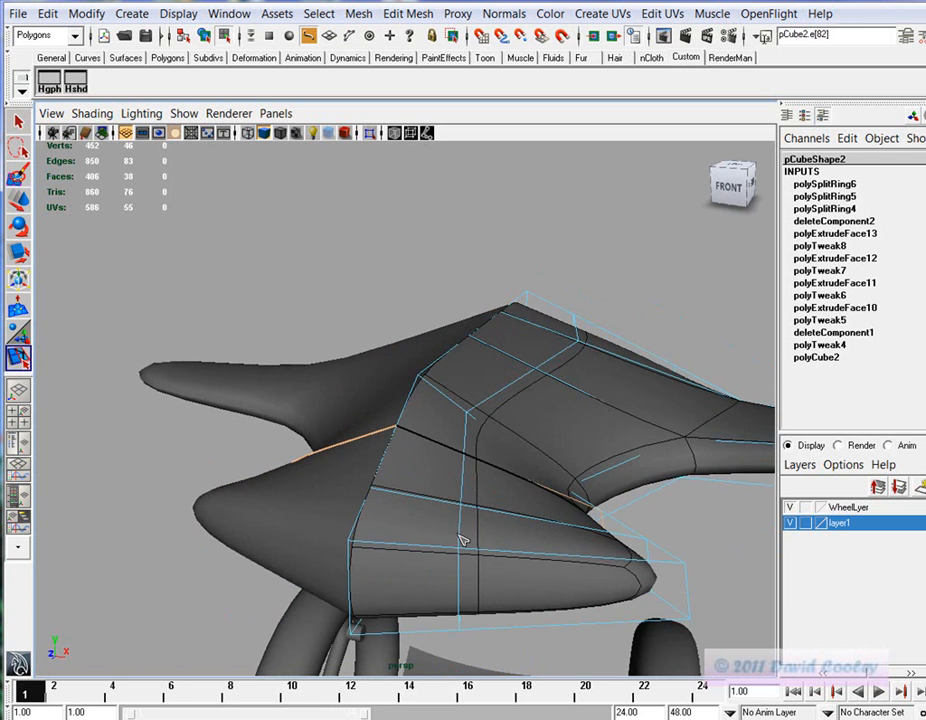
Select the whole lengthwise edge loop and move it vertically along Y to reshape the body's upper contour
key("w")
right_click_drag(469, 418, 474, 378)
double_click(477, 494)
left_click_drag(478, 496, 519, 515, "alt")
key("r")
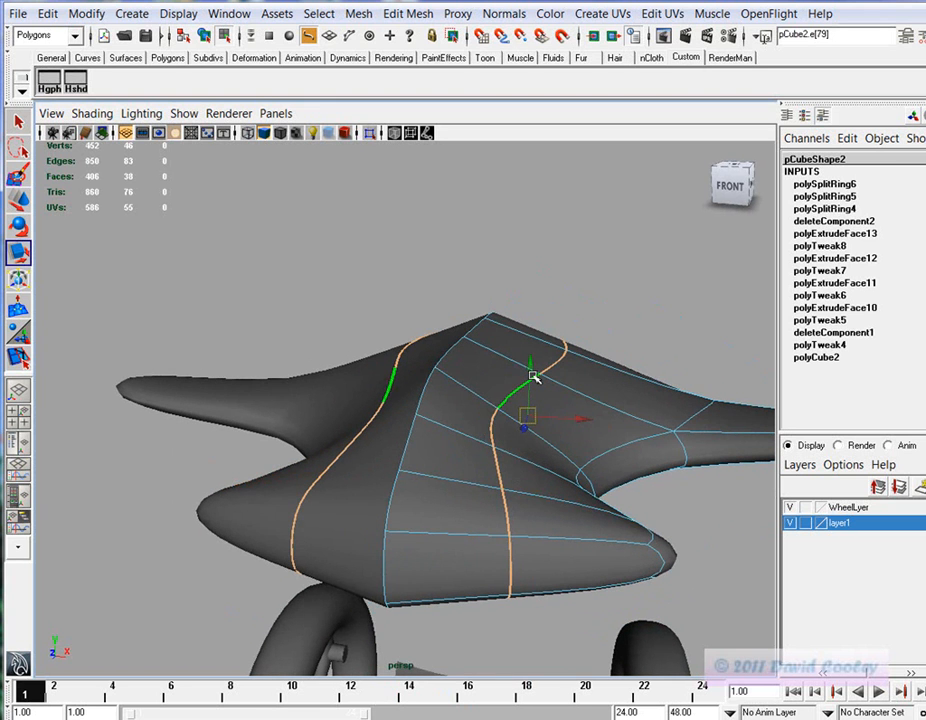
left_click_drag(568, 444, 584, 414, "alt")
mouse_move(517, 365)
left_mouse_down()
mouse_move(518, 325)
mouse_move(515, 374)
mouse_move(516, 366)
left_mouse_up()
left_click(582, 305)
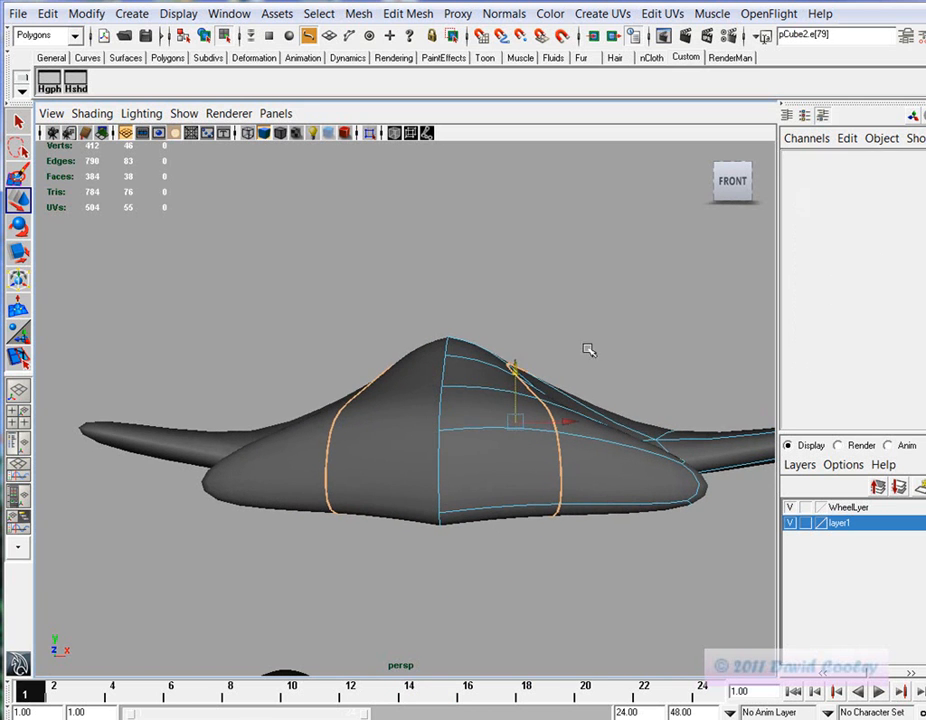
Extrude the sloped top face beside the centre seam, then shrink it and push it inward to form a recess
left_click_drag(581, 517, 403, 500, "alt")
right_click_drag(418, 419, 423, 461)
left_click_drag(423, 461, 476, 499, "alt")
left_click(420, 440)
key("ctrl+e")
left_click_drag(350, 556, 397, 531, "alt")
right_click_drag(328, 523, 519, 554, "alt")
middle_click_drag(505, 531, 513, 554, "alt")
left_click_drag(513, 554, 407, 413, "alt")
Delete the extruded wall face along the centre seam and check the open recess from several angles with smoothing on
key("1")
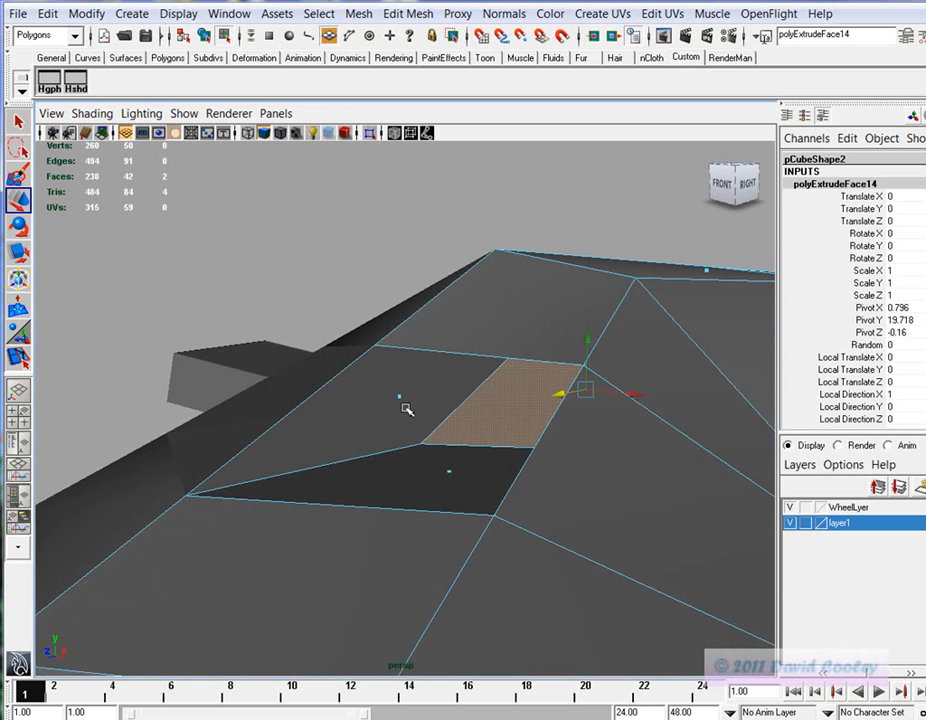
left_click(402, 398)
key("Delete")
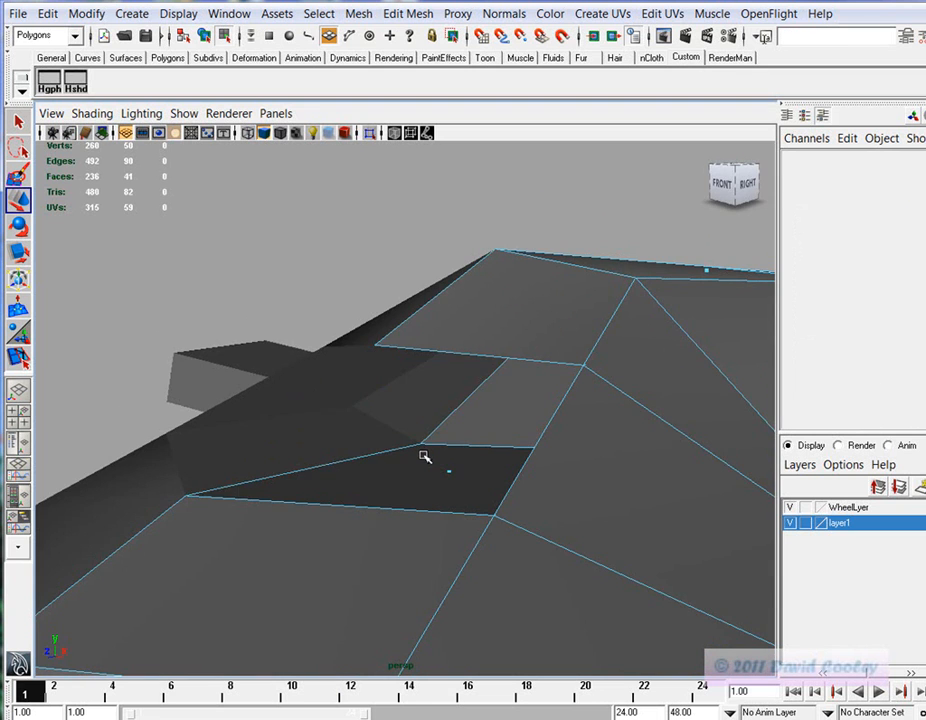
left_click_drag(425, 457, 468, 463, "alt")
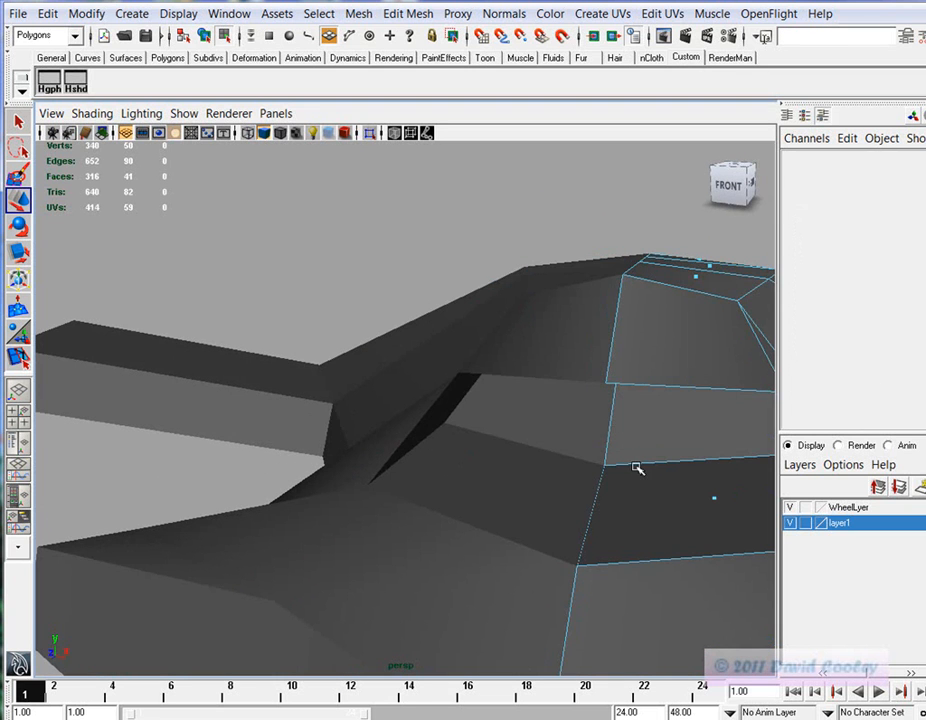
left_click_drag(631, 467, 506, 513, "alt")
left_click(568, 515)
left_click_drag(568, 515, 541, 552, "alt")
left_click_drag(432, 542, 399, 534, "alt")
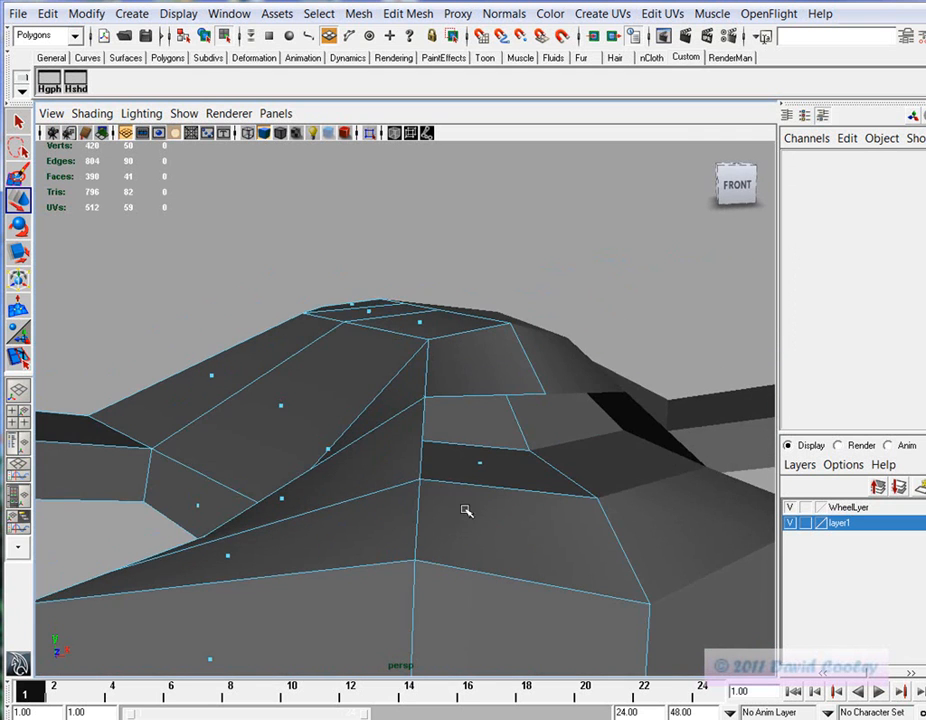
left_click_drag(505, 531, 476, 450, "alt")
left_click_drag(395, 539, 550, 523, "alt")
key("3")
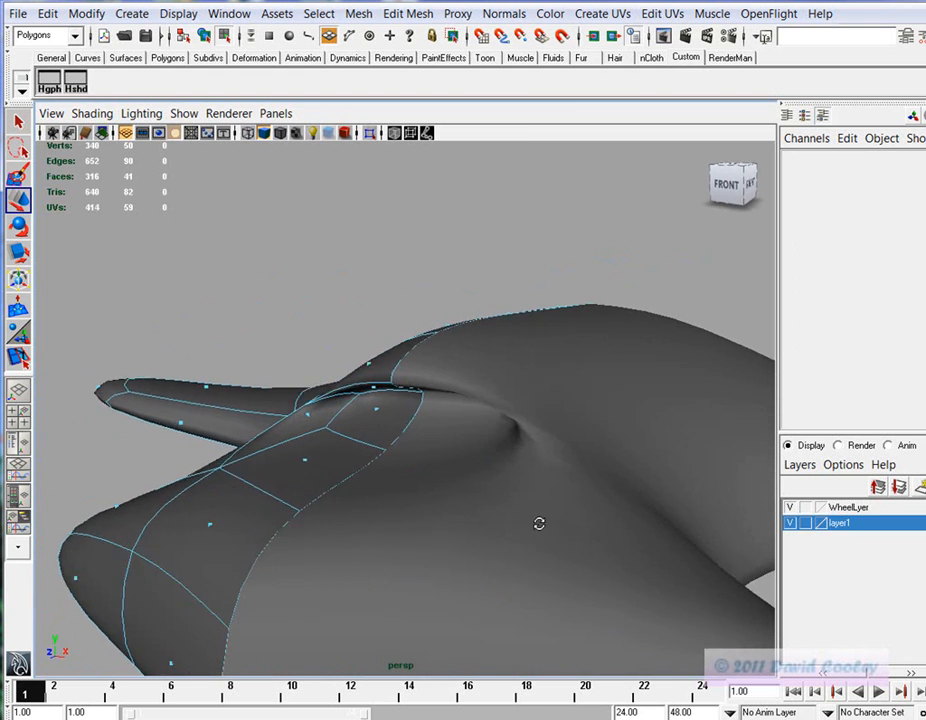
Switch the mesh to vertex selection around the recess and turn off its smooth preview
right_click_drag(434, 409, 490, 397)
left_click_drag(397, 422, 375, 470, "alt")
right_click_drag(375, 470, 451, 469, "alt")
left_click(377, 382)
left_click_drag(430, 430, 434, 482, "alt")
left_click(383, 430)
left_click(383, 346)
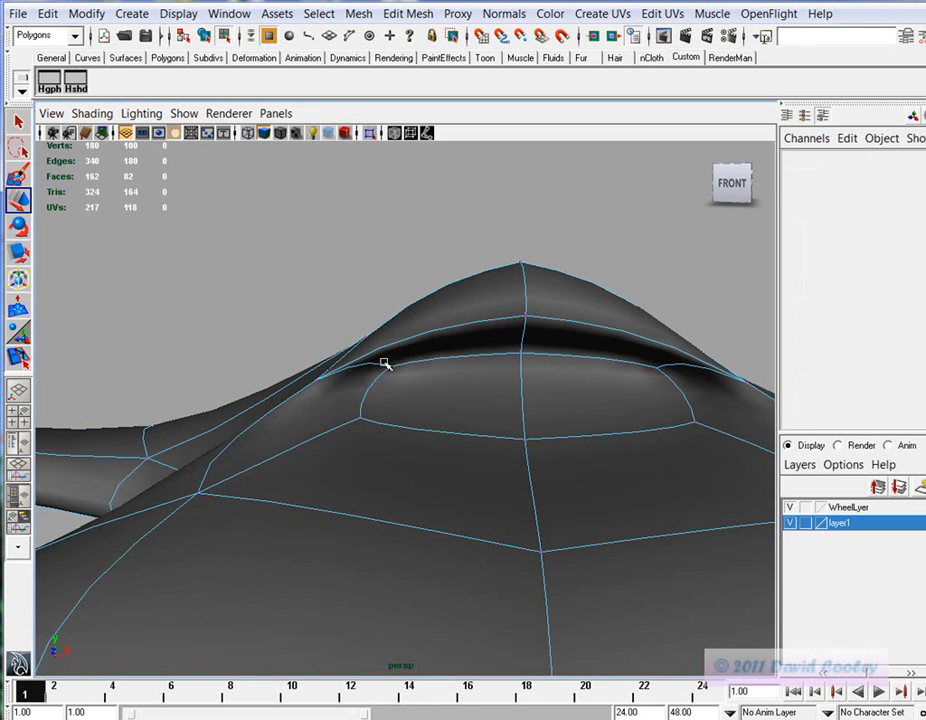
left_click(391, 368)
left_click_drag(382, 409, 365, 365, "alt")
key("1")
left_click(298, 254)
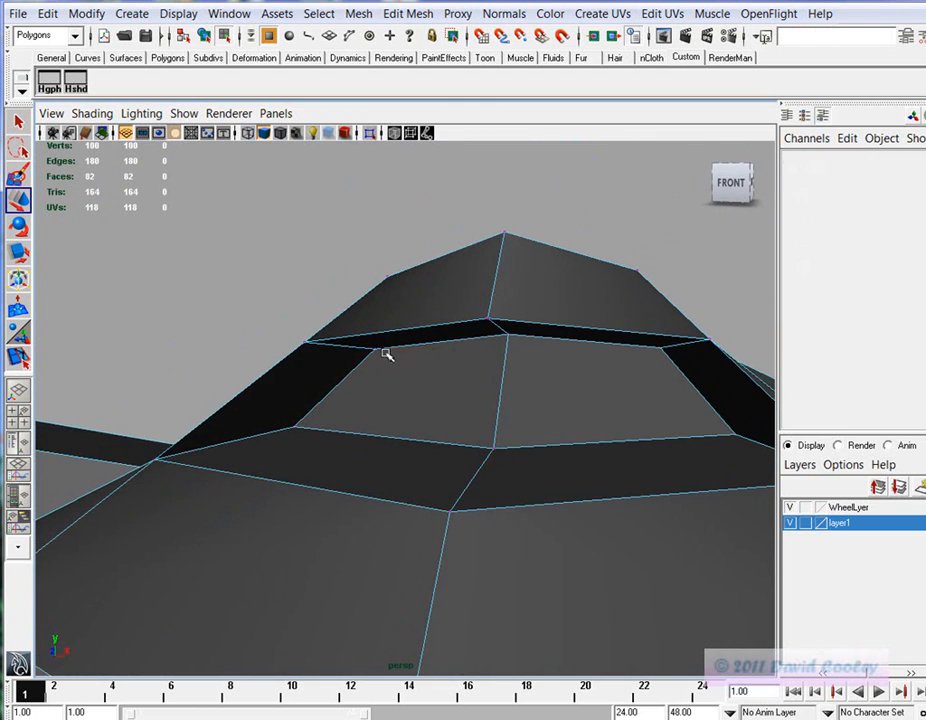
Select the recessed face's two outer corner vertices, scale them vertically and move them along X and Y
left_click(378, 350)
left_click_drag(389, 418, 313, 442, "alt")
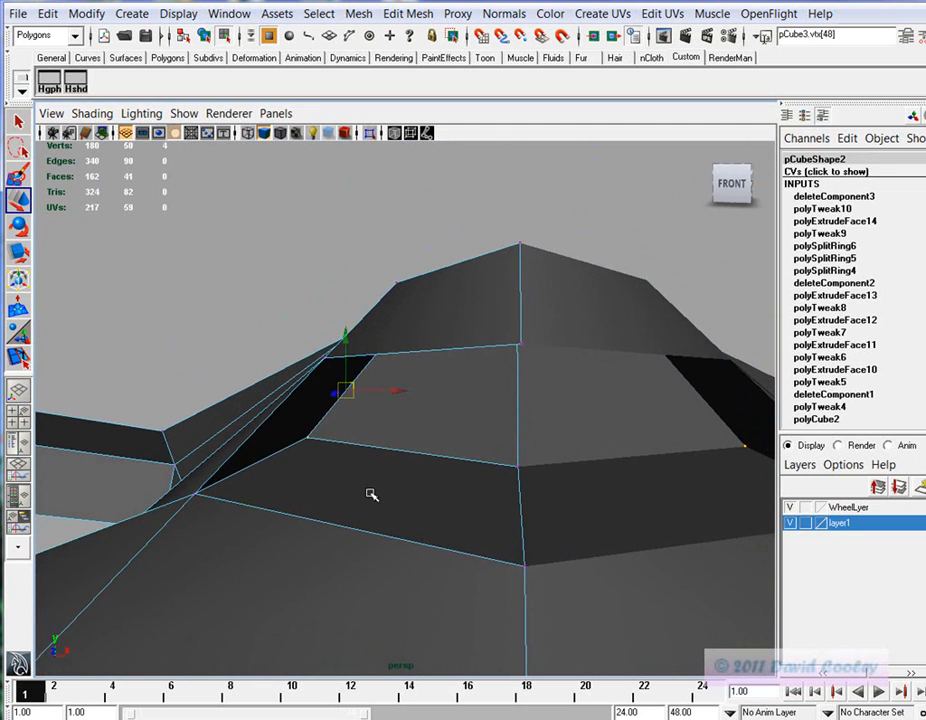
left_click_drag(364, 490, 438, 497, "alt")
key("r")
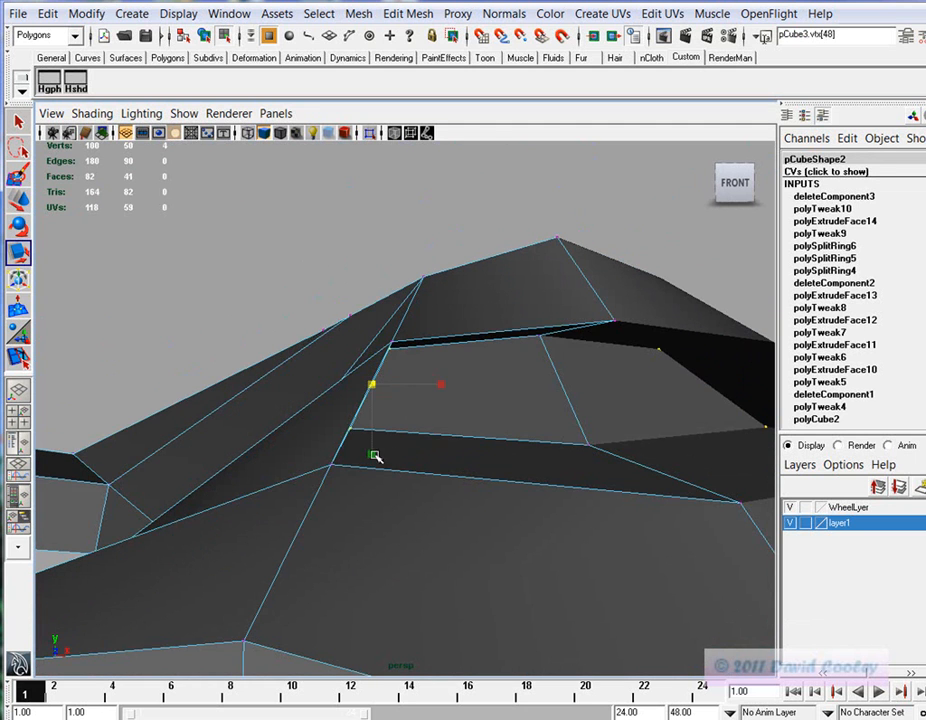
left_click_drag(375, 456, 374, 430)
key("w")
left_click_drag(420, 385, 465, 388)
left_click_drag(418, 333, 420, 346)
Lower the recess's upper centre-seam vertex along Y and preview the smoothed shape
left_click_drag(554, 452, 451, 383, "alt")
left_click(505, 336)
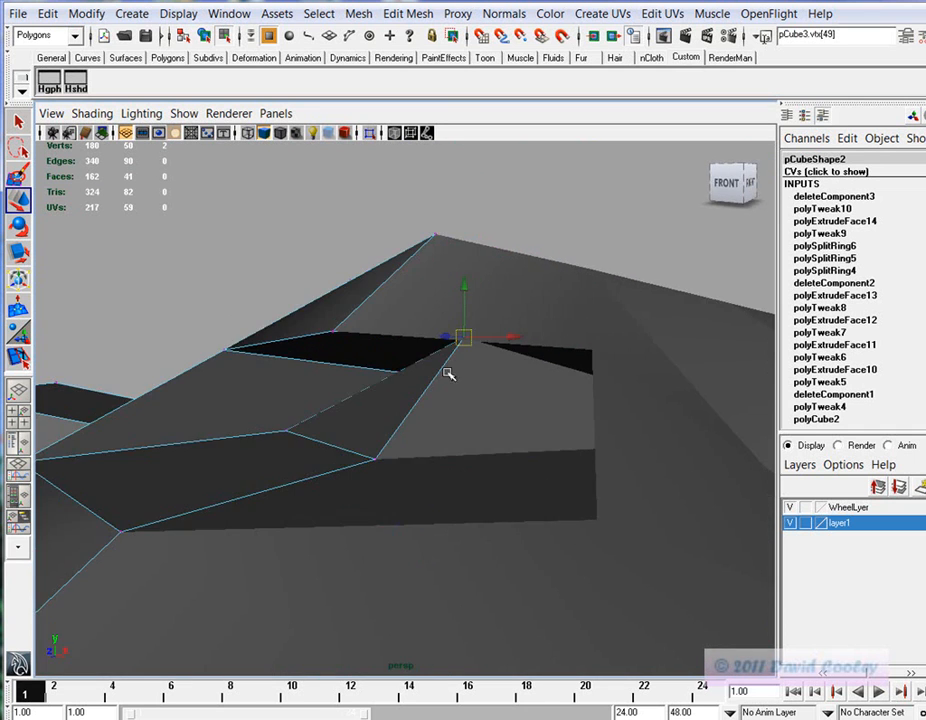
left_click_drag(464, 280, 506, 428)
left_click(653, 479)
left_click_drag(653, 479, 558, 486, "alt")
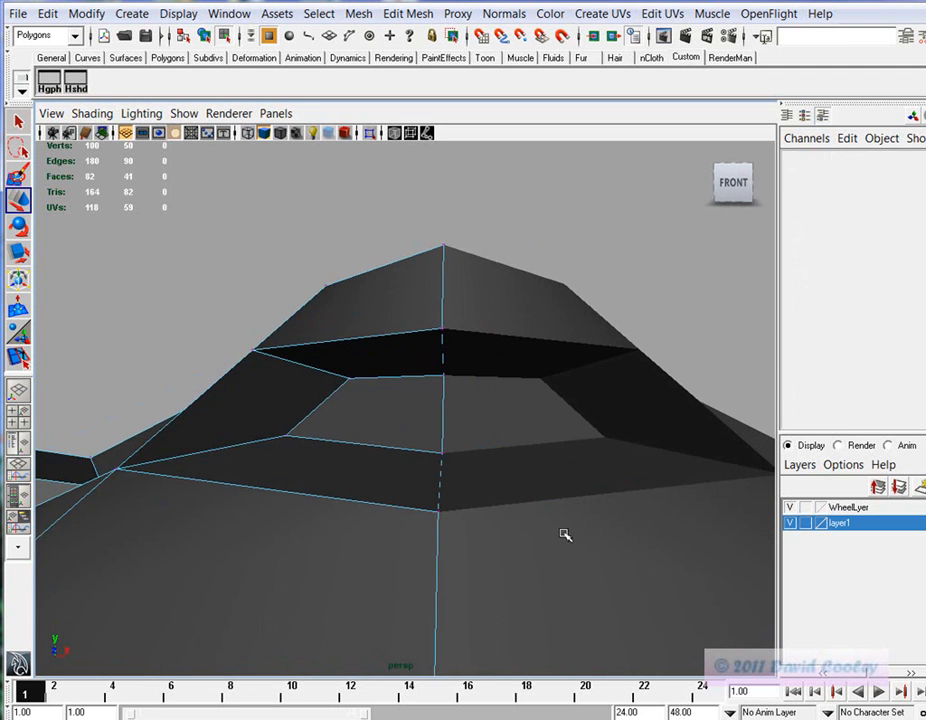
key("3")
left_click_drag(562, 535, 562, 457, "alt")
Insert an edge loop around the recess walls close to the outer rim
left_click(21, 354)
left_click_drag(454, 432, 381, 467, "alt")
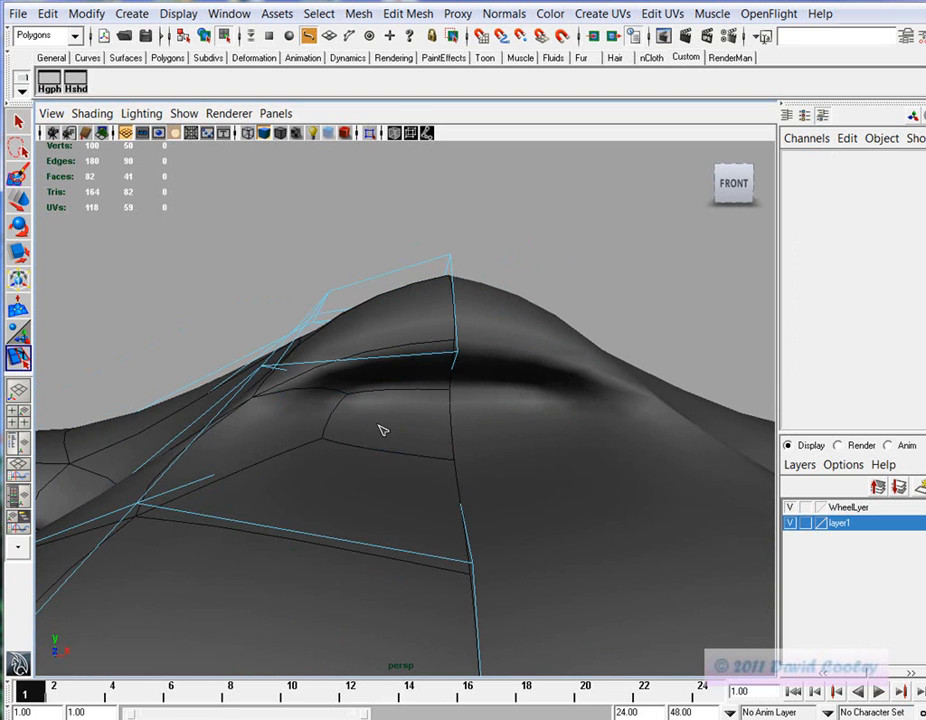
left_click_drag(305, 496, 427, 379, "alt")
key("1")
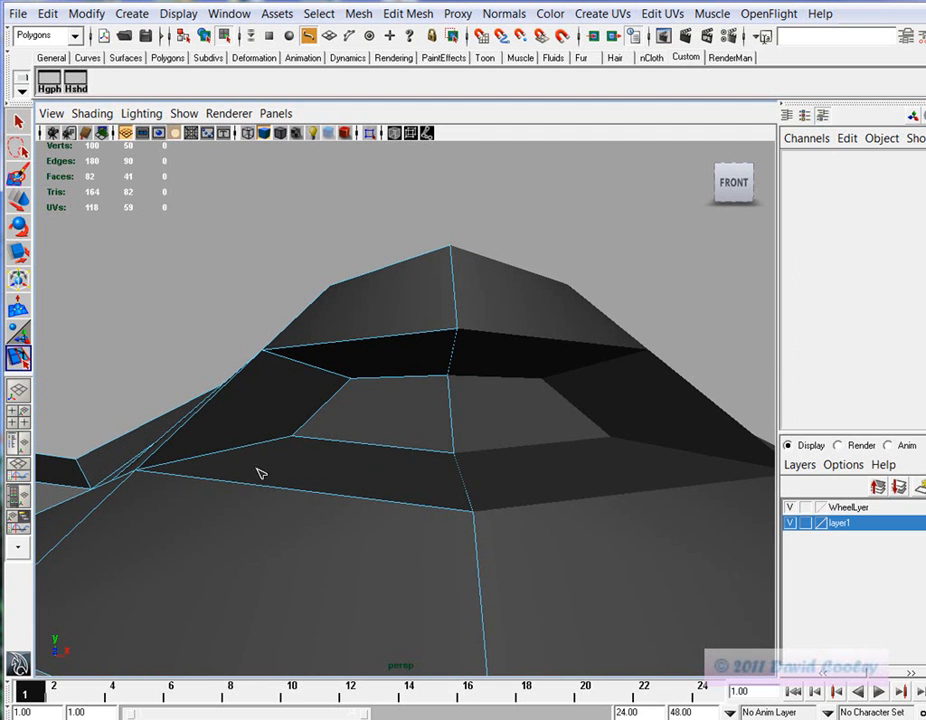
key("2")
left_click_drag(424, 444, 448, 528, "alt")
key("1")
double_click(376, 554)
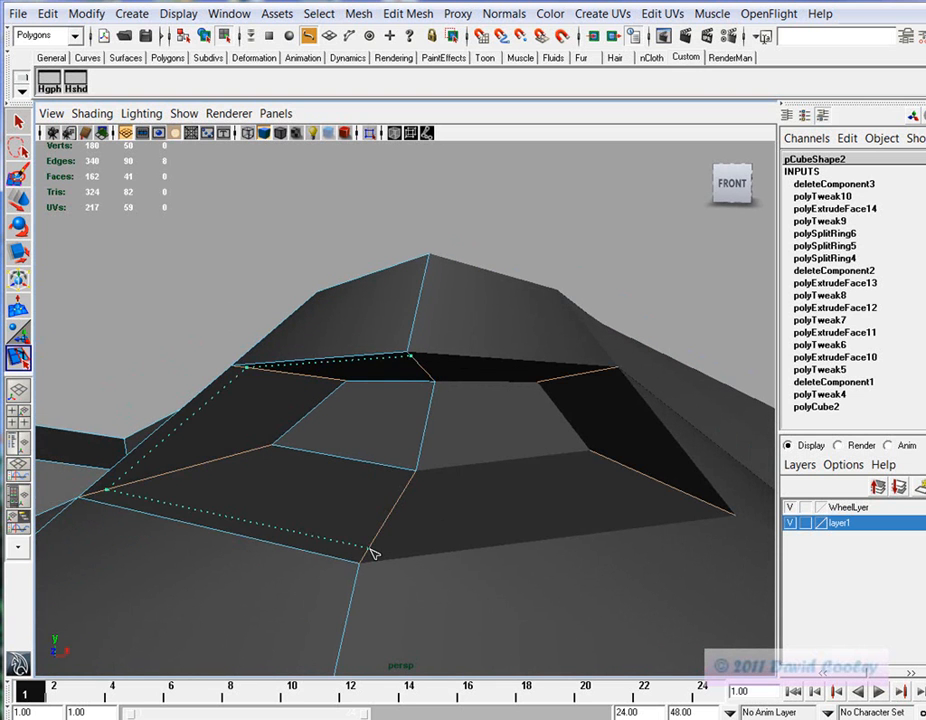
left_click_drag(403, 512, 447, 476)
Scale the new rim edge loop down vertically
left_click_drag(528, 443, 417, 523, "alt")
left_click_drag(455, 476, 465, 539, "alt")
key("w")
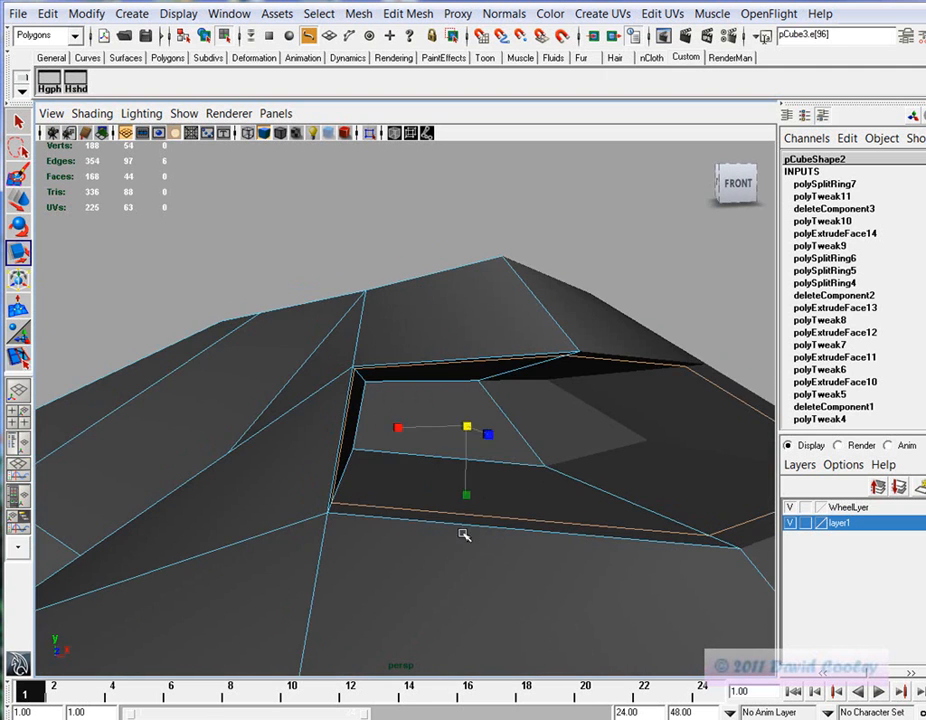
left_click_drag(468, 494, 468, 487)
Try scaling the rim edge loop along X and as a whole, undoing both attempts
left_click_drag(398, 428, 410, 430)
left_click_drag(521, 492, 437, 519, "alt")
left_click_drag(347, 423, 398, 462, "alt")
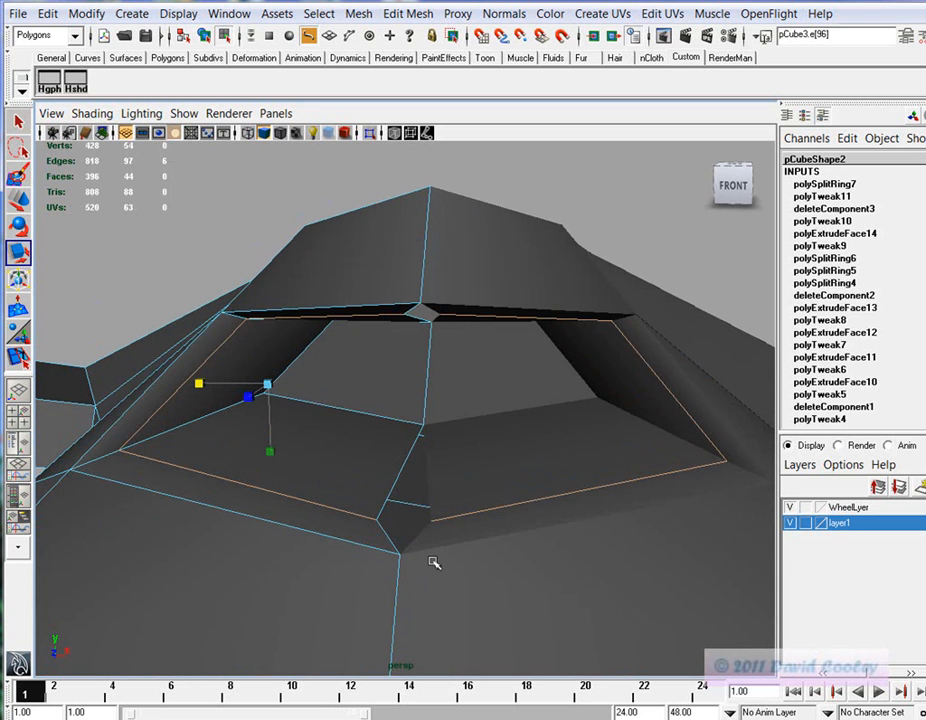
key("ctrl+z")
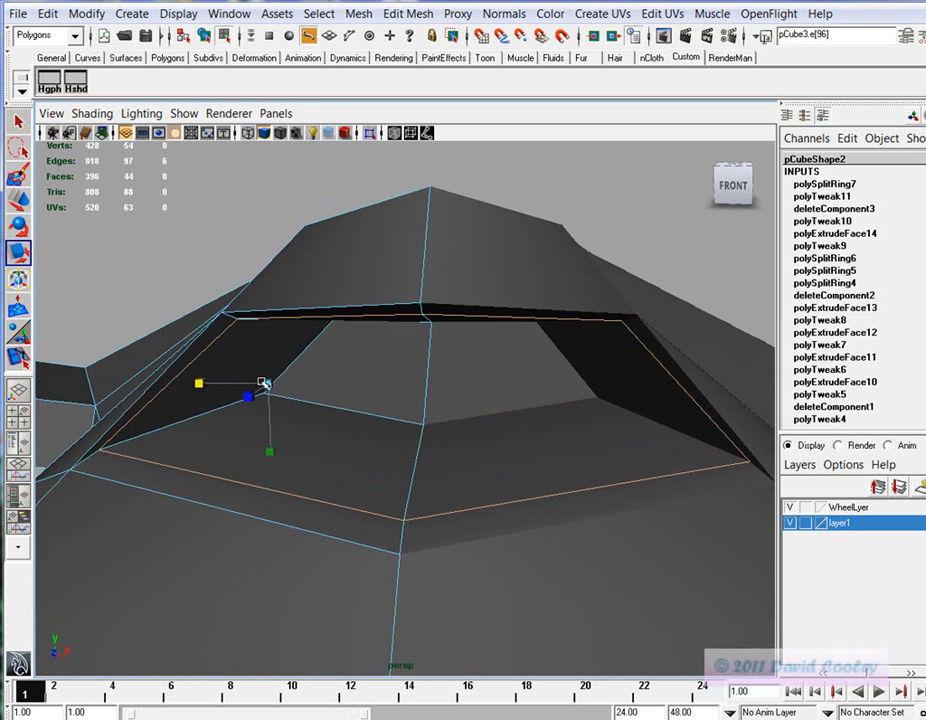
left_click_drag(275, 386, 222, 369)
key("ctrl+z")
Reduce the rim edge loop's height further by scaling it along Y
left_click_drag(366, 511, 375, 510, "alt")
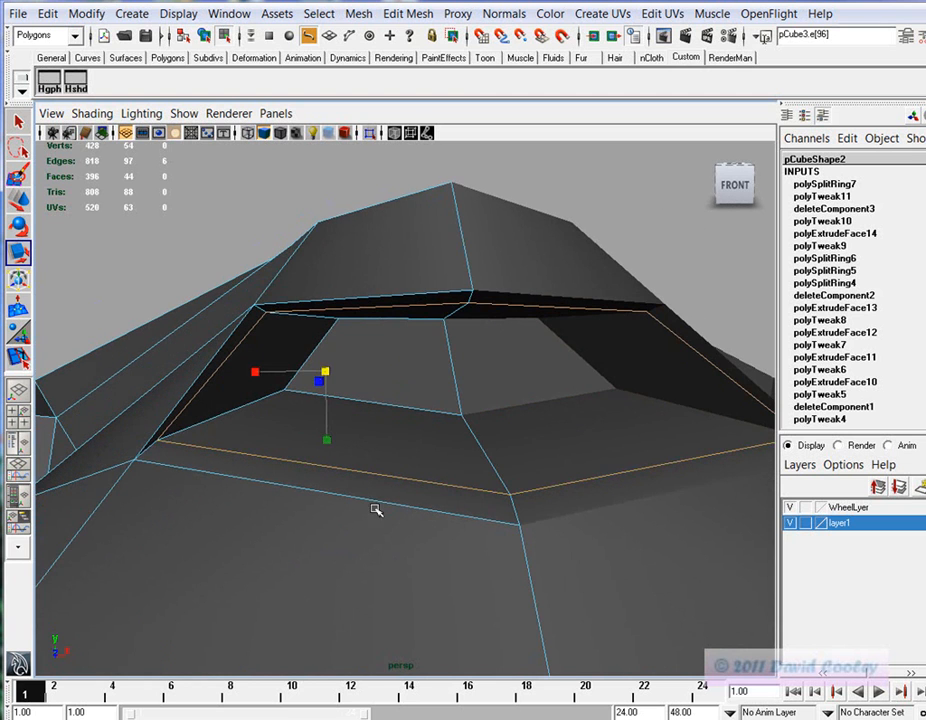
middle_click_drag(406, 446, 370, 450, "alt")
mouse_move(290, 443)
left_mouse_down()
mouse_move(291, 417)
mouse_move(291, 434)
left_mouse_up()
left_click_drag(358, 451, 273, 363, "alt")
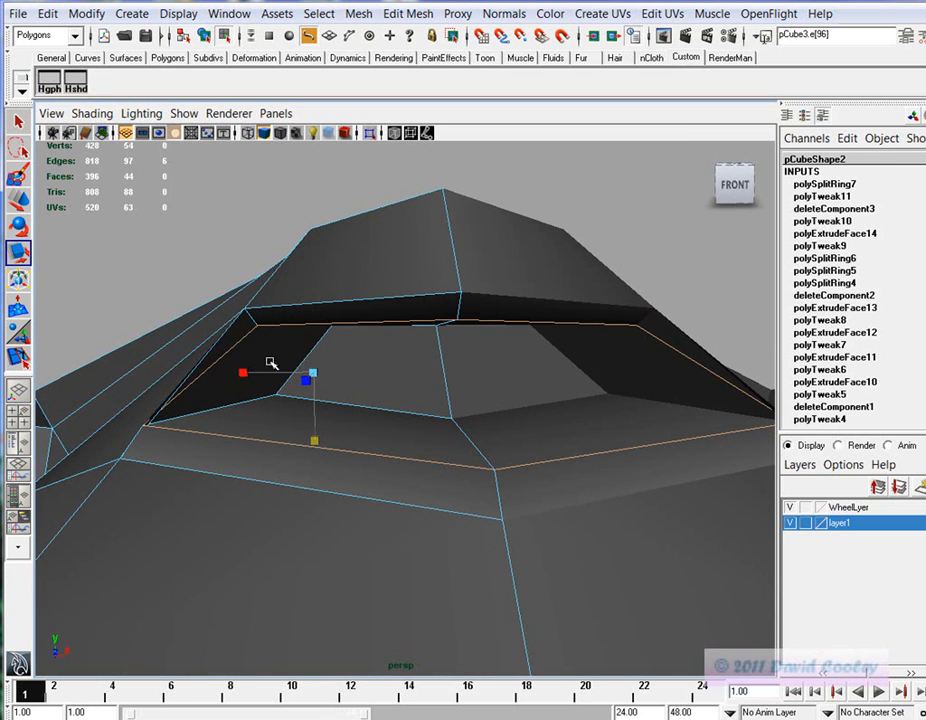
Move the rim loop's outer side edge inward along X, then shift the whole loop along Z
left_click(230, 354)
key("w")
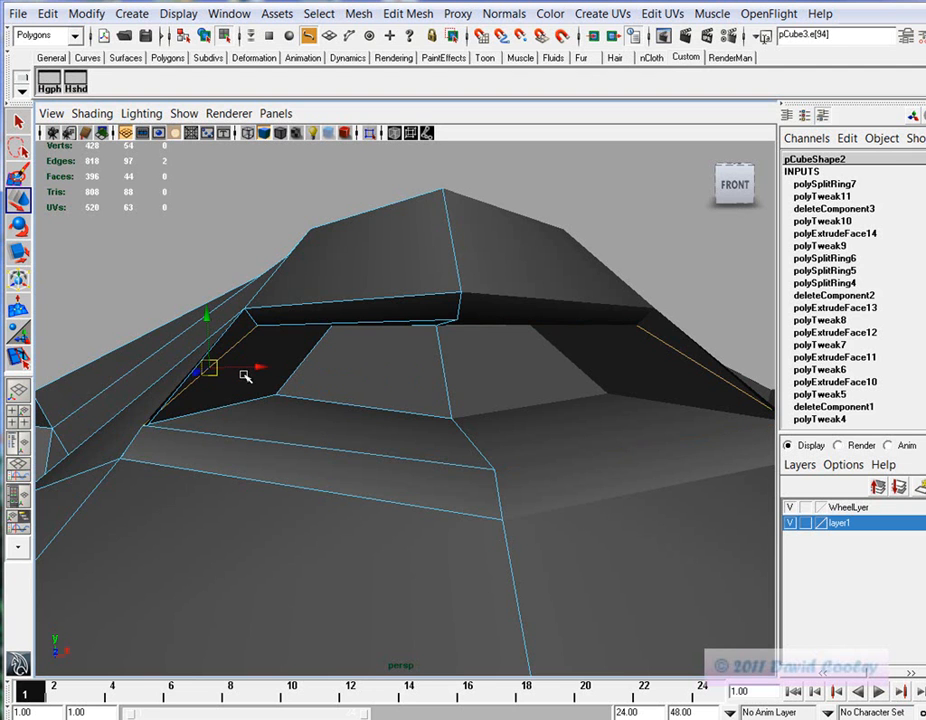
left_click_drag(259, 368, 351, 438)
double_click(246, 448)
left_click_drag(202, 333, 382, 426)
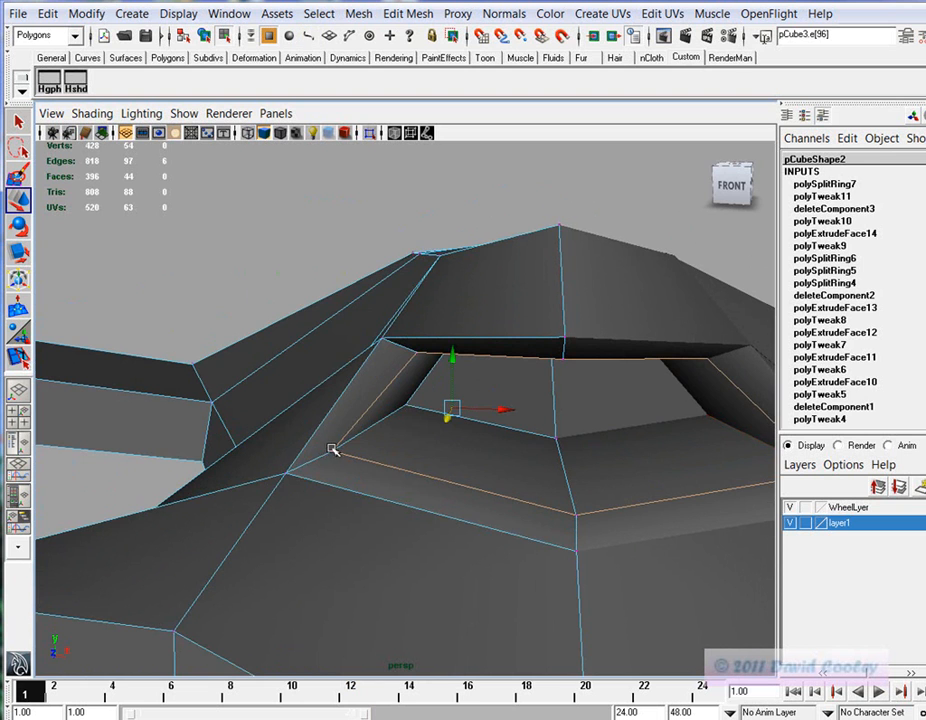
Pick the rim loop's lower outer corner vertex, deselect it and inspect the recess with smoothing on and off
left_click(332, 450)
left_click_drag(555, 508, 600, 302, "alt")
left_click(594, 274)
mouse_move(703, 382)
middle_mouse_down()
mouse_move(682, 384)
mouse_move(694, 366)
middle_mouse_up()
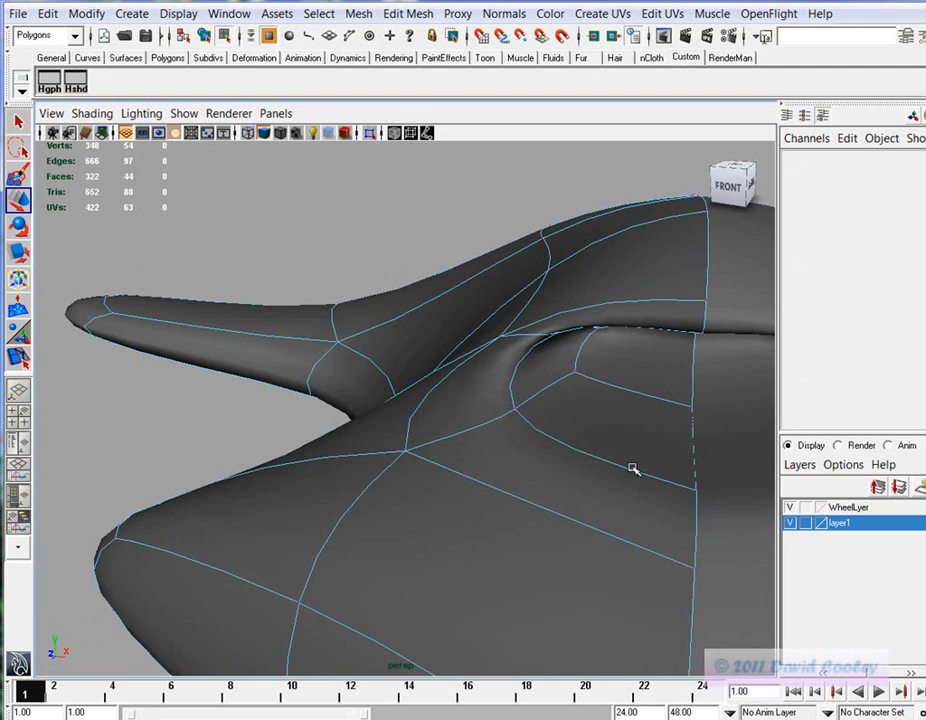
left_click_drag(633, 470, 566, 420, "alt")
left_click_drag(622, 491, 548, 497, "alt")
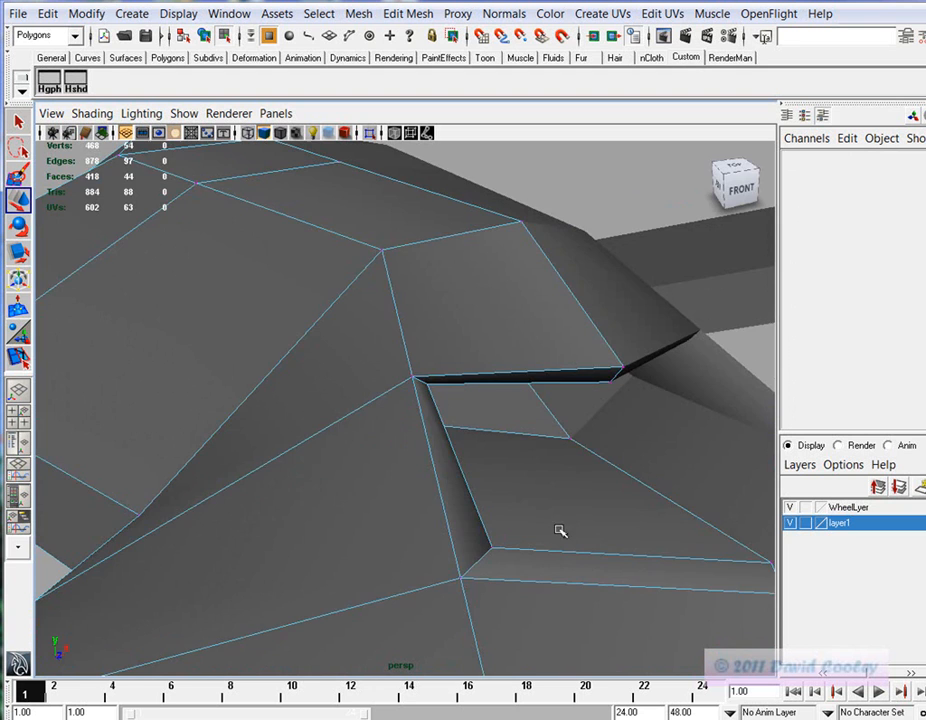
Insert one edge loop deeper in the recess walls and another at the outer rim, then preview the smoothed recess
left_click_drag(558, 533, 77, 316, "alt")
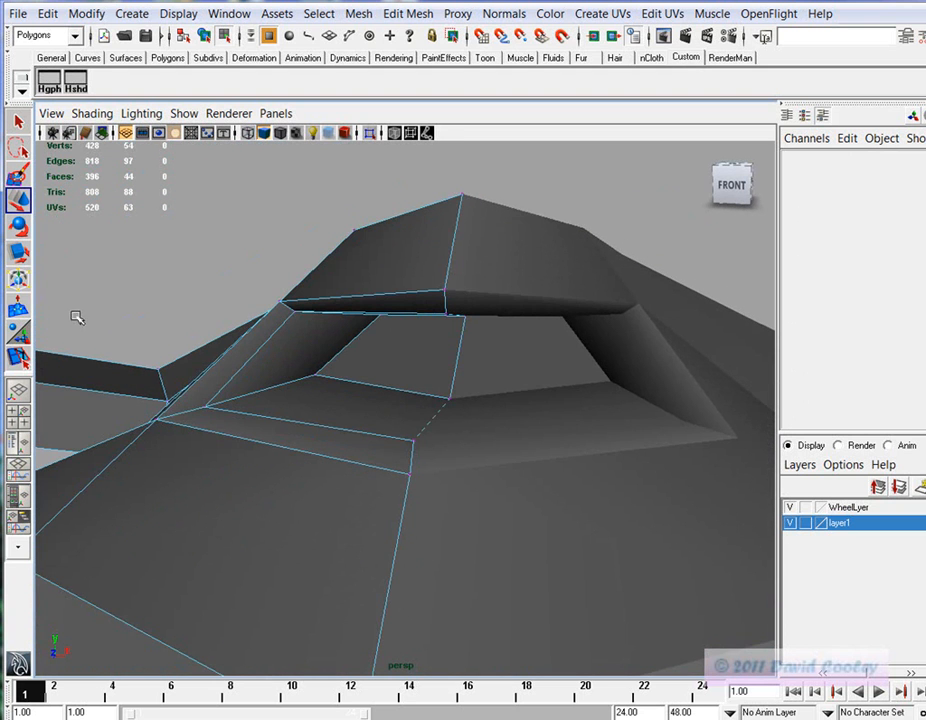
left_click_drag(256, 401, 246, 382)
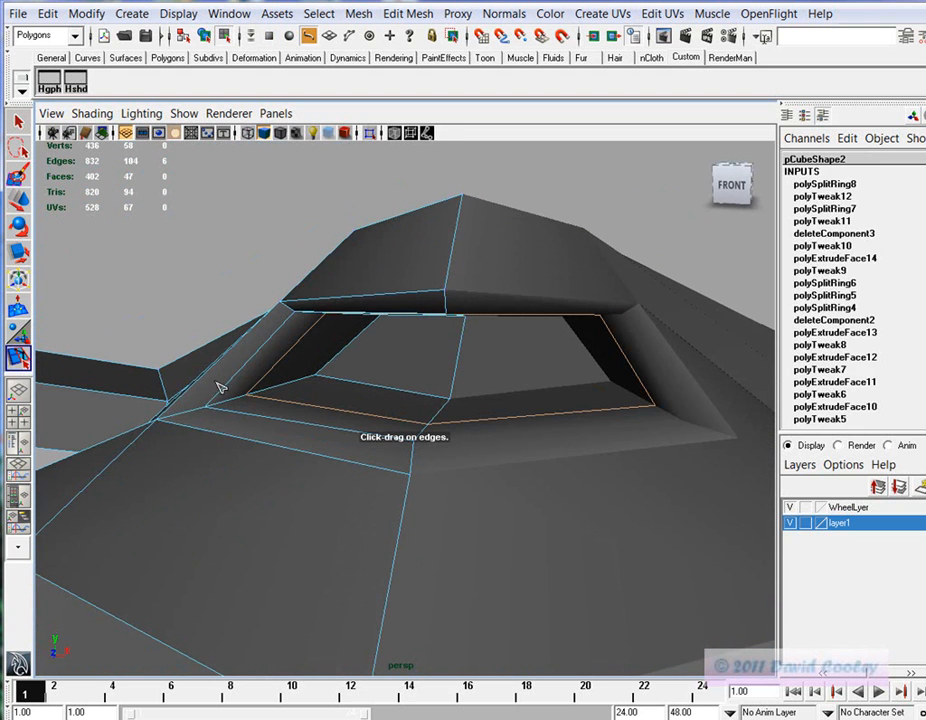
left_click_drag(187, 411, 469, 236)
key("w")
key("3")
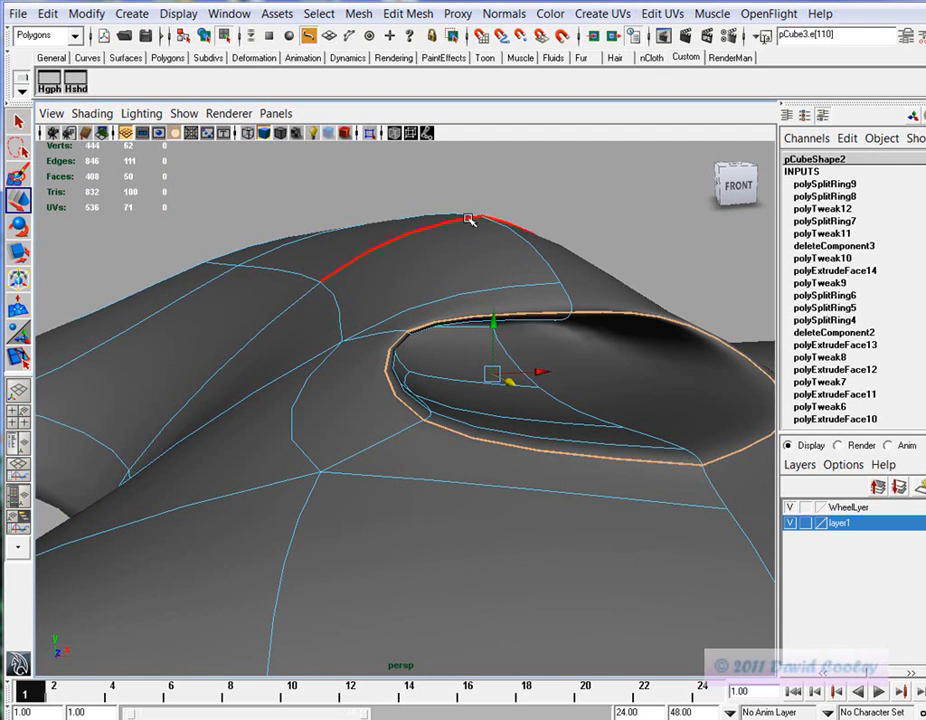
left_click(570, 366)
left_click_drag(570, 366, 526, 376, "alt")
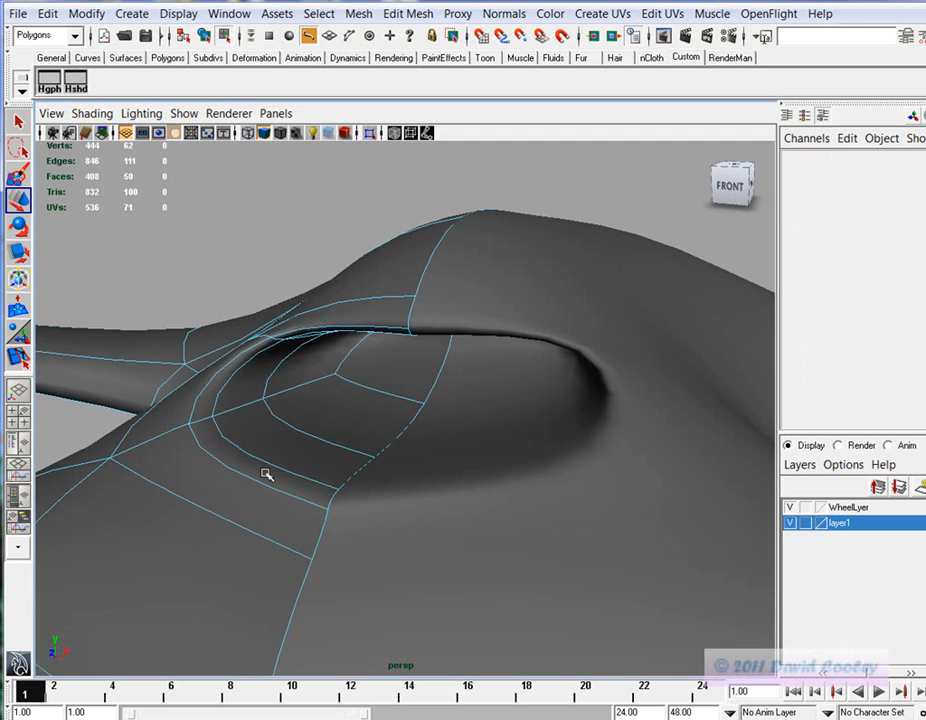
Inspect the smoothed half and its recess from several angles, then leave component editing
left_click_drag(327, 459, 530, 452, "alt")
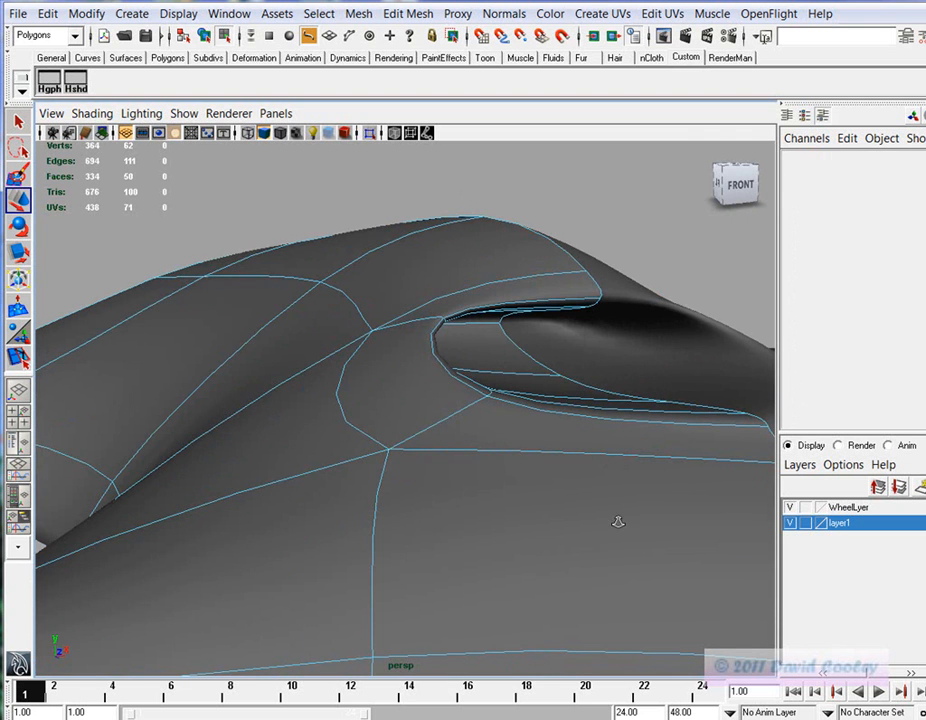
right_click_drag(620, 519, 397, 497, "alt")
left_click_drag(397, 497, 448, 517, "alt")
key("g")
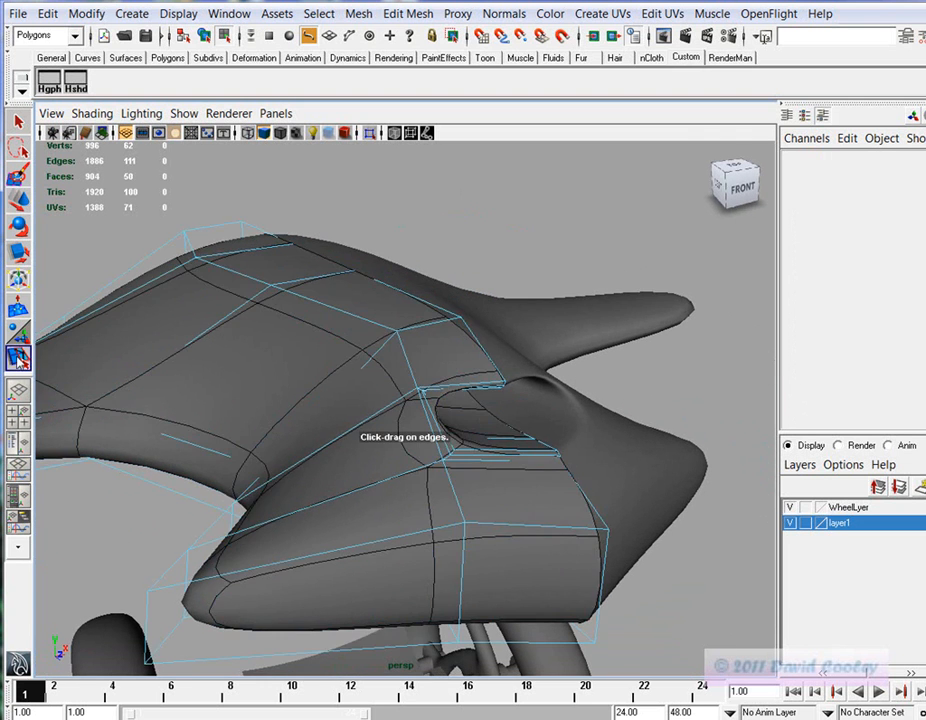
left_click_drag(390, 498, 500, 483, "alt")
key("3")
right_click_drag(494, 418, 498, 462)
left_click_drag(455, 594, 298, 547, "alt")
left_click_drag(323, 546, 403, 541)
Delete the construction history of both the modelled half and its linked mirrored half
left_click(266, 276)
left_click_drag(314, 436, 327, 502, "alt")
scroll(480, 511, "down", 5)
key("w")
left_click_drag(331, 502, 360, 438, "alt")
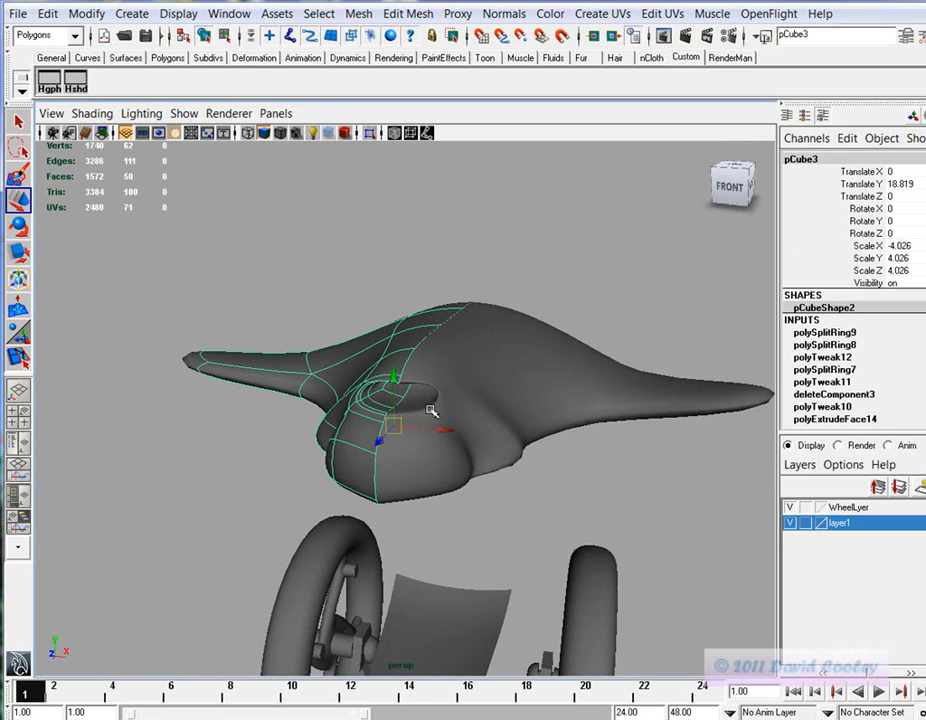
left_click_drag(376, 434, 374, 432, "alt")
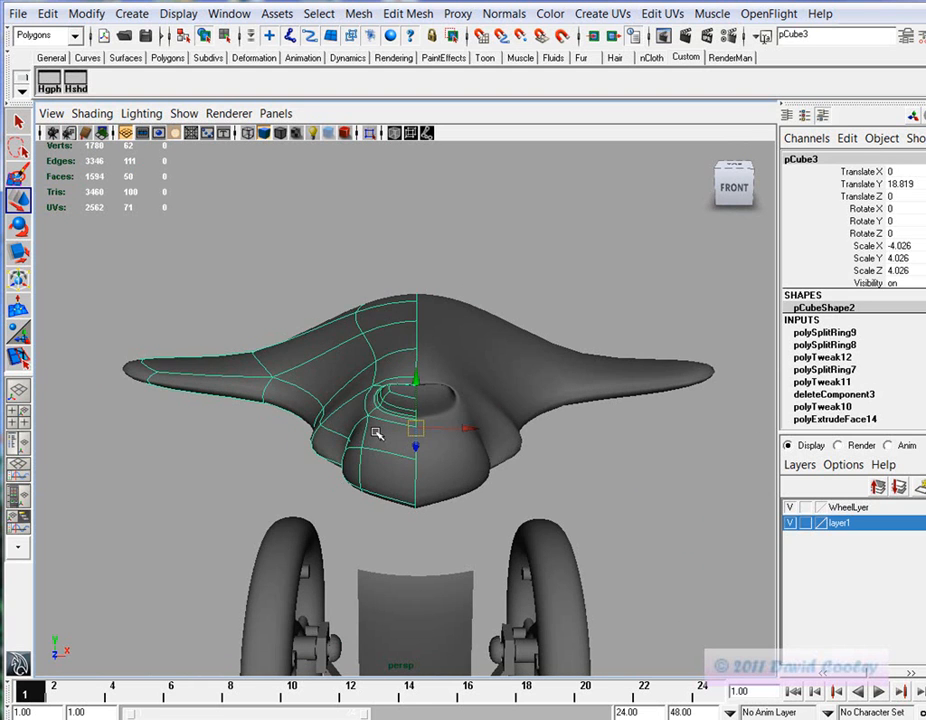
left_click(503, 353, "shift")
left_click(49, 14)
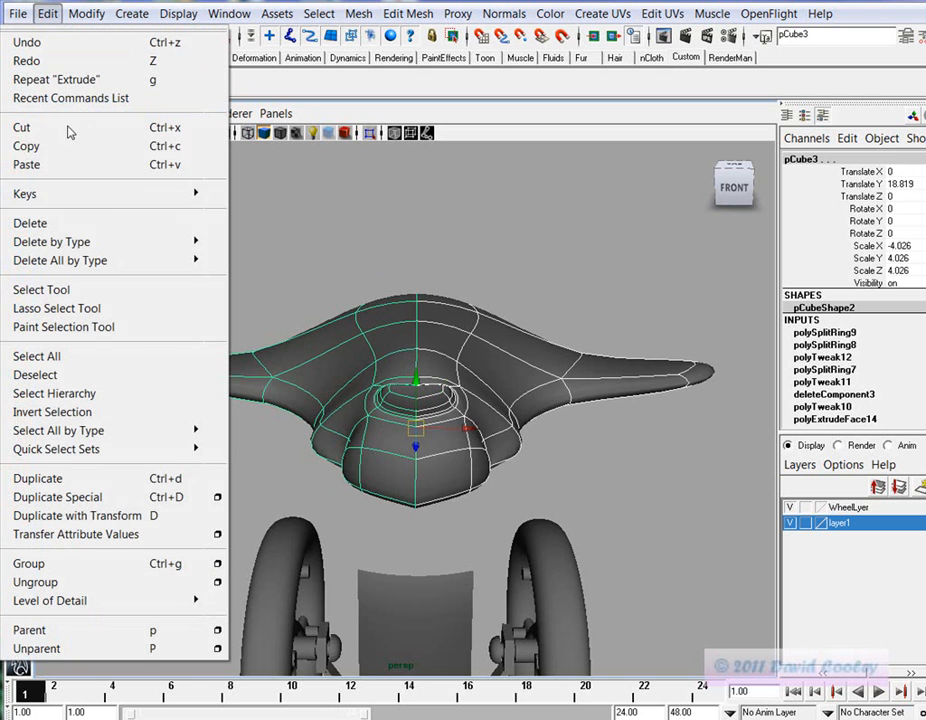
mouse_move(90, 242)
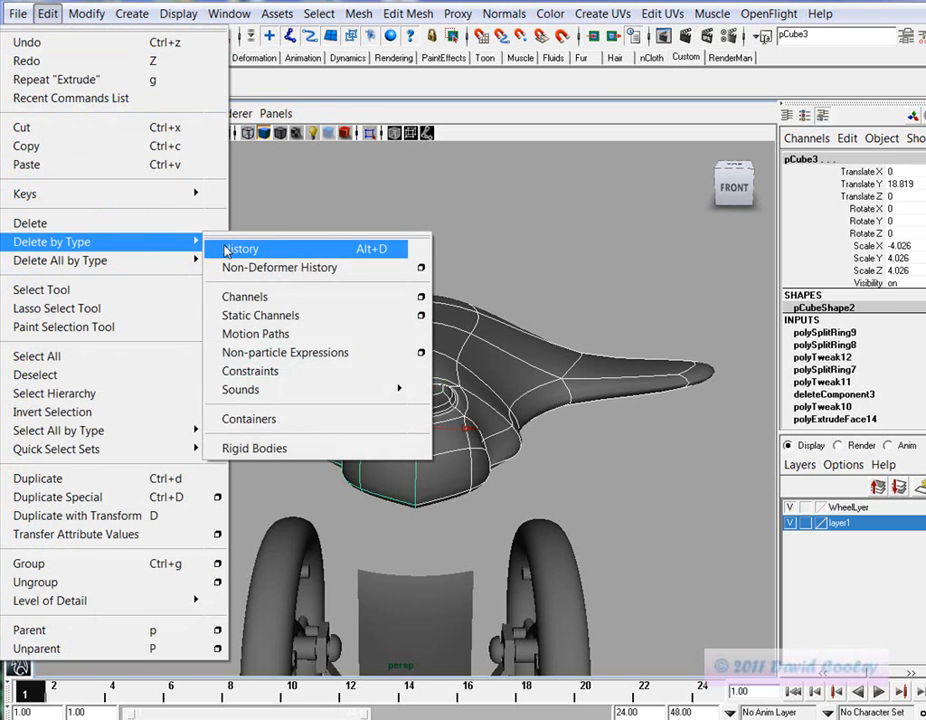
left_click(228, 248)
Delete the linked mirrored half on the negative X side and select the remaining half
left_click(302, 368)
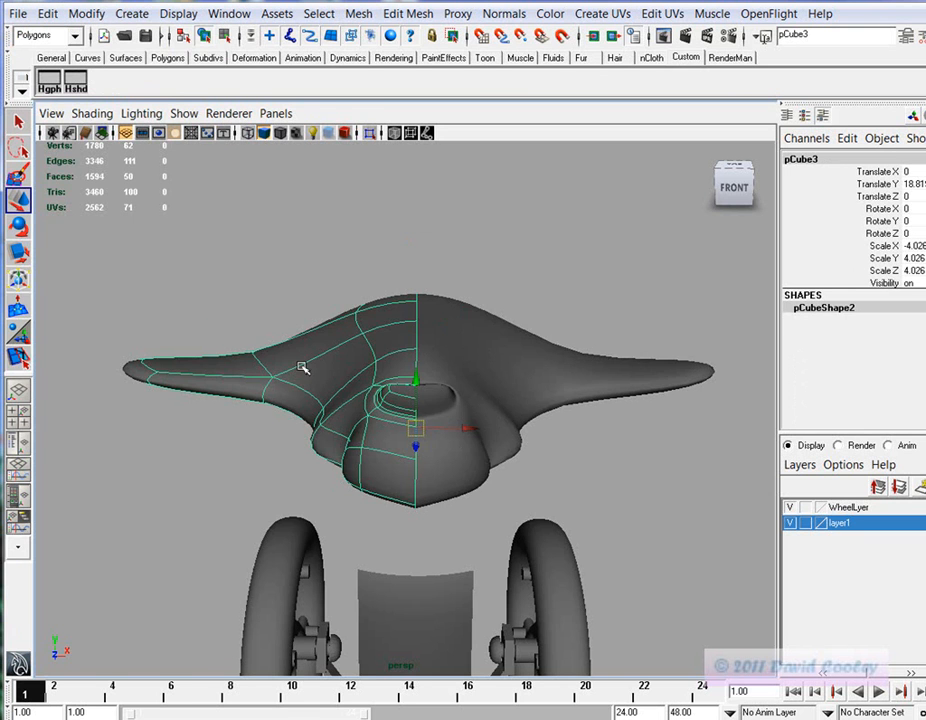
key("Delete")
left_click(459, 341)
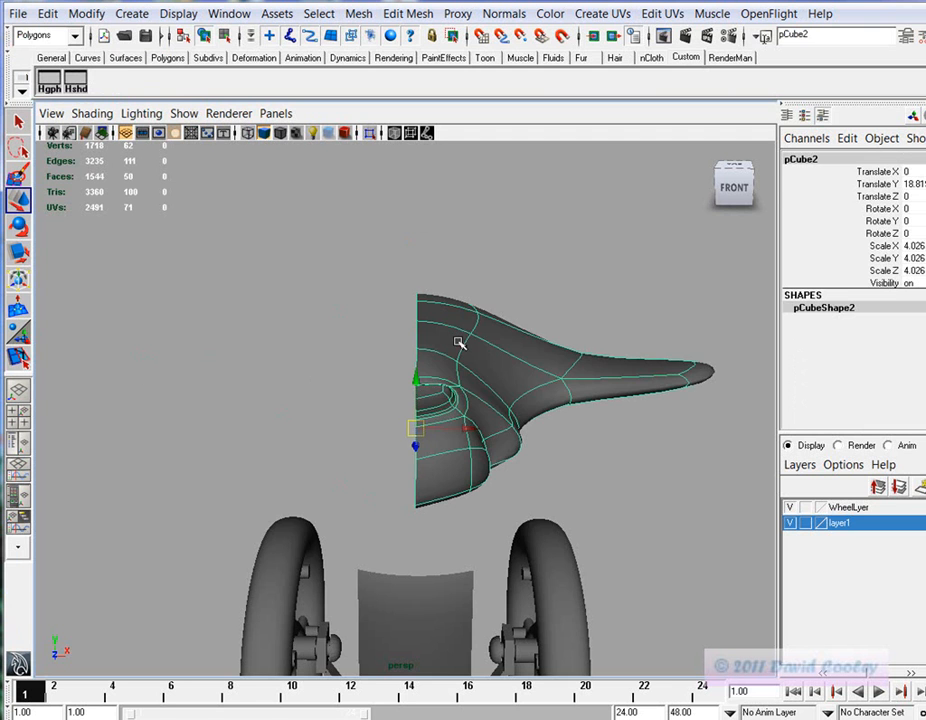
left_click_drag(535, 508, 554, 468, "alt")
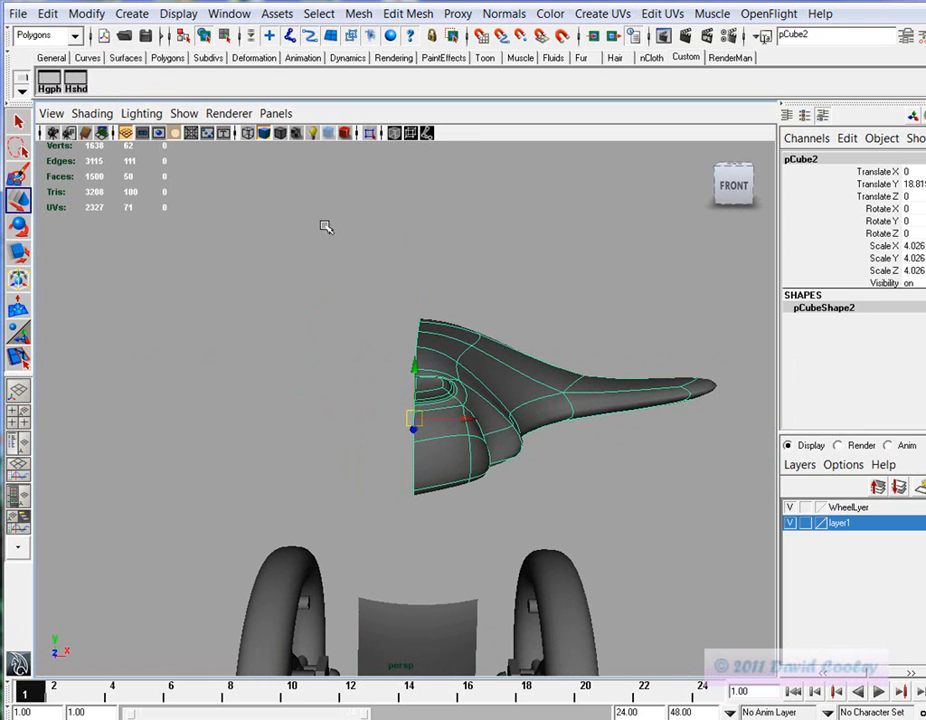
Mirror the remaining half in the -X direction, merging it with the original and merging vertices
left_click(357, 14)
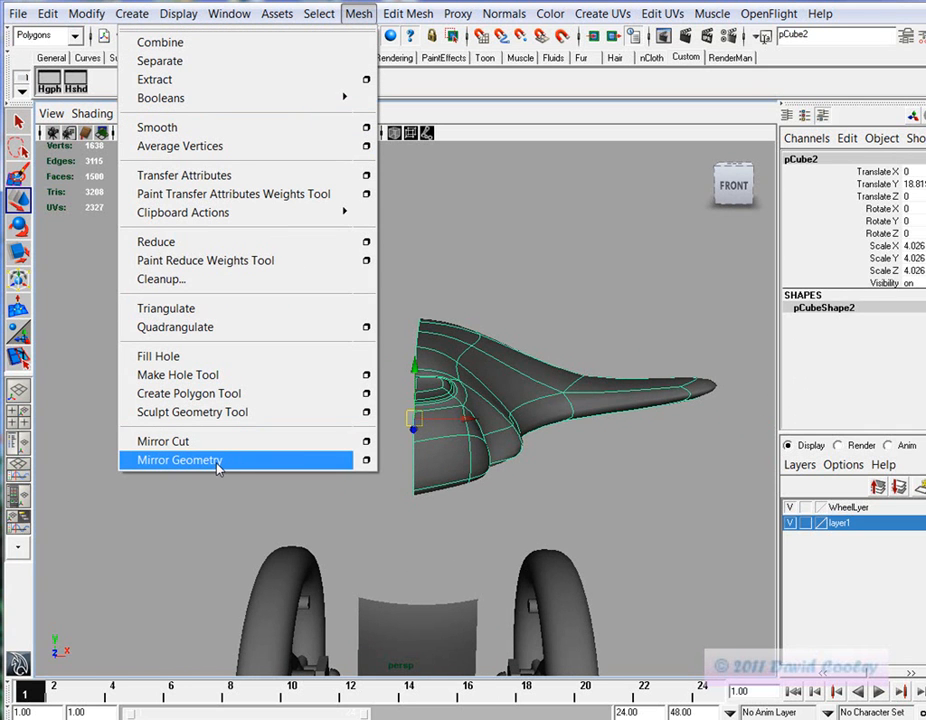
left_click(366, 460)
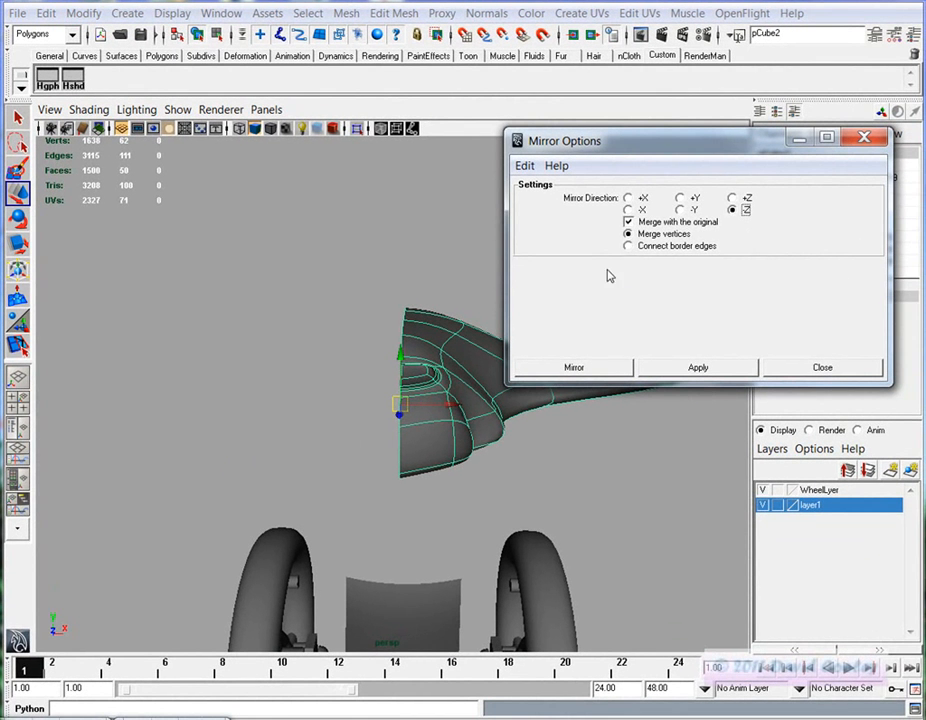
left_click(628, 211)
left_click(617, 372)
left_click(517, 453)
left_click(490, 382)
left_click_drag(387, 496, 336, 469, "alt")
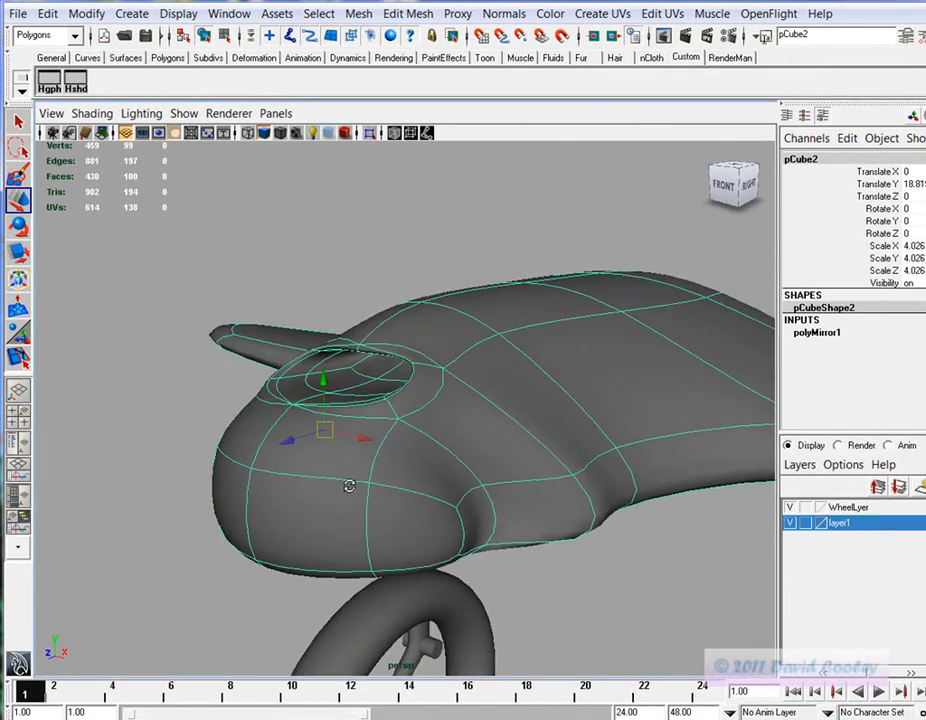
Examine the recess rim at the centre seam of the mirrored body with smoothing off
right_click_drag(275, 468, 304, 463, "alt")
middle_click_drag(304, 463, 391, 502, "alt")
right_click_drag(391, 502, 413, 521, "alt")
left_click_drag(413, 521, 490, 530, "alt")
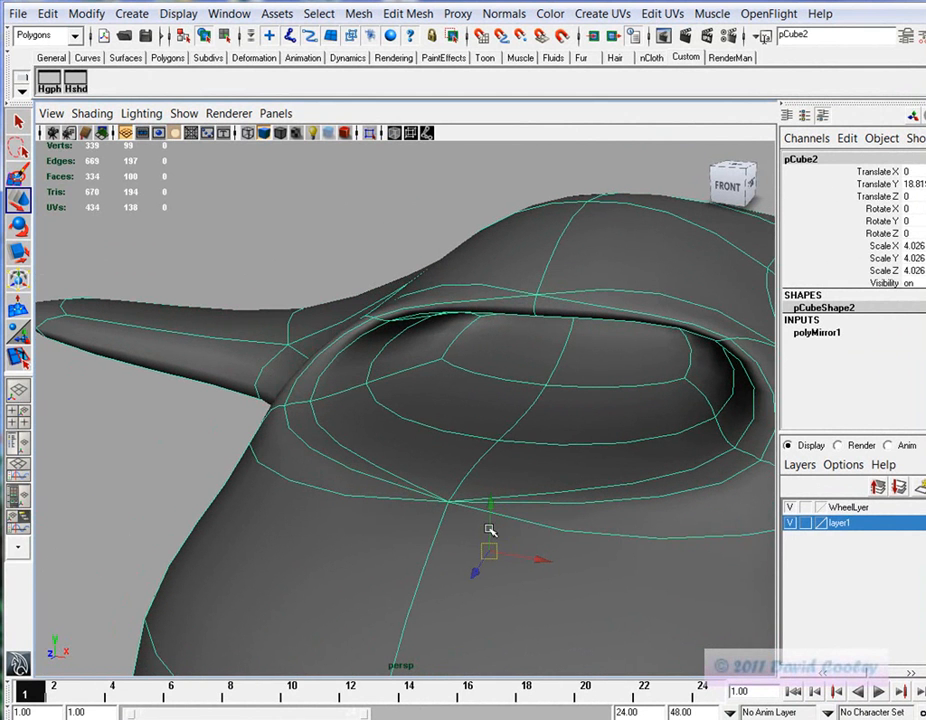
mouse_move(376, 419)
right_mouse_down()
mouse_move(366, 466)
mouse_move(377, 424)
right_mouse_up()
key("1")
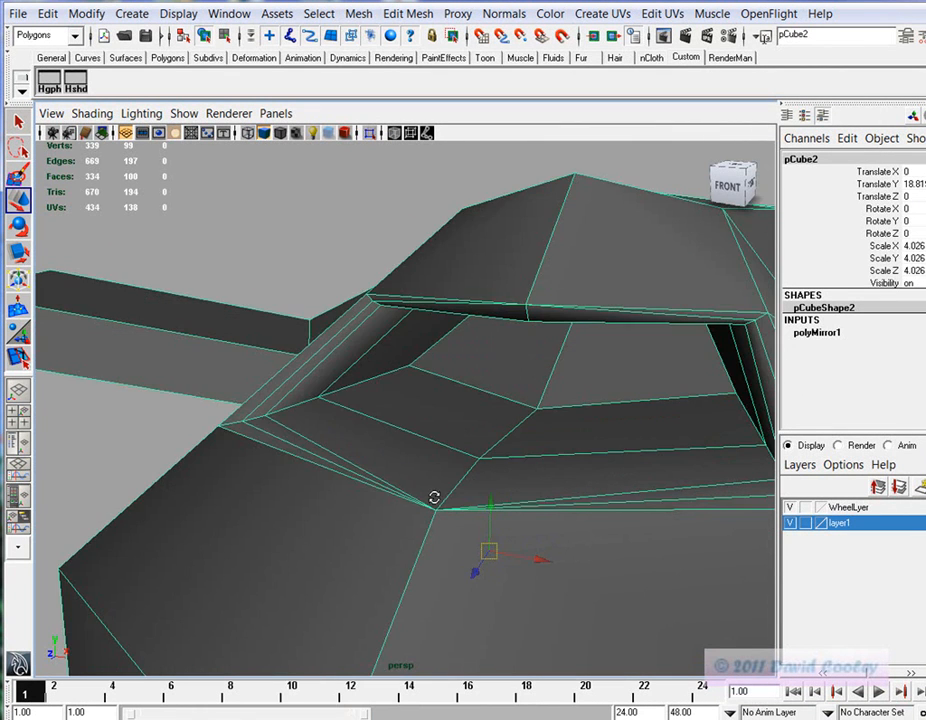
left_click_drag(403, 480, 454, 478, "alt")
left_click_drag(398, 453, 383, 460, "alt")
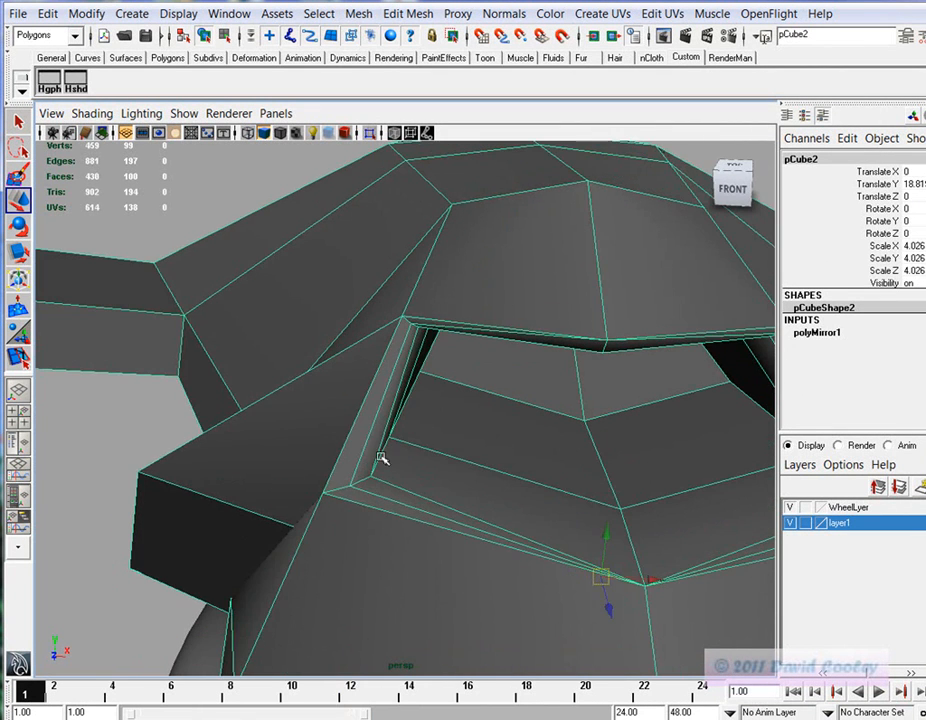
left_click_drag(415, 505, 581, 572, "alt")
right_click_drag(581, 572, 389, 537, "alt")
middle_click_drag(595, 534, 546, 540, "alt")
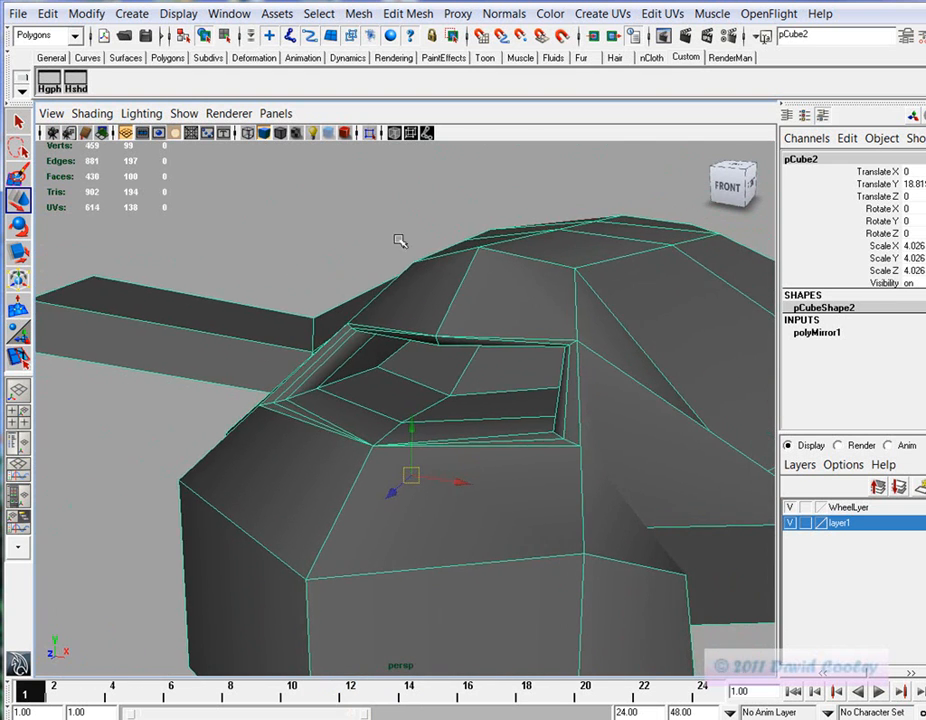
left_click(430, 15)
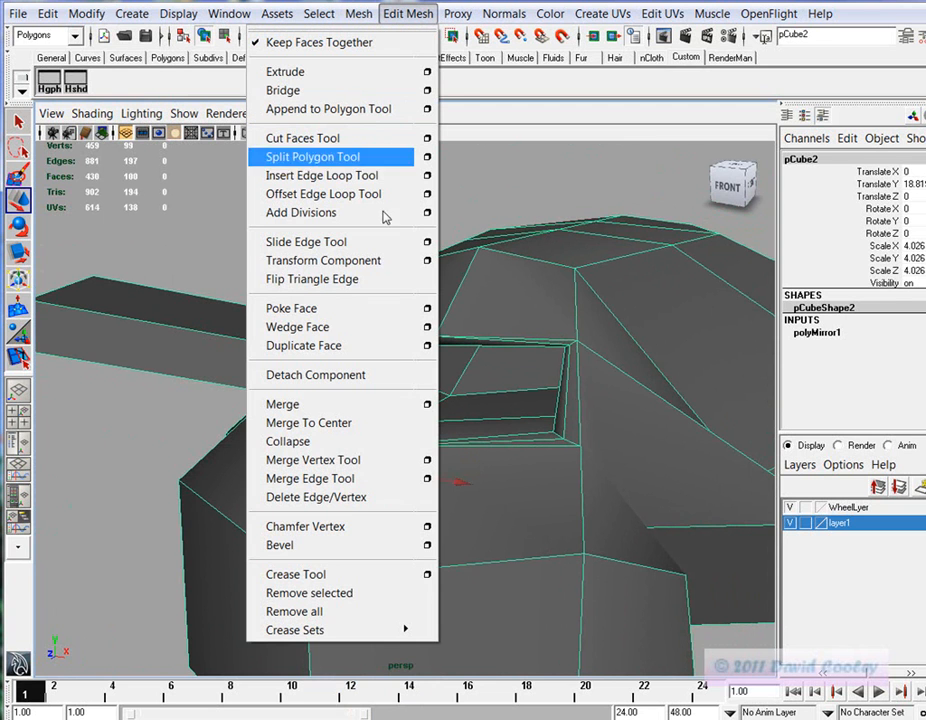
left_click(427, 404)
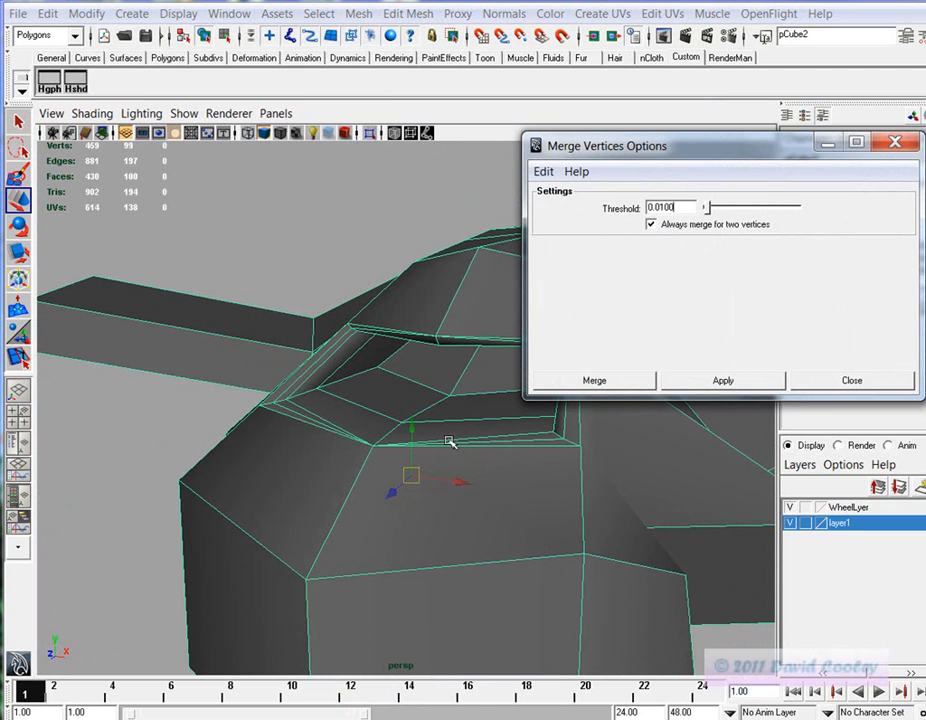
right_click_drag(387, 420, 350, 423)
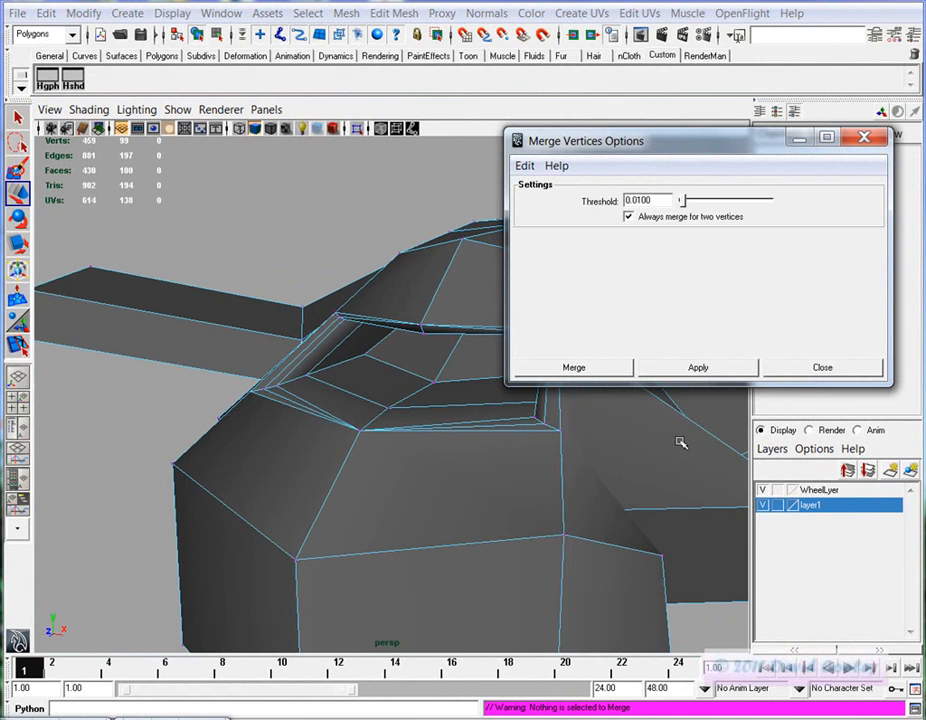
left_click(808, 367)
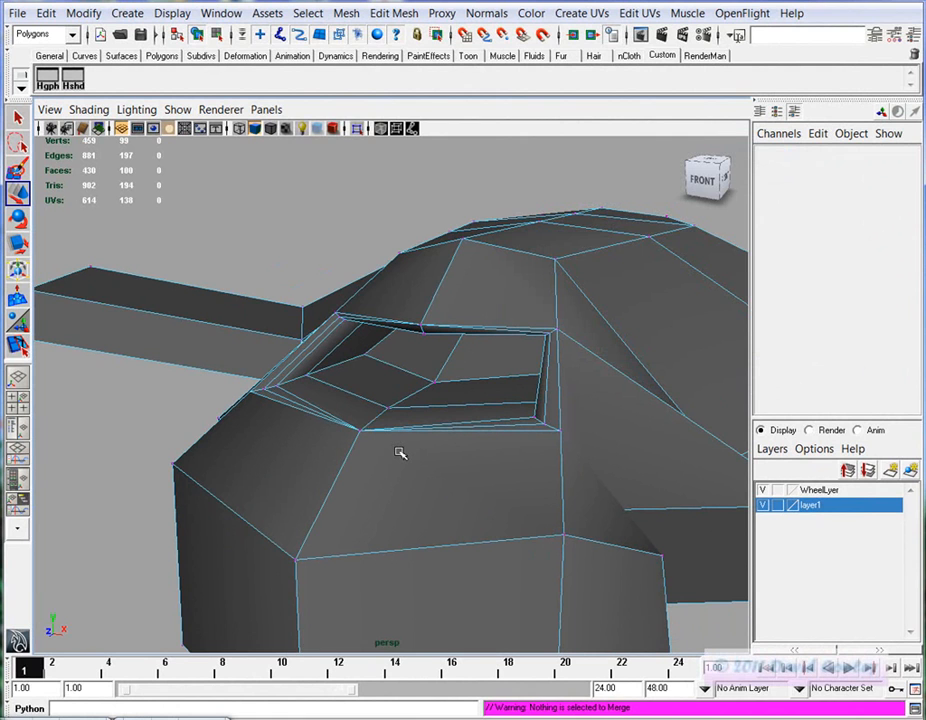
key("F8")
key("F8")
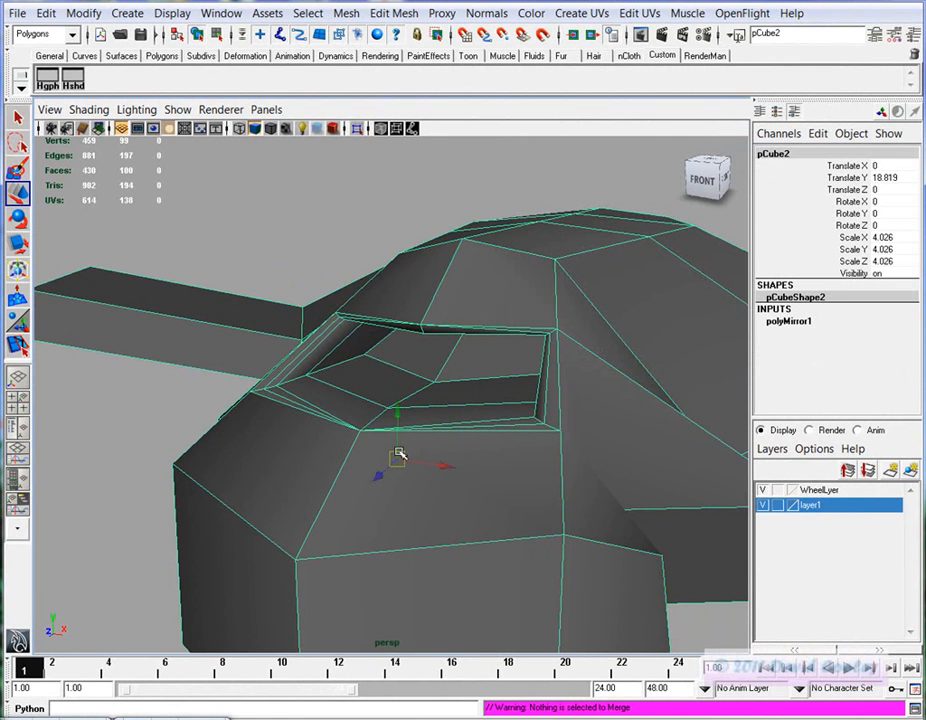
Set the mirror operation's merge threshold to 0.05
left_click(787, 321)
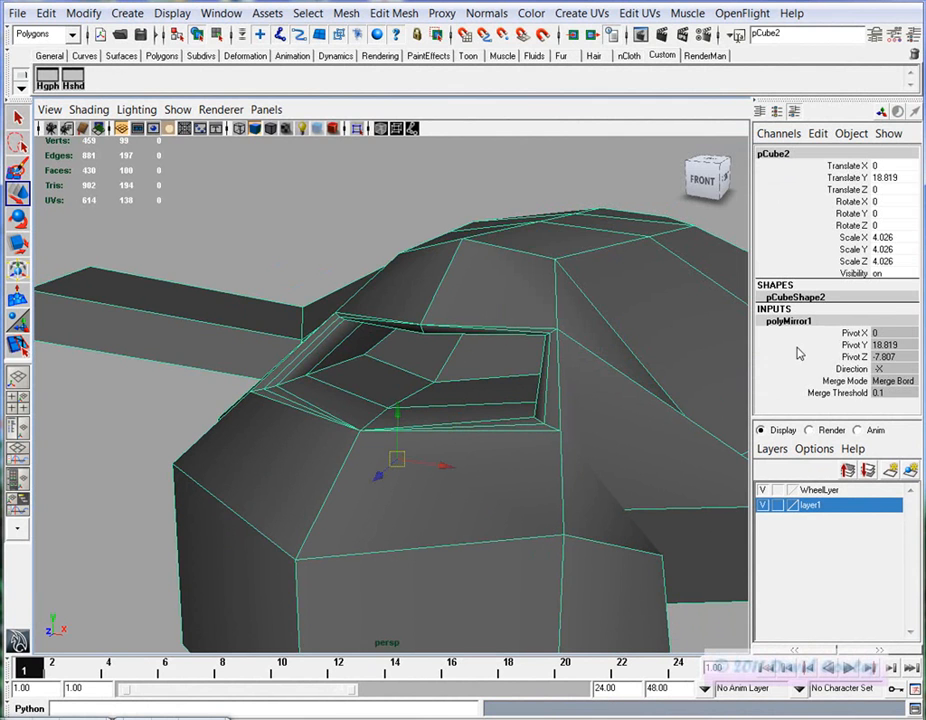
left_click(879, 394)
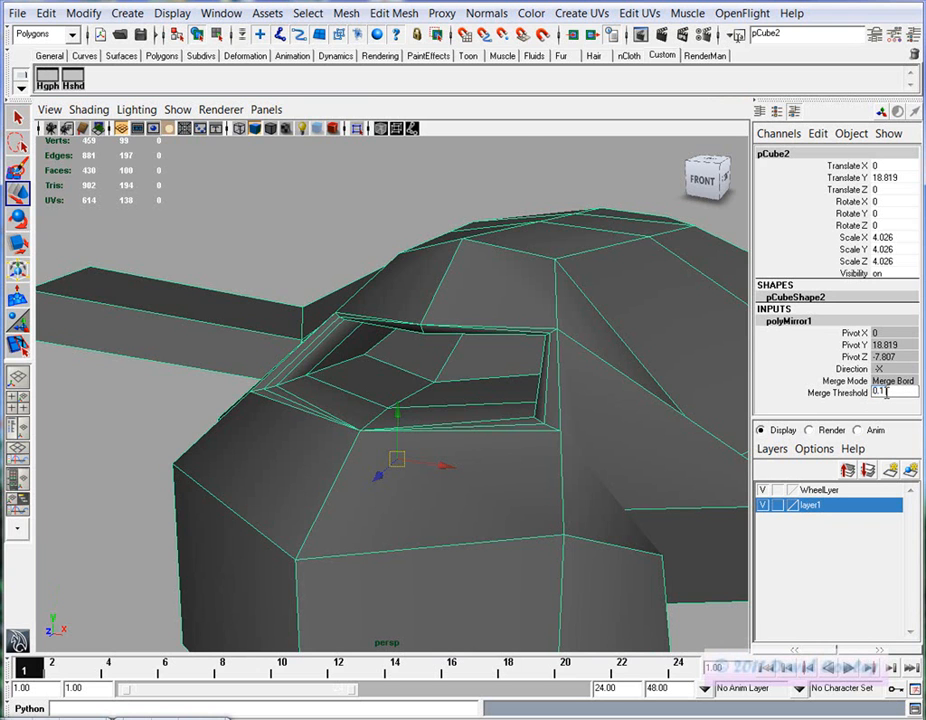
left_click(394, 13)
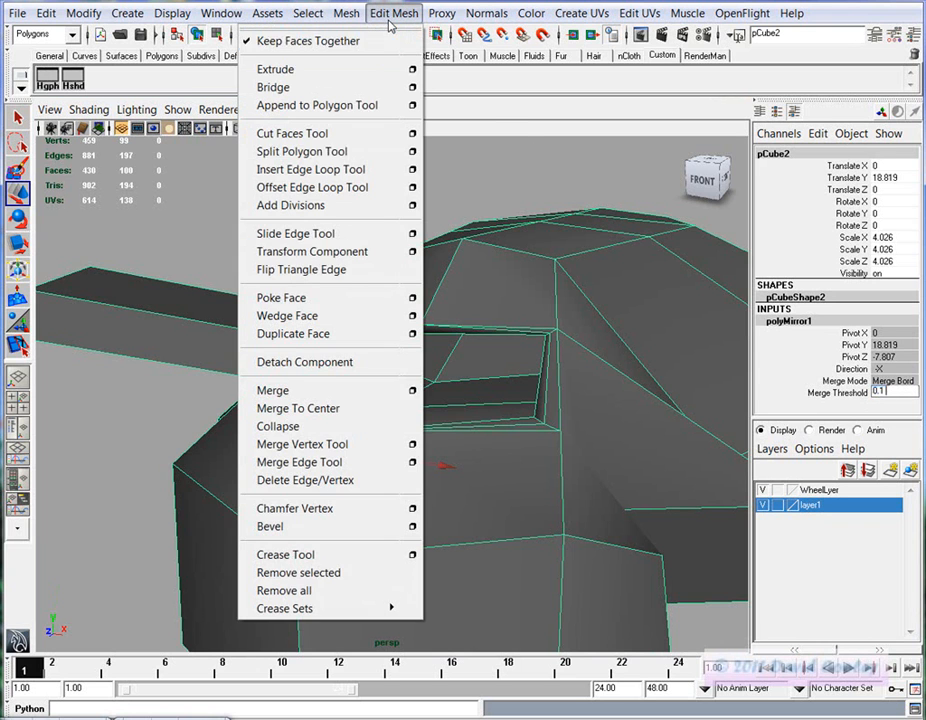
left_click(411, 391)
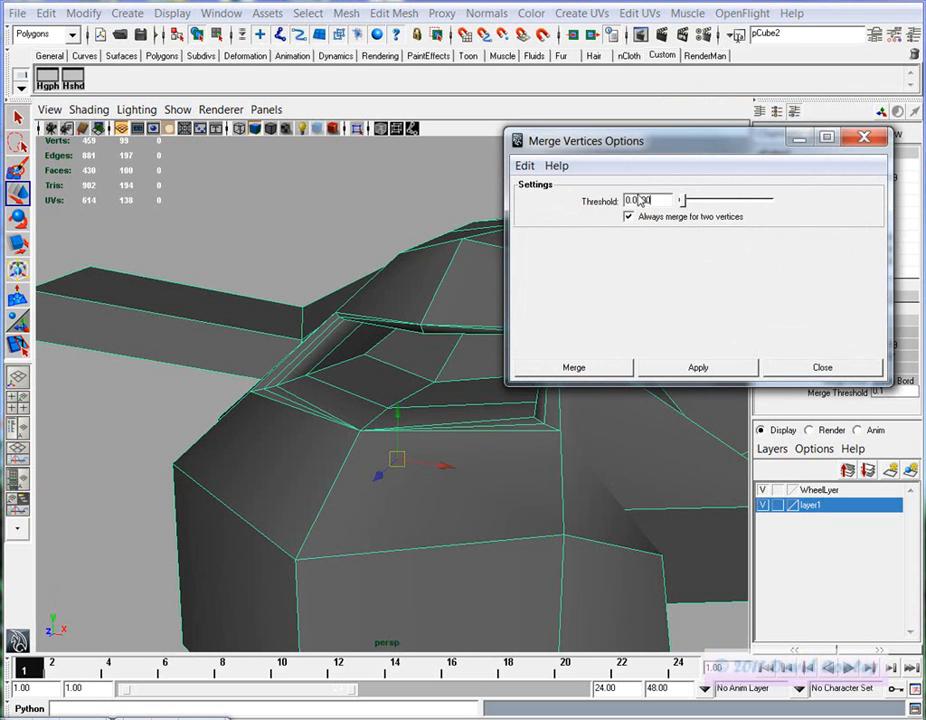
left_click(802, 377)
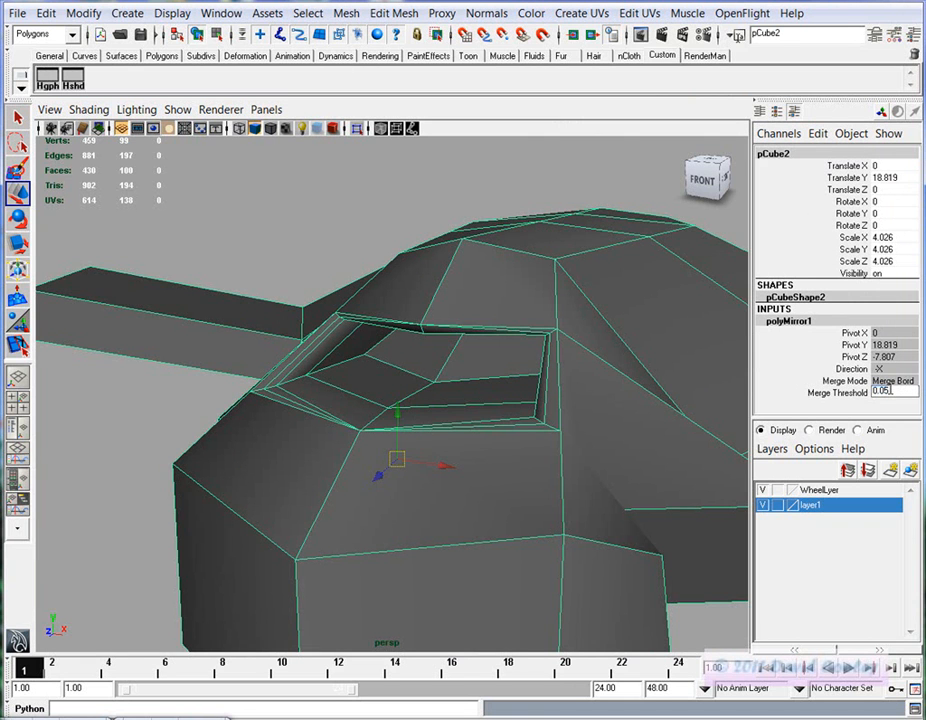
key("Return")
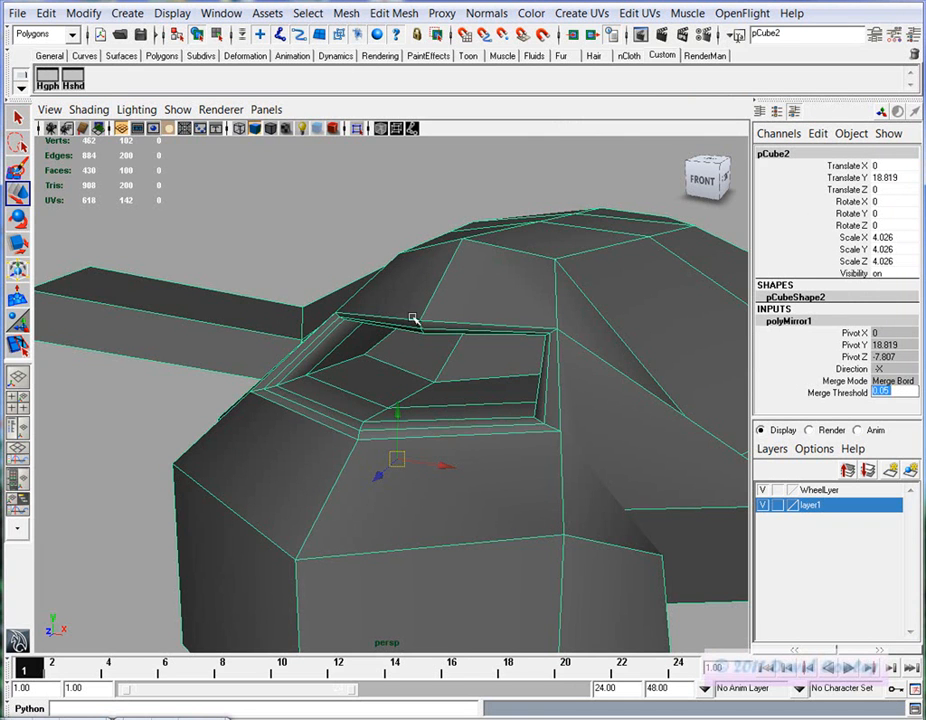
Test the merged centre-seam vertices at the front of the recess rim by moving one along X, then undo the move
left_click_drag(453, 366, 469, 362, "alt")
right_click_drag(476, 363, 657, 397, "alt")
left_click_drag(657, 397, 625, 402, "alt")
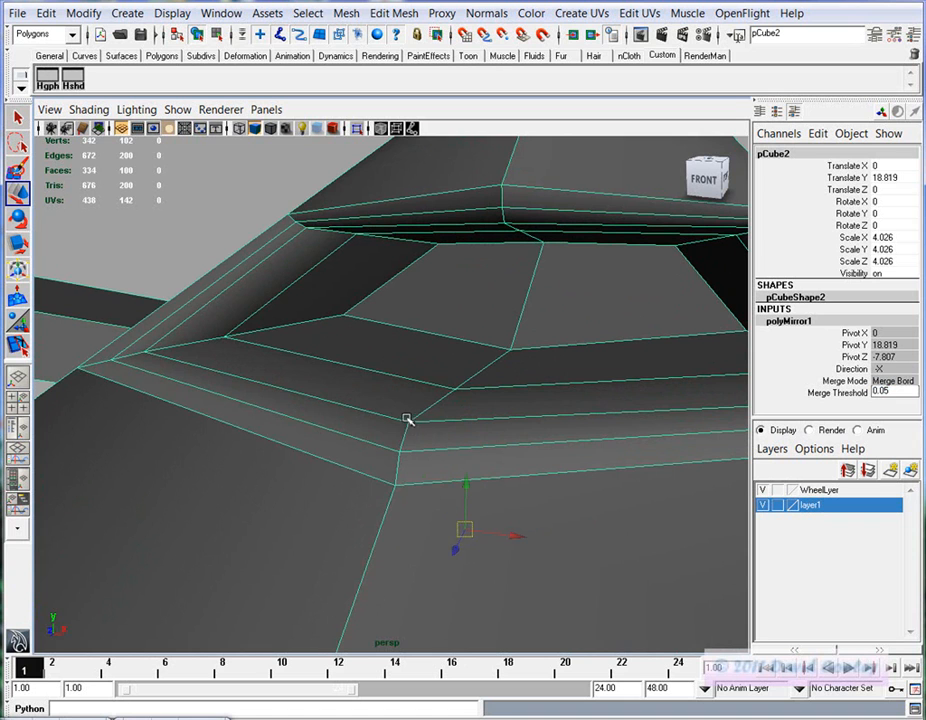
right_click_drag(402, 405, 374, 412)
left_click(410, 423)
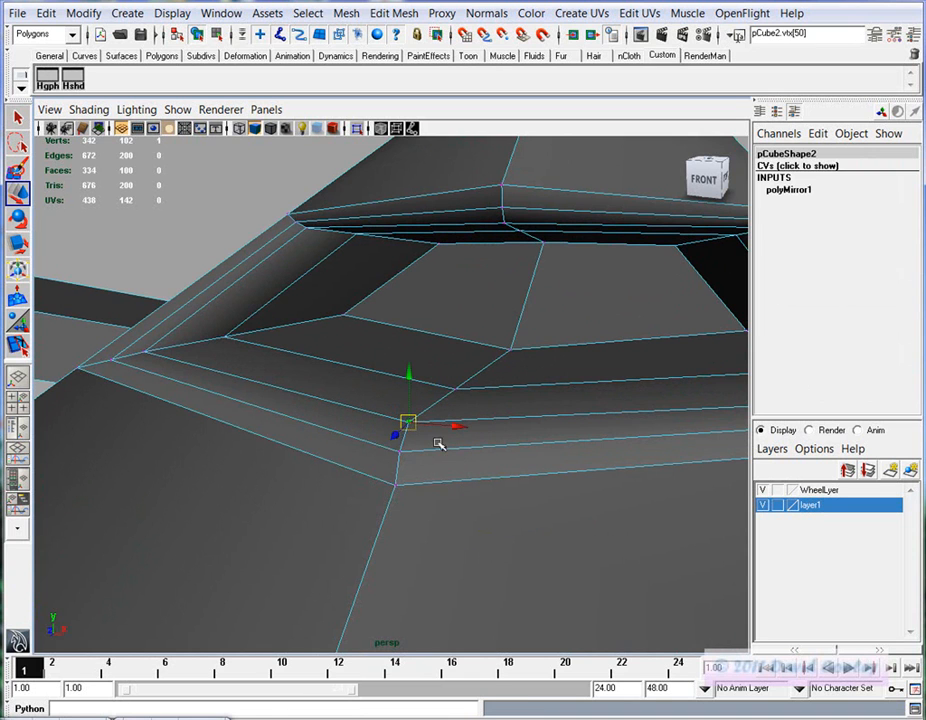
left_click(200, 257)
left_click_drag(349, 471, 474, 503)
left_click(230, 168)
left_click(401, 451)
left_click_drag(481, 441, 455, 442)
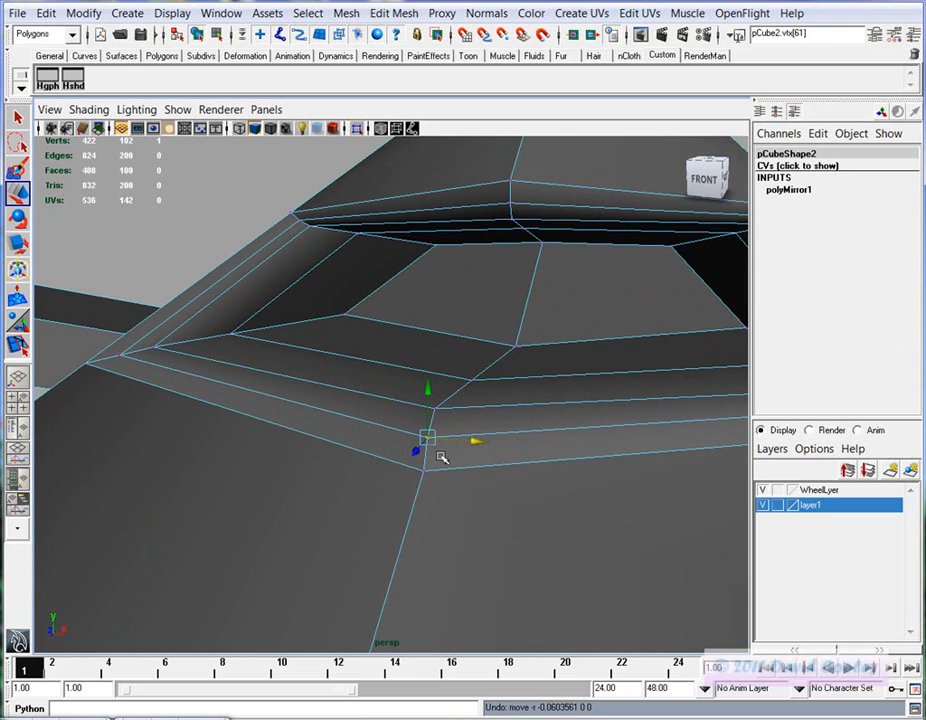
Preview the merged body with smoothing on from several angles and return it to object selection
key("3")
left_click_drag(601, 475, 444, 413, "alt")
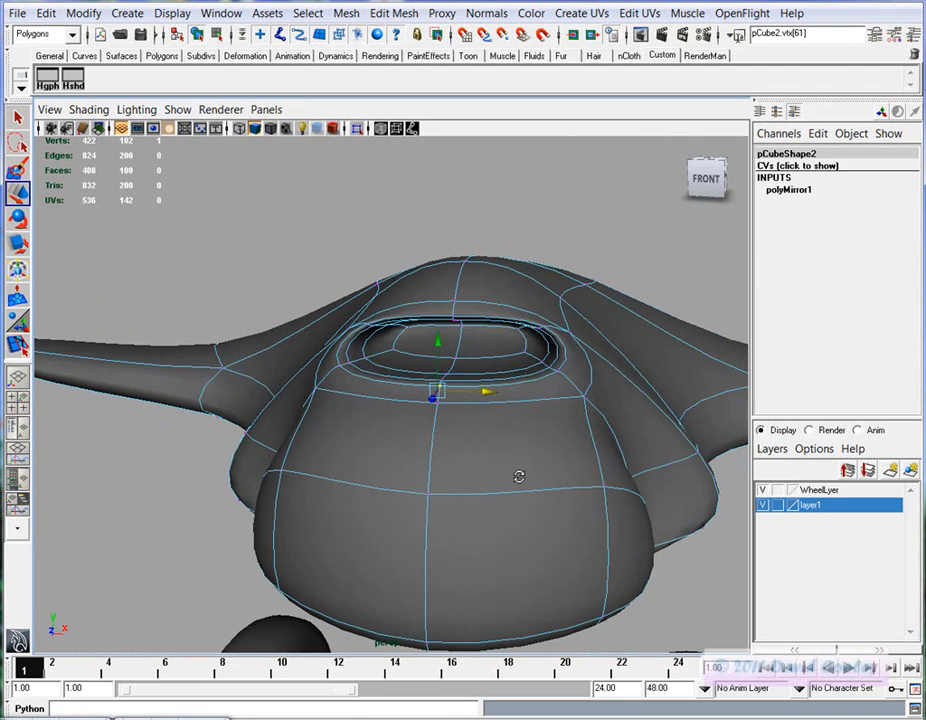
left_click_drag(519, 480, 527, 499, "alt")
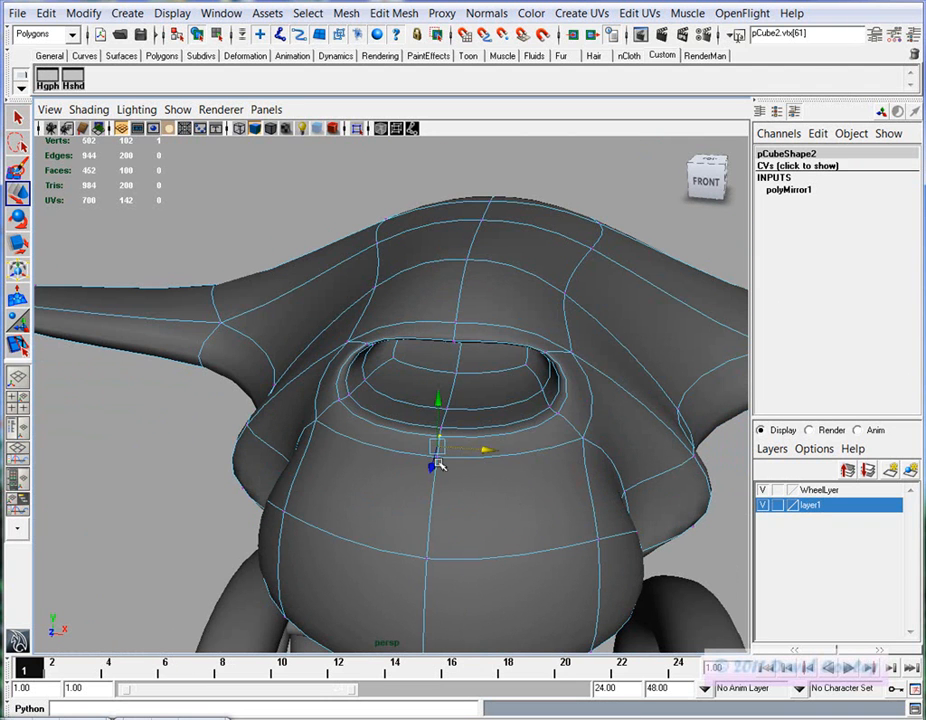
left_click_drag(428, 462, 645, 411, "alt")
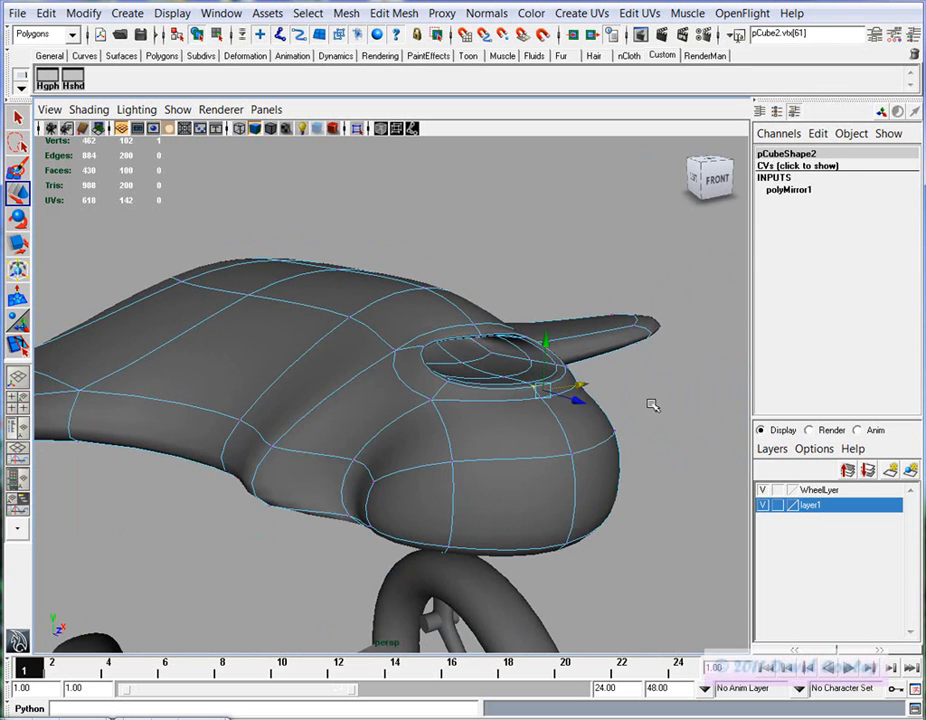
left_click(638, 528)
left_click_drag(638, 528, 622, 506, "alt")
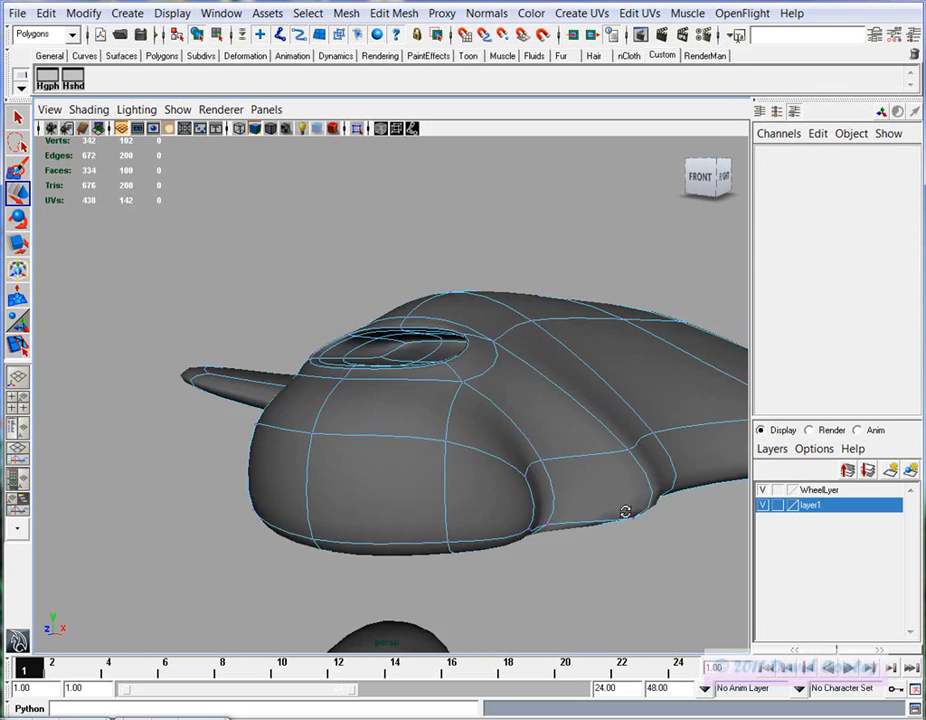
right_click_drag(622, 506, 310, 489, "alt")
key("F8")
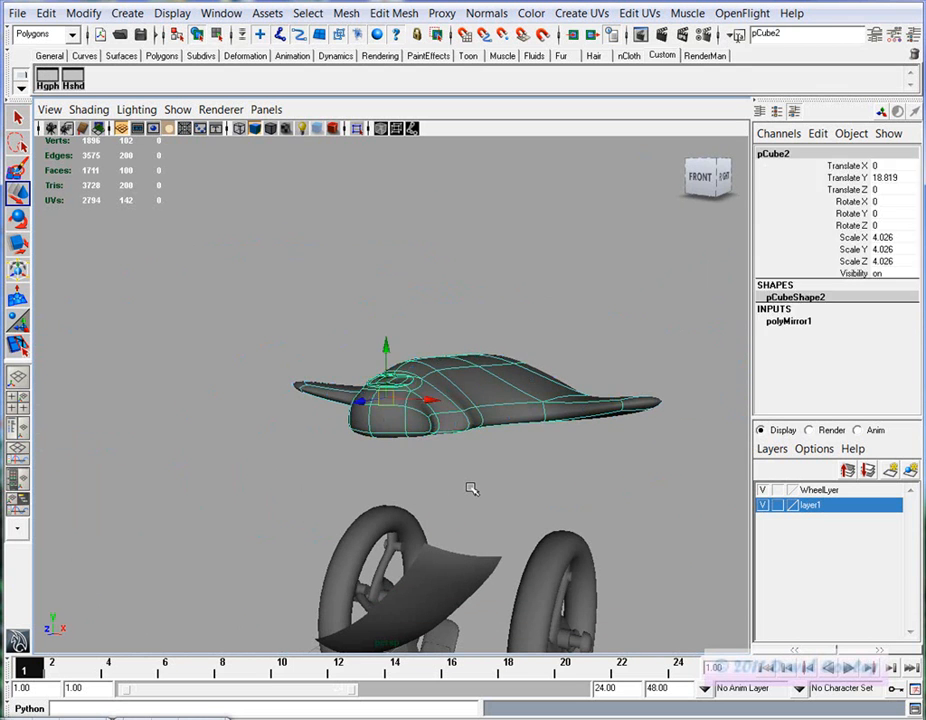
Examine the smoothed, mirrored body from the front, the side and above, including its position over the bike
mouse_move(472, 488)
left_mouse_down("alt")
mouse_move(432, 405)
mouse_move(484, 490)
mouse_move(556, 508)
left_mouse_up("alt")
mouse_move(362, 450)
left_mouse_down("alt")
mouse_move(510, 500)
mouse_move(422, 502)
left_mouse_up("alt")
middle_click_drag(436, 400, 446, 580, "alt")
right_click_drag(400, 500, 473, 492, "alt")
left_click_drag(405, 400, 498, 397, "alt")
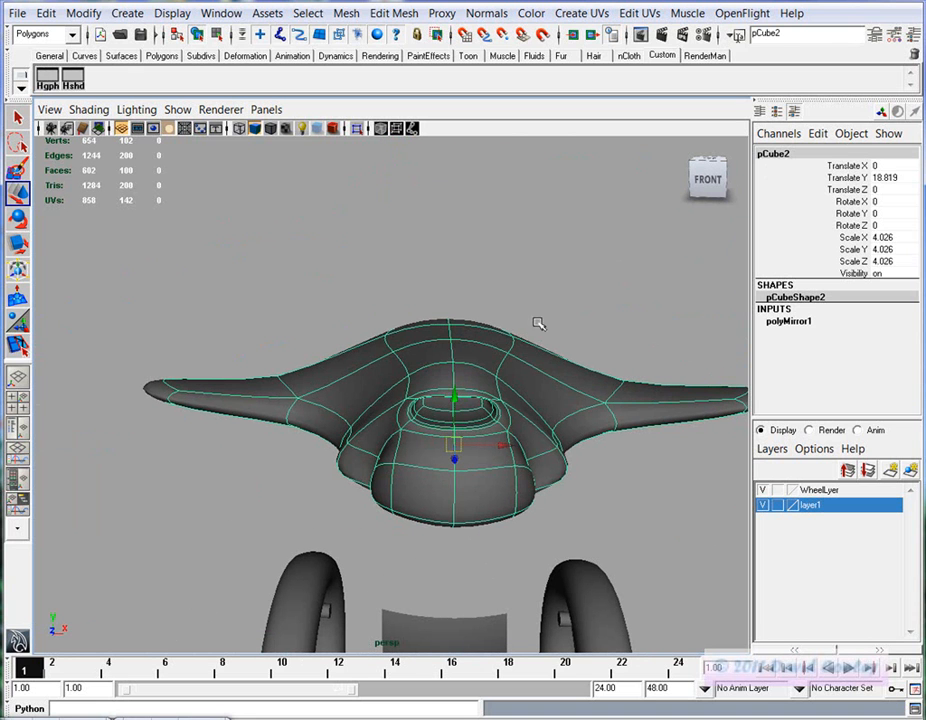
middle_click_drag(564, 510, 581, 432, "alt")
right_click_drag(581, 432, 523, 521, "alt")
left_click_drag(523, 521, 484, 521, "alt")
right_click_drag(484, 521, 412, 525, "alt")
middle_click_drag(412, 525, 413, 447, "alt")
left_click_drag(413, 447, 425, 360, "alt")
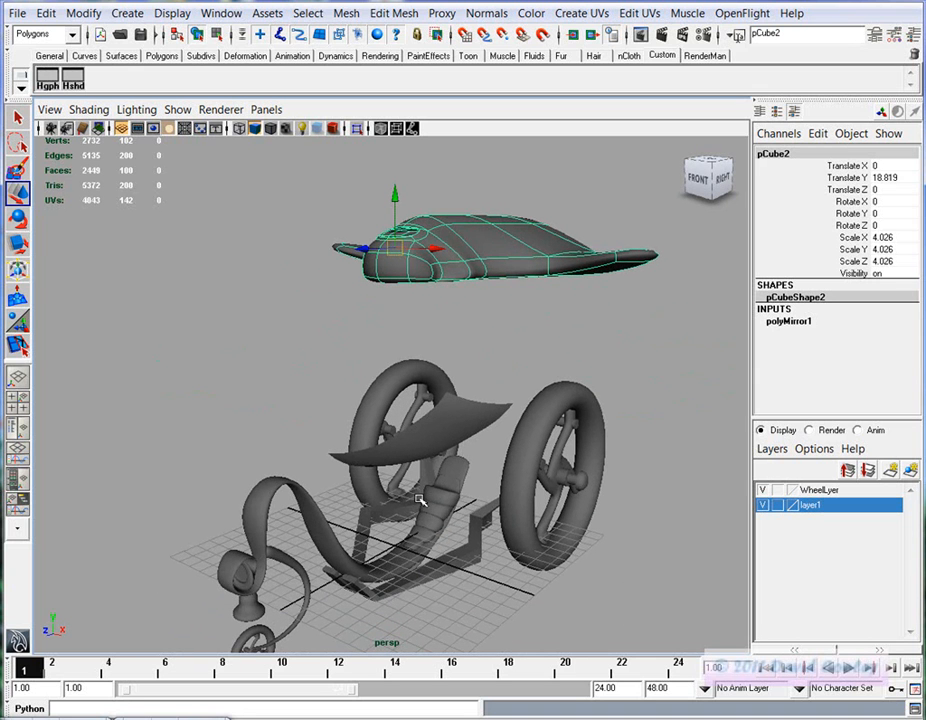
middle_click_drag(456, 520, 458, 652, "alt")
right_click_drag(458, 652, 527, 495, "alt")
left_click_drag(527, 495, 551, 493, "alt")
left_click_drag(494, 420, 505, 455, "alt")
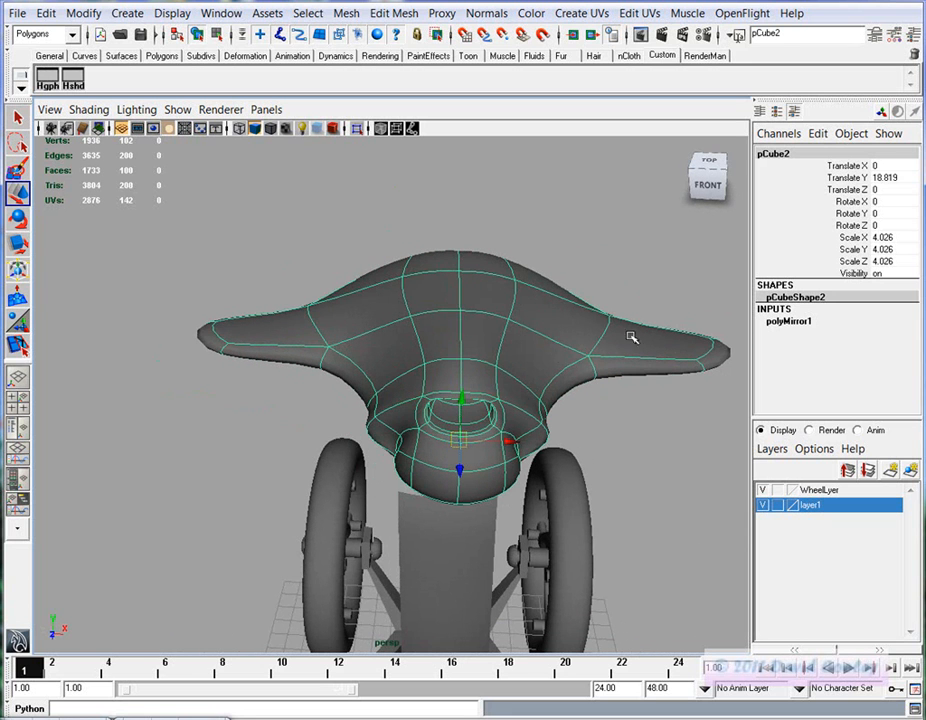
left_click_drag(546, 473, 432, 380, "alt")
left_click_drag(496, 424, 544, 483, "alt")
Turn smoothing off, try moving the body's rear outer-corner vertices on the positive-X side outward along X, and undo the move
key("1")
left_click_drag(513, 478, 502, 387, "alt")
right_click_drag(502, 387, 503, 411)
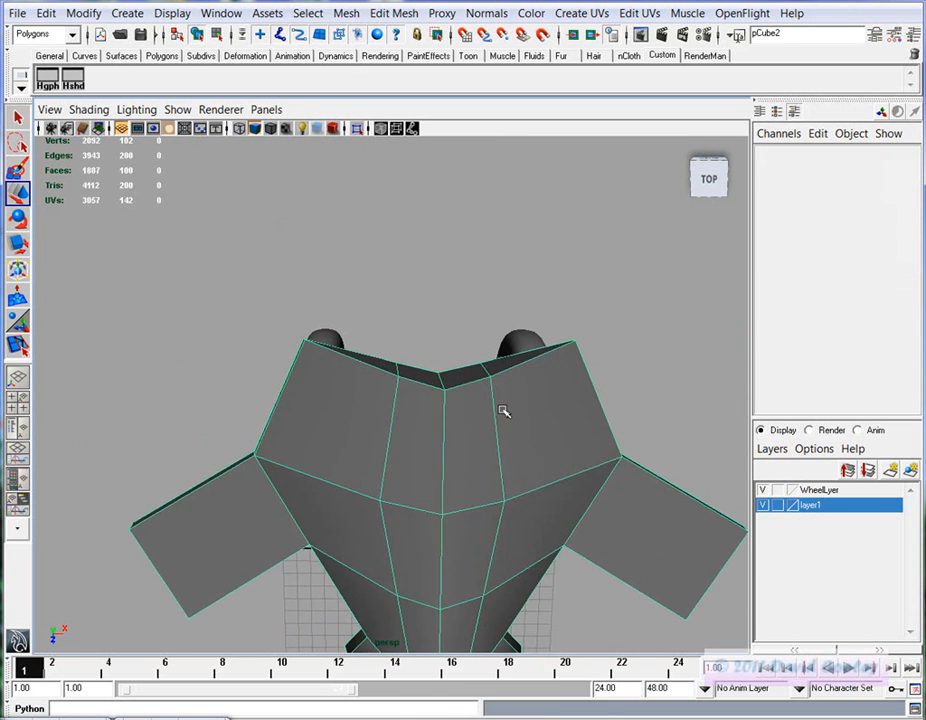
left_click(524, 357)
left_click_drag(528, 359, 539, 442, "alt")
right_click_drag(565, 370, 528, 364)
left_click_drag(539, 309, 643, 353)
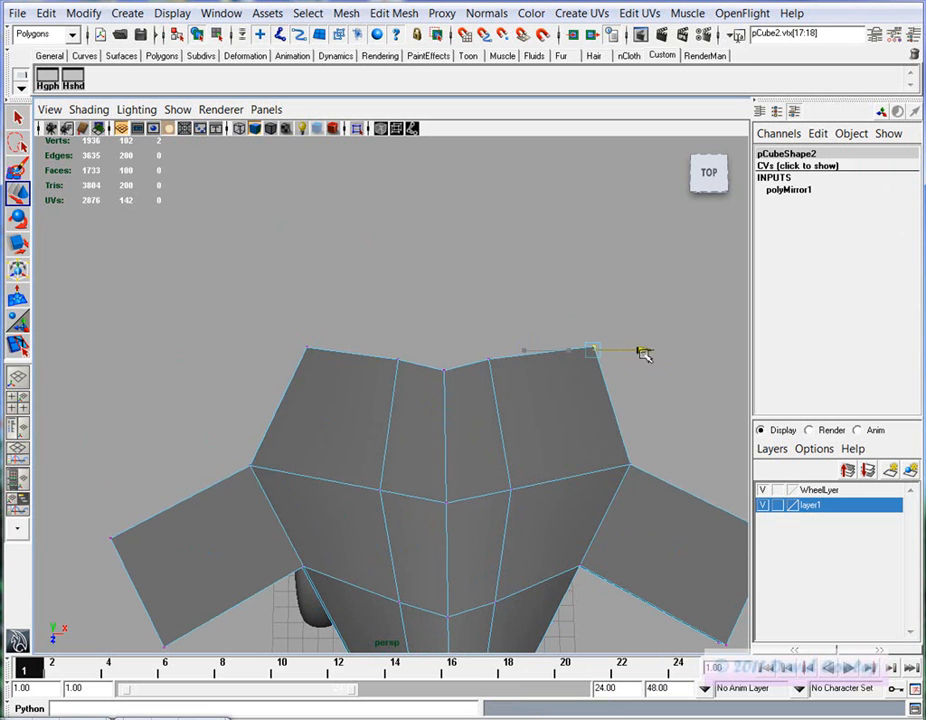
key("ctrl+z")
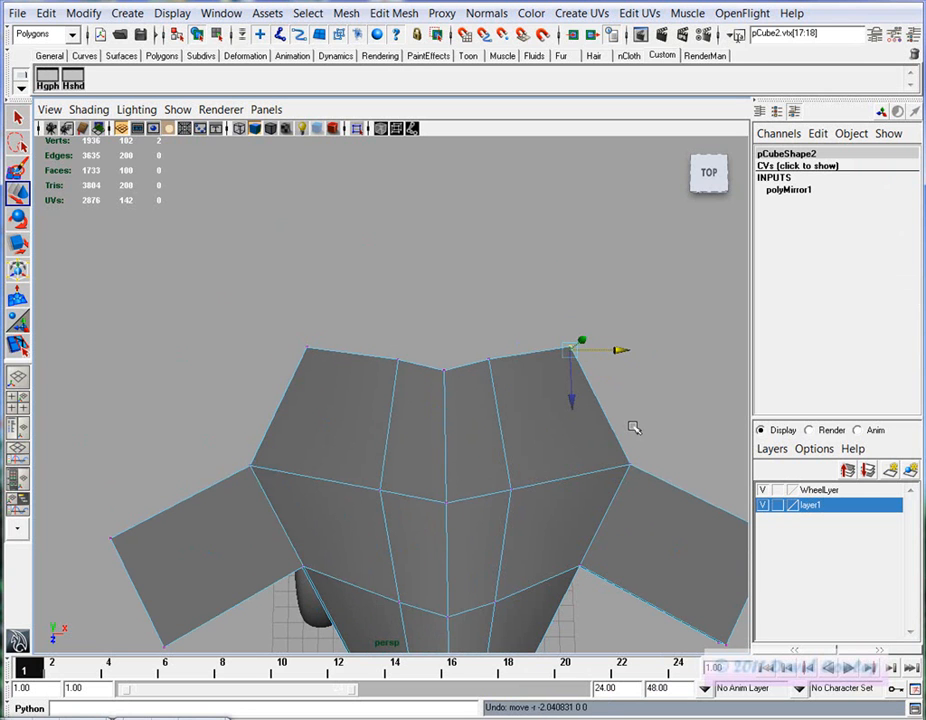
Delete all faces of the body on the negative-X side of the centre line, selecting them in the front view
left_click_drag(519, 477, 480, 391, "alt")
right_click_drag(478, 391, 500, 493)
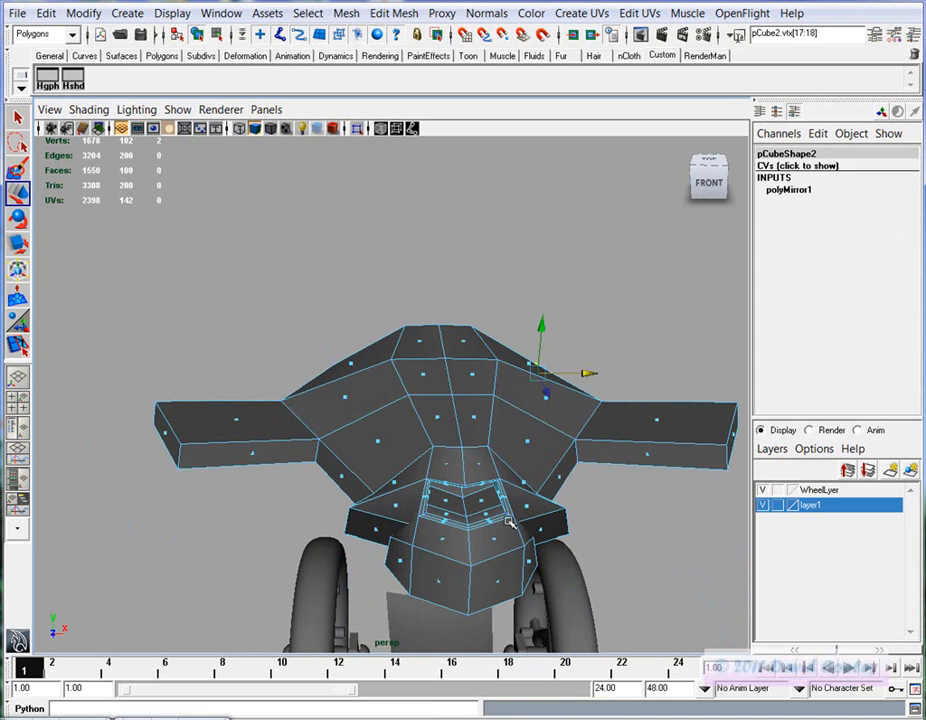
left_click_drag(499, 491, 501, 501, "alt")
key("space")
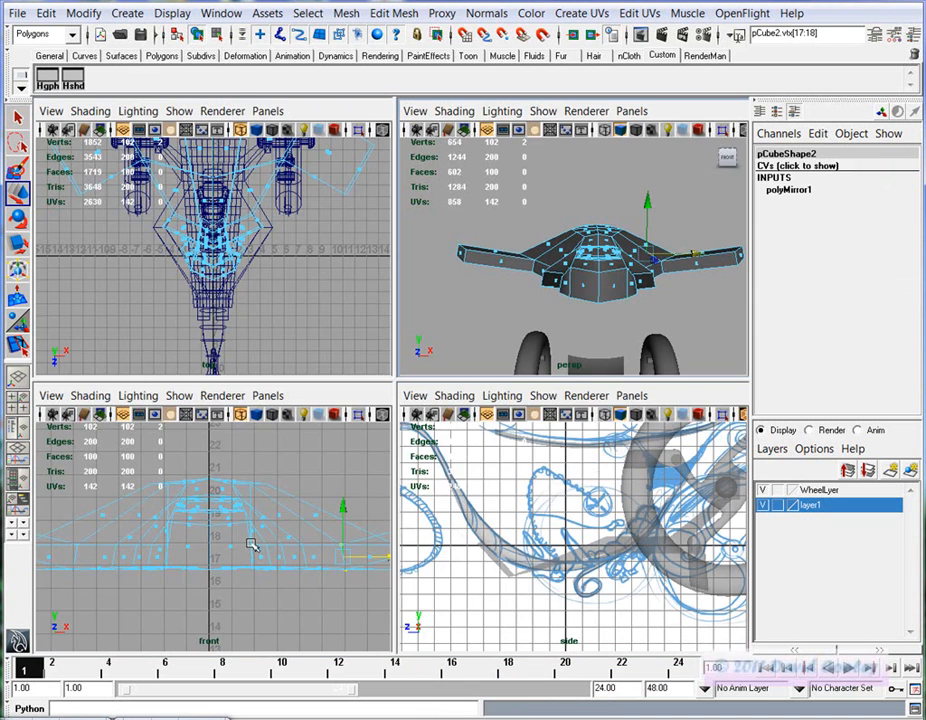
key("space")
middle_click_drag(378, 536, 511, 541, "alt")
right_click_drag(511, 541, 392, 518, "alt")
middle_click_drag(392, 518, 416, 518, "alt")
left_click_drag(106, 216, 483, 524)
right_click_drag(468, 476, 634, 453, "alt")
middle_click_drag(634, 453, 523, 452, "alt")
key("Delete")
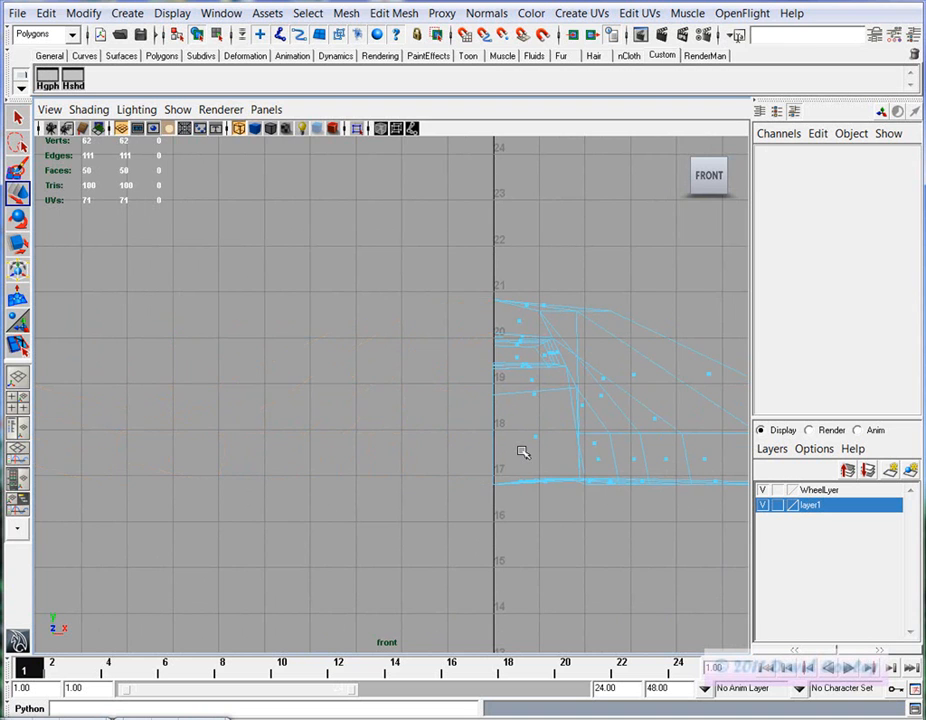
Duplicate the remaining half in object mode with Duplicate Special as one instance, scaled -1 in X
key("space")
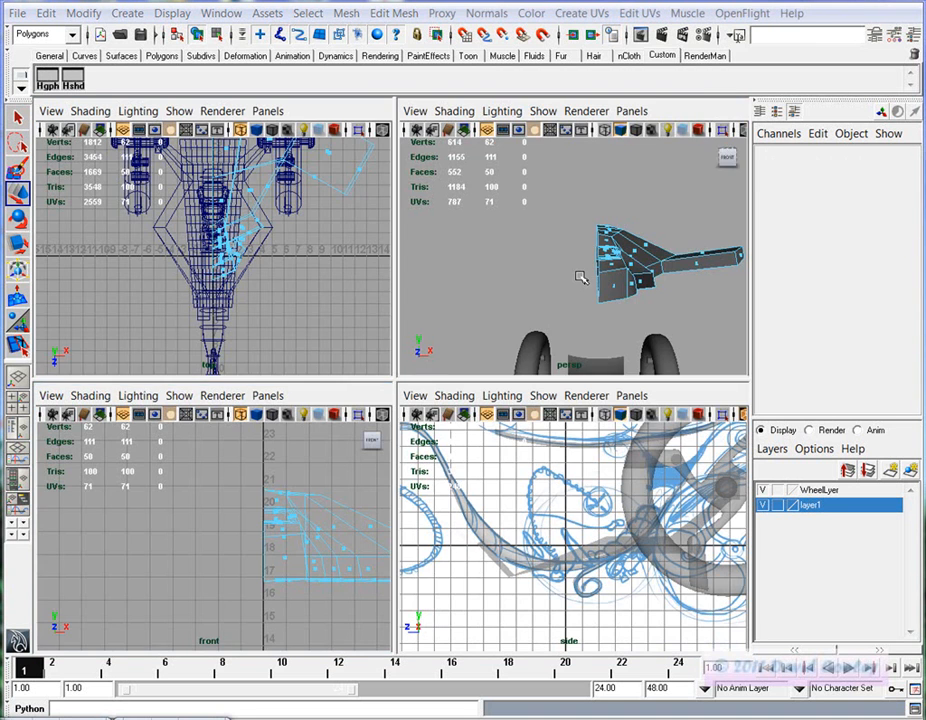
key("space")
scroll(562, 350, "up", 2)
middle_click_drag(534, 419, 536, 412, "alt")
key("F8")
key("F8")
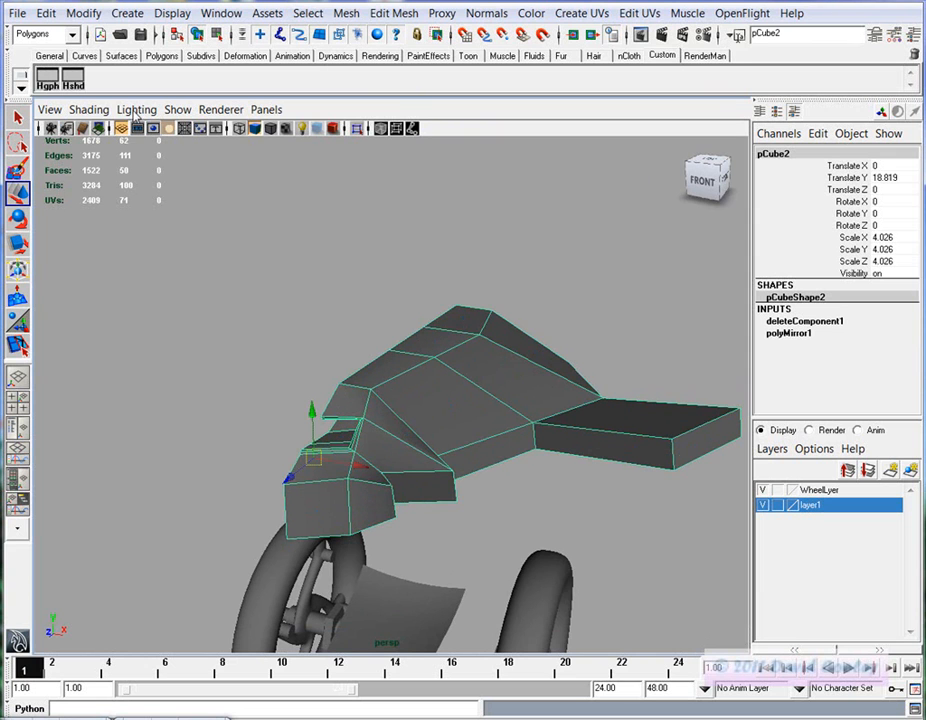
left_click(50, 16)
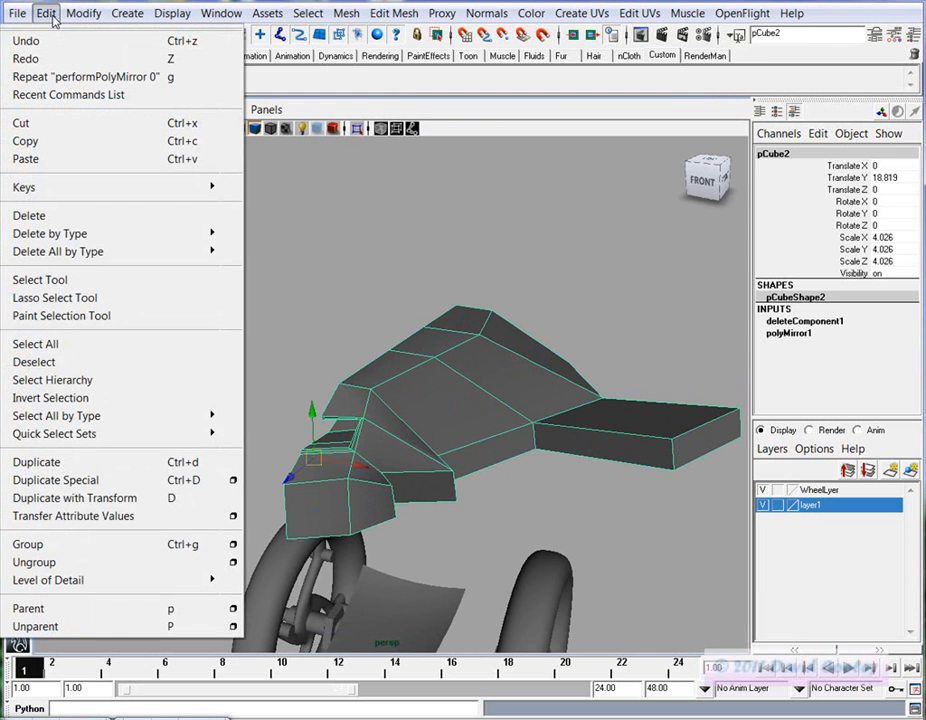
left_click(237, 484)
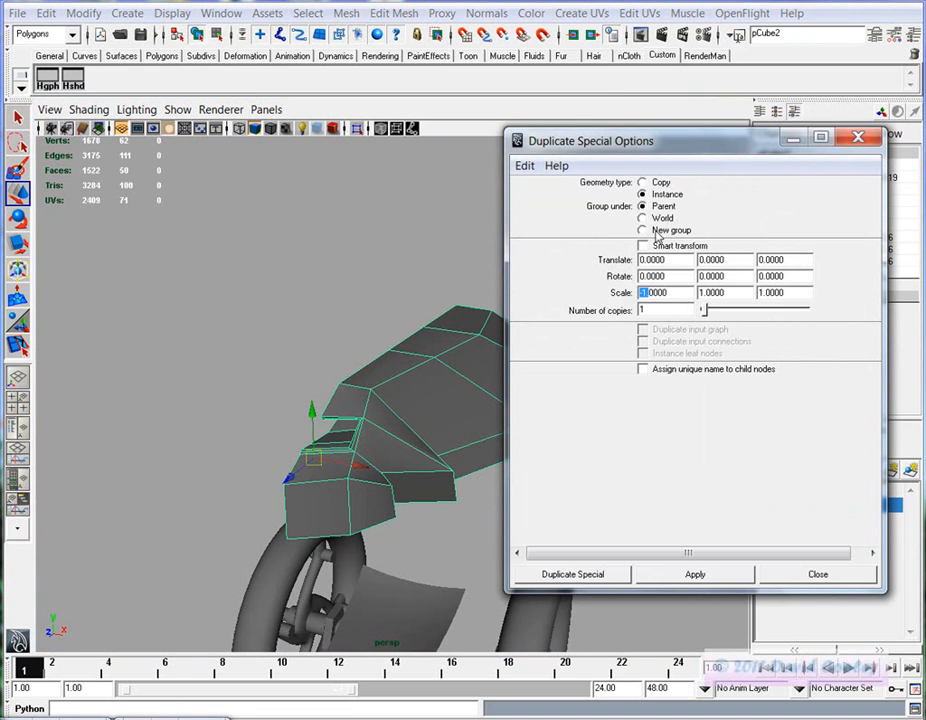
left_click(541, 571)
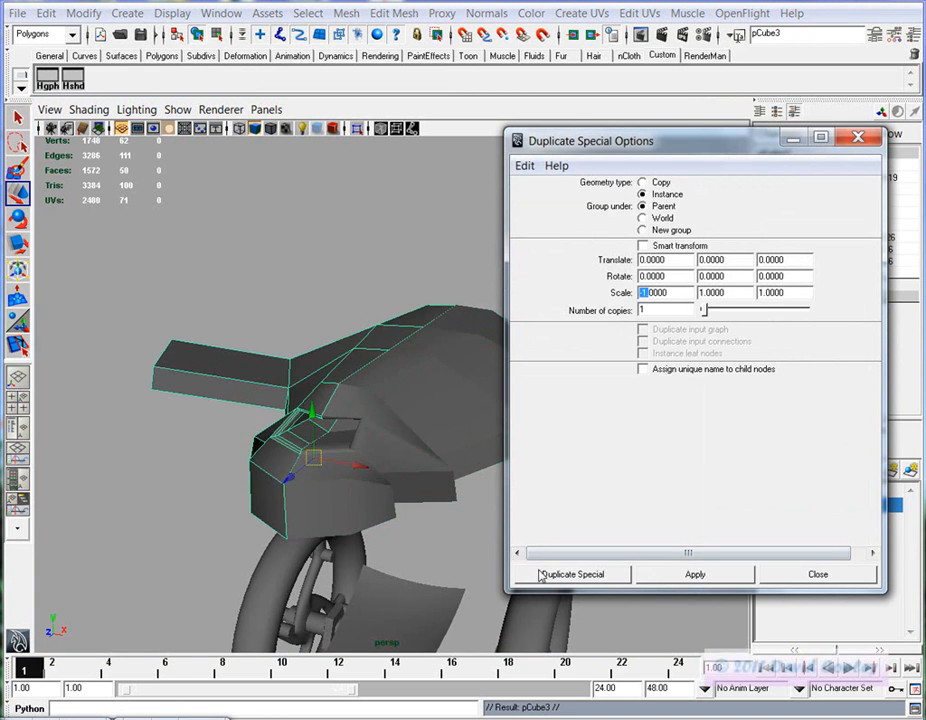
Reposition the original half's rear outer-corner vertices along Z and X to test the symmetry of the instanced half
left_click_drag(414, 509, 377, 438, "alt")
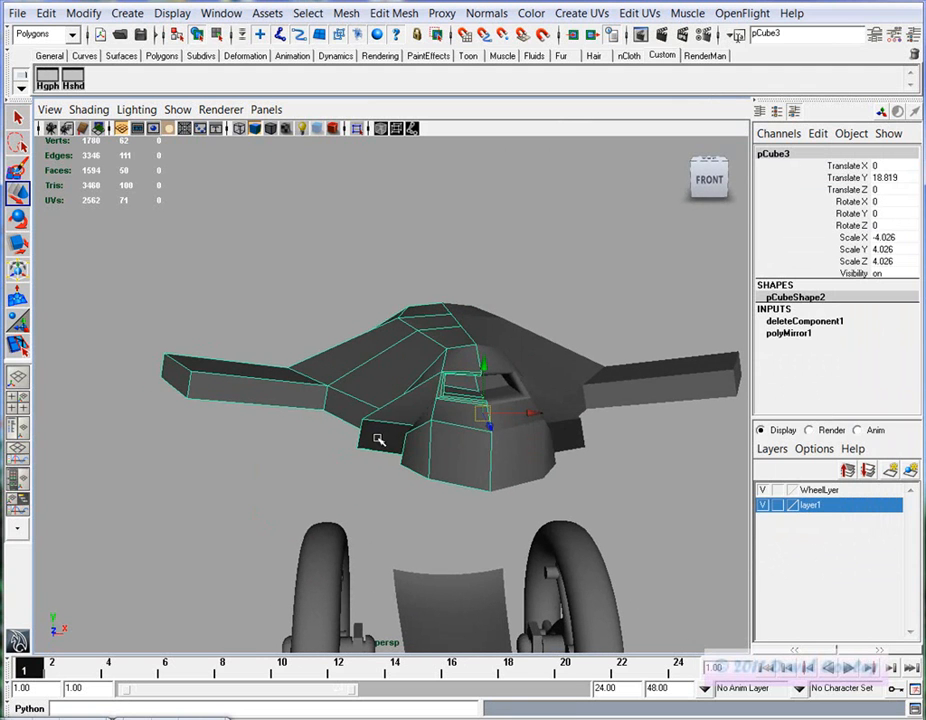
right_click_drag(566, 356, 517, 356)
left_click_drag(517, 356, 512, 394, "alt")
left_click_drag(510, 275, 605, 357)
left_click_drag(605, 357, 588, 431, "alt")
left_click_drag(562, 390, 490, 372, "alt")
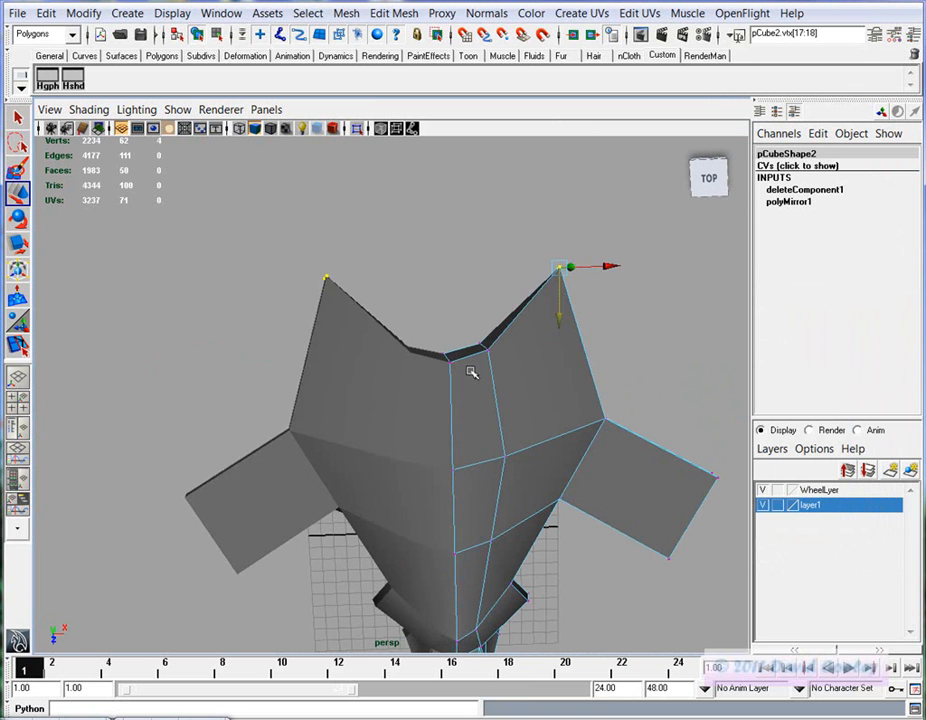
left_click_drag(604, 273, 493, 486)
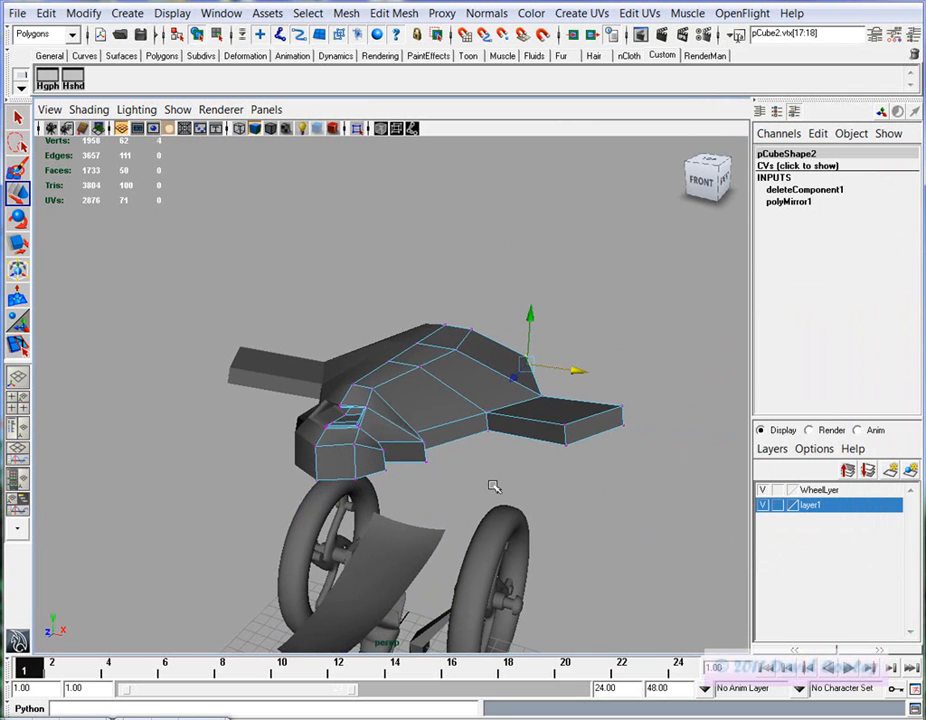
Delete both halves of the practice body and save the bike scene
right_click_drag(401, 463, 470, 393)
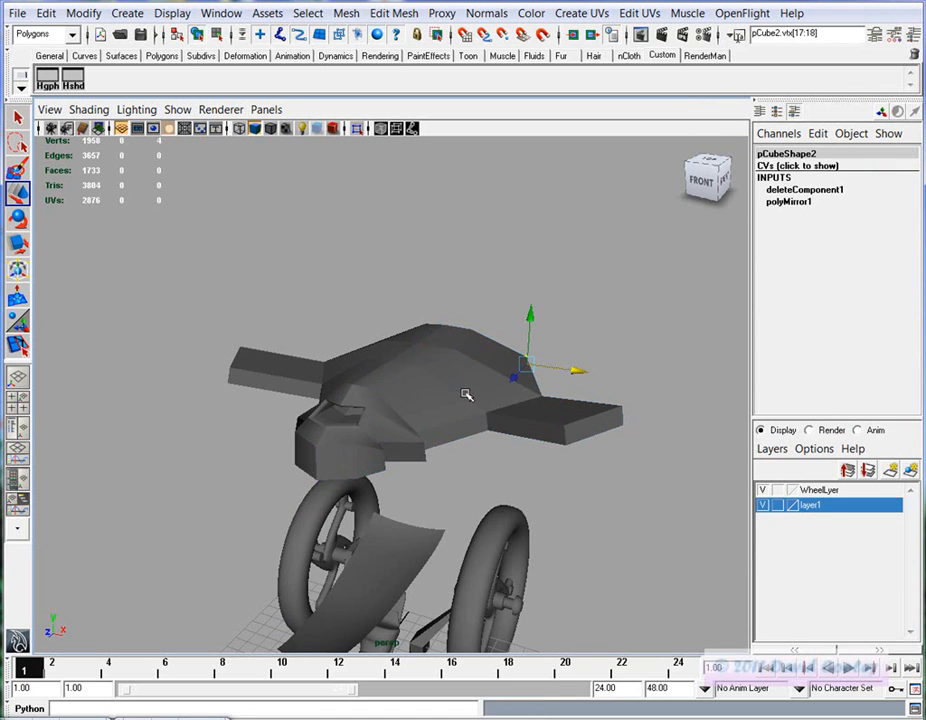
left_click(375, 367)
key("Delete")
key("Delete")
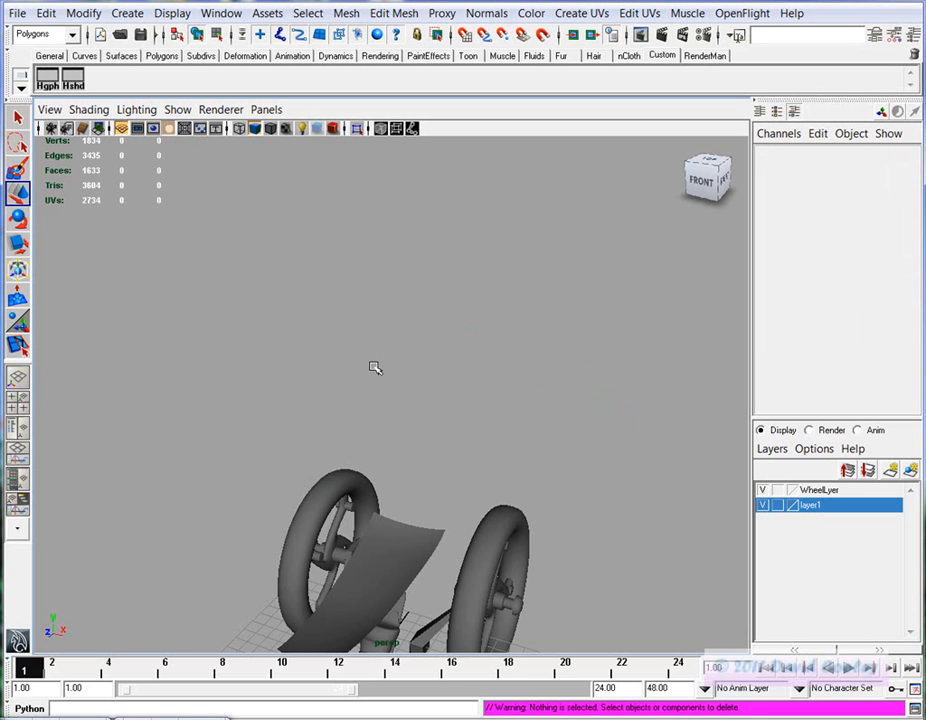
left_click_drag(374, 368, 381, 418, "alt")
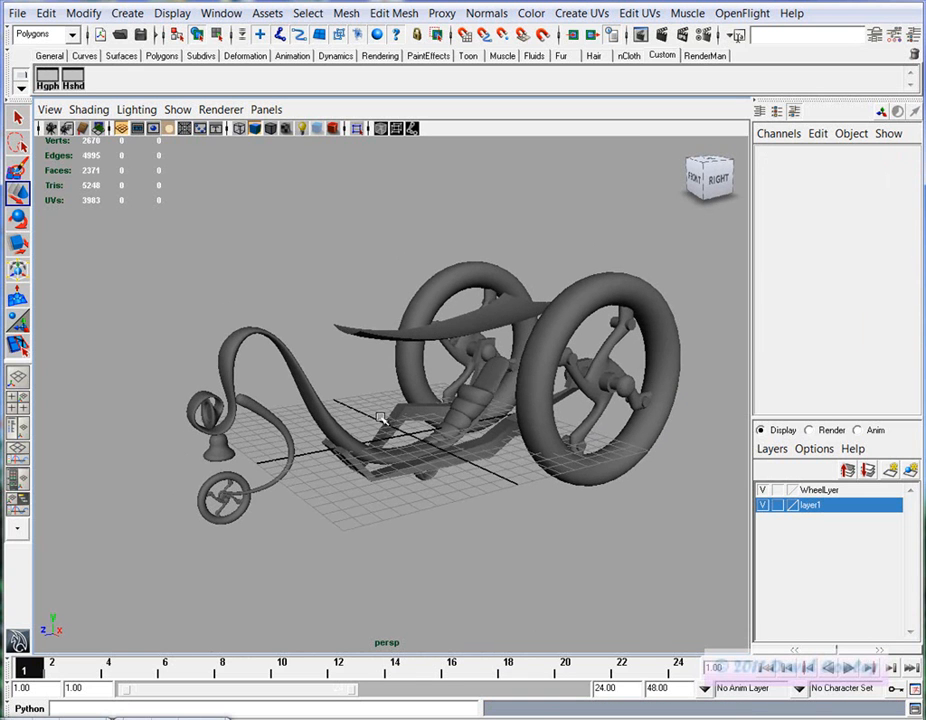
key("q")
key("ctrl+s")
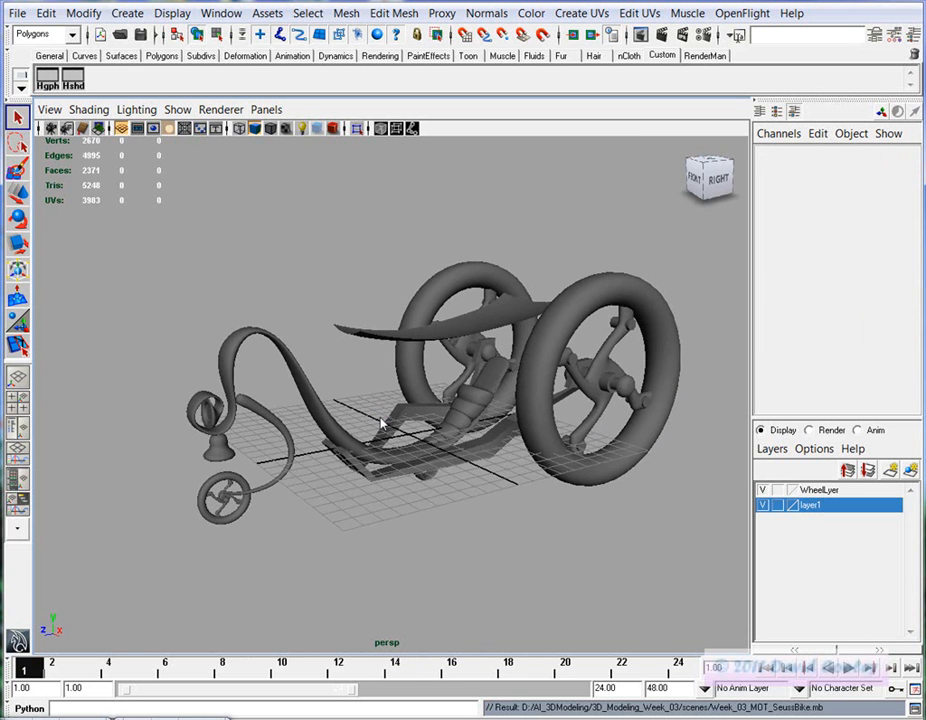
Examine the whole bike, checking the frame, the curved front arm and both large wheels at different distances
left_click_drag(395, 400, 440, 392, "alt")
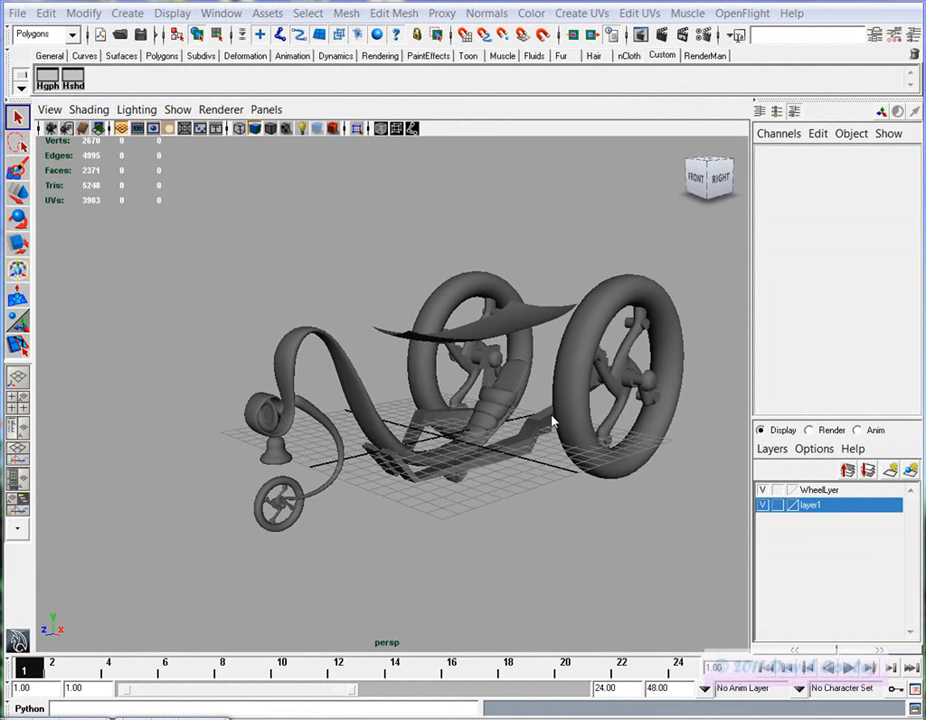
left_click_drag(522, 440, 548, 431, "alt")
middle_click_drag(548, 431, 320, 441, "alt")
right_click_drag(320, 441, 589, 446, "alt")
left_click_drag(589, 446, 345, 437, "alt")
middle_click_drag(345, 437, 423, 460, "alt")
right_click_drag(423, 460, 600, 462, "alt")
left_click_drag(600, 462, 518, 436, "alt")
left_click_drag(577, 362, 463, 441, "alt")
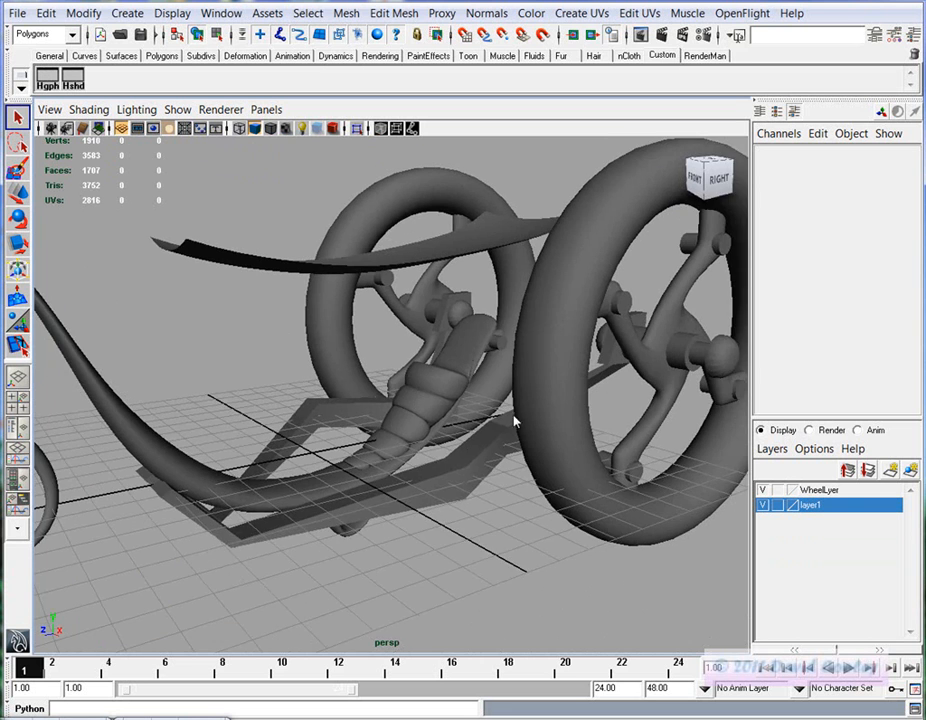
middle_click_drag(512, 424, 444, 420, "alt")
left_click_drag(387, 422, 409, 423, "alt")
middle_click_drag(329, 451, 370, 448, "alt")
right_click_drag(370, 448, 297, 425, "alt")
middle_click_drag(297, 425, 370, 423, "alt")
right_click_drag(370, 423, 326, 428, "alt")
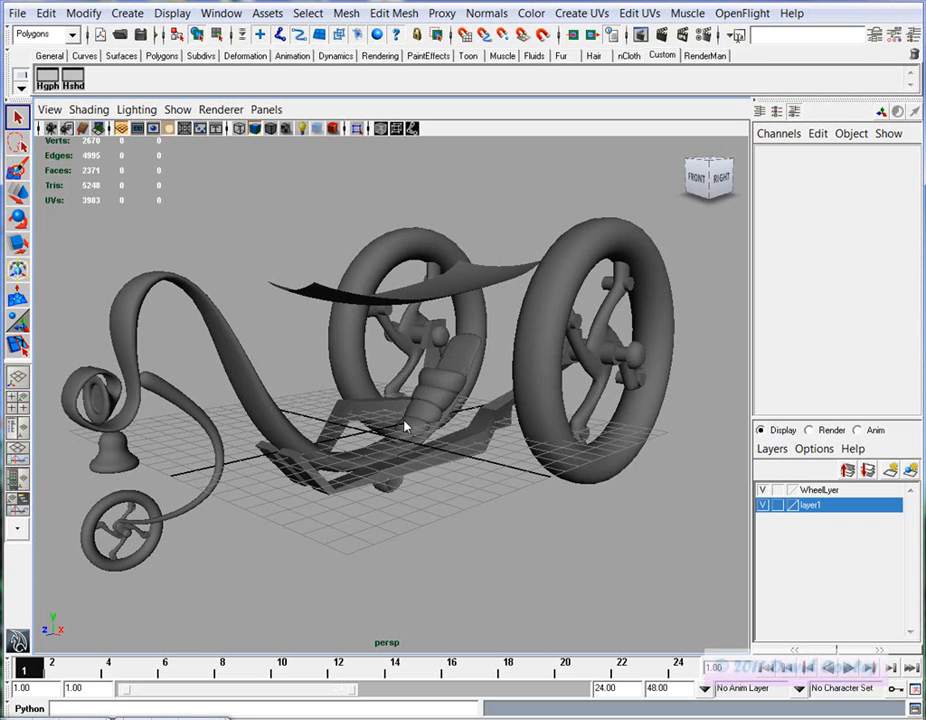
Examine the faceted shading and wireframe of the domed cap on the large wheel's hub up close
middle_click_drag(515, 358, 310, 381, "alt")
right_click_drag(310, 381, 812, 415, "alt")
middle_click_drag(606, 362, 457, 415, "alt")
right_click_drag(457, 415, 548, 418, "alt")
middle_click_drag(548, 418, 490, 420, "alt")
right_click_drag(490, 420, 606, 418, "alt")
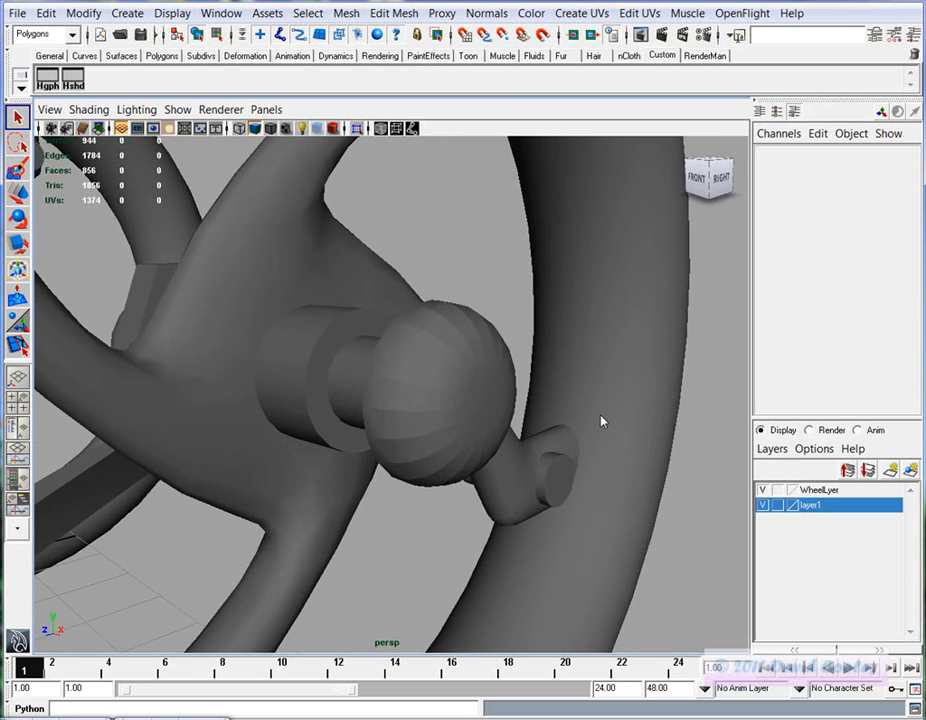
middle_click_drag(342, 418, 300, 405, "alt")
right_click_drag(300, 405, 529, 387, "alt")
middle_click_drag(431, 358, 451, 405, "alt")
mouse_move(451, 405)
left_mouse_down("alt")
mouse_move(434, 383)
mouse_move(437, 400)
left_mouse_up("alt")
mouse_move(437, 440)
middle_mouse_down("alt")
mouse_move(420, 393)
mouse_move(448, 453)
middle_mouse_up("alt")
left_click_drag(448, 453, 379, 384, "alt")
left_click(378, 353)
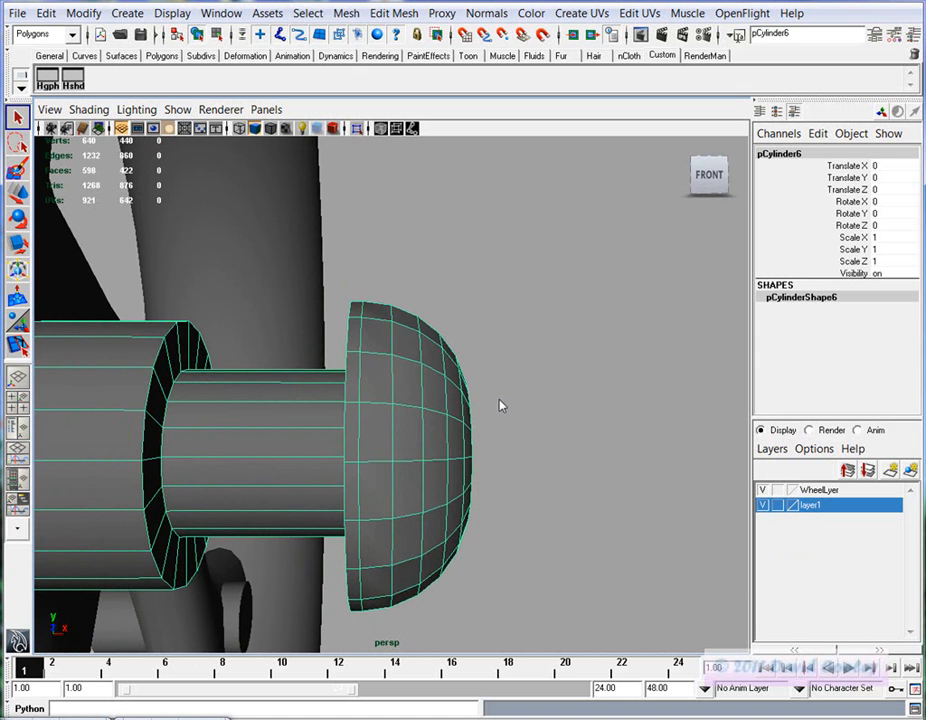
left_click(581, 492)
left_click_drag(536, 502, 653, 440, "alt")
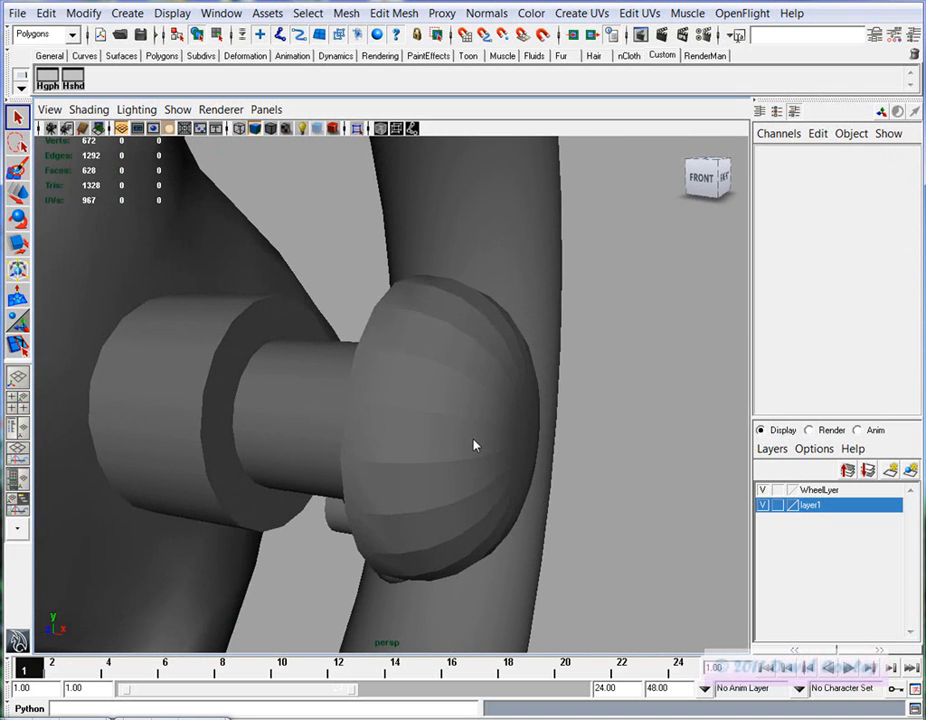
Soften the edges across the outer part of the hub's domed cap with Soften Edge, then return to object mode and deselect
left_click(475, 444)
left_click_drag(453, 438, 433, 415, "alt")
right_click(465, 380)
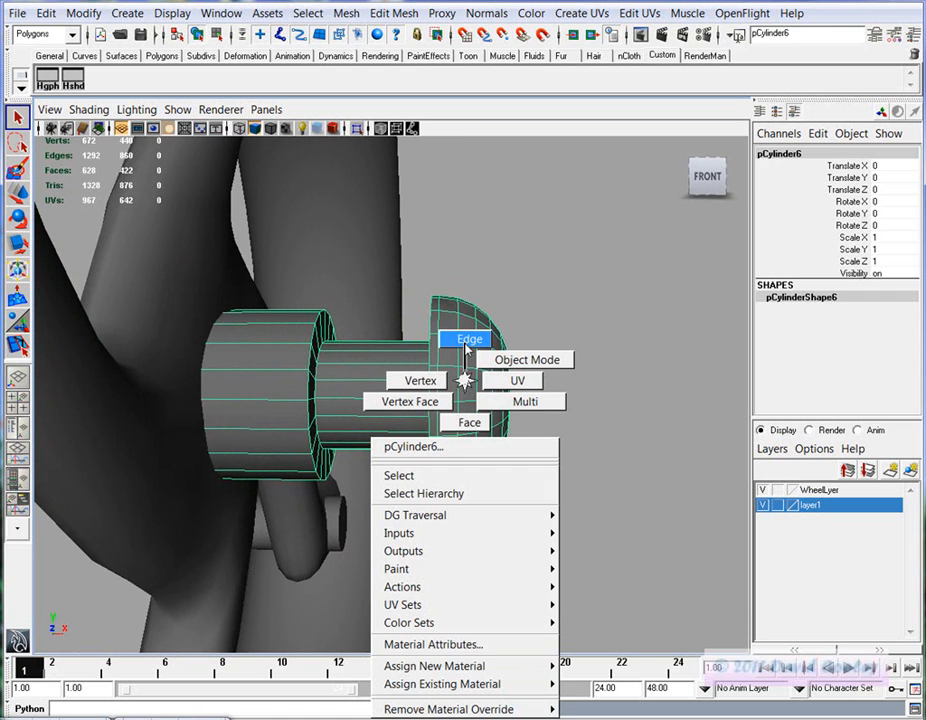
left_click(468, 340)
left_click_drag(475, 366, 446, 233, "alt")
left_click_drag(514, 472, 358, 482, "alt")
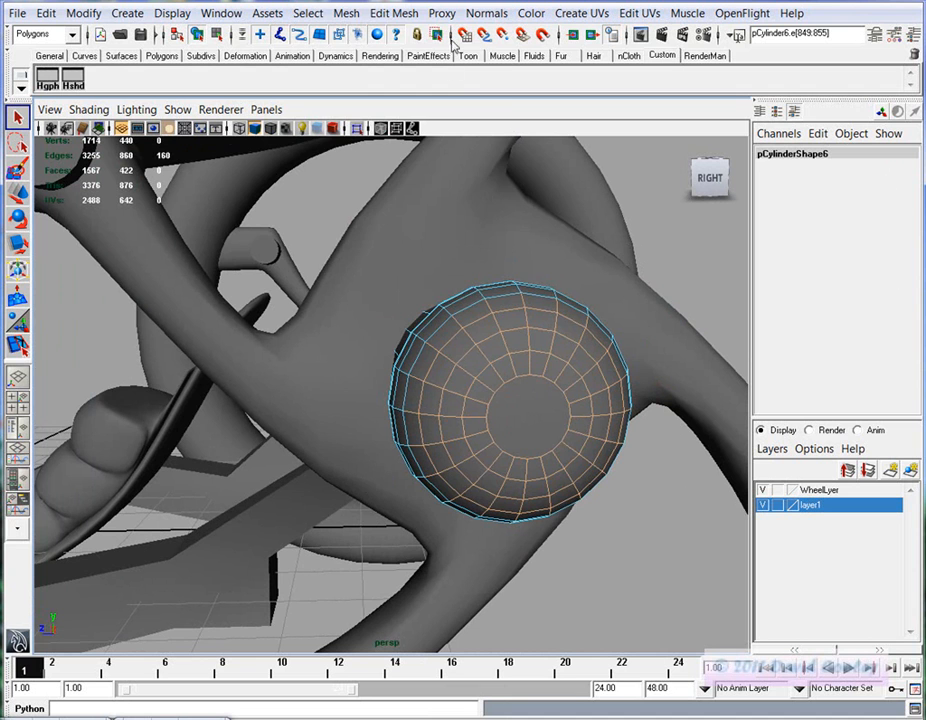
left_click(487, 14)
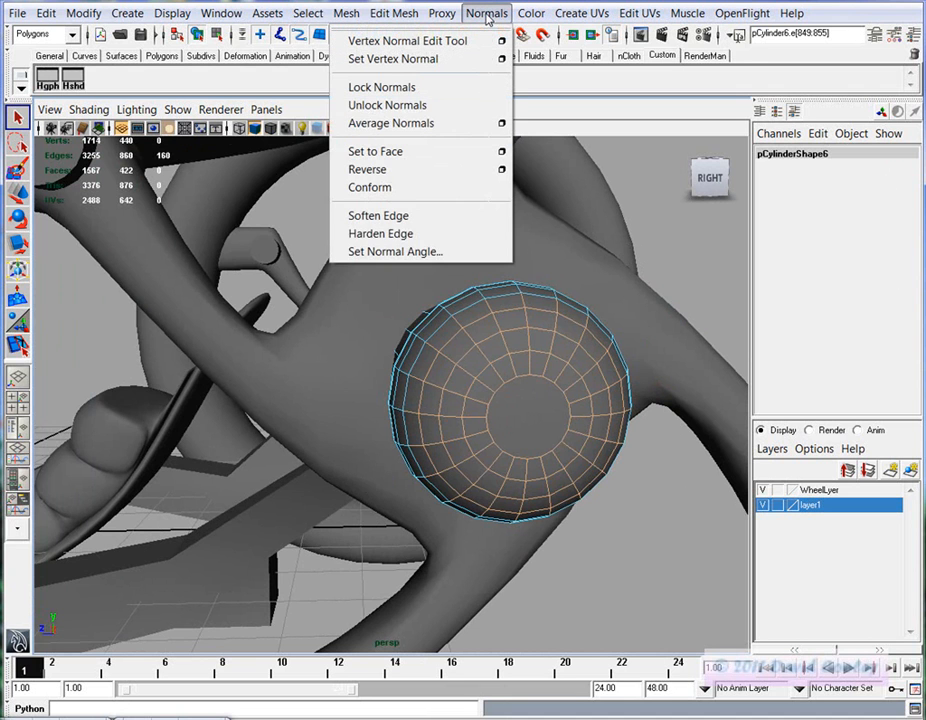
left_click(440, 217)
left_click_drag(535, 467, 585, 447, "alt")
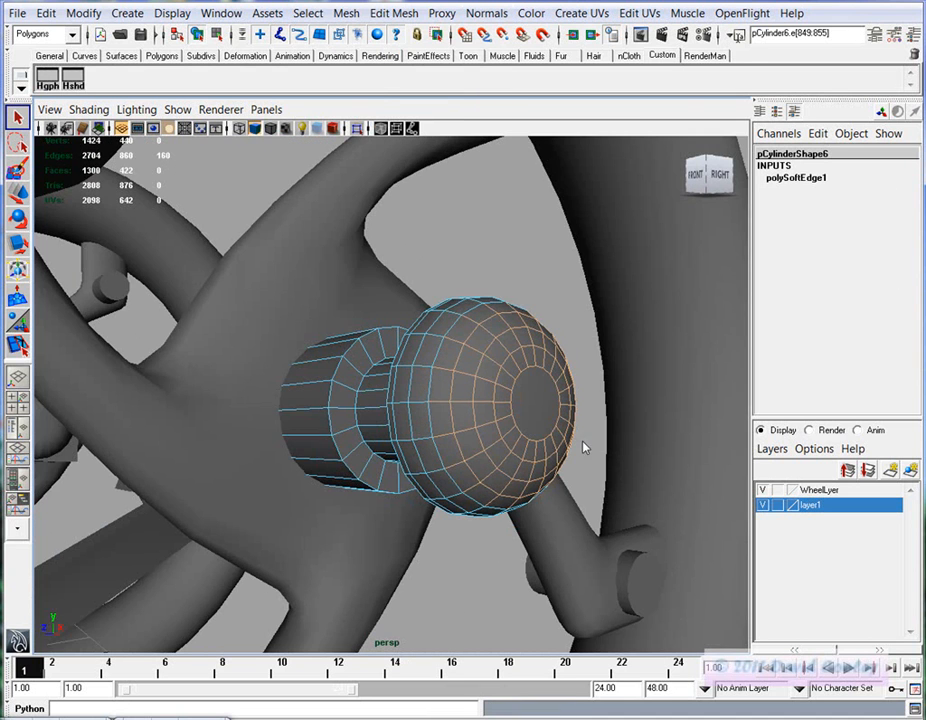
left_click(575, 314)
right_click_drag(500, 349, 540, 330)
left_click(540, 285)
Examine the shading and edge rings of the softened hub cap from the front
left_click_drag(517, 468, 513, 496, "alt")
right_click_drag(513, 496, 587, 483, "alt")
left_click_drag(587, 483, 449, 382, "alt")
left_click(438, 310)
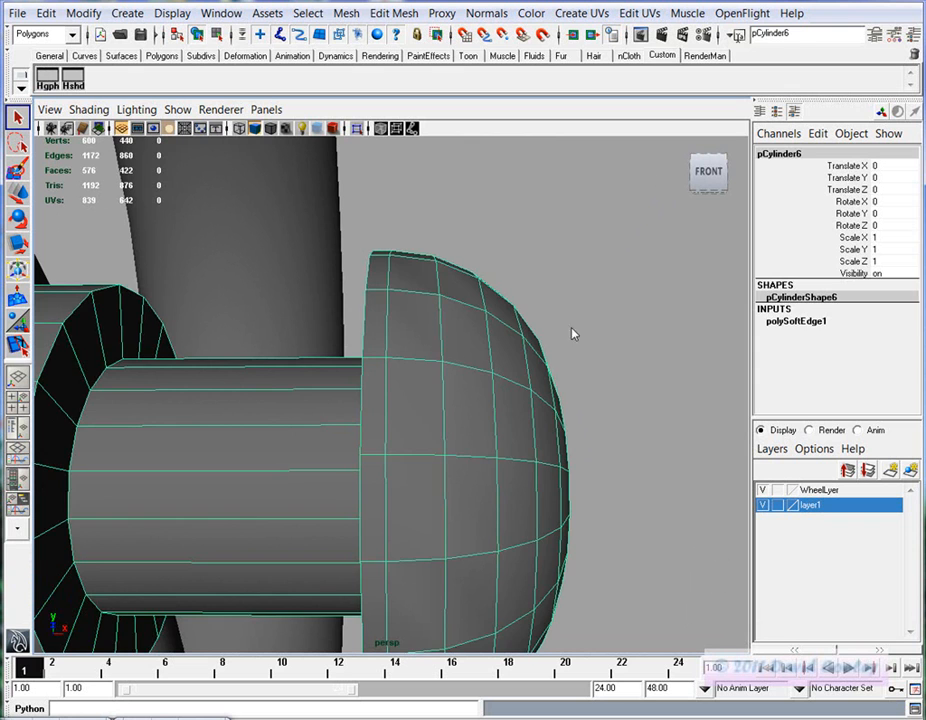
left_click(566, 477)
left_click_drag(556, 467, 470, 478, "alt")
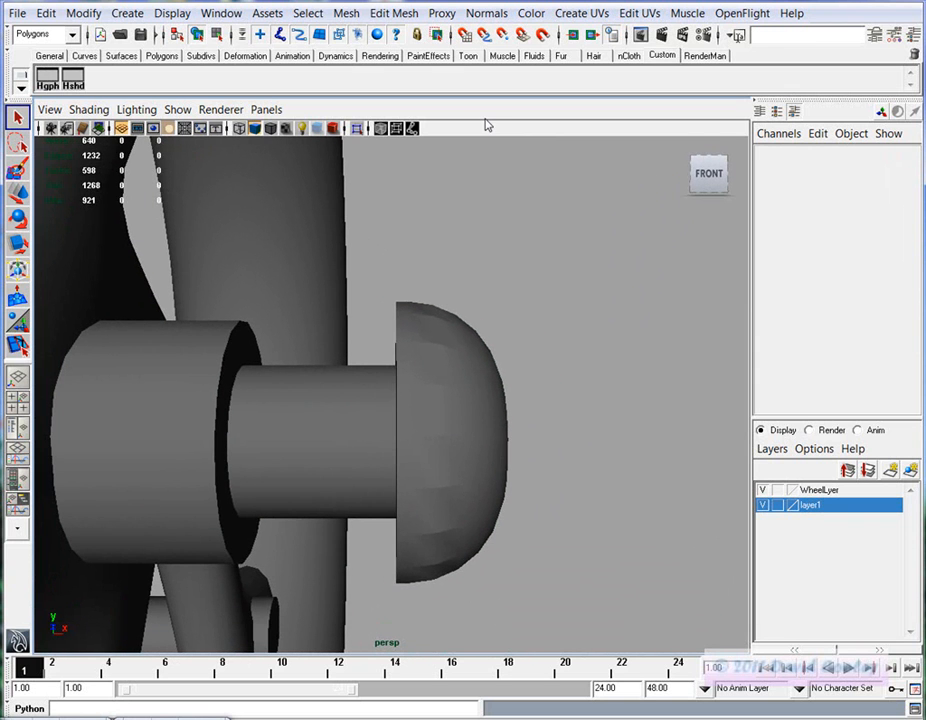
left_click(144, 18)
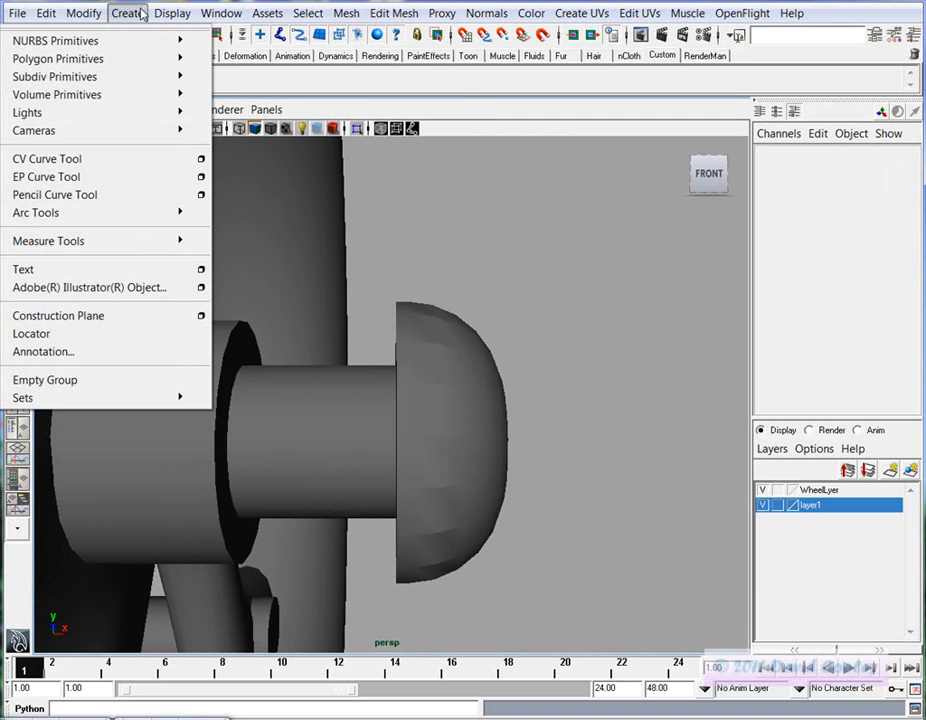
mouse_move(118, 59)
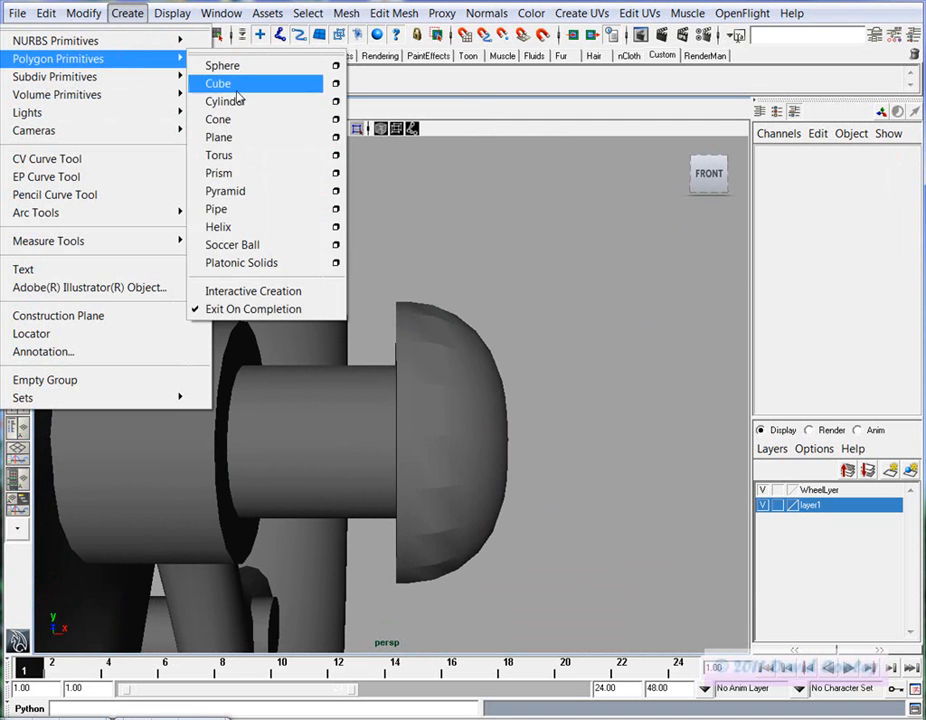
left_click(228, 101)
key("ctrl+z")
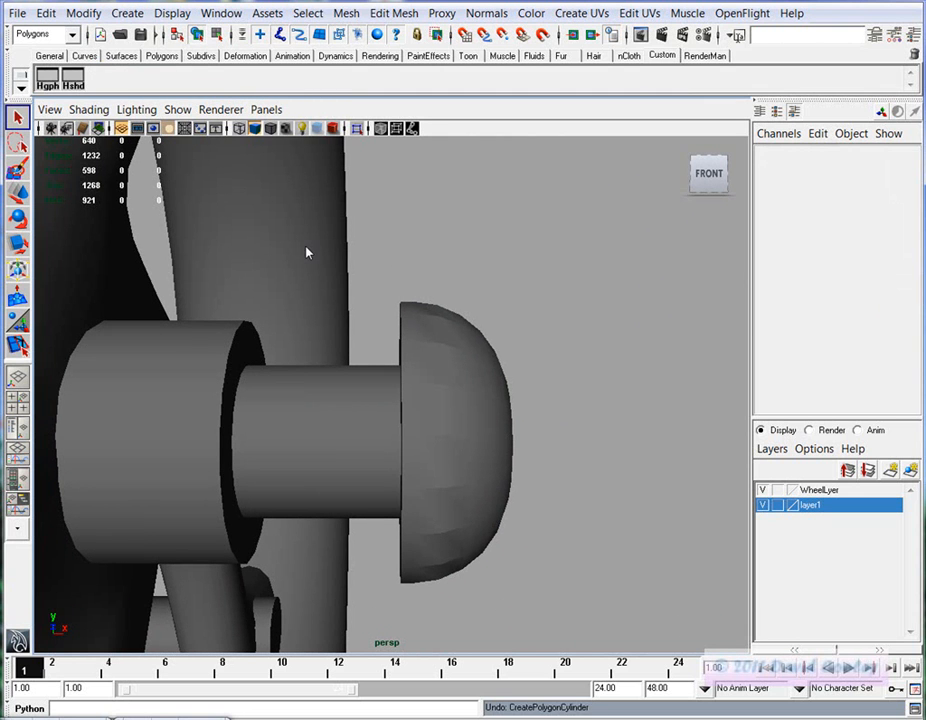
Create a polygon cube and raise it above the bike to a Translate Y of about 15.118
left_click(127, 13)
mouse_move(180, 59)
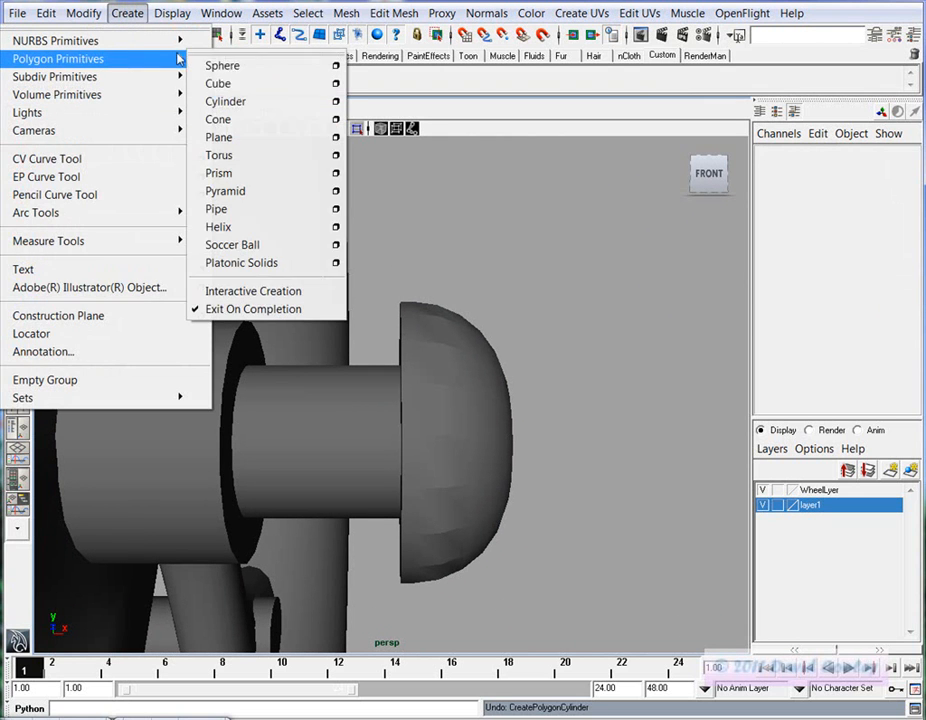
left_click(226, 84)
key("f")
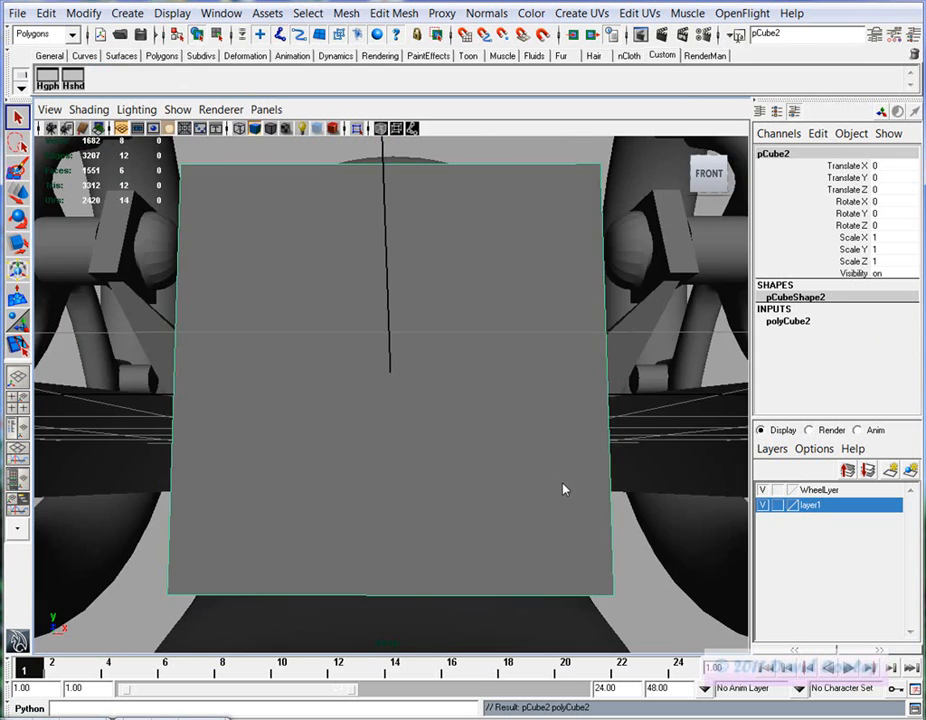
right_click_drag(558, 488, 207, 459, "alt")
right_click_drag(450, 450, 327, 449, "alt")
left_click_drag(327, 449, 368, 515, "alt")
key("w")
left_click_drag(379, 256, 380, 138)
key("f")
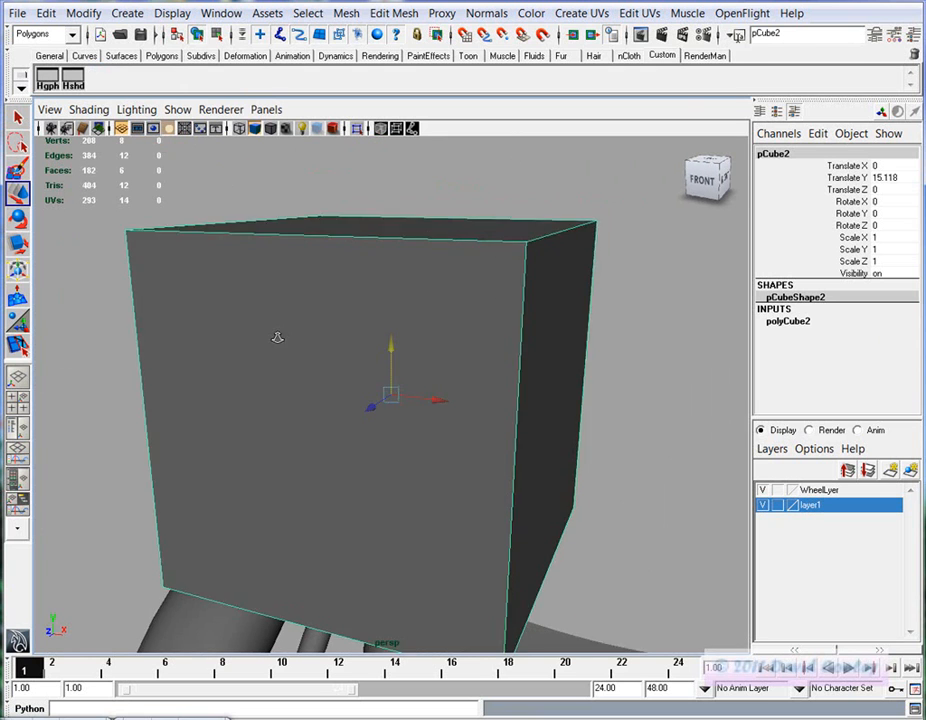
Inspect the cube's individual faces by picking its top face in face mode, and clear the selection
left_click_drag(277, 337, 471, 354, "alt")
right_click_drag(440, 308, 446, 350)
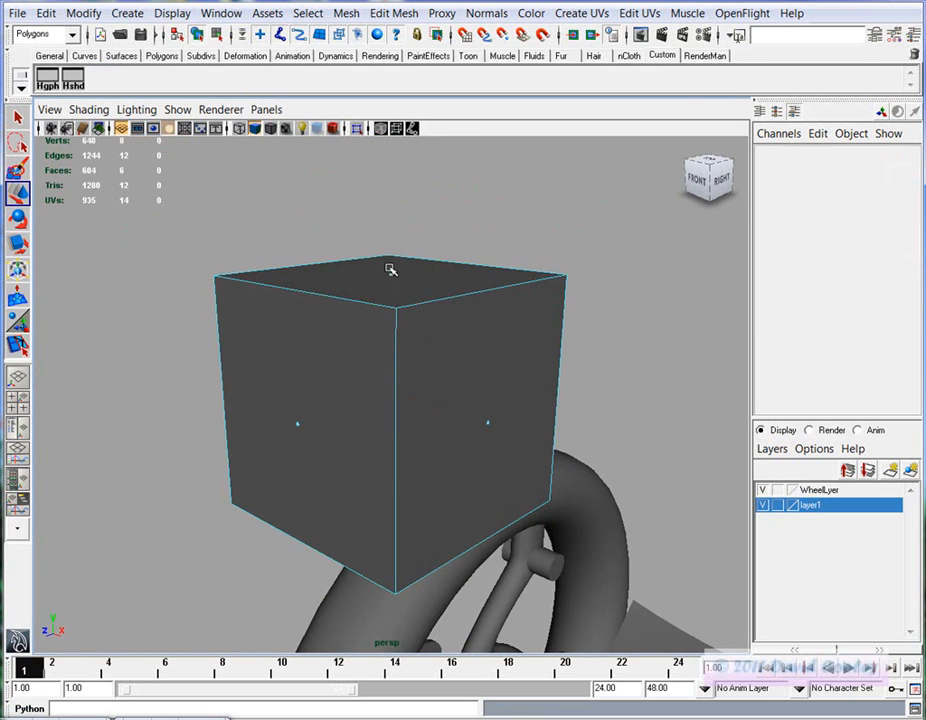
left_click(393, 276)
left_click_drag(457, 331, 502, 411, "alt")
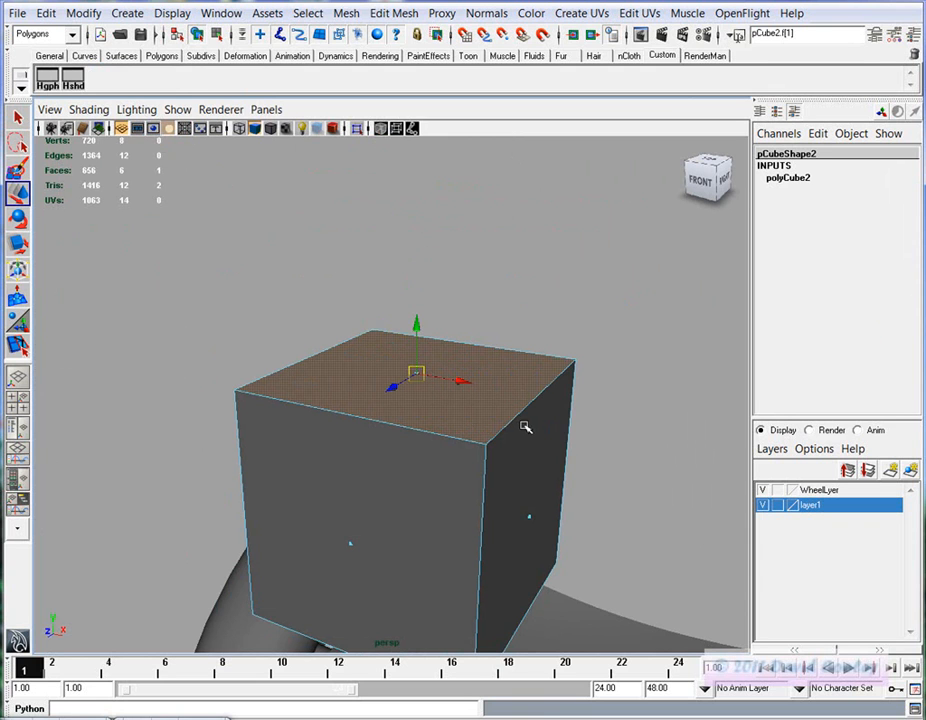
left_click(514, 317)
left_click_drag(492, 467, 453, 439, "alt")
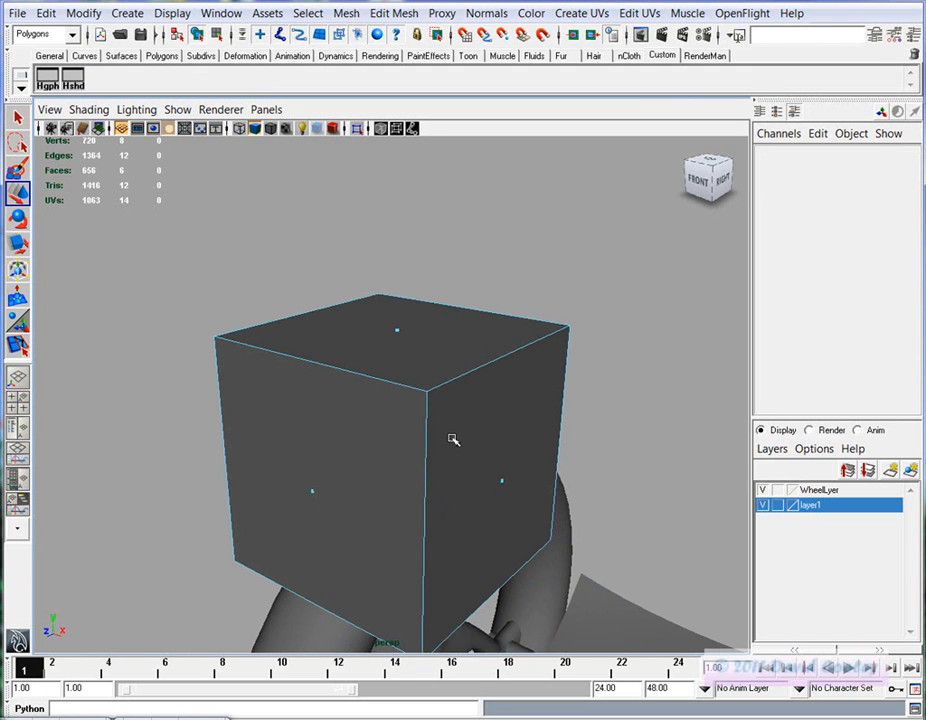
Return the cube to object mode and examine its hard-edged shading from the side and the corner
right_click_drag(426, 404, 472, 387)
left_click_drag(638, 461, 374, 465, "alt")
middle_click_drag(374, 465, 412, 466, "alt")
left_click_drag(412, 466, 389, 467, "alt")
right_click_drag(434, 426, 501, 359, "alt")
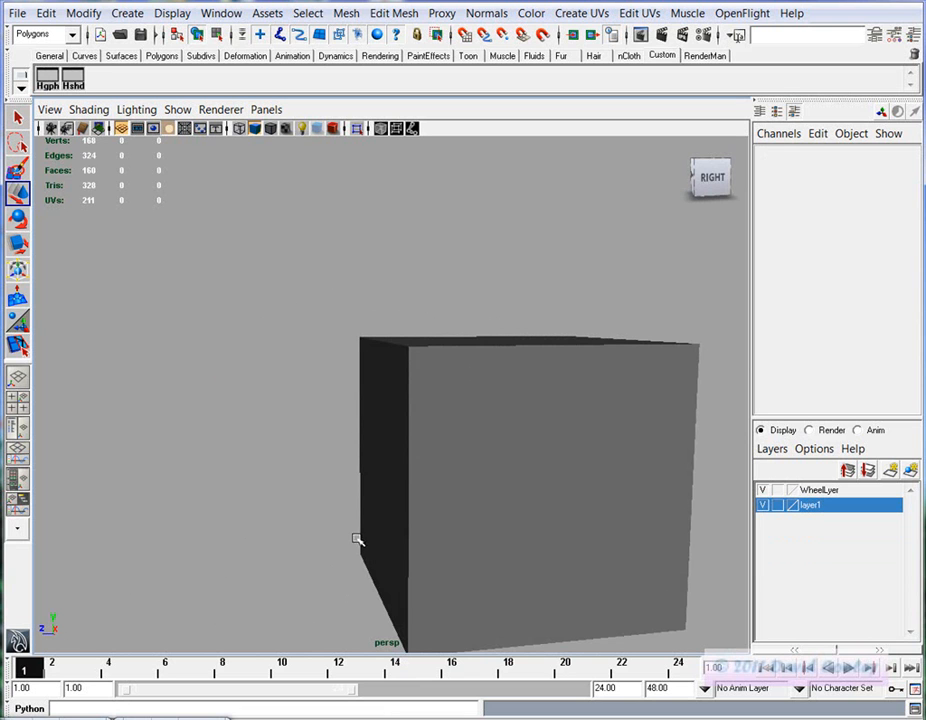
left_click_drag(351, 333, 354, 330, "alt")
left_click_drag(422, 432, 365, 453, "alt")
Apply Soften Edge to the three edges meeting at the cube's front upper corner, then return to object mode and deselect
left_click(408, 390)
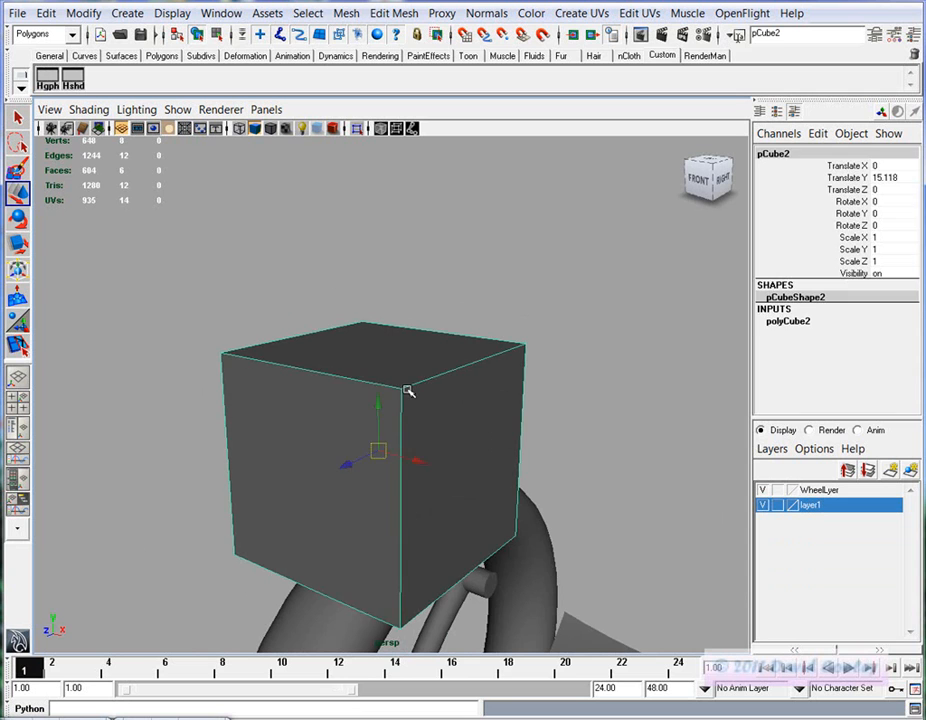
right_click_drag(408, 390, 419, 374)
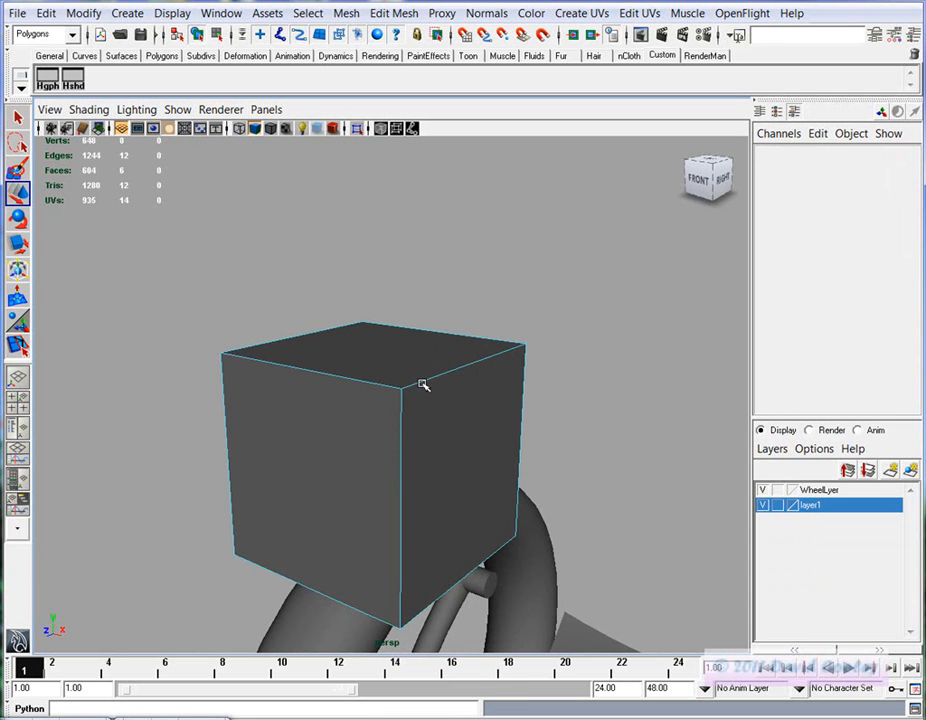
left_click(422, 382)
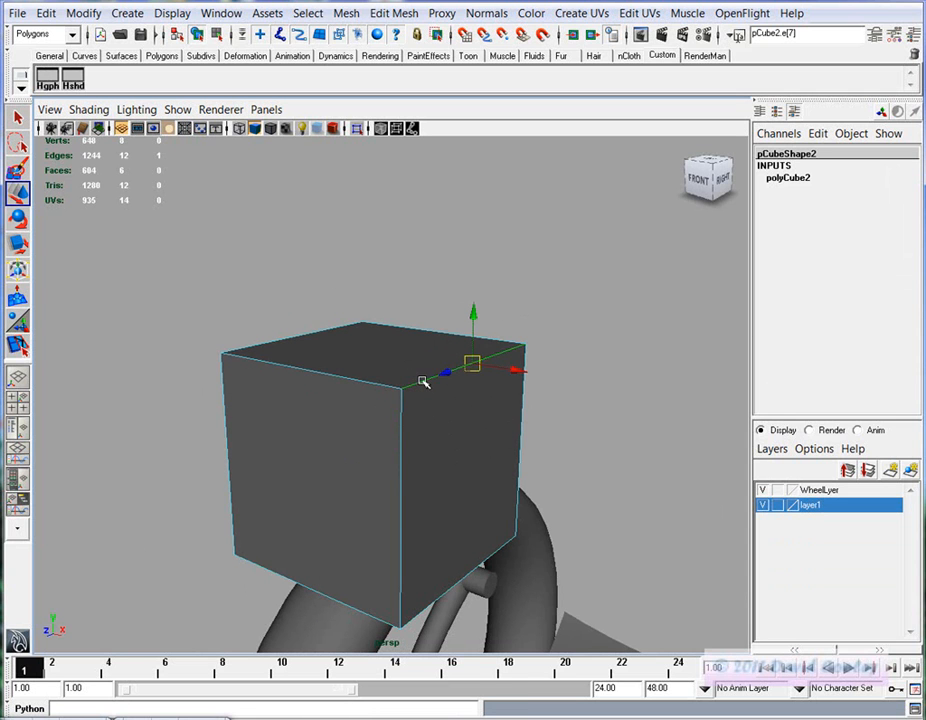
left_click(351, 378, "shift")
left_click(403, 447, "shift")
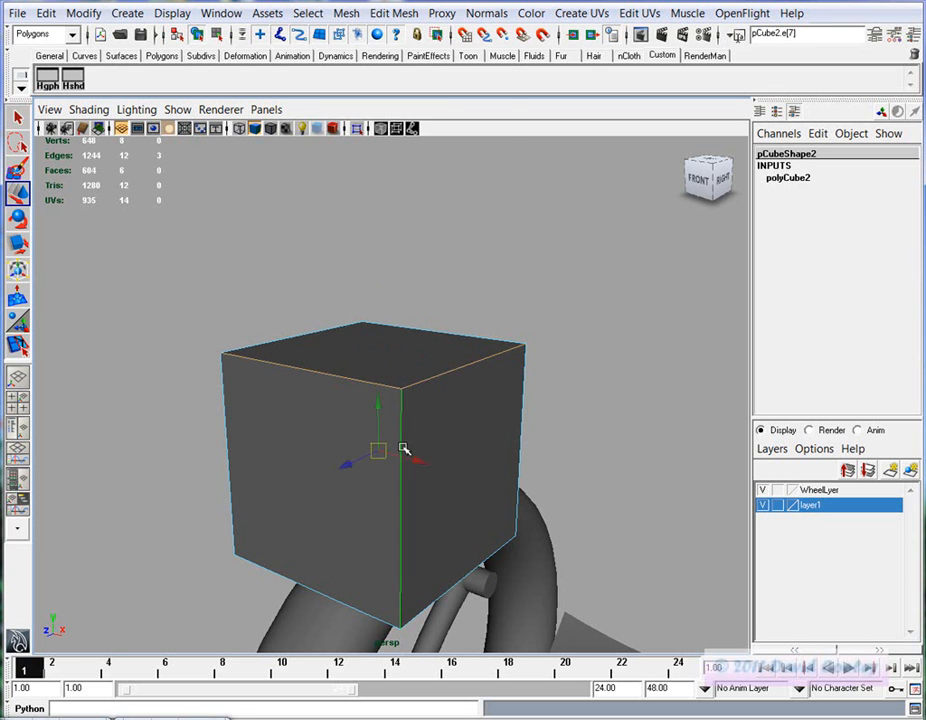
left_click(484, 13)
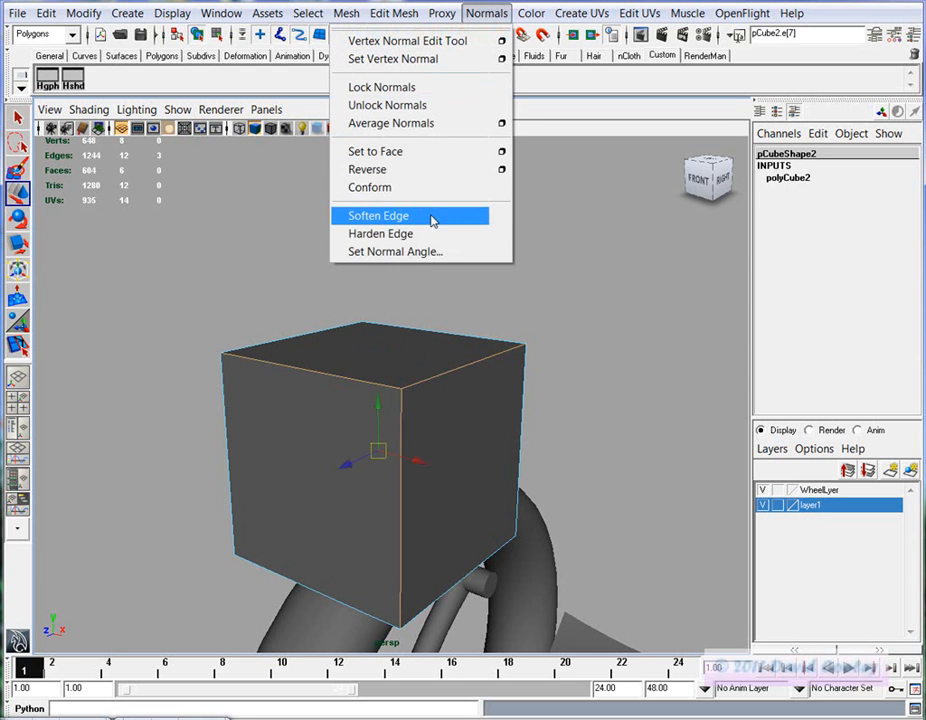
left_click(432, 219)
left_click(557, 296)
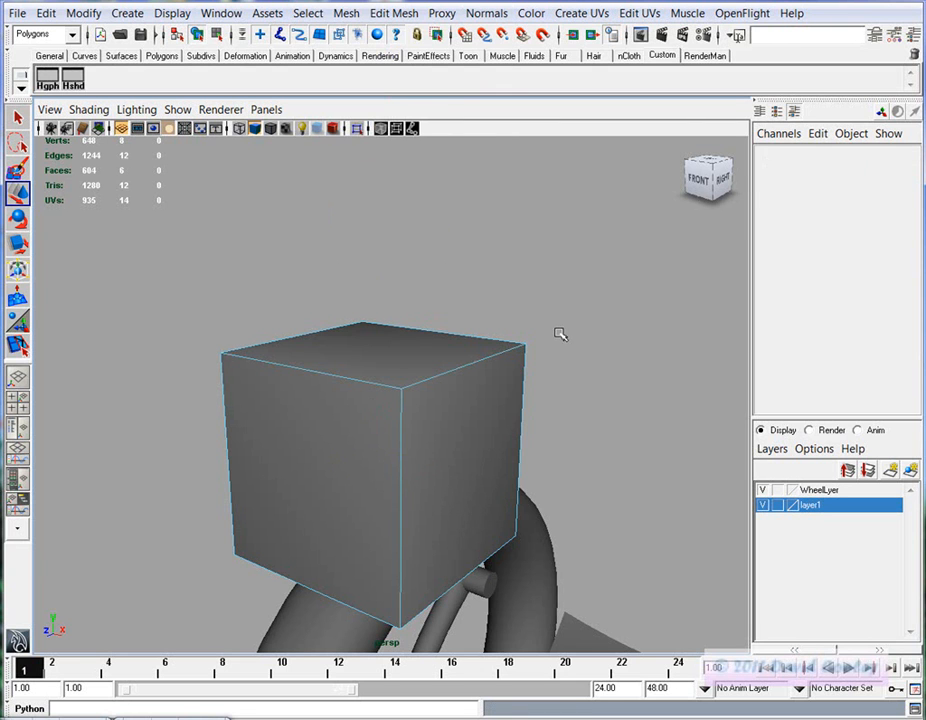
right_click(415, 353)
left_click(557, 356)
Examine the softened cube's shading from above and below, comparing it with the cube's selected wireframe
left_click_drag(598, 396, 368, 467, "alt")
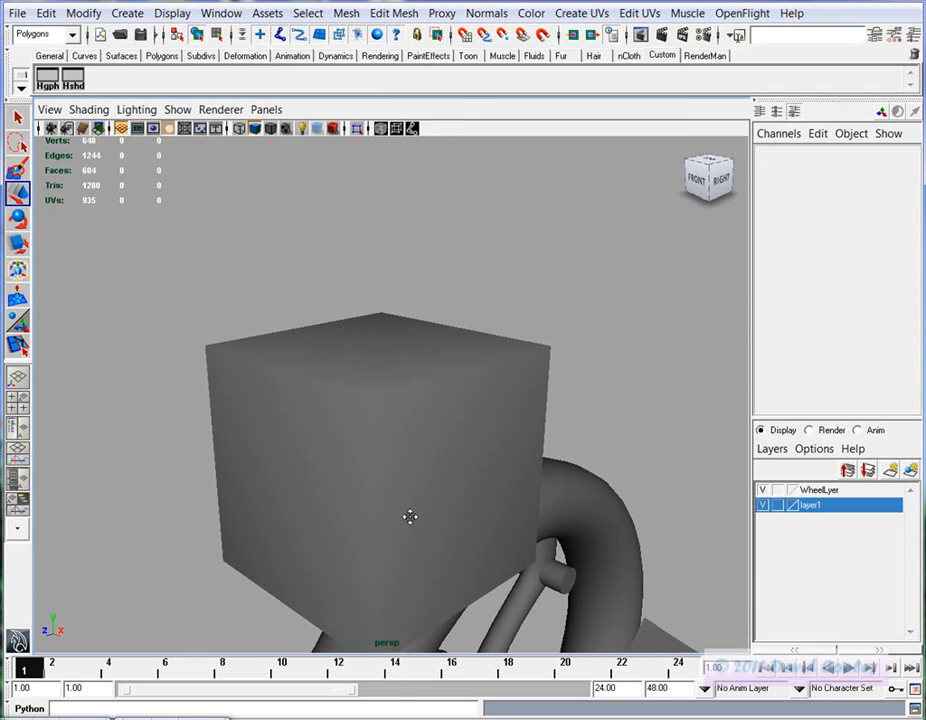
middle_click_drag(410, 516, 432, 447, "alt")
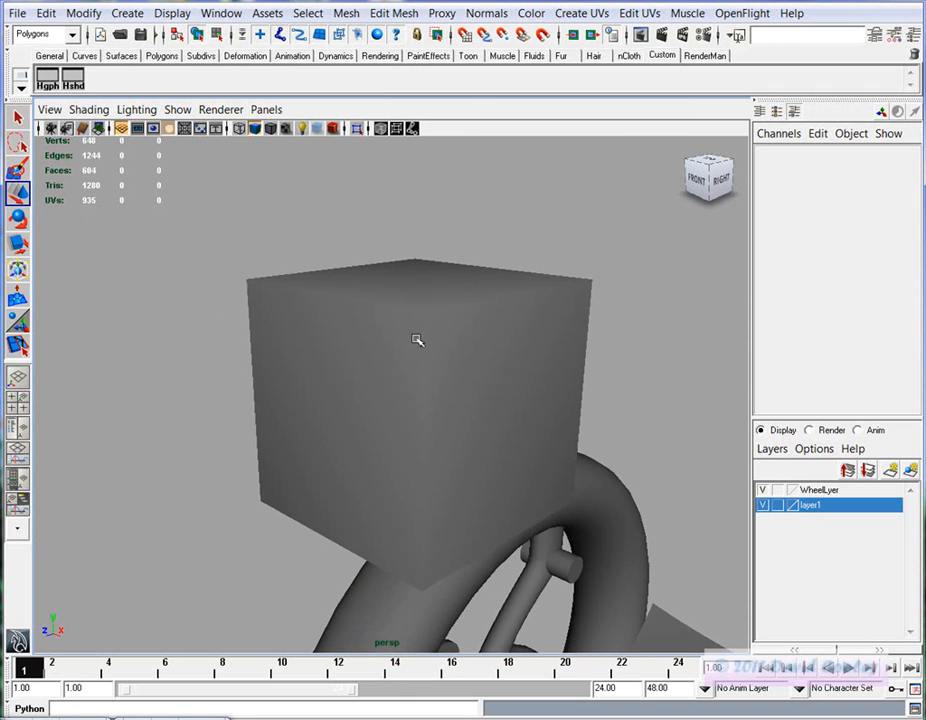
left_click(447, 366)
left_click_drag(459, 372, 428, 314, "alt")
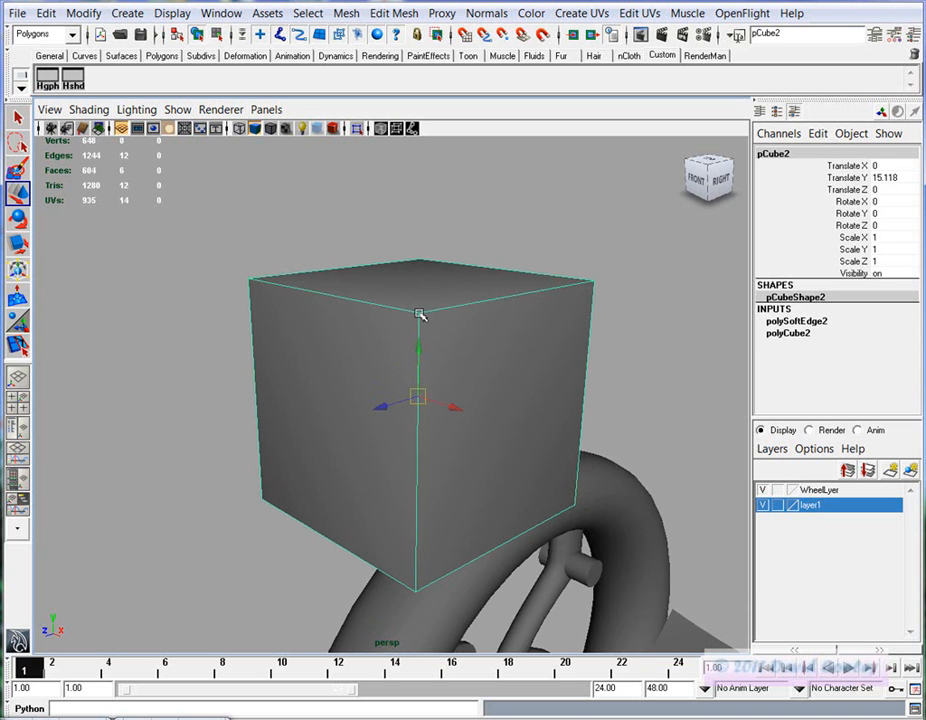
left_click(645, 365)
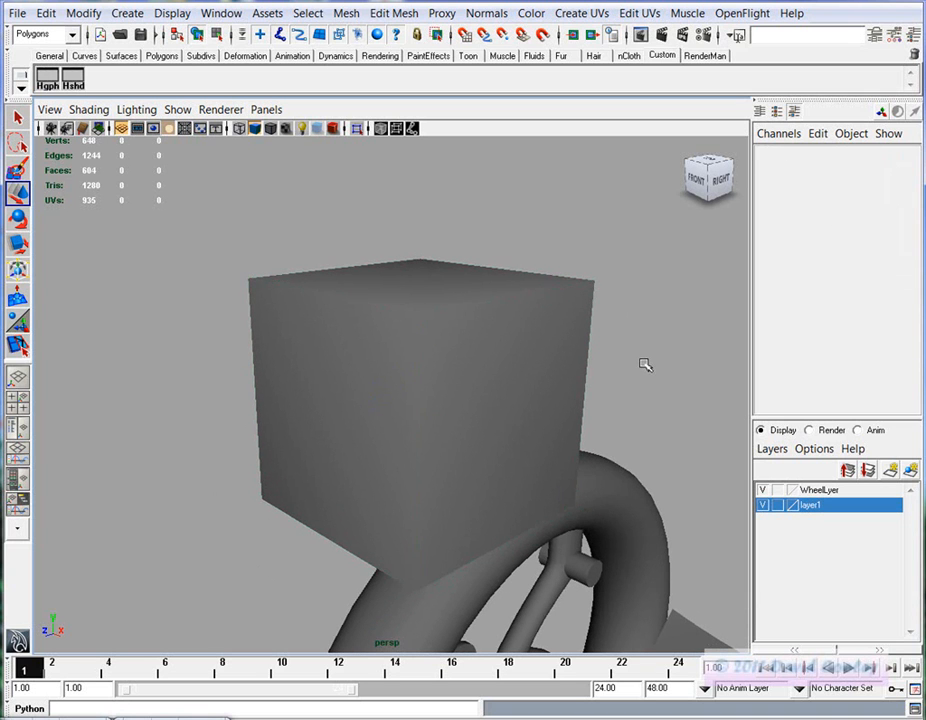
left_click_drag(504, 453, 513, 393, "alt")
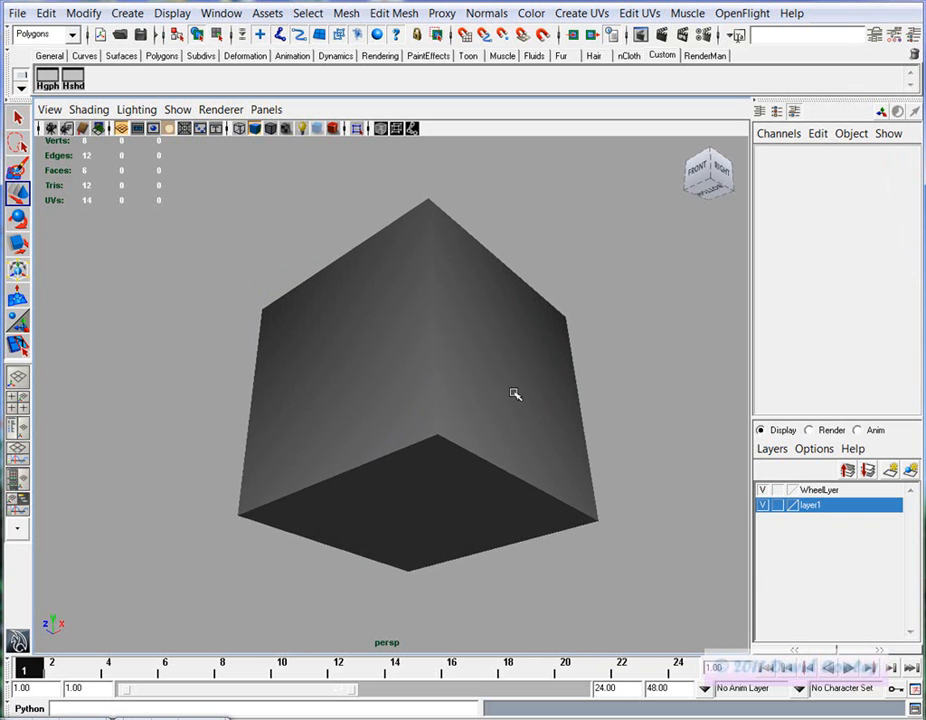
left_click_drag(418, 217, 474, 438, "alt")
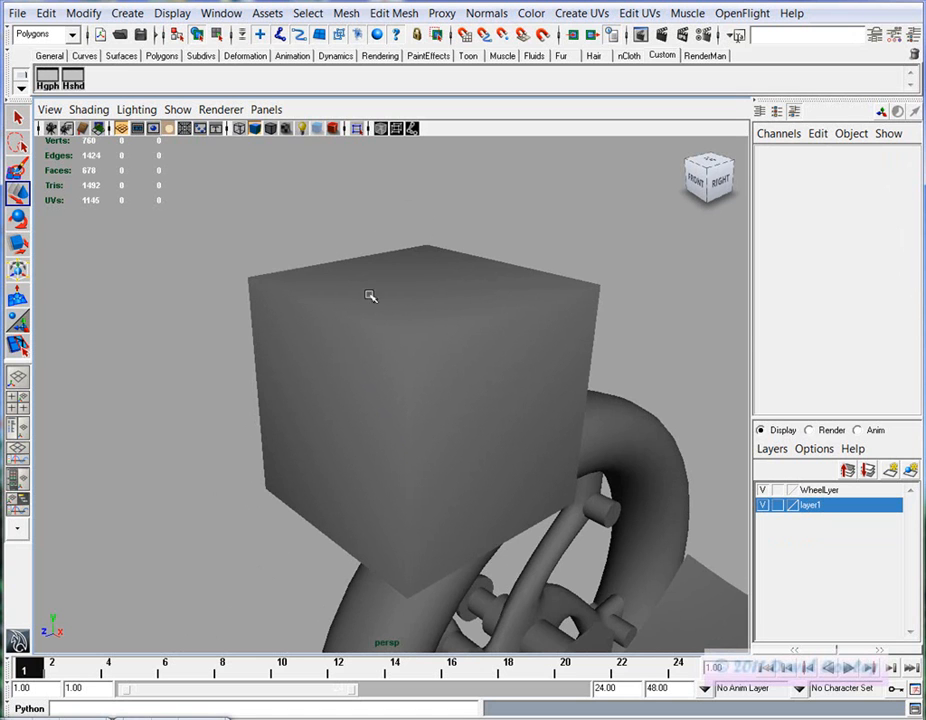
Delete the softened cube above the bike
left_click(374, 321)
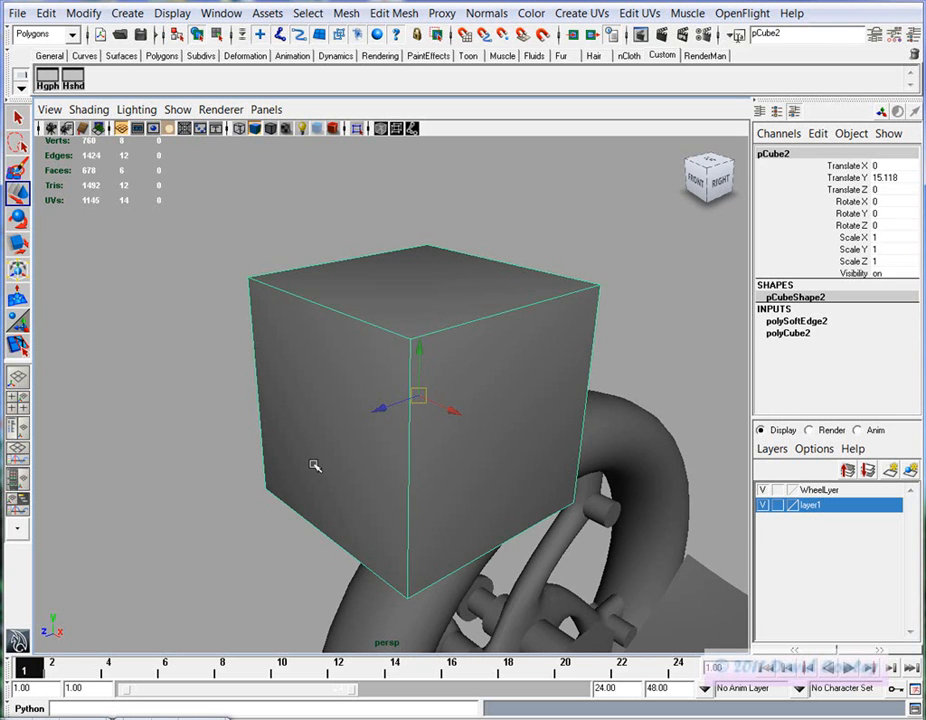
left_click_drag(346, 379, 406, 372, "alt")
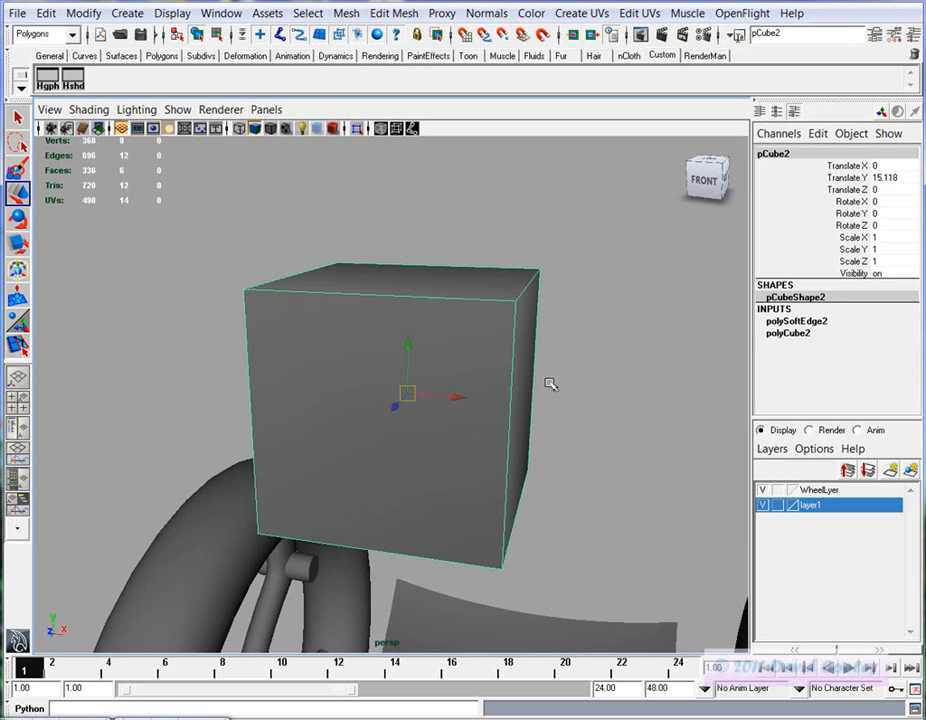
left_click_drag(527, 383, 540, 389, "alt")
key("Delete")
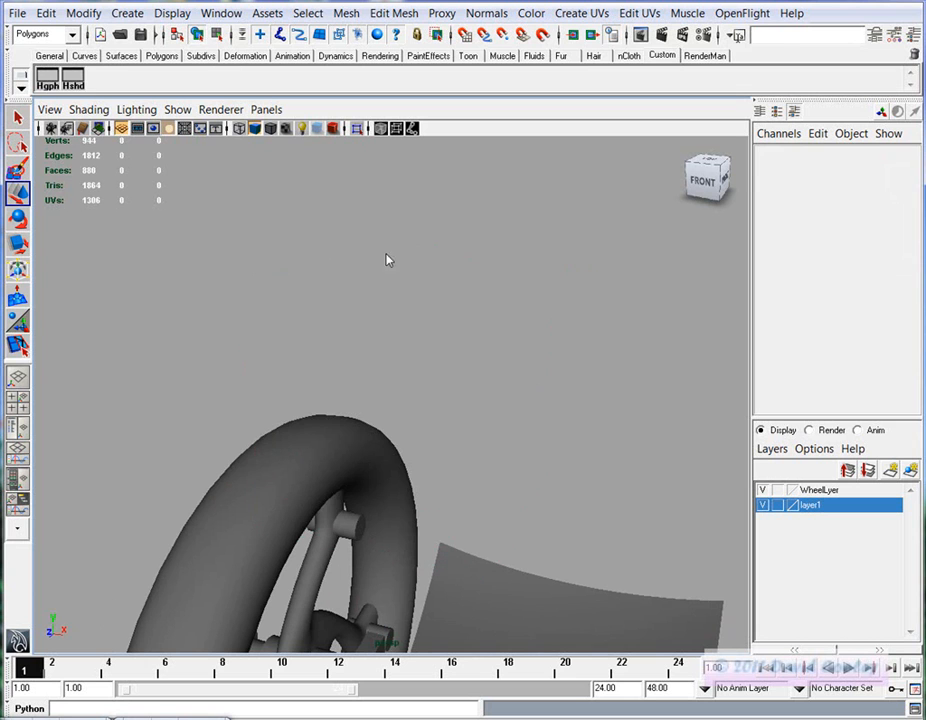
Create a polygon cylinder and move it above the bike to about X -1.486, Y 14.057, Z -4.954
left_click(127, 13)
mouse_move(136, 59)
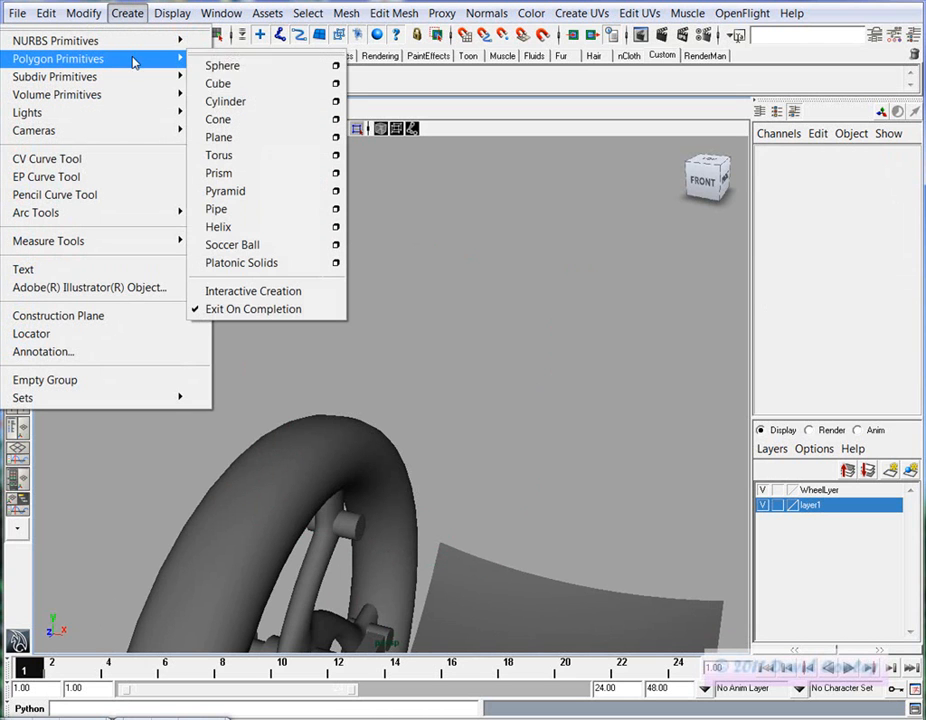
left_click(268, 104)
middle_click_drag(502, 326, 540, 552)
Reduce the cylinder's Subdivisions Axis so its side has fewer, wider flat facets, and deselect it
left_click(789, 323)
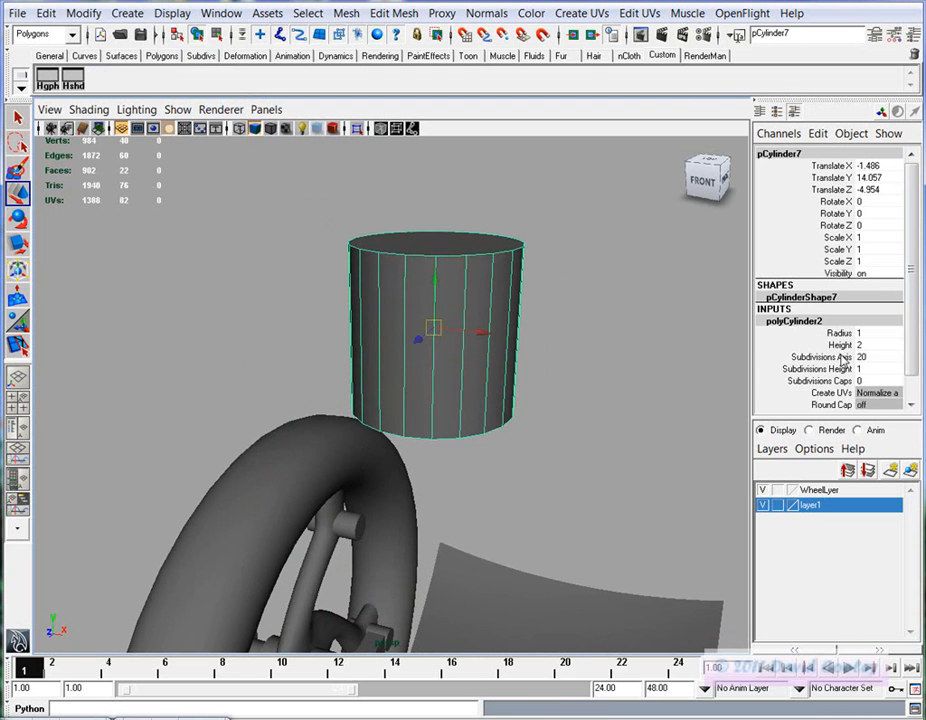
left_click(822, 356)
middle_click_drag(558, 351, 470, 351)
left_click(648, 391)
left_click_drag(471, 337, 428, 399, "alt")
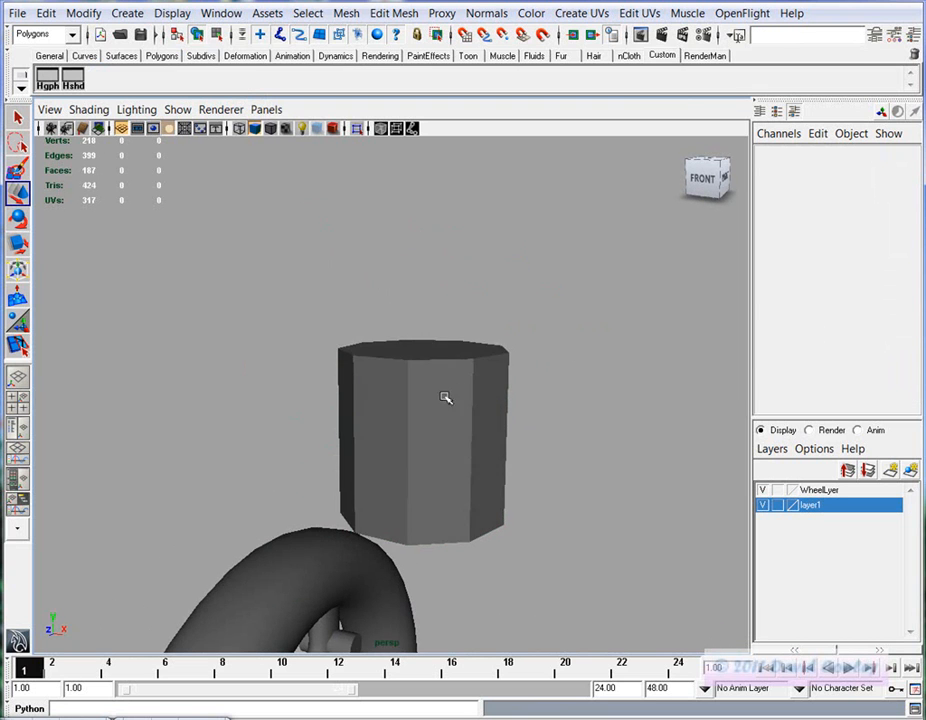
Examine the faceted shading of the standalone cylinder above the wheels from several angles
right_click_drag(325, 440, 587, 431, "alt")
left_click(552, 478)
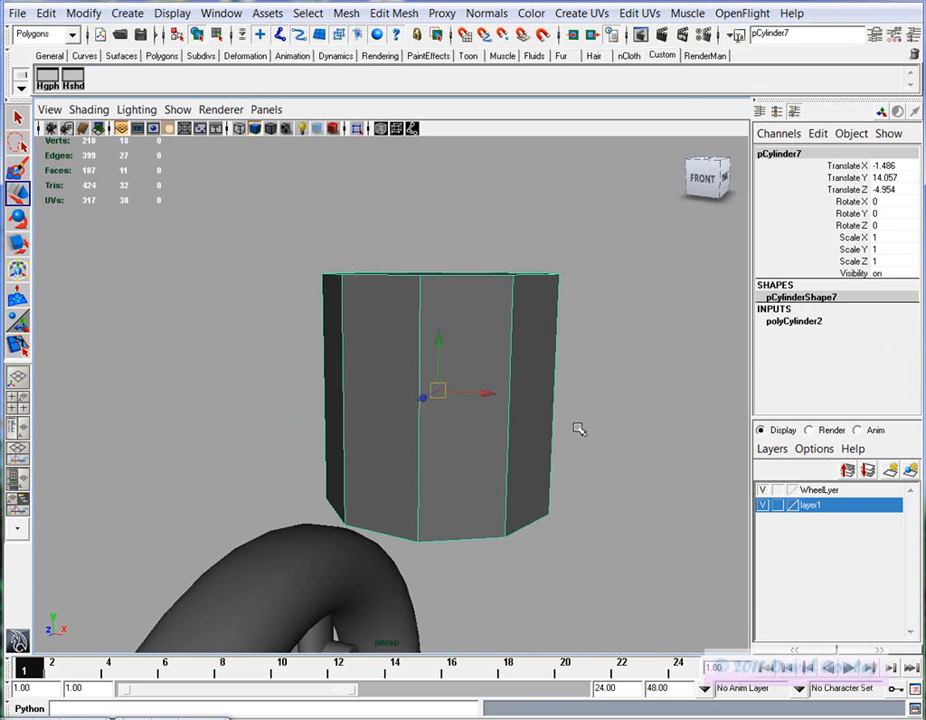
middle_click_drag(565, 430, 490, 305, "alt")
left_click(482, 508)
left_click_drag(480, 507, 480, 438, "alt")
middle_click_drag(391, 447, 405, 317, "alt")
left_click(379, 488)
left_click_drag(379, 488, 537, 393, "alt")
left_click(537, 393)
left_click_drag(465, 409, 445, 343, "alt")
left_click_drag(497, 390, 399, 397, "alt")
Soften a single vertical edge at the front of the standalone cylinder, then return it to object mode
left_click(392, 394)
right_click_drag(398, 350, 400, 350)
left_click(410, 329)
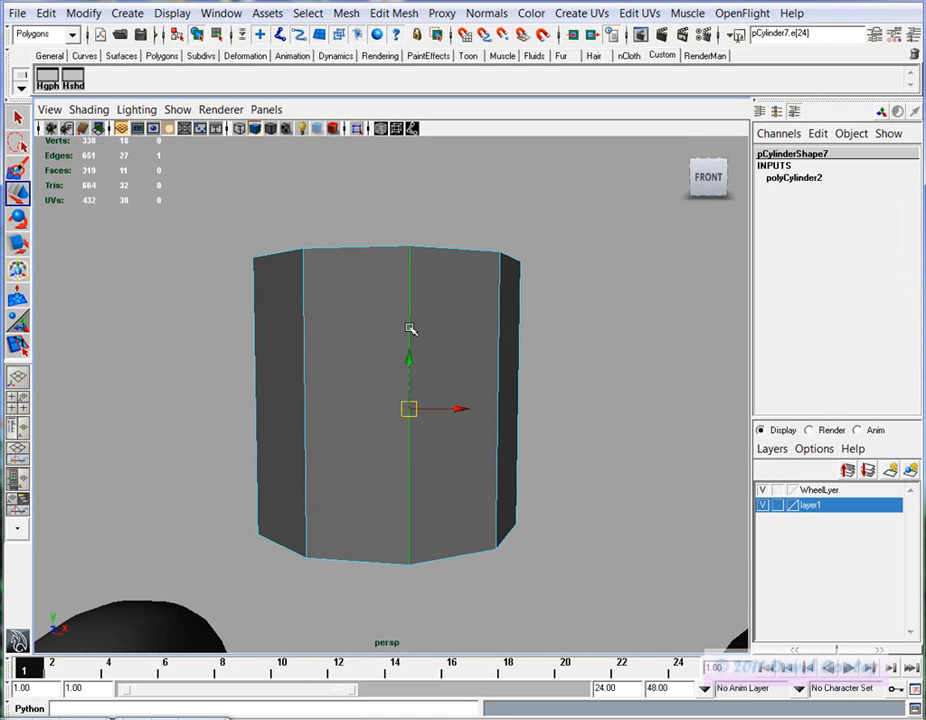
left_click(486, 13)
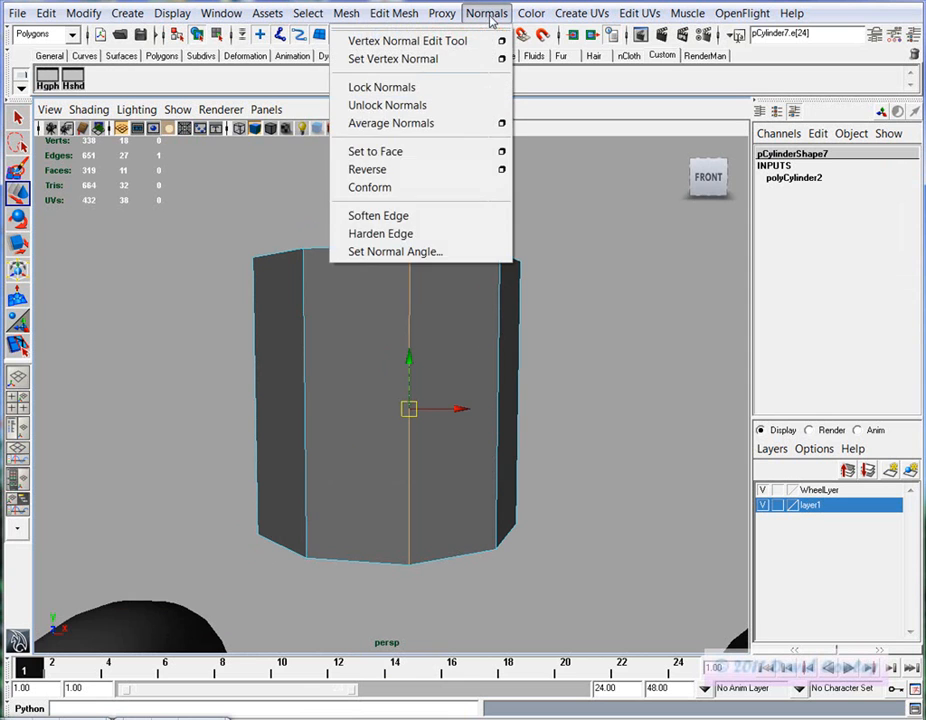
left_click(427, 220)
left_click(540, 361)
right_click_drag(441, 361, 468, 337)
left_click_drag(538, 478, 502, 478, "alt")
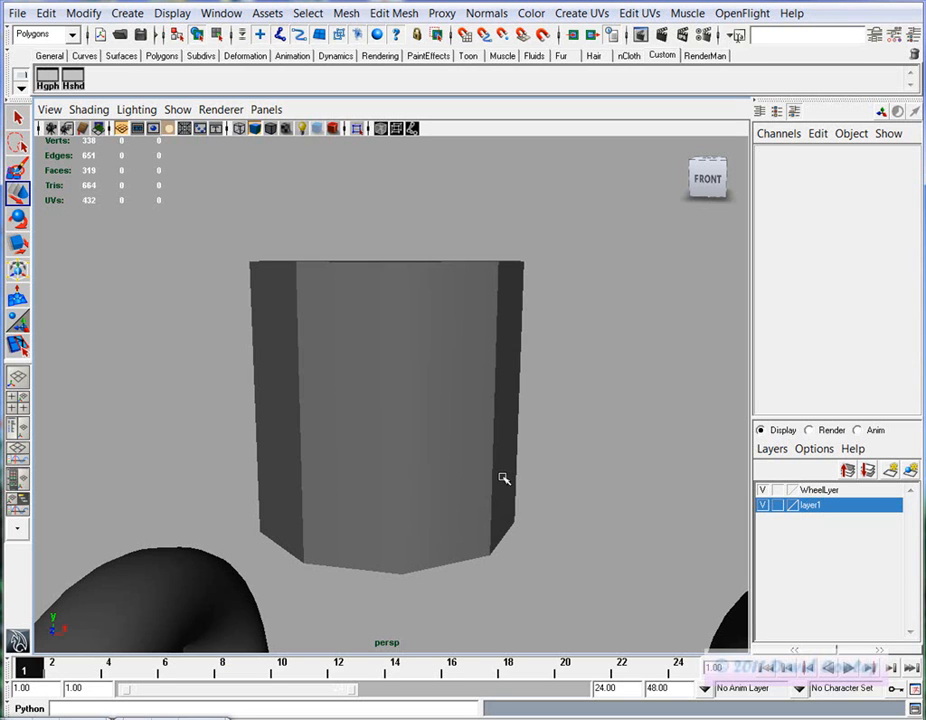
Select all vertical side edges of the standalone cylinder and soften them
left_click(376, 378)
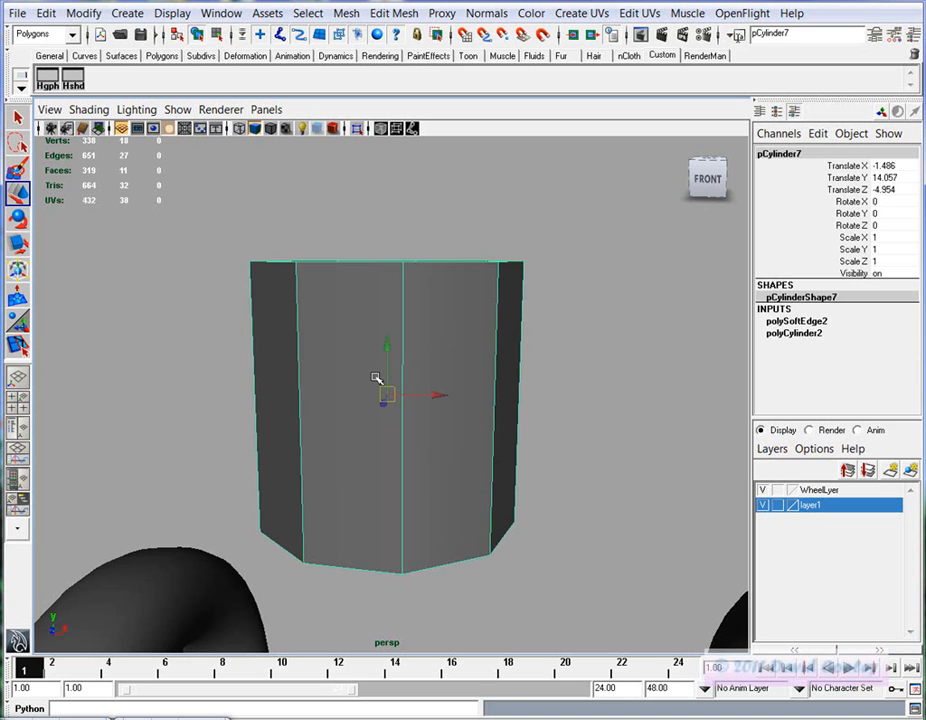
right_click_drag(415, 397, 413, 355)
left_click_drag(207, 335, 575, 425)
right_click_drag(508, 502, 390, 432, "alt")
middle_click_drag(390, 432, 505, 160, "alt")
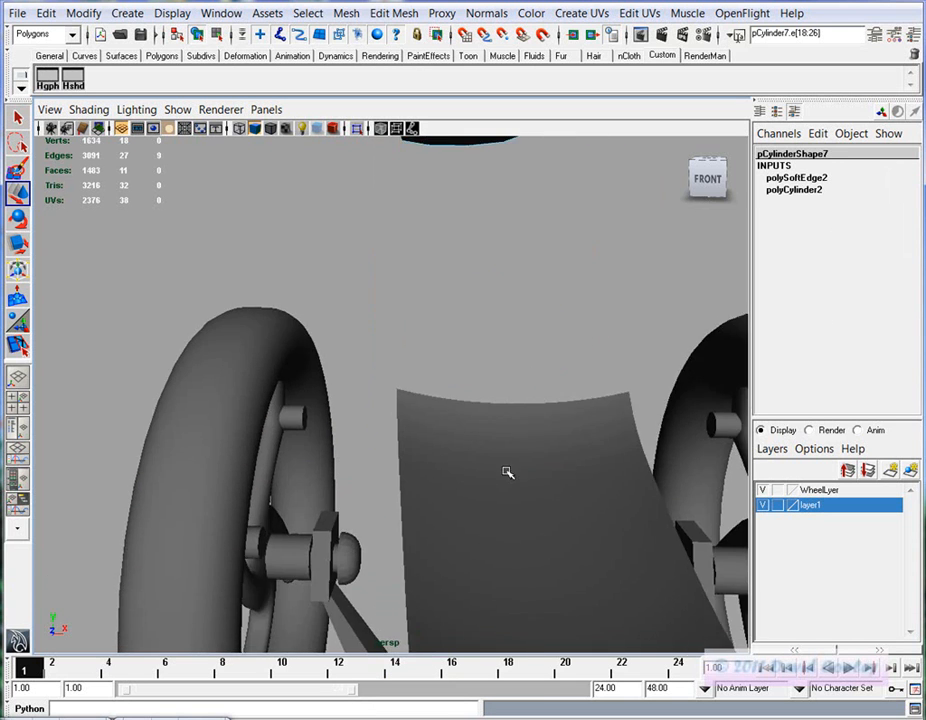
left_click_drag(506, 471, 452, 490, "alt")
middle_click_drag(480, 632, 495, 459, "alt")
middle_click_drag(494, 140, 449, 465, "alt")
left_click_drag(449, 465, 420, 460, "alt")
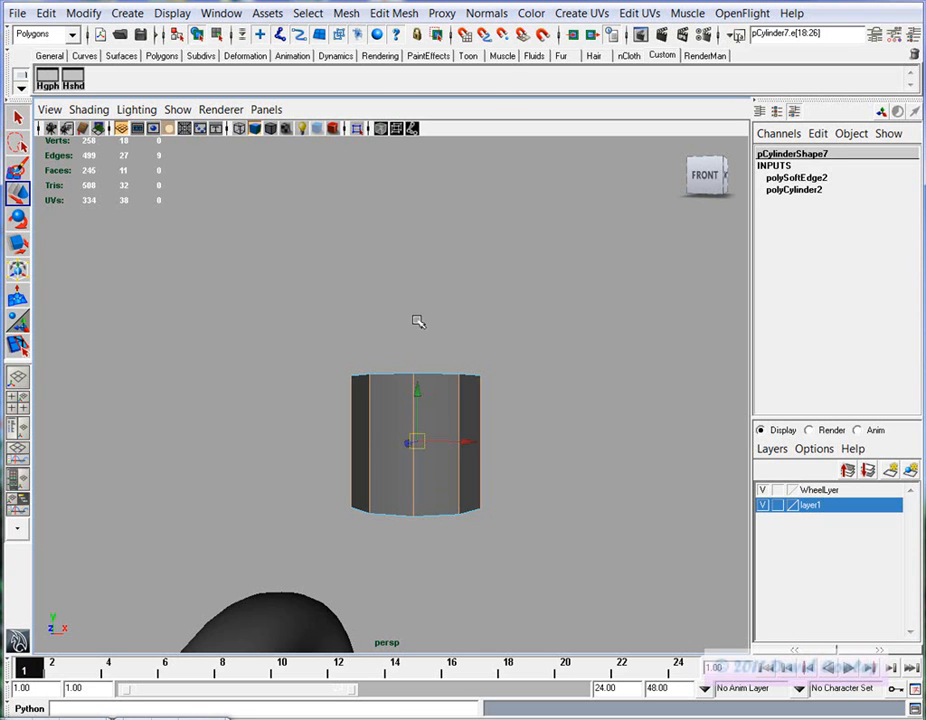
left_click(486, 13)
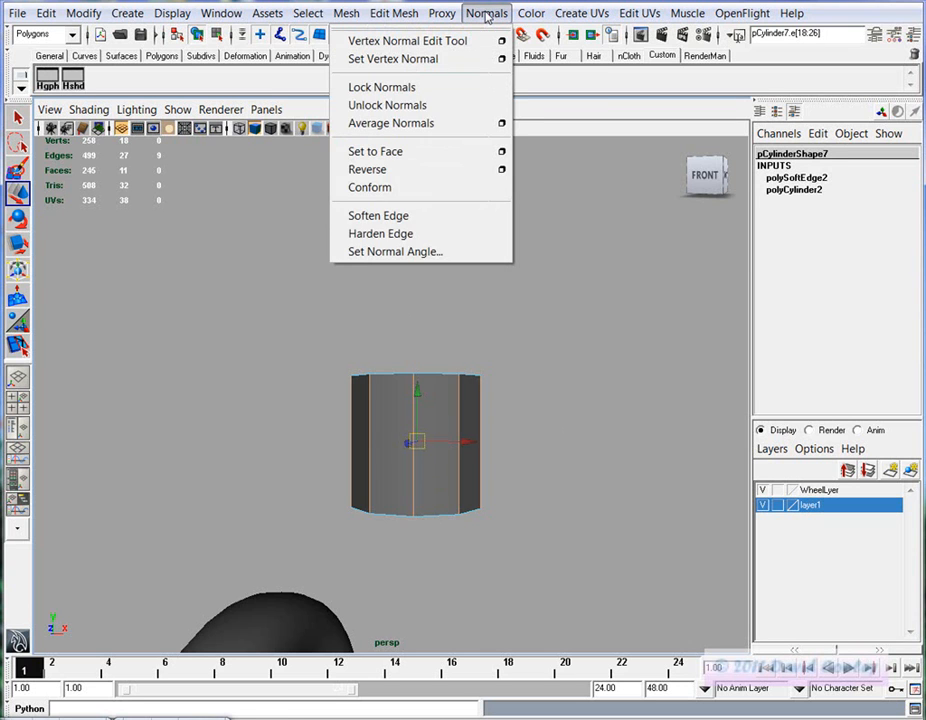
left_click(396, 216)
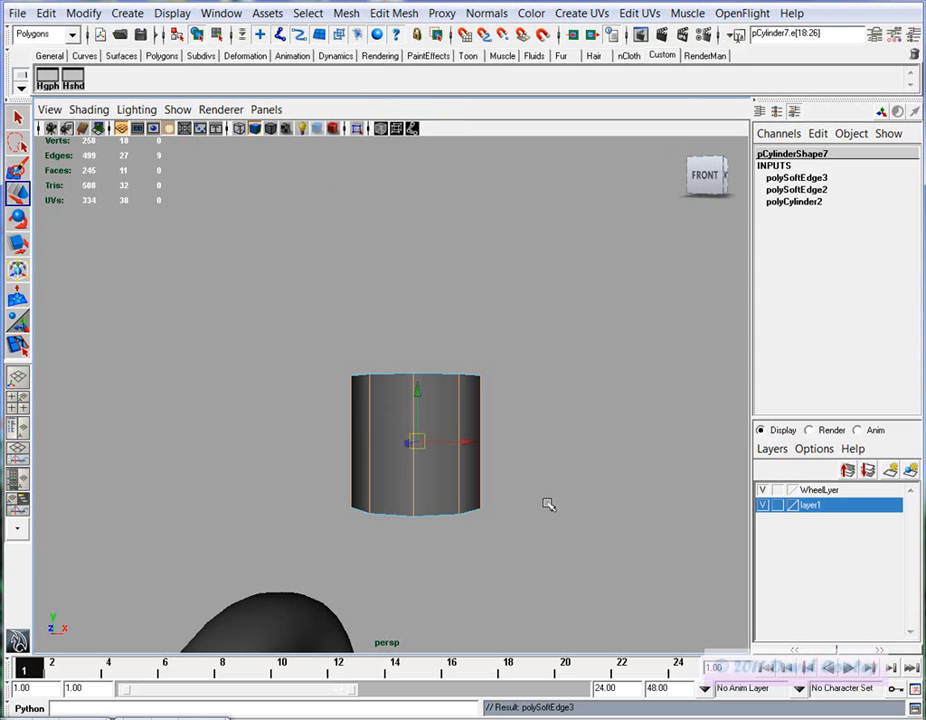
Return the standalone cylinder to object mode and delete it
mouse_move(427, 450)
right_mouse_down()
mouse_move(446, 422)
mouse_move(420, 445)
right_mouse_up()
right_click_drag(449, 403, 505, 372)
left_click(517, 517)
left_click_drag(517, 517, 382, 492, "alt")
left_click(362, 500)
left_click(506, 519)
left_click_drag(506, 519, 540, 501, "alt")
left_click(474, 450)
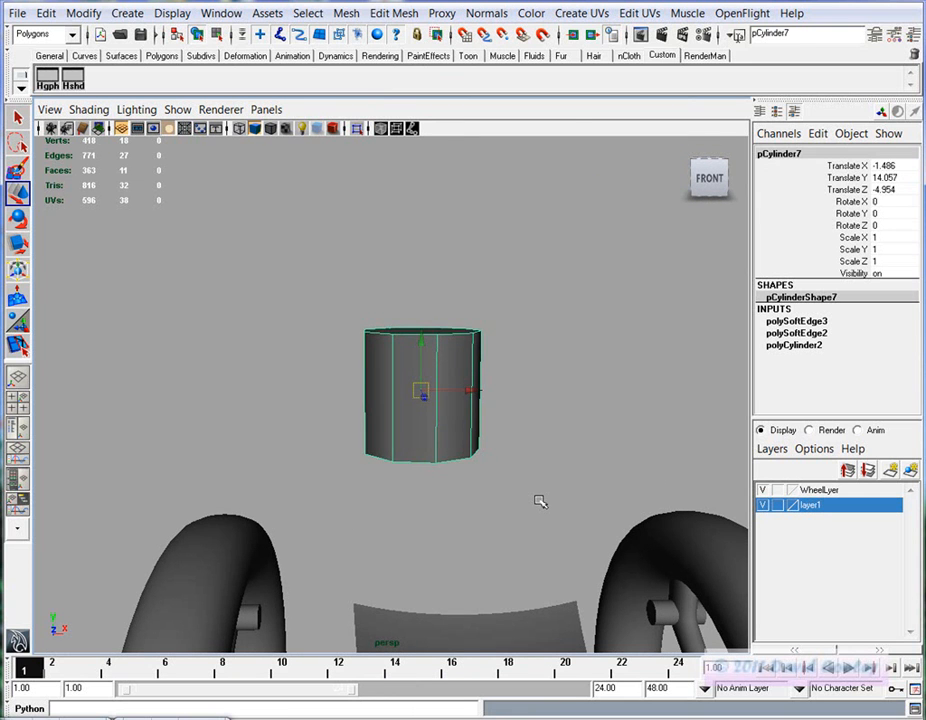
key("Delete")
Try Soften Edge on all edges of the wheel axle's rounded end cap and narrow shaft together
right_click_drag(540, 501, 386, 513, "alt")
middle_click_drag(449, 535, 393, 327, "alt")
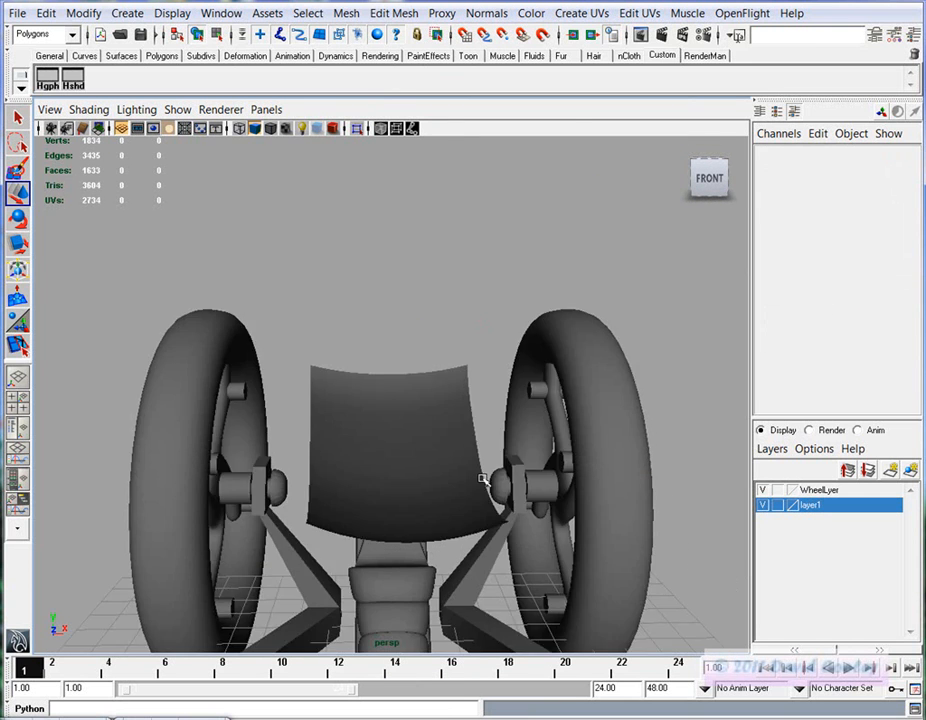
left_click_drag(620, 535, 541, 541, "alt")
middle_click_drag(541, 541, 133, 458, "alt")
right_click_drag(459, 403, 788, 411, "alt")
left_click(430, 432)
right_click_drag(432, 404, 434, 362)
left_click_drag(443, 503, 396, 357, "alt")
key("f")
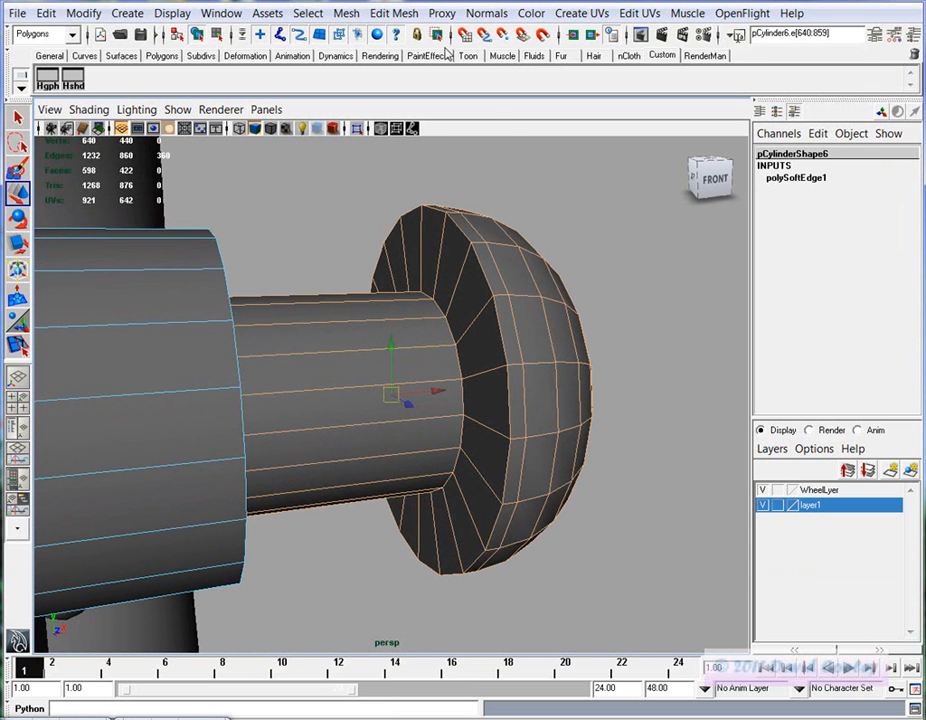
left_click(487, 13)
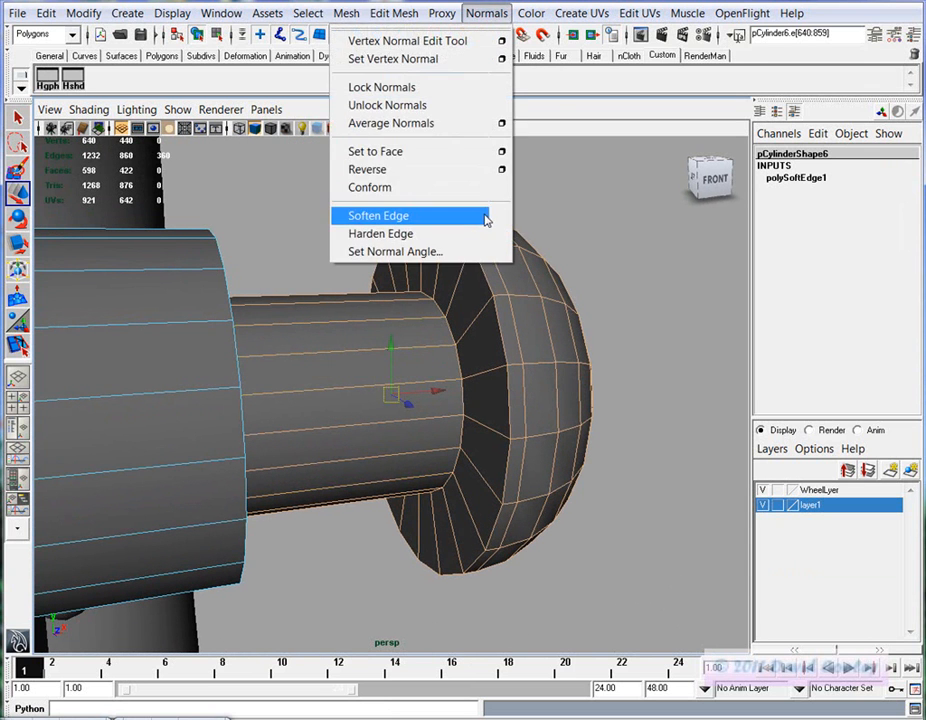
left_click(484, 215)
Return the axle to object mode and inspect the shading where the cap meets the shaft
left_click(593, 314)
right_click_drag(490, 402, 685, 375)
left_click_drag(518, 463, 491, 399, "alt")
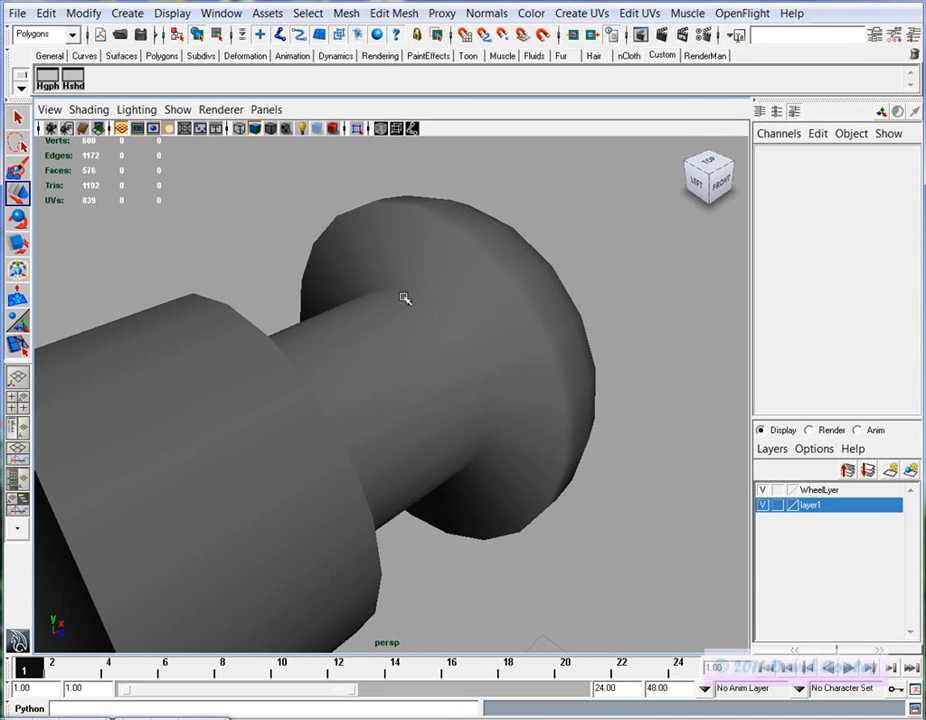
left_click_drag(488, 397, 697, 401, "alt")
left_click(308, 327)
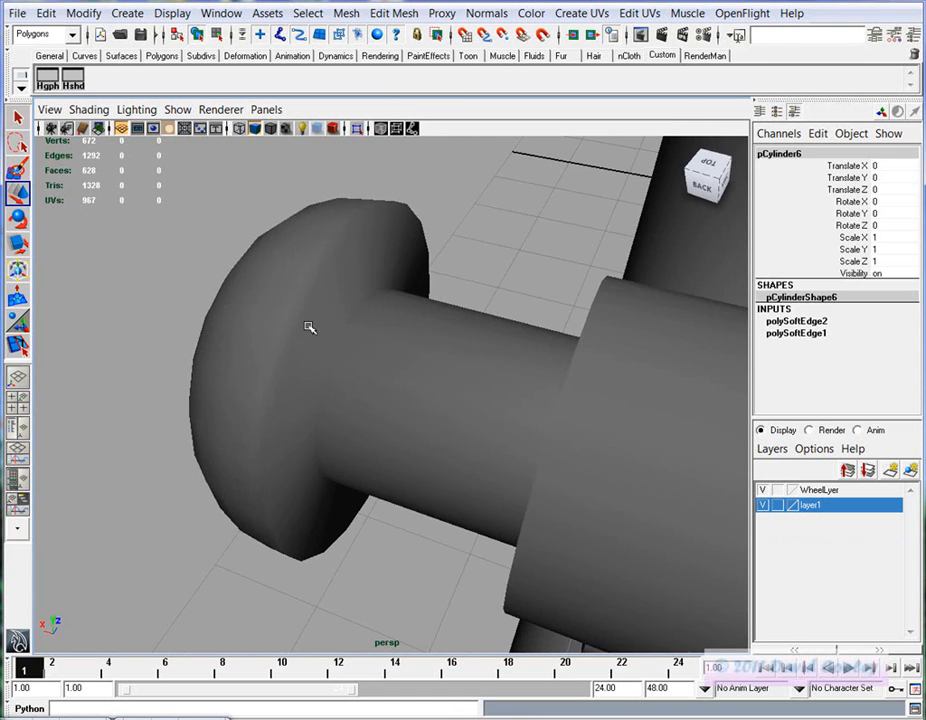
left_click_drag(337, 355, 363, 246, "alt")
left_click(458, 262)
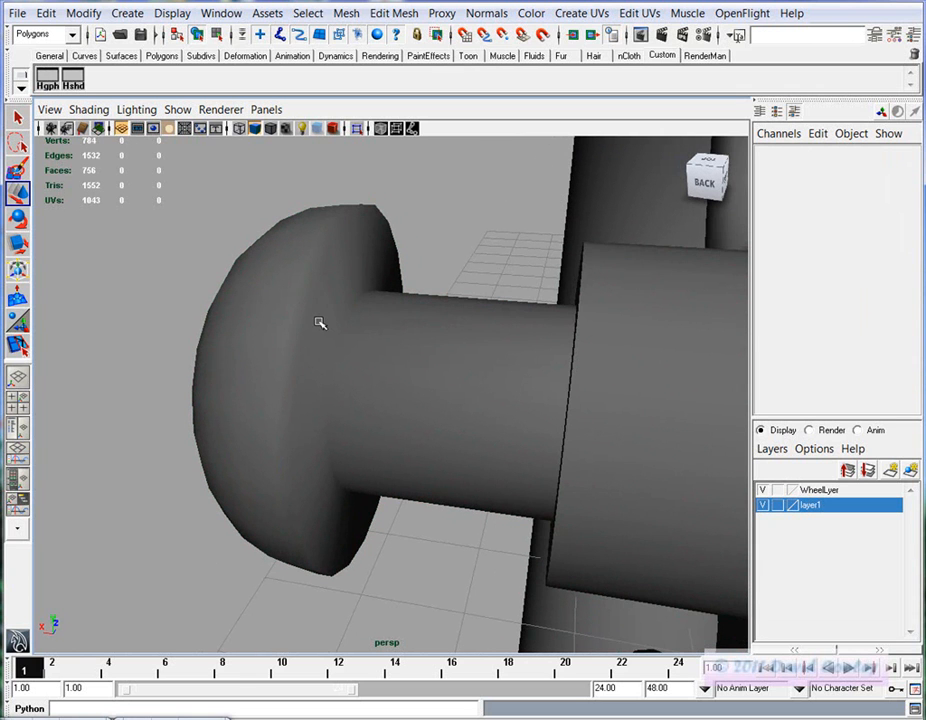
Undo the last edge softening on the axle's cap and shaft
key("ctrl+z")
key("ctrl+z")
key("ctrl+z")
key("ctrl+z")
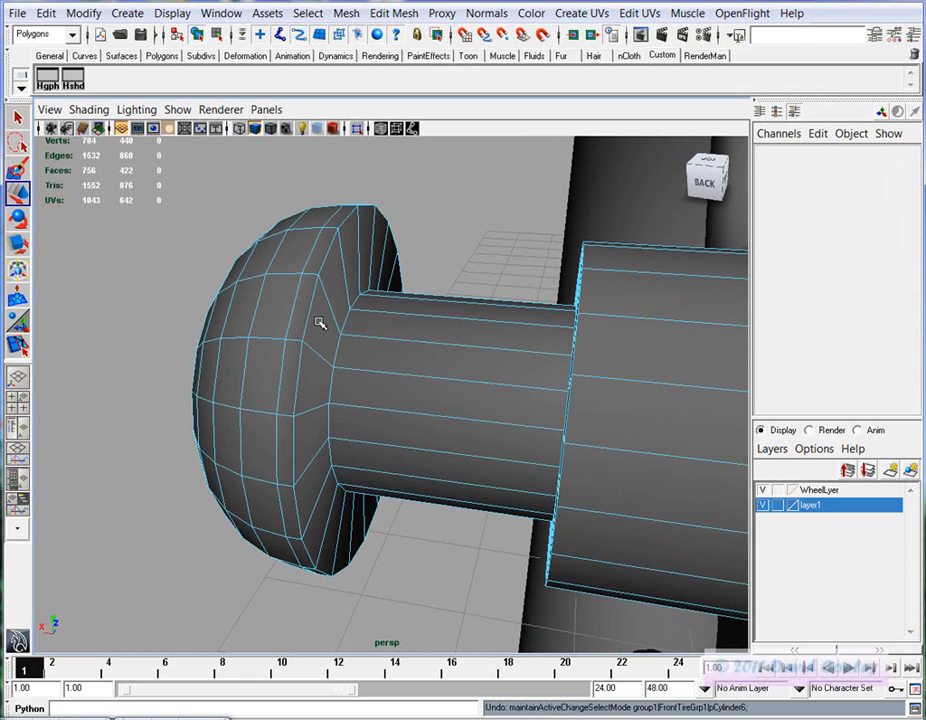
key("ctrl+z")
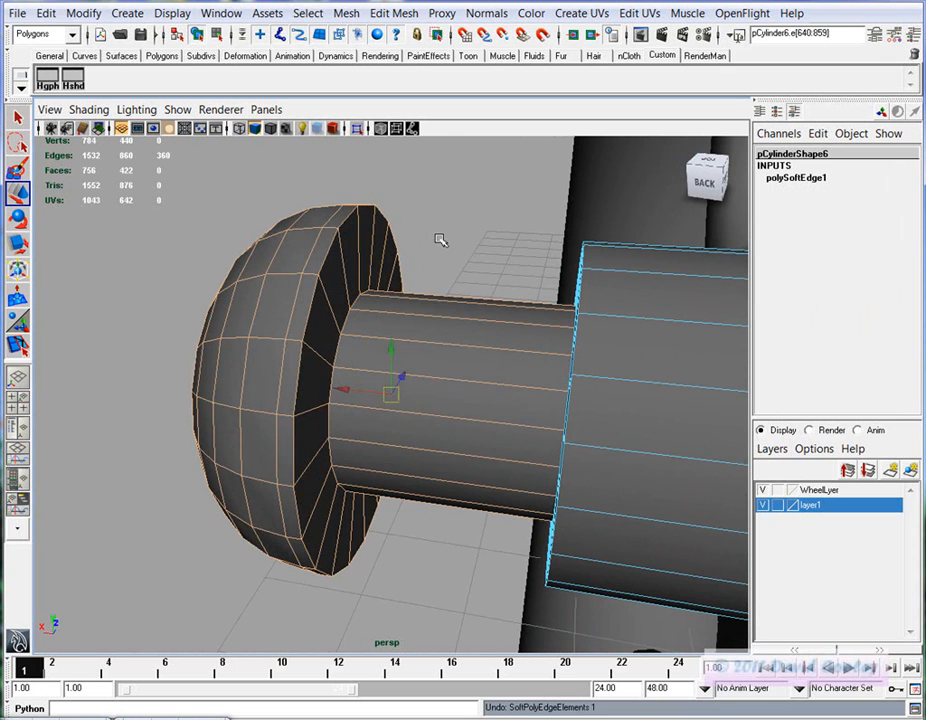
Select only the lengthwise edges around the axle's narrow shaft and soften them
left_click(440, 240)
mouse_move(416, 376)
left_mouse_down("alt")
mouse_move(438, 353)
mouse_move(405, 542)
left_mouse_up("alt")
left_click(478, 16)
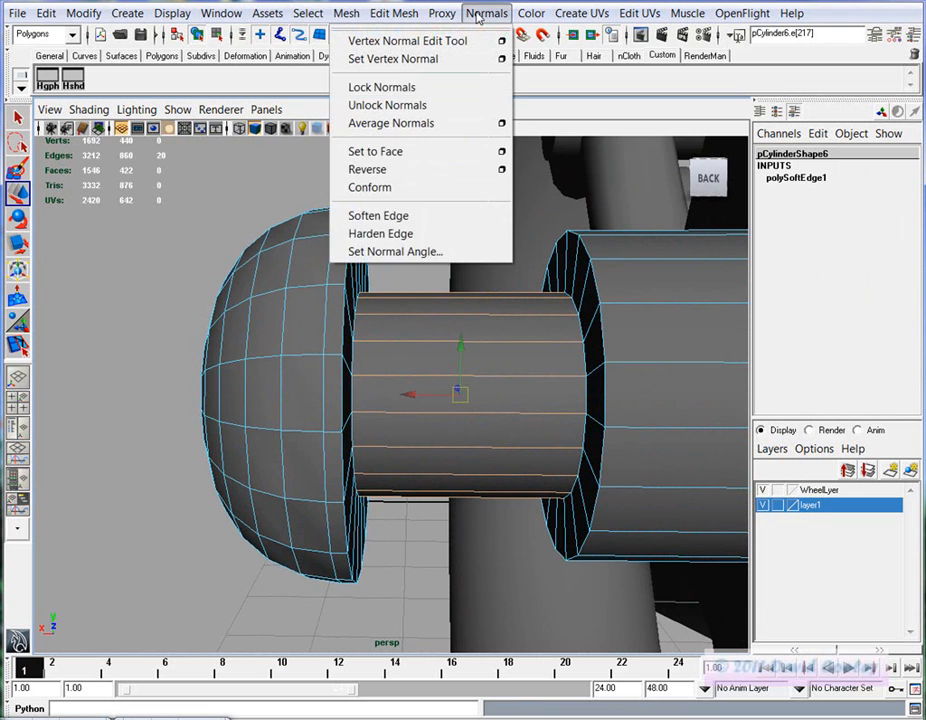
left_click(415, 215)
left_click_drag(403, 420, 427, 403, "alt")
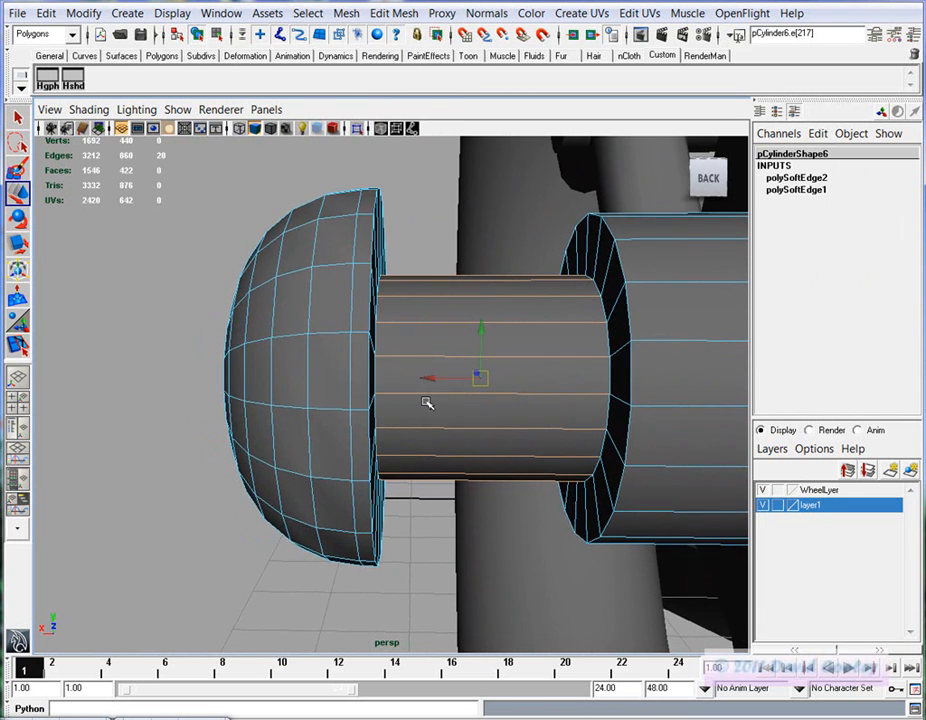
Select the edges of the axle's rounded end cap in the front view and soften them
key("space")
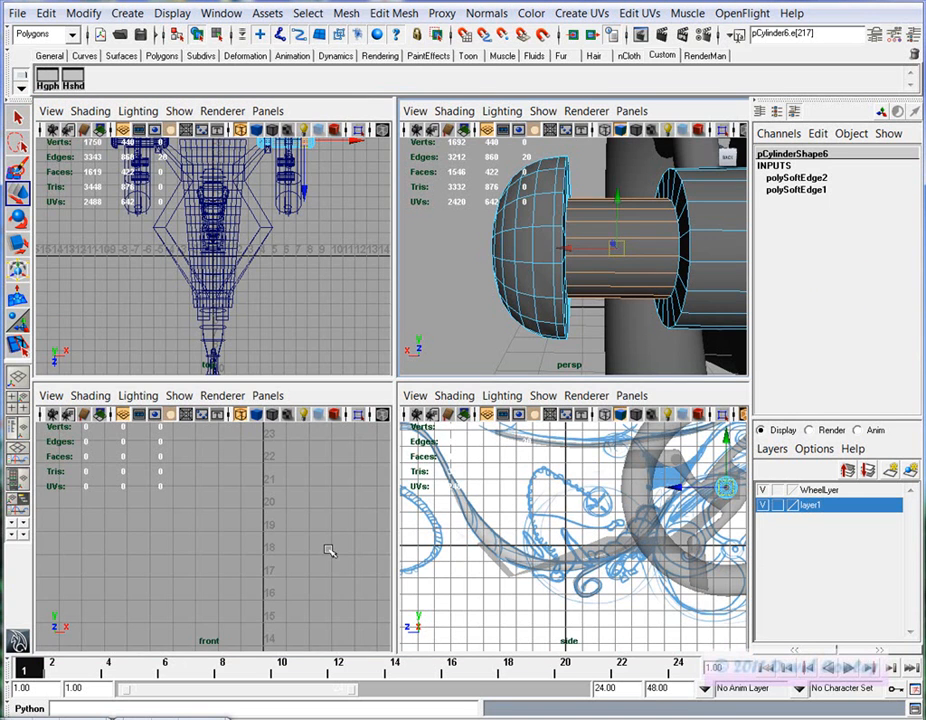
key("f")
key("space")
right_click_drag(541, 527, 524, 500, "alt")
left_click_drag(572, 386, 463, 176)
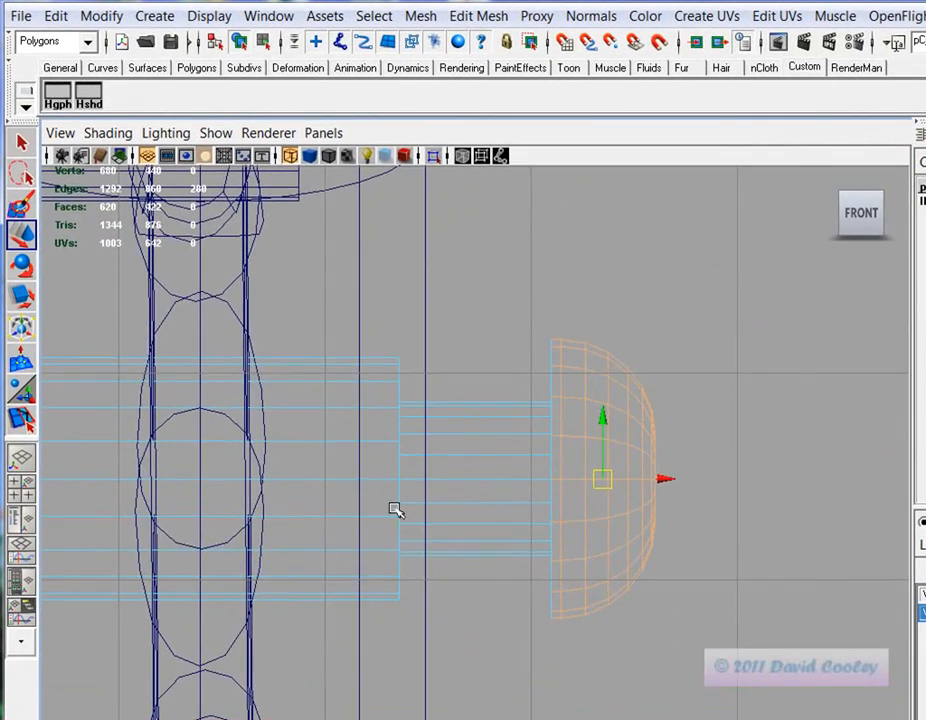
right_click_drag(395, 510, 669, 479, "alt")
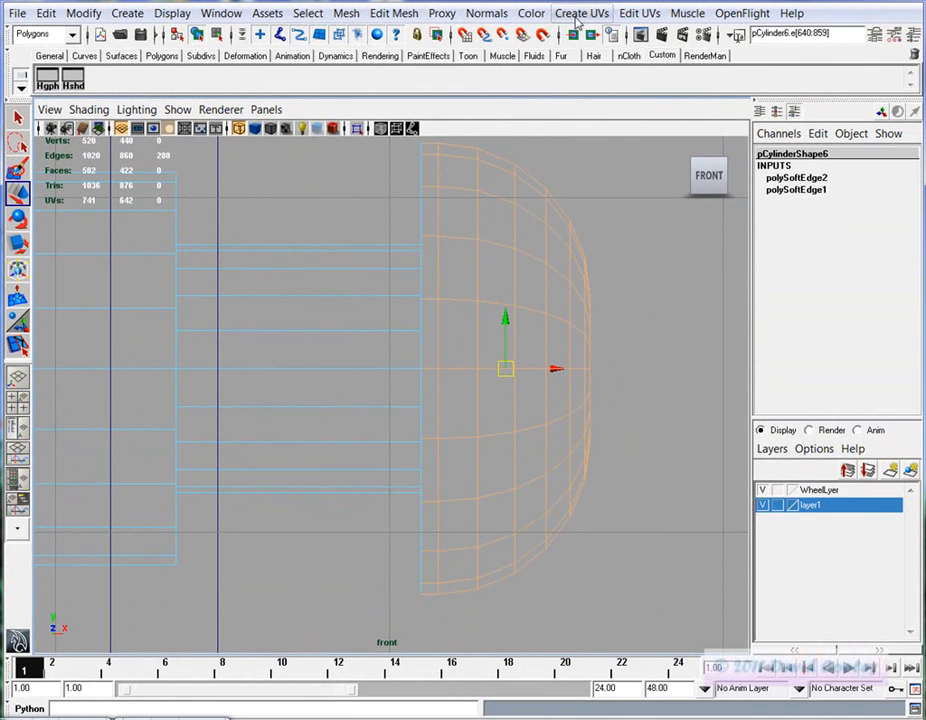
left_click(478, 14)
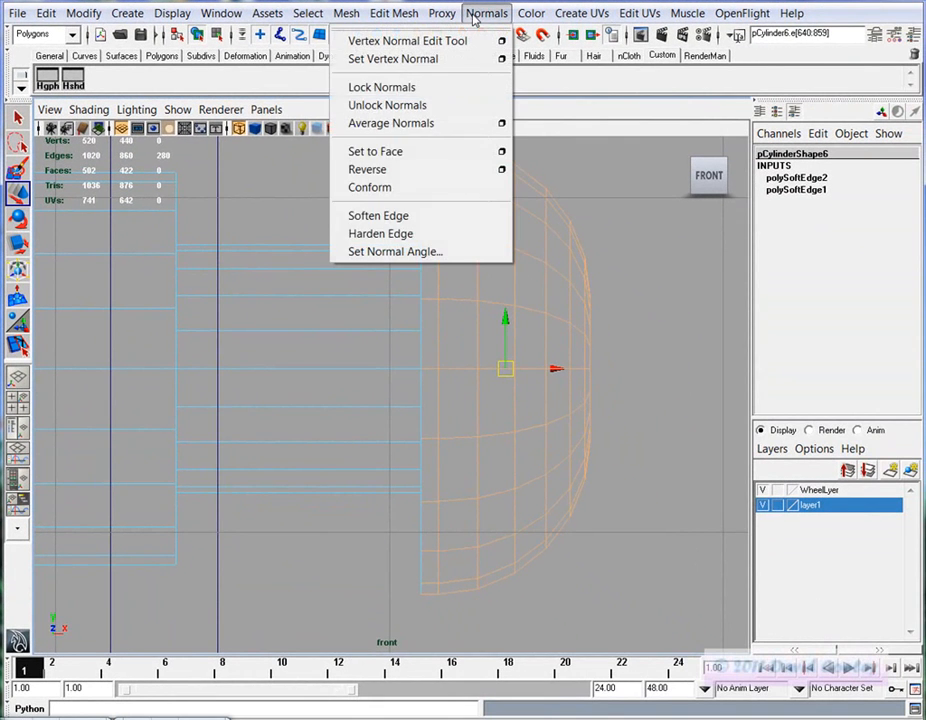
left_click(421, 214)
Go back to the perspective view, return the axle to object mode and clear the selection
key("space")
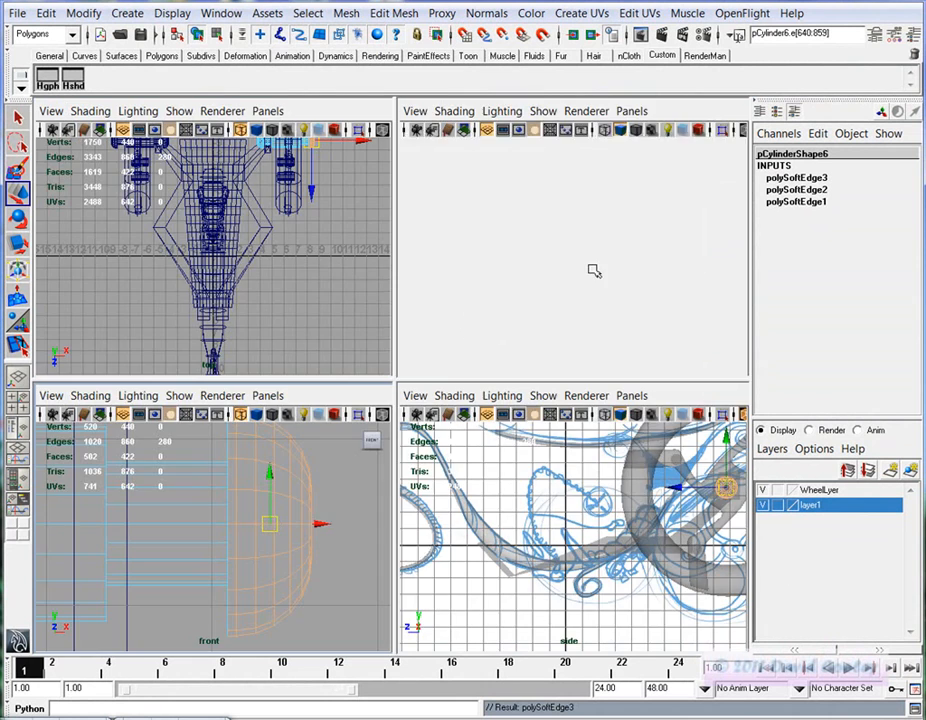
key("space")
left_click_drag(562, 285, 593, 418, "alt")
right_click_drag(489, 326, 511, 305)
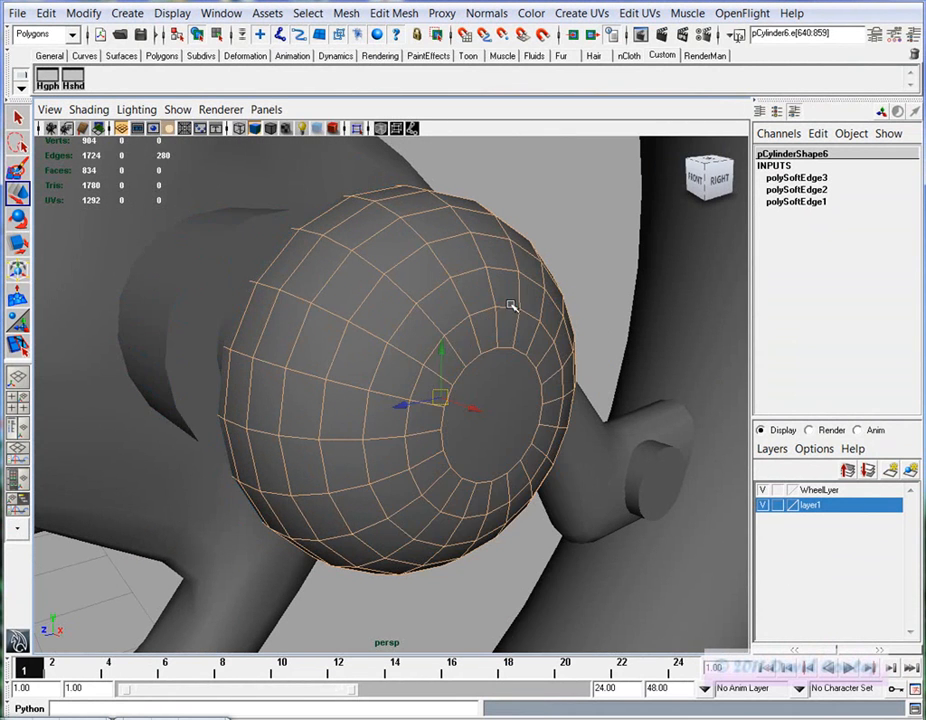
left_click(558, 169)
left_click(479, 271)
left_click(546, 198)
Select the axle mesh at its opposite end, beside the frame bracket, and switch it to edge selection
left_click_drag(312, 459, 526, 443, "alt")
right_click_drag(492, 431, 591, 438, "alt")
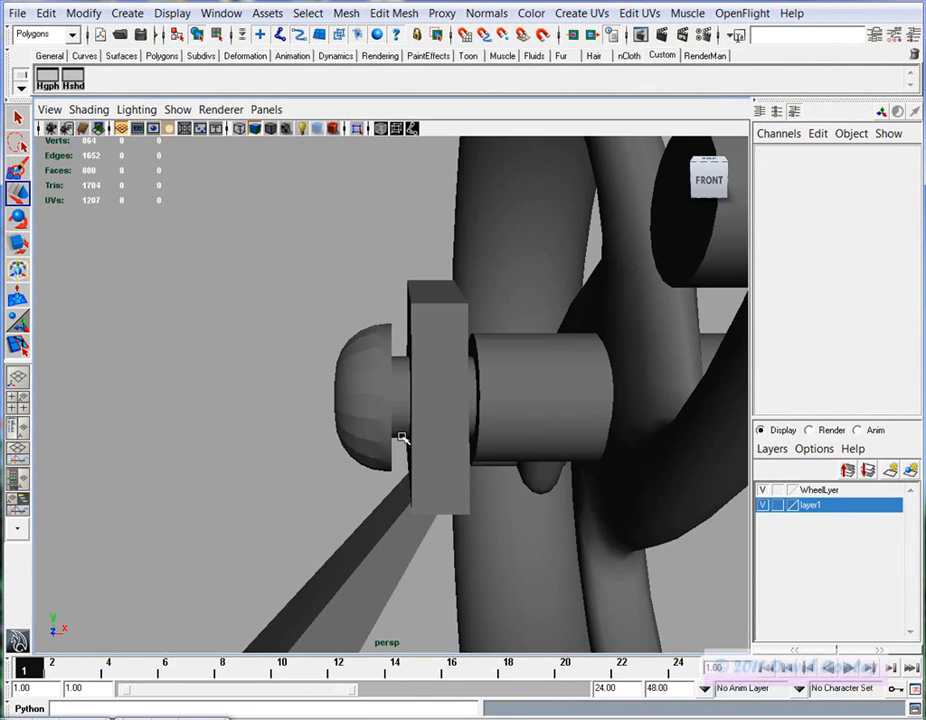
middle_click_drag(288, 421, 298, 399, "alt")
right_click_drag(298, 399, 515, 387, "alt")
left_click_drag(442, 388, 502, 387, "alt")
middle_click_drag(502, 387, 314, 430, "alt")
left_click_drag(314, 430, 285, 404, "alt")
left_click(285, 404)
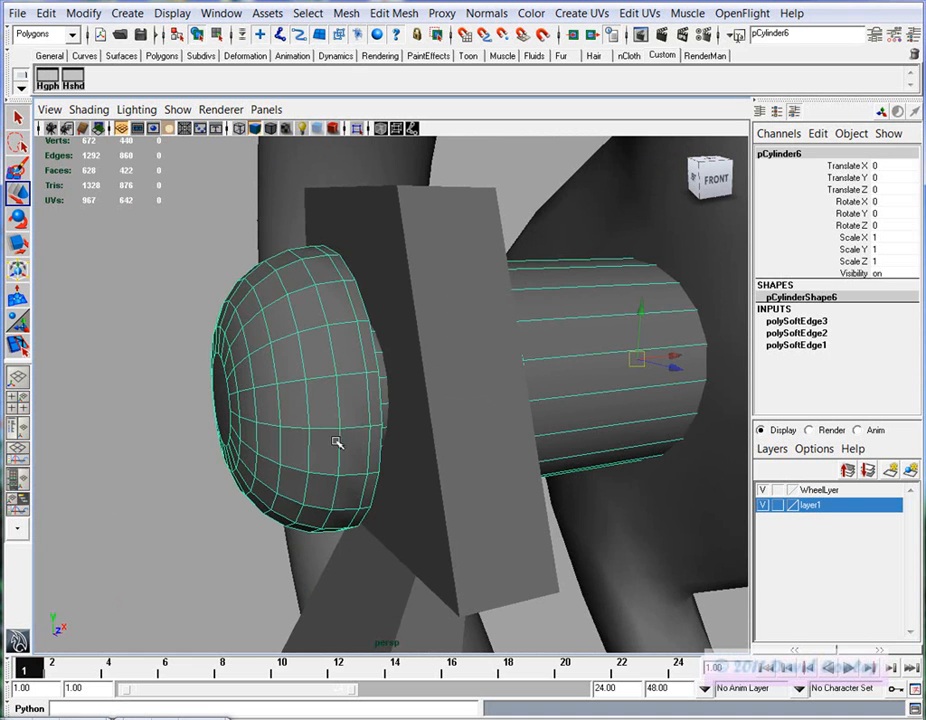
left_click_drag(370, 444, 317, 410, "alt")
right_click_drag(306, 405, 306, 352)
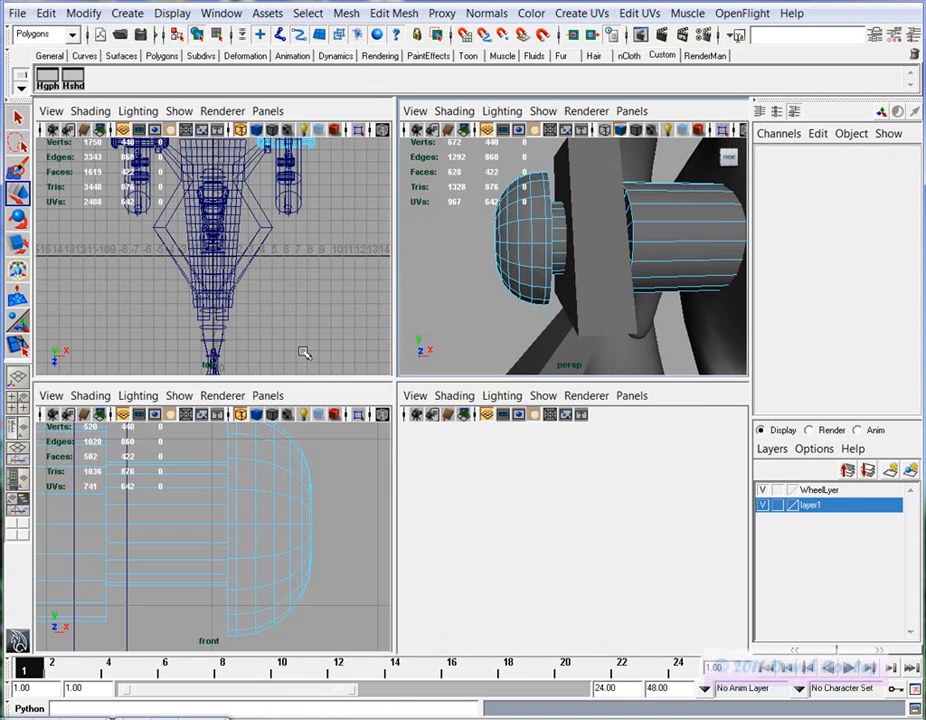
In the front view, select the opposite cap's and narrow shaft's edges, soften them, and return to object mode
key("f")
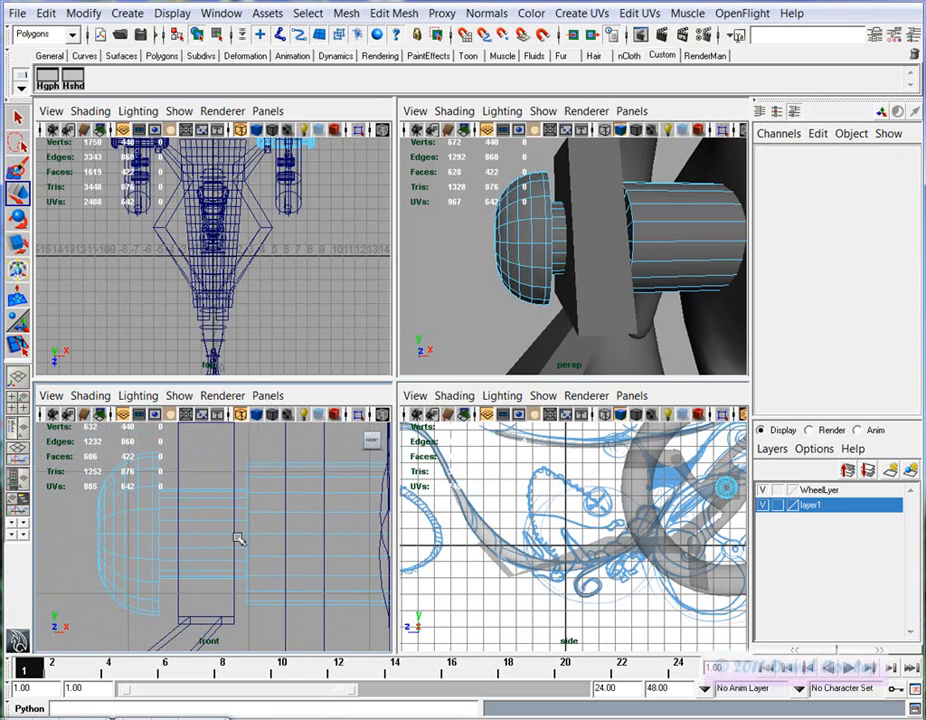
key("space")
left_click_drag(161, 174, 304, 585)
left_click_drag(366, 260, 366, 249, "shift")
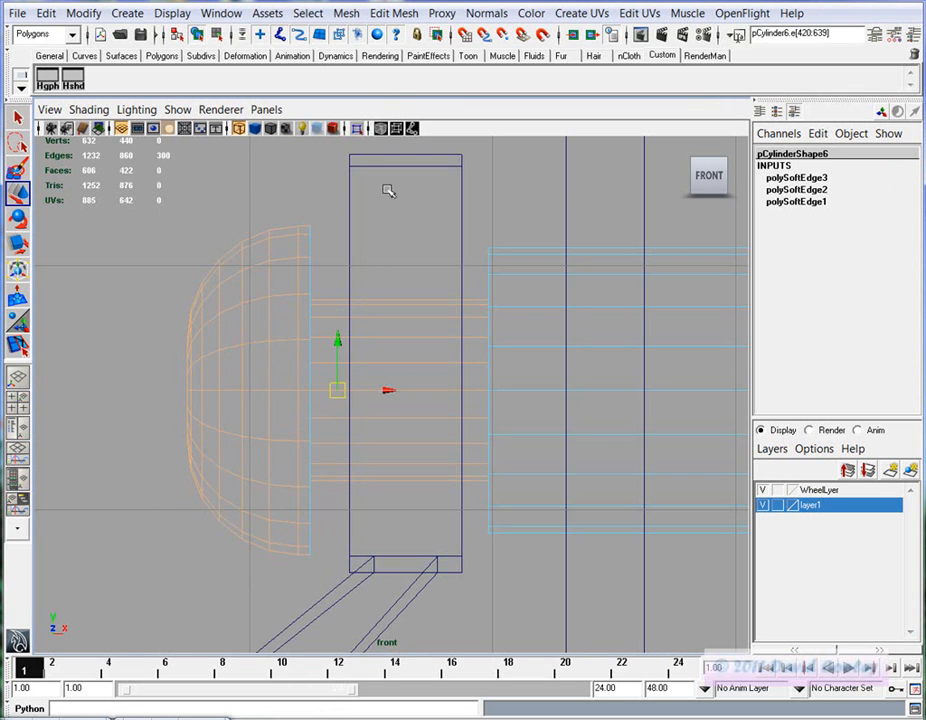
left_click(487, 15)
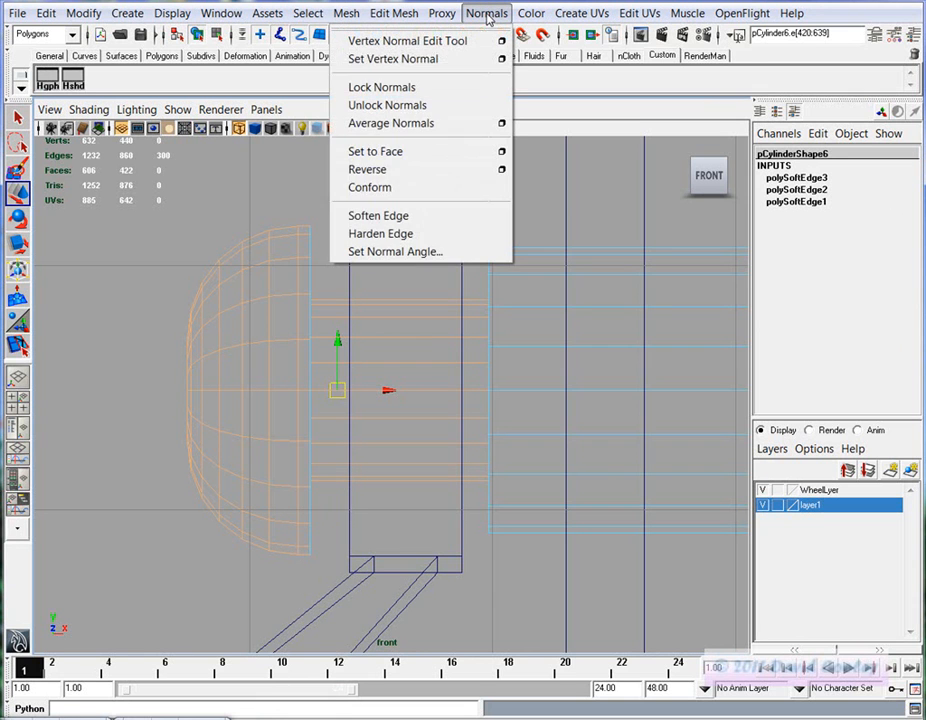
left_click(401, 215)
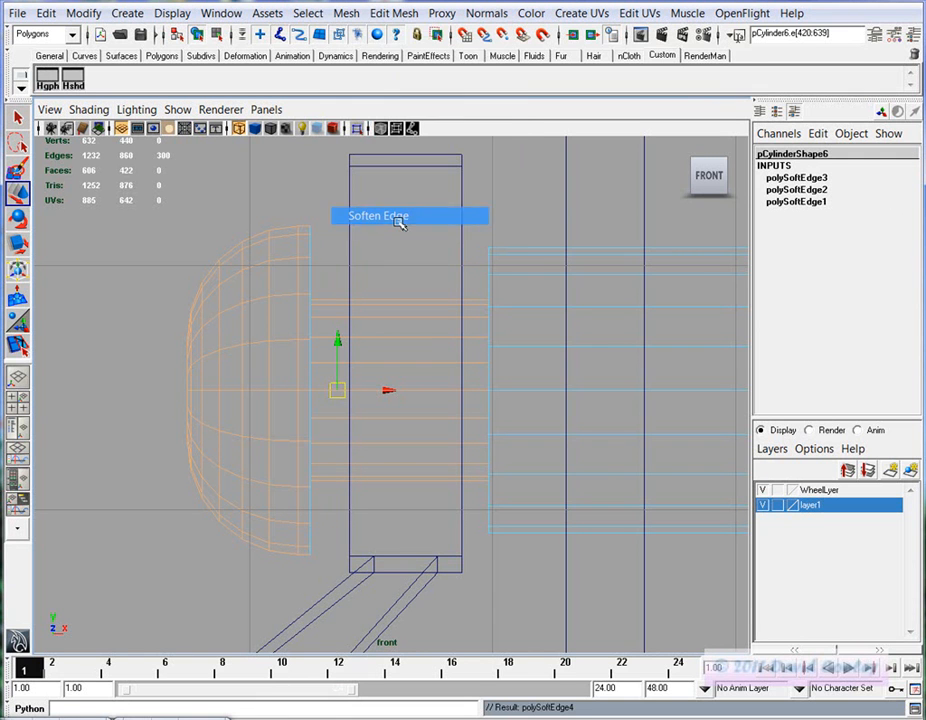
key("F8")
left_click(219, 179)
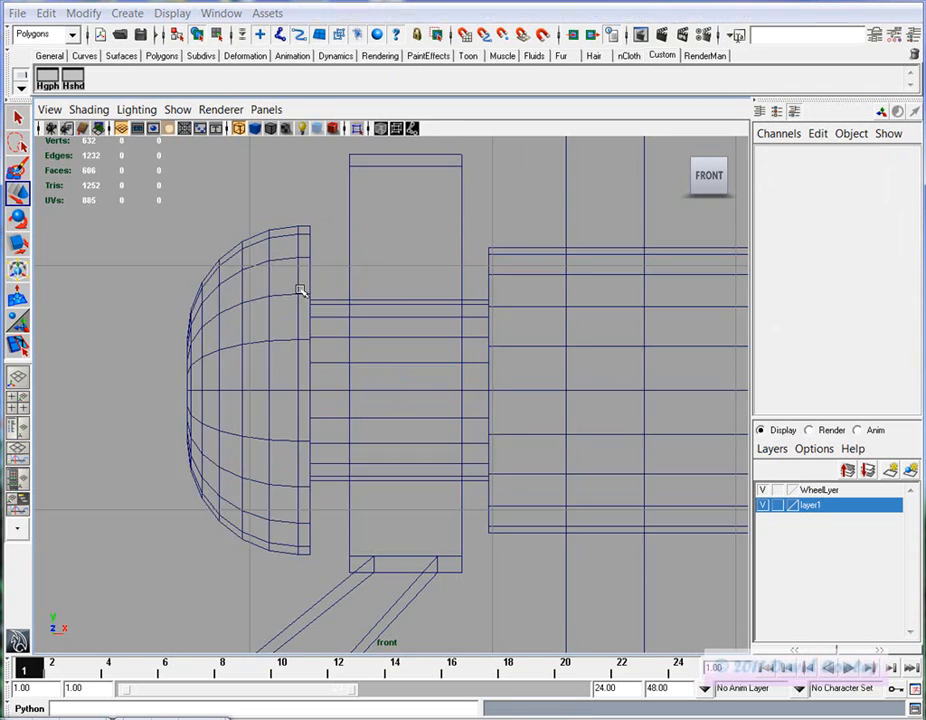
Return to a perspective view of the whole bike and save the scene
key("space")
key("space")
scroll(469, 393, "down", 10)
left_click_drag(500, 465, 456, 540, "alt")
middle_click_drag(456, 540, 549, 508, "alt")
left_click_drag(549, 508, 496, 521, "alt")
key("q")
key("ctrl+s")
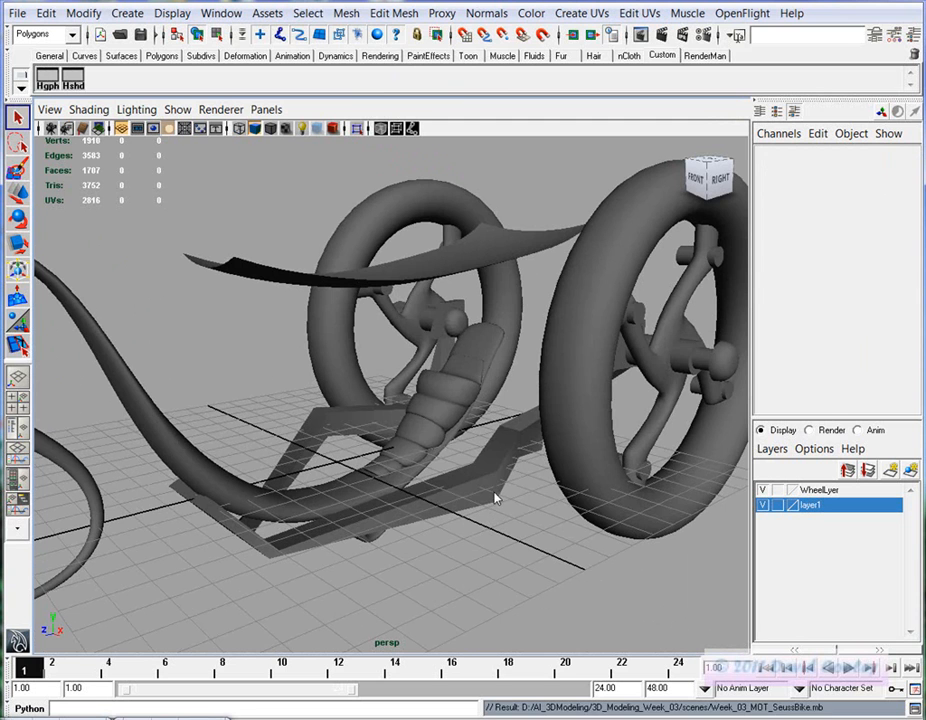
Select all parts of the bike, turn off their smooth mesh preview, and clear the selection
left_click(496, 497)
left_click_drag(366, 492, 368, 496, "alt")
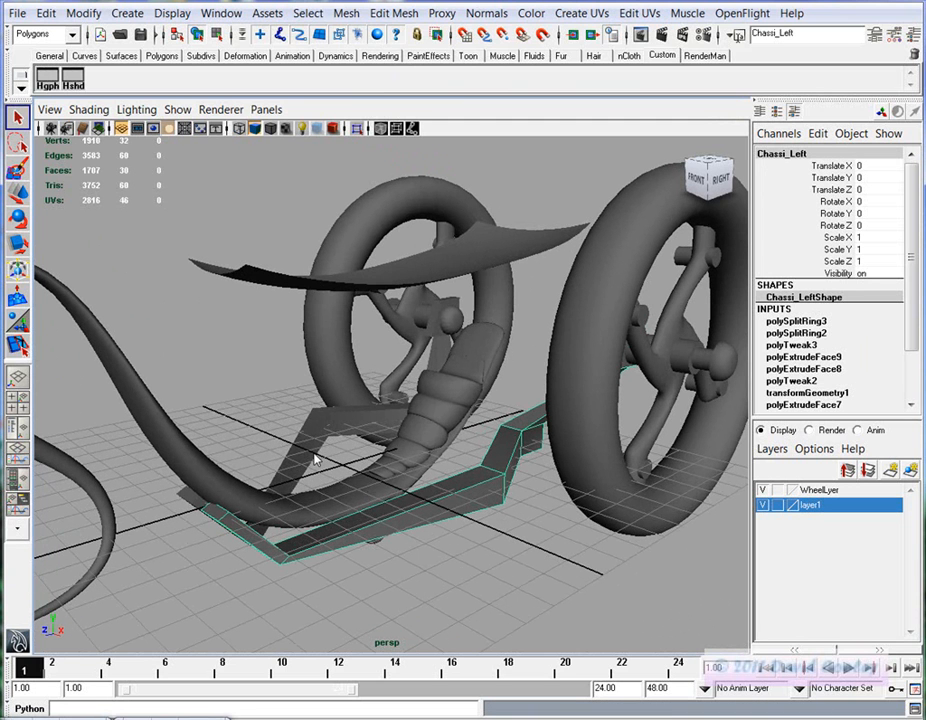
left_click_drag(442, 480, 341, 524, "alt")
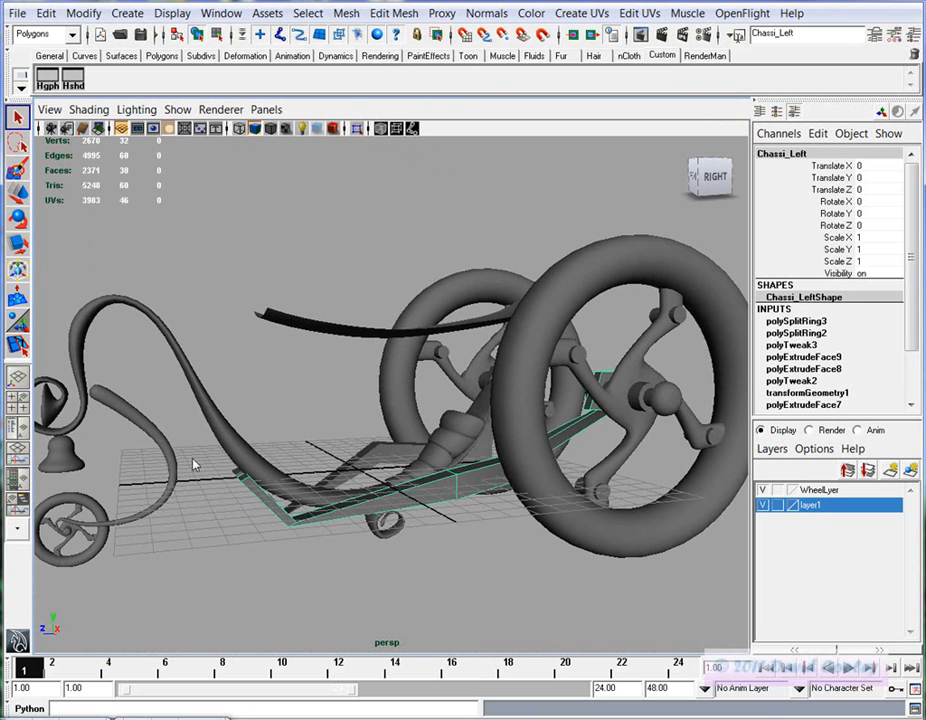
left_click(136, 455)
left_click_drag(136, 455, 429, 468, "alt")
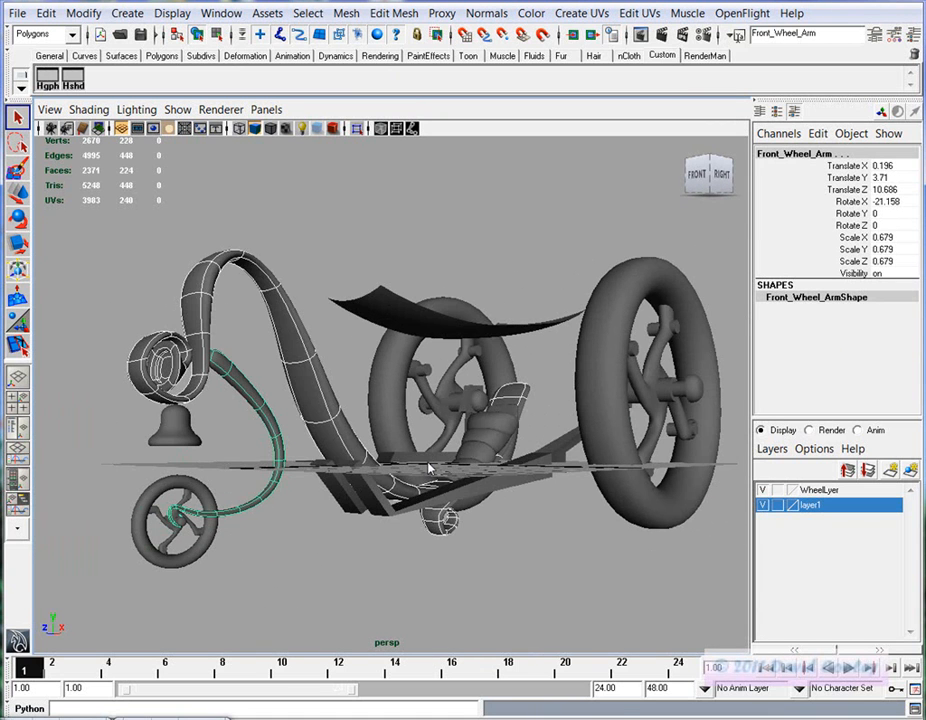
key("1")
right_click_drag(516, 532, 469, 516, "alt")
left_click_drag(663, 580, 95, 228)
key("1")
left_click(513, 492)
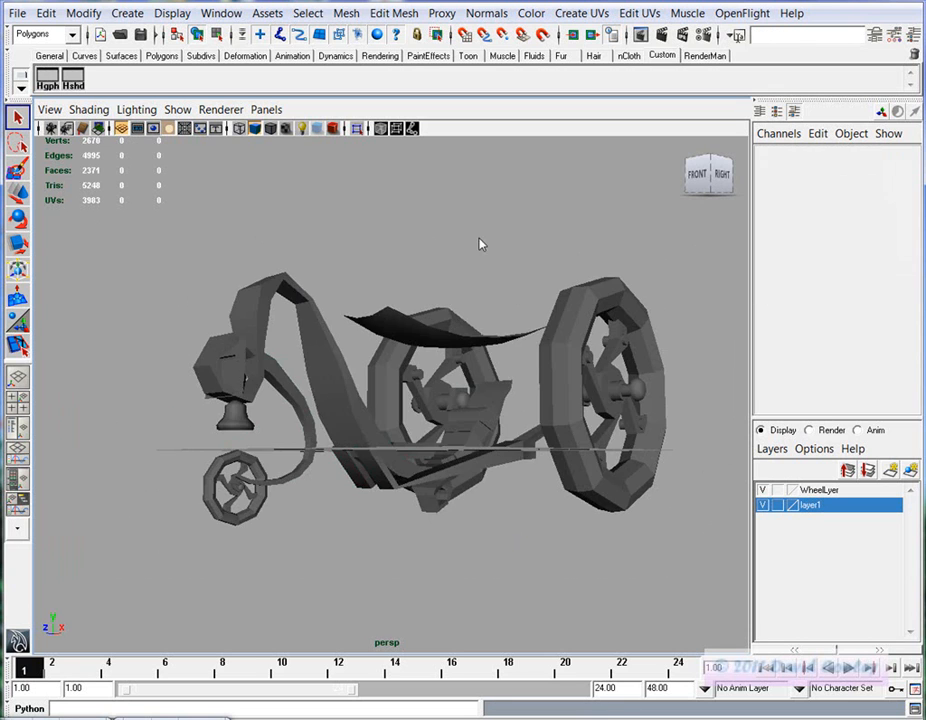
Render the perspective view of the unsmoothed bike with Maya Software, inspect it, and close the render window
mouse_move(513, 492)
left_mouse_down("alt")
mouse_move(469, 494)
mouse_move(520, 493)
left_mouse_up("alt")
left_click(661, 35)
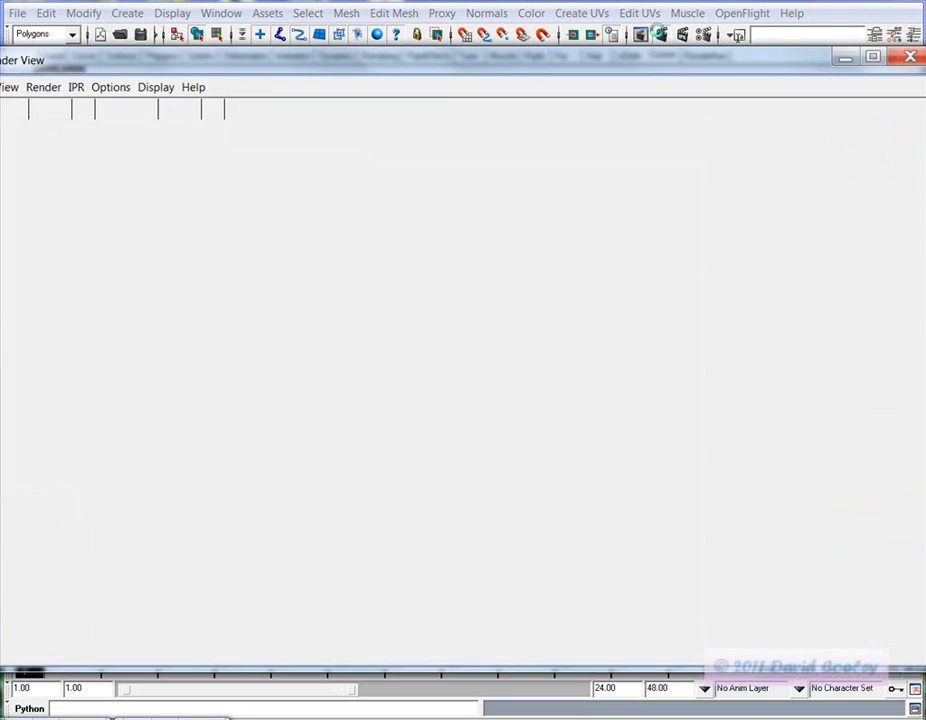
scroll(510, 470, "up", 5)
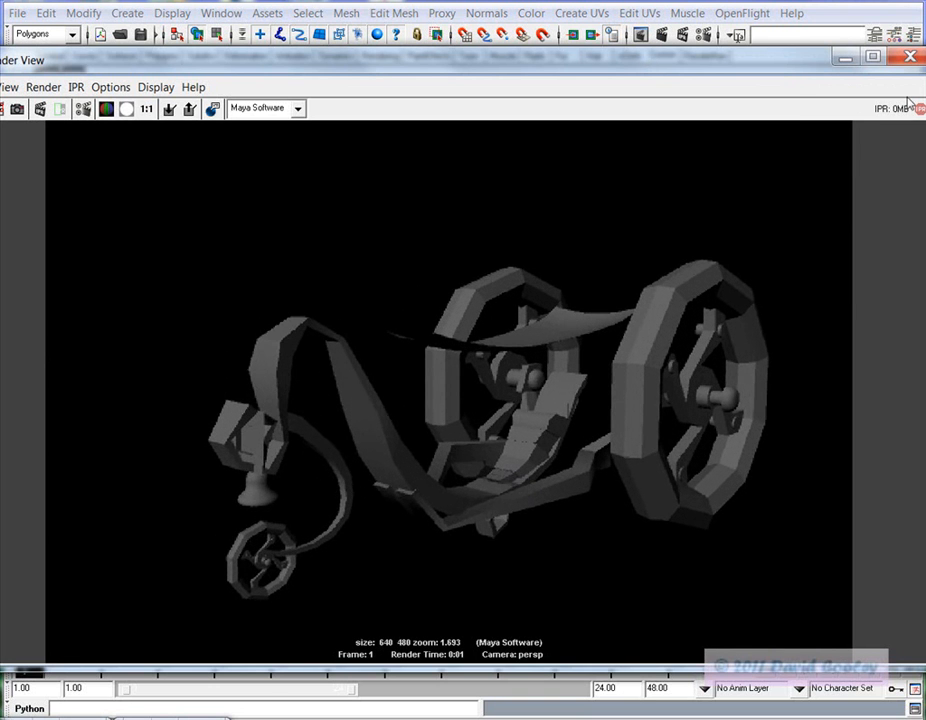
left_click(910, 56)
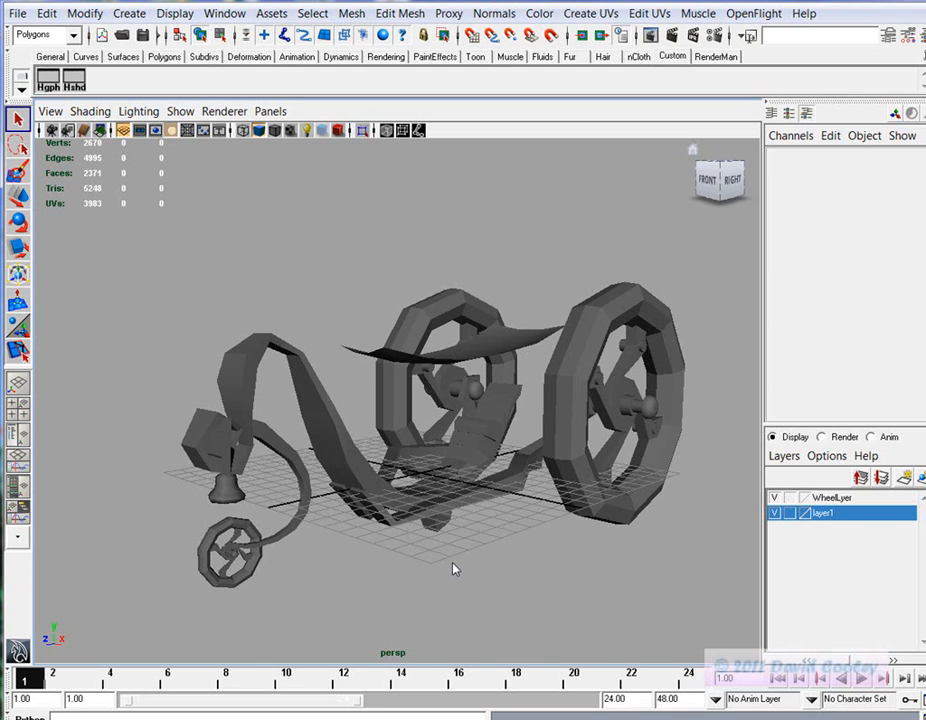
Select the near rear wheel's tire, frame it, and apply the Smooth operation to its mesh
left_click(566, 399)
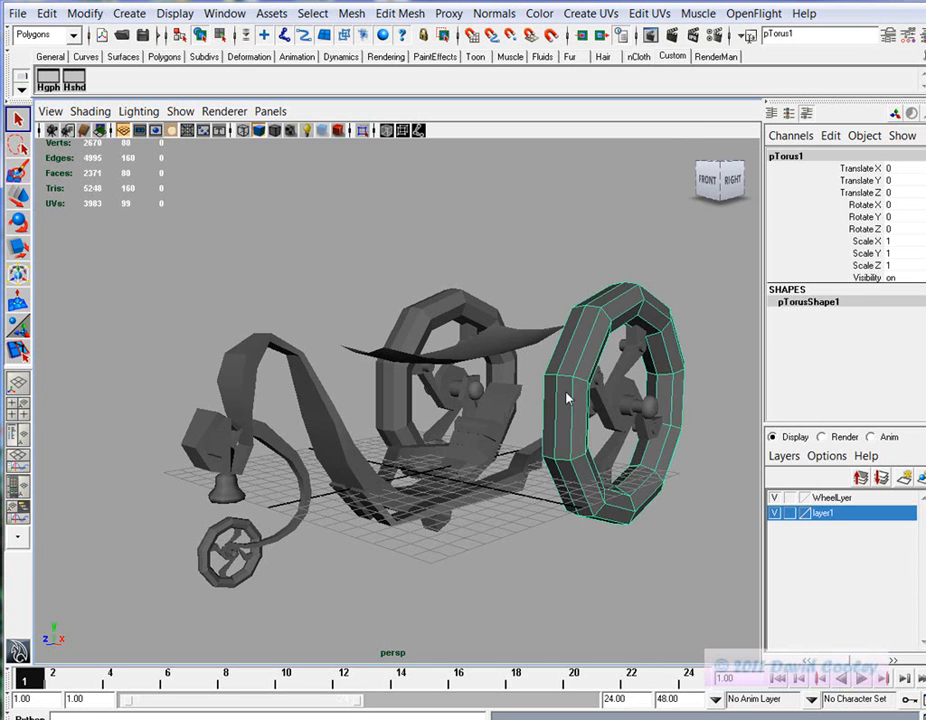
key("f")
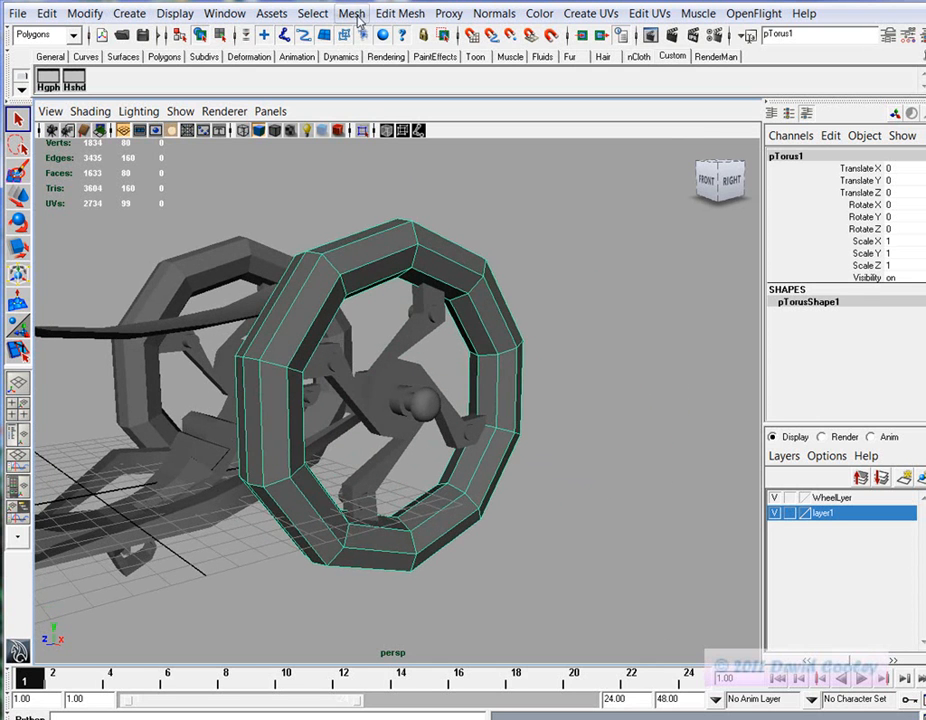
left_click(356, 16)
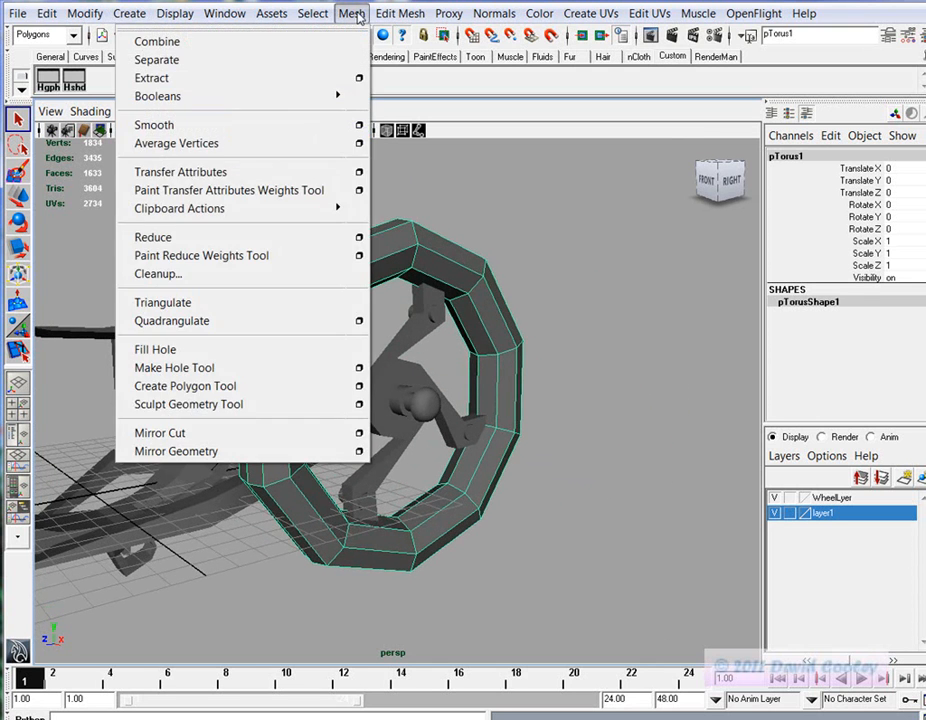
left_click(269, 133)
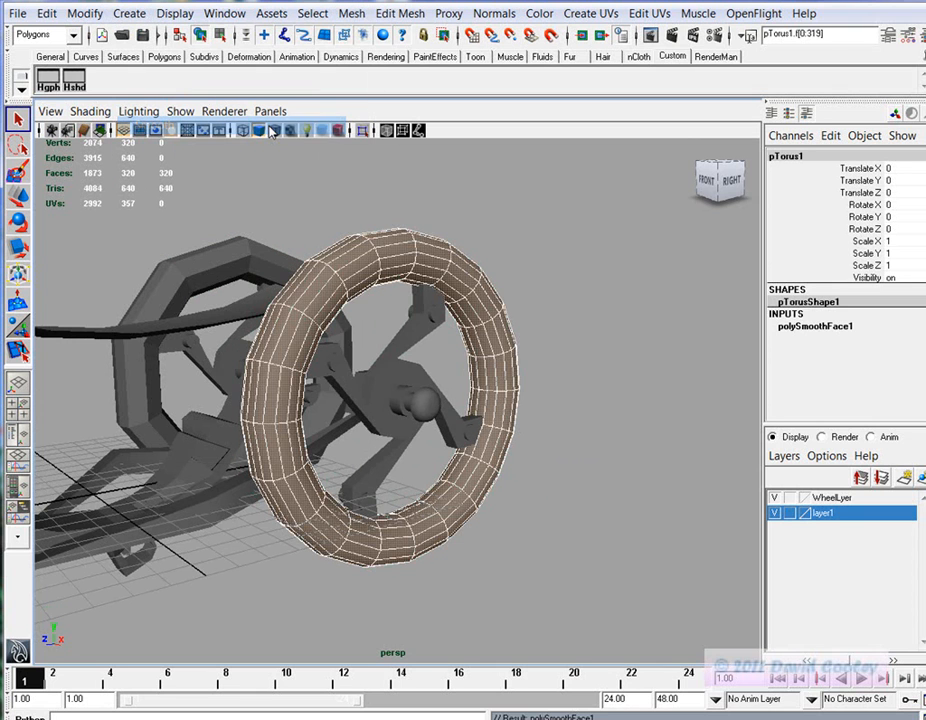
Set the tire's polySmoothFace1 Divisions to 4 and inspect the dense mesh up close
left_click(799, 329)
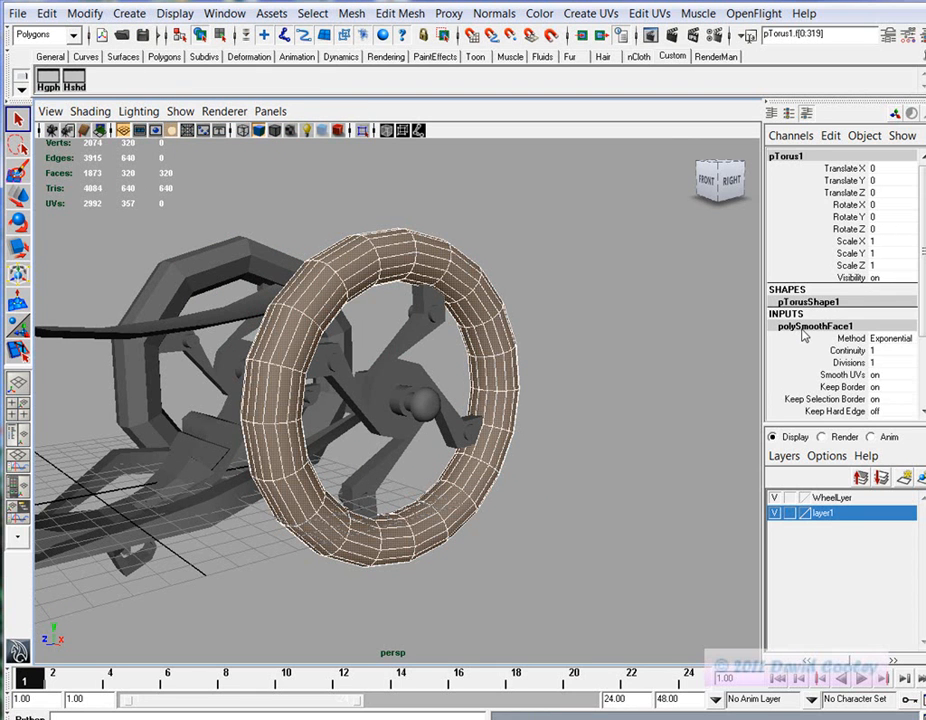
left_click(848, 362)
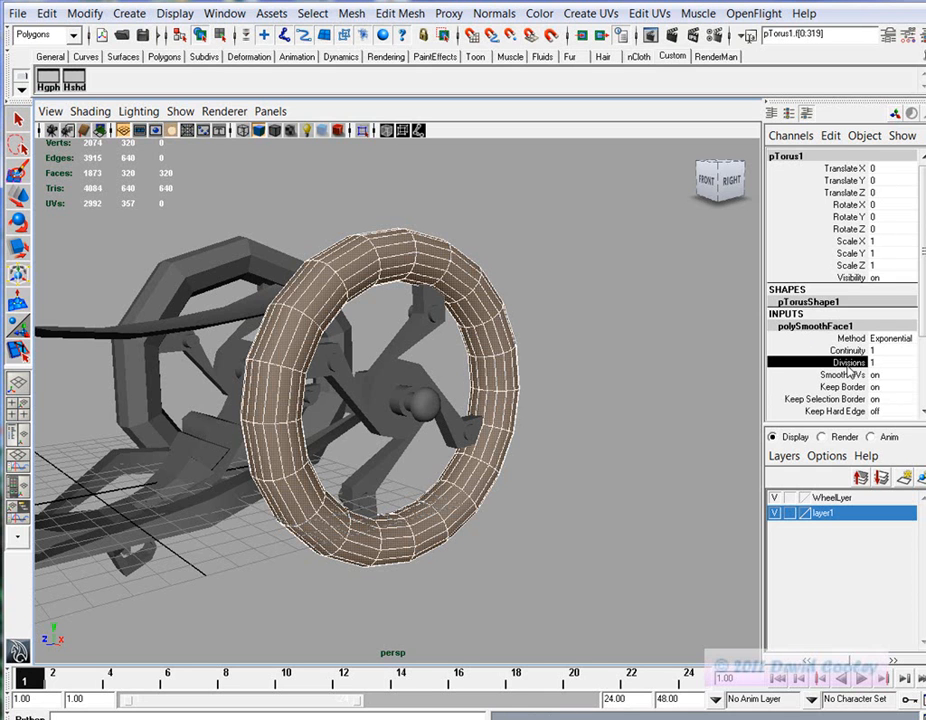
middle_click_drag(620, 347, 643, 349)
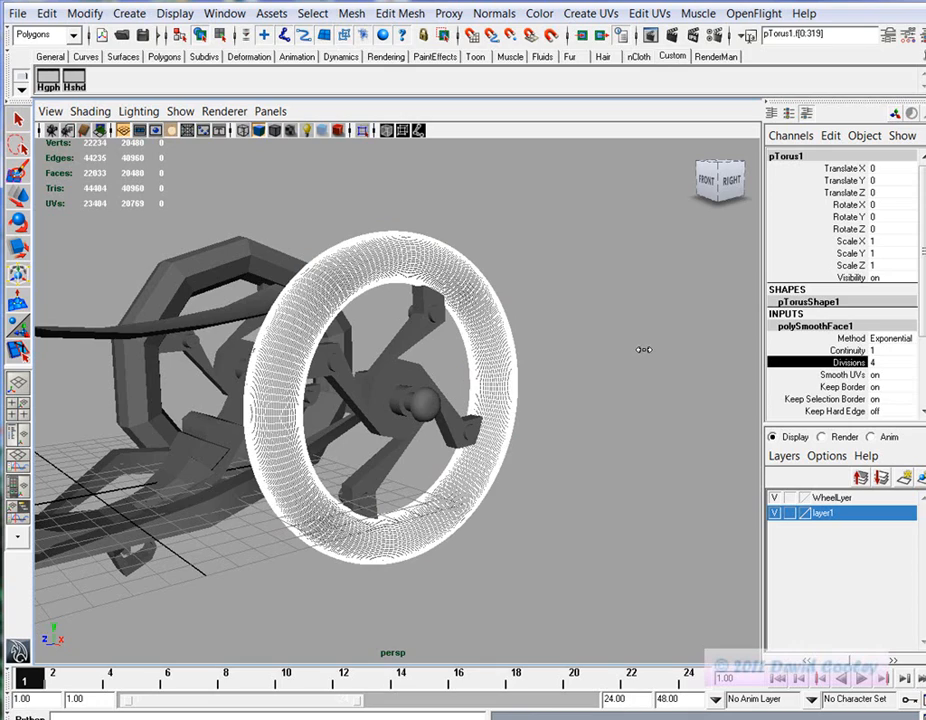
key("q")
middle_click_drag(308, 337, 368, 360, "alt")
right_click_drag(387, 364, 561, 377, "alt")
left_click_drag(562, 379, 398, 330, "alt")
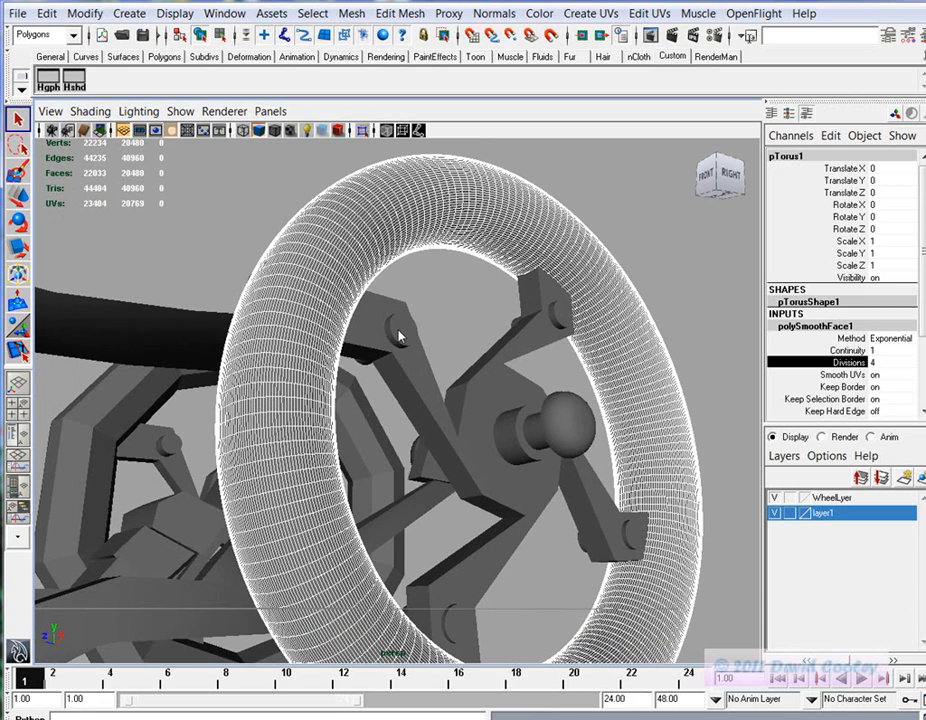
Set the tire's smoothing Divisions to 2 and view the mesh from different angles
left_click(888, 362)
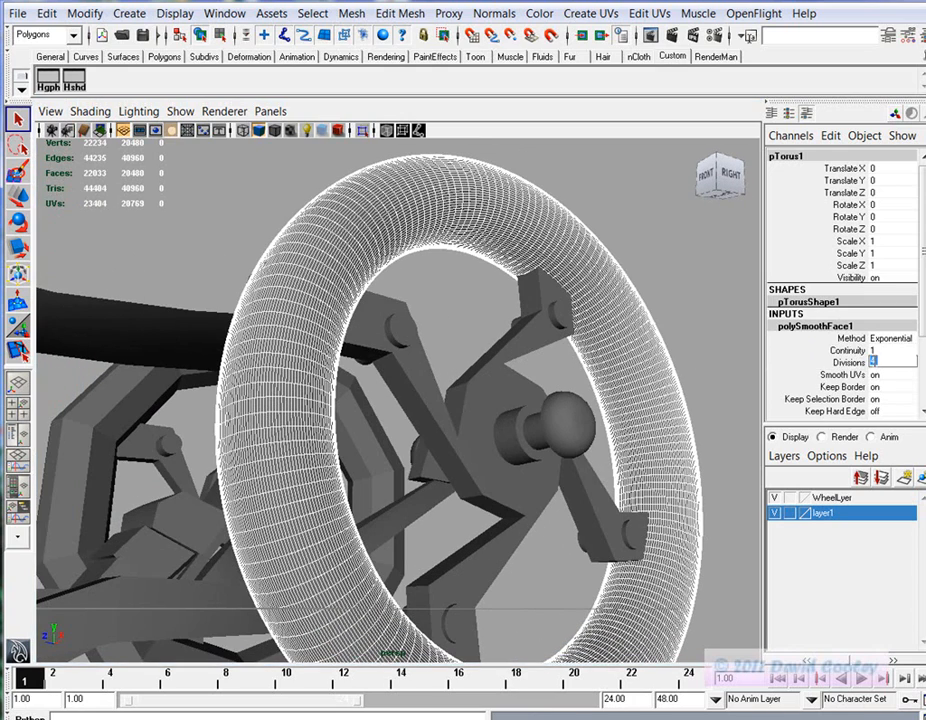
type("2")
key("Return")
left_click_drag(634, 384, 548, 376, "alt")
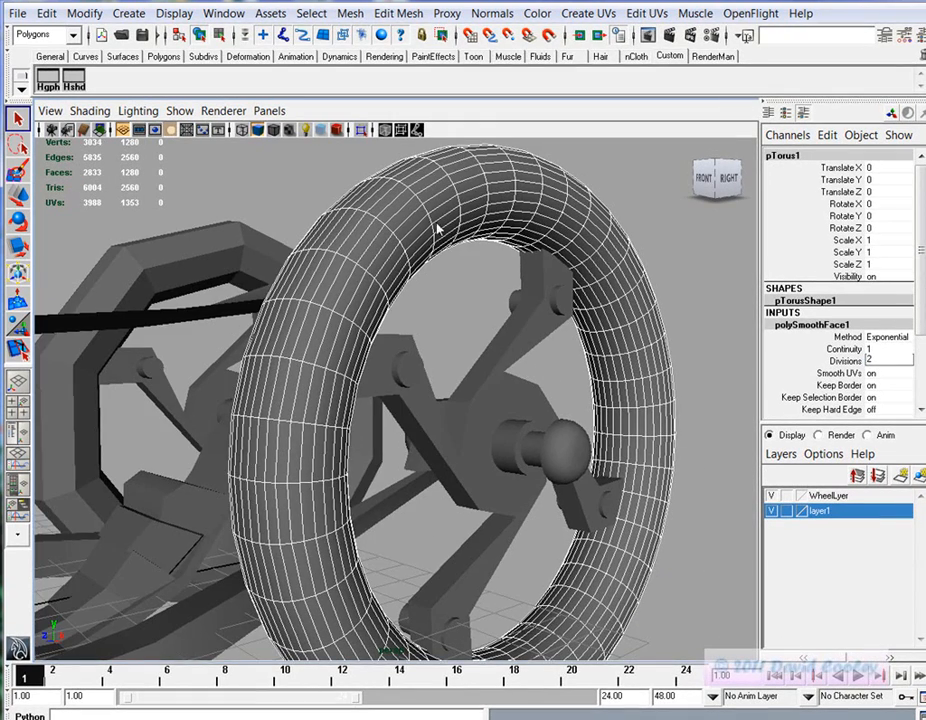
left_click_drag(437, 231, 480, 252, "alt")
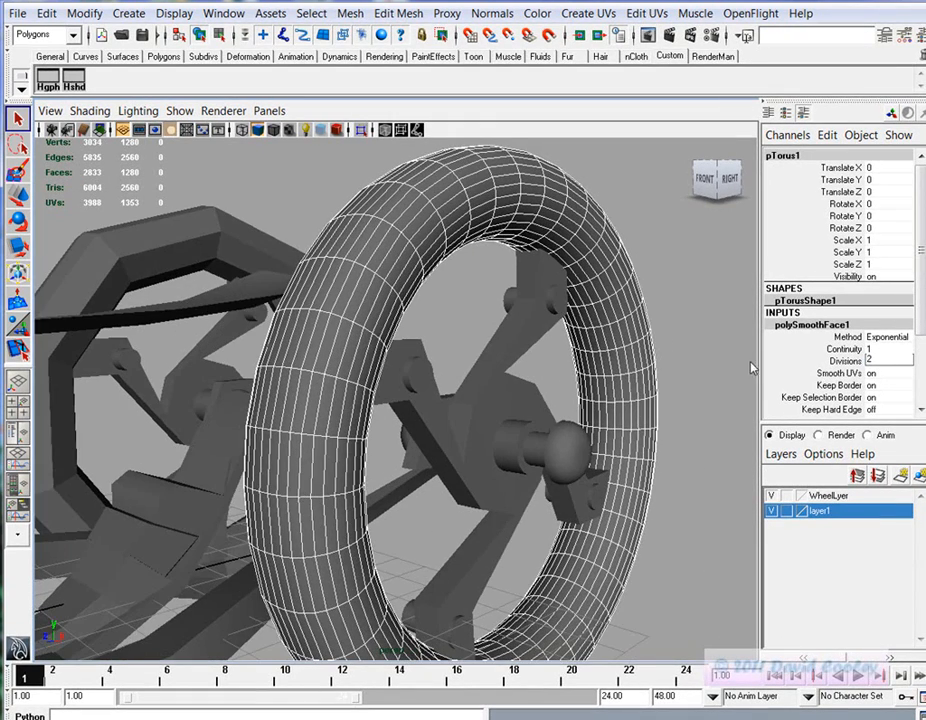
Set the tire's smoothing Divisions to 3 and clear the selection
left_click_drag(877, 359, 856, 365)
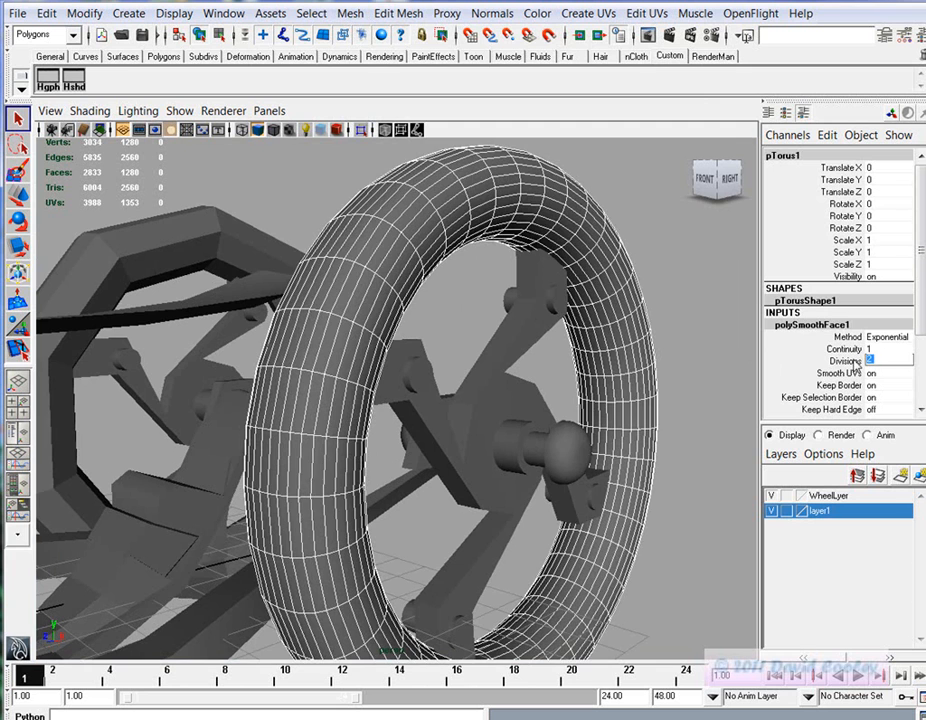
type("3")
key("Return")
left_click(740, 322)
left_click_drag(500, 343, 583, 351, "alt")
Select the near rear wheel's spoke mesh and switch its smooth preview on and back off for comparison
left_click(367, 425)
left_click_drag(334, 465, 295, 373, "alt")
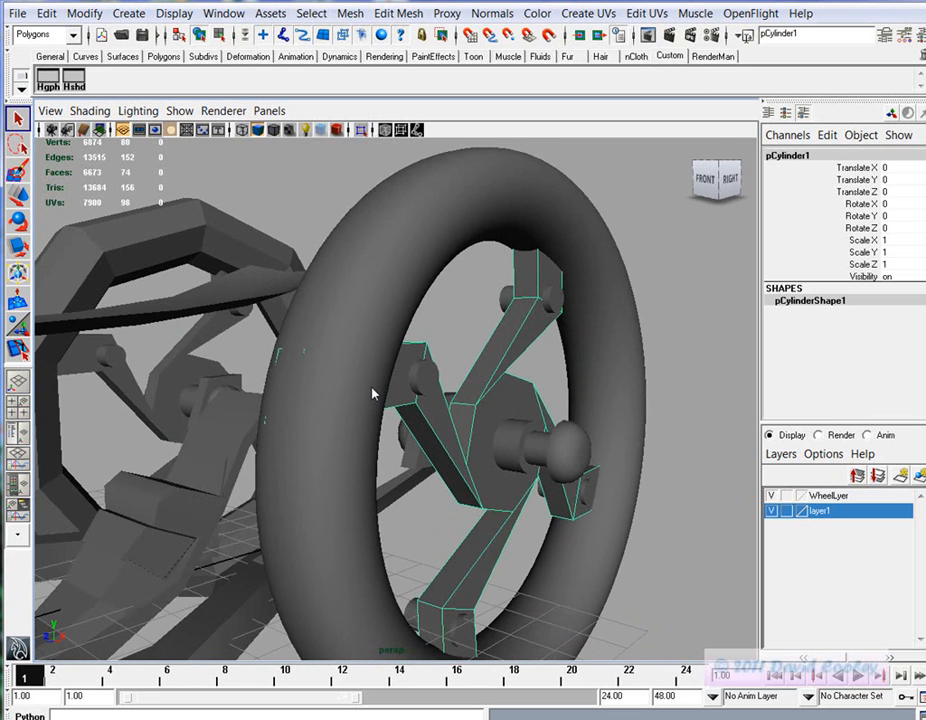
key("3")
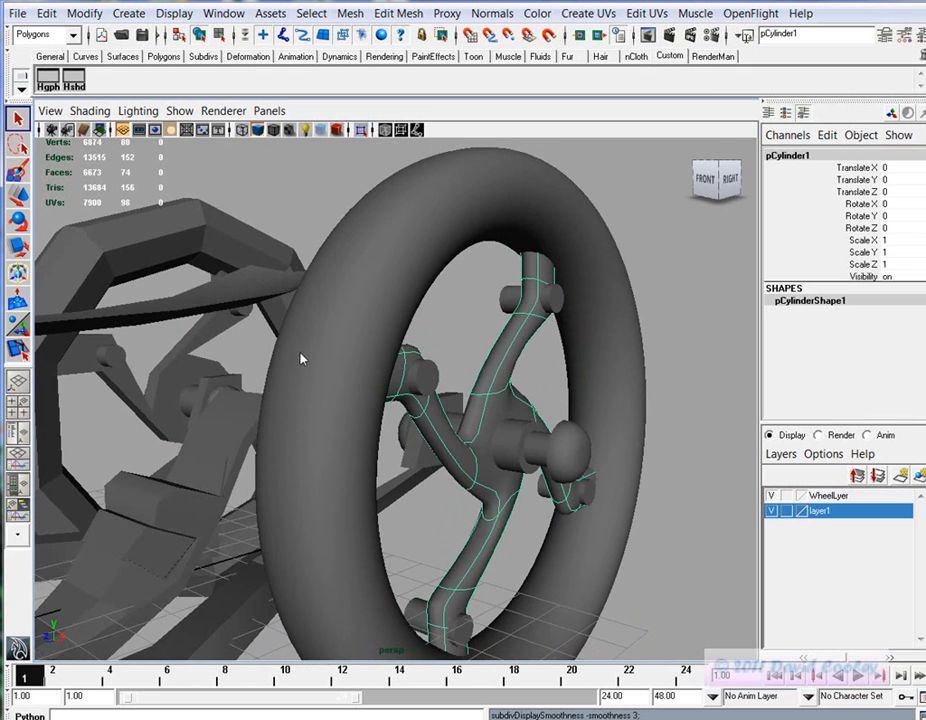
key("1")
Reselect the tire, open its polySmoothFace1 settings, and reduce Divisions to 1 and finally to 0
left_click(408, 300)
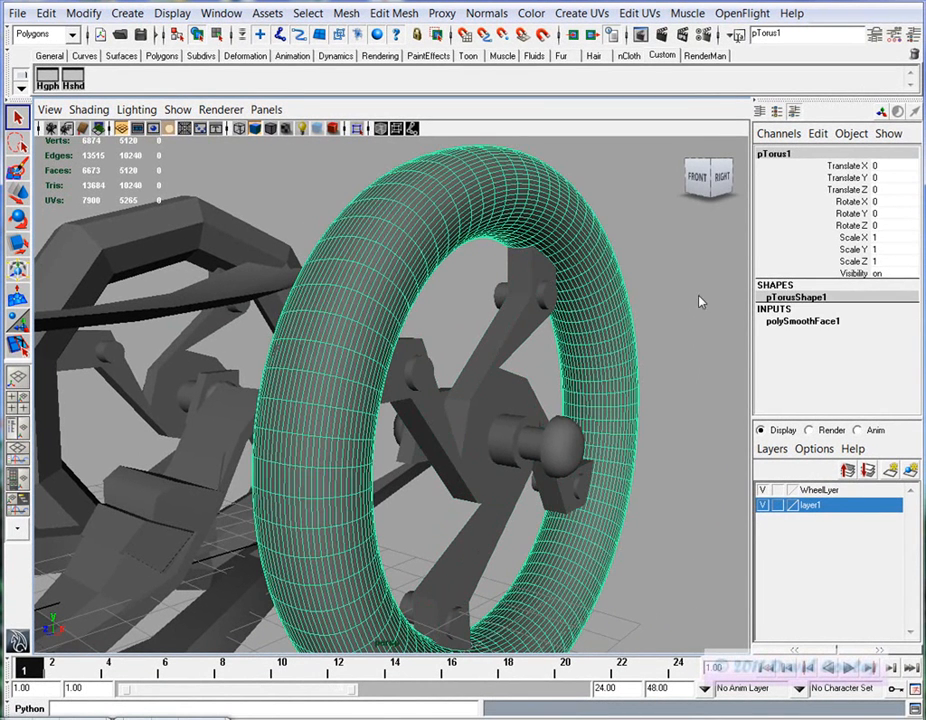
left_click(775, 327)
left_click(856, 358)
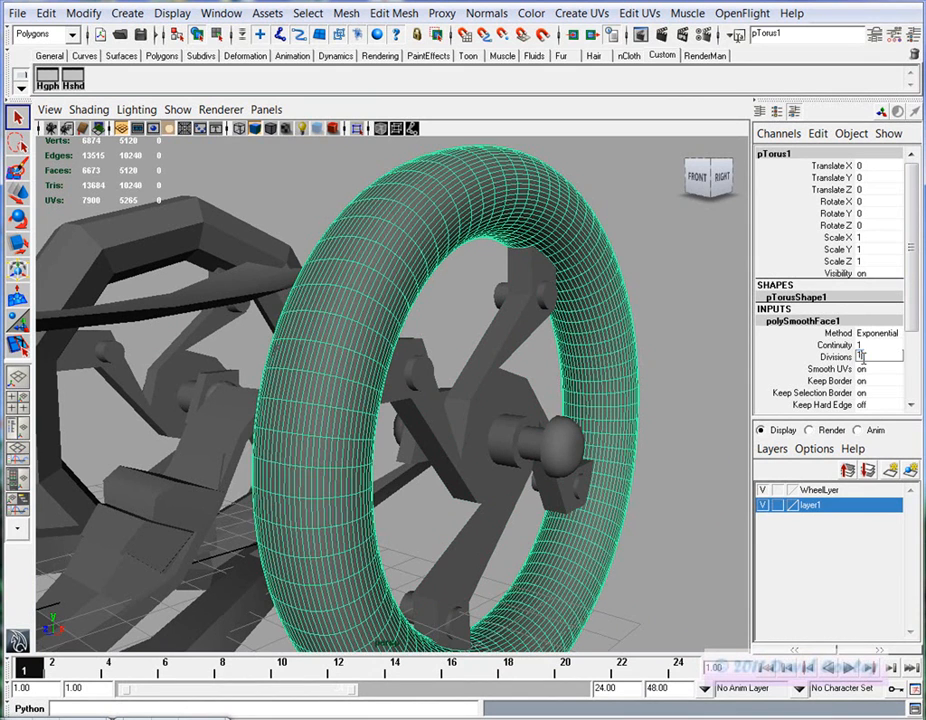
type("1")
key("Return")
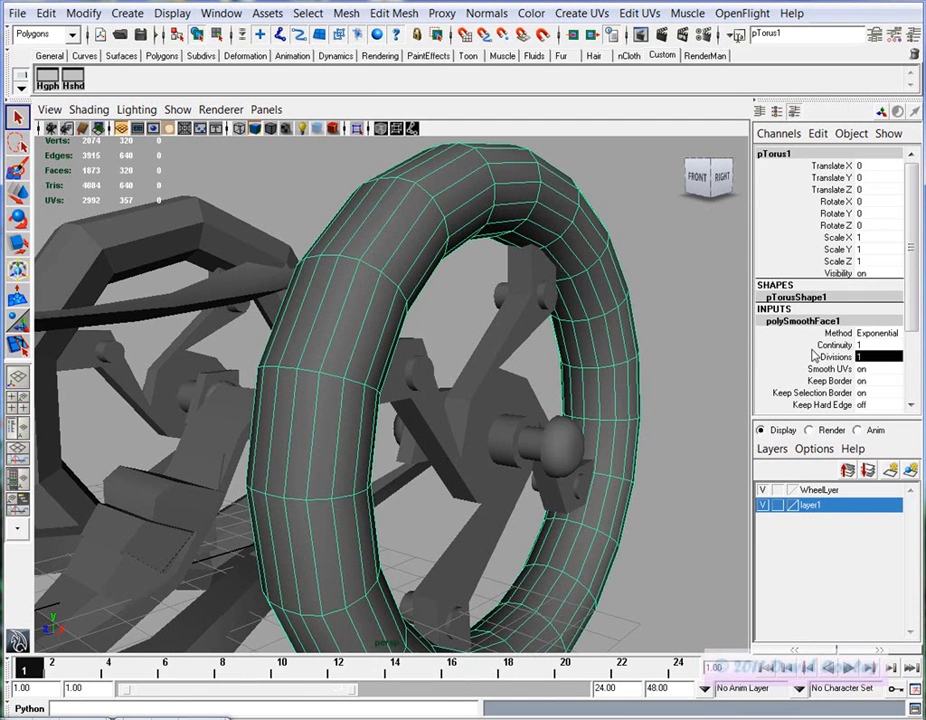
left_click(871, 358)
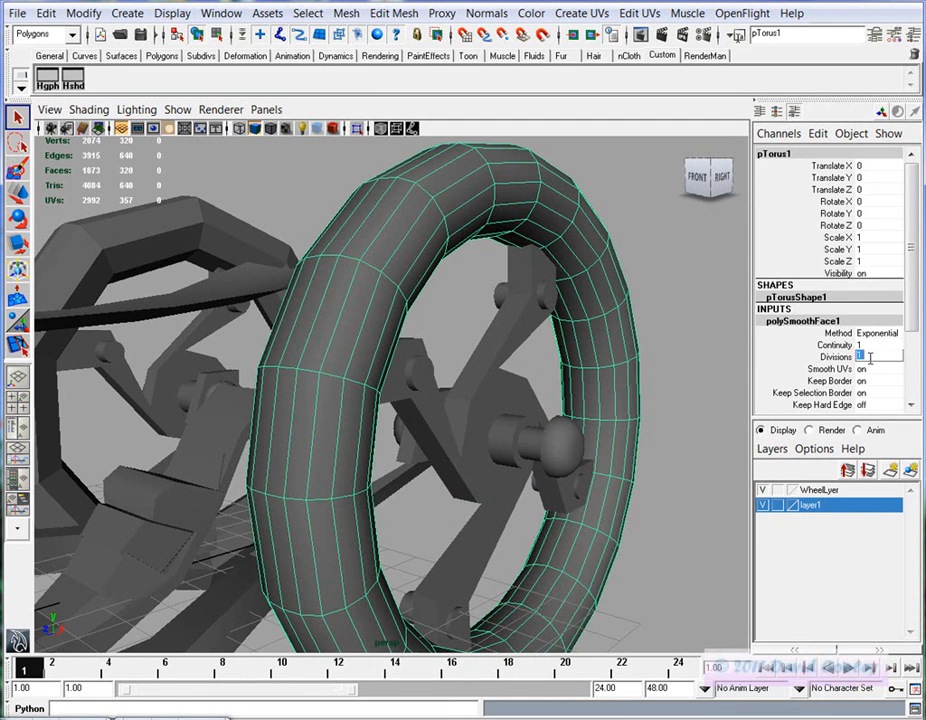
type("0")
key("Return")
Raise the tire's smoothing Divisions interactively to 2
left_click_drag(460, 284, 503, 386, "alt")
left_click(822, 357)
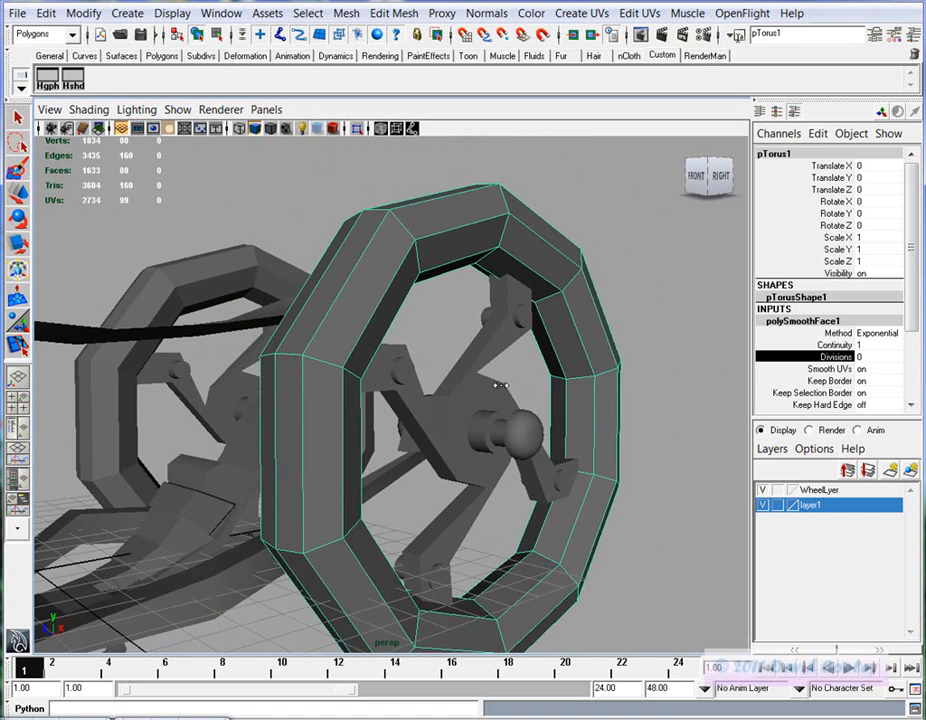
middle_click_drag(502, 385, 513, 387)
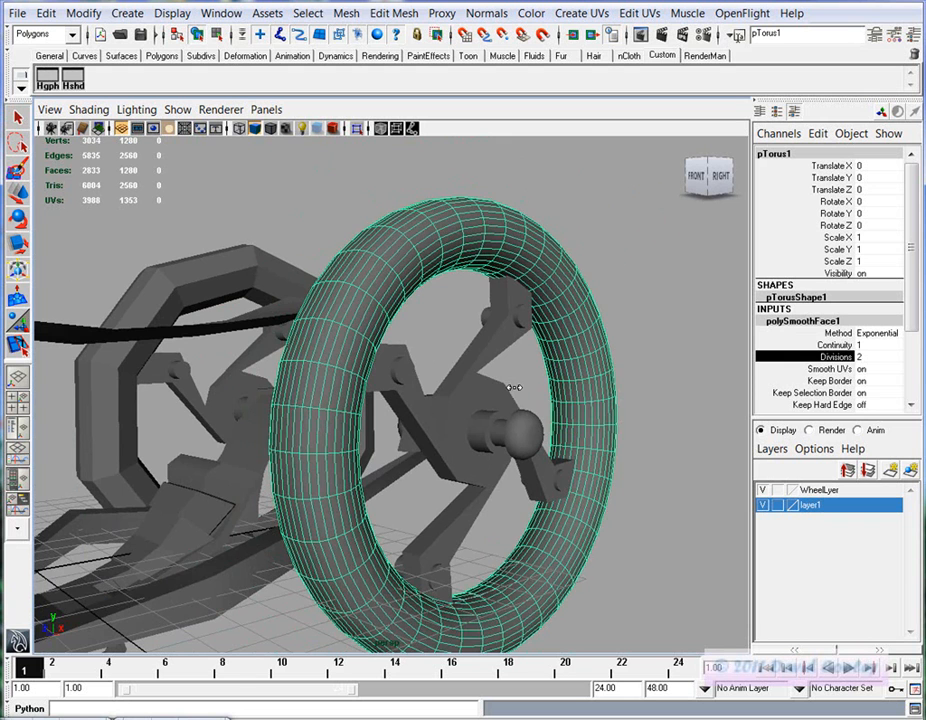
Delete the tire's construction history and examine the resulting mesh from the front and side
left_click(40, 13)
mouse_move(57, 235)
left_click(213, 240)
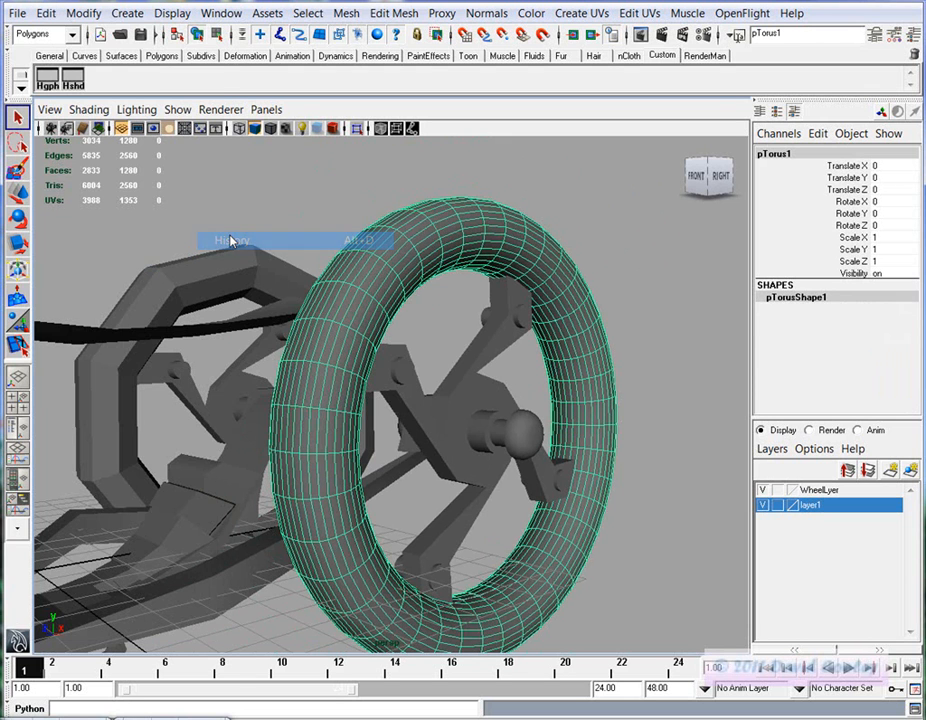
left_click(613, 343)
left_click(610, 337)
left_click_drag(543, 403, 476, 431, "alt")
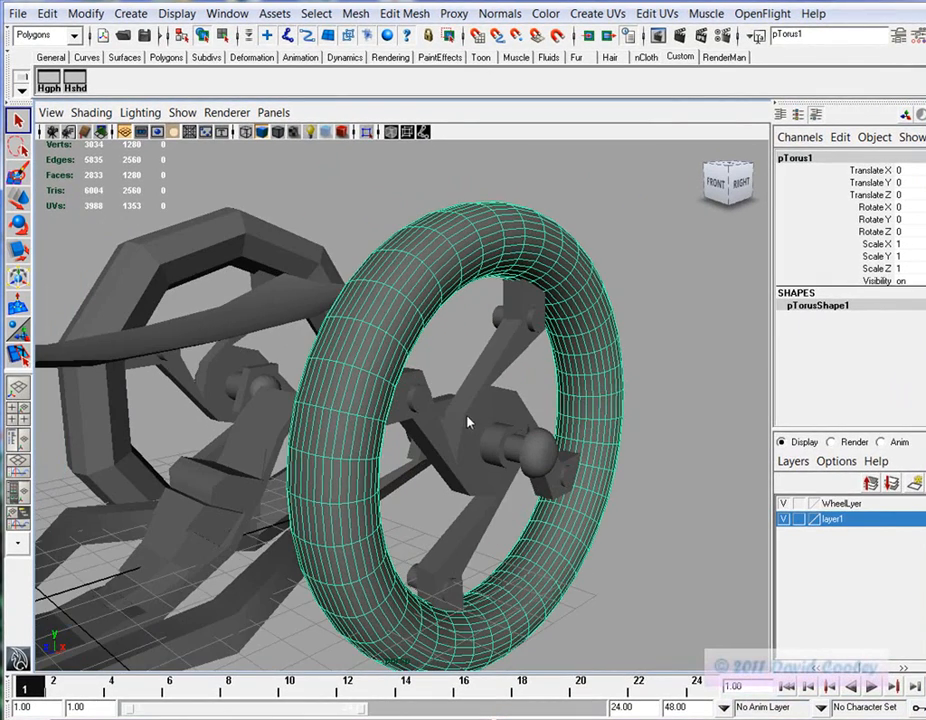
left_click_drag(491, 496, 427, 491, "alt")
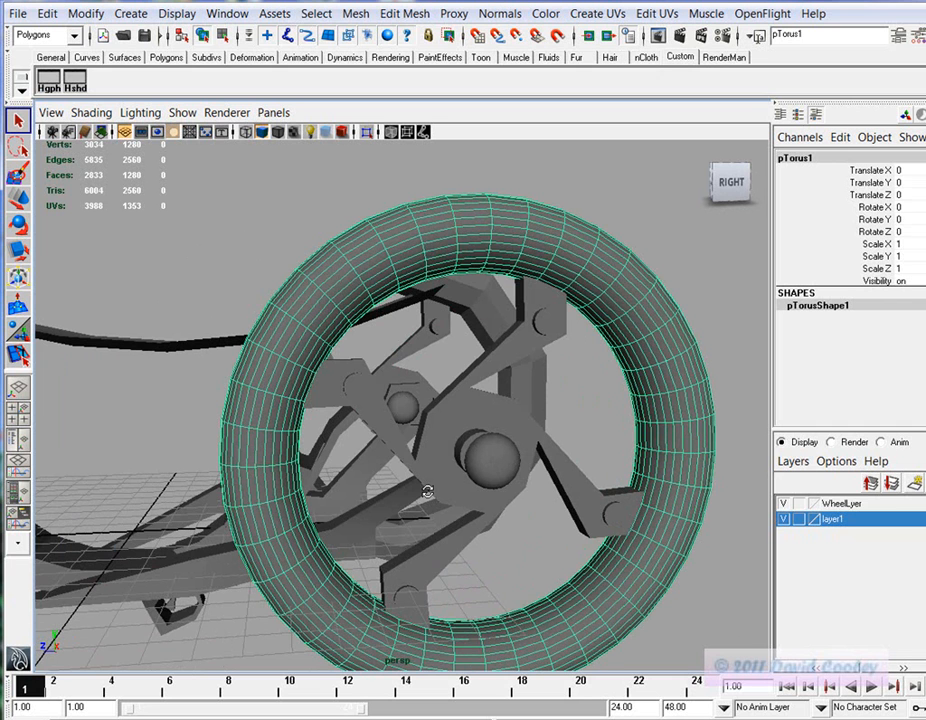
Undo the tire's history deletion and the latest Divisions changes, going back to the spoke mesh selection
key("ctrl+z")
key("ctrl+z")
key("ctrl+z")
key("ctrl+z")
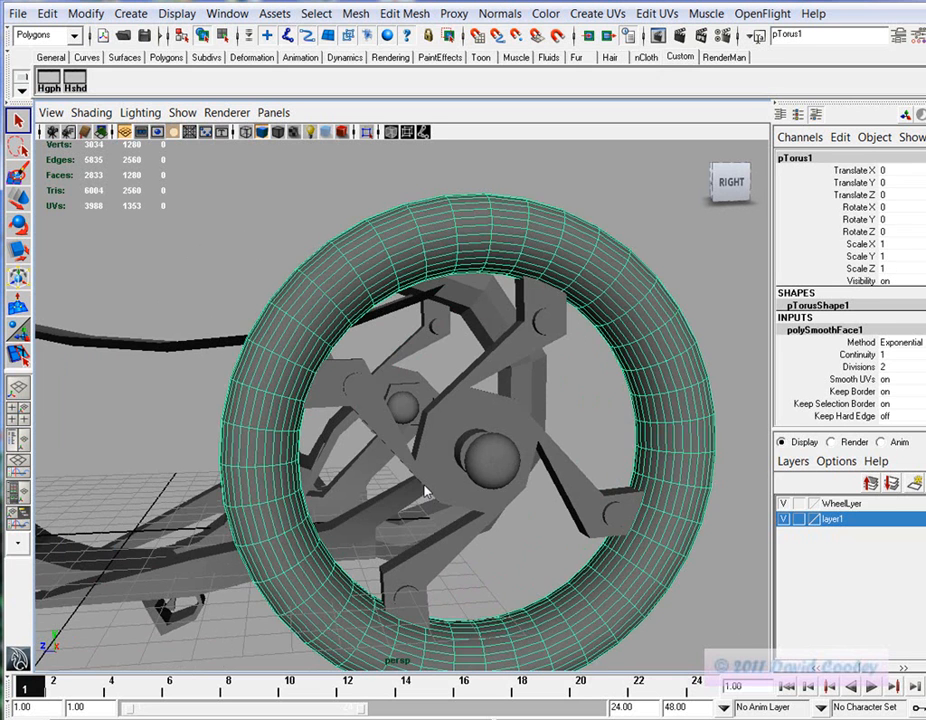
key("ctrl+z")
key("ctrl+z")
key("ctrl+z")
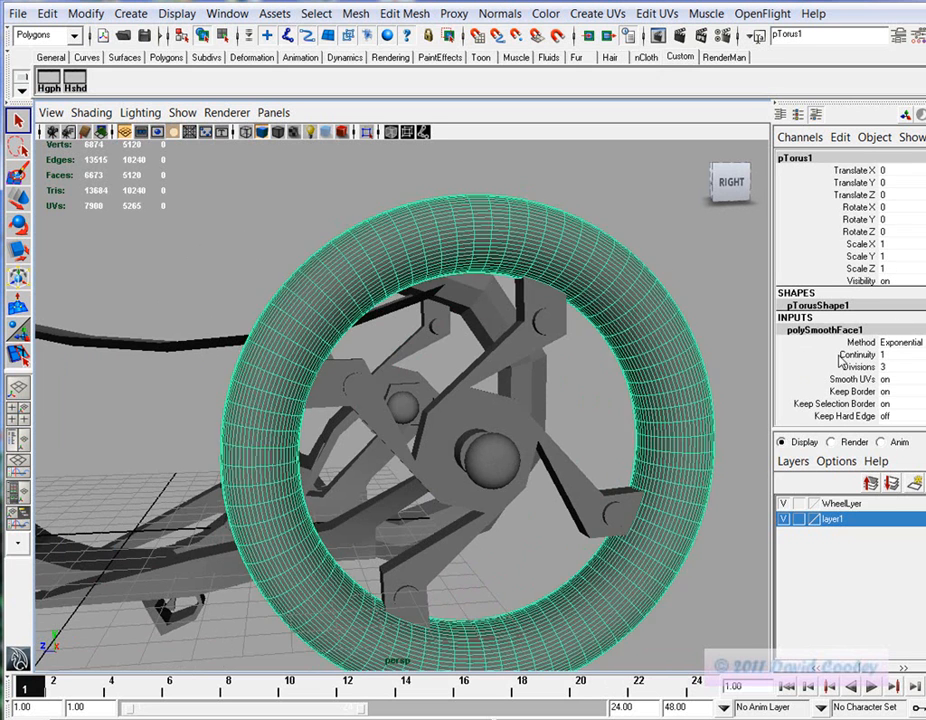
key("ctrl+z")
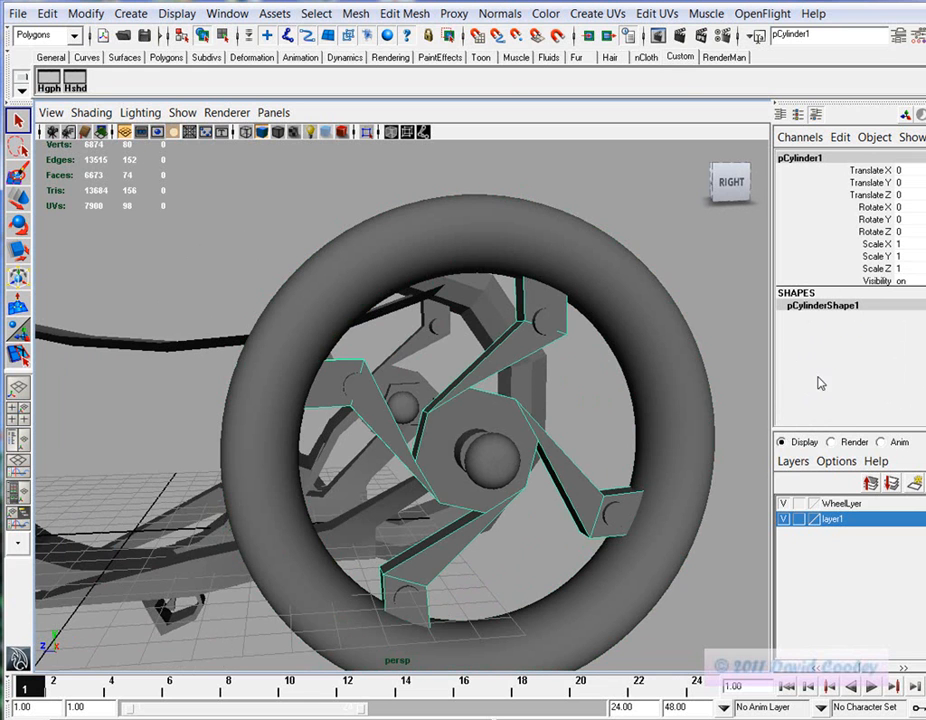
left_click(657, 378)
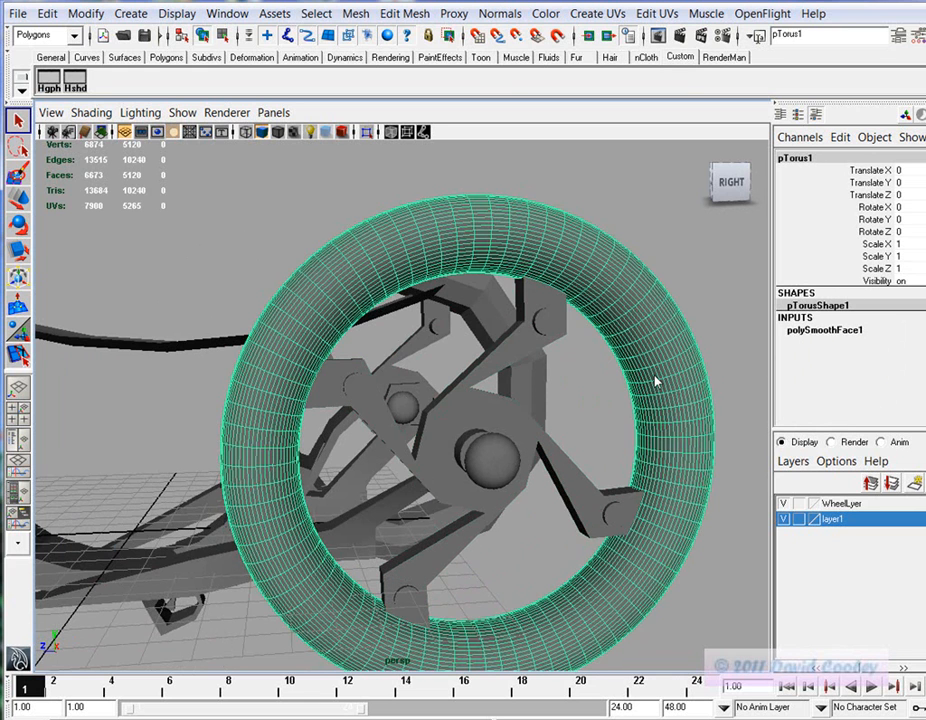
key("ctrl+z")
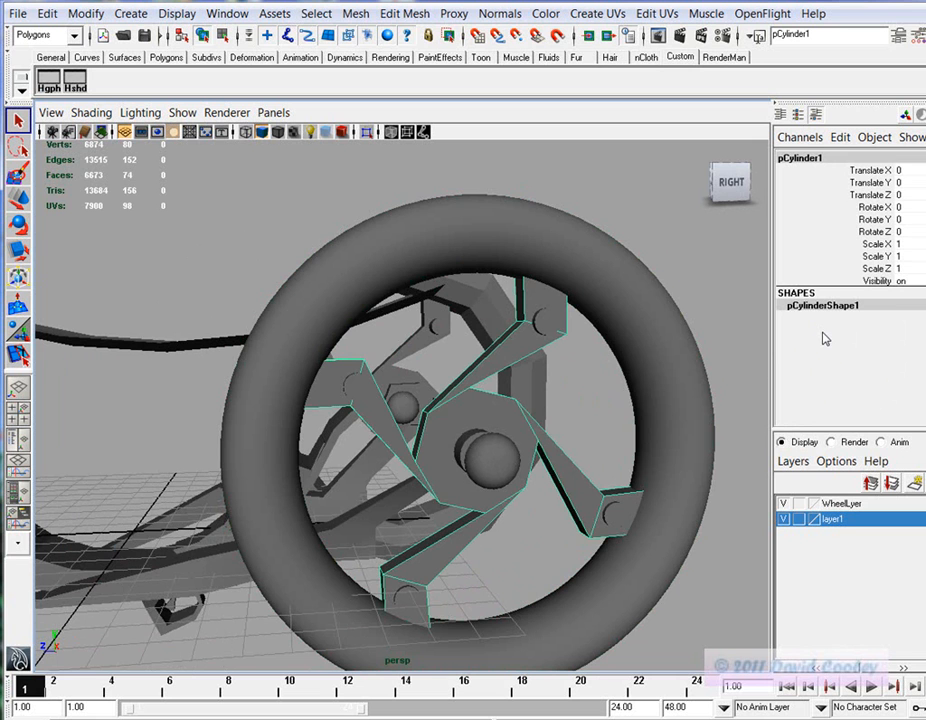
Undo the tire's remaining smoothing changes, going back to the original low-poly torus before any Smooth operation
key("ctrl+z")
key("ctrl+z")
key("ctrl+z")
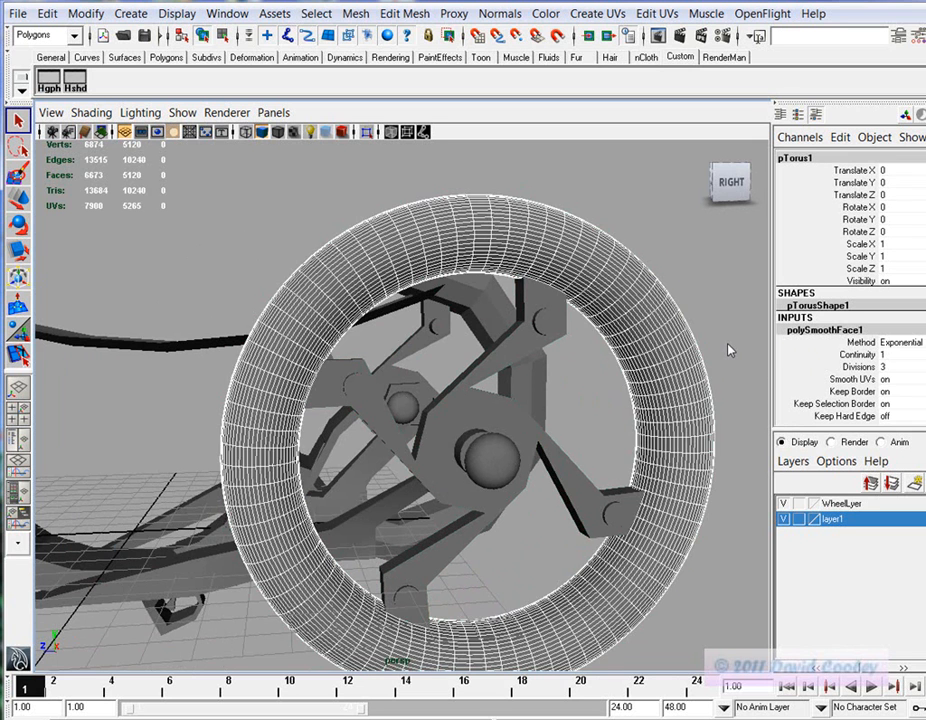
key("ctrl+z")
key("ctrl+z")
key("ctrl+z")
key("ctrl+z")
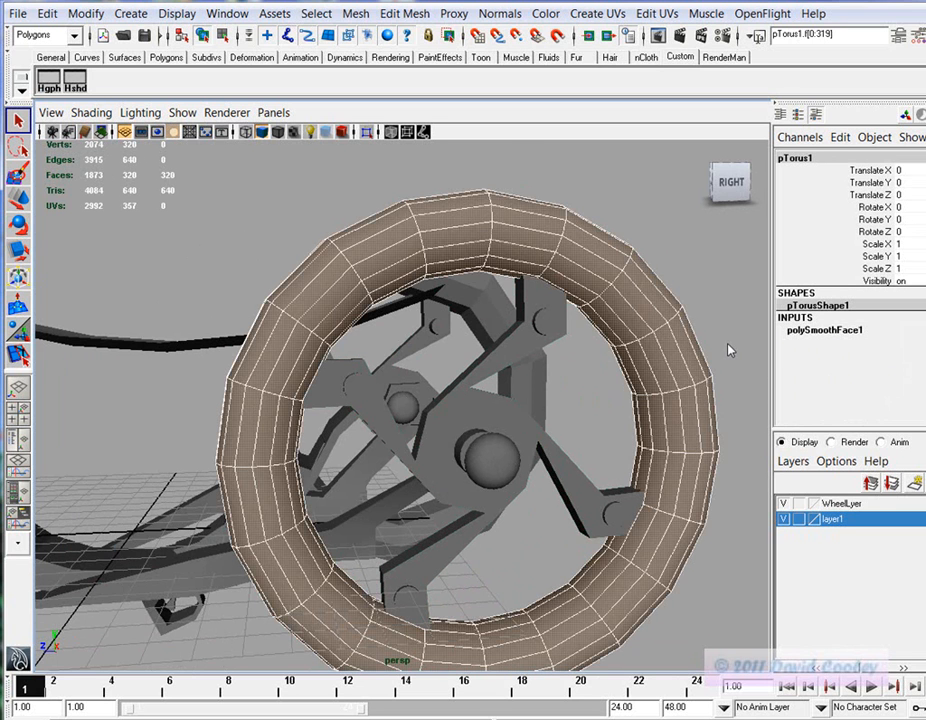
left_click_drag(735, 295, 378, 352, "alt")
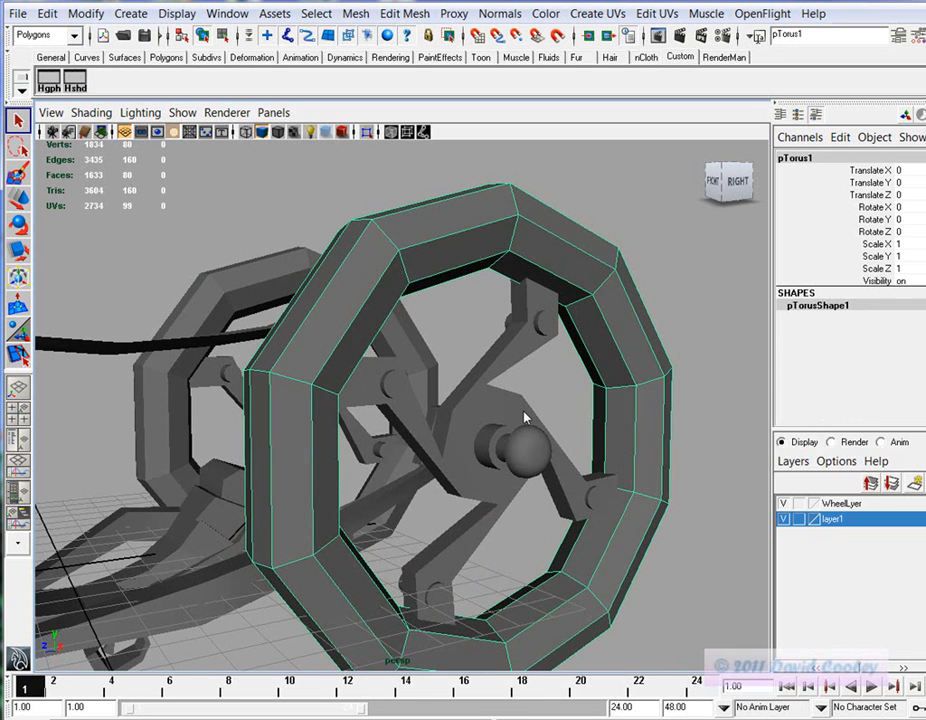
Apply Subdiv Proxy to the selected low-poly tire to create a smooth mesh inside a transparent cage
left_click(453, 13)
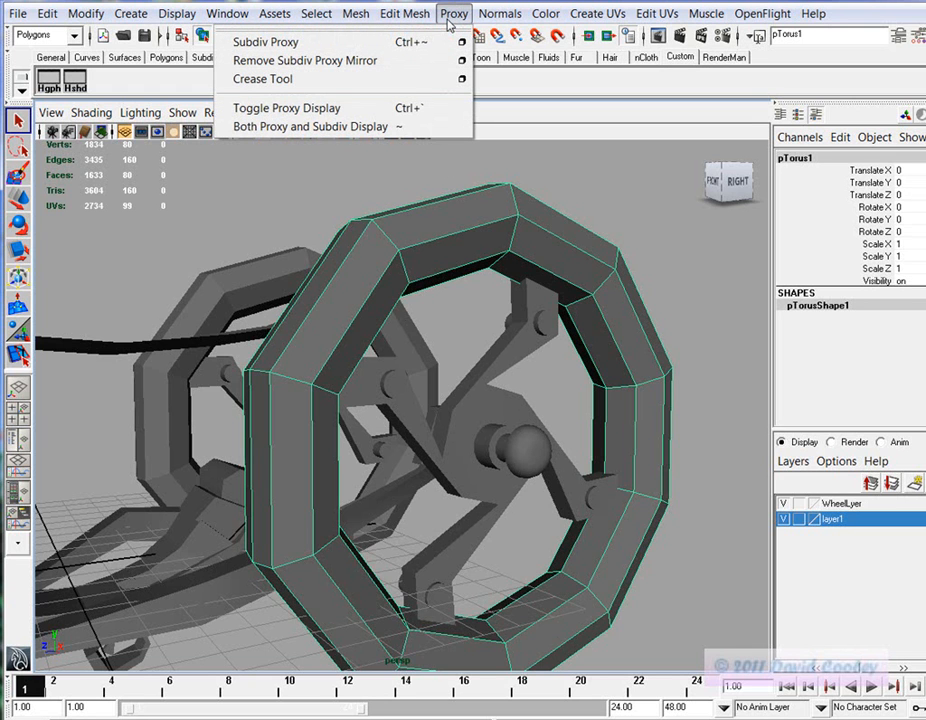
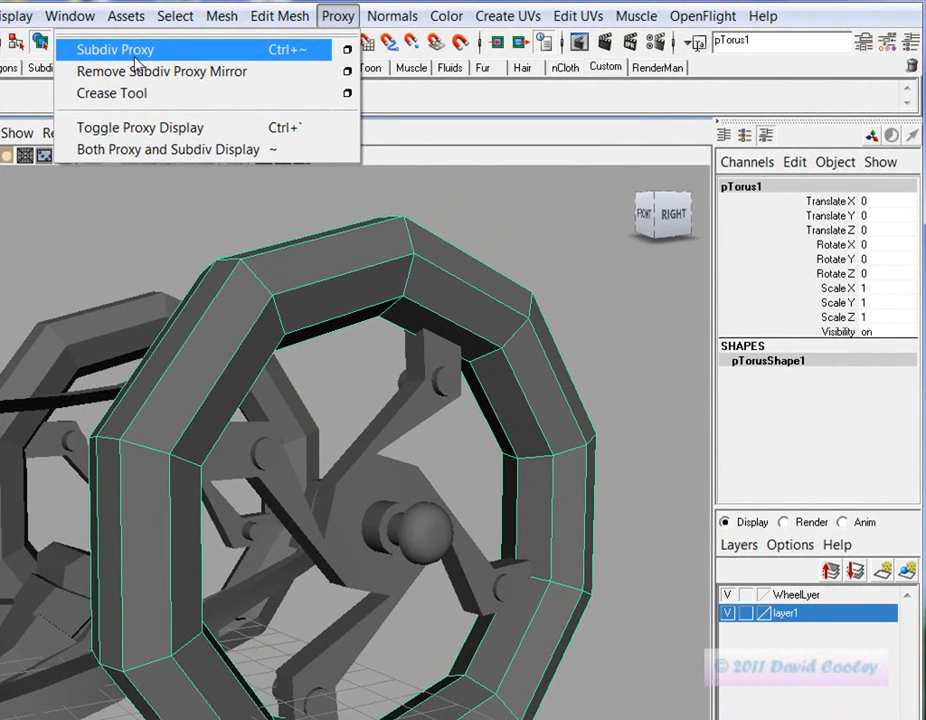
left_click(854, 461)
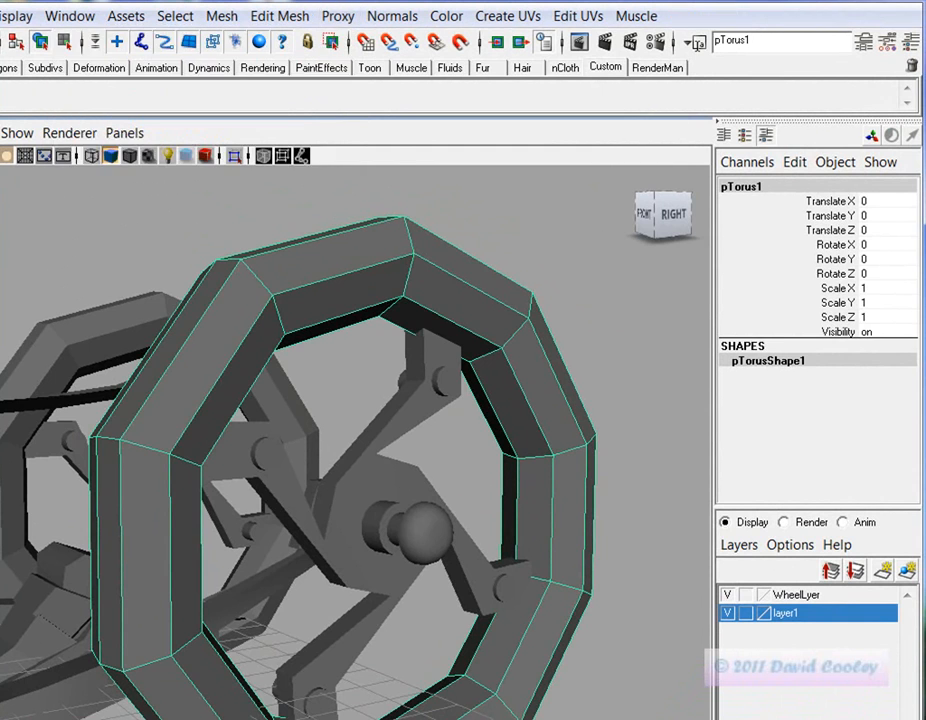
left_click_drag(533, 387, 380, 310, "alt")
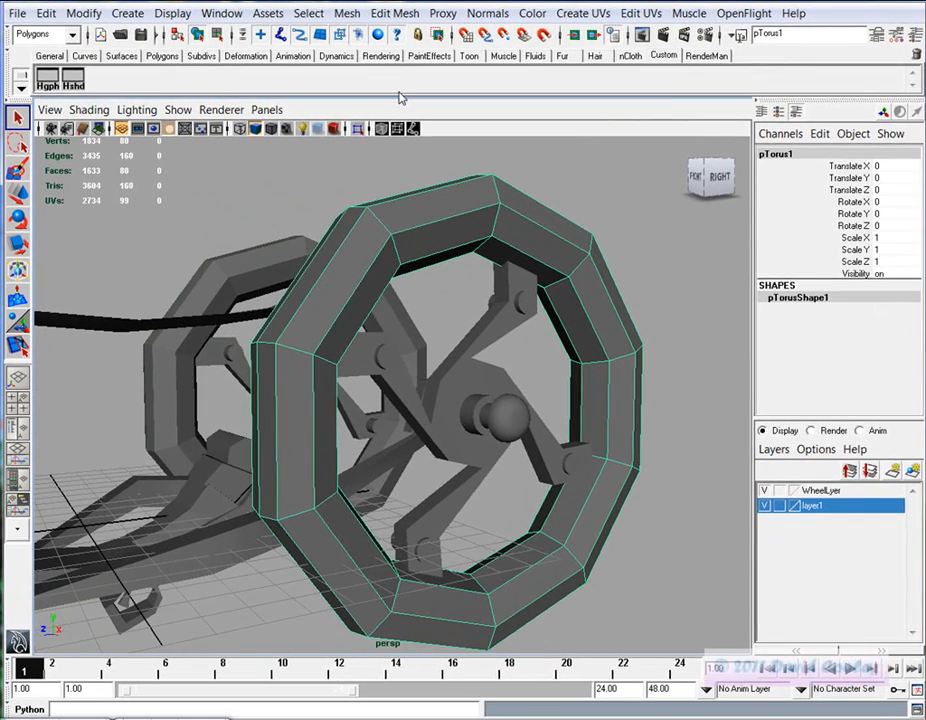
left_click(442, 14)
mouse_move(420, 16)
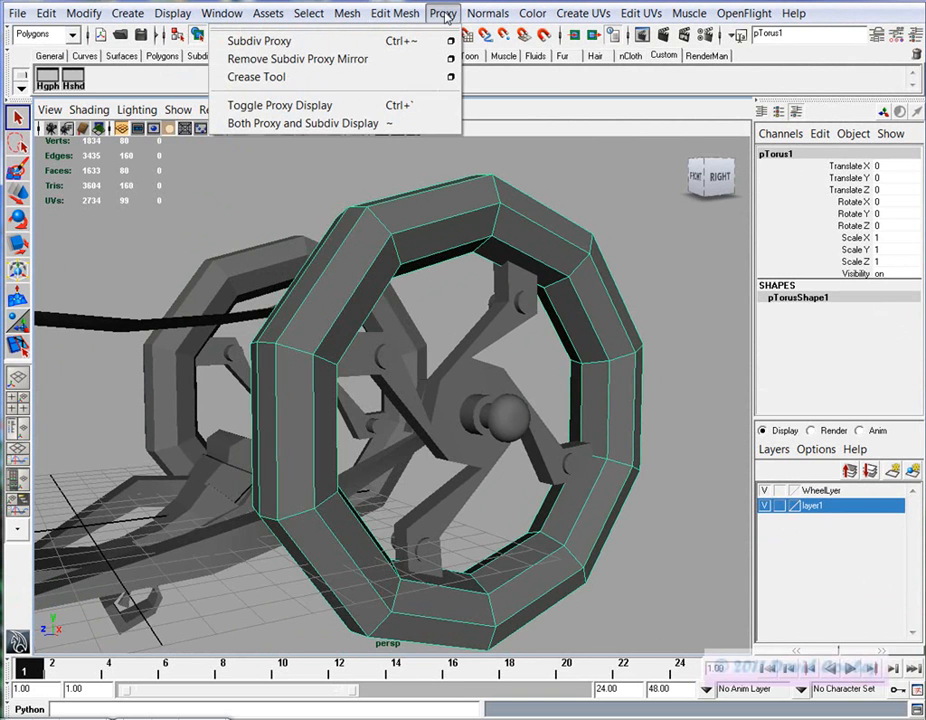
left_click(250, 39)
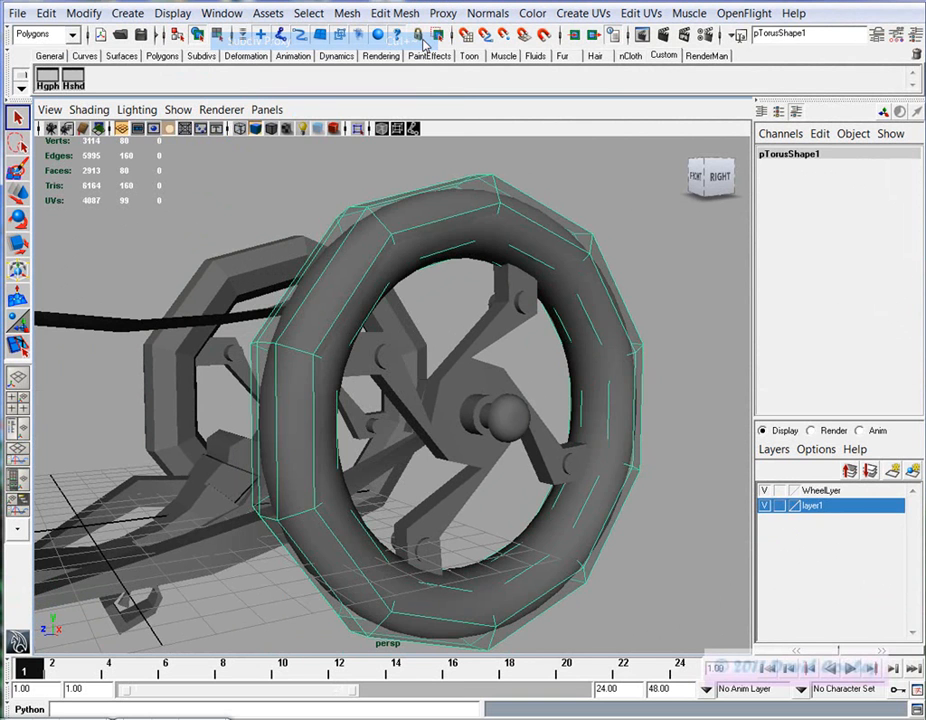
Select the tire's outer proxy cage and examine it in wireframe display
left_click(628, 271)
left_click_drag(432, 254, 507, 333, "alt")
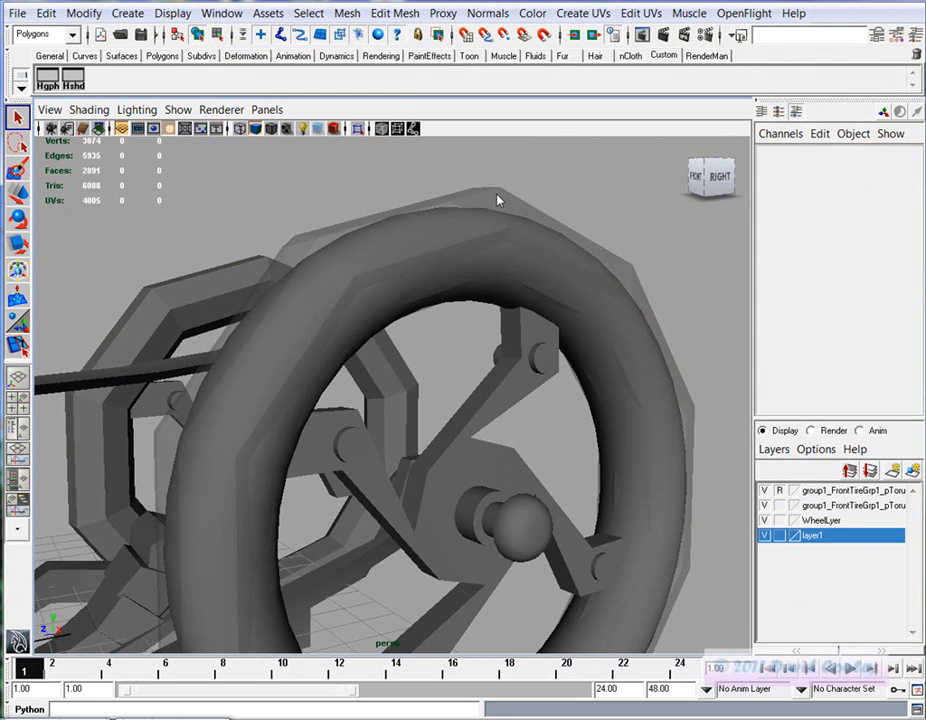
left_click(497, 200)
left_click_drag(475, 393, 405, 235, "alt")
key("4")
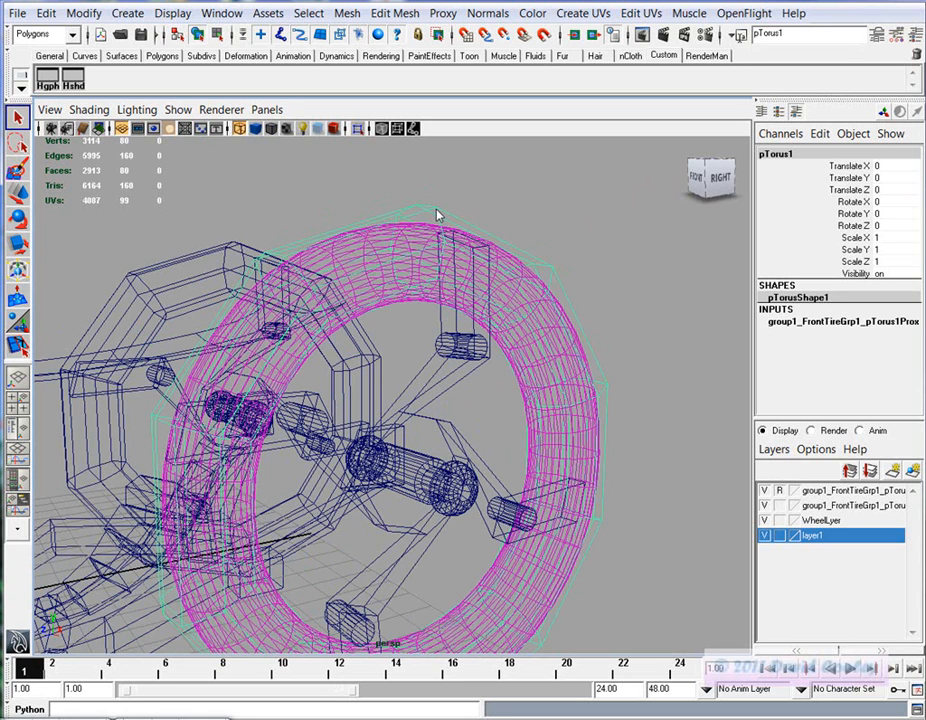
Reselect the tire's proxy cage, try its smoothness preview, return it to rough display, and select the cage again
left_click(620, 353)
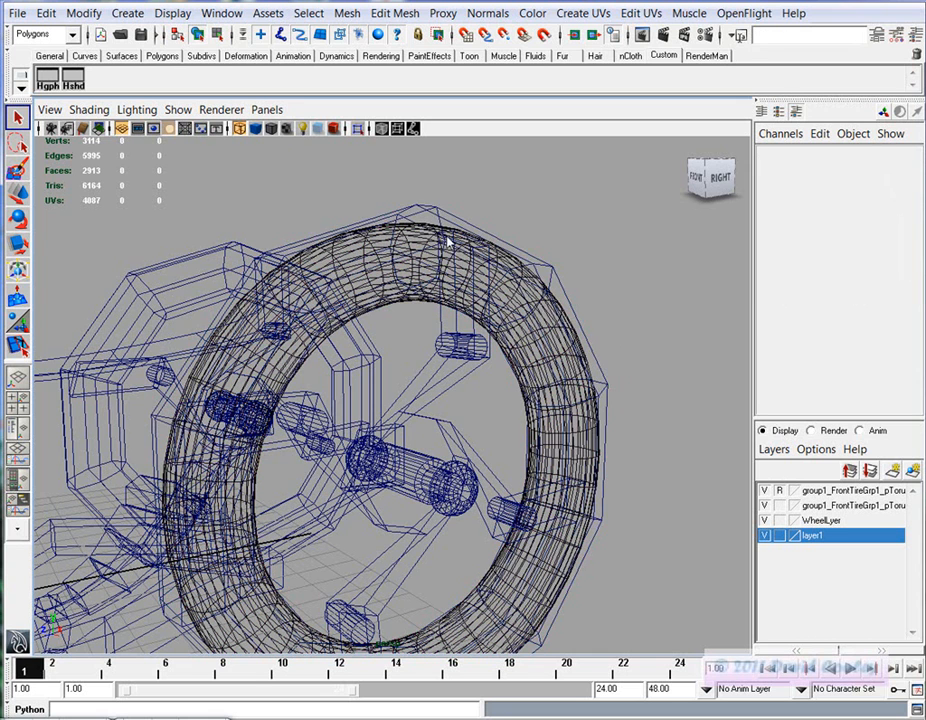
left_click(431, 208)
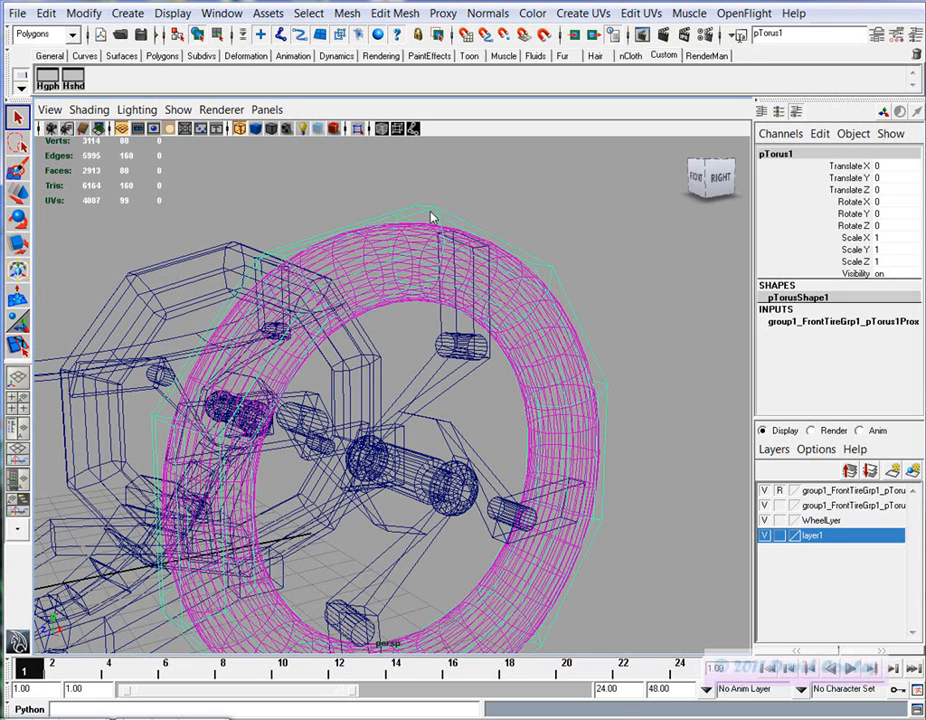
key("3")
key("1")
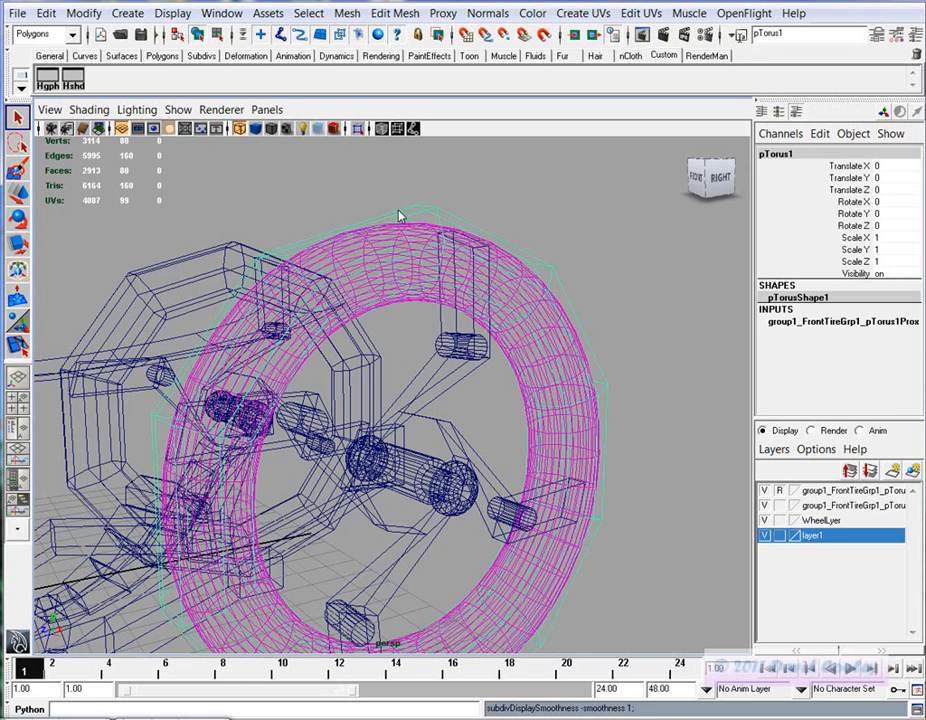
left_click(446, 220)
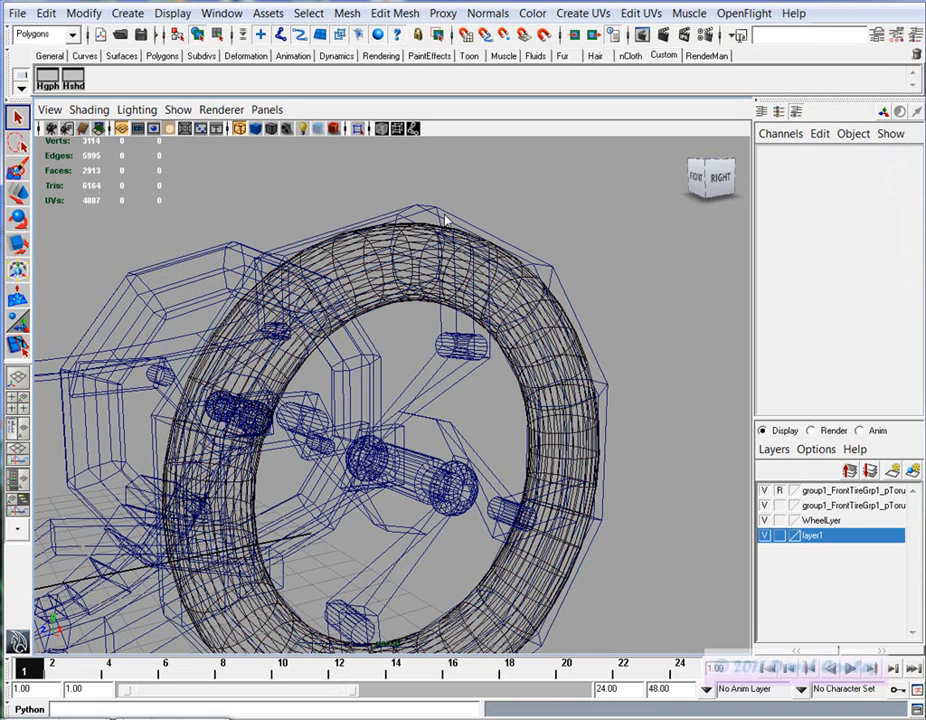
left_click(554, 276)
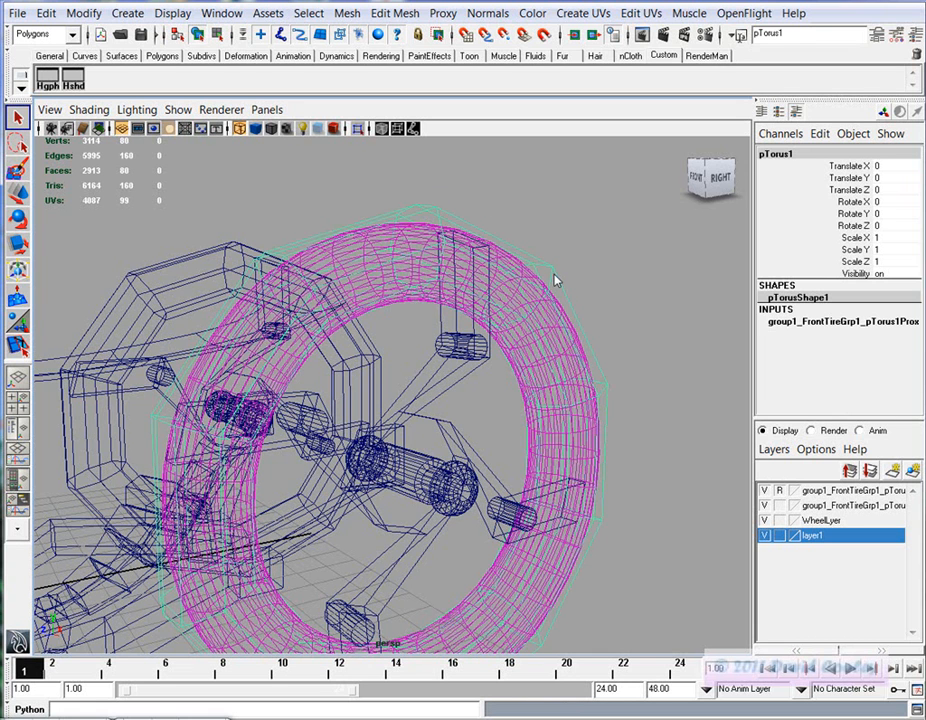
Open the Hypergraph Hierarchy, frame the tire's proxy group, and compare pTorus1 and pTorus2 by selecting each
left_click(52, 87)
left_click_drag(605, 425, 595, 119)
right_click_drag(630, 470, 740, 486, "alt")
middle_click_drag(740, 486, 748, 433, "alt")
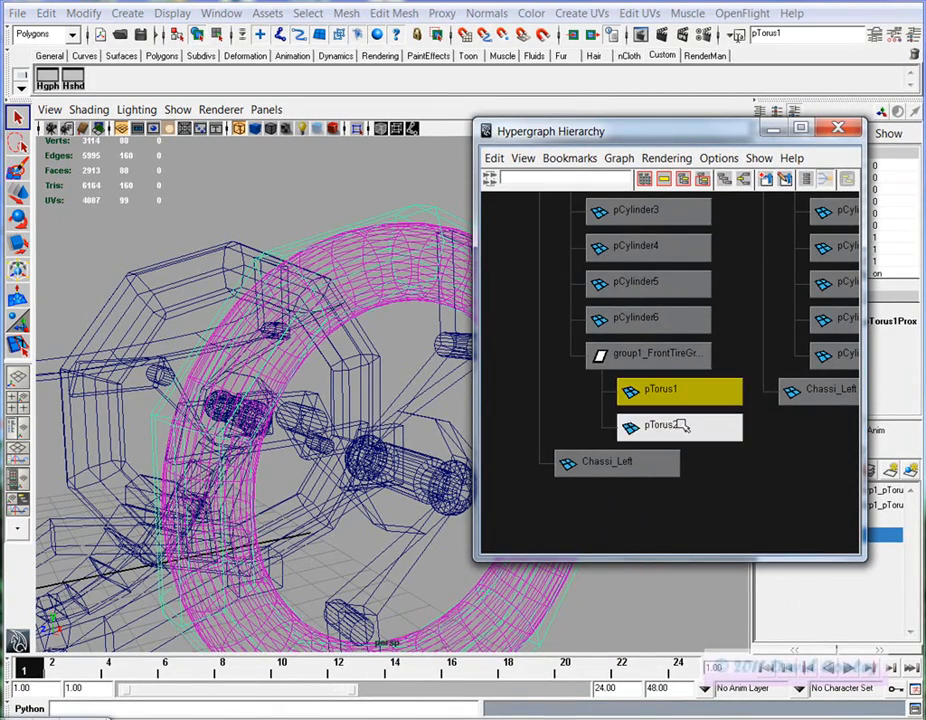
left_click(676, 425)
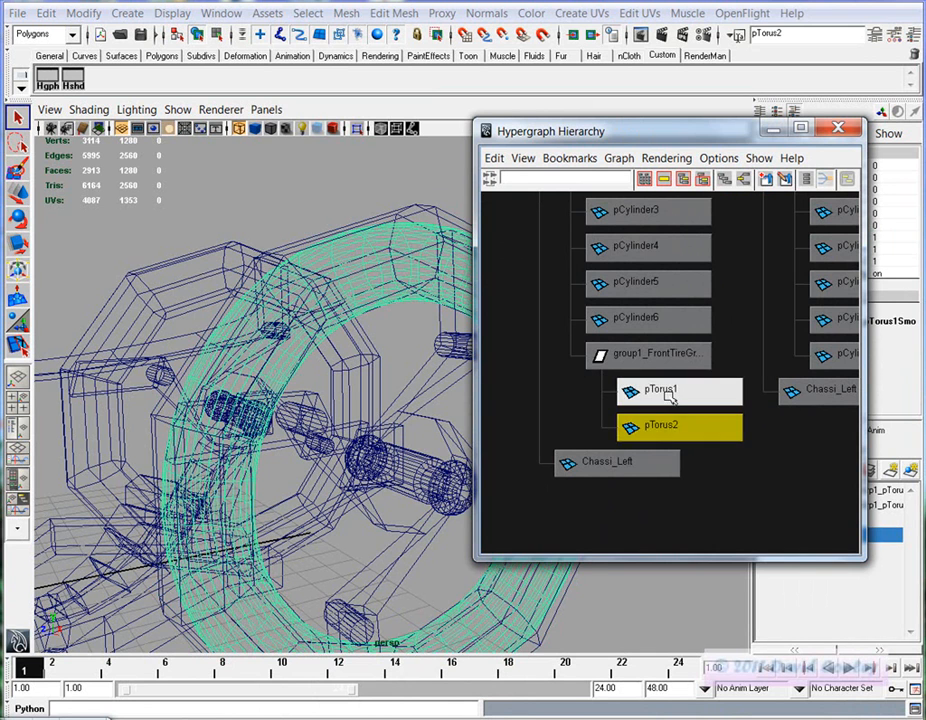
left_click(670, 394)
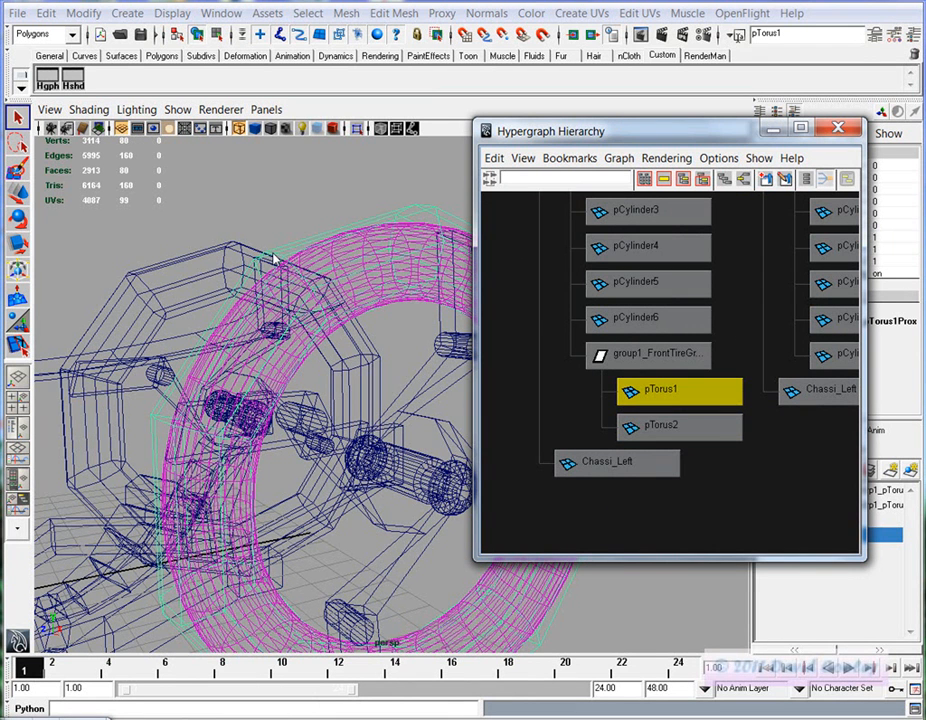
left_click(673, 425)
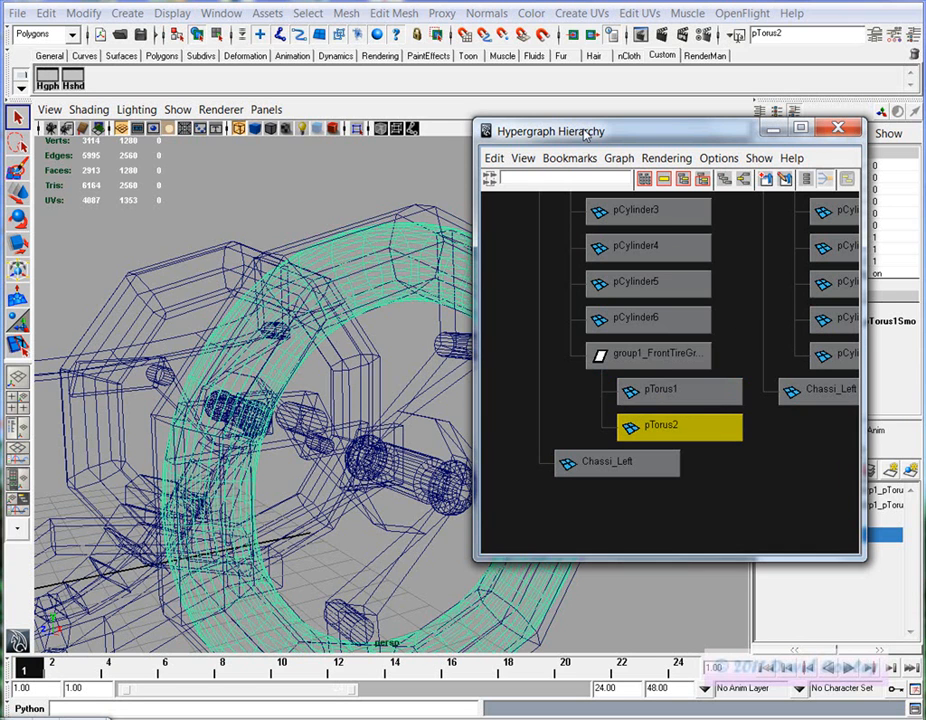
Select pTorus1 in the Hypergraph Hierarchy and narrow the window so the tire can be seen beside it
left_click_drag(585, 131, 510, 235)
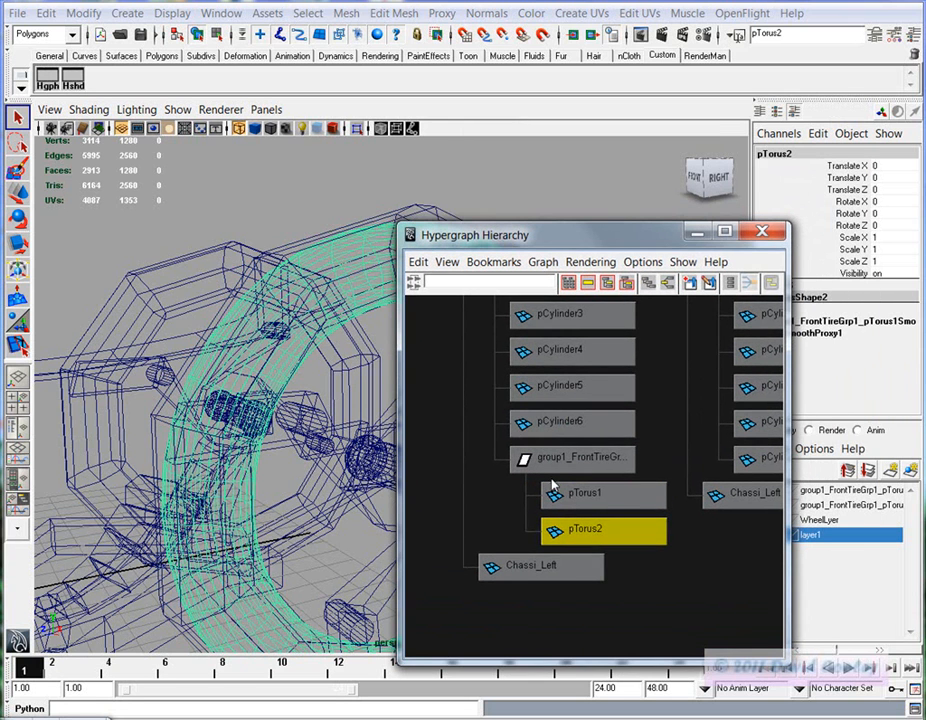
left_click(562, 492)
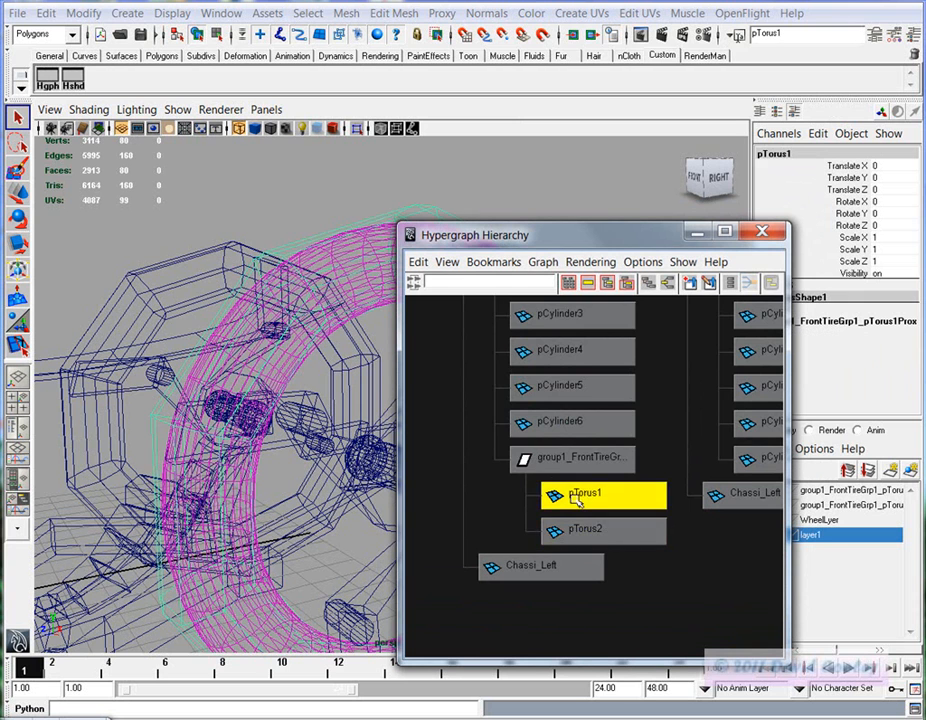
left_click_drag(400, 226, 541, 237)
middle_click_drag(738, 561, 676, 548, "alt")
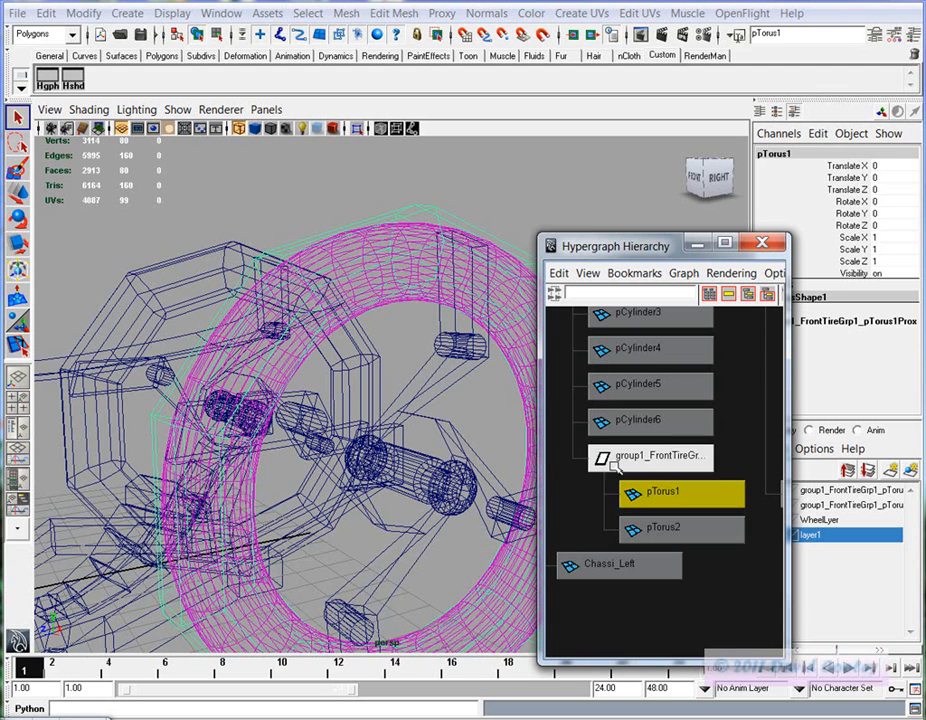
Select the proxy cage's top vertices, move them vertically in shaded display to test the smooth tire, and undo the move
right_click(422, 205)
left_click(398, 210)
left_click_drag(376, 168, 449, 325)
key("5")
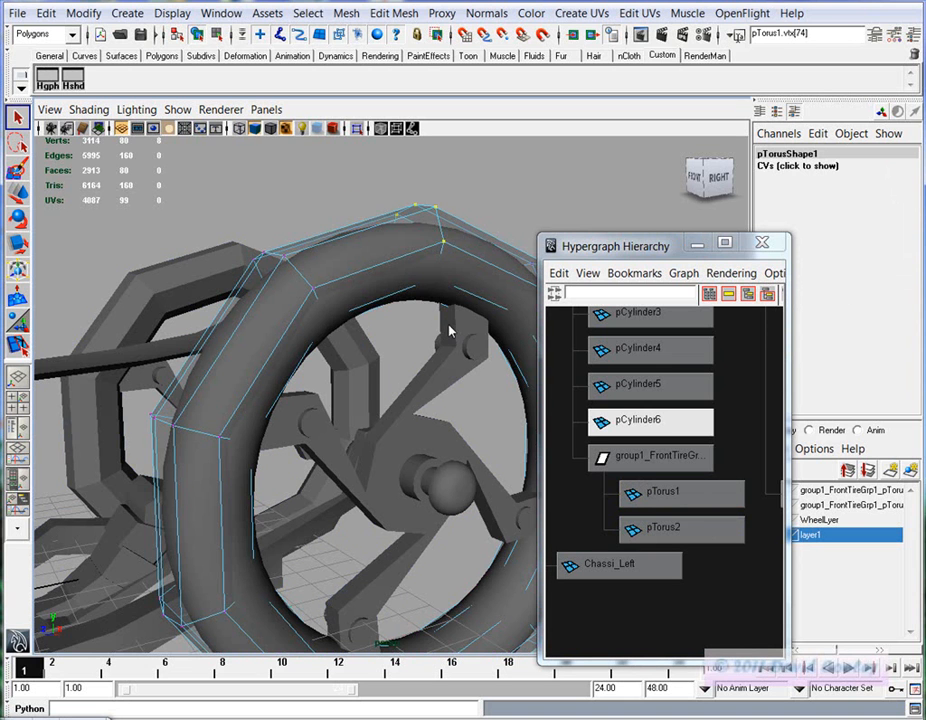
key("w")
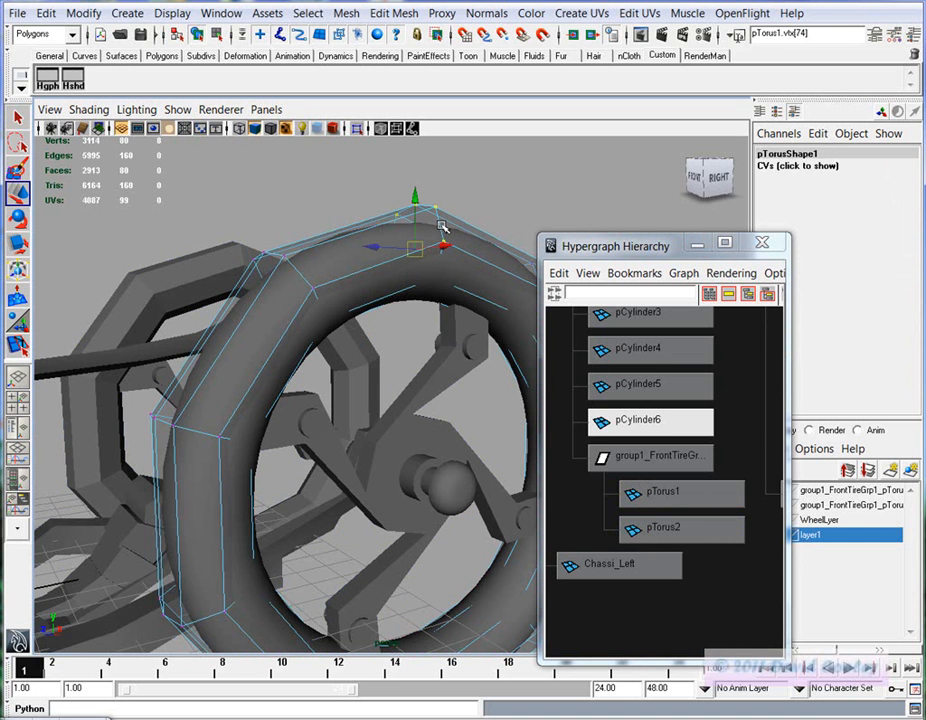
left_click_drag(414, 200, 360, 353)
key("ctrl+z")
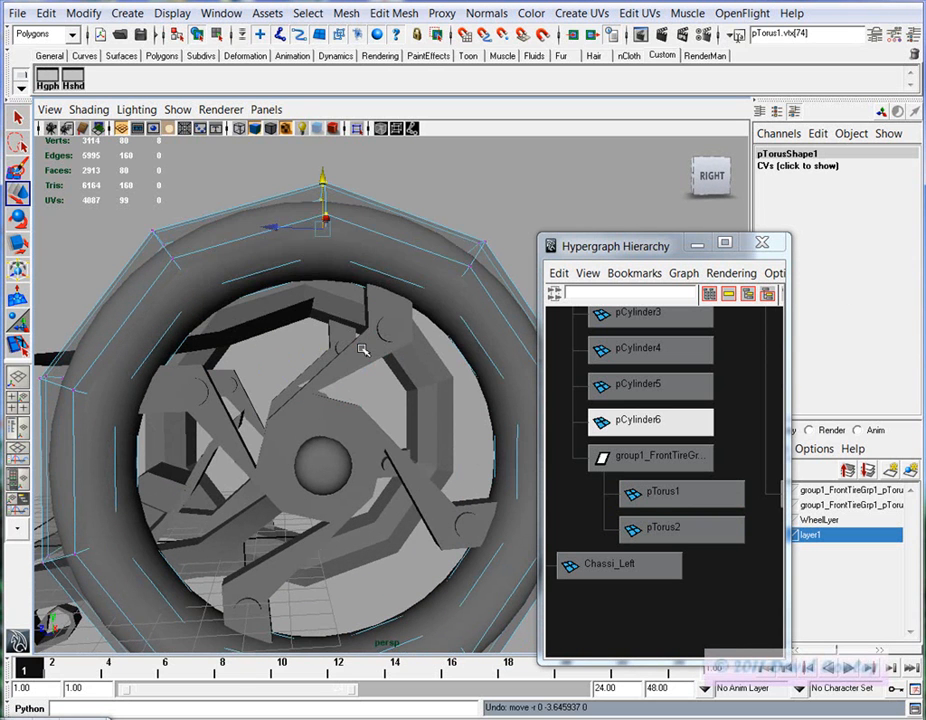
Select Chassi_Left, preview it at high smoothness, and return it to its unsmoothed display
left_click_drag(244, 403, 341, 420, "alt")
left_click(250, 459)
left_click_drag(250, 459, 336, 519, "alt")
key("3")
key("ctrl+z")
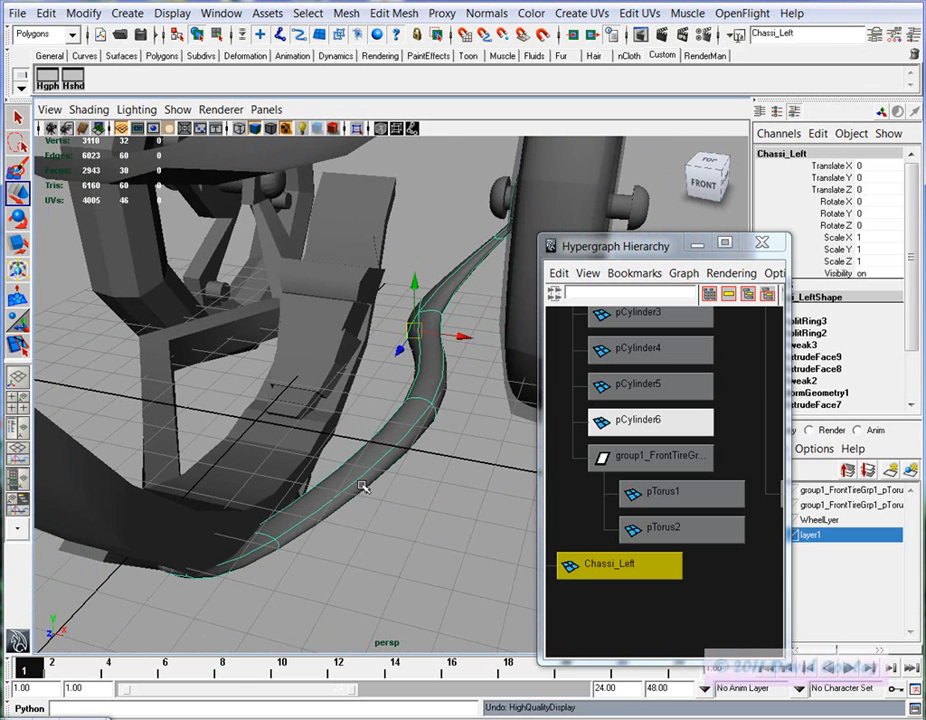
key("1")
Select the tire's proxy cage pTorus1 again and move and narrow the Hypergraph window to uncover the channels and layers
left_click(480, 438)
left_click_drag(432, 426, 345, 395, "alt")
left_click(415, 325)
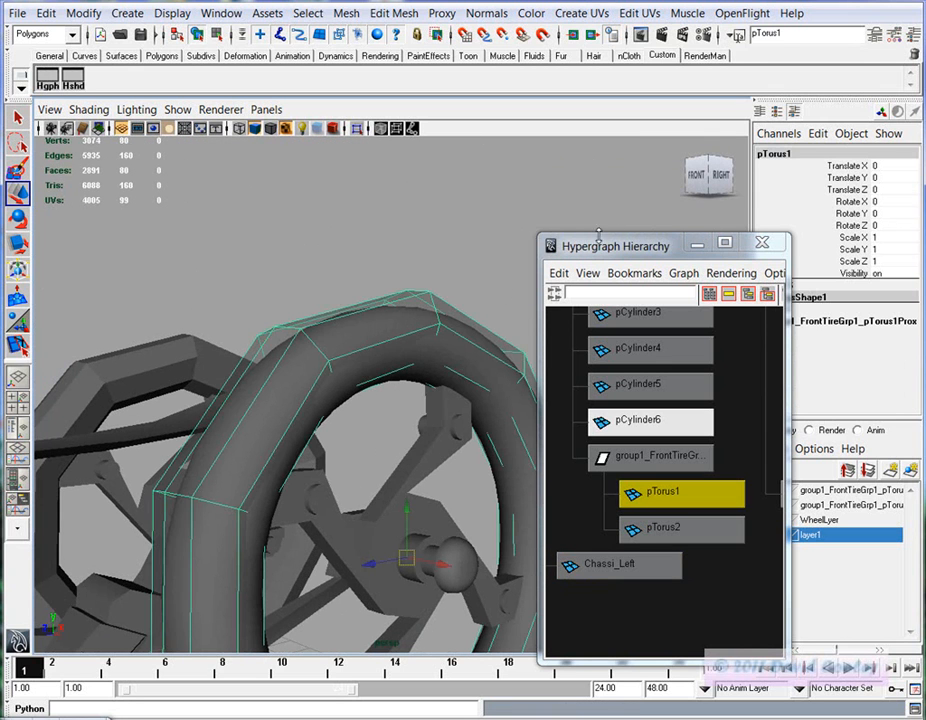
left_click_drag(580, 245, 568, 104)
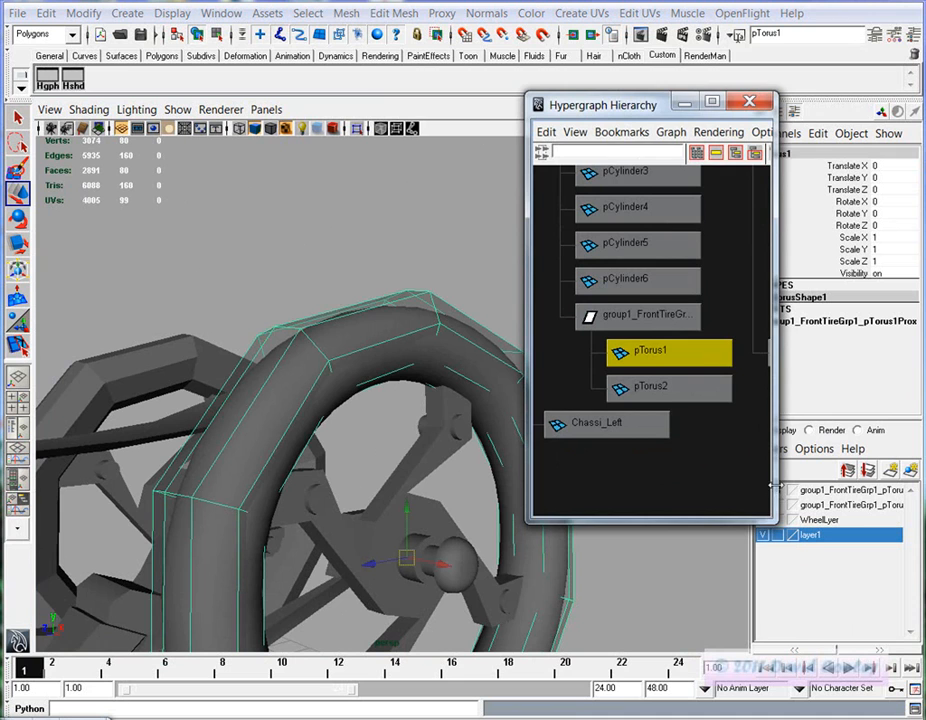
left_click_drag(776, 494, 738, 496)
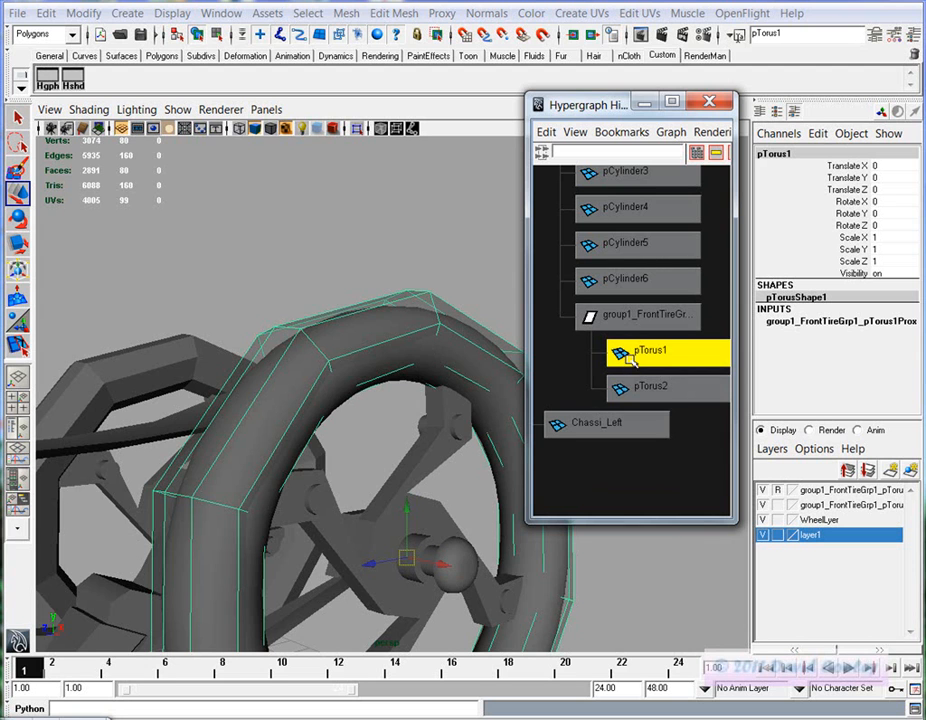
Open the proxy cage's lambert2 material attributes, adjust its Transparency slightly, and clear the selection to view the cage
key("ctrl+a")
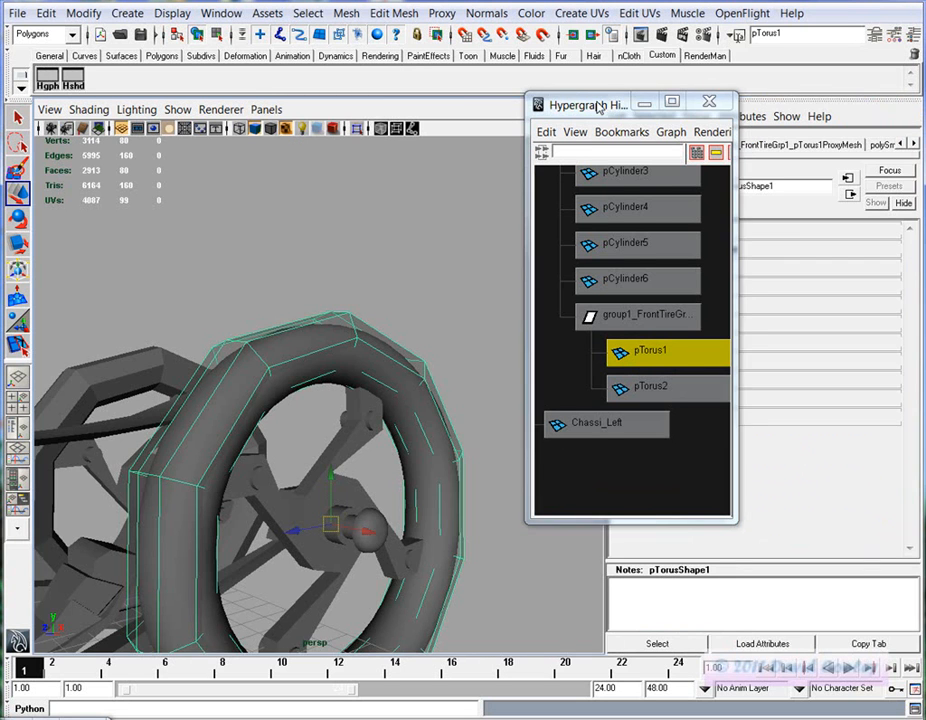
left_click_drag(595, 107, 508, 121)
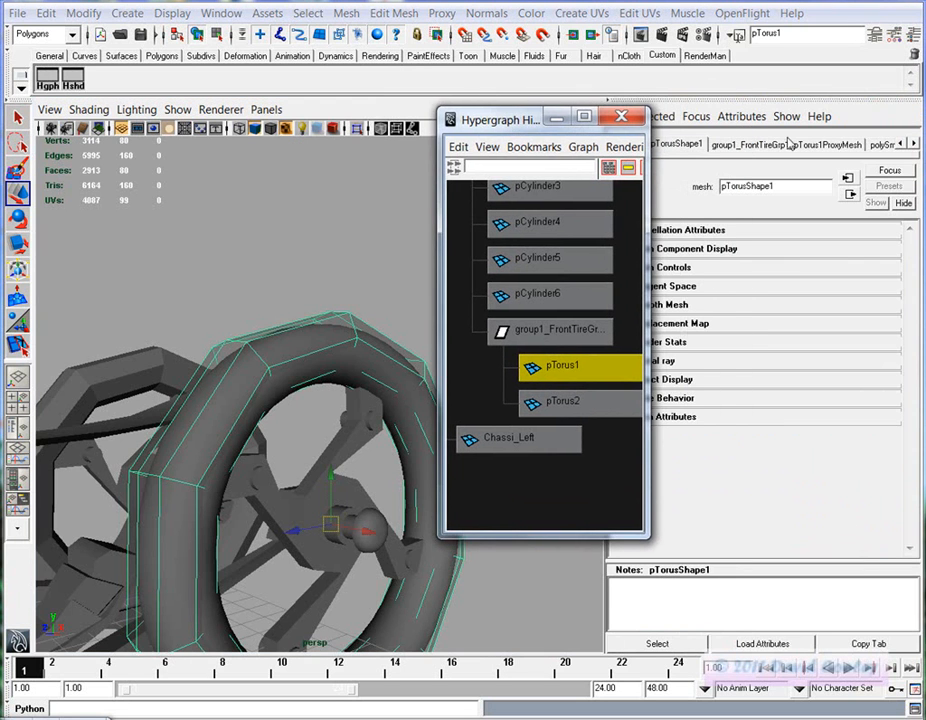
left_click(915, 146)
left_click(864, 145)
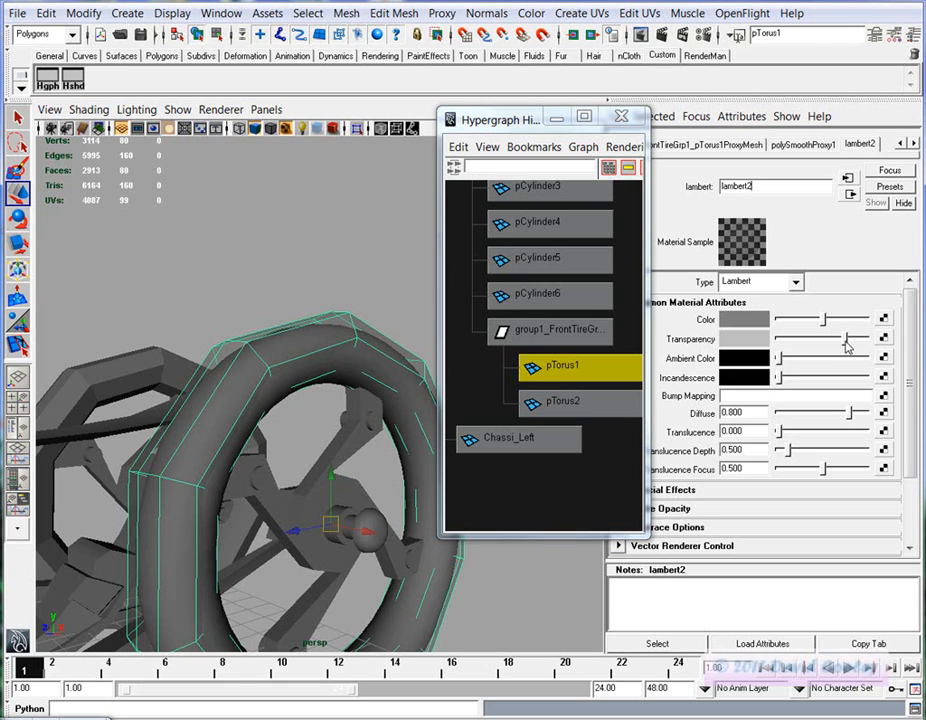
mouse_move(845, 340)
left_mouse_down()
mouse_move(779, 350)
mouse_move(845, 357)
left_mouse_up()
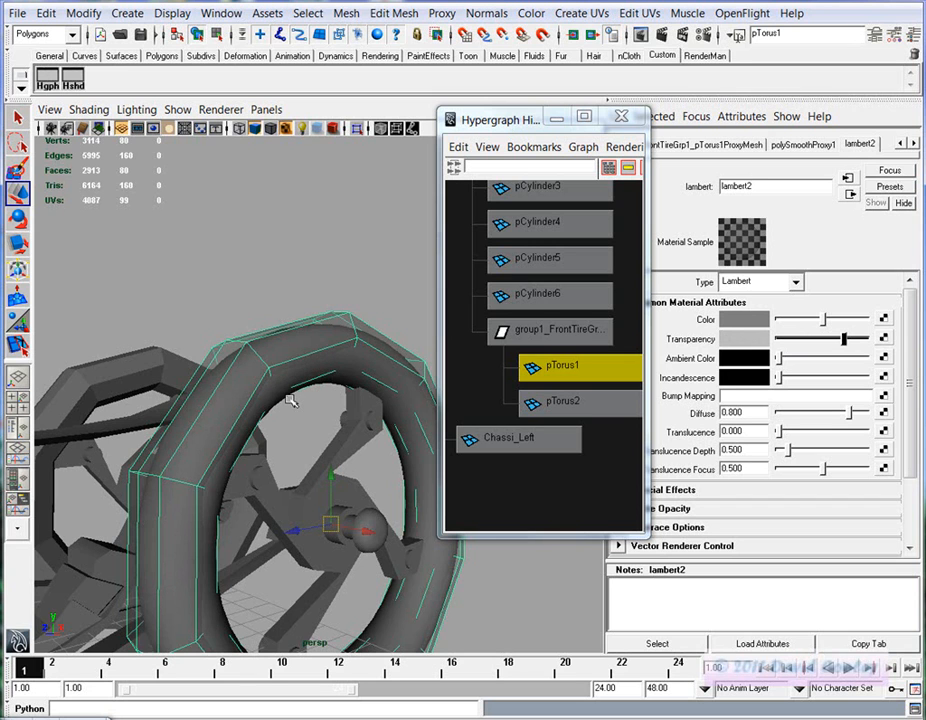
left_click(335, 302)
left_click(316, 352)
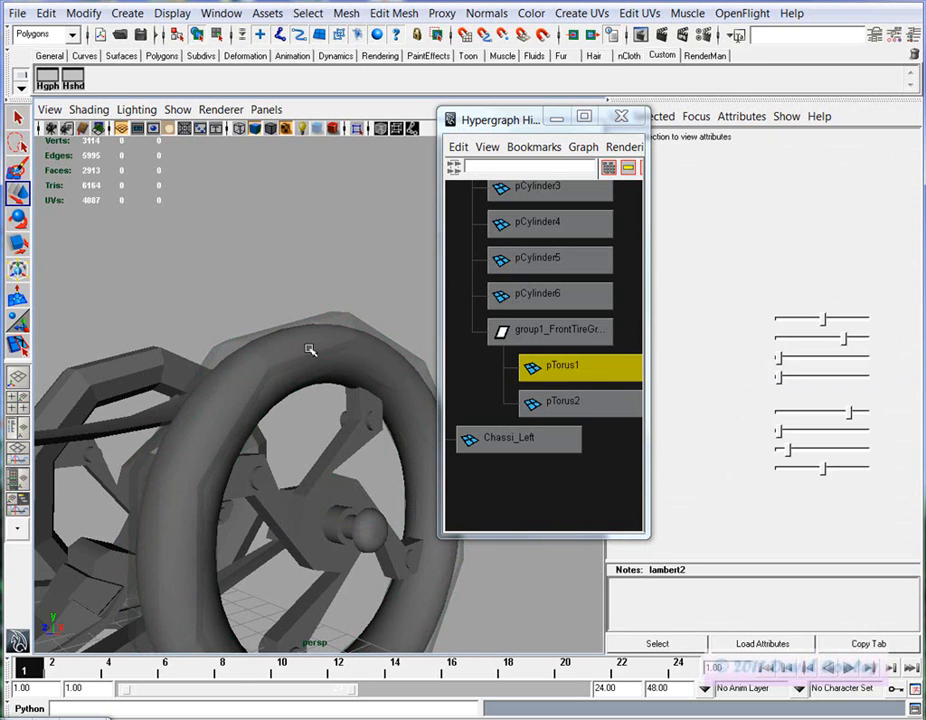
Select the tire's proxy cage pTorus1, switch from its material attributes to the channels and layers, and move the Hypergraph away from the tire
scroll(318, 385, "up", 3)
left_click(334, 383)
left_click(333, 383)
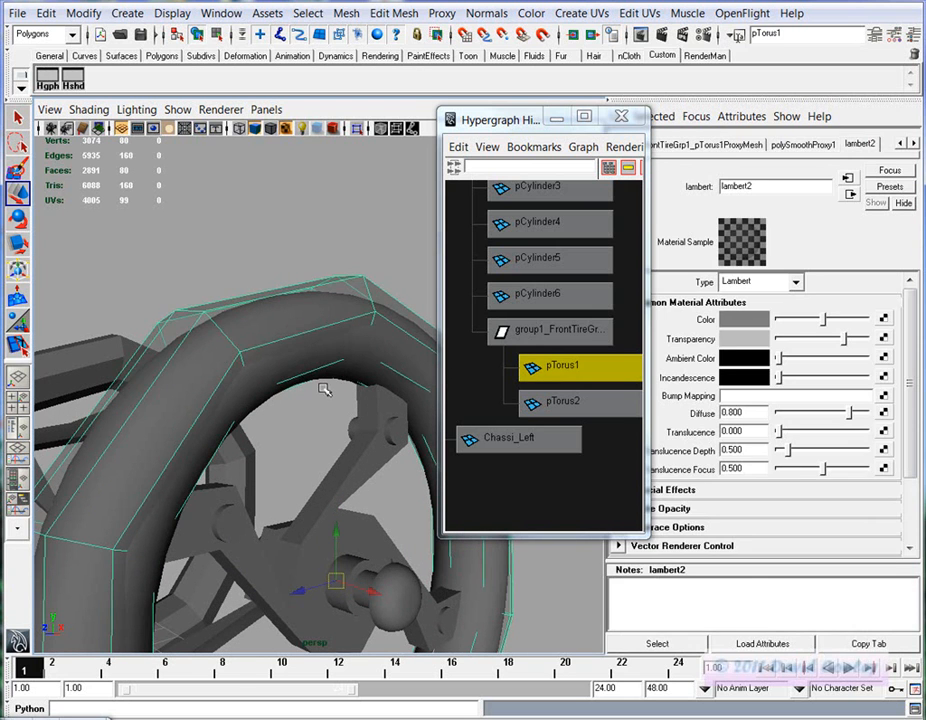
key("ctrl+a")
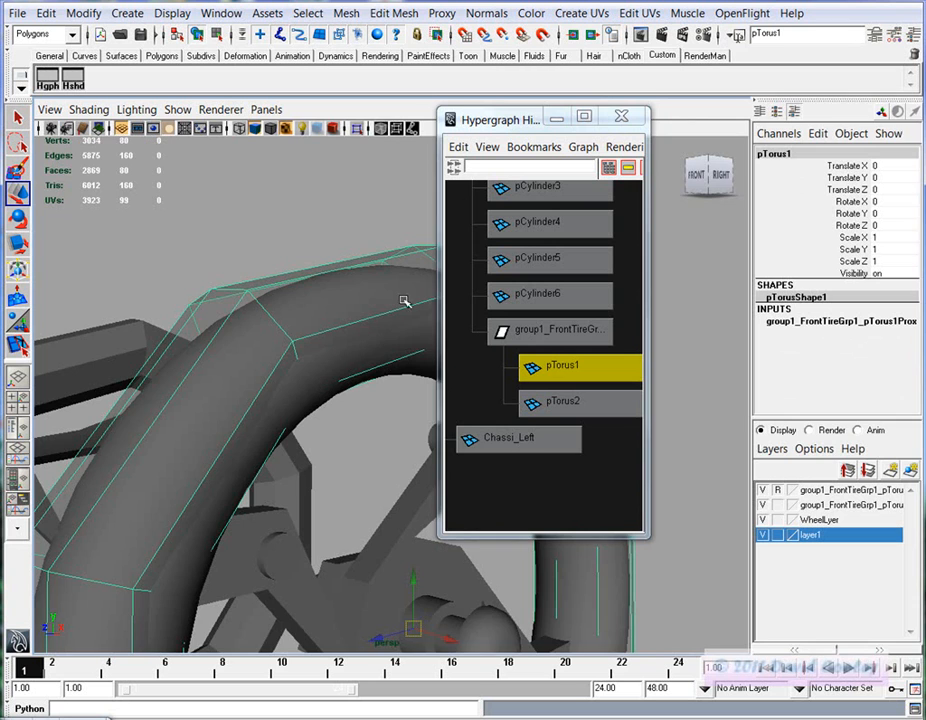
left_click_drag(489, 129, 569, 117)
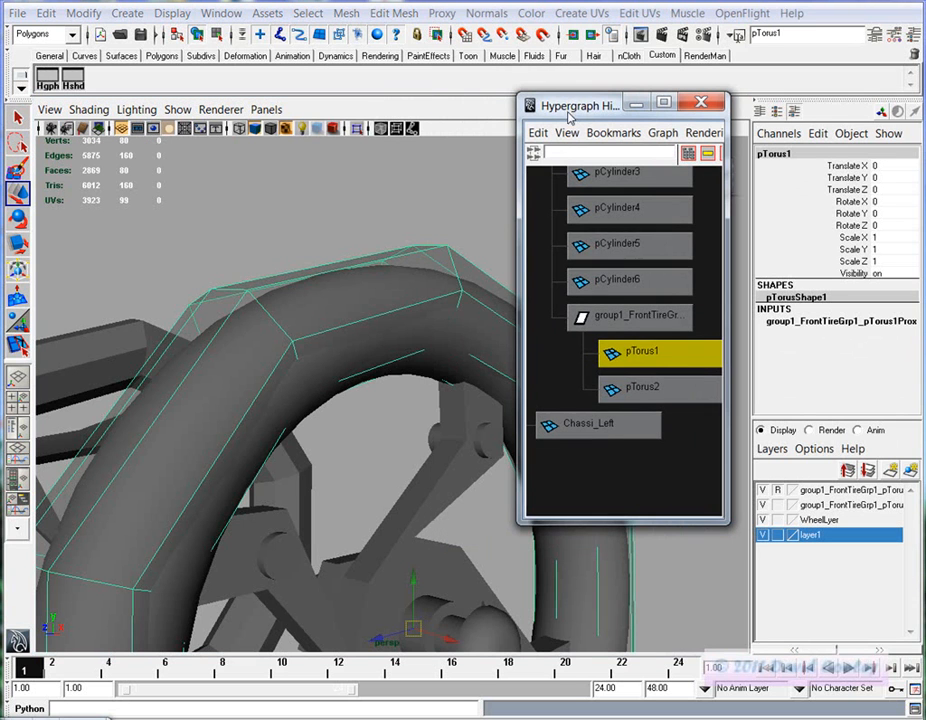
Toggle the smooth tire layer's visibility off and on, cycle its display type back to Reference, and clear the selection in the view
left_click(764, 491)
left_click(764, 491)
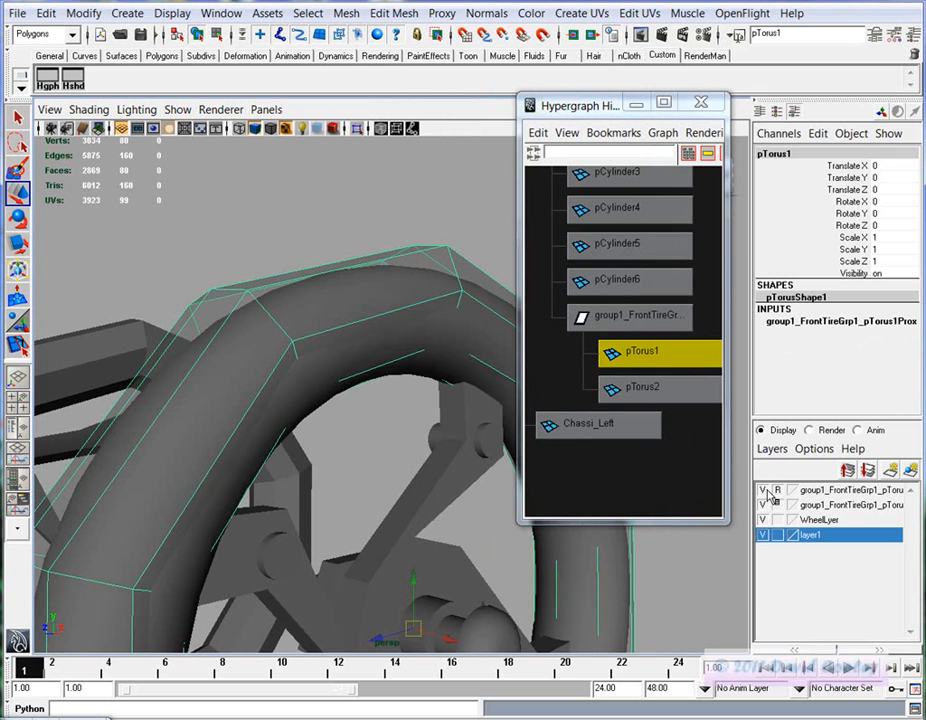
left_click(779, 492)
left_click(779, 492)
left_click(779, 492)
left_click(407, 219)
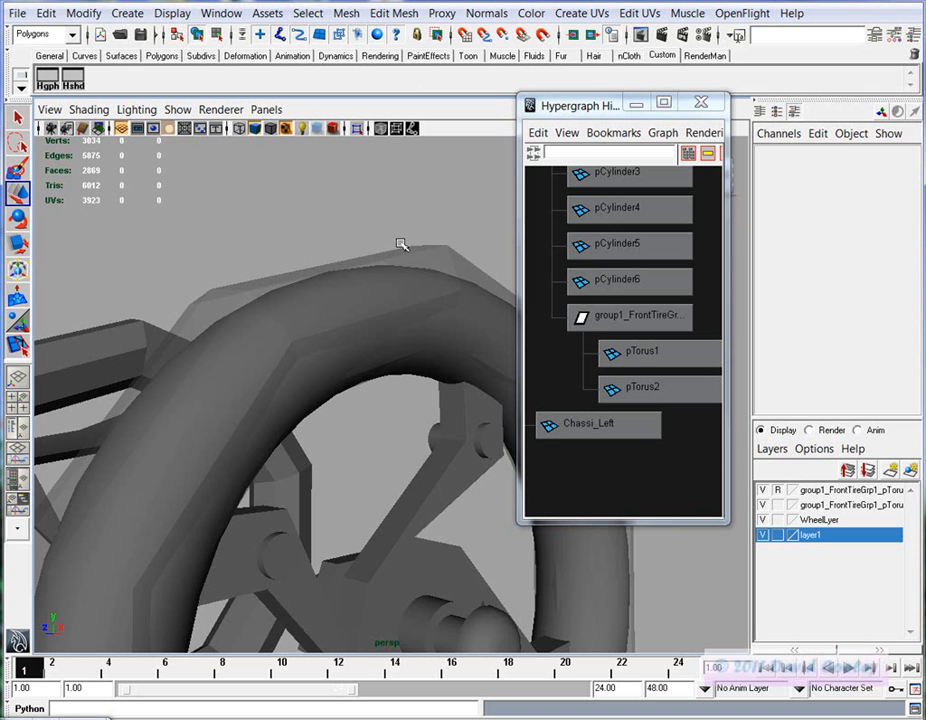
Move the Hypergraph window further aside and select the tire's proxy cage pTorus1 in the perspective view
left_click_drag(562, 104, 616, 96)
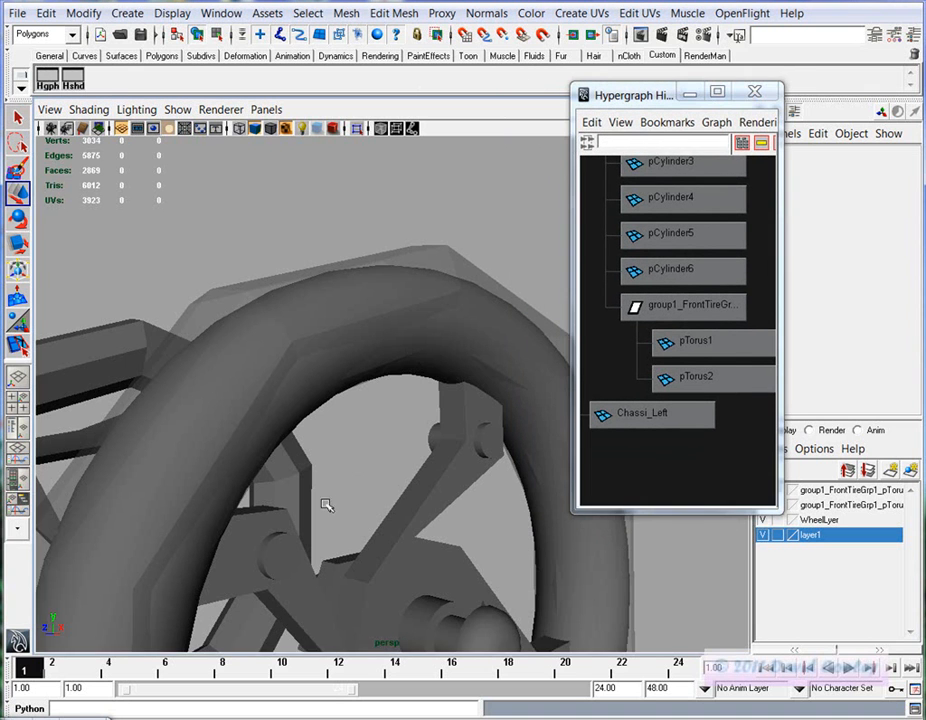
scroll(330, 506, "down", 5)
left_click(443, 229)
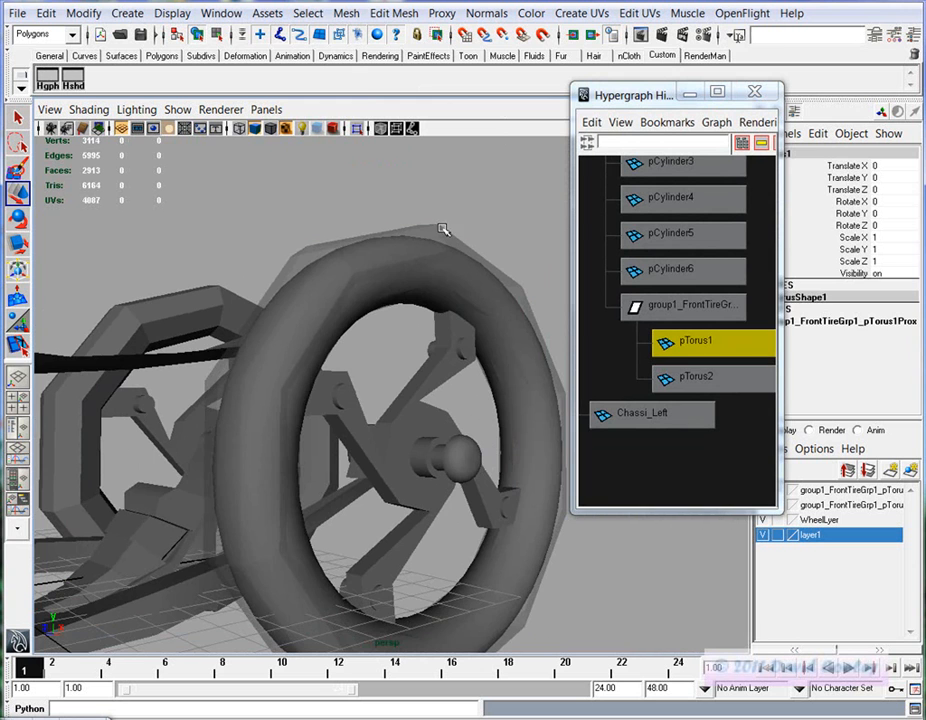
left_click_drag(475, 387, 413, 293, "alt")
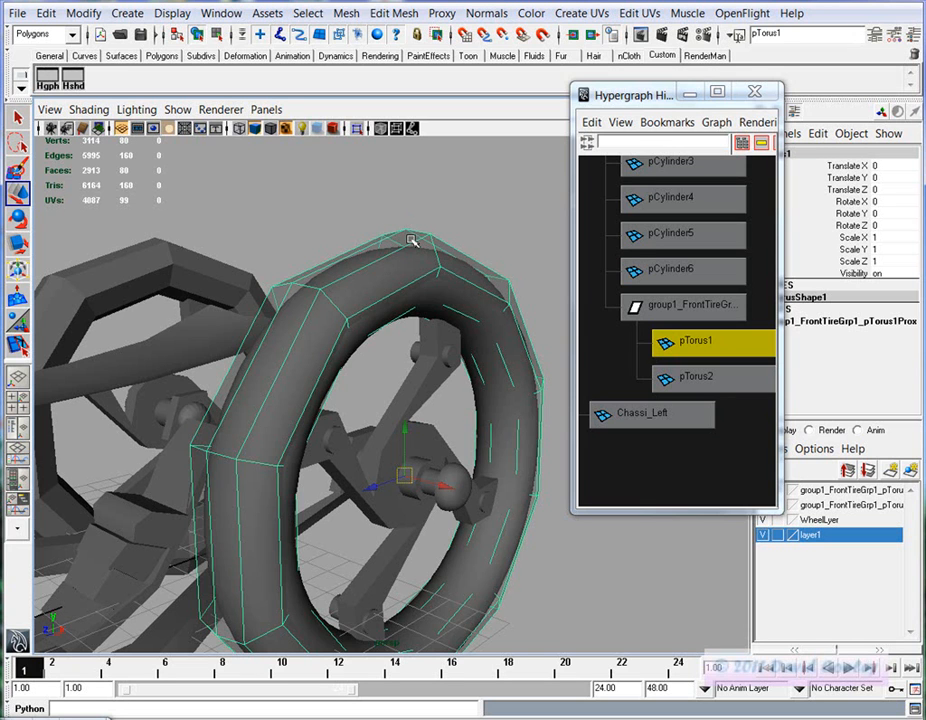
scroll(355, 378, "up", 2)
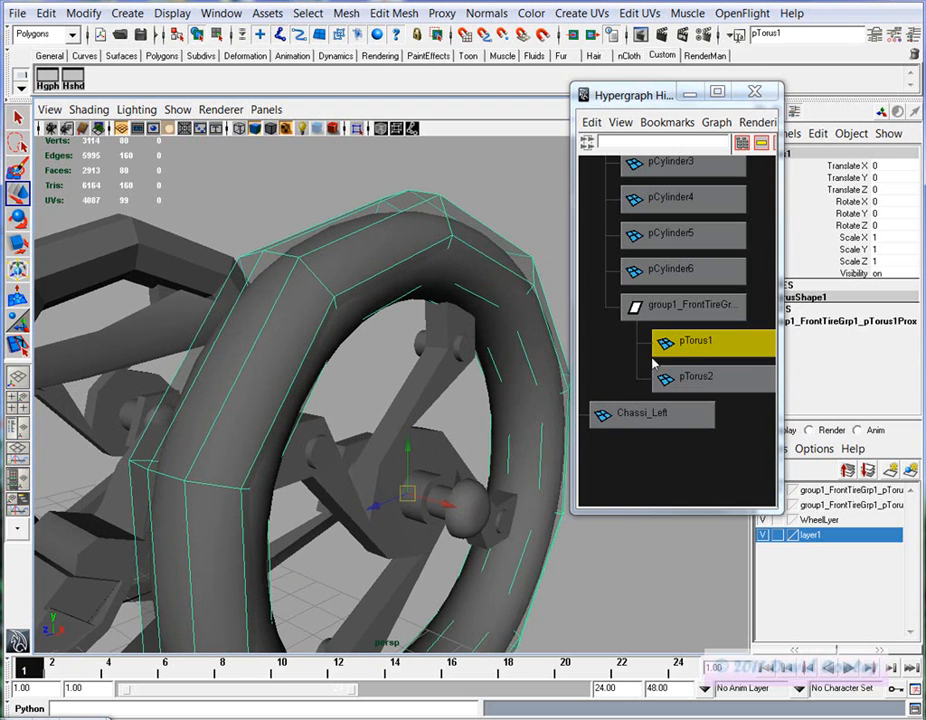
Select the smooth mesh pTorus2 in the Hypergraph to view its wireframe, reselect the cage pTorus1, and activate the Rotate tool
left_click(687, 376)
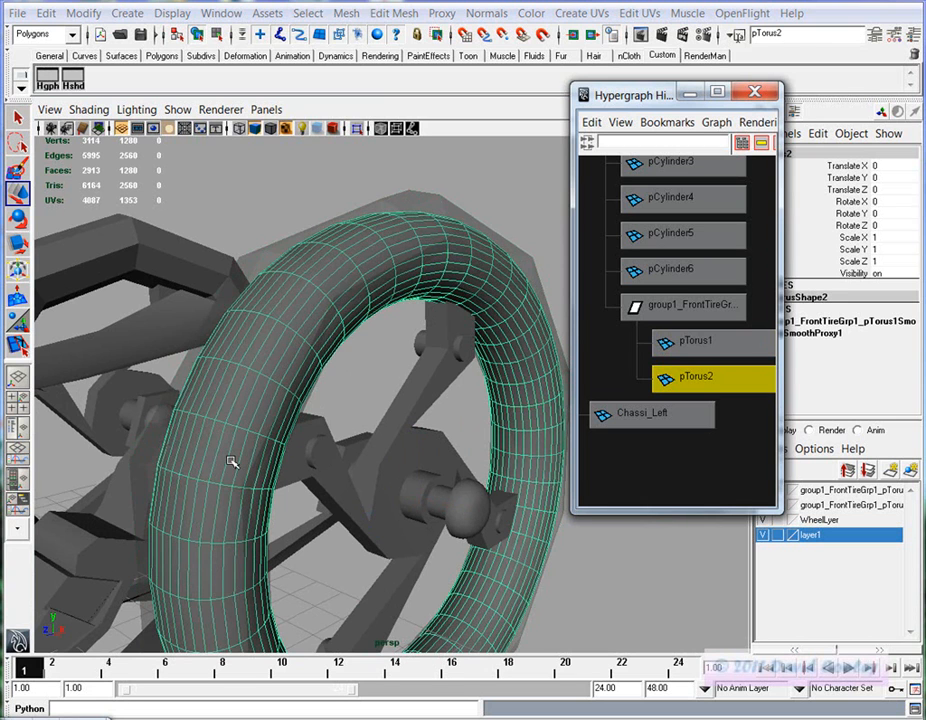
left_click(666, 340)
left_click_drag(367, 352, 420, 500, "alt")
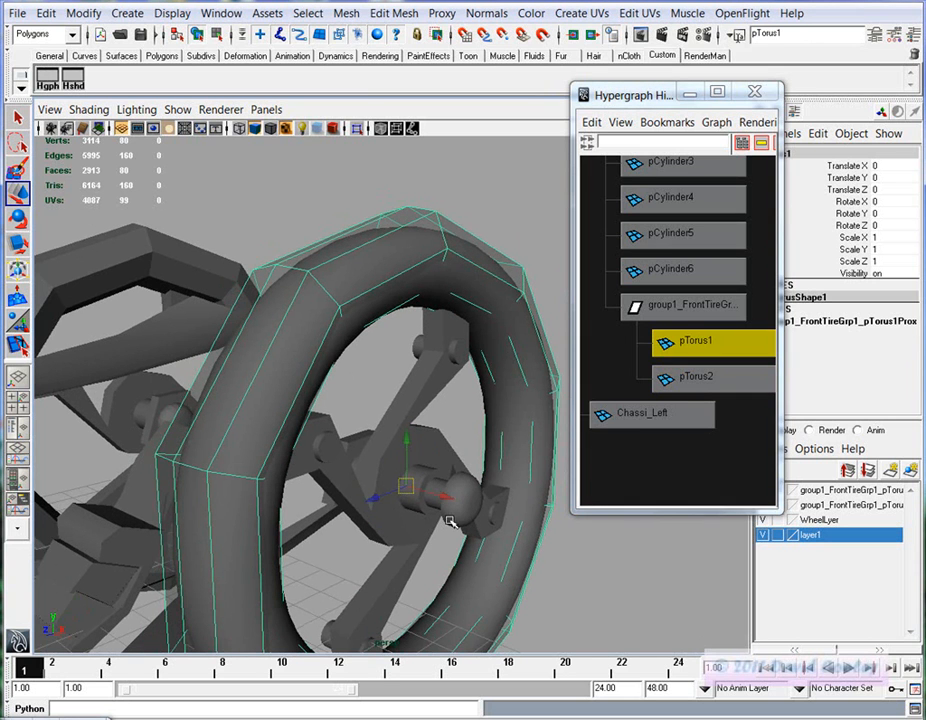
key("e")
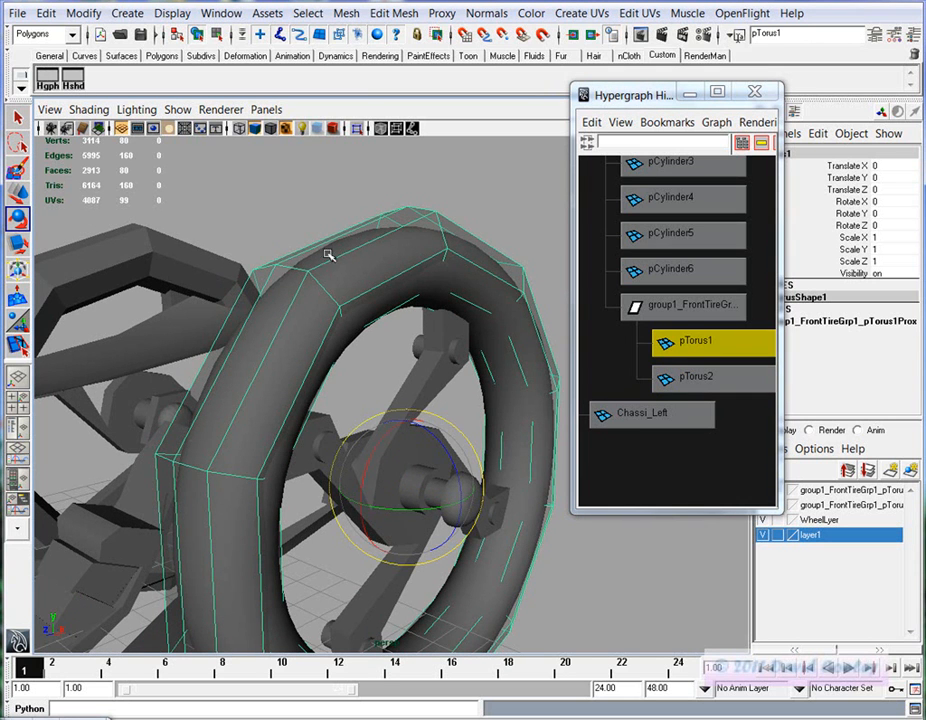
left_click_drag(322, 269, 290, 471, "alt")
left_click_drag(182, 490, 400, 470, "alt")
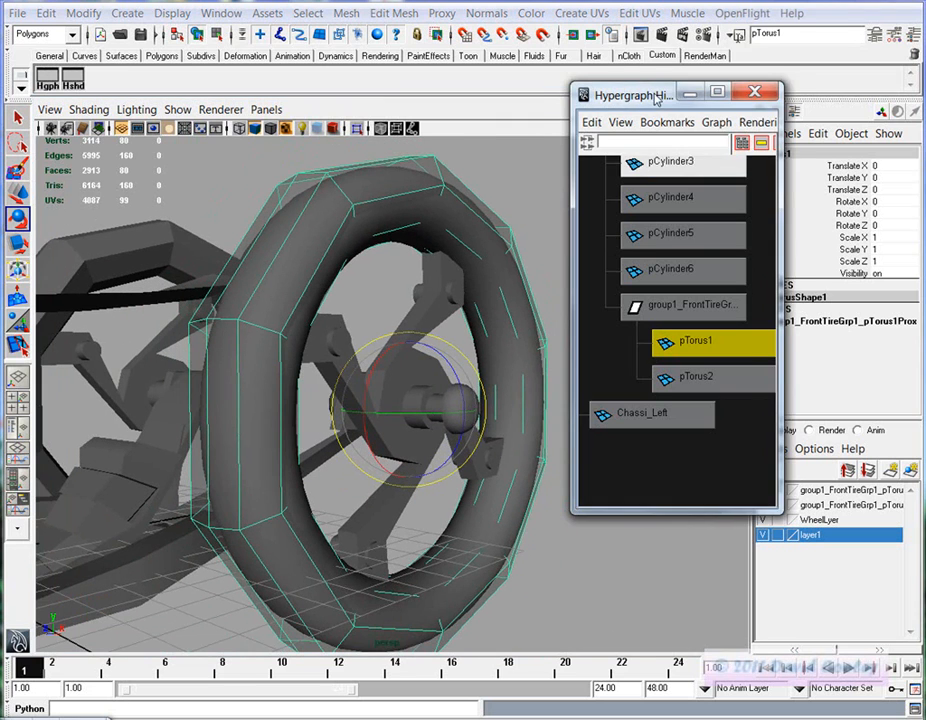
Uncover the layer list, then hide and restore the smooth tire layer and the proxy cage layer in turn to view each alone
left_click_drag(630, 93, 598, 92)
left_click(765, 491)
left_click_drag(409, 463, 200, 433, "alt")
left_click_drag(352, 470, 377, 502, "alt")
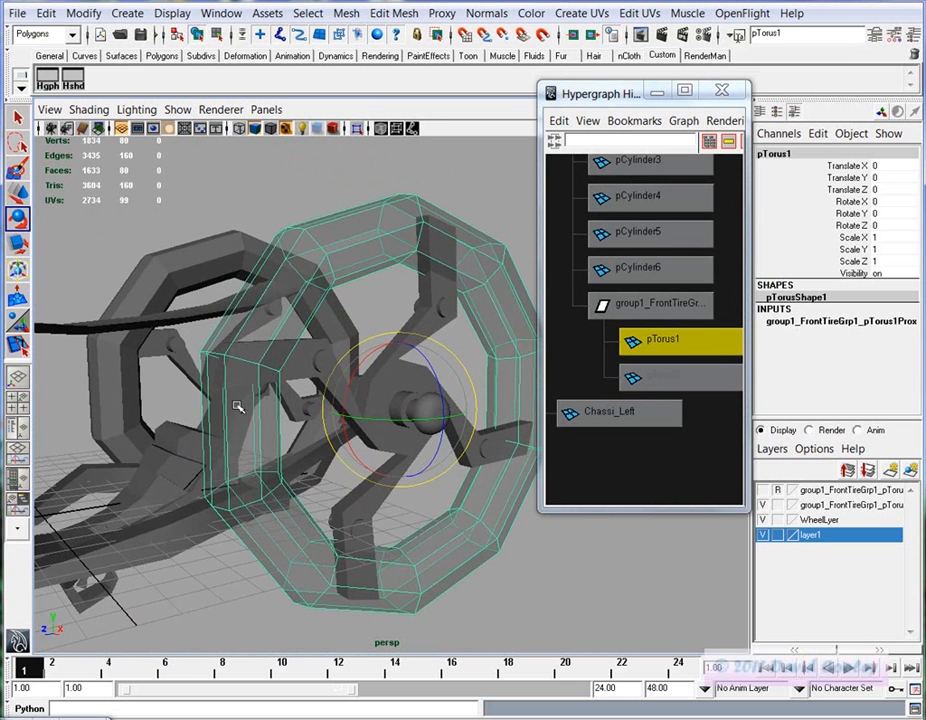
left_click(763, 505)
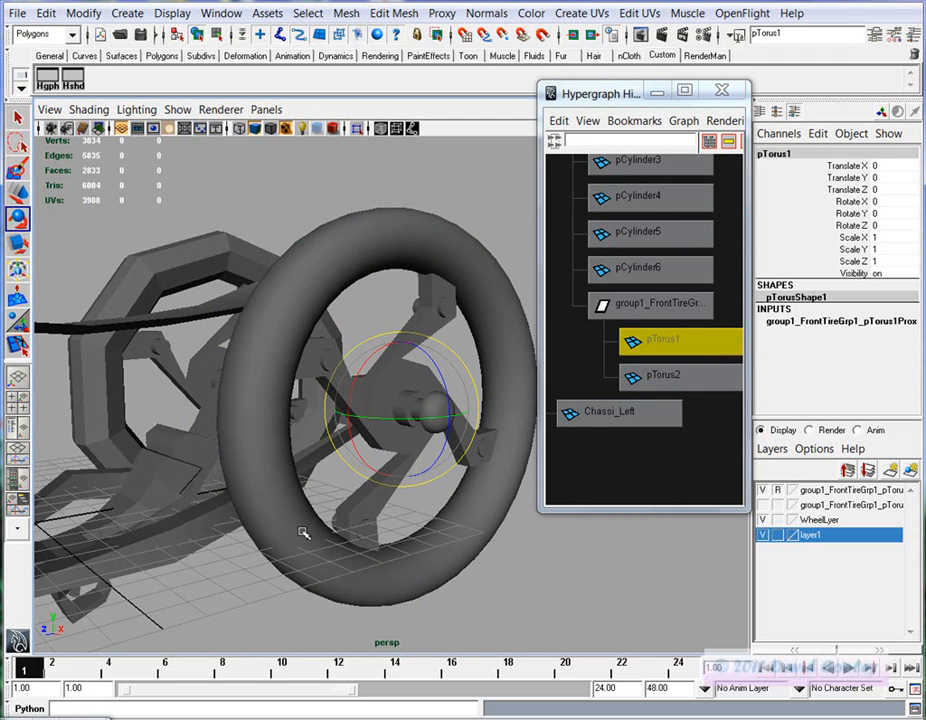
left_click(764, 506)
middle_click_drag(351, 380, 374, 396, "alt")
right_click_drag(374, 396, 398, 382, "alt")
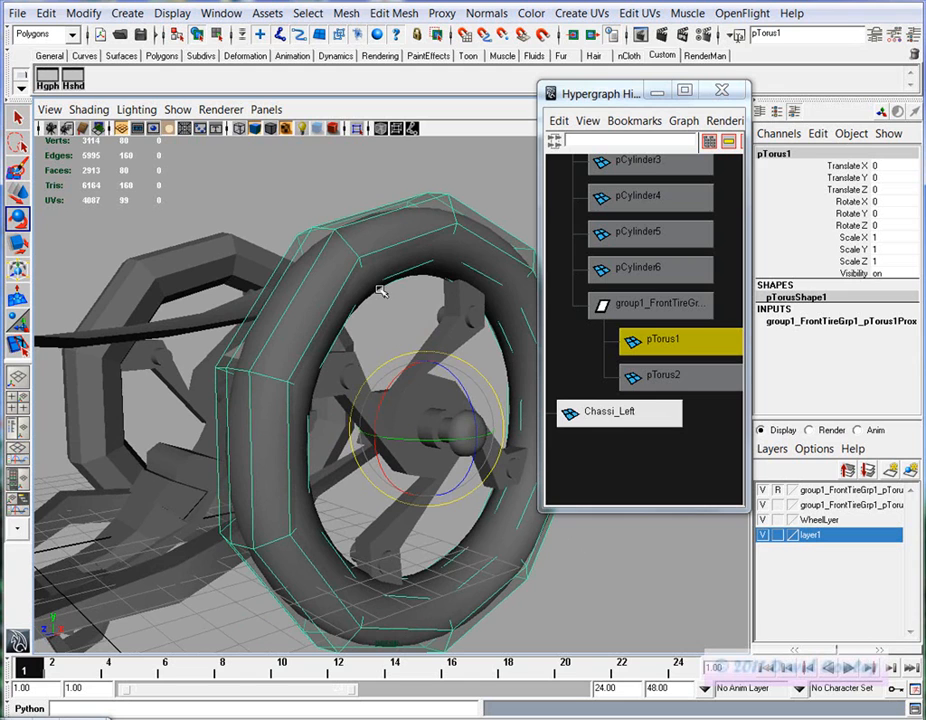
Render the perspective view, examine the tire and its transparent cage up close in the render, and close the Render View
left_click(662, 36)
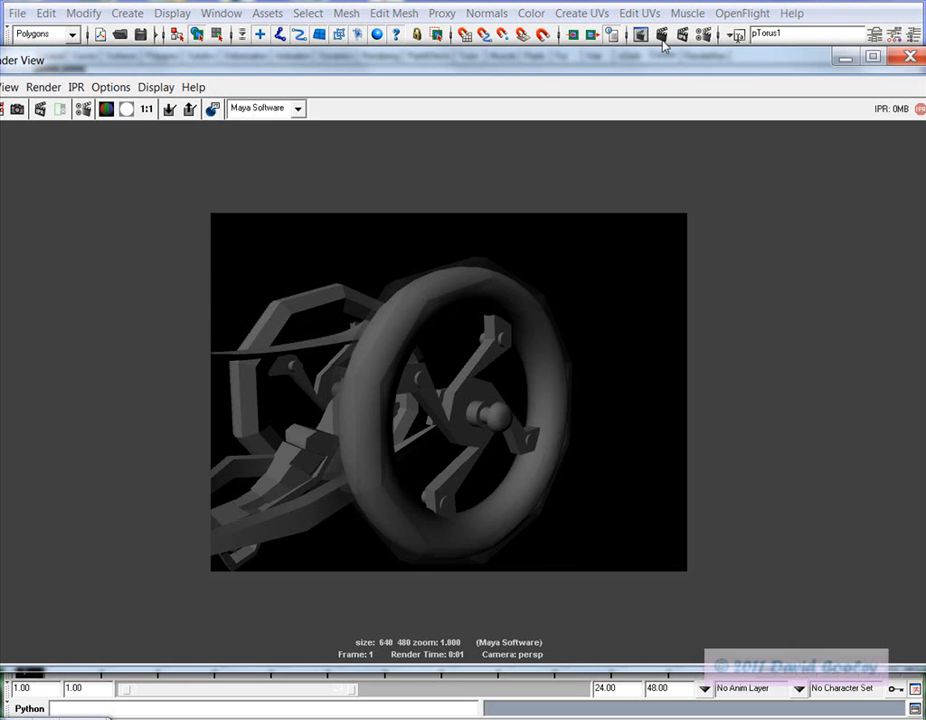
right_click_drag(301, 464, 508, 218, "alt")
middle_click_drag(508, 218, 558, 476, "alt")
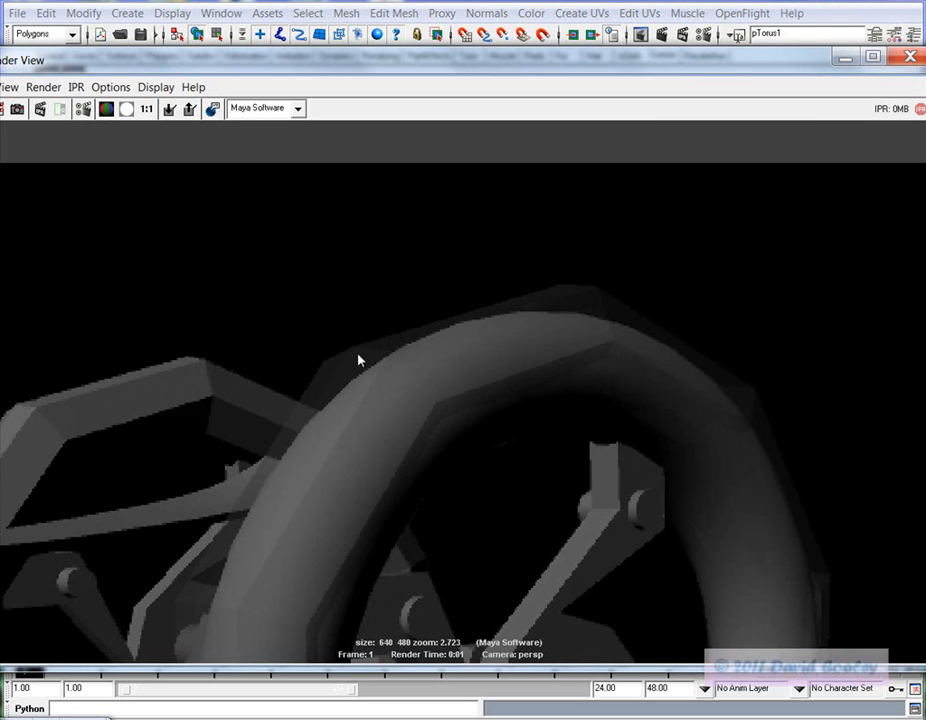
left_click(908, 53)
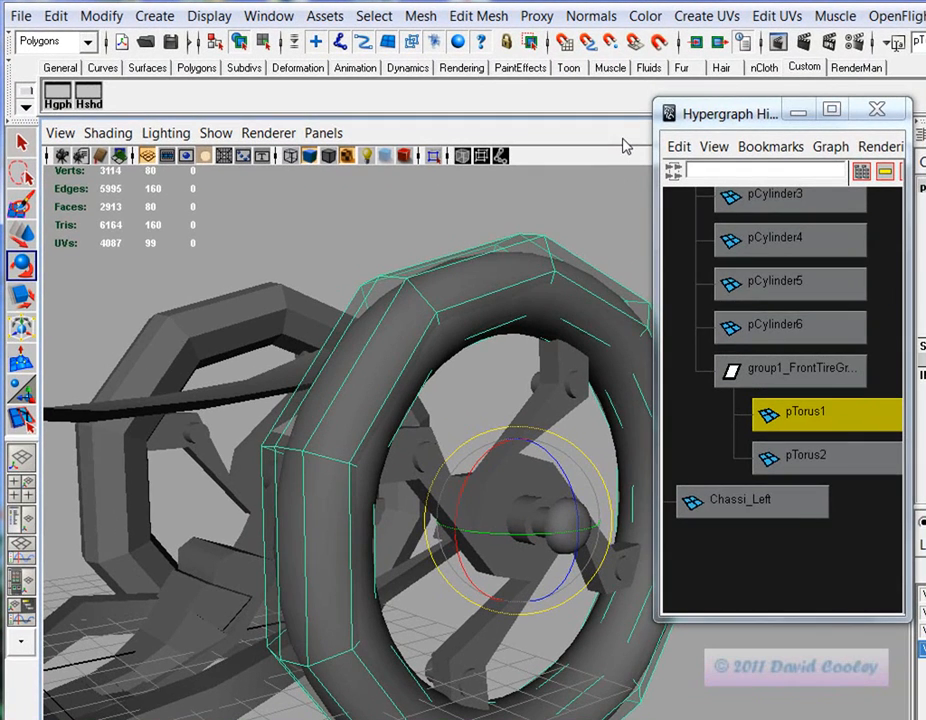
Close the Hypergraph, create a polygon cube, move it up above the bike to a Translate Y of about 14.8, and frame it
left_click(877, 109)
middle_click_drag(358, 475, 690, 470, "alt")
right_click_drag(690, 470, 254, 273, "alt")
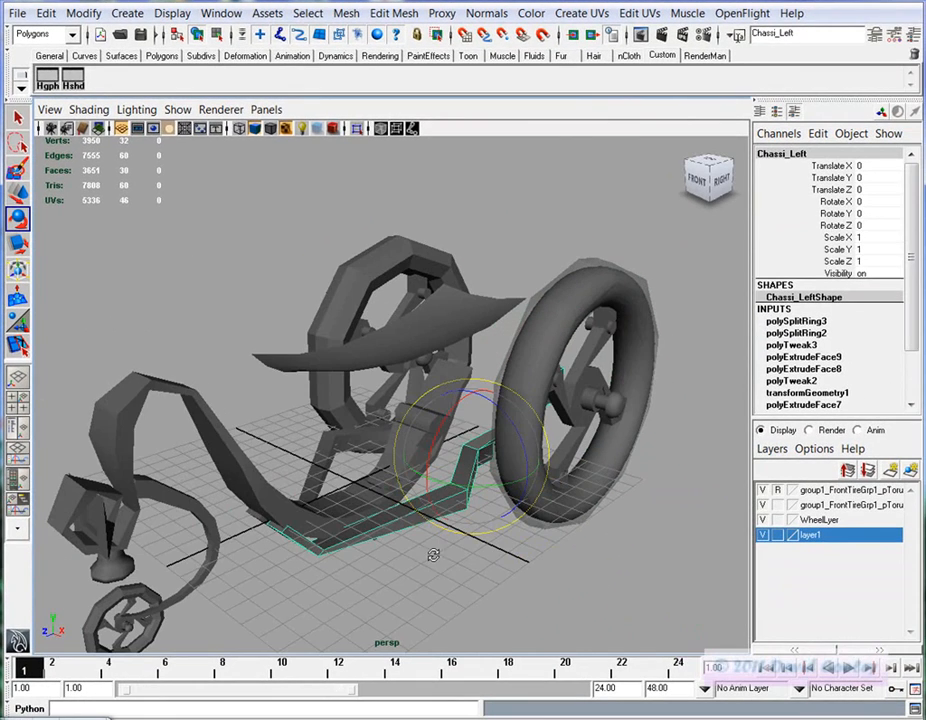
left_click(127, 13)
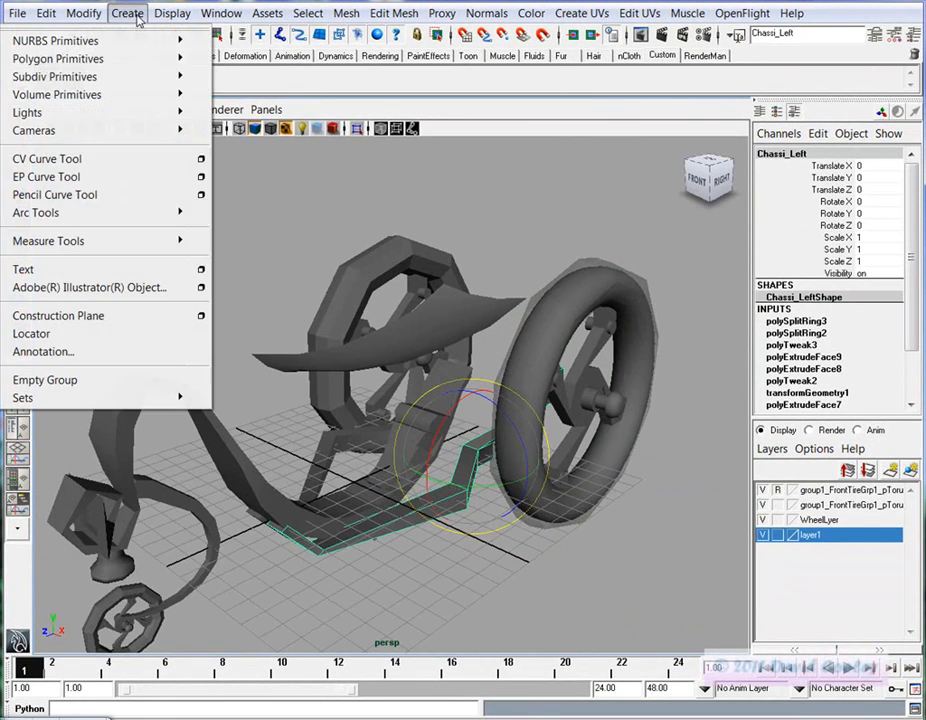
mouse_move(127, 60)
left_click(235, 83)
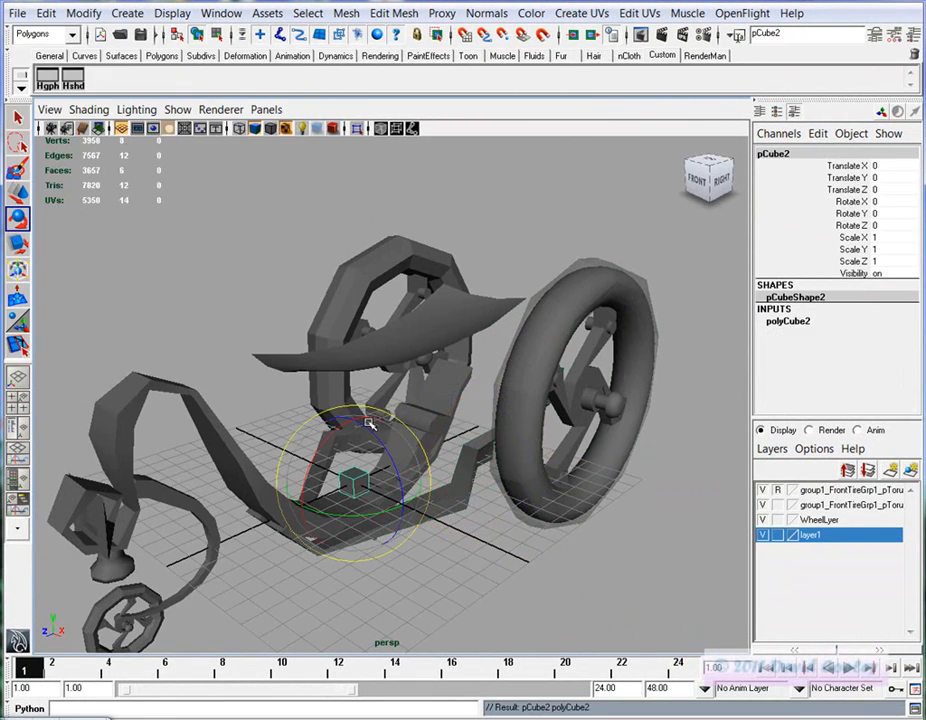
left_click_drag(352, 438, 389, 103)
key("f")
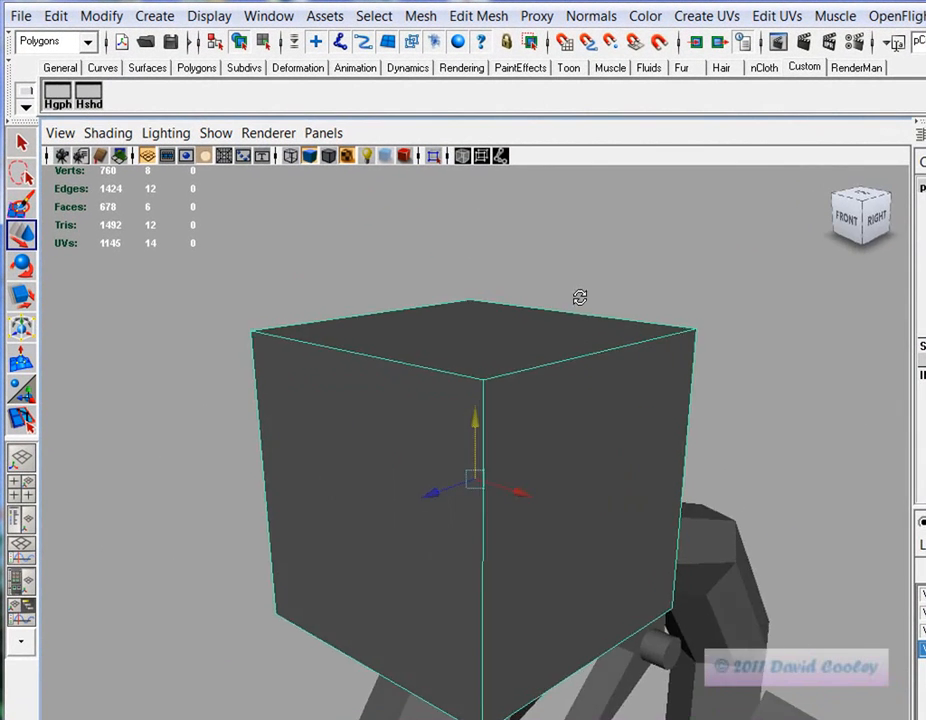
Open the Subdiv Proxy options for the cube and reset them to their default settings
left_click_drag(580, 298, 592, 282, "alt")
right_click_drag(592, 282, 457, 248, "alt")
left_click_drag(560, 442, 494, 436, "alt")
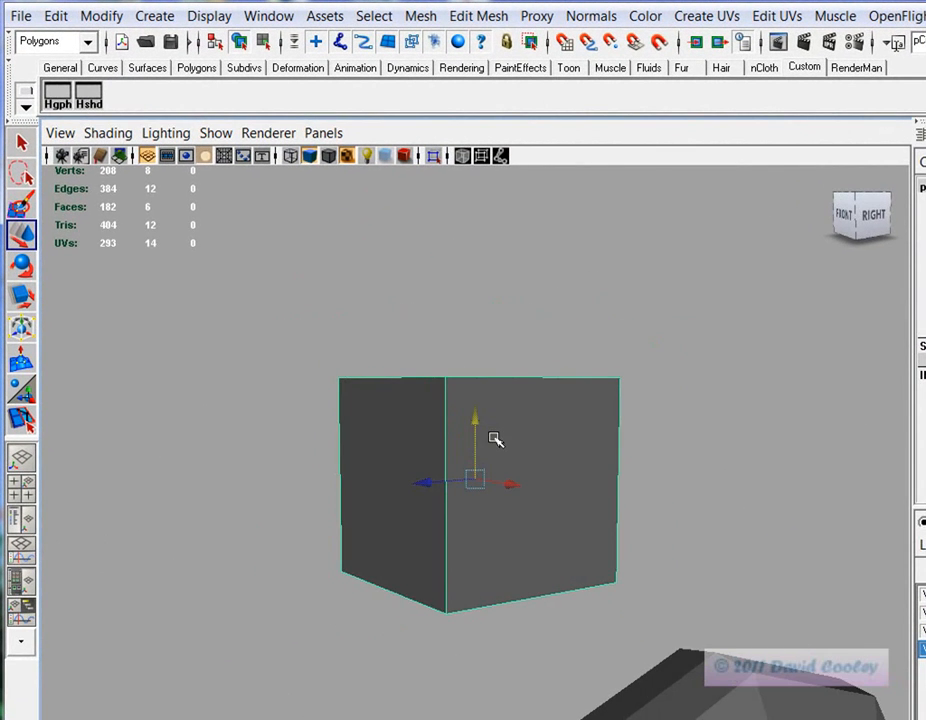
left_click(535, 17)
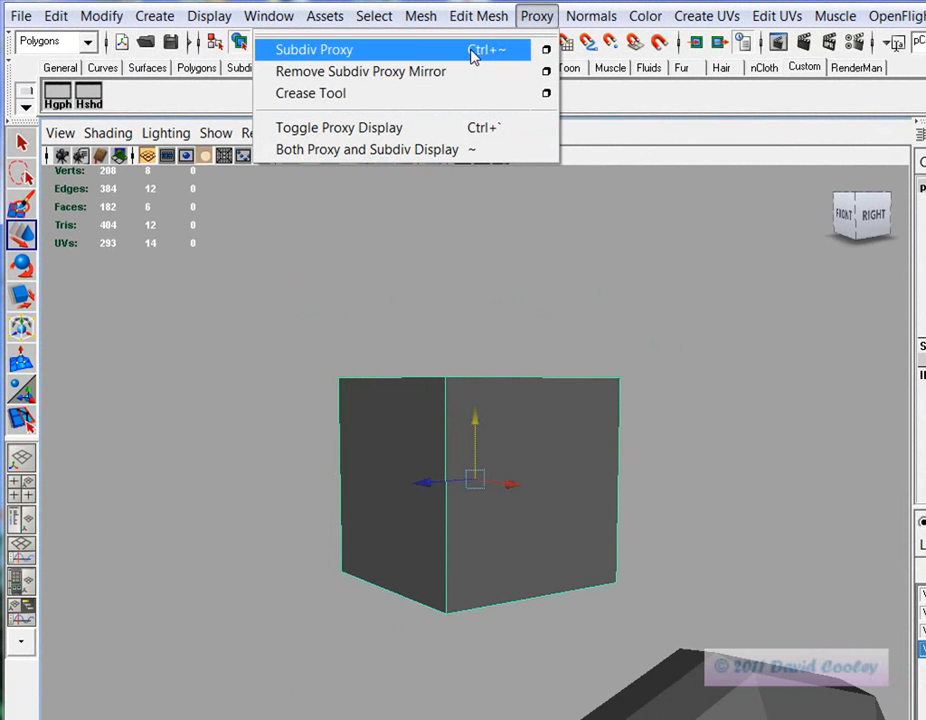
left_click(550, 52)
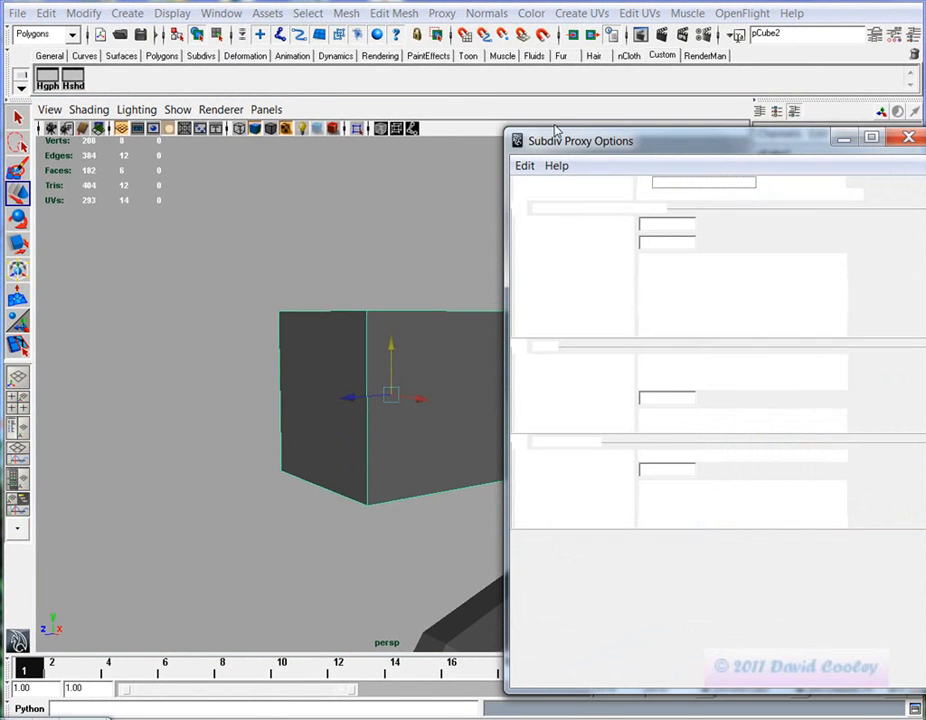
left_click(524, 165)
left_click(490, 204)
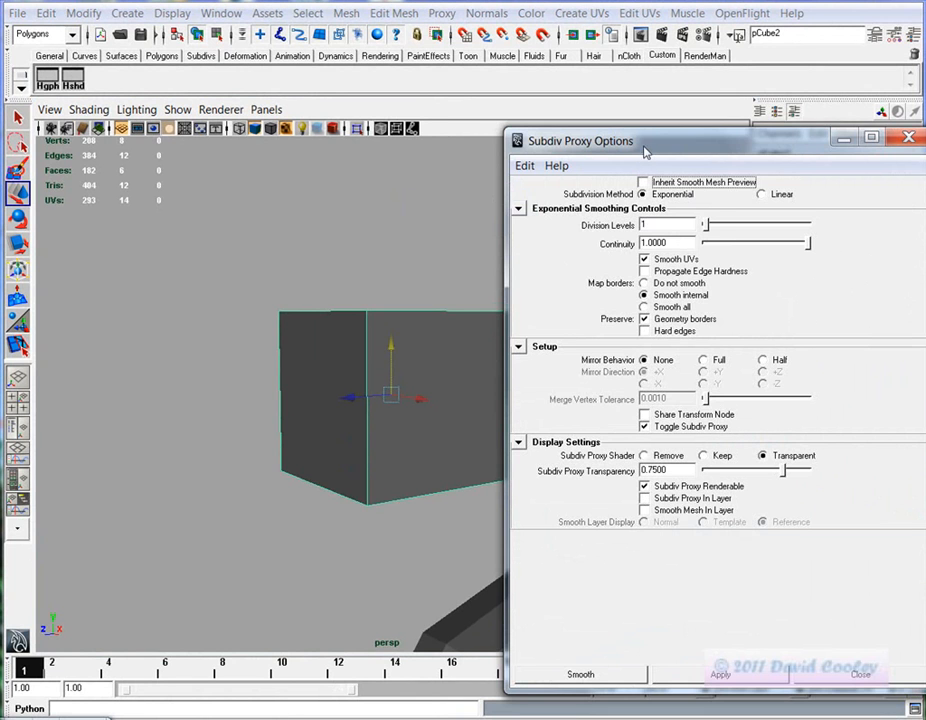
Move the Subdiv Proxy Options window clear of the cube and scale the cube uniformly to about 1.32
left_click_drag(645, 147, 630, 123)
middle_click_drag(376, 411, 298, 393, "alt")
left_click_drag(298, 393, 349, 367, "alt")
key("r")
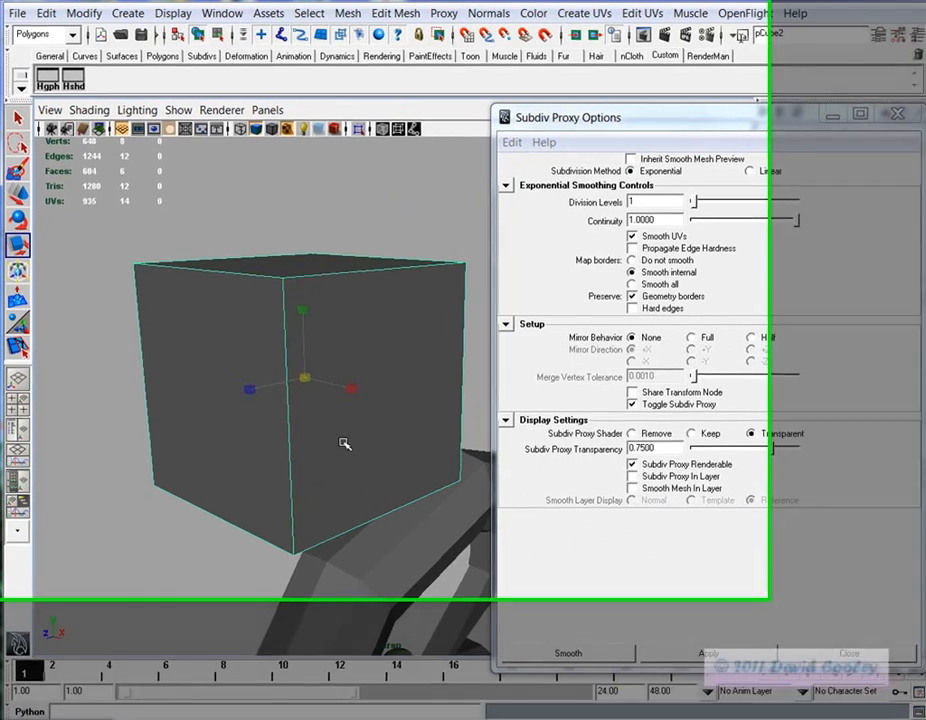
left_click_drag(342, 443, 335, 433, "alt")
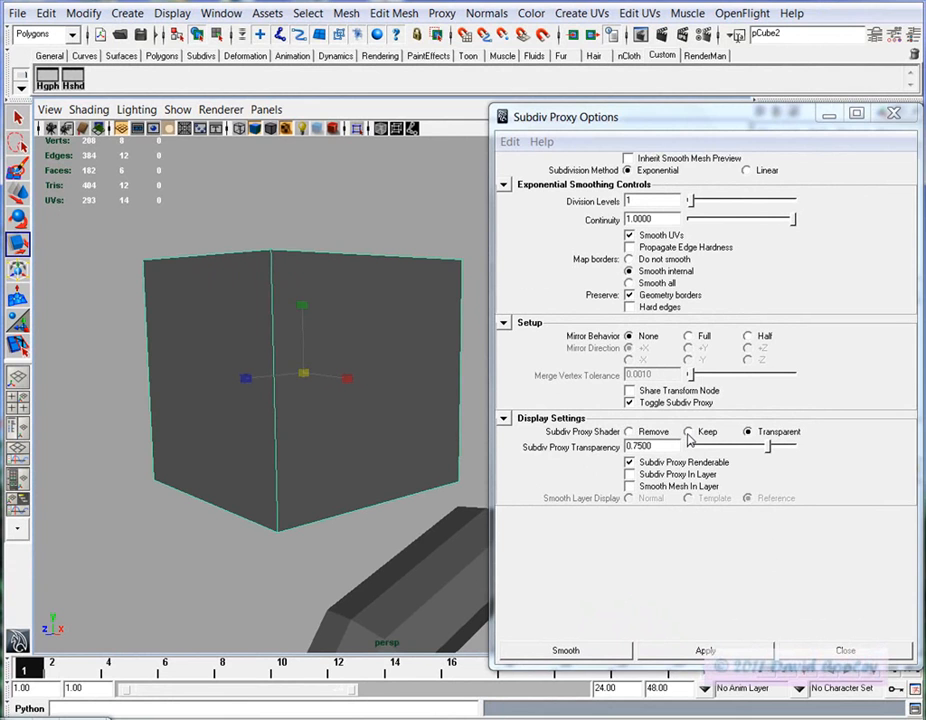
Switch the Subdiv Proxy Shader option to Keep, to Remove, and back to Transparent
left_click(689, 432)
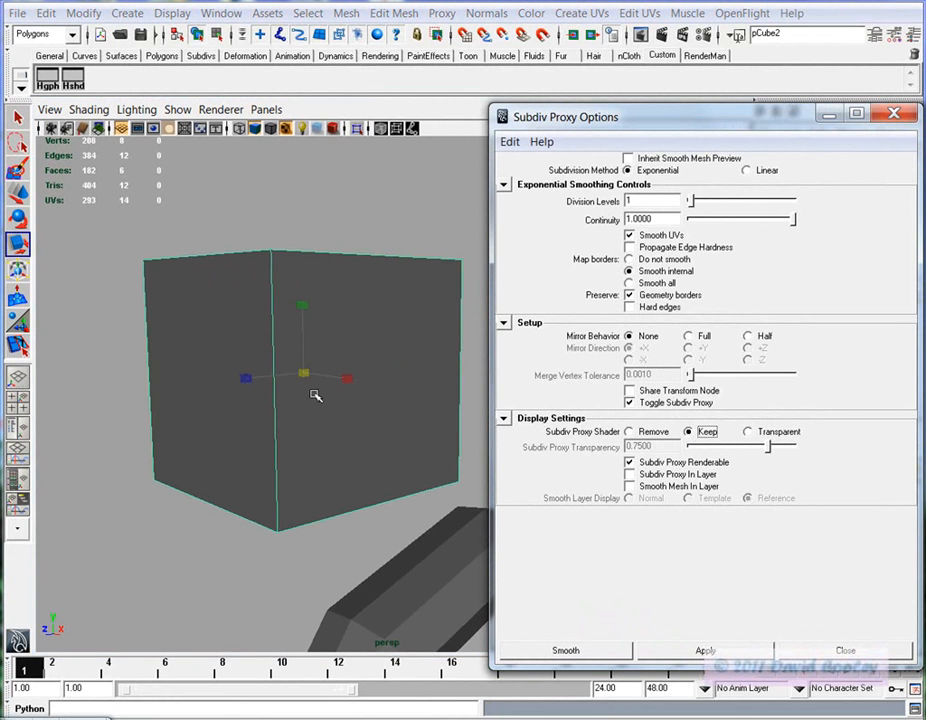
left_click(628, 432)
left_click(749, 433)
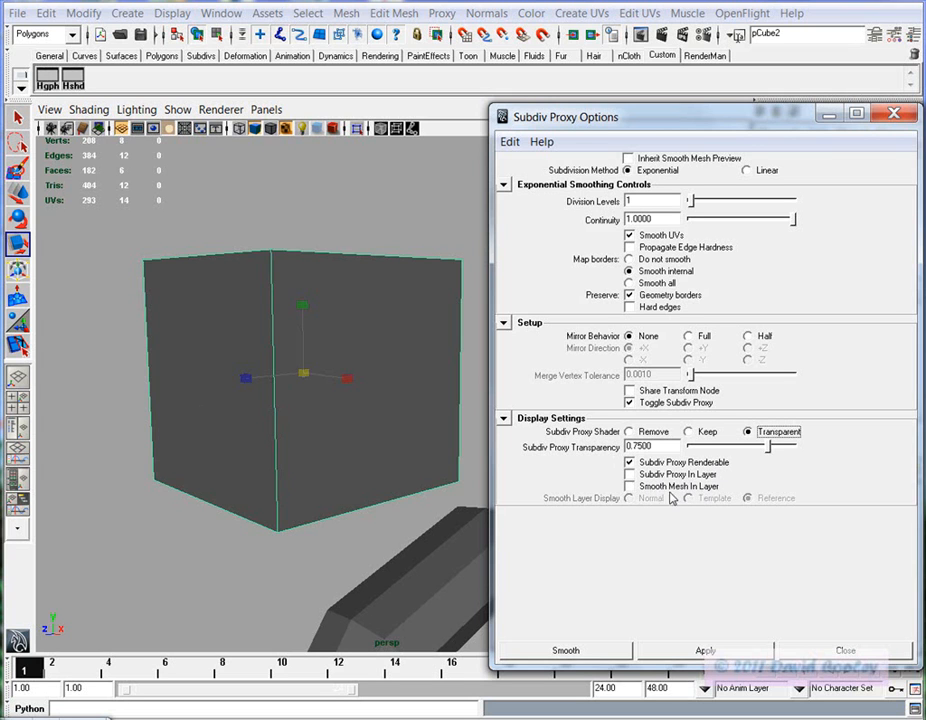
Enable Subdiv Proxy In Layer and Smooth Mesh In Layer, apply Subdiv Proxy to the cube, and select its proxy cage
left_click(632, 478)
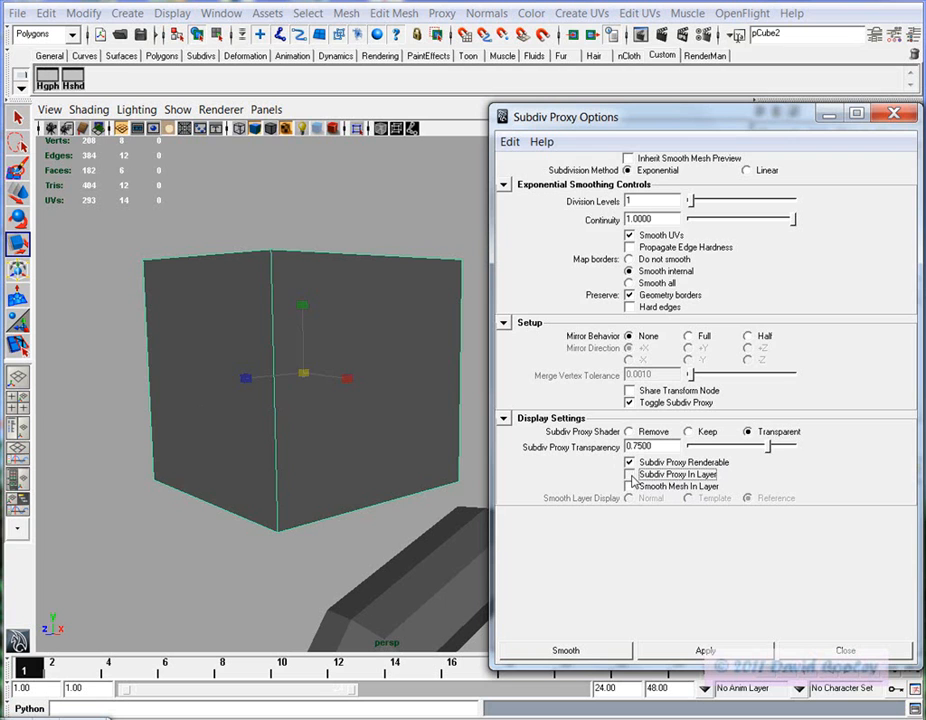
left_click(630, 487)
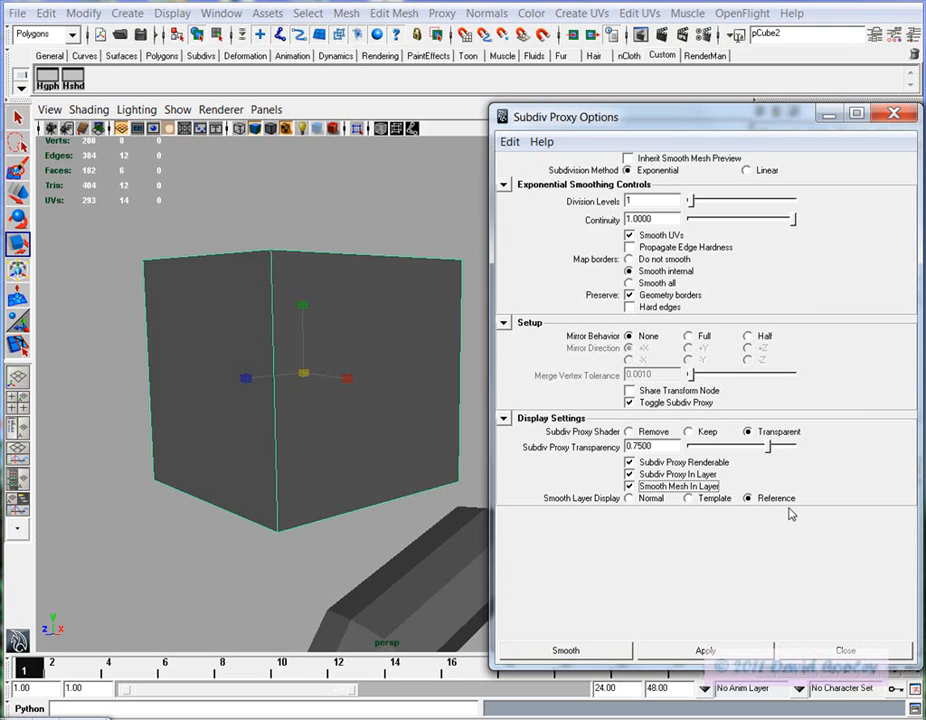
left_click(594, 656)
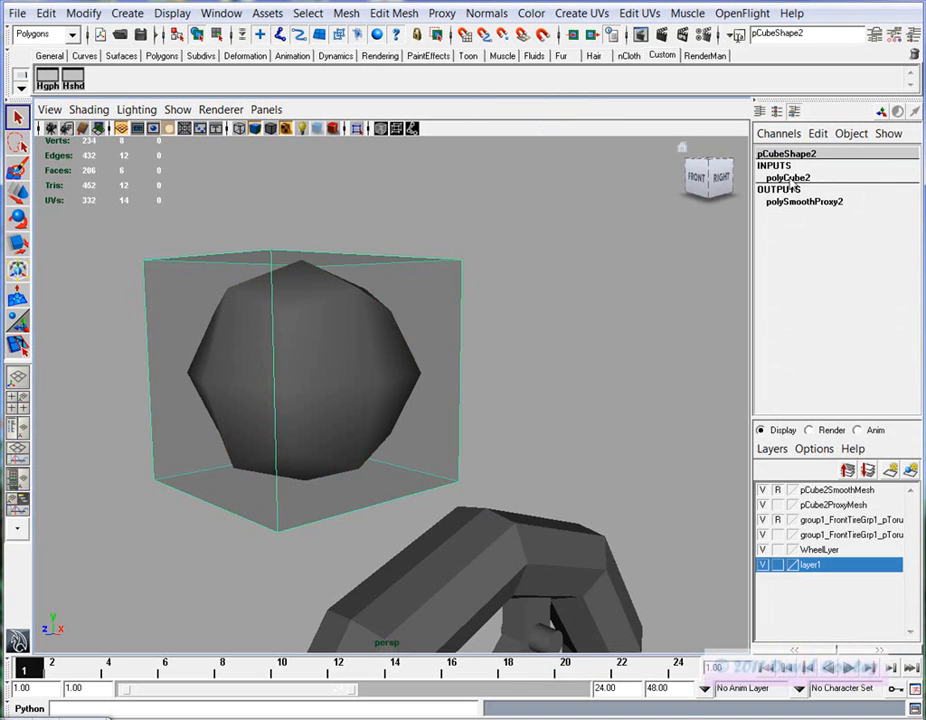
left_click(292, 288)
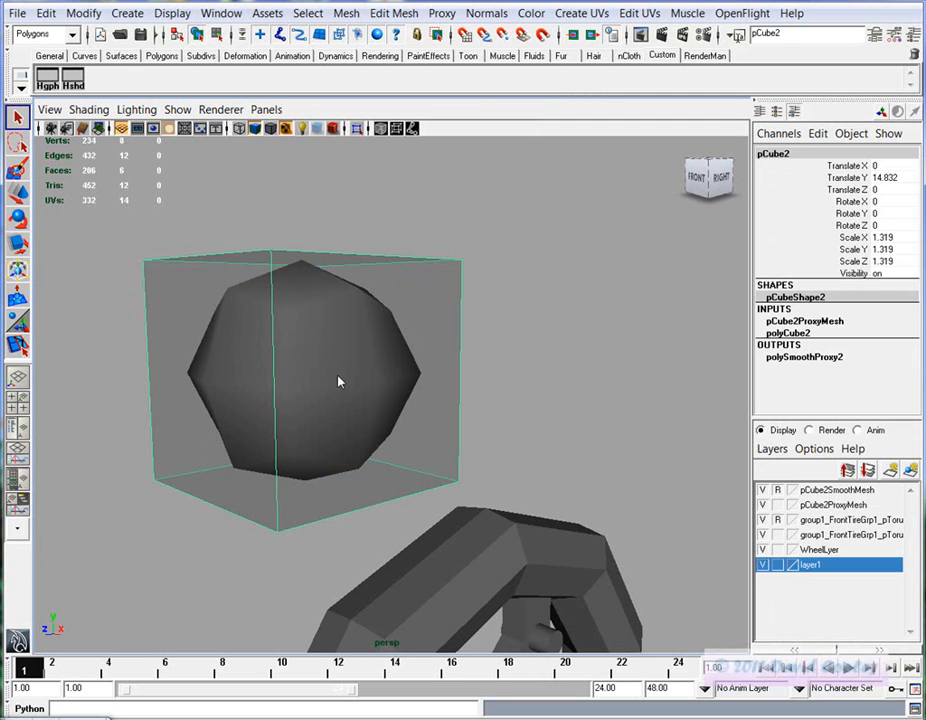
Display the scene in wireframe and set the cube's smooth proxy Exponential Level to 2
key("4")
mouse_move(225, 511)
left_mouse_down("alt")
mouse_move(269, 475)
mouse_move(394, 476)
mouse_move(238, 488)
mouse_move(196, 542)
mouse_move(257, 461)
mouse_move(333, 476)
left_mouse_up("alt")
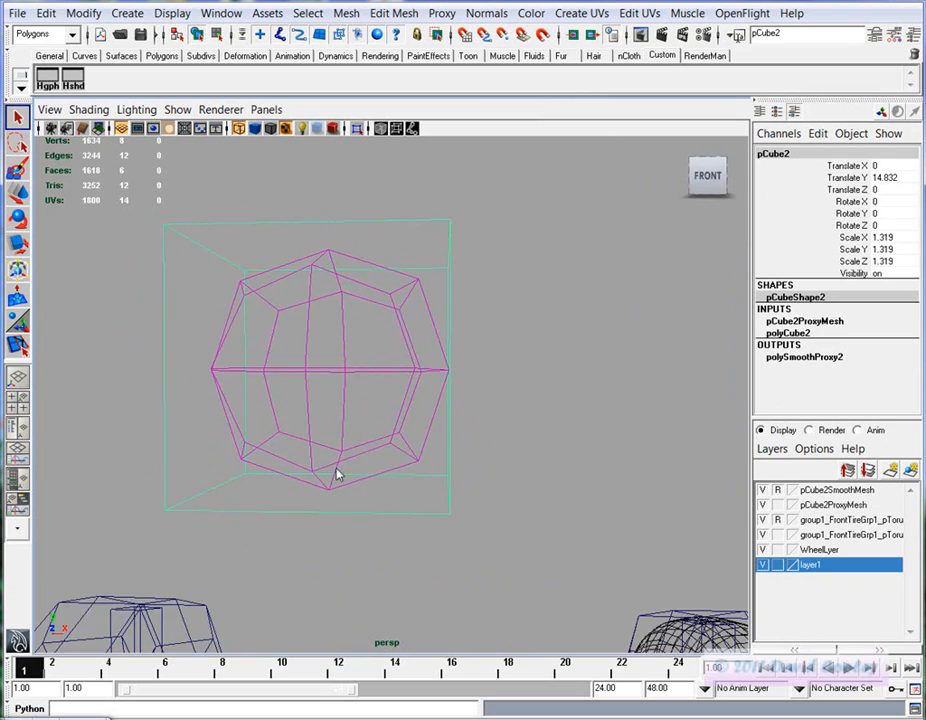
left_click(782, 357)
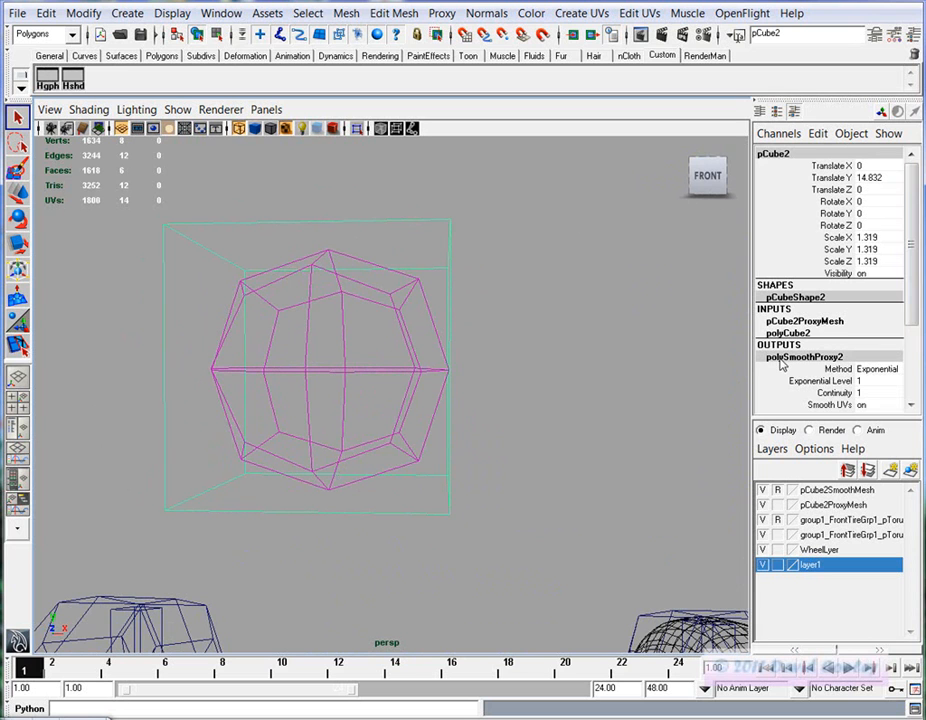
scroll(830, 320, "down", 4)
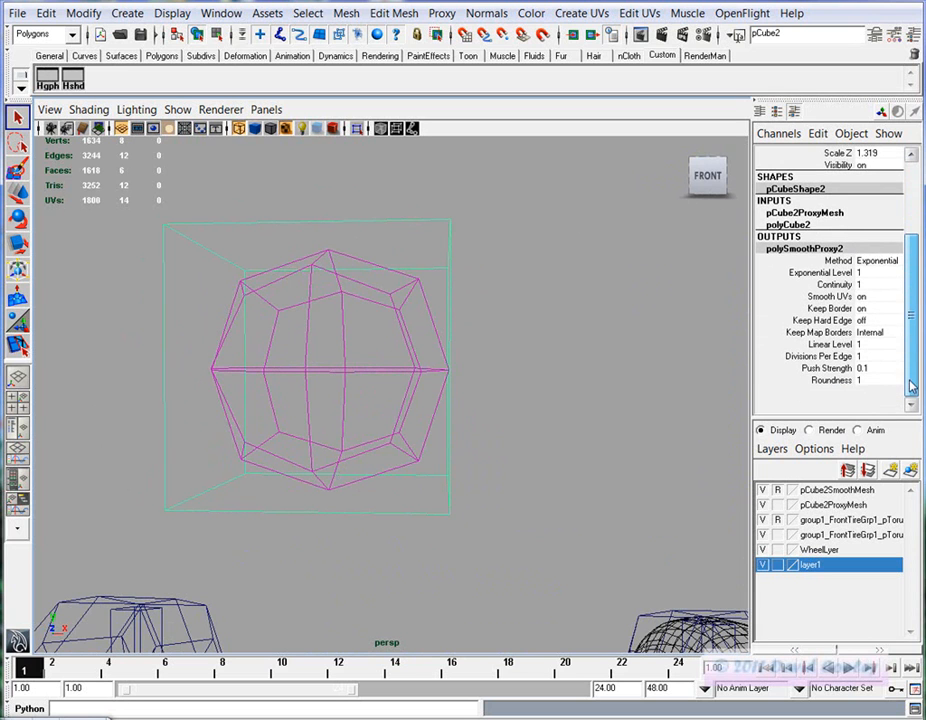
left_click(822, 273)
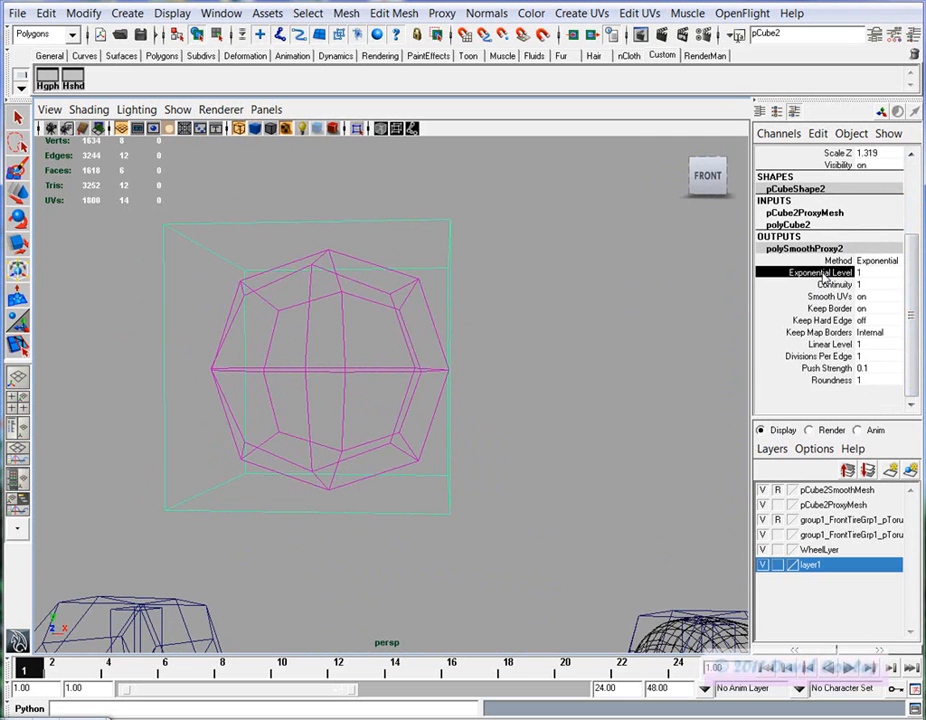
middle_click_drag(516, 378, 521, 379)
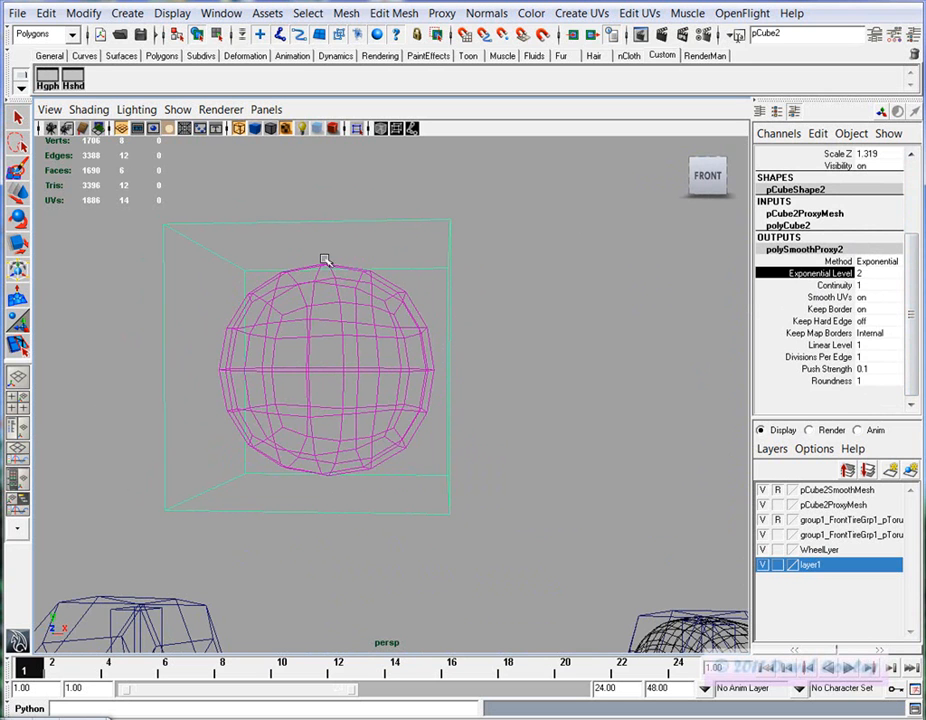
left_click_drag(407, 471, 452, 454, "alt")
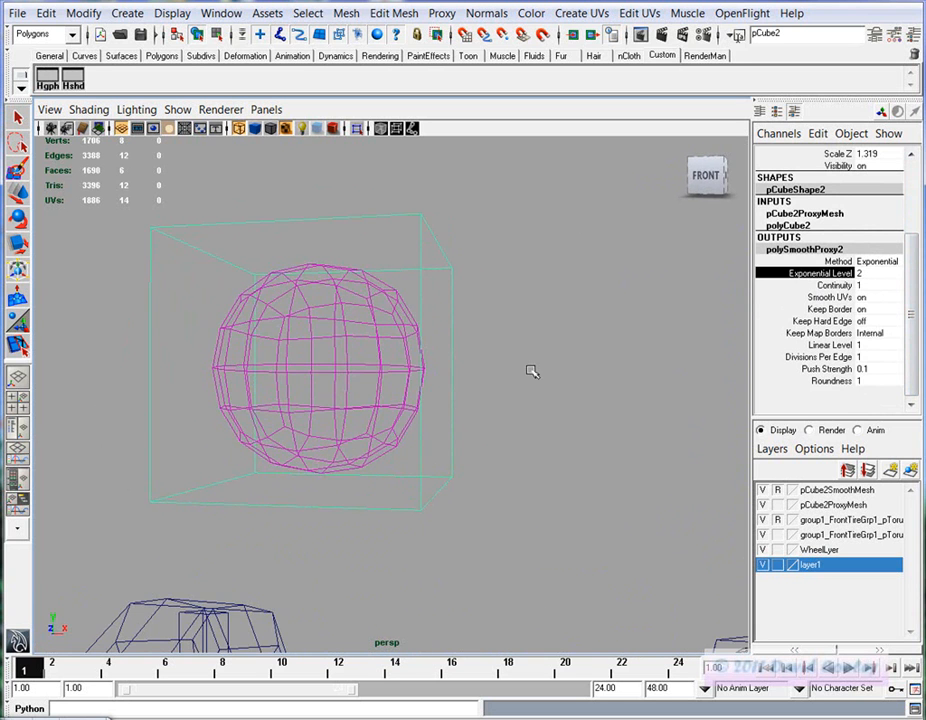
Raise the smooth proxy Exponential Level to 4, lower it to 2, and settle on 3
middle_click_drag(533, 407, 554, 405)
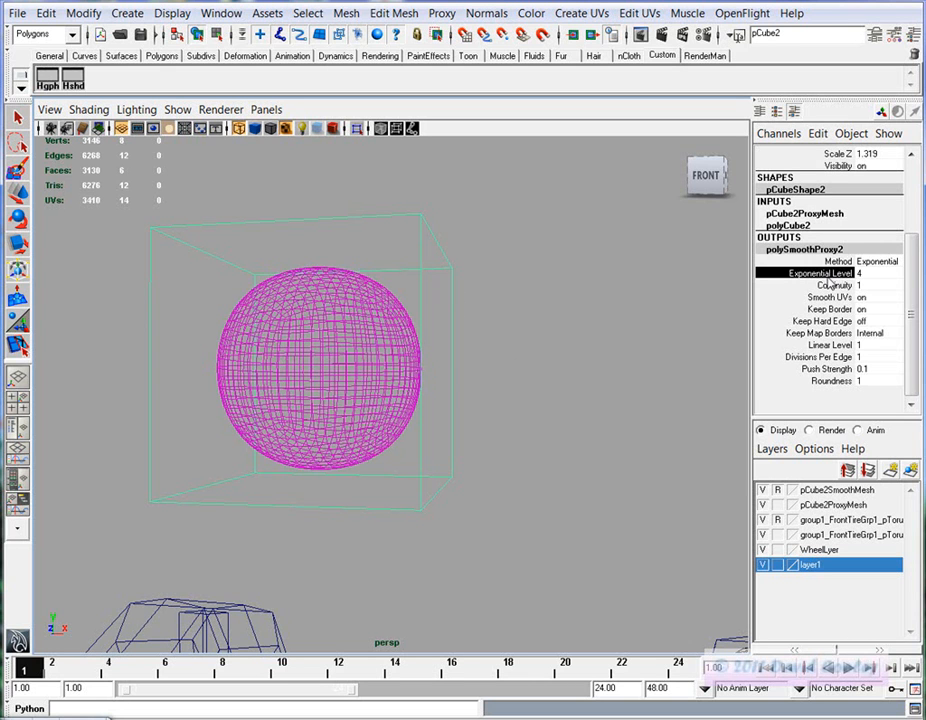
middle_click_drag(587, 397, 567, 398)
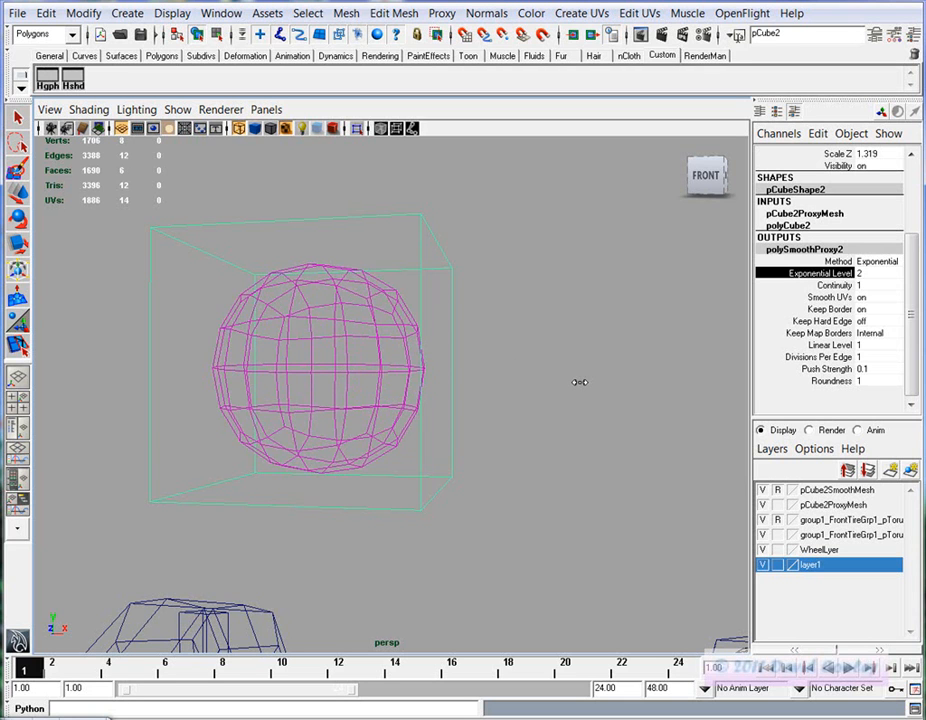
middle_click_drag(579, 382, 586, 383)
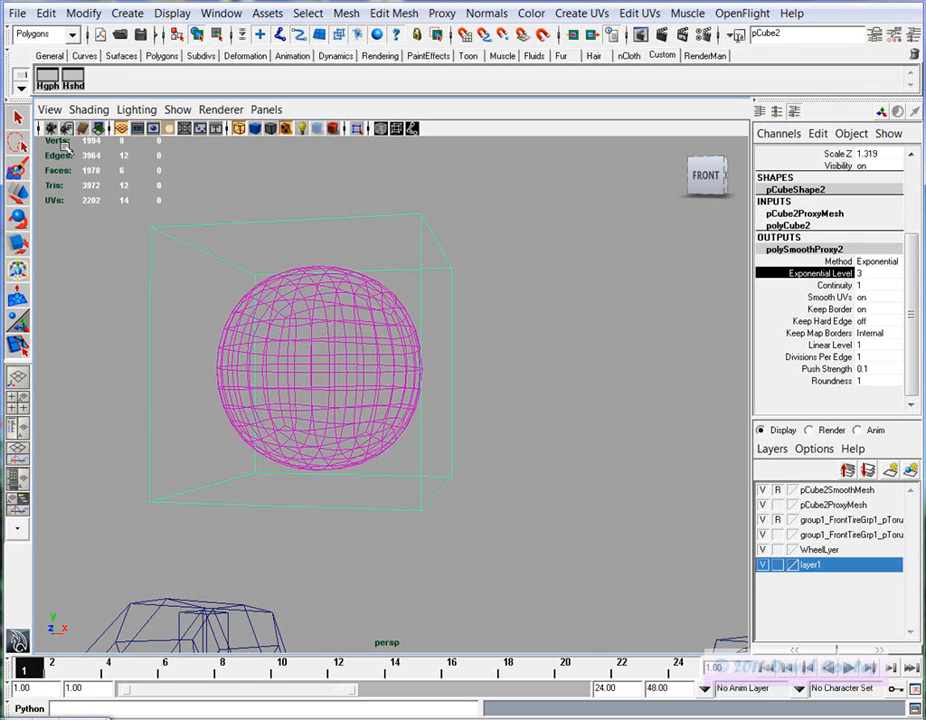
Check the Poly Count heads-up display option and compare the counts with the cube's cage deselected and selected
left_click(173, 14)
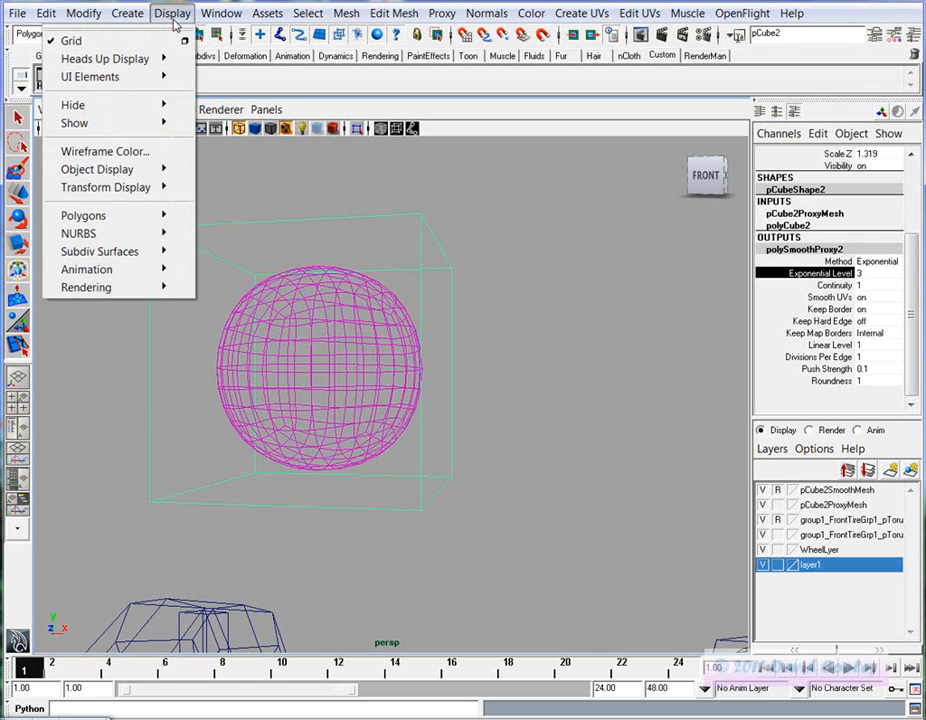
mouse_move(101, 67)
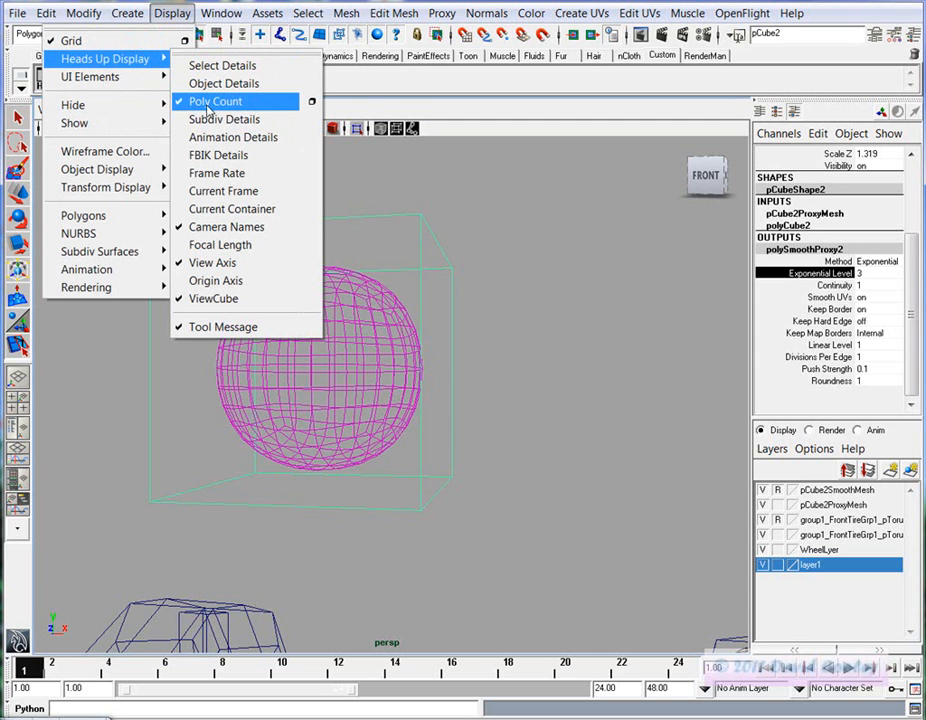
left_click(369, 98)
left_click(493, 207)
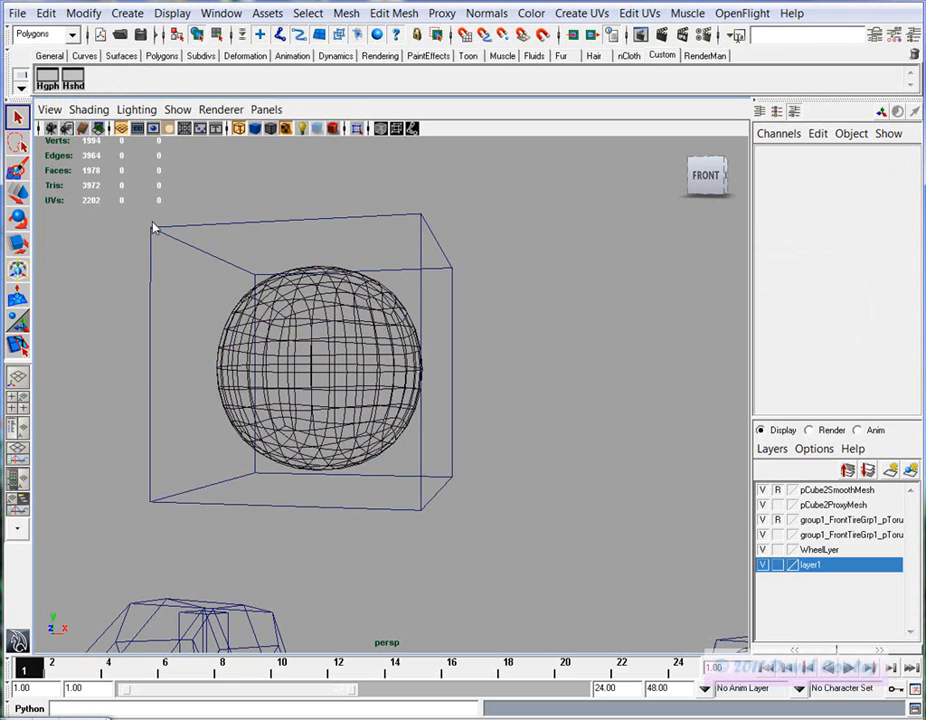
left_click(171, 240)
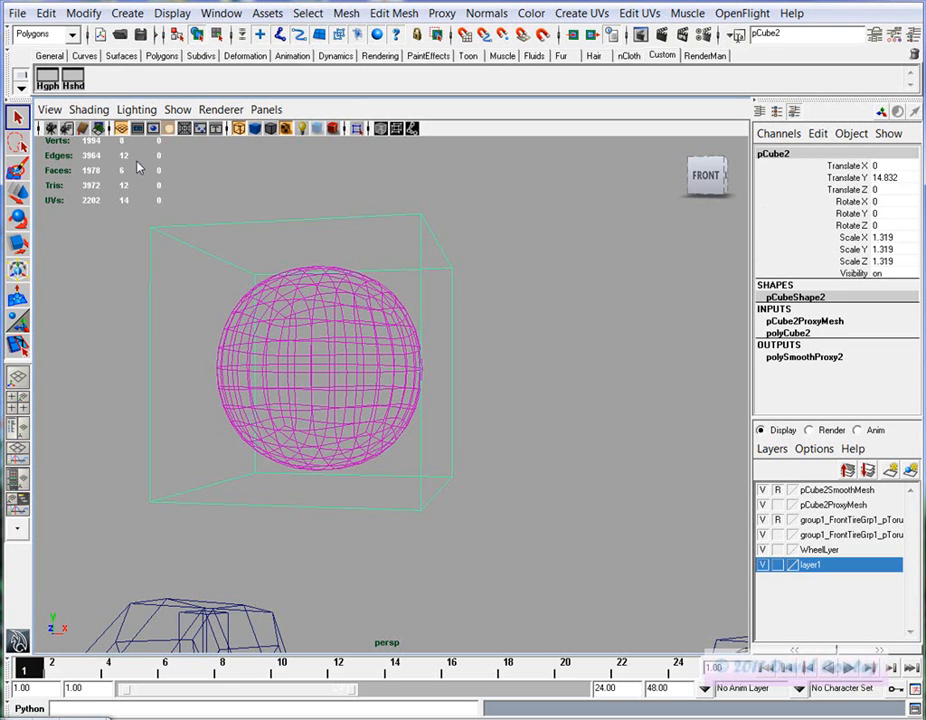
left_click(527, 345)
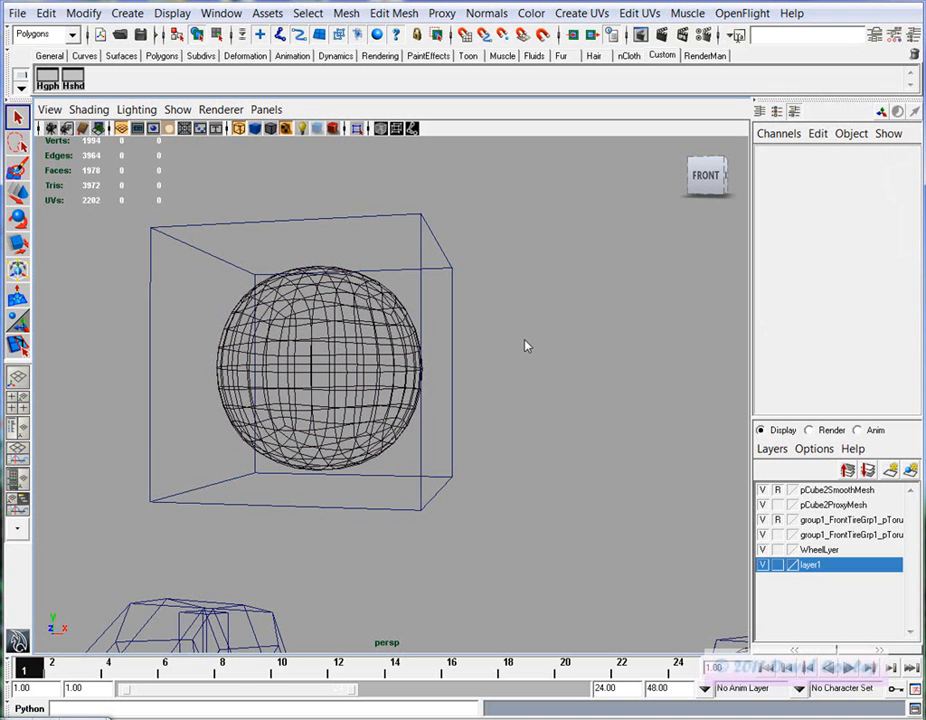
Bring the whole bike into view and examine the poly count for the entire scene
right_click_drag(527, 453, 210, 444, "alt")
middle_click_drag(444, 473, 500, 350, "alt")
left_click_drag(500, 350, 465, 372, "alt")
right_click_drag(600, 430, 360, 450, "alt")
middle_click_drag(425, 488, 438, 360, "alt")
left_click_drag(471, 395, 455, 455, "alt")
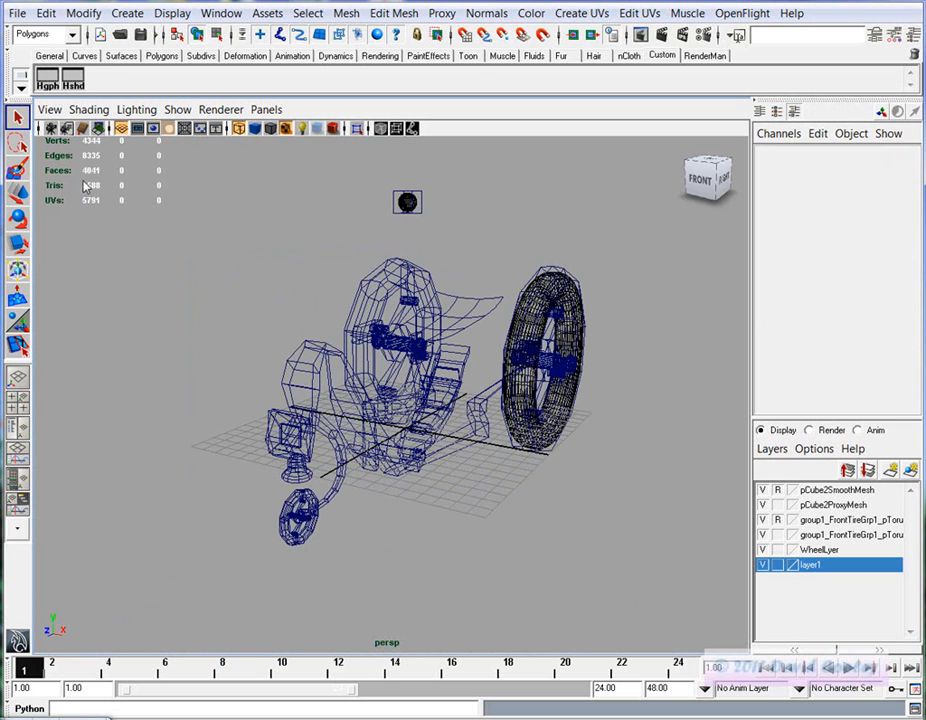
mouse_move(491, 430)
left_mouse_down("alt")
mouse_move(392, 416)
mouse_move(483, 434)
left_mouse_up("alt")
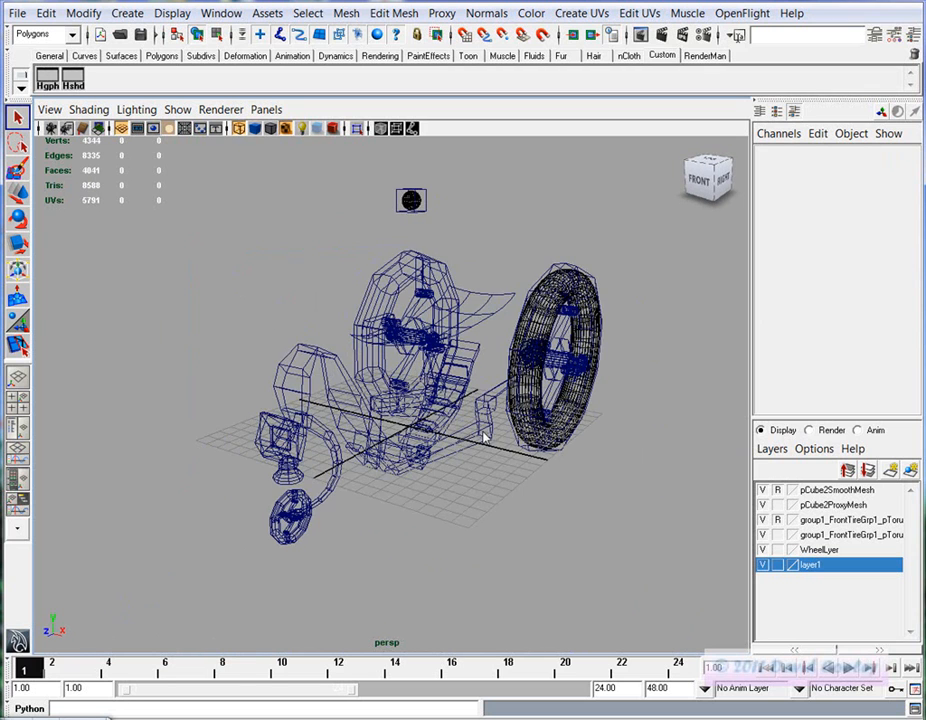
Extrude the positive X side face of the cube's proxy cage outward along its normal
middle_click_drag(310, 338, 271, 471, "alt")
right_click_drag(273, 468, 436, 399, "alt")
middle_click_drag(288, 225, 391, 352, "alt")
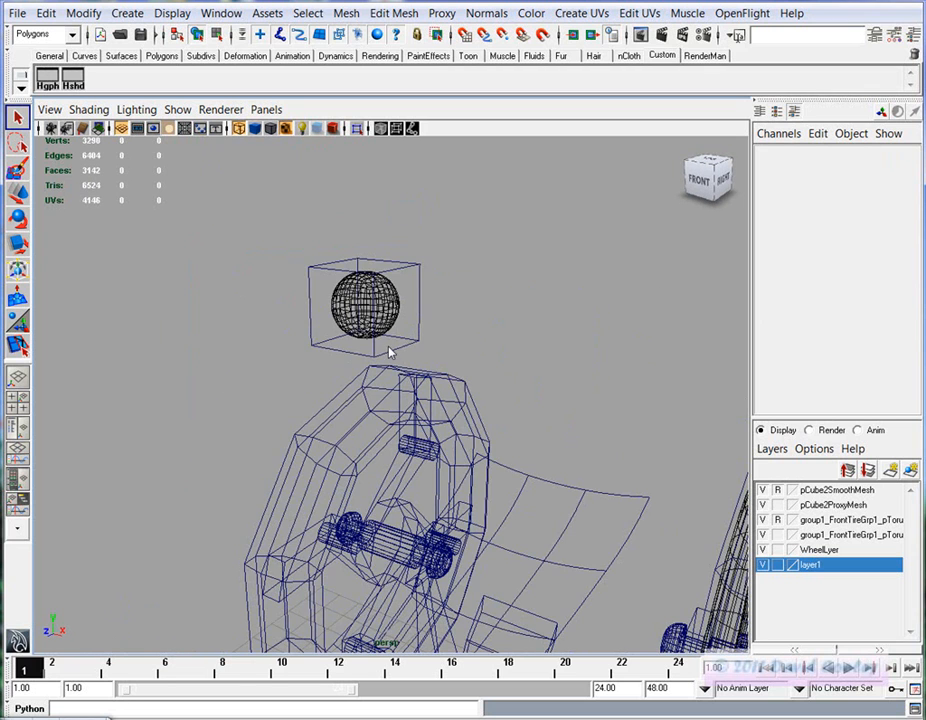
left_click(393, 272)
left_click_drag(377, 355, 362, 318, "alt")
middle_click_drag(338, 347, 343, 467, "alt")
right_click_drag(343, 467, 453, 483, "alt")
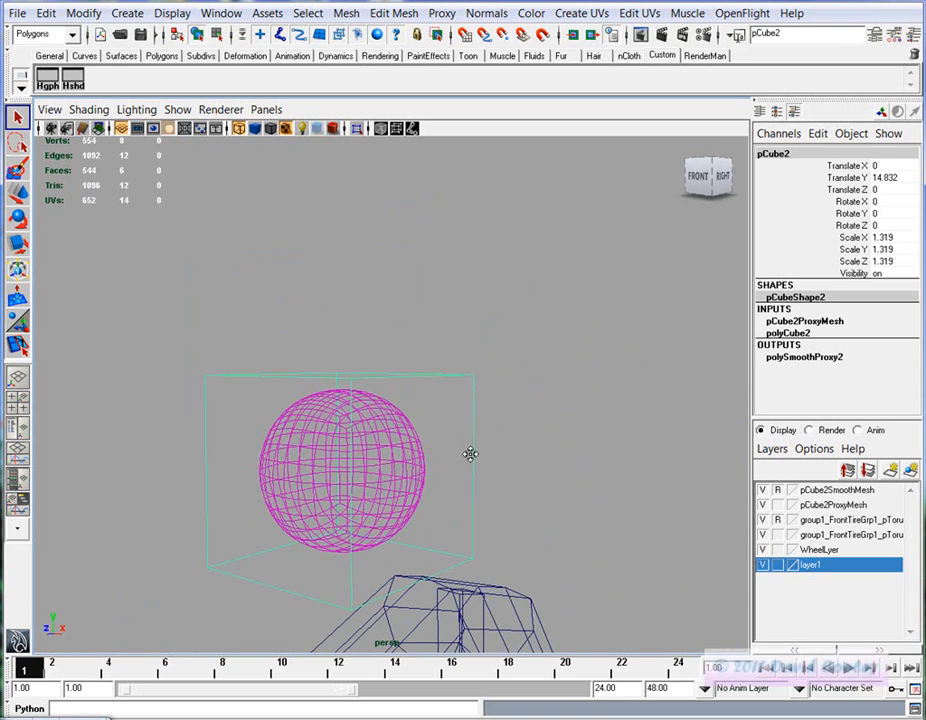
middle_click_drag(352, 406, 383, 342, "alt")
right_click_drag(434, 310, 446, 403)
left_click(455, 416)
left_click_drag(391, 482, 438, 332, "alt")
left_click(394, 13)
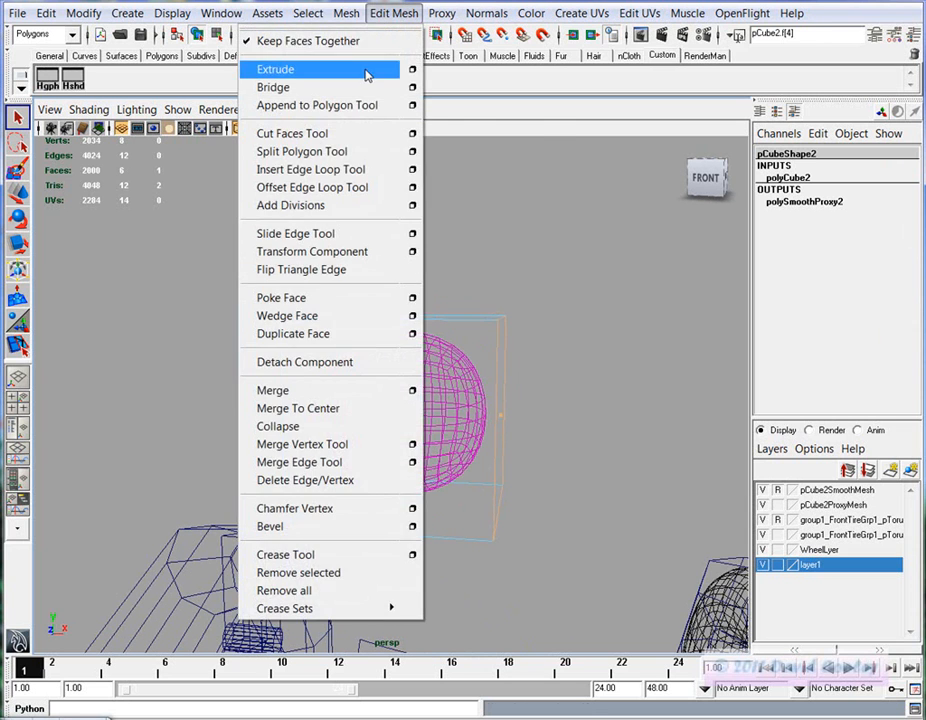
left_click(275, 70)
left_click_drag(554, 418, 676, 421)
middle_click_drag(558, 459, 319, 451, "alt")
Scale the extruded end face down uniformly so the cage tapers from the cube
left_click(463, 412)
left_click_drag(464, 414, 420, 444, "alt")
left_click_drag(370, 423, 347, 430)
left_click_drag(370, 500, 401, 476, "alt")
Extrude the small end face outward twice to form a long two-segment handle
key("g")
left_click_drag(440, 411, 635, 418)
right_click_drag(634, 543, 522, 447, "alt")
key("g")
left_click_drag(551, 406, 658, 407)
middle_click_drag(625, 500, 562, 500, "alt")
Extrude the handle's end face three more times into a wider end block with a thin band at its inner rim
key("g")
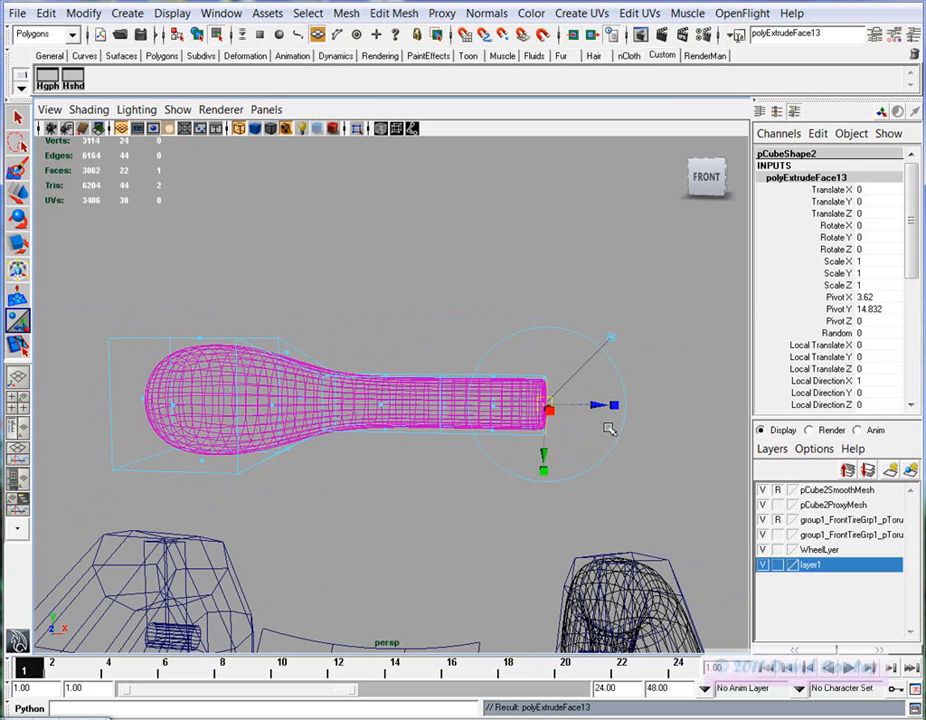
left_click_drag(616, 405, 706, 434, "alt")
key("g")
key("g")
left_click_drag(706, 434, 624, 459, "alt")
left_click(480, 470)
Display the mesh smooth shaded and frame the shoulder where the handle meets the end block
left_click_drag(400, 448, 378, 447, "alt")
right_click_drag(378, 447, 535, 381, "alt")
middle_click_drag(535, 381, 326, 432, "alt")
right_click_drag(326, 432, 420, 450, "alt")
key("5")
left_click_drag(423, 444, 440, 378, "alt")
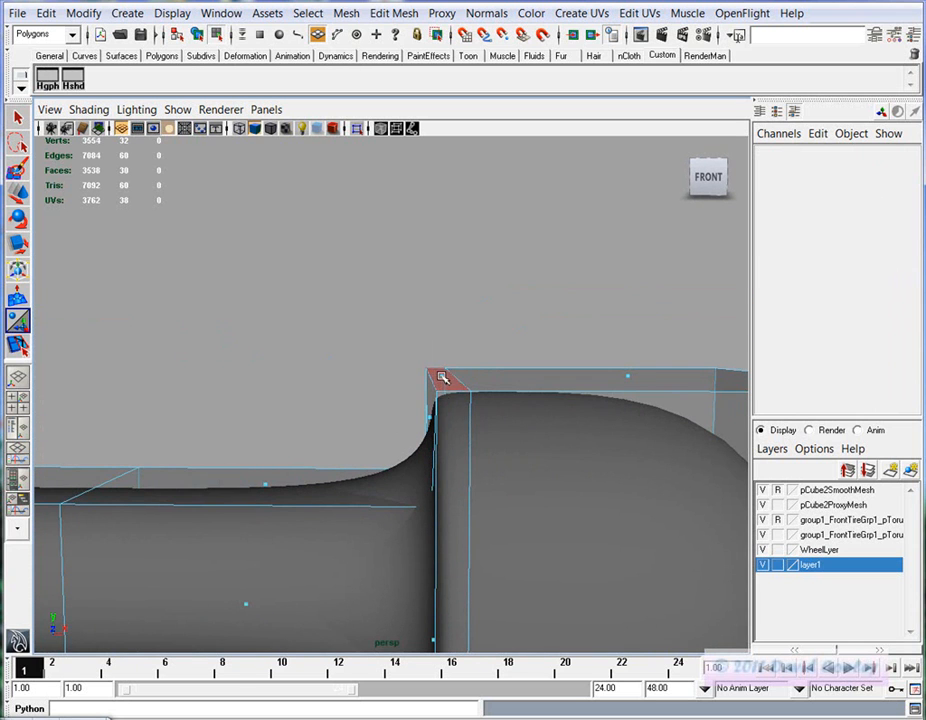
Select the edge loop just inside the end block's rim and move it along X closer to the rim
left_click(442, 377)
right_click_drag(469, 405, 469, 364)
double_click(469, 379)
left_click_drag(505, 487, 575, 492, "alt")
left_click(537, 410)
left_click_drag(480, 356, 467, 398, "alt")
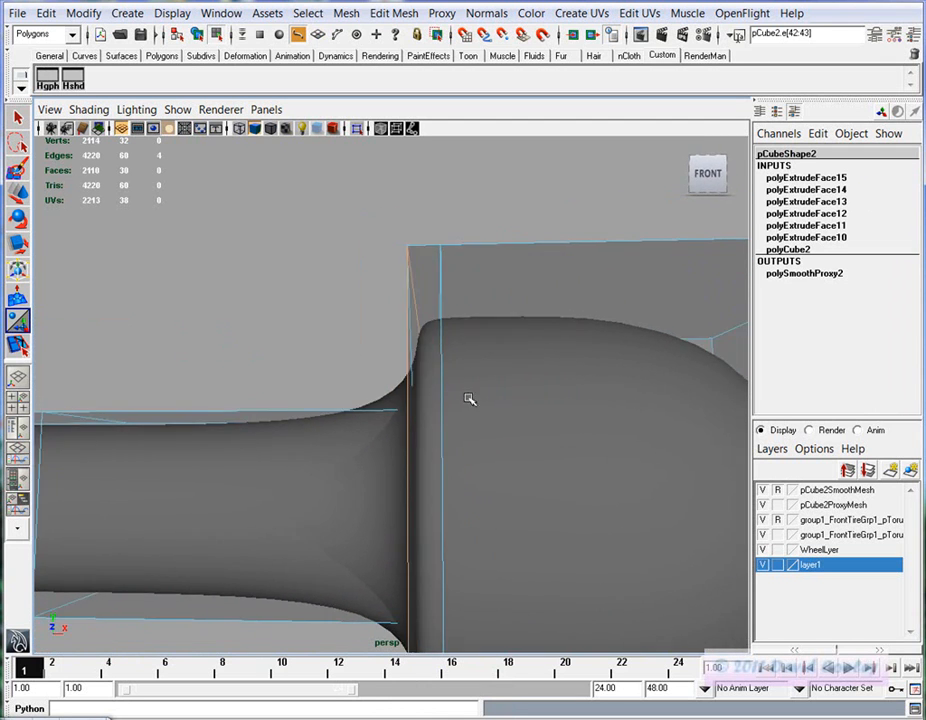
left_click(440, 362)
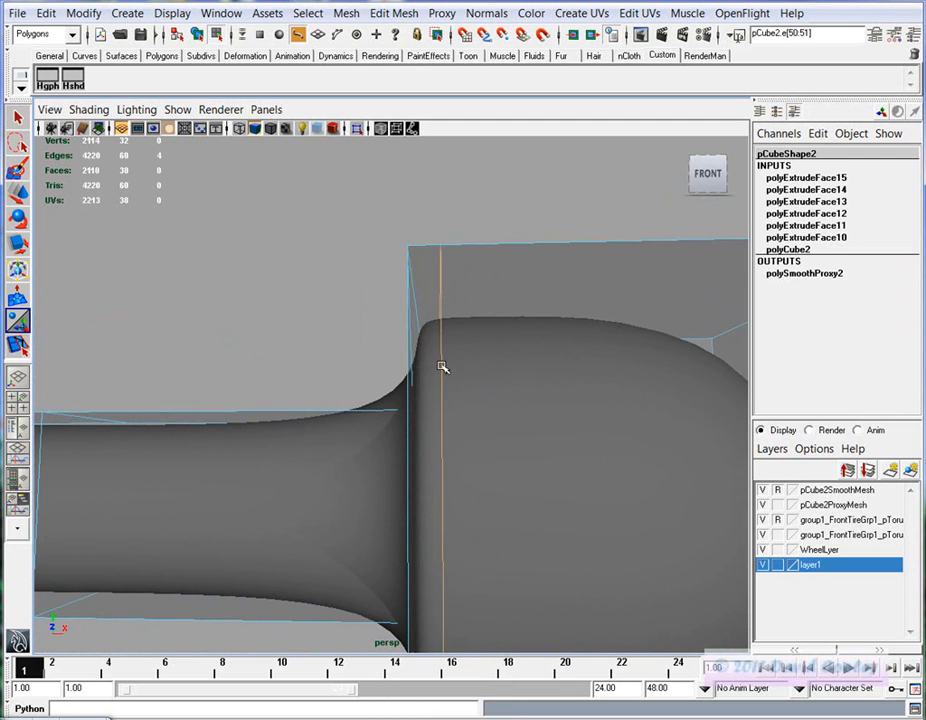
middle_click_drag(449, 512, 473, 490, "alt")
right_click_drag(473, 490, 411, 478, "alt")
key("w")
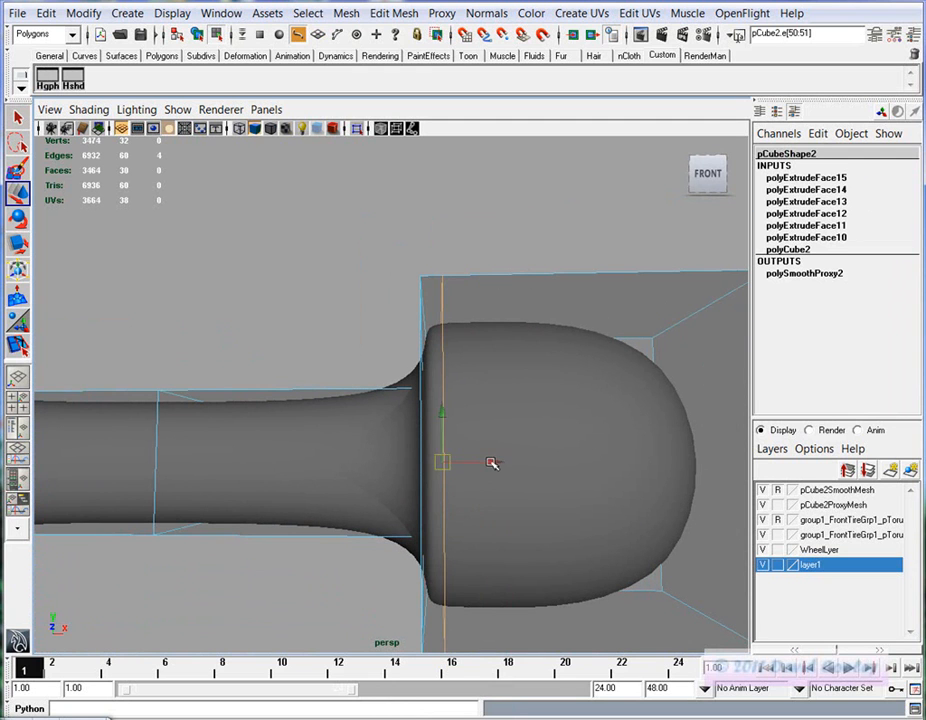
left_click_drag(434, 460, 355, 492, "alt")
right_click_drag(355, 492, 511, 503, "alt")
left_click_drag(562, 461, 494, 453, "alt")
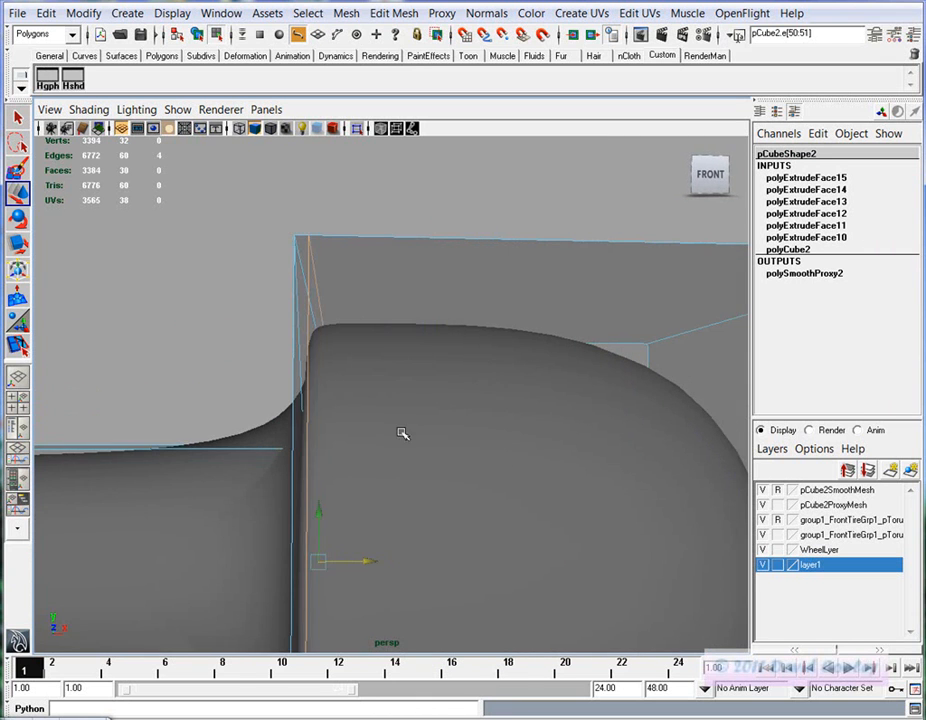
Examine the smoothed shoulder around the moved edge loop from several angles and clear the edge selection
left_click_drag(327, 329, 352, 356, "alt")
left_click_drag(401, 480, 391, 570, "alt")
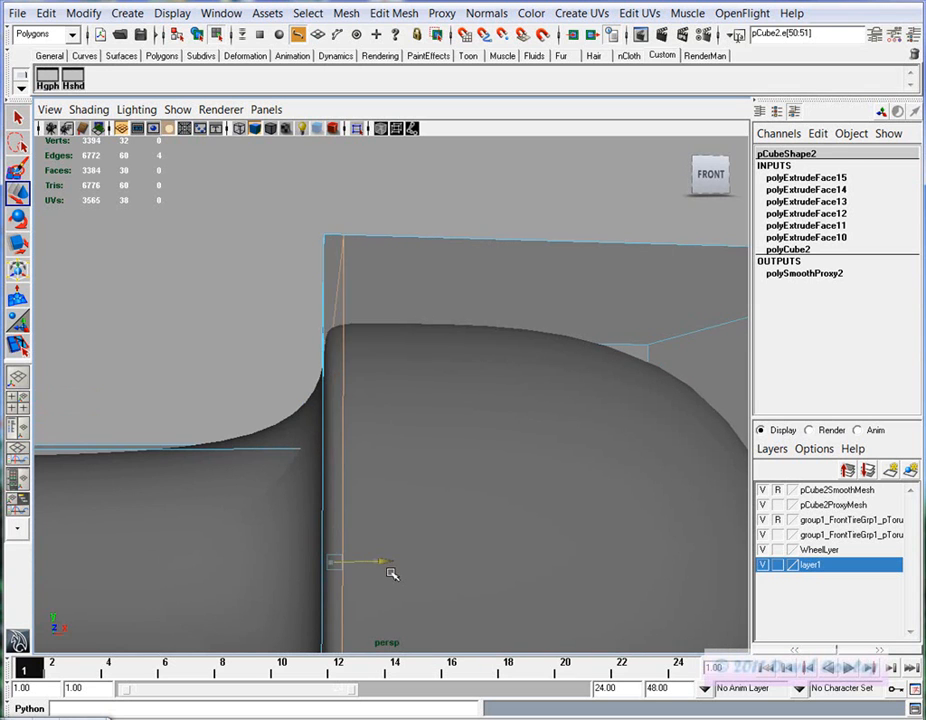
right_click_drag(560, 582, 467, 567, "alt")
middle_click_drag(323, 507, 329, 414, "alt")
left_click_drag(329, 414, 378, 505, "alt")
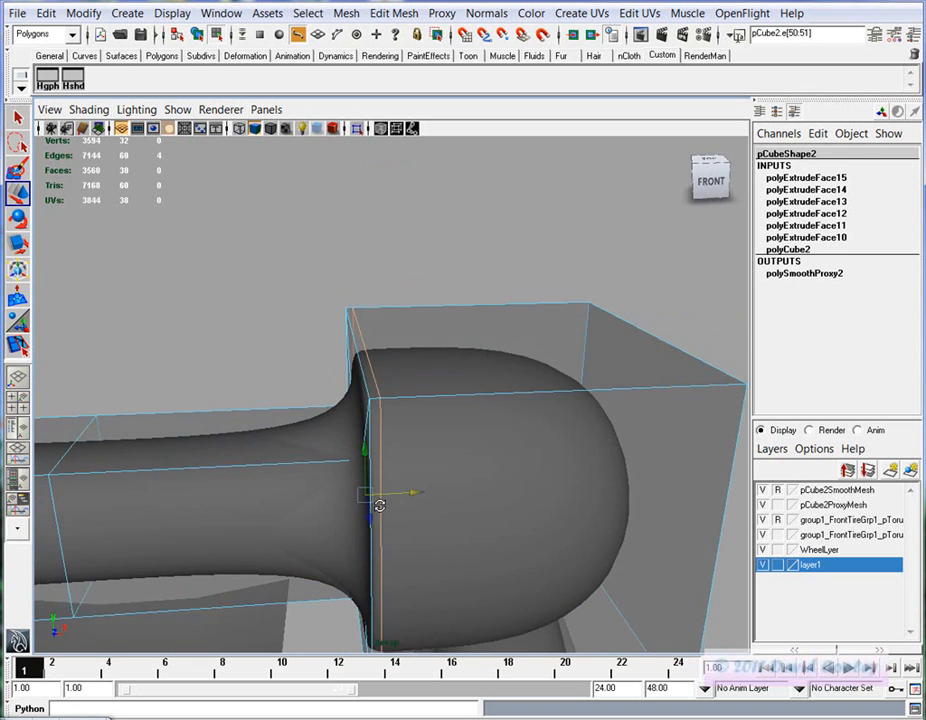
middle_click_drag(326, 521, 390, 493, "alt")
left_click_drag(390, 493, 352, 512, "alt")
left_click_drag(415, 440, 410, 440, "alt")
left_click(157, 295)
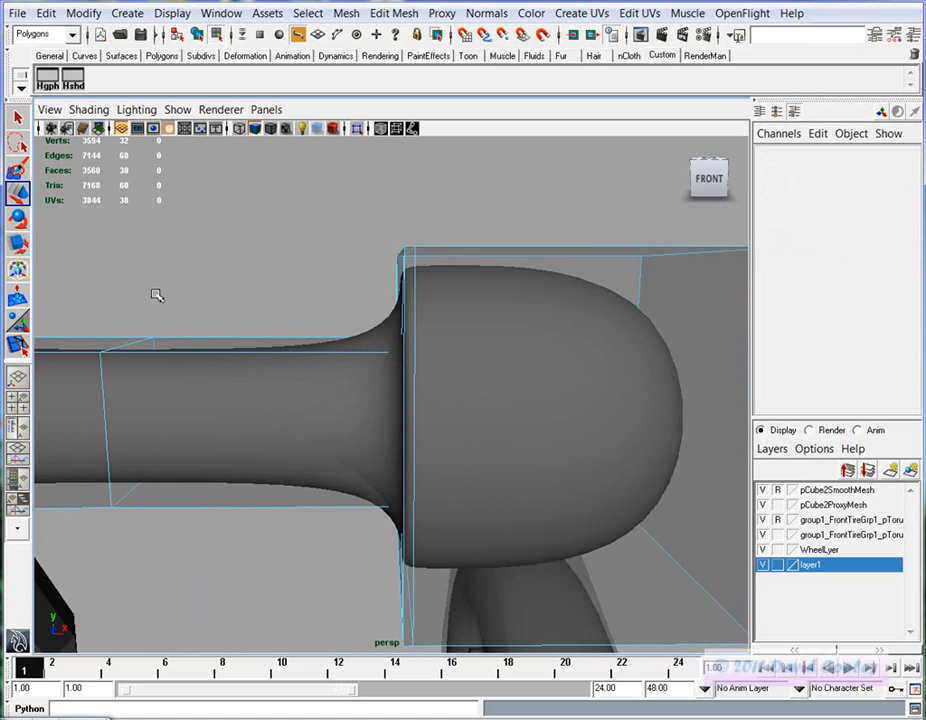
Insert an edge loop around the handle close to where it meets the end block
left_click(18, 345)
key("ctrl+z")
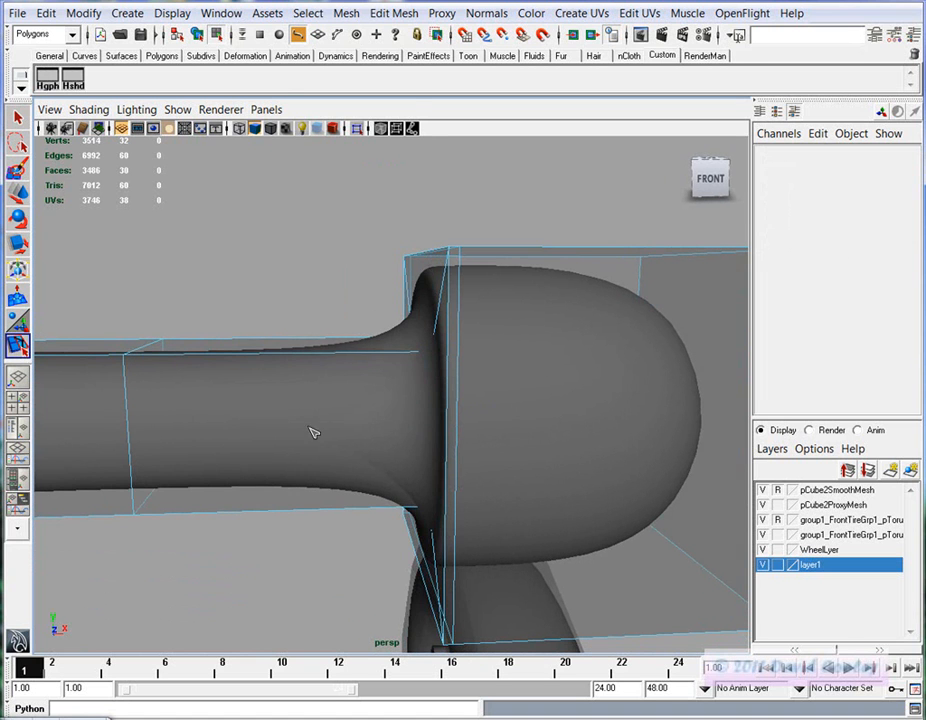
left_click(393, 13)
left_click(343, 170)
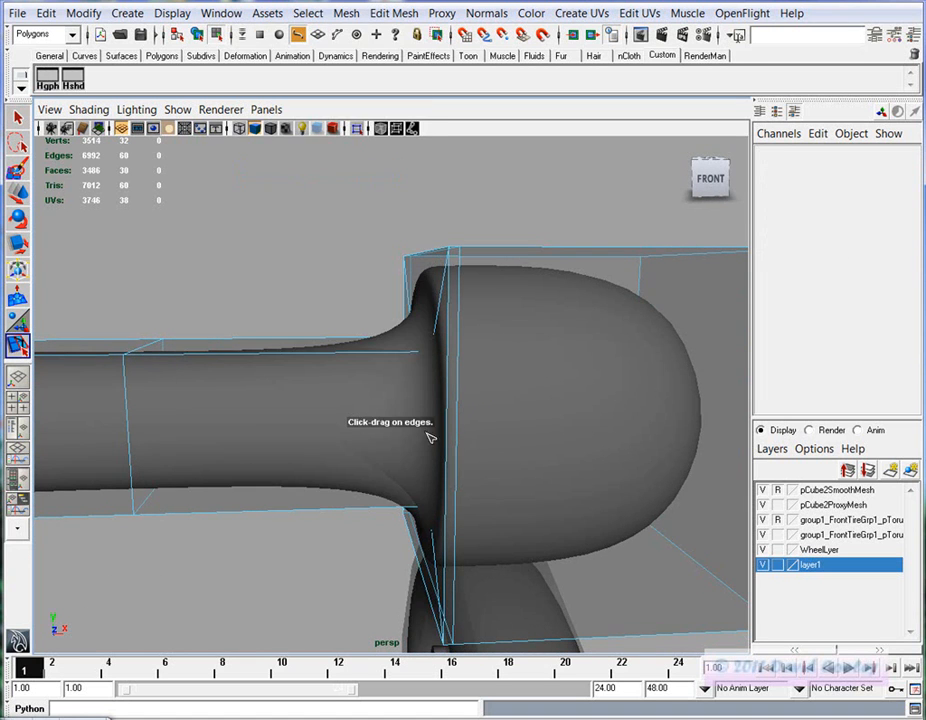
left_click_drag(475, 448, 438, 420, "alt")
left_click_drag(408, 348, 374, 386)
middle_click_drag(374, 386, 322, 384, "alt")
right_click_drag(322, 384, 434, 369, "alt")
left_click_drag(436, 371, 450, 404, "alt")
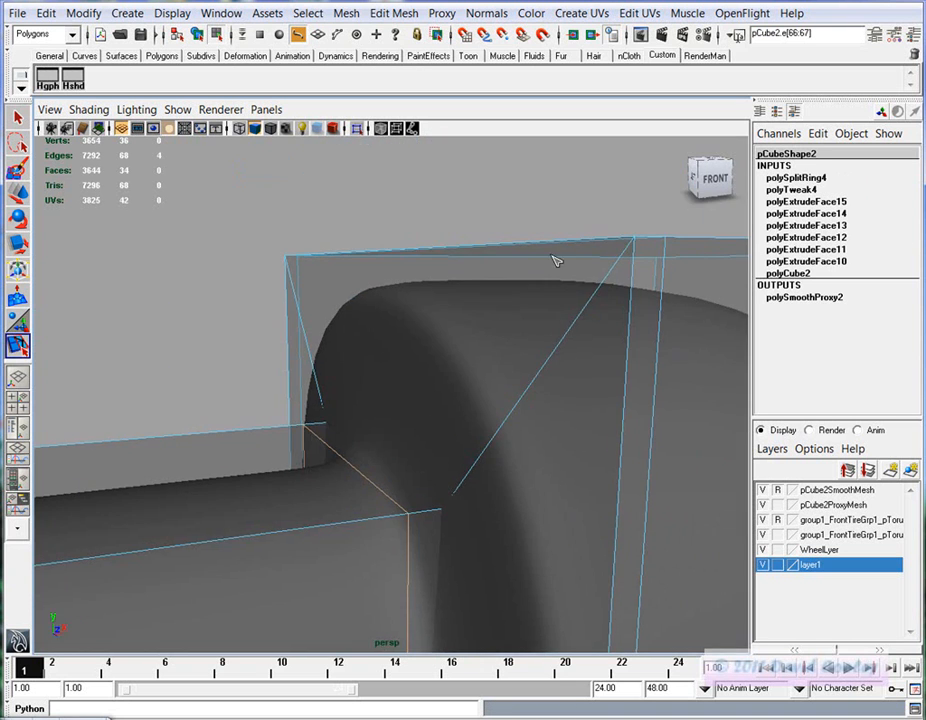
Examine the smoothed shape of the end block and the handle around the inserted edge loop
left_click_drag(580, 284, 398, 361, "alt")
right_click_drag(584, 473, 415, 447, "alt")
left_click_drag(511, 490, 490, 484, "alt")
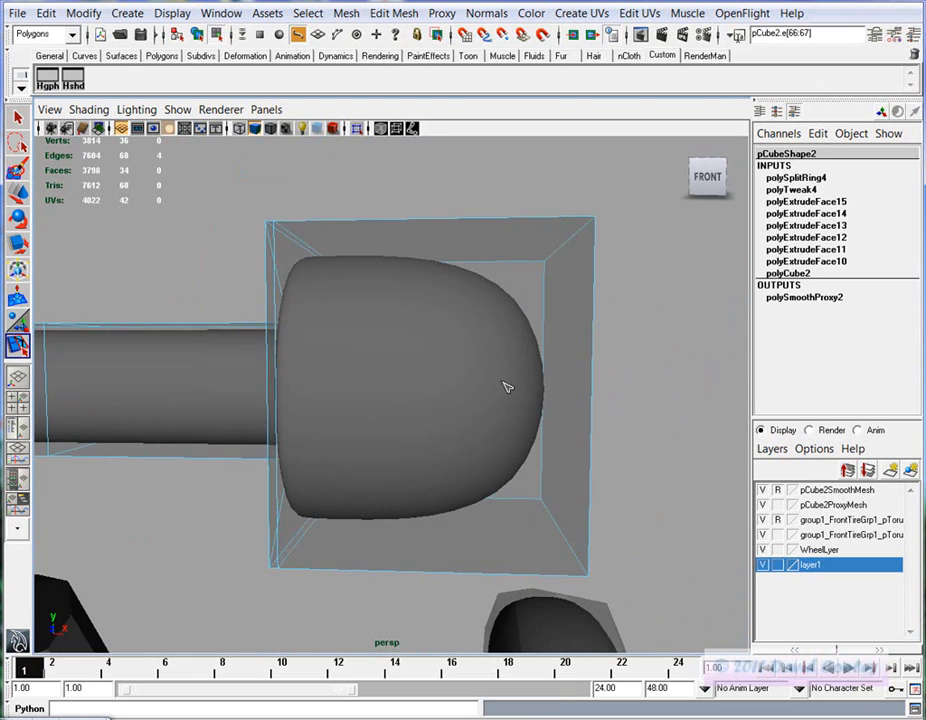
left_click_drag(513, 387, 383, 344, "alt")
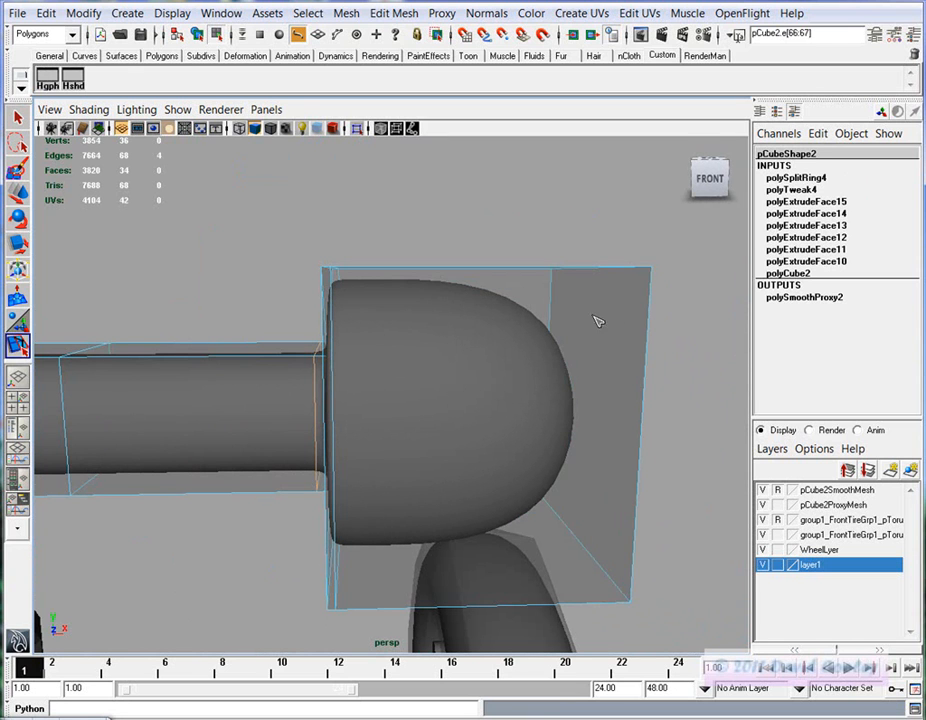
left_click_drag(608, 356, 367, 330, "alt")
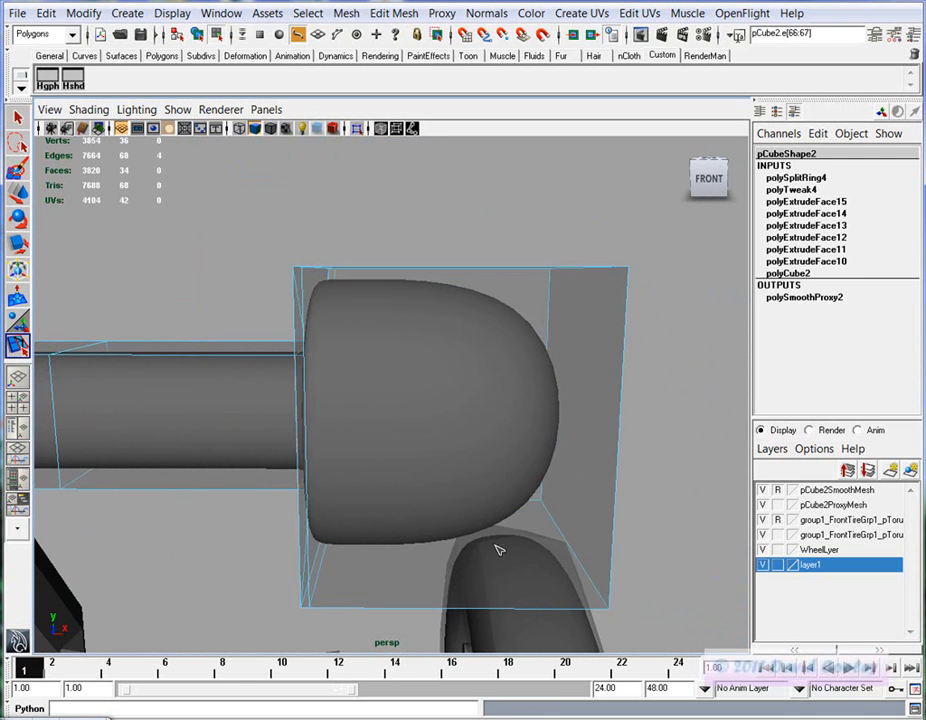
middle_click_drag(254, 520, 409, 513, "alt")
right_click_drag(409, 513, 238, 471, "alt")
middle_click_drag(238, 471, 469, 463, "alt")
Move the handle's vertex ring beside the other end block along X until it sits against the block
key("w")
left_click_drag(345, 423, 318, 345, "alt")
right_click_drag(518, 406, 462, 408)
left_click_drag(523, 417, 466, 316, "alt")
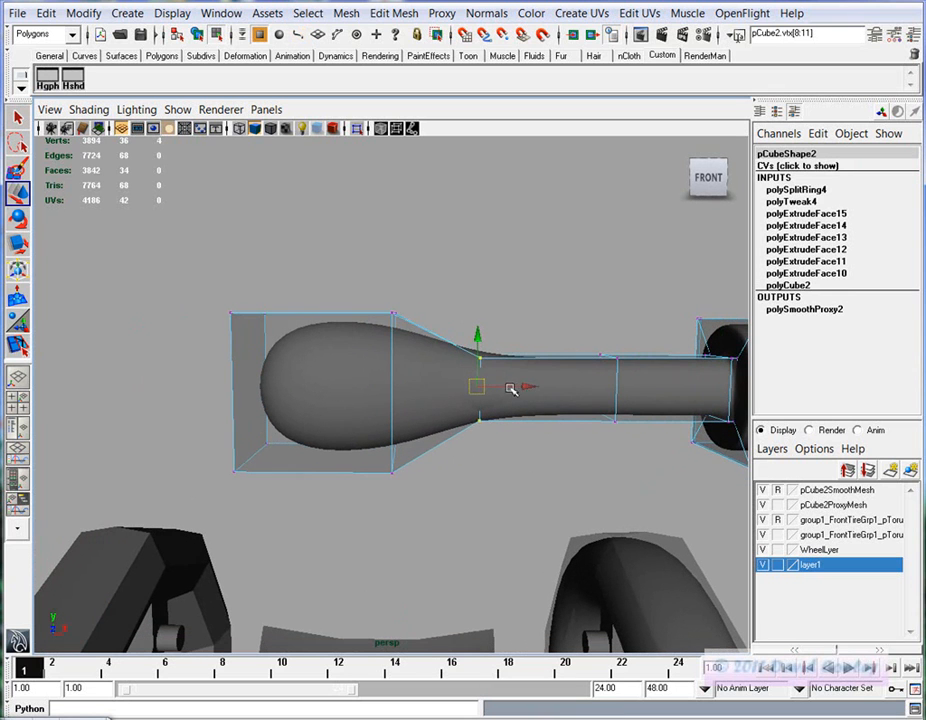
left_click_drag(513, 390, 453, 386)
left_click_drag(364, 323, 338, 340, "alt")
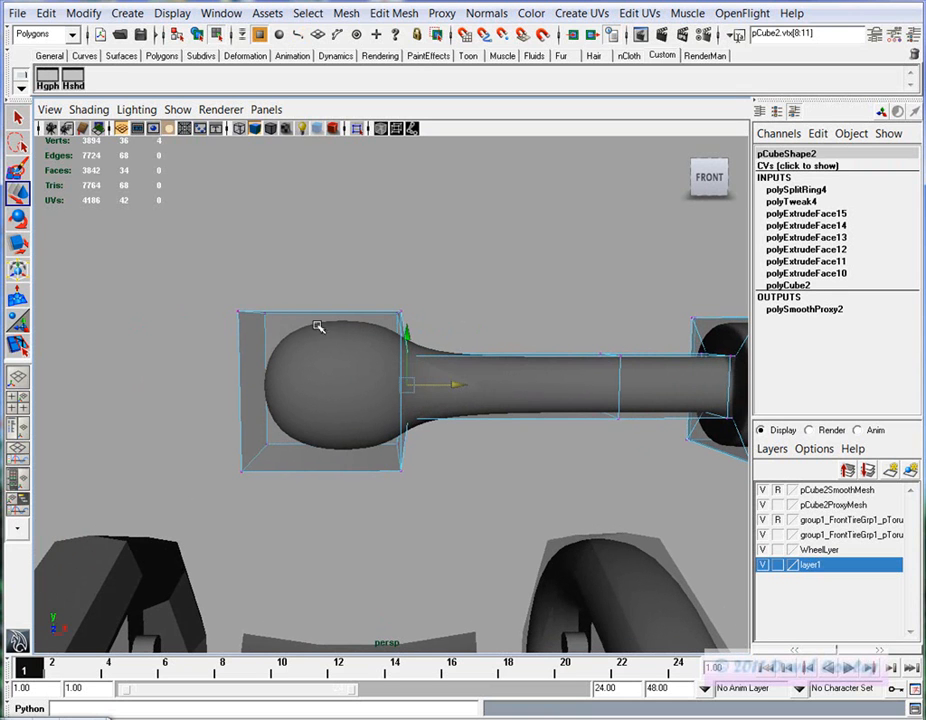
Insert three edge loops: on that end block near its inner rim, on the handle beside it and around the handle's middle
left_click_drag(264, 316, 264, 316)
left_click_drag(513, 314, 628, 447)
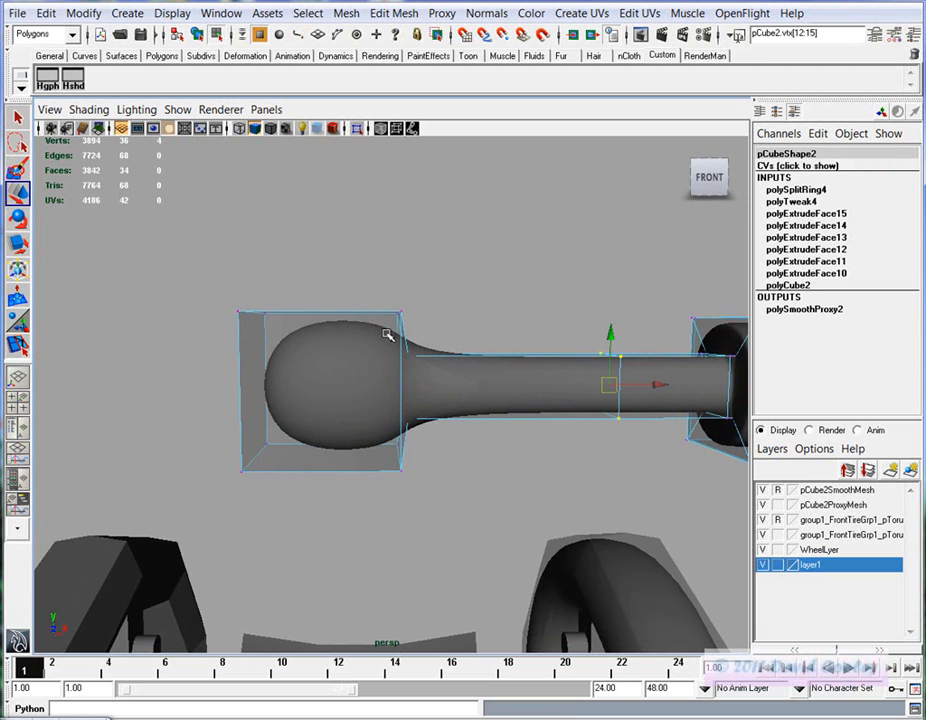
left_click(17, 345)
scroll(314, 421, "up", 3)
left_click_drag(486, 328, 455, 339)
left_click_drag(383, 245, 396, 247)
left_click_drag(415, 350, 457, 356, "alt")
left_click(451, 346)
left_click_drag(549, 532, 482, 523, "alt")
key("w")
left_click_drag(415, 471, 474, 423, "alt")
Select all vertices of that end block with its handle joint, then rotate and raise them to bend the handle upward
right_click(467, 418)
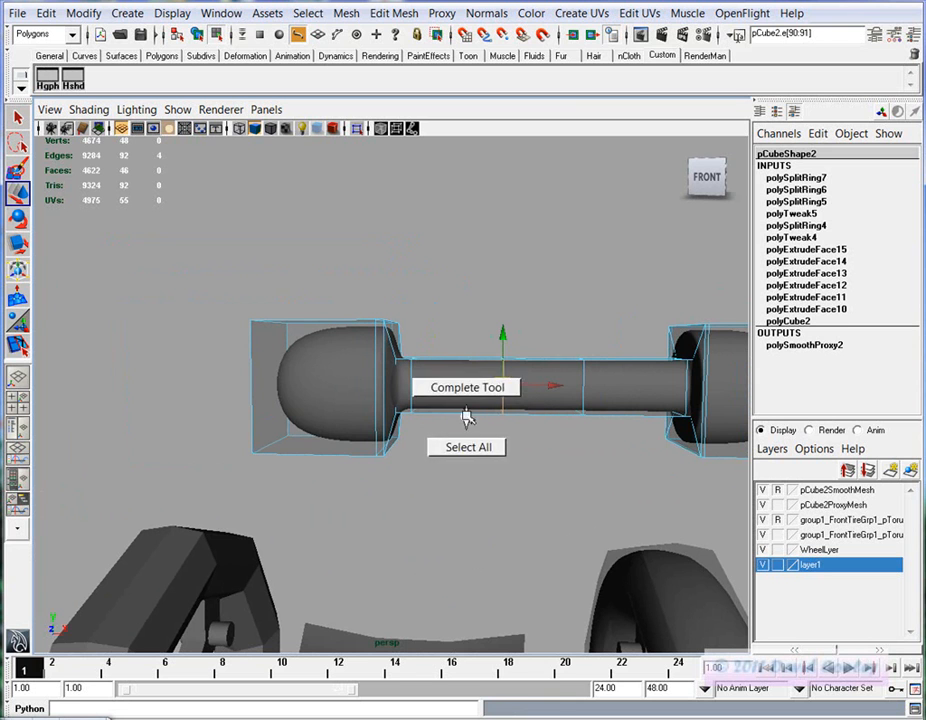
right_click_drag(466, 404, 440, 401)
left_click_drag(449, 451, 186, 296)
key("e")
left_click_drag(419, 395, 398, 461)
key("w")
middle_click_drag(398, 461, 487, 322)
key("e")
left_click_drag(469, 302, 437, 305)
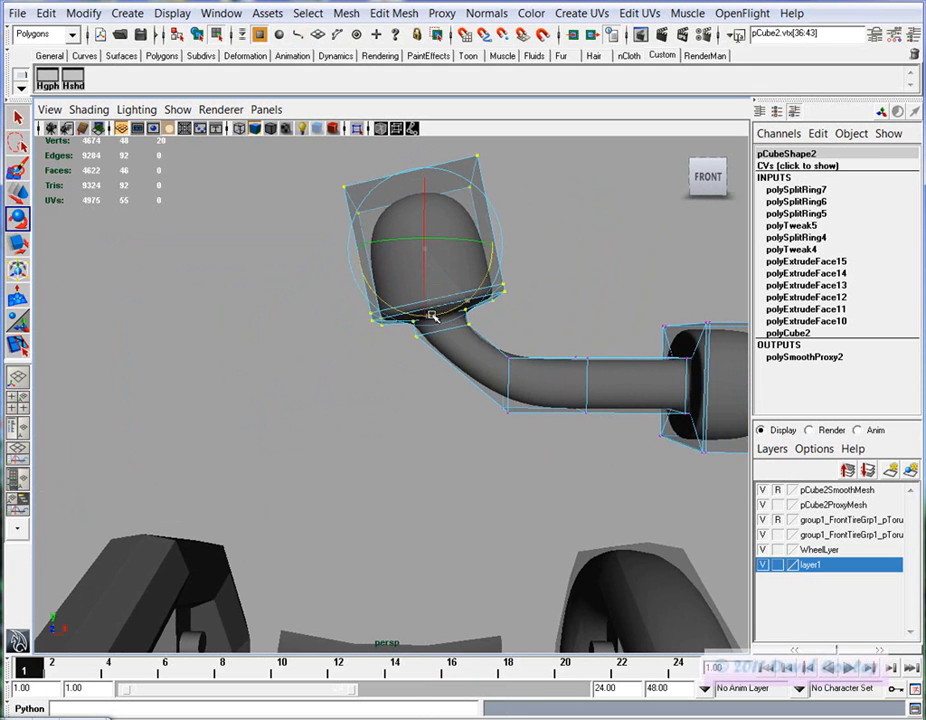
Move the rotated end block's selected vertices sideways to reposition the bent end
key("w")
middle_click_drag(432, 252, 668, 235)
middle_click_drag(581, 312, 440, 318, "alt")
right_click_drag(440, 318, 502, 354, "alt")
left_click_drag(502, 354, 605, 385, "alt")
middle_click_drag(605, 385, 512, 416, "alt")
mouse_move(395, 428)
left_mouse_down("alt")
mouse_move(453, 443)
mouse_move(456, 431)
mouse_move(402, 425)
left_mouse_up("alt")
middle_click_drag(436, 417, 555, 381, "alt")
right_click_drag(555, 381, 482, 398, "alt")
middle_click_drag(591, 194, 352, 186)
Raise the vertex ring in the handle's middle to form a zigzag, then return to object mode with nothing selected
left_click_drag(506, 331, 541, 465)
middle_click_drag(541, 502, 543, 341)
middle_click_drag(622, 424, 525, 428, "alt")
left_click_drag(525, 428, 437, 483, "alt")
left_click(437, 483)
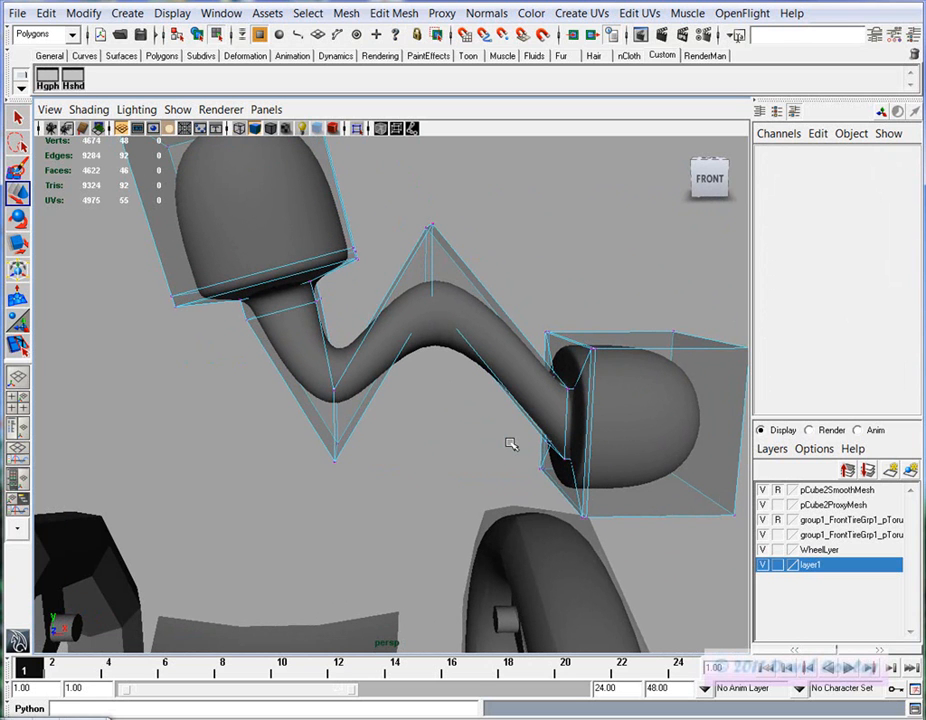
key("F8")
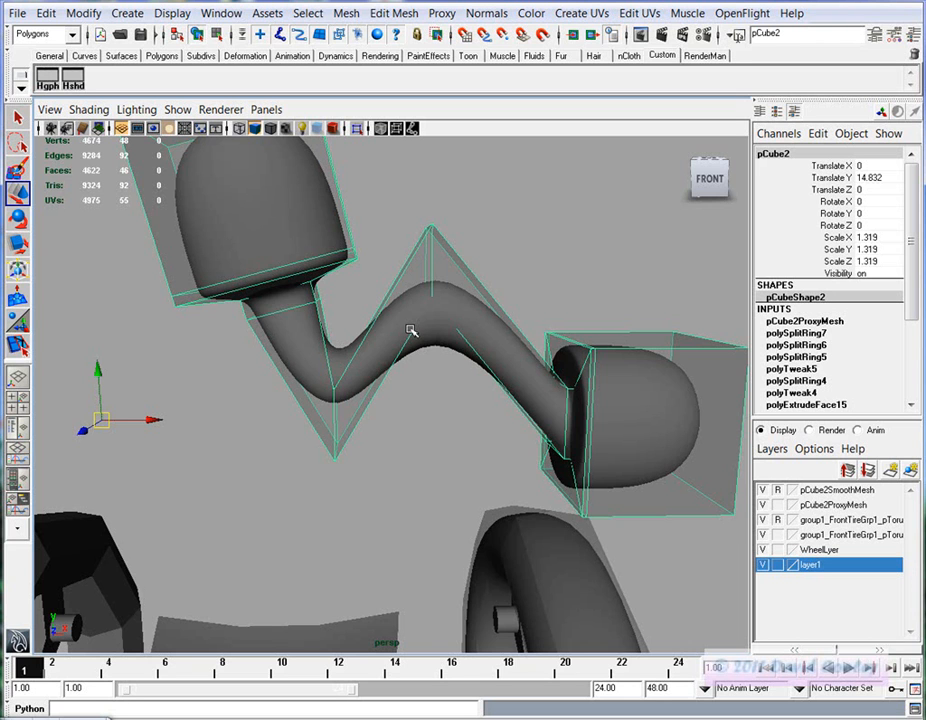
left_click(403, 493)
scroll(402, 494, "down", 2)
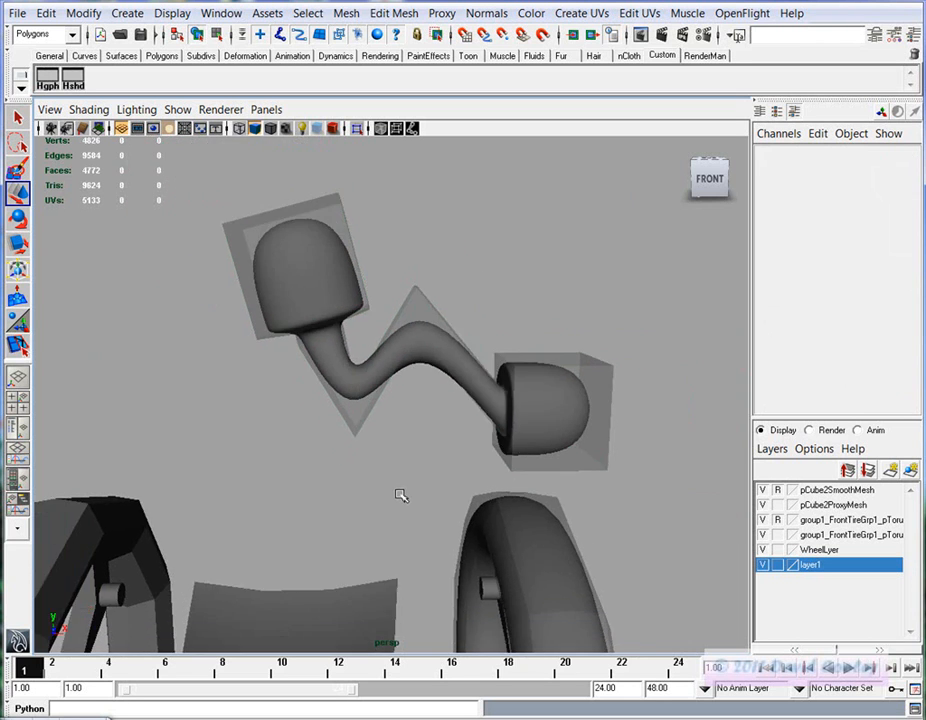
Create a Subdiv Proxy for the front tire that is still faceted
left_click(146, 558)
middle_click_drag(200, 605, 490, 428, "alt")
left_click_drag(490, 428, 409, 205, "alt")
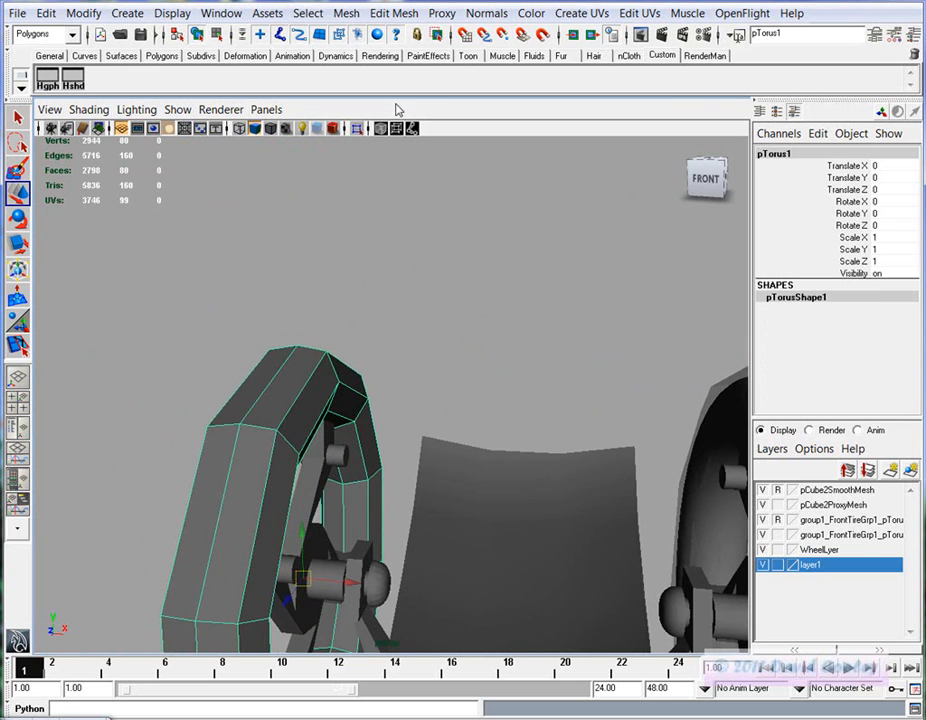
left_click(390, 13)
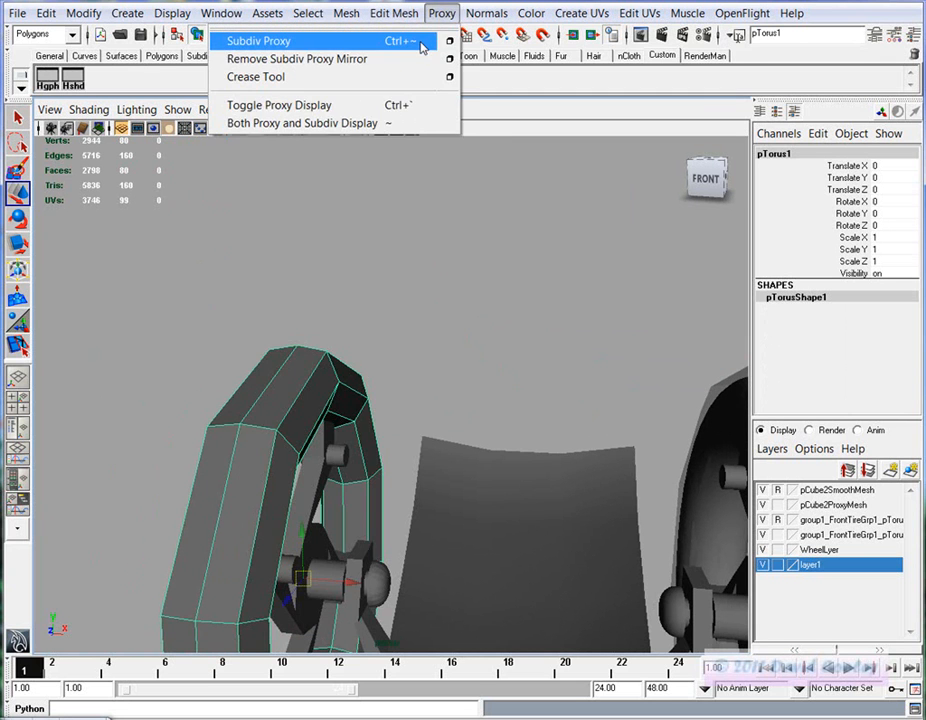
left_click(424, 41)
Toggle the visibility of the new tire's smooth and proxy layers and hide the pCube2ProxyMesh layer
left_click(808, 491)
left_click(809, 505)
left_click(811, 520)
left_click(812, 535)
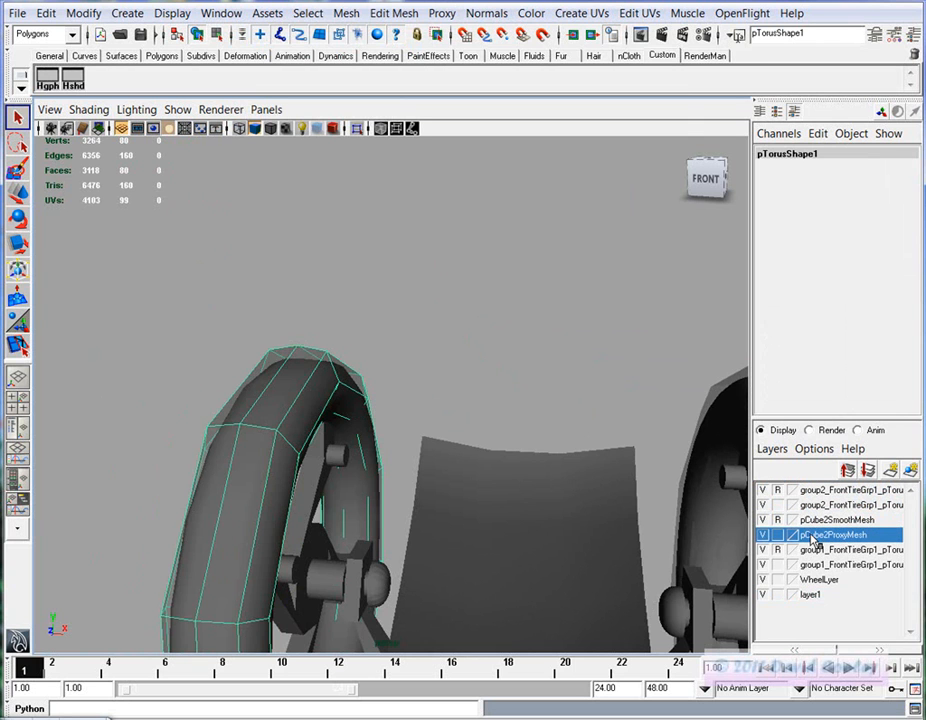
left_click(764, 490)
left_click(764, 490)
left_click_drag(637, 521, 521, 424, "alt")
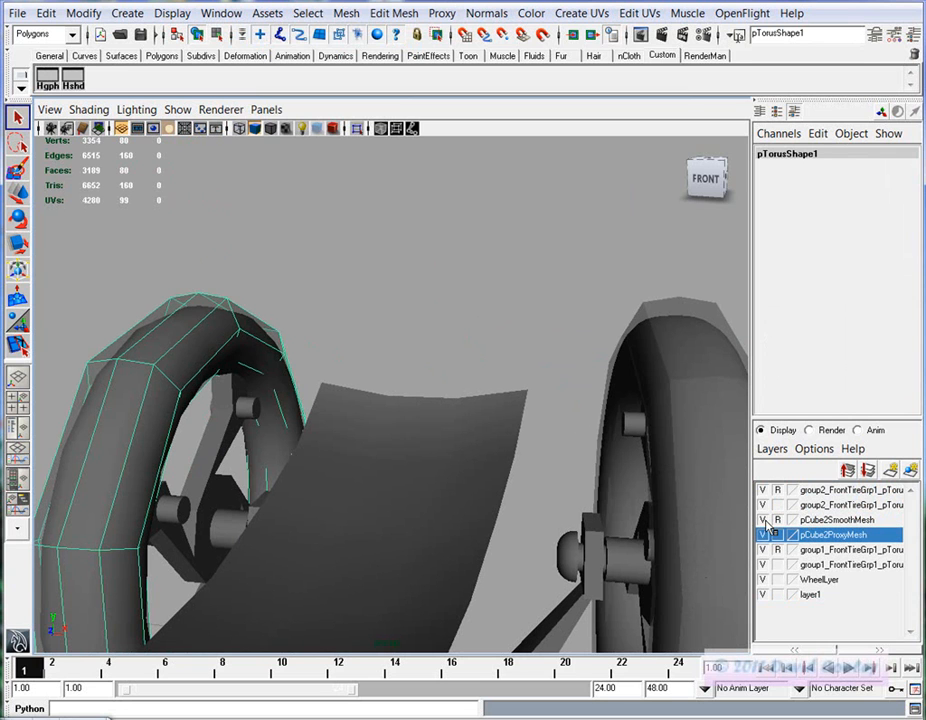
left_click(764, 535)
left_click(763, 507)
left_click(763, 507)
scroll(590, 516, "down", 5)
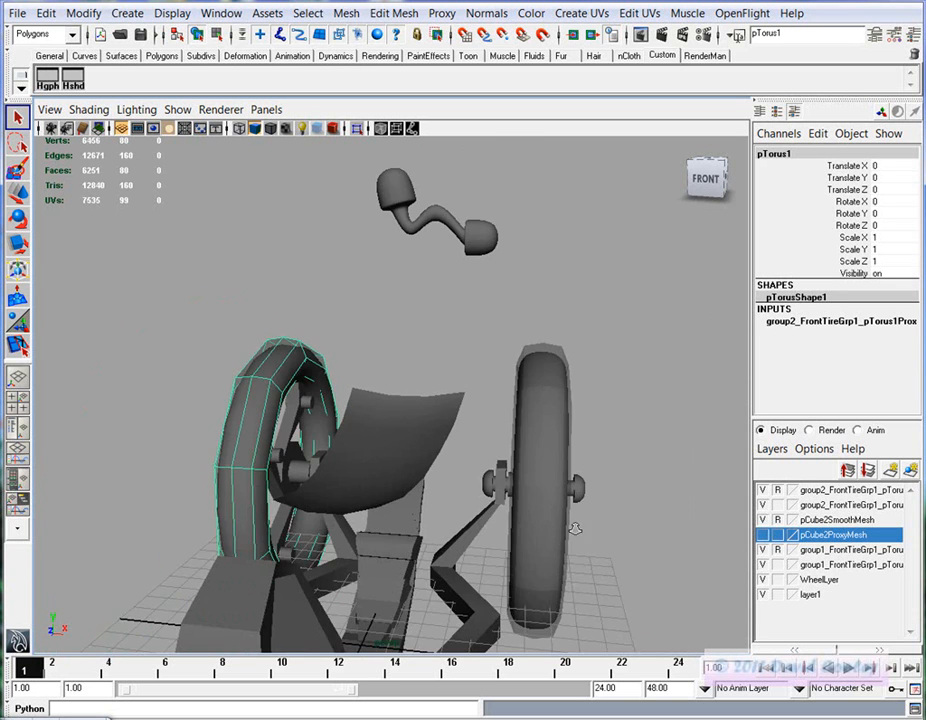
left_click_drag(536, 511, 482, 362, "alt")
left_click(482, 362)
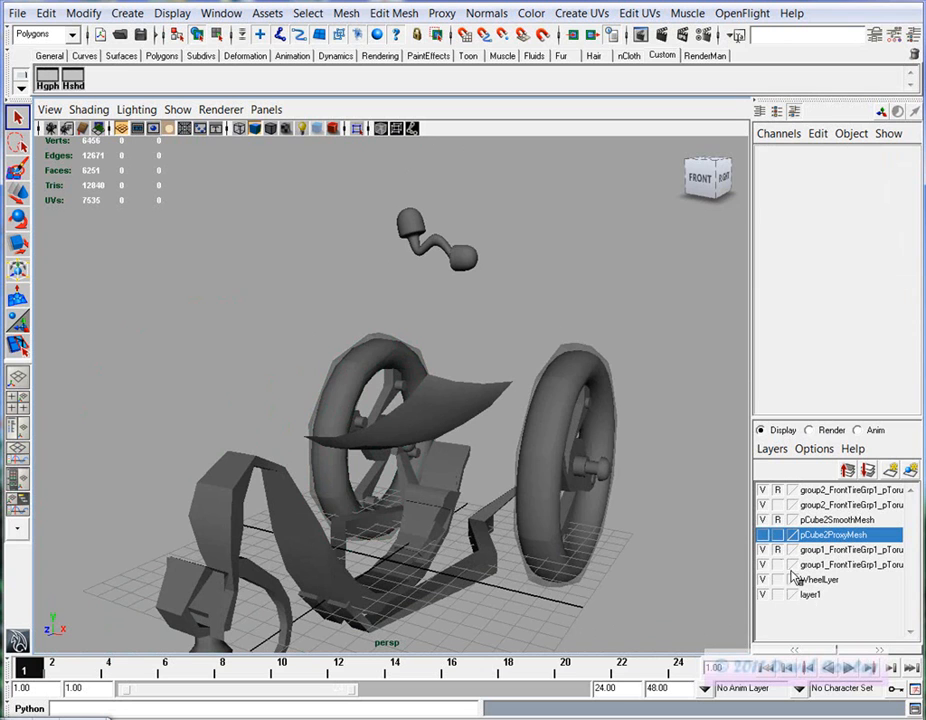
Set the group1 tire and pCube2 smooth mesh layers to normal display and delete the smoothed test object
left_click(780, 551)
left_click(765, 551)
left_click(765, 521)
left_click(766, 521)
left_click(779, 522)
left_click(380, 201)
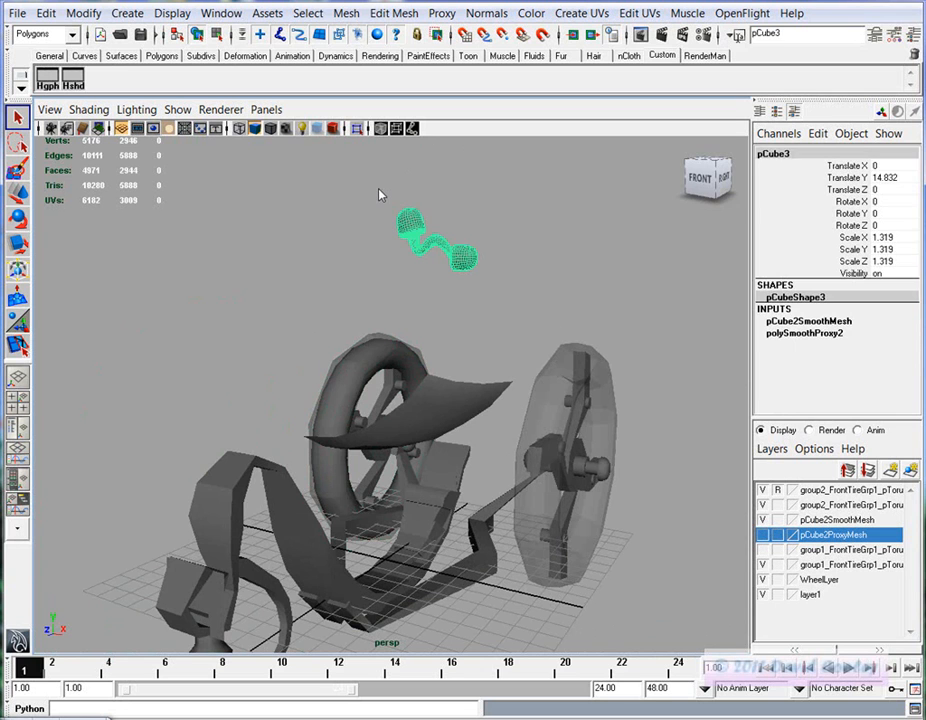
key("Delete")
left_click(763, 534)
left_click(765, 549)
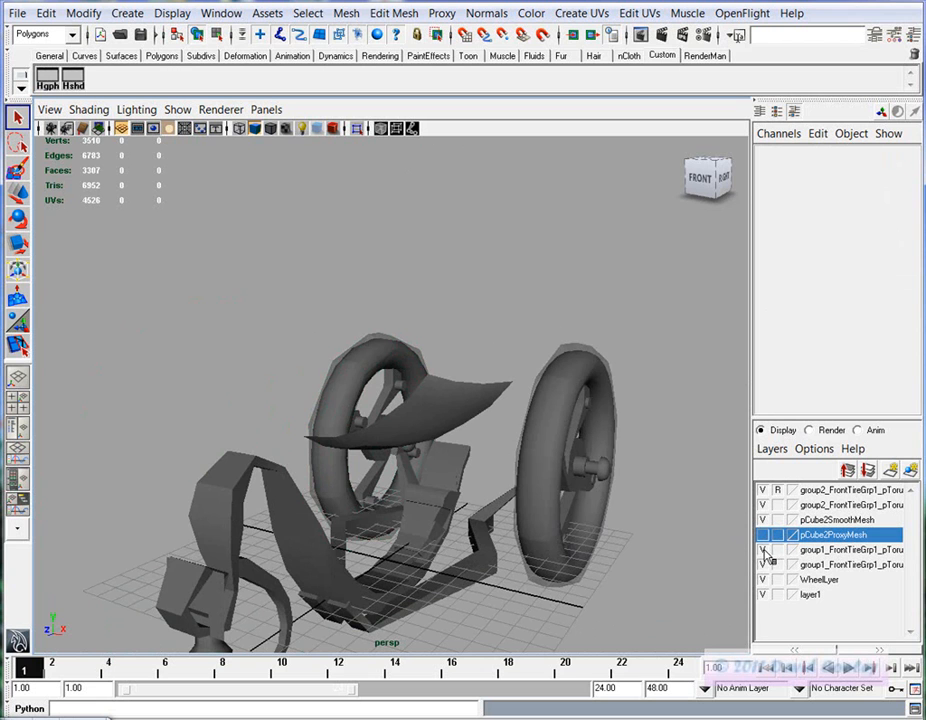
Turn off Smooth Mesh In Layer and Subdiv Proxy In Layer in the Subdiv Proxy options without applying the command
left_click(399, 12)
mouse_move(433, 13)
left_click(450, 43)
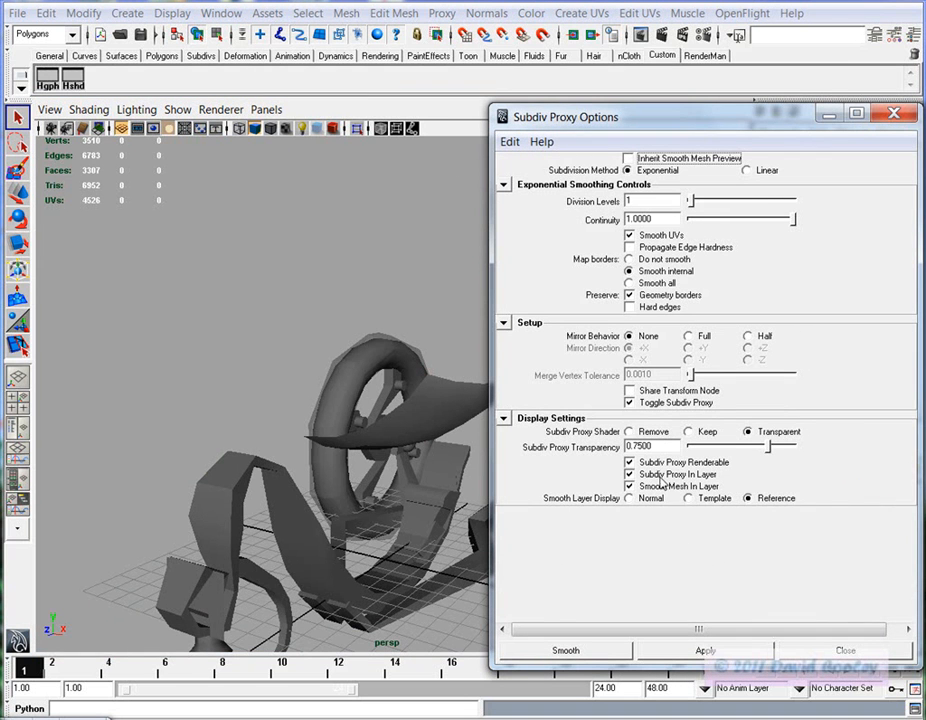
left_click(630, 487)
left_click(630, 475)
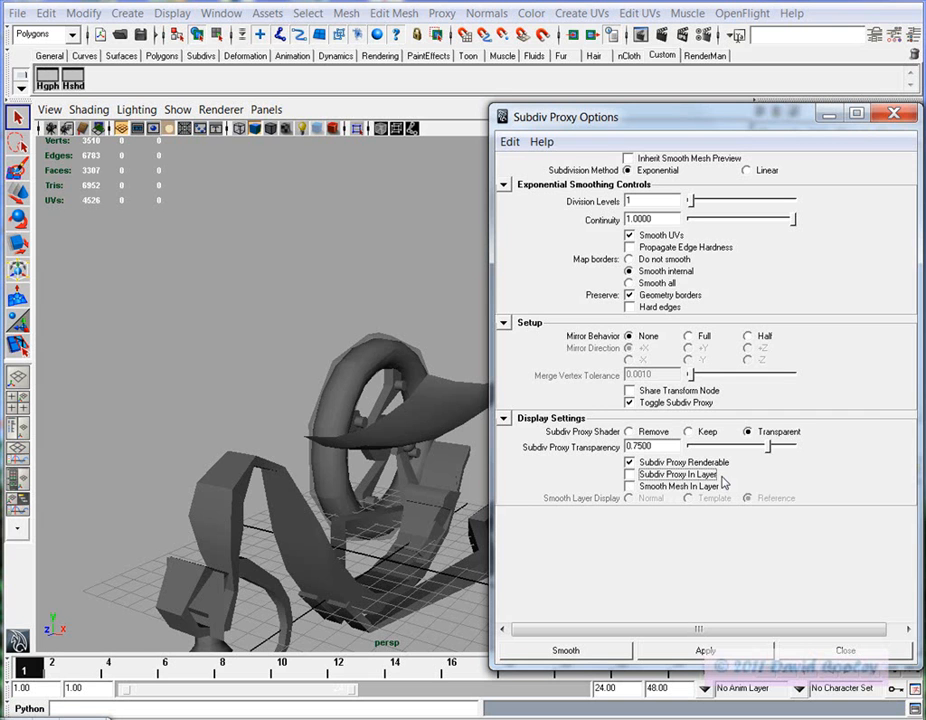
left_click(812, 652)
Delete the smooth and proxy mesh display layers of the group2 front tire
right_click(816, 491)
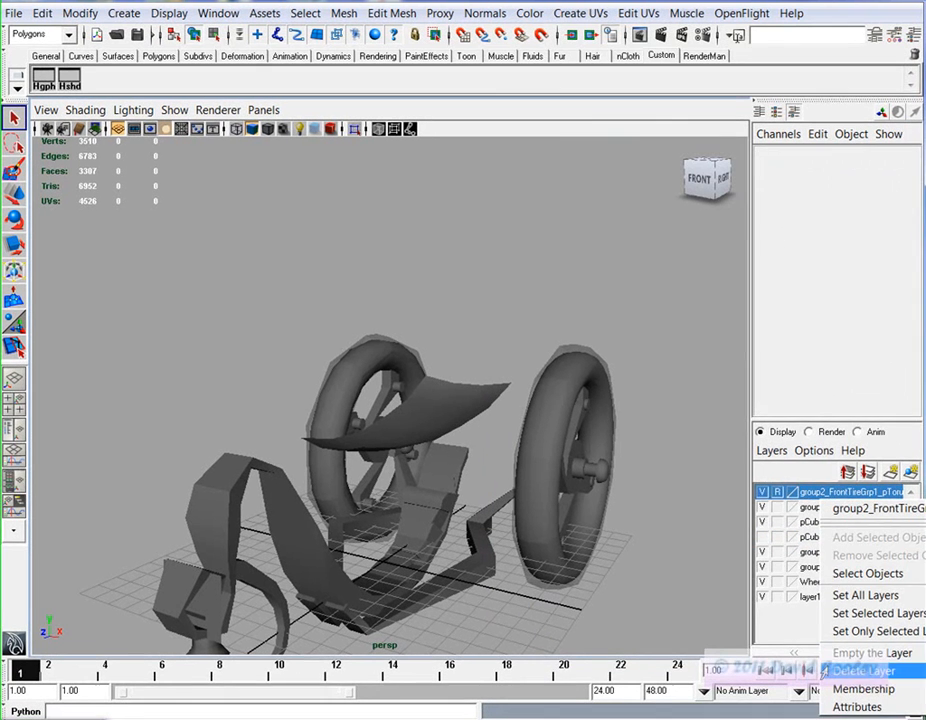
left_click(863, 668)
key("ctrl+z")
right_click(822, 493)
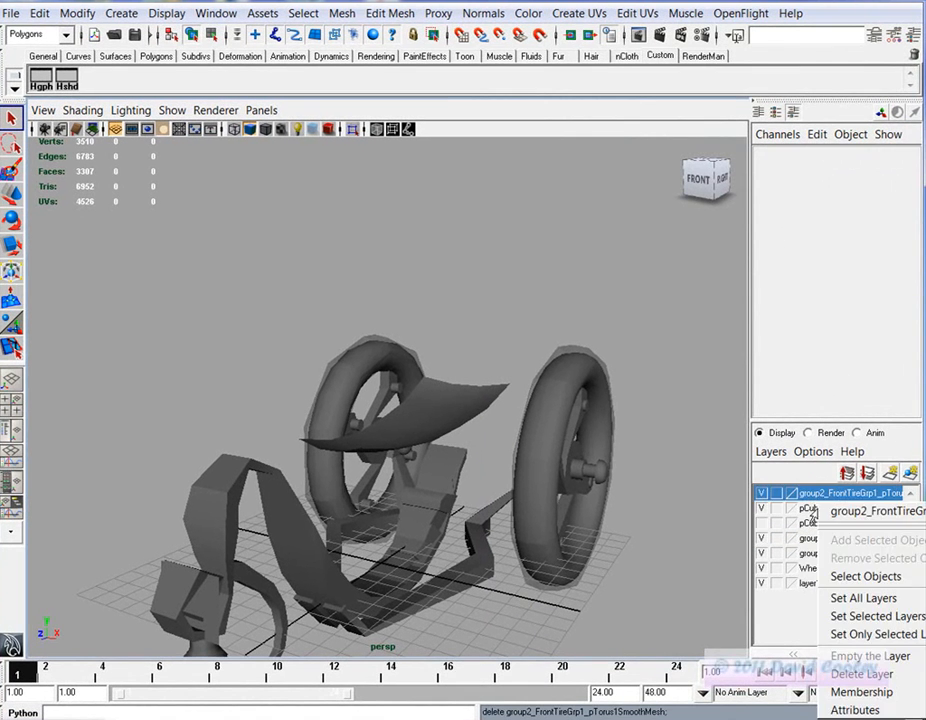
left_click(829, 674)
Delete the pCube2SmoothMesh and pCube2ProxyMesh display layers
left_click(825, 495)
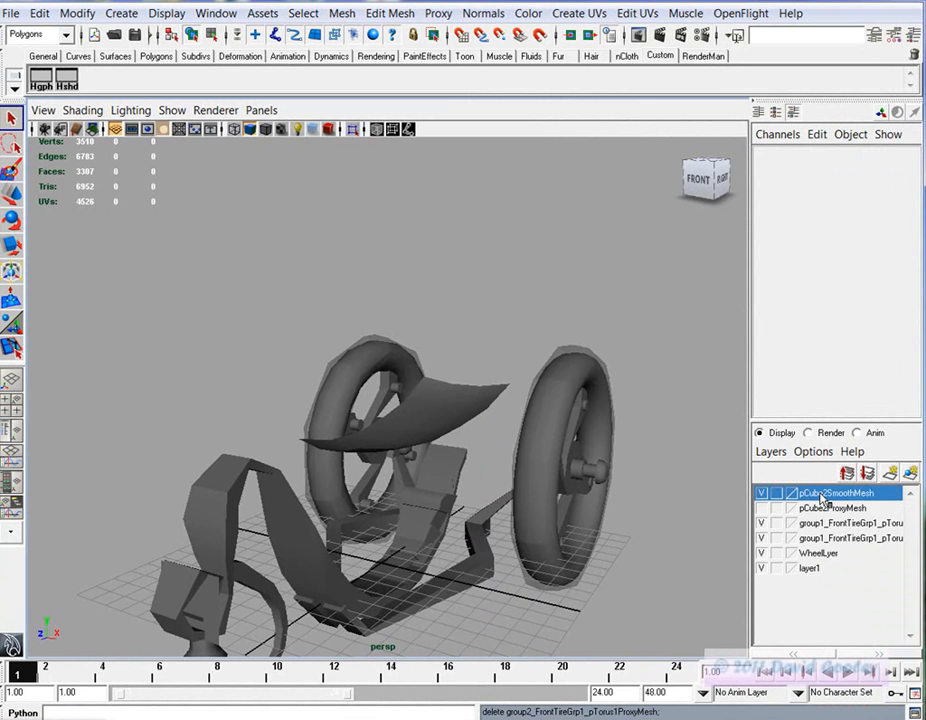
right_click(825, 495)
left_click(836, 672)
left_click(822, 493)
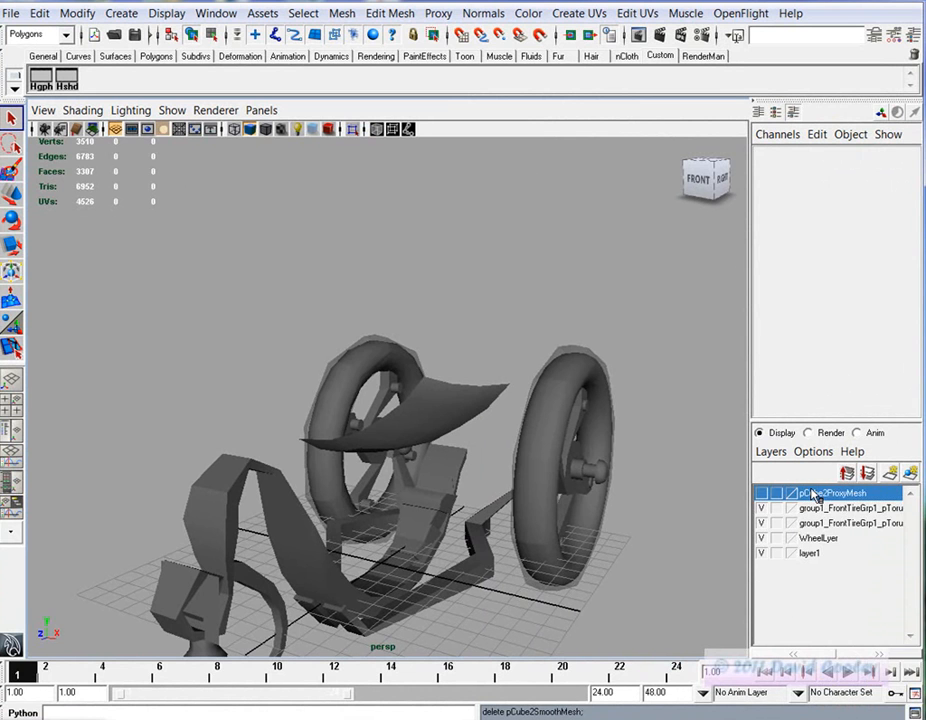
right_click(822, 493)
left_click(829, 667)
Delete the smooth and proxy mesh display layers of the group1 front tire
left_click(826, 493)
right_click(826, 493)
left_click(858, 668)
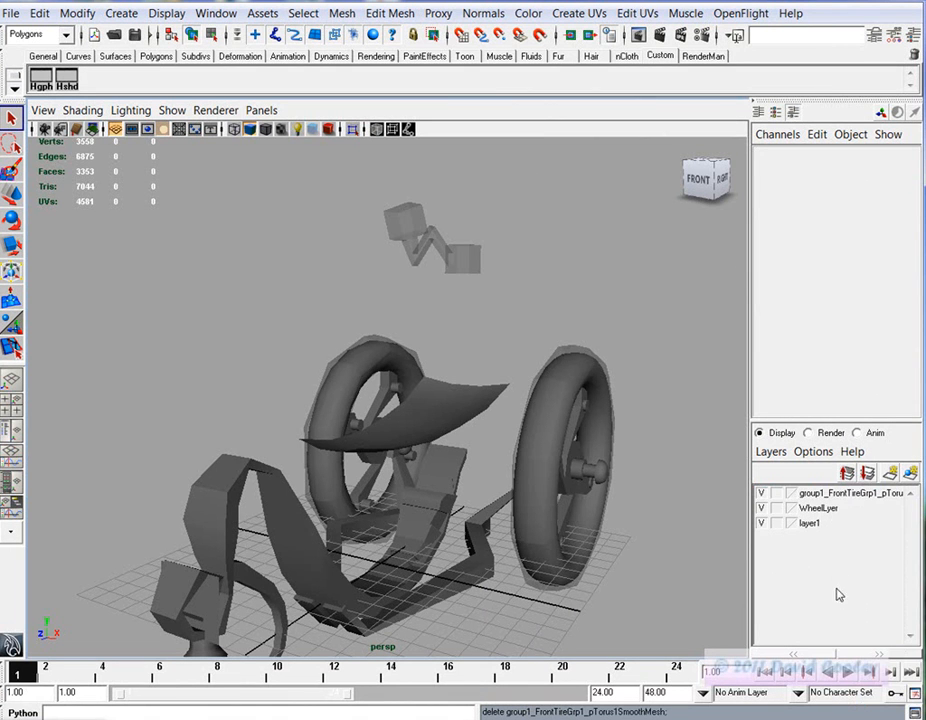
left_click(822, 494)
right_click(822, 494)
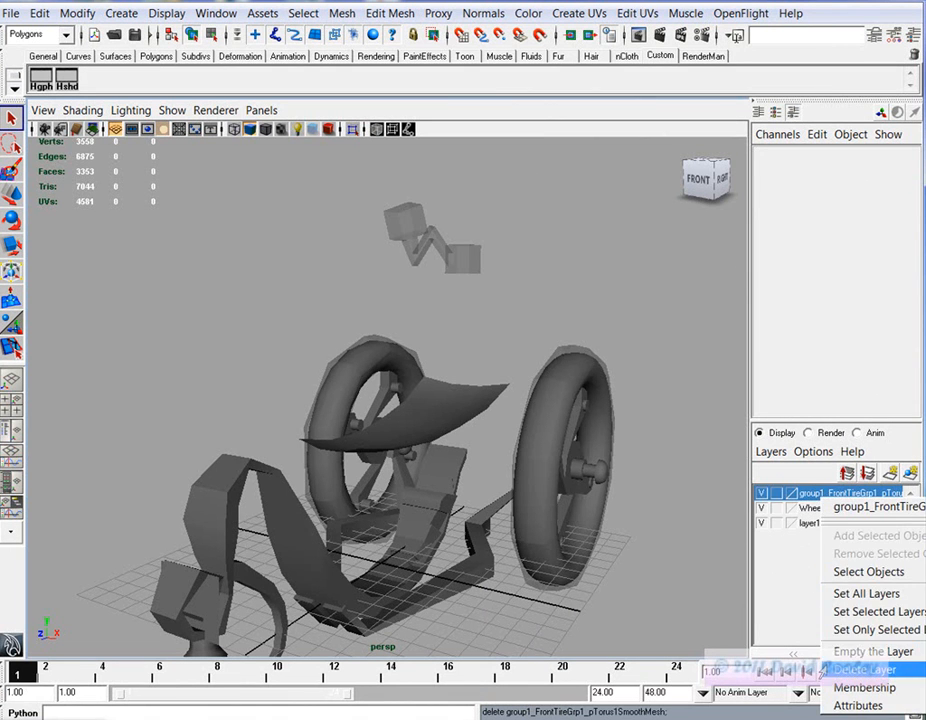
left_click(860, 668)
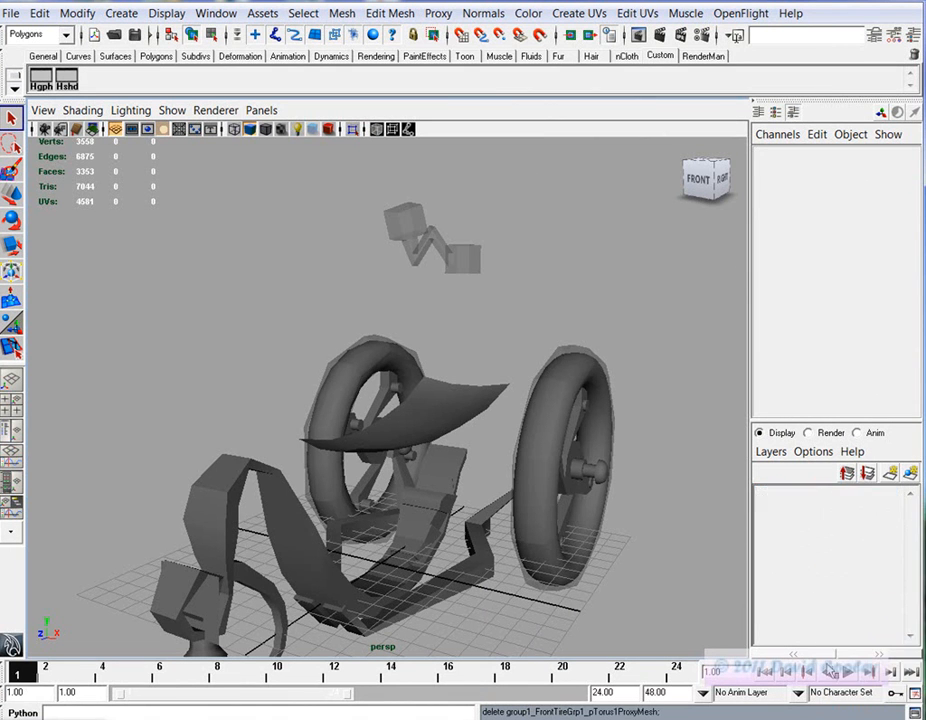
Create a display layer named Bike_HighPoly with a dark red colour
left_click(889, 477)
double_click(812, 493)
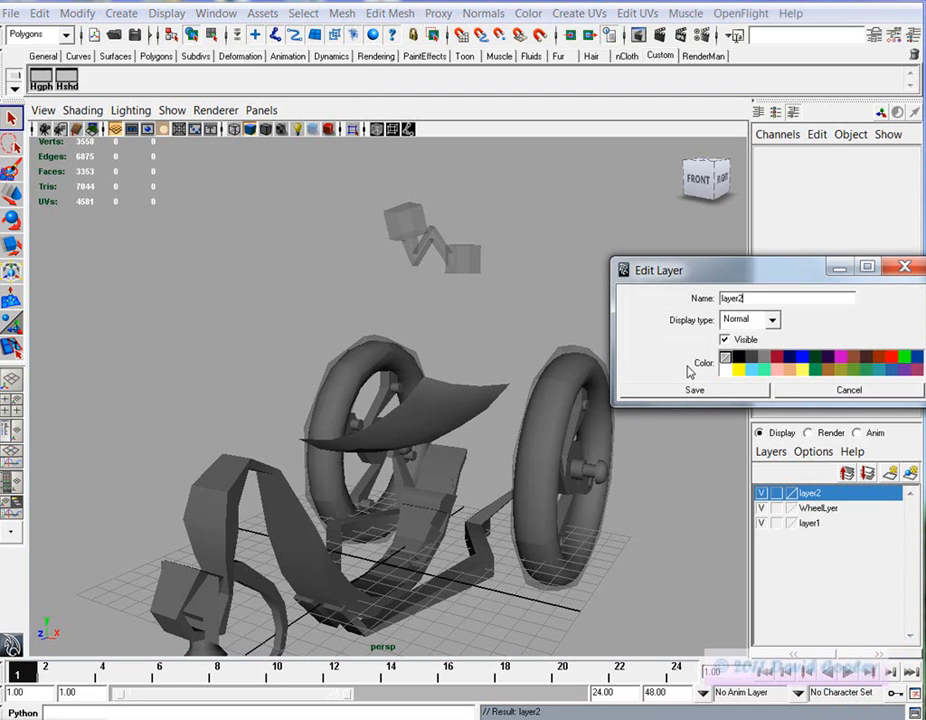
left_click_drag(765, 301, 683, 300)
type("Bike_HighPoly")
left_click(777, 358)
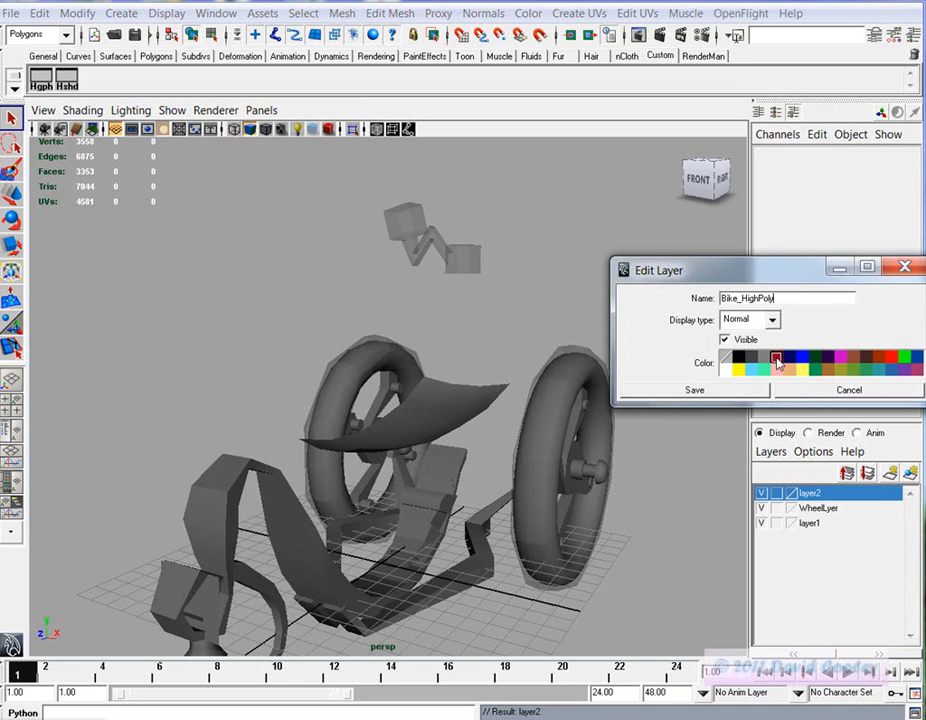
left_click(724, 391)
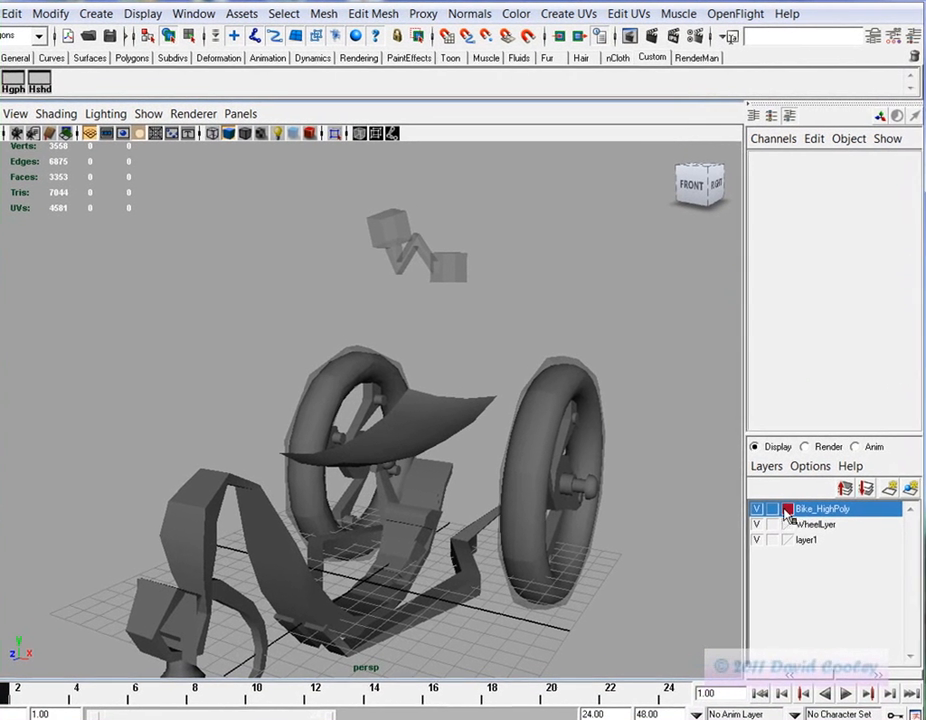
Create a display layer named Bike_LowPoly with a light blue colour
left_click(889, 488)
double_click(806, 510)
type("Bike_LowPoly")
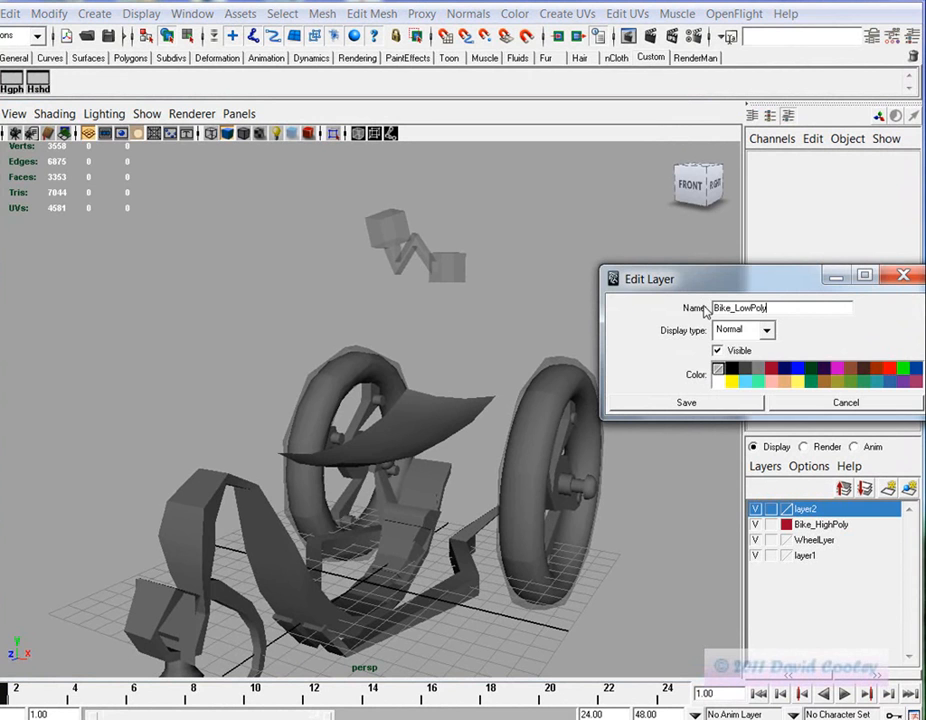
left_click(745, 381)
left_click(729, 403)
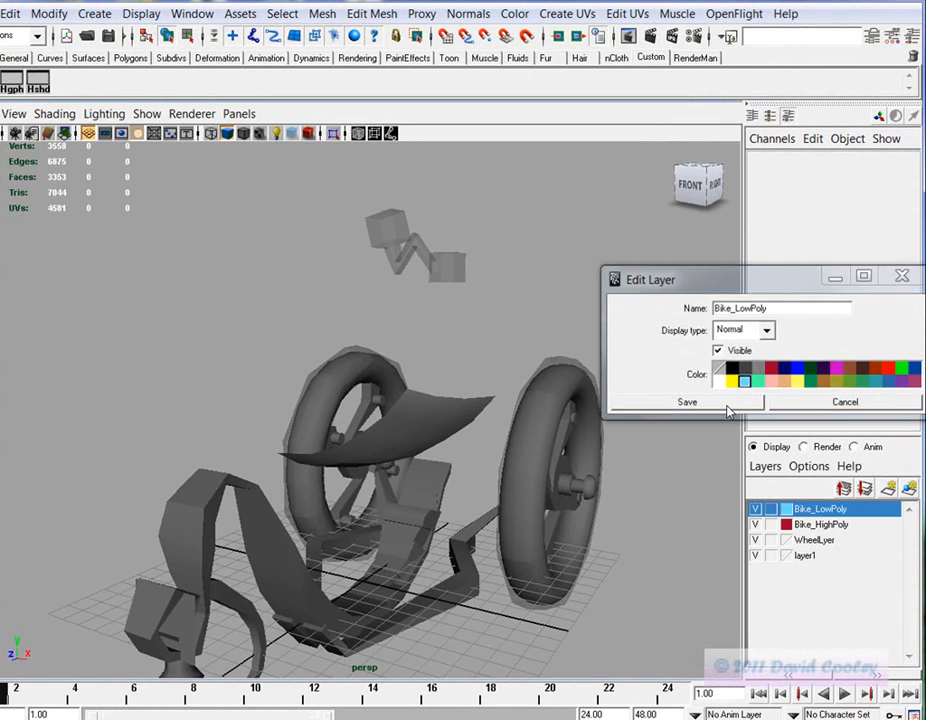
Delete the remaining low-poly cage of the test object above the bike
left_click(806, 526)
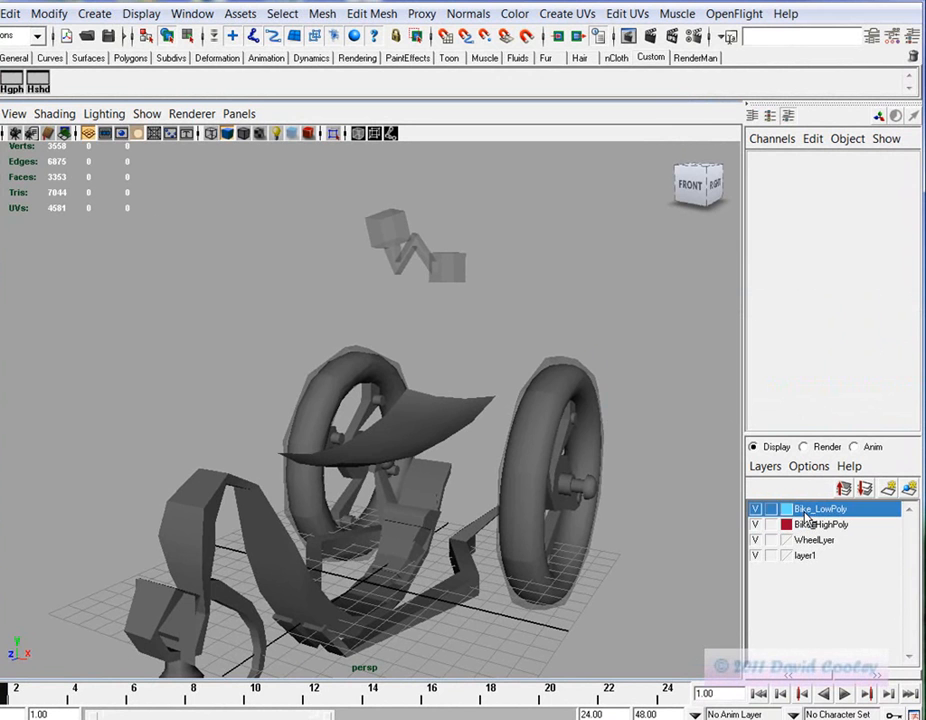
left_click(459, 270)
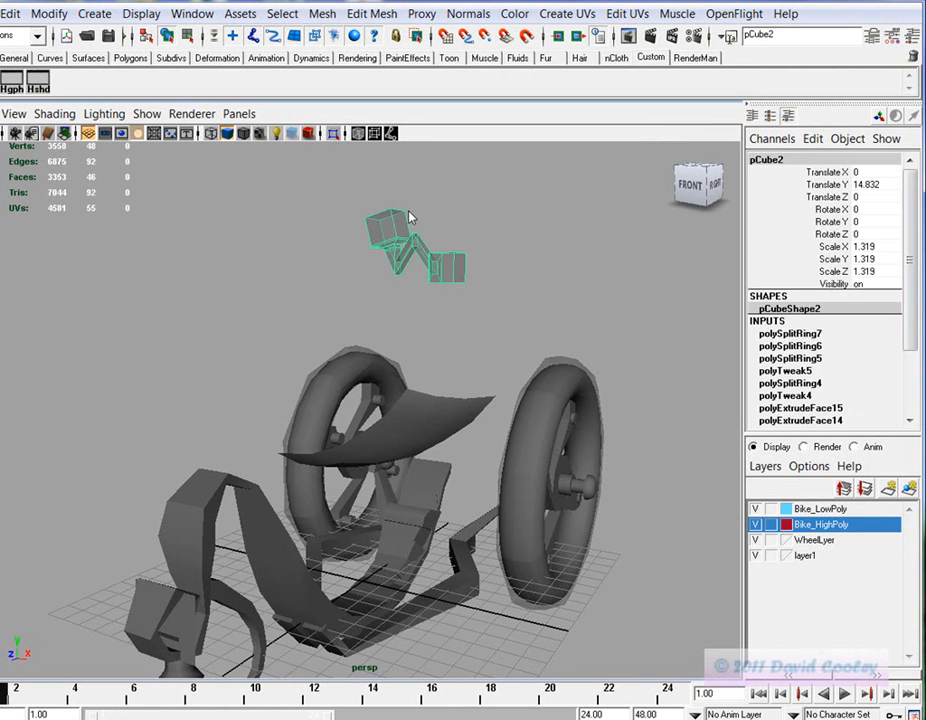
key("Delete")
Add the low-poly cages of both front tires to the Bike_LowPoly layer
left_click(345, 357)
left_click(552, 376, "shift")
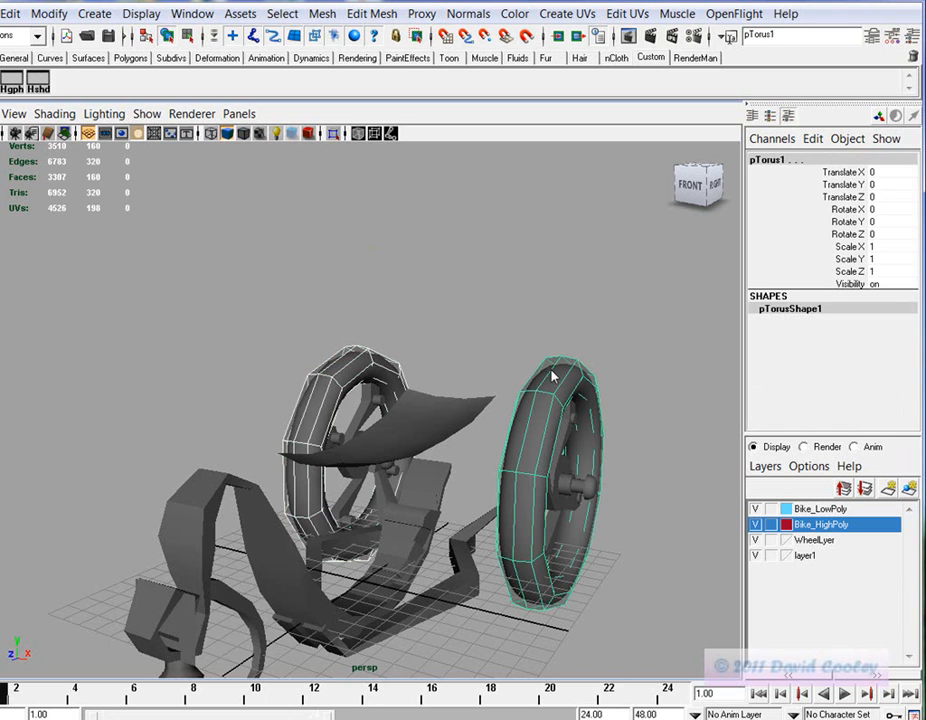
left_click(808, 510)
right_click(806, 511)
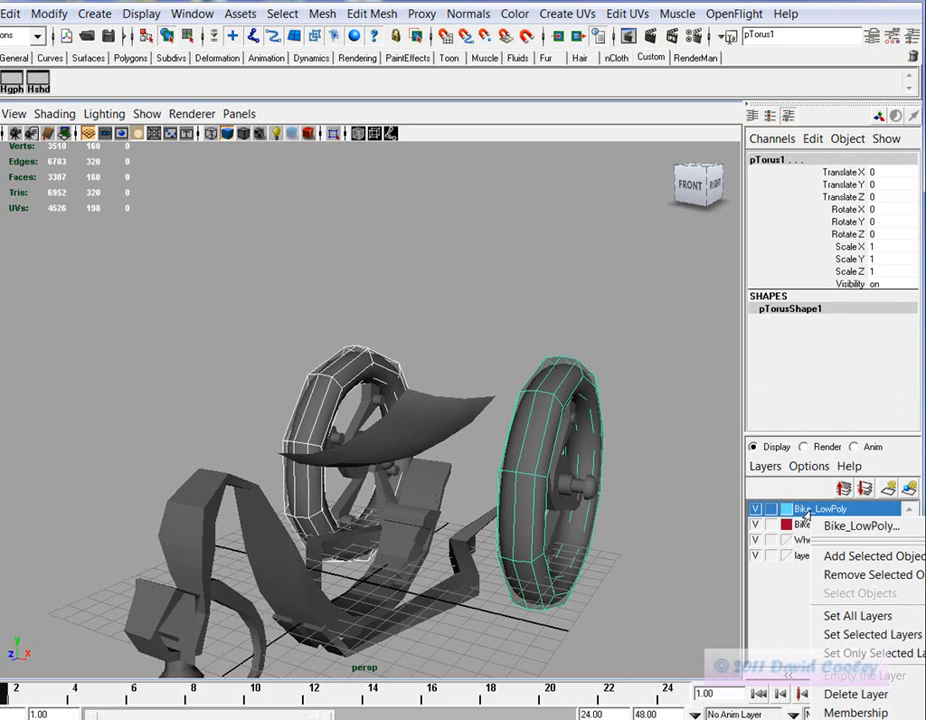
left_click(825, 562)
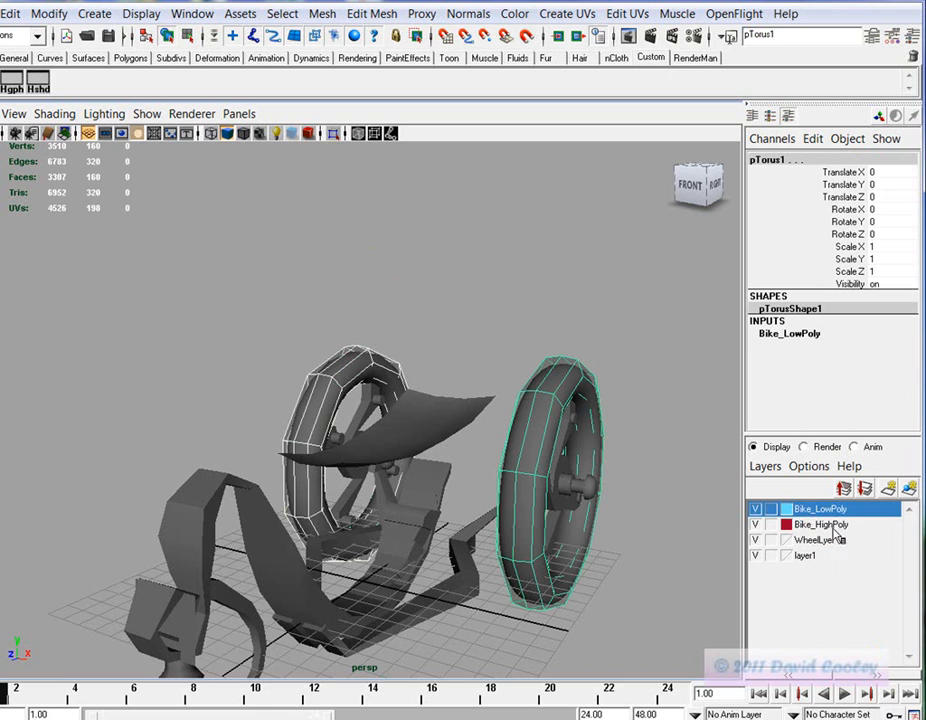
Hide the Bike_LowPoly layer
left_click(758, 510)
left_click(758, 510)
left_click(758, 510)
Add both smoothed front tires to the Bike_HighPoly layer and set that layer to Reference
left_click(572, 410)
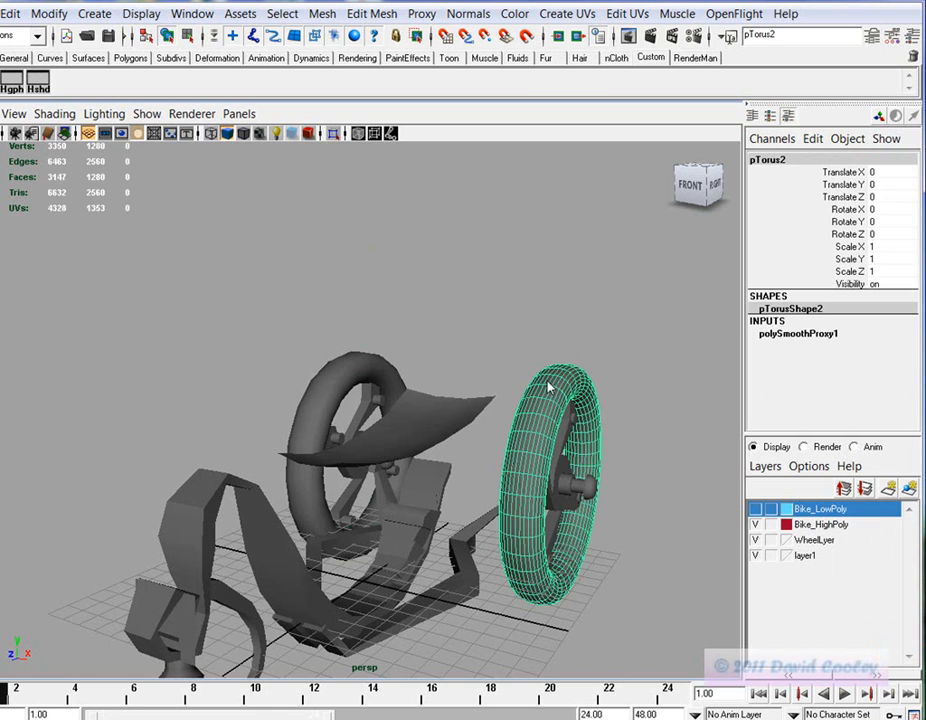
left_click(300, 430, "shift")
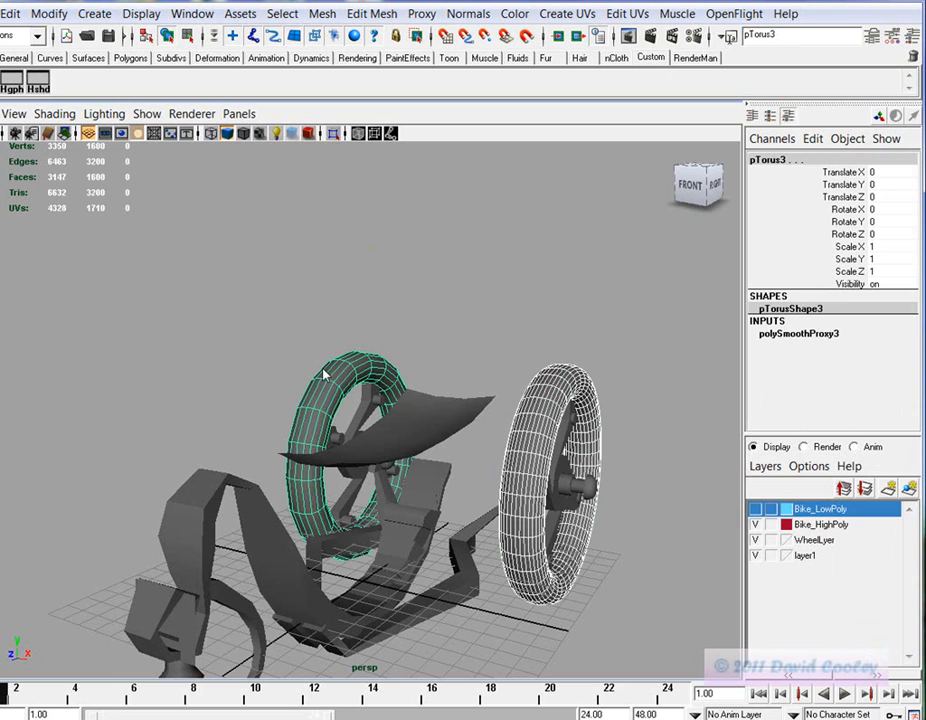
left_click(806, 524)
right_click(813, 526)
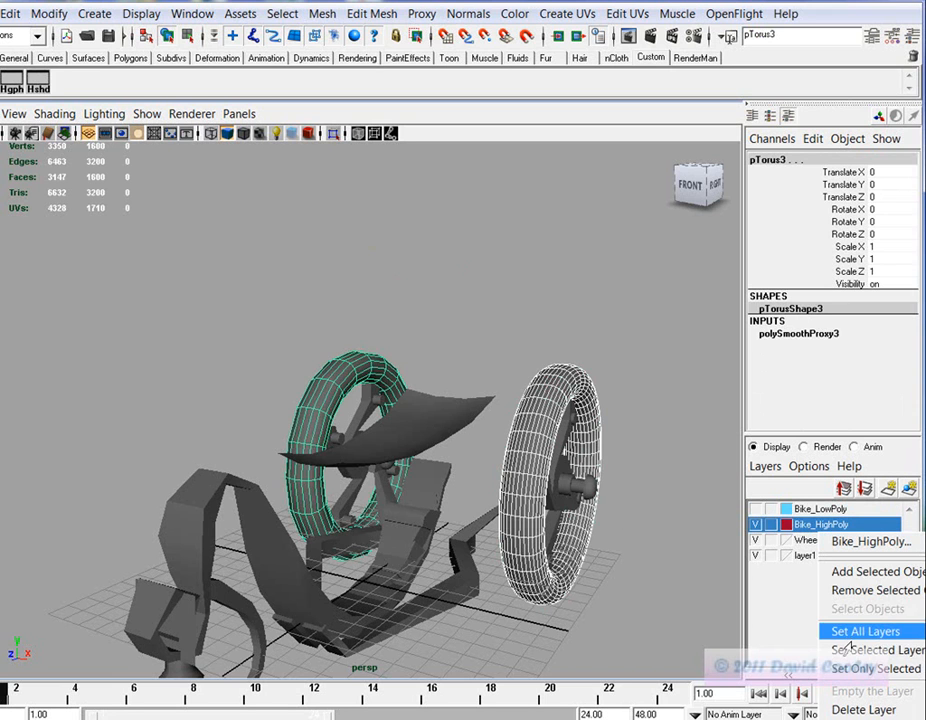
left_click(843, 573)
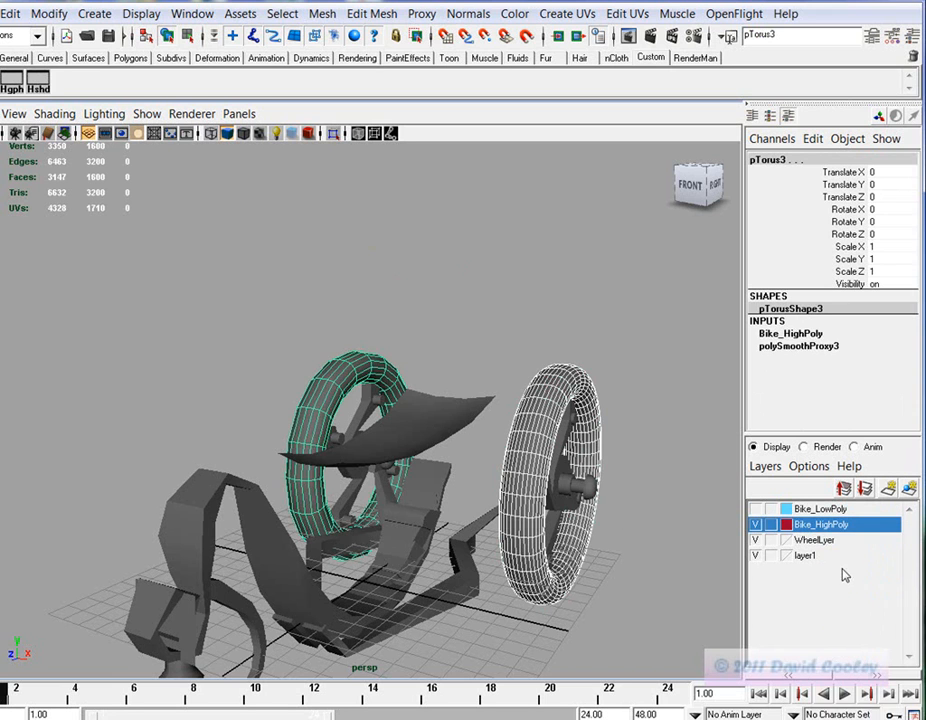
left_click(771, 525)
left_click(771, 525)
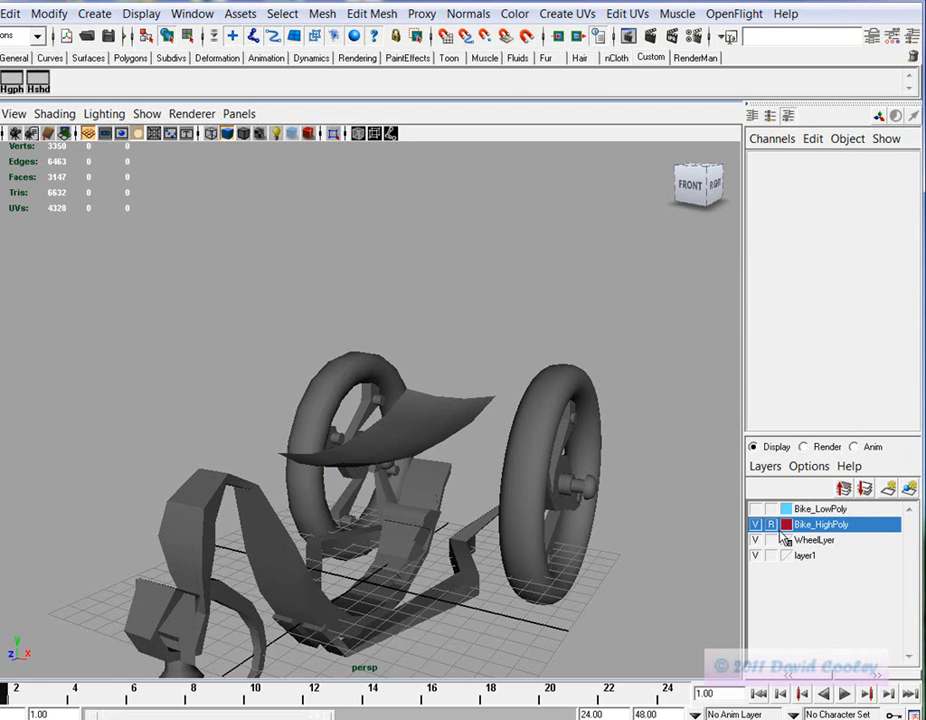
Delete the construction history of all the bike parts that are not in the referenced layer
left_click_drag(573, 540, 531, 459, "alt")
left_click(385, 490)
left_click_drag(385, 490, 494, 526, "alt")
right_click_drag(587, 558, 600, 607, "alt")
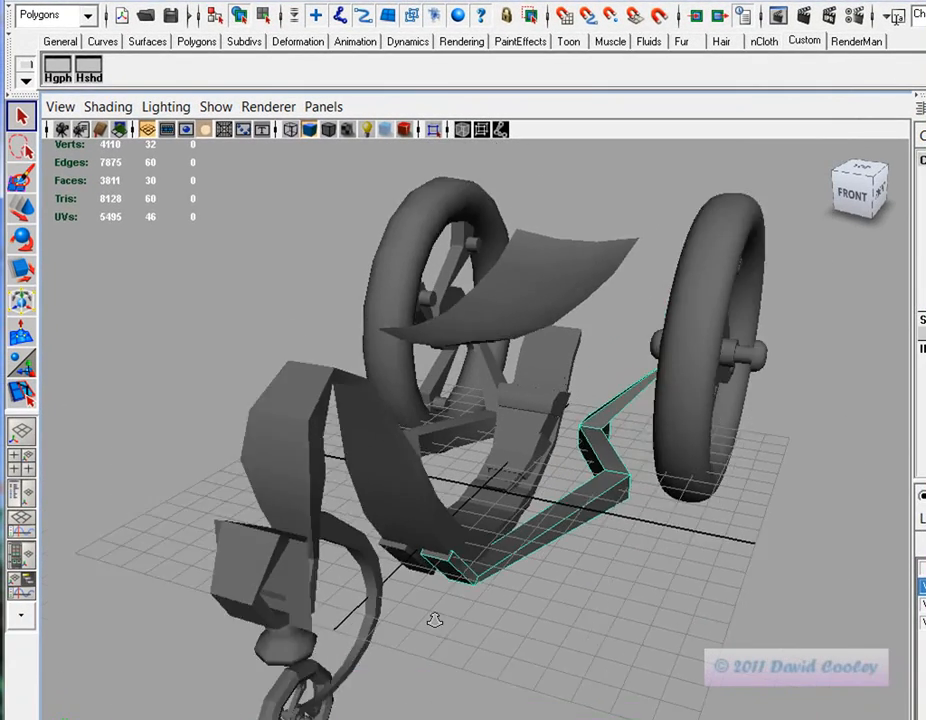
left_click_drag(746, 682, 139, 149)
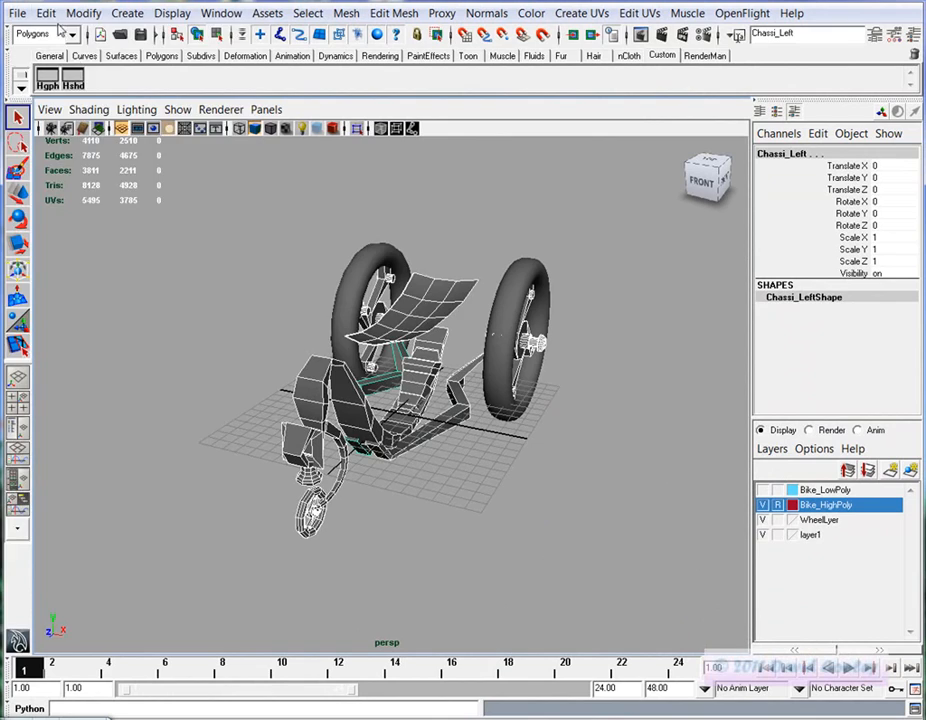
left_click(47, 9)
mouse_move(74, 241)
left_click(258, 242)
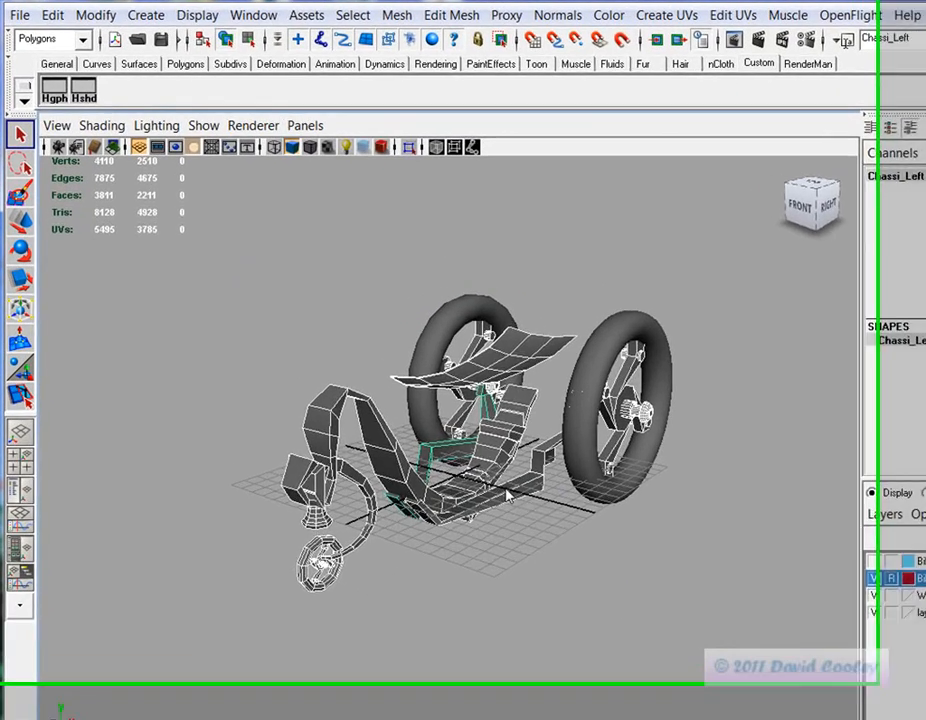
Try applying Subdiv Proxy to the angular chassis rail with the current options, and undo it
left_click(442, 427)
right_click_drag(442, 427, 575, 473, "alt")
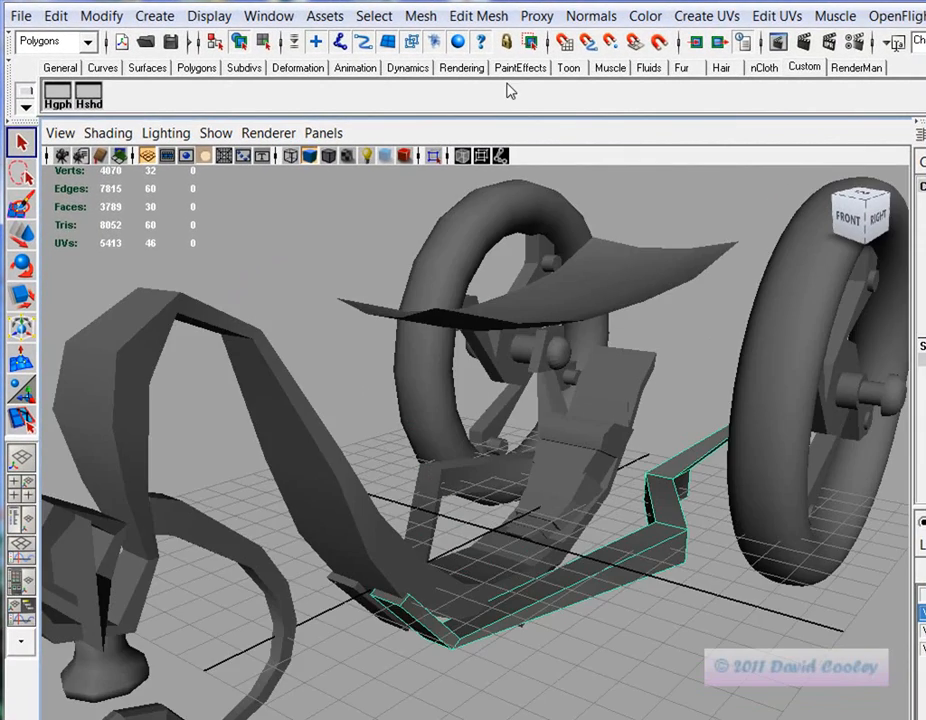
left_click(536, 16)
left_click(509, 55)
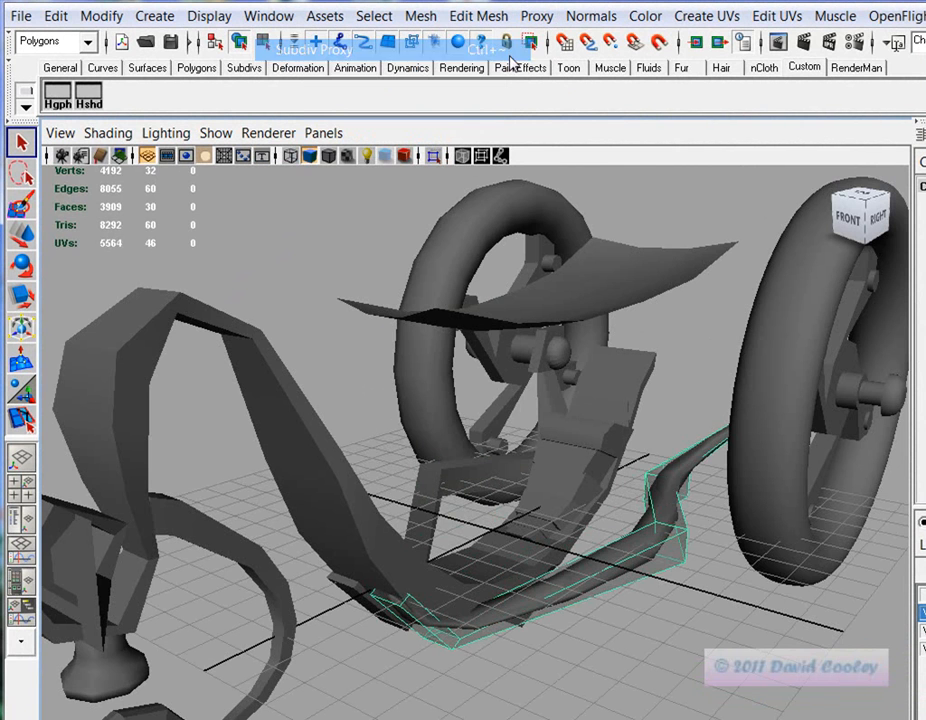
right_click_drag(543, 468, 703, 619, "alt")
key("ctrl+z")
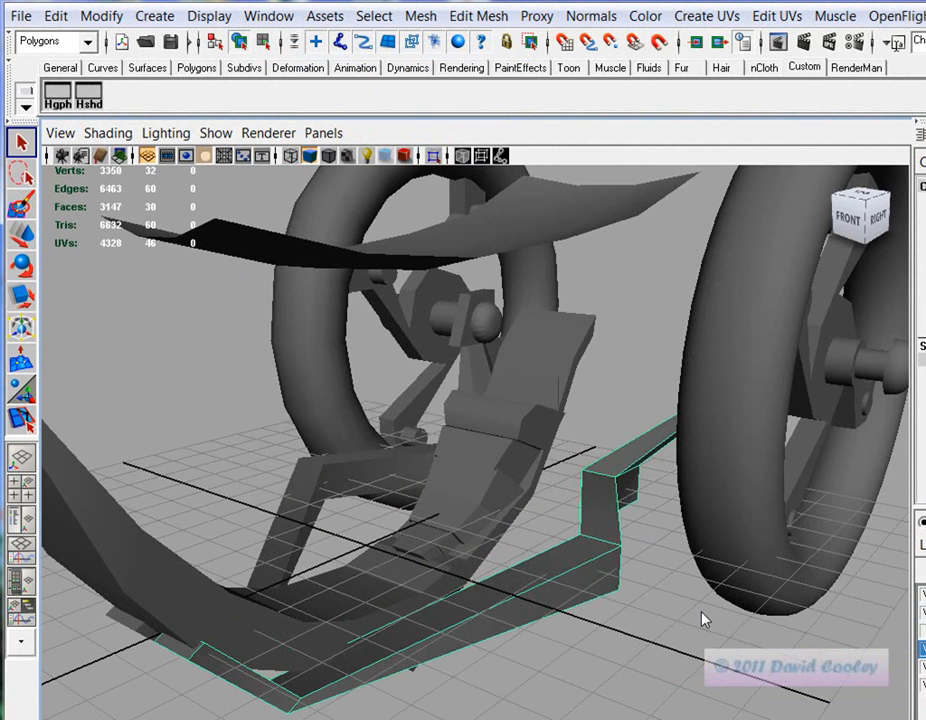
Apply Subdiv Proxy to the chassis rail with Subdiv Proxy In Layer and Smooth Mesh In Layer turned off
left_click(537, 16)
left_click(491, 46)
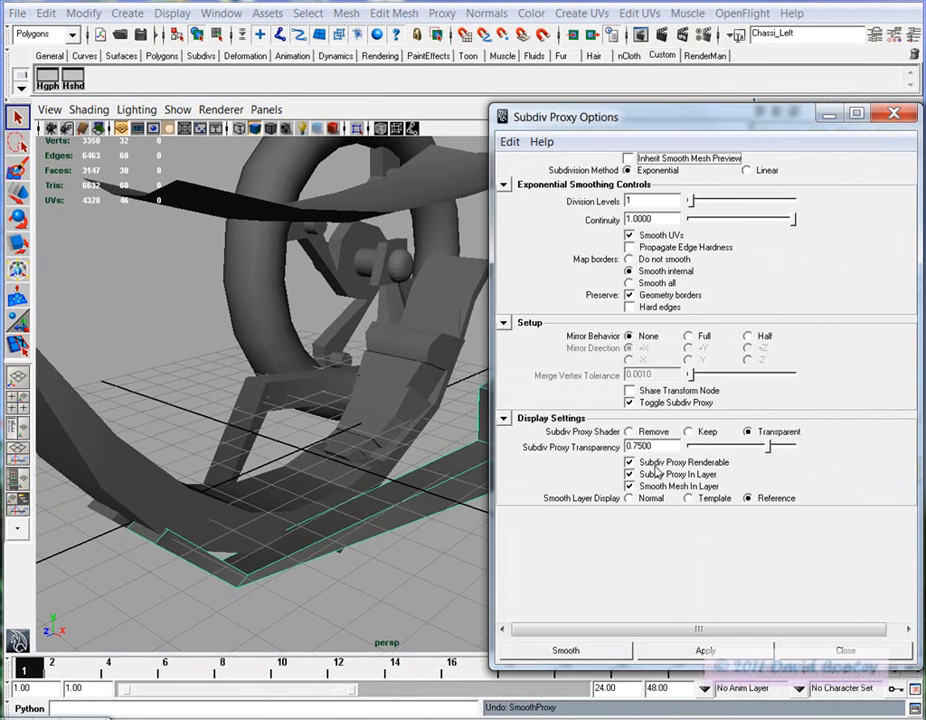
left_click(630, 474)
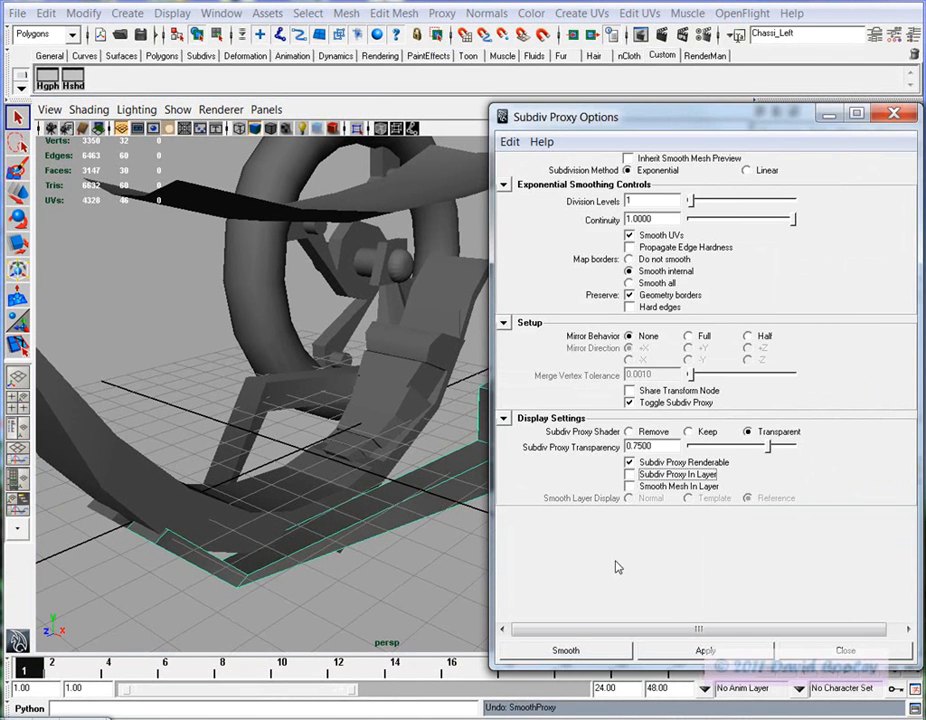
left_click(565, 650)
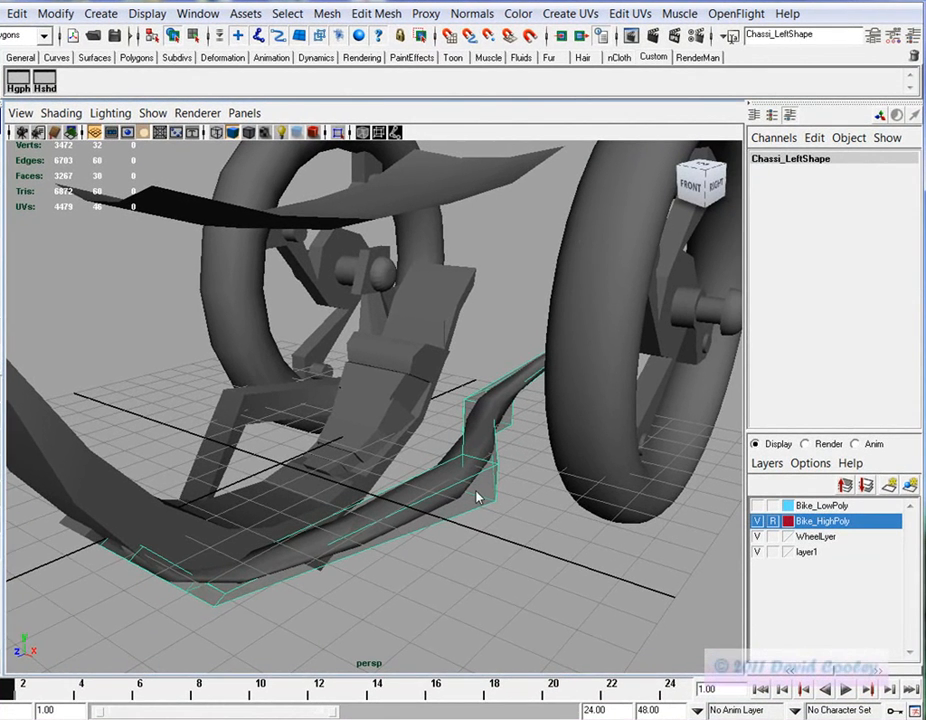
Add the chassis rail's low-poly cage to the Bike_LowPoly layer
left_click(478, 498)
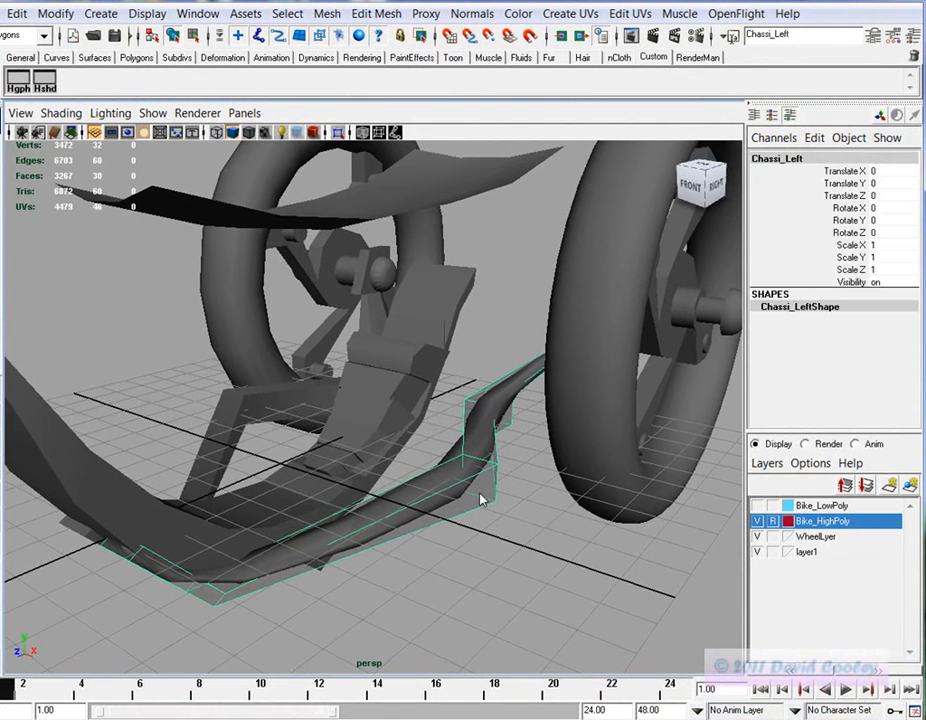
left_click(815, 505)
right_click(818, 507)
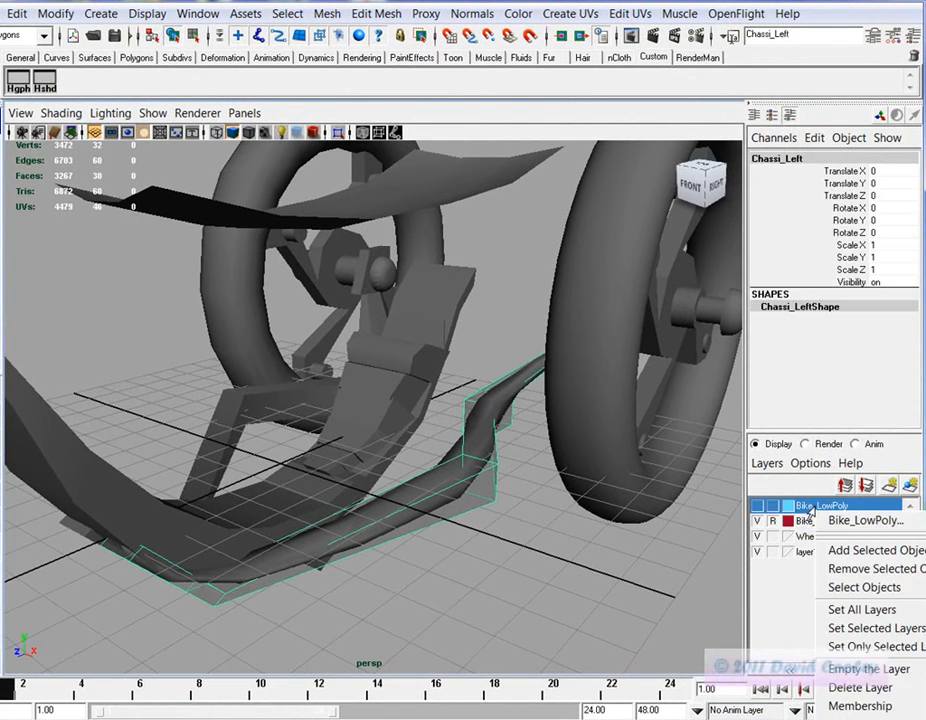
left_click(823, 550)
Add the smoothed chassis rail mesh to the Bike_HighPoly layer
left_click(460, 480)
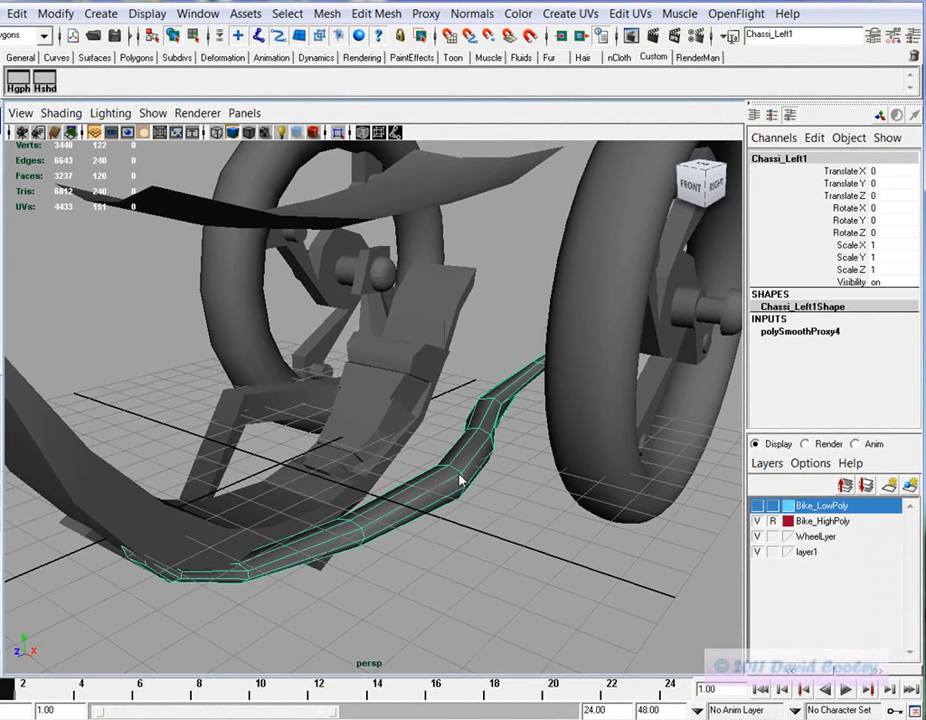
left_click(814, 521)
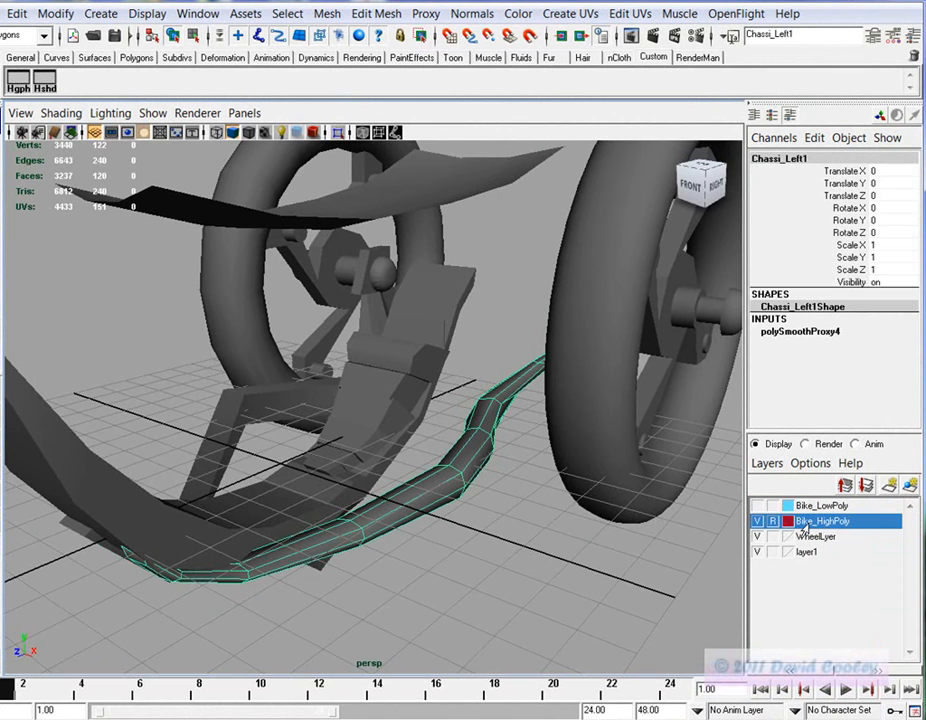
right_click(812, 526)
left_click(813, 569)
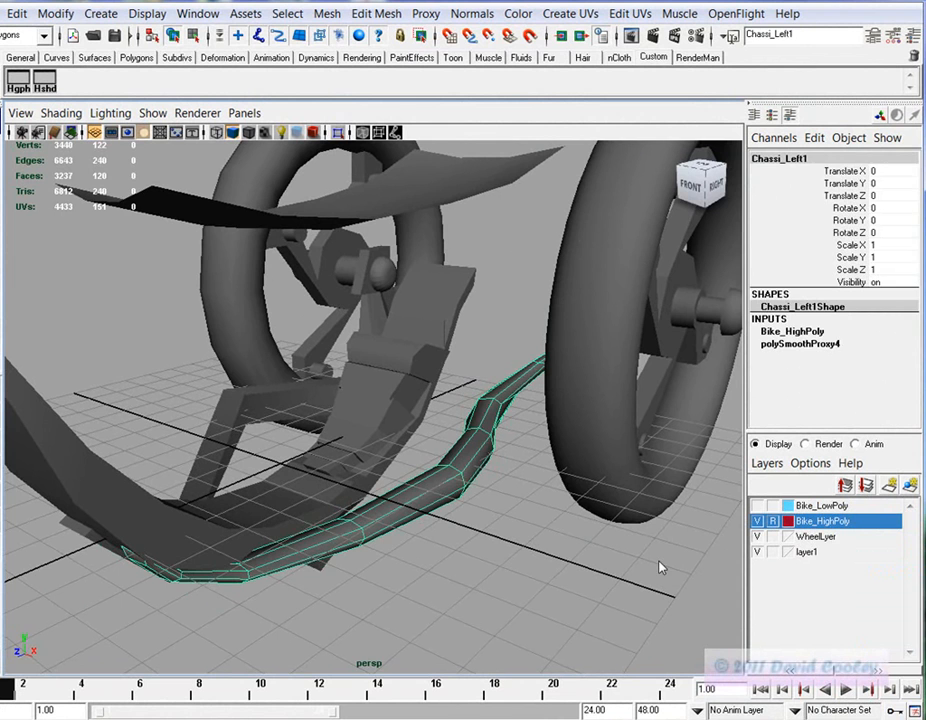
Cycle the Bike_HighPoly layer through its display types, ending on Reference
left_click(660, 568)
left_click(771, 522)
left_click(772, 522)
left_click(772, 522)
left_click(772, 522)
left_click(772, 522)
left_click(772, 522)
Select all objects in the Bike_HighPoly layer and try to edit their smoothing Continuity together
right_click(794, 524)
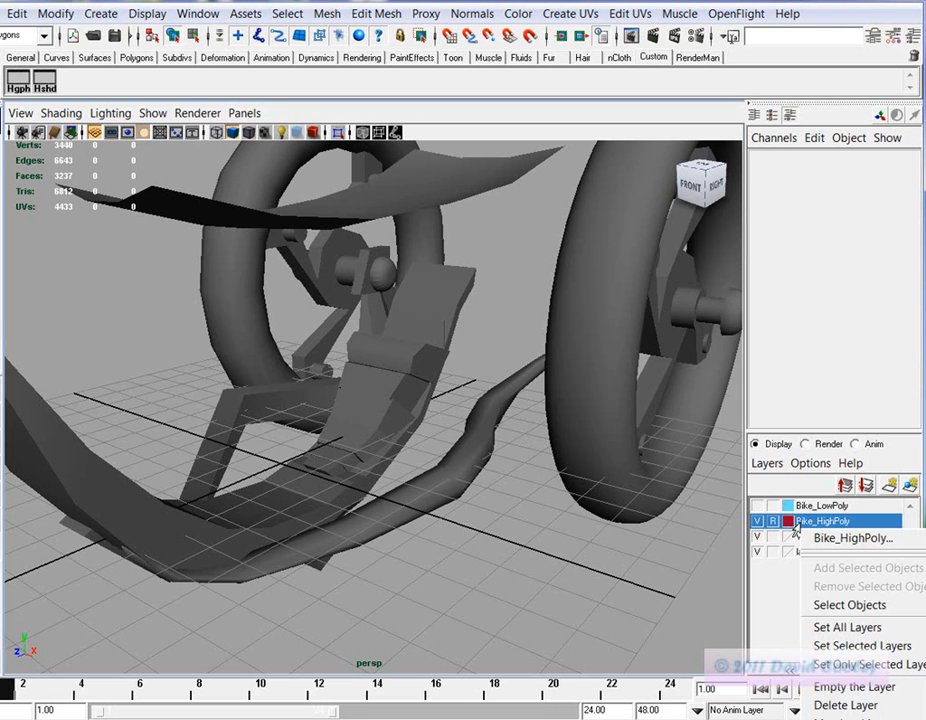
left_click(840, 604)
left_click_drag(531, 457, 403, 278, "alt")
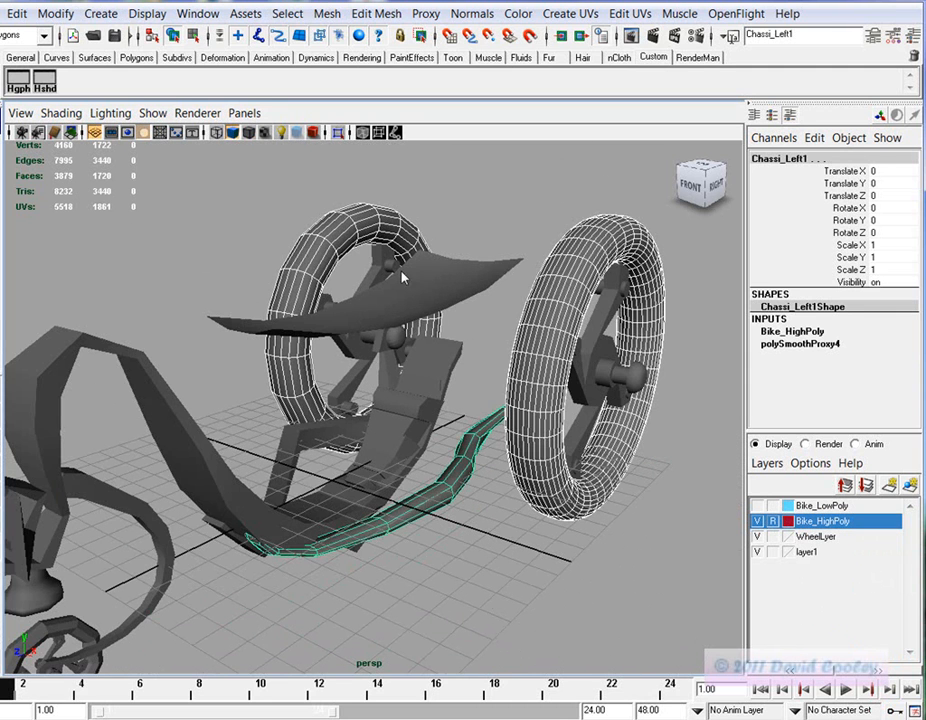
left_click(779, 342)
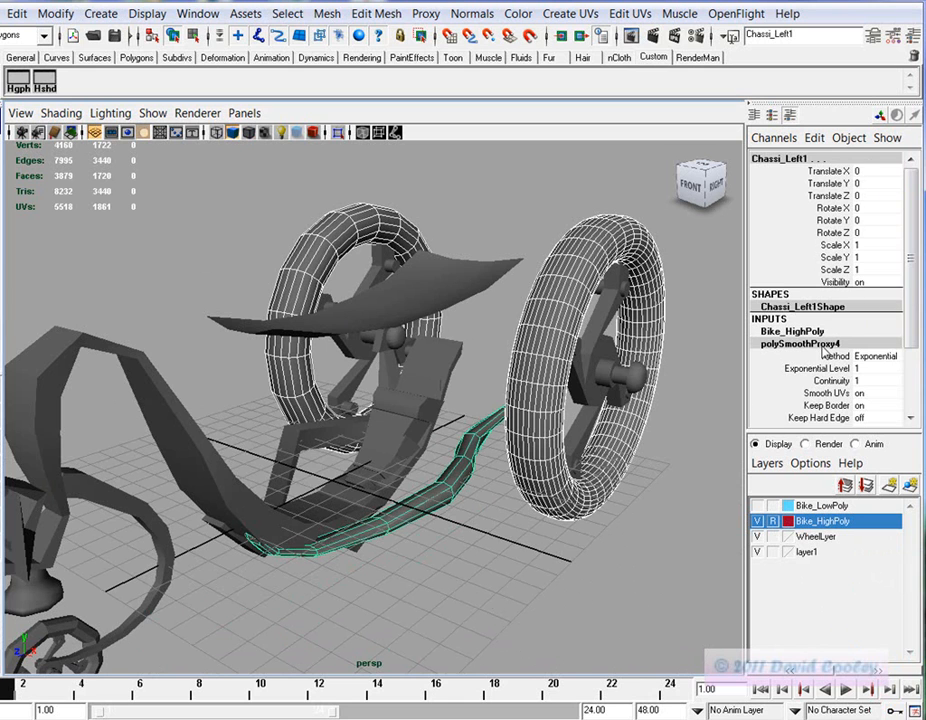
scroll(898, 362, "down", 2)
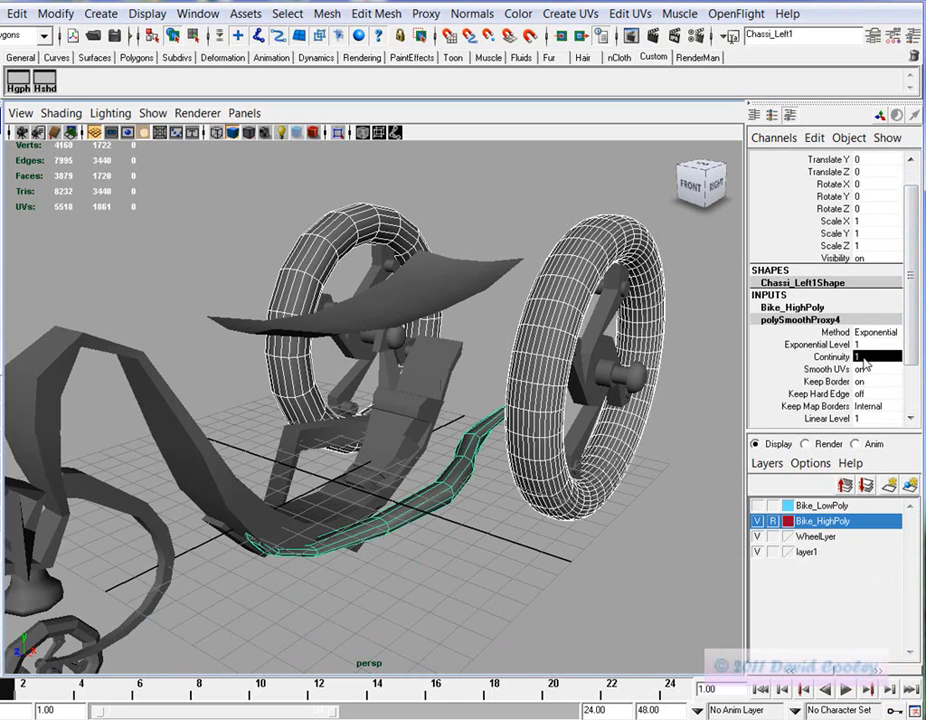
left_click(860, 356)
key("Return")
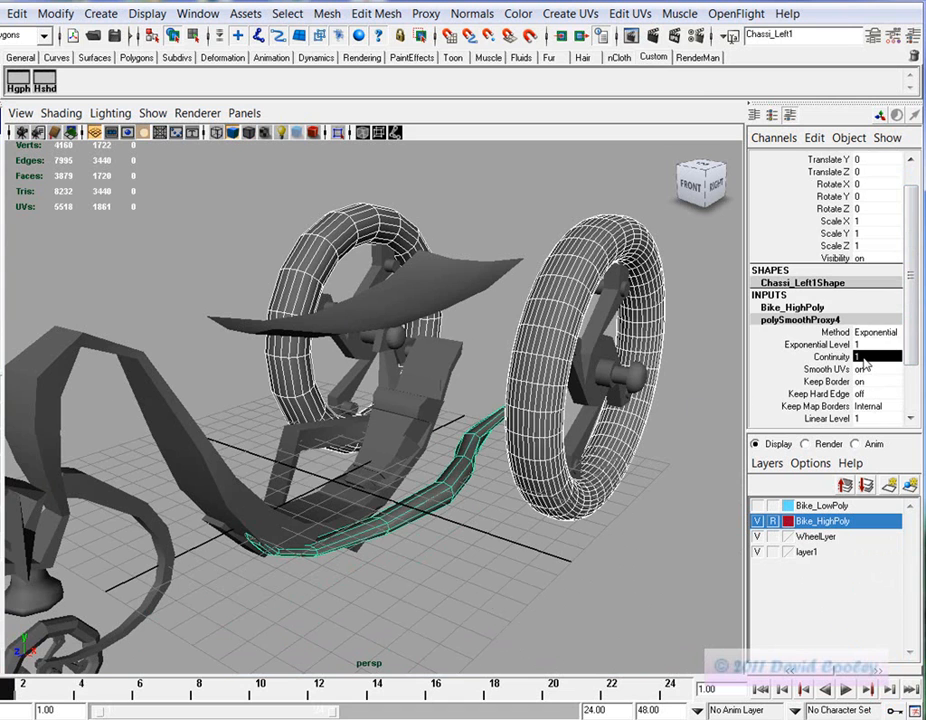
left_click(491, 499)
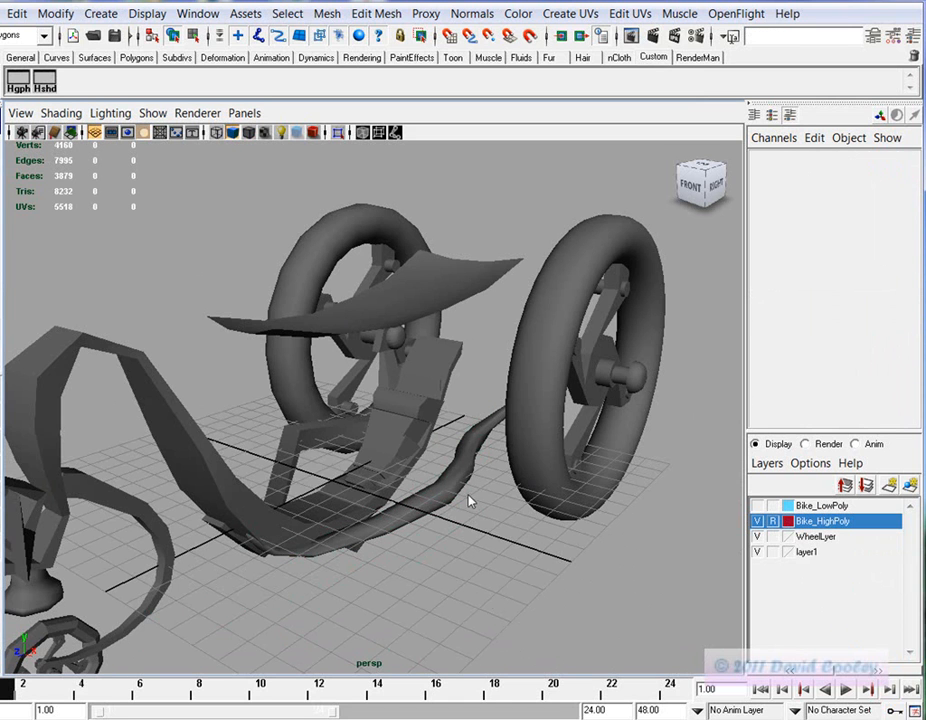
Return the Bike_HighPoly layer to normal display and set the smoothed chassis rail's Exponential Level to 2
left_click(463, 483)
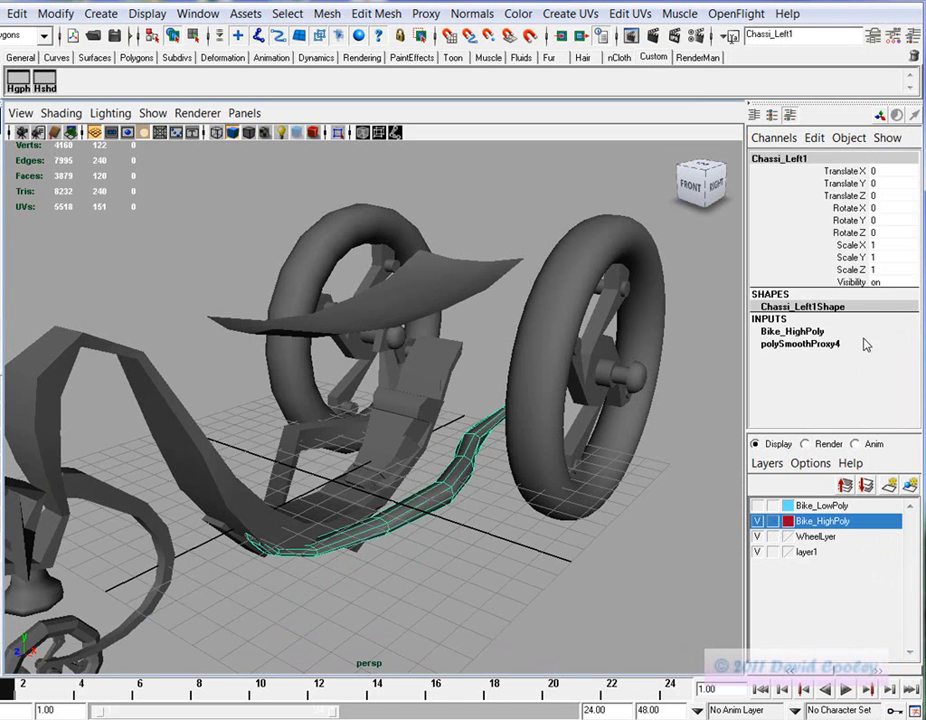
left_click(798, 342)
left_click(862, 380)
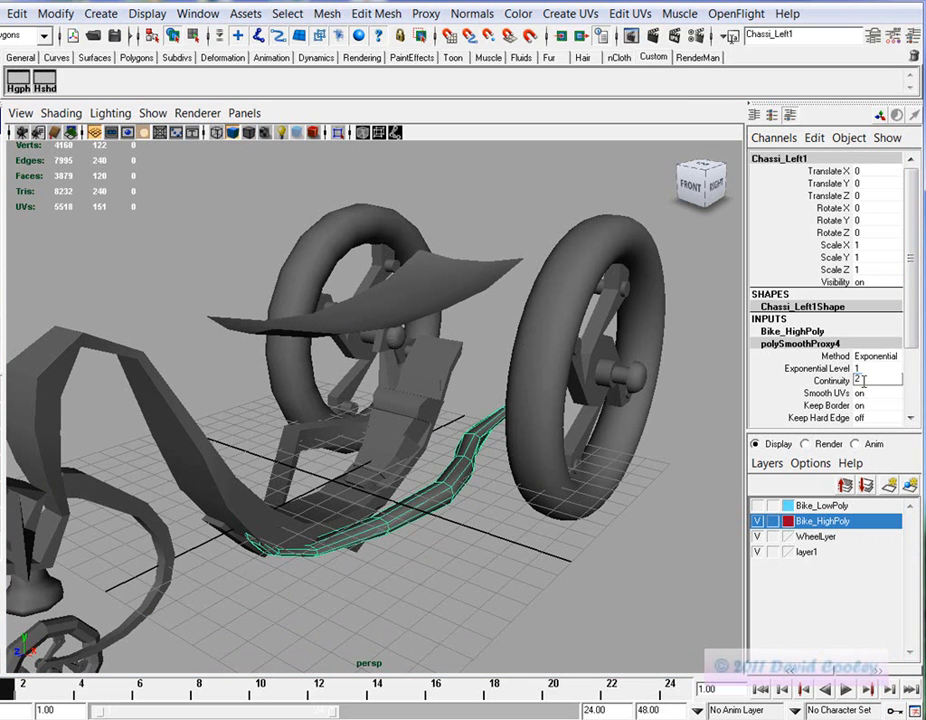
left_click(874, 368)
key("Return")
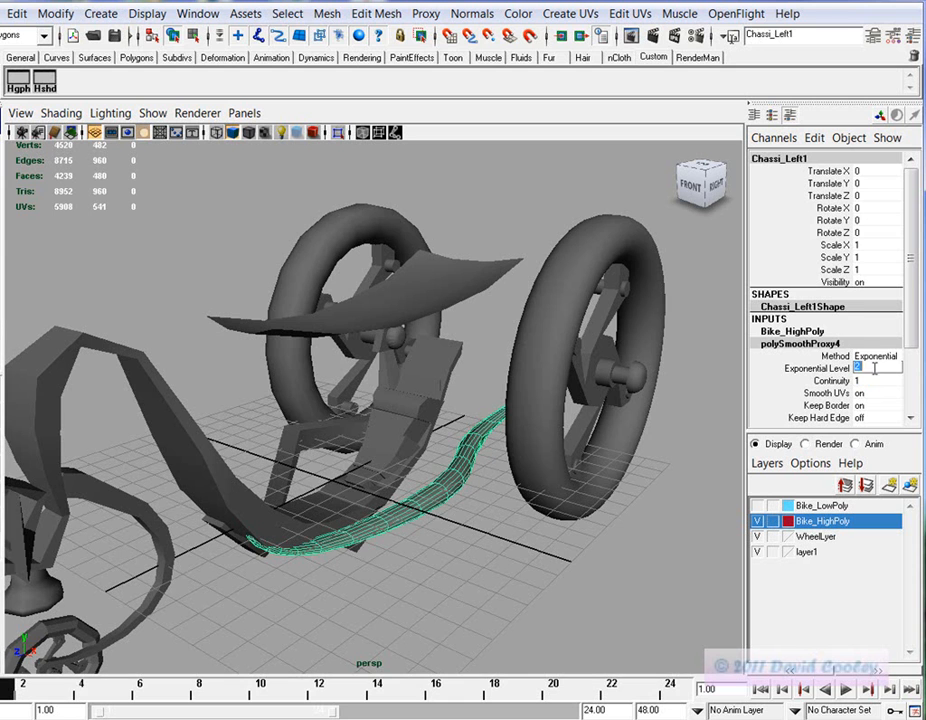
Set the Exponential Level of both smoothed front tires and the smoothed chassis rail together to 1
left_click(553, 432)
left_click(450, 488, "shift")
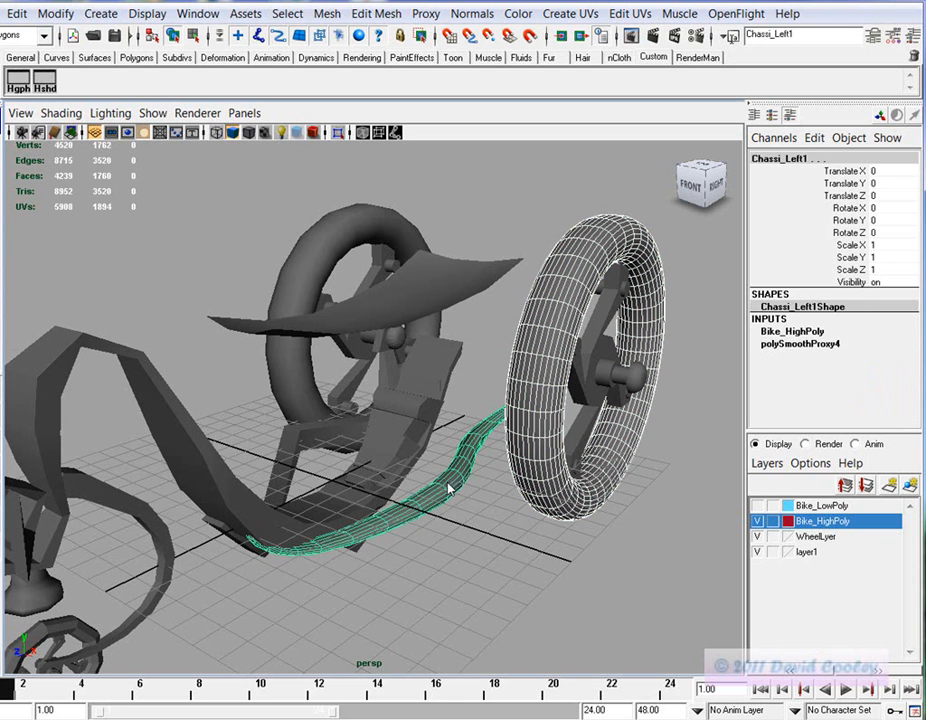
left_click(305, 281)
left_click(800, 343)
left_click(862, 368)
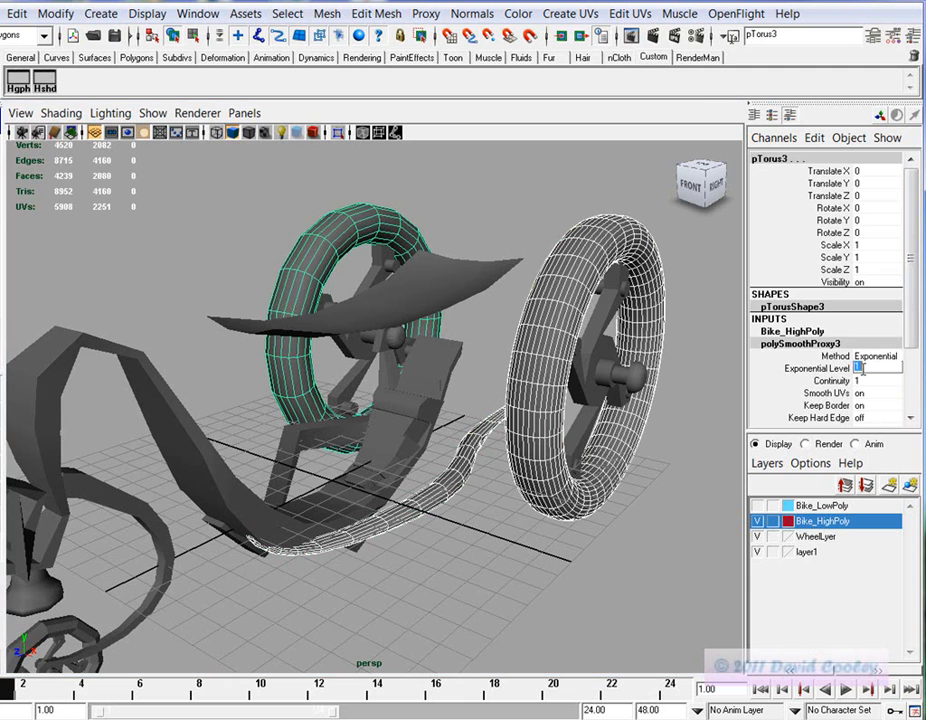
type("1")
key("Return")
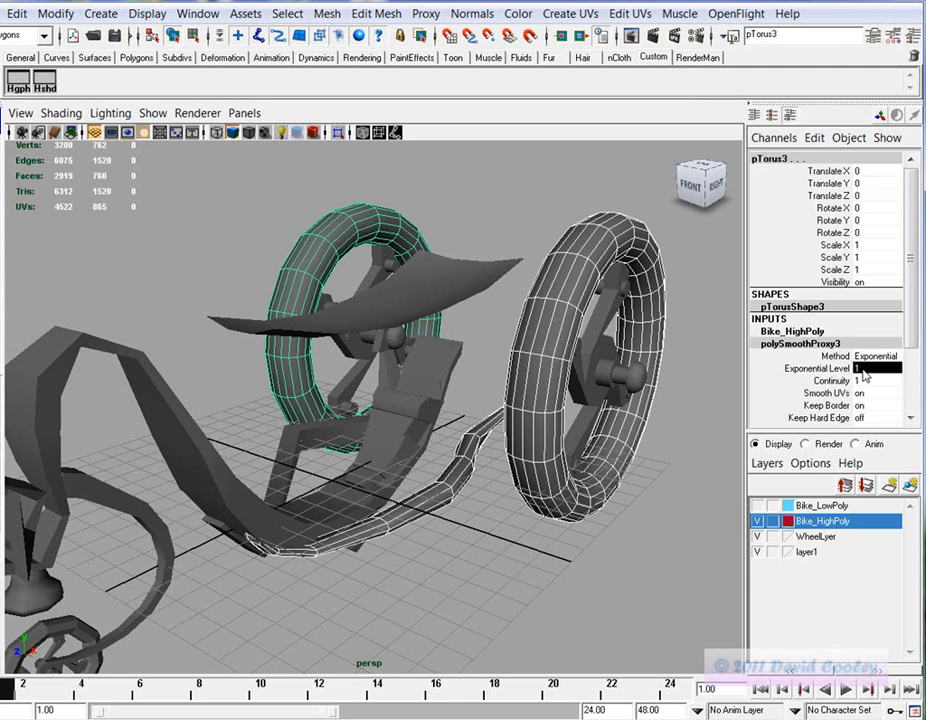
Set the Exponential Level of the selected smoothed tires and chassis rail to 2
left_click(864, 369)
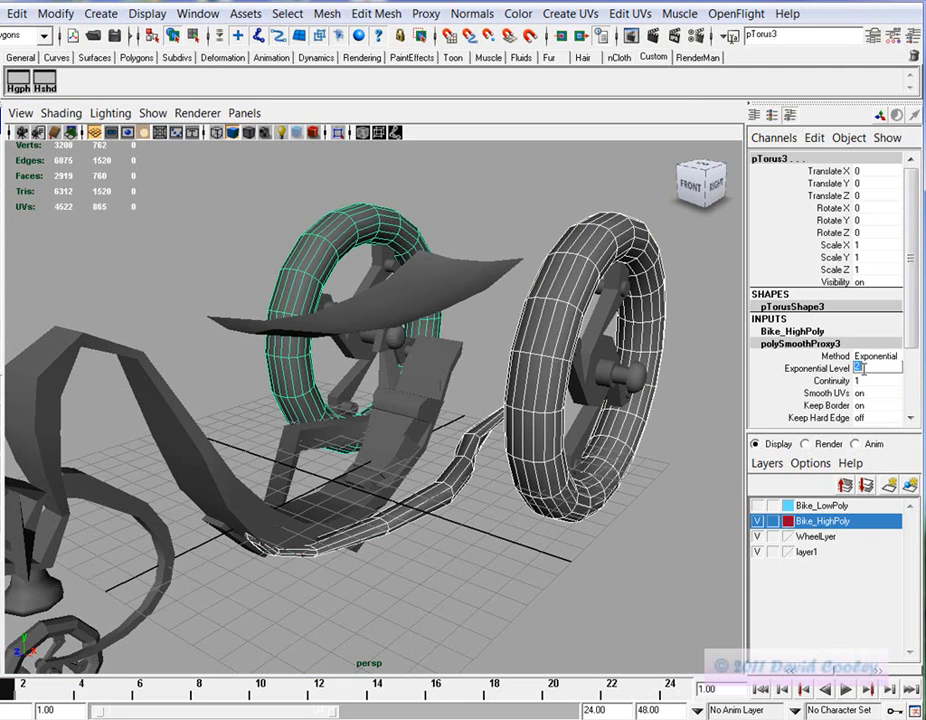
type("2")
key("Return")
left_click_drag(401, 374, 440, 390, "alt")
left_click(820, 369)
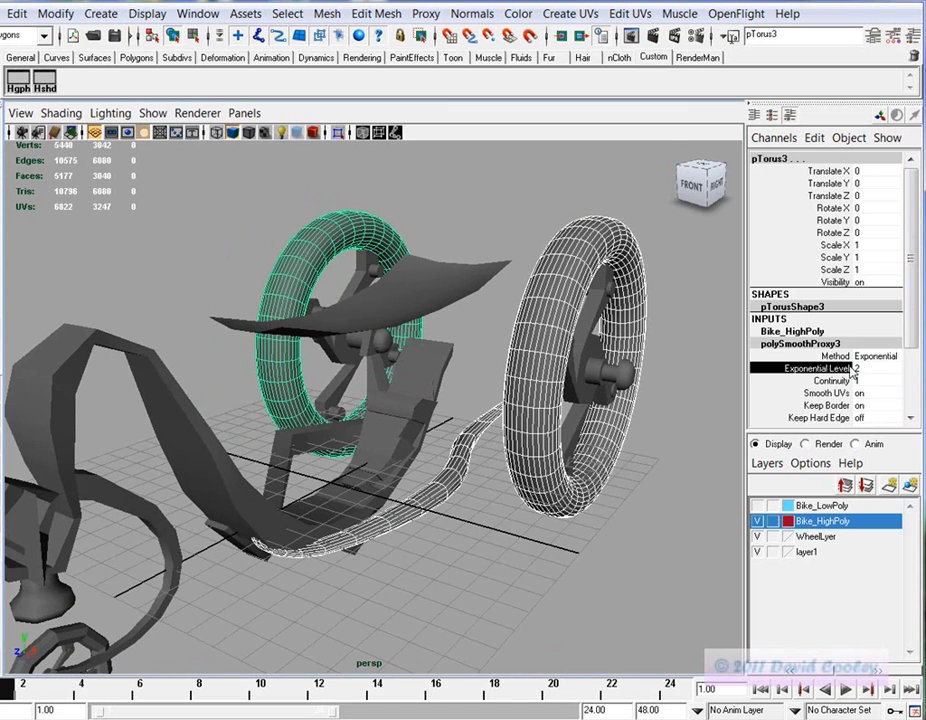
Apply Subdiv Proxy to the unsmoothed chassis rail on the opposite side of the bike
left_click_drag(457, 511, 412, 509, "alt")
left_click(303, 456)
left_click_drag(303, 456, 366, 450, "alt")
right_click_drag(366, 450, 457, 467, "alt")
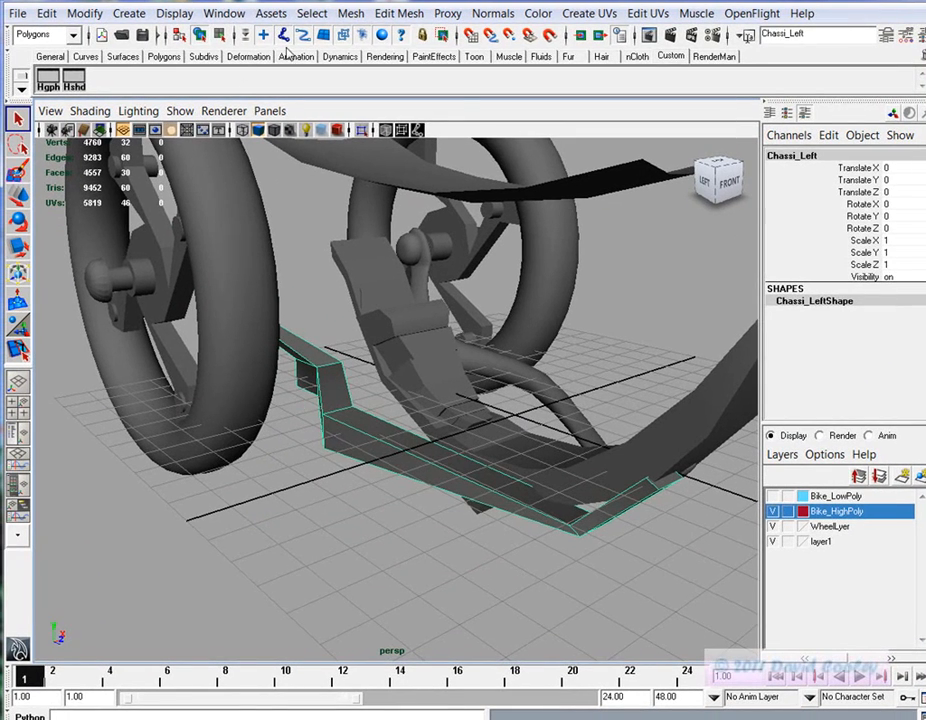
left_click(441, 12)
left_click(430, 37)
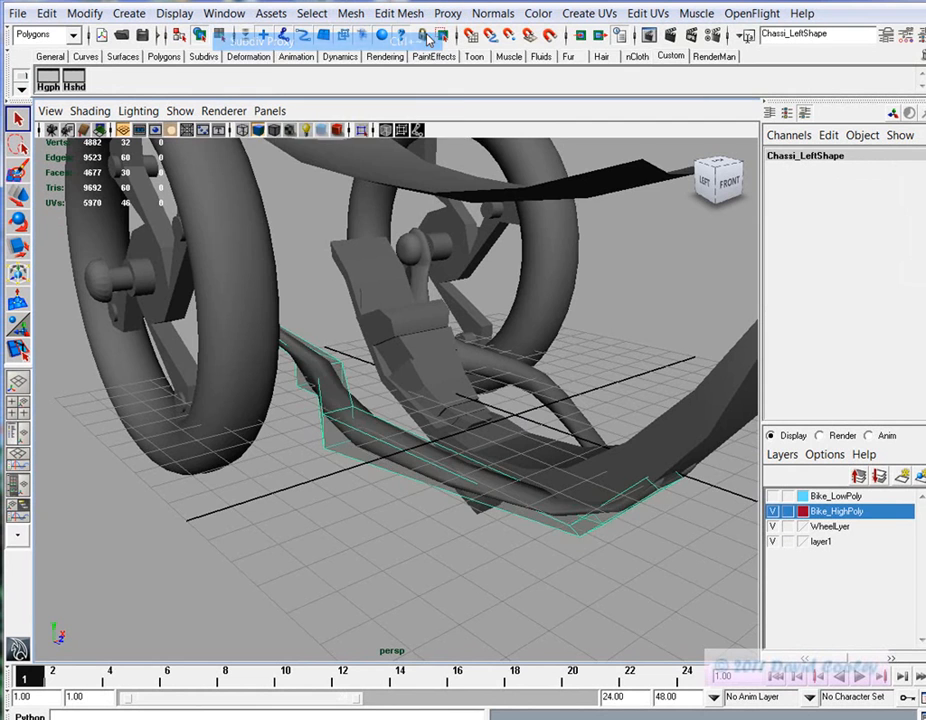
Add the low-poly cage of the newly proxied chassis rail to the Bike_LowPoly layer
left_click_drag(457, 491, 395, 491, "alt")
right_click_drag(395, 491, 548, 506, "alt")
left_click(290, 452)
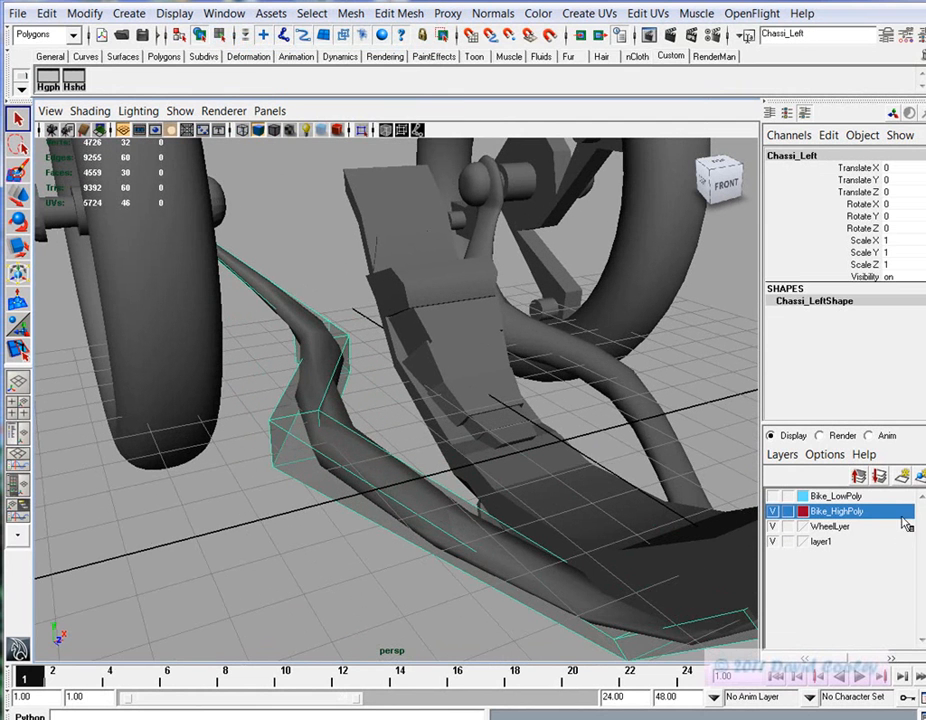
left_click(815, 496)
right_click(815, 496)
left_click(850, 541)
Add the smoothed mesh of that chassis rail to the Bike_HighPoly layer and set the layer to Reference display
left_click(457, 496)
left_click(830, 511)
right_click(830, 511)
left_click(850, 551)
left_click(778, 505)
left_click(778, 505)
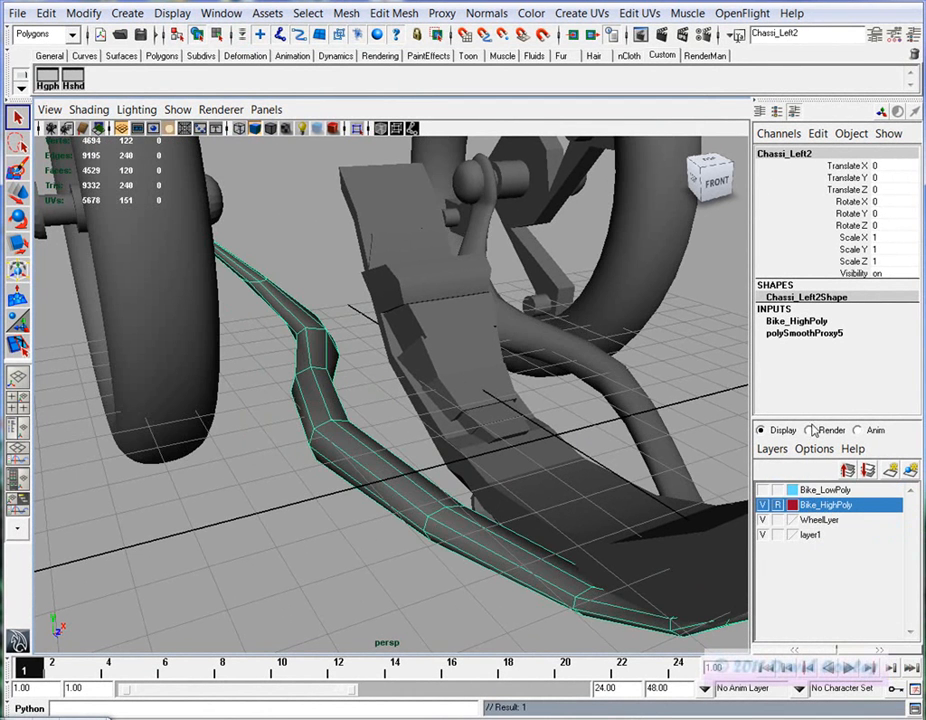
Select all objects in the Bike_HighPoly layer and set the smooth proxy's Exponential Level to 2
left_click(805, 333)
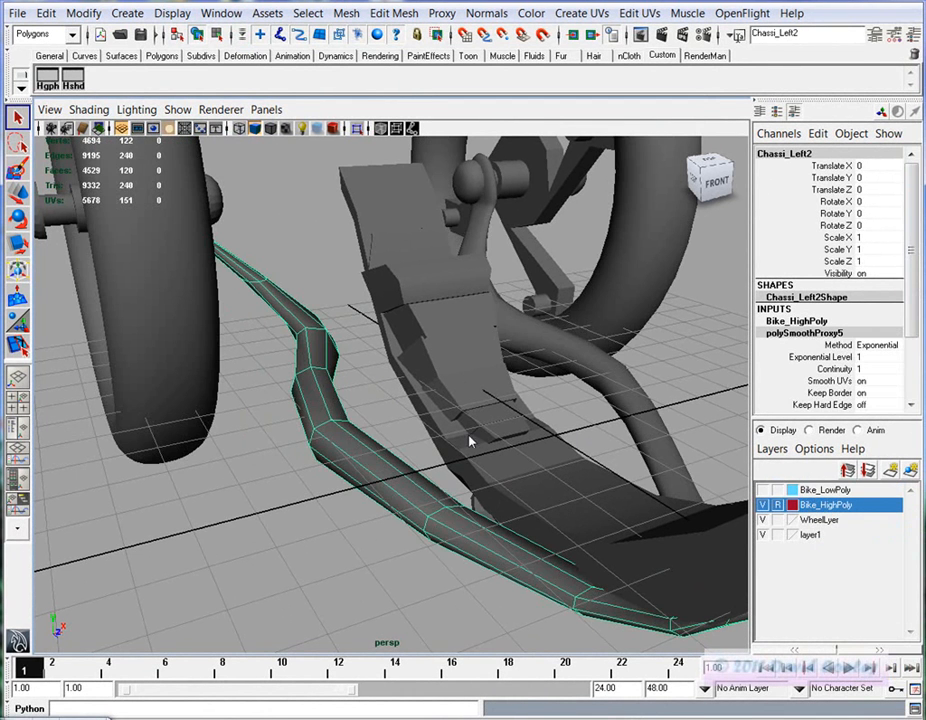
scroll(625, 484, "down", 3)
right_click(825, 511)
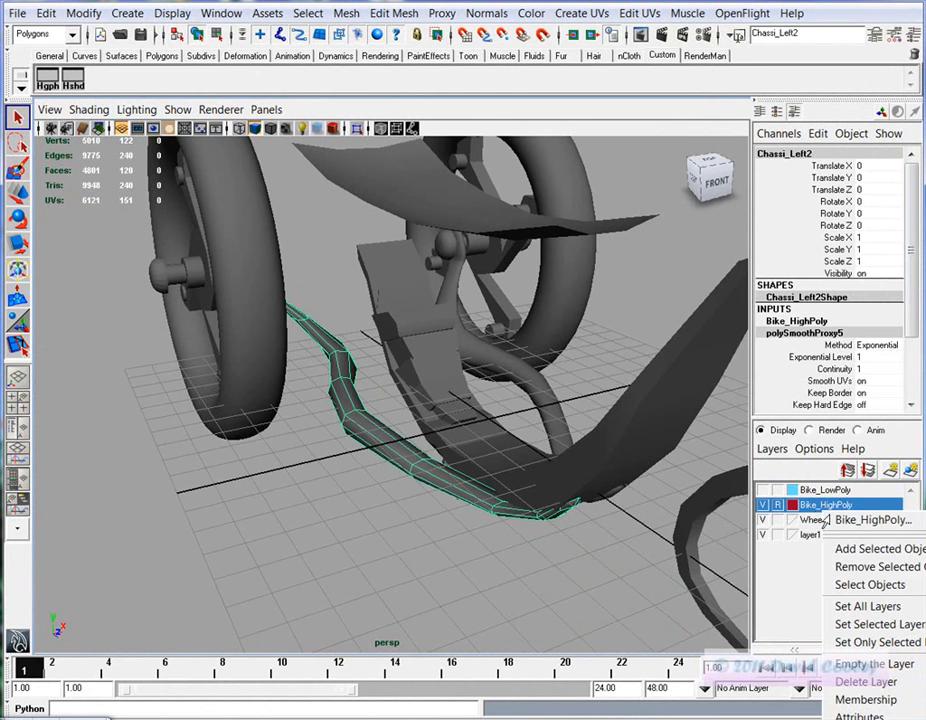
left_click(833, 586)
left_click_drag(640, 480, 577, 462, "alt")
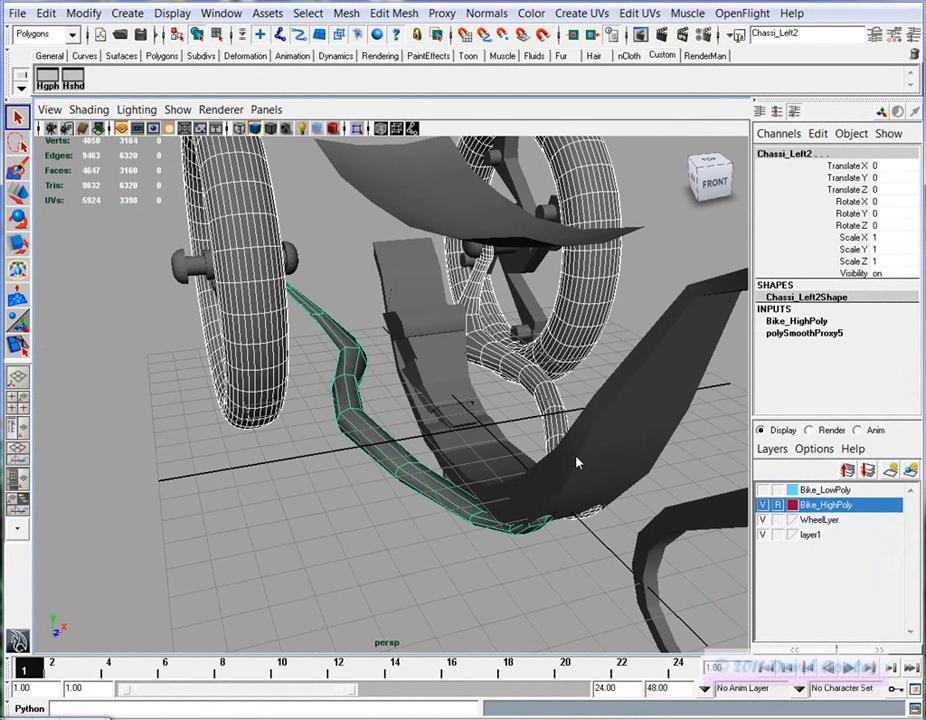
left_click(779, 334)
double_click(862, 357)
type("2")
key("Return")
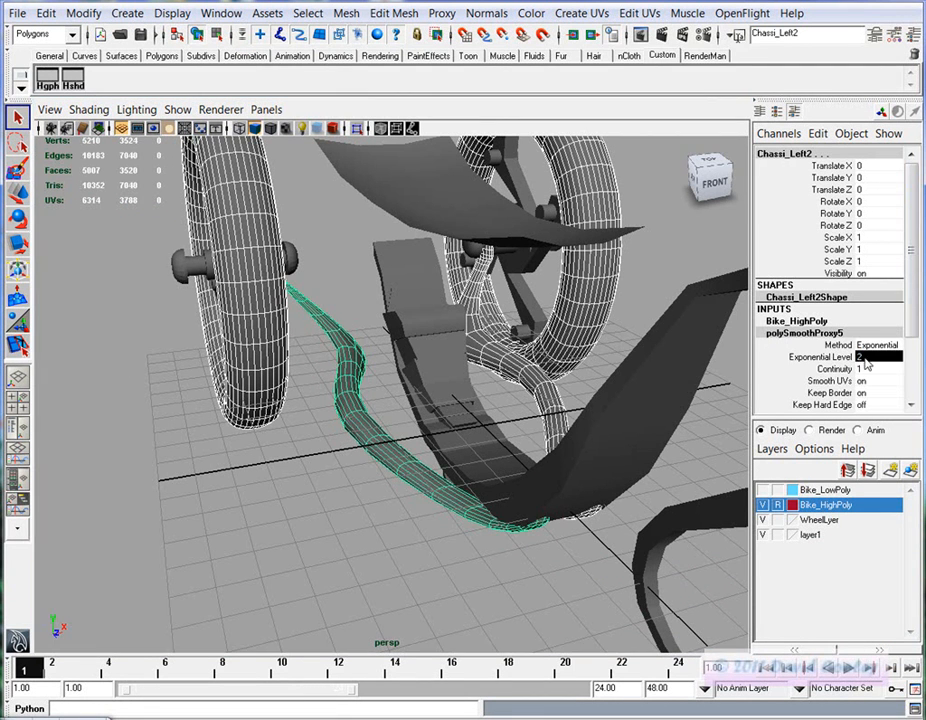
Return the Bike_HighPoly layer to normal display and delete the construction history of the first smoothed chassis rail
left_click_drag(564, 436, 410, 390, "alt")
left_click_drag(368, 343, 371, 206, "alt")
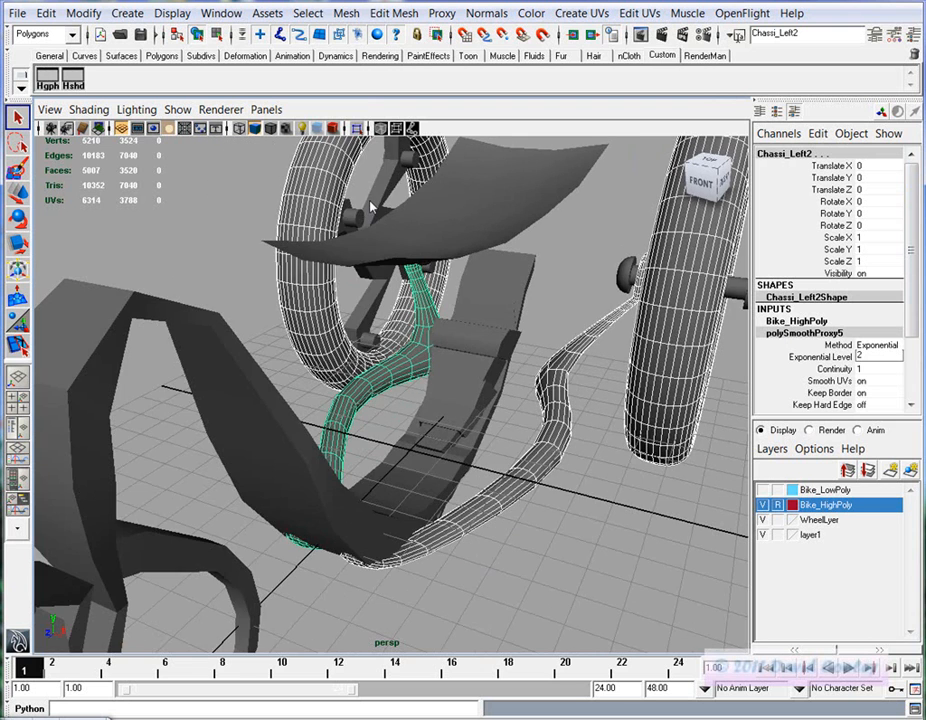
left_click_drag(606, 521, 562, 481, "alt")
right_click_drag(562, 481, 496, 496, "alt")
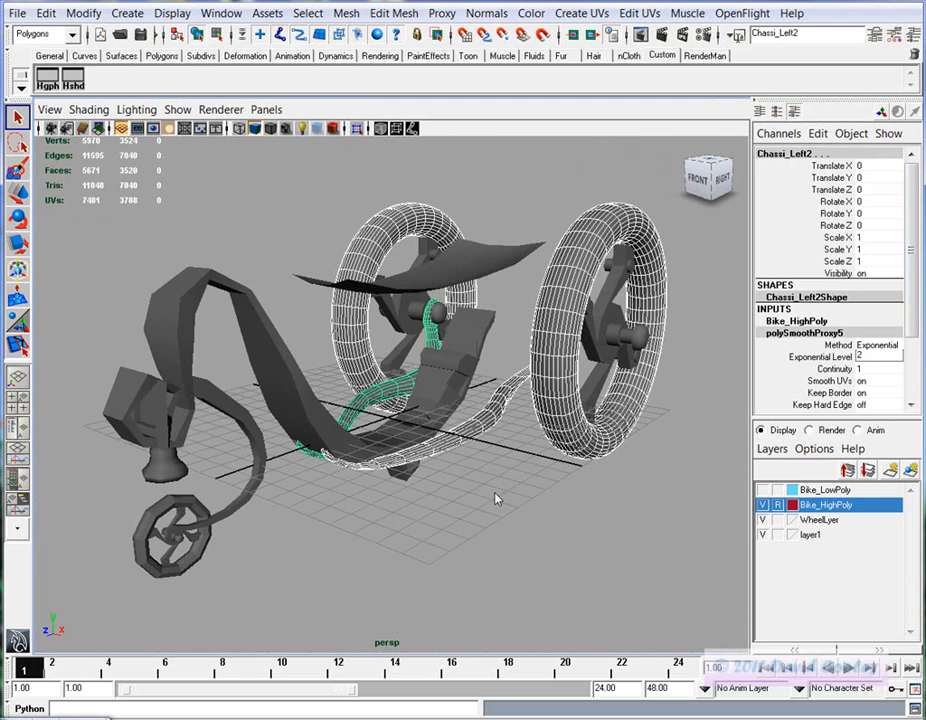
left_click(566, 430)
left_click(778, 505)
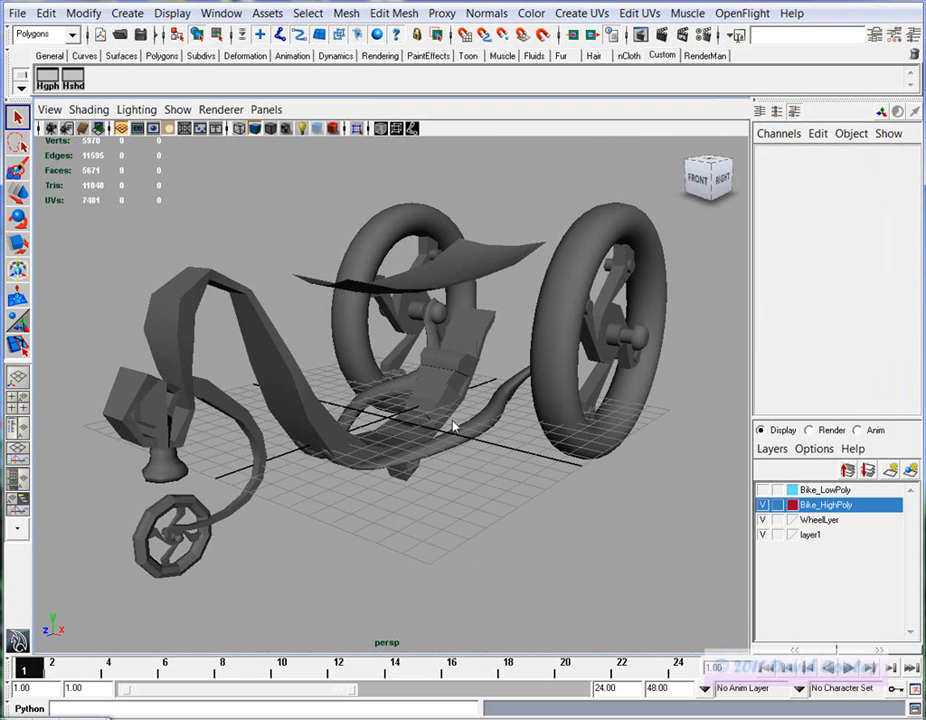
left_click(467, 440)
scroll(465, 437, "up", 3)
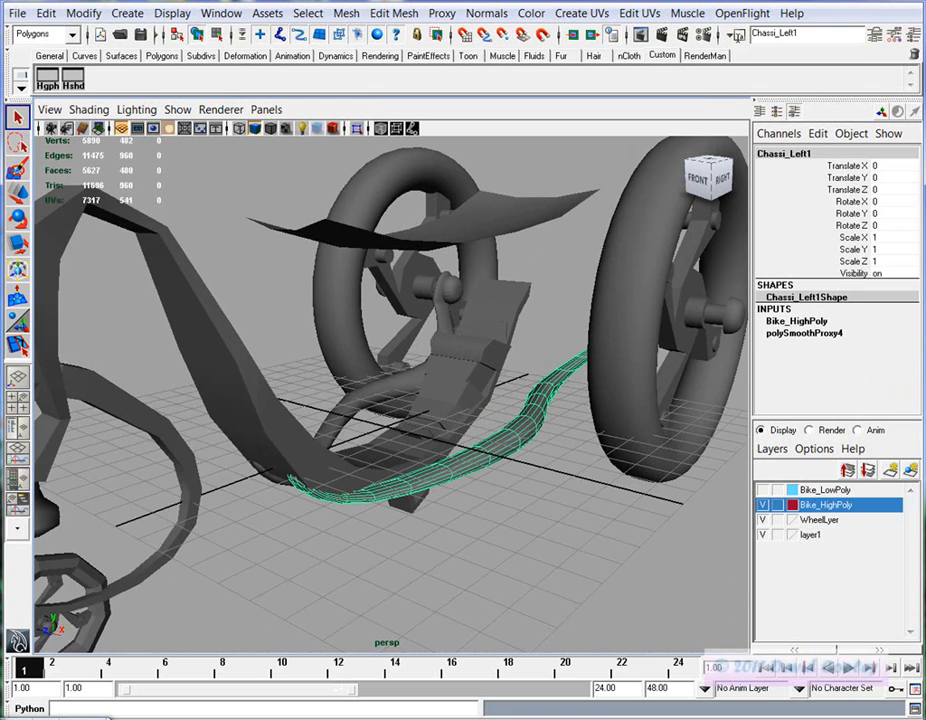
left_click(46, 13)
mouse_move(150, 233)
left_click(204, 241)
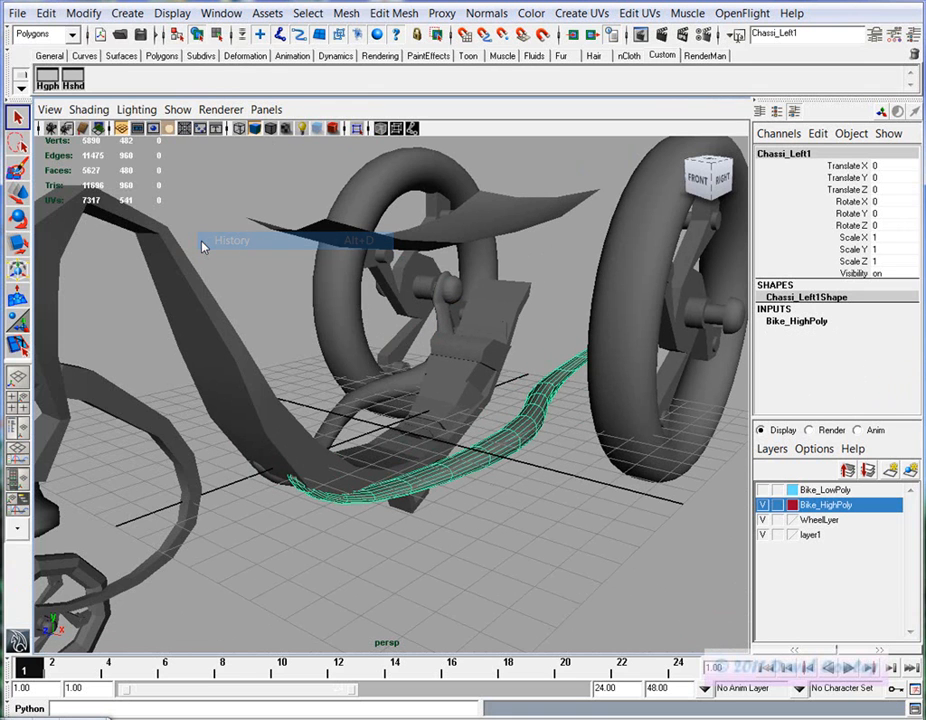
left_click(776, 325)
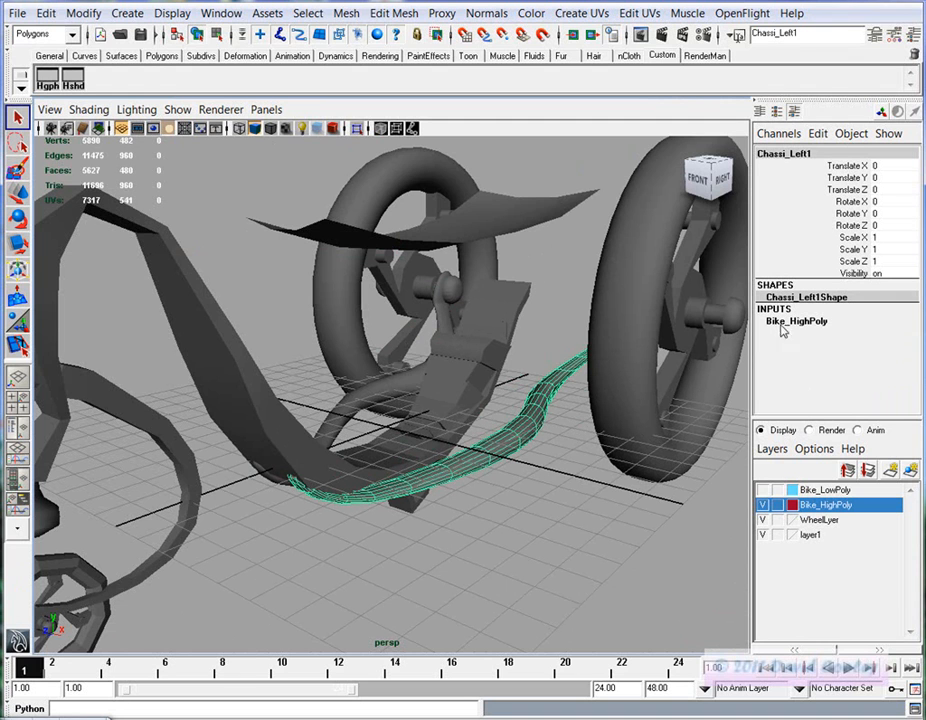
Show the Bike_LowPoly layer in wireframe and try moving the chassis rail cage's vertices at the lower bend
left_click(764, 490)
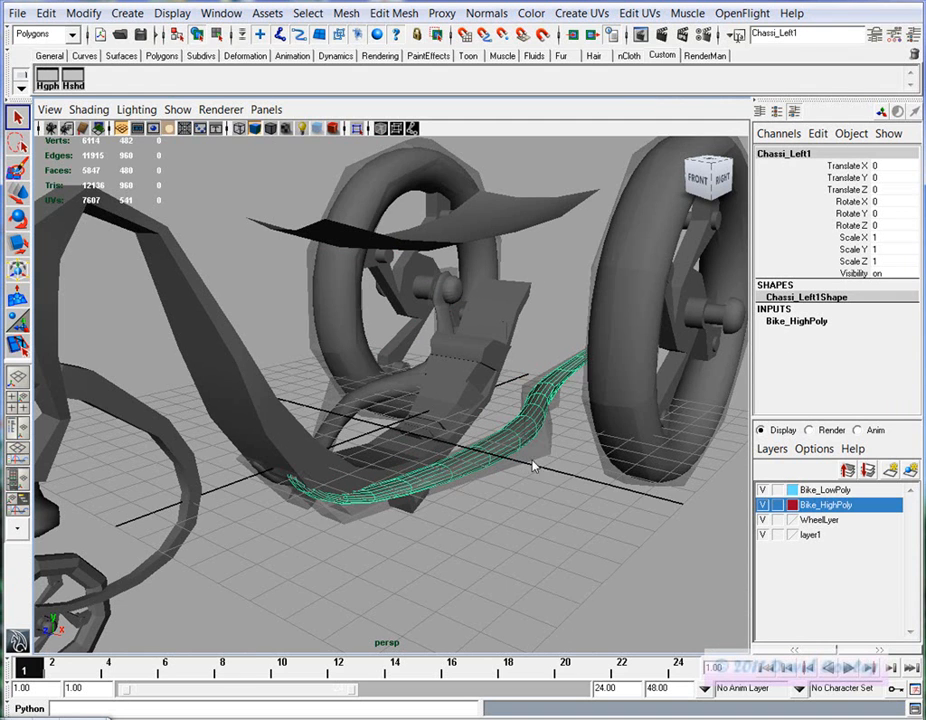
left_click(537, 455)
key("4")
middle_click_drag(496, 482, 392, 464, "alt")
right_click_drag(392, 464, 479, 450, "alt")
mouse_move(482, 405)
right_mouse_down()
mouse_move(451, 429)
mouse_move(446, 410)
right_mouse_up()
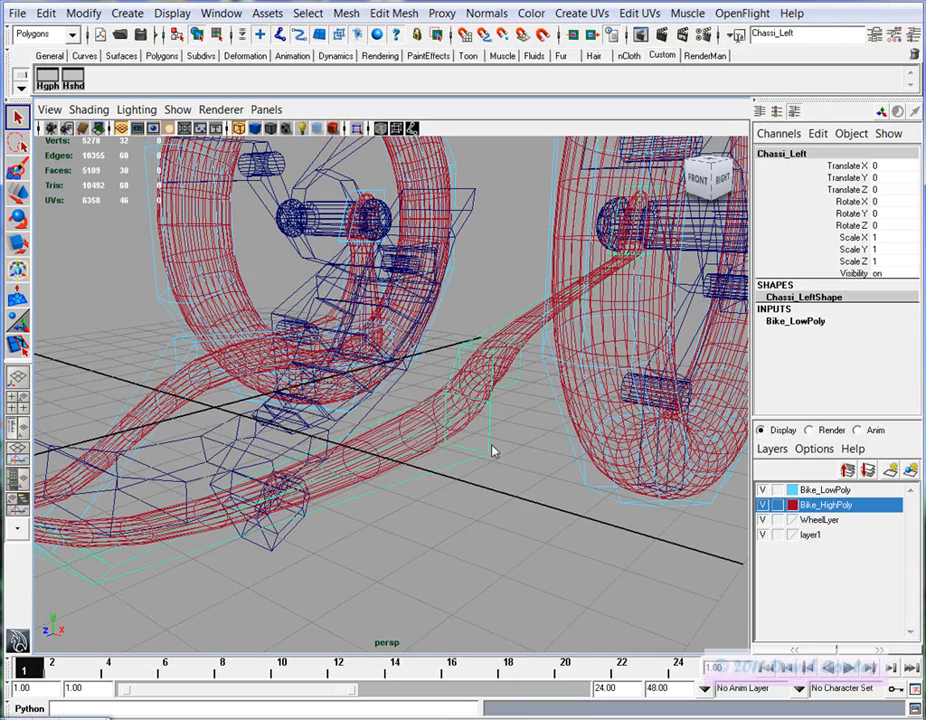
left_click_drag(446, 413, 450, 470, "alt")
left_click_drag(424, 430, 523, 548)
key("w")
middle_click_drag(511, 527, 463, 521)
Undo the cage vertex edit, the layer display changes and the history deletion, back to Bike_HighPoly's Reference display
key("z")
key("z")
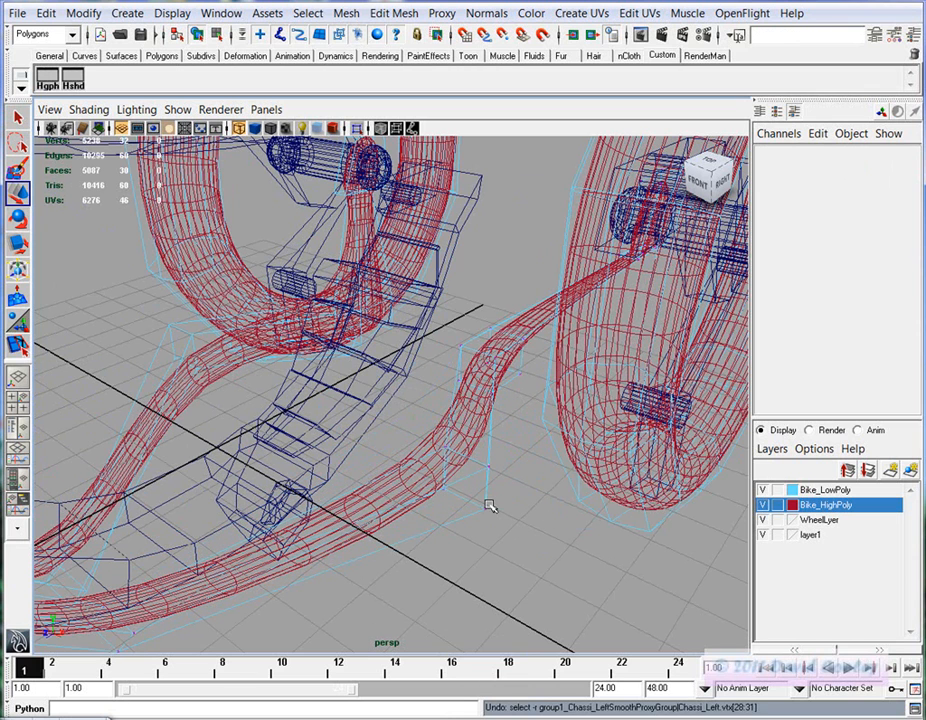
key("space")
left_click_drag(543, 559, 519, 558)
mouse_move(581, 556)
right_mouse_down("alt")
mouse_move(556, 534)
mouse_move(491, 521)
right_mouse_up("alt")
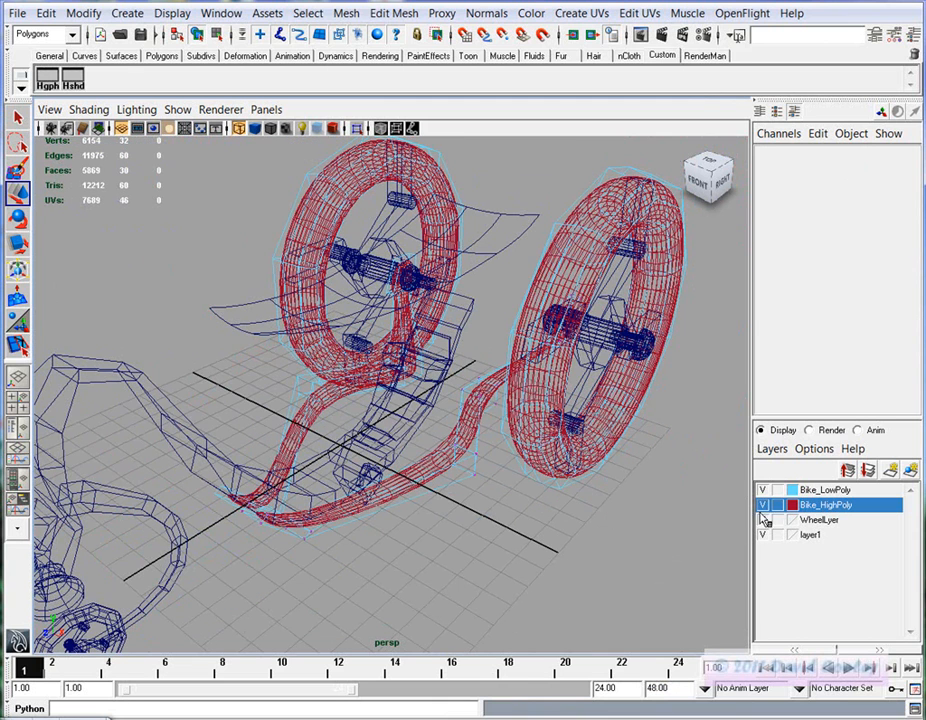
key("ctrl+z")
key("ctrl+z")
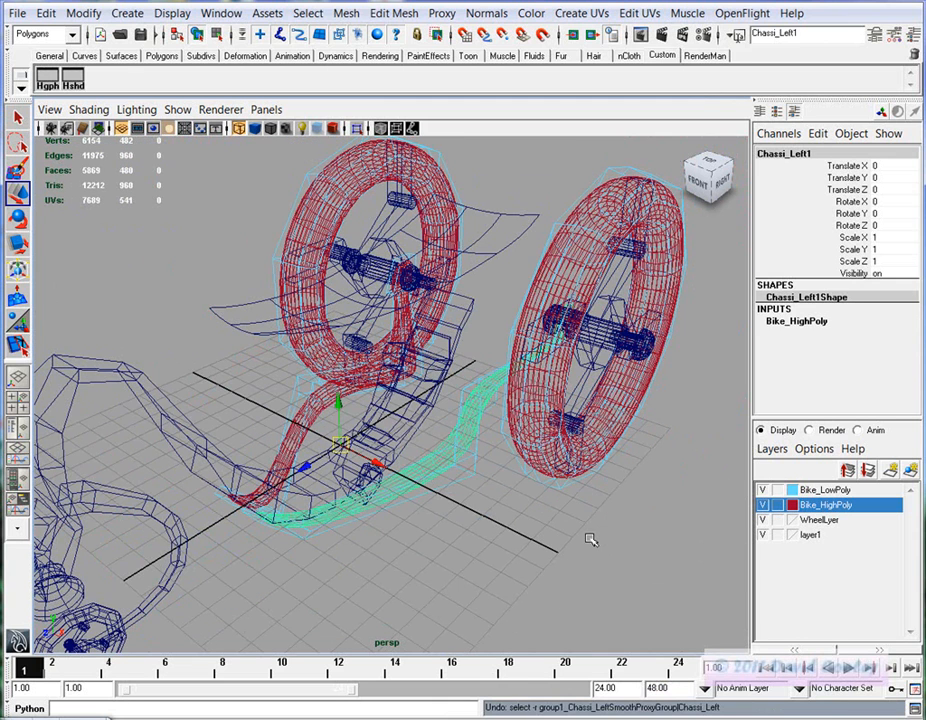
key("ctrl+z")
key("ctrl+z")
key("ctrl+z")
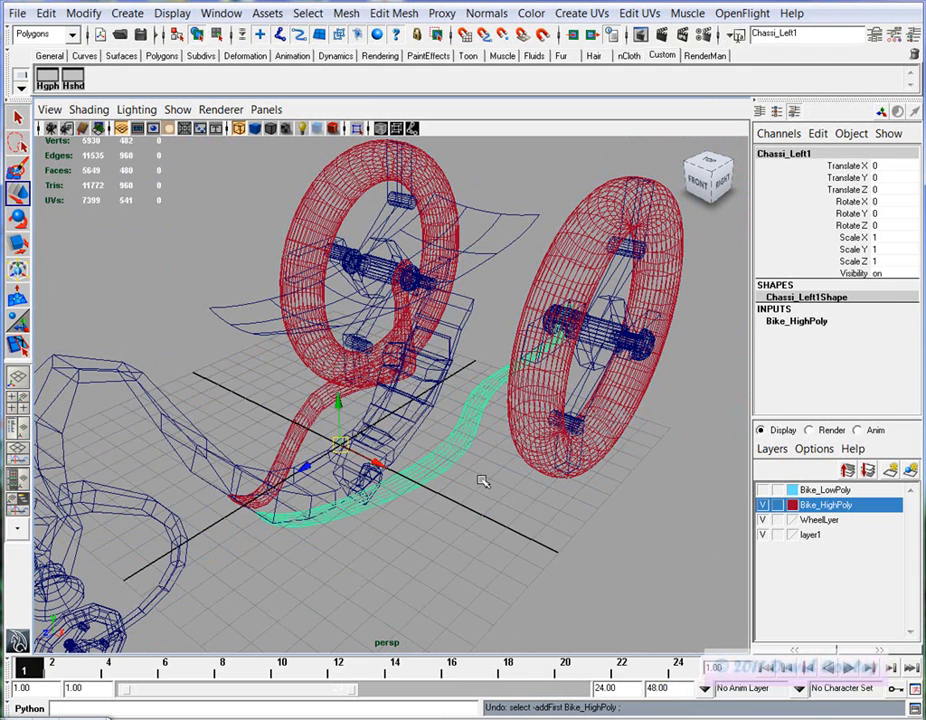
key("ctrl+z")
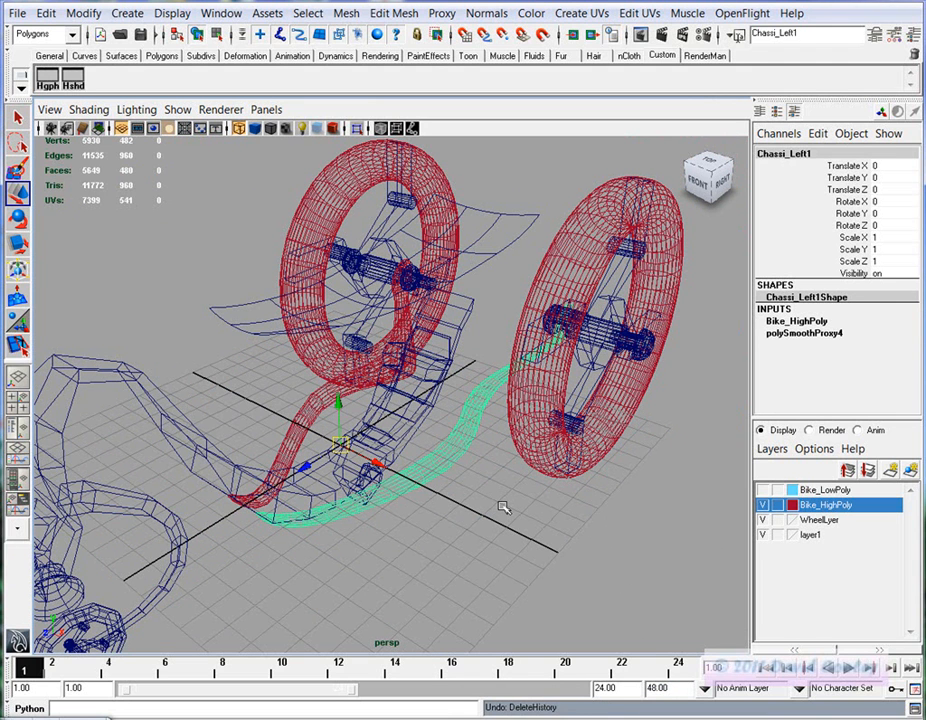
key("ctrl+z")
key("ctrl+z")
key("ctrl+z")
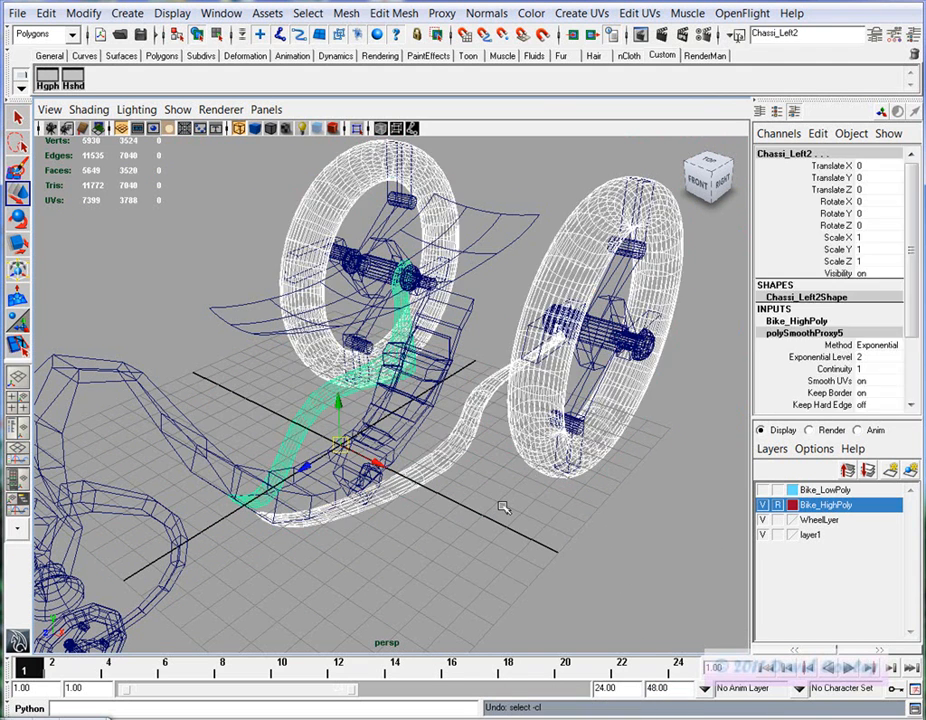
Show the Bike_LowPoly layer, select both tire and both chassis rail cages to check their linked meshes, and clear the selection
left_click(763, 490)
left_click(498, 484)
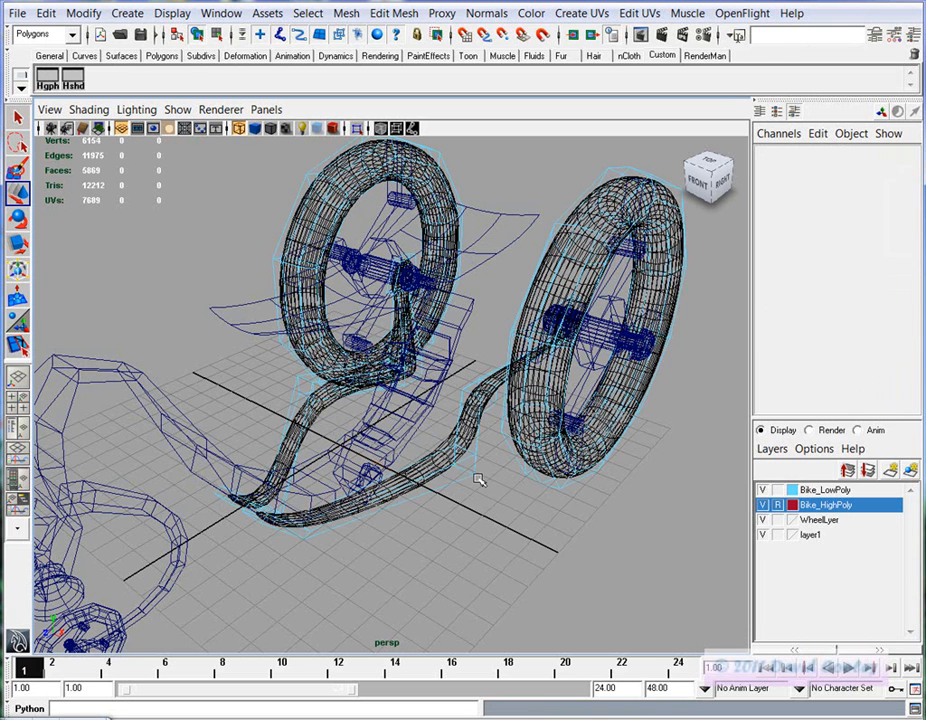
left_click(470, 469)
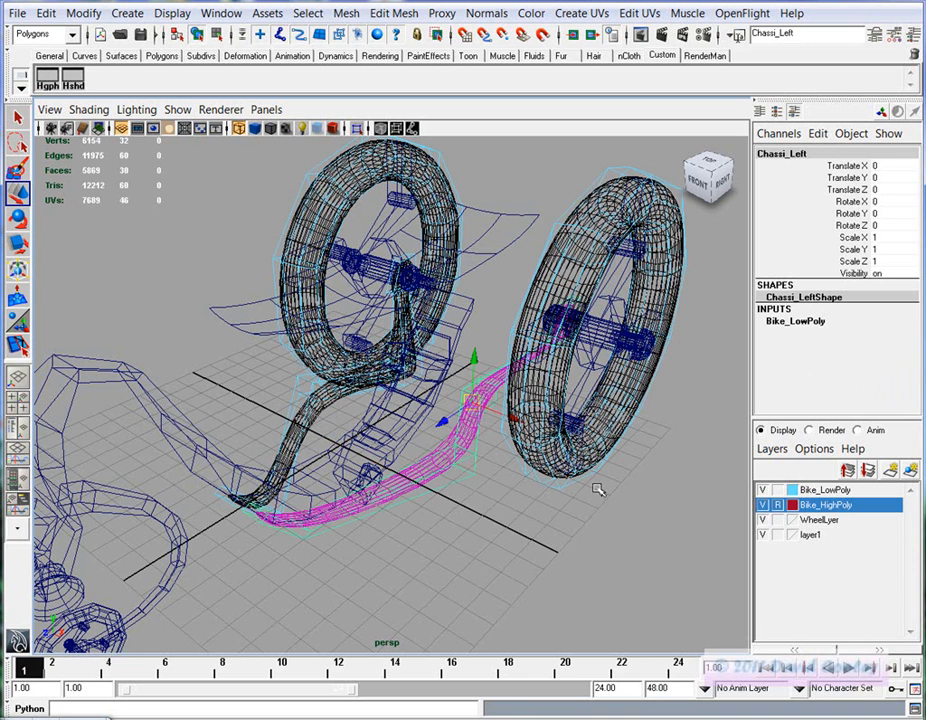
left_click(567, 465)
left_click_drag(455, 552, 385, 518, "alt")
left_click_drag(293, 343, 362, 388, "shift")
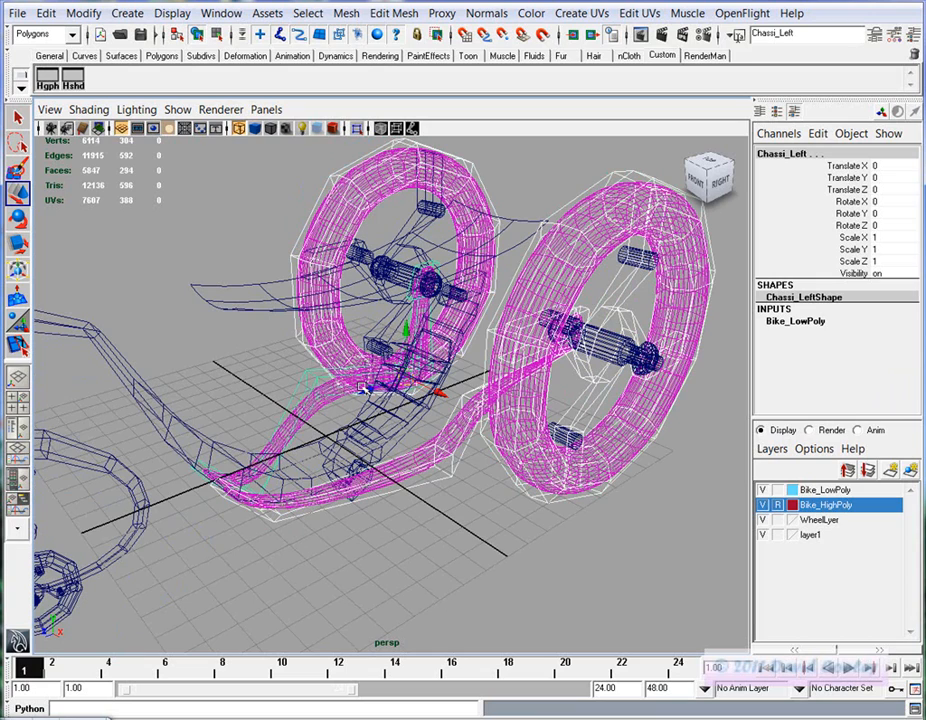
left_click(440, 515)
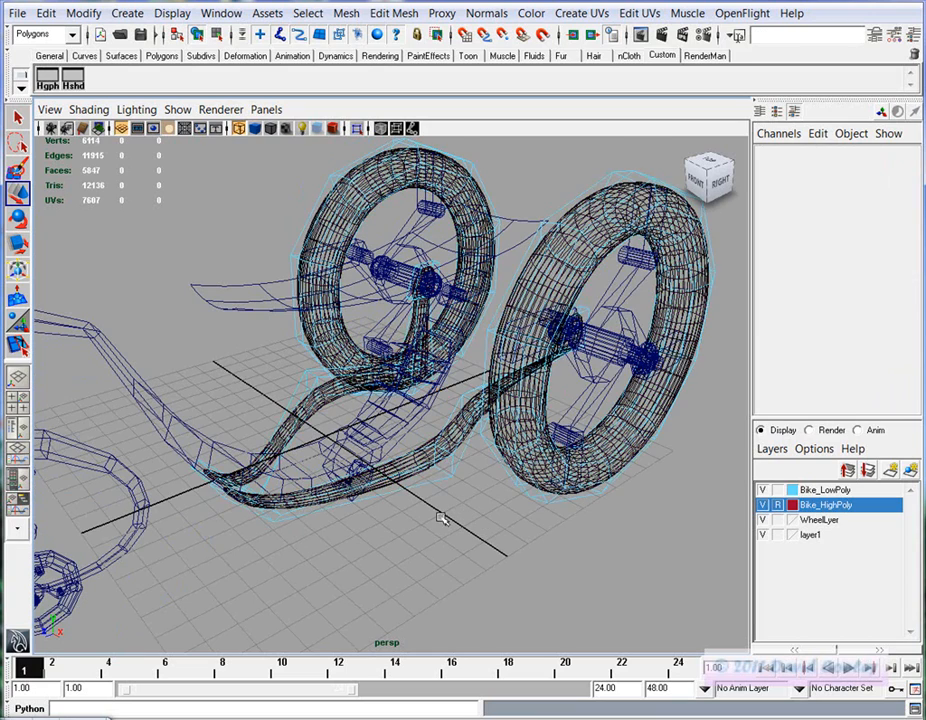
Insert an edge loop across the chassis rail cage near its lower bend
left_click_drag(440, 515, 453, 507, "alt")
right_click_drag(453, 507, 480, 538, "alt")
left_click(478, 547)
left_click_drag(478, 547, 232, 247, "alt")
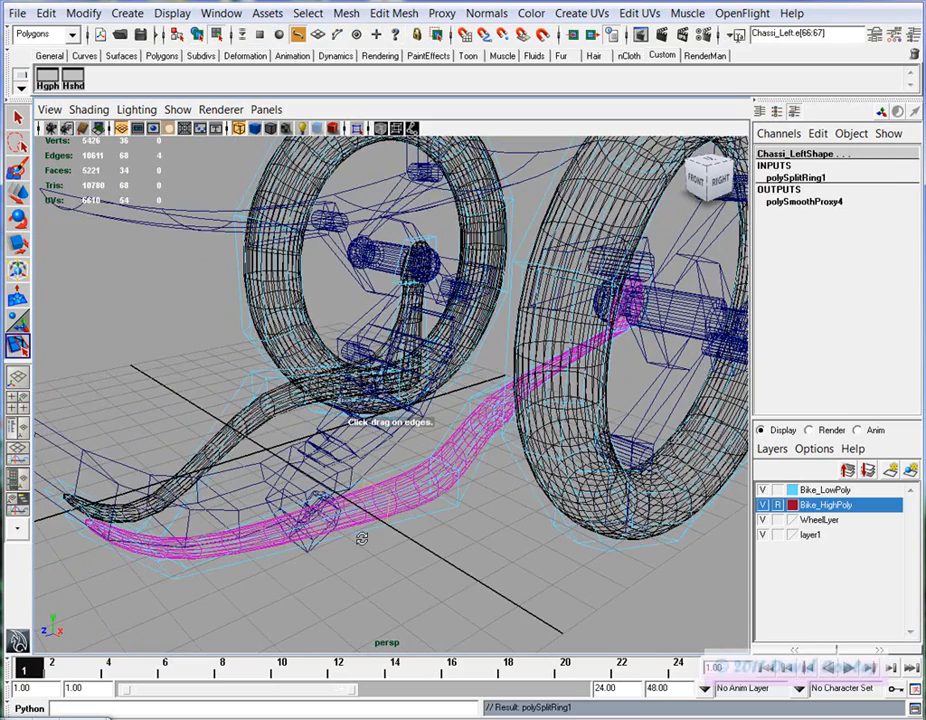
Insert another edge loop across the chassis rail cage and one running along its length
left_click_drag(361, 538, 398, 473, "alt")
left_click(398, 473)
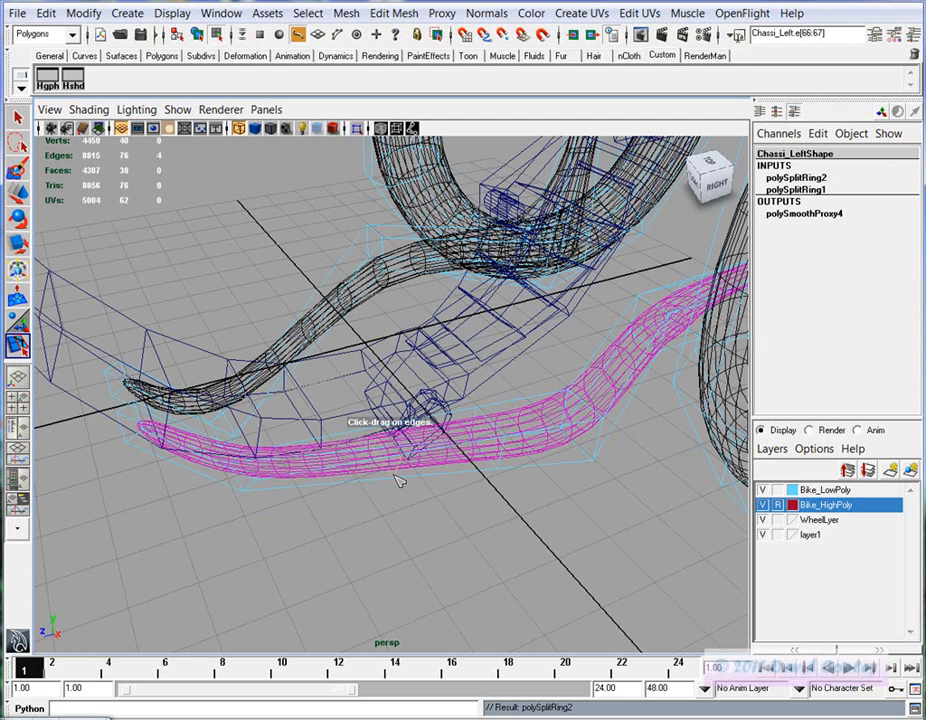
left_click(290, 343)
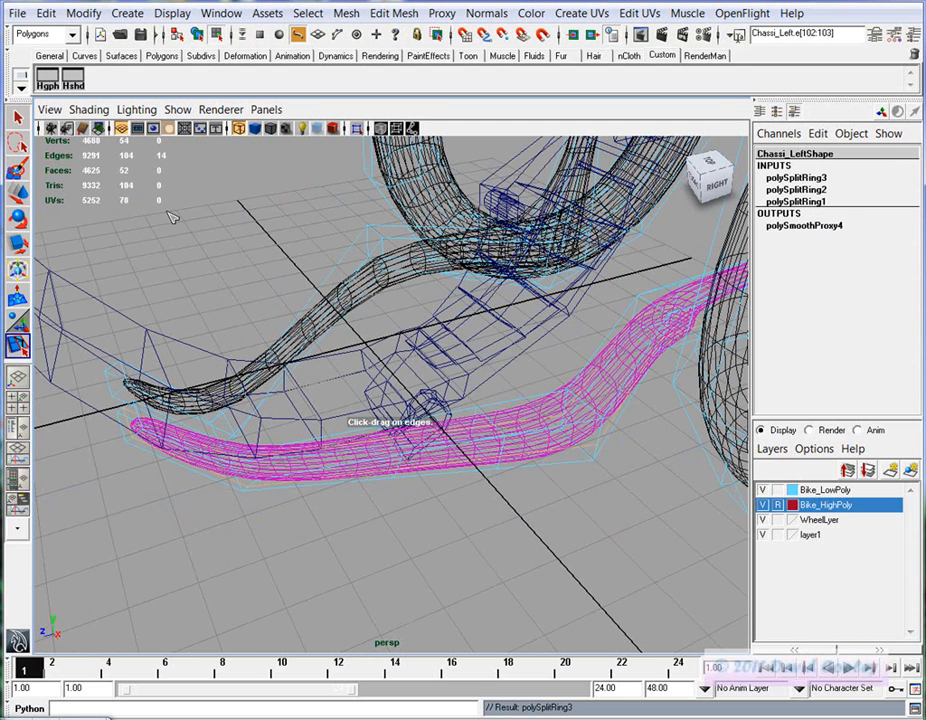
Try to delete the construction history of the edited chassis rail cage
middle_click_drag(289, 254, 199, 307, "alt")
left_click(46, 14)
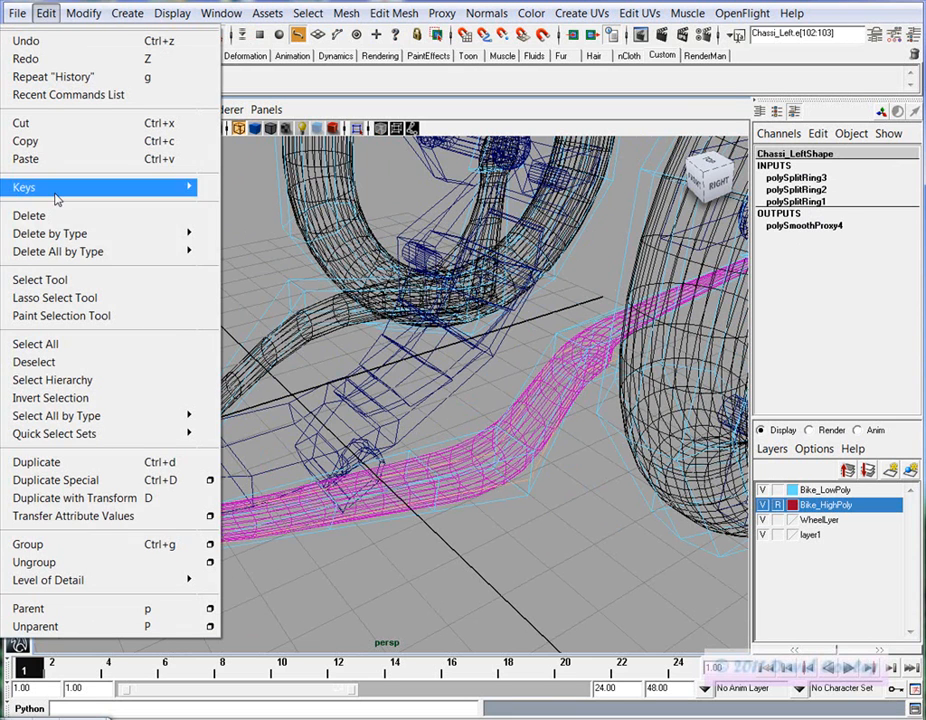
mouse_move(150, 233)
left_click(236, 243)
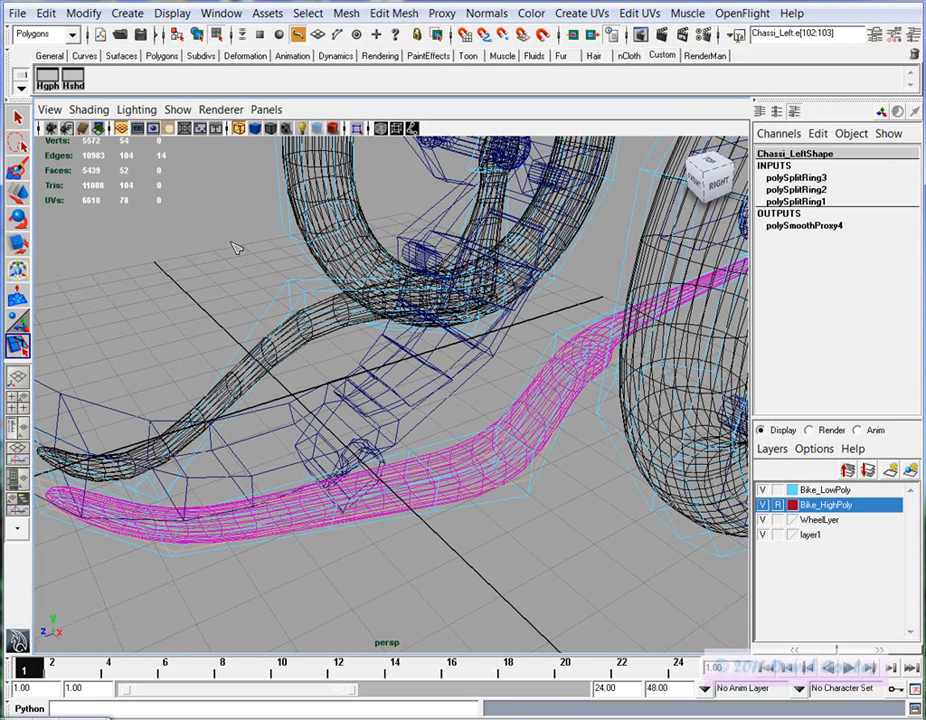
Select the chassis rail cage's vertices at the lower bend and try moving them
key("w")
left_click(453, 521)
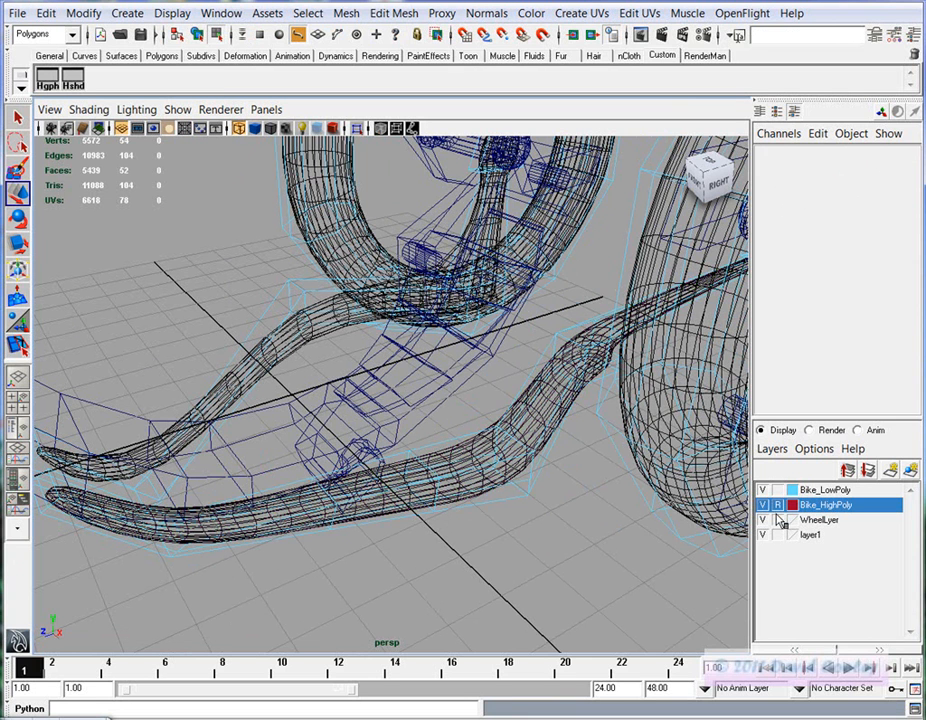
left_click(527, 496)
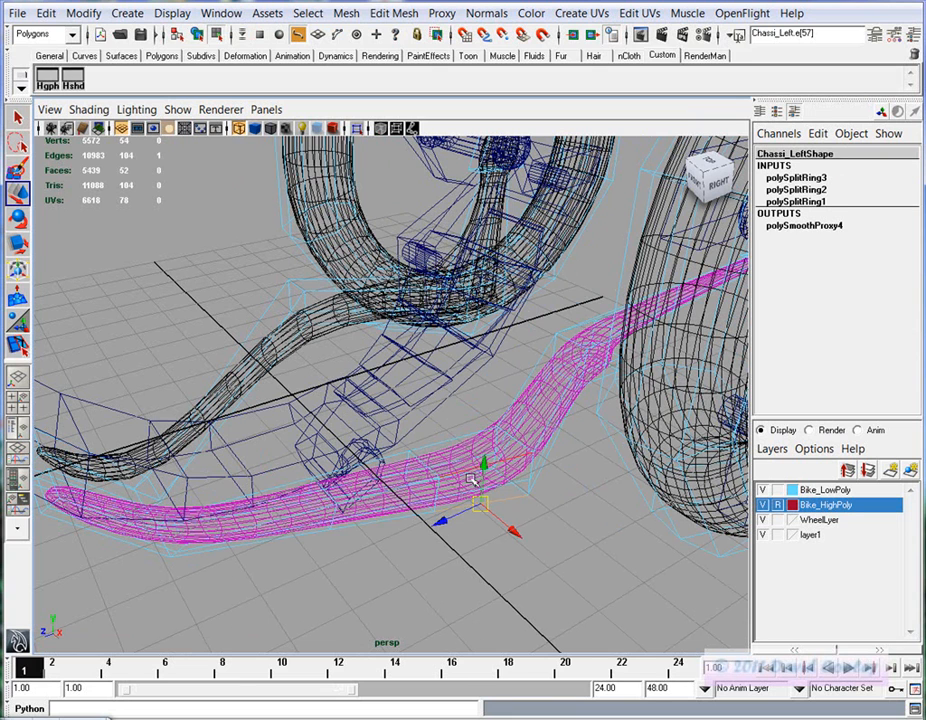
right_click_drag(532, 490, 498, 405)
left_click_drag(543, 505, 552, 531, "alt")
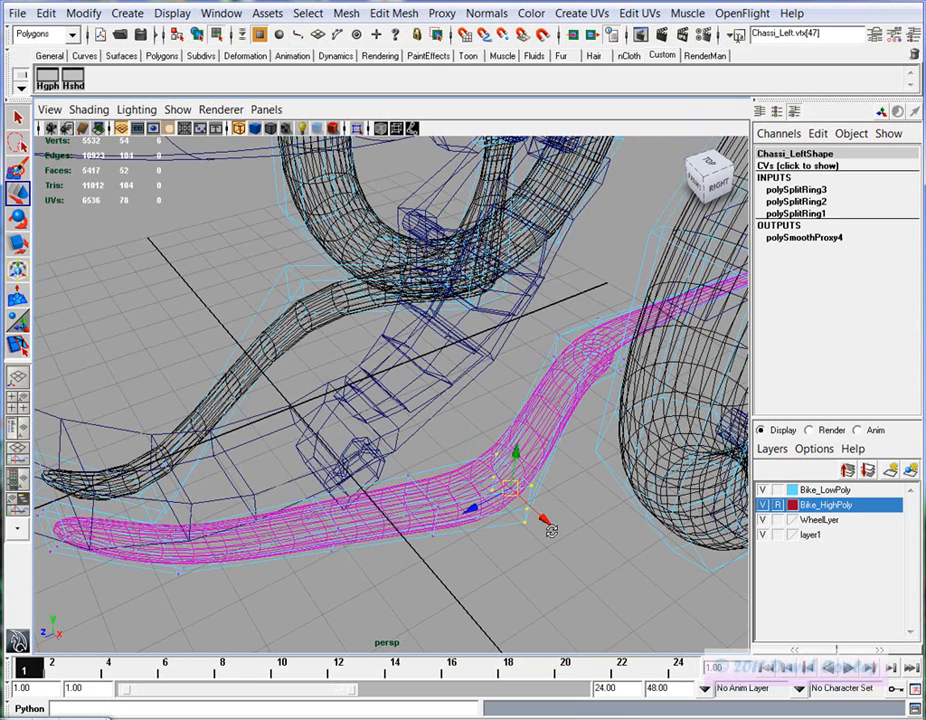
left_click_drag(470, 509, 503, 547)
Undo the cage's vertex edits, history deletion and edge loop insertions back to the first inserted loop
key("ctrl+z")
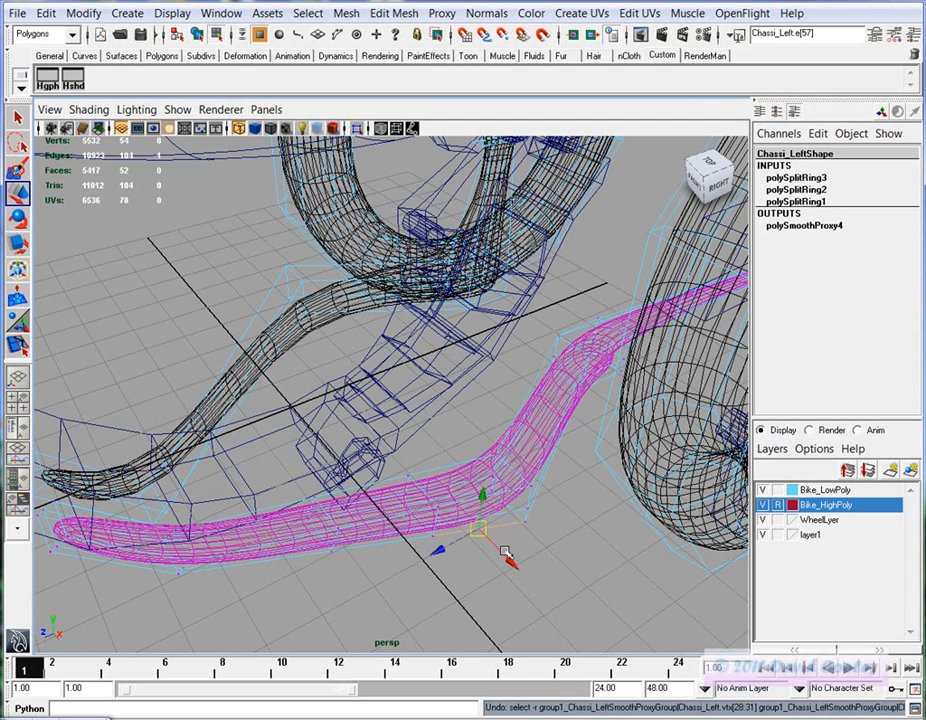
key("ctrl+z")
key("ctrl+z")
key("ctrl+z")
key("ctrl+z")
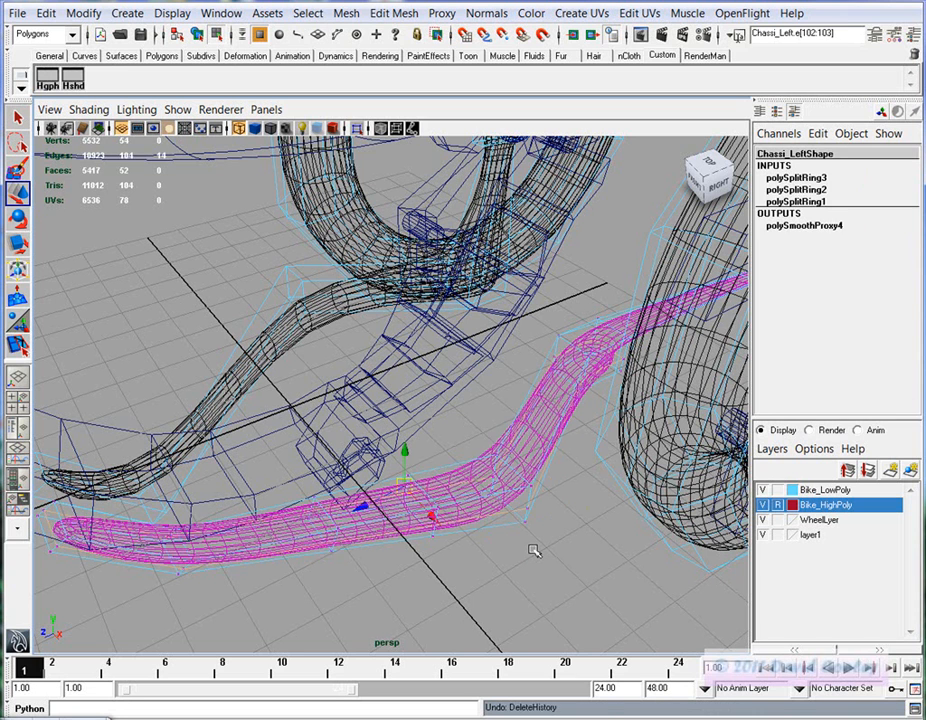
key("ctrl+z")
key("ctrl+z")
key("ctrl+z")
key("ctrl+z")
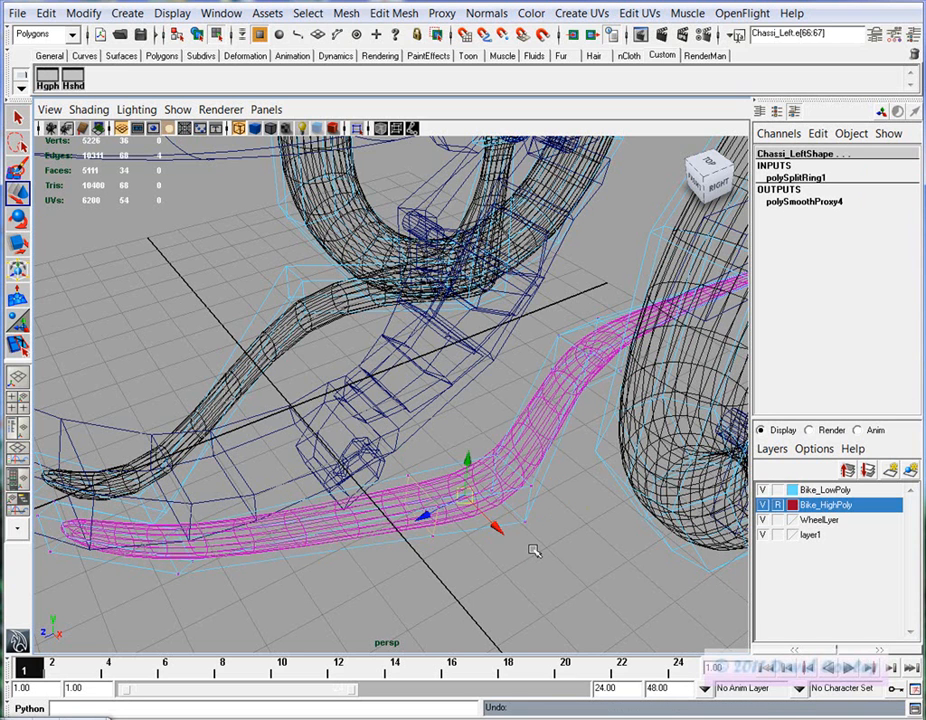
Undo the remaining edge loop on the chassis rail cage, deselect it and display the whole bike in shaded mode
key("ctrl+z")
left_click(538, 559)
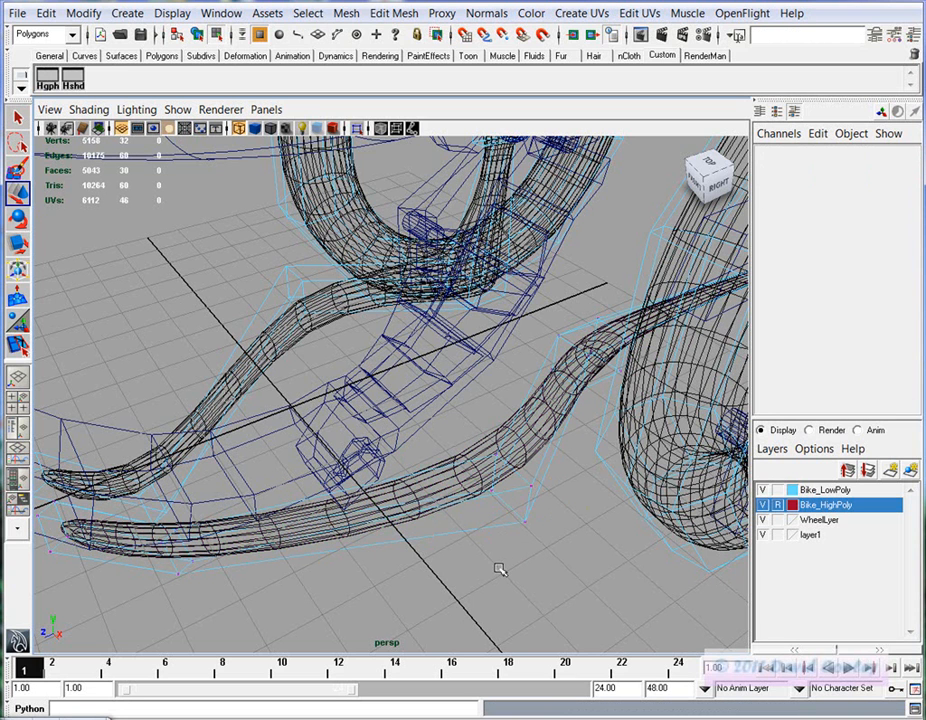
key("5")
left_click_drag(402, 527, 480, 450, "alt")
right_click_drag(480, 450, 293, 438, "alt")
middle_click_drag(350, 419, 397, 540, "alt")
left_click_drag(397, 540, 285, 537, "alt")
middle_click_drag(285, 537, 340, 508, "alt")
left_click_drag(340, 508, 362, 506, "alt")
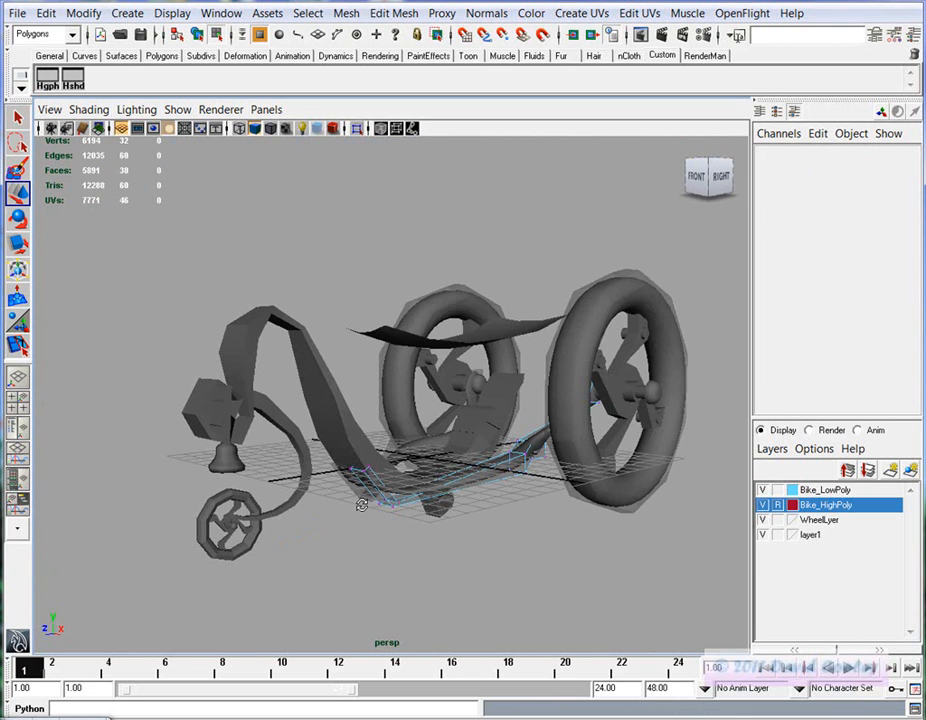
Open the Hypergraph hierarchy, select all of the bike's nodes and group them under one parent
left_click(47, 82)
left_click_drag(542, 507, 253, 580)
key("a")
scroll(525, 368, "down", 2)
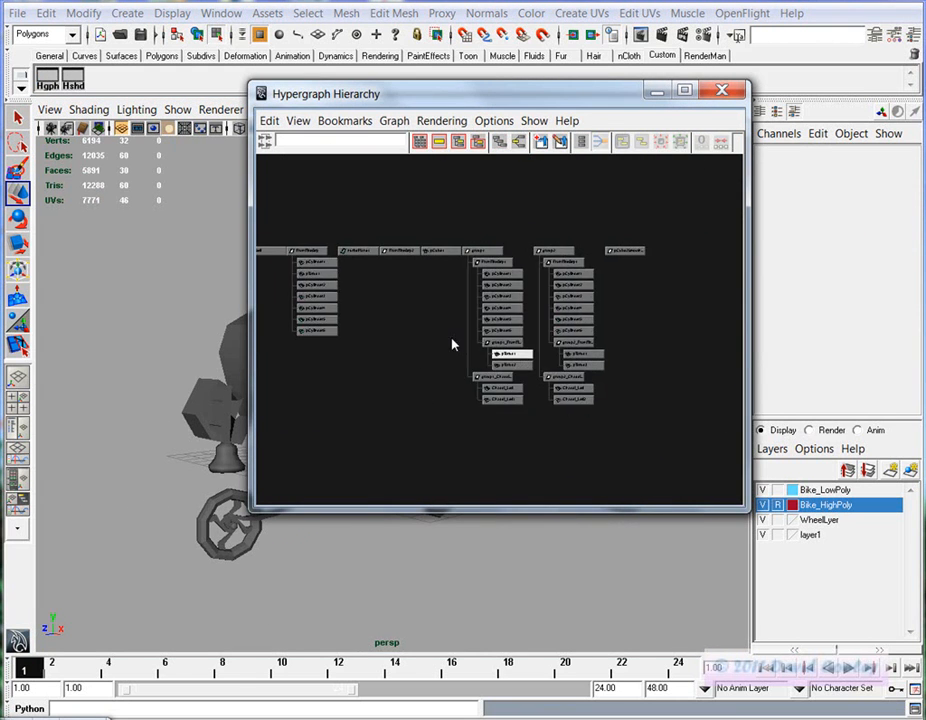
middle_click_drag(438, 360, 539, 374, "alt")
left_click(539, 374)
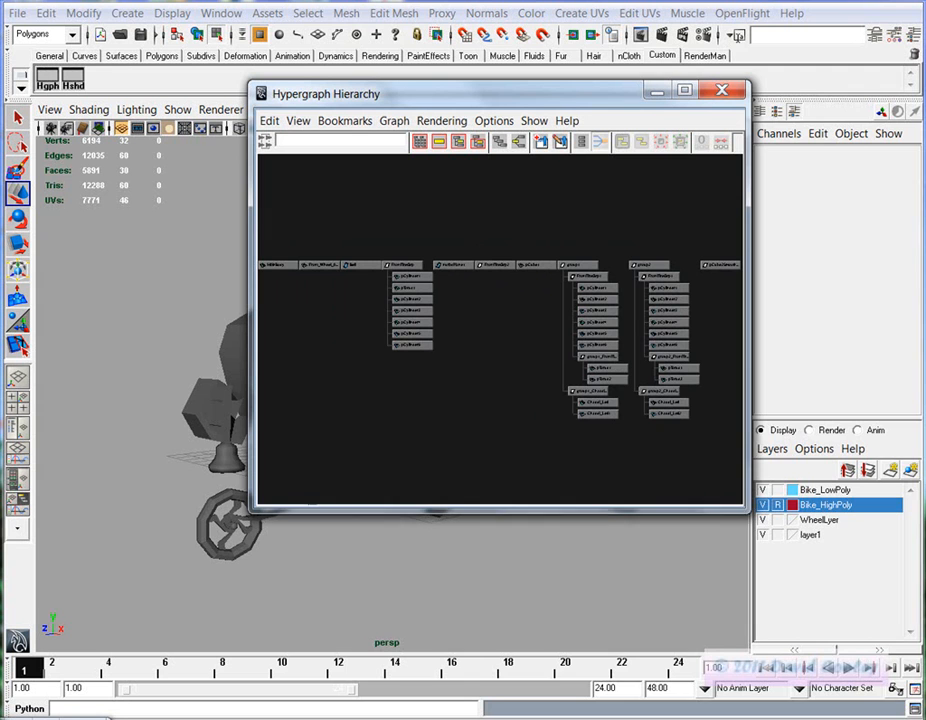
left_click_drag(745, 512, 918, 703)
scroll(562, 426, "up", 4)
left_click_drag(866, 300, 301, 220)
middle_click_drag(459, 391, 748, 420, "alt")
middle_click_drag(620, 277, 755, 274, "alt")
left_click_drag(764, 254, 488, 337, "shift")
key("ctrl+g")
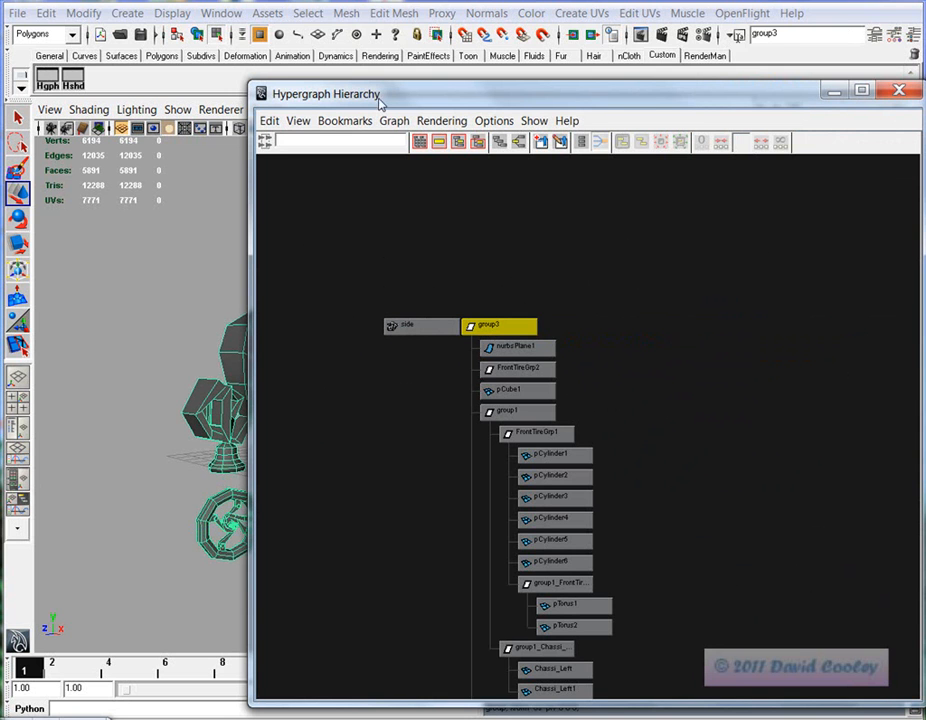
Select all objects in the Bike_HighPoly layer and group them
left_click_drag(492, 96, 427, 603)
double_click(768, 151)
left_click_drag(540, 600, 522, 47)
left_click(815, 42)
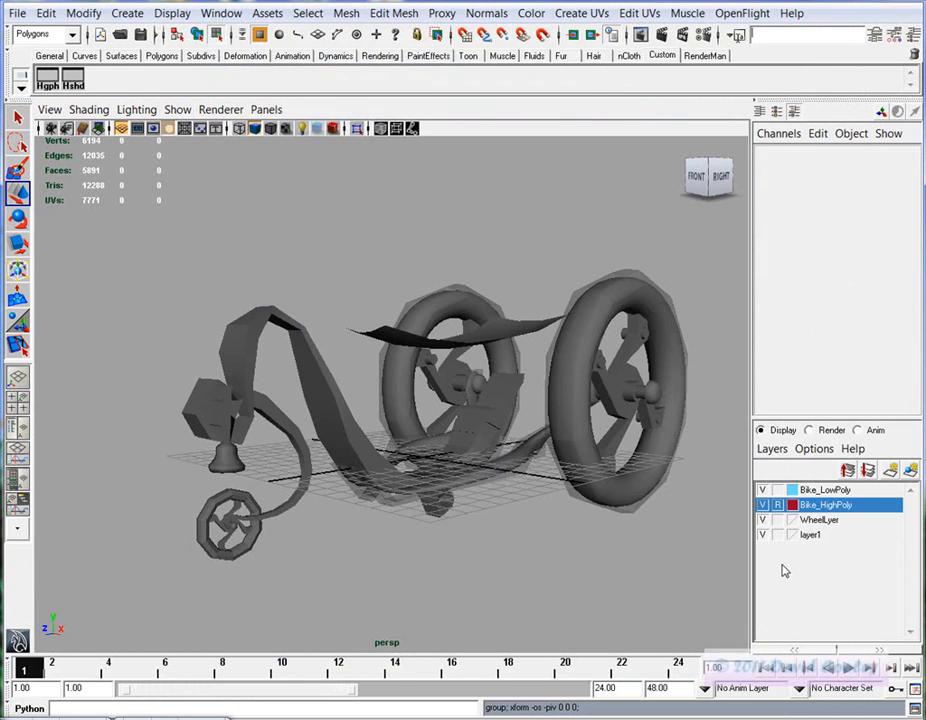
right_click(814, 510)
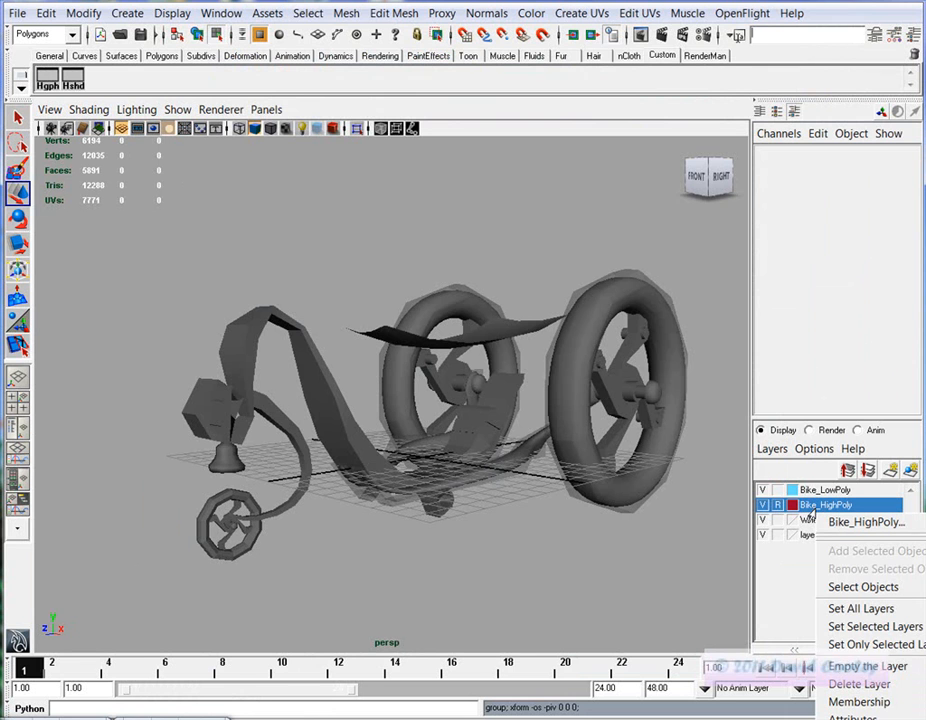
left_click(838, 587)
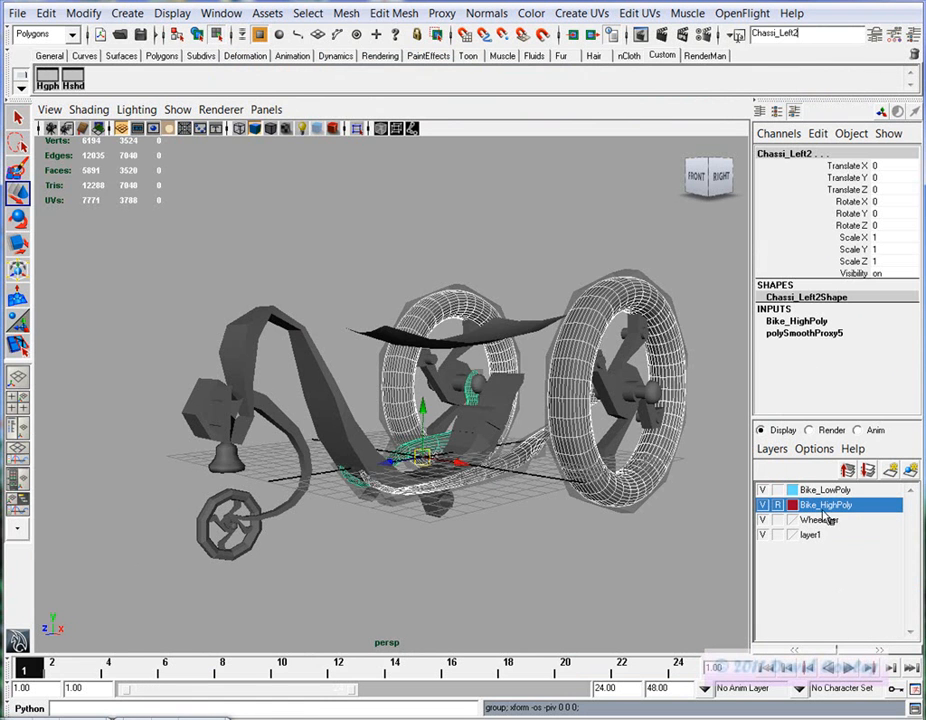
left_click_drag(360, 333, 484, 483, "alt")
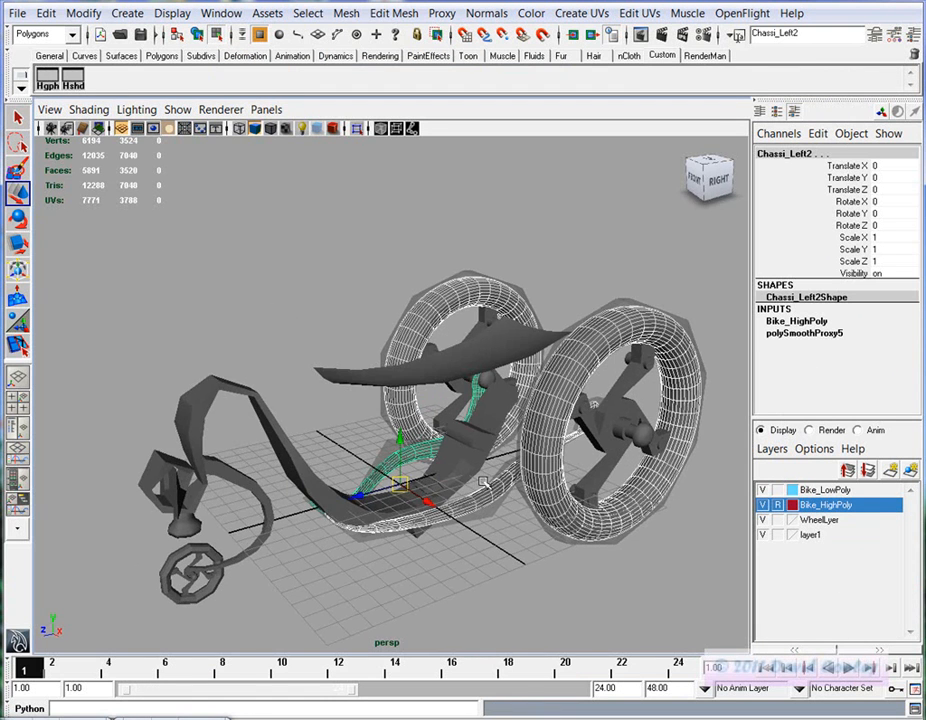
key("ctrl+g")
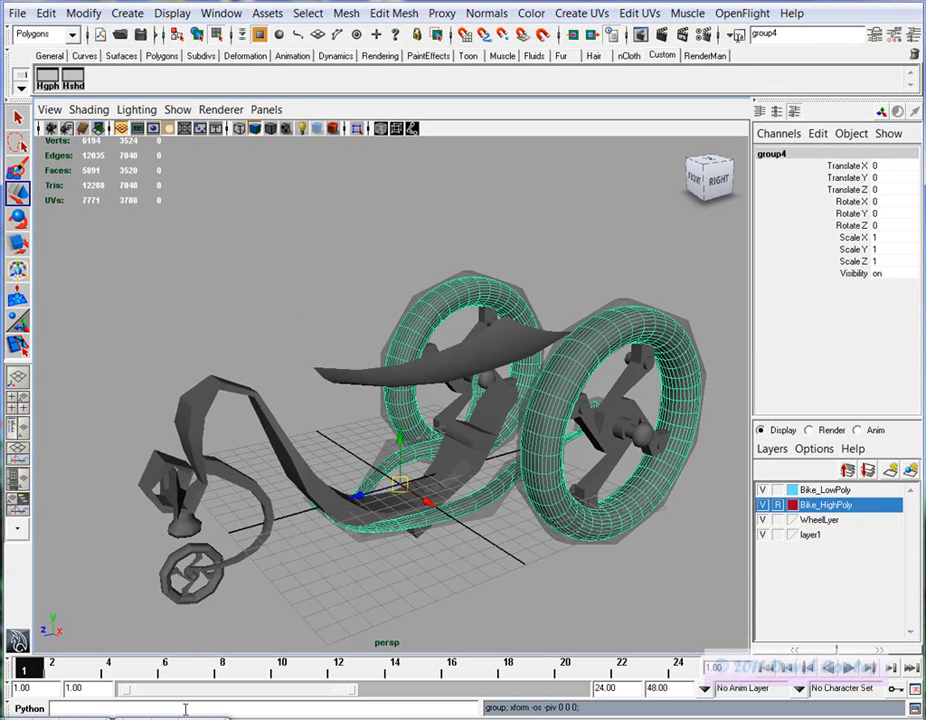
Find the new group of smoothed tires and chassis rails in the Hypergraph and rename it HighPoly
left_click(137, 718)
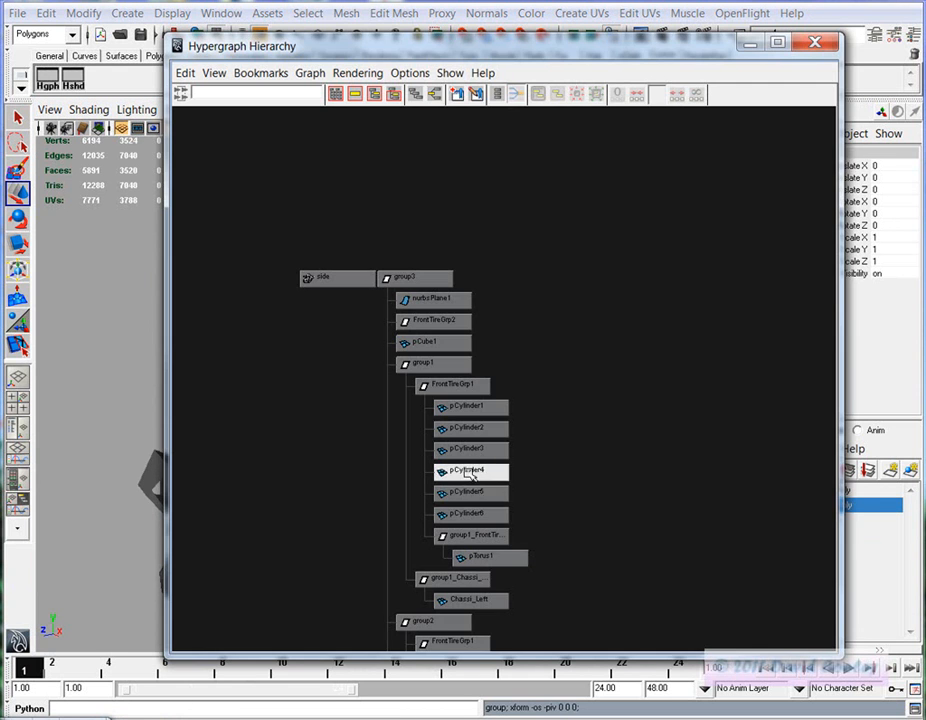
key("f")
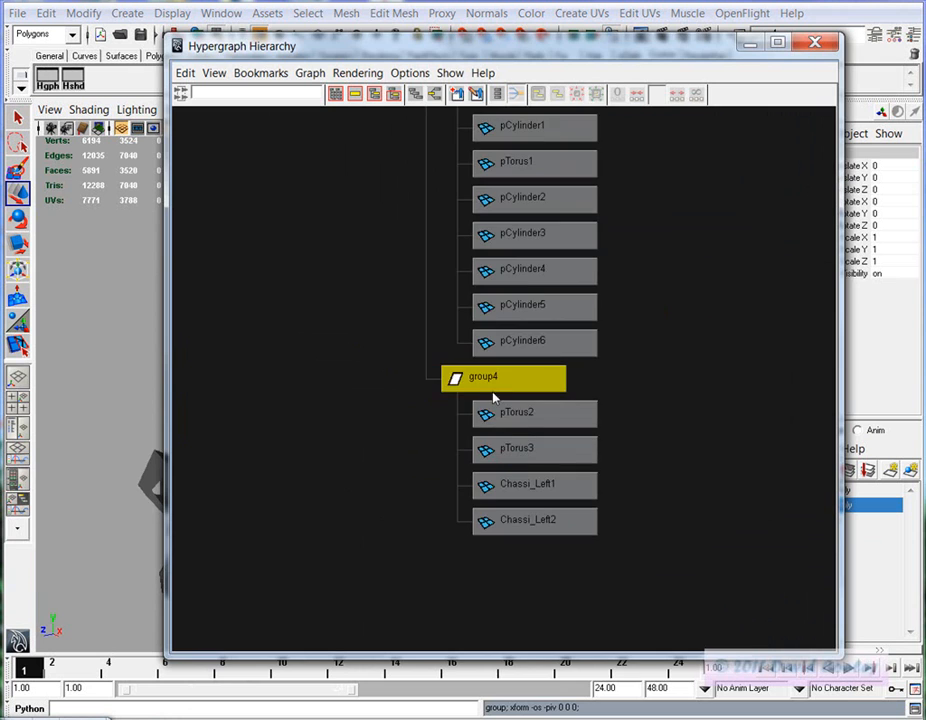
left_click_drag(600, 52, 563, 348)
left_click(786, 157)
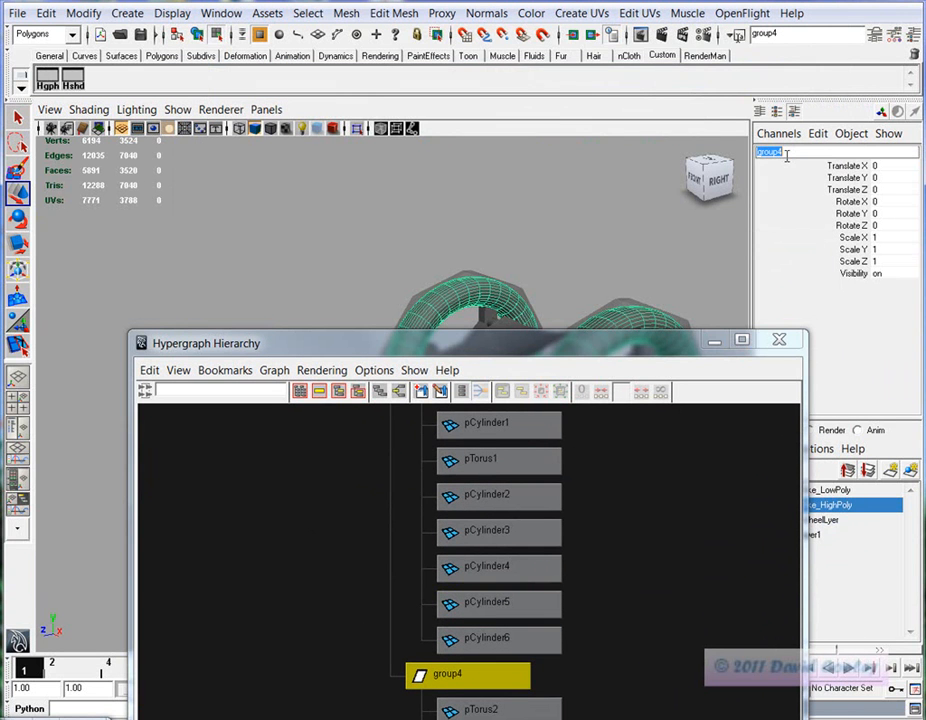
type("HighPoly")
key("Return")
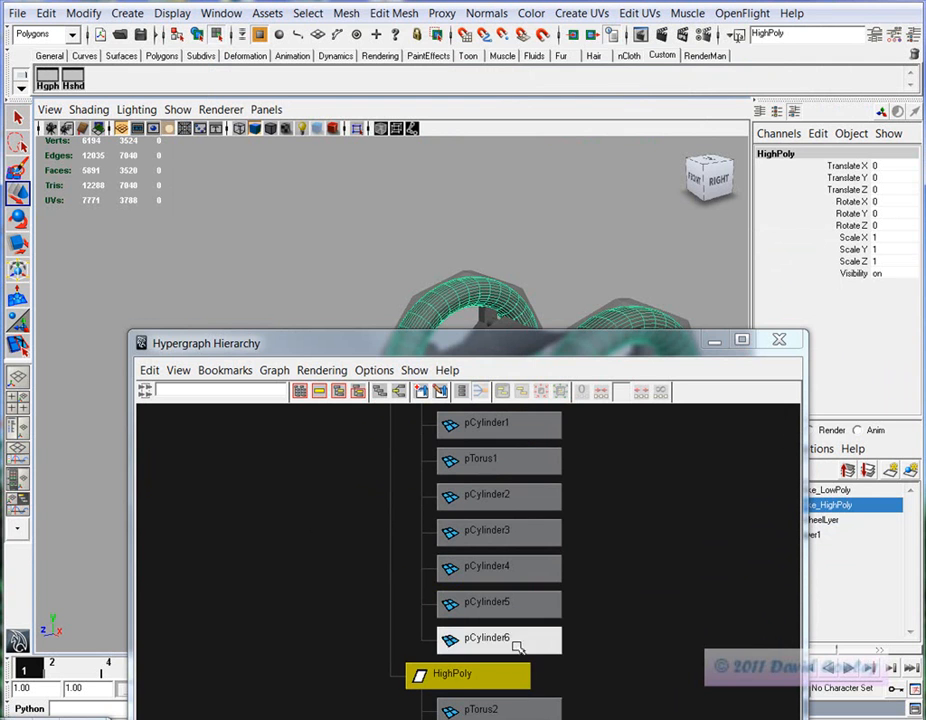
left_click_drag(563, 350, 564, 588)
Group all objects of the Bike_LowPoly layer and rename the group LowPoly
right_click(817, 491)
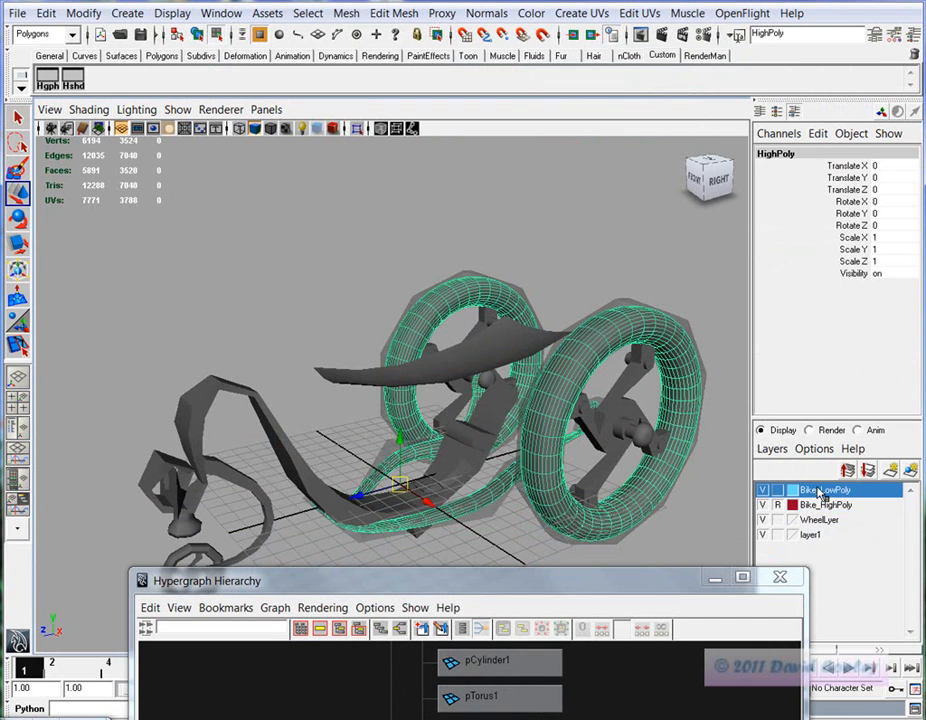
left_click(820, 566)
left_click_drag(680, 582, 660, 291)
key("ctrl+g")
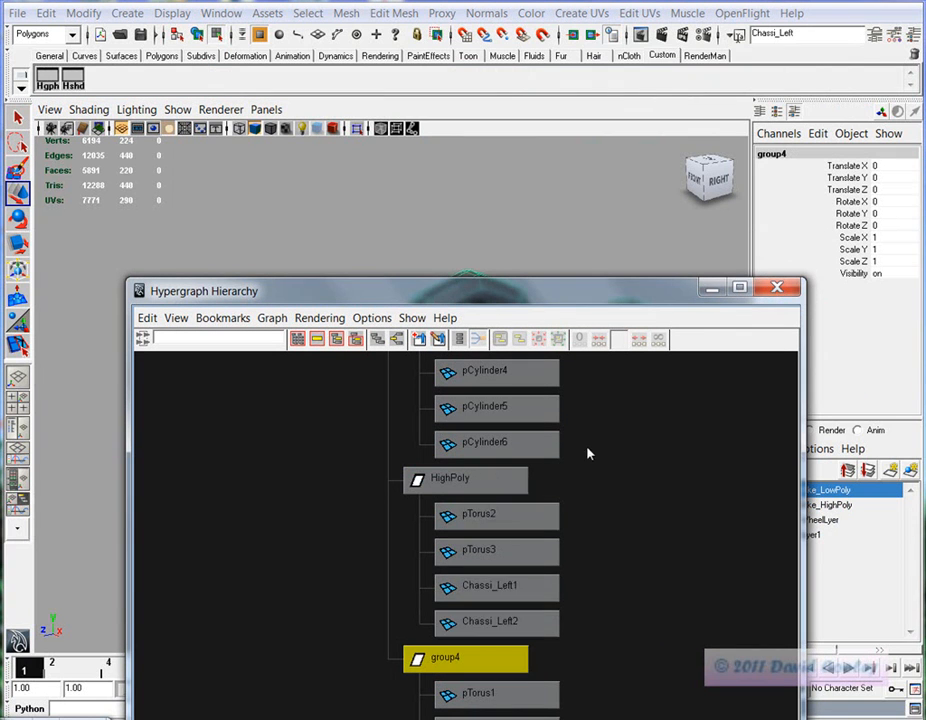
double_click(777, 153)
type("L")
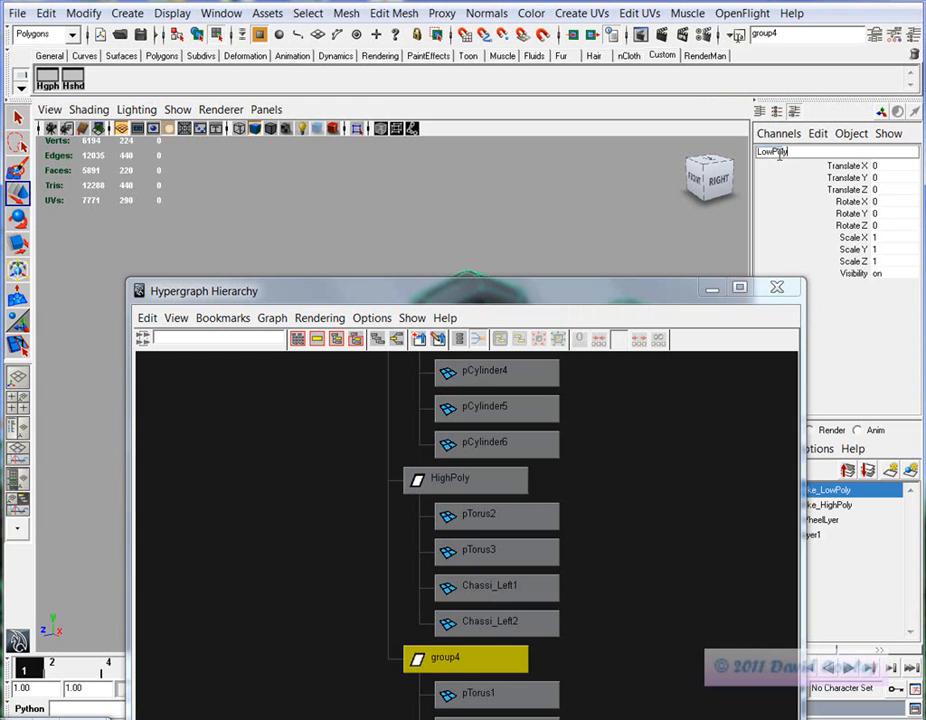
type("owPoly")
key("Return")
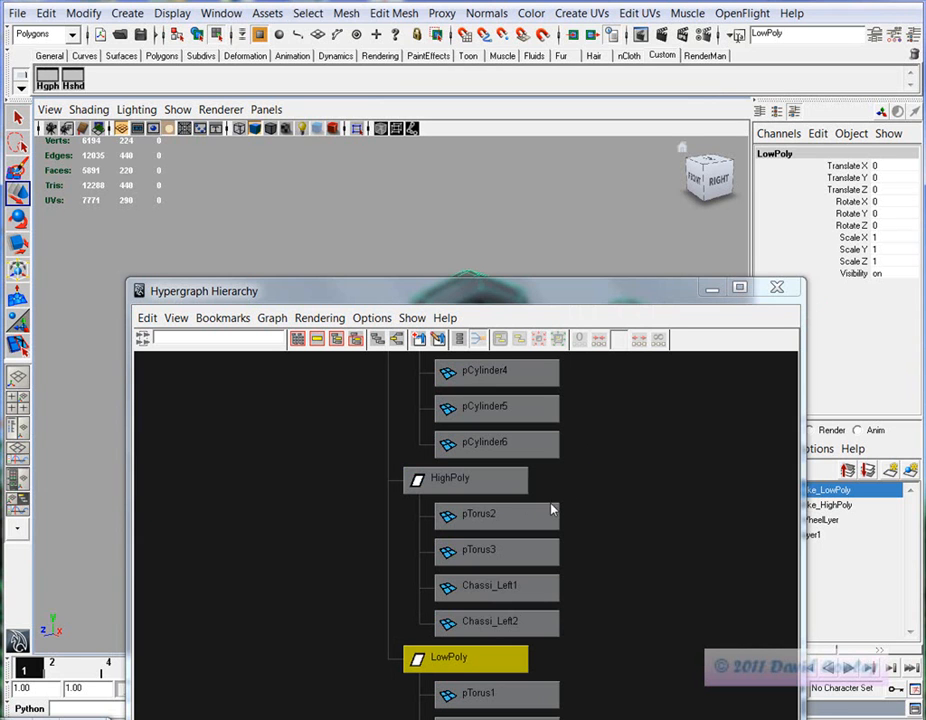
Group the LowPoly and HighPoly groups together and rename the new parent Geo
left_click(496, 480, "shift")
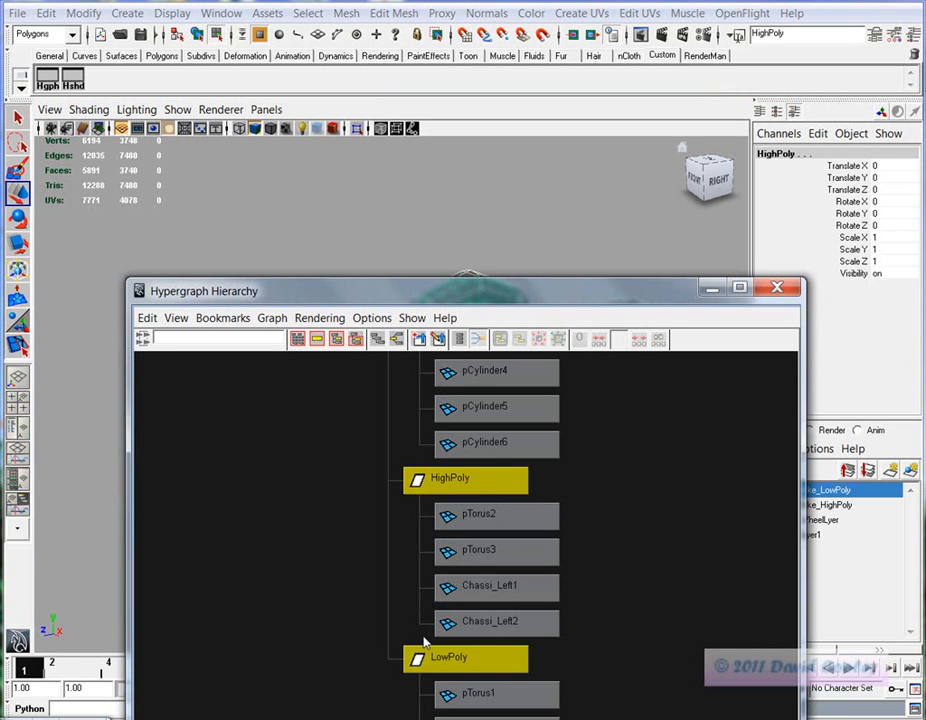
key("ctrl+g")
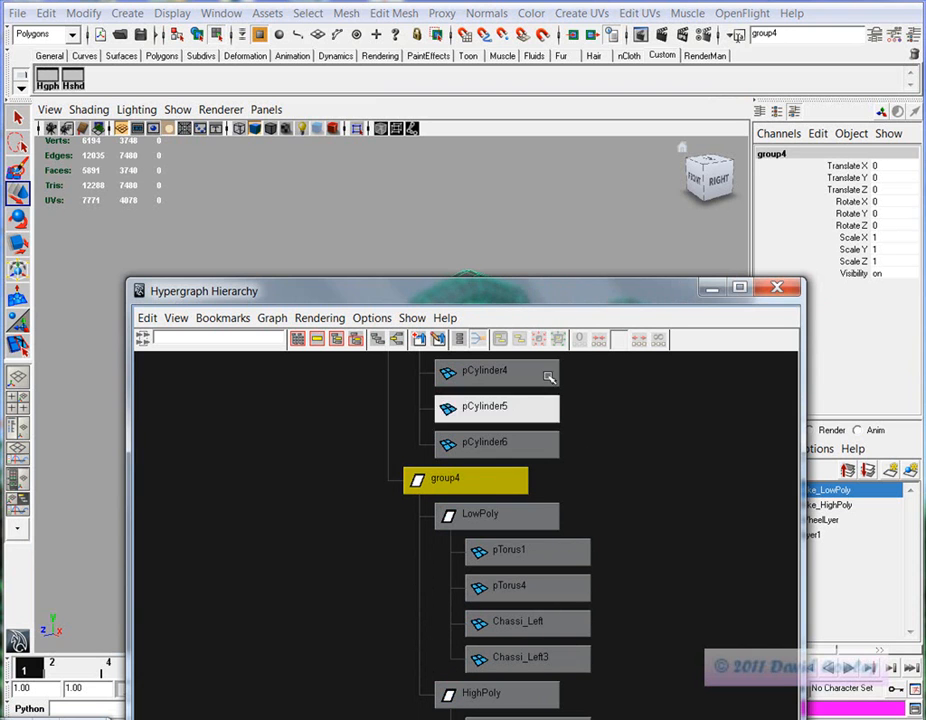
double_click(788, 155)
type("Geo")
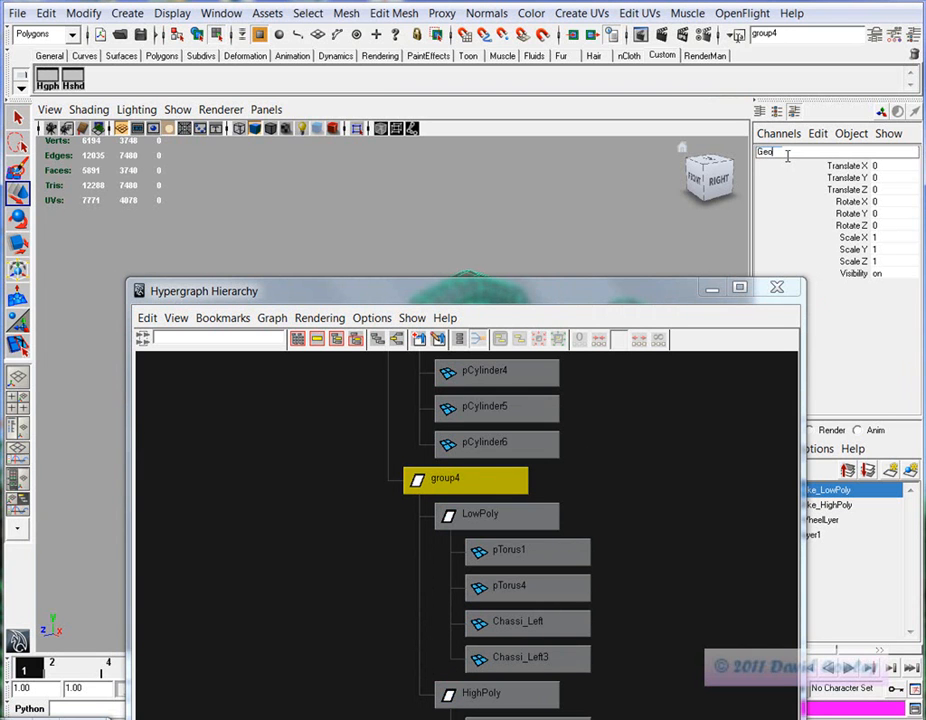
key("Return")
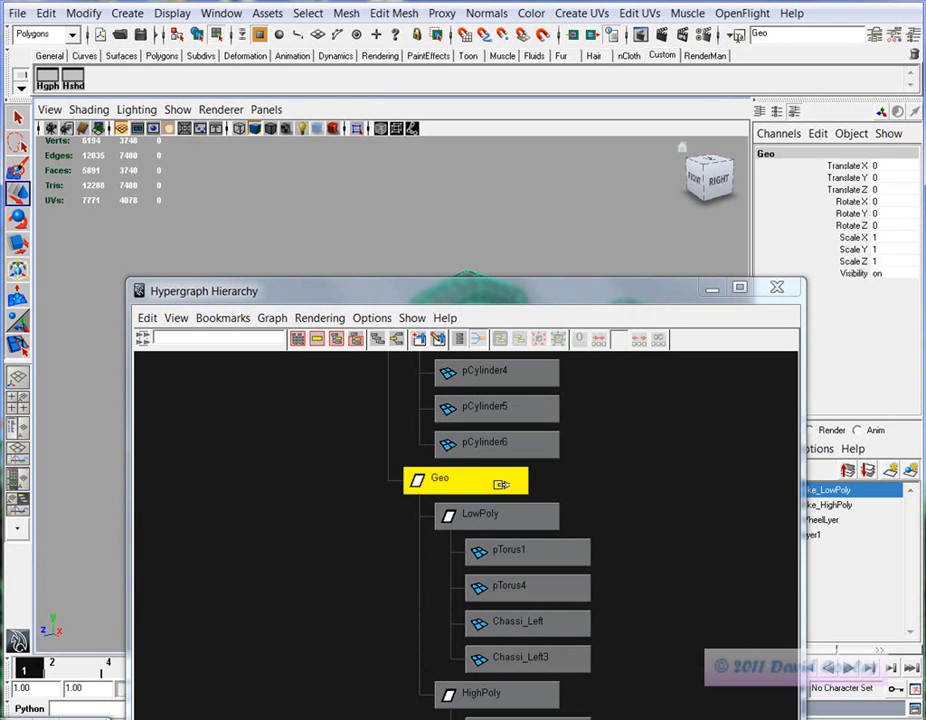
Parent the bike's remaining nodes under the Geo group in the Hypergraph, including FrontTireGrp, group1, group2 and the loose body parts
middle_click_drag(604, 418, 589, 579, "alt")
right_click_drag(589, 579, 506, 591, "alt")
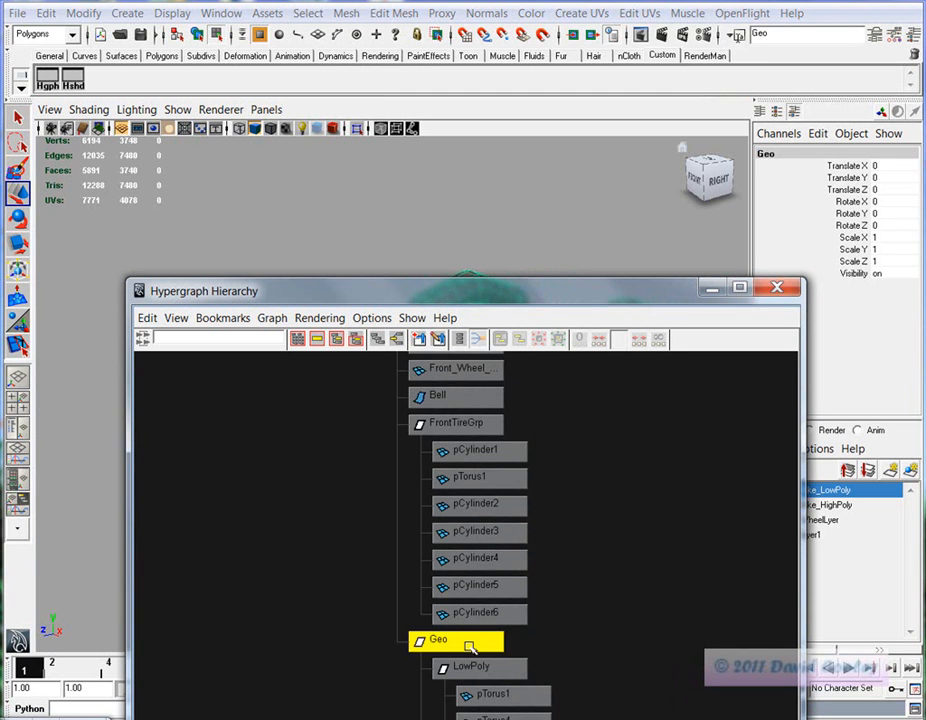
middle_click_drag(555, 527, 586, 603, "alt")
left_click_drag(443, 291, 592, 74)
right_click_drag(818, 510, 734, 484, "alt")
left_click(645, 306)
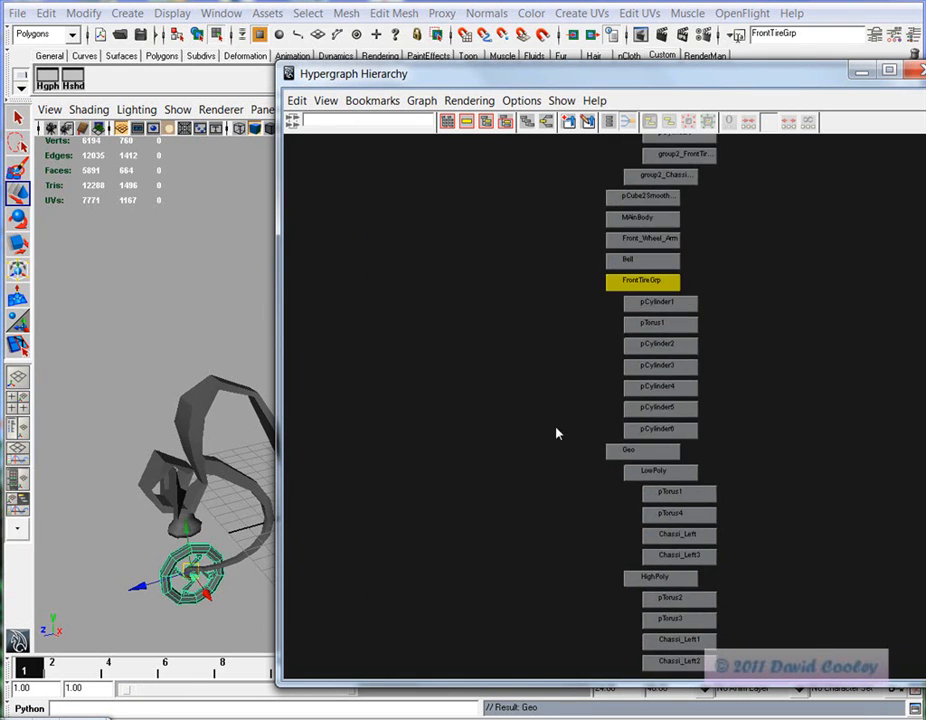
middle_click_drag(713, 345, 707, 562, "alt")
left_click(637, 205)
middle_click_drag(637, 205, 705, 456, "alt")
left_click(648, 226, "shift")
middle_click_drag(825, 618, 825, 306, "alt")
middle_click_drag(770, 567, 793, 482, "alt")
middle_click_drag(716, 499, 684, 503)
left_click_drag(721, 348, 628, 483)
middle_click_drag(738, 500, 673, 506)
Rename the bike's top-level group FunnyBike
left_click(649, 480)
left_click_drag(655, 79, 588, 393)
left_click(781, 152)
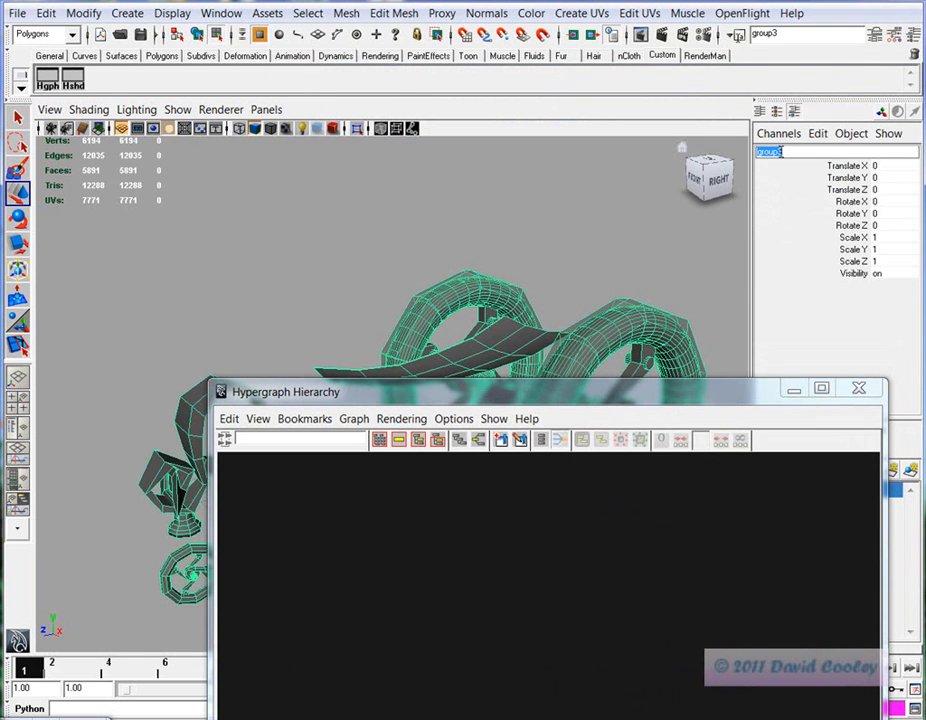
type("FunnyBike")
key("Return")
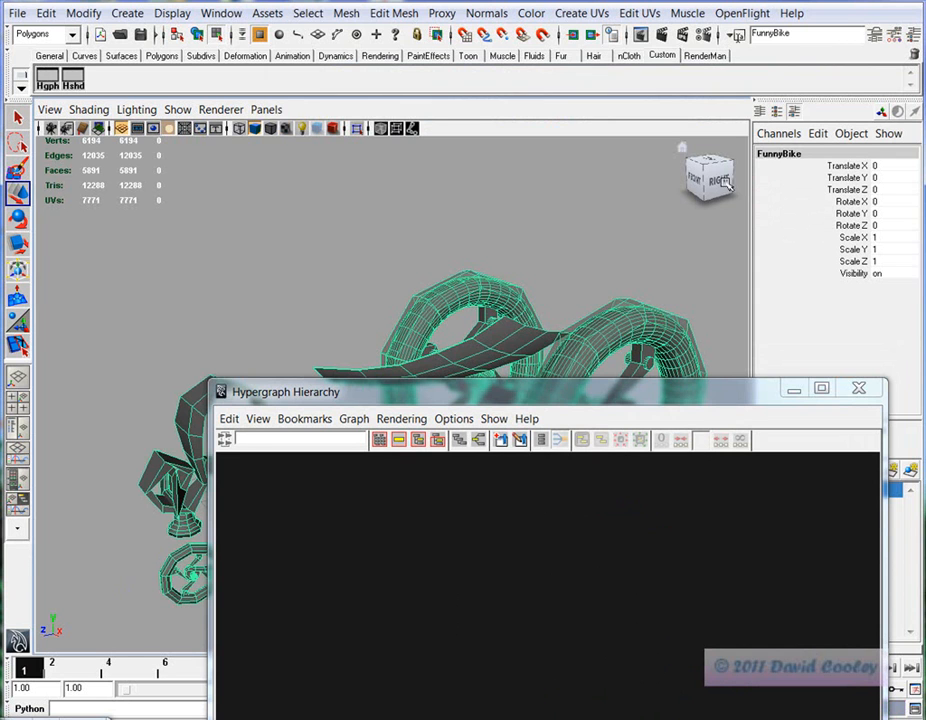
Expand the FunnyBike and Geo groups in the Hypergraph to examine how the bike's parts are nested
left_click_drag(560, 391, 575, 240)
left_click_drag(571, 159, 580, 131)
middle_click_drag(664, 540, 637, 452, "alt")
double_click(567, 447)
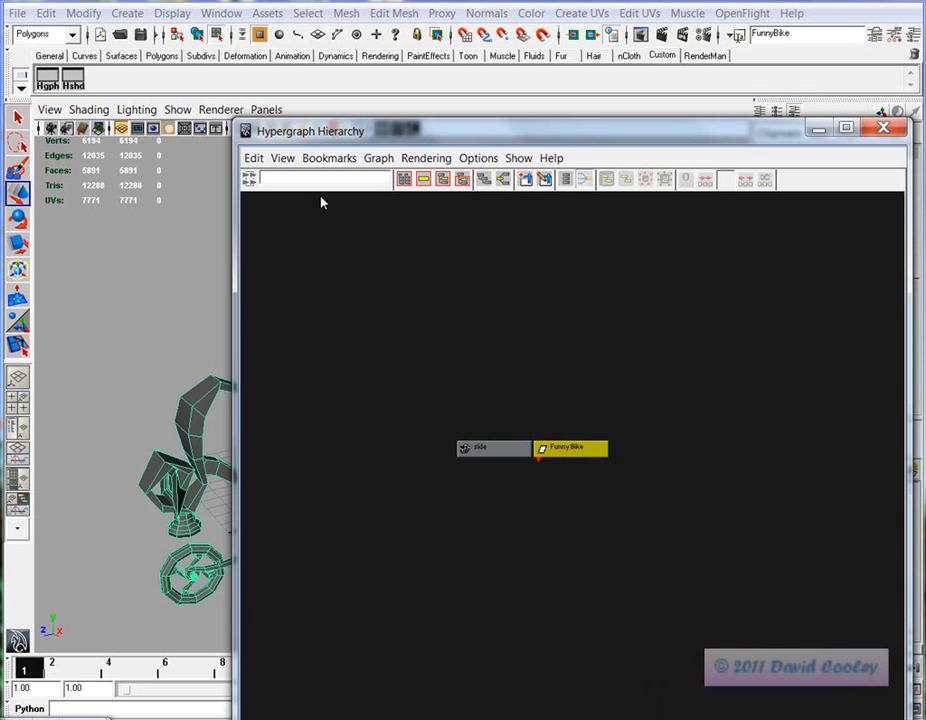
scroll(581, 485, "down", 2)
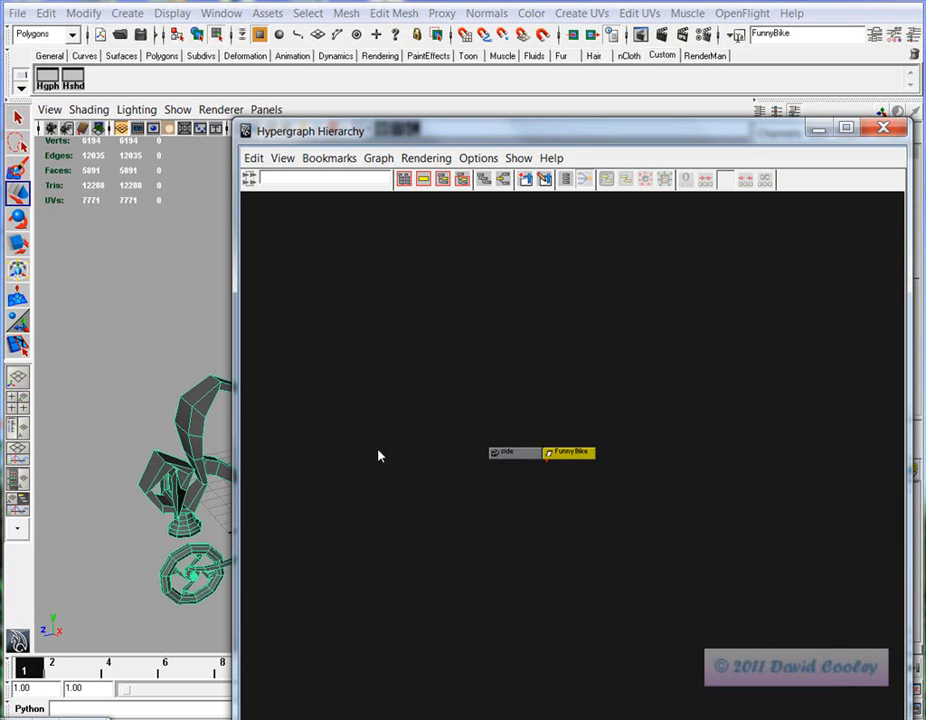
left_click(653, 550)
scroll(636, 542, "down", 2)
middle_click_drag(634, 540, 580, 532, "alt")
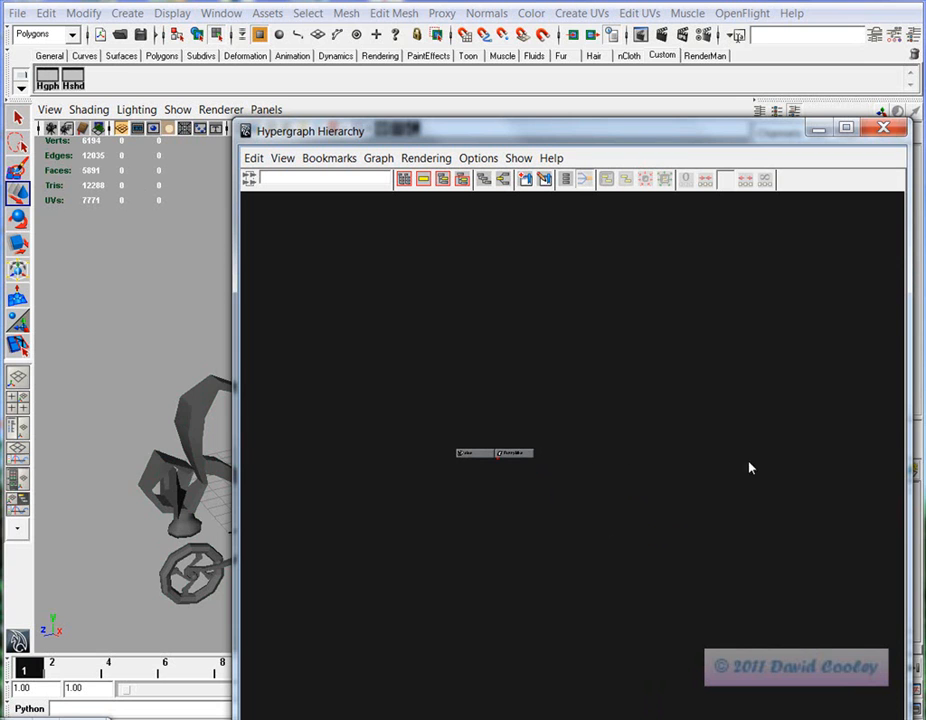
scroll(615, 505, "up", 3)
left_click(498, 432)
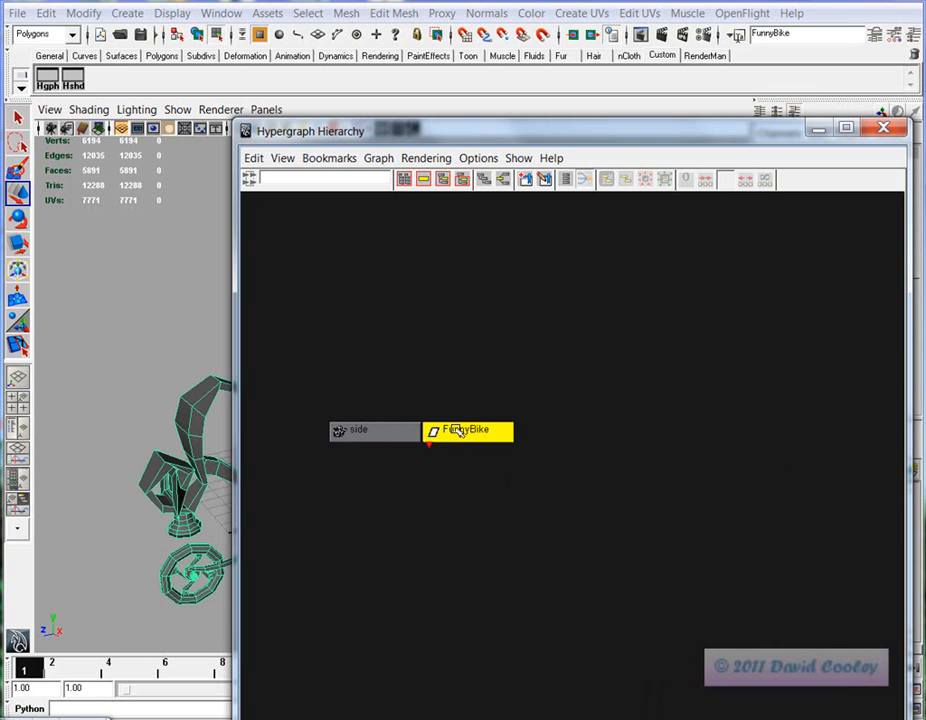
double_click(459, 430)
left_click(471, 460)
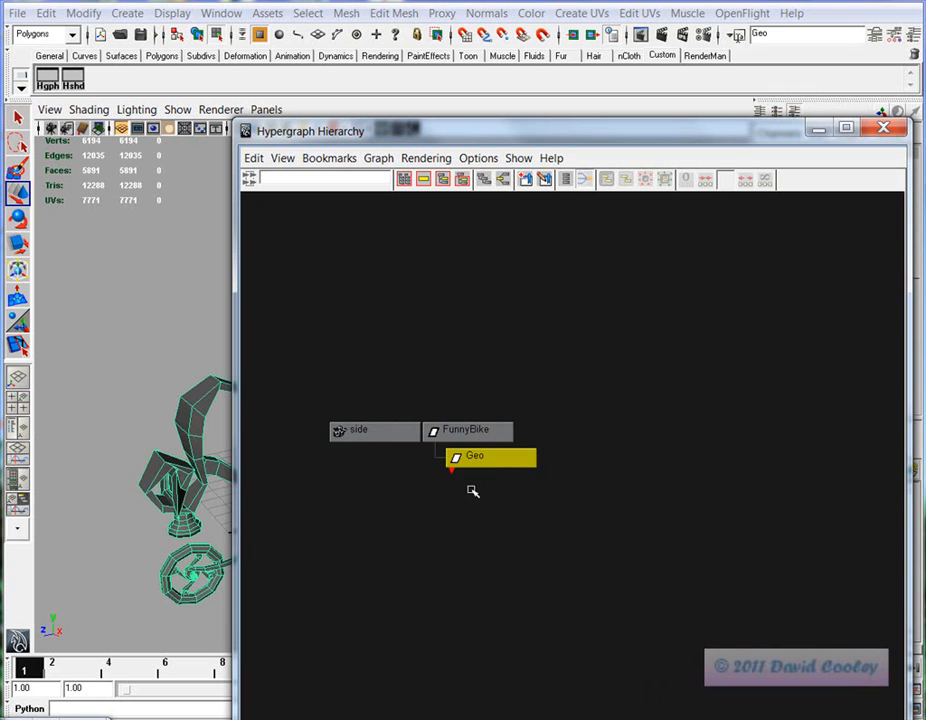
left_click(449, 493)
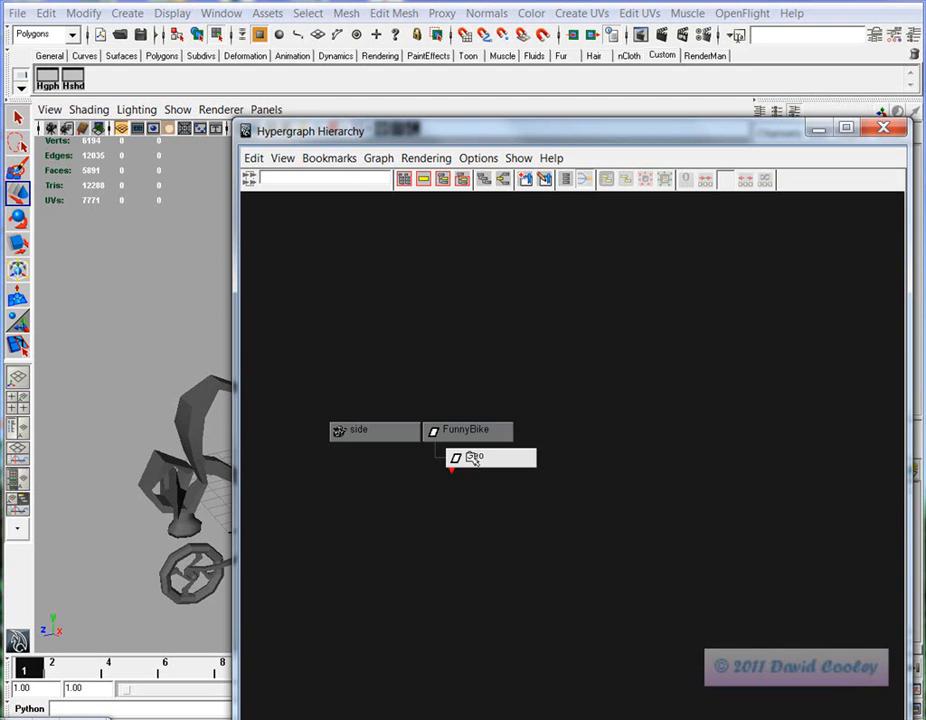
double_click(474, 457)
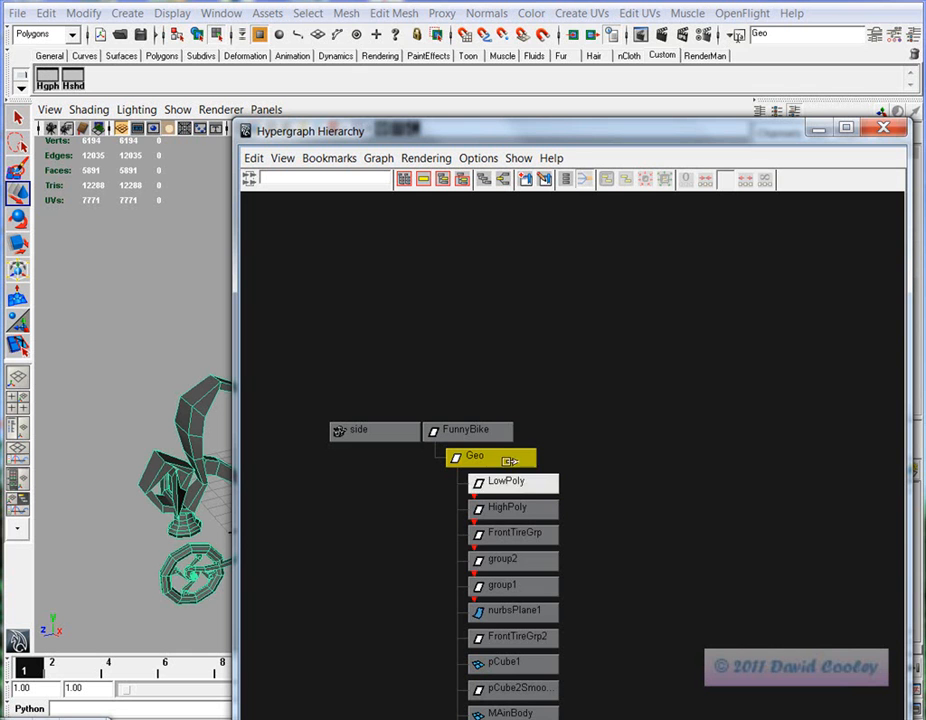
Move the Hypergraph out of the way and select the rounded hub piece at the centre of the front wheel
left_click_drag(443, 142, 844, 19)
left_click(380, 559)
middle_click_drag(352, 558, 409, 440, "alt")
left_click_drag(349, 476, 379, 431, "alt")
scroll(415, 466, "up", 5)
middle_click_drag(377, 363, 393, 327, "alt")
scroll(498, 351, "up", 8)
left_click(171, 204)
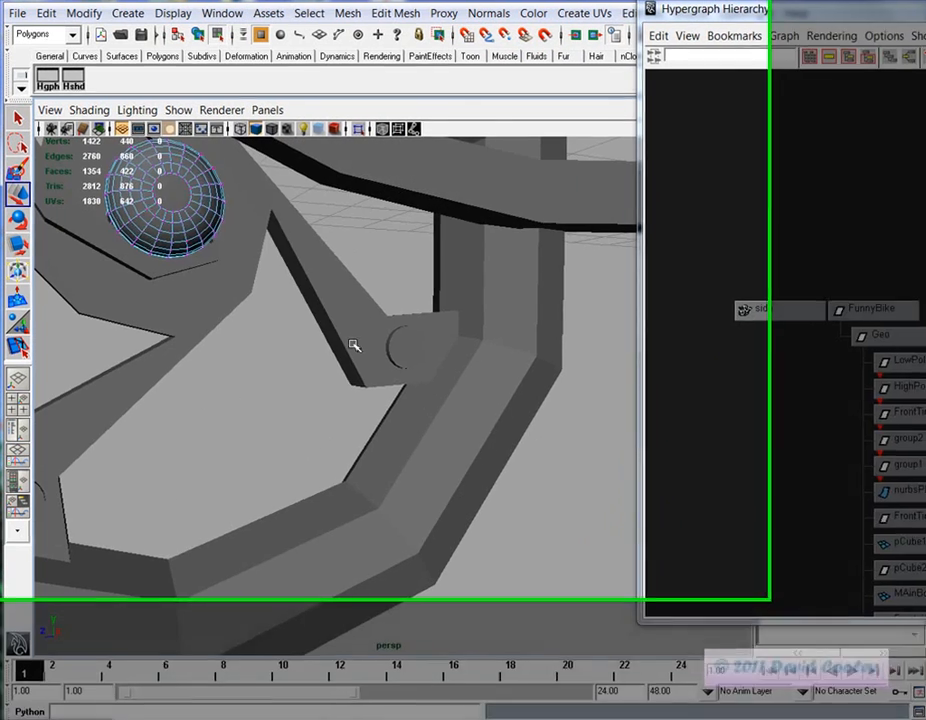
left_click_drag(351, 345, 398, 375, "alt")
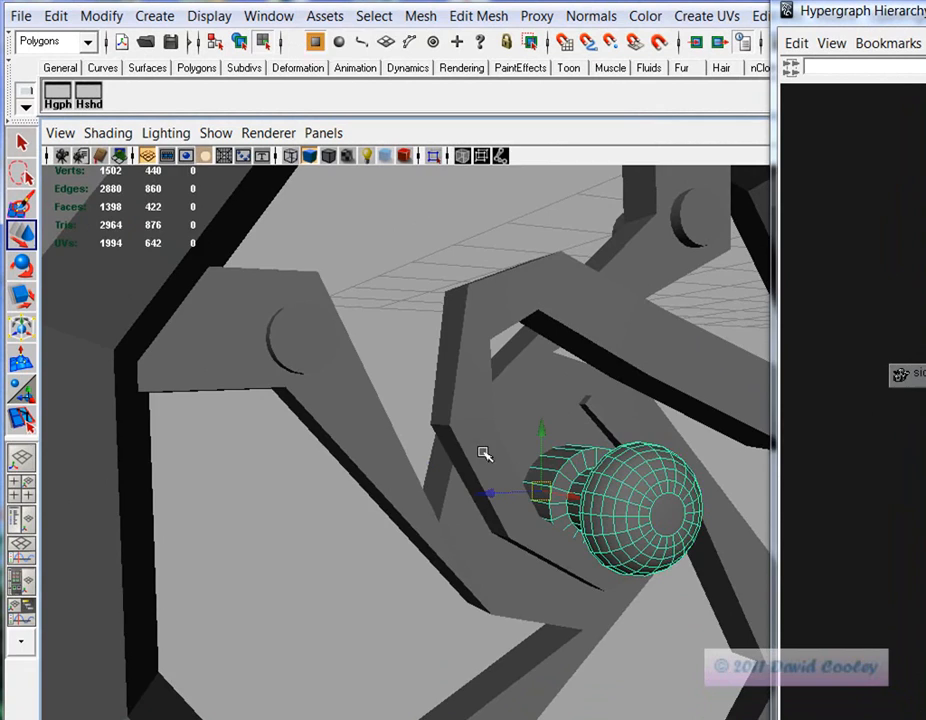
Return to object selection mode and examine the front wheel and its selected hub piece alongside the Geo group's children in the Hypergraph
key("F8")
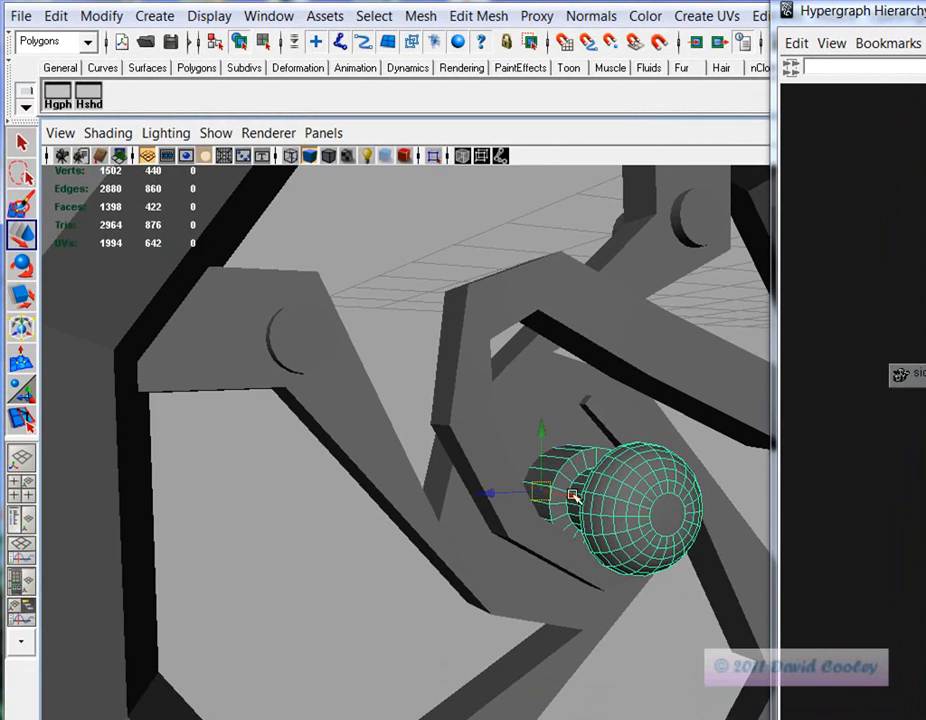
key("f")
scroll(480, 540, "up", 4)
left_click_drag(480, 540, 610, 550, "alt")
left_click_drag(453, 560, 432, 601, "alt")
scroll(585, 595, "down", 4)
left_click_drag(393, 547, 335, 535, "alt")
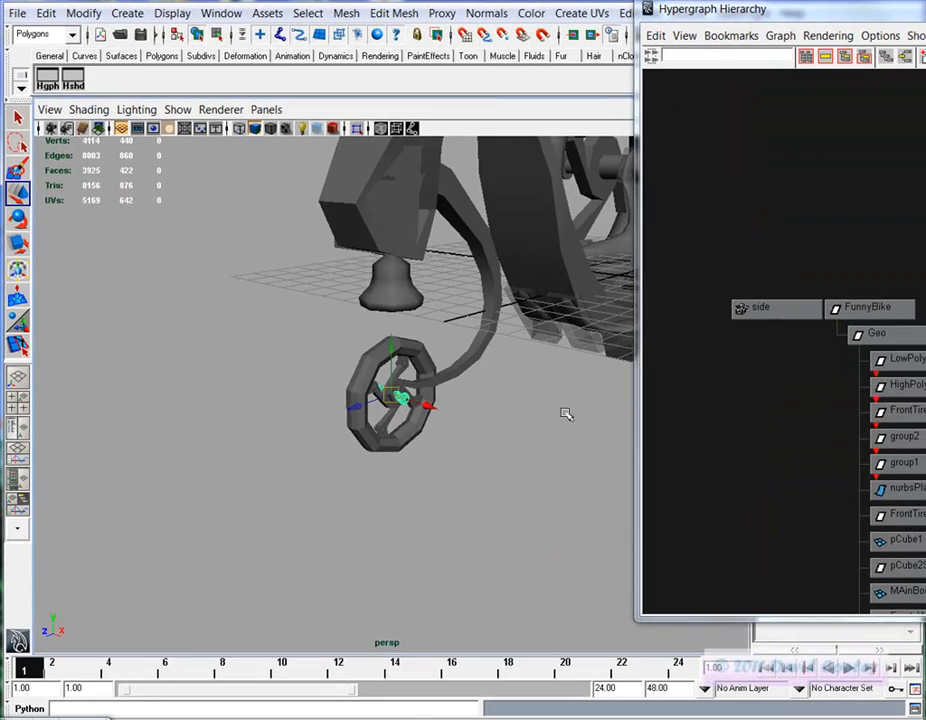
middle_click_drag(865, 501, 883, 407, "alt")
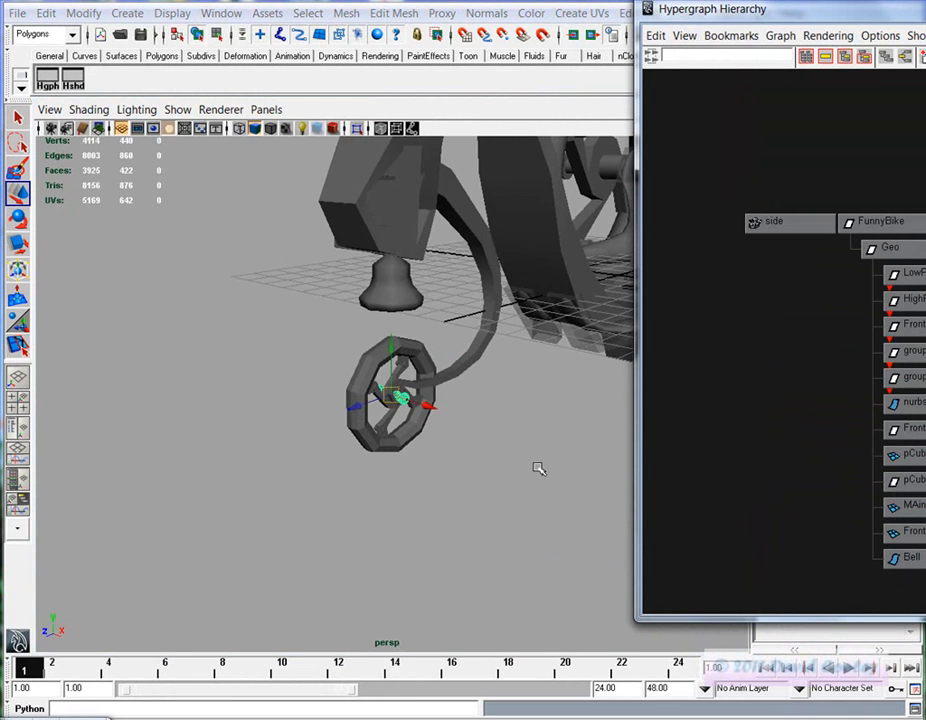
right_click_drag(275, 409, 531, 419, "alt")
left_click_drag(495, 469, 461, 469, "alt")
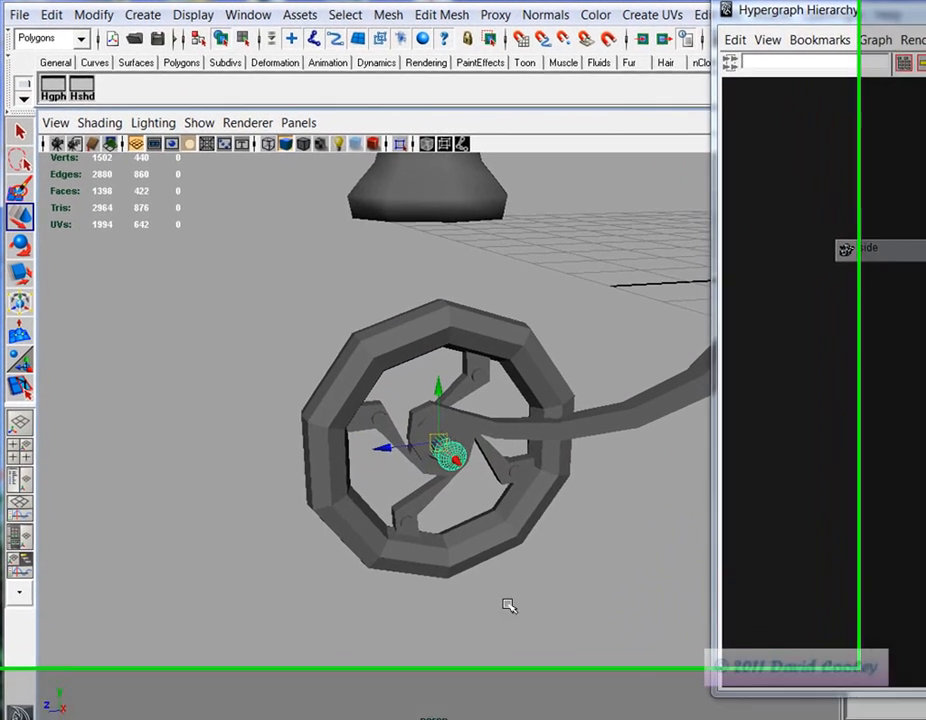
left_click_drag(508, 605, 526, 593, "alt")
Clear the hub selection and select the front tire group in the Hypergraph to examine which wheel parts it contains
left_click(526, 593)
left_click_drag(530, 442, 458, 443, "alt")
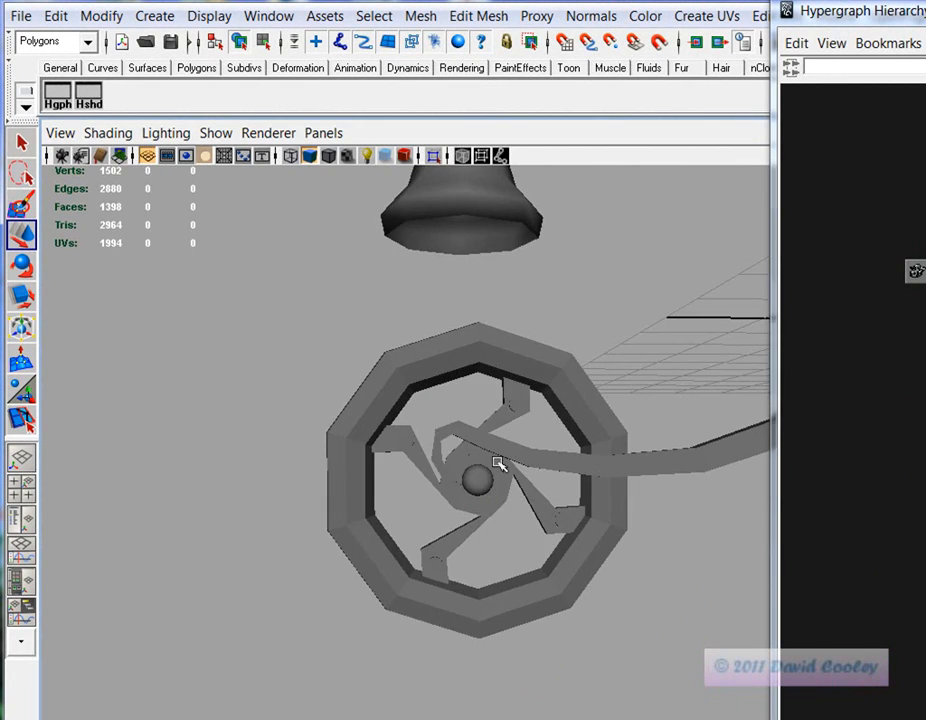
left_click_drag(466, 510, 511, 496, "alt")
right_click_drag(386, 519, 589, 517, "alt")
left_click_drag(455, 487, 504, 481, "alt")
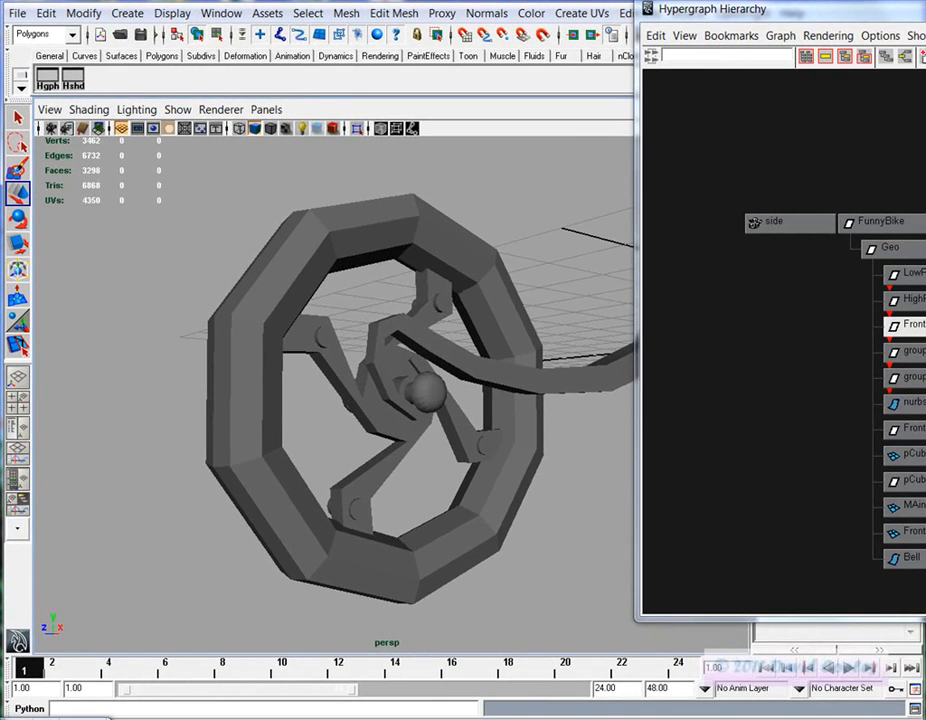
left_click(911, 325)
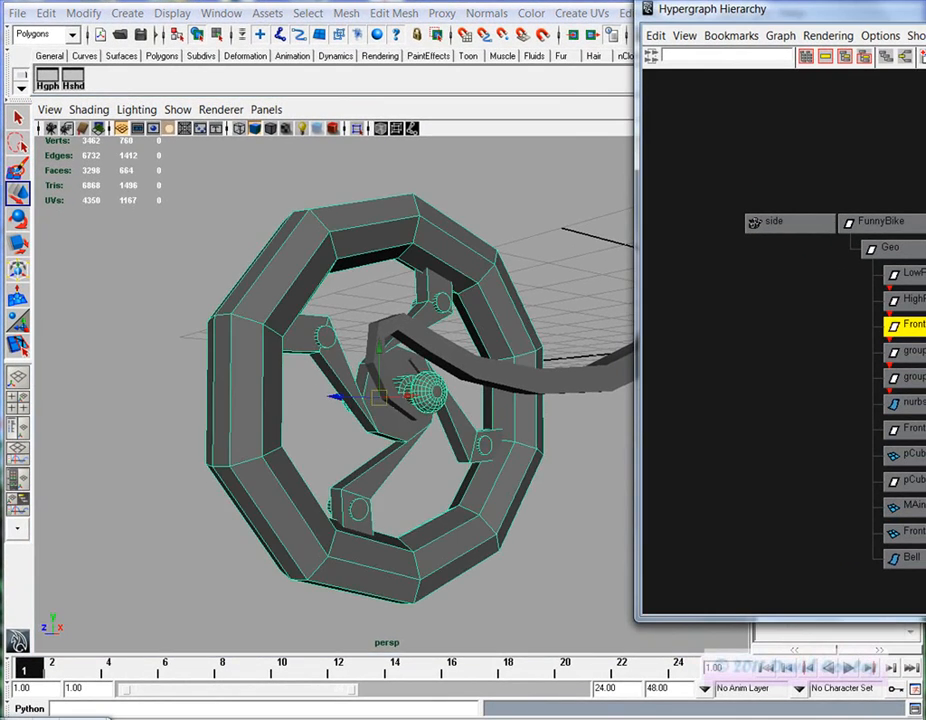
left_click_drag(312, 306, 362, 254, "alt")
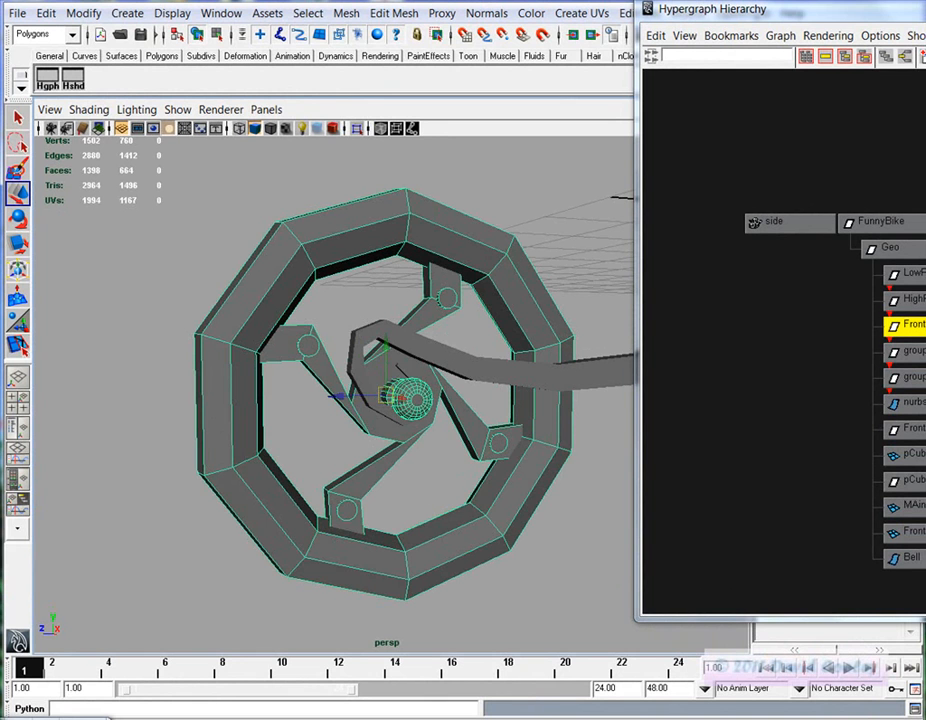
left_click_drag(418, 455, 434, 454, "alt")
Compare the front tire mesh with its whole group by selecting each in turn
left_click(796, 399)
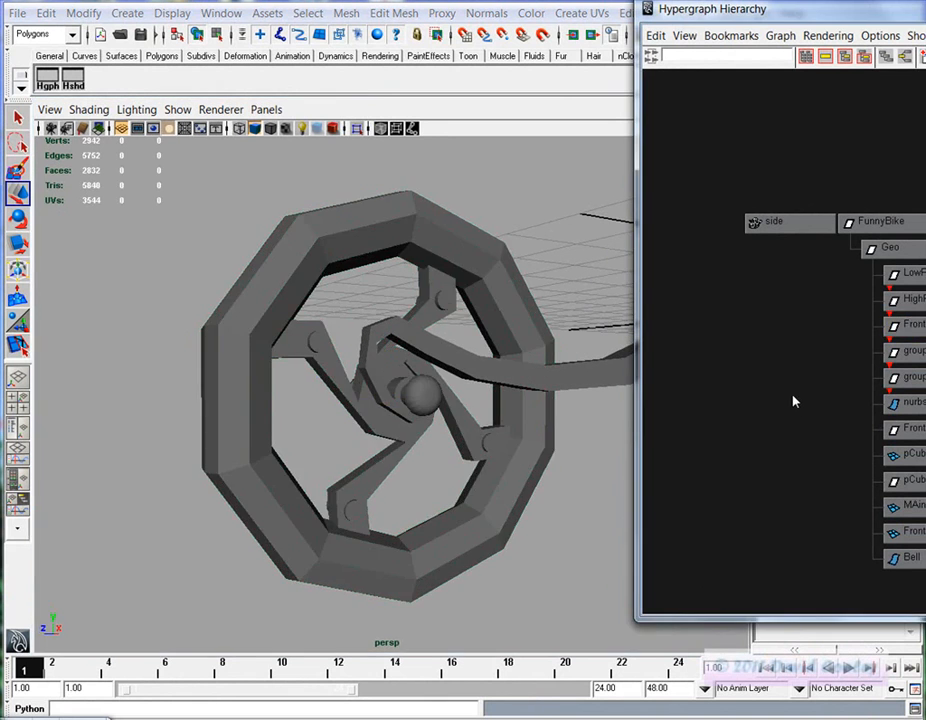
left_click(452, 248)
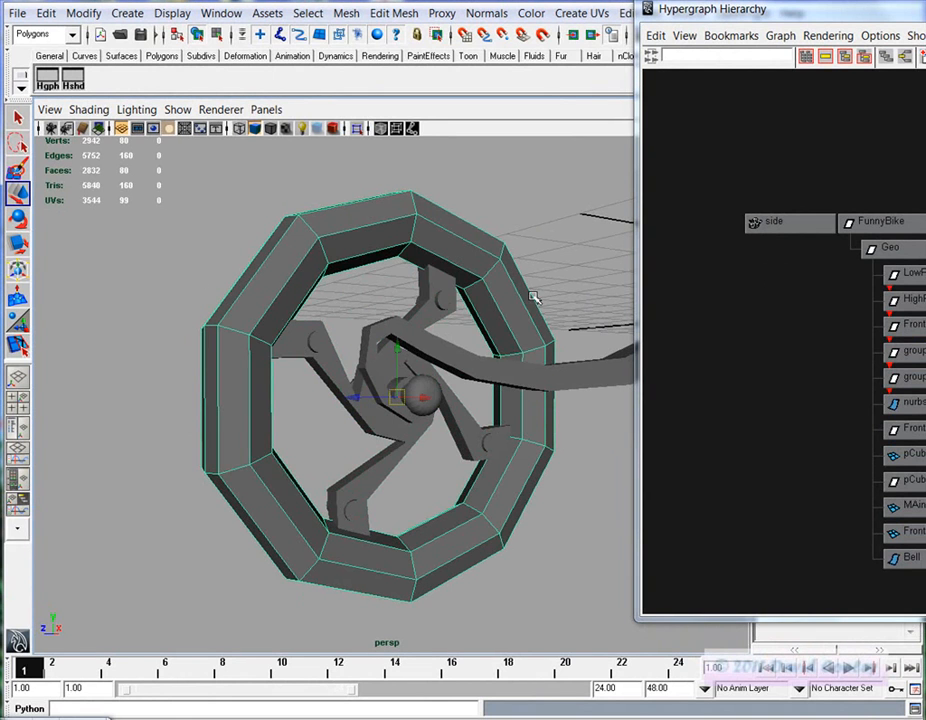
left_click(912, 324)
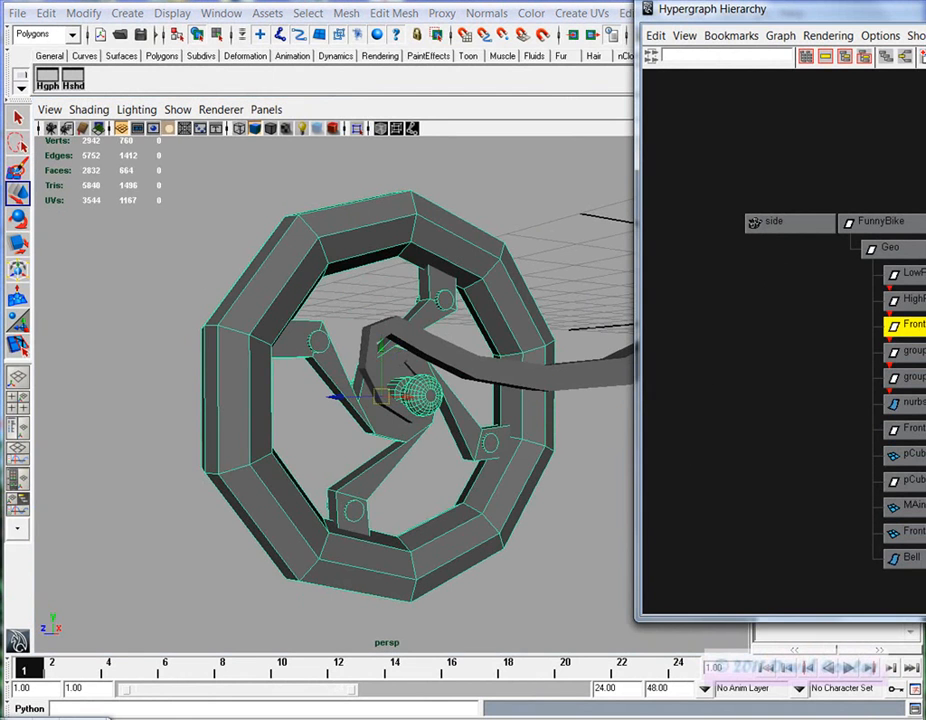
Expand the HighPoly and LowPoly groups in the Hypergraph and move its window clear of the viewport
left_click(912, 298)
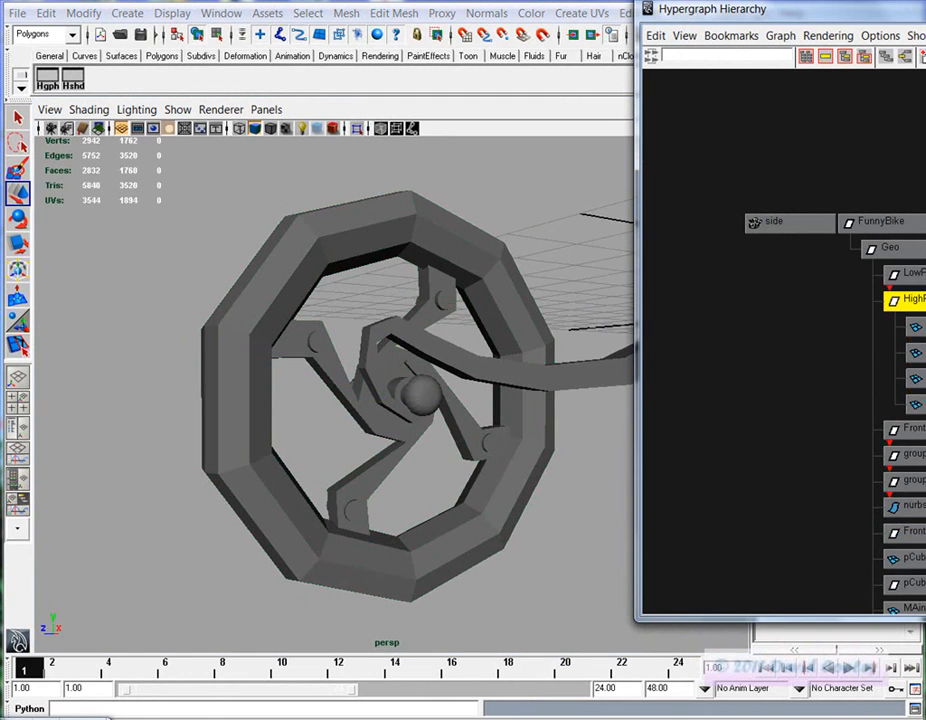
left_click(912, 272)
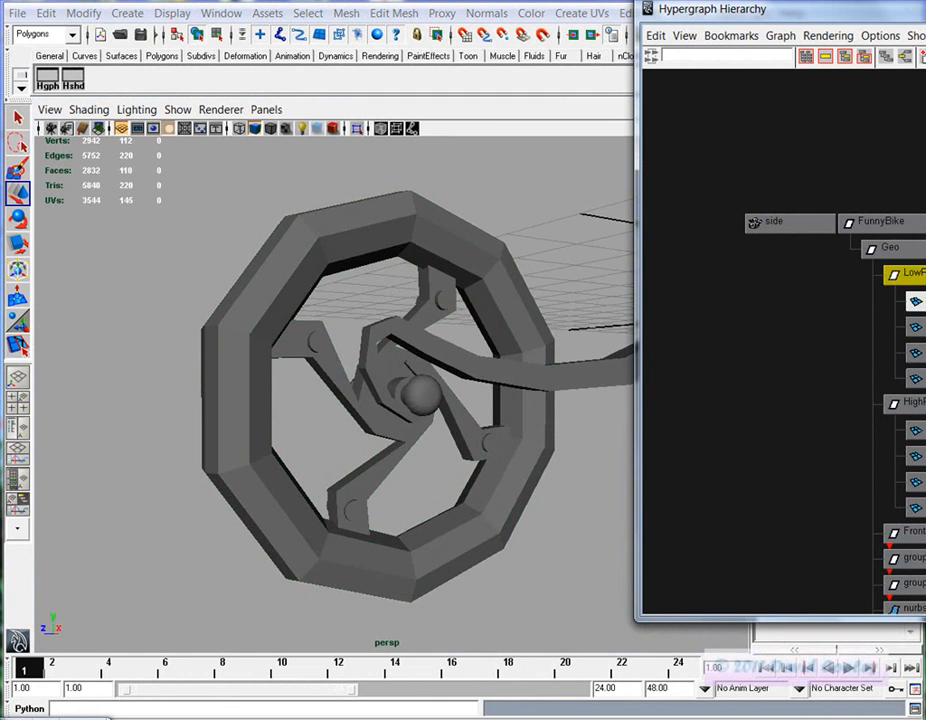
left_click_drag(662, 16, 524, 22)
left_click_drag(671, 19, 758, 152)
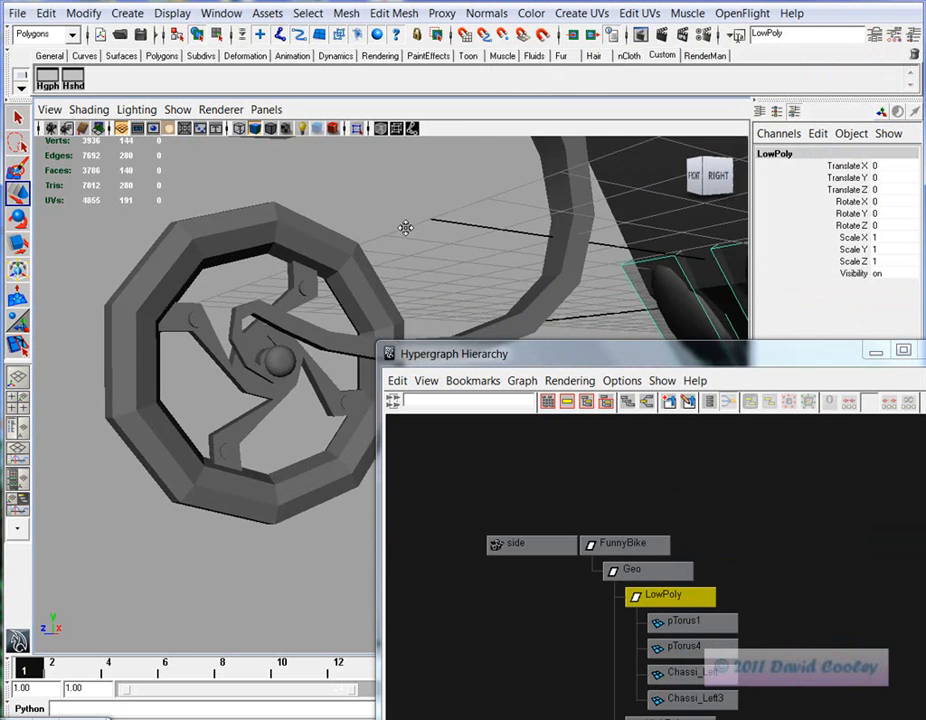
Minimize the Hypergraph and examine the selected LowPoly geometry around the chassis and large rear wheels from several angles
left_click_drag(405, 228, 300, 349, "alt")
middle_click_drag(300, 349, 190, 400, "alt")
left_click(875, 352)
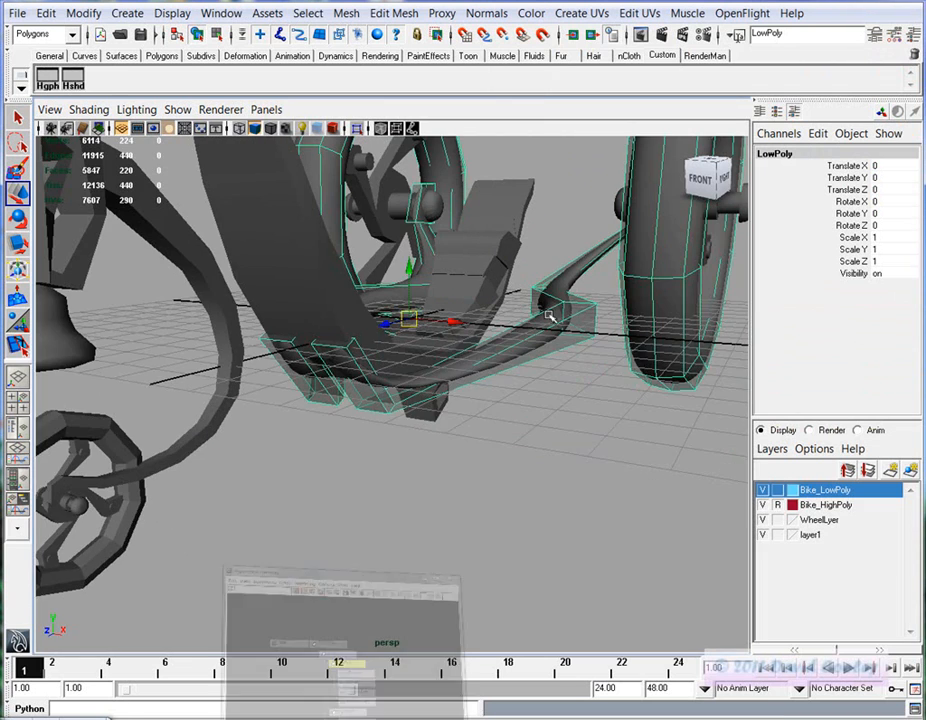
right_click_drag(641, 367, 358, 381, "alt")
left_click_drag(600, 420, 465, 438, "alt")
right_click_drag(560, 440, 500, 440, "alt")
middle_click_drag(530, 436, 415, 435, "alt")
left_click_drag(415, 435, 480, 440, "alt")
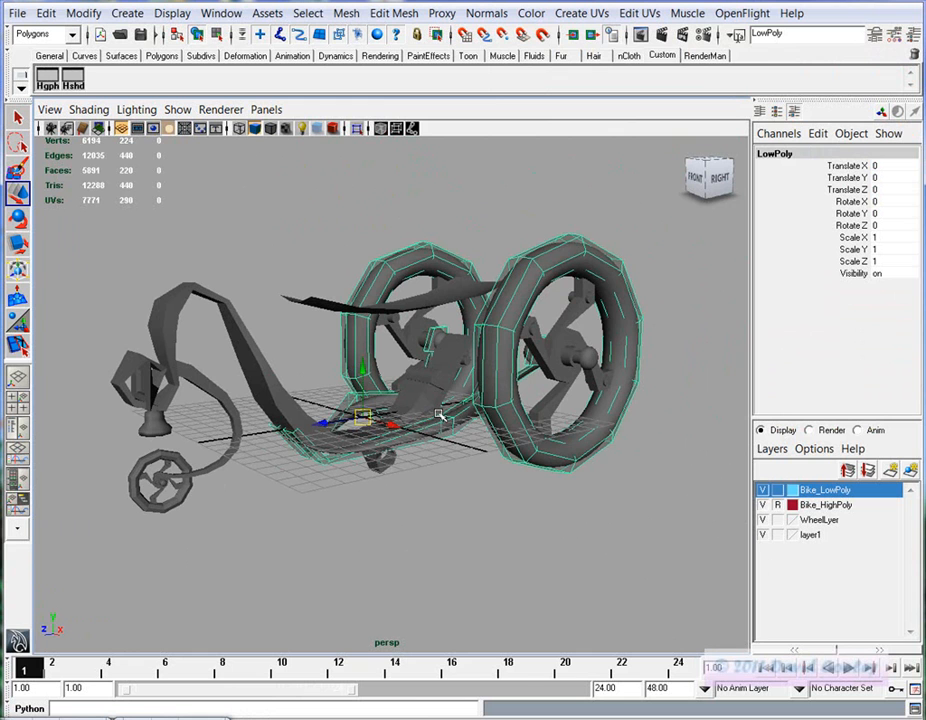
Restore the Hypergraph, try moving the whole Geo group along its Z axis, and undo the move
left_click(141, 712)
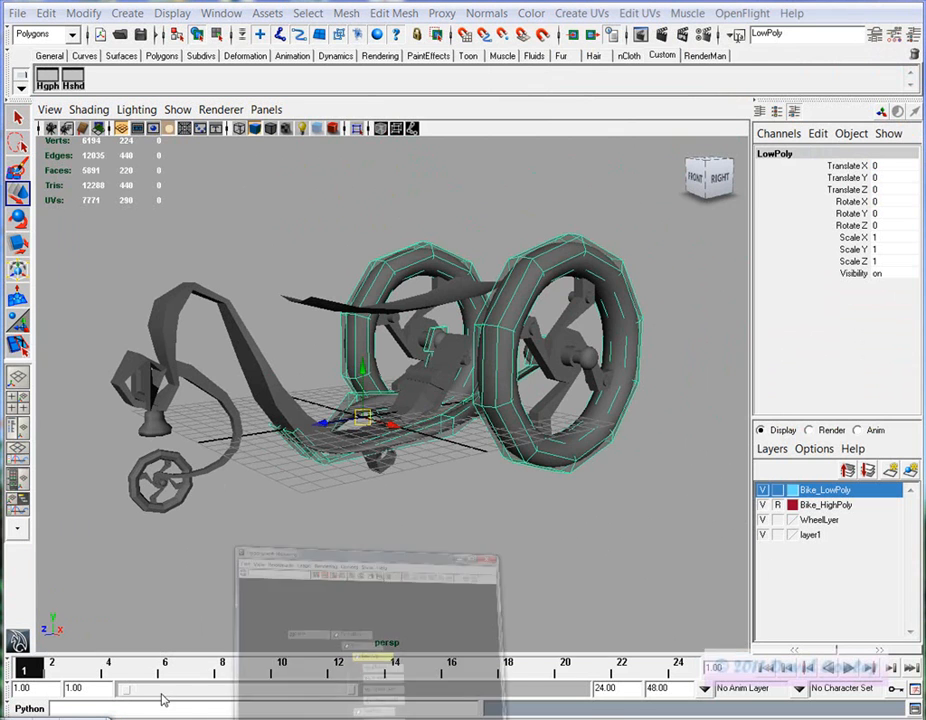
left_click(632, 569)
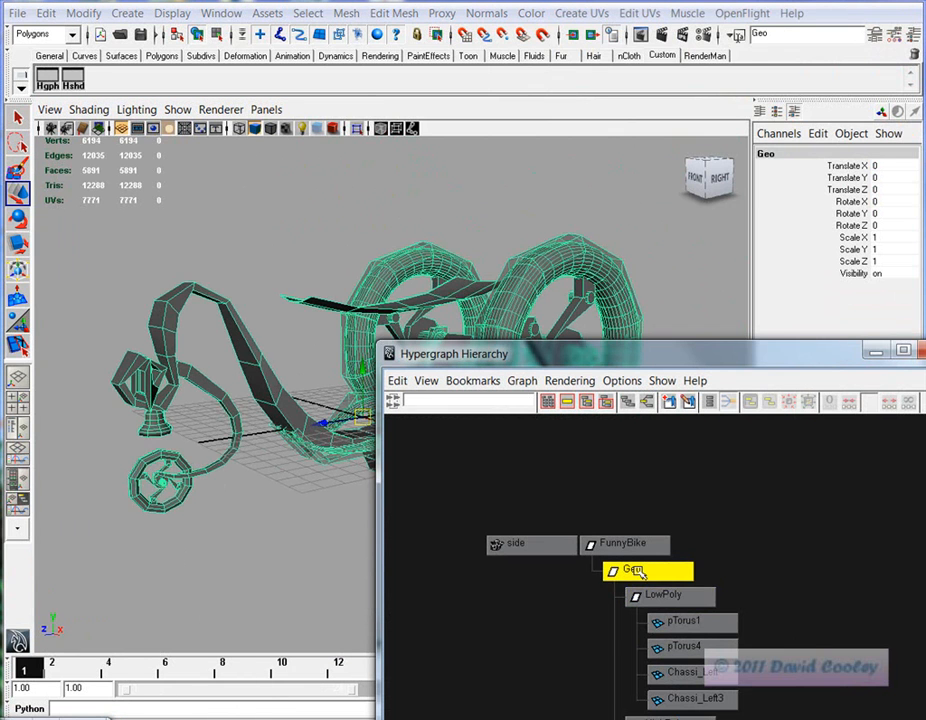
left_click_drag(515, 362, 634, 417)
left_click_drag(415, 395, 375, 413, "alt")
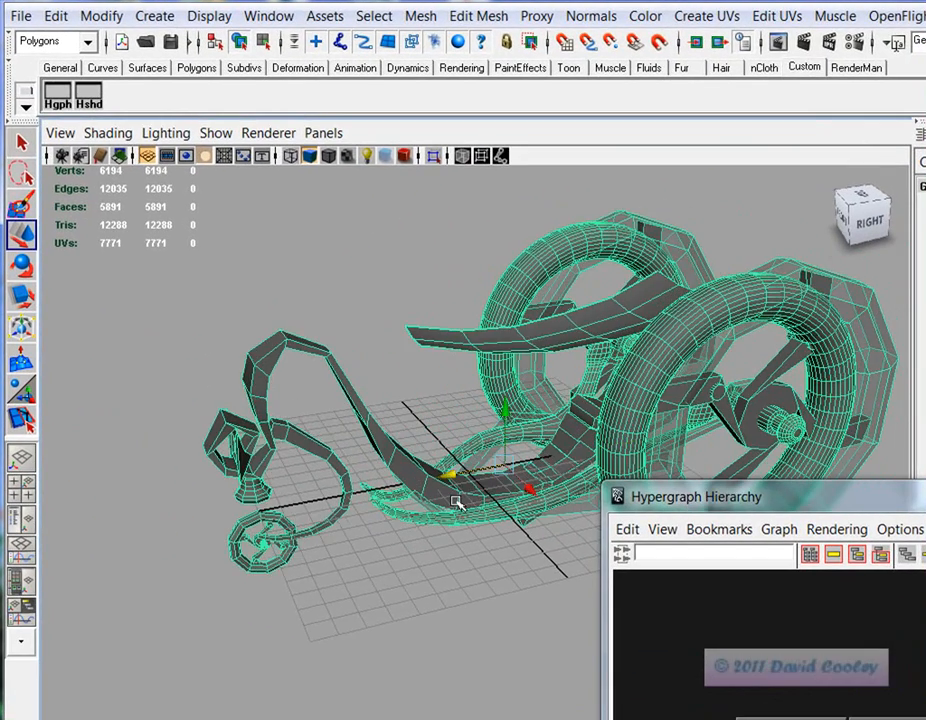
key("ctrl+z")
key("ctrl+z")
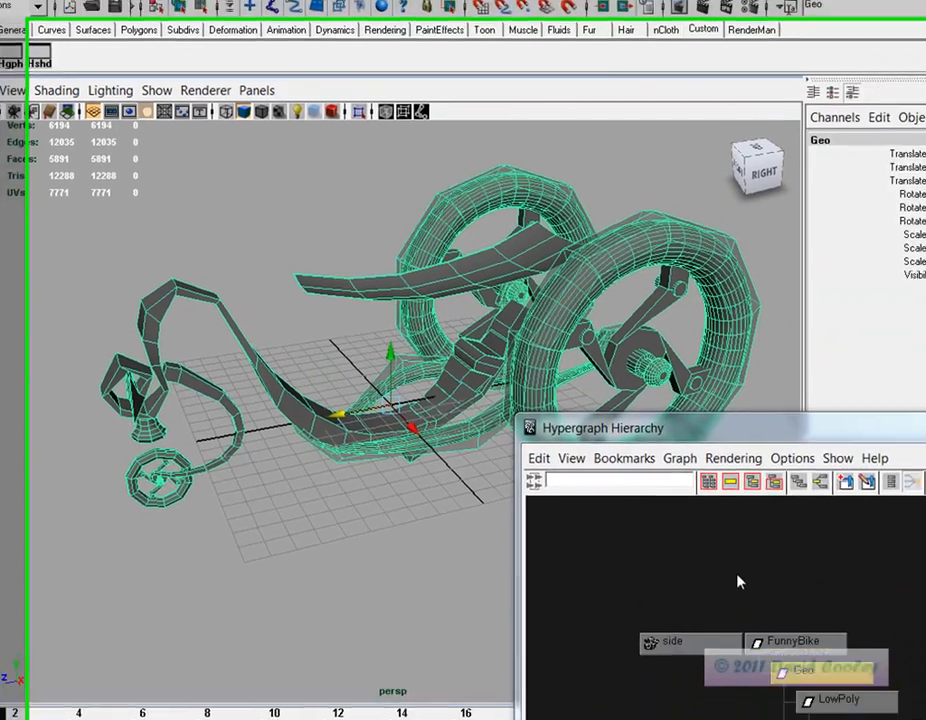
Clear the Geo selection and minimize the Hypergraph to leave the whole bike unobstructed in the perspective view
left_click(840, 661)
left_click_drag(880, 496, 651, 325)
left_click_drag(508, 236, 480, 178)
left_click(841, 179)
left_click_drag(225, 412, 279, 376, "alt")
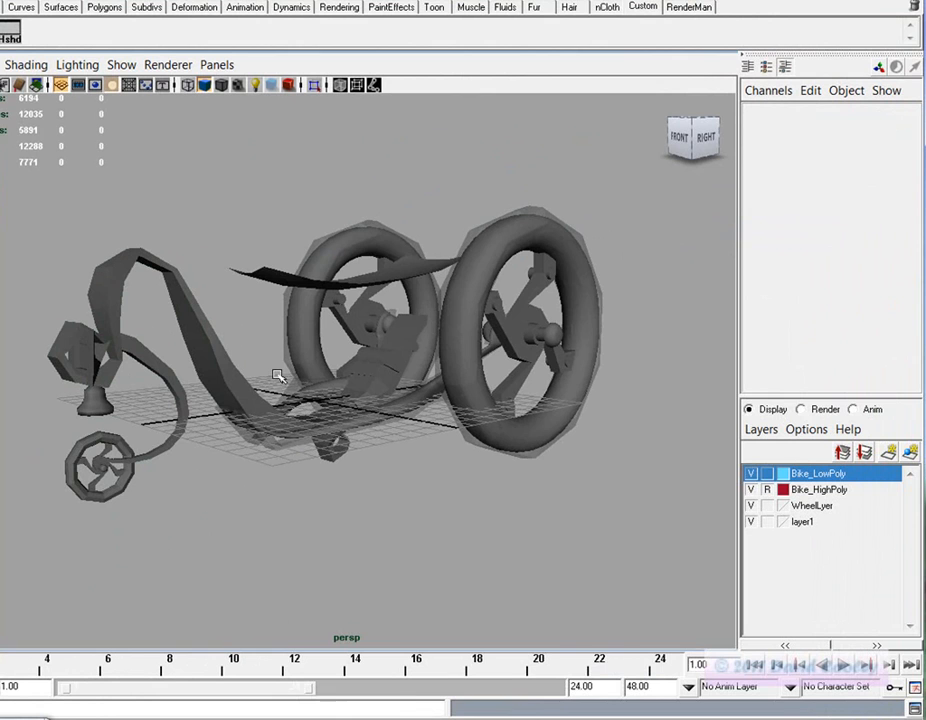